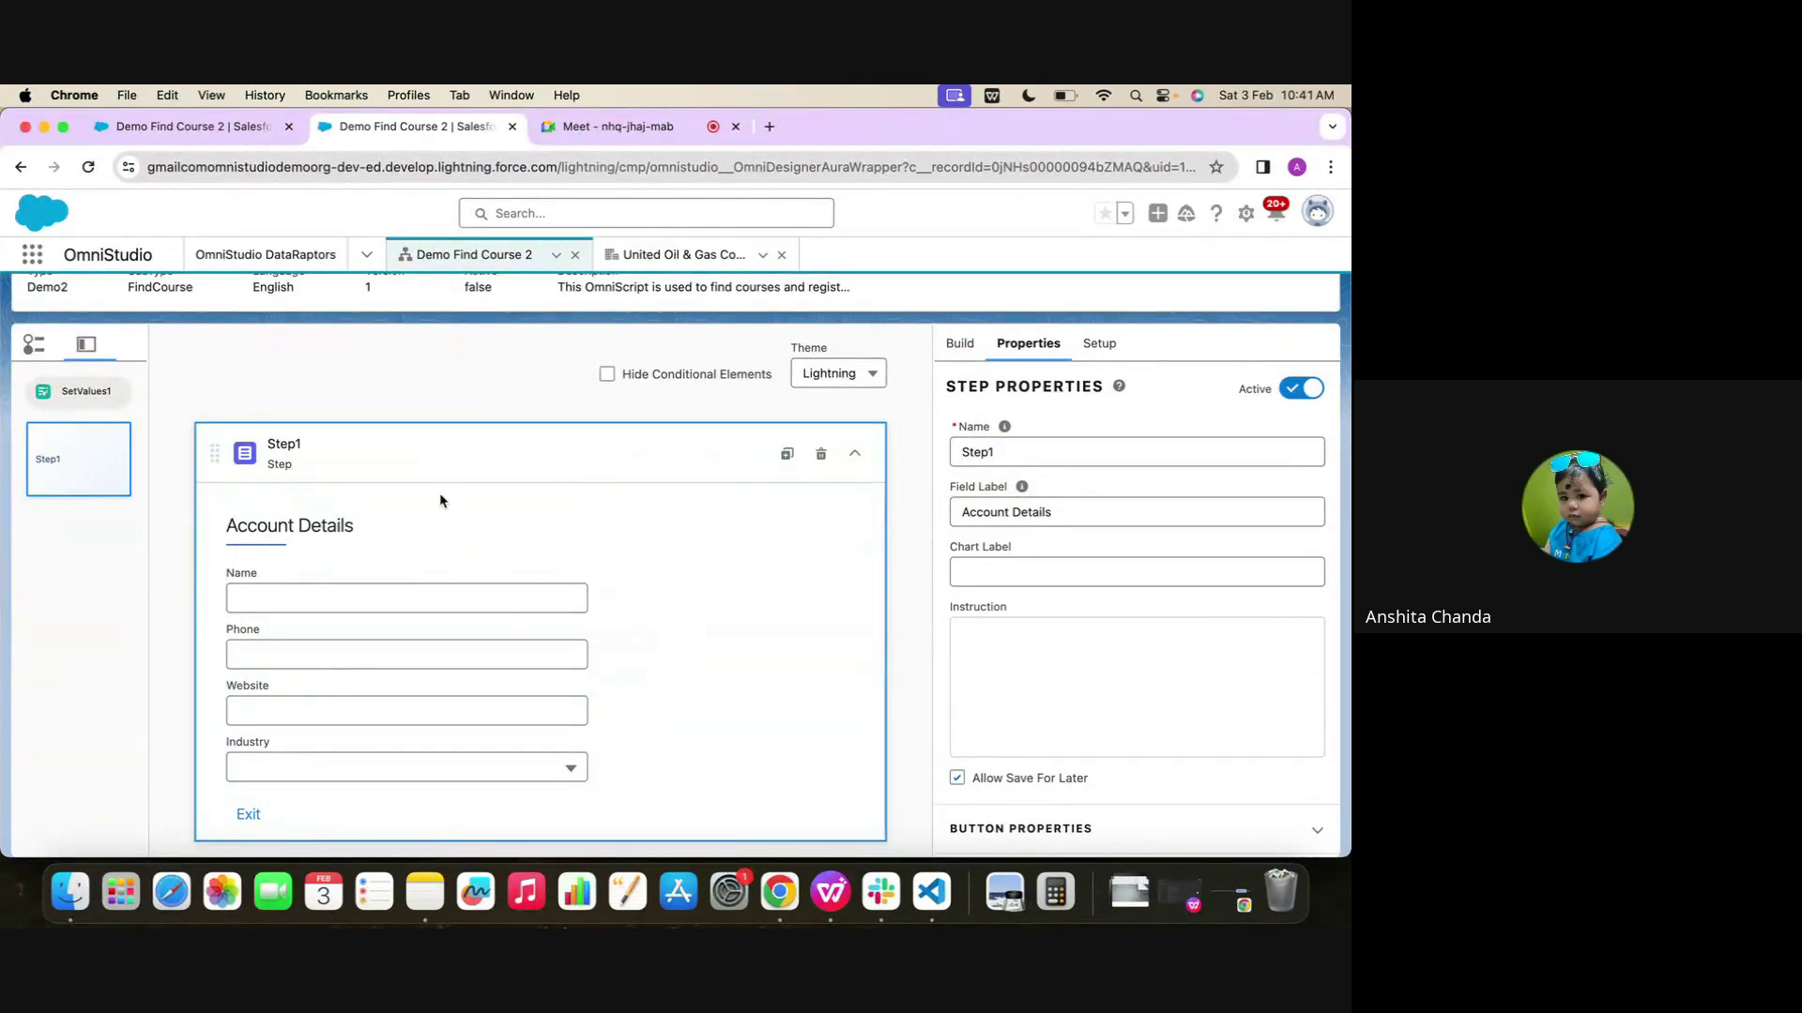
Compare the Account Details fields in Step1 of the Demo Find Course 2 OmniScript with the details of the United Oil & Gas Corp. account record
scroll(440, 500, "down", 1)
scroll(672, 572, "up", 1)
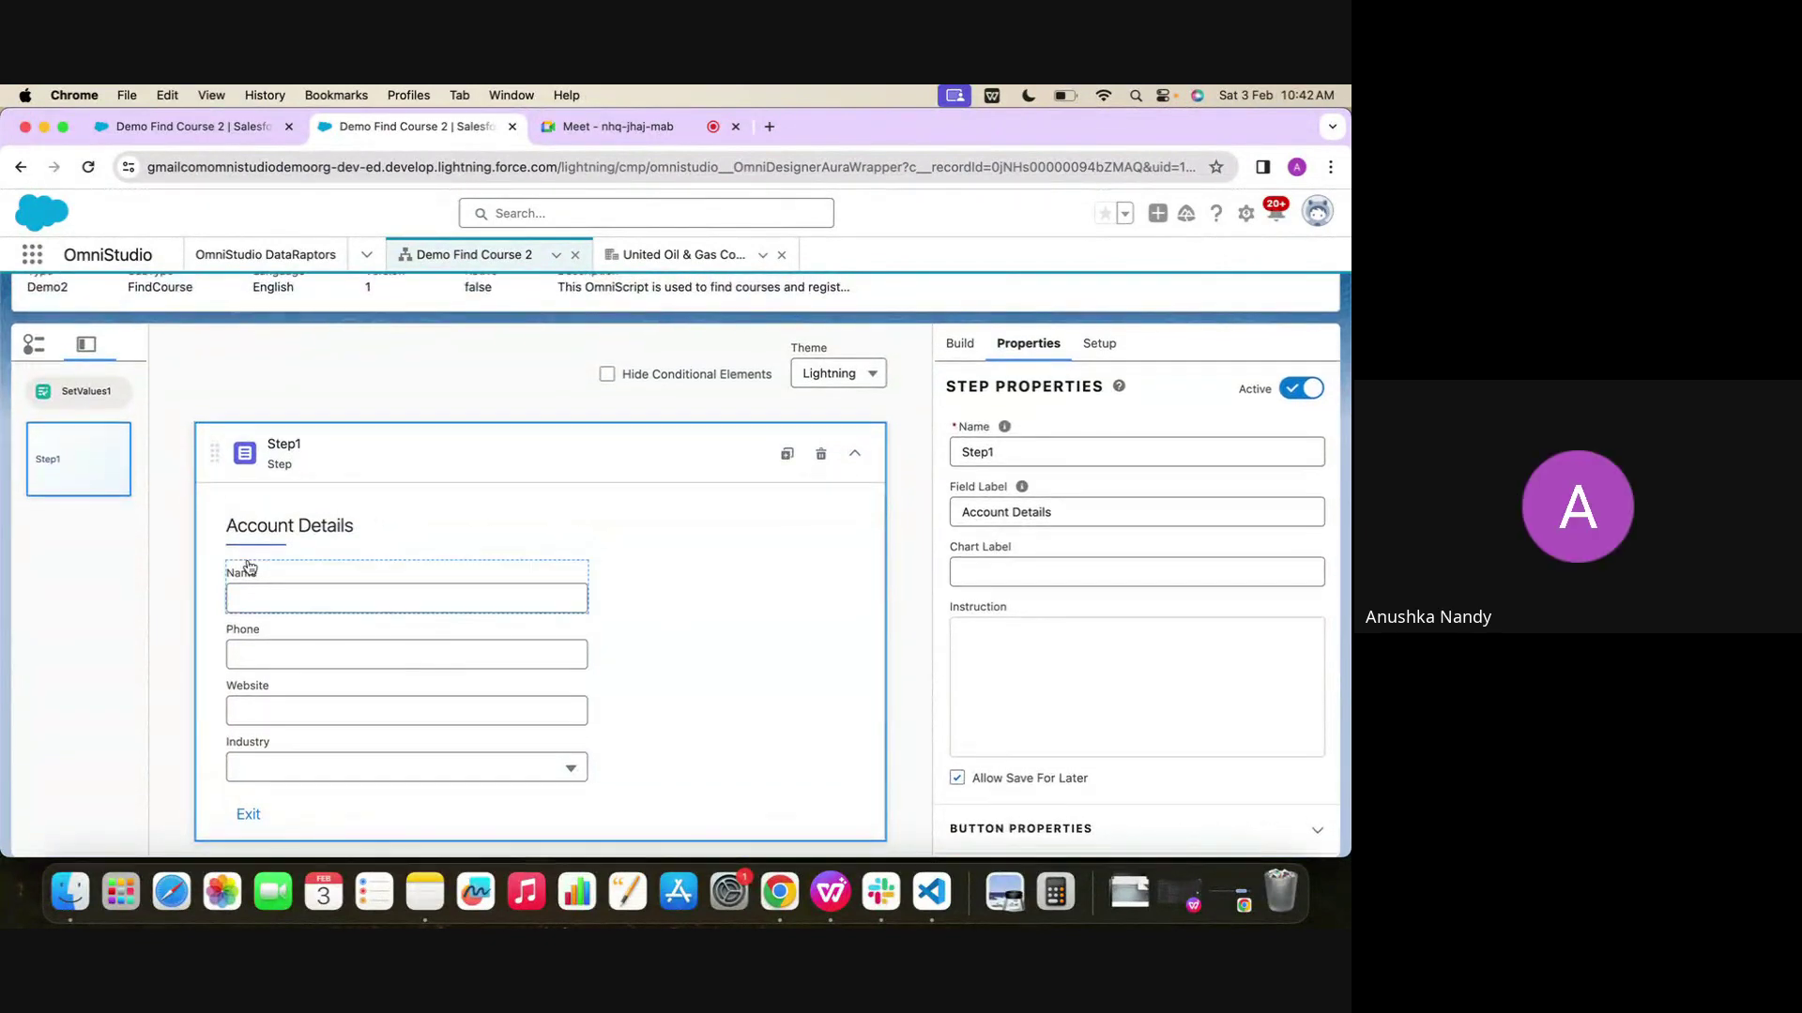
left_click(724, 256)
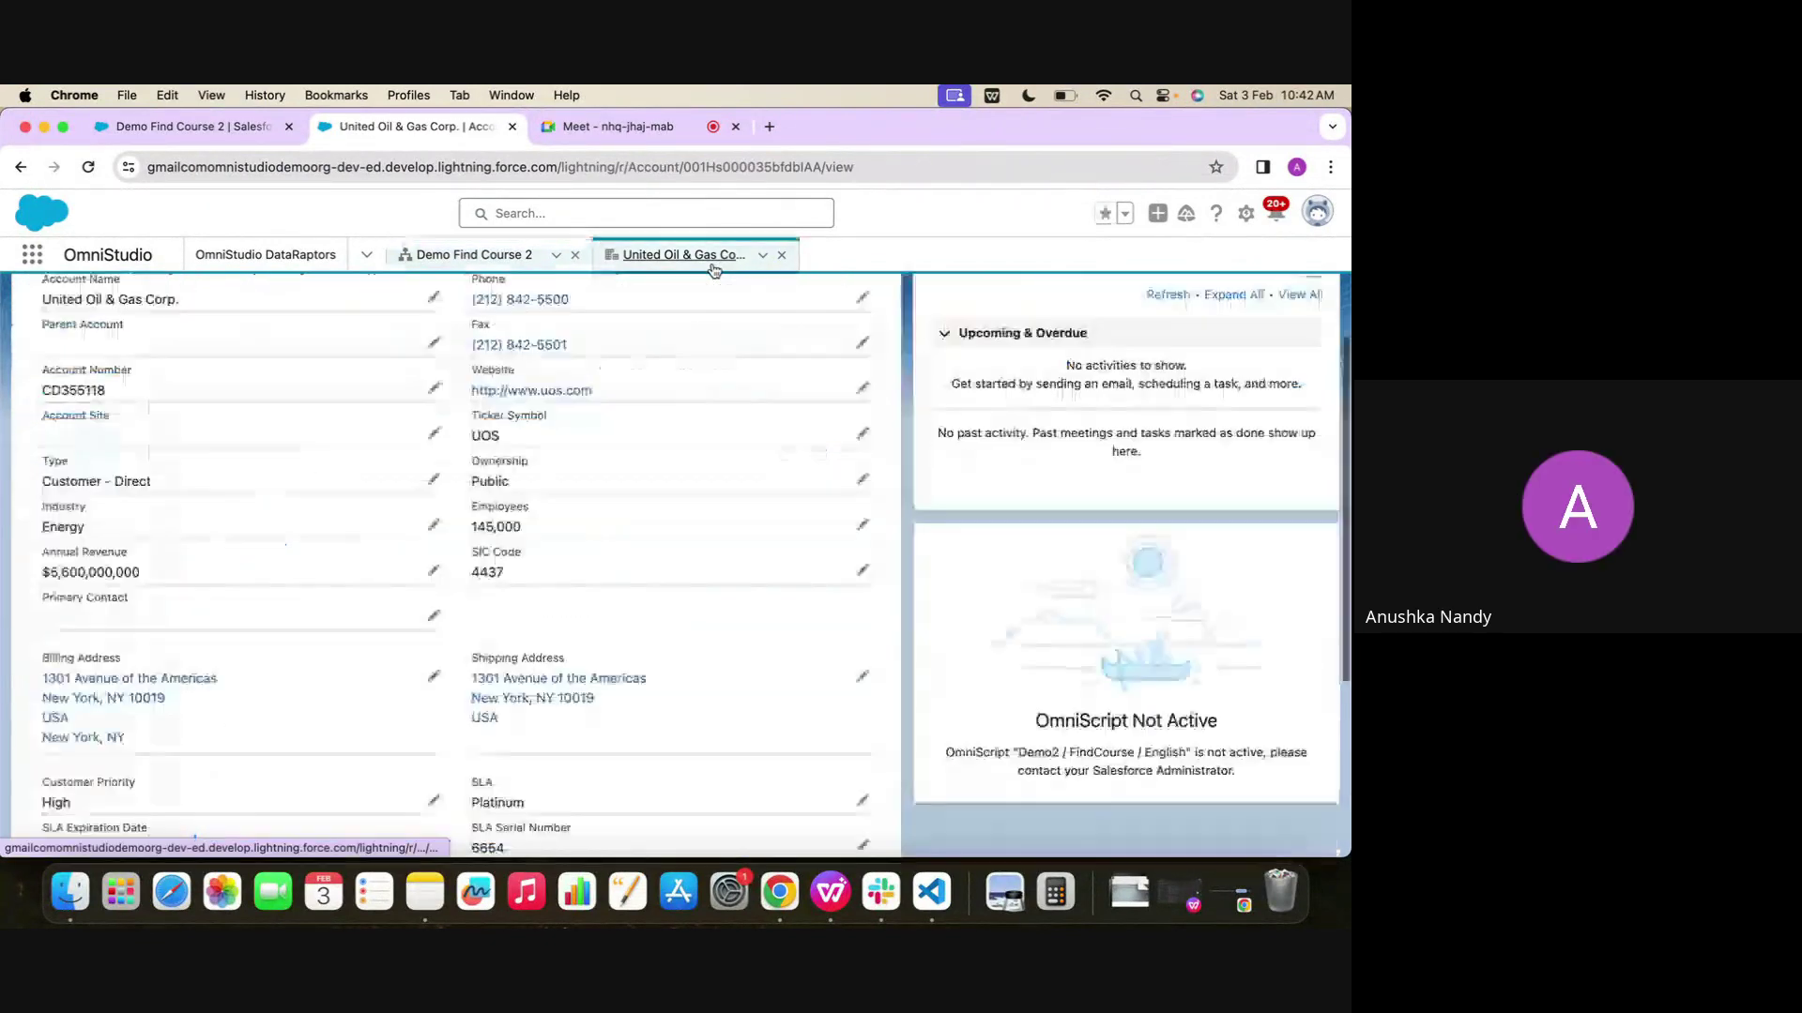
scroll(228, 581, "up", 3)
scroll(177, 613, "down", 1)
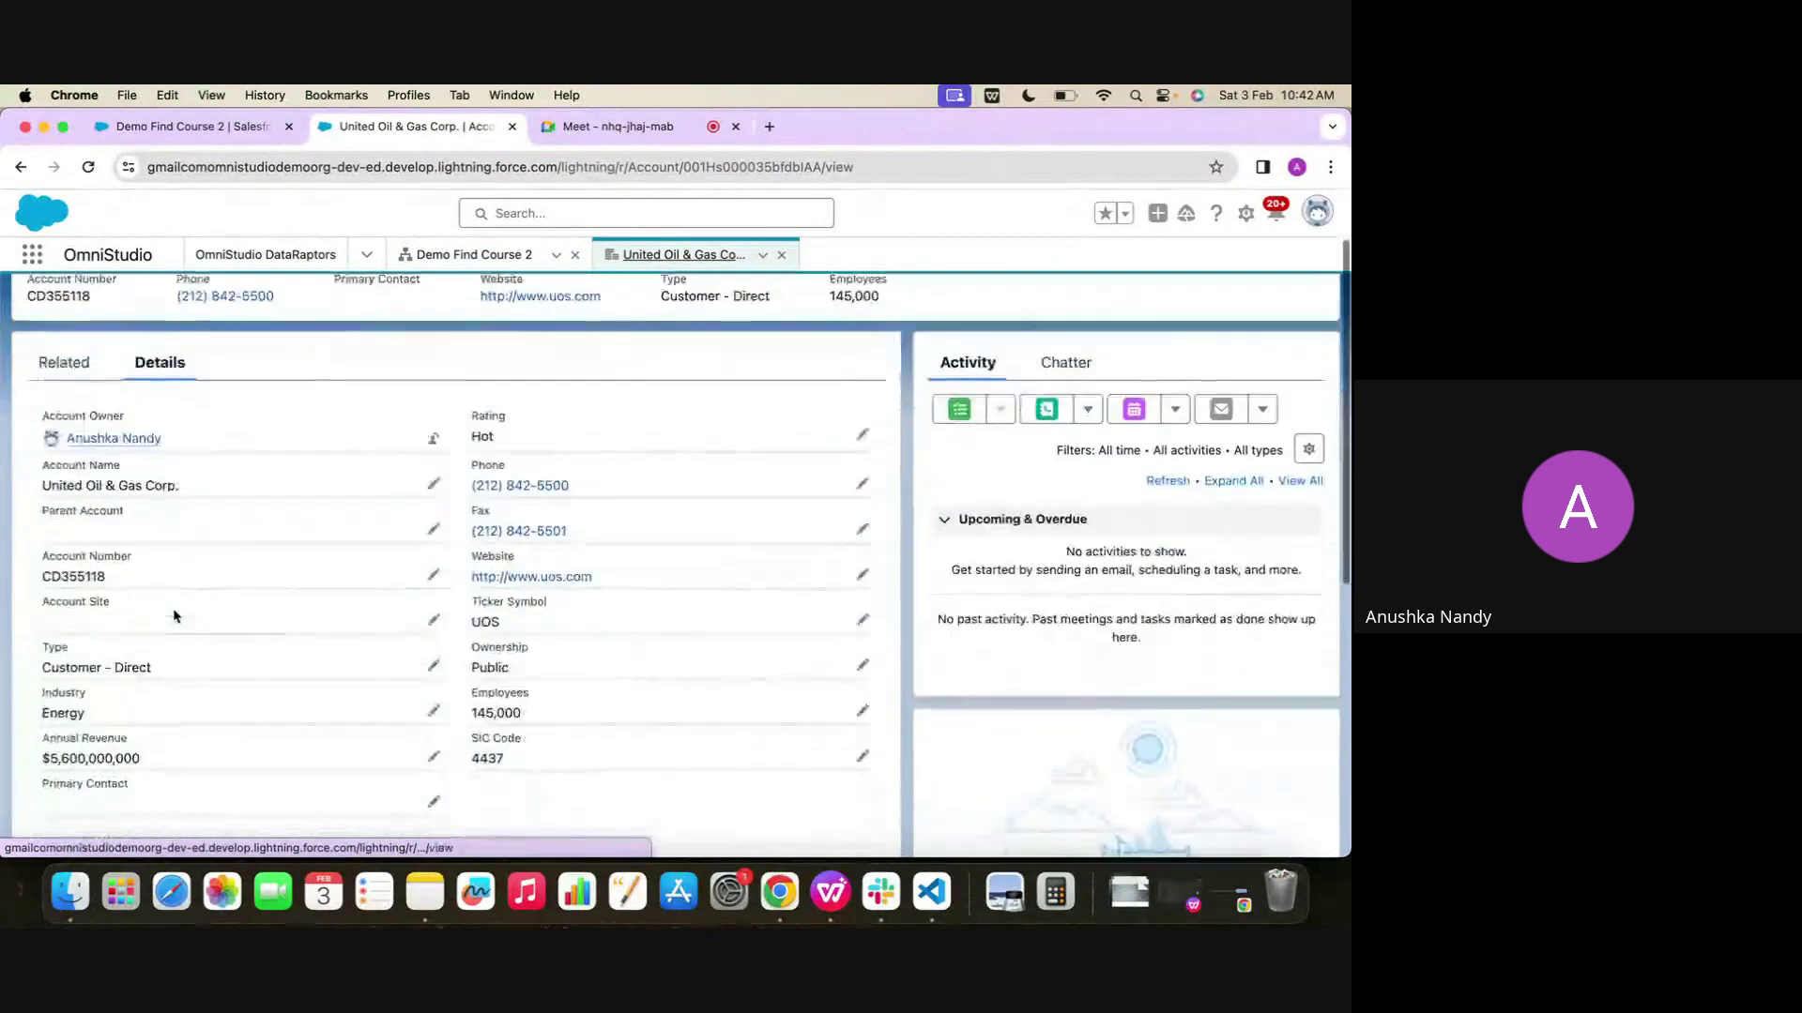
scroll(174, 615, "down", 1)
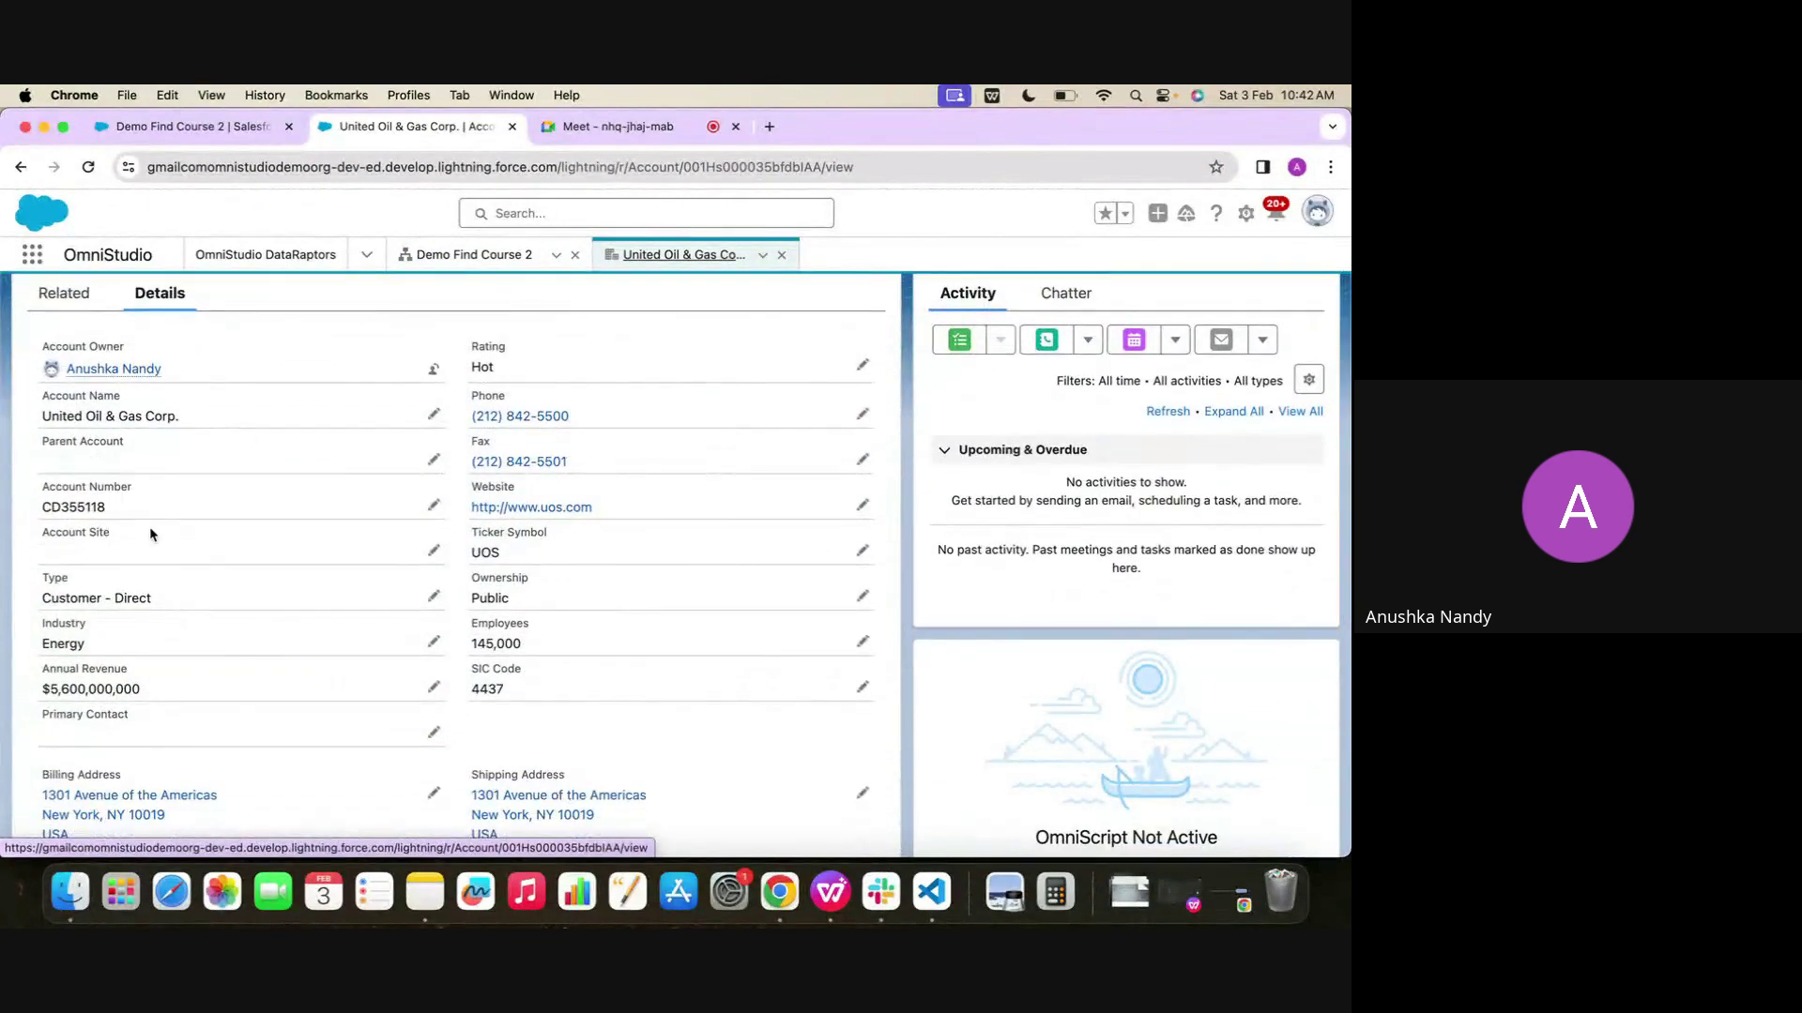
left_click(441, 255)
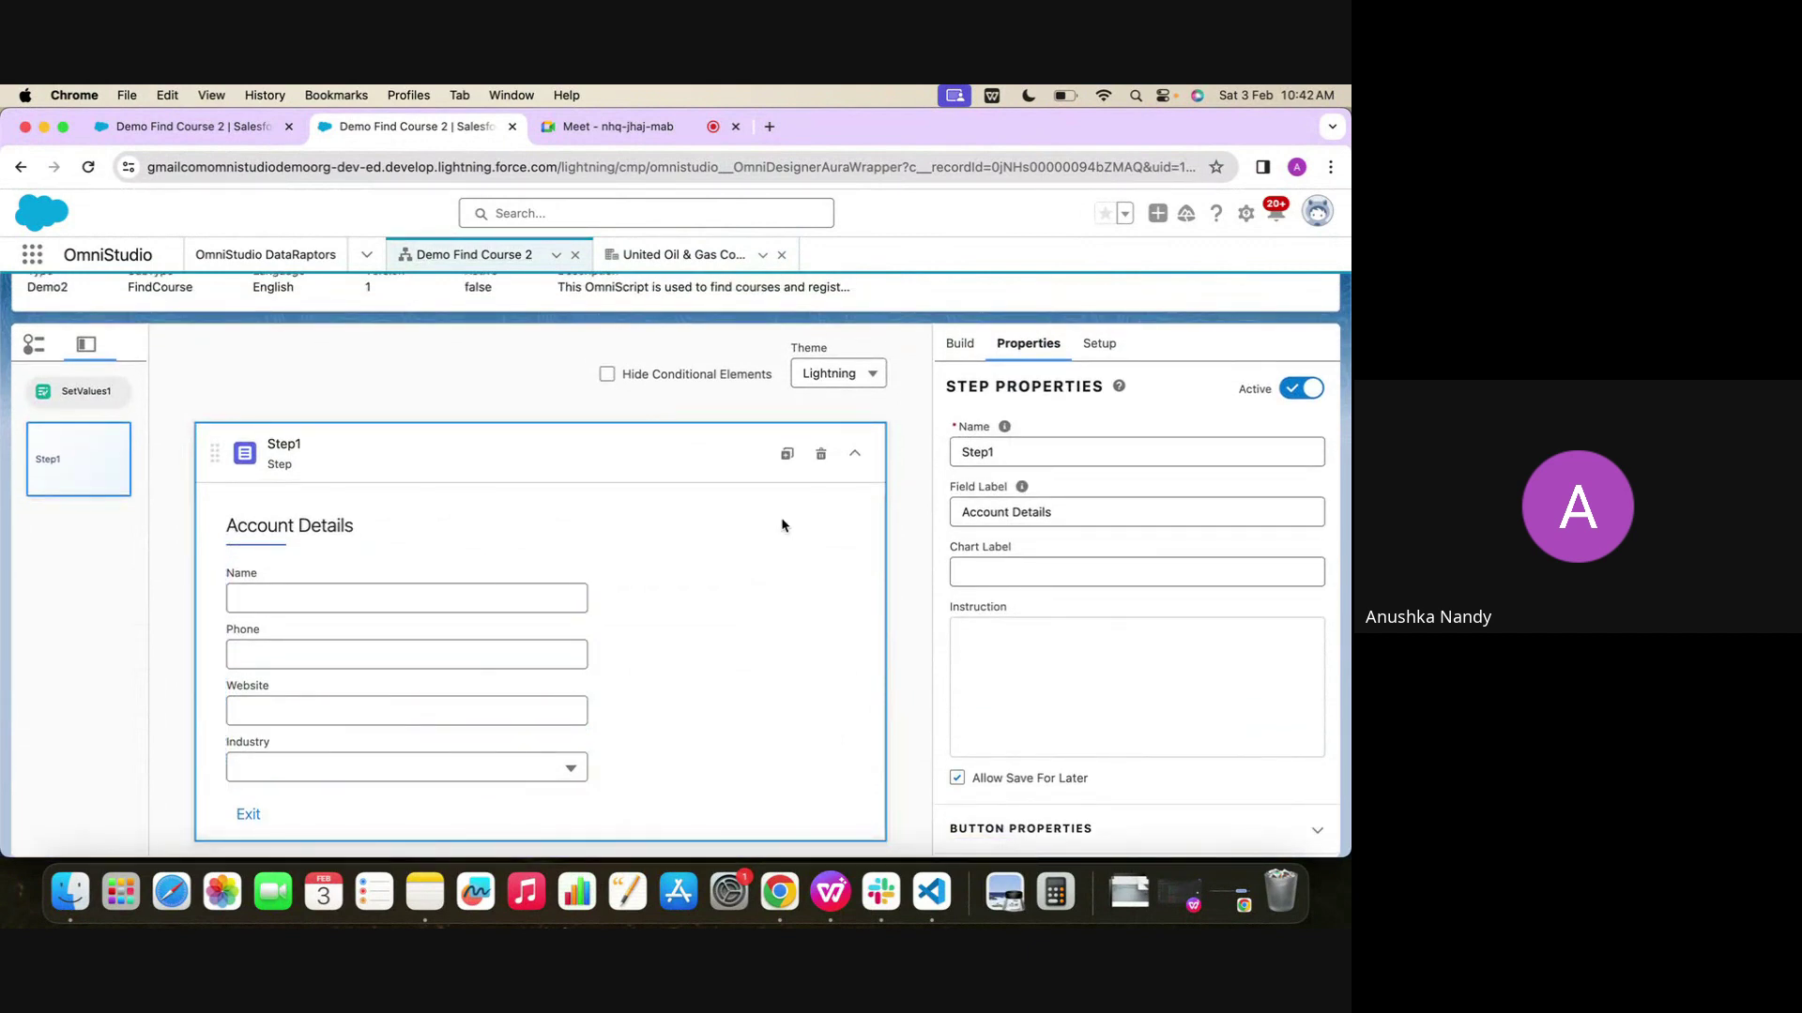
left_click(424, 600)
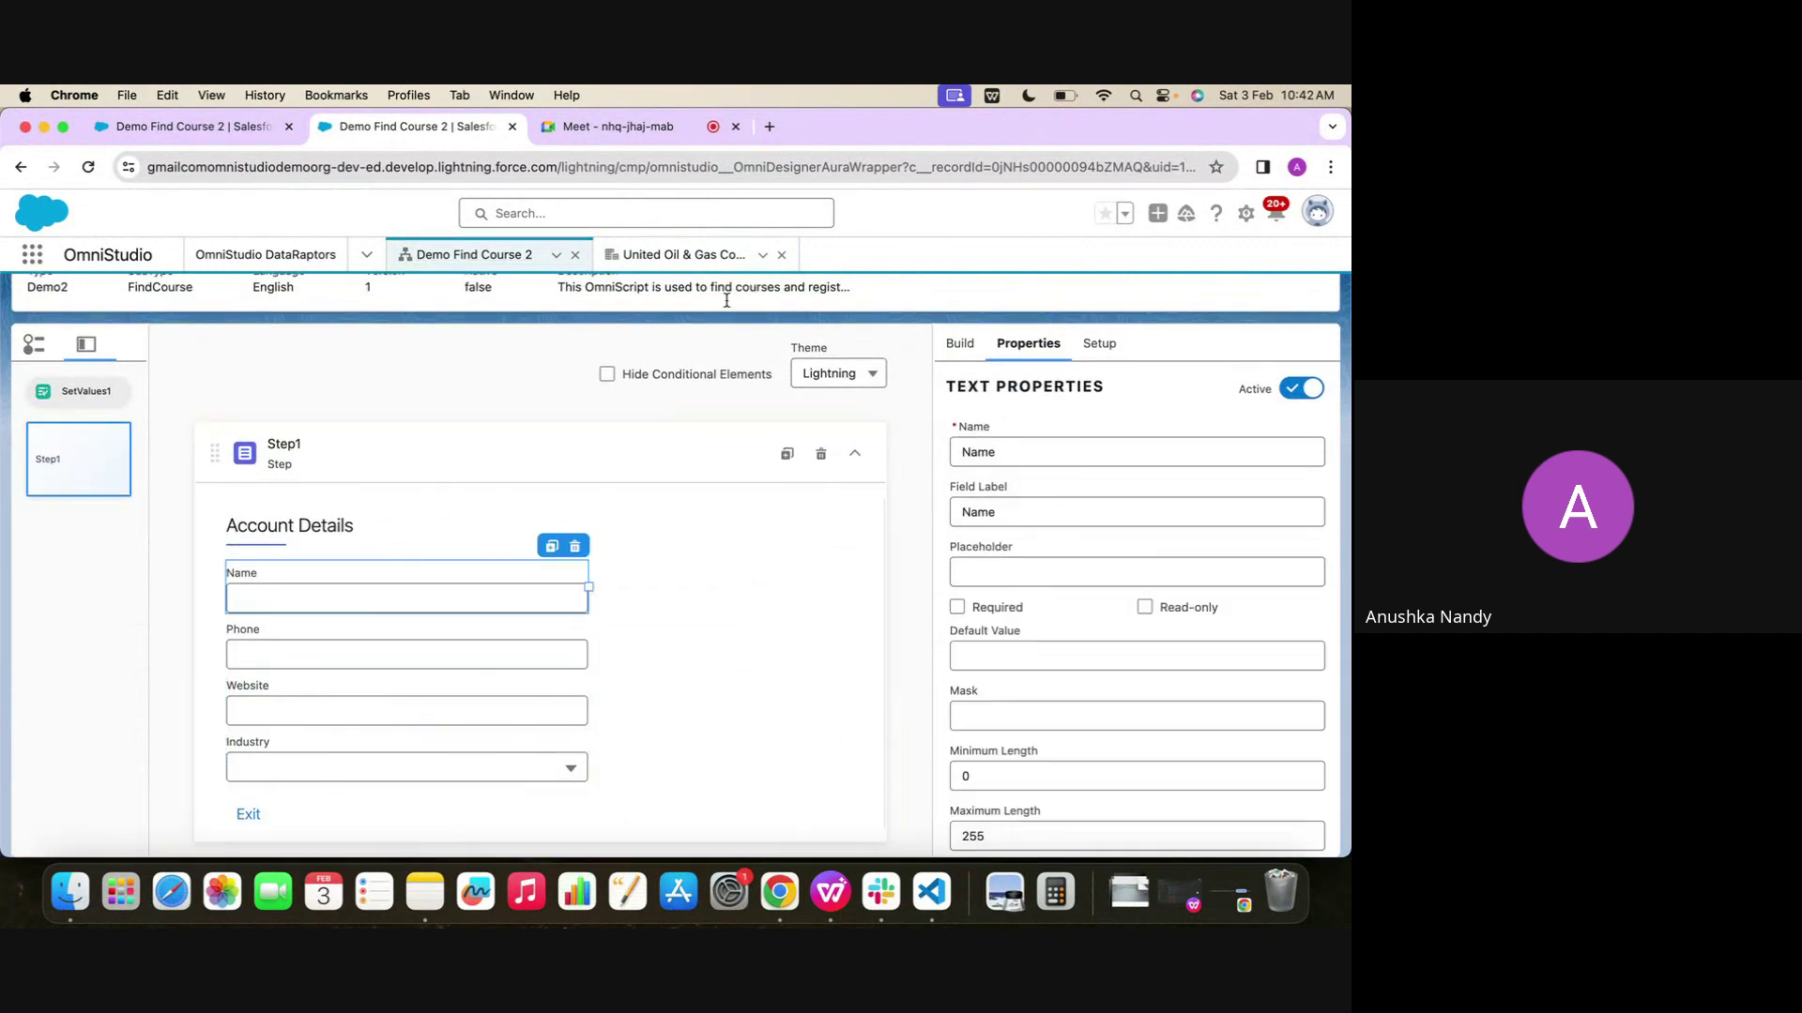
left_click(696, 254)
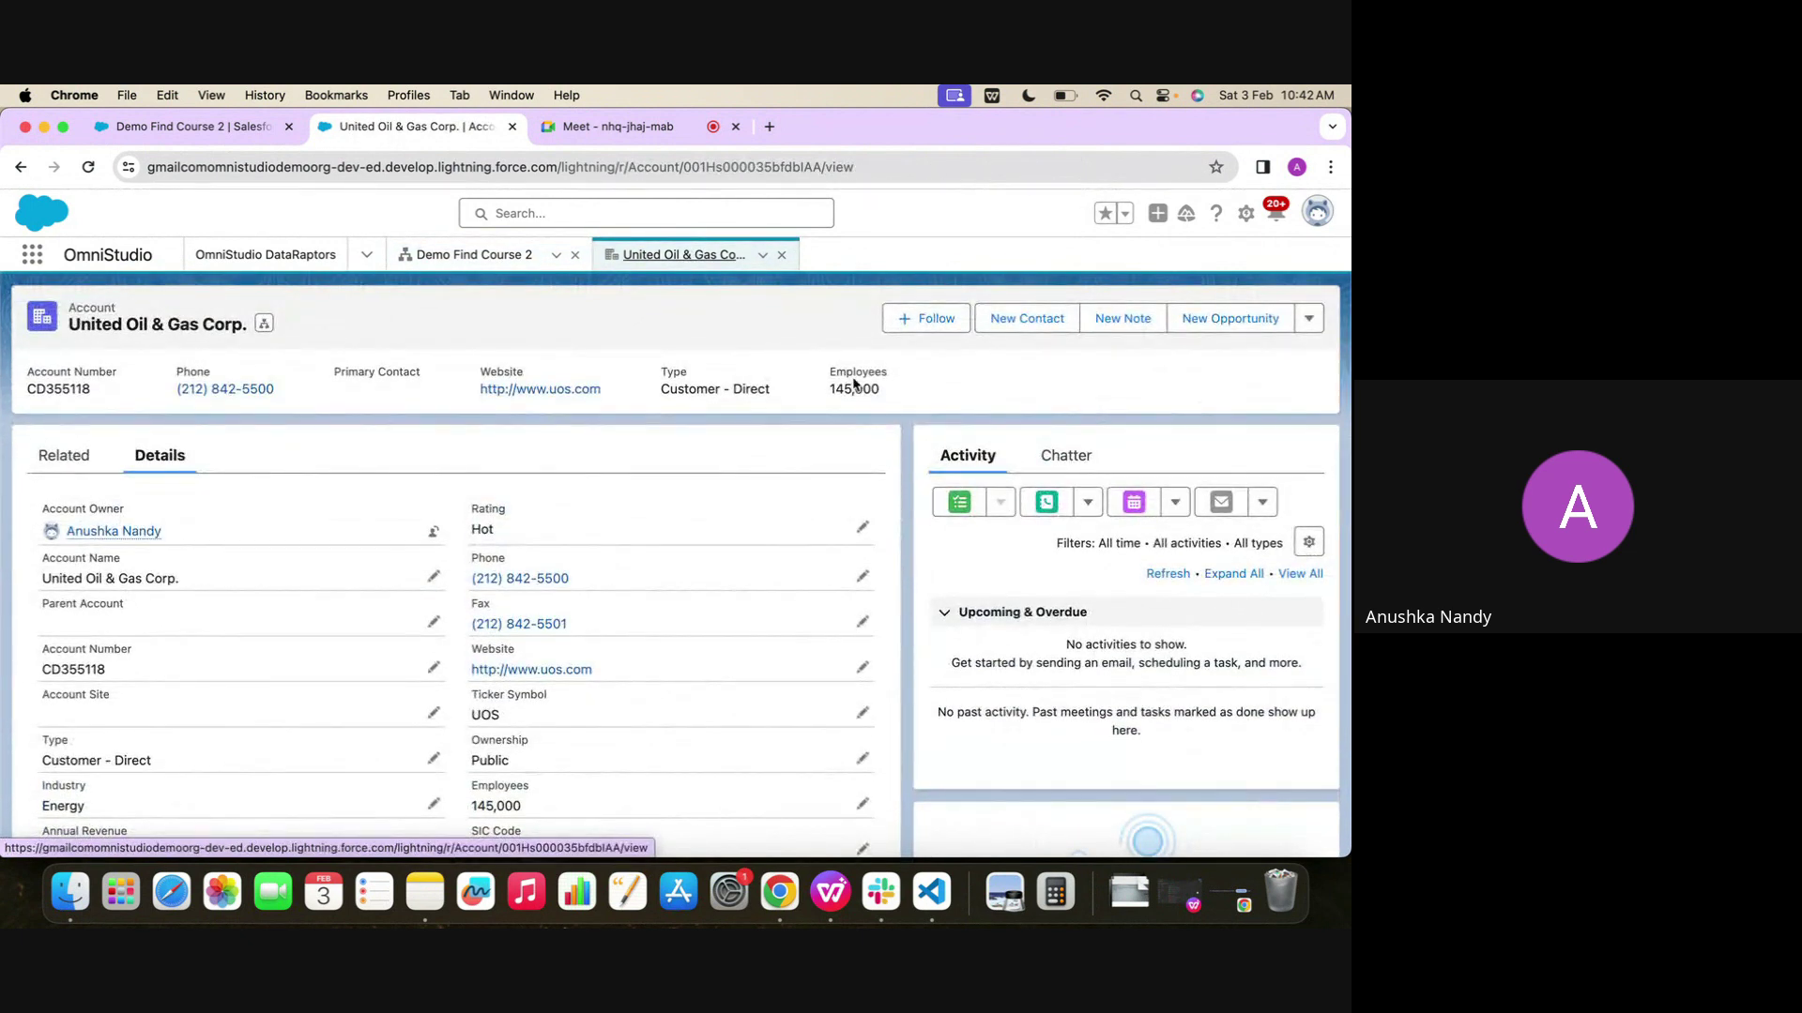
scroll(571, 398, "down", 2)
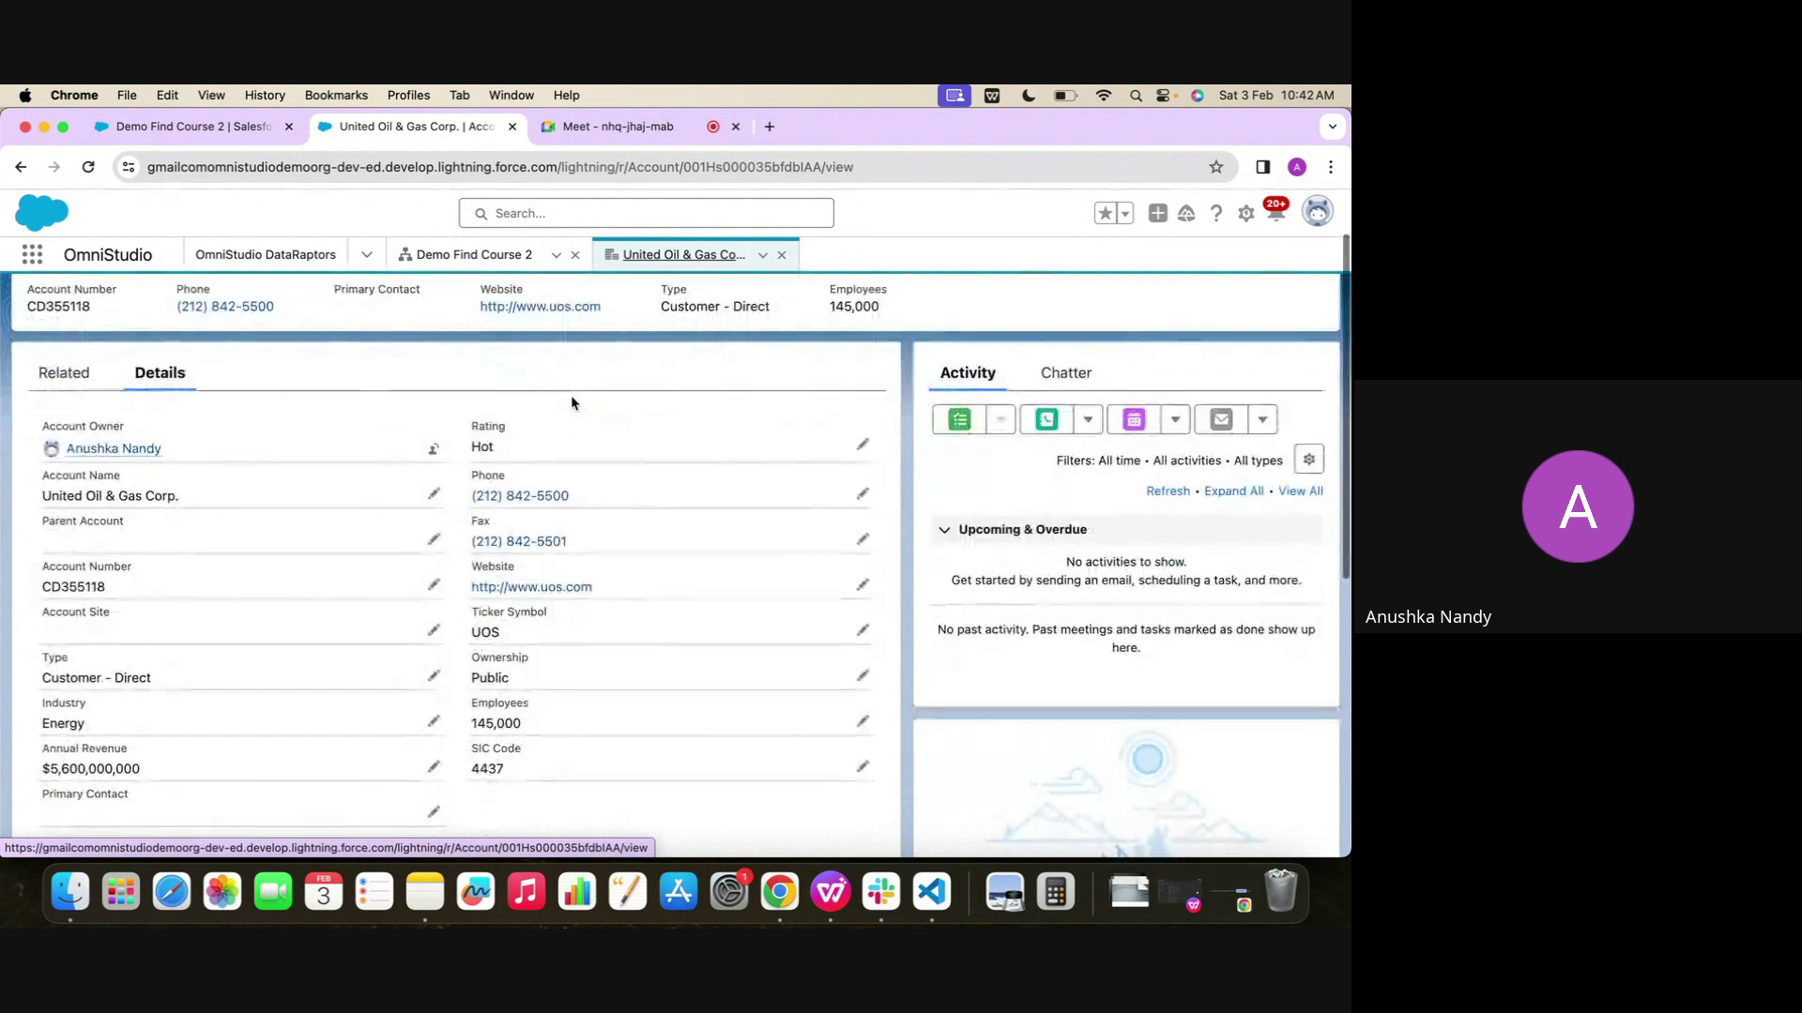
left_click(474, 254)
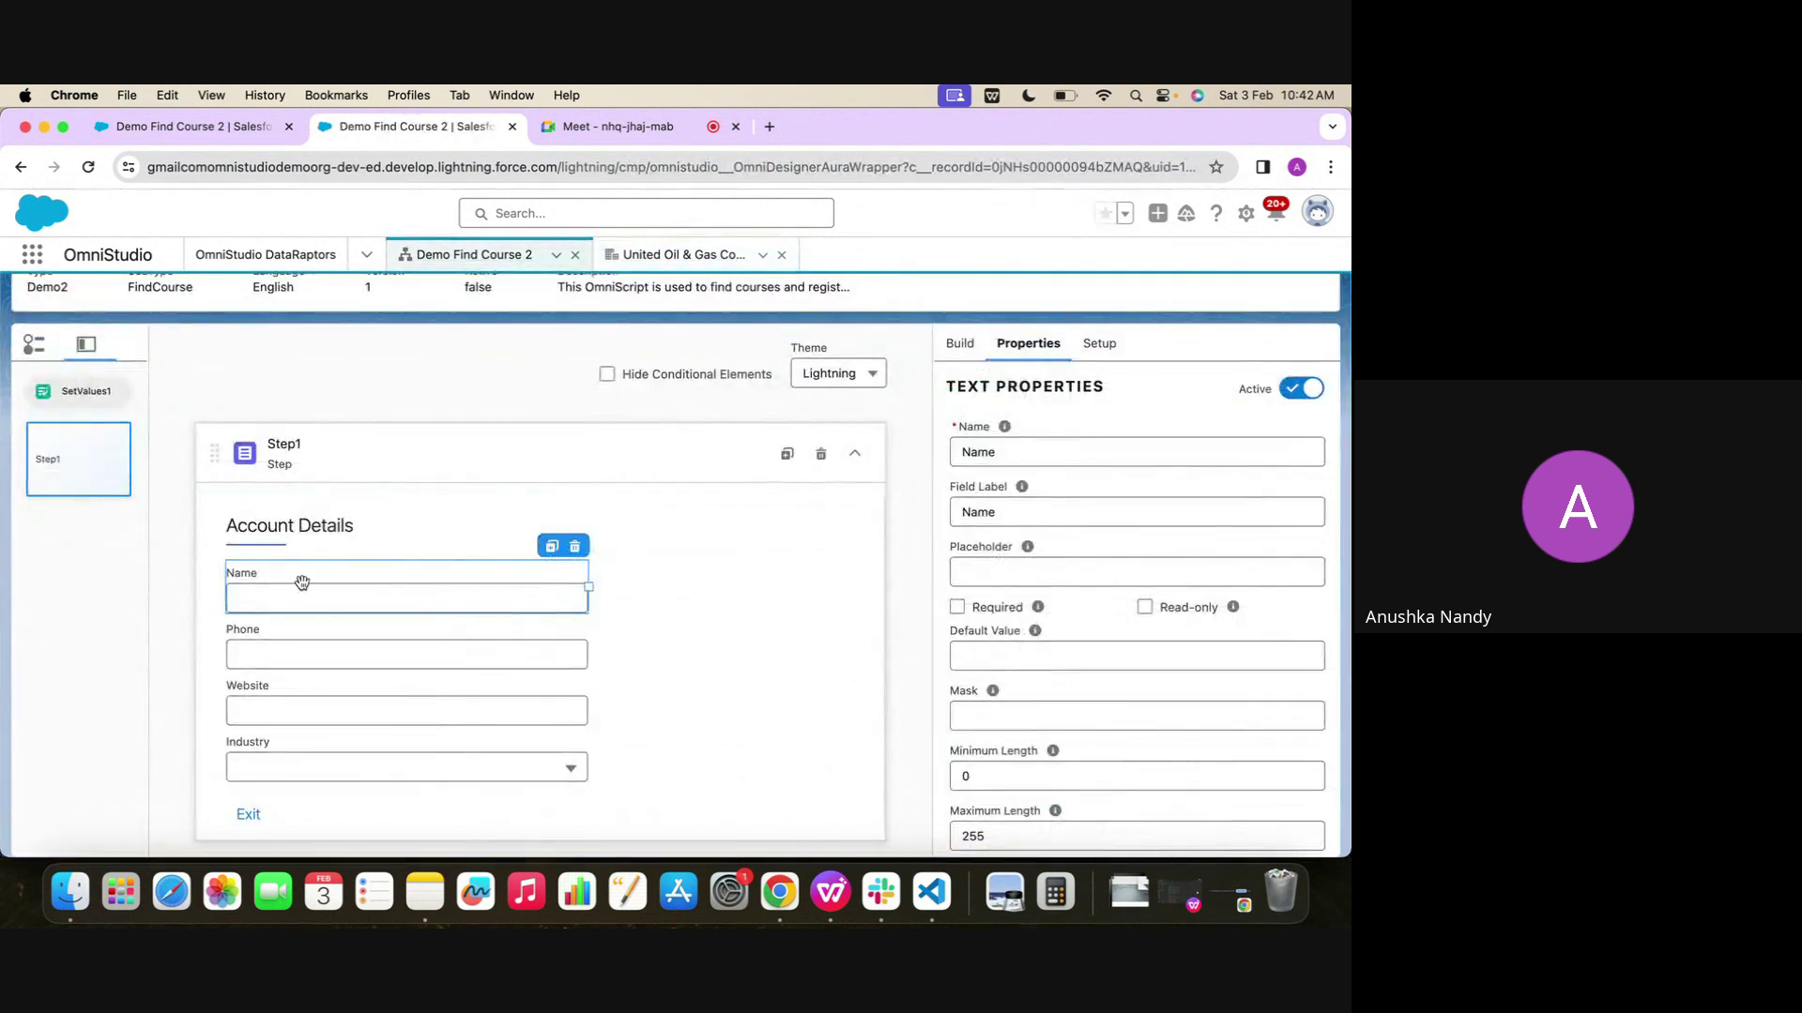
left_click(652, 263)
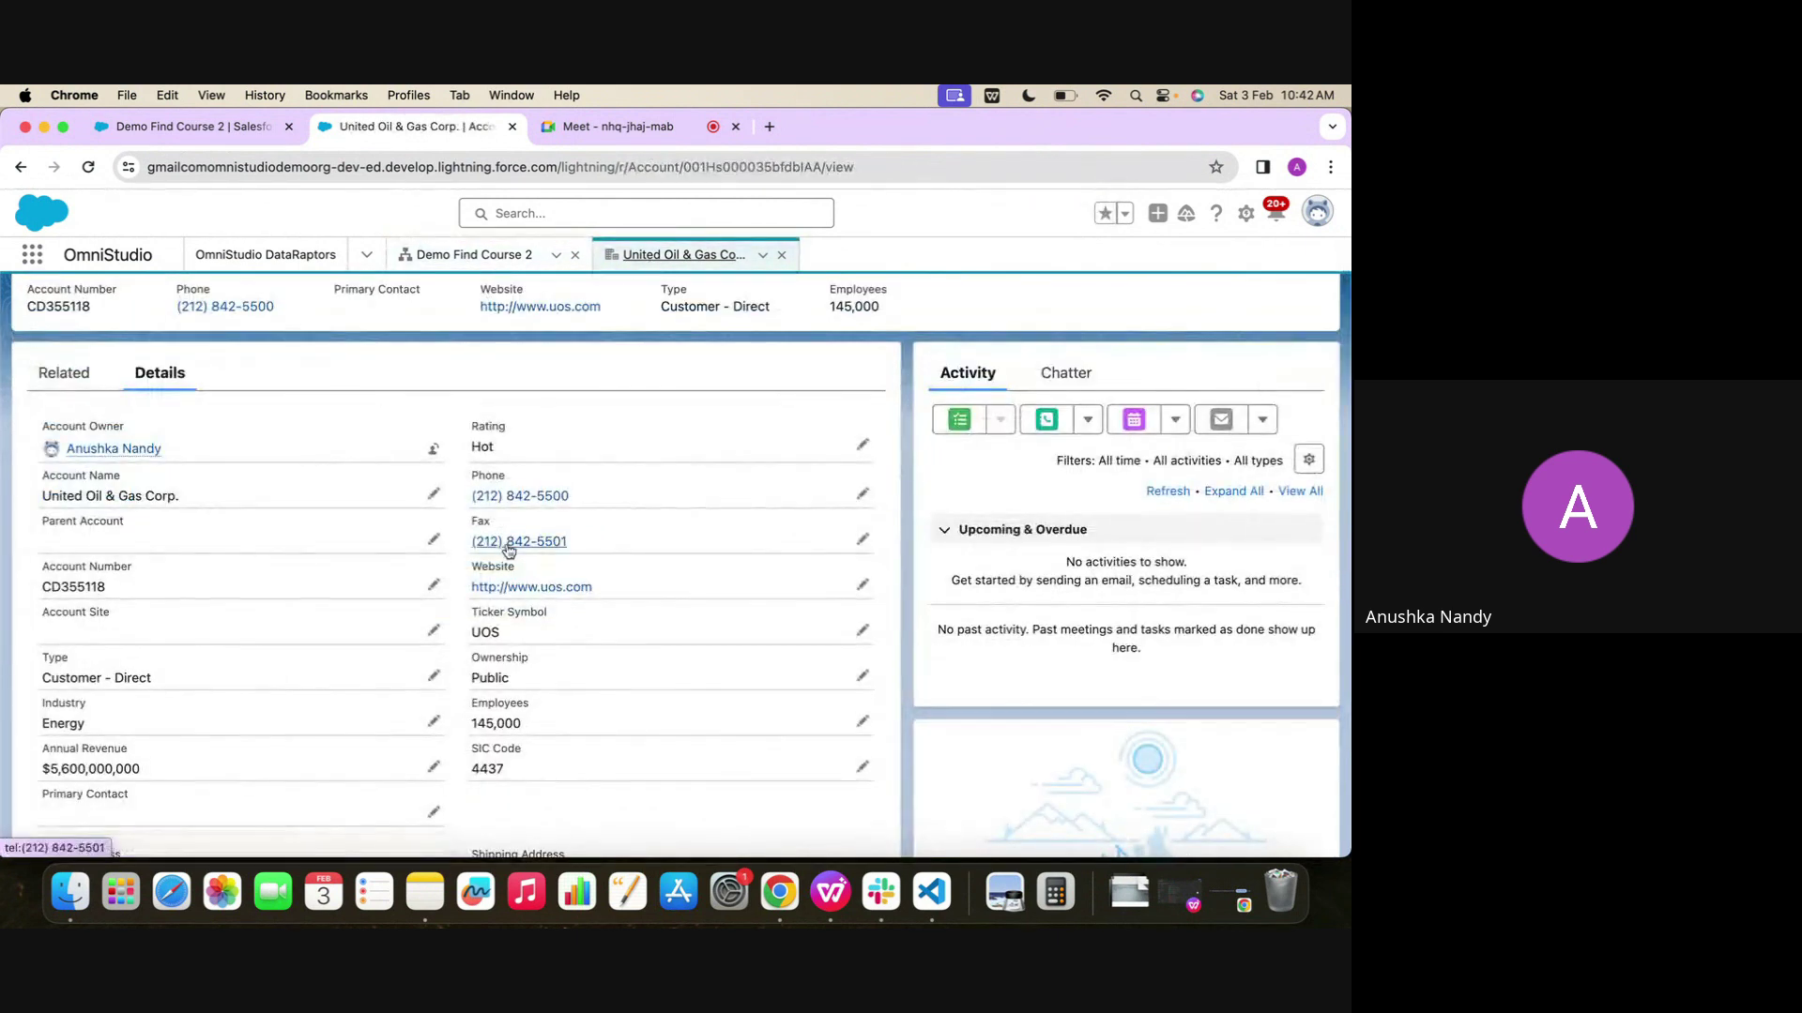
left_click(512, 249)
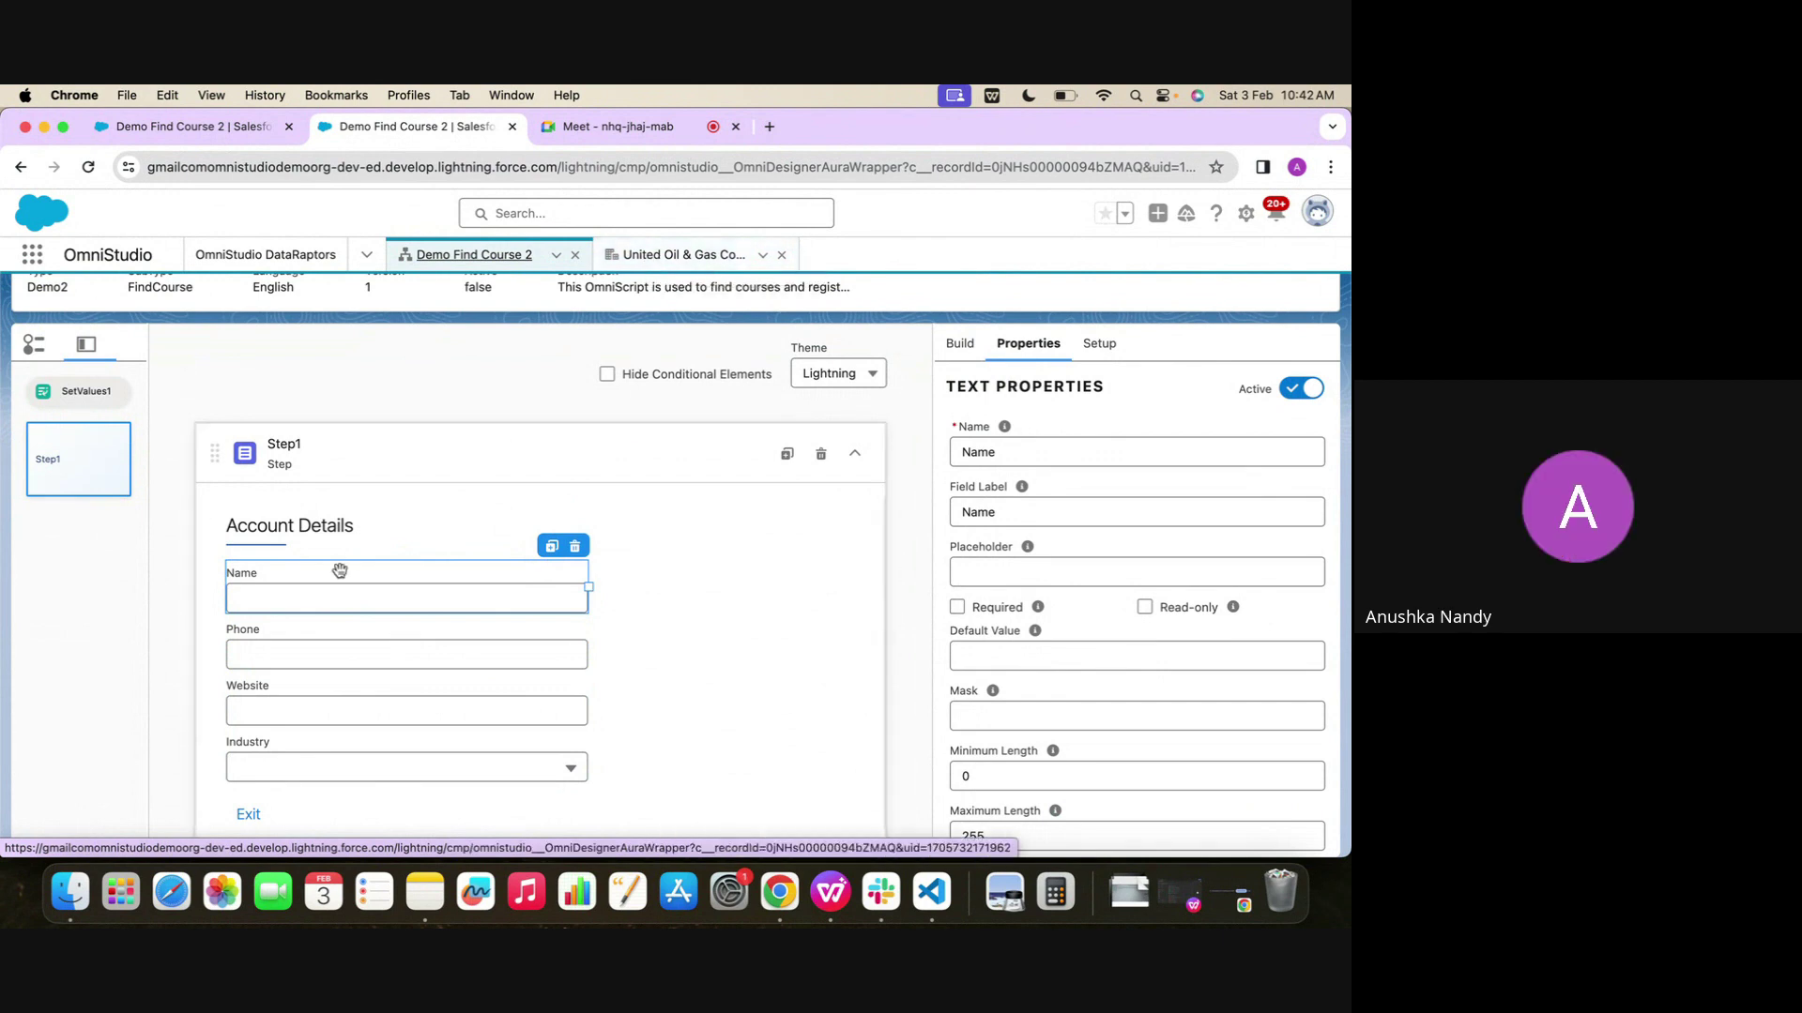
scroll(582, 544, "down", 1)
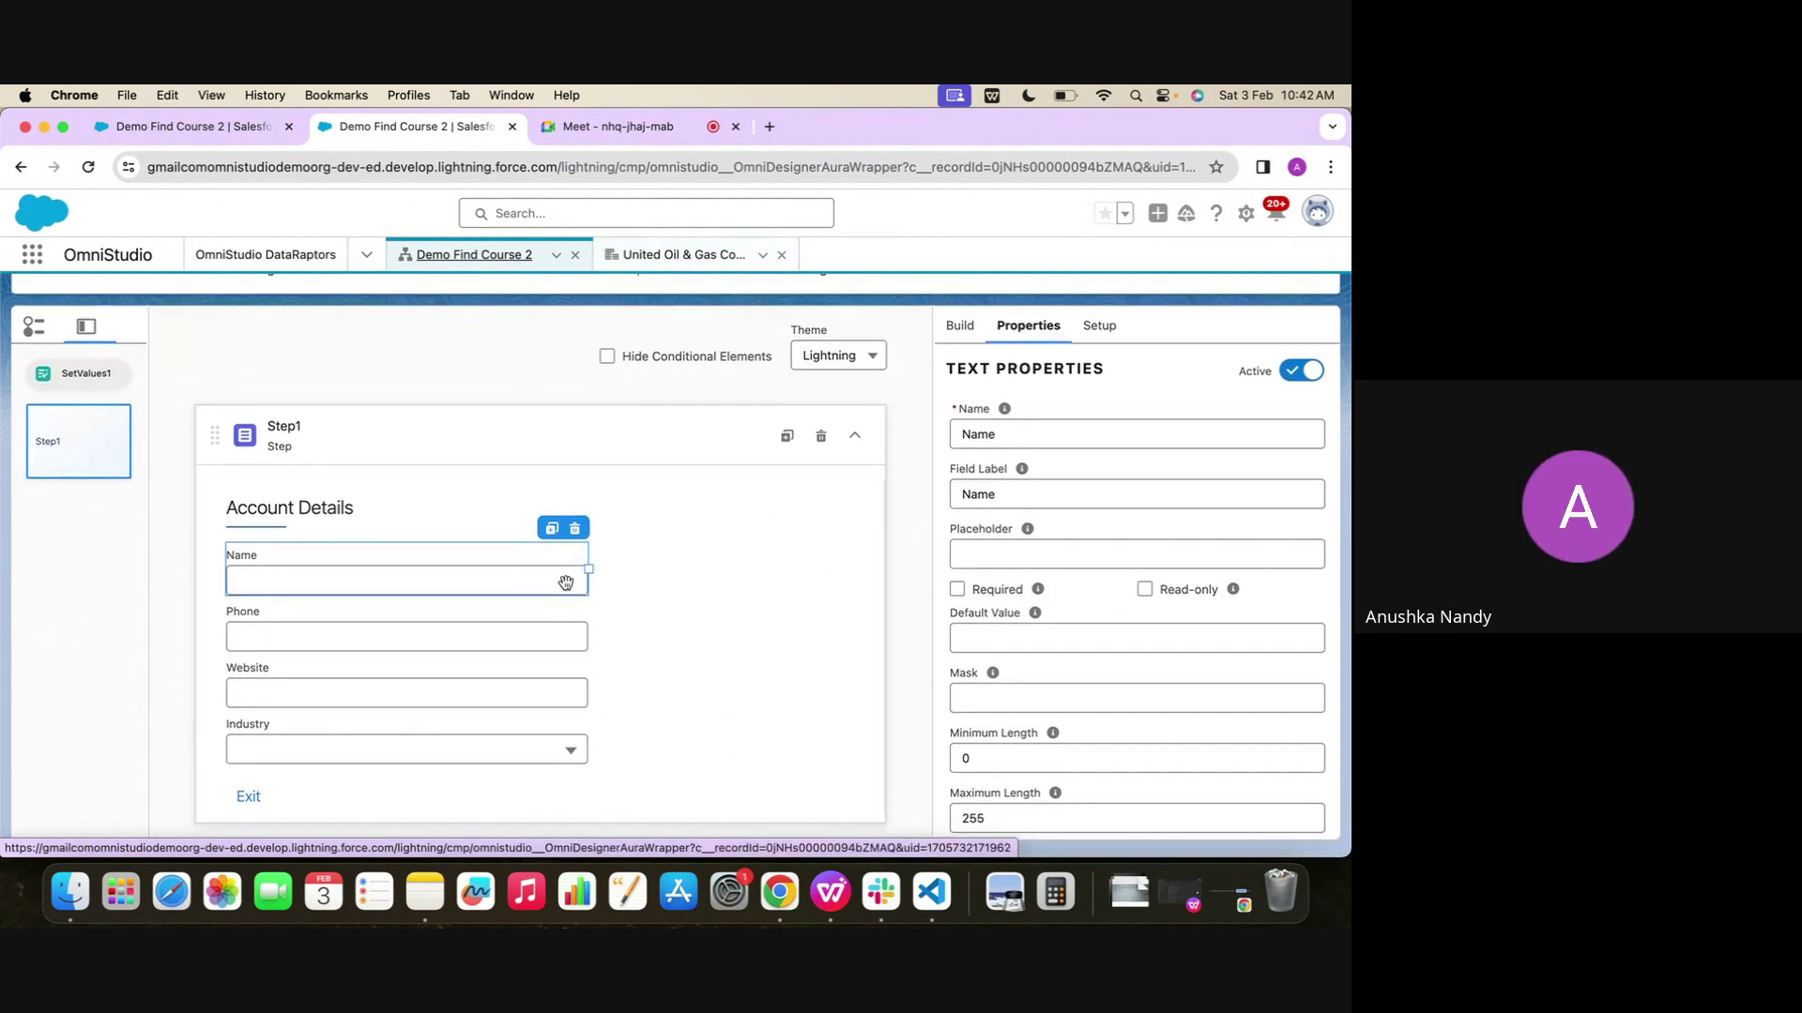
scroll(567, 578, "up", 1)
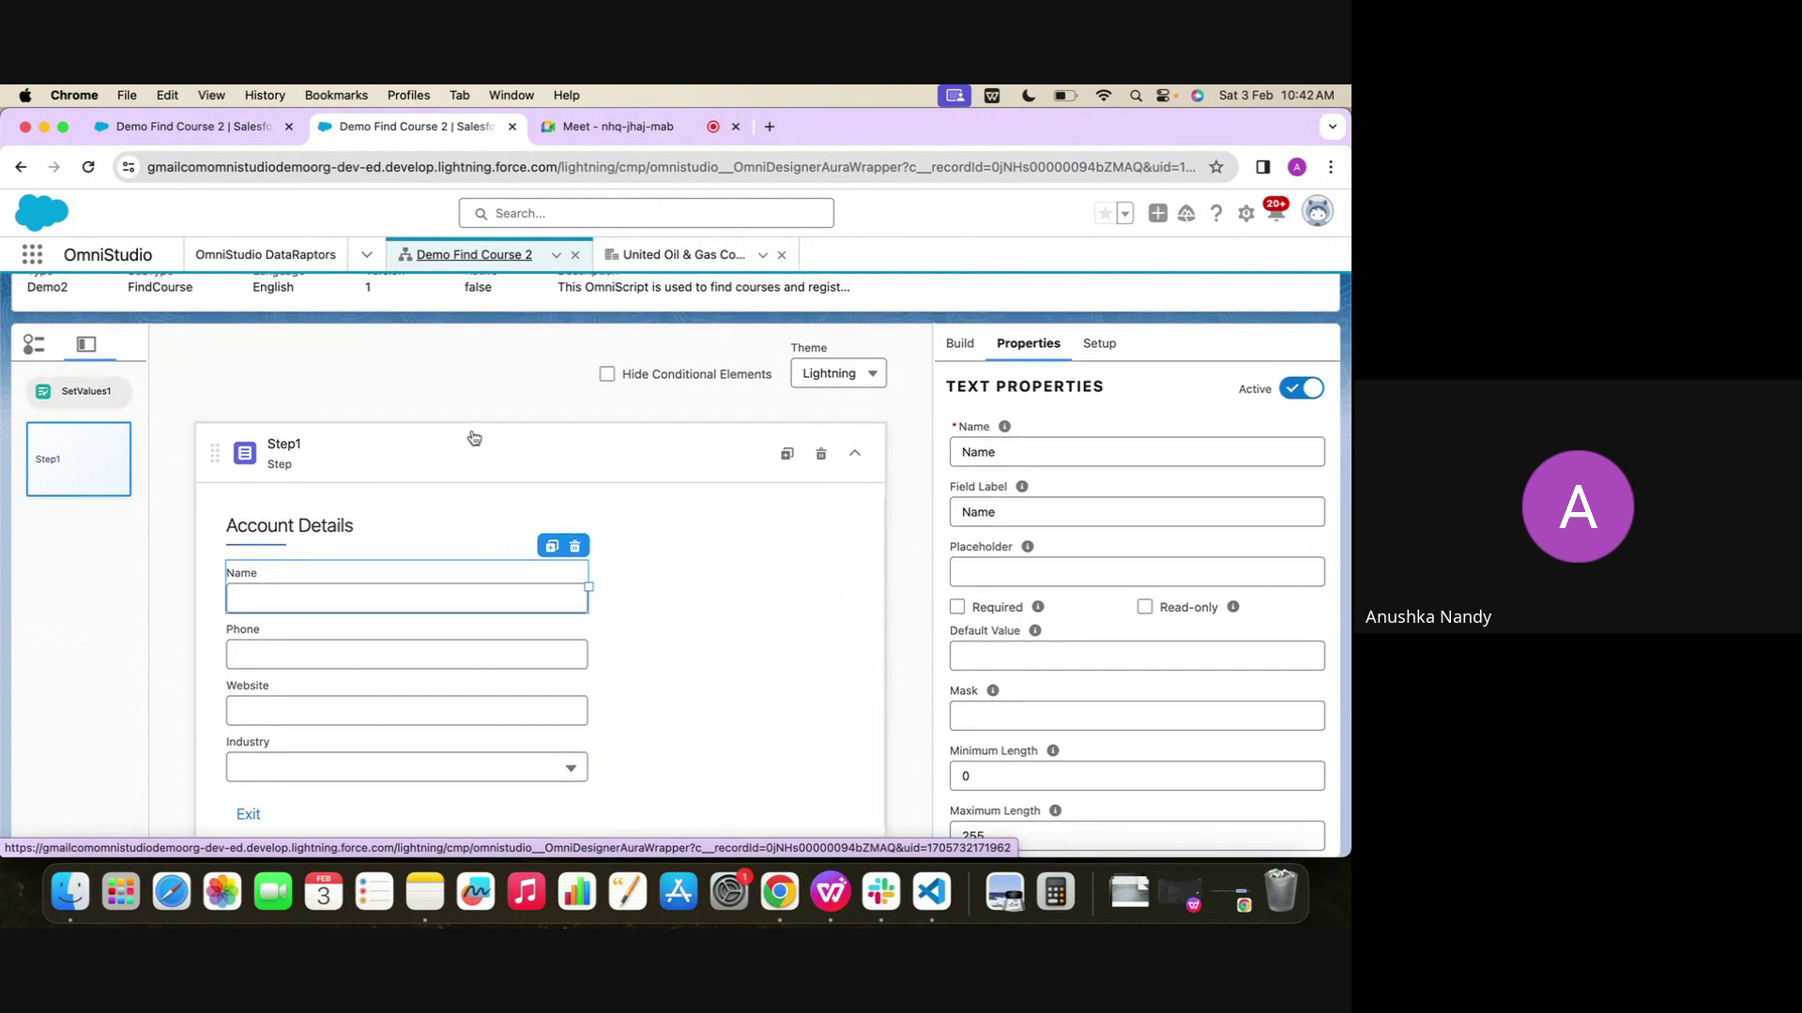
scroll(474, 441, "down", 1)
scroll(498, 432, "up", 1)
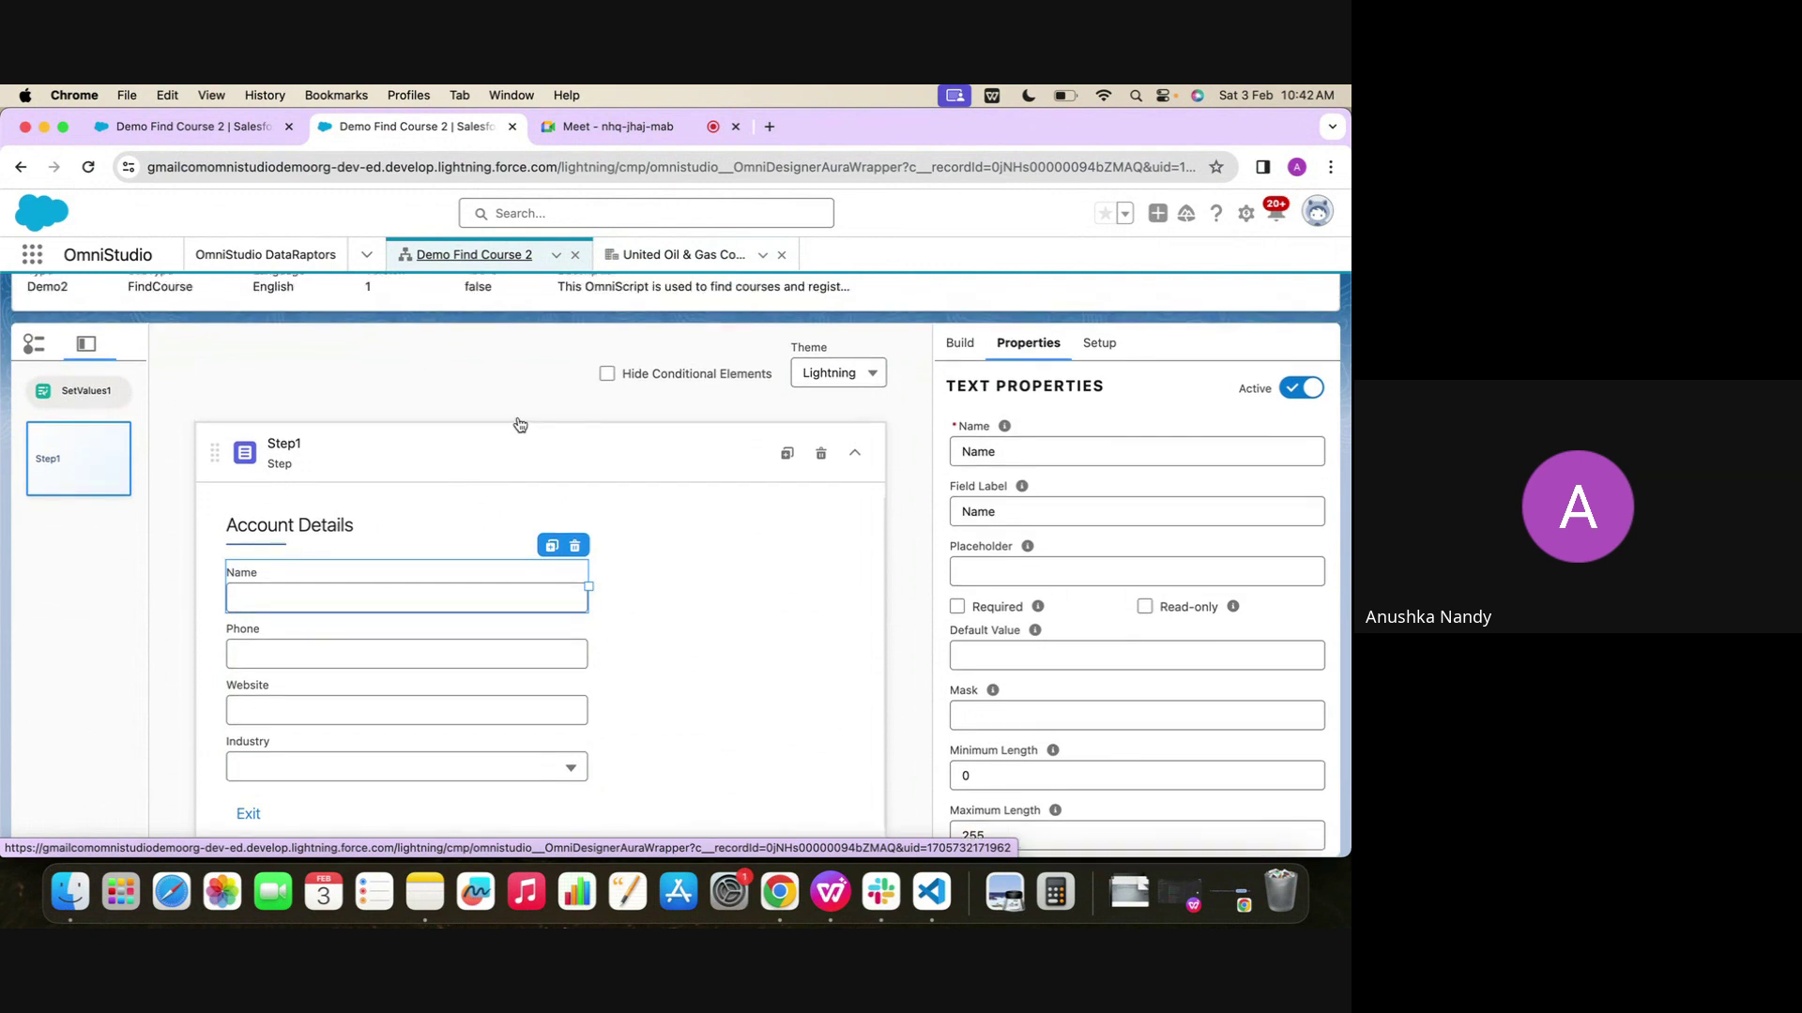
Find the DataRaptor elements, collapse Step1 and add a DataRaptor Post Action directly below it
left_click(959, 344)
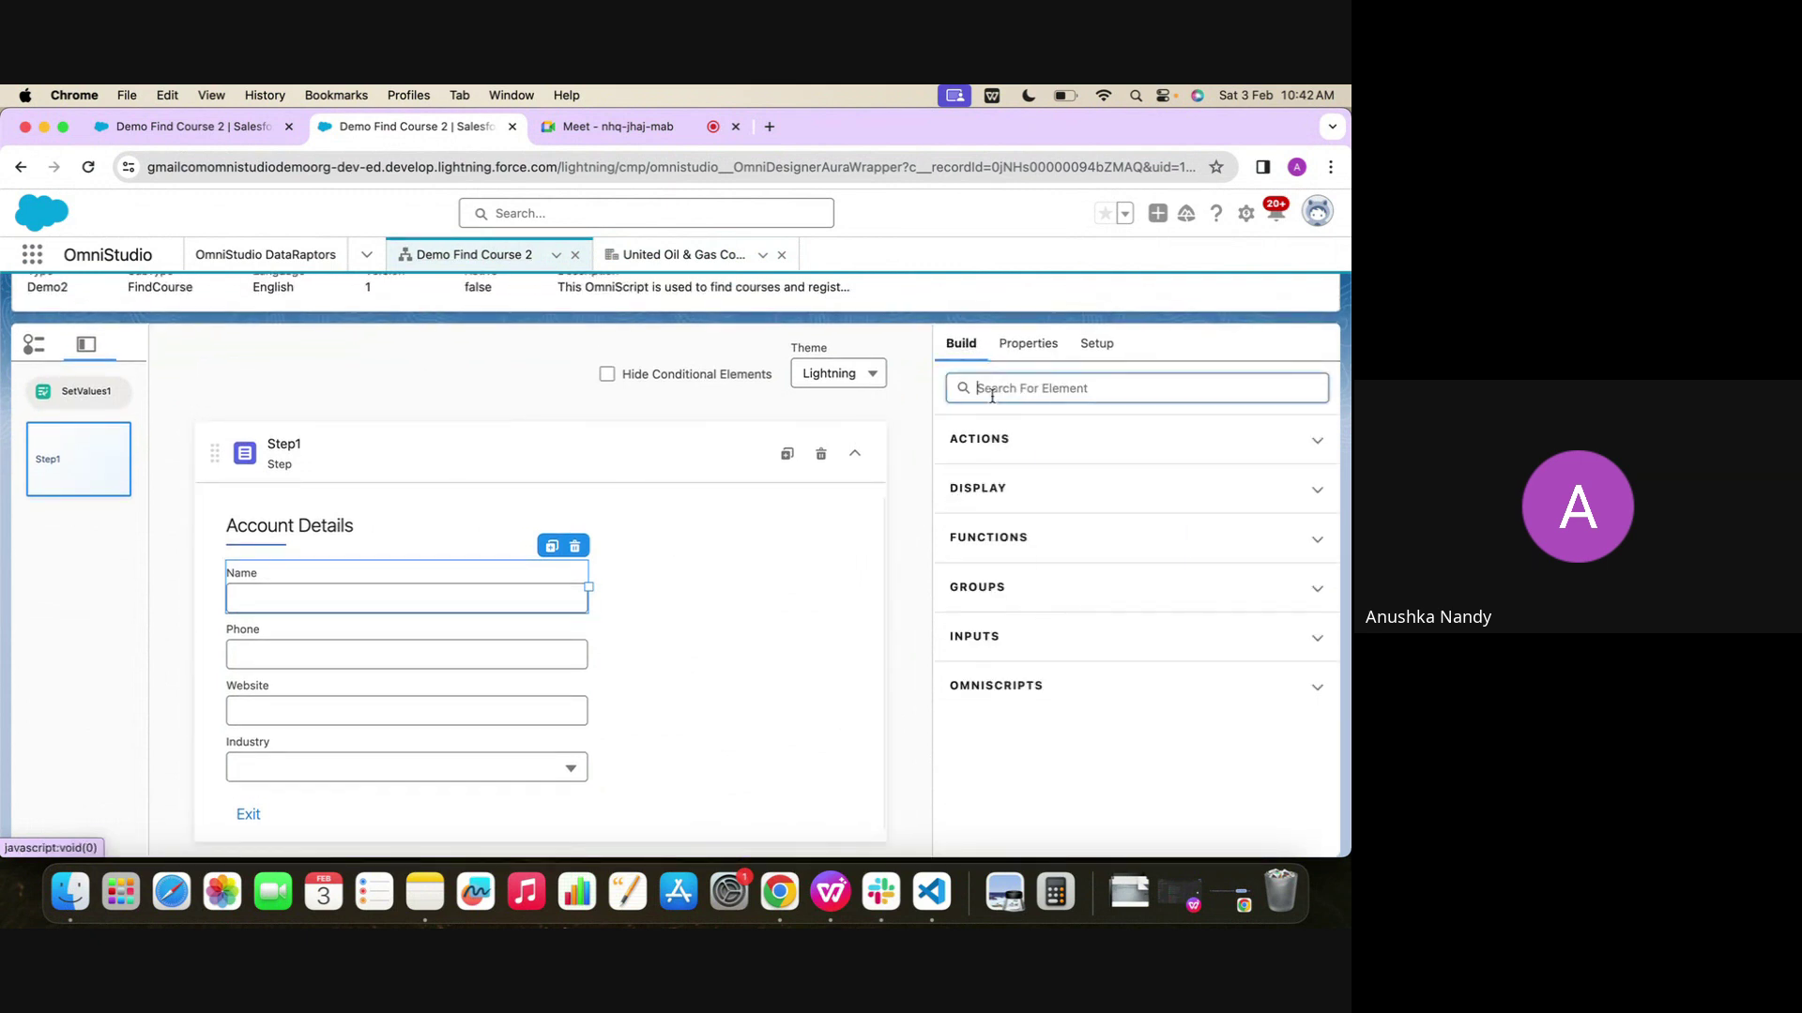
left_click(1058, 388)
type("dat")
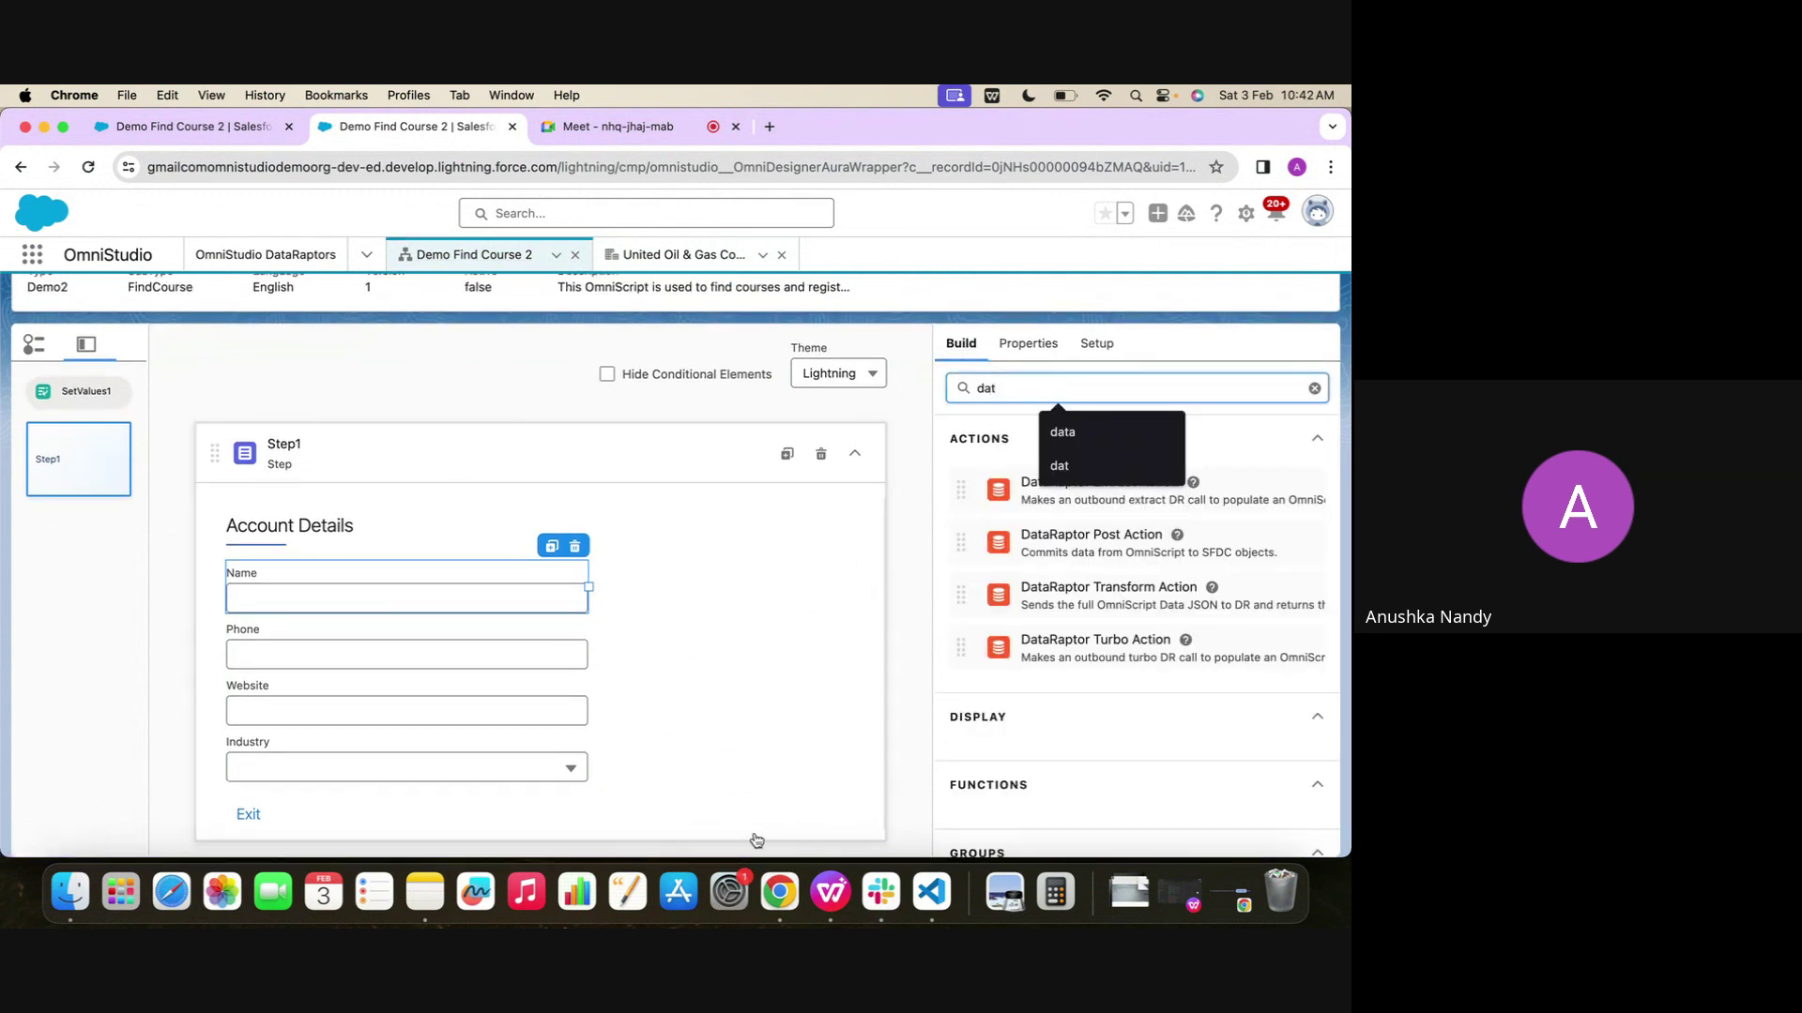
left_click(854, 453)
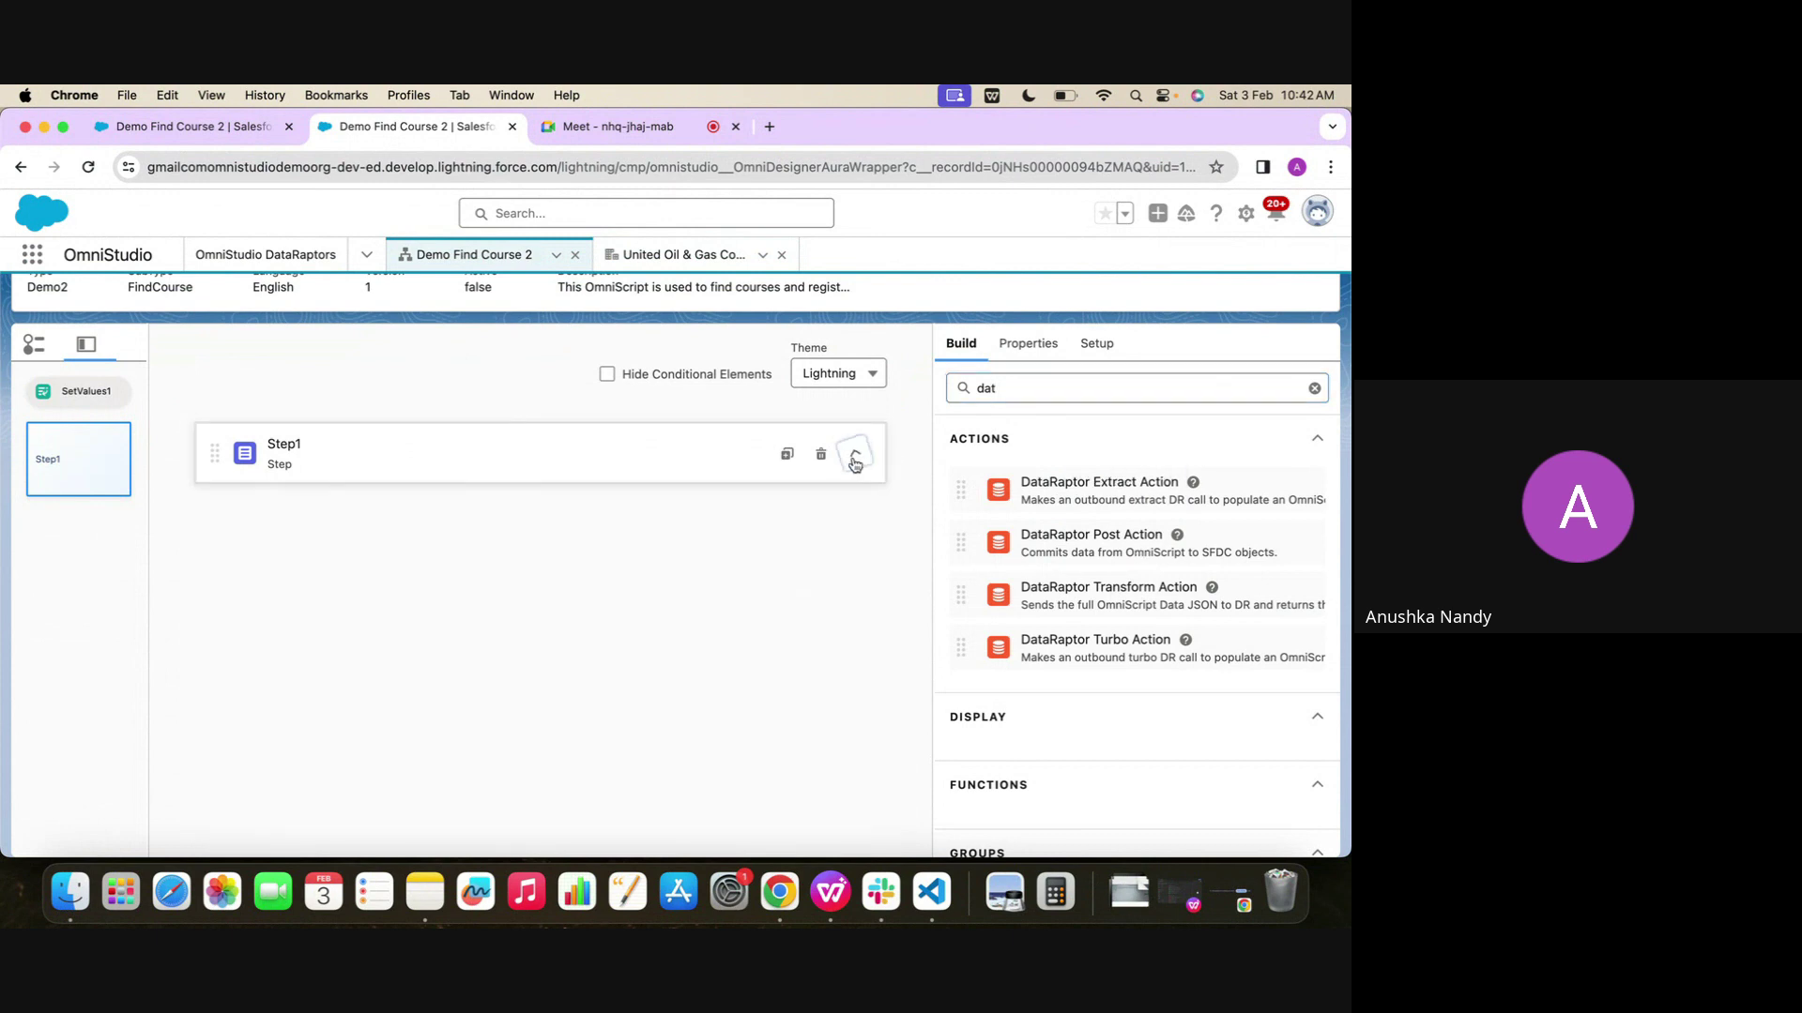
left_click_drag(1102, 537, 734, 555)
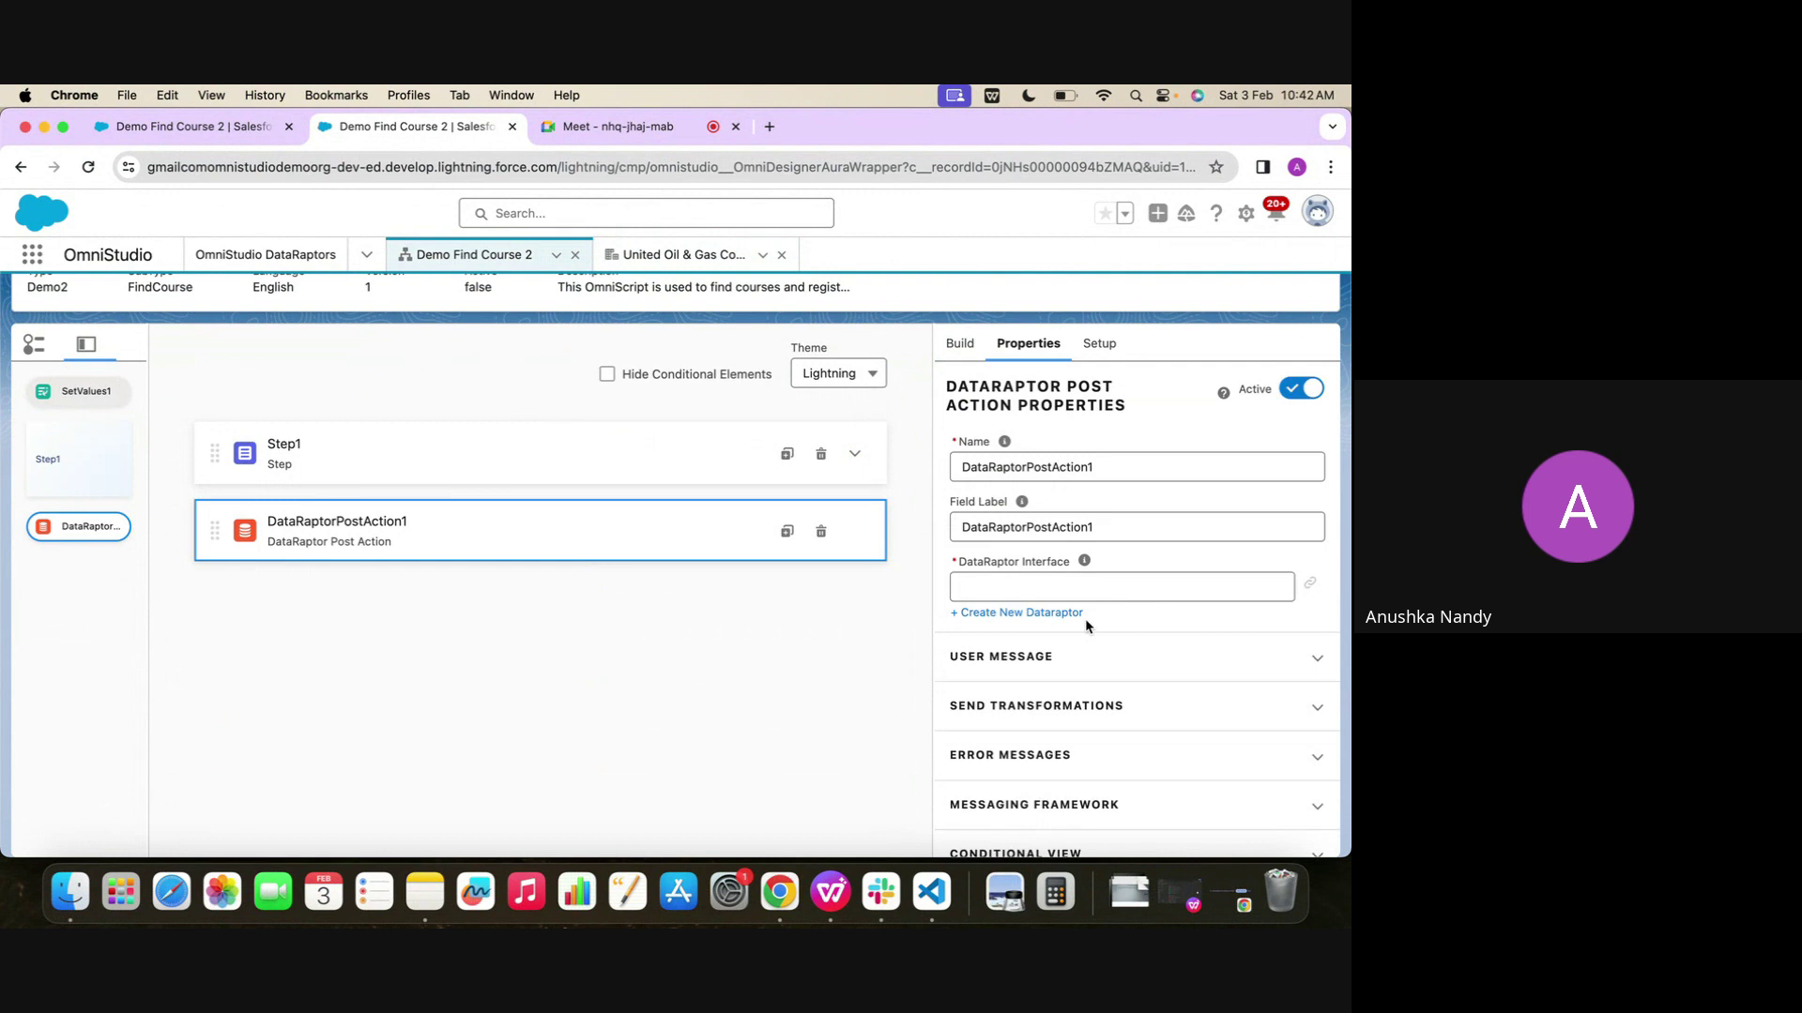
Create a new DataRaptor named DRLAccountDetails for the post action and open it
left_click(1025, 615)
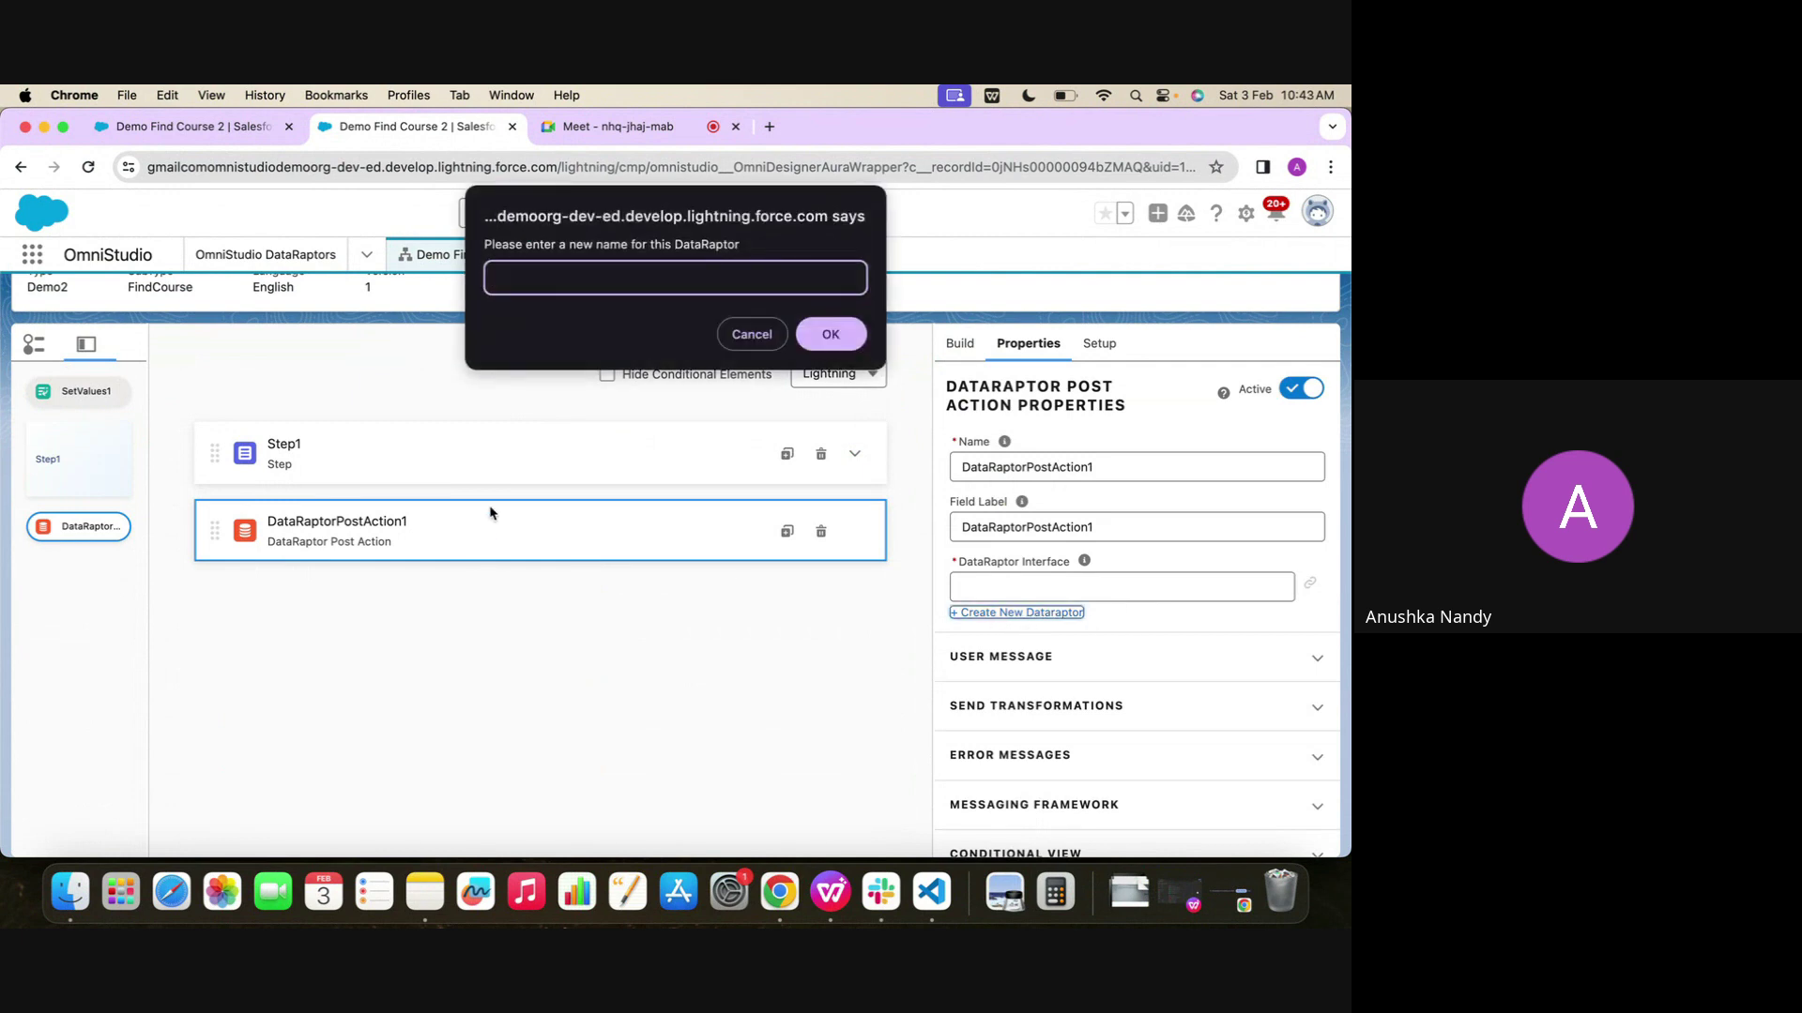
type("DRP")
key("BackSpace")
type("L")
key("Caps_Lock")
type("AccountDetails")
left_click(852, 345)
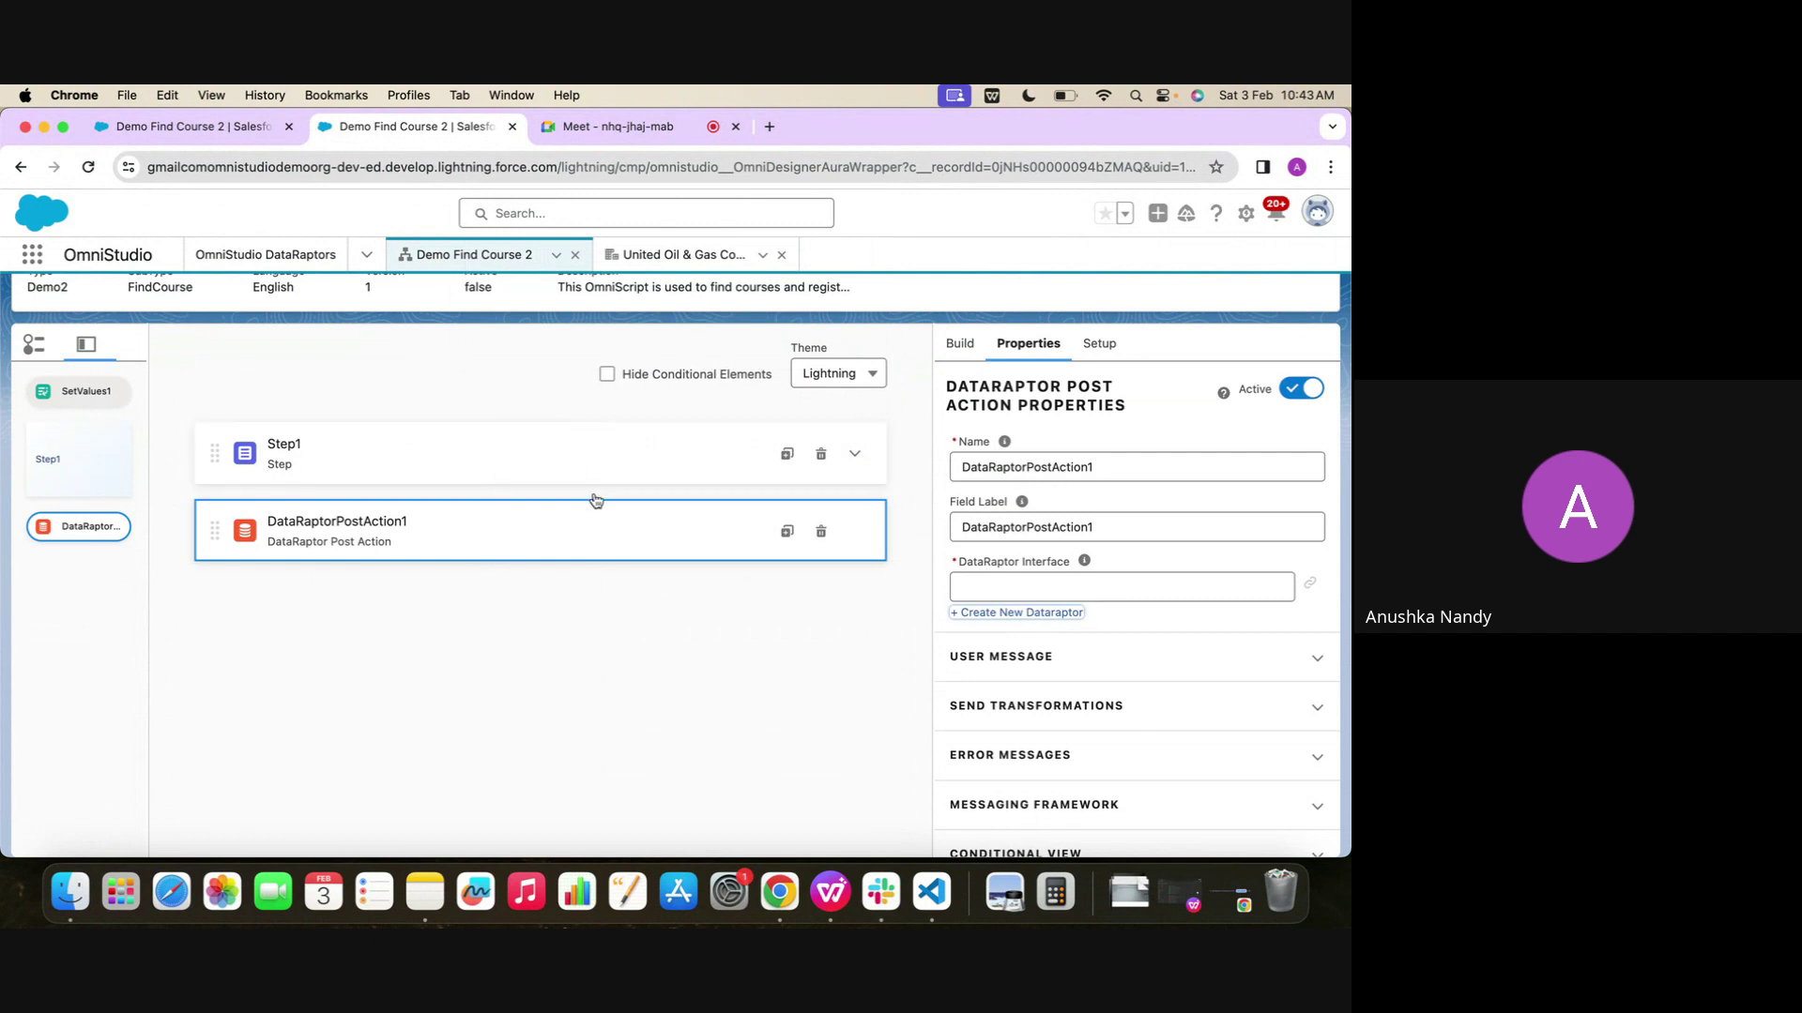
scroll(593, 498, "up", 2)
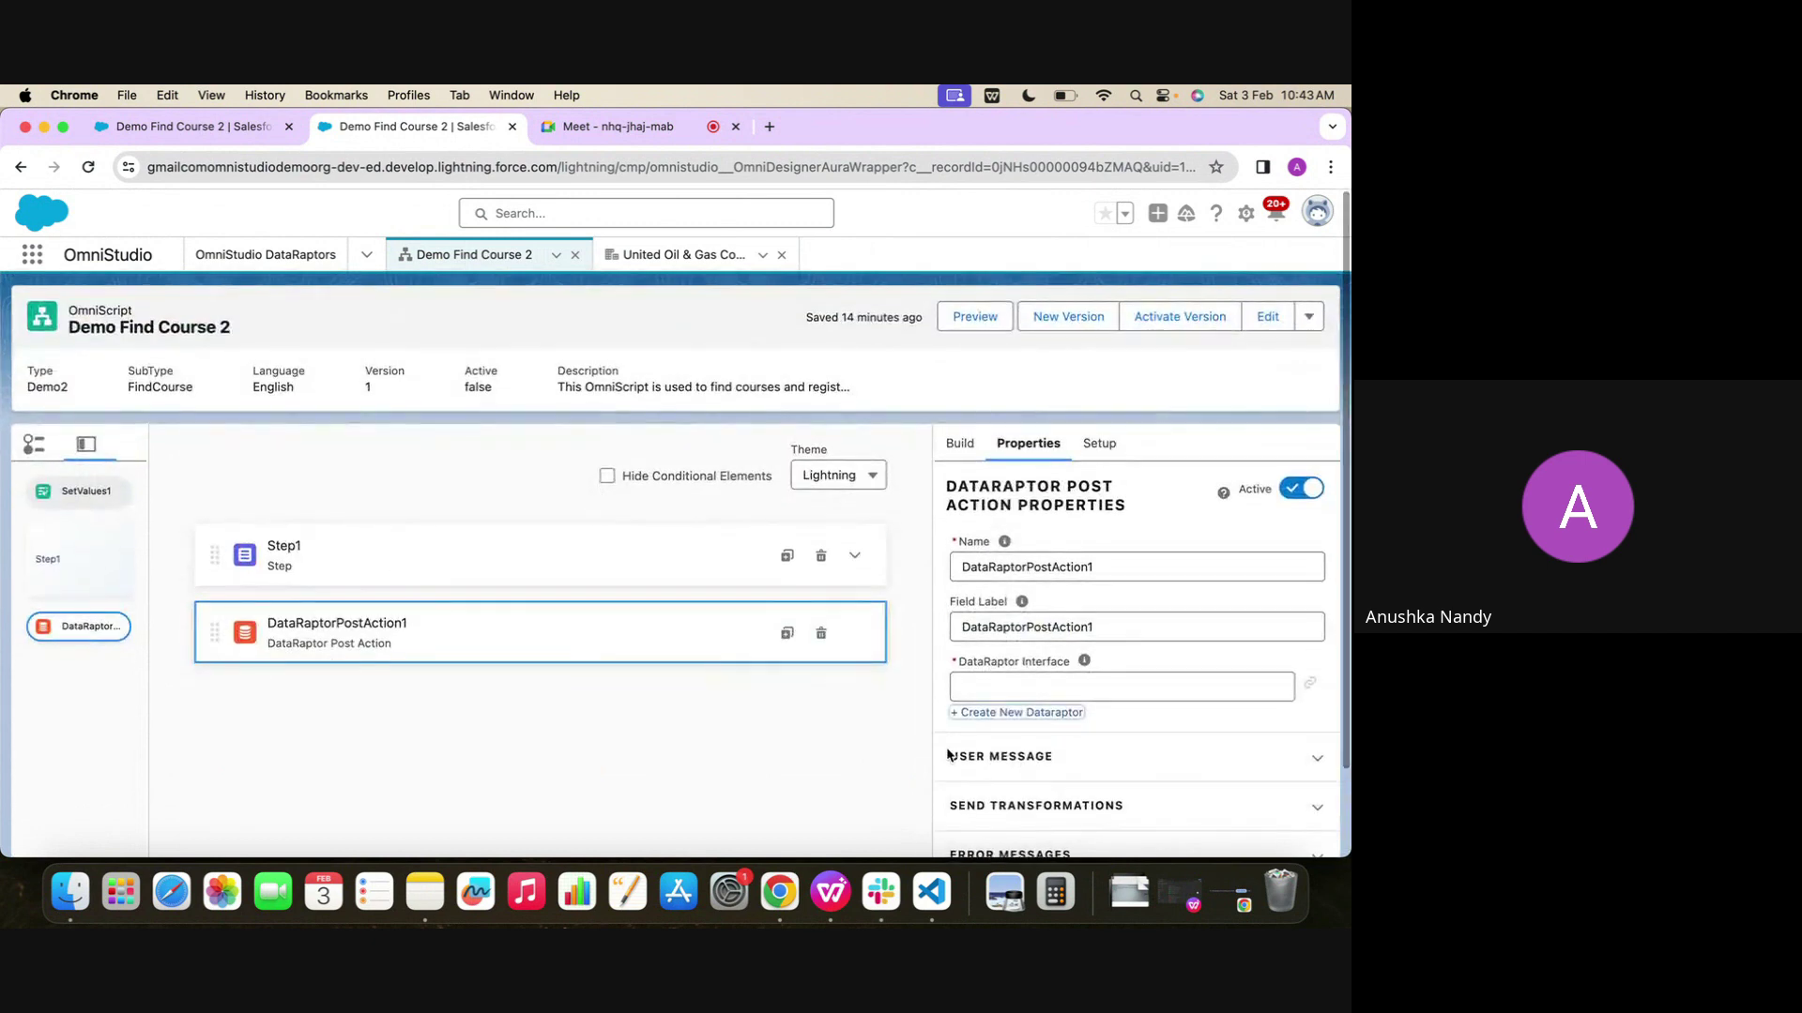
left_click(967, 713)
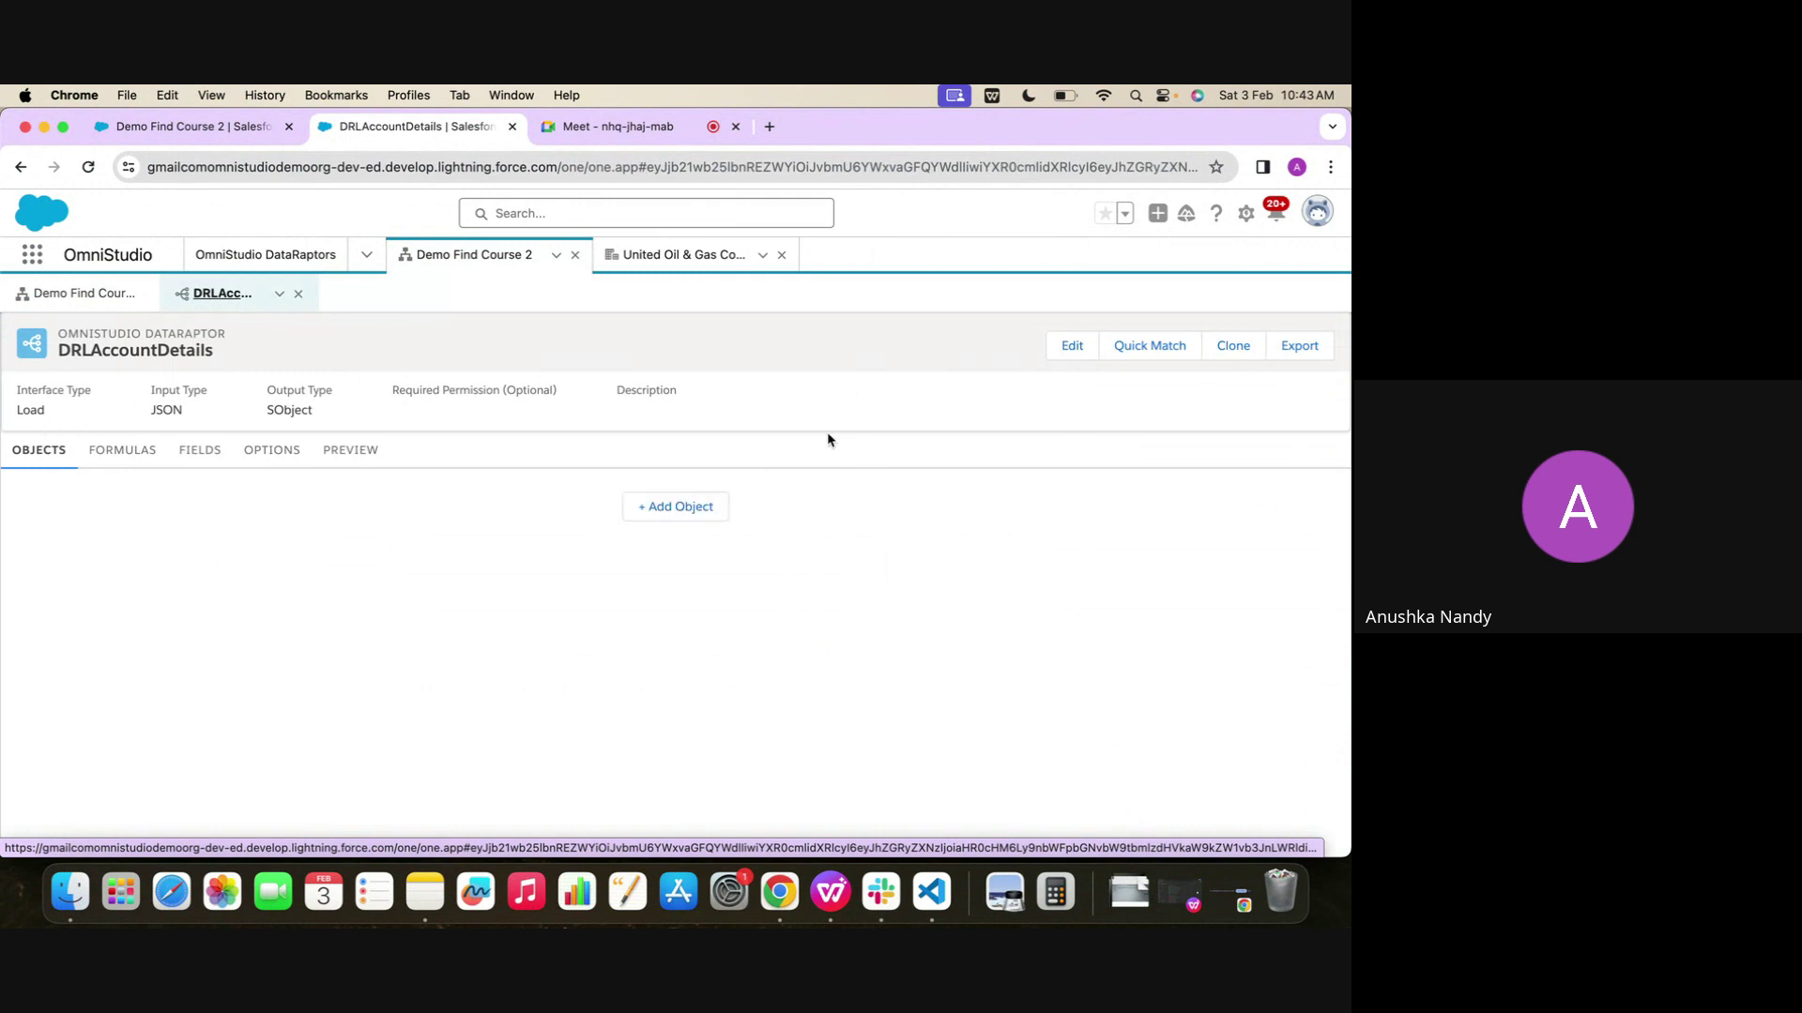
Add Account as the first object of the DRLAccountDetails DataRaptor
left_click(728, 506)
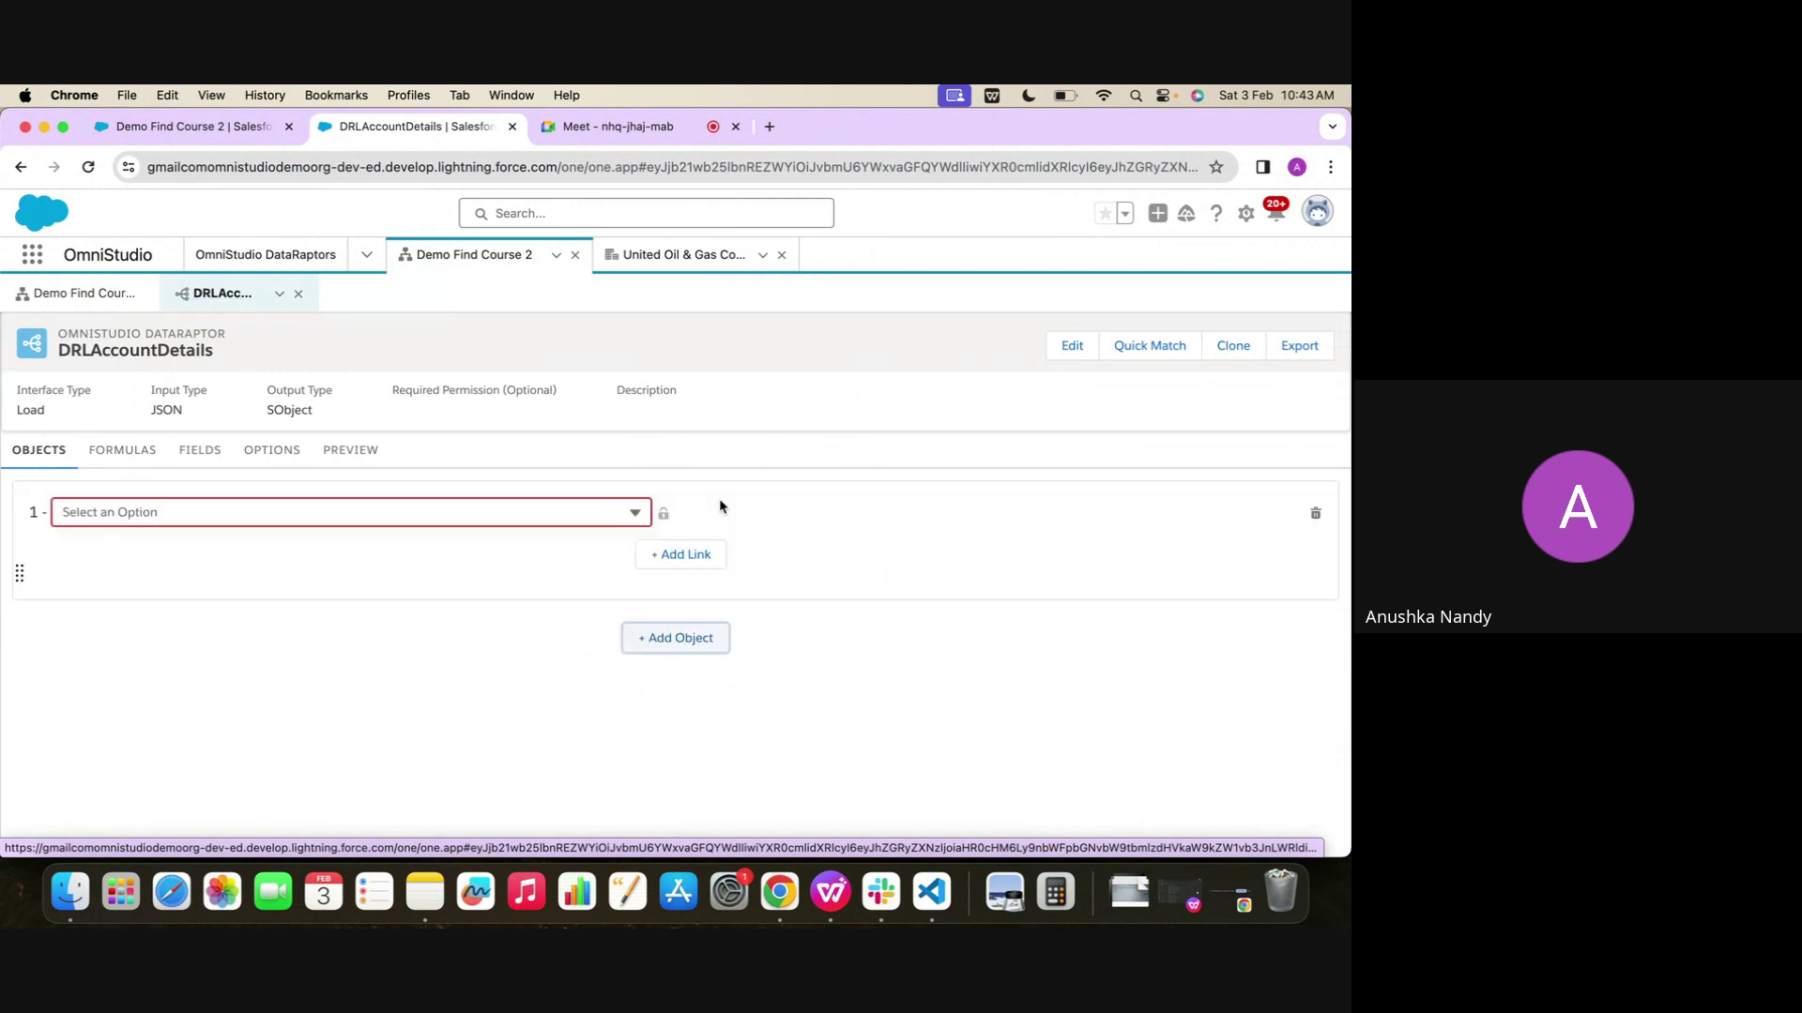
type("a")
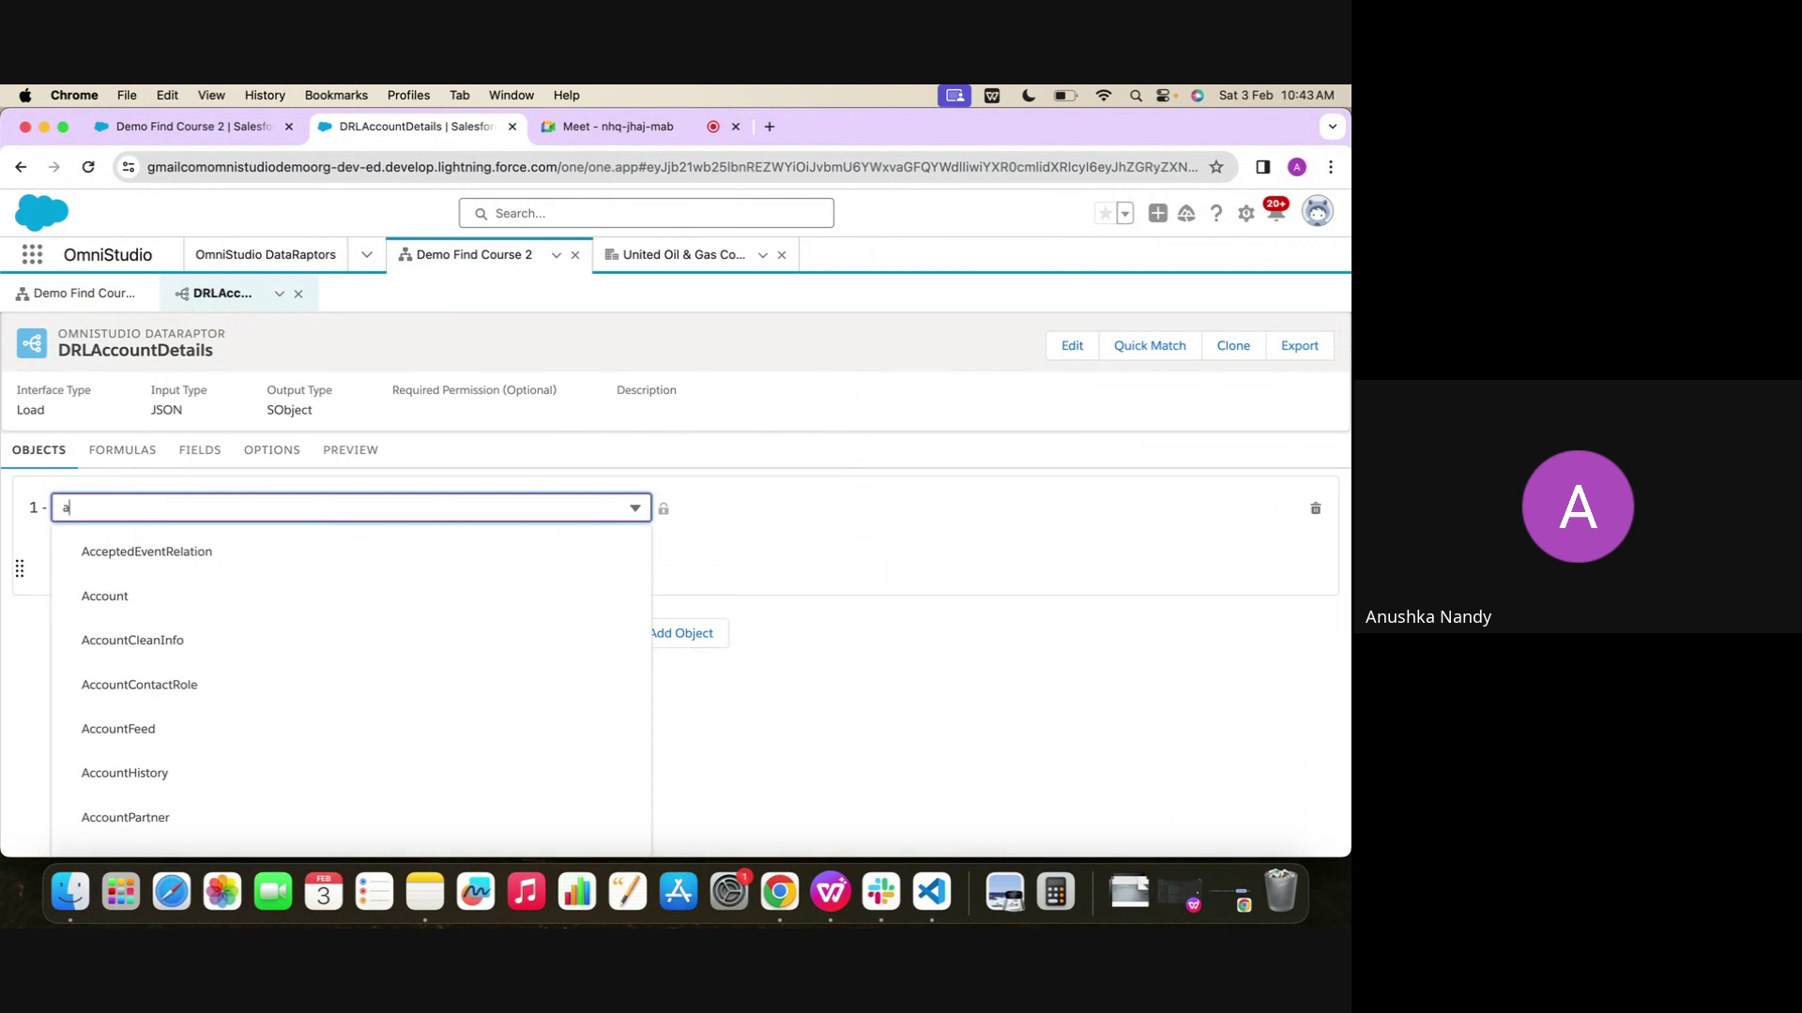
left_click(211, 607)
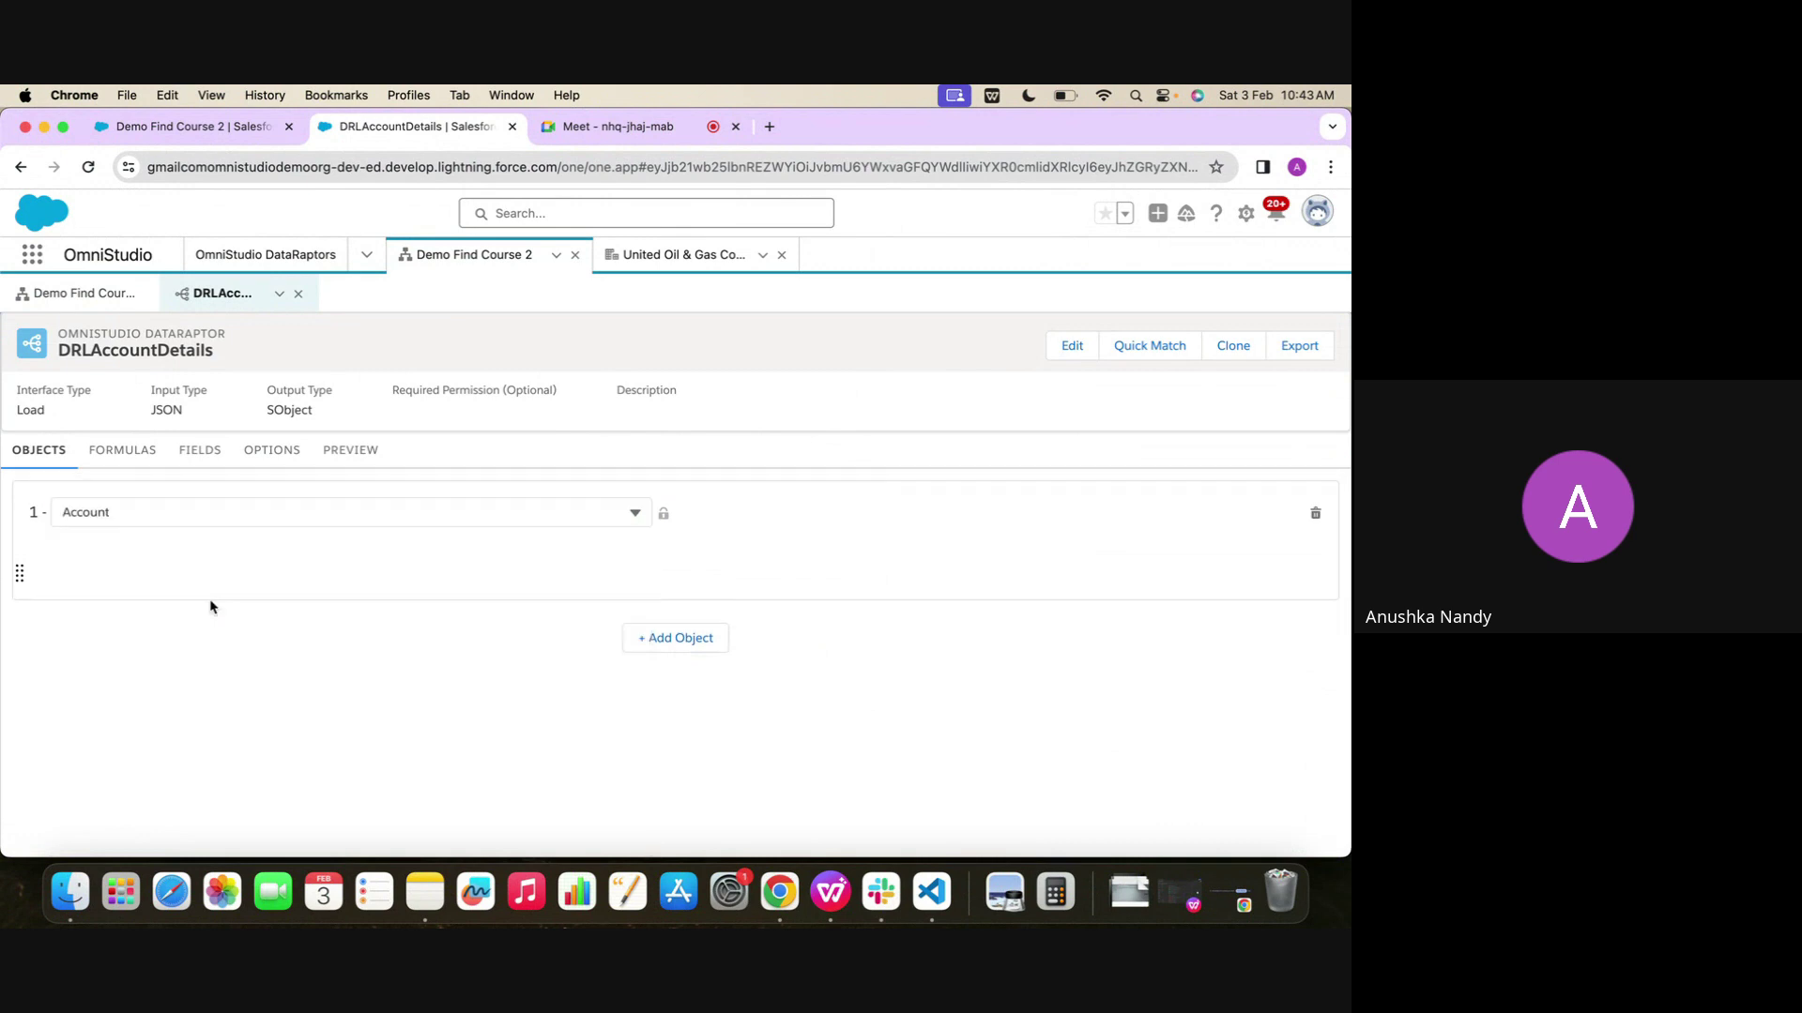
Examine the DataRaptor's input JSON on its field mappings and compare it with the data JSON in the Demo Find Course 2 preview
left_click(200, 455)
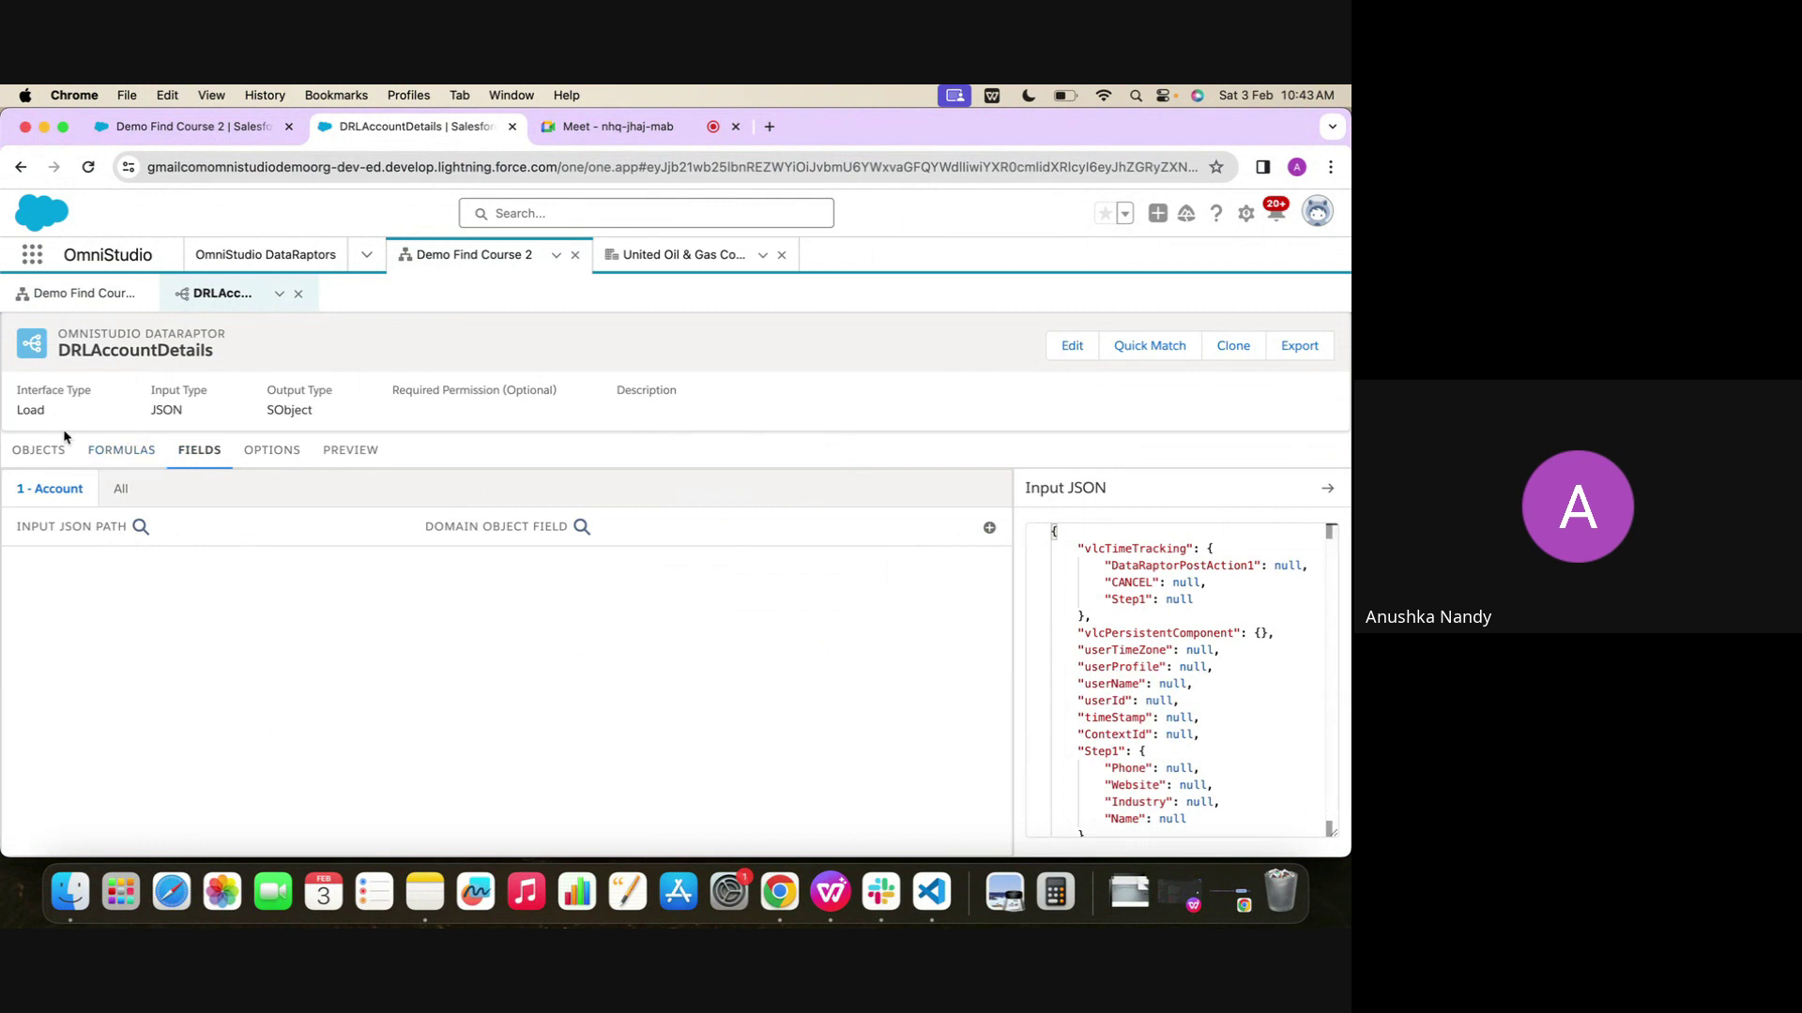
left_click(97, 294)
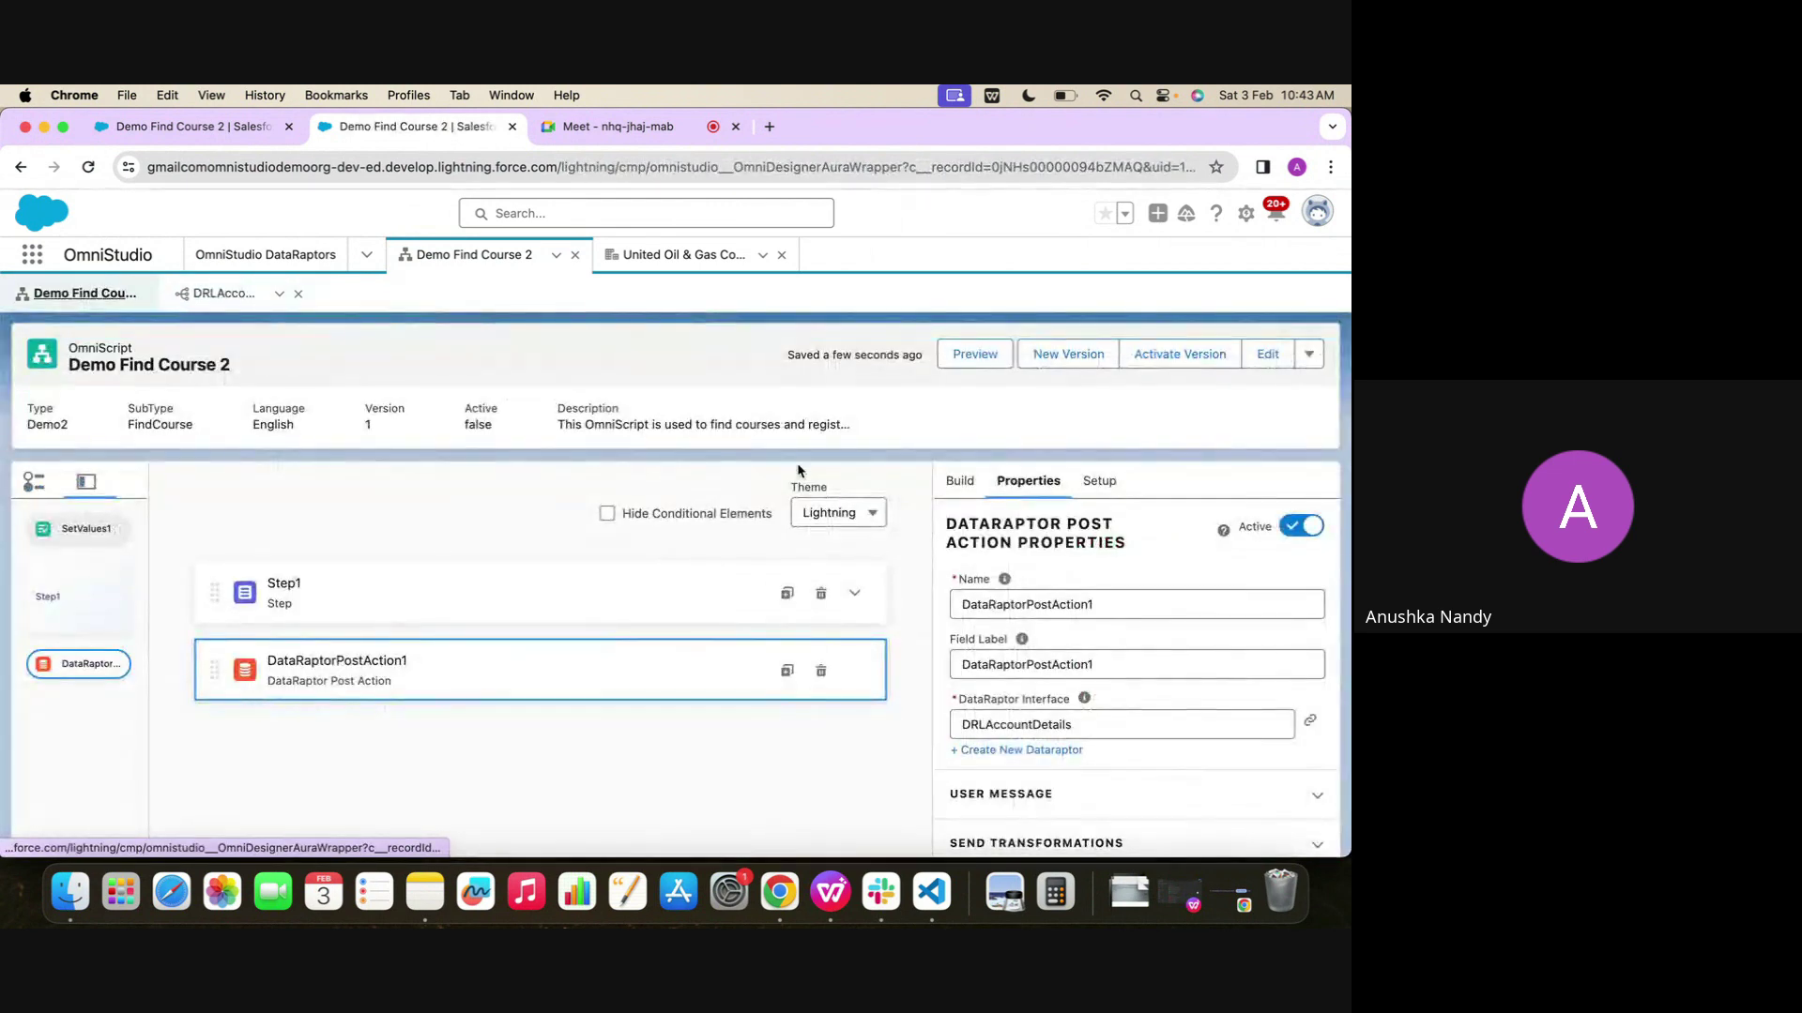
left_click(976, 357)
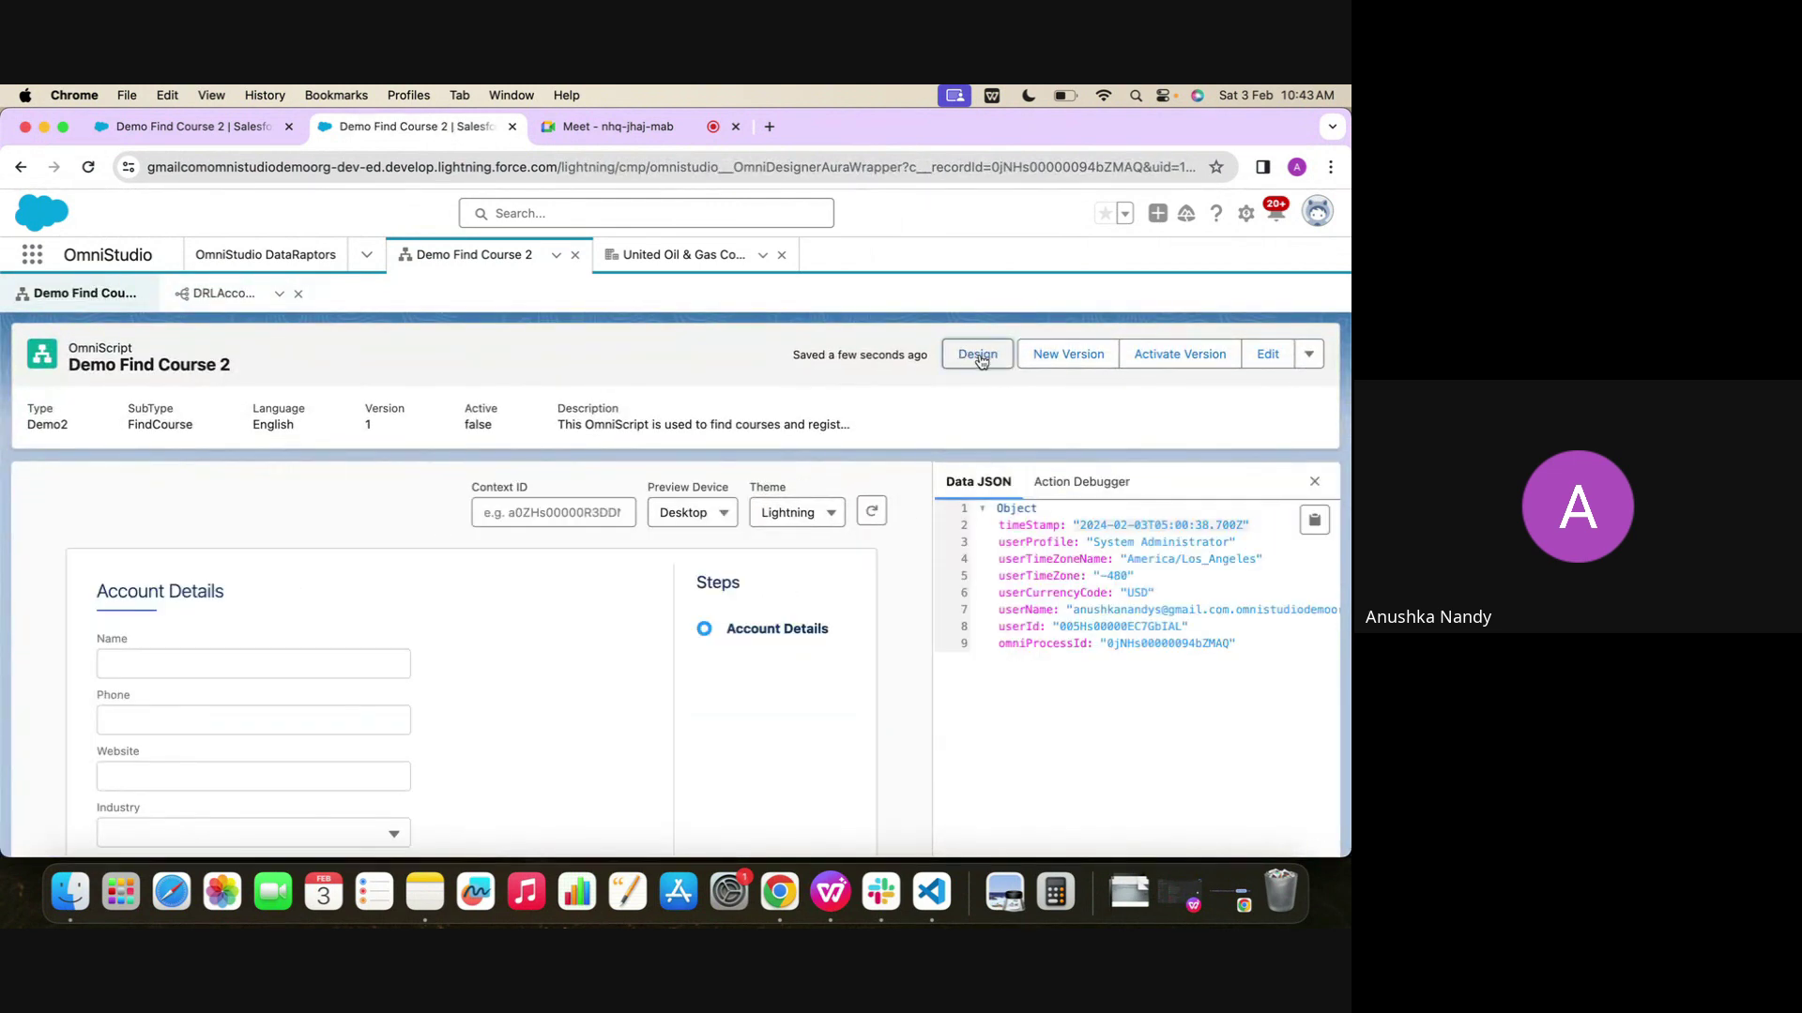
scroll(531, 599, "down", 2)
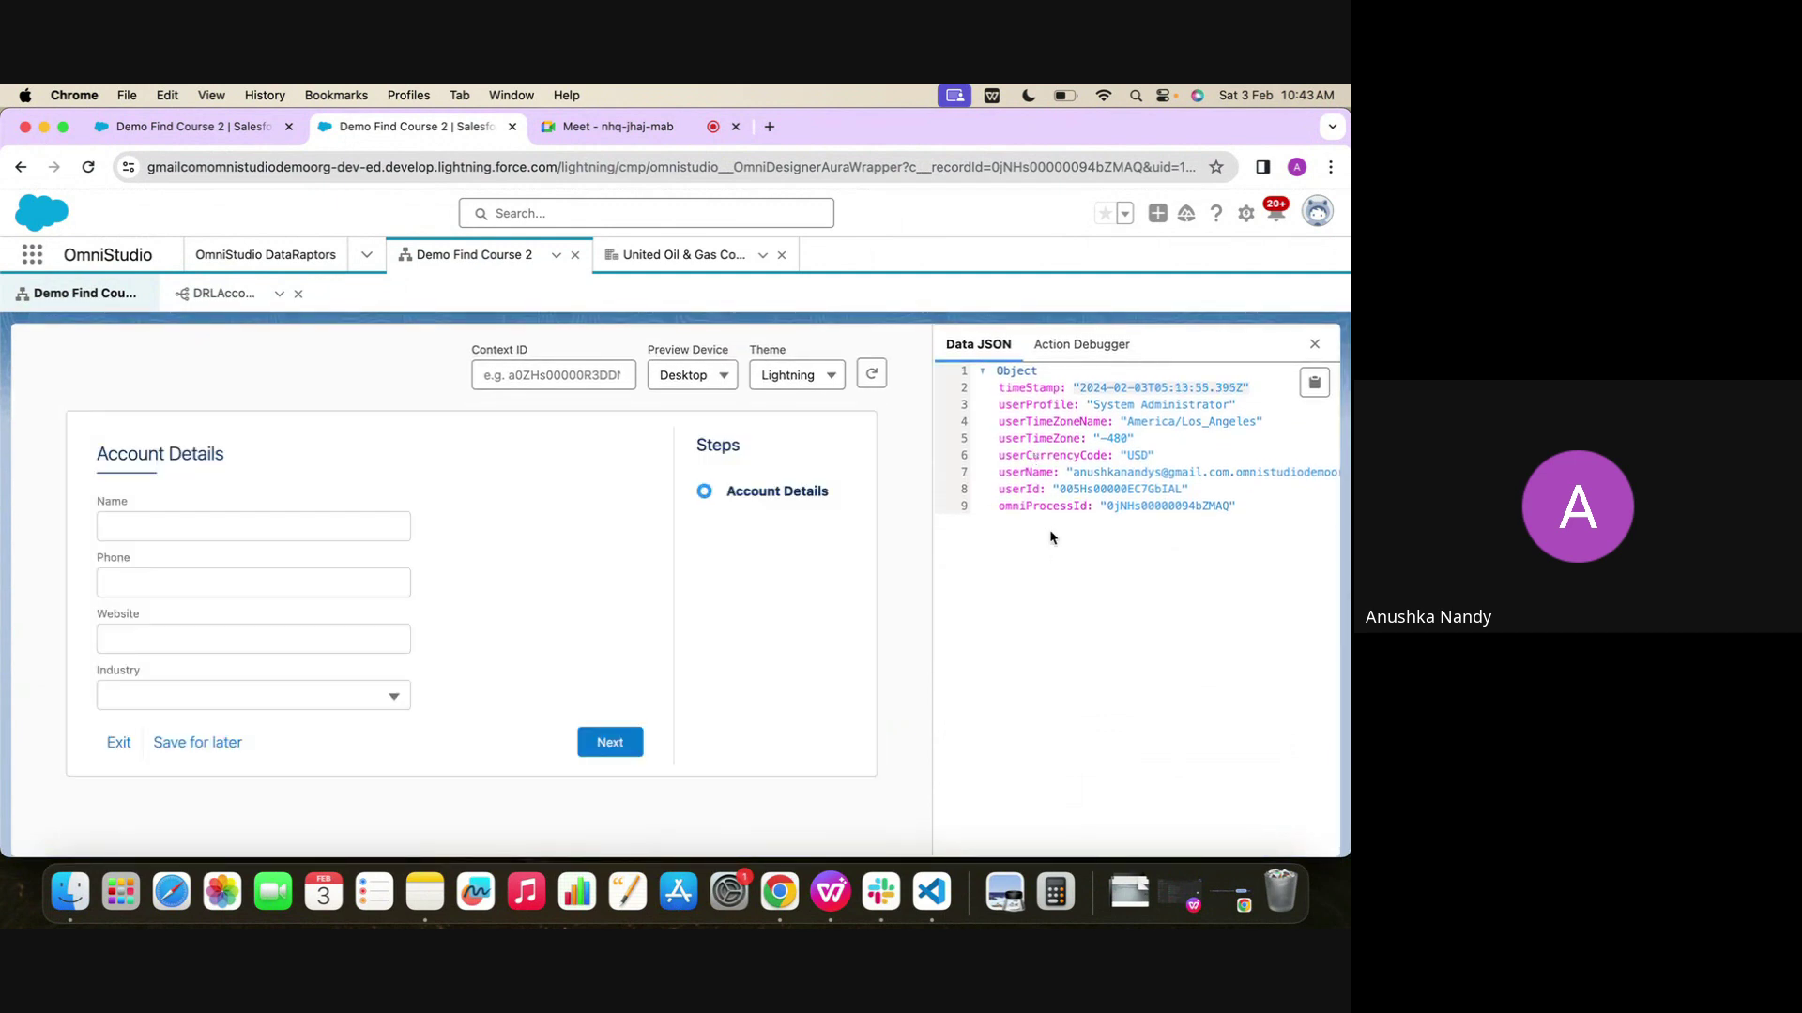
Add a new field mapping for the Account object in DRLAccountDetails and list its available input JSON paths
left_click(218, 302)
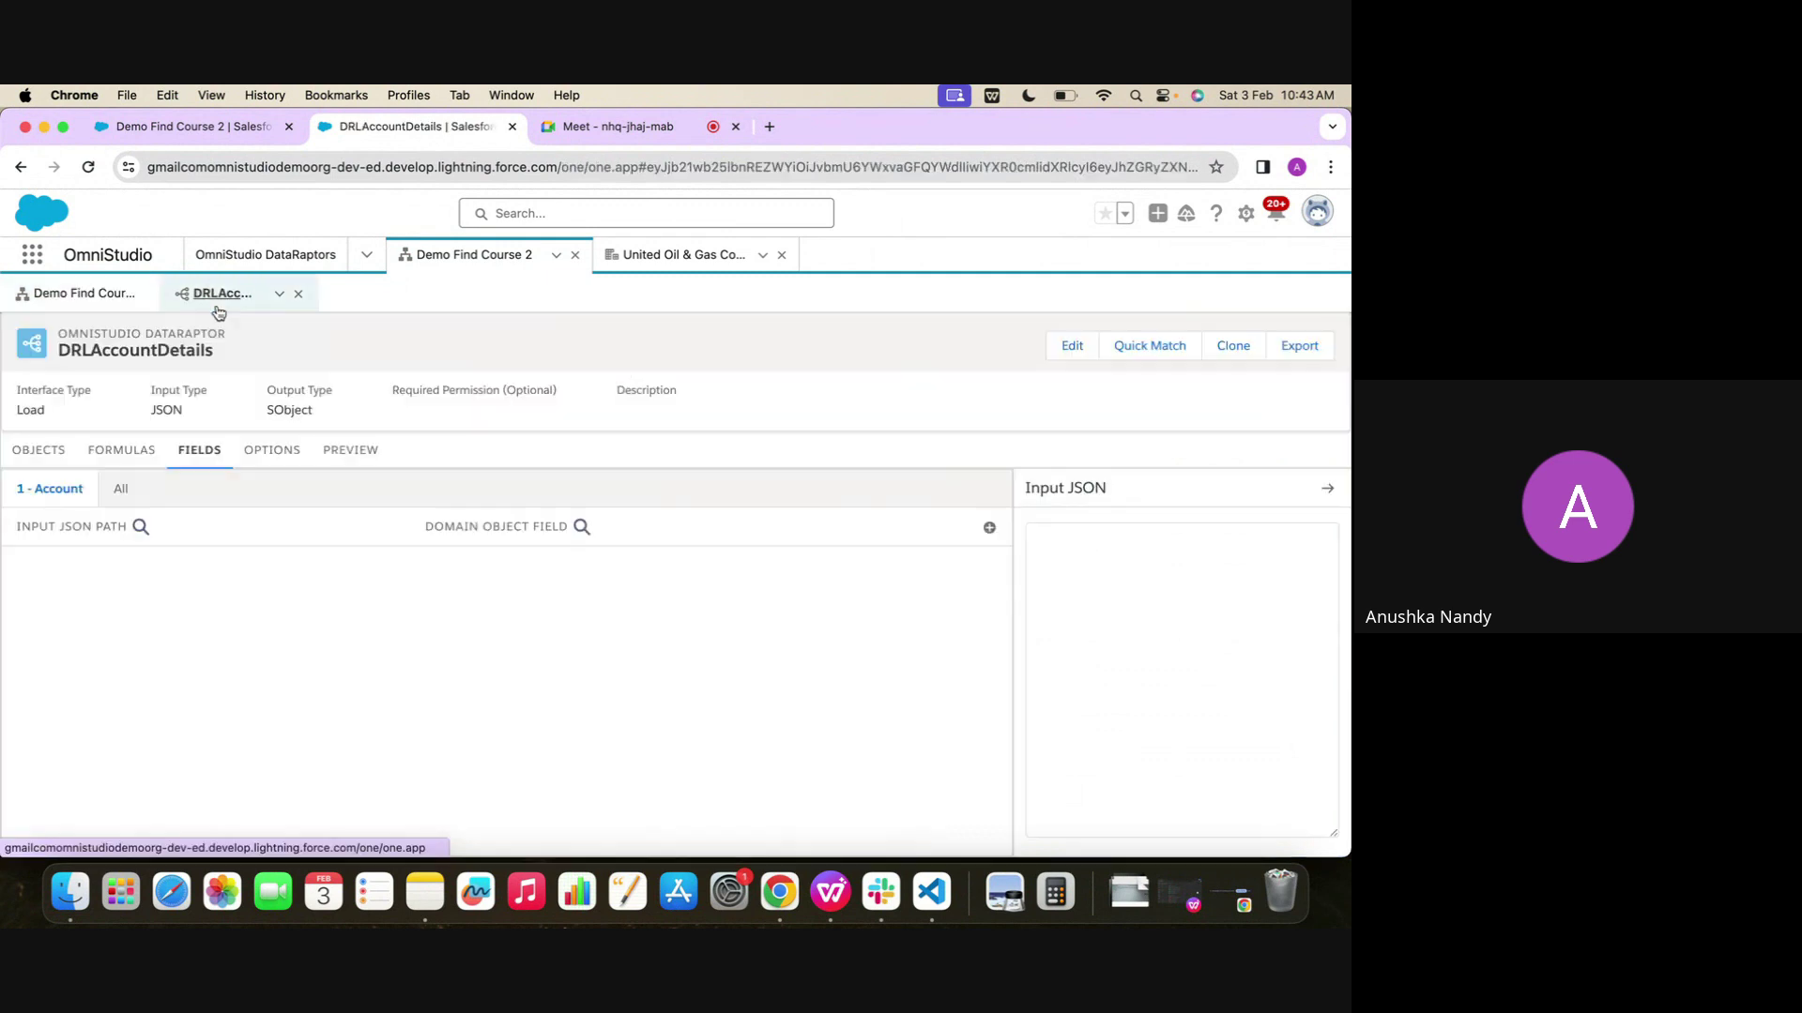
left_click(989, 527)
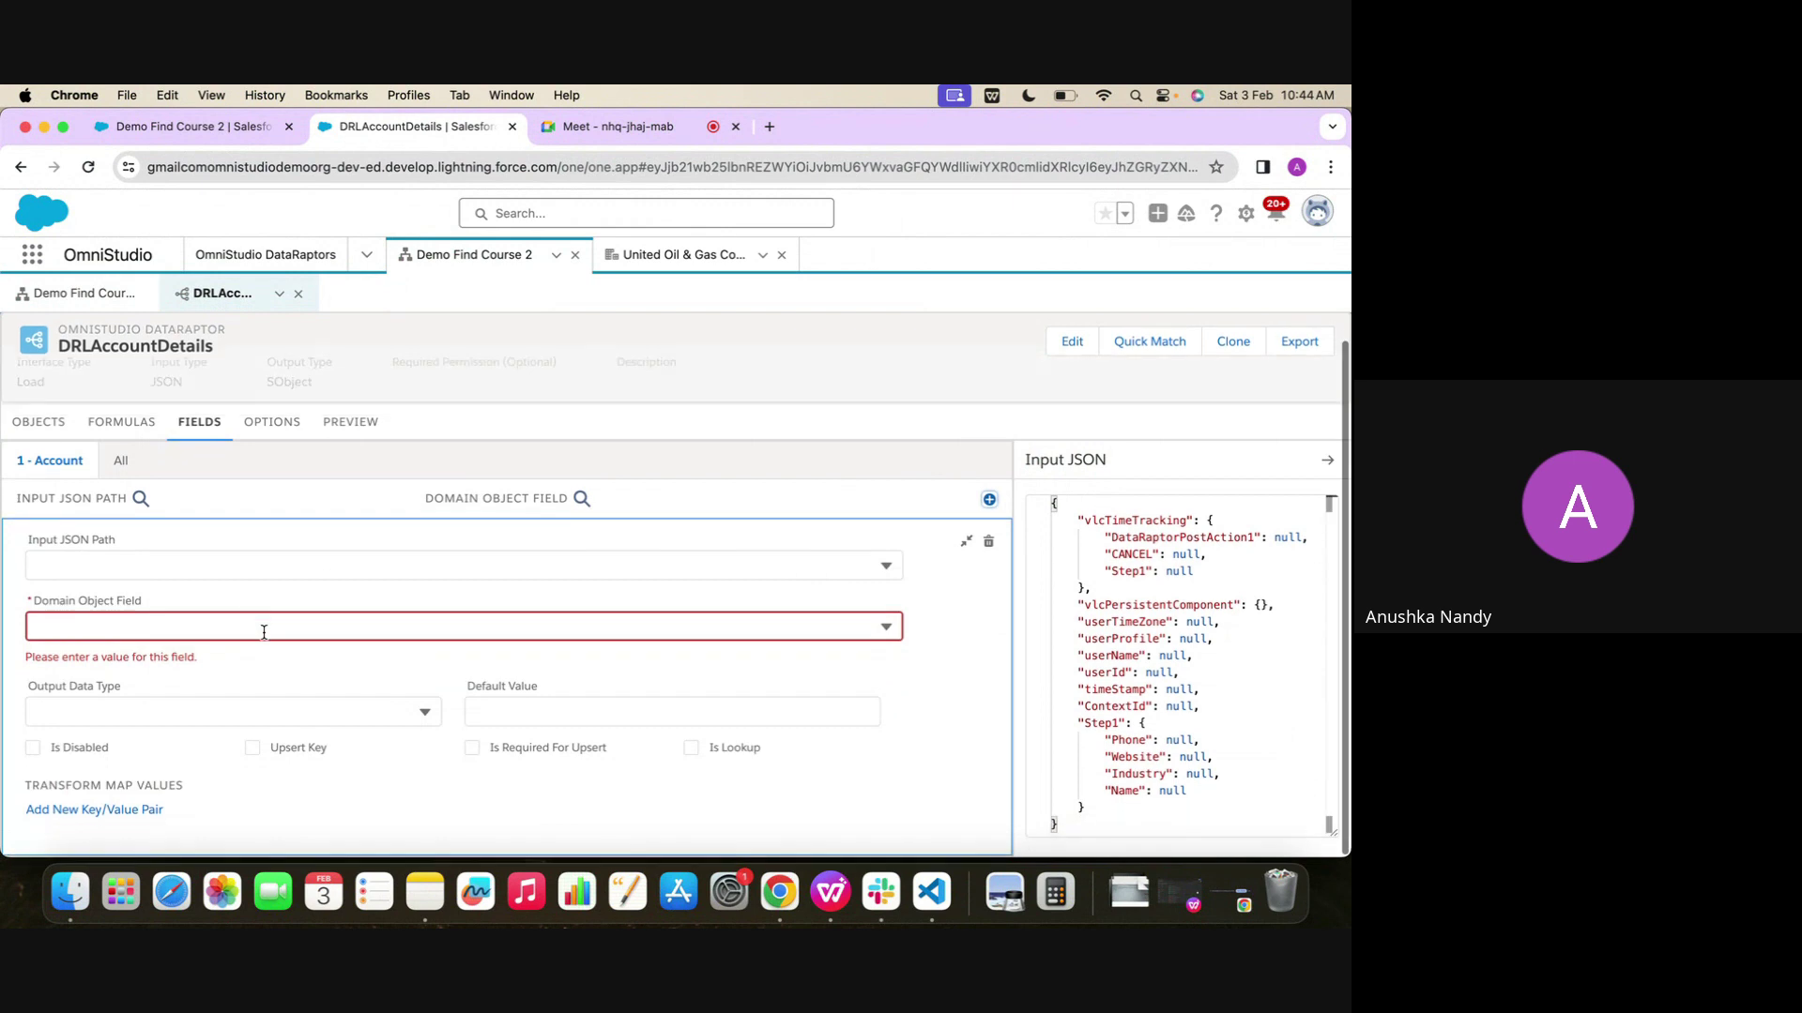
left_click(217, 563)
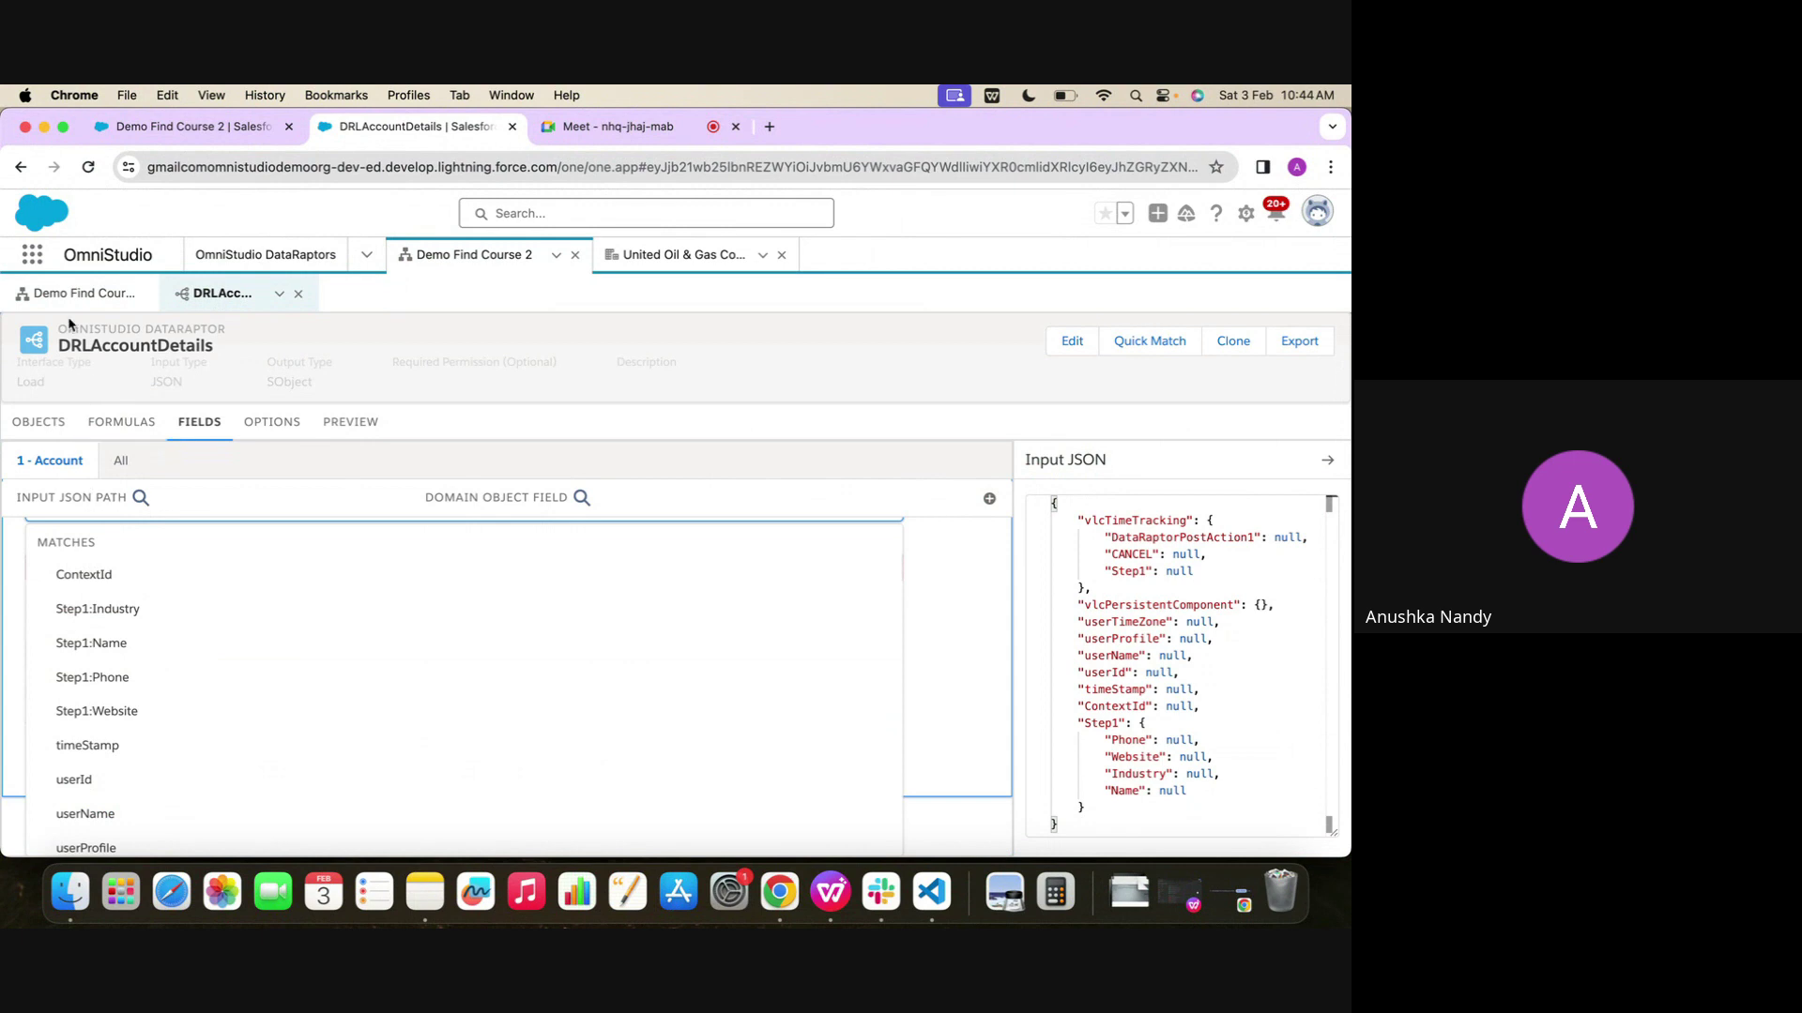
Return the Demo Find Course 2 OmniScript to design mode and expand Step1 to review its input fields
left_click(79, 294)
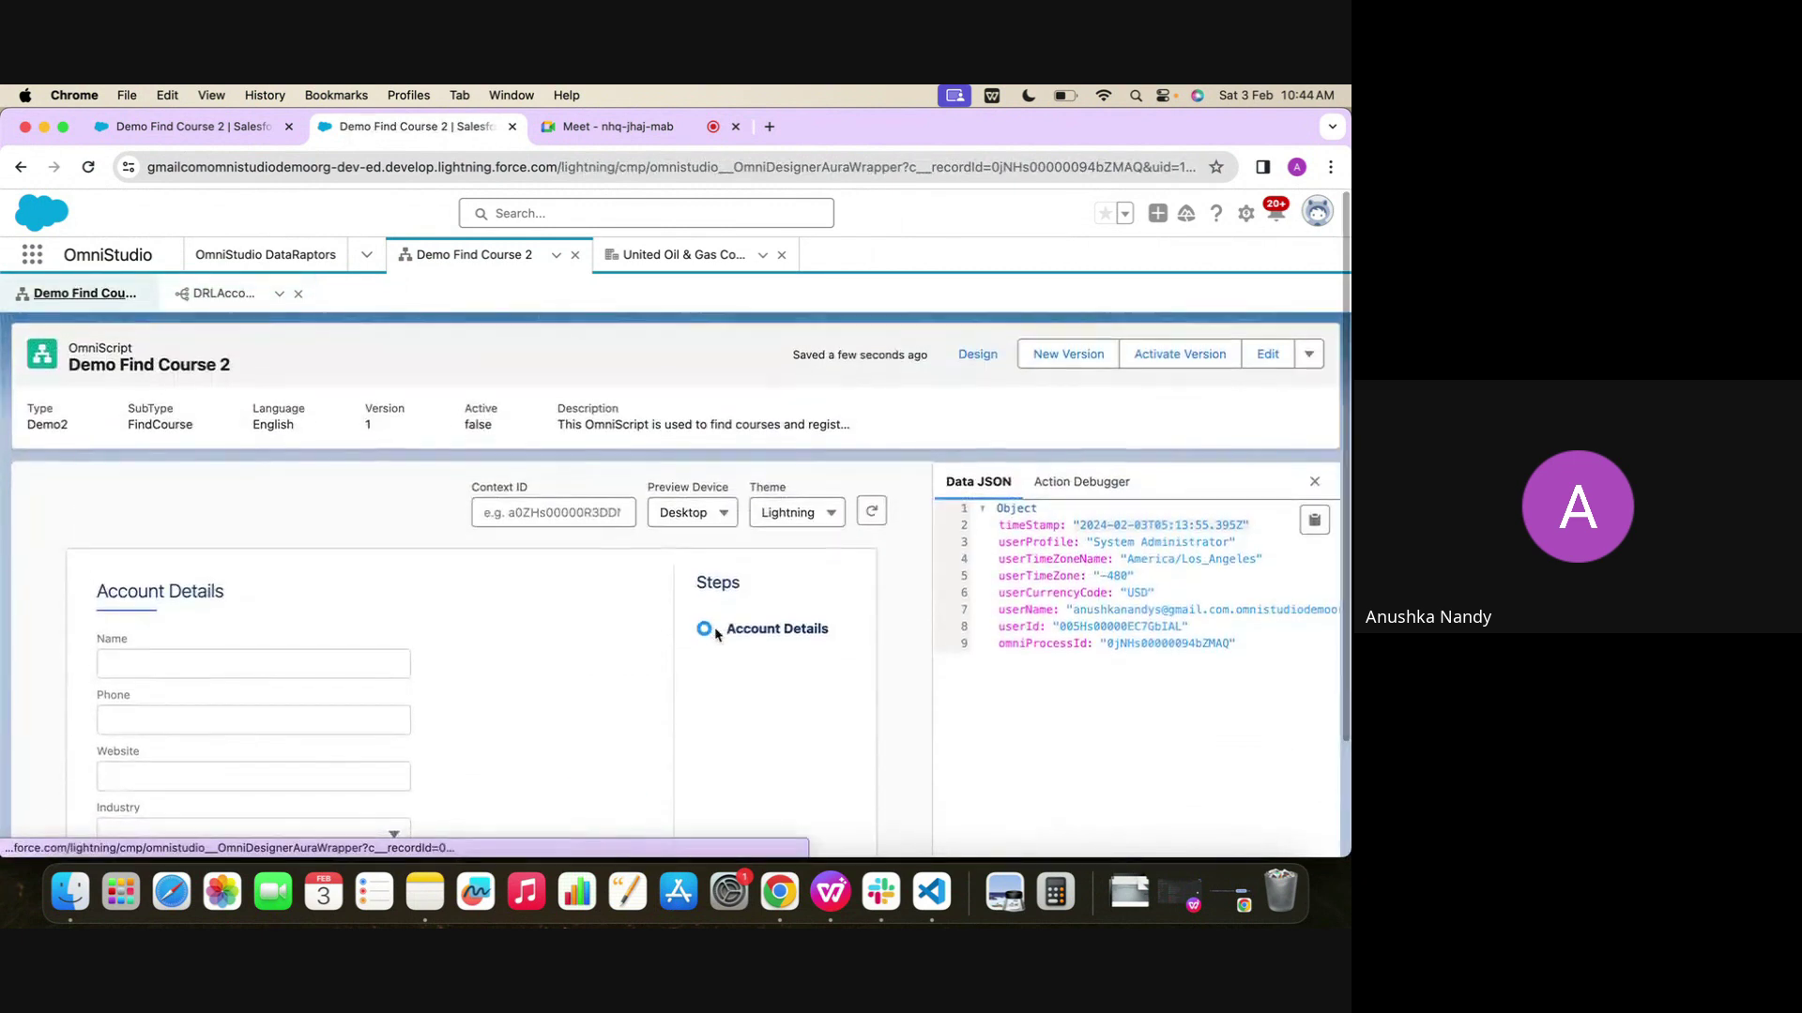
left_click(977, 354)
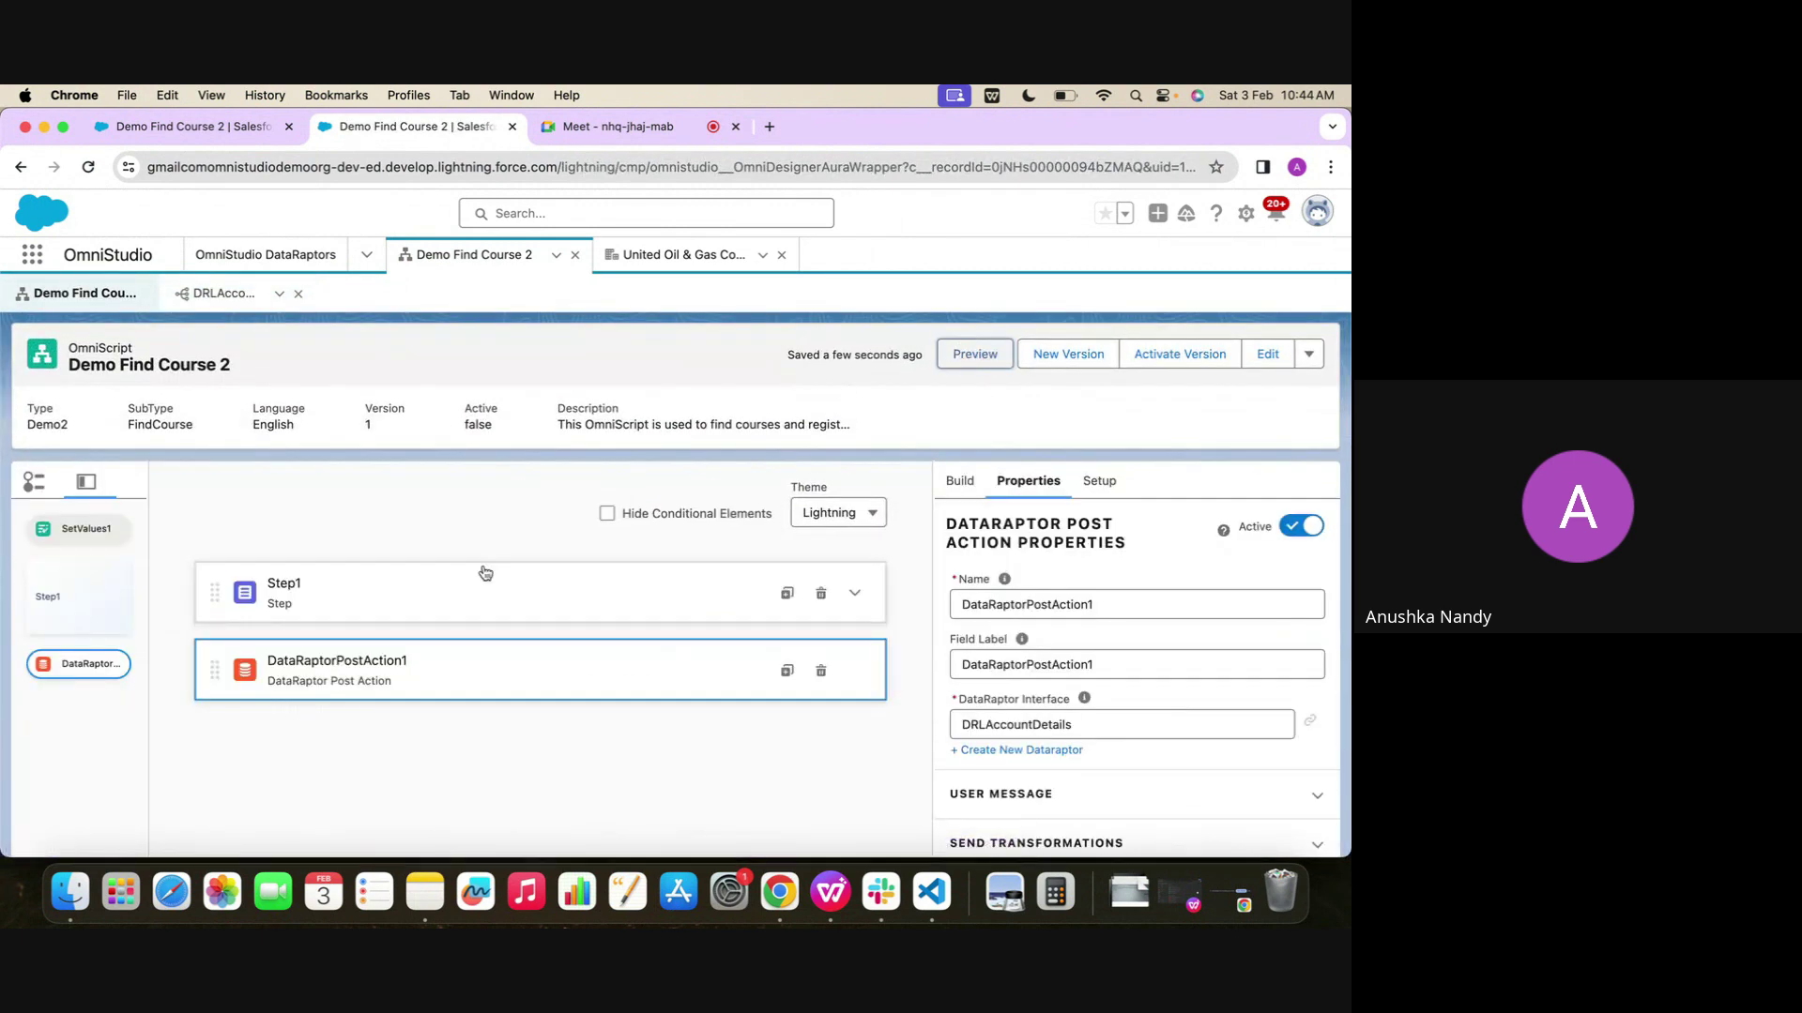
left_click(269, 601)
scroll(318, 798, "down", 2)
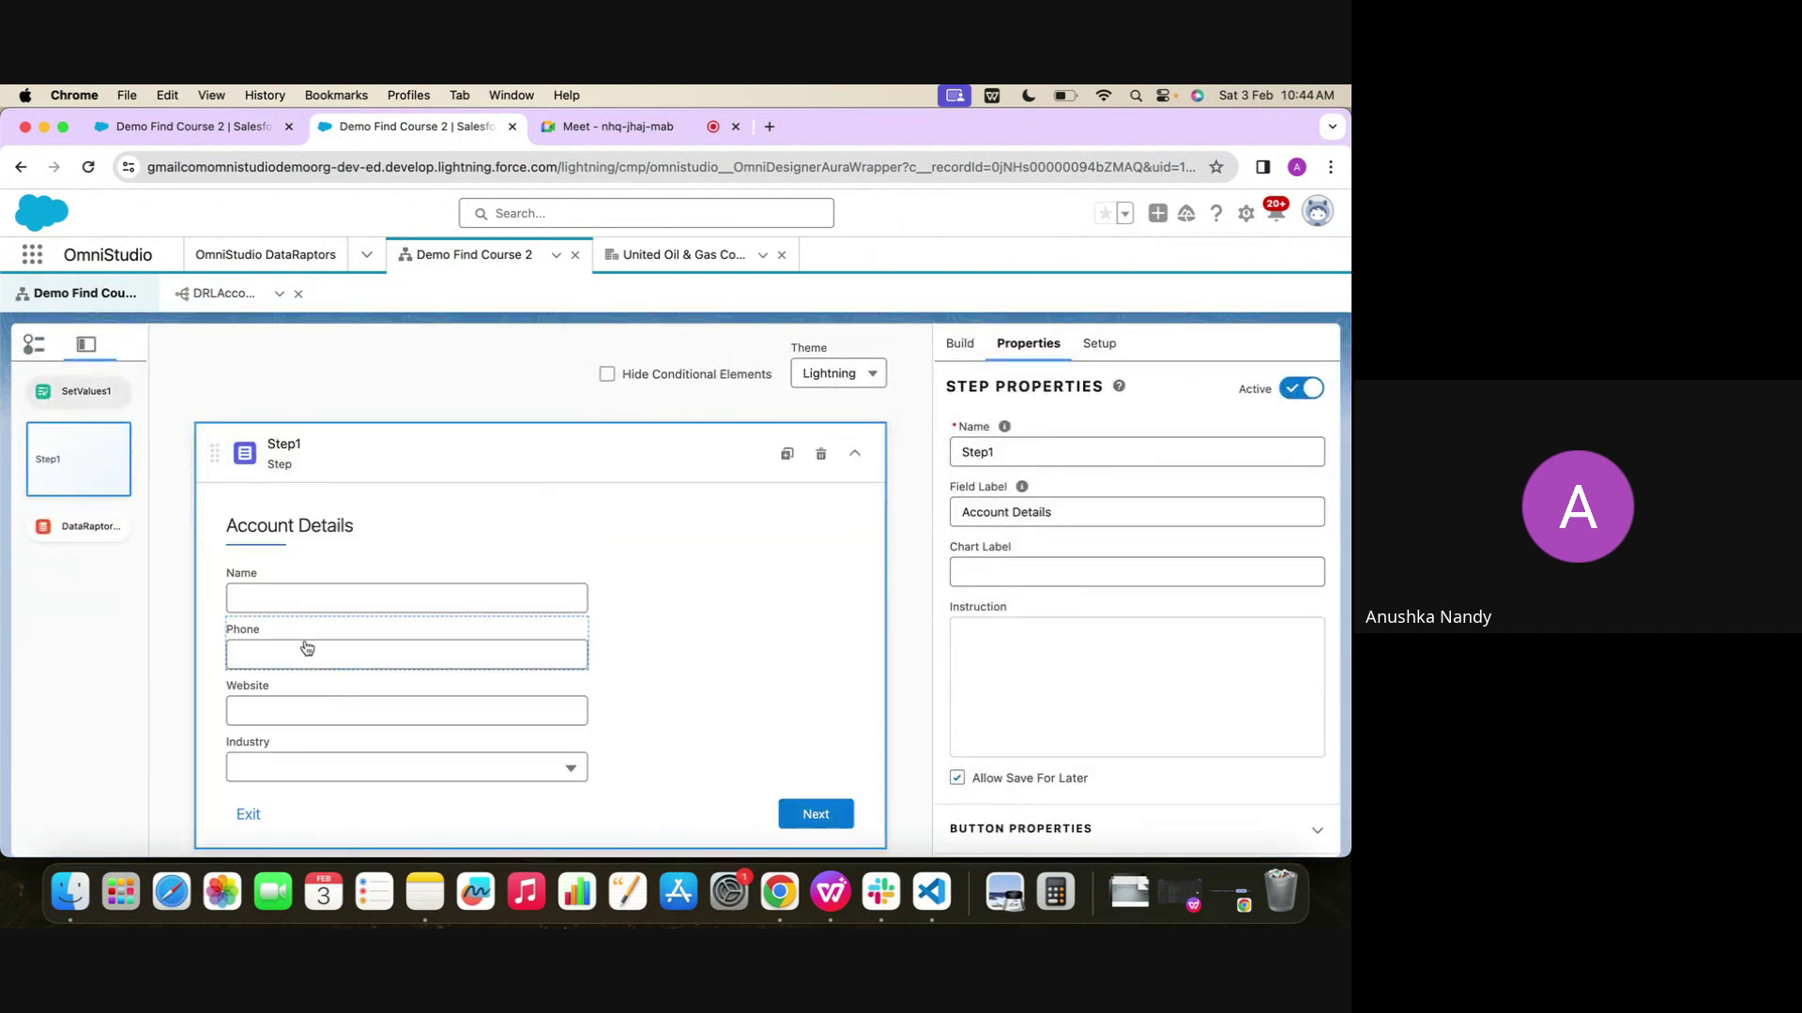
Check the Phone element's name in Step1 and choose Step1:Phone as the input JSON path of the new DRLAccountDetails mapping
left_click(298, 647)
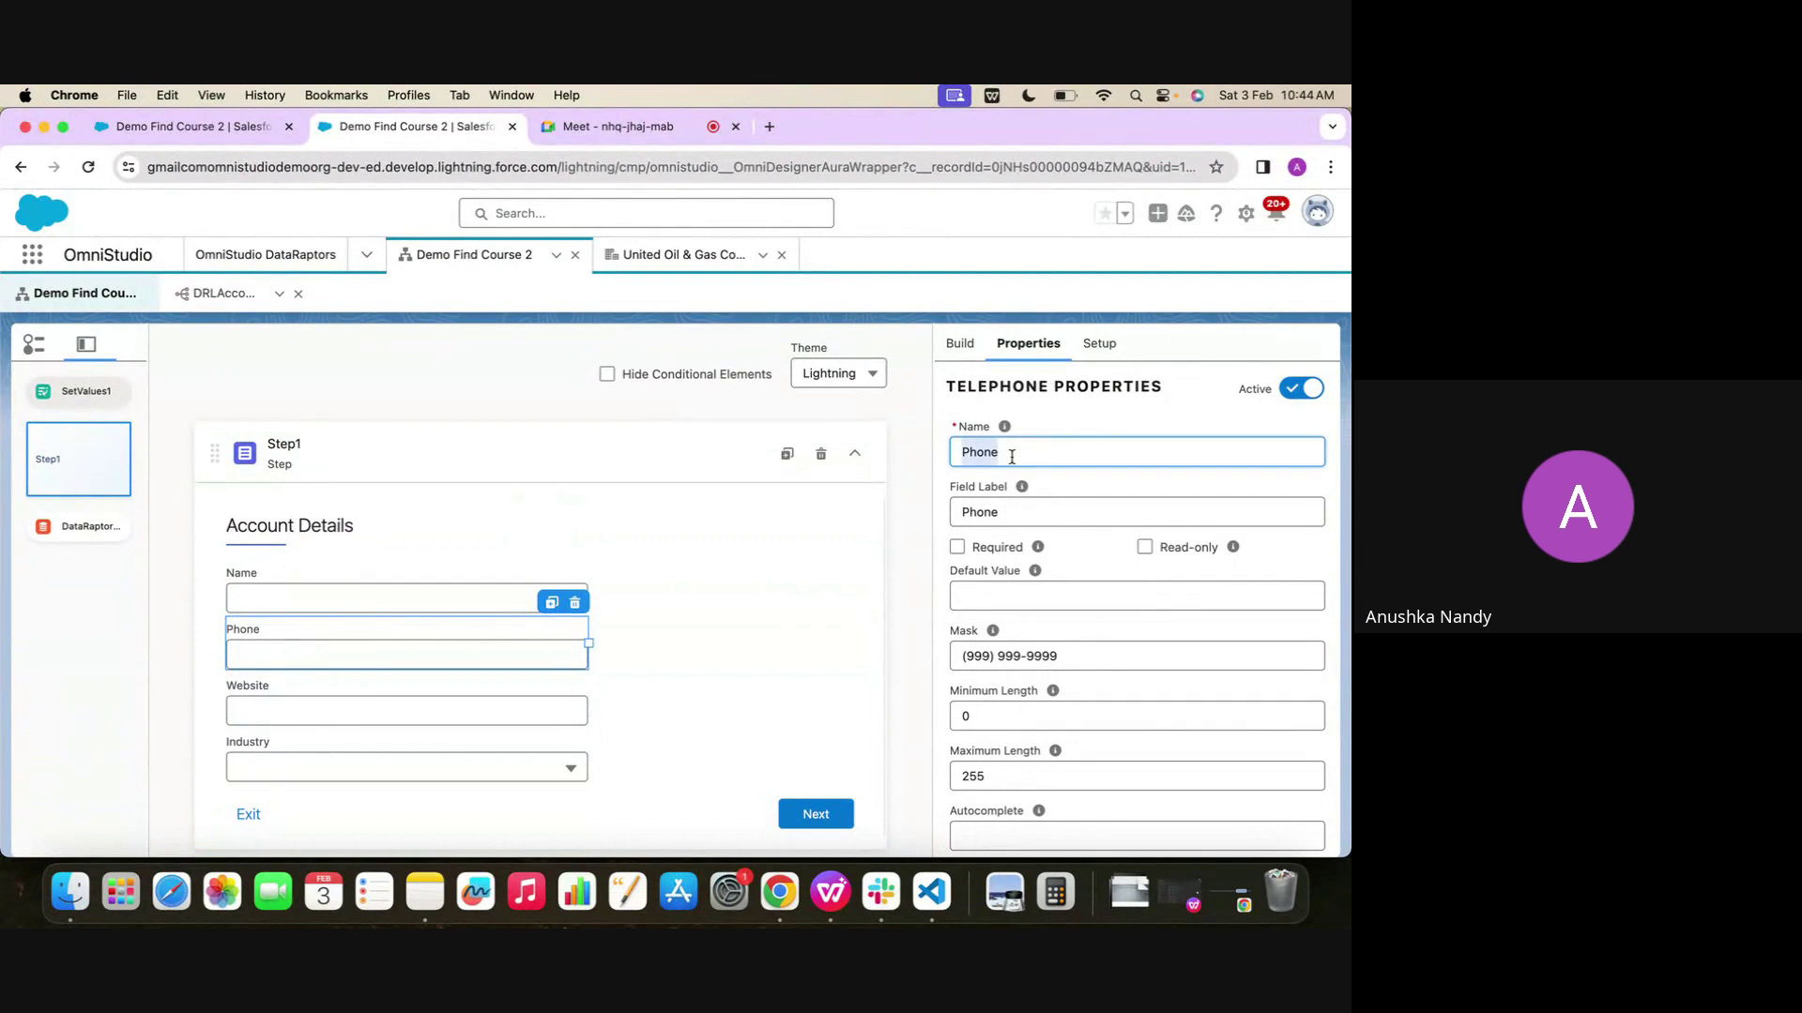
left_click(195, 300)
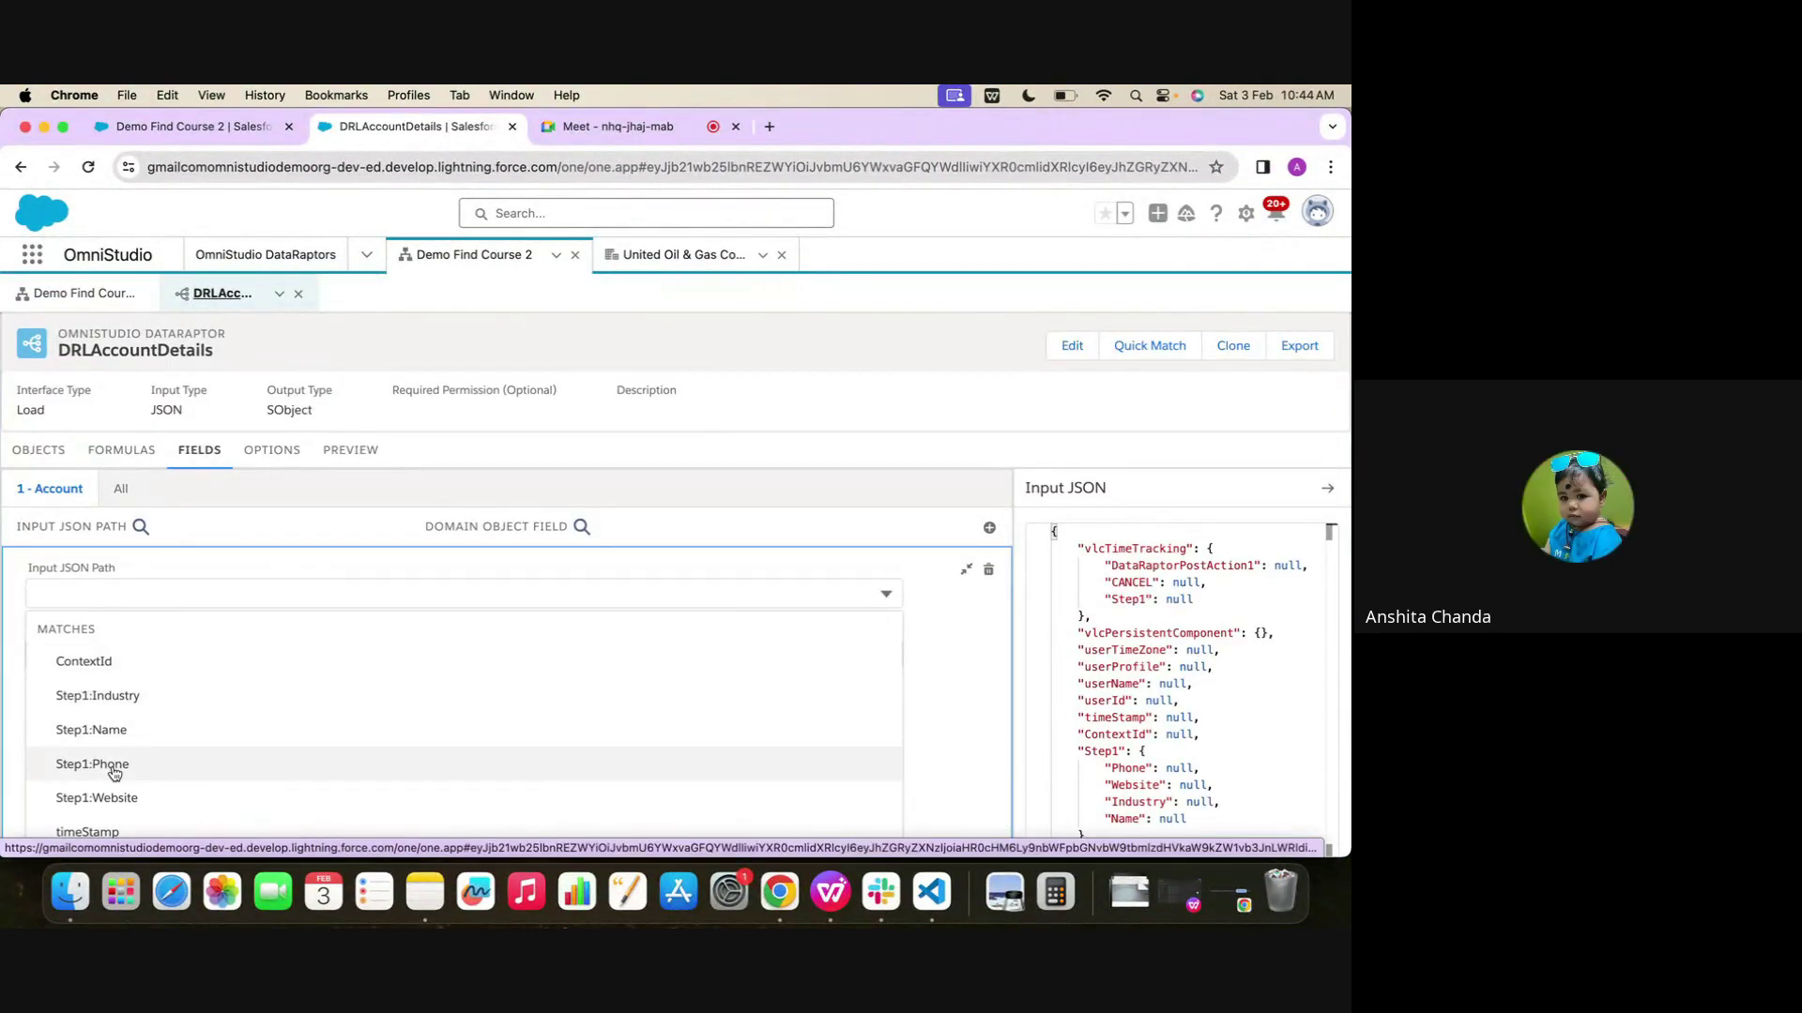
left_click(114, 773)
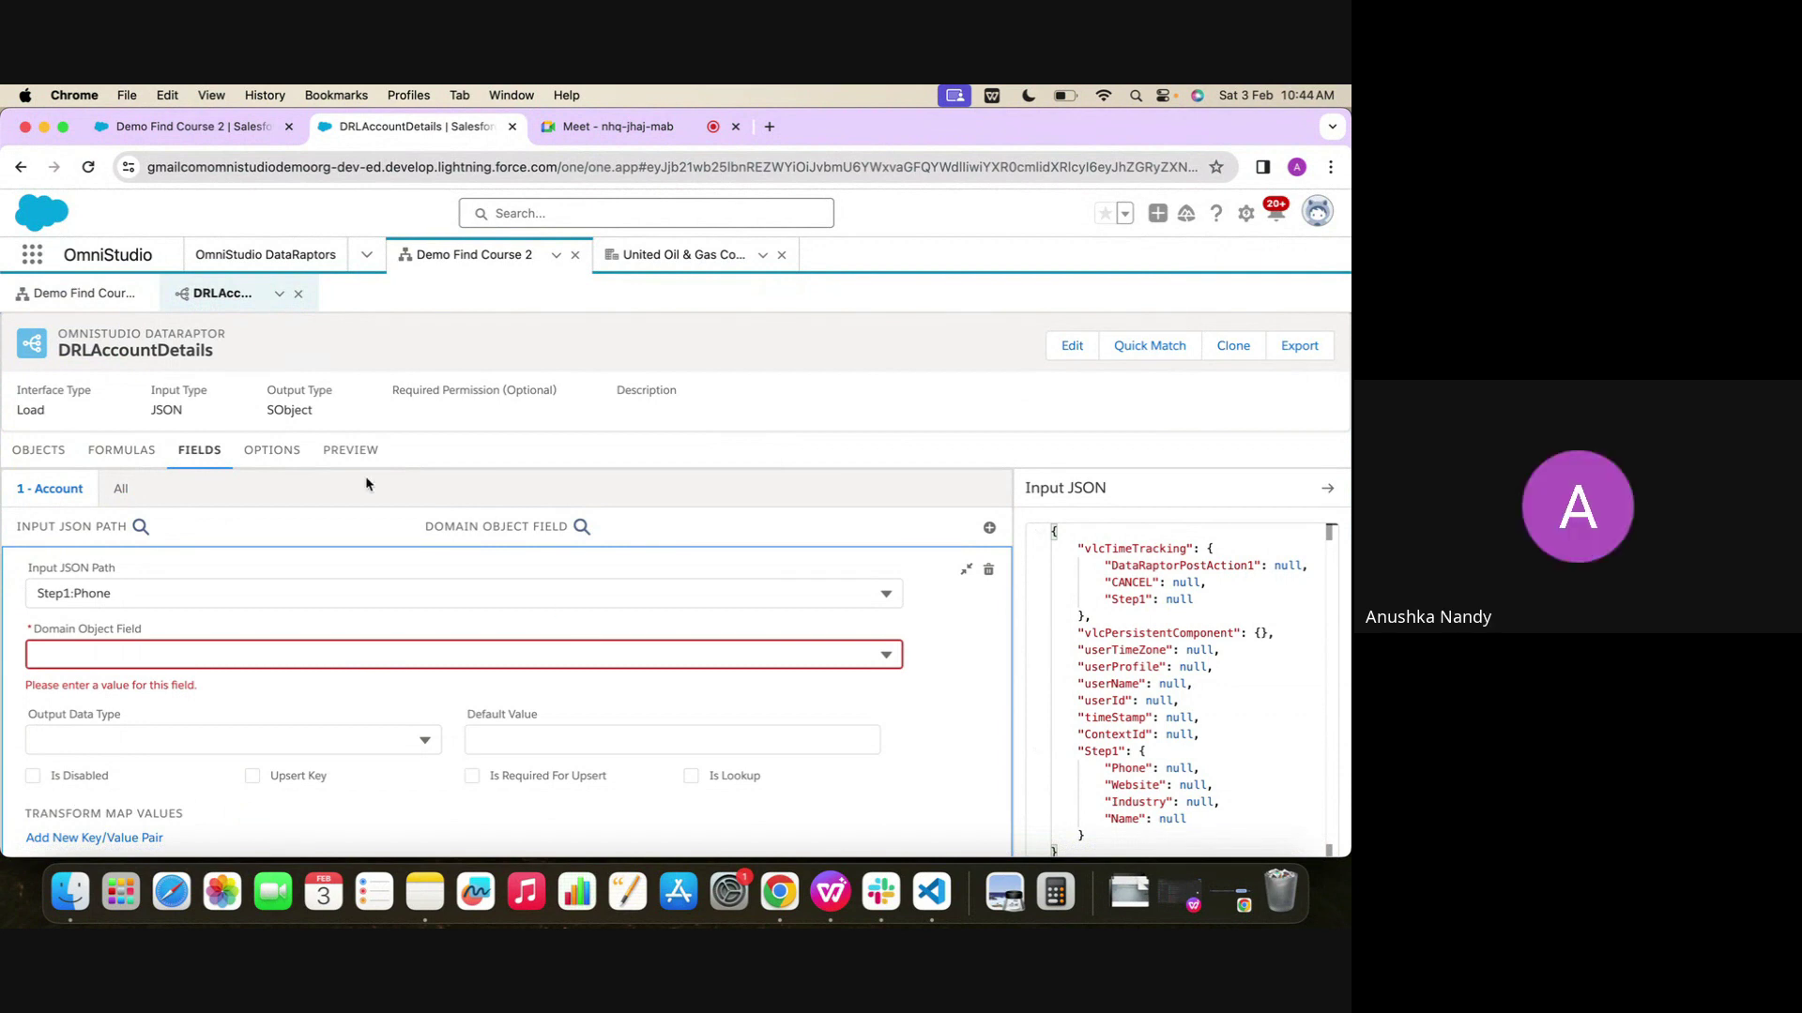
Compare the data JSON in the Demo Find Course 2 preview with the input JSON paths available in DRLAccountDetails
left_click(89, 293)
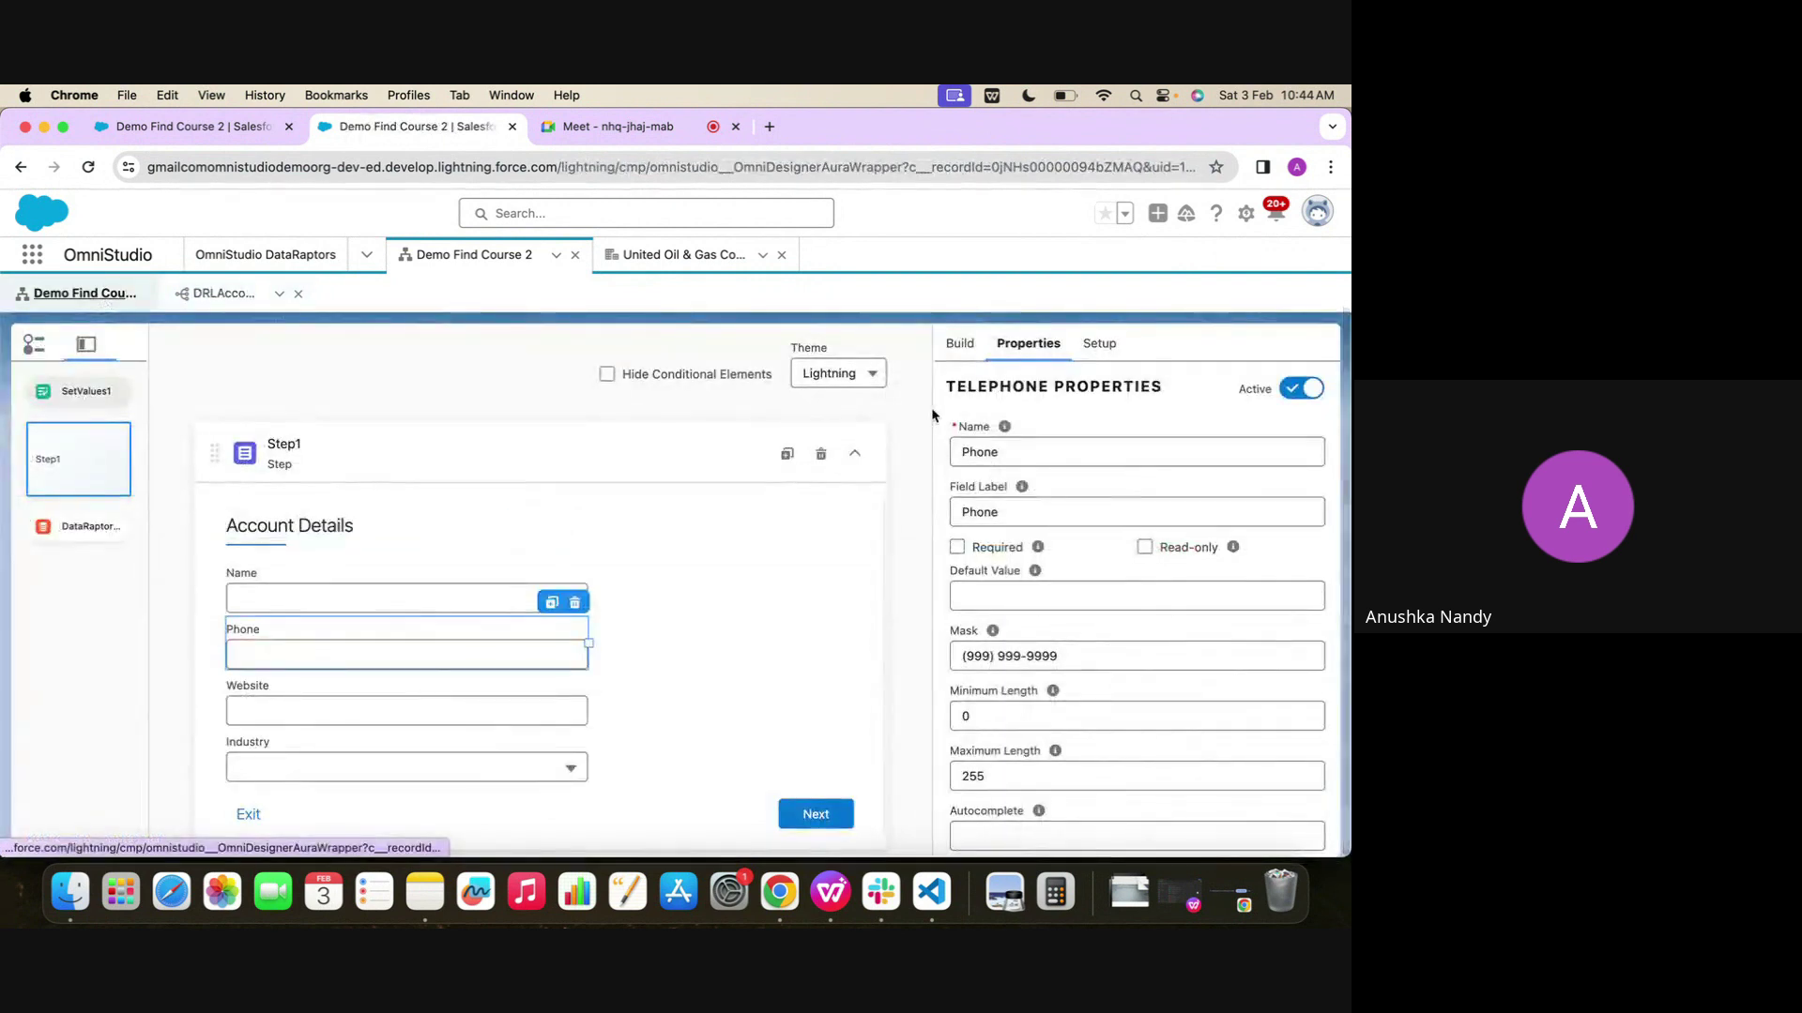
left_click(975, 355)
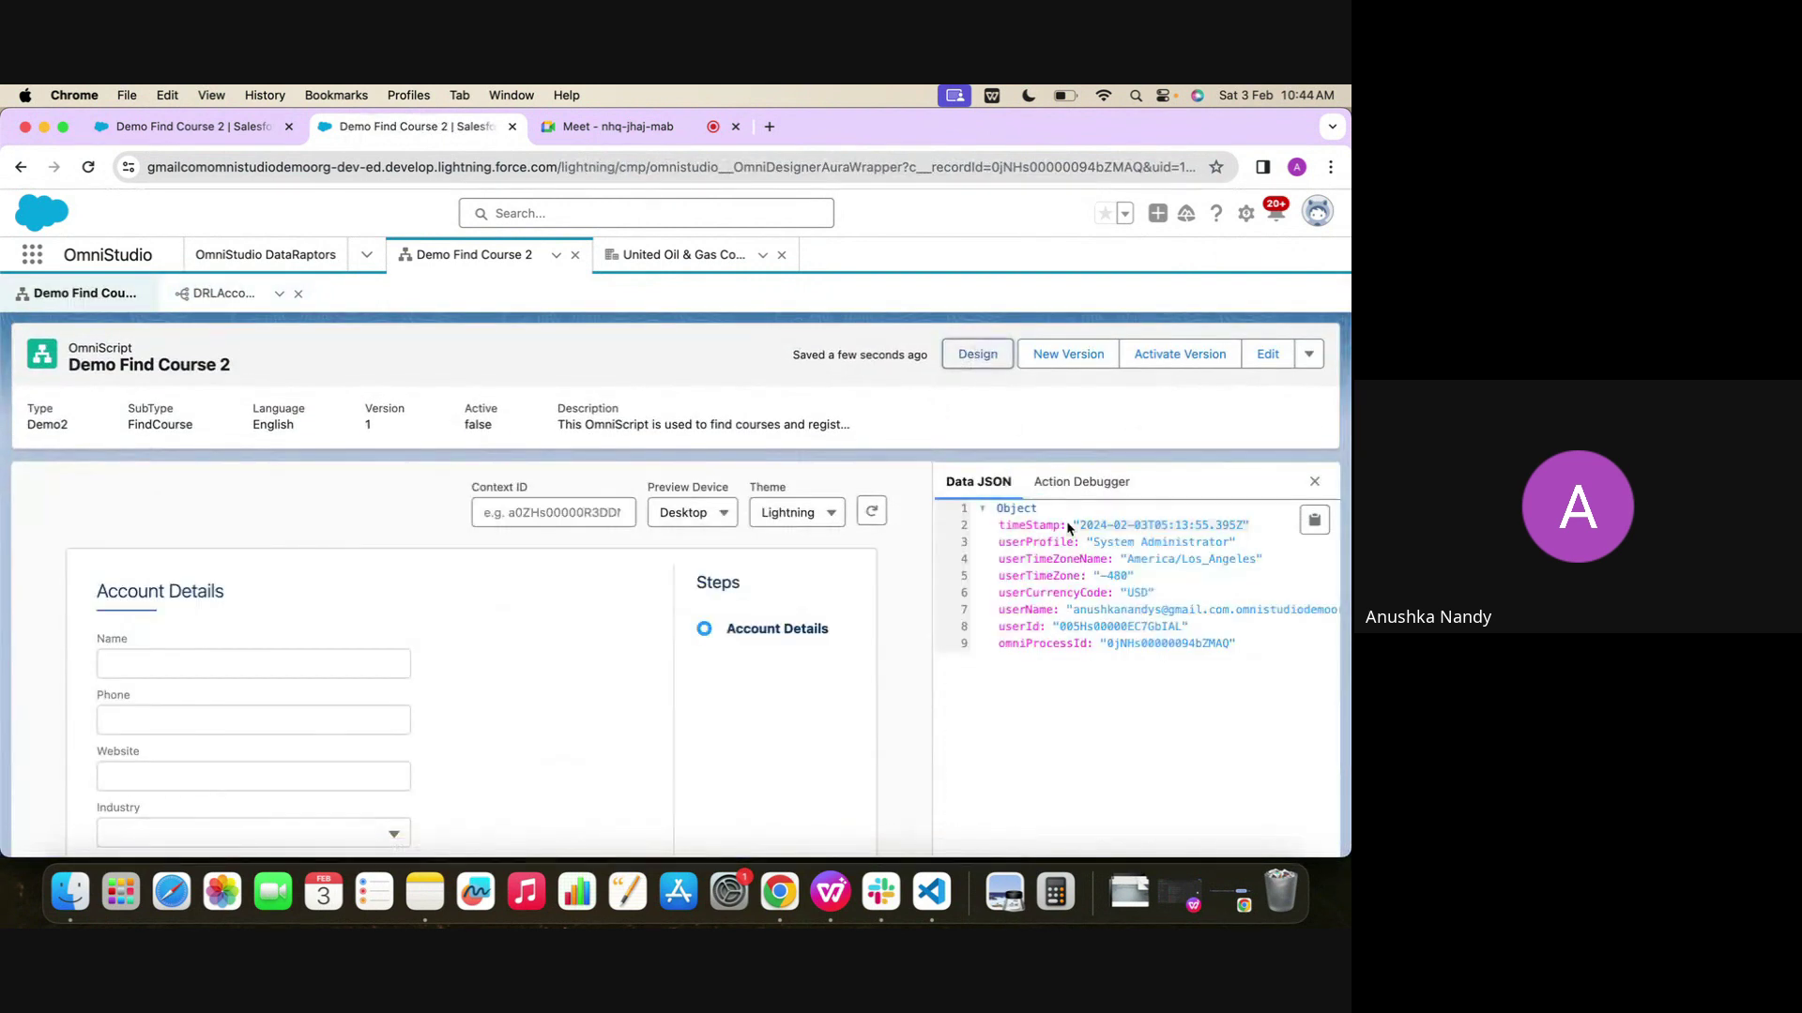
left_click(219, 294)
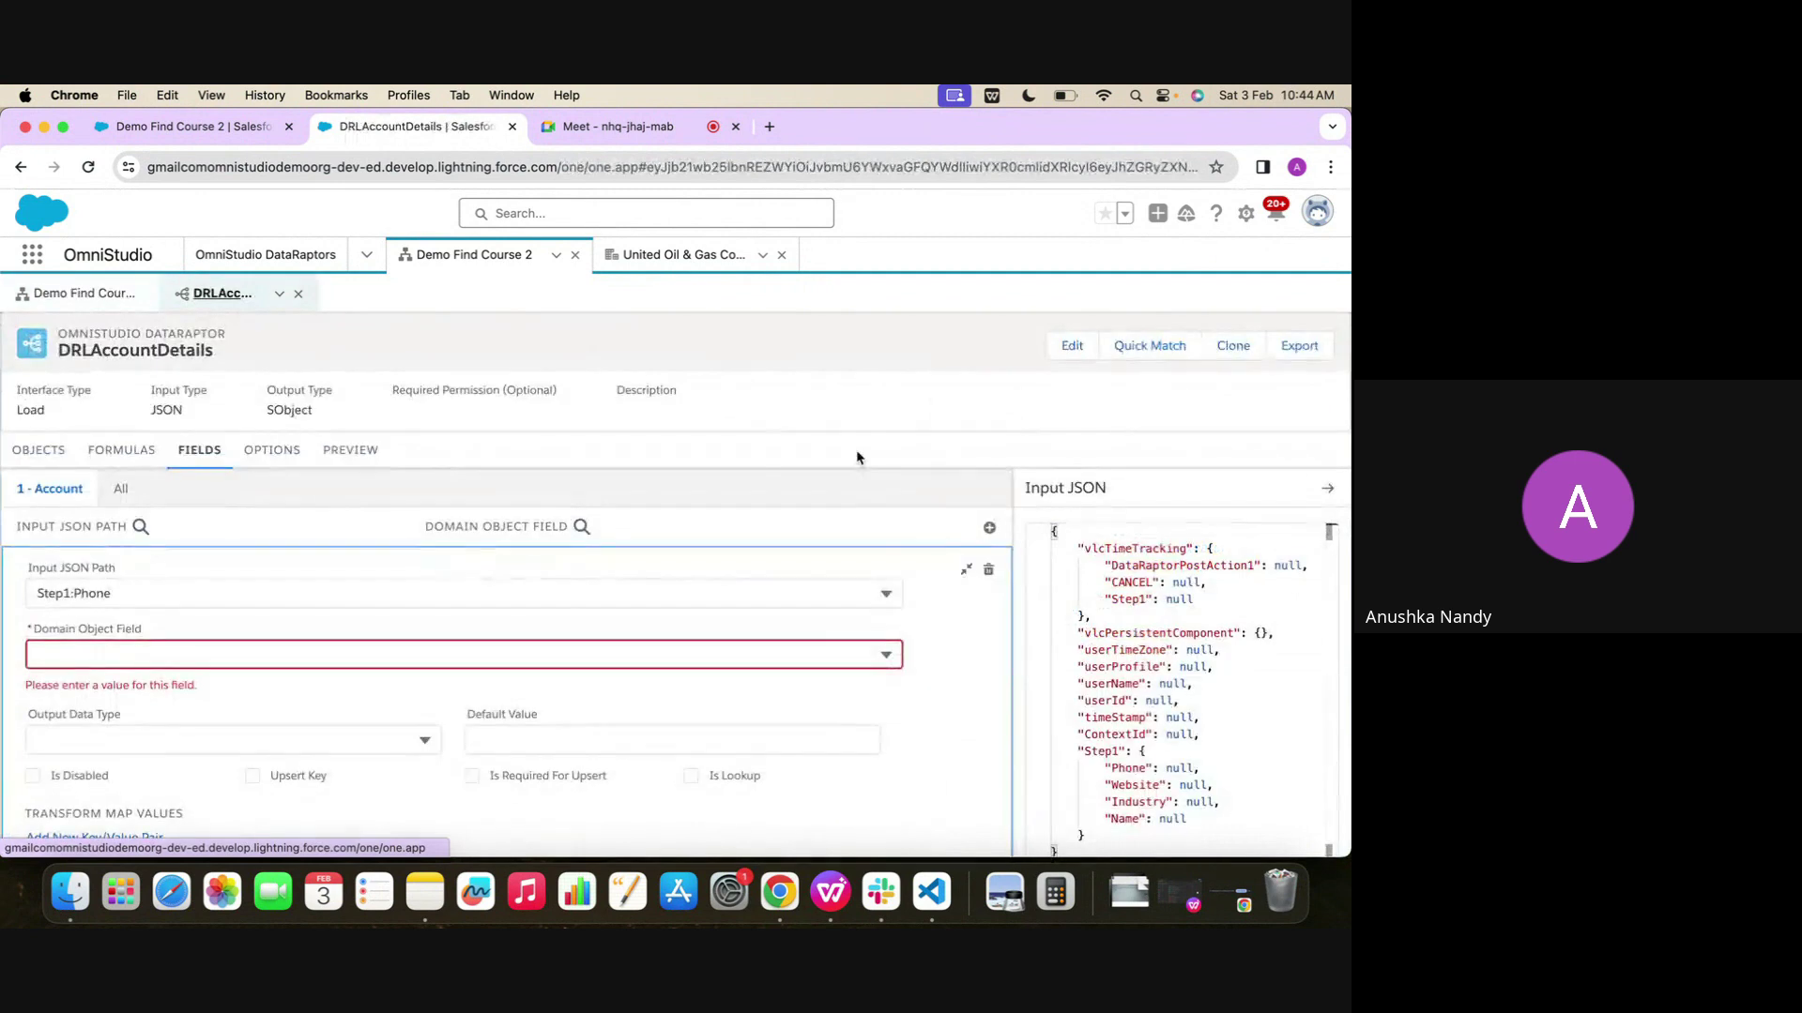
left_click(291, 594)
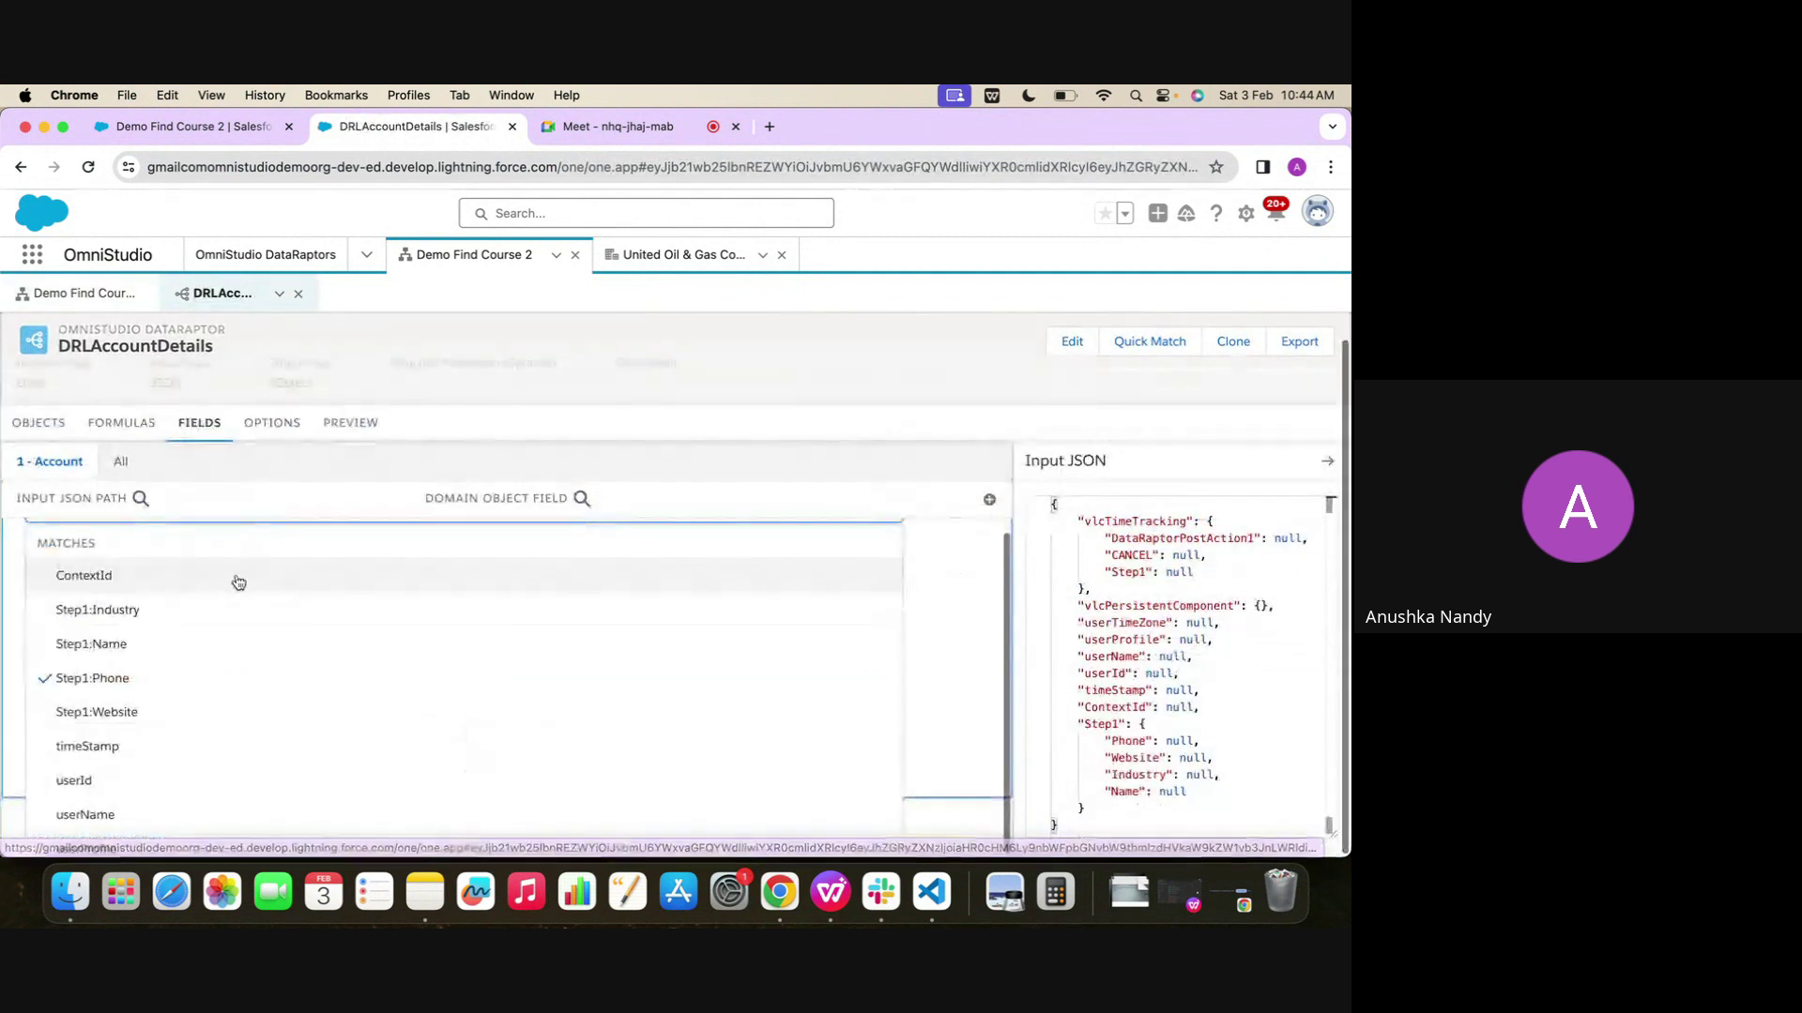
left_click(83, 294)
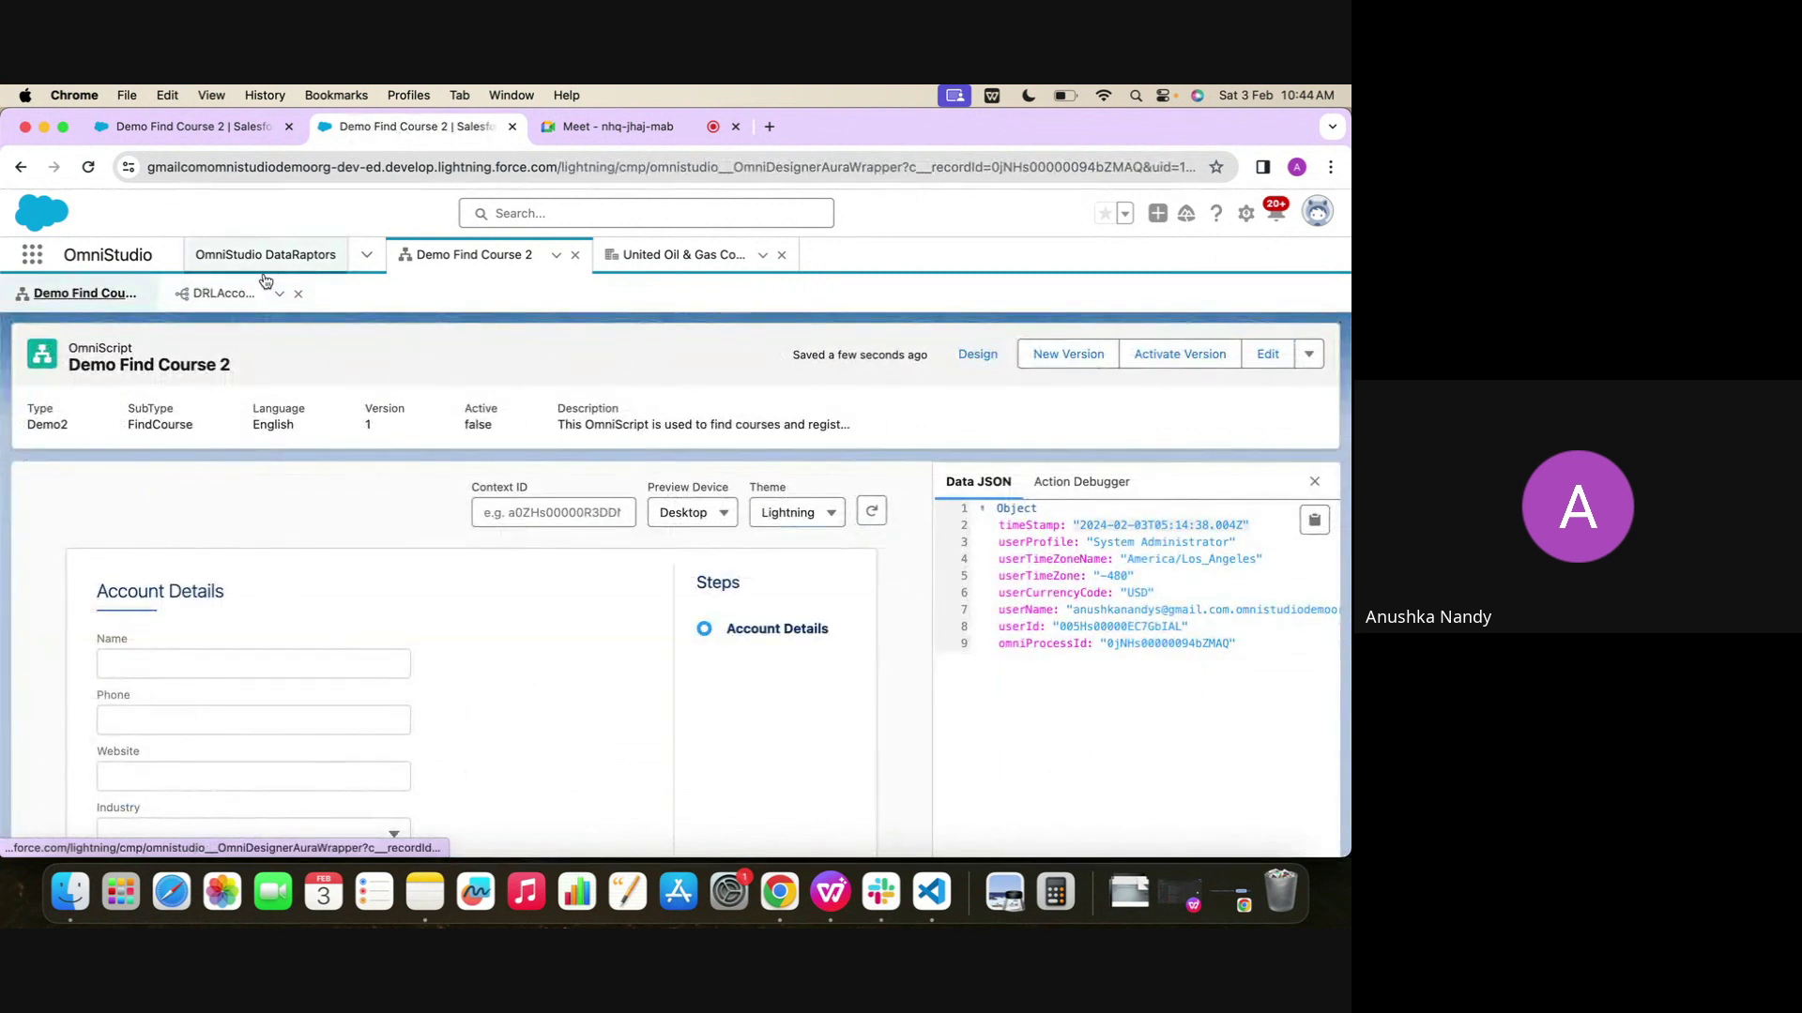
left_click(234, 293)
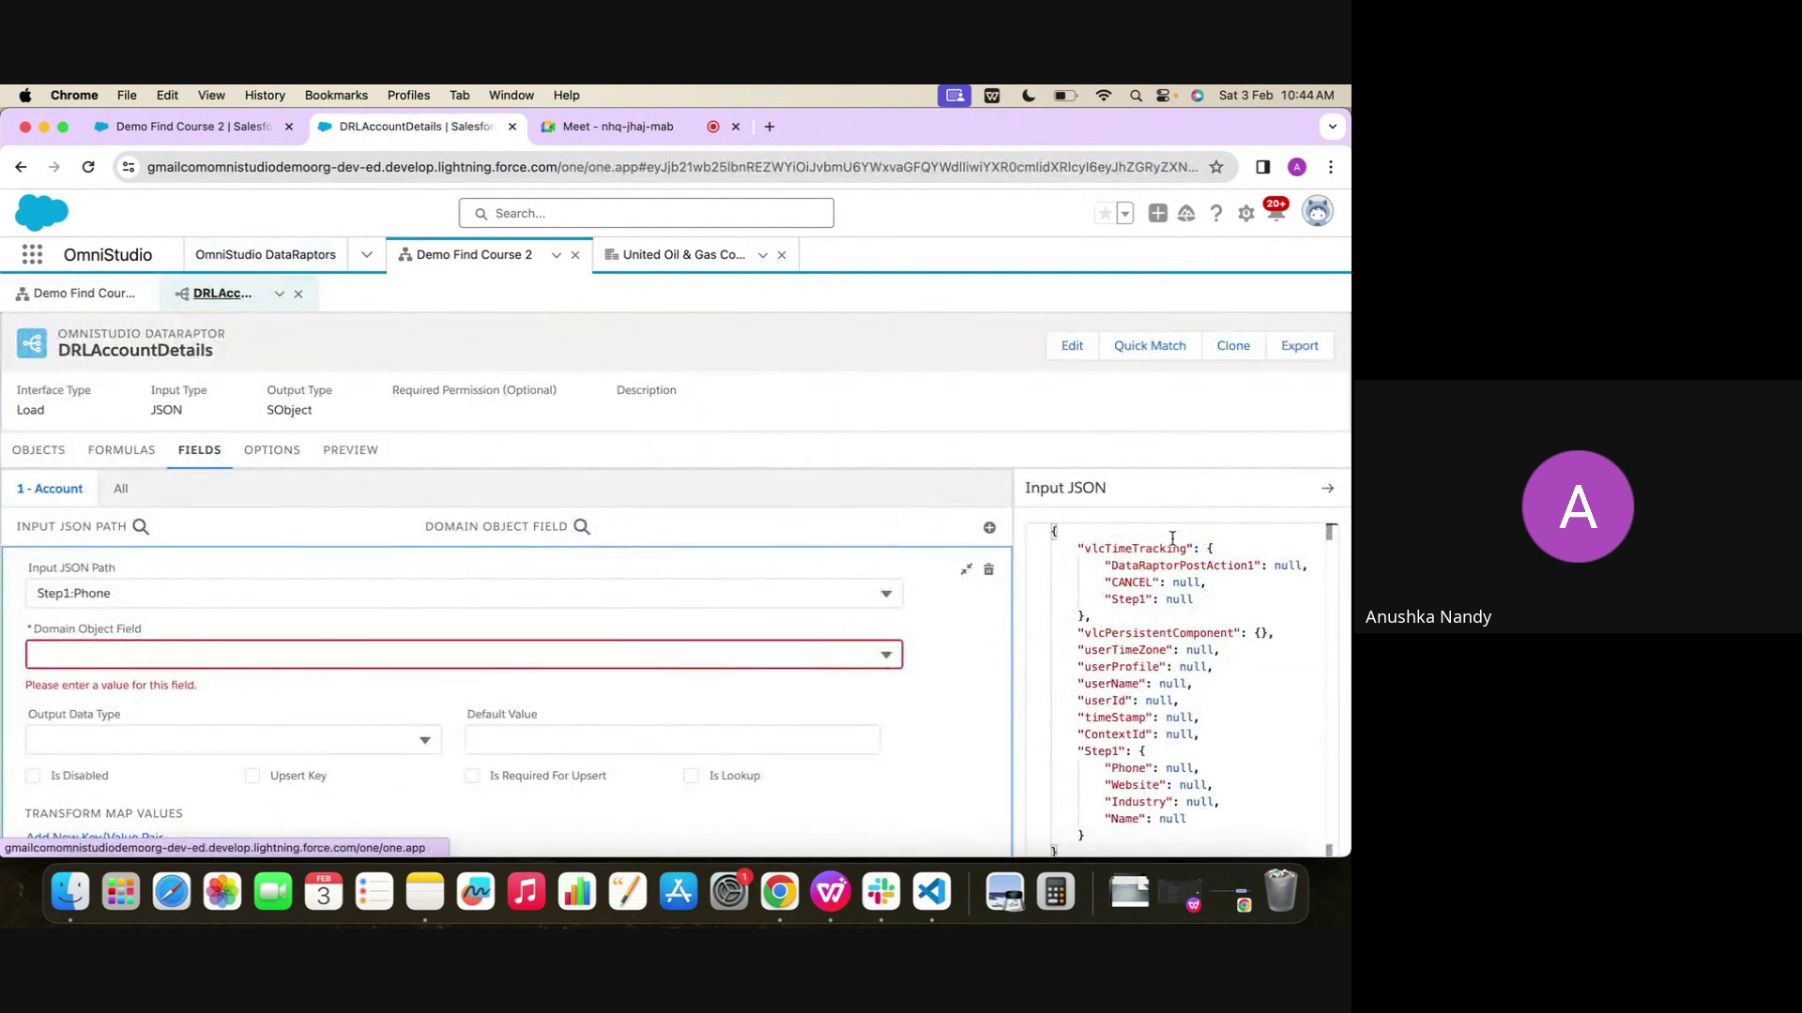
scroll(623, 722, "down", 1)
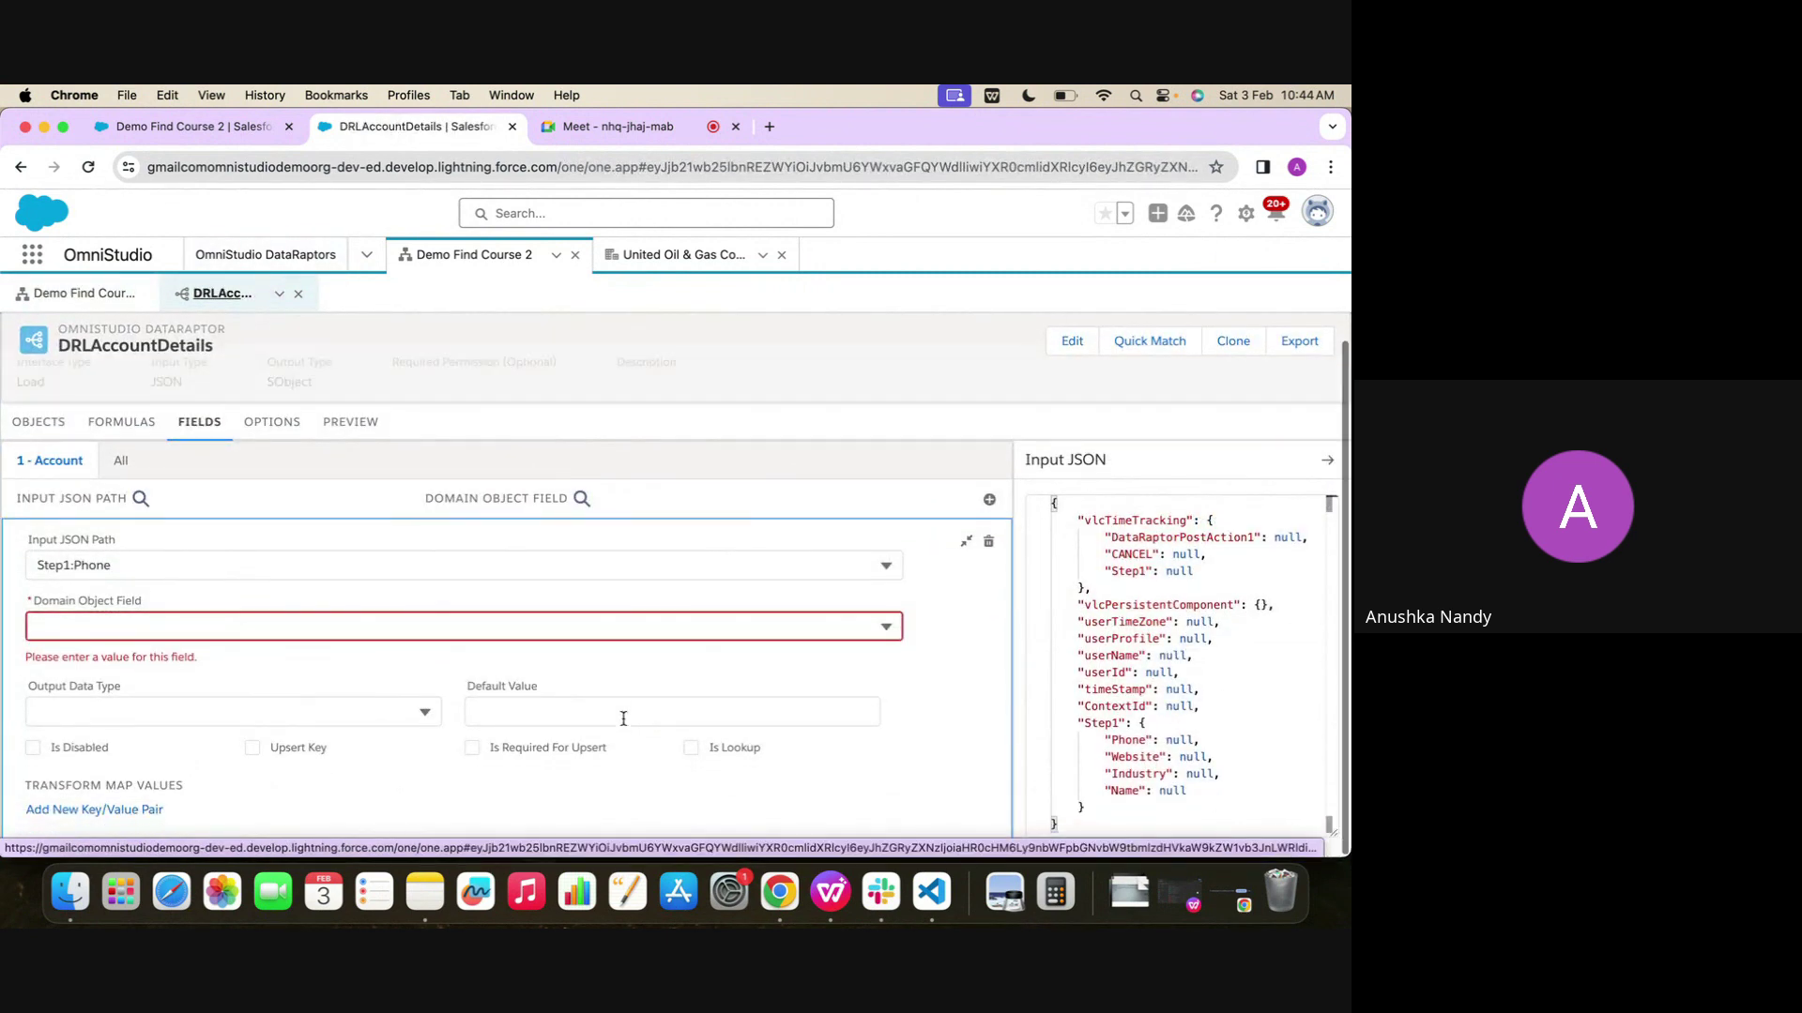
left_click(148, 554)
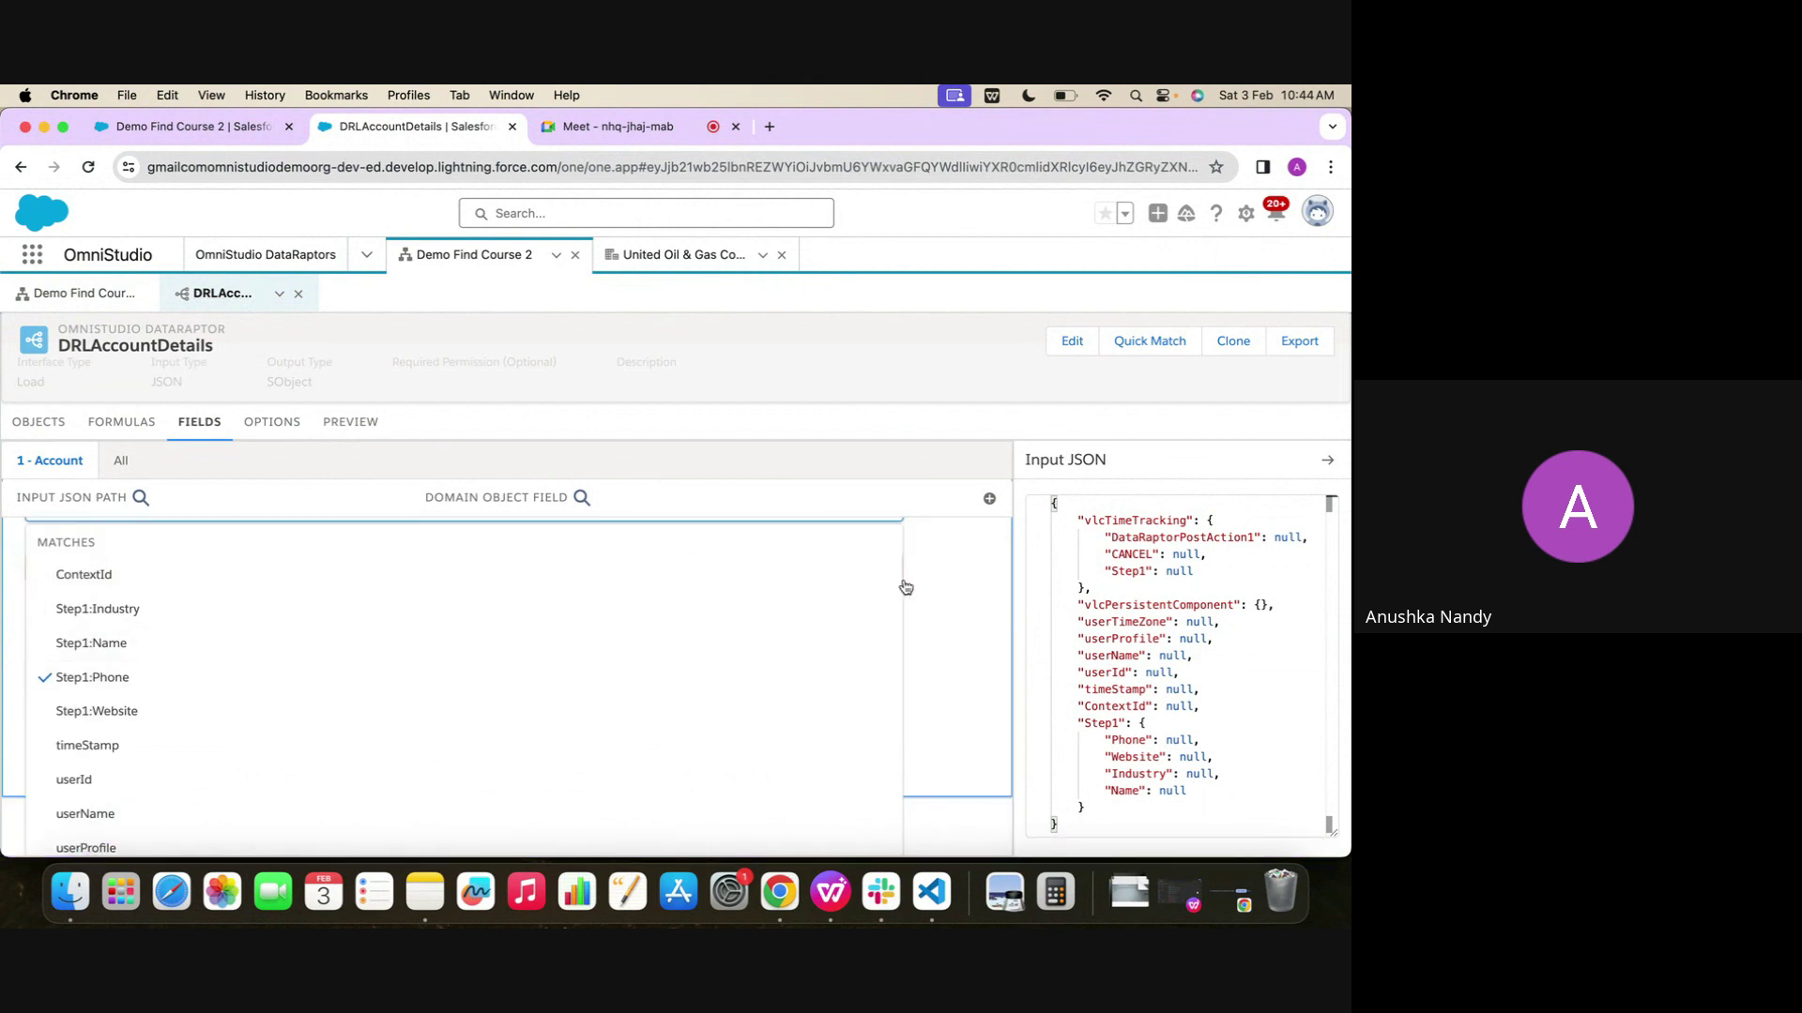
left_click(949, 571)
Set the domain object field of the Step1:Phone mapping to Phone and collapse the mapping
left_click(472, 626)
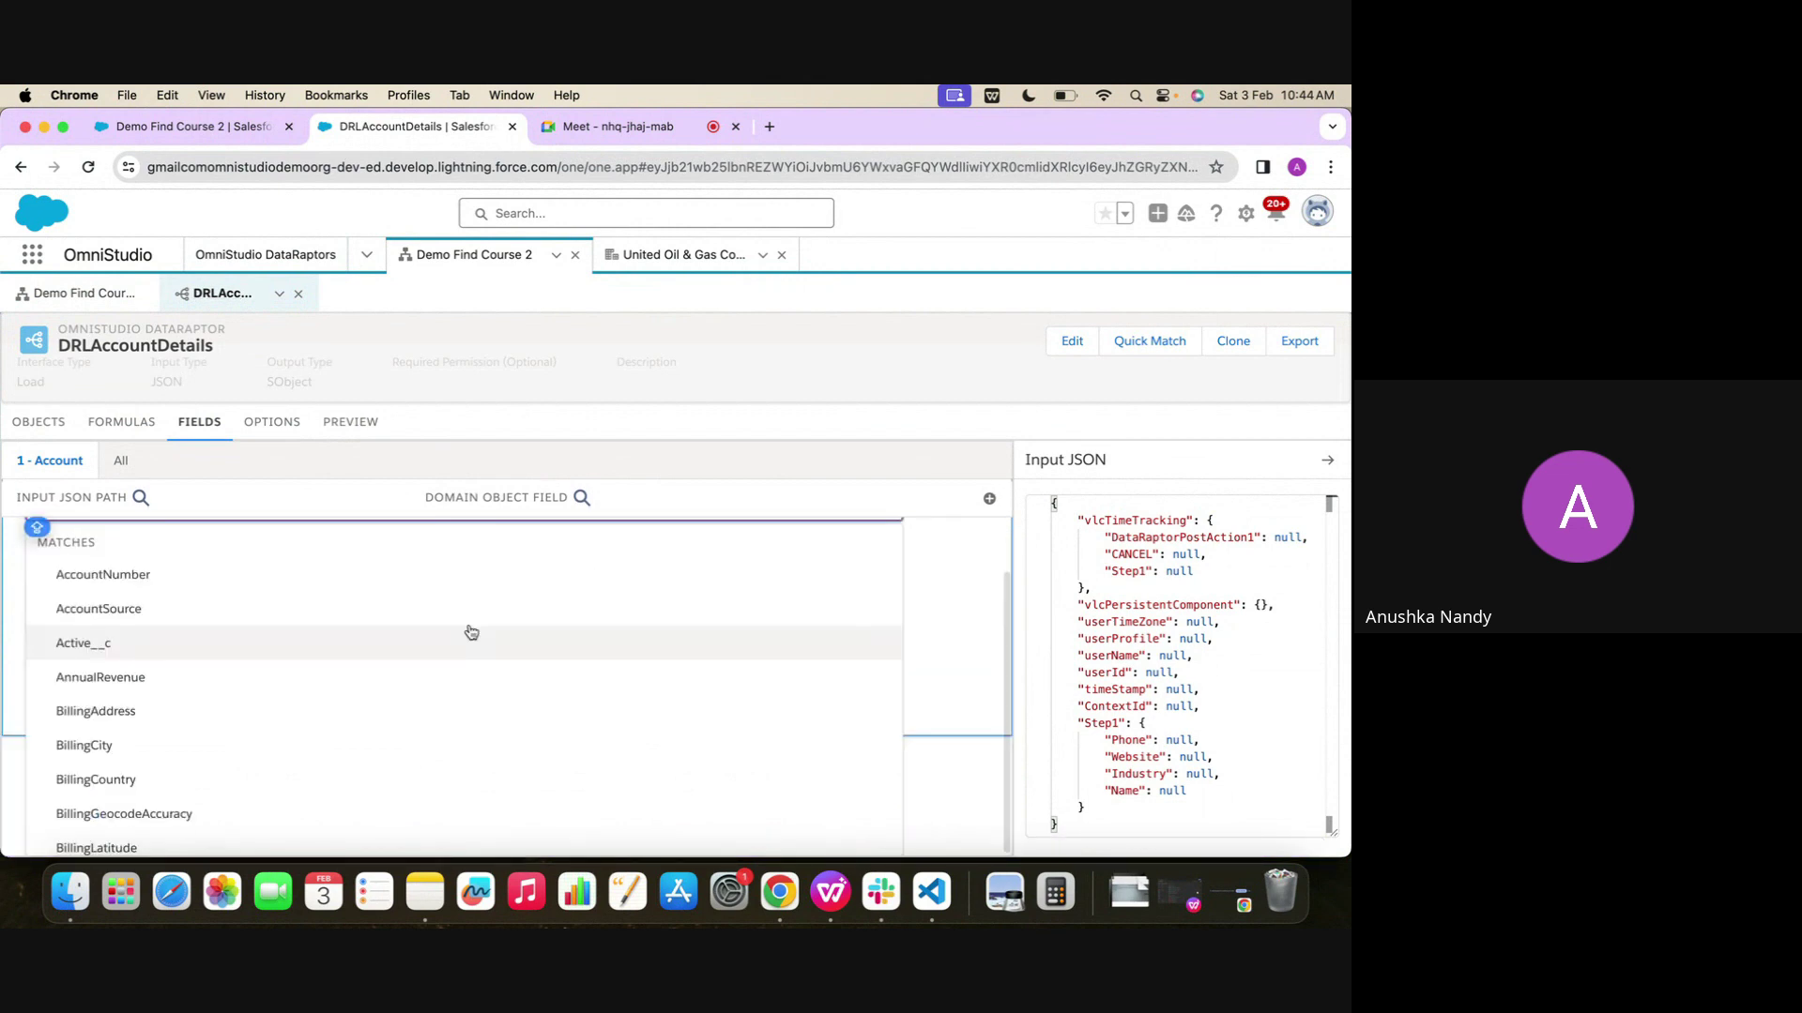
type("Oho")
key("BackSpace")
key("BackSpace")
key("BackSpace")
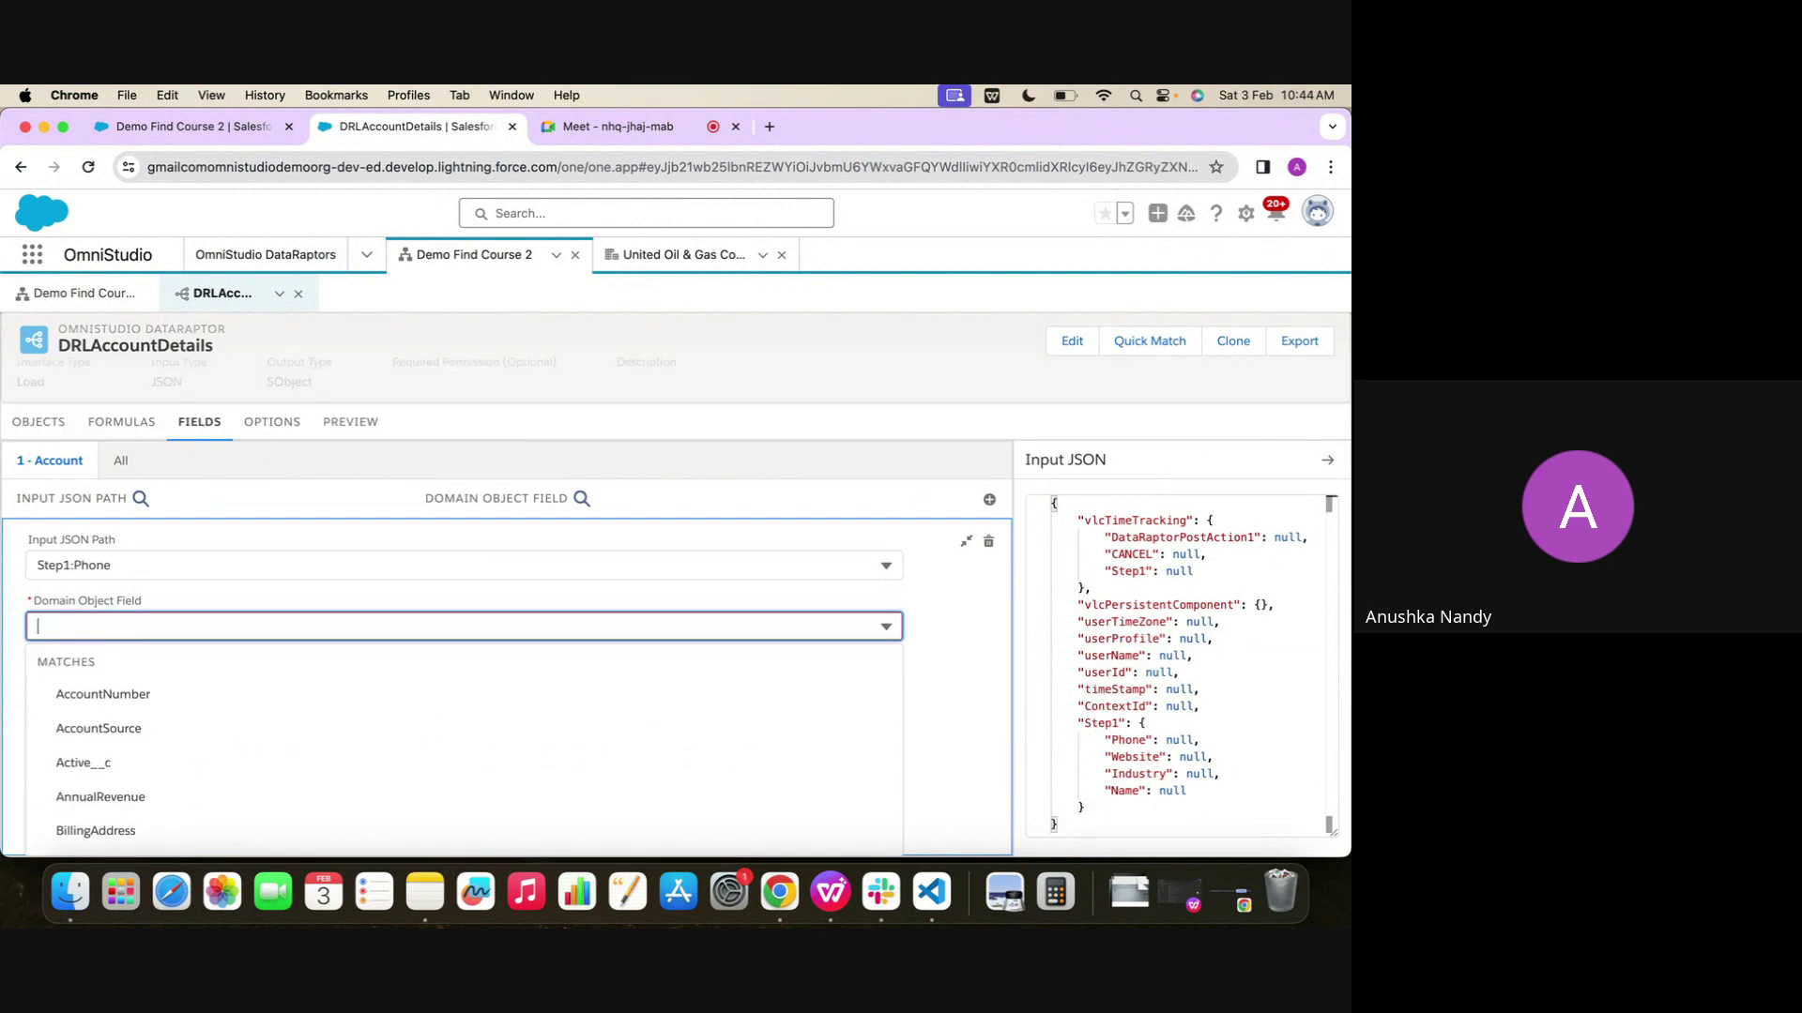
type("Pho")
left_click(427, 755)
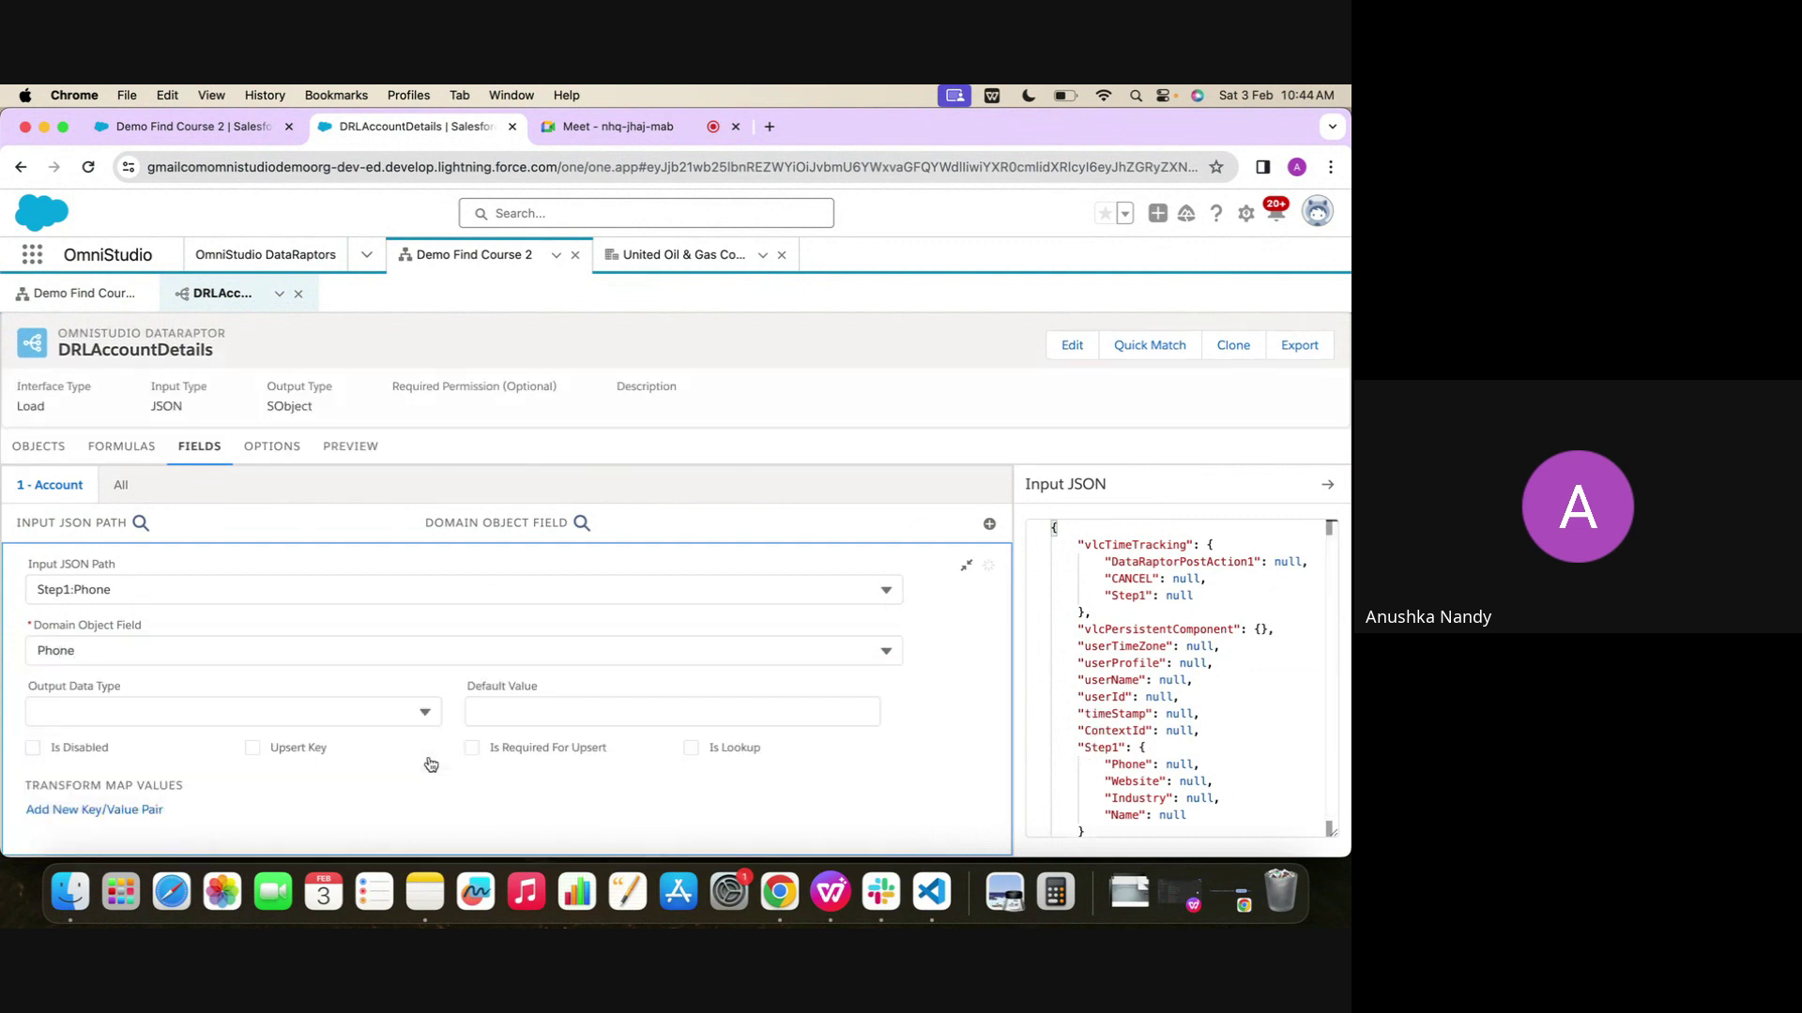
left_click(966, 565)
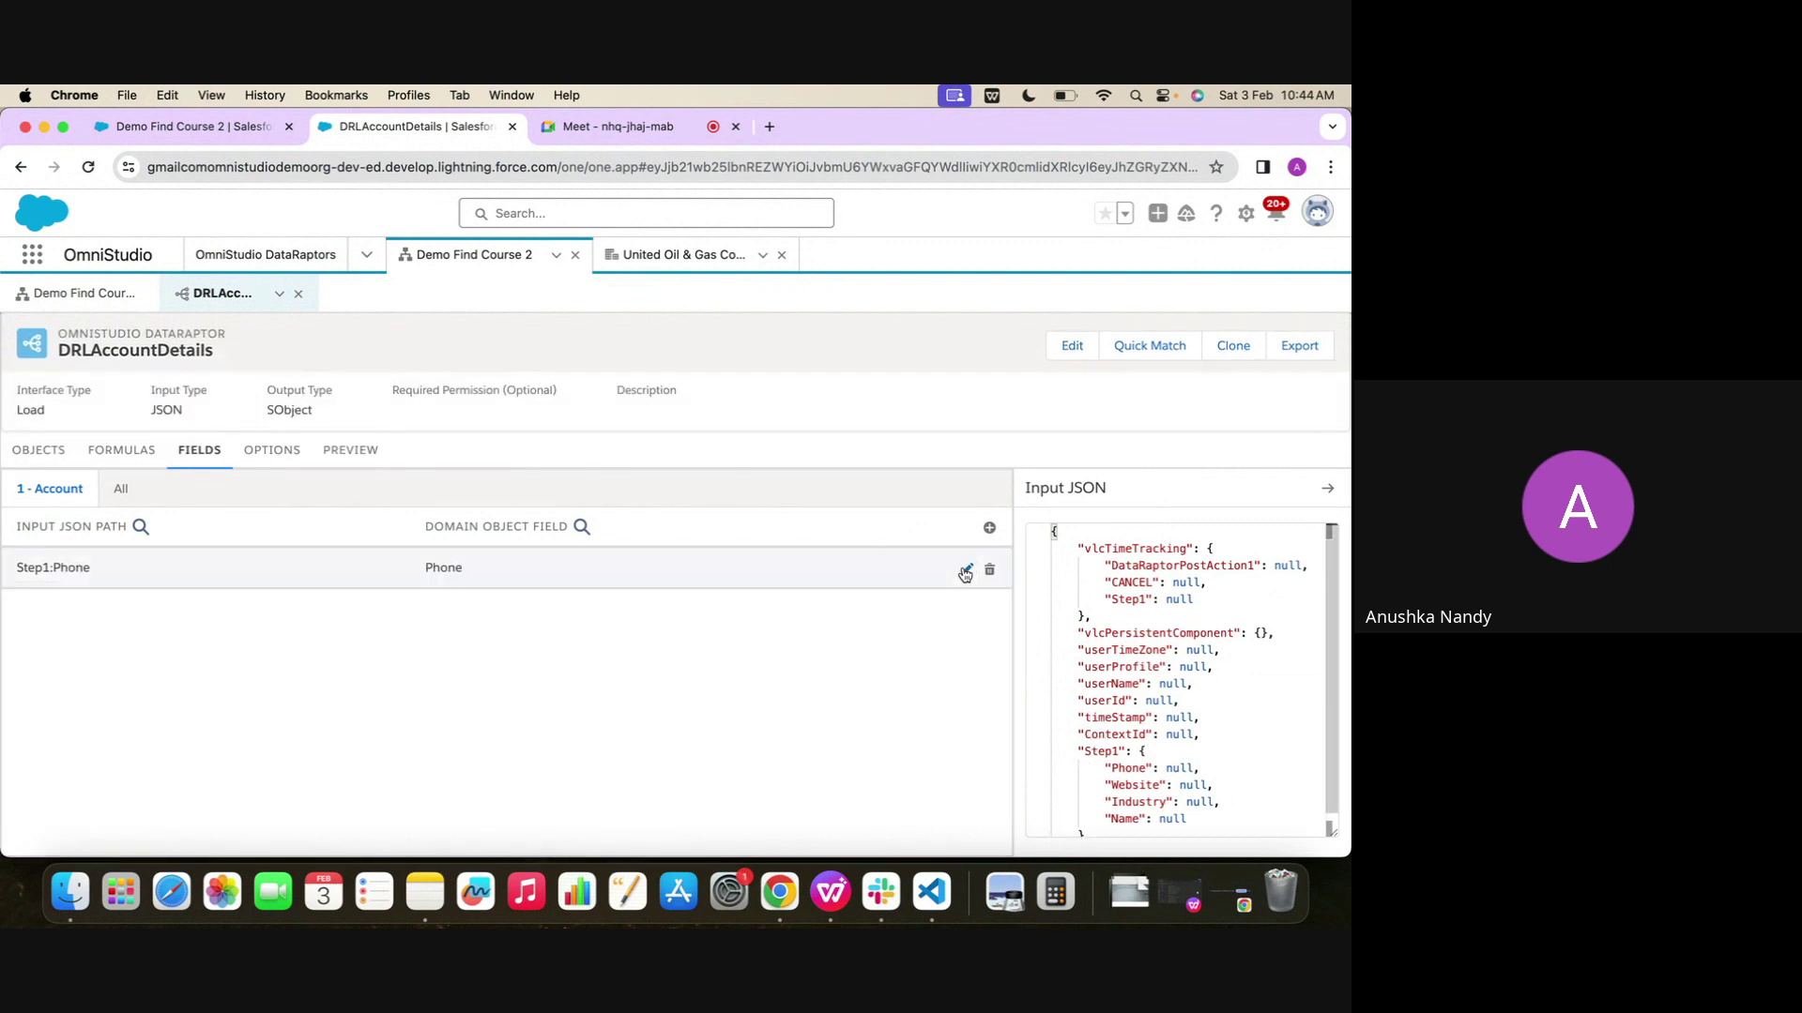
Add a field mapping from Step1:Website to the Account object's Website field
left_click(989, 524)
left_click(188, 589)
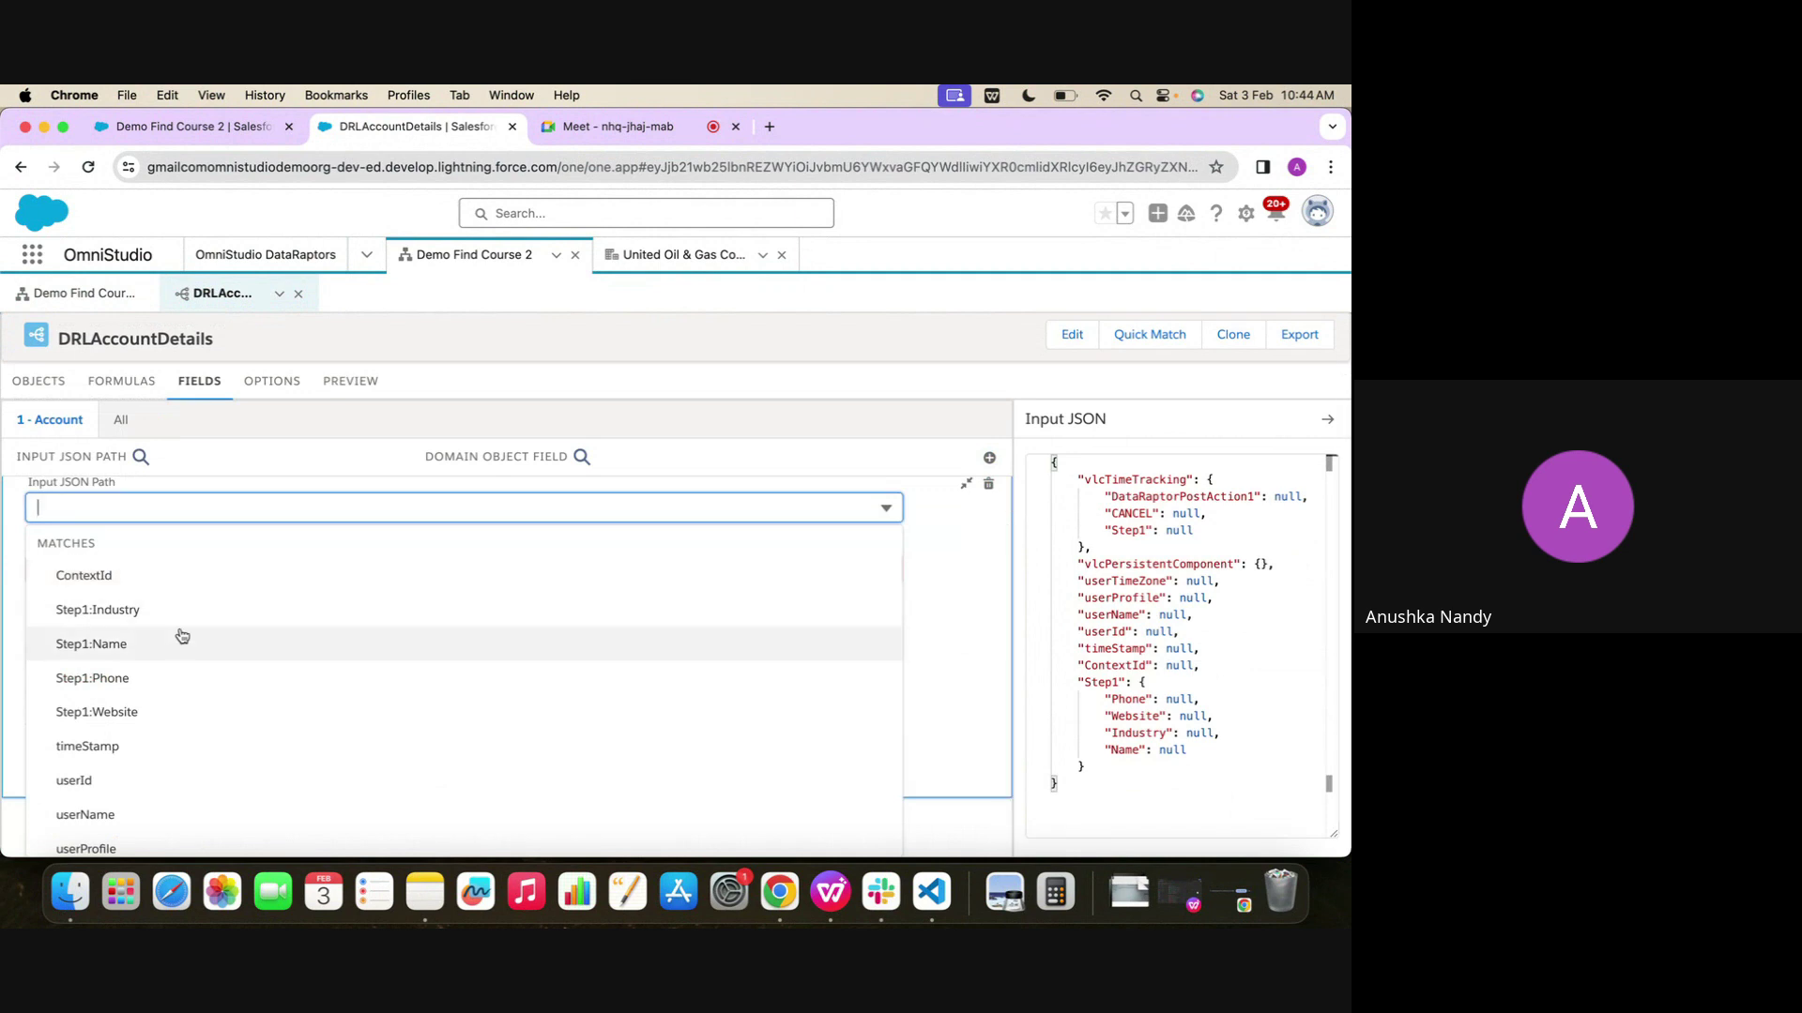
left_click(150, 712)
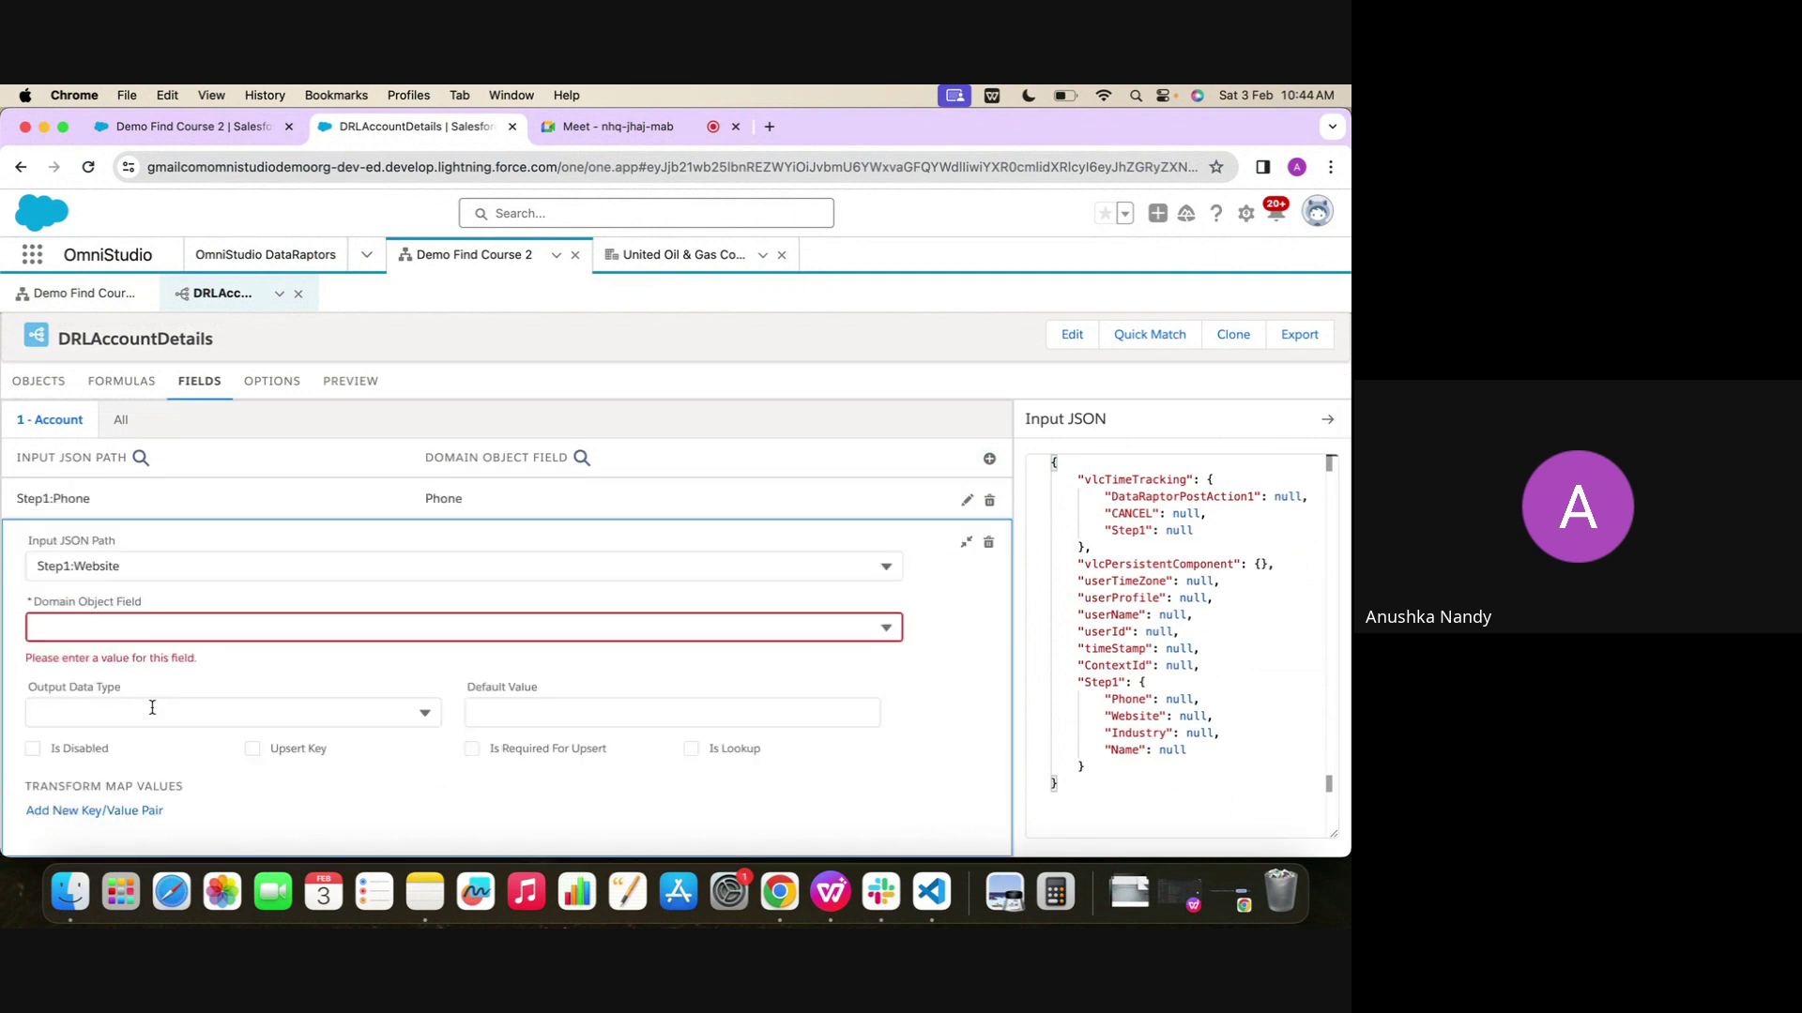
left_click(114, 631)
type("we")
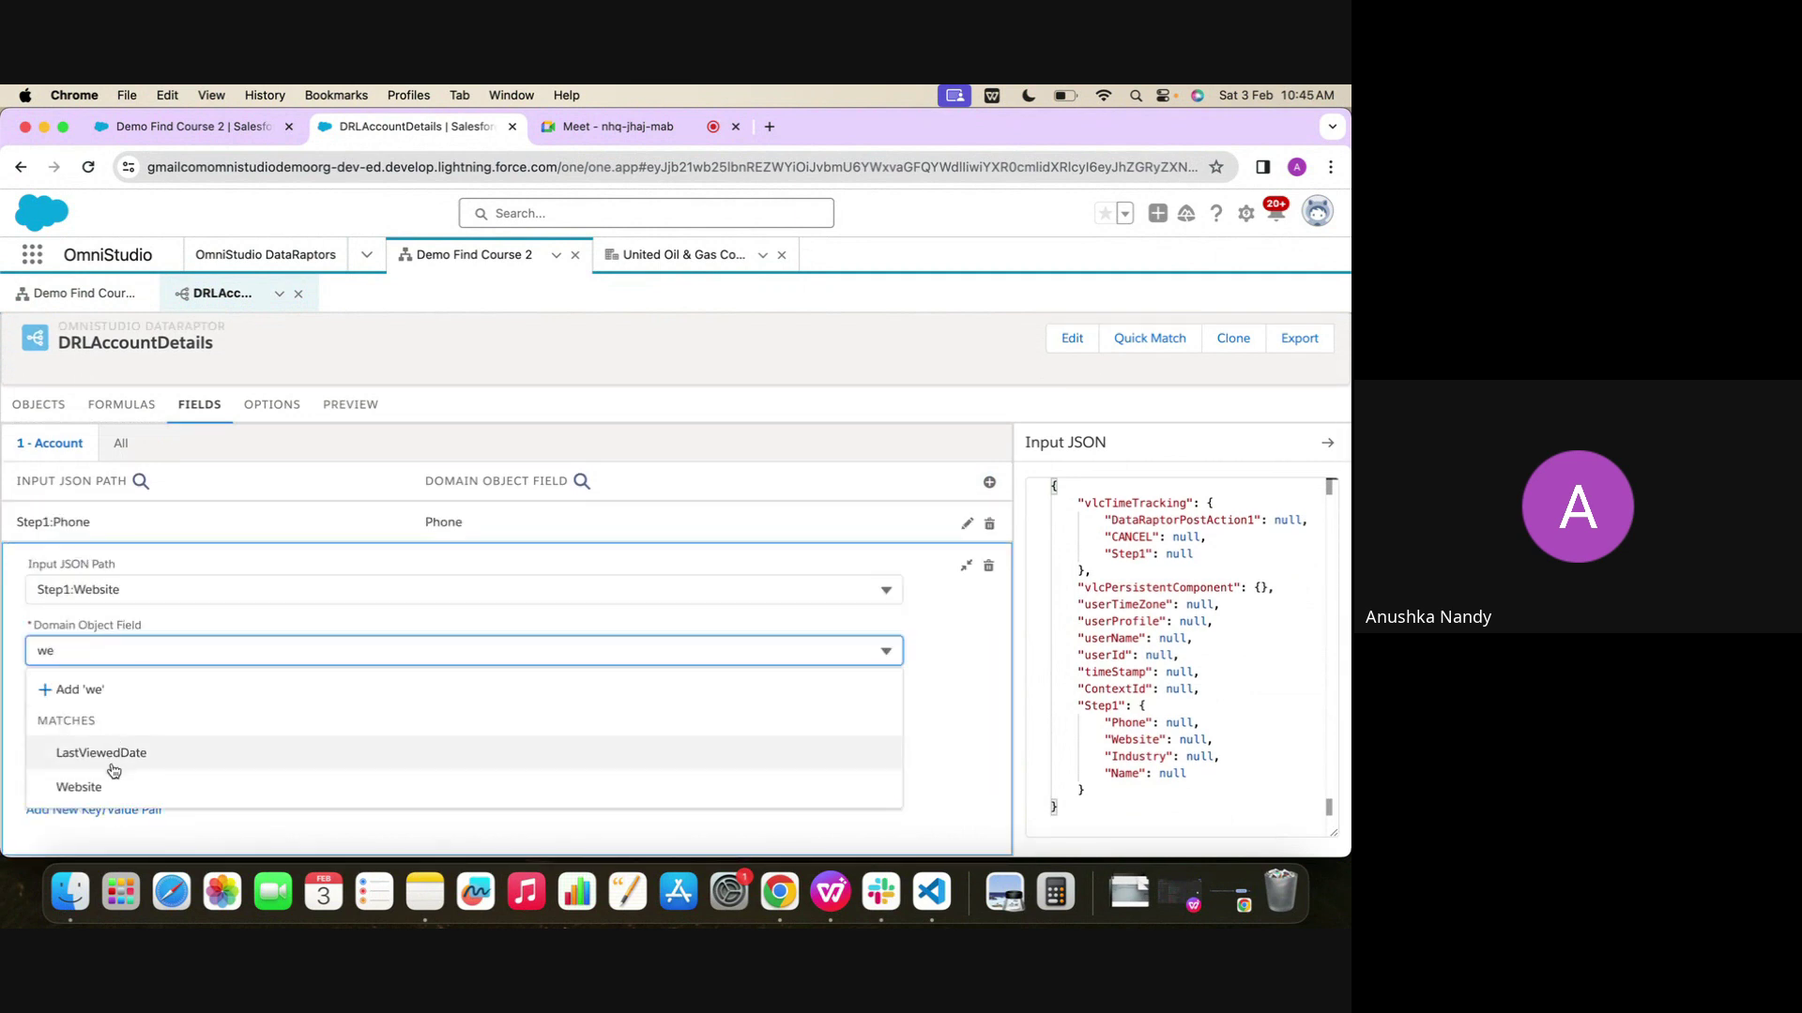
left_click(111, 786)
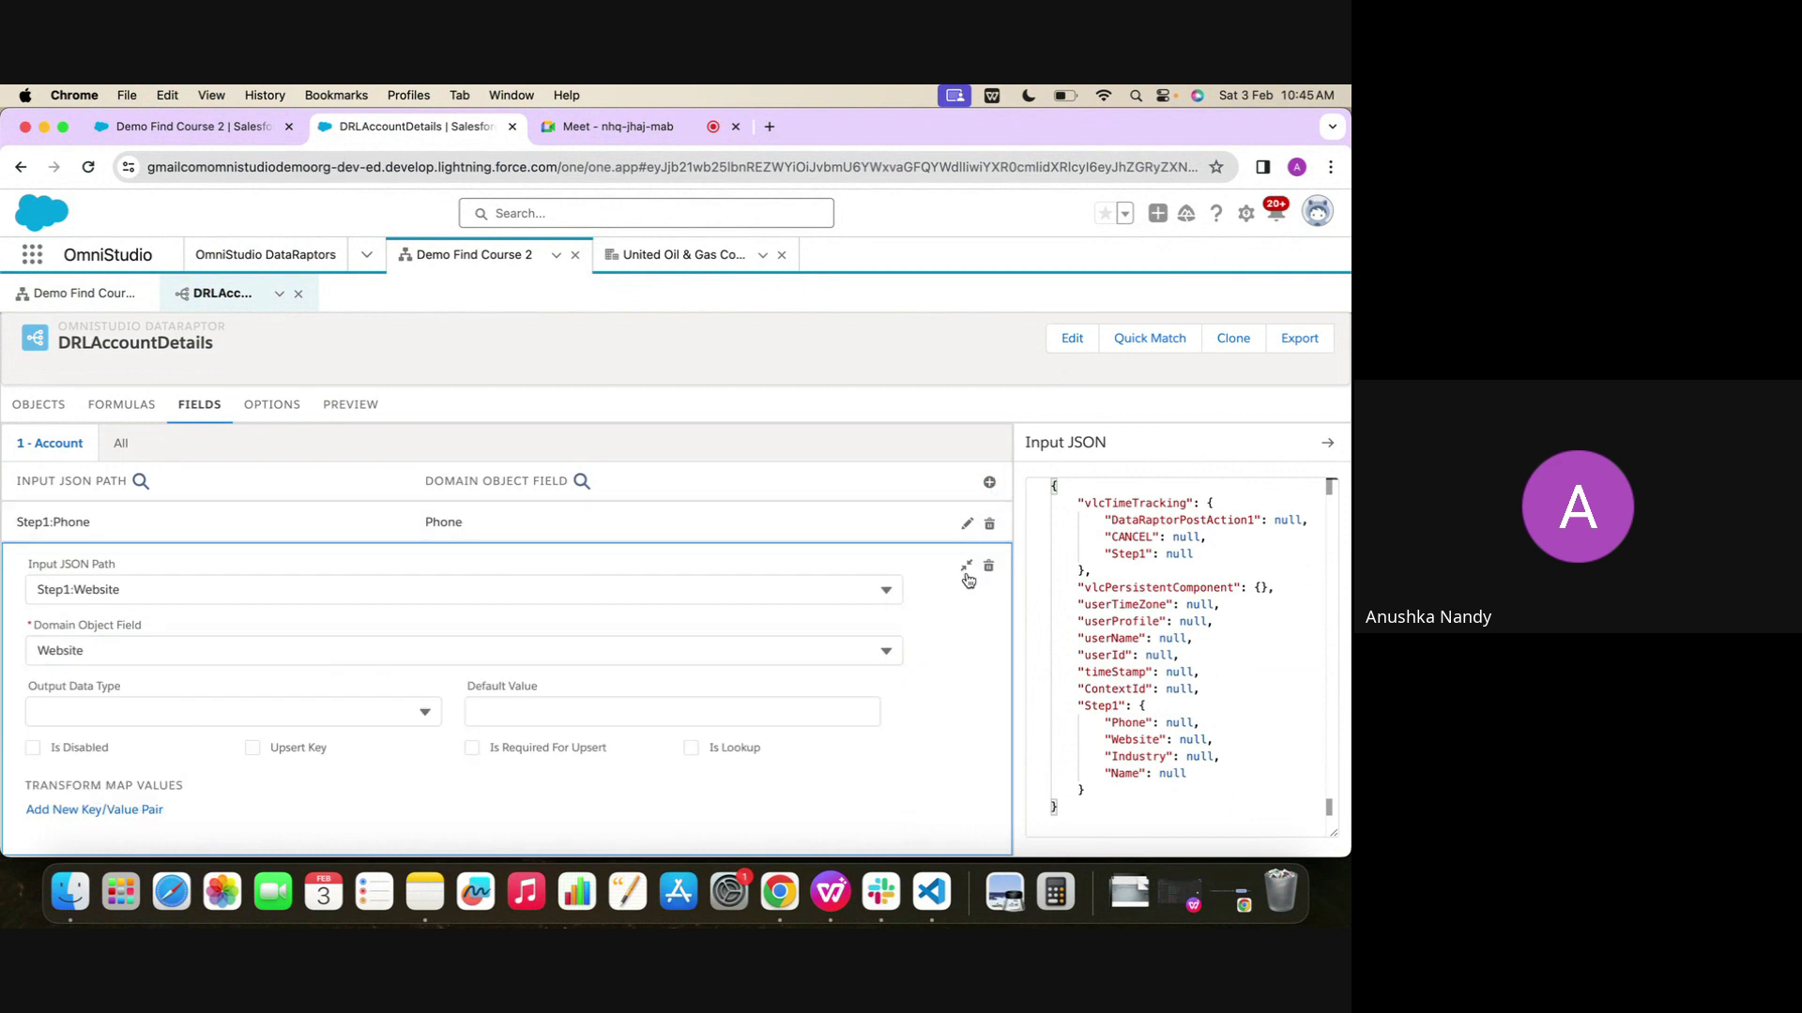
left_click(967, 572)
Add a field mapping from Step1:Industry to the Account object's Industry field
left_click(989, 523)
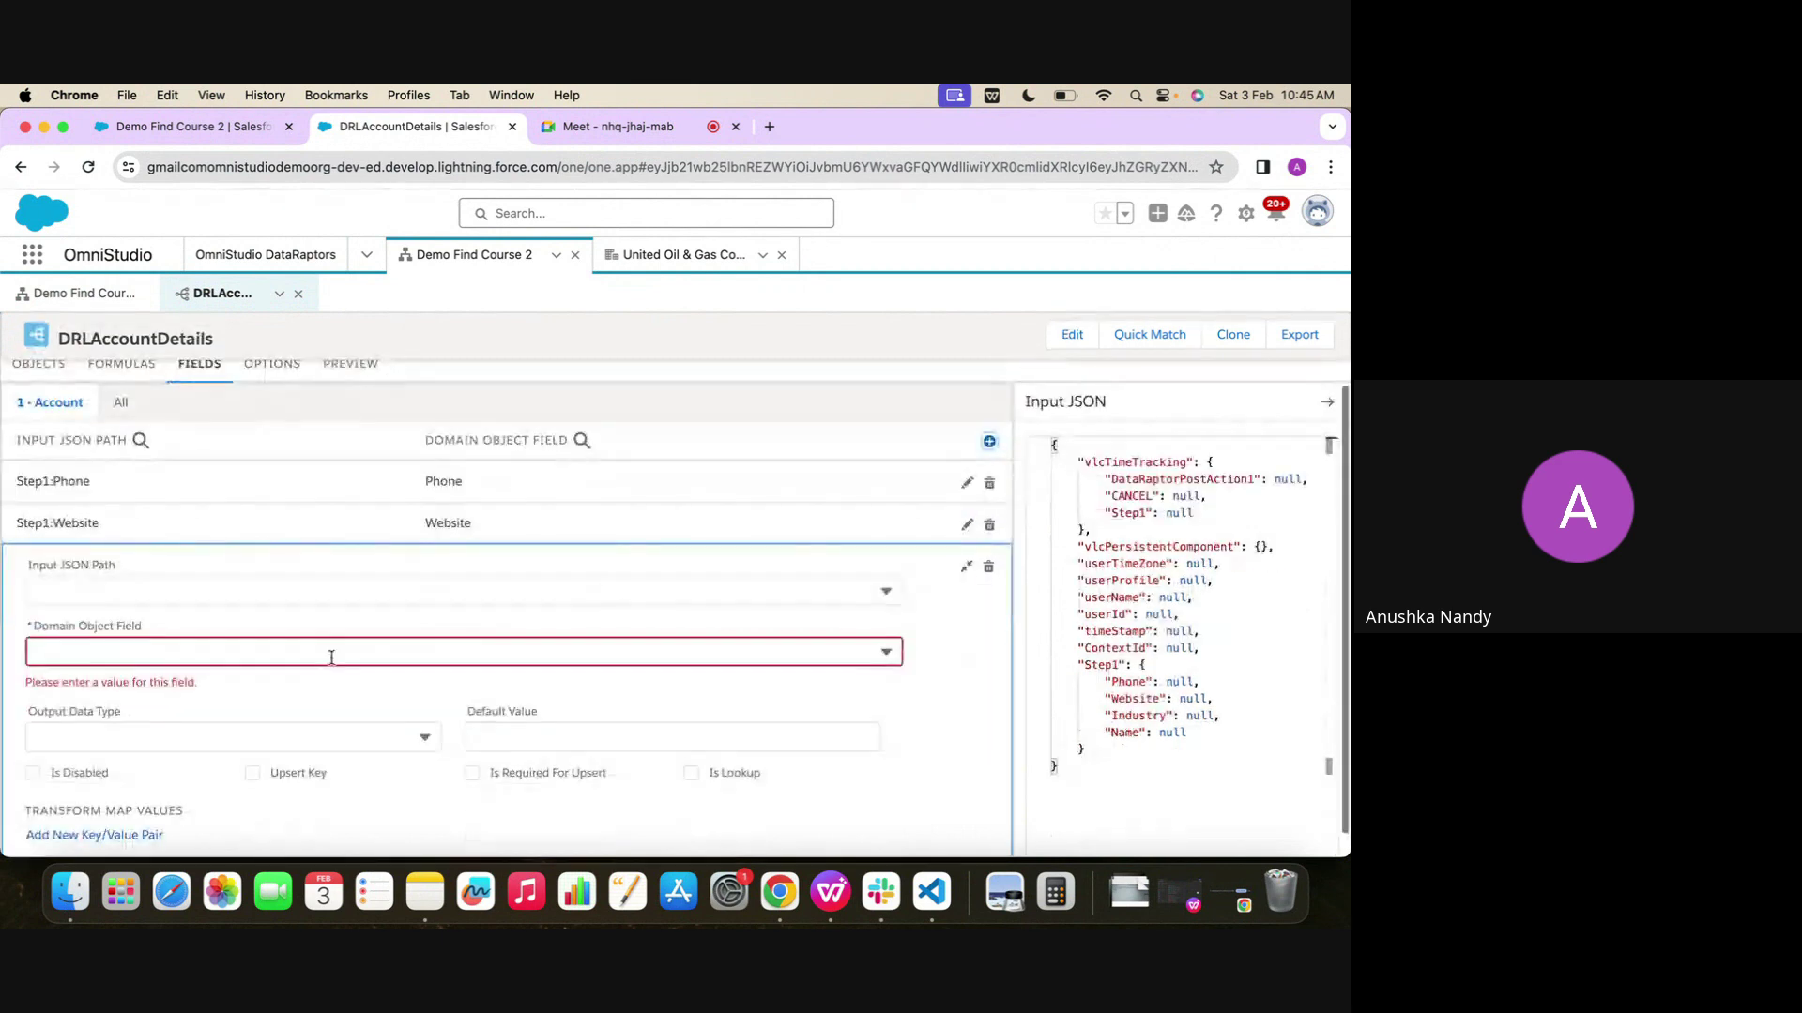
left_click(270, 604)
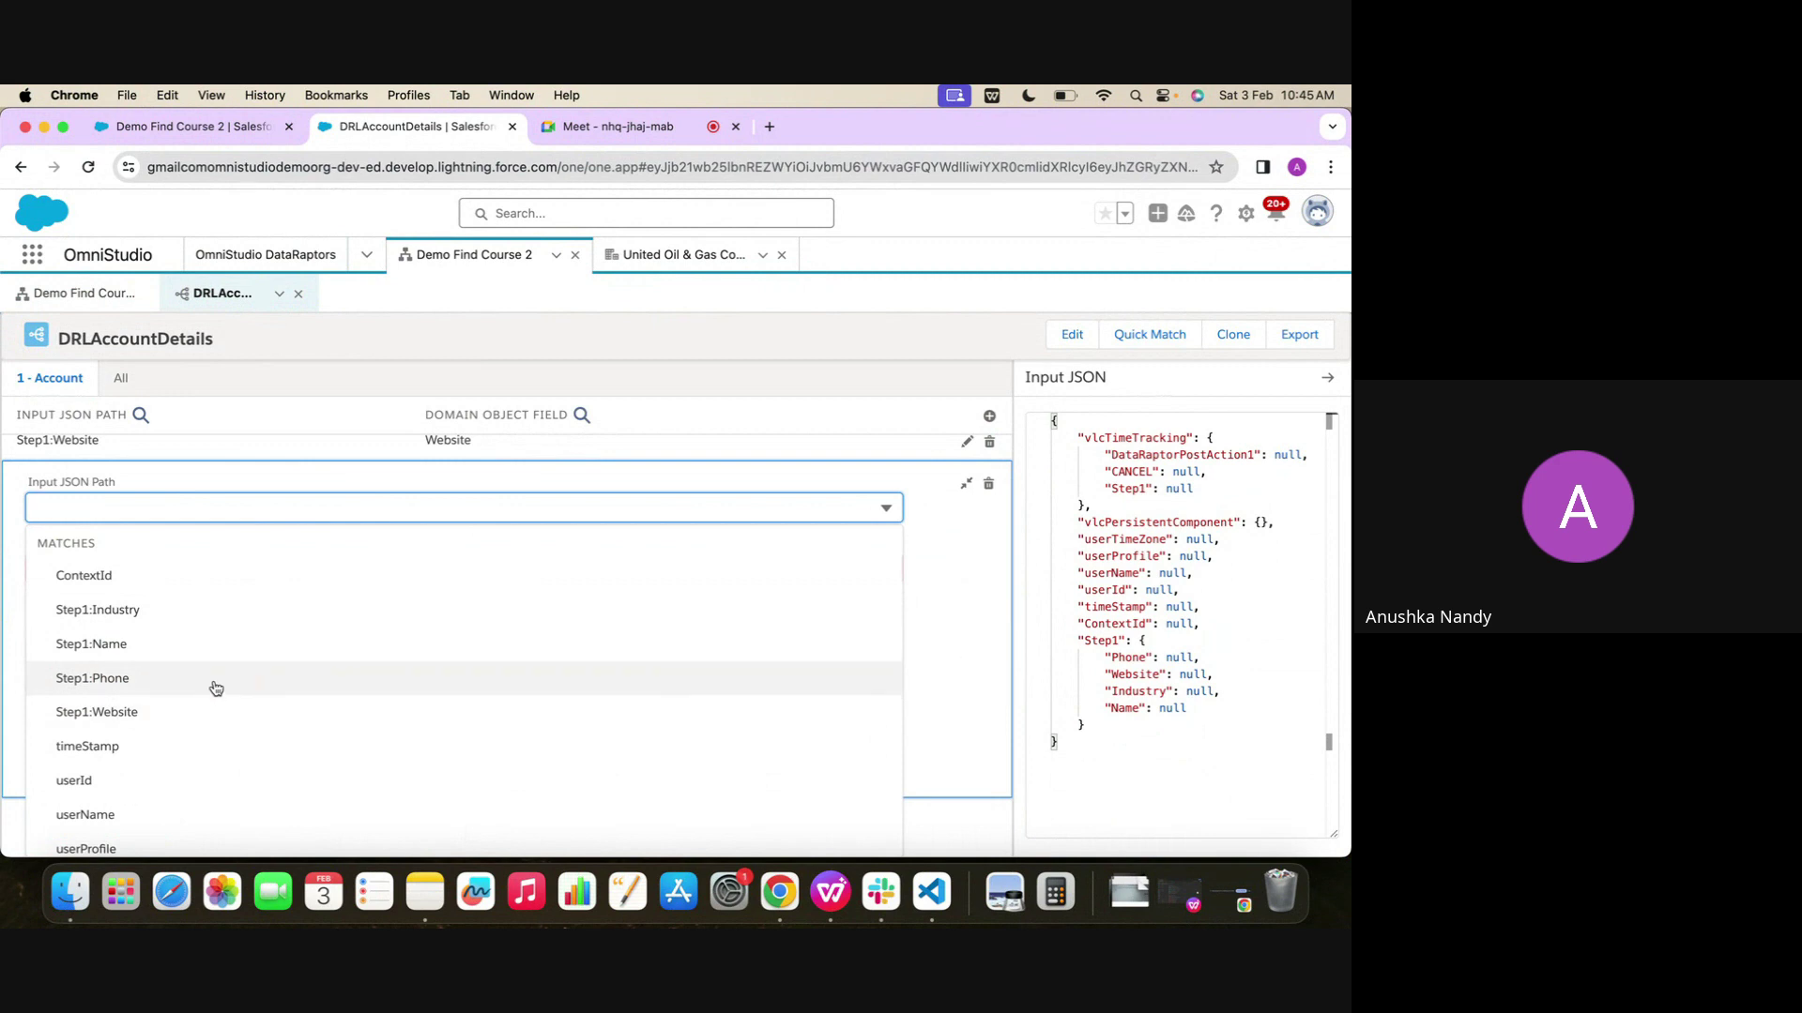
left_click(196, 612)
left_click(103, 538)
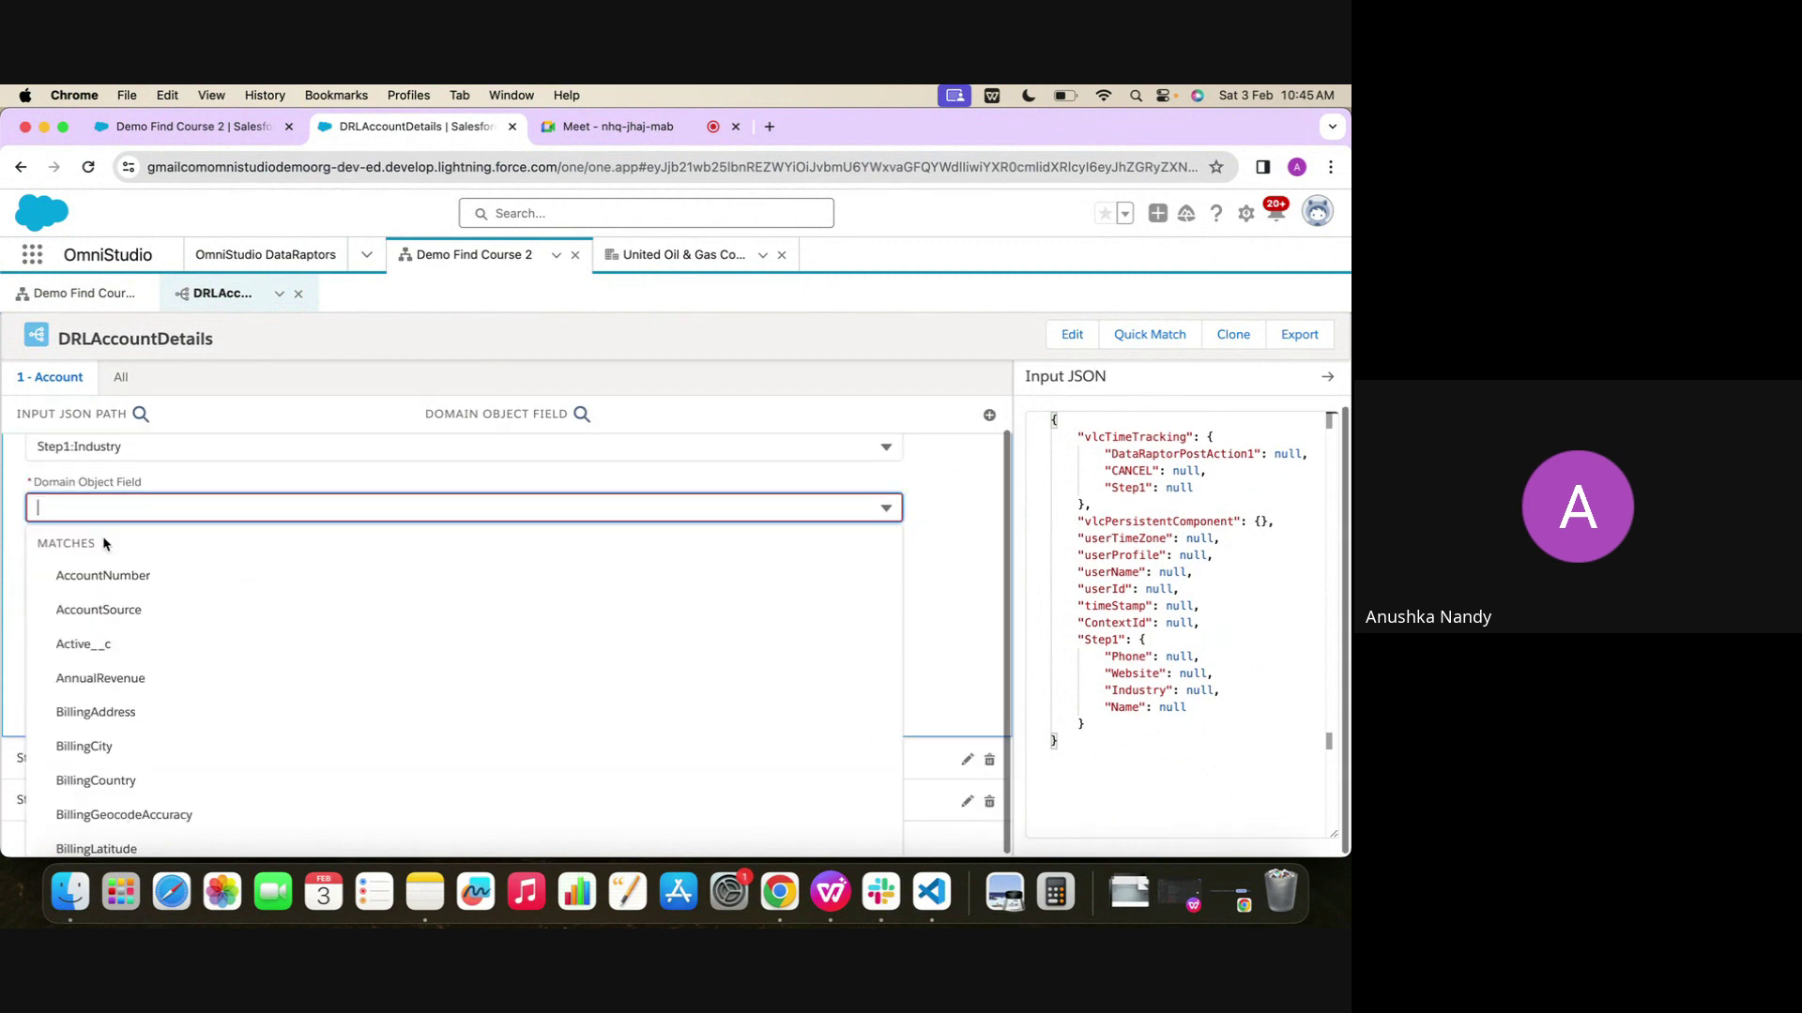
type("Indus")
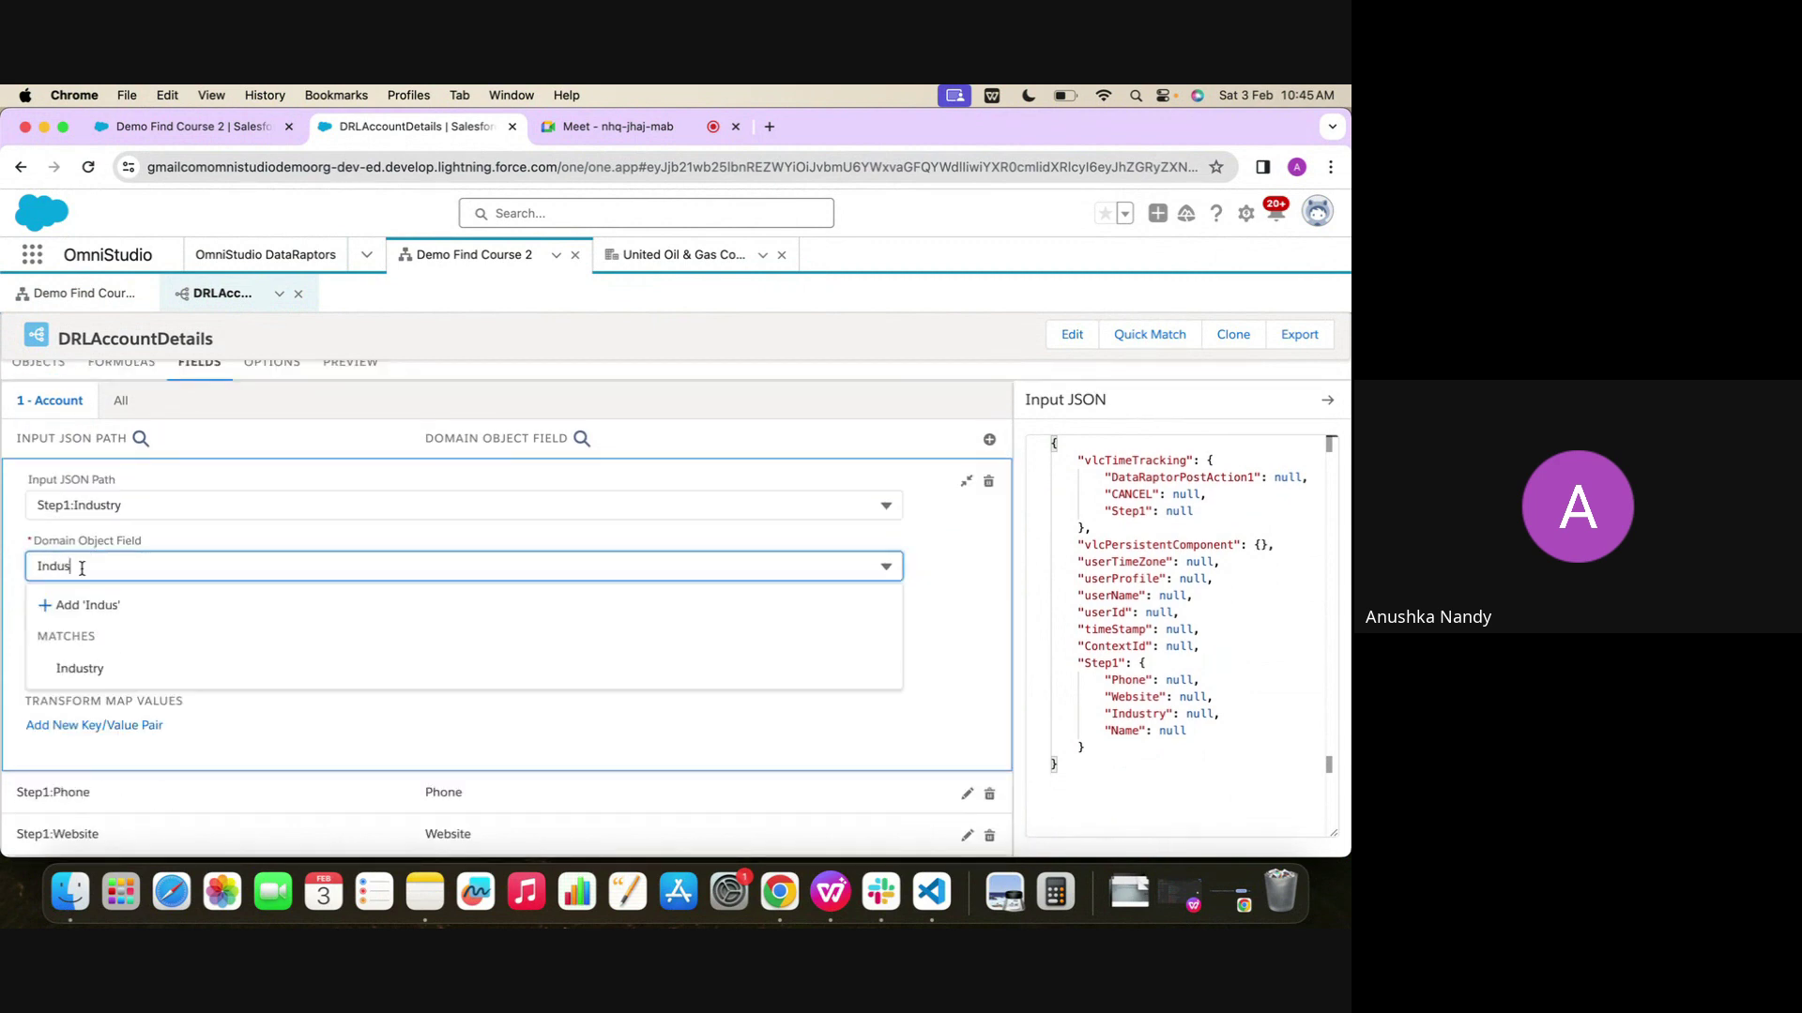
left_click(80, 669)
left_click(965, 486)
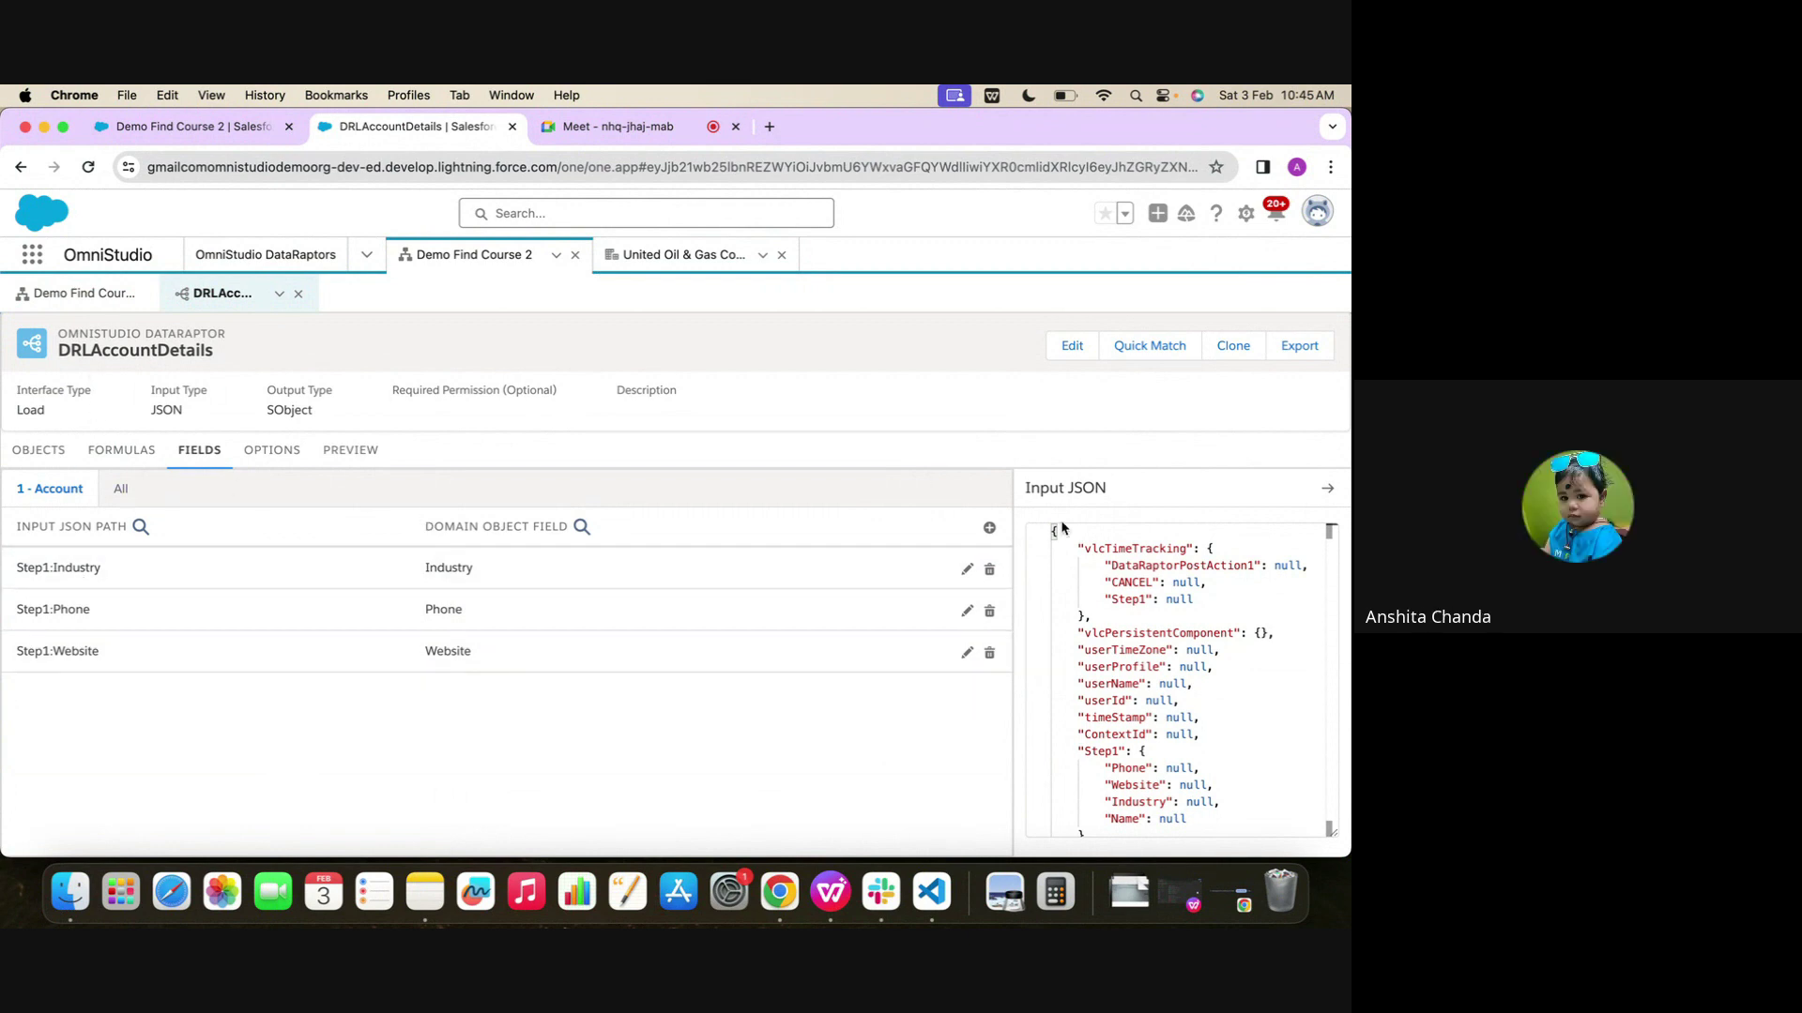
Add a field mapping from Step1:Name to the Account object's Name field
left_click(988, 528)
left_click(413, 643)
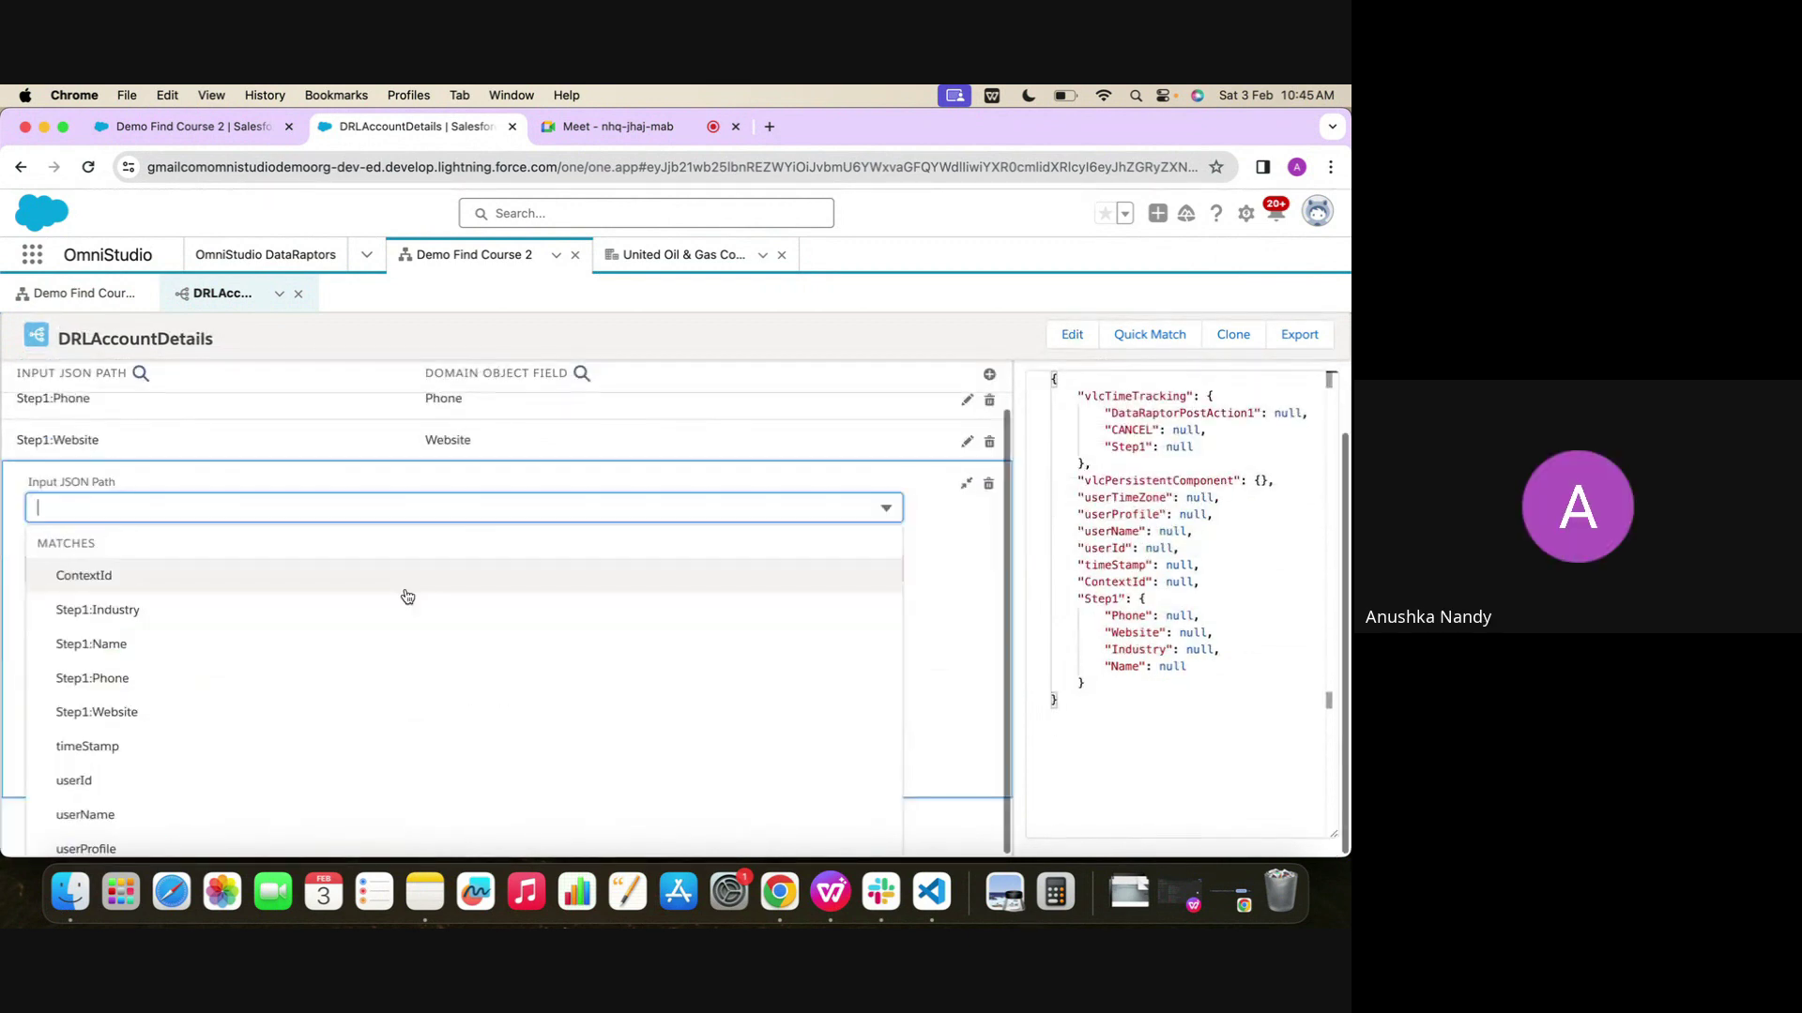
type("name")
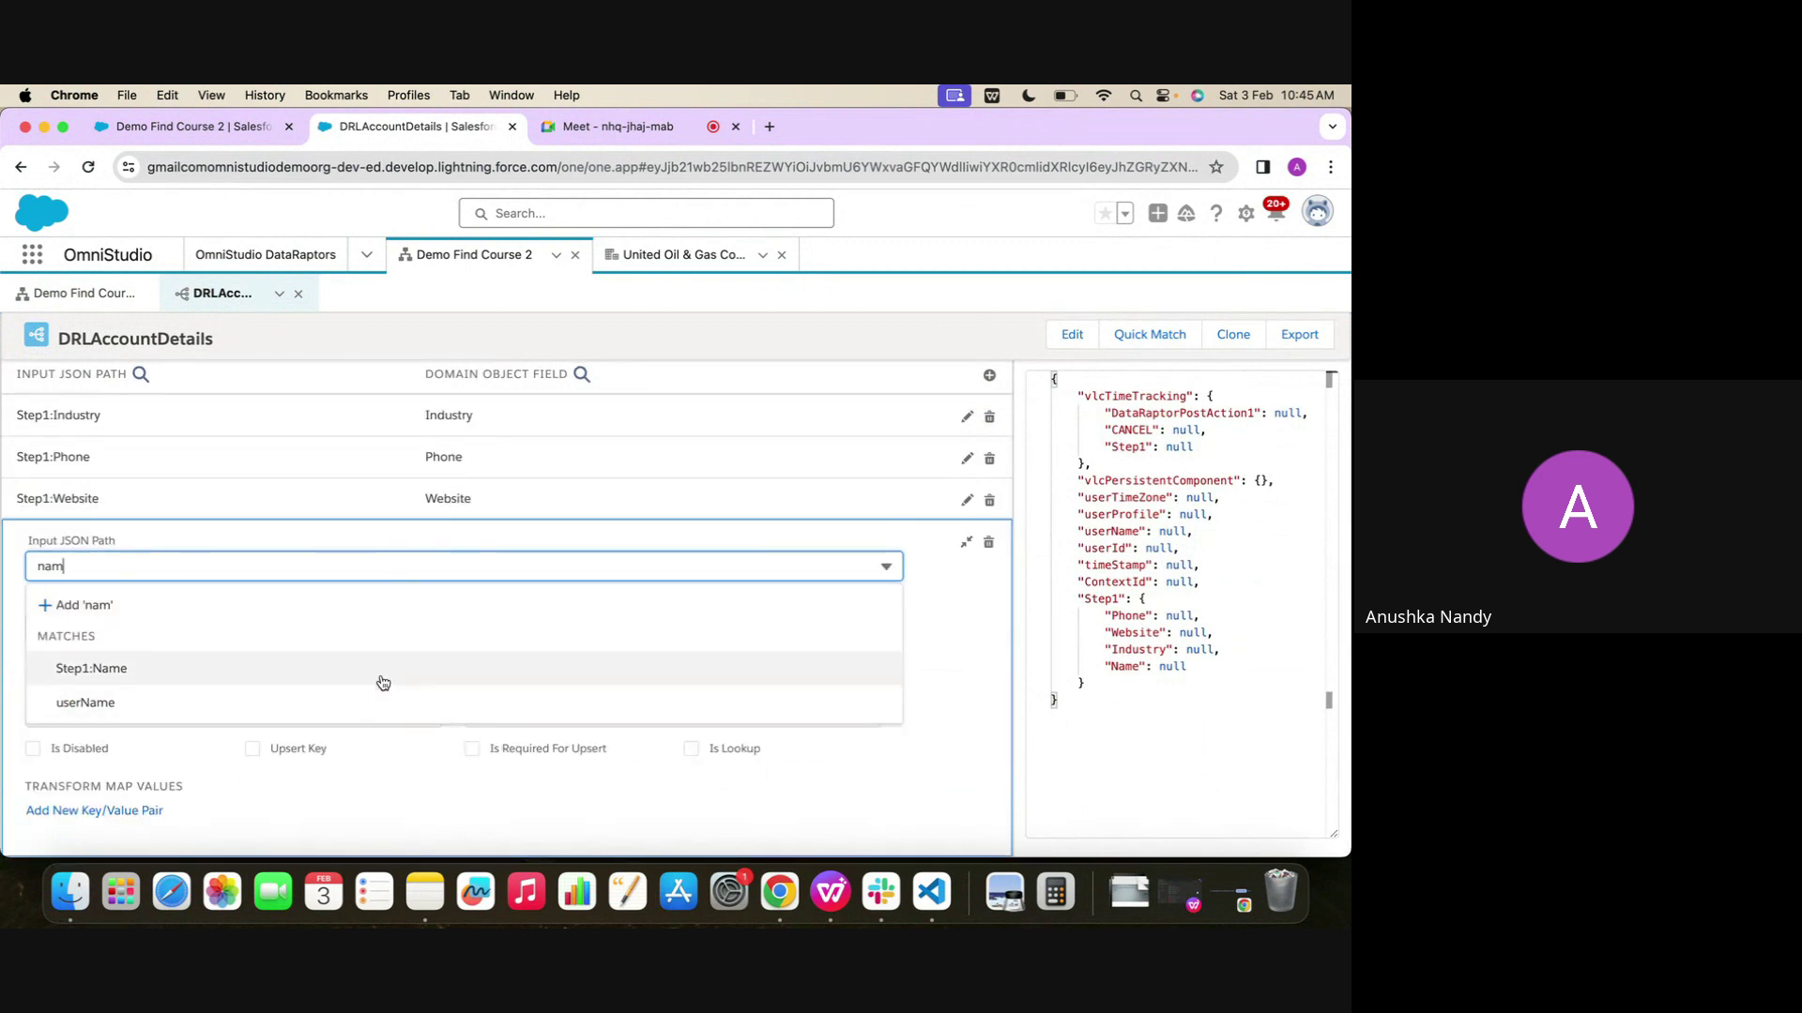
left_click(383, 681)
left_click(555, 551)
type("name")
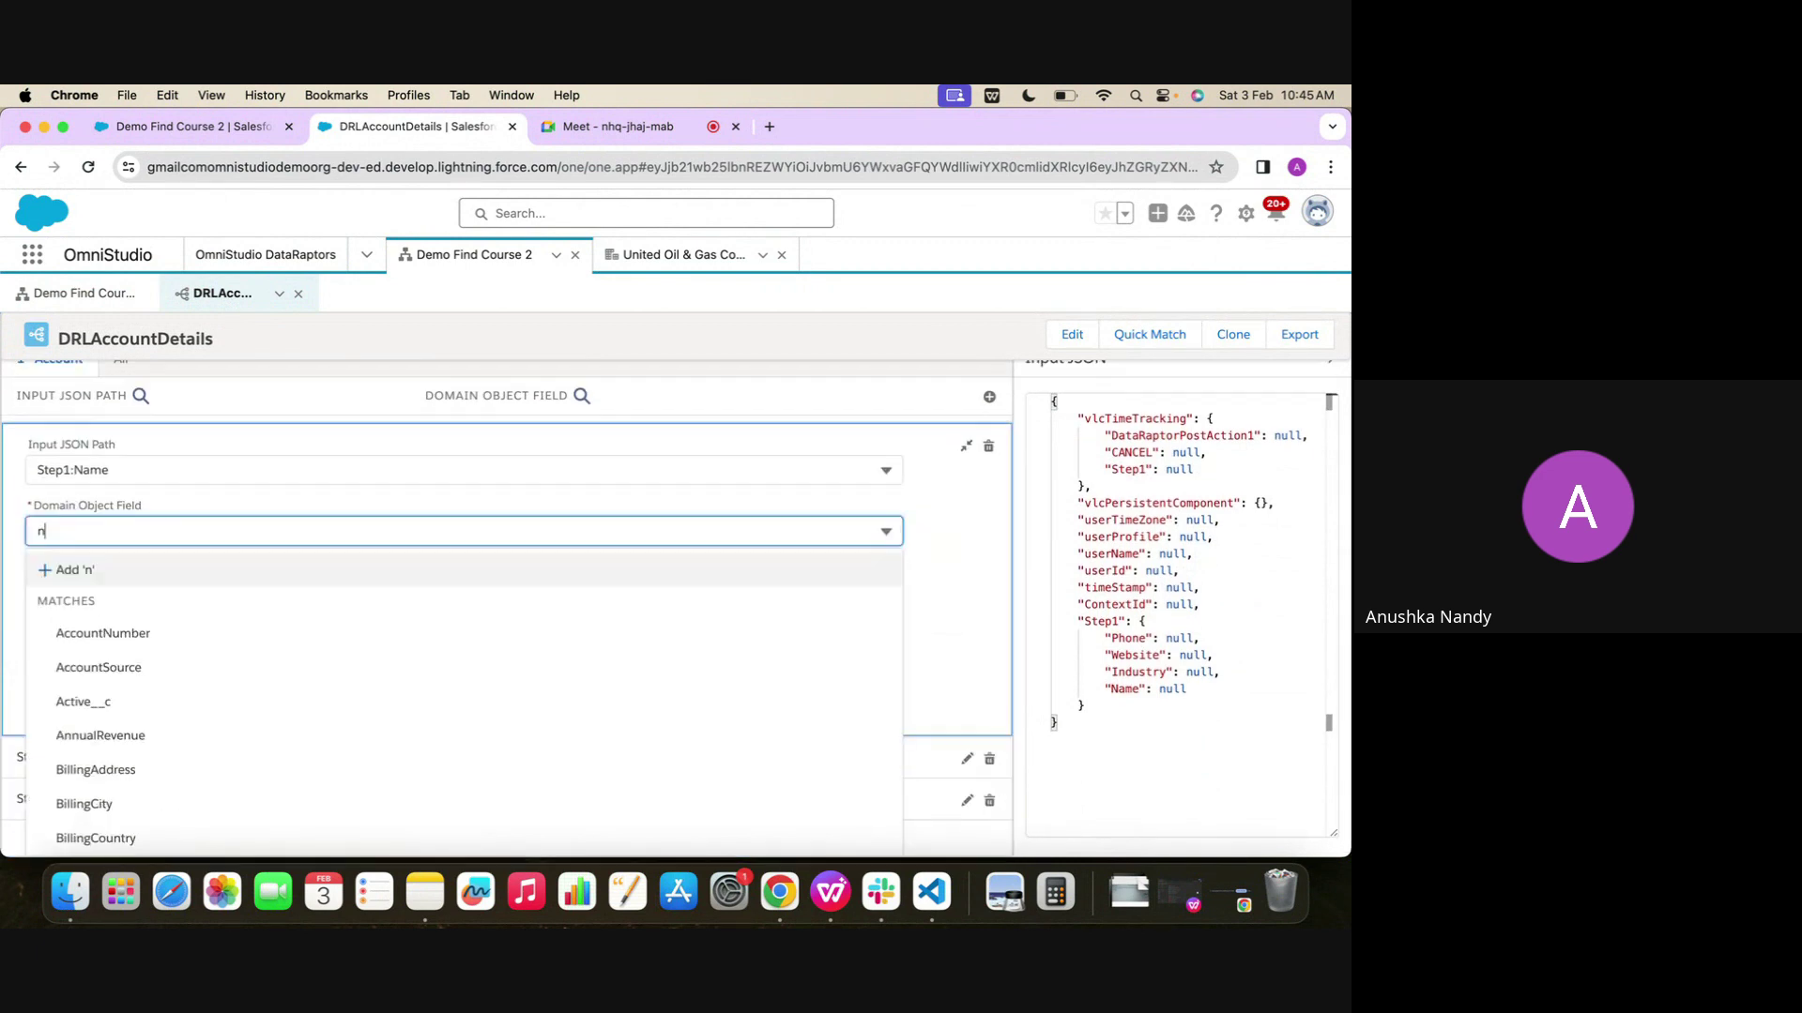
left_click(373, 679)
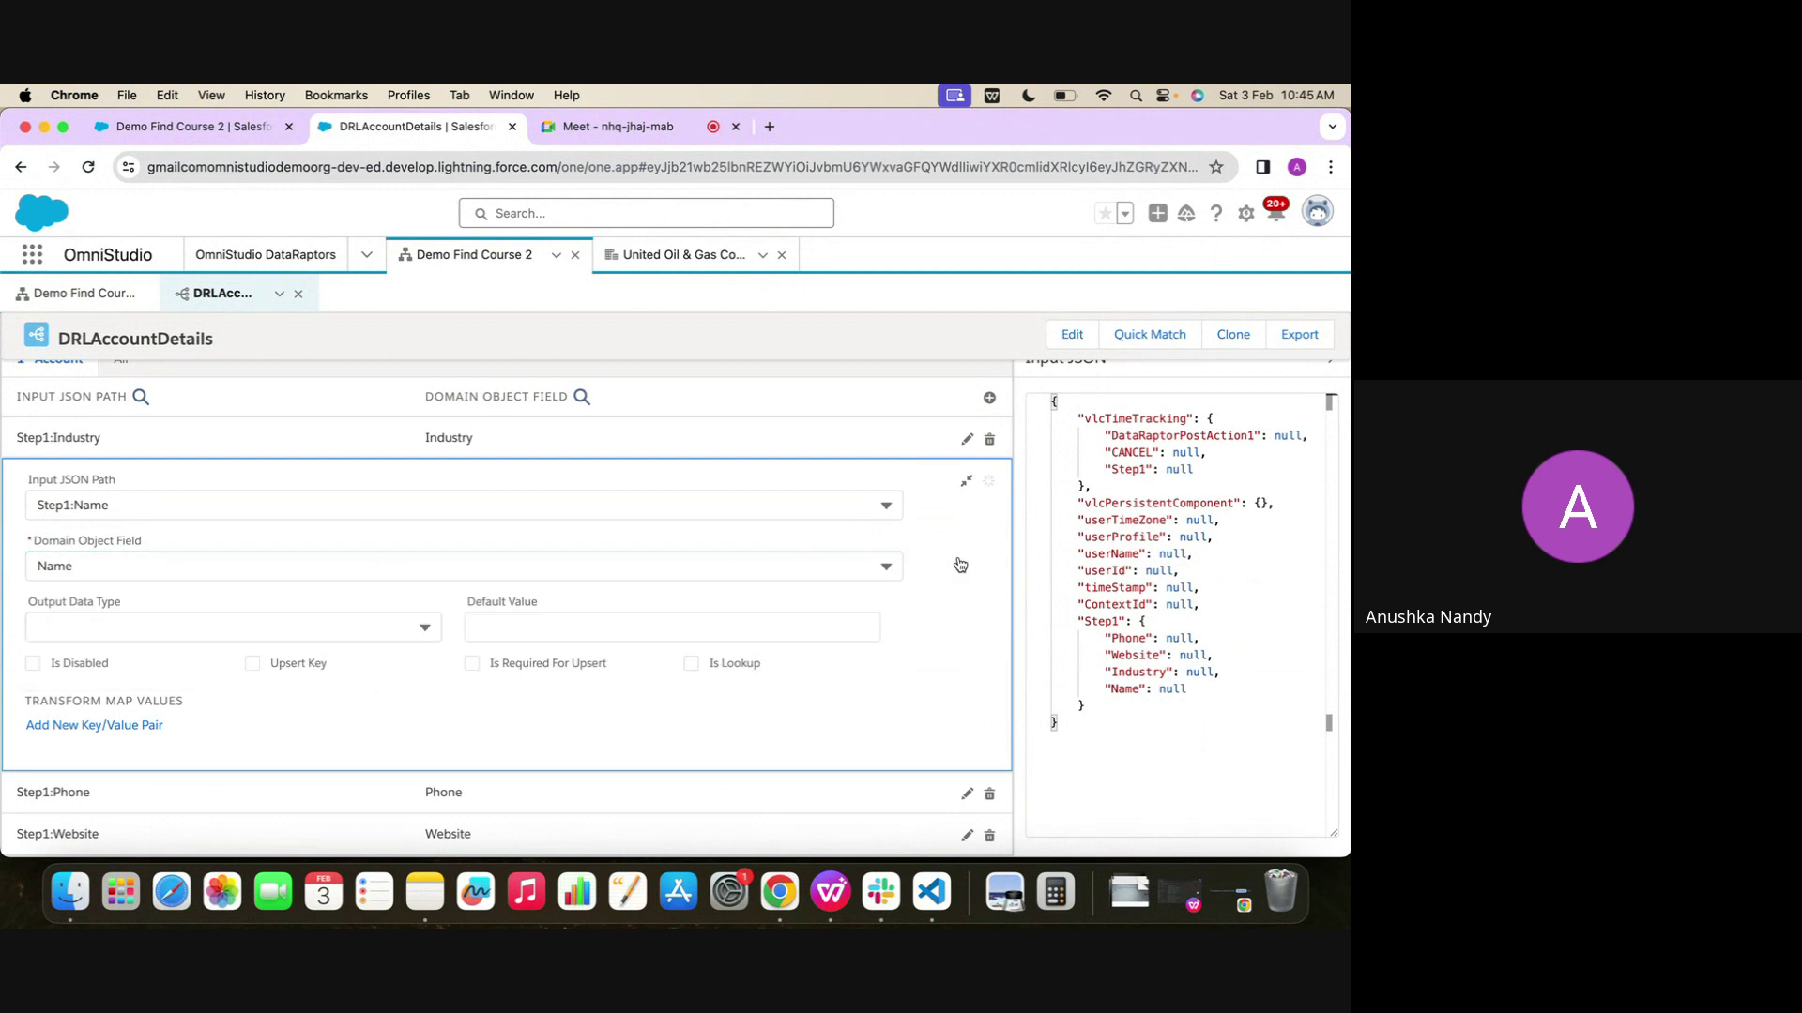
left_click(967, 483)
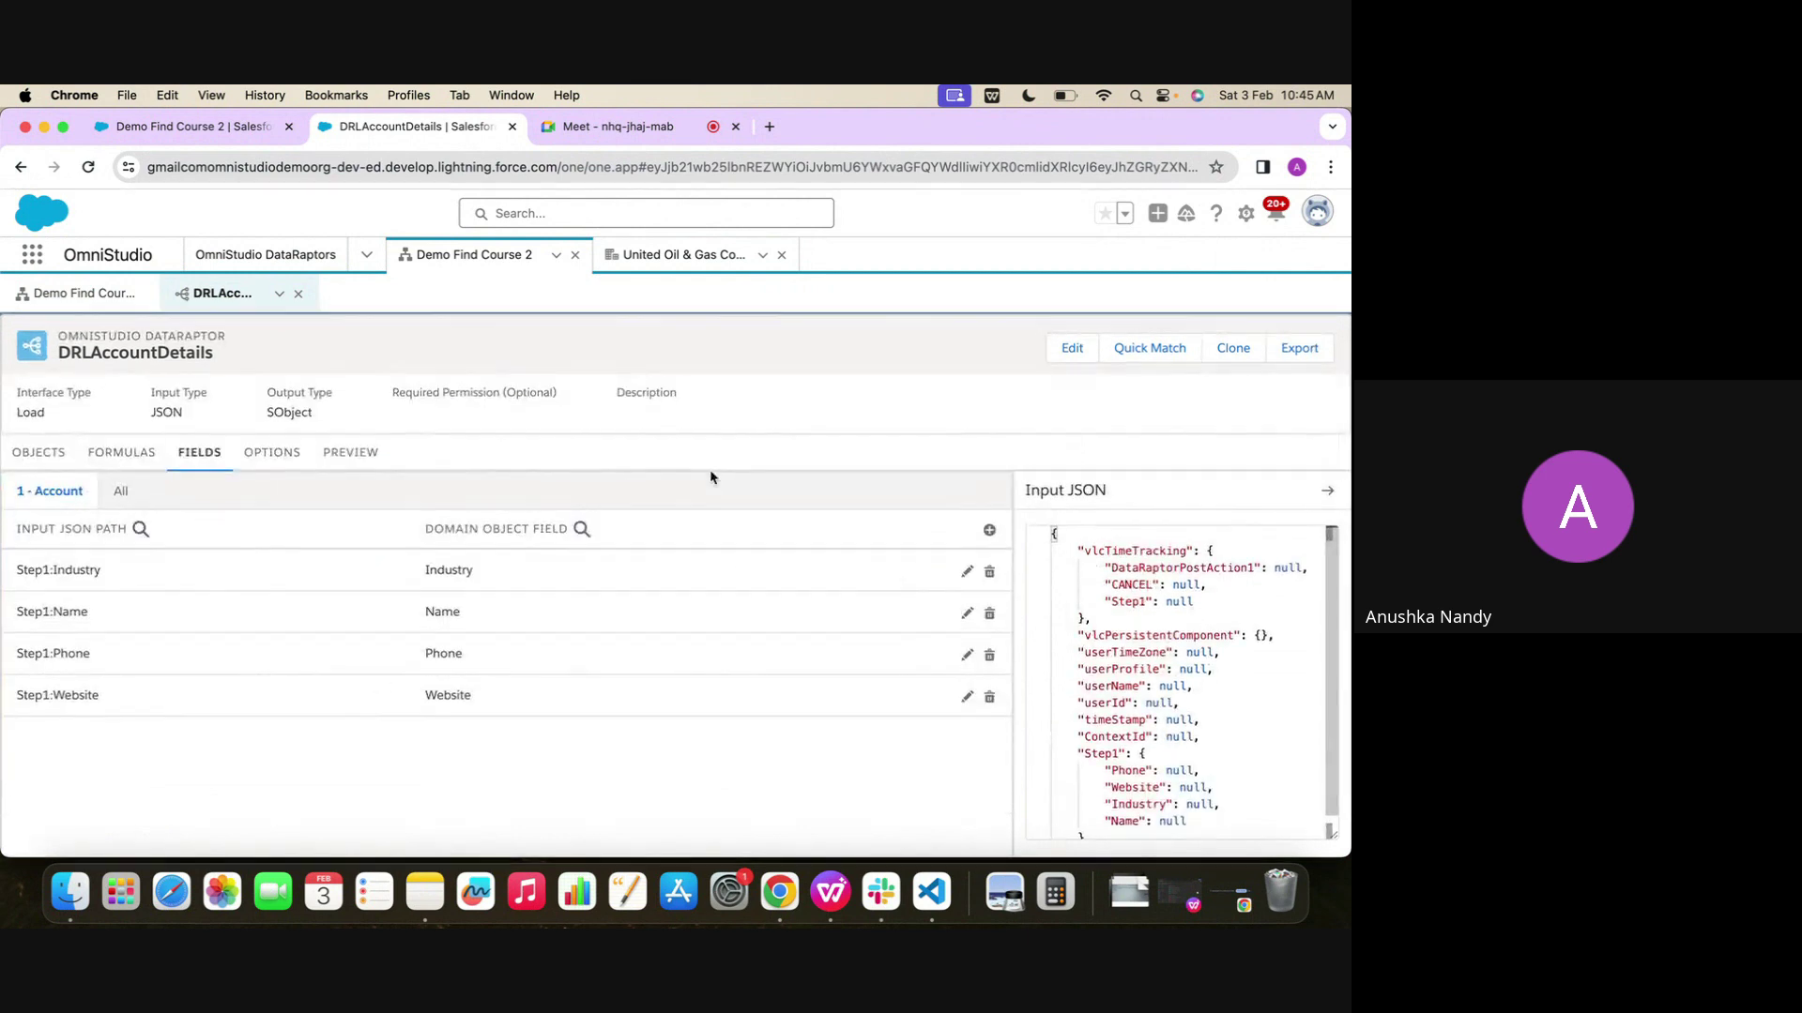
Compare the DRLAccountDetails field mappings with the input fields in the Demo Find Course 2 preview
left_click(77, 294)
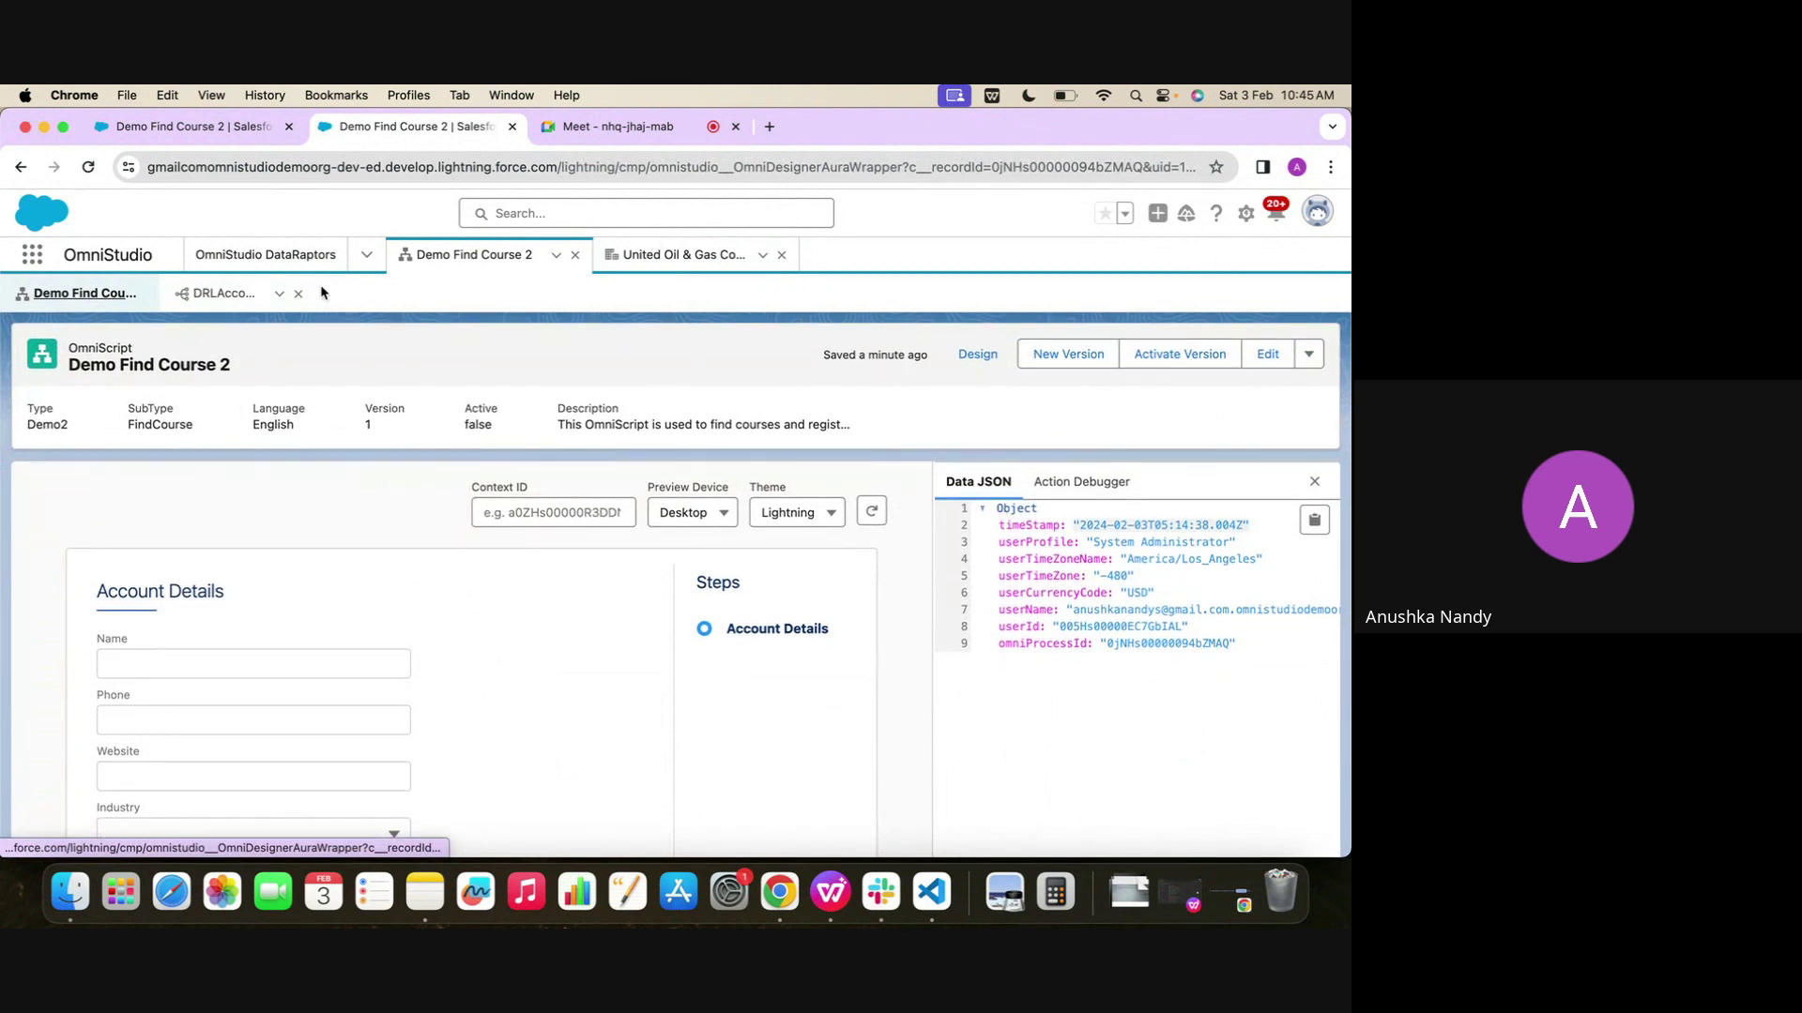
left_click(218, 294)
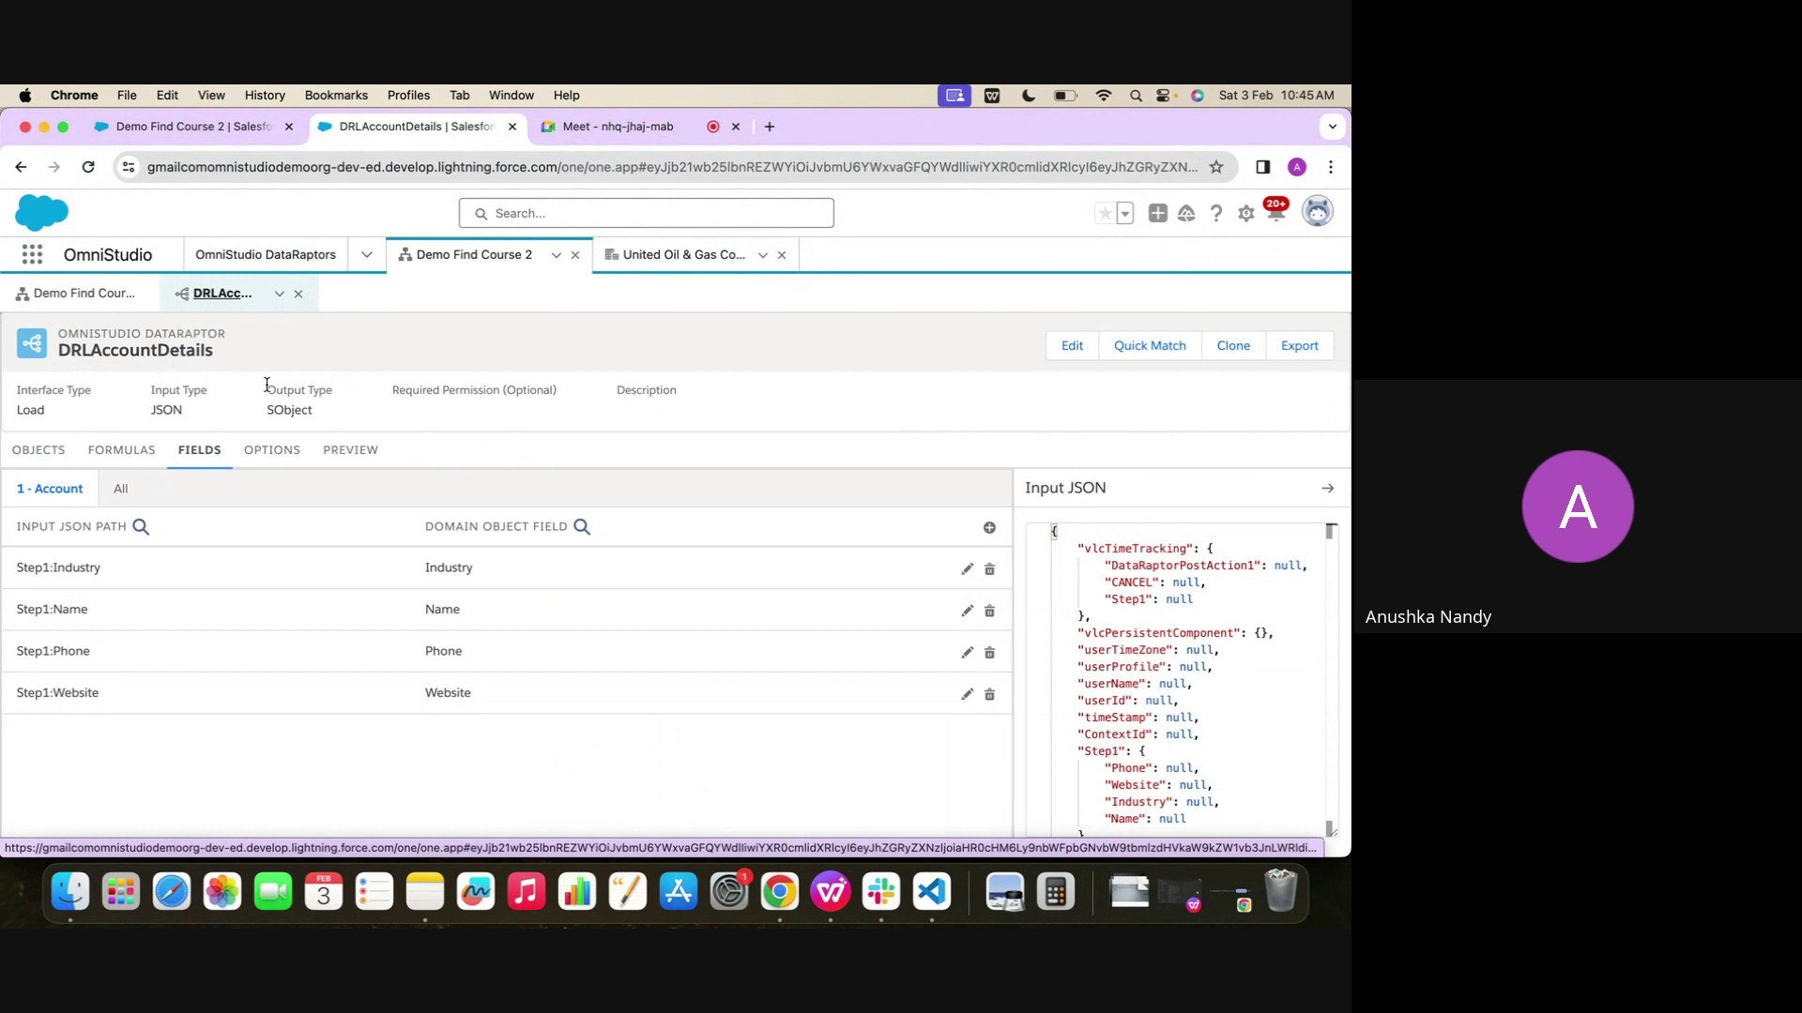
left_click(94, 298)
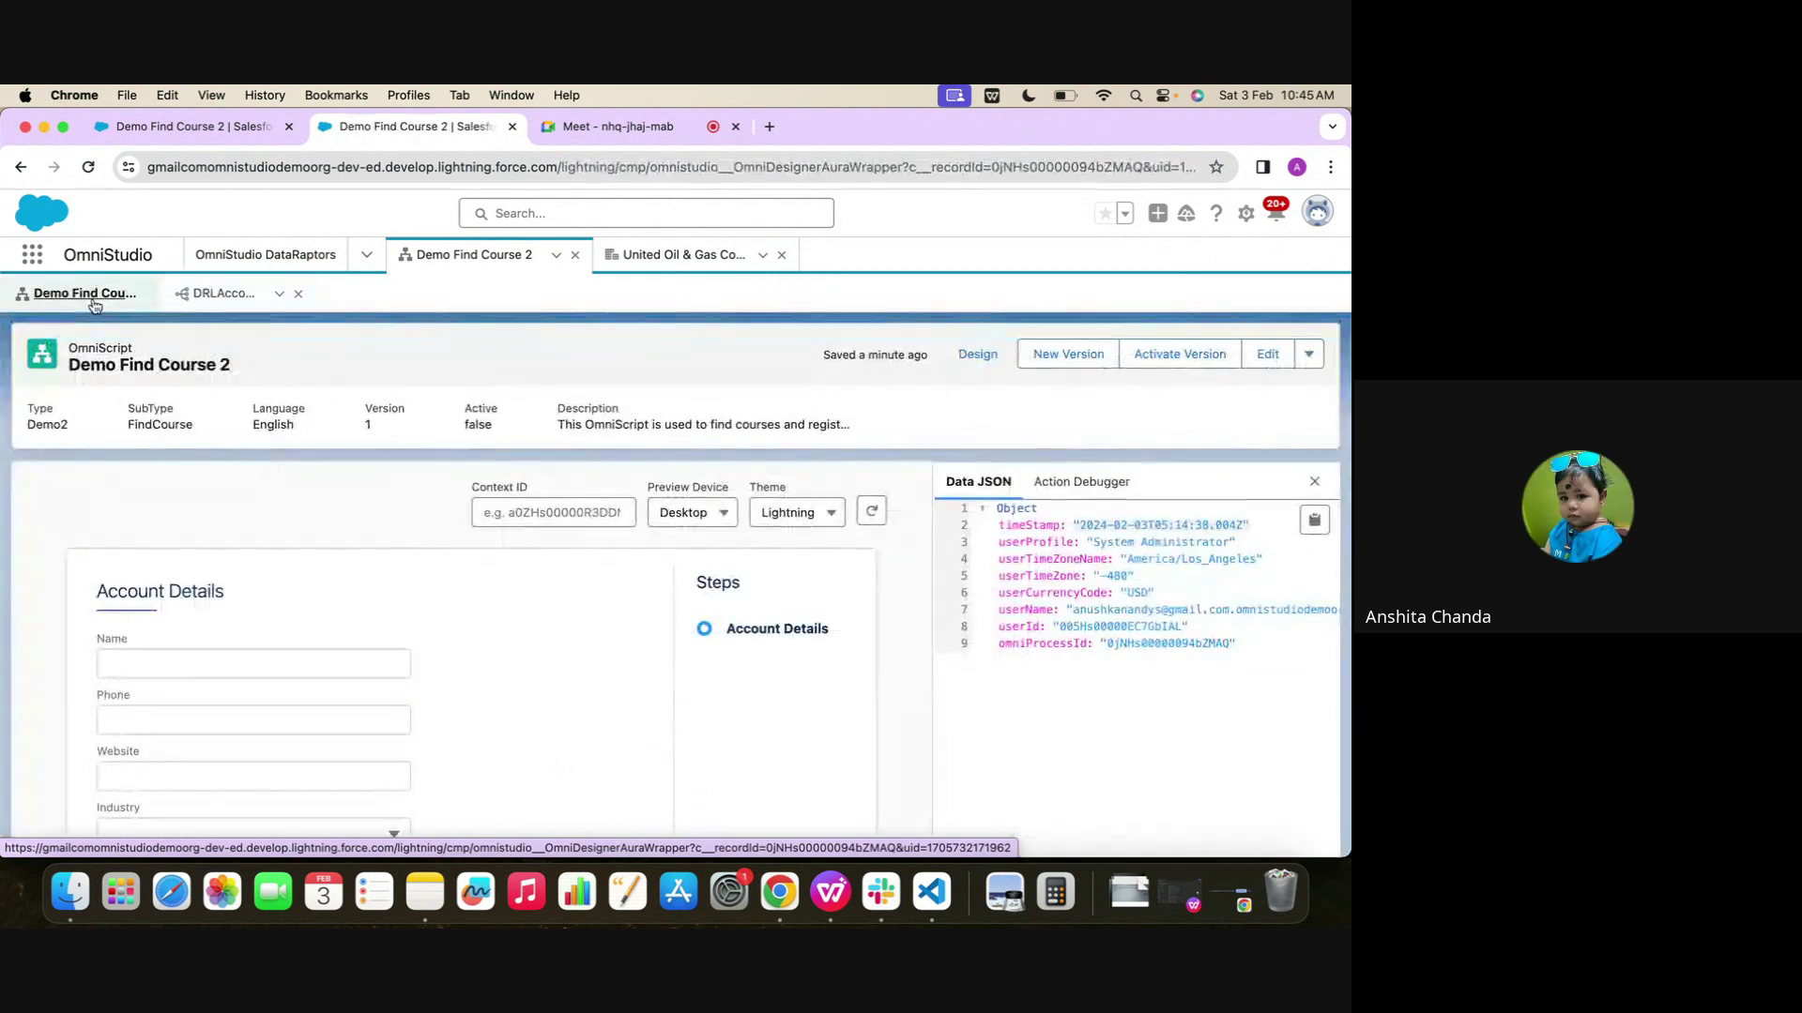
Examine the editable fields of the United Oil & Gas Corp. account, cancel editing, and return to the Demo Find Course 2 preview
left_click(632, 256)
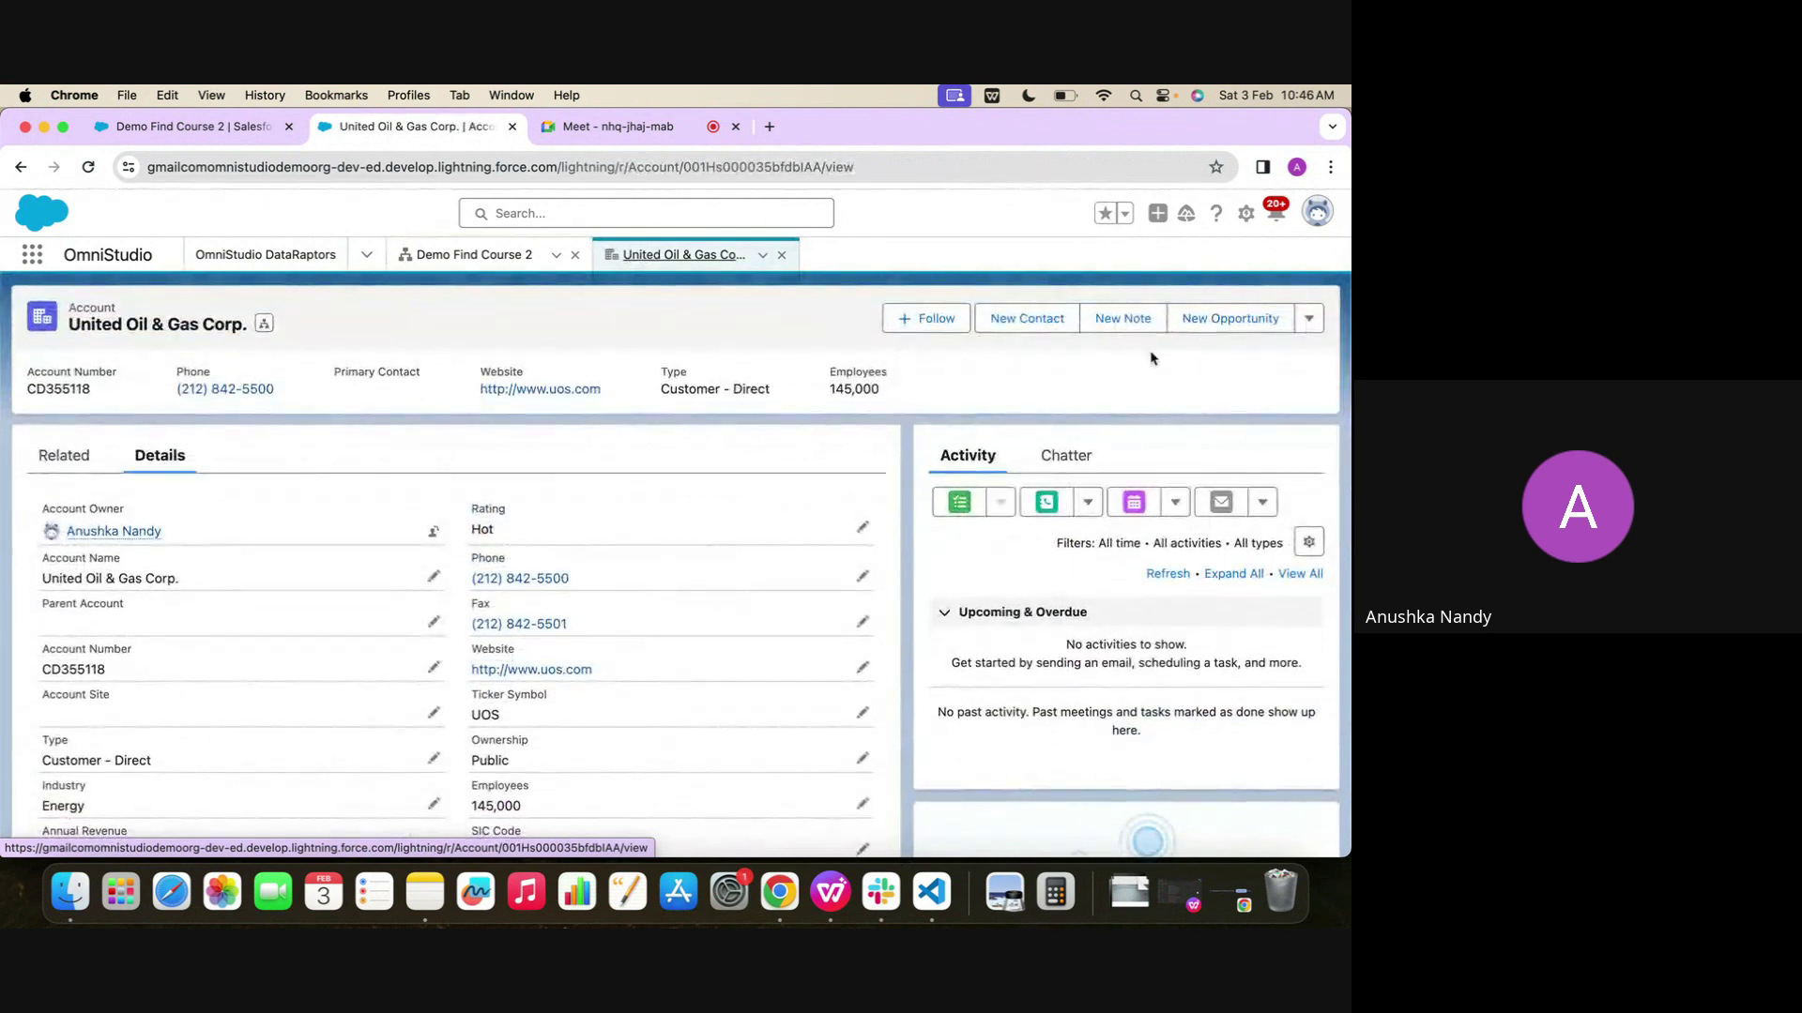
left_click(861, 527)
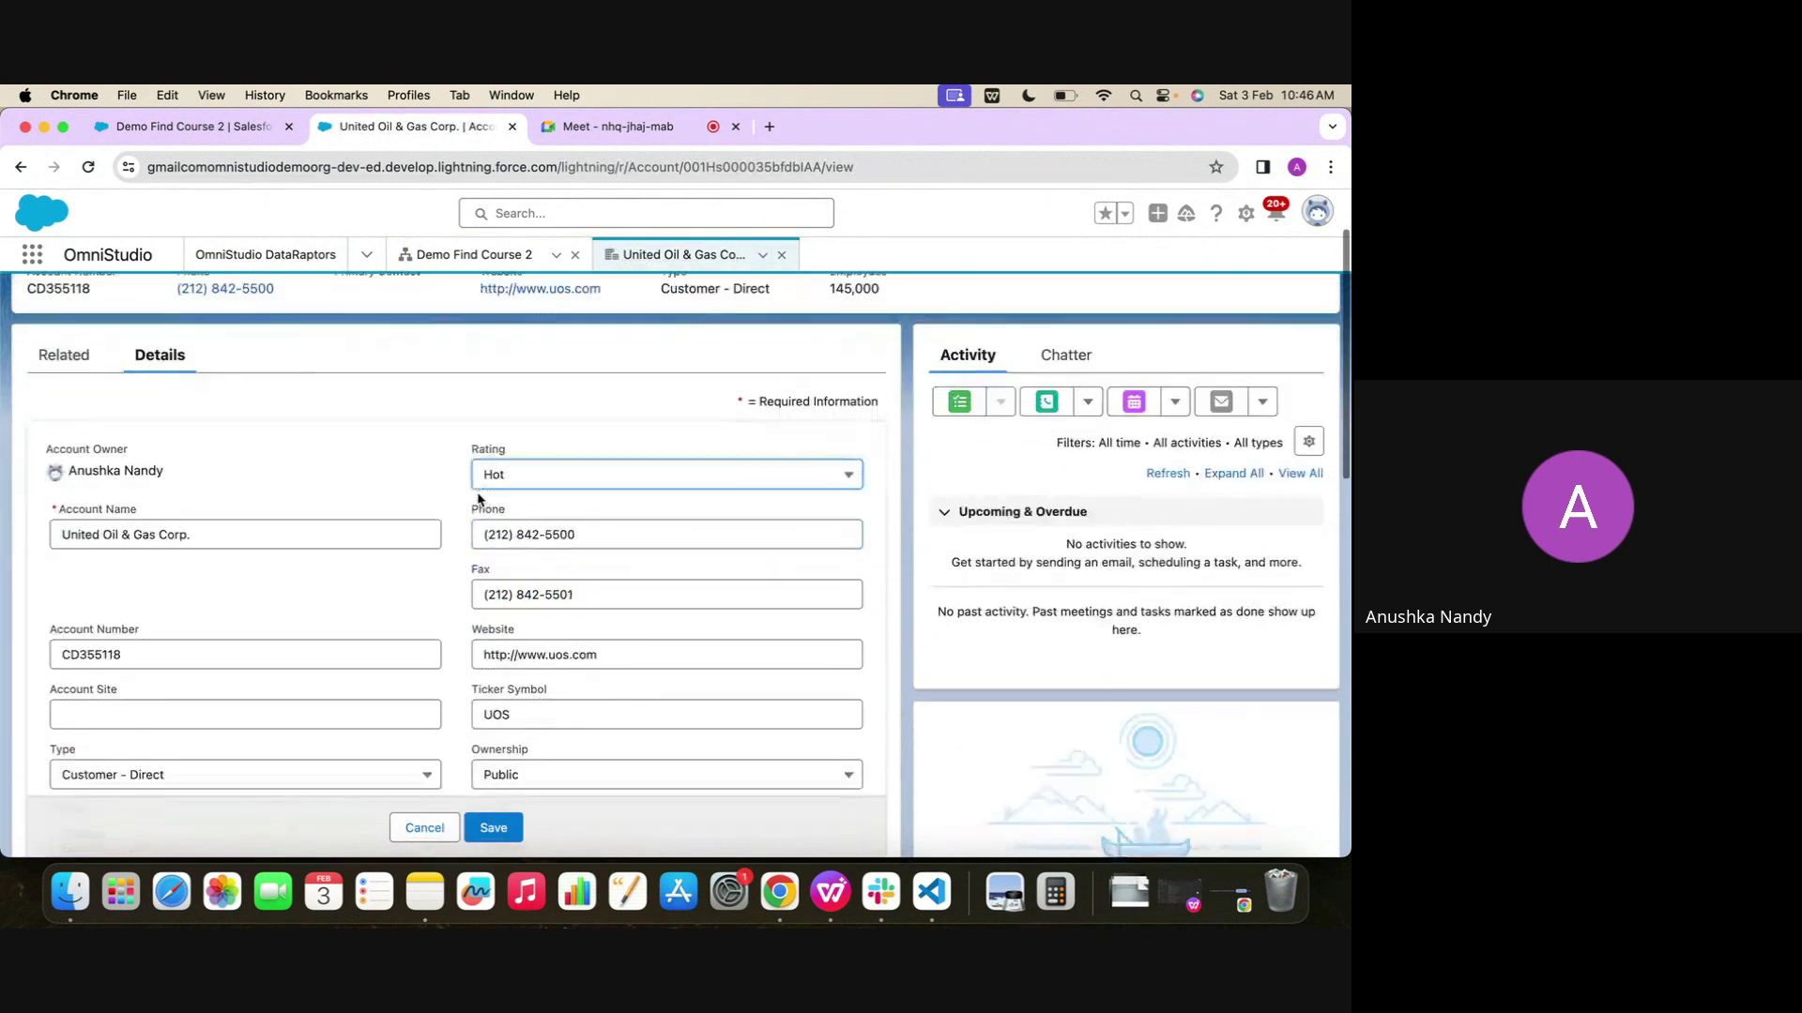
scroll(158, 640, "down", 15)
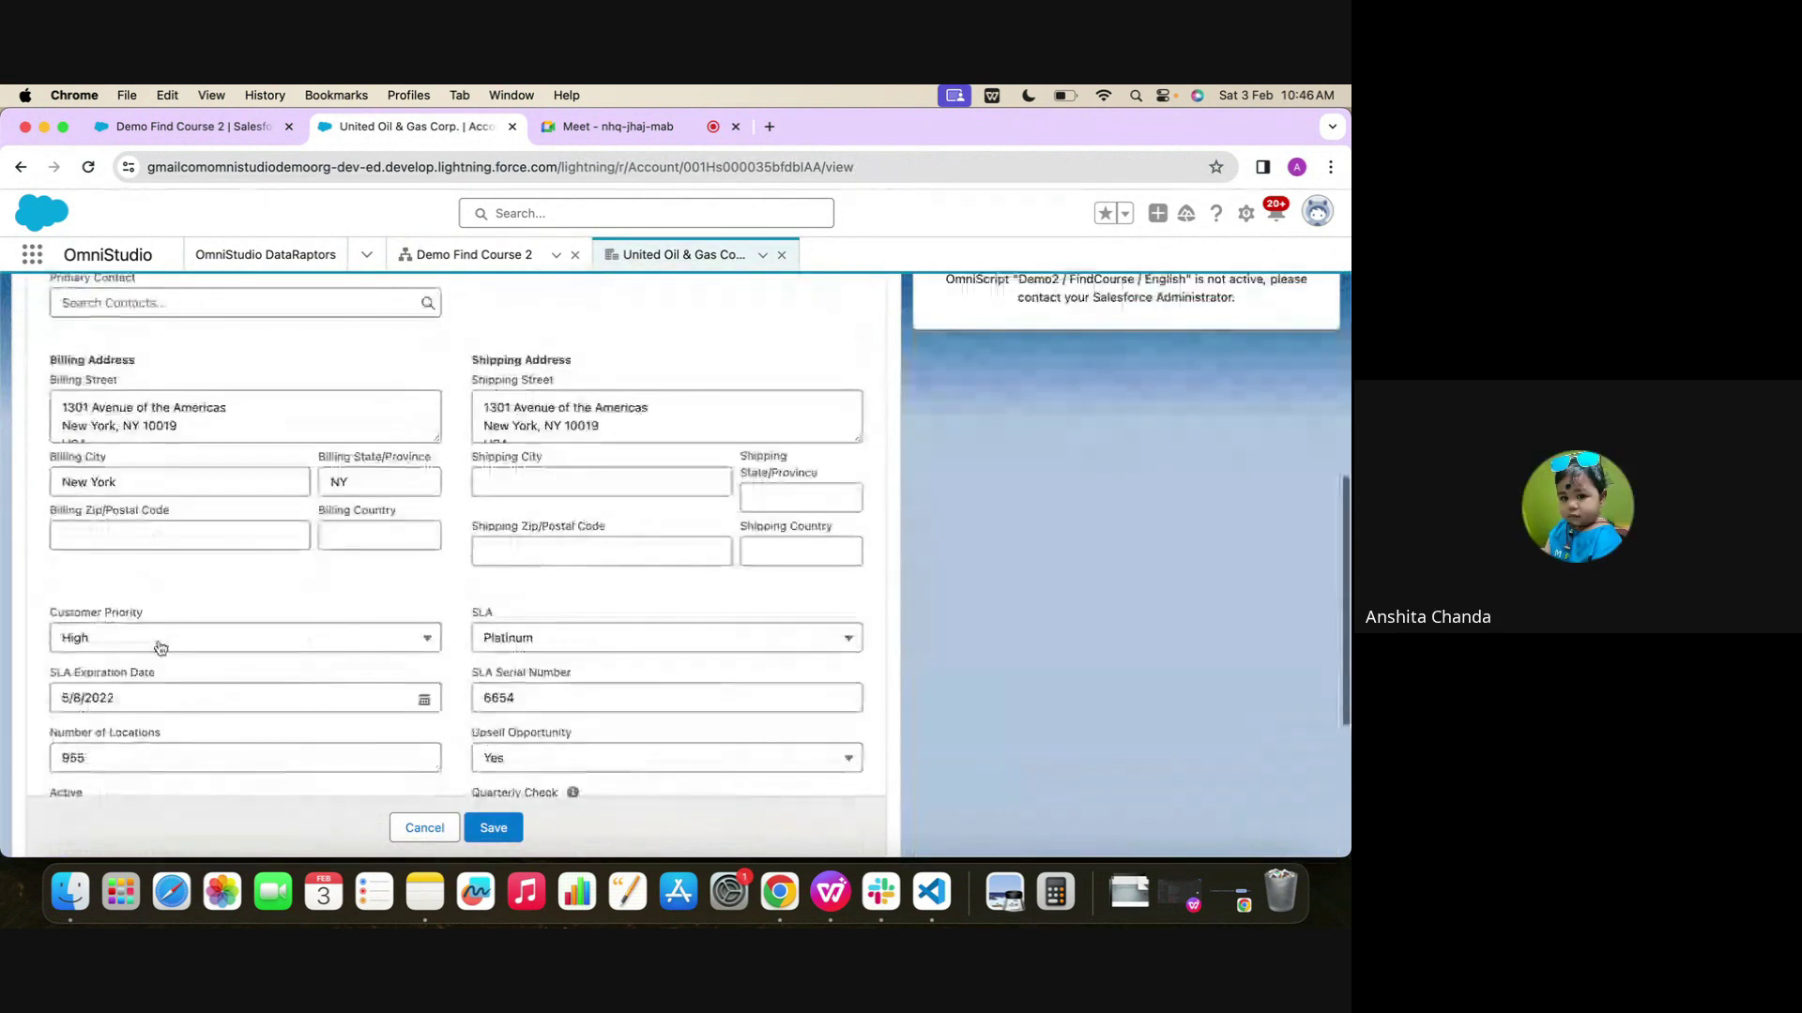
left_click(422, 809)
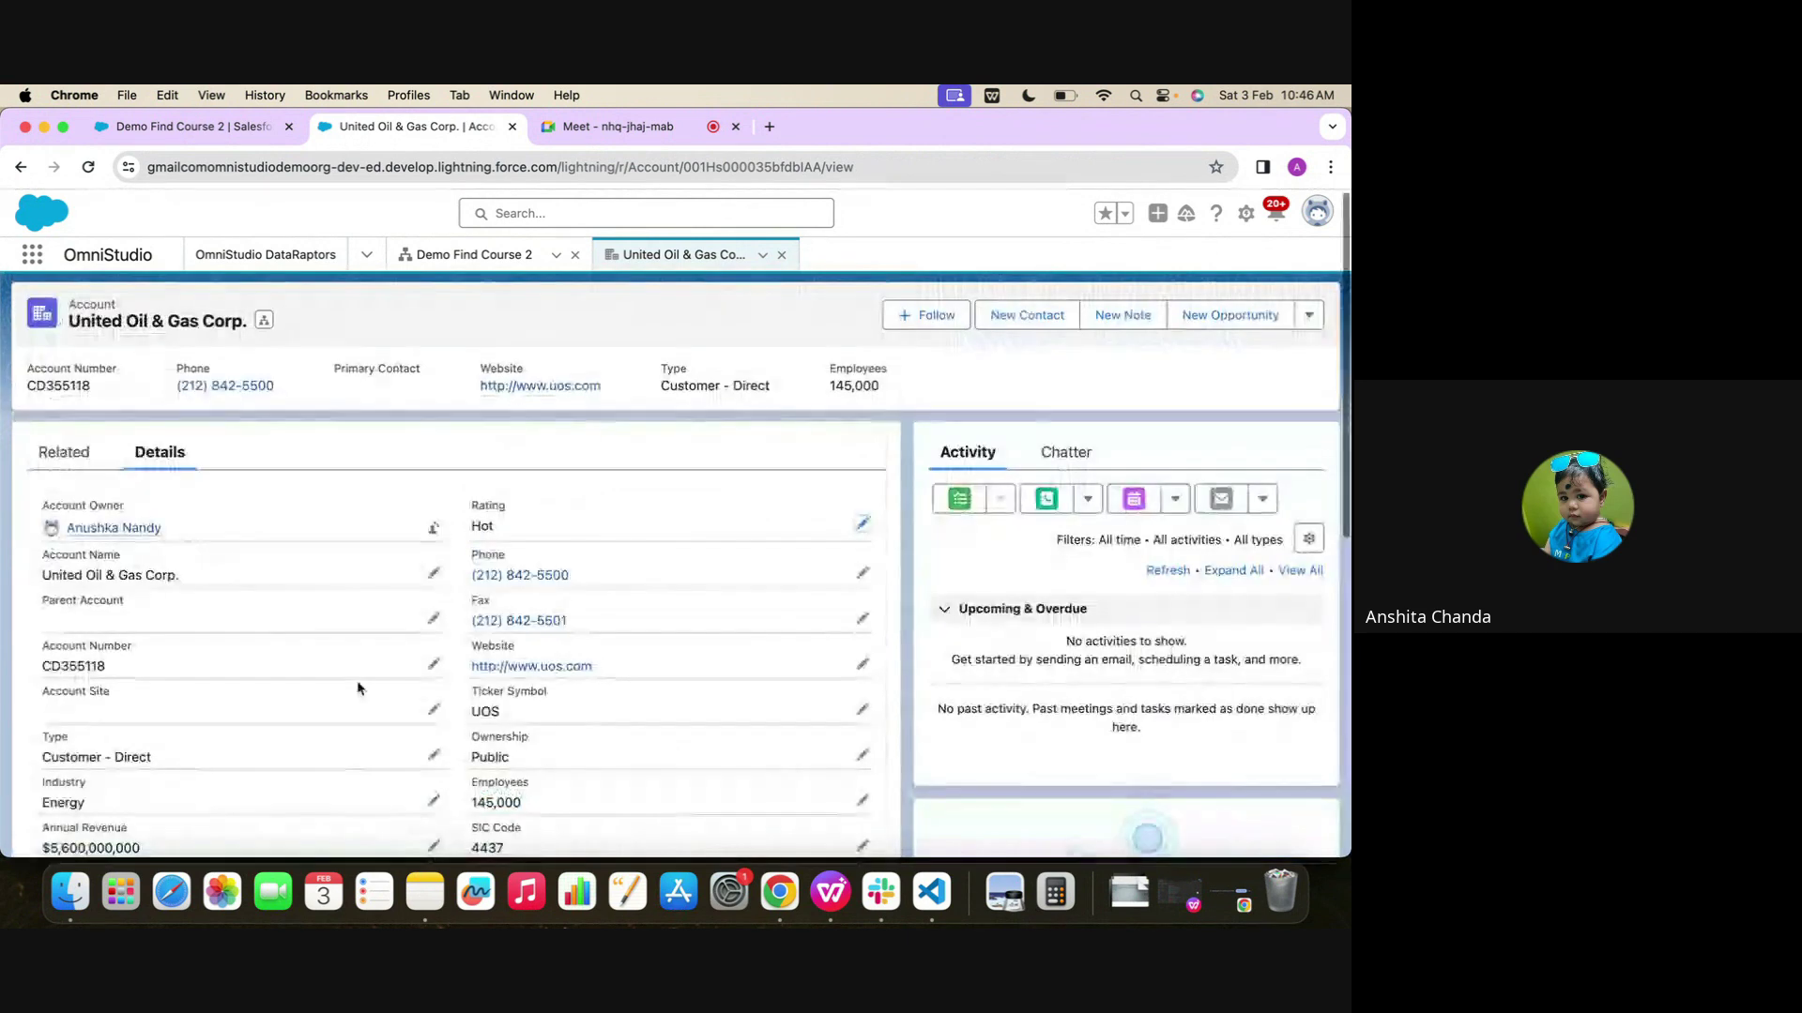
left_click(469, 256)
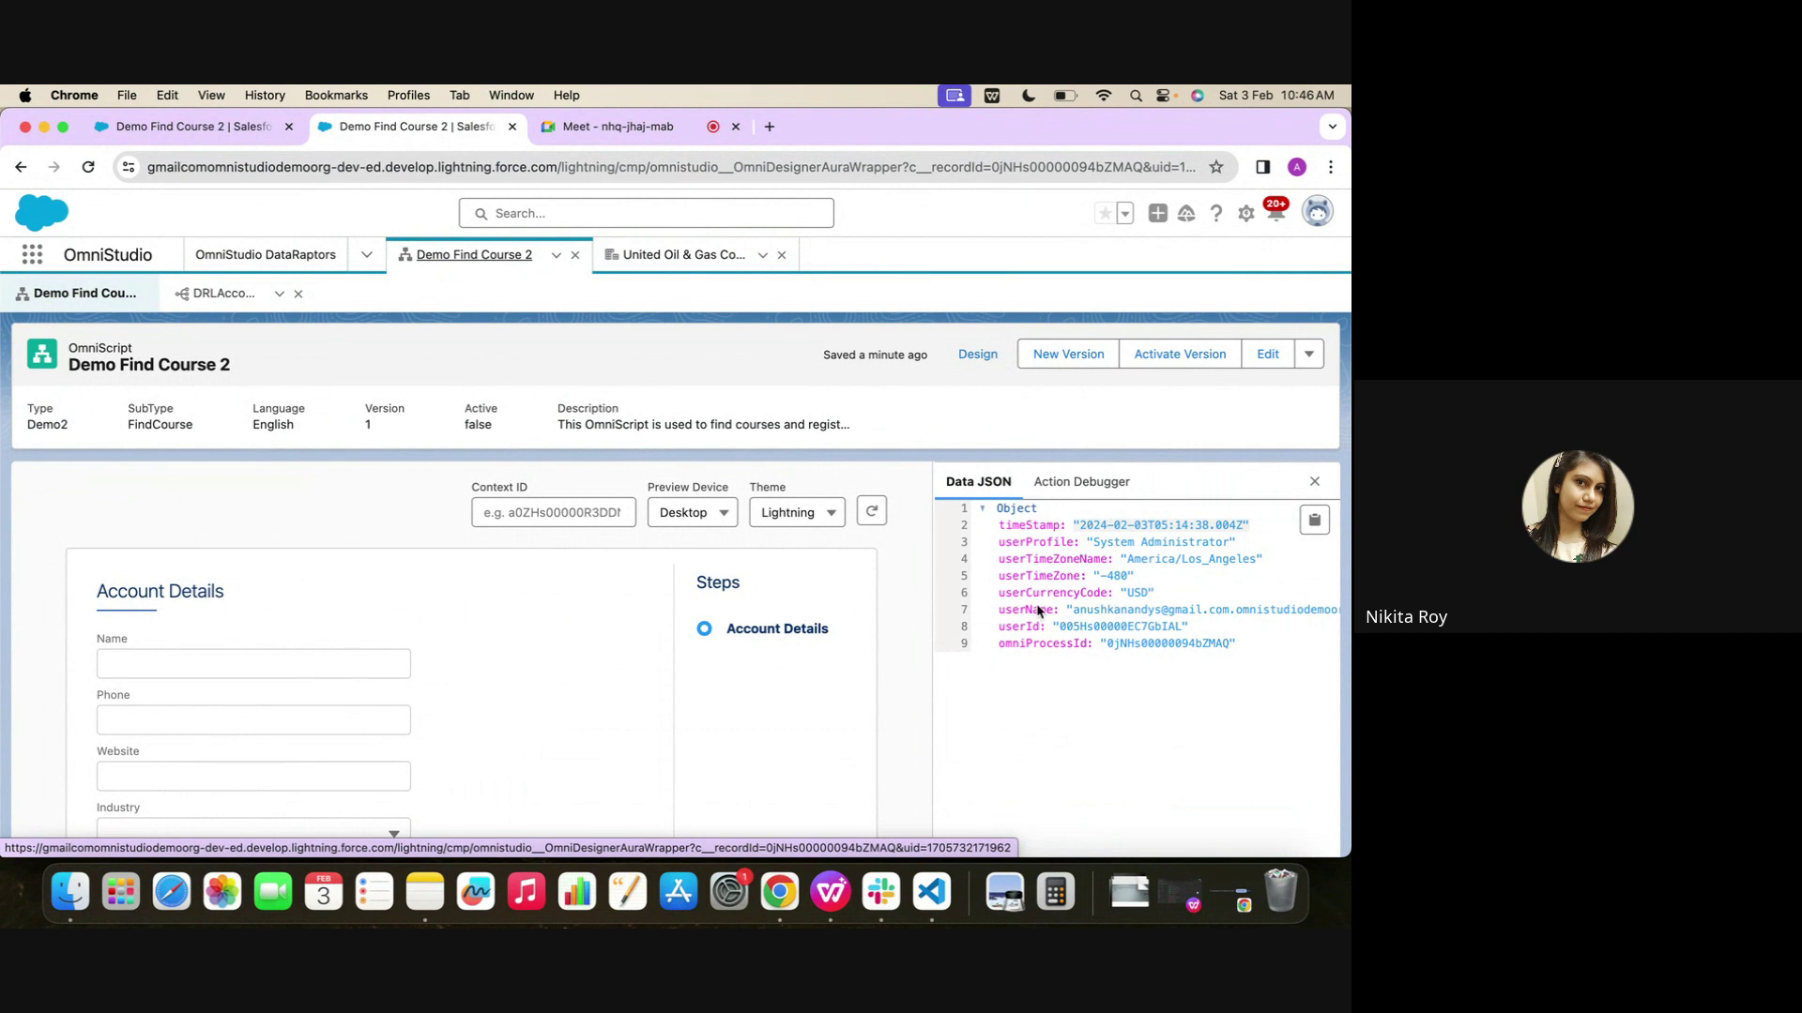
scroll(1039, 610, "down", 3)
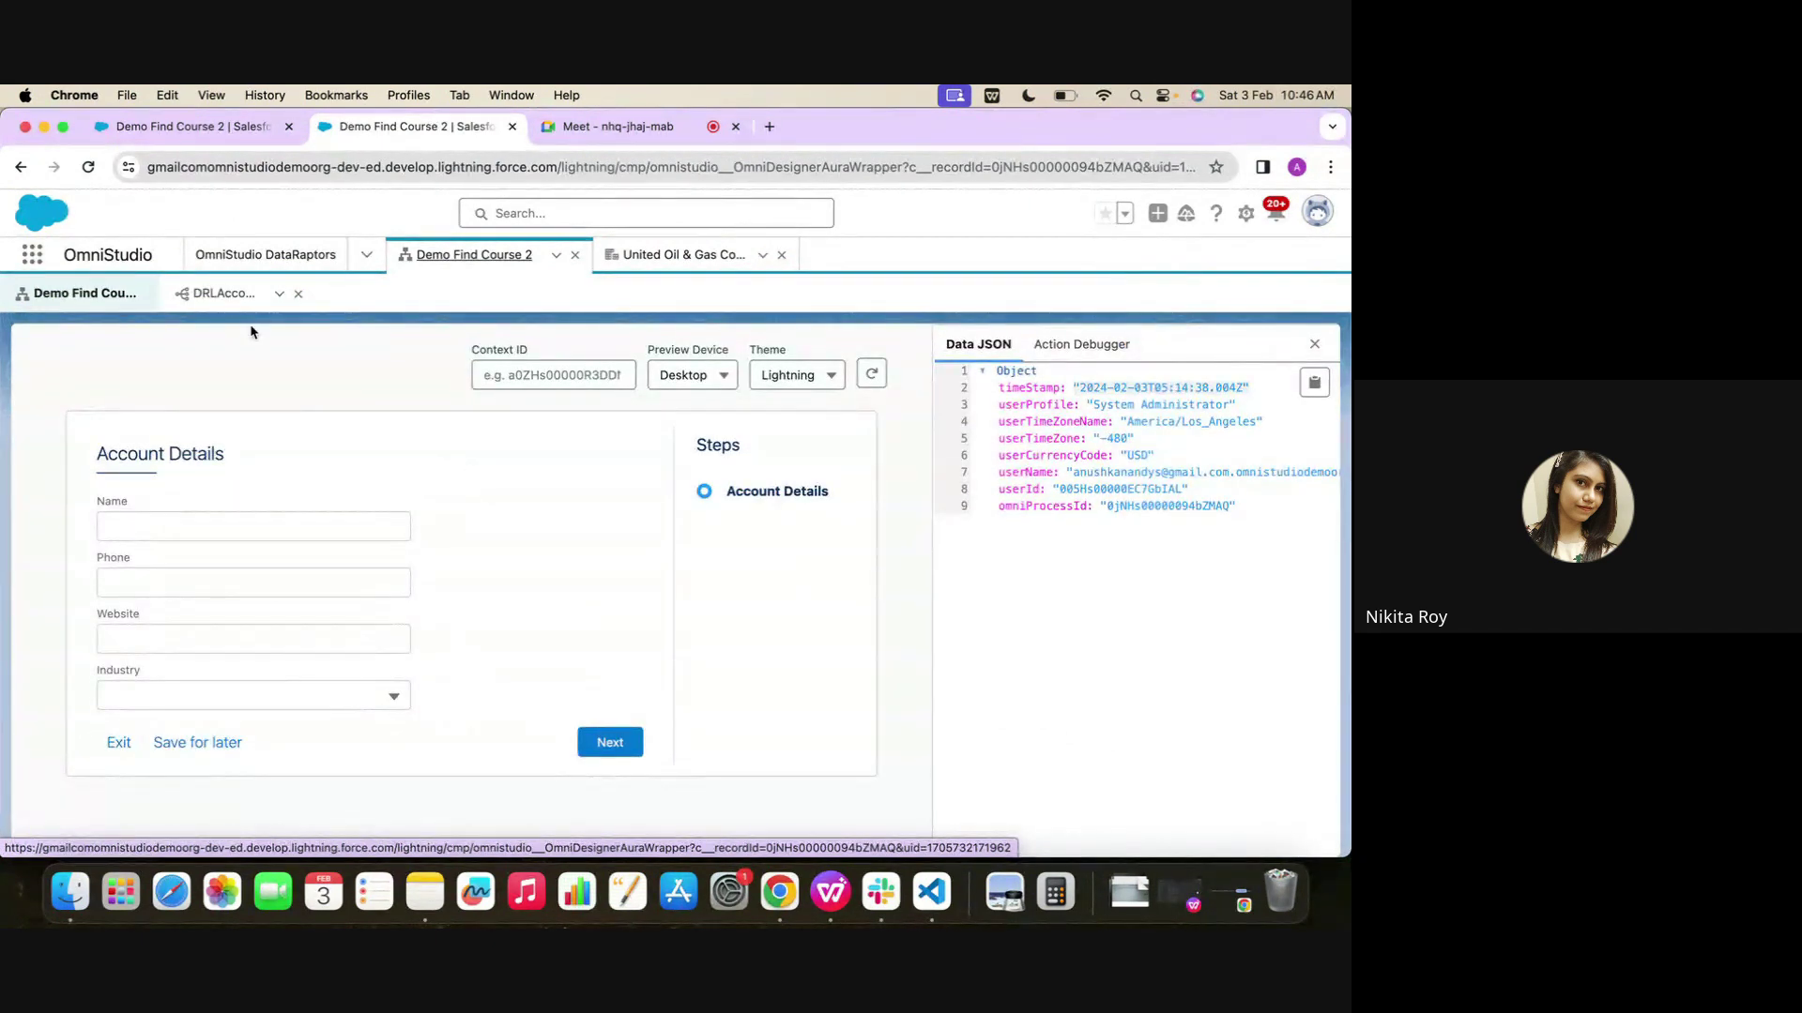
Add a blank field mapping to DRLAccountDetails and review the choices offered for its Input JSON Path
left_click(229, 293)
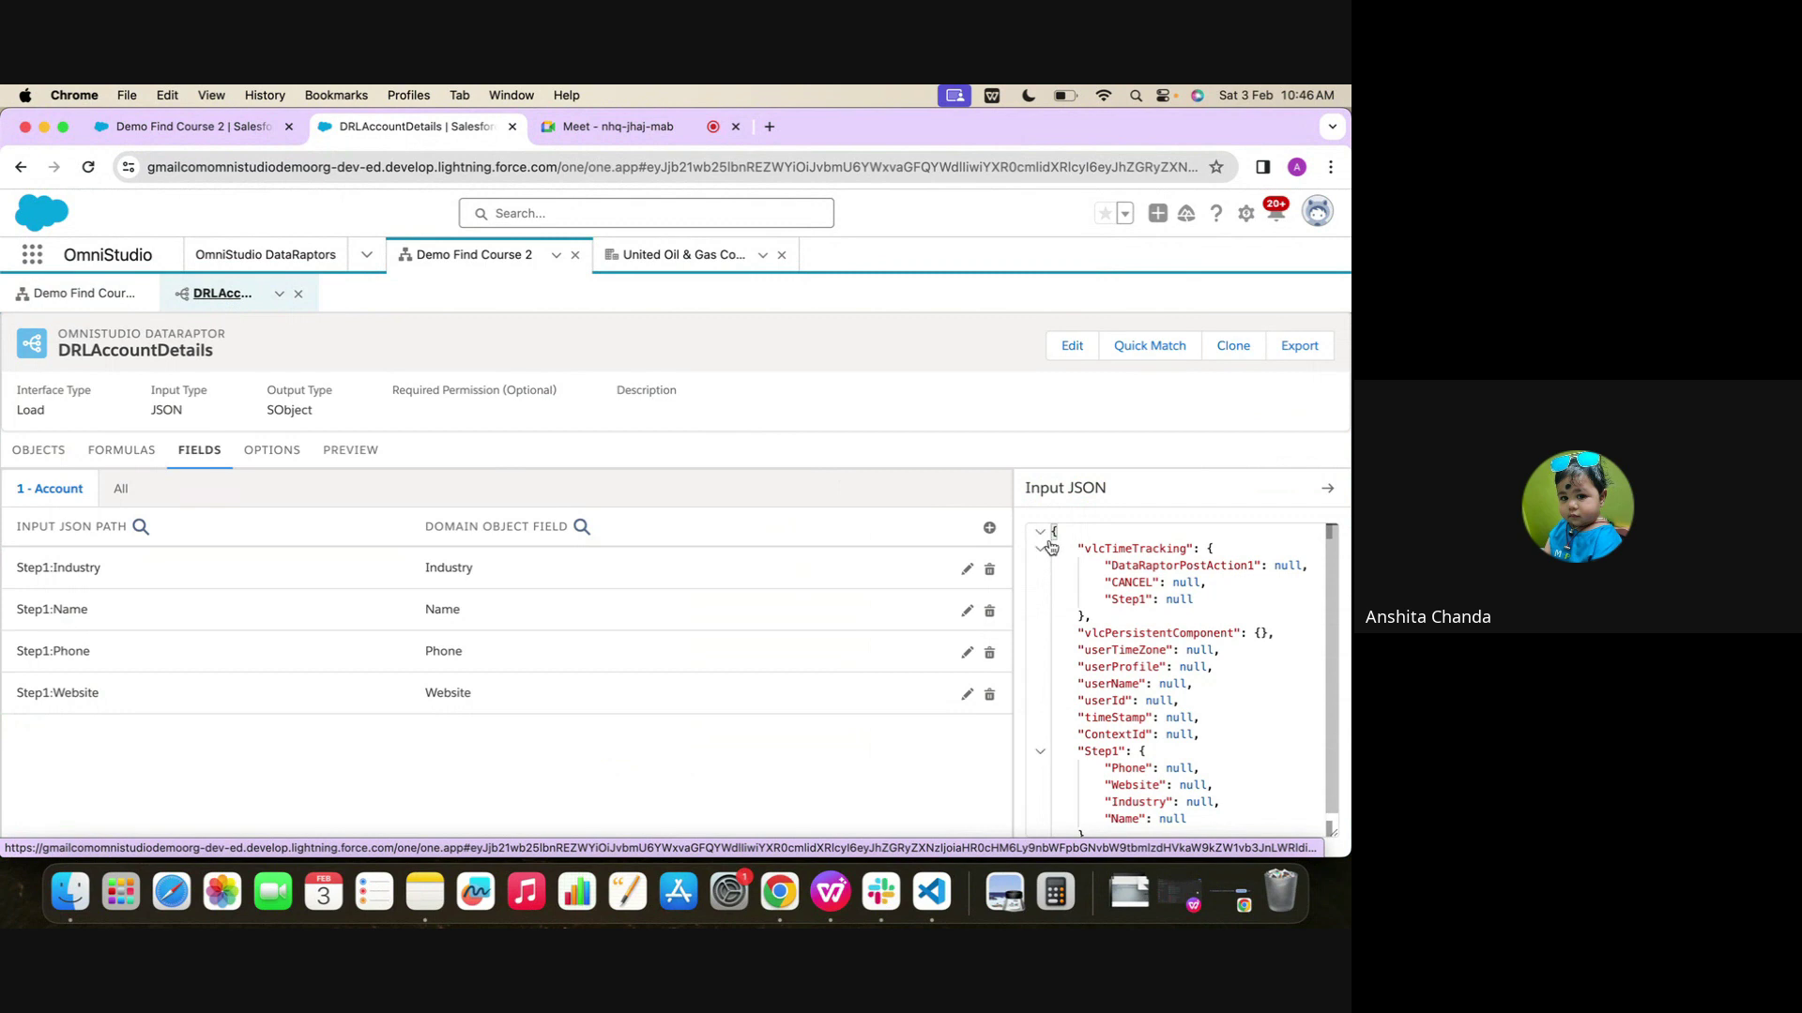
left_click(991, 530)
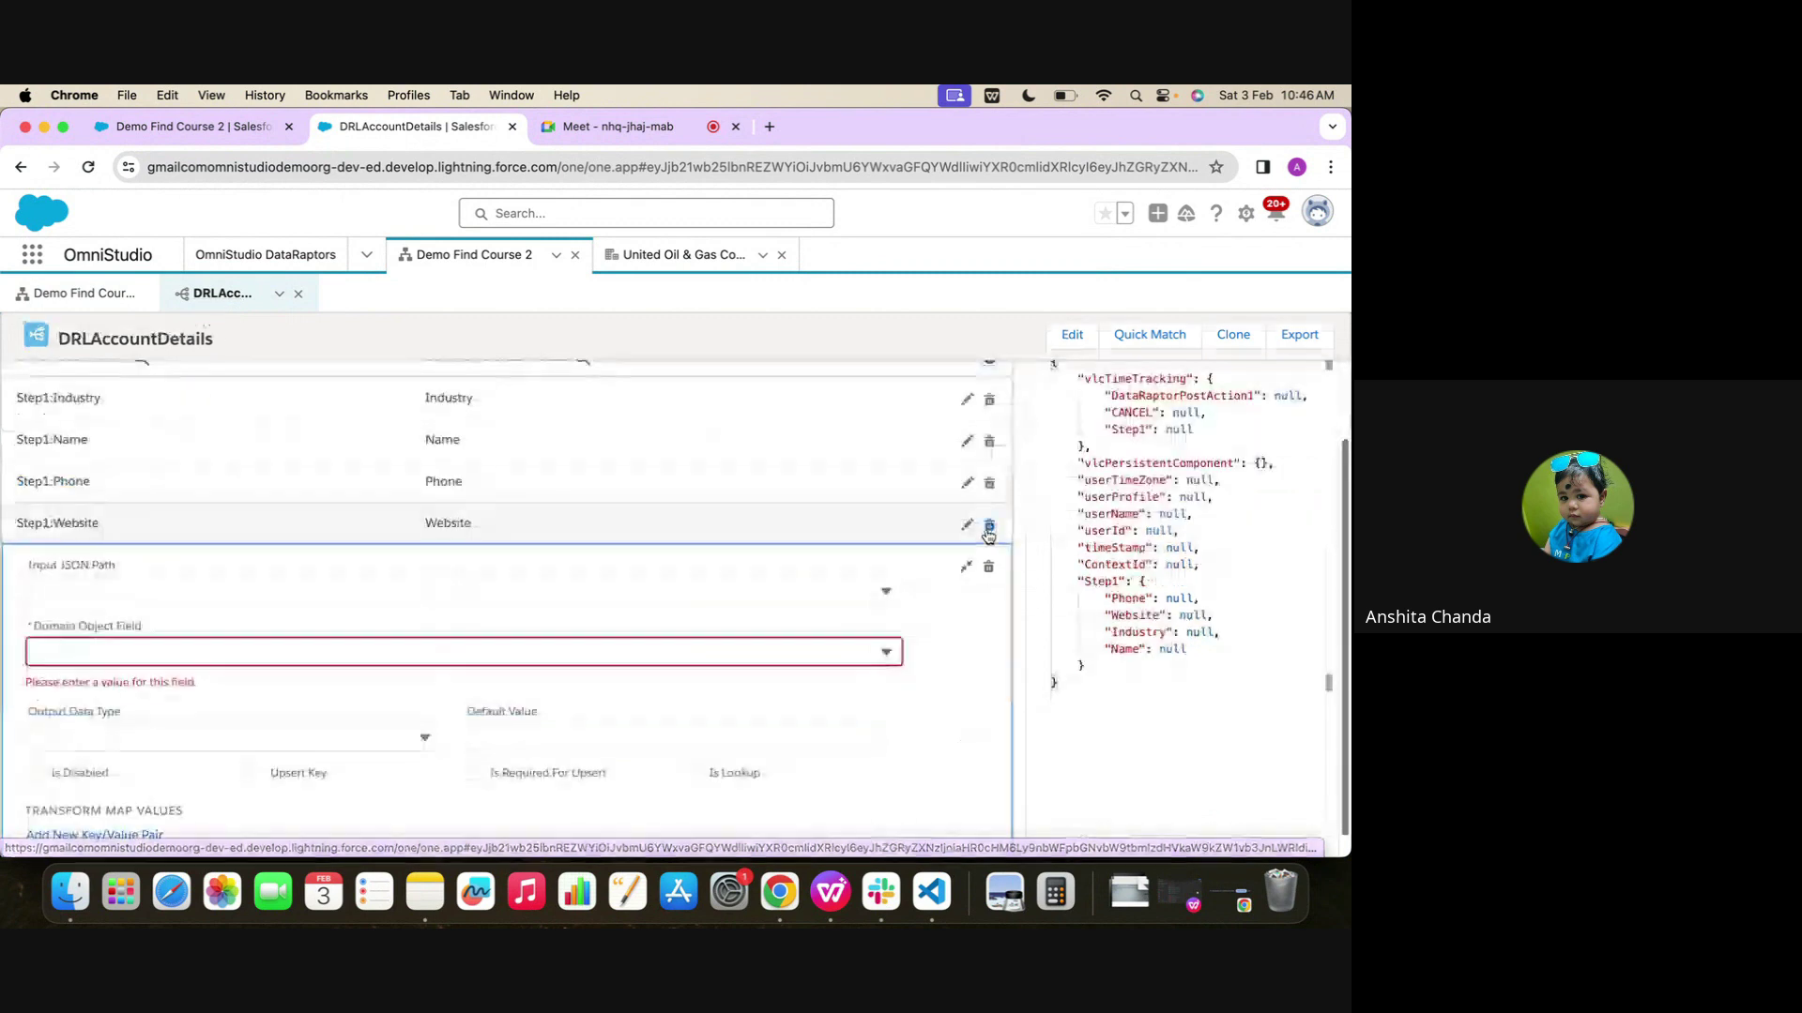
left_click(250, 592)
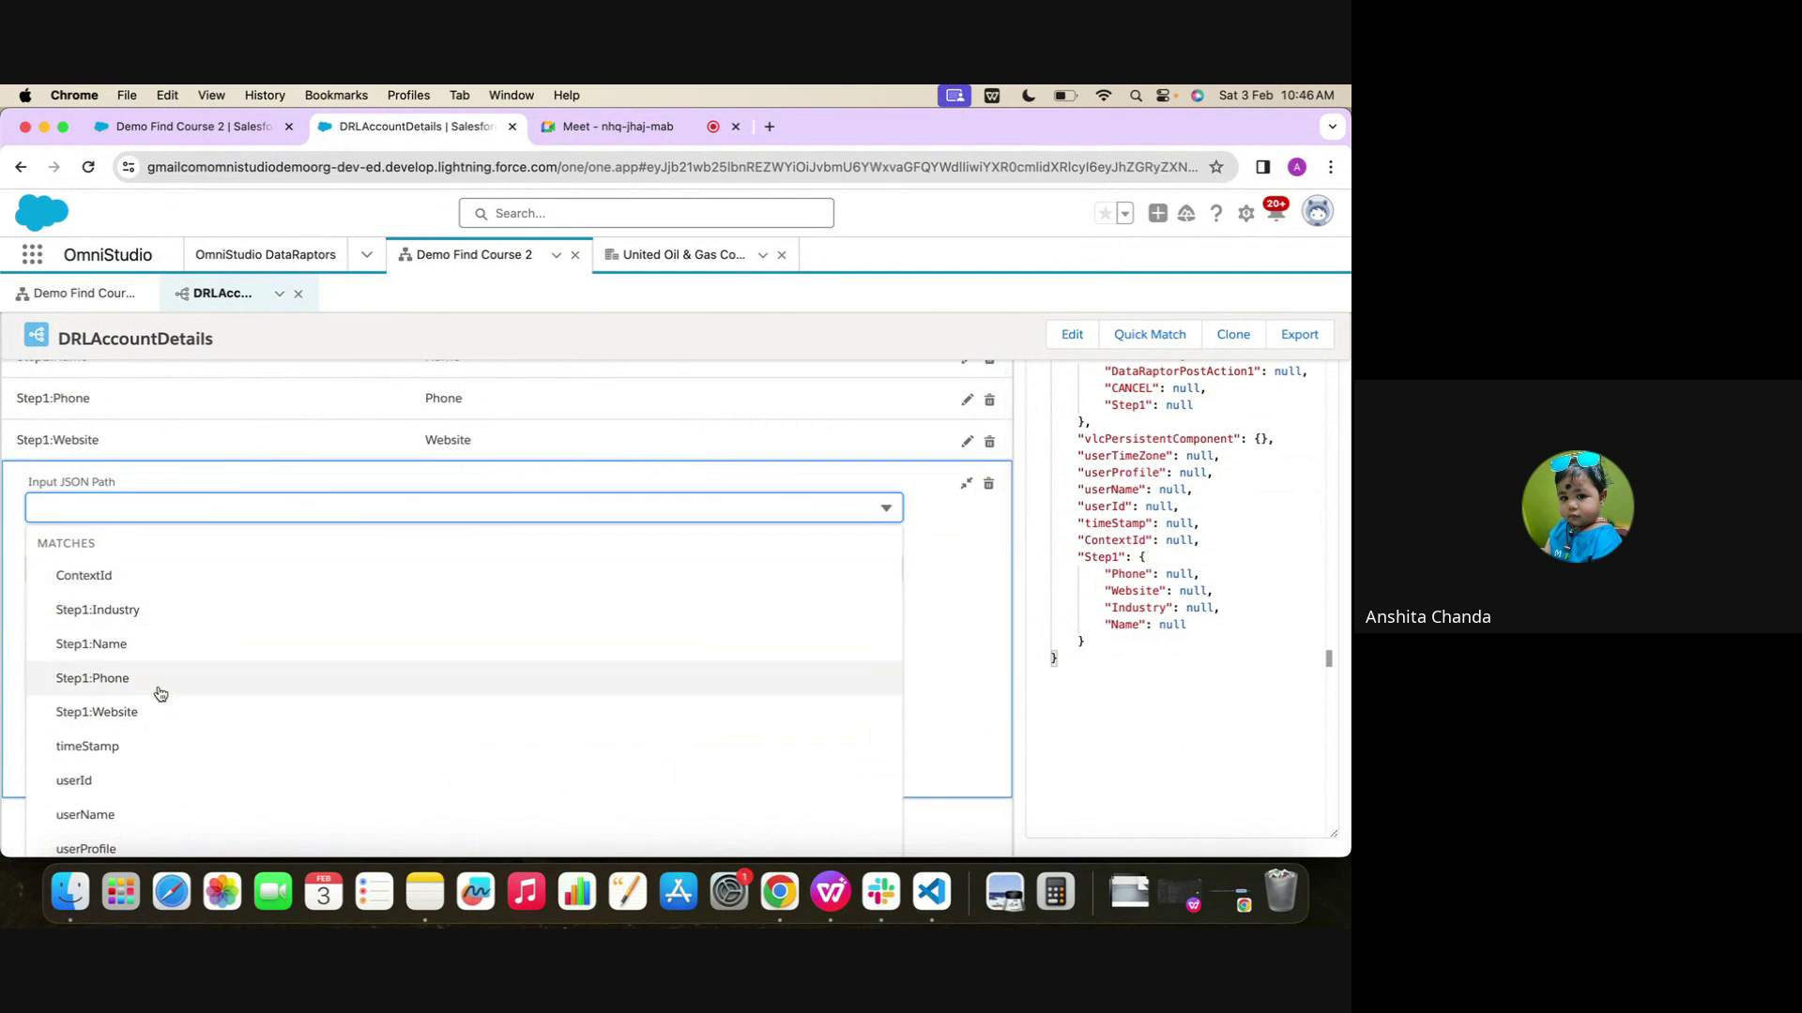
scroll(161, 693, "down", 5)
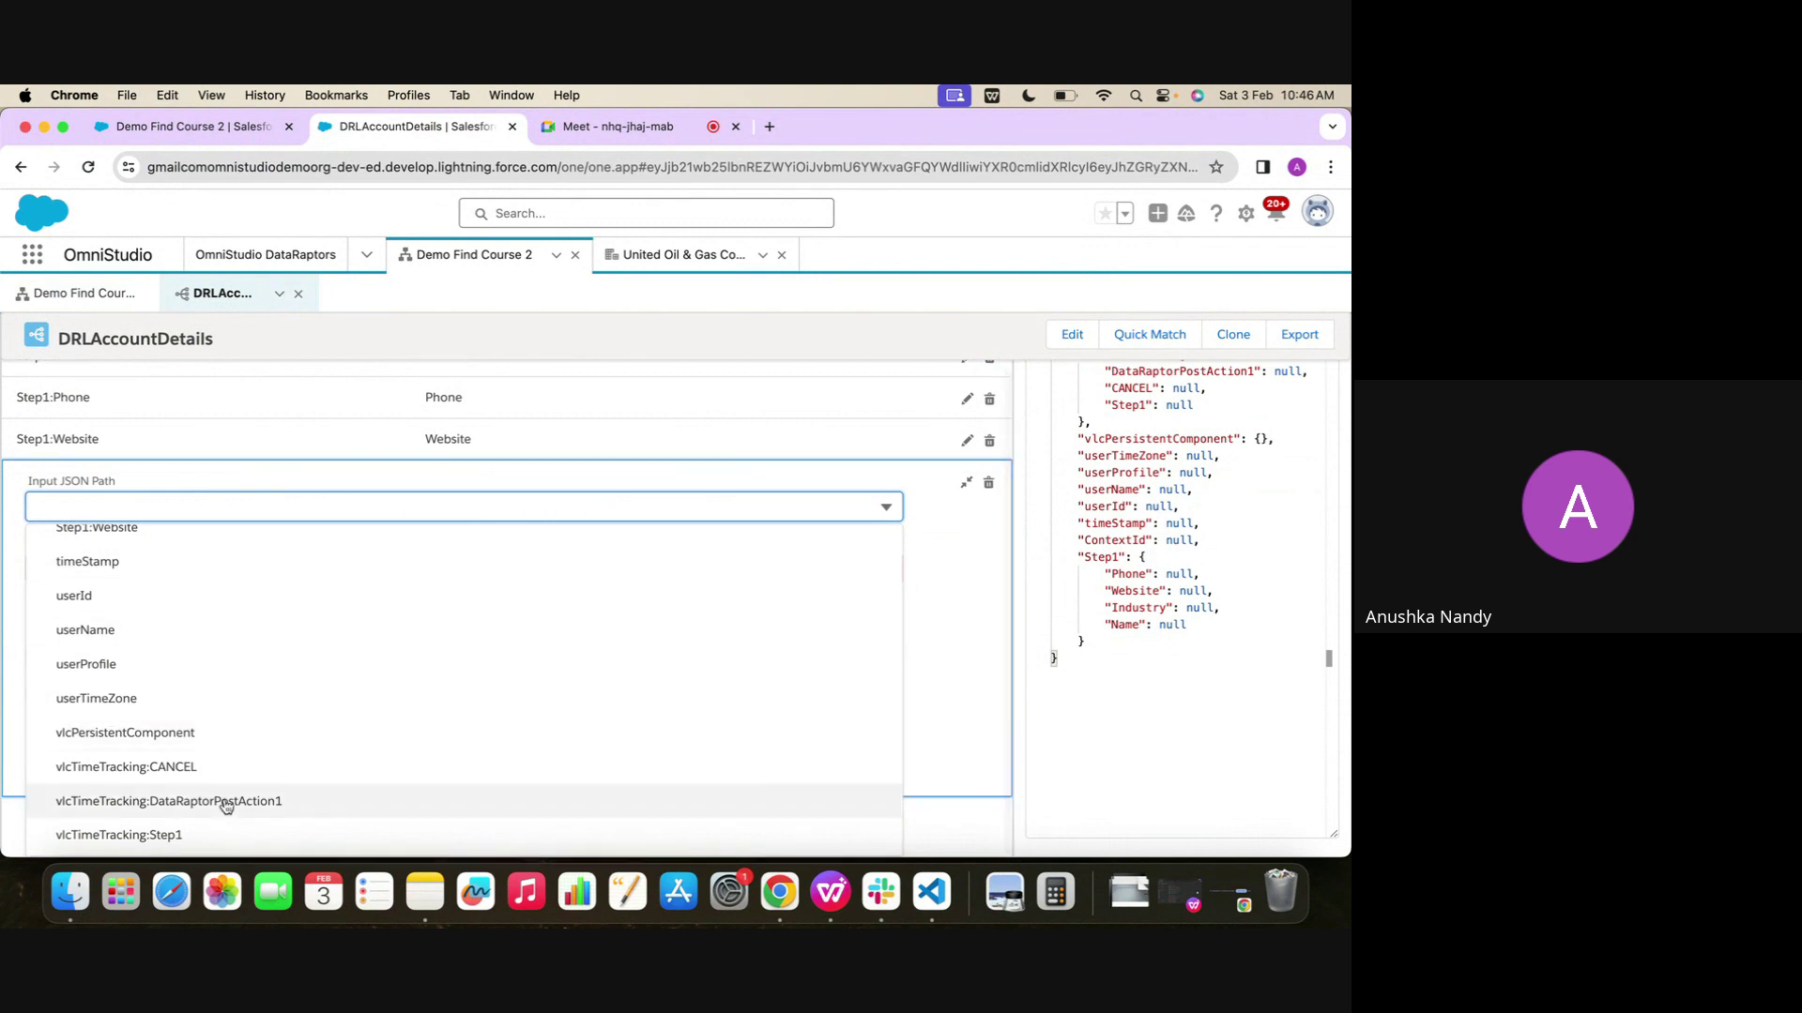
left_click(982, 488)
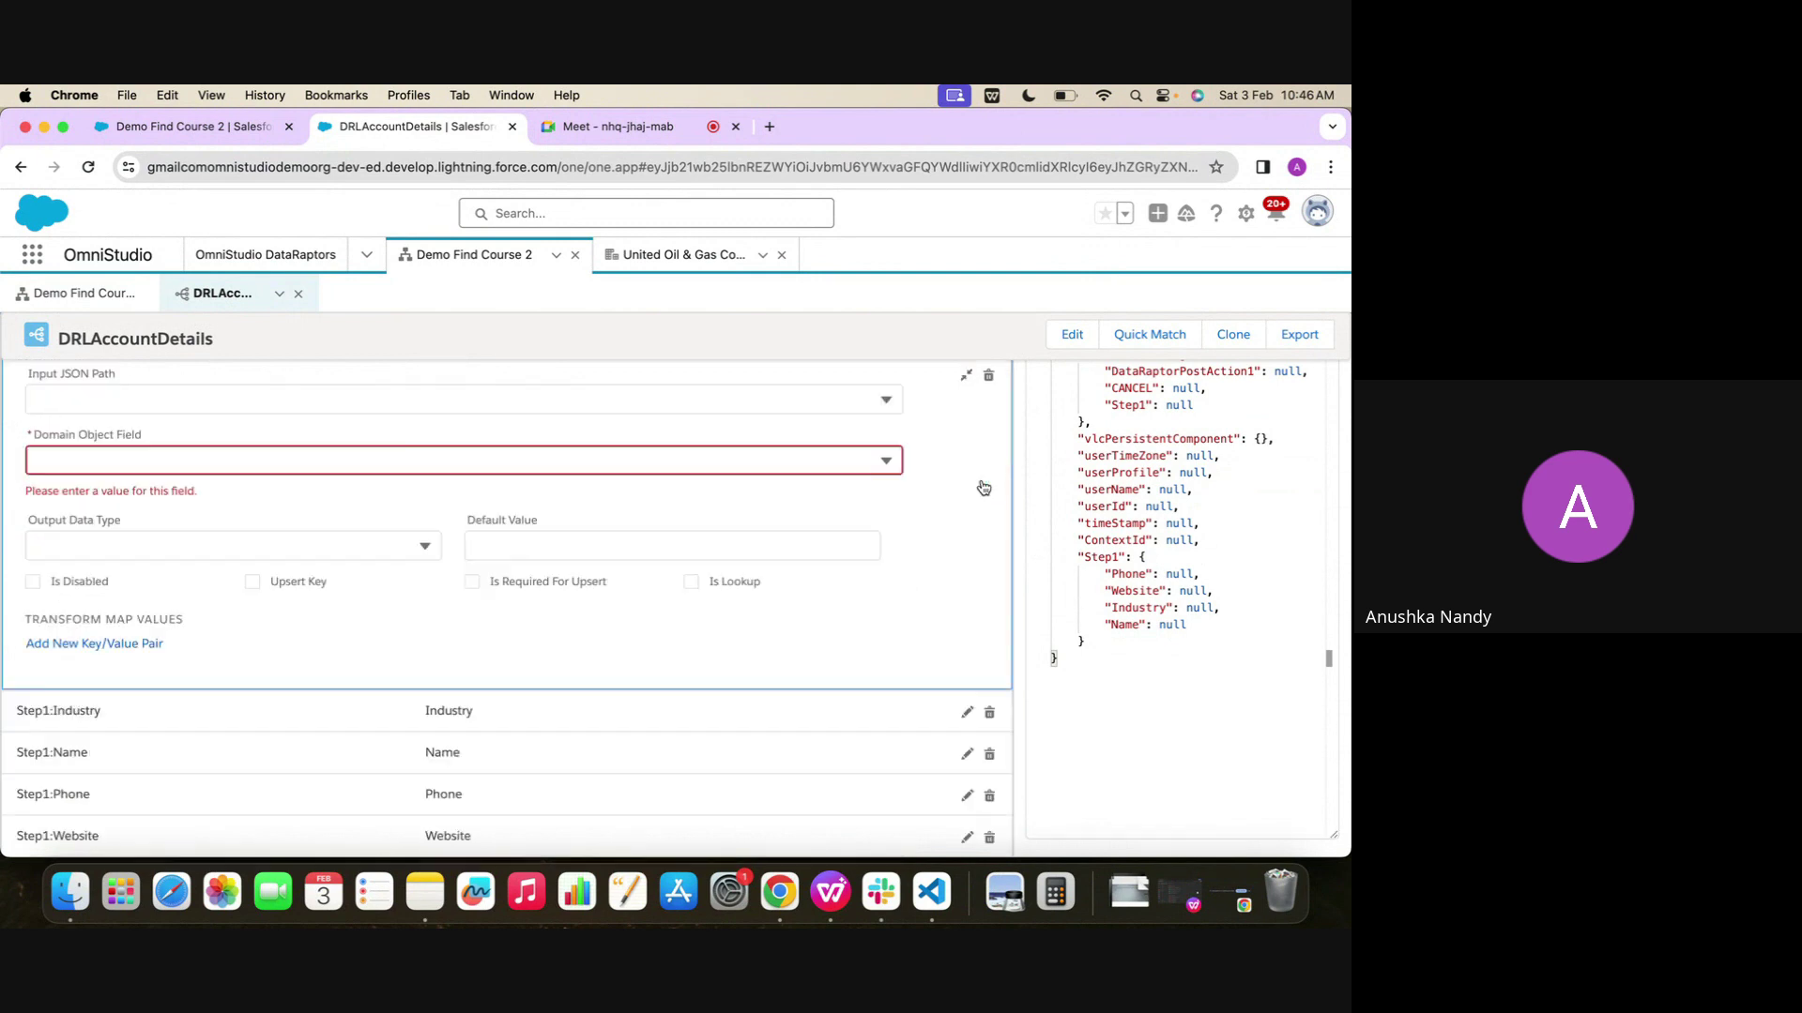
scroll(908, 547, "up", 3)
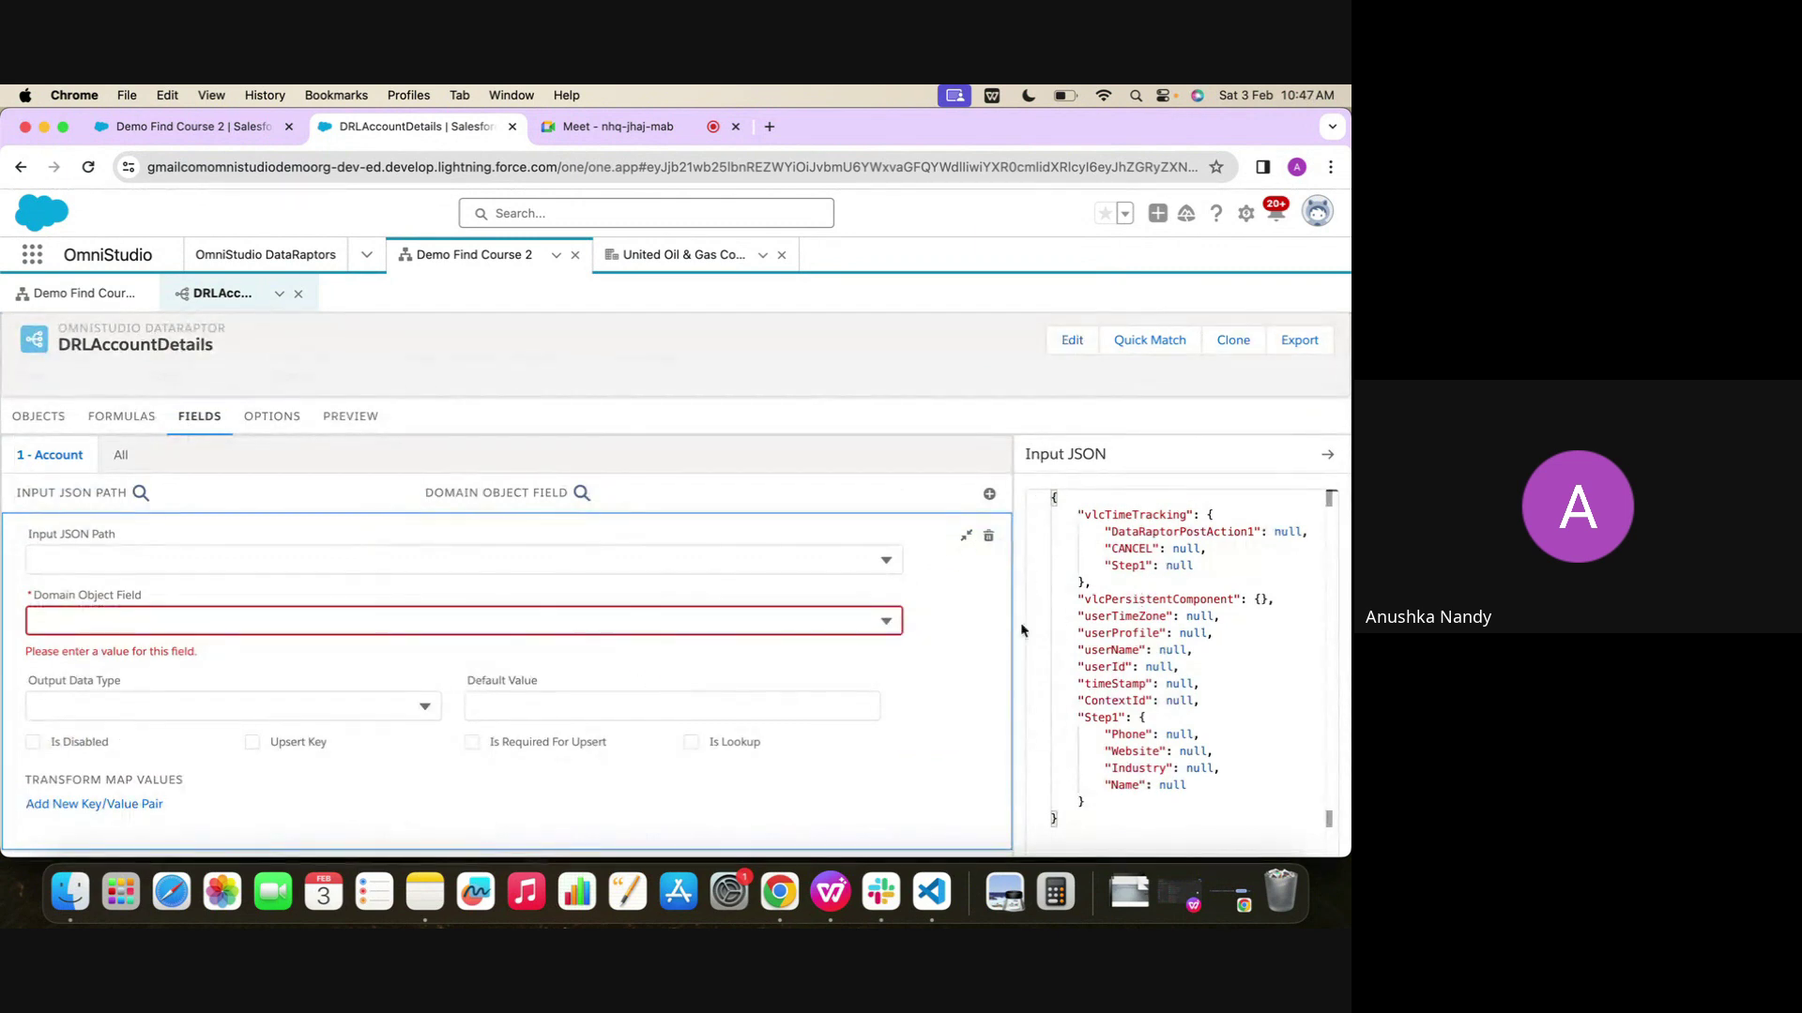
Clear the Input JSON of DRLAccountDetails and check which Input JSON Path choices the blank mapping offers without it
key("super+a")
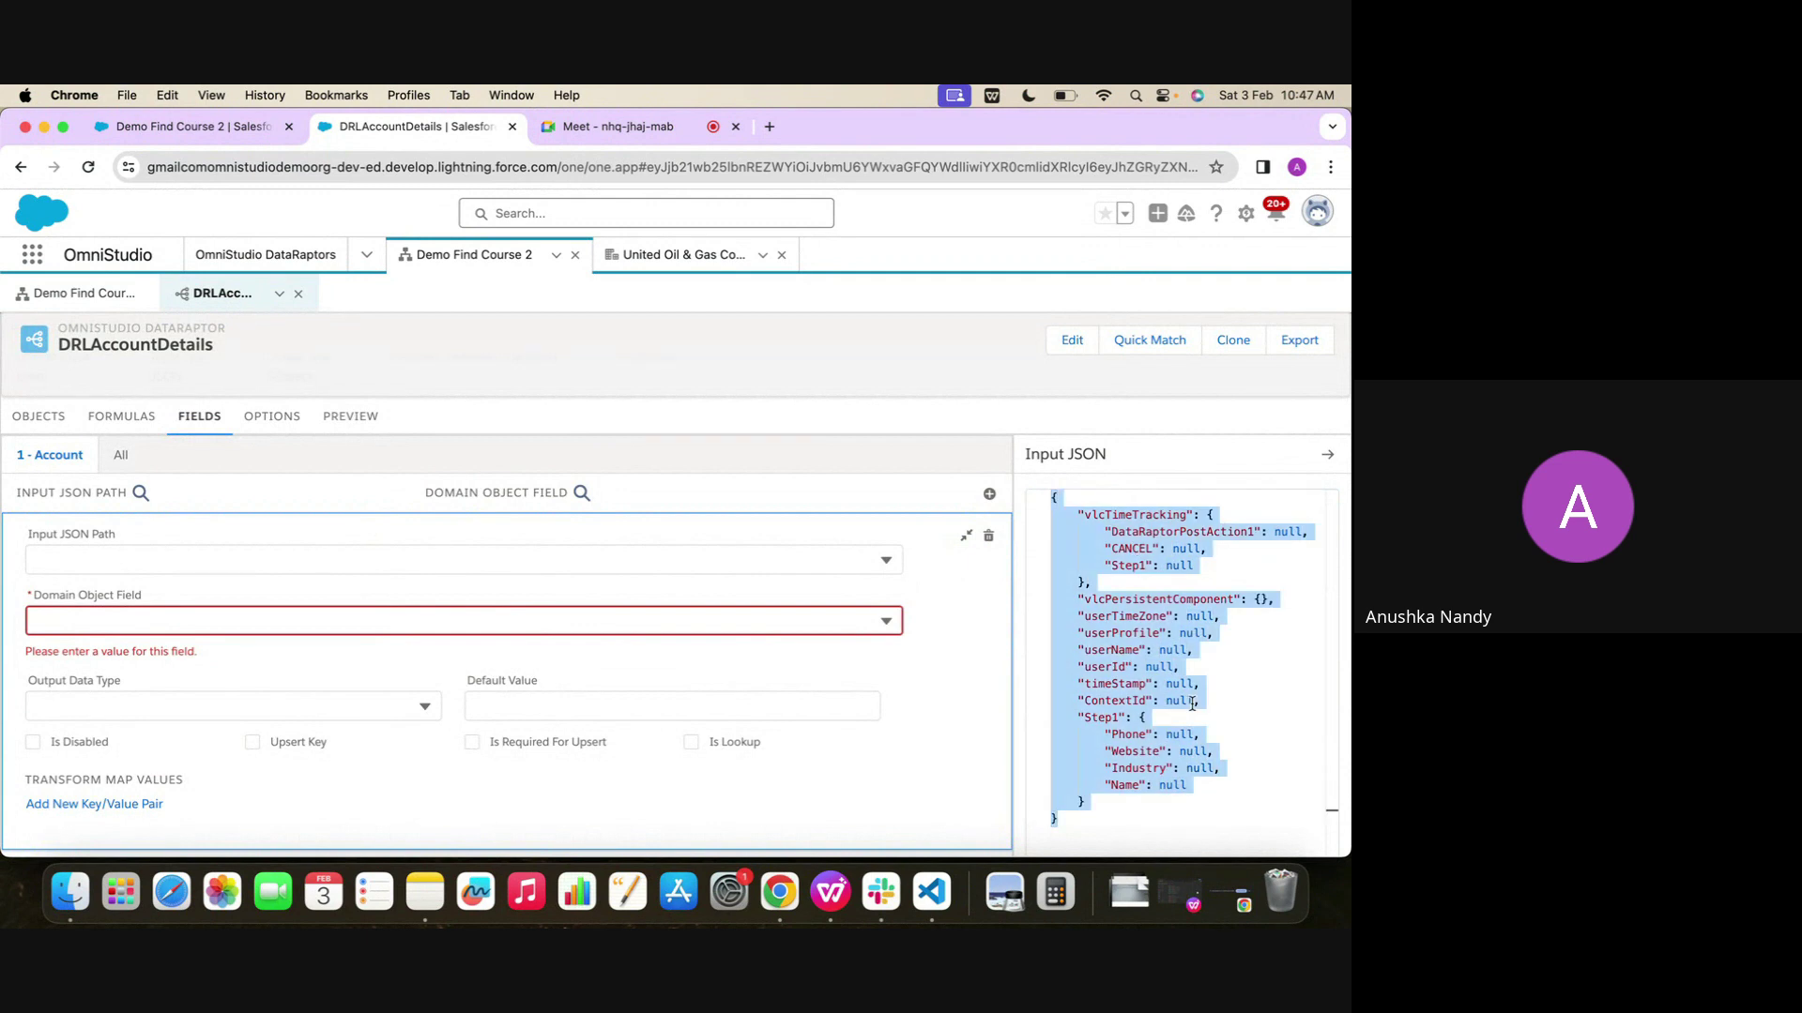
key("BackSpace")
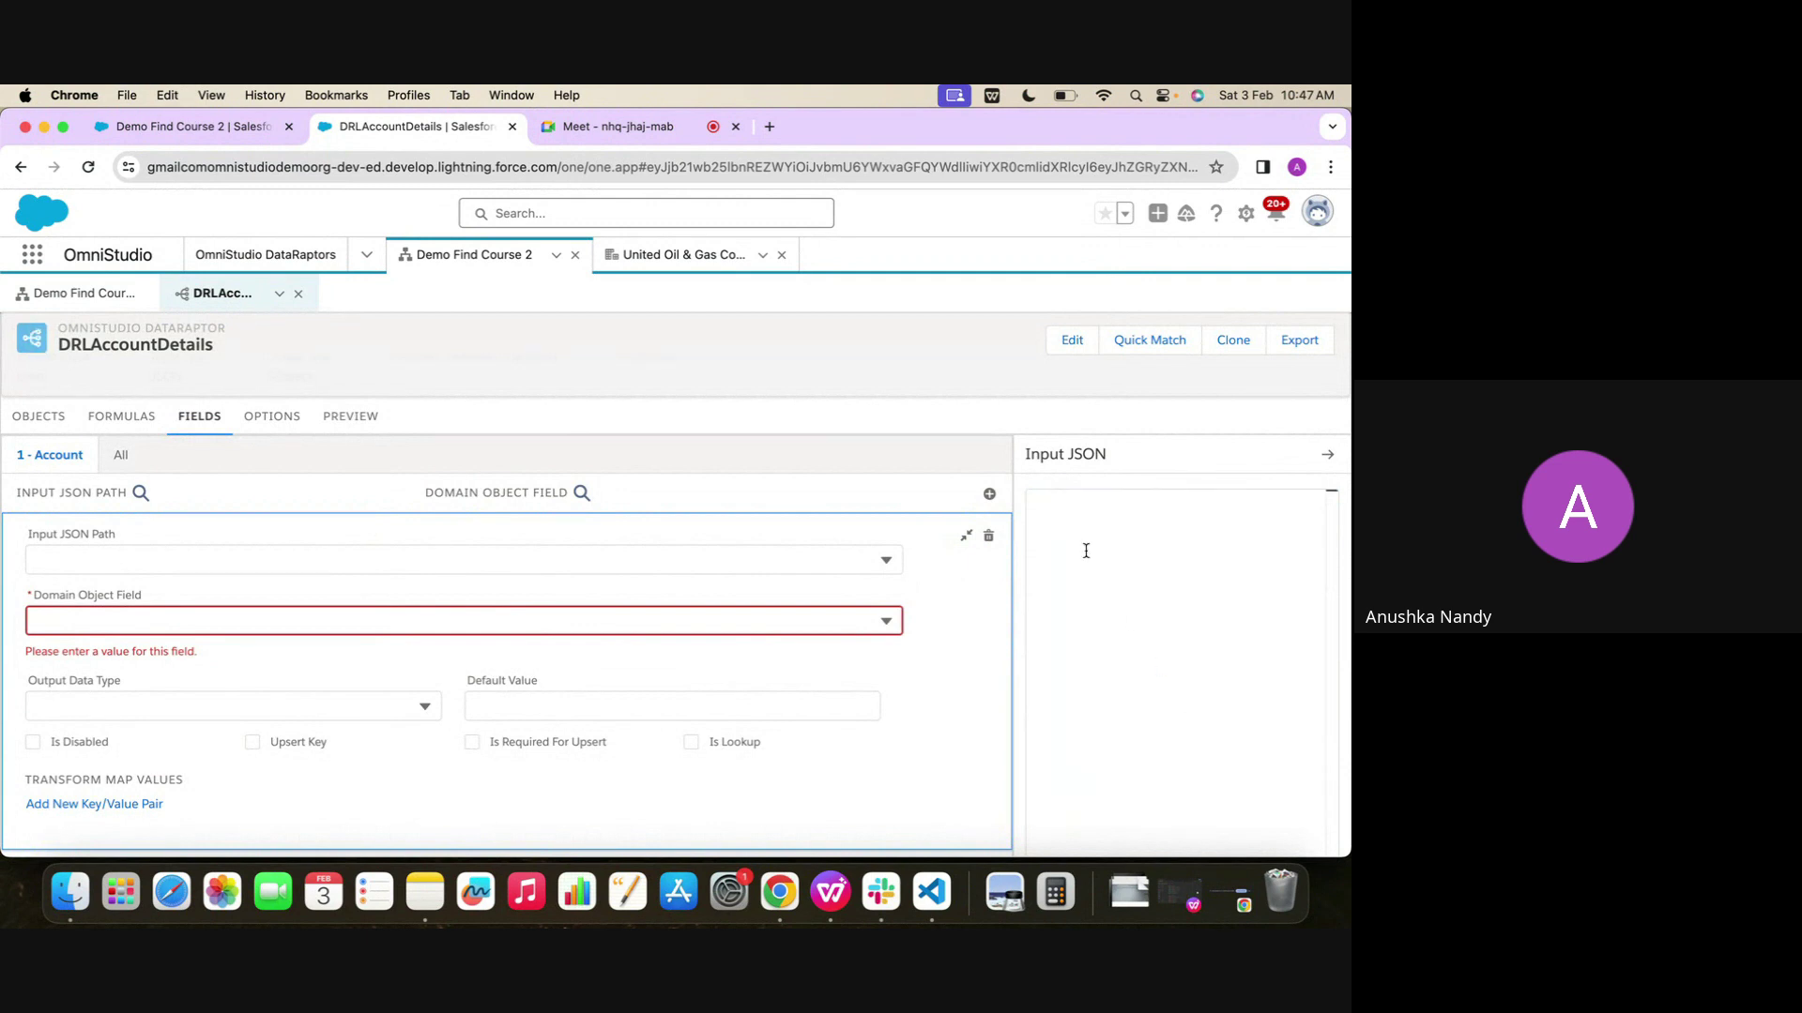
left_click(362, 561)
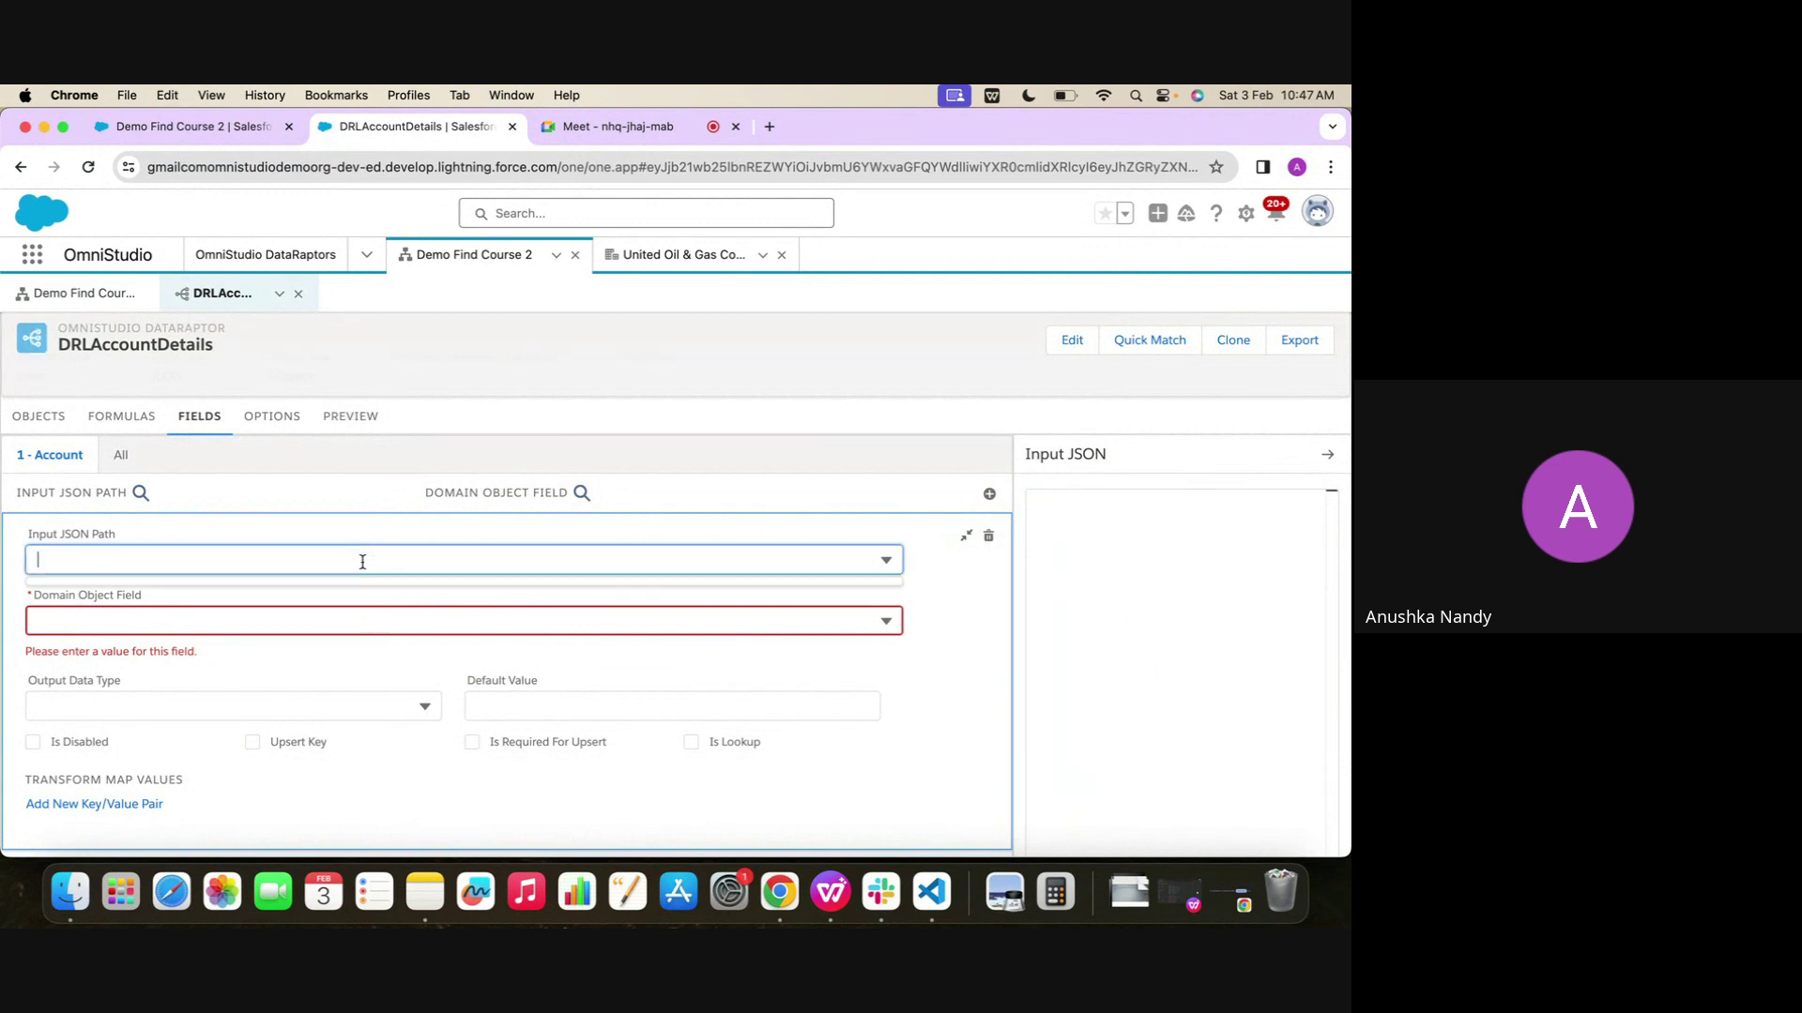
left_click(73, 295)
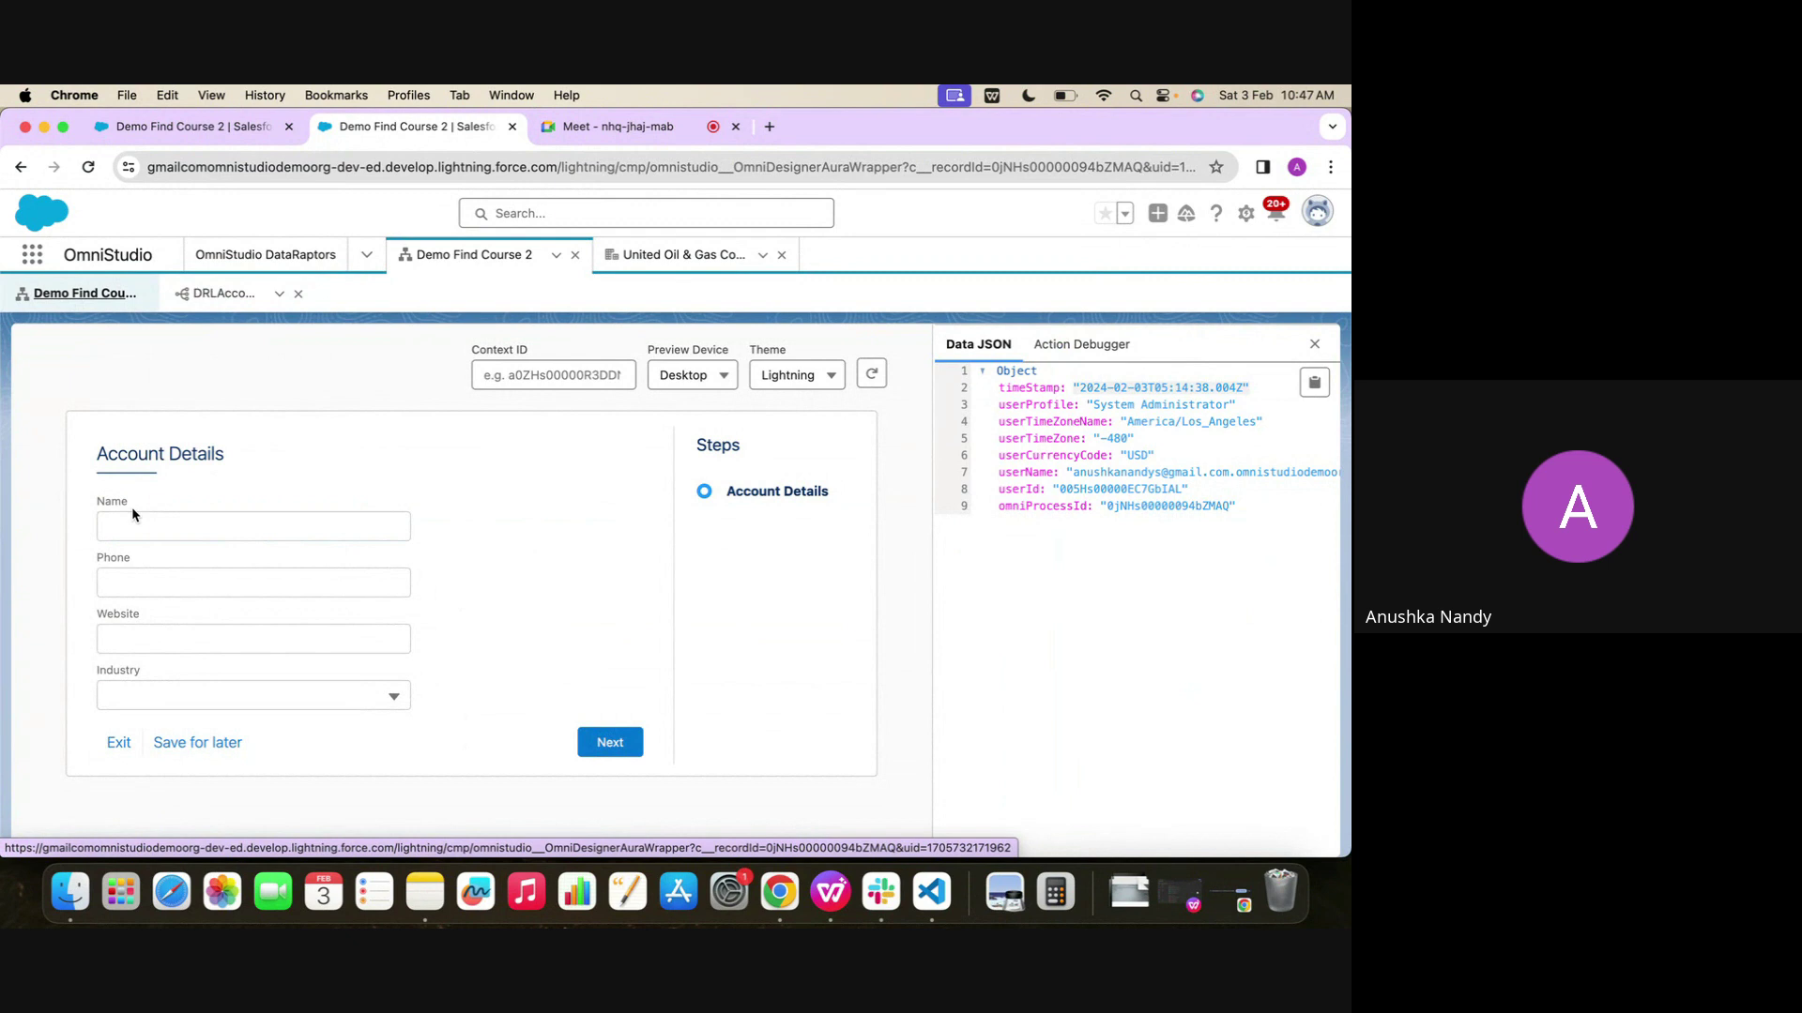
left_click(217, 294)
left_click(168, 601)
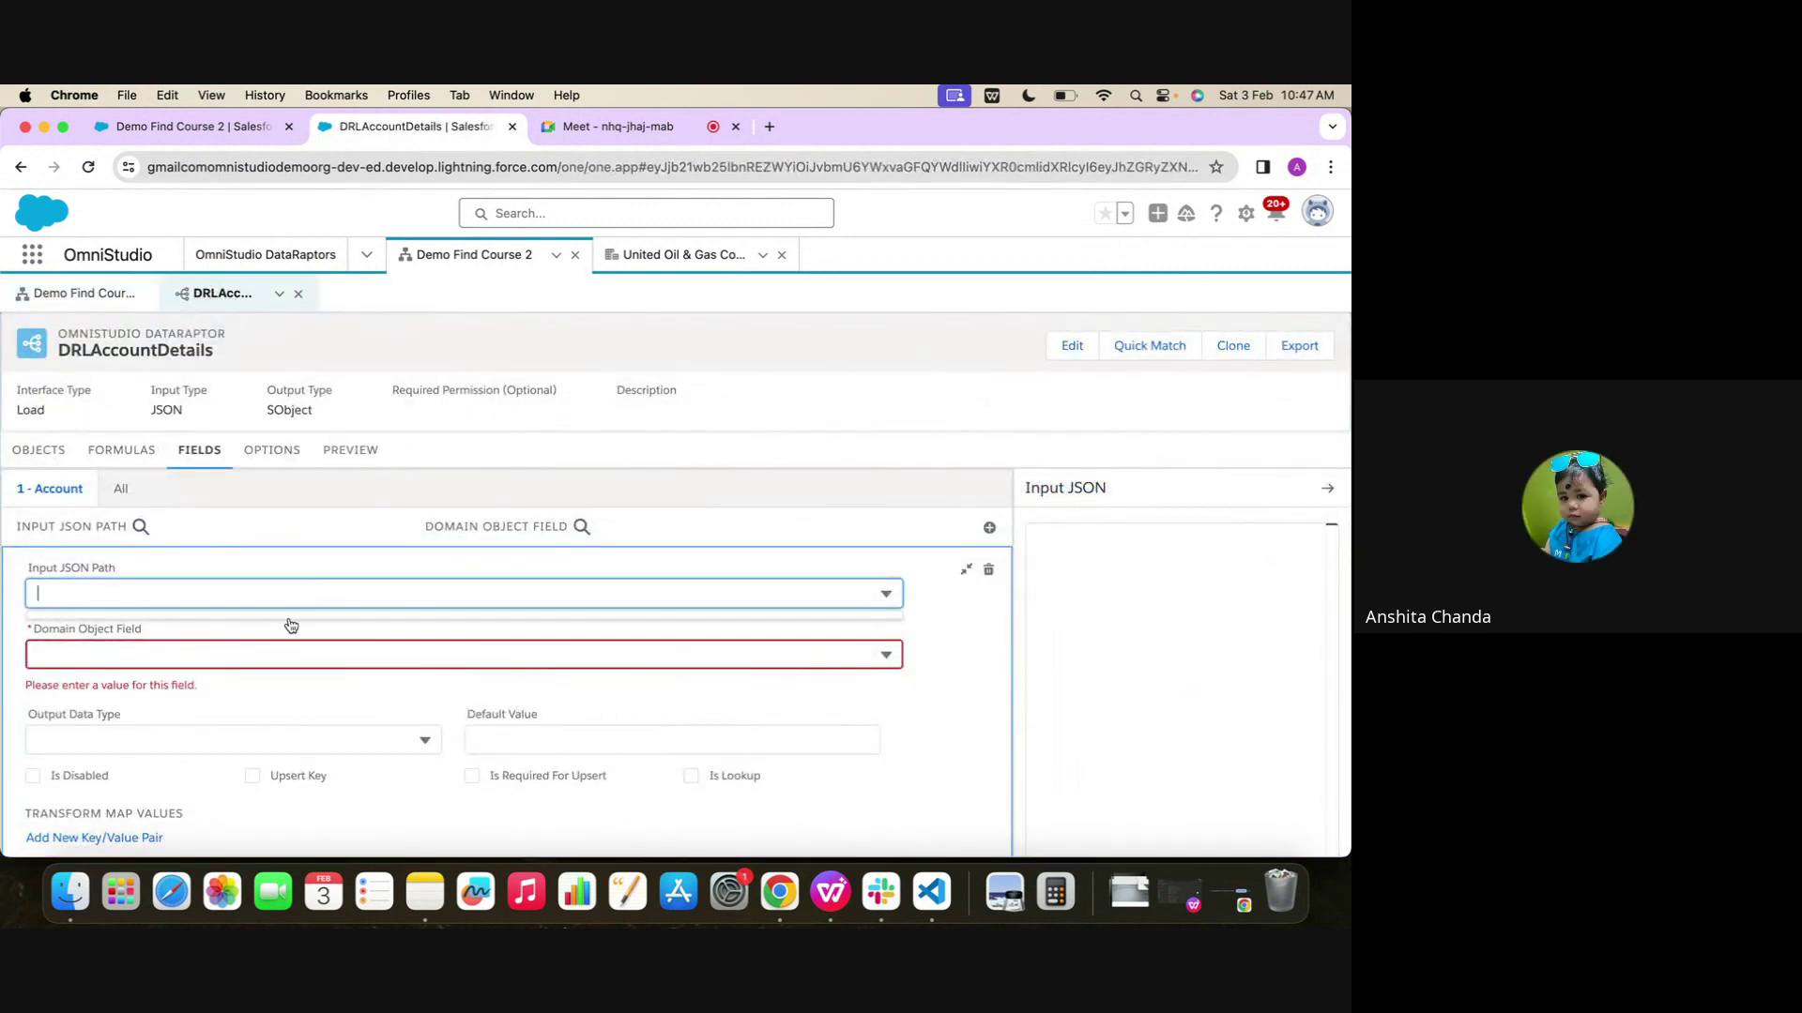
Restore the Input JSON of DRLAccountDetails and compare its nodes with the blank mapping's Input JSON Path choices
left_click(1231, 604)
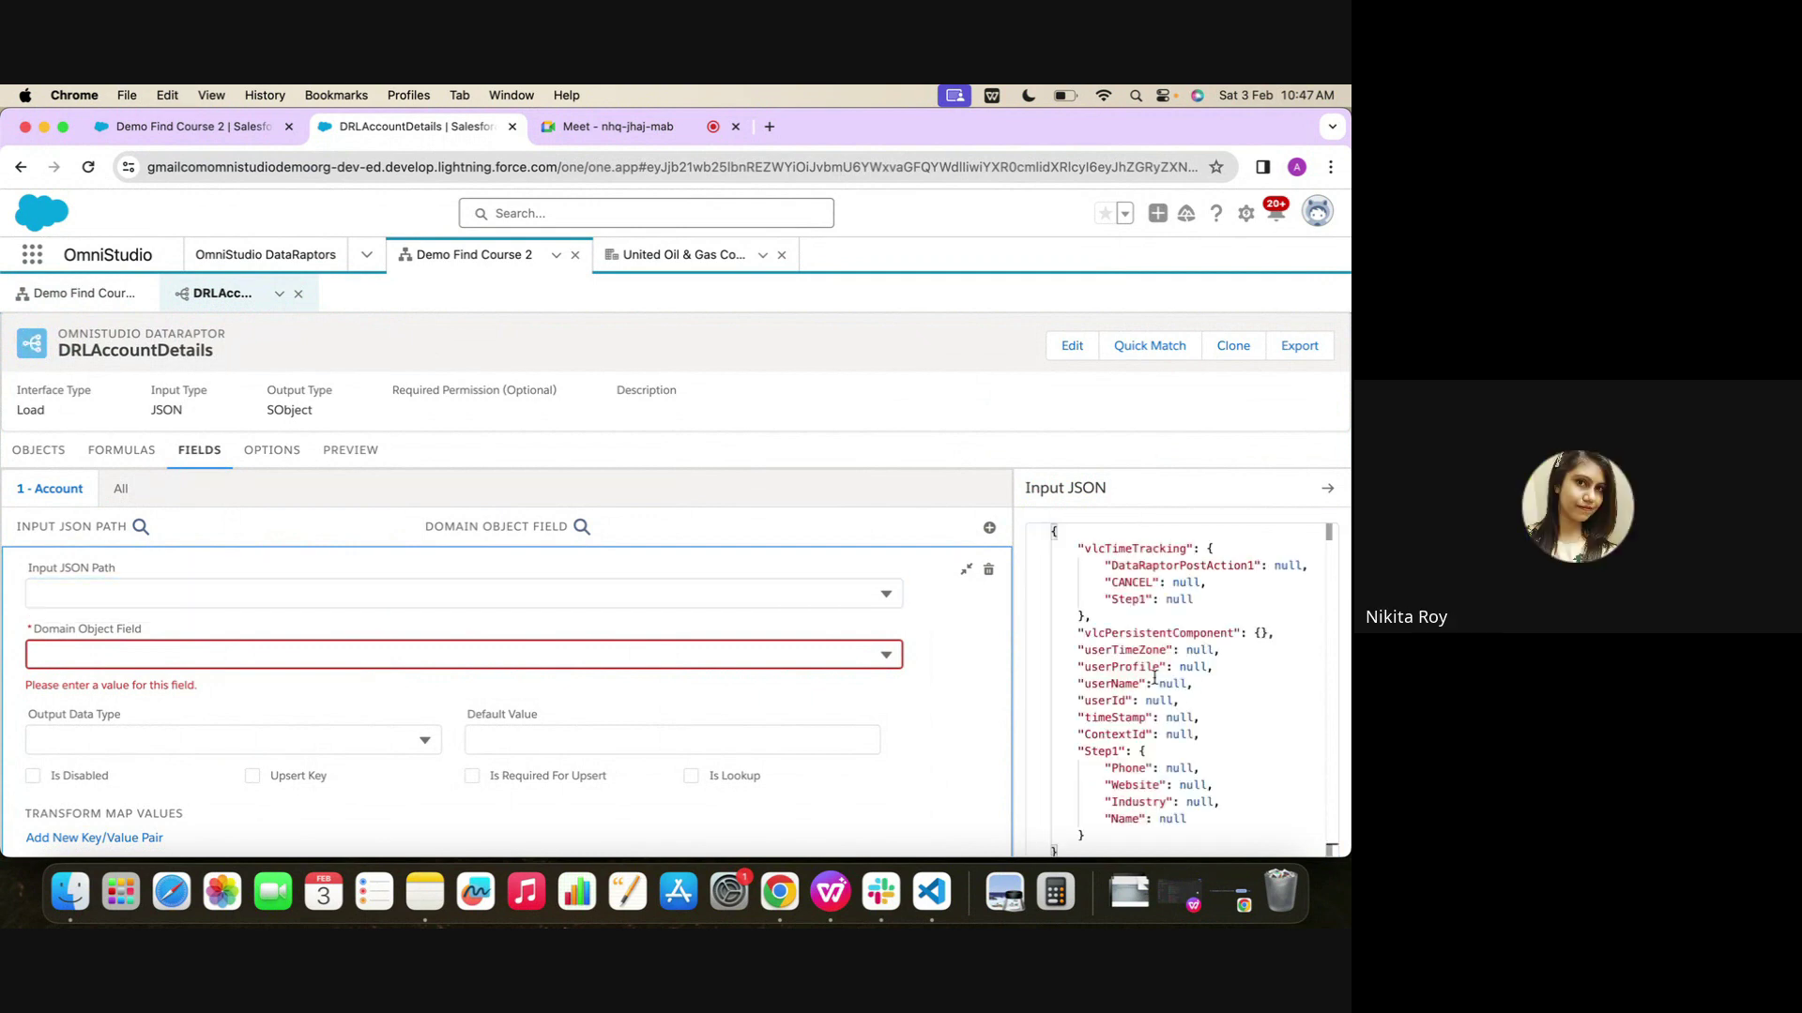
left_click(721, 597)
scroll(431, 761, "down", 3)
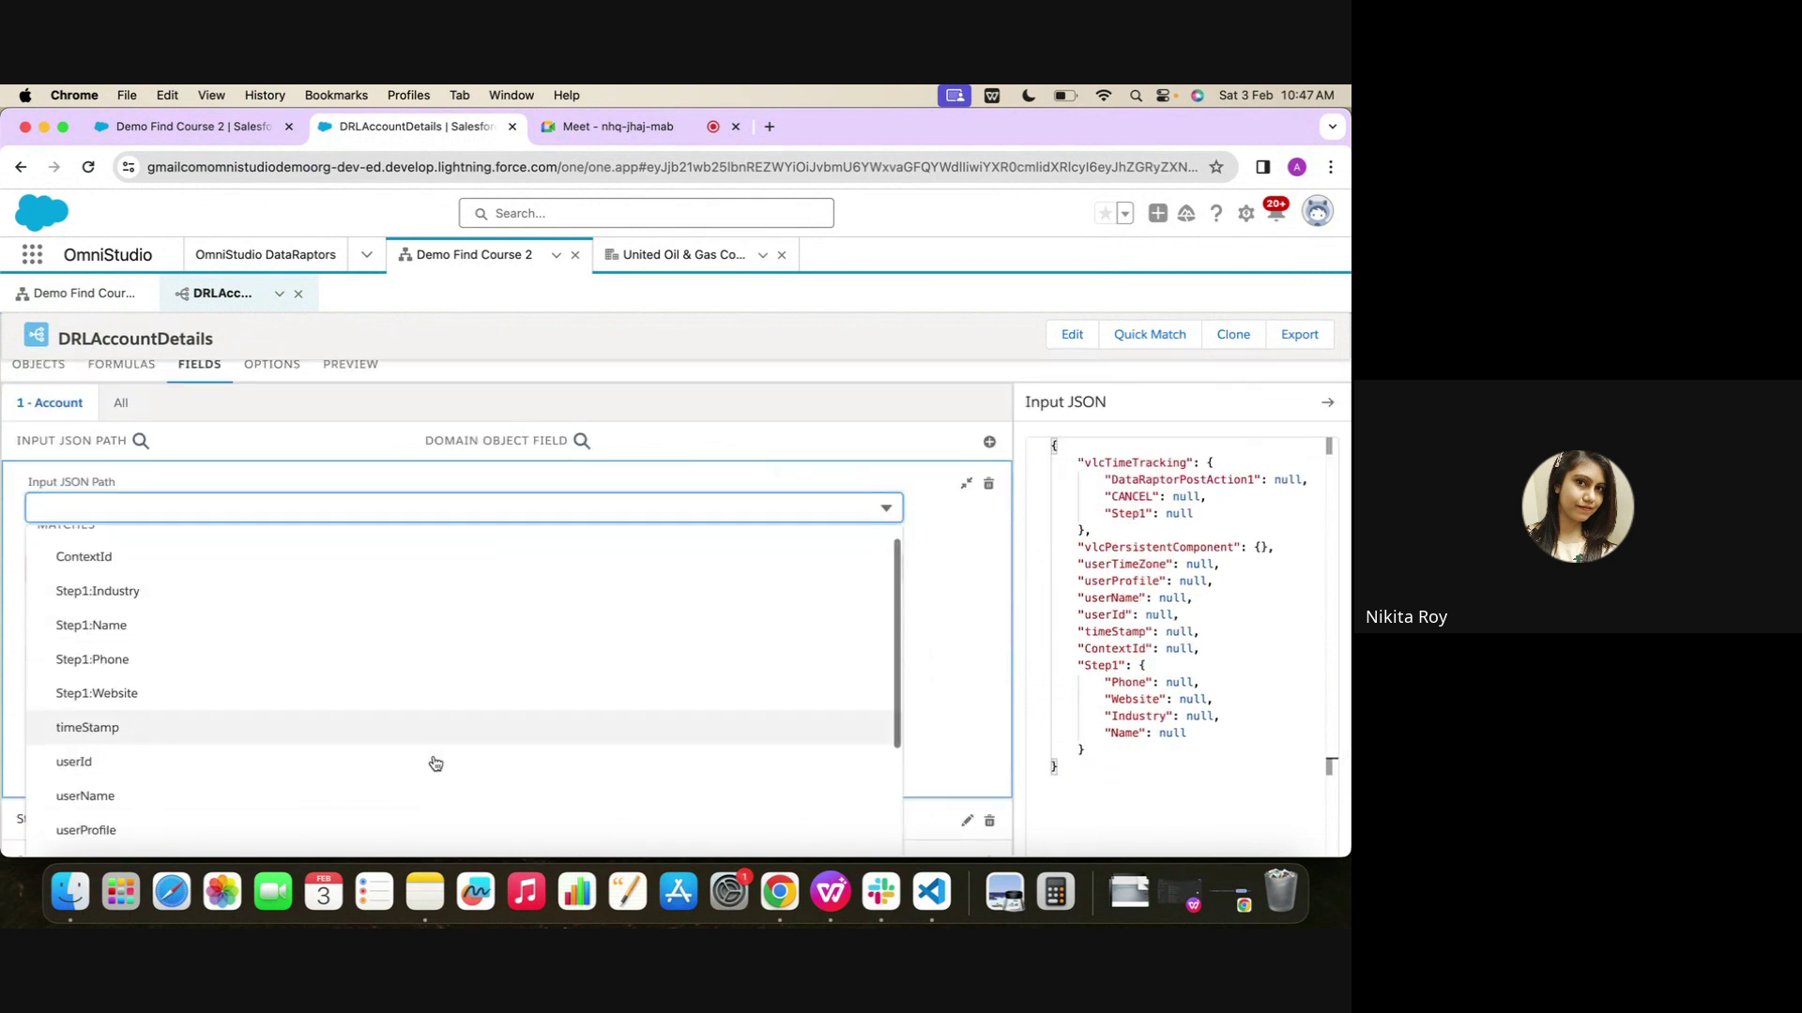
scroll(435, 763, "up", 3)
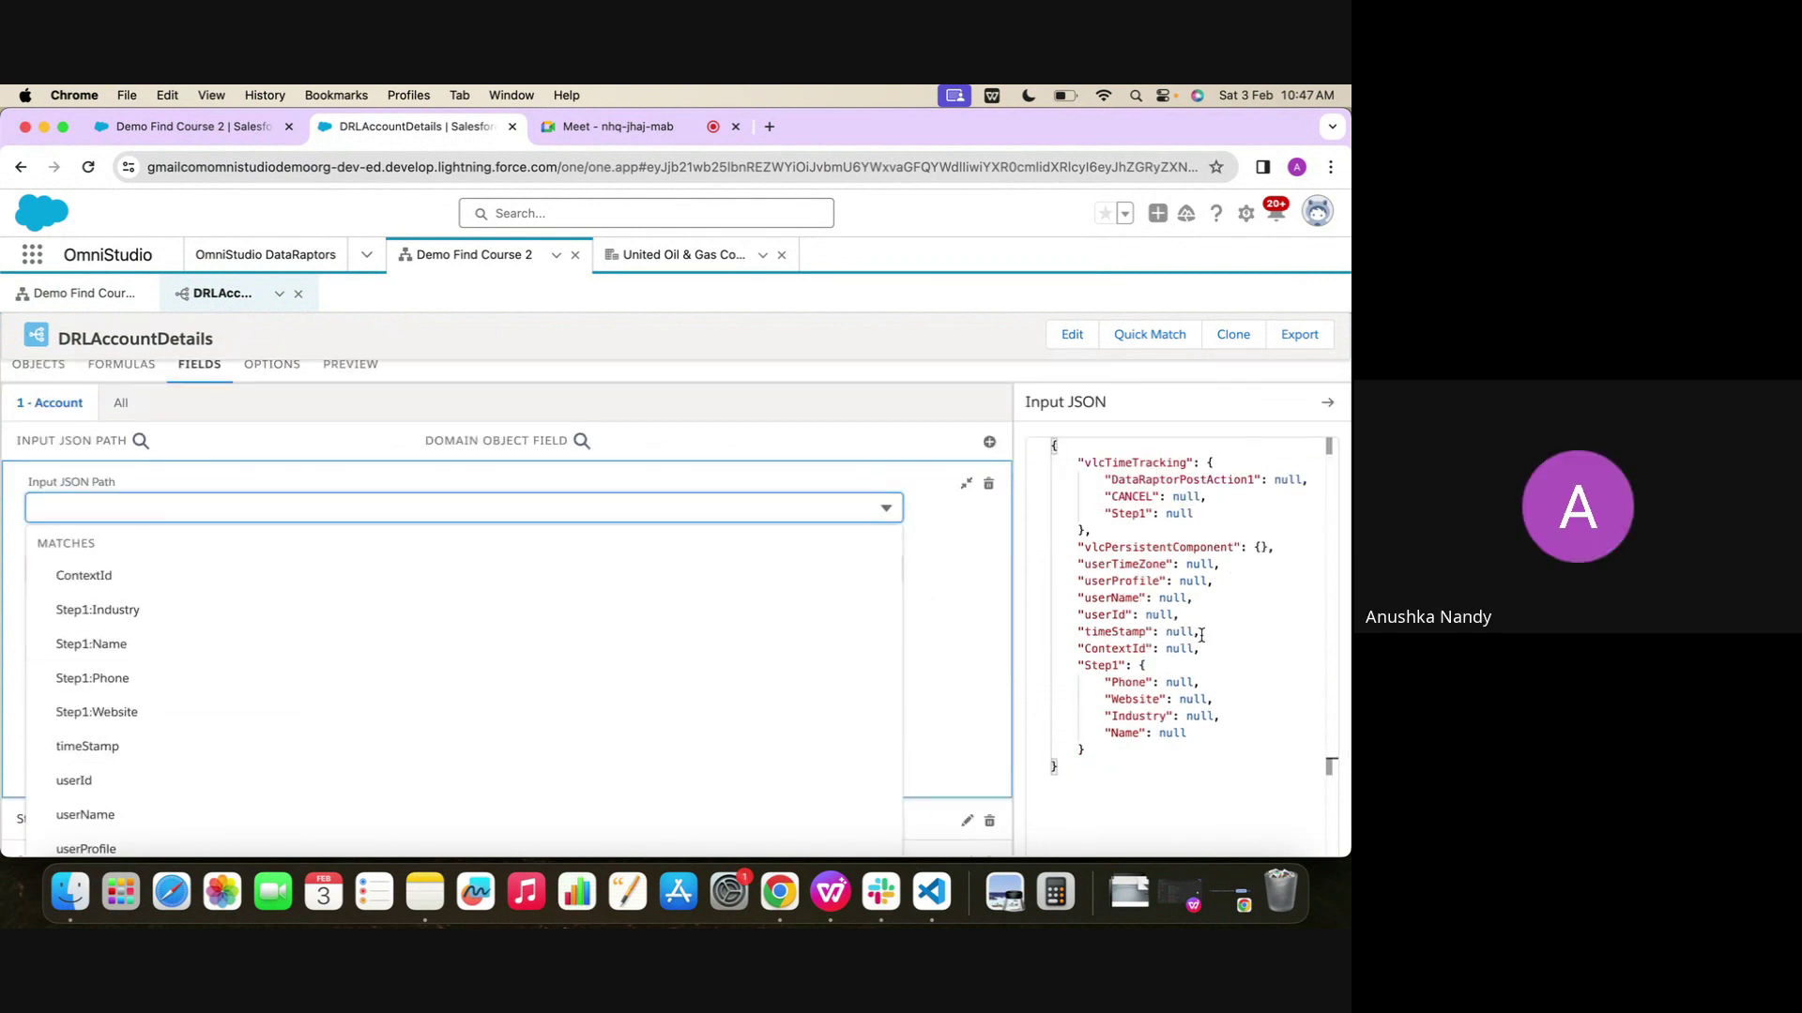
scroll(547, 707, "down", 3)
scroll(547, 708, "up", 3)
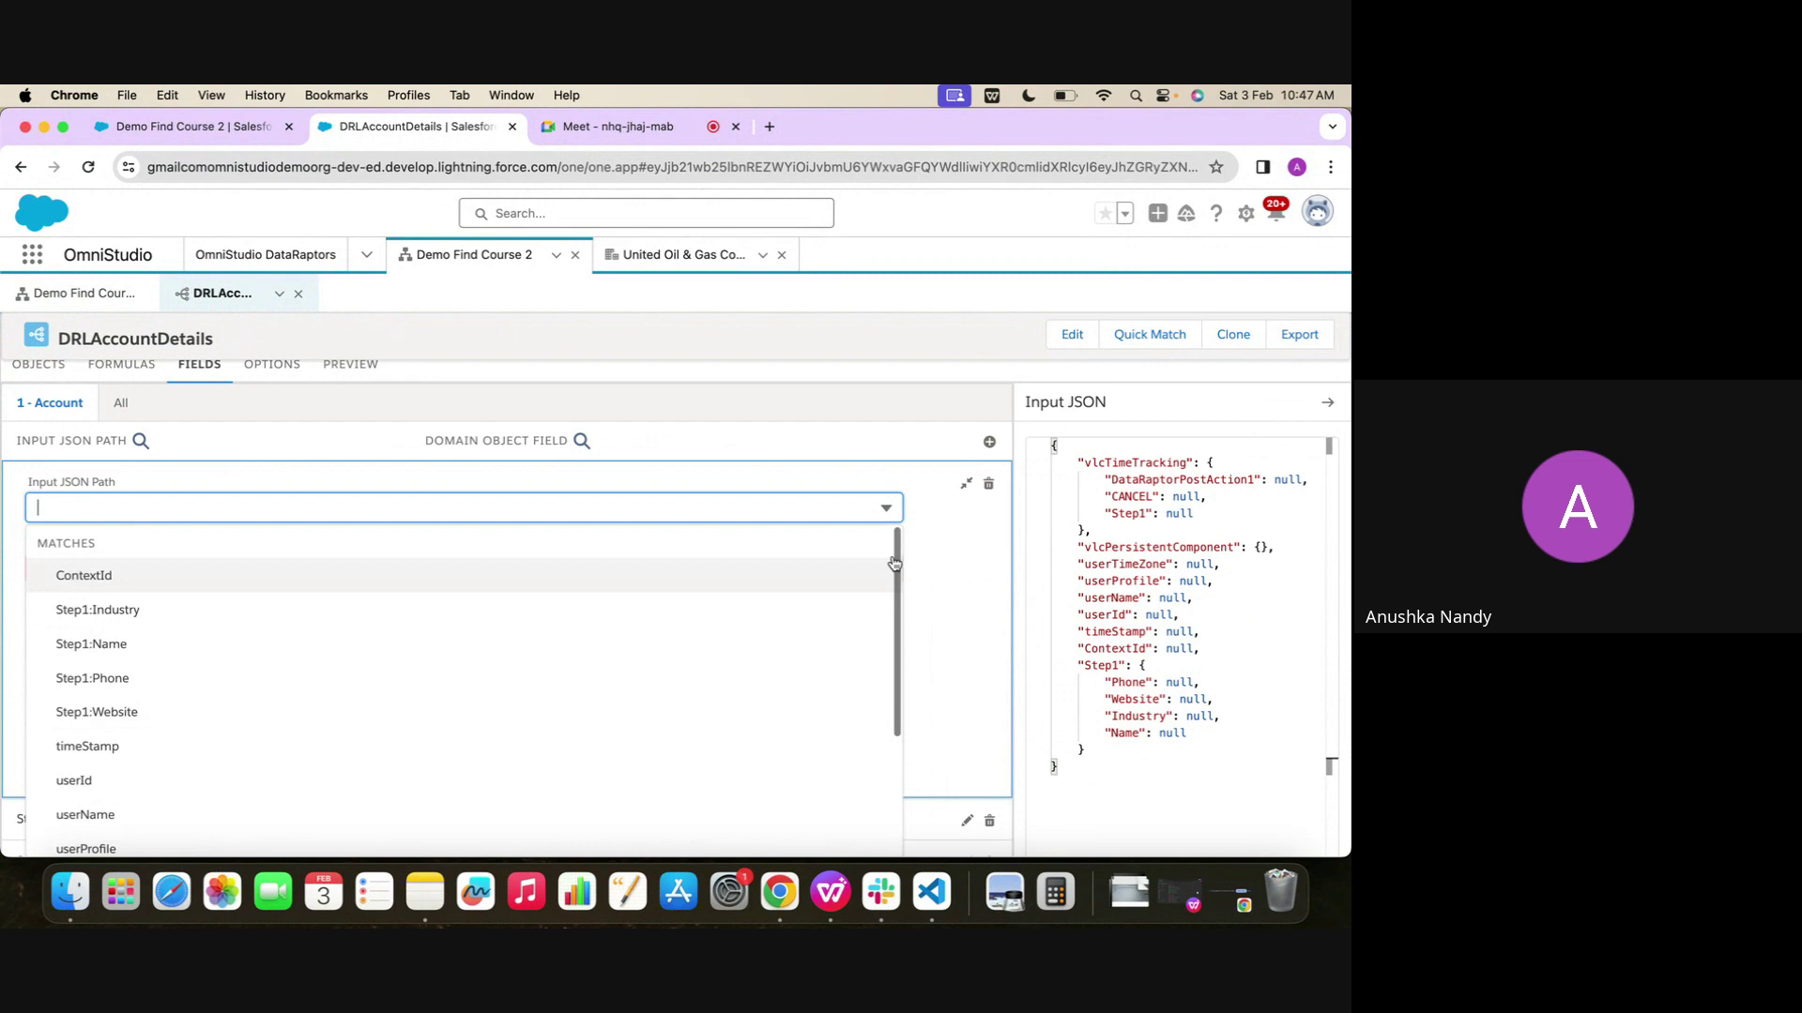
Delete the blank field mapping from DRLAccountDetails
left_click(985, 485)
left_click(715, 636)
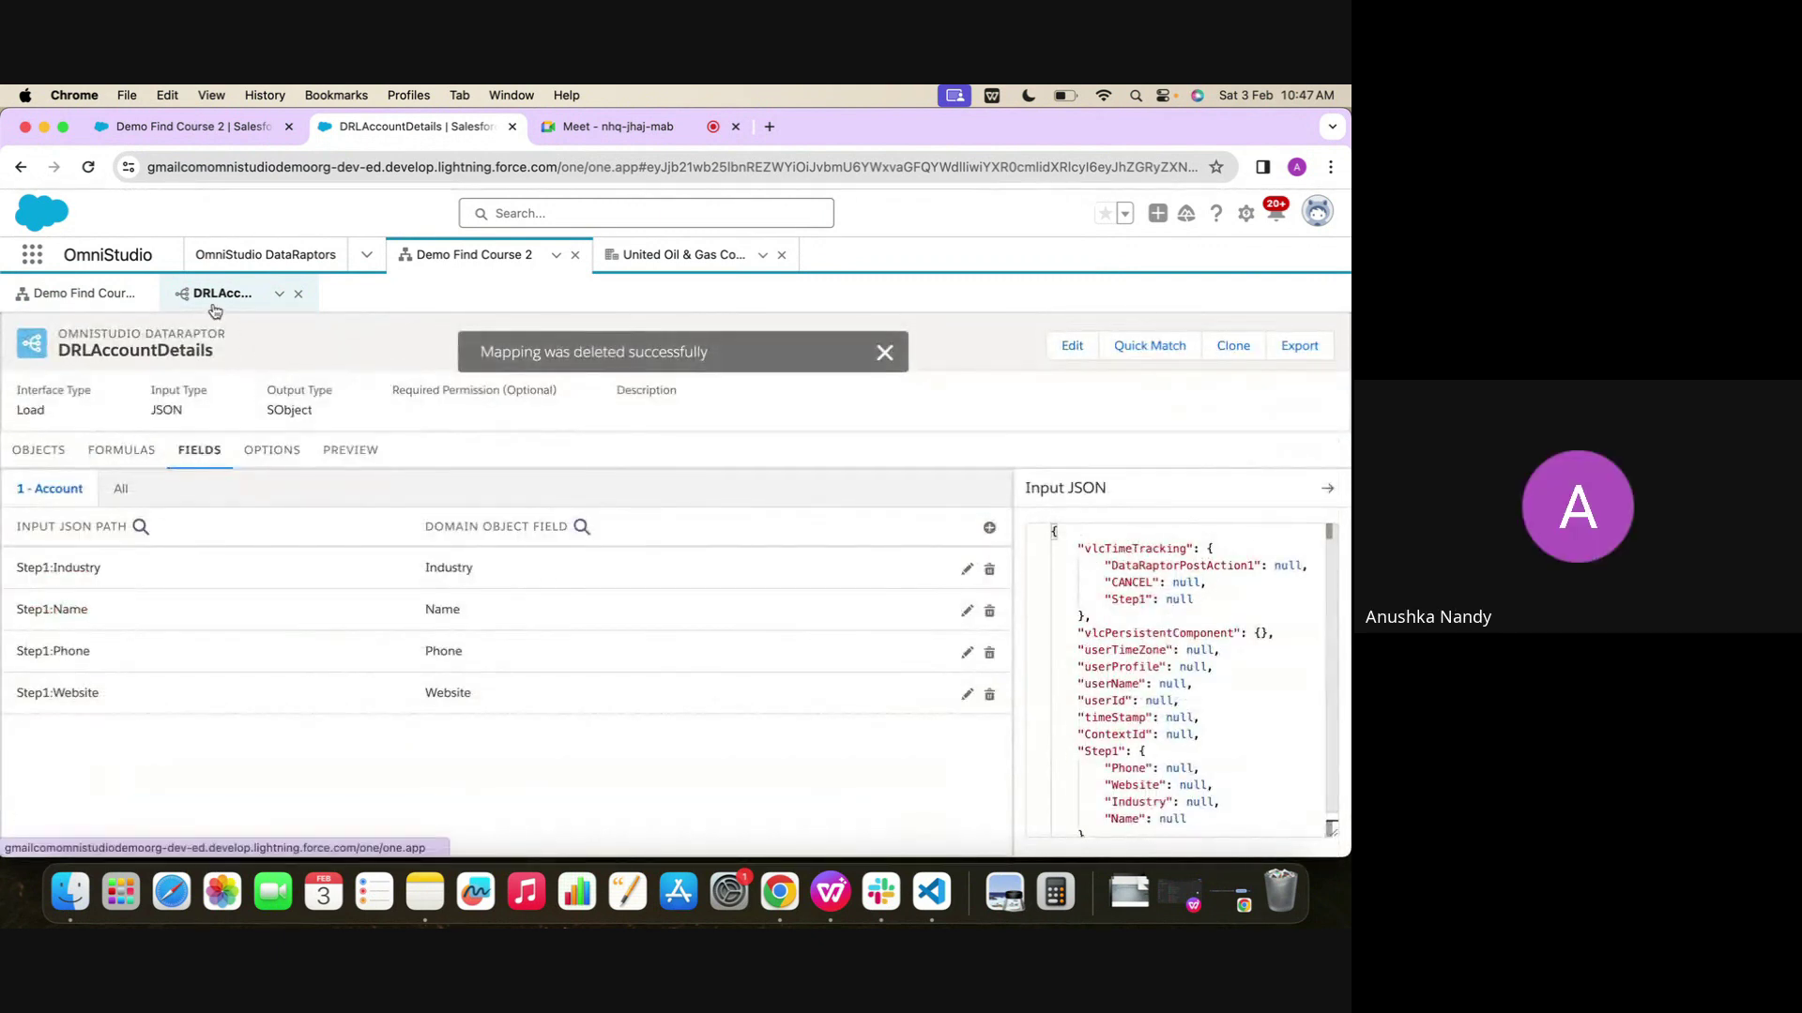
Compare the Demo Find Course 2 preview fields with the DRLAccountDetails mappings, viewed for all objects and for Account only
left_click(202, 269)
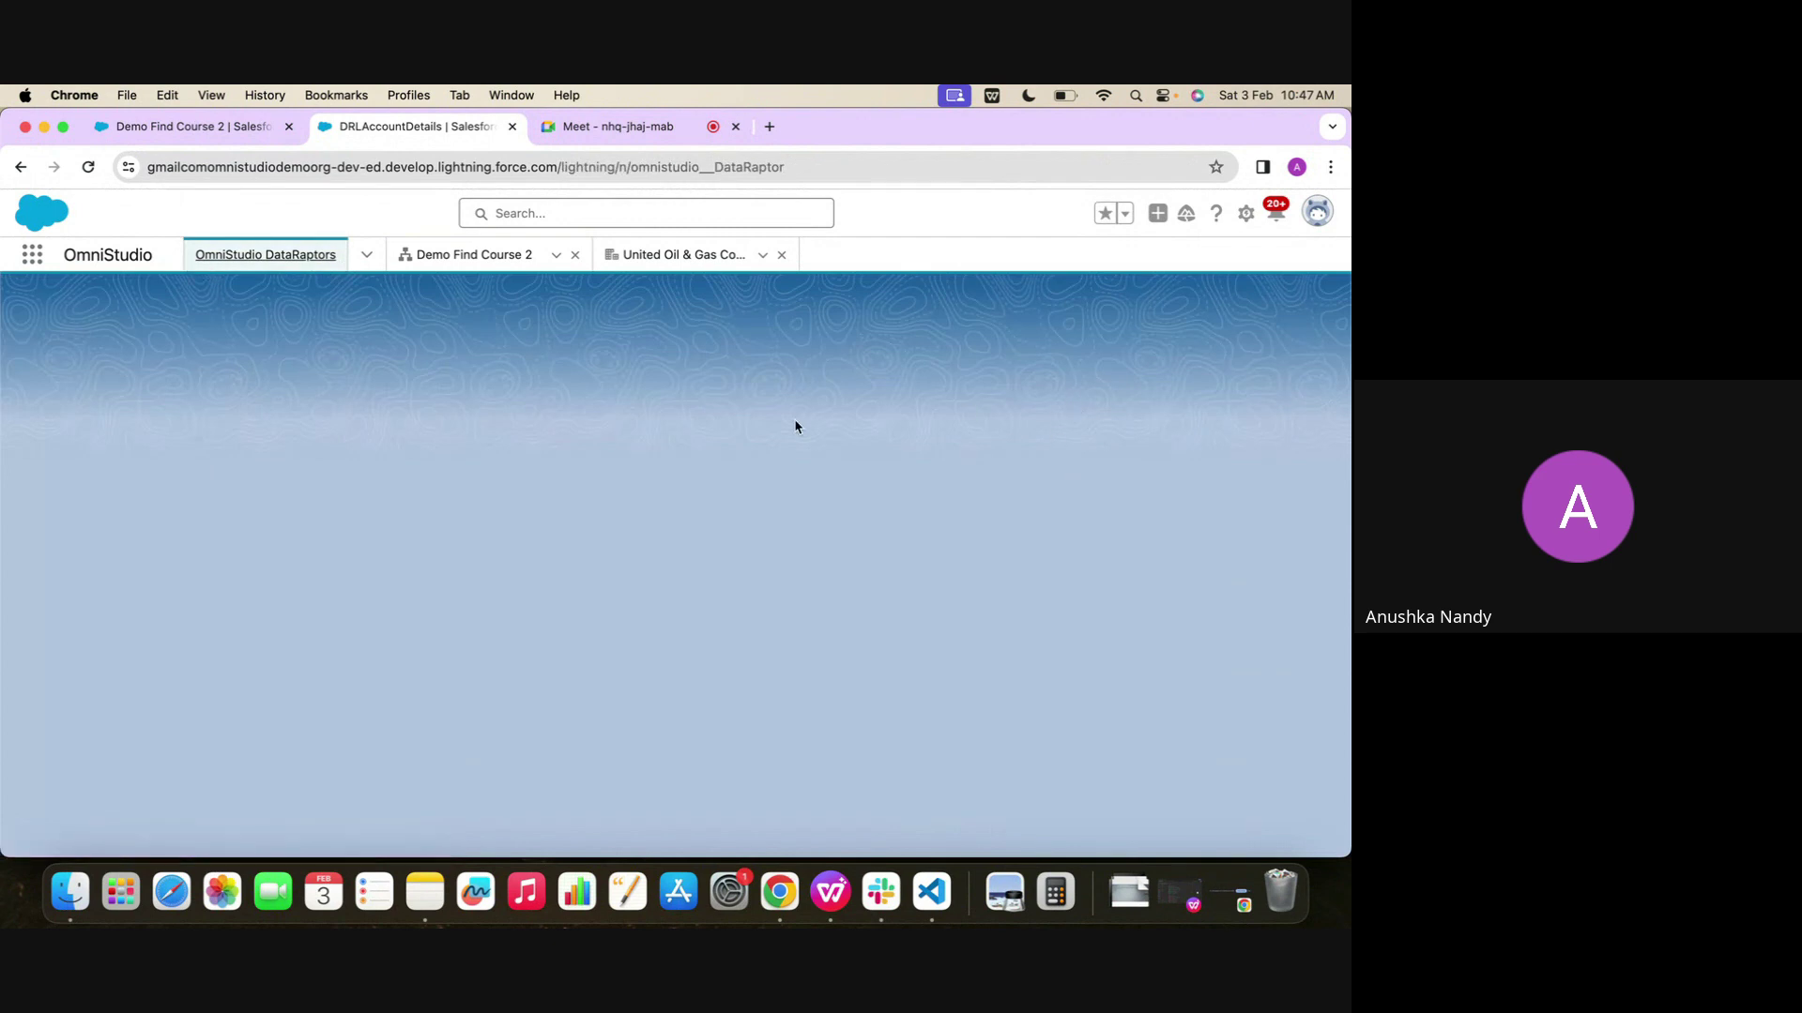
left_click(444, 254)
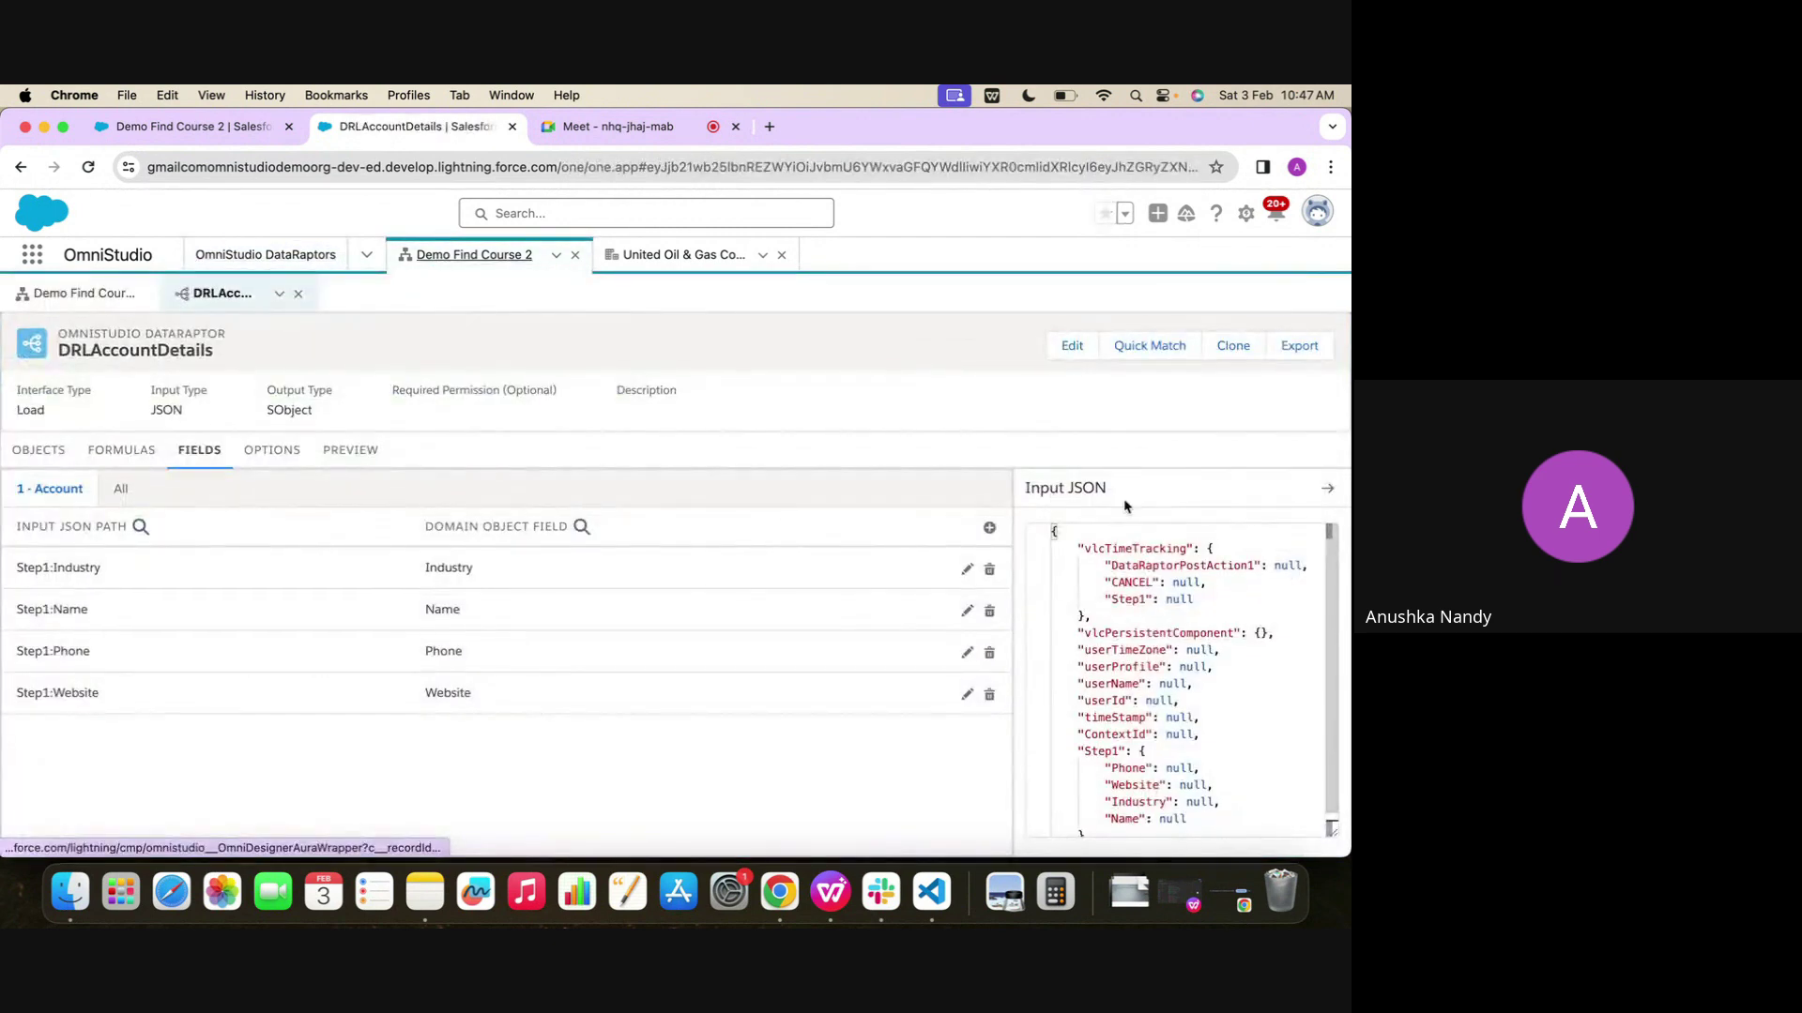
left_click(61, 309)
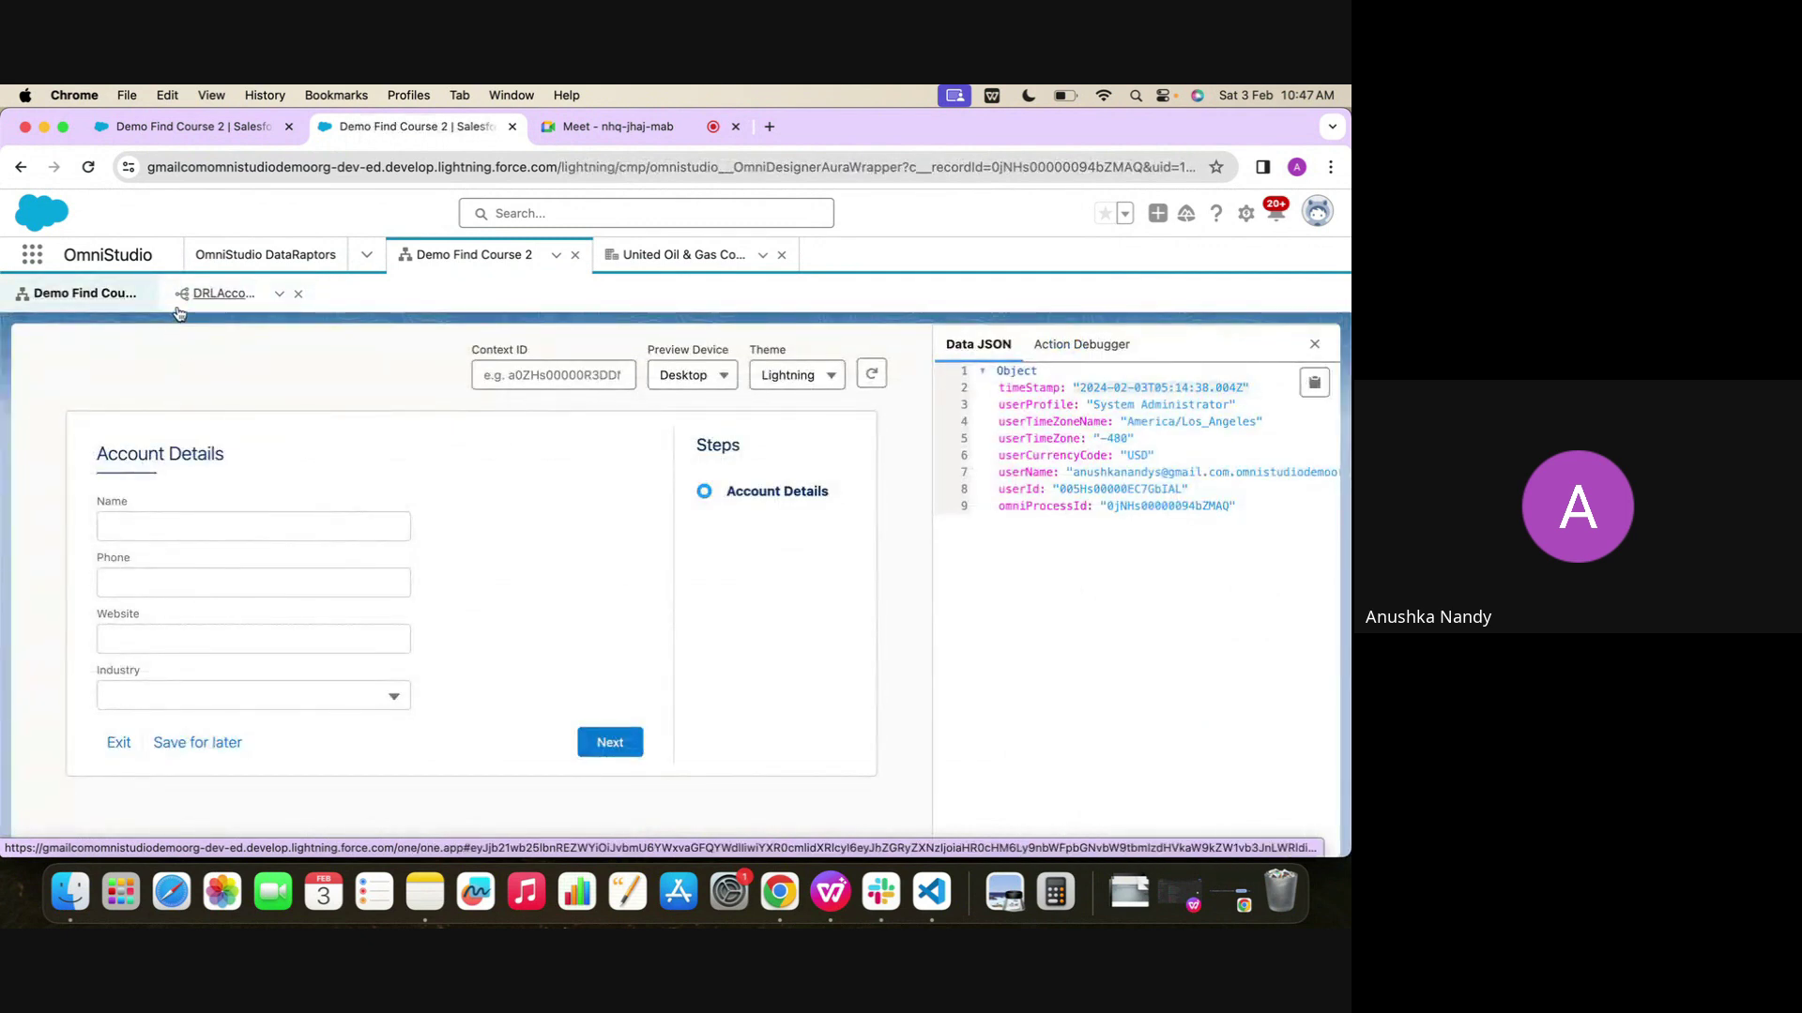
left_click(215, 294)
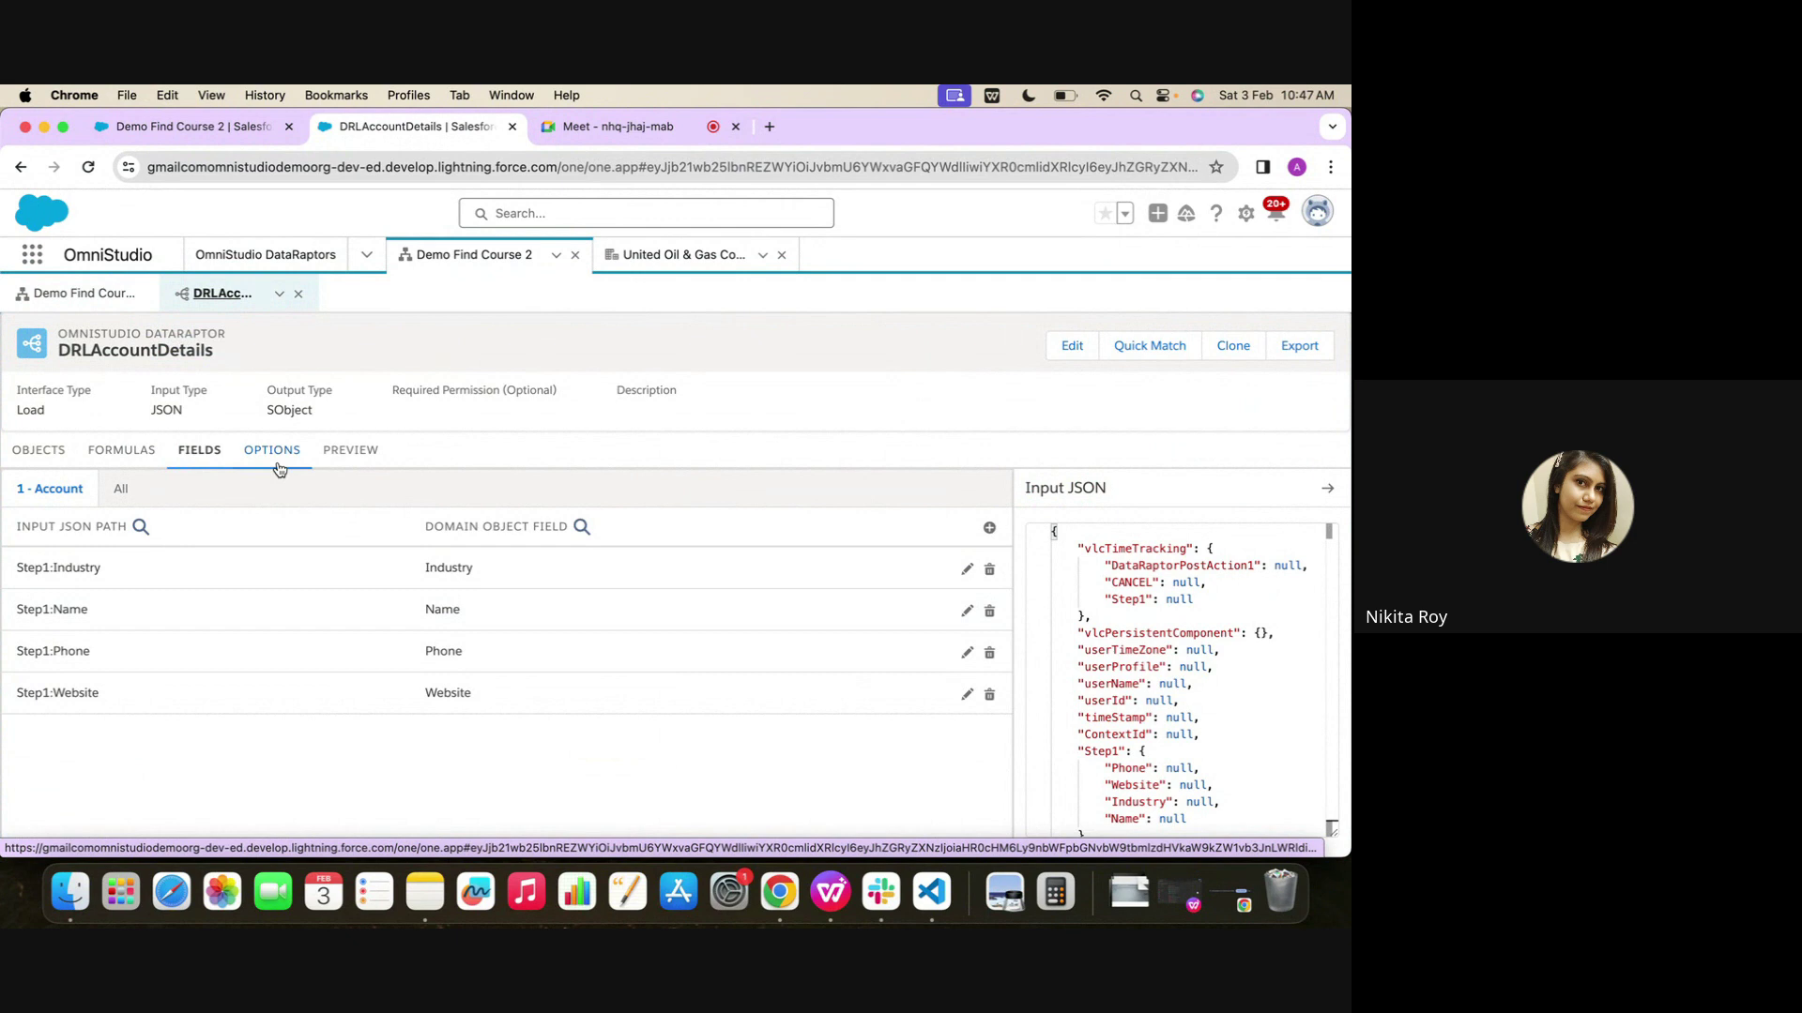
left_click(119, 489)
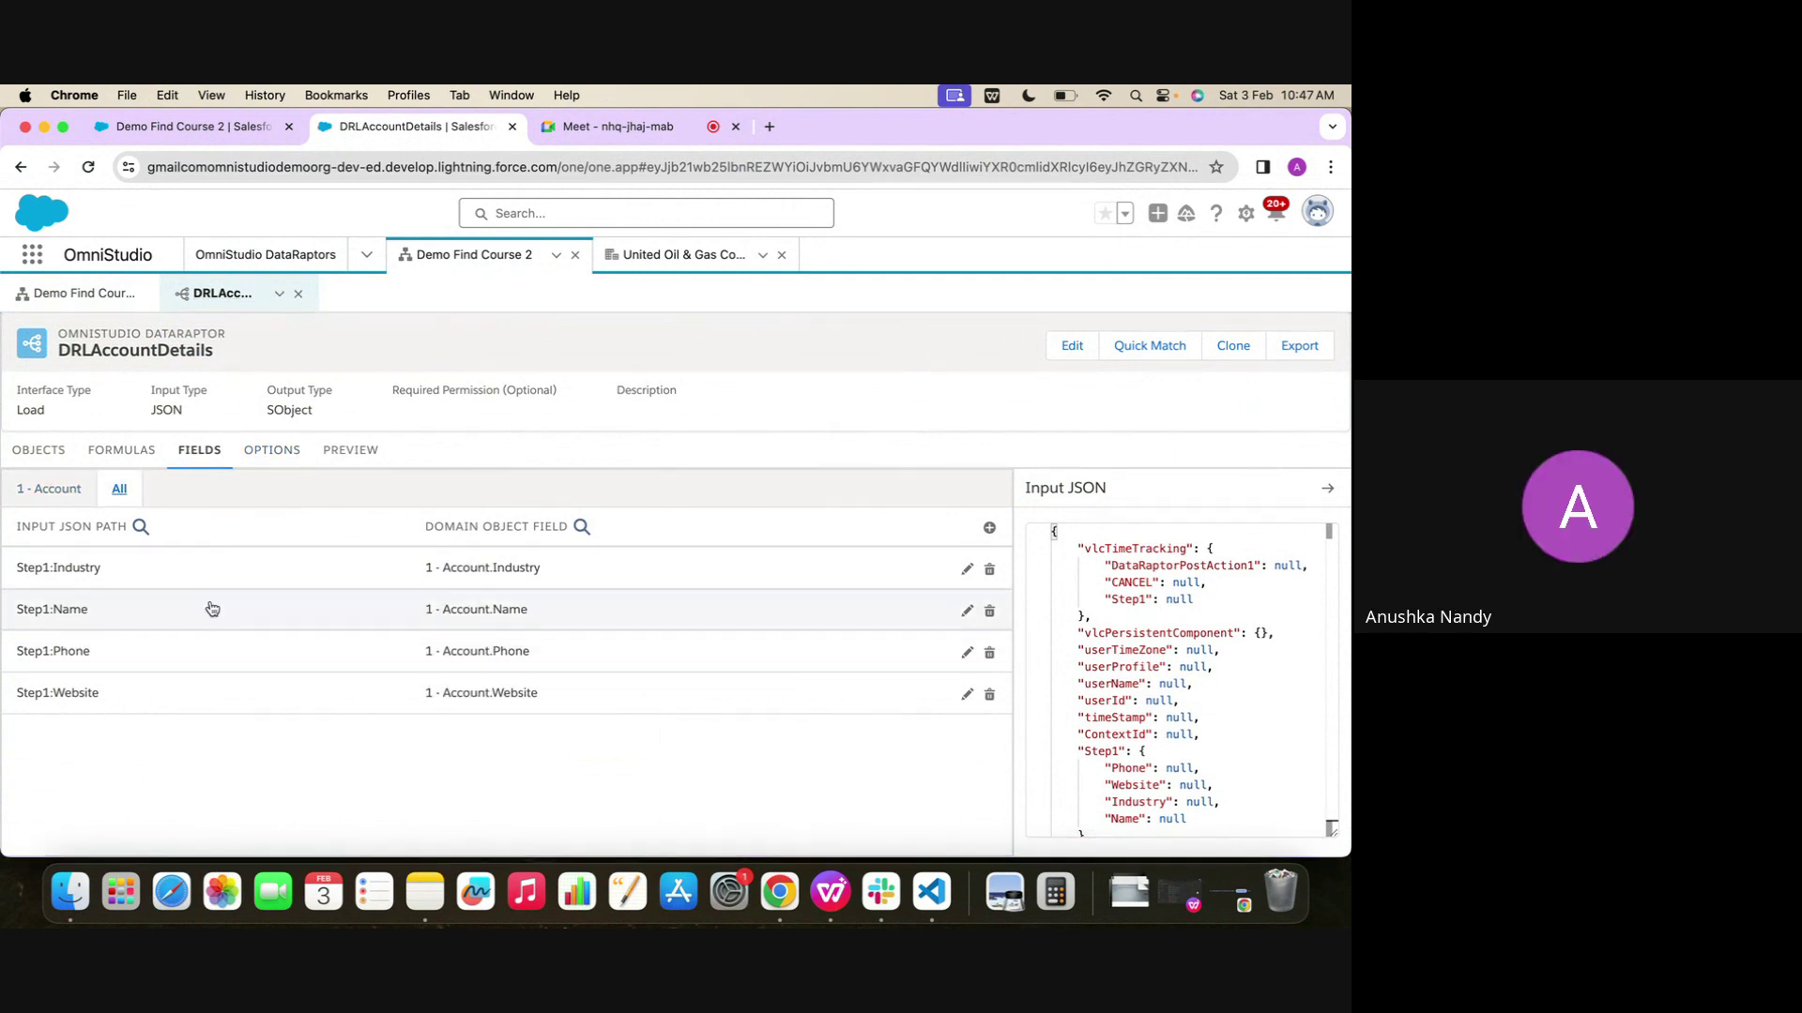
left_click(22, 489)
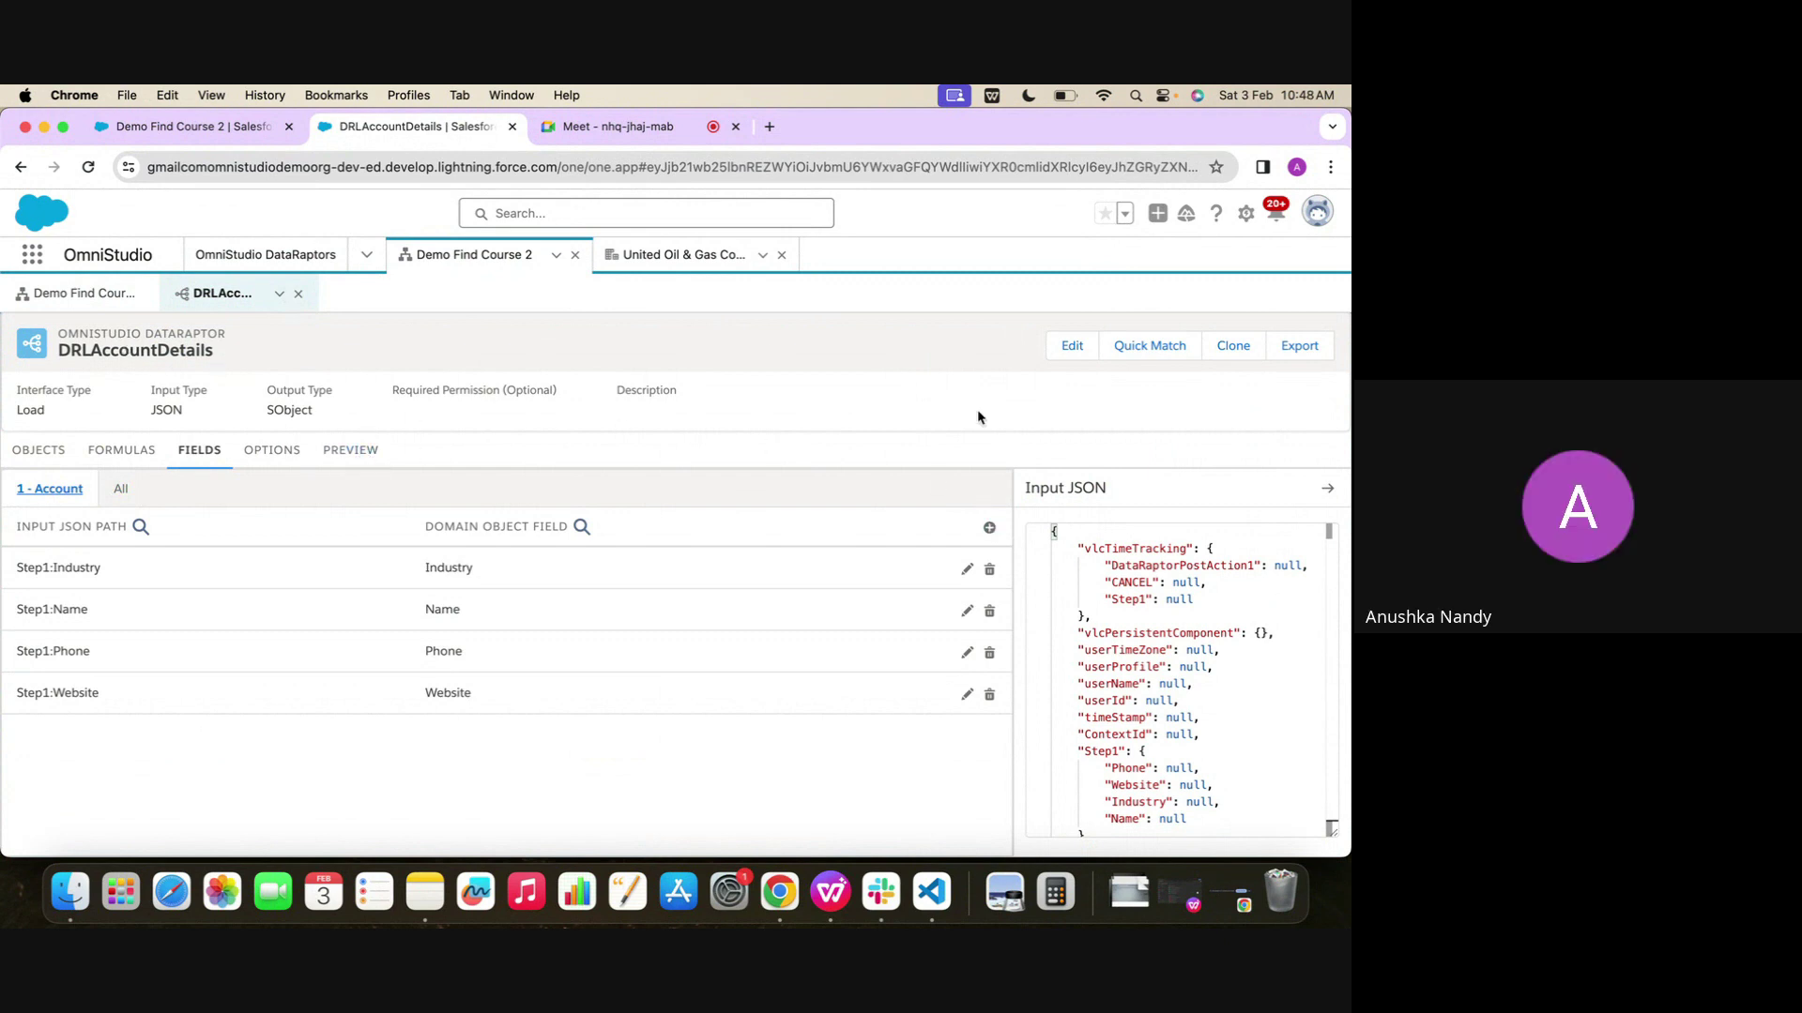
Review the input, output and matched mappings of DRLAccountDetails in Quick Match, then close it without saving
left_click(1146, 346)
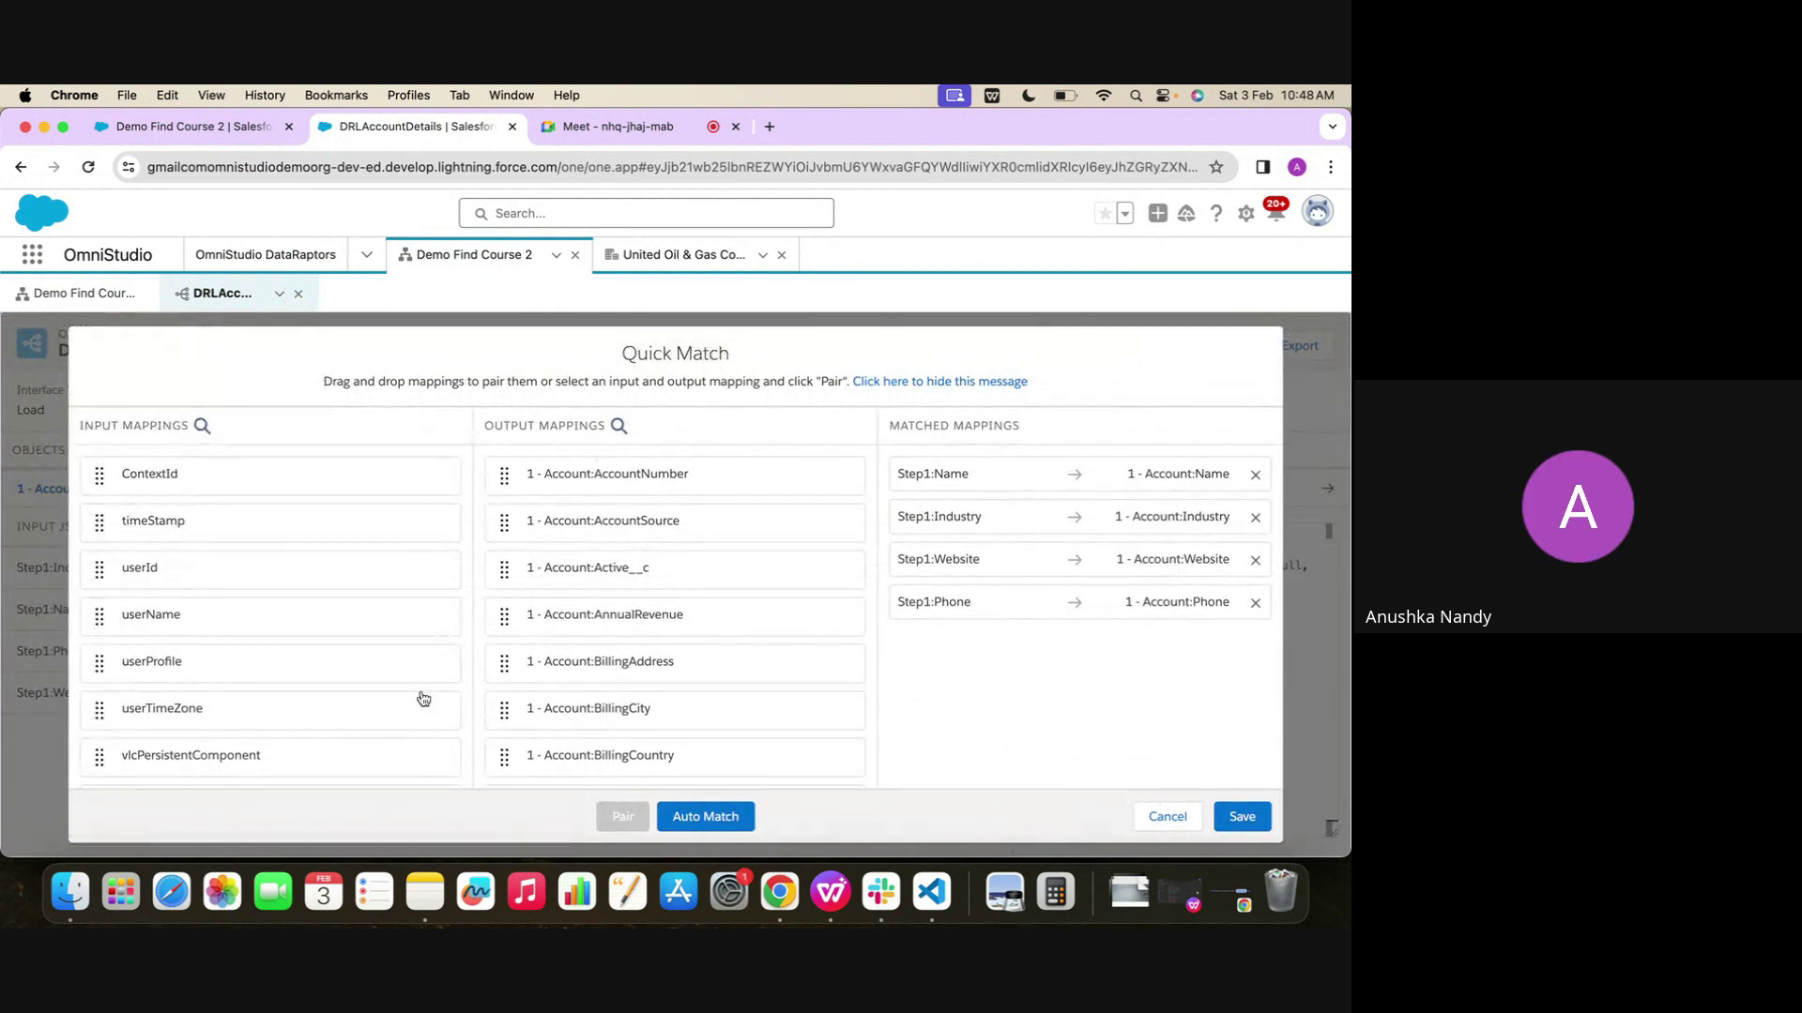
scroll(695, 643, "down", 15)
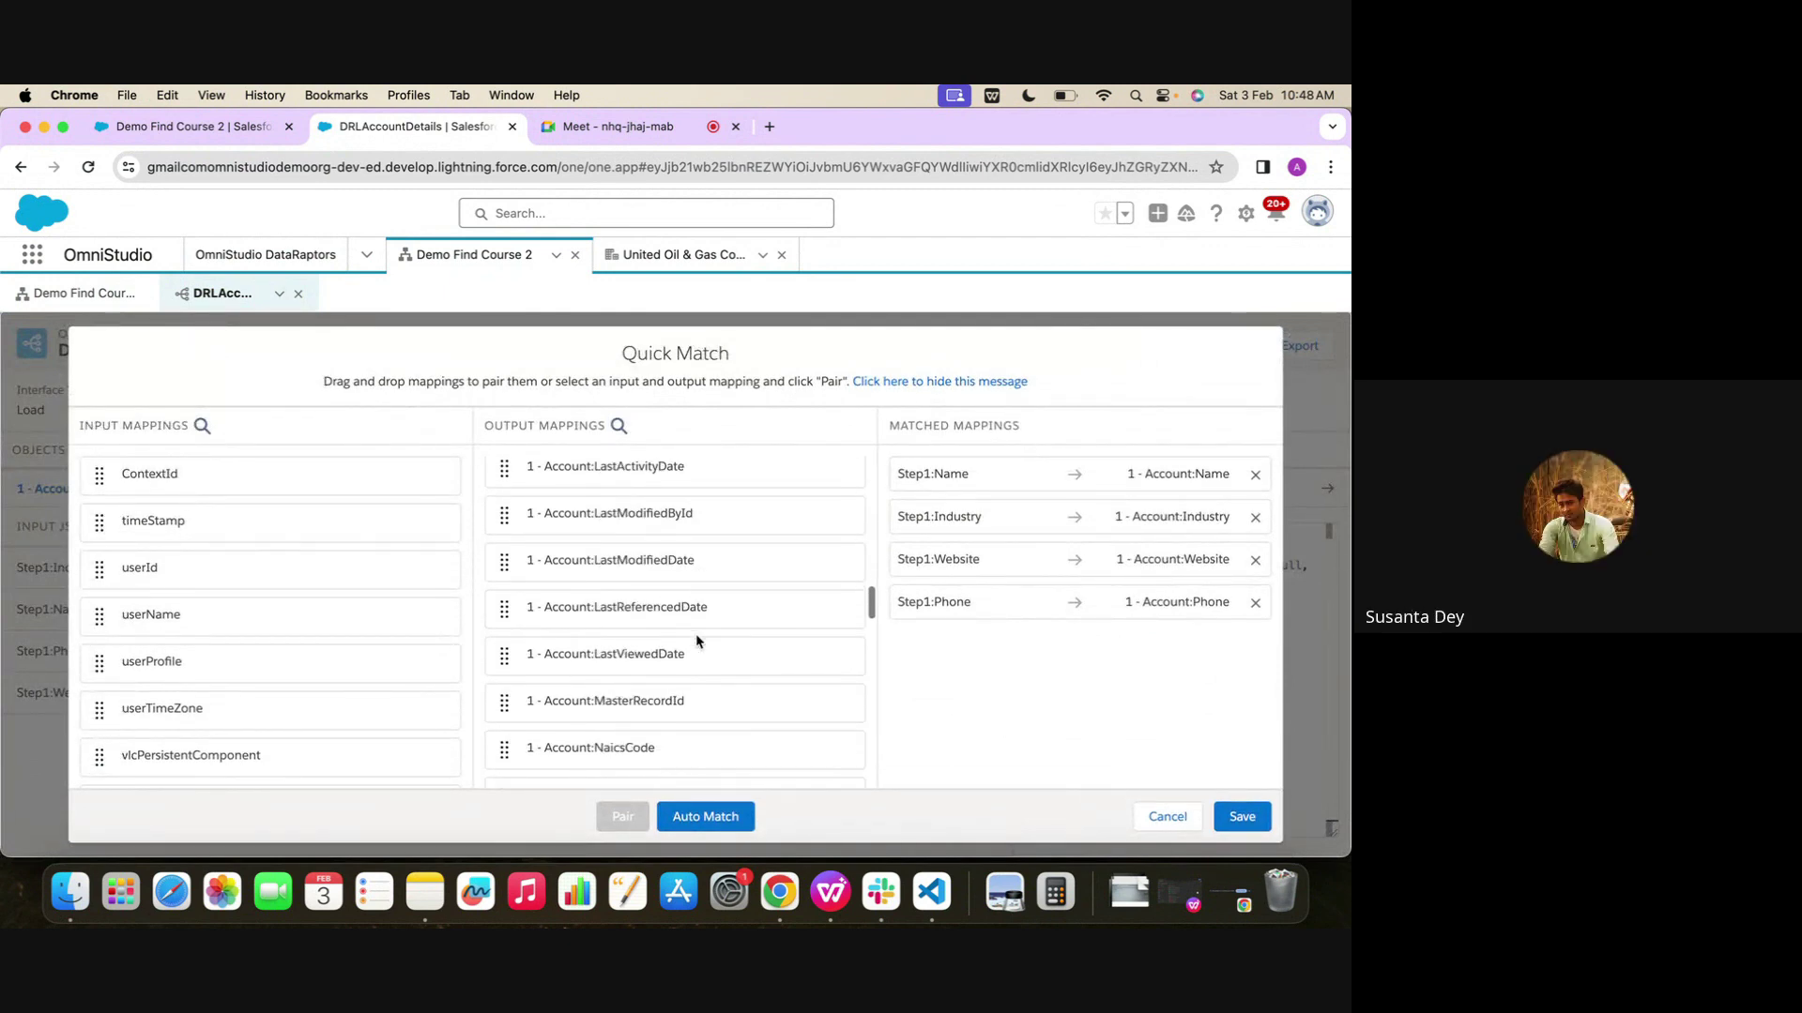
scroll(695, 640, "down", 15)
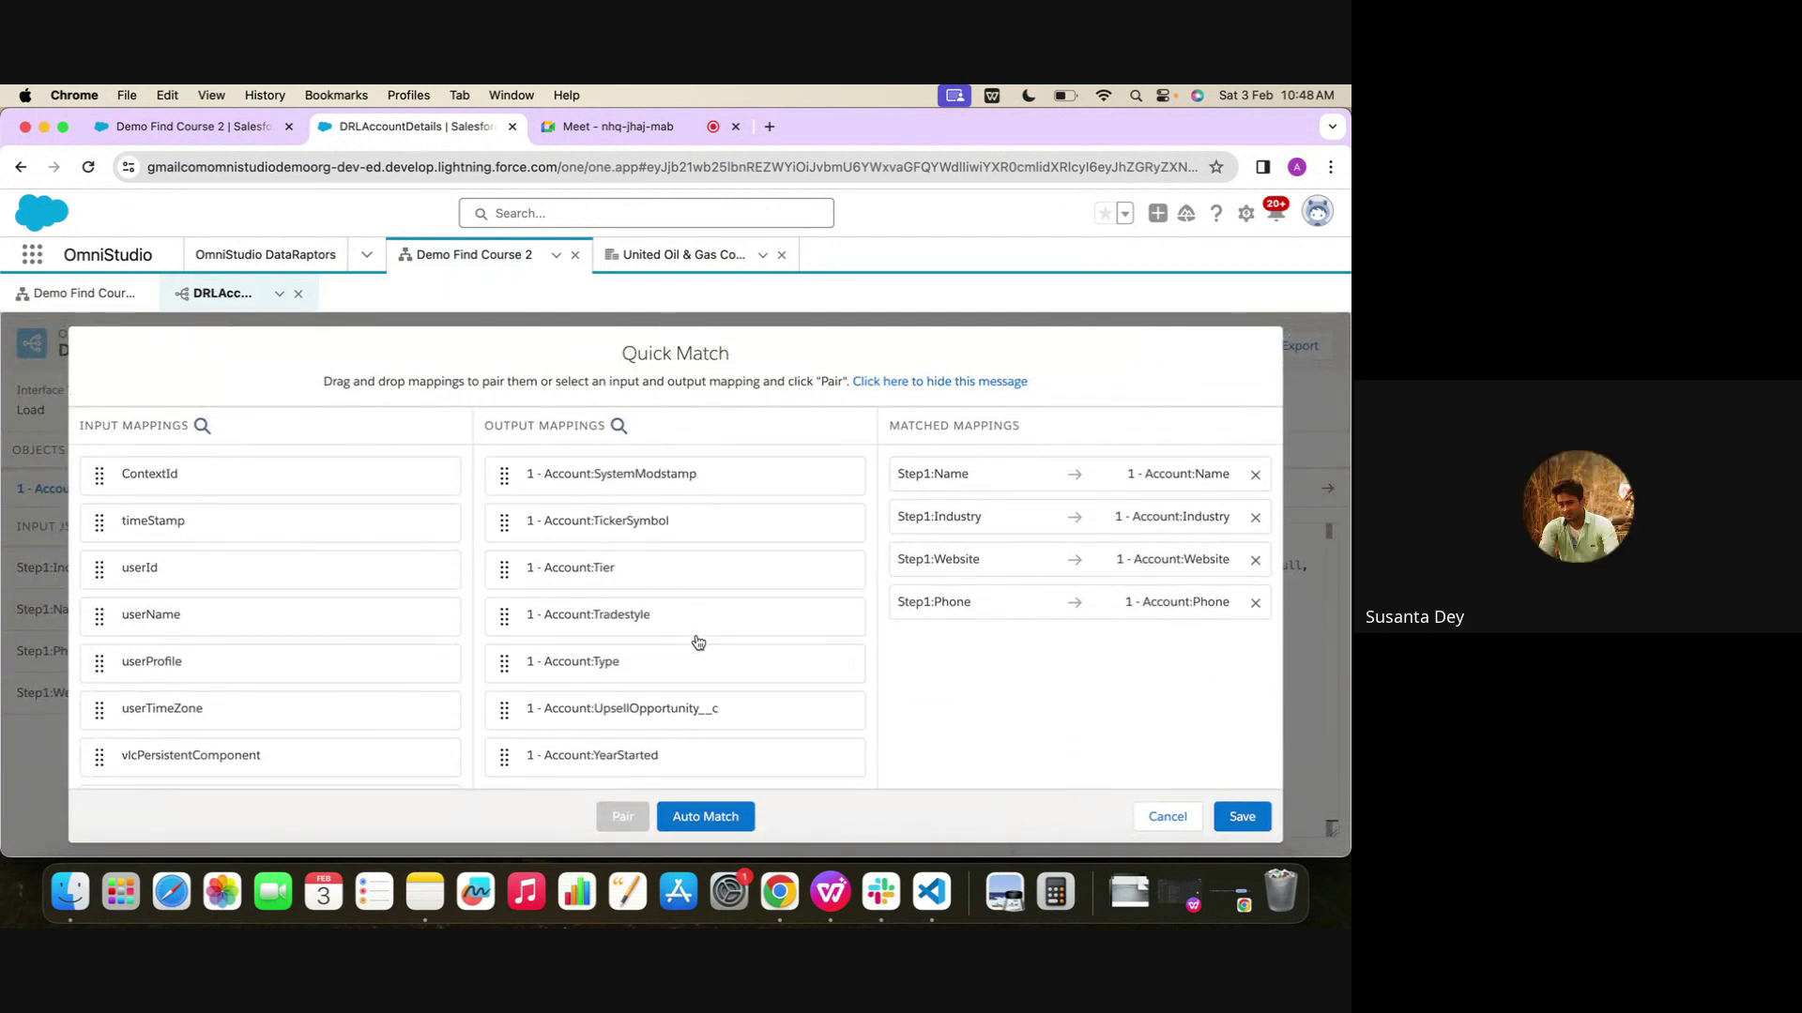
scroll(698, 643, "up", 20)
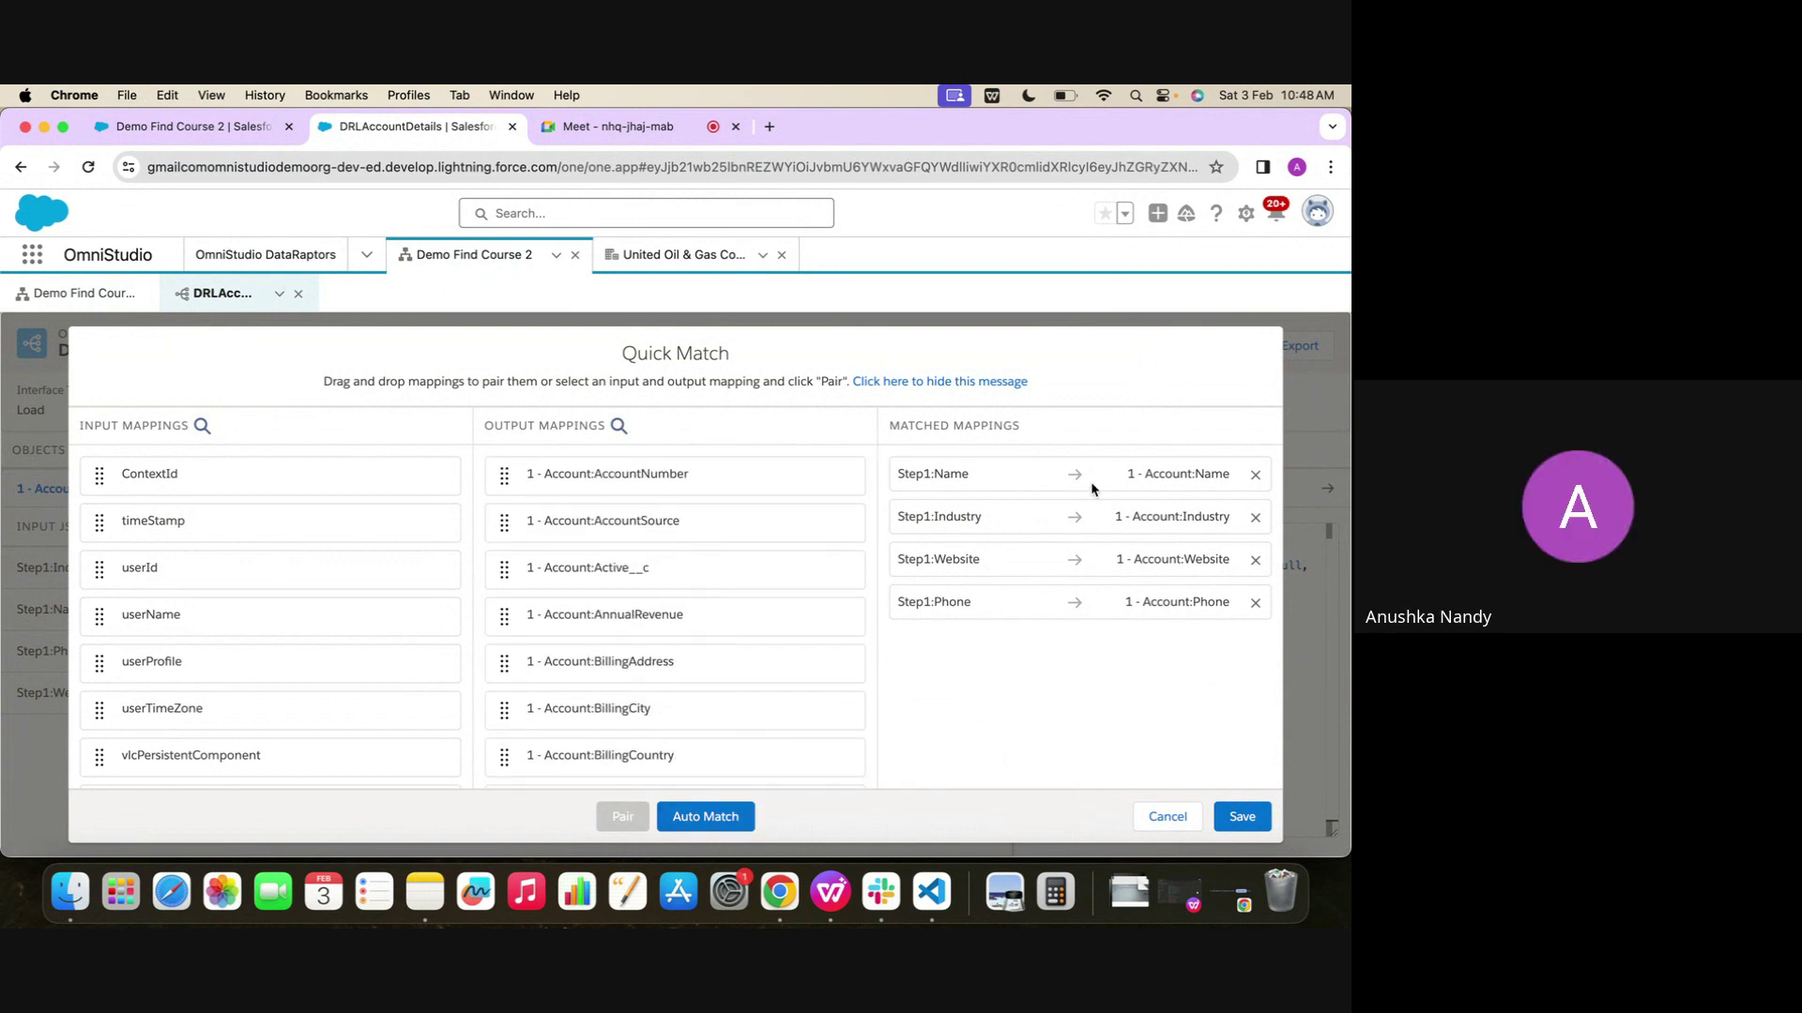
left_click(1168, 817)
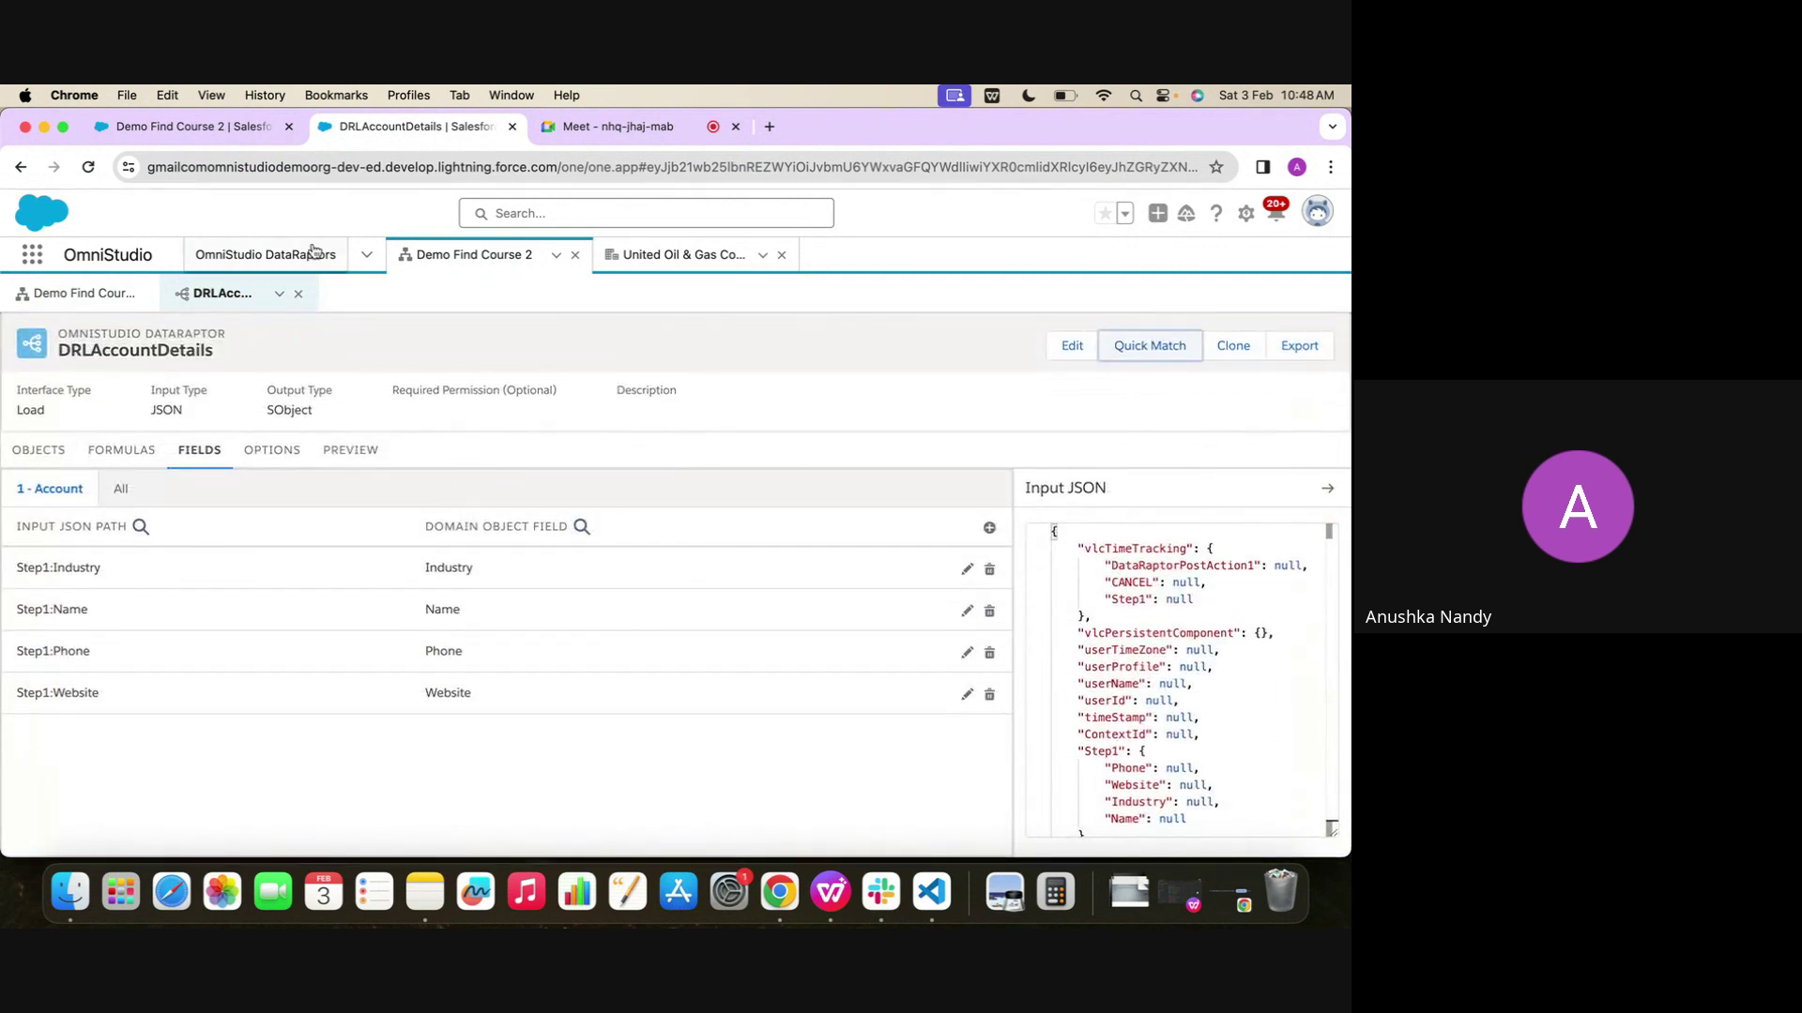
Search the apps for "sa" in the other Salesforce browser tab and open the Sales app
left_click(188, 126)
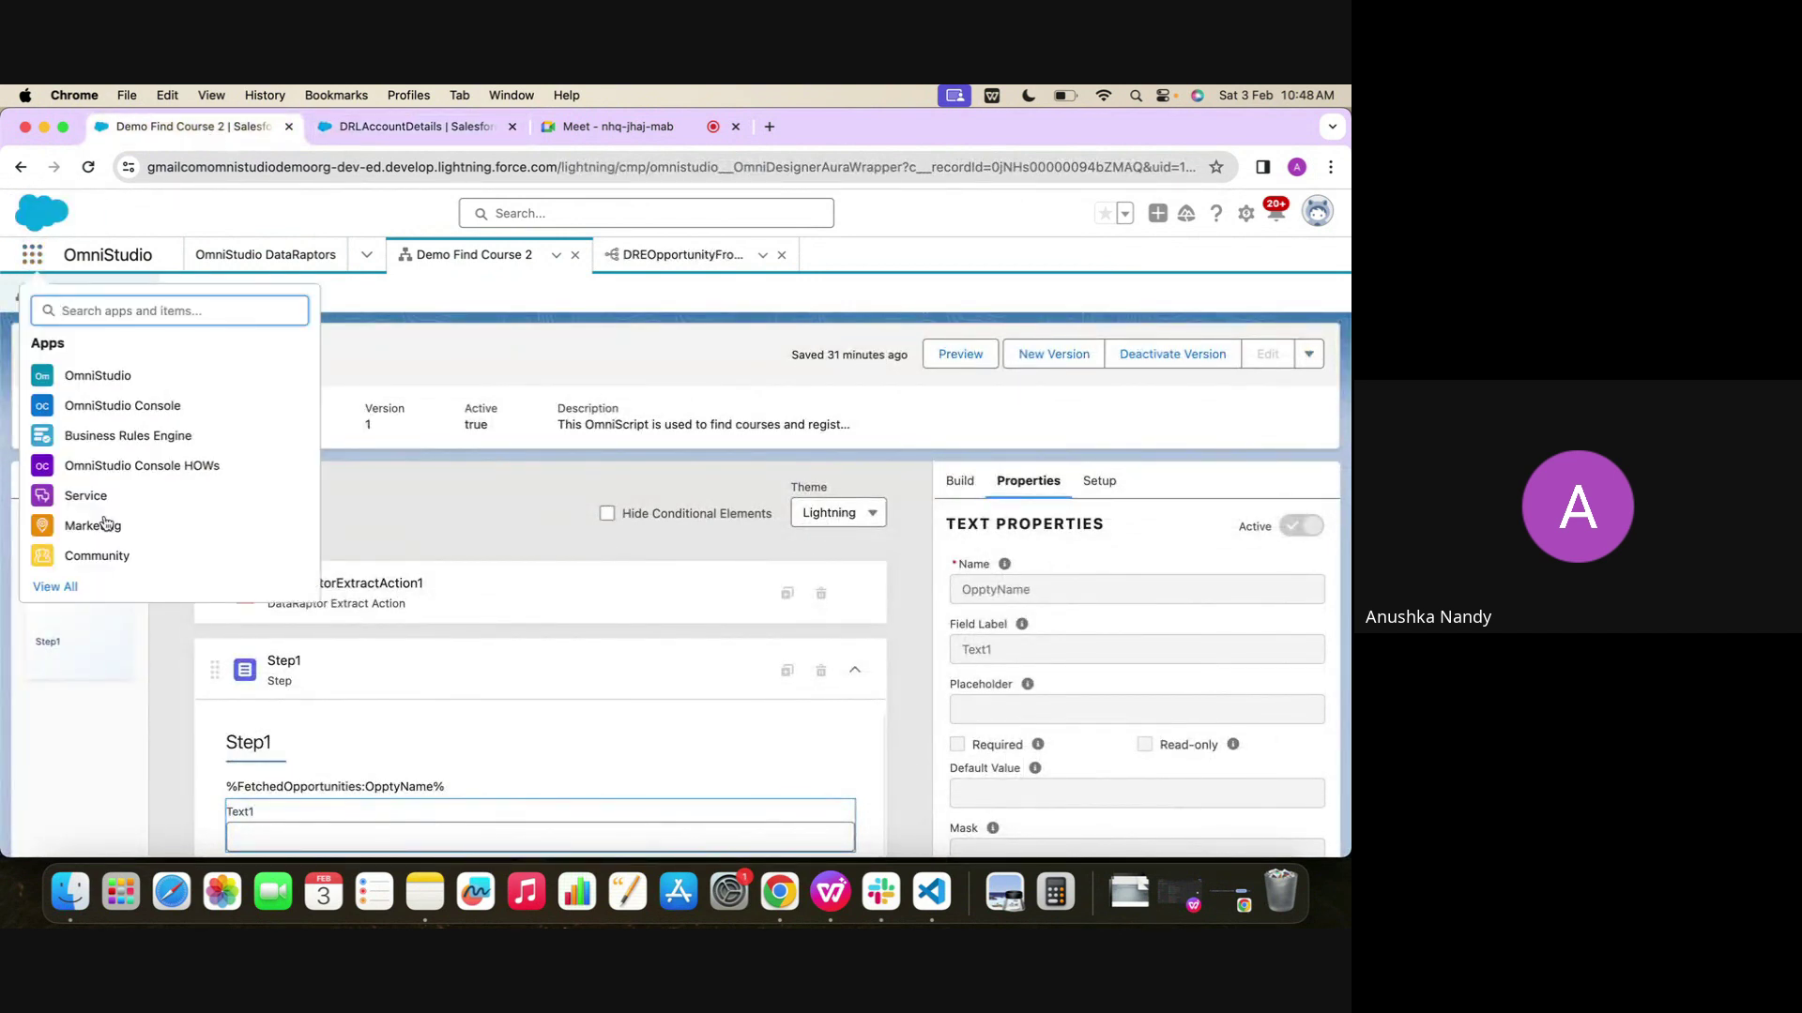
type("sa")
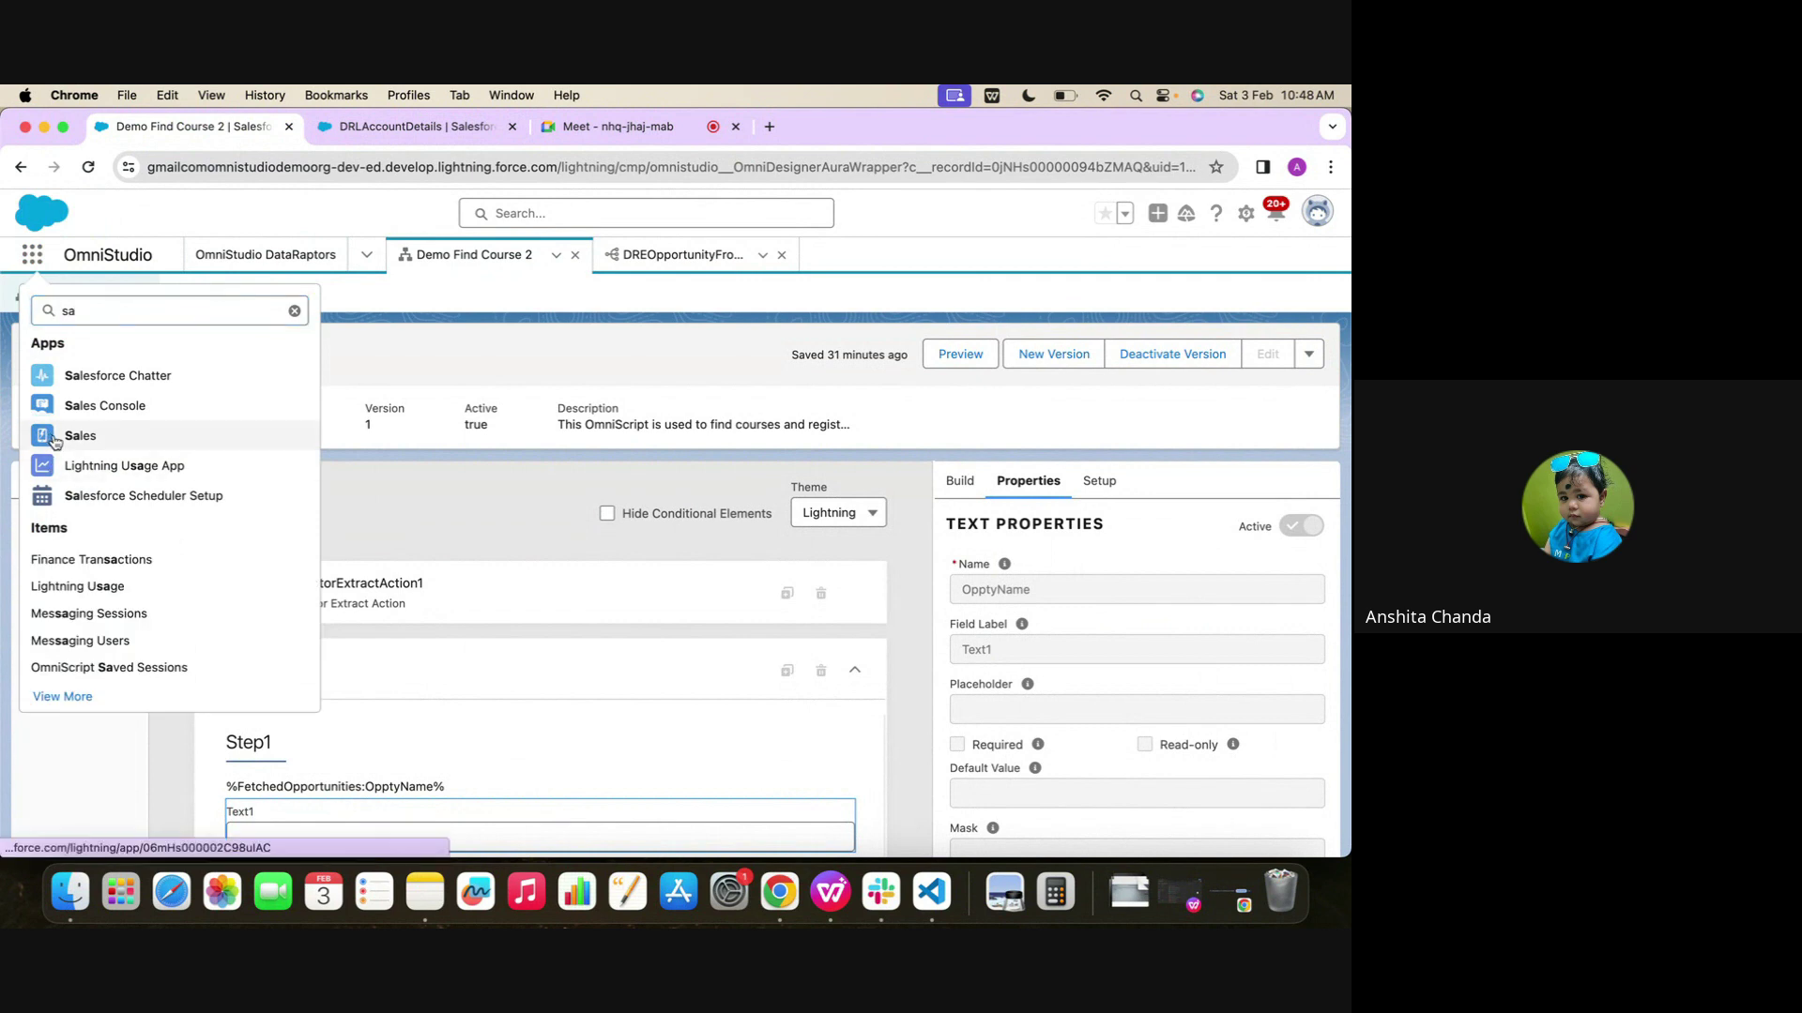
left_click(55, 439)
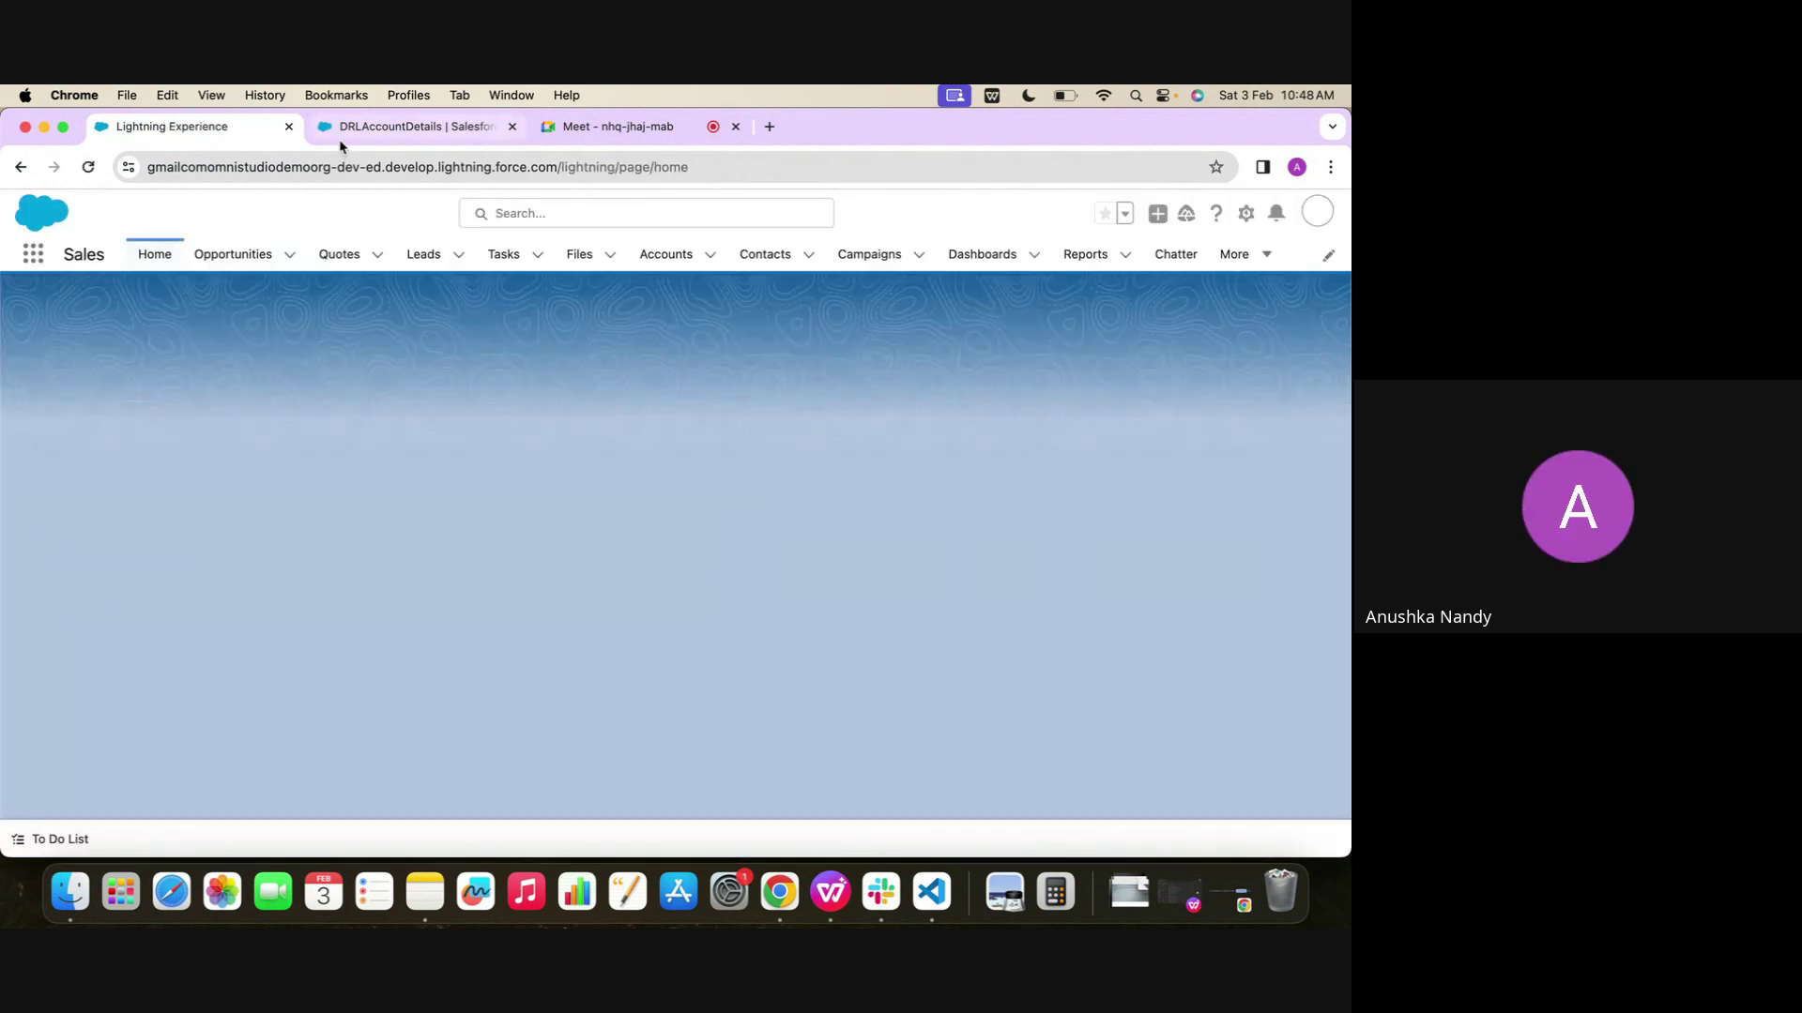
Return Demo Find Course 2 to its design view, reload it and inspect the Account Details step
left_click(340, 141)
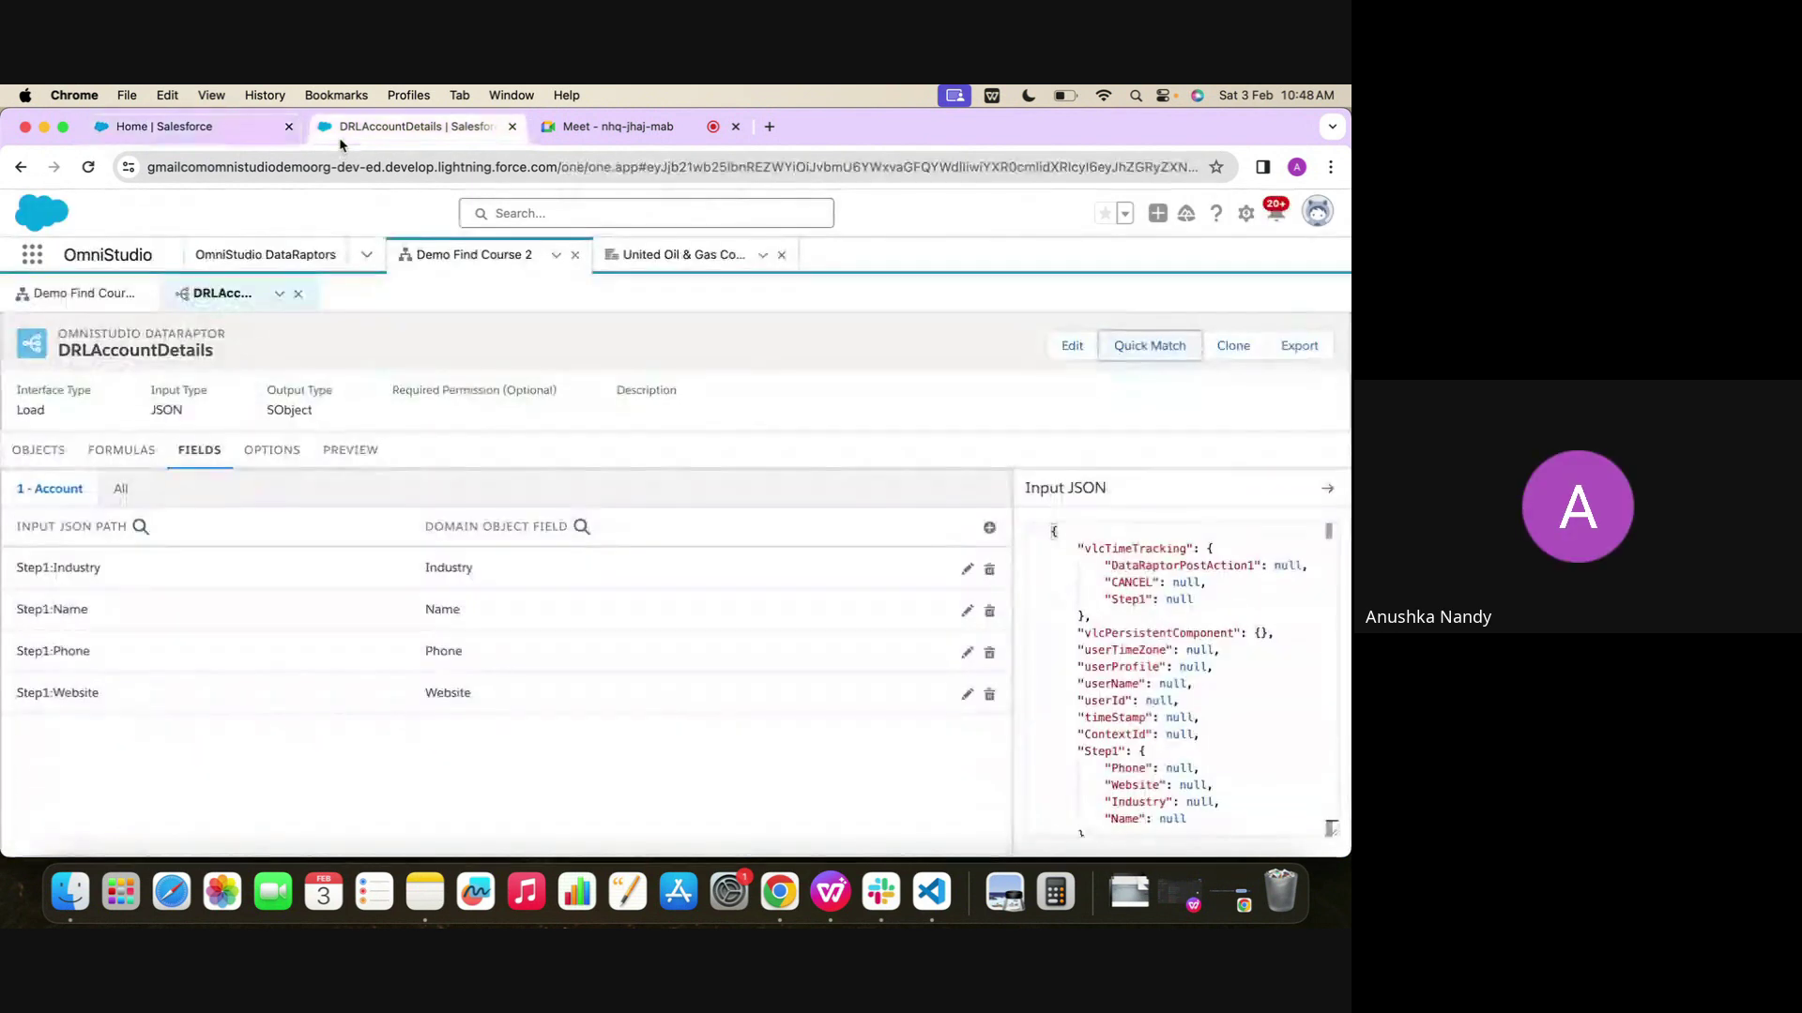
left_click(84, 293)
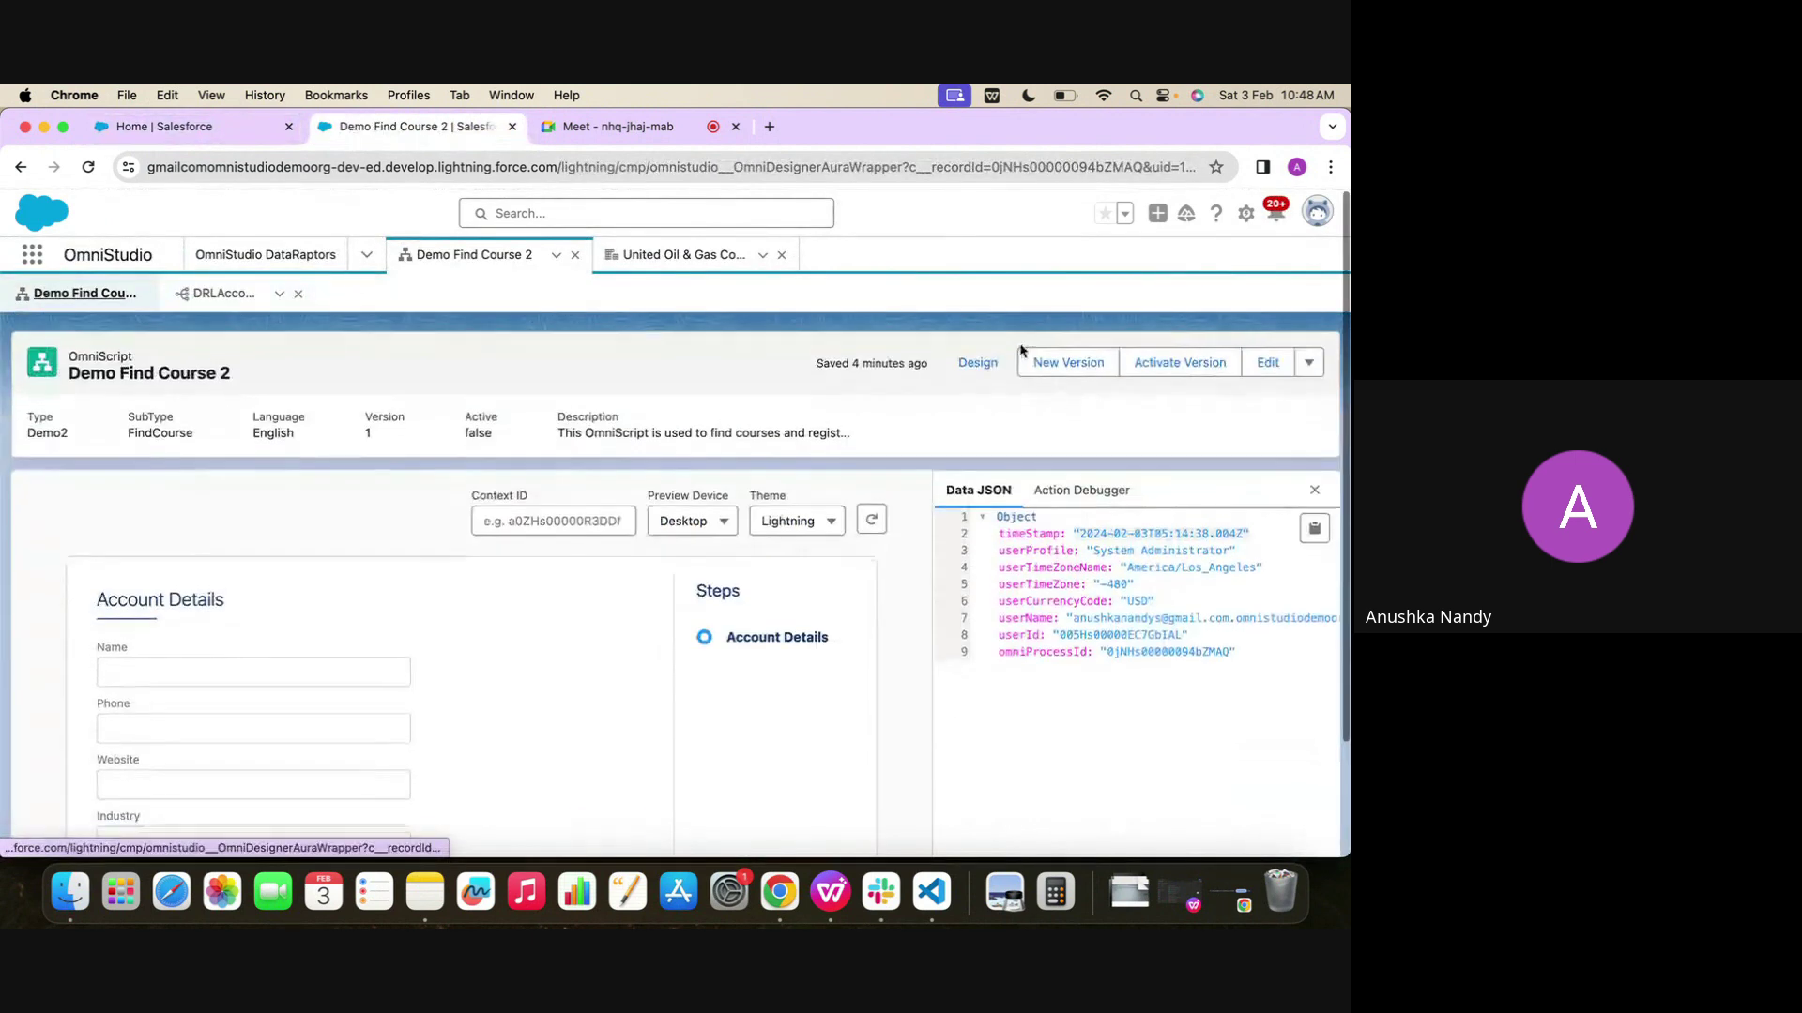
left_click(981, 362)
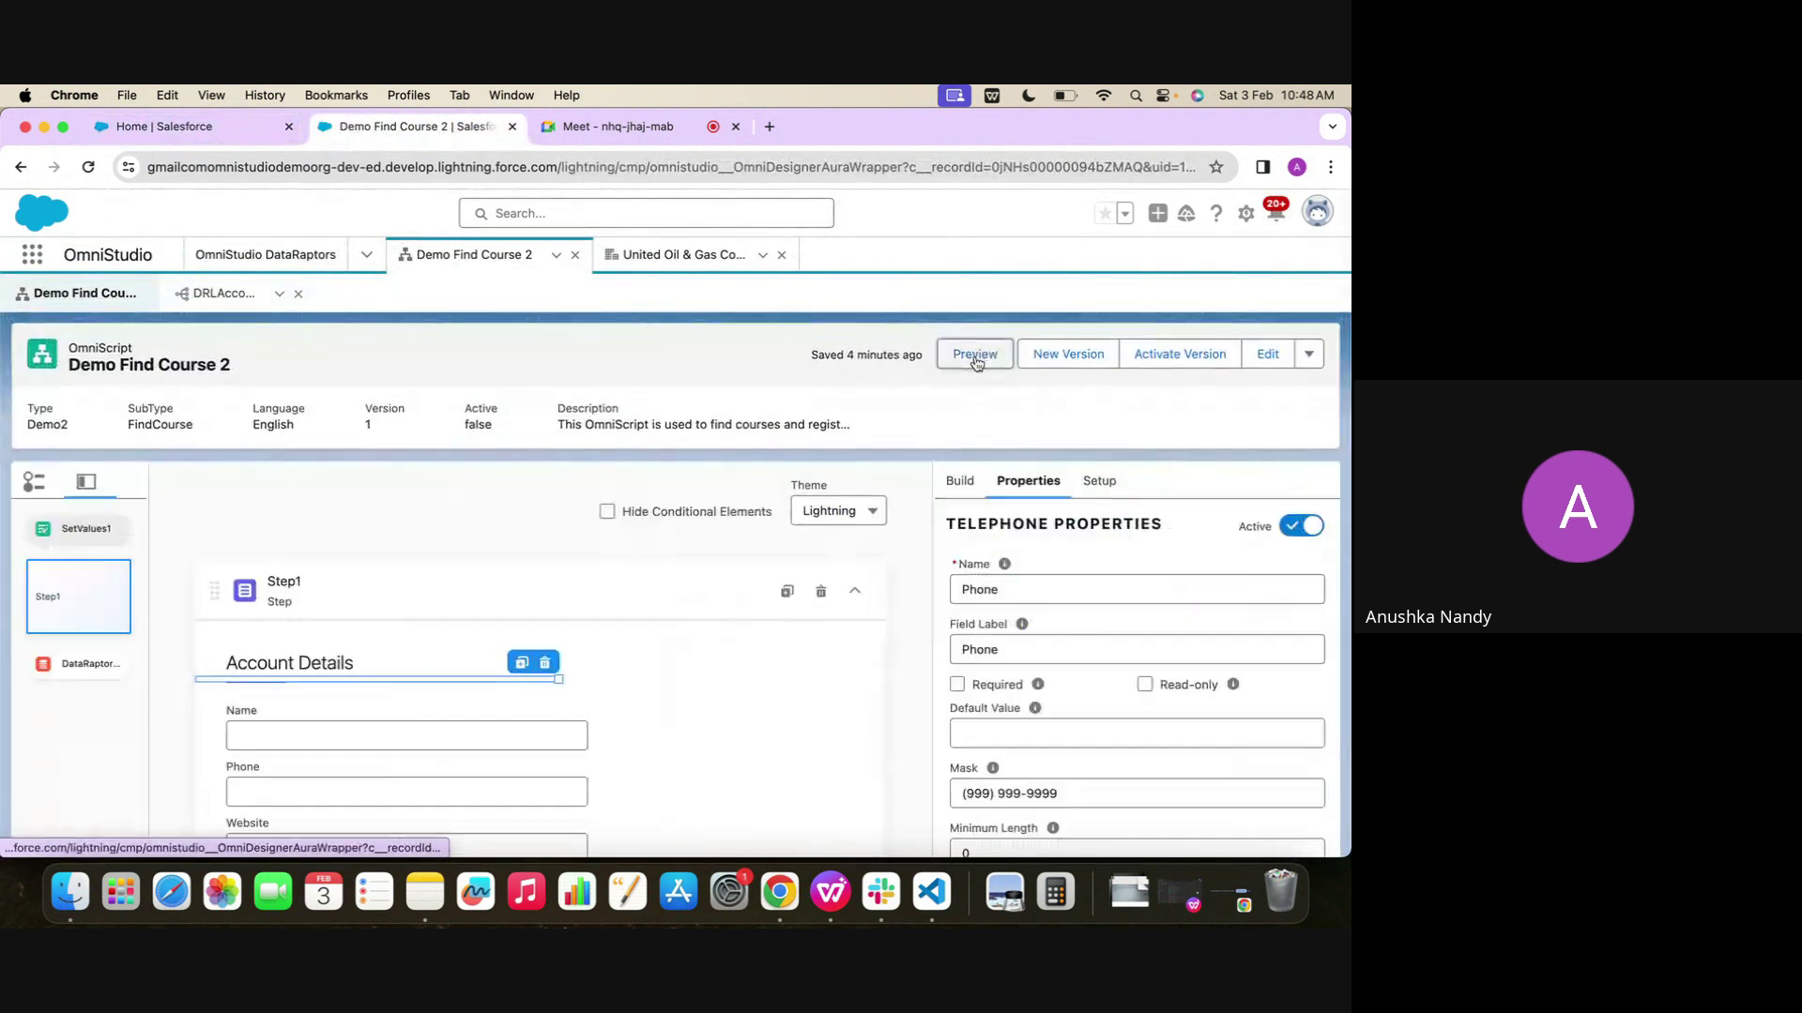
left_click(98, 167)
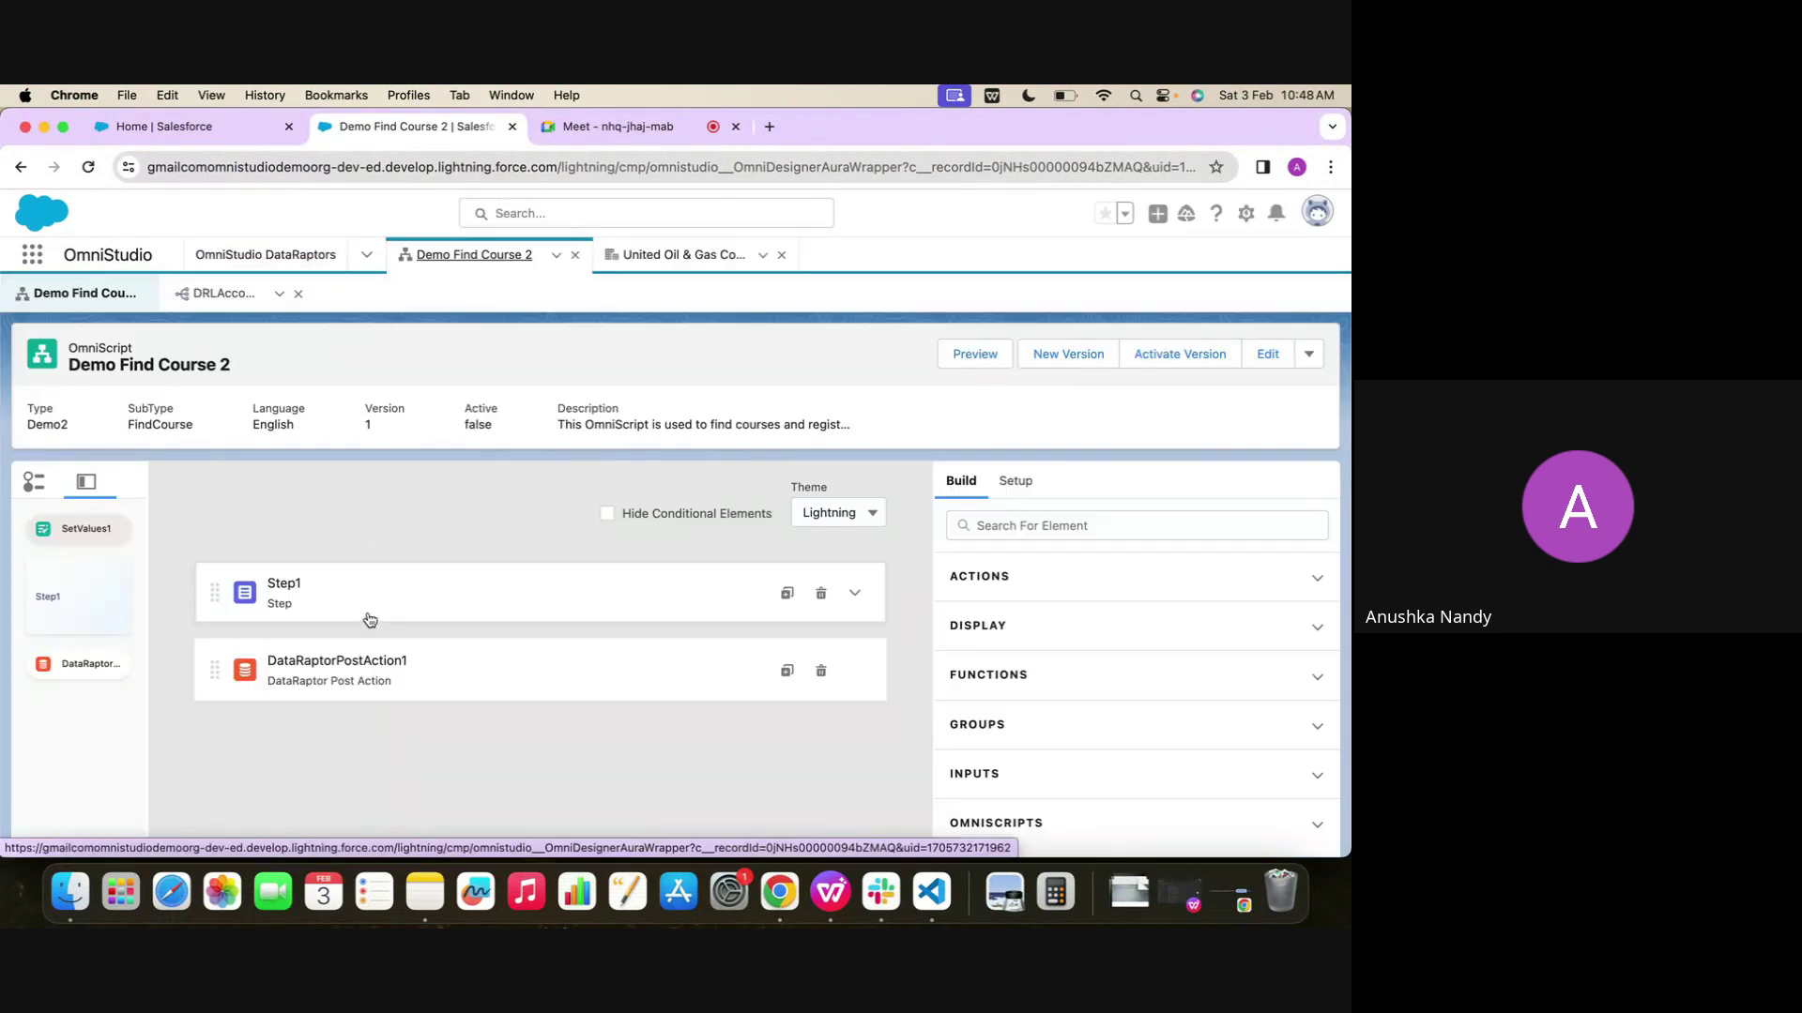
left_click(365, 601)
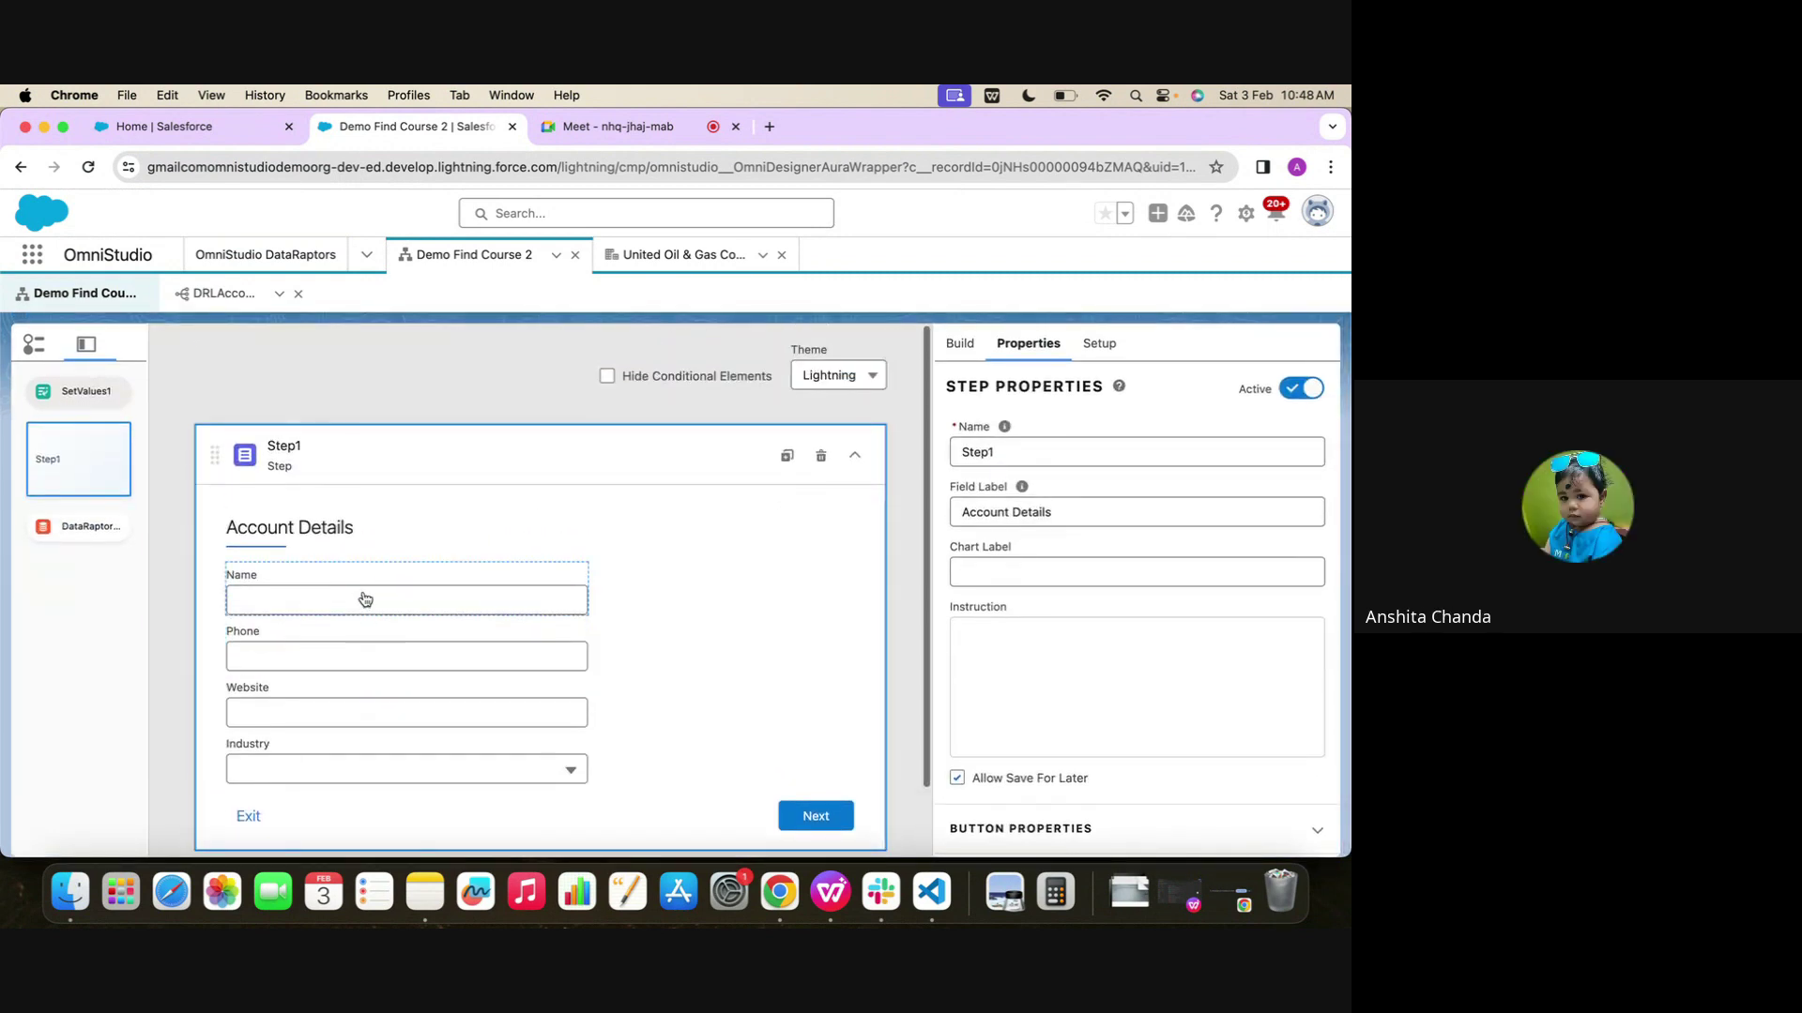
Open the Sales home page for editing in Lightning App Builder
left_click(165, 126)
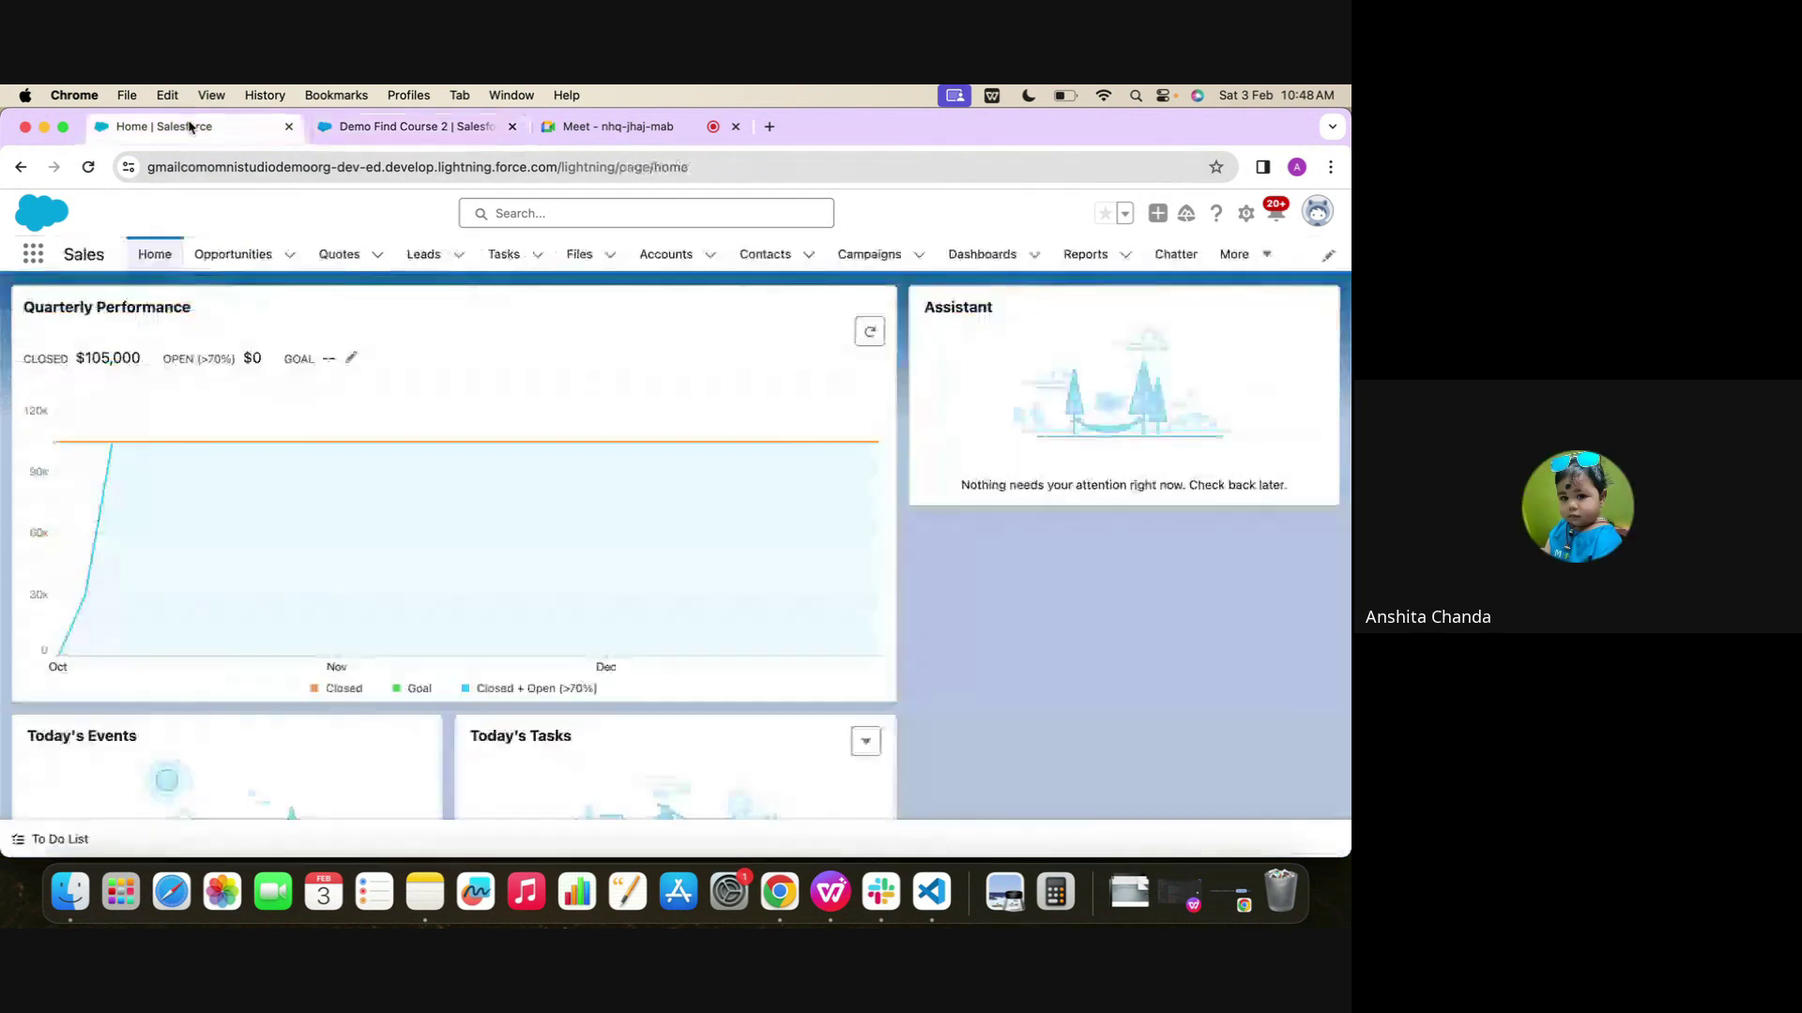
left_click(1248, 214)
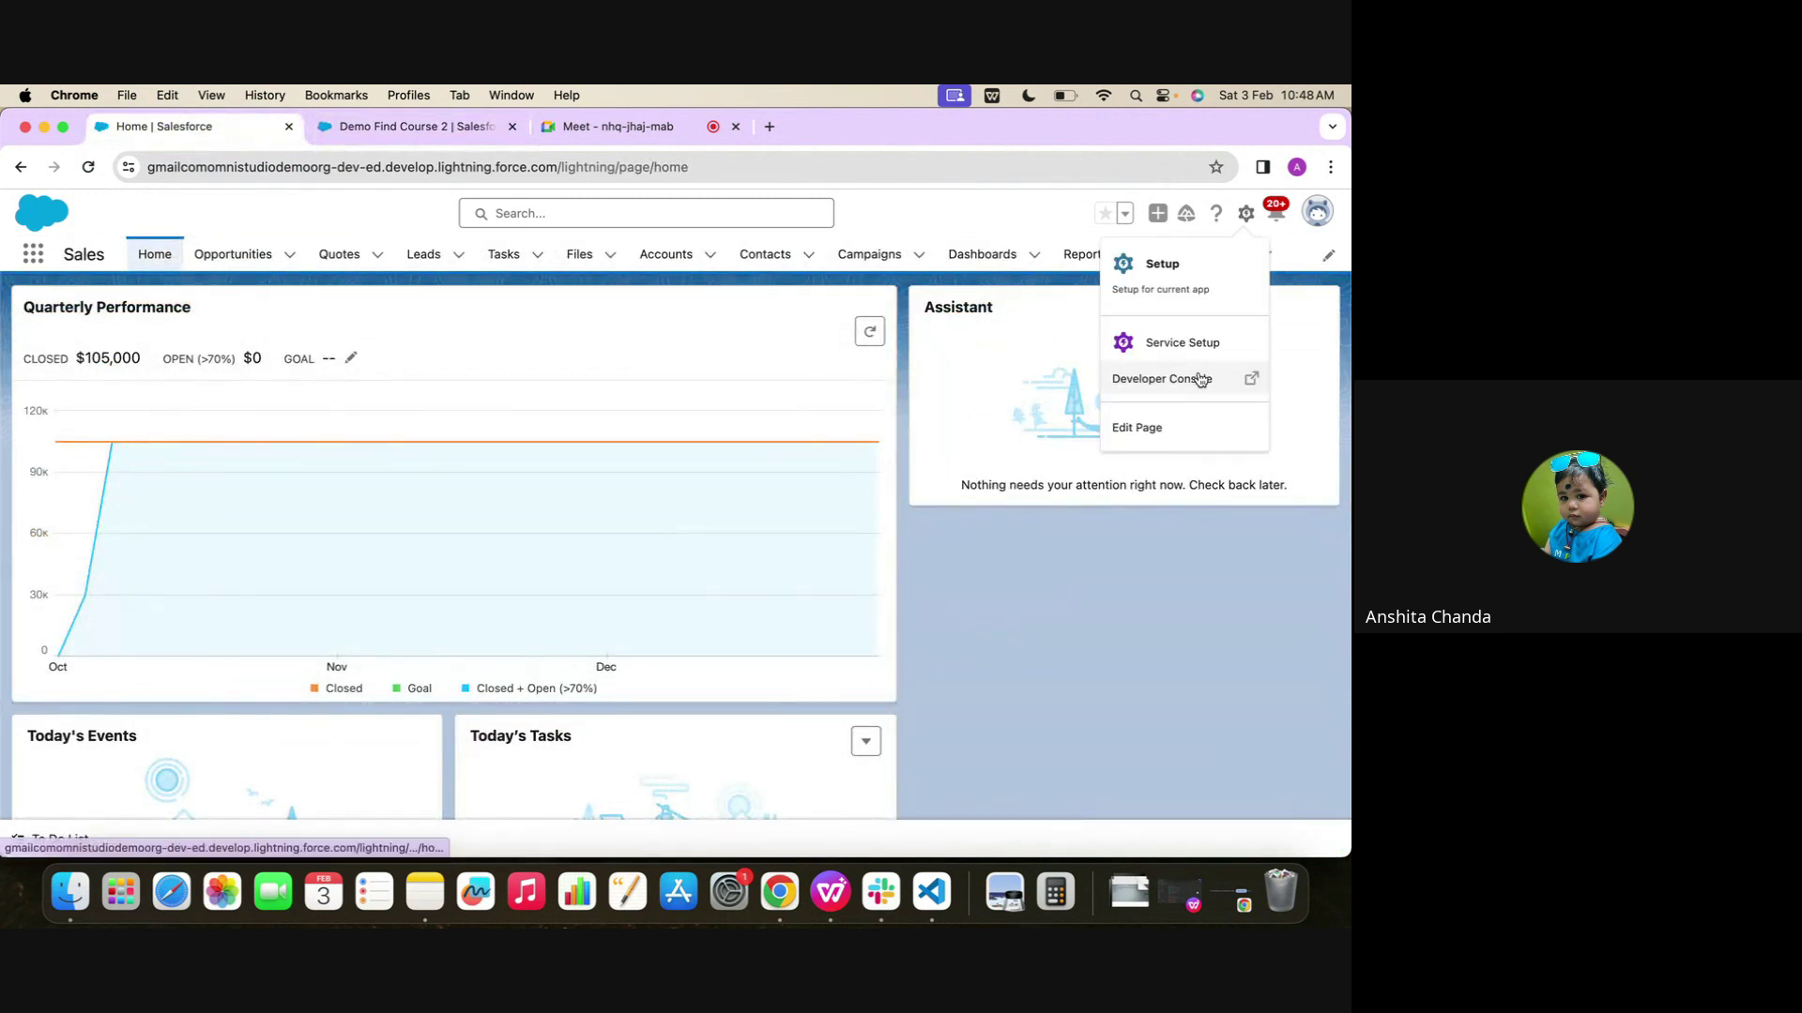
left_click(1122, 429)
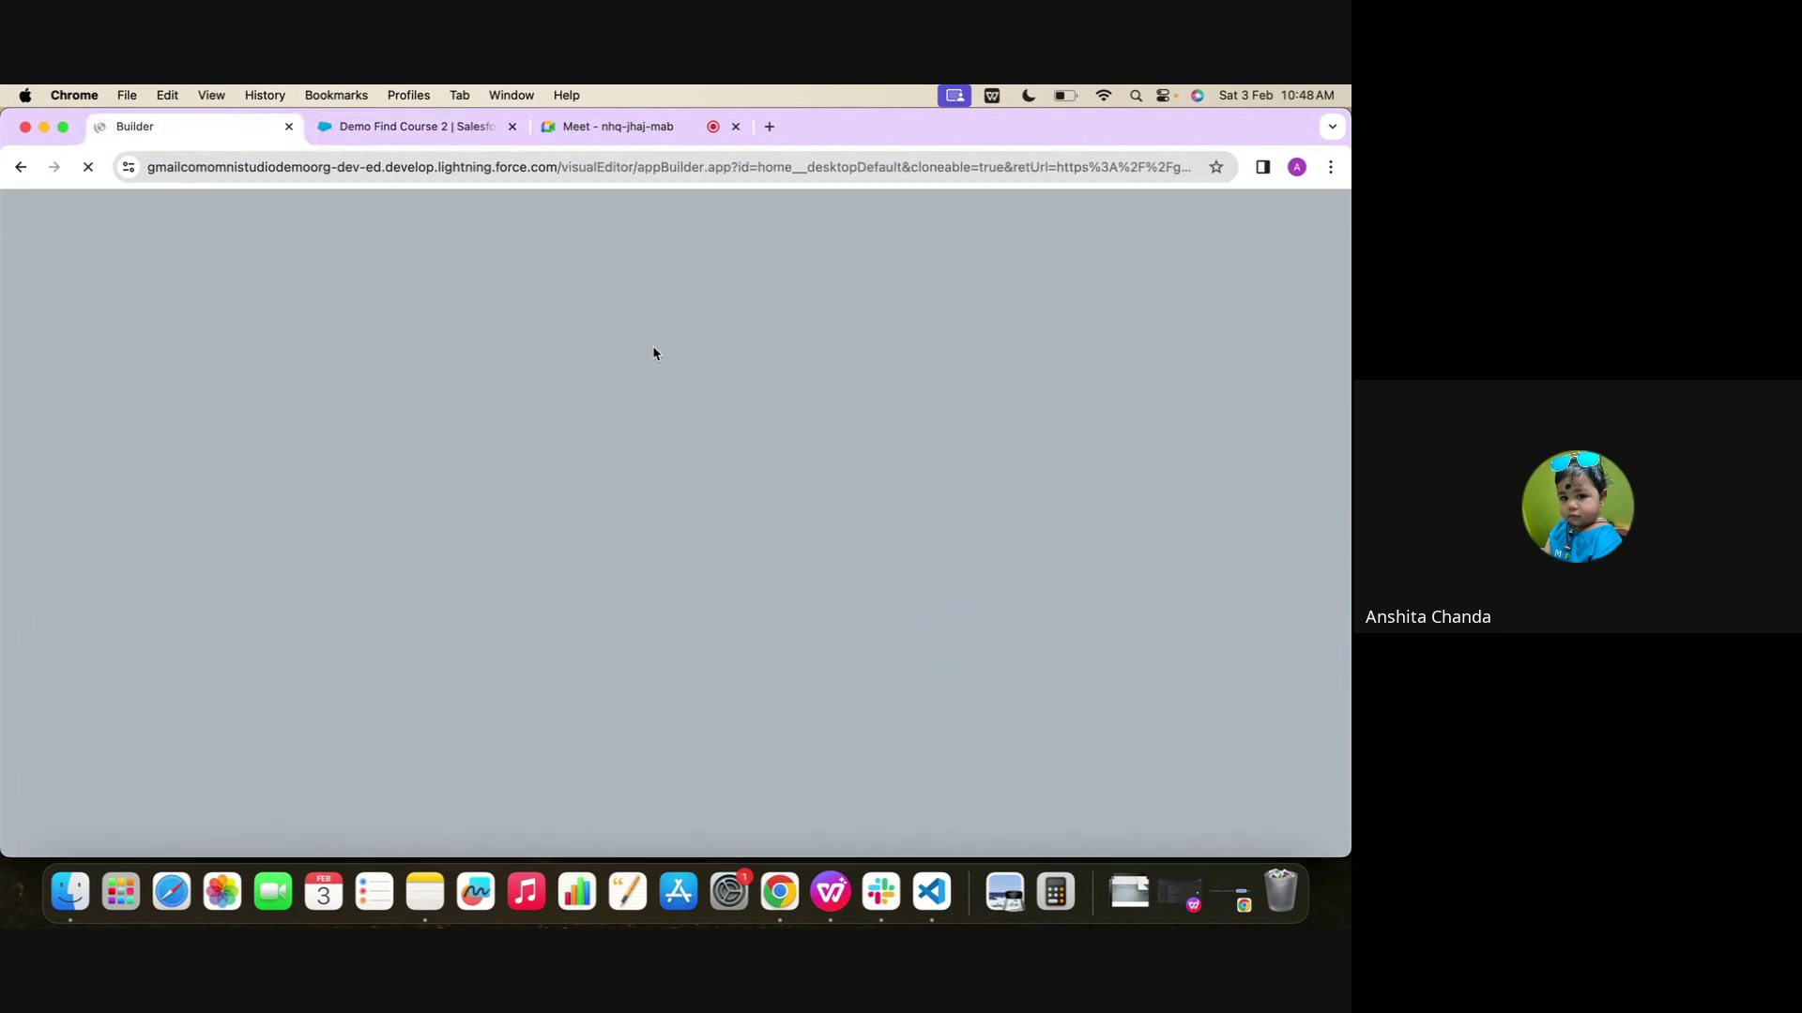
left_click(409, 125)
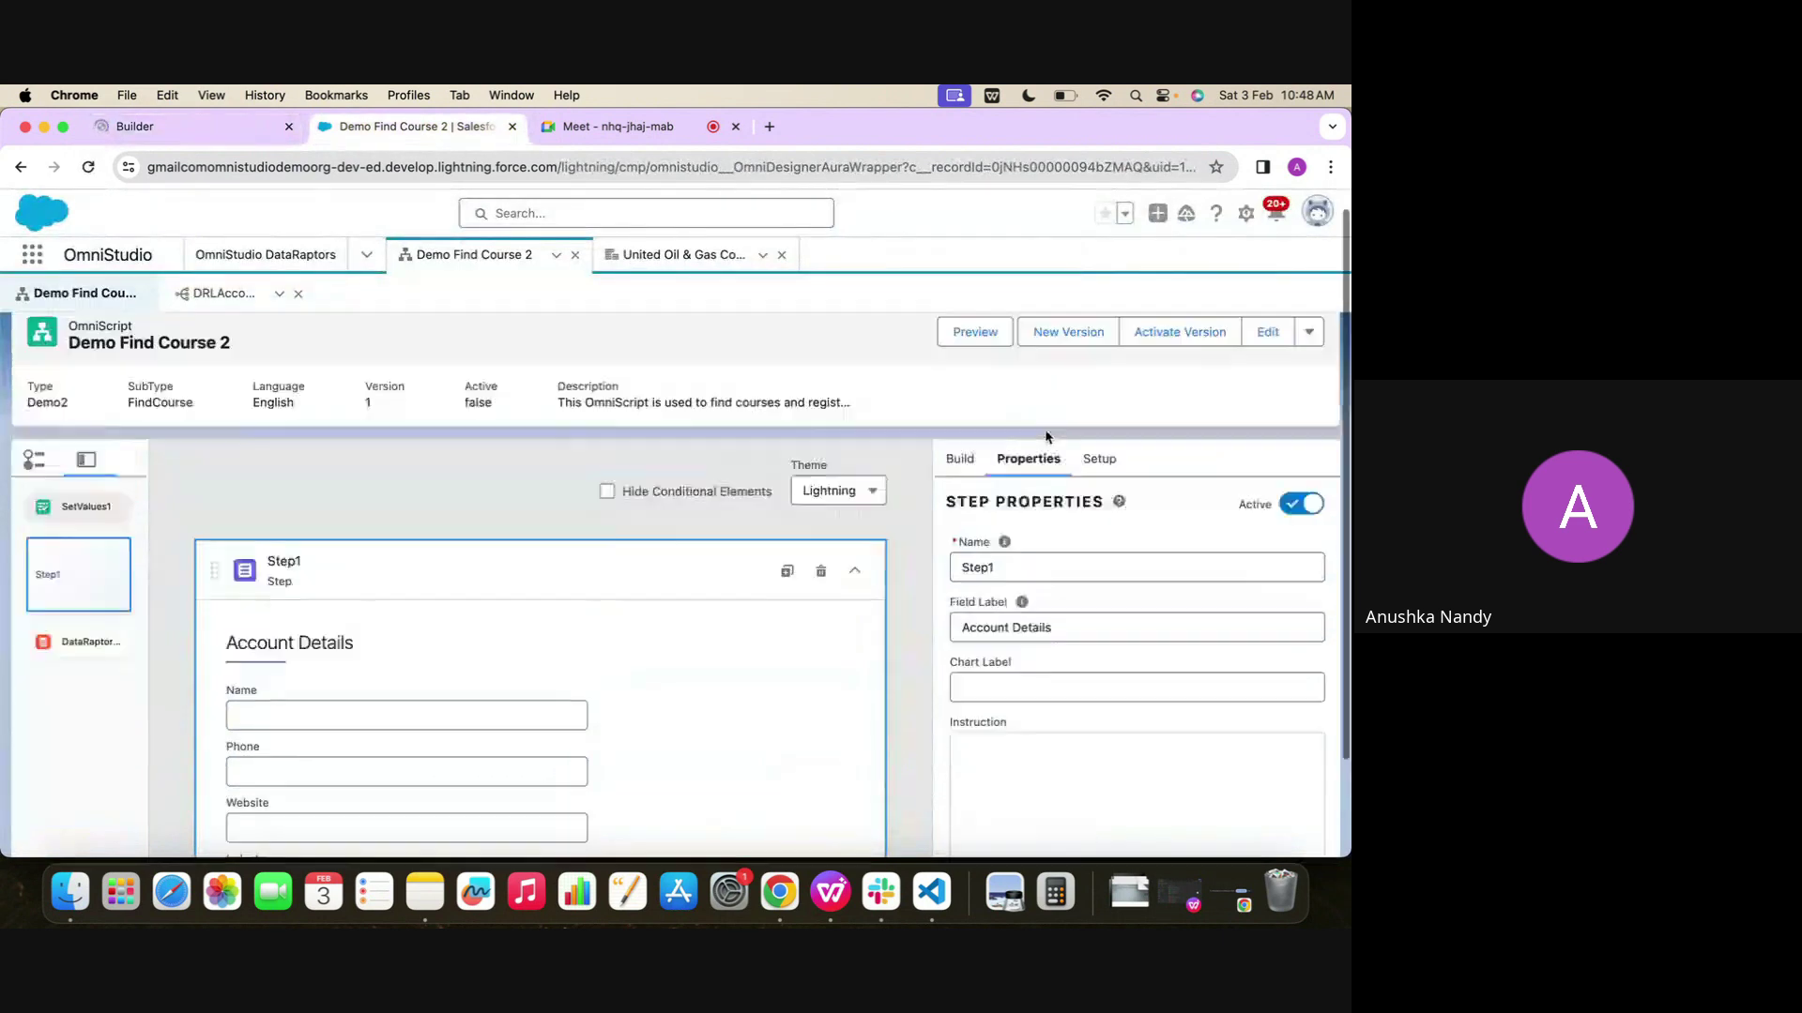
left_click(188, 126)
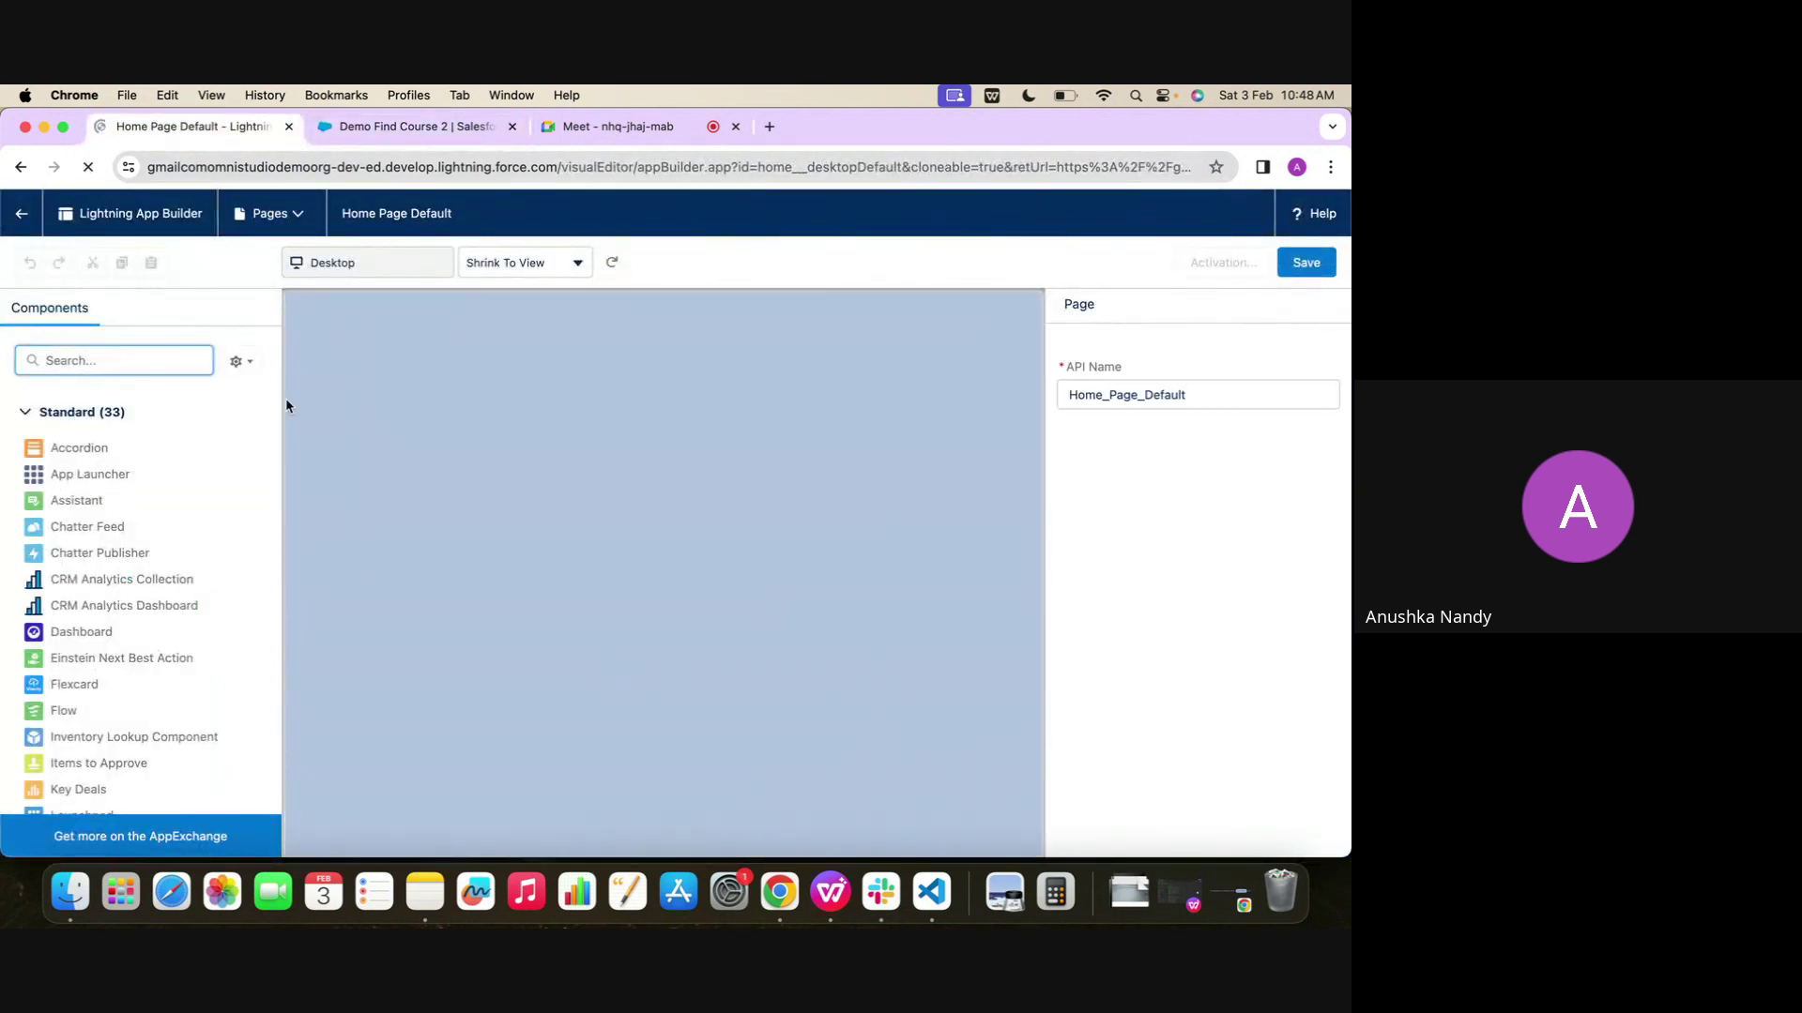
Search the Home Page Default components for "omnisc" and reload the page builder
type("omni")
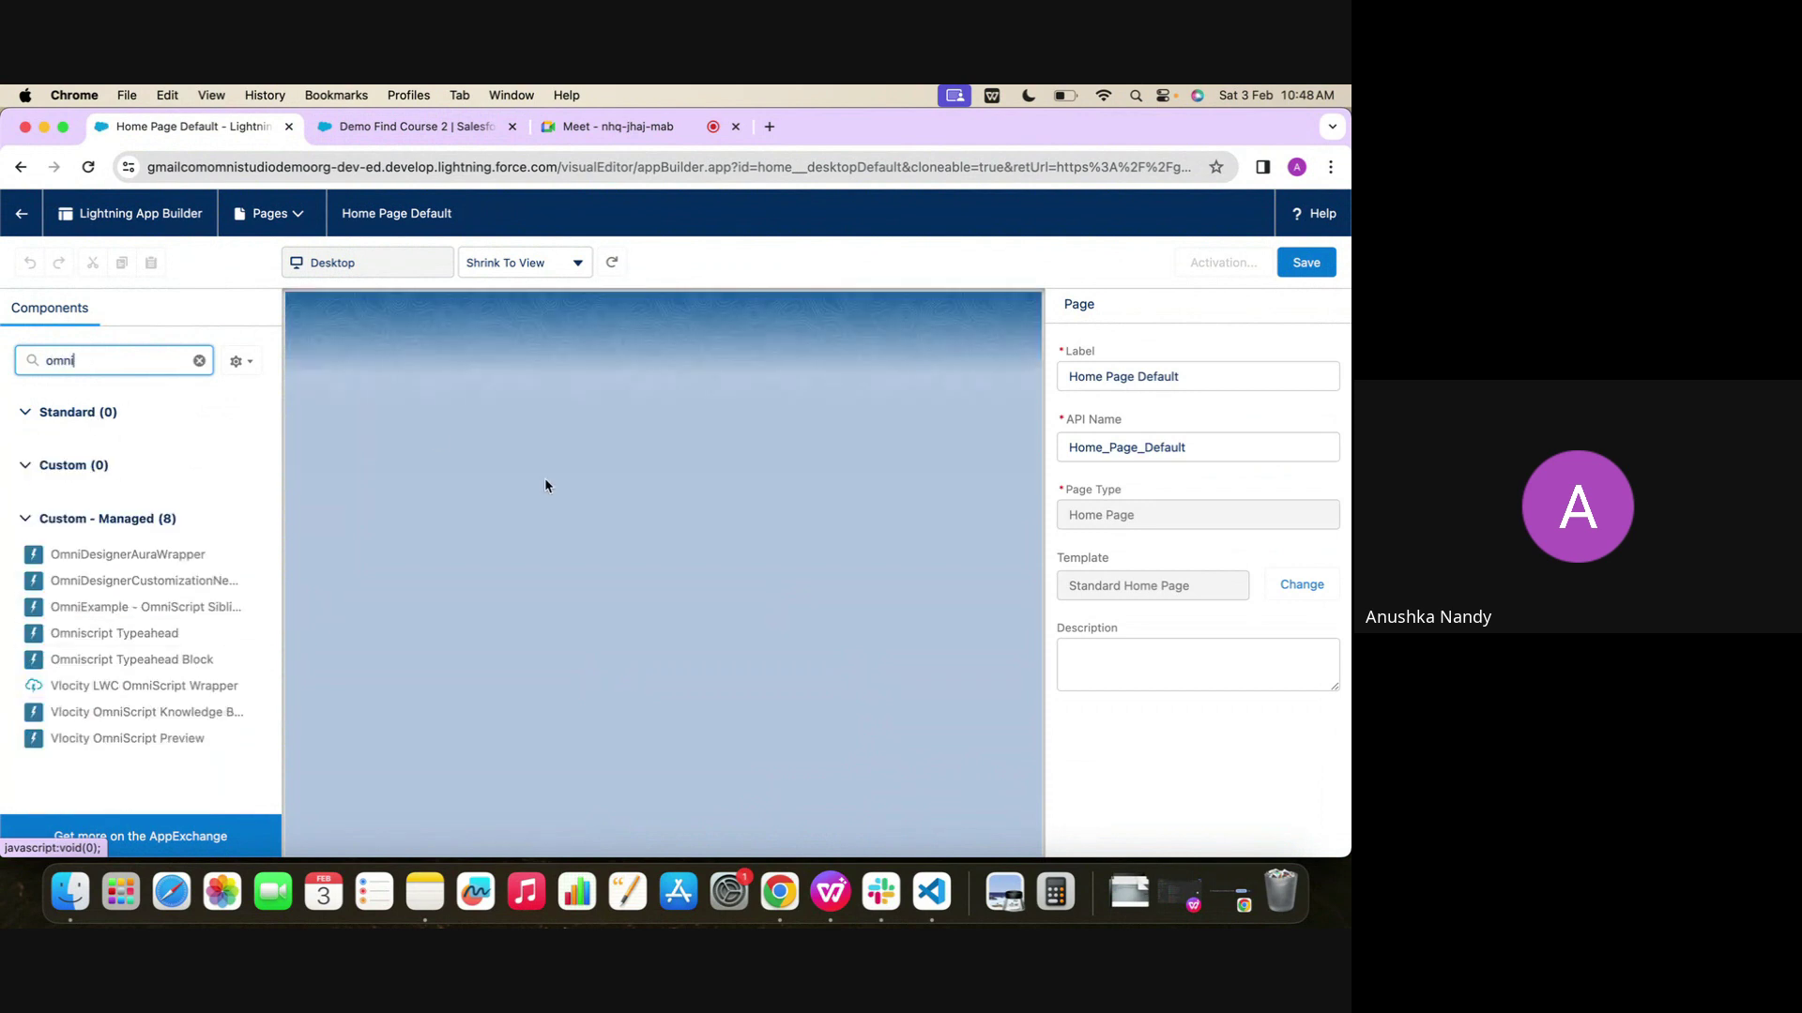
scroll(595, 519, "down", 3)
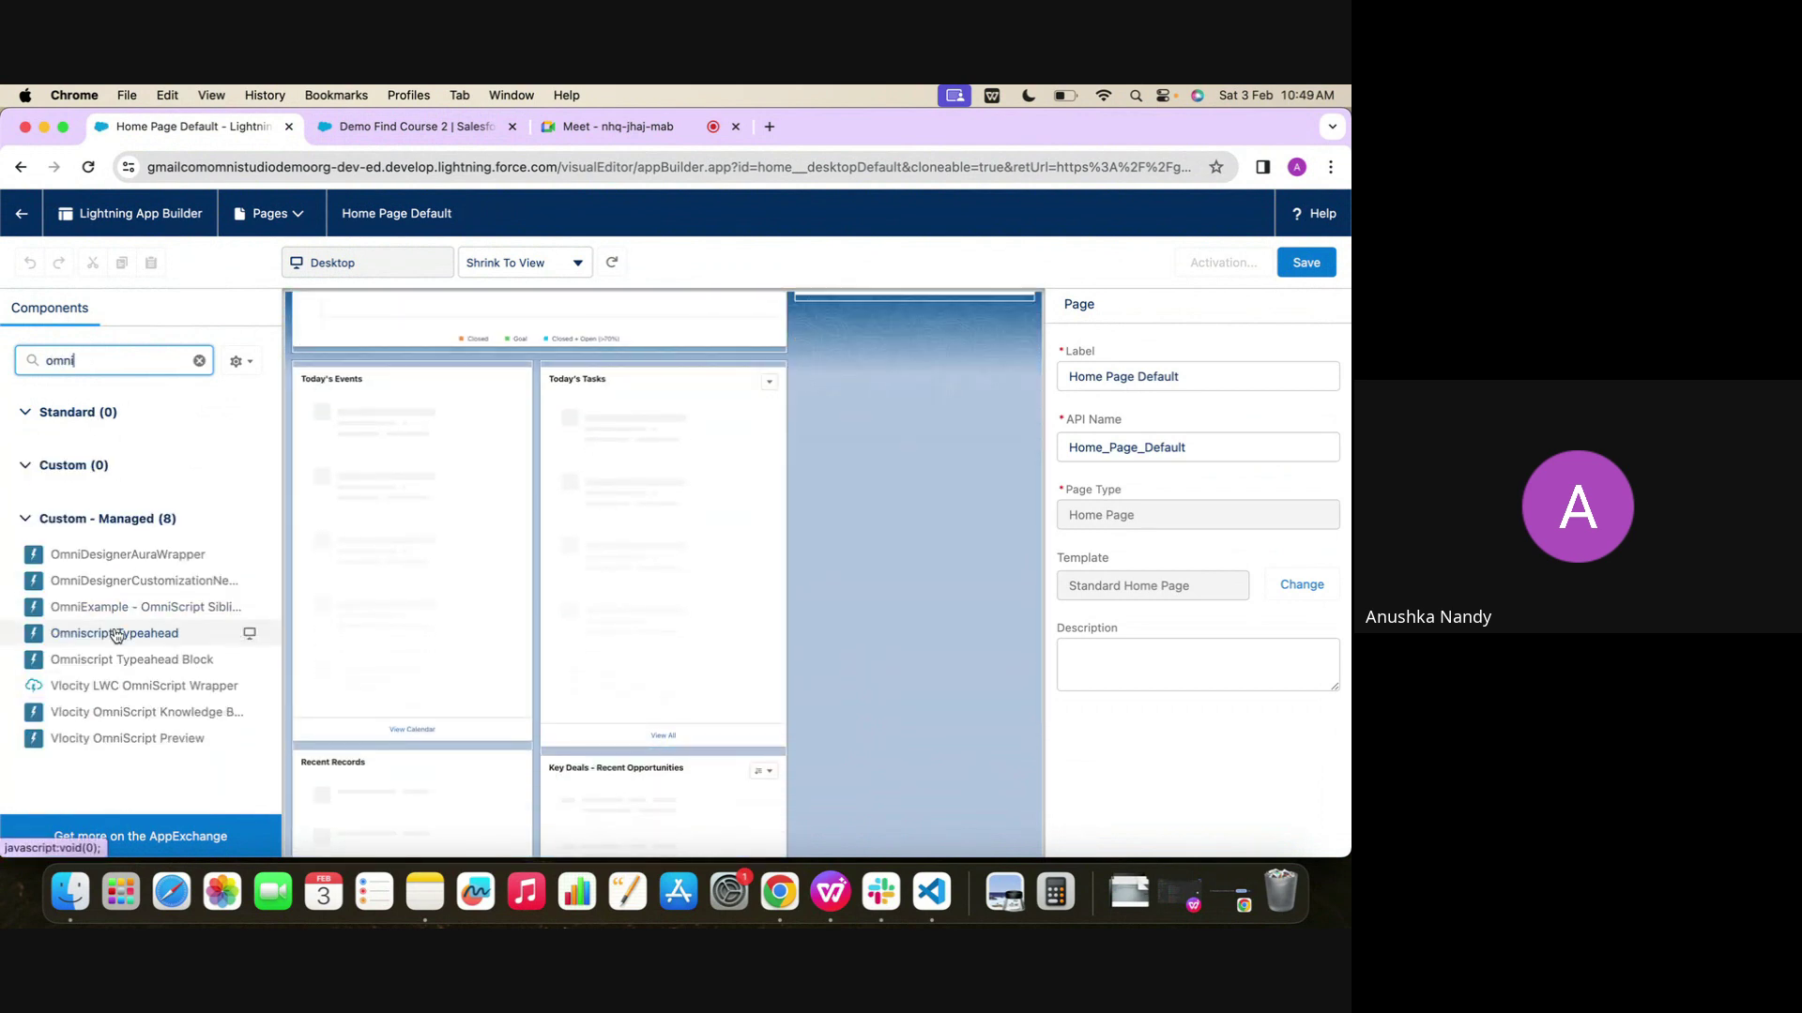
mouse_move(116, 630)
left_mouse_down()
mouse_move(225, 619)
mouse_move(910, 405)
mouse_move(112, 364)
left_mouse_up()
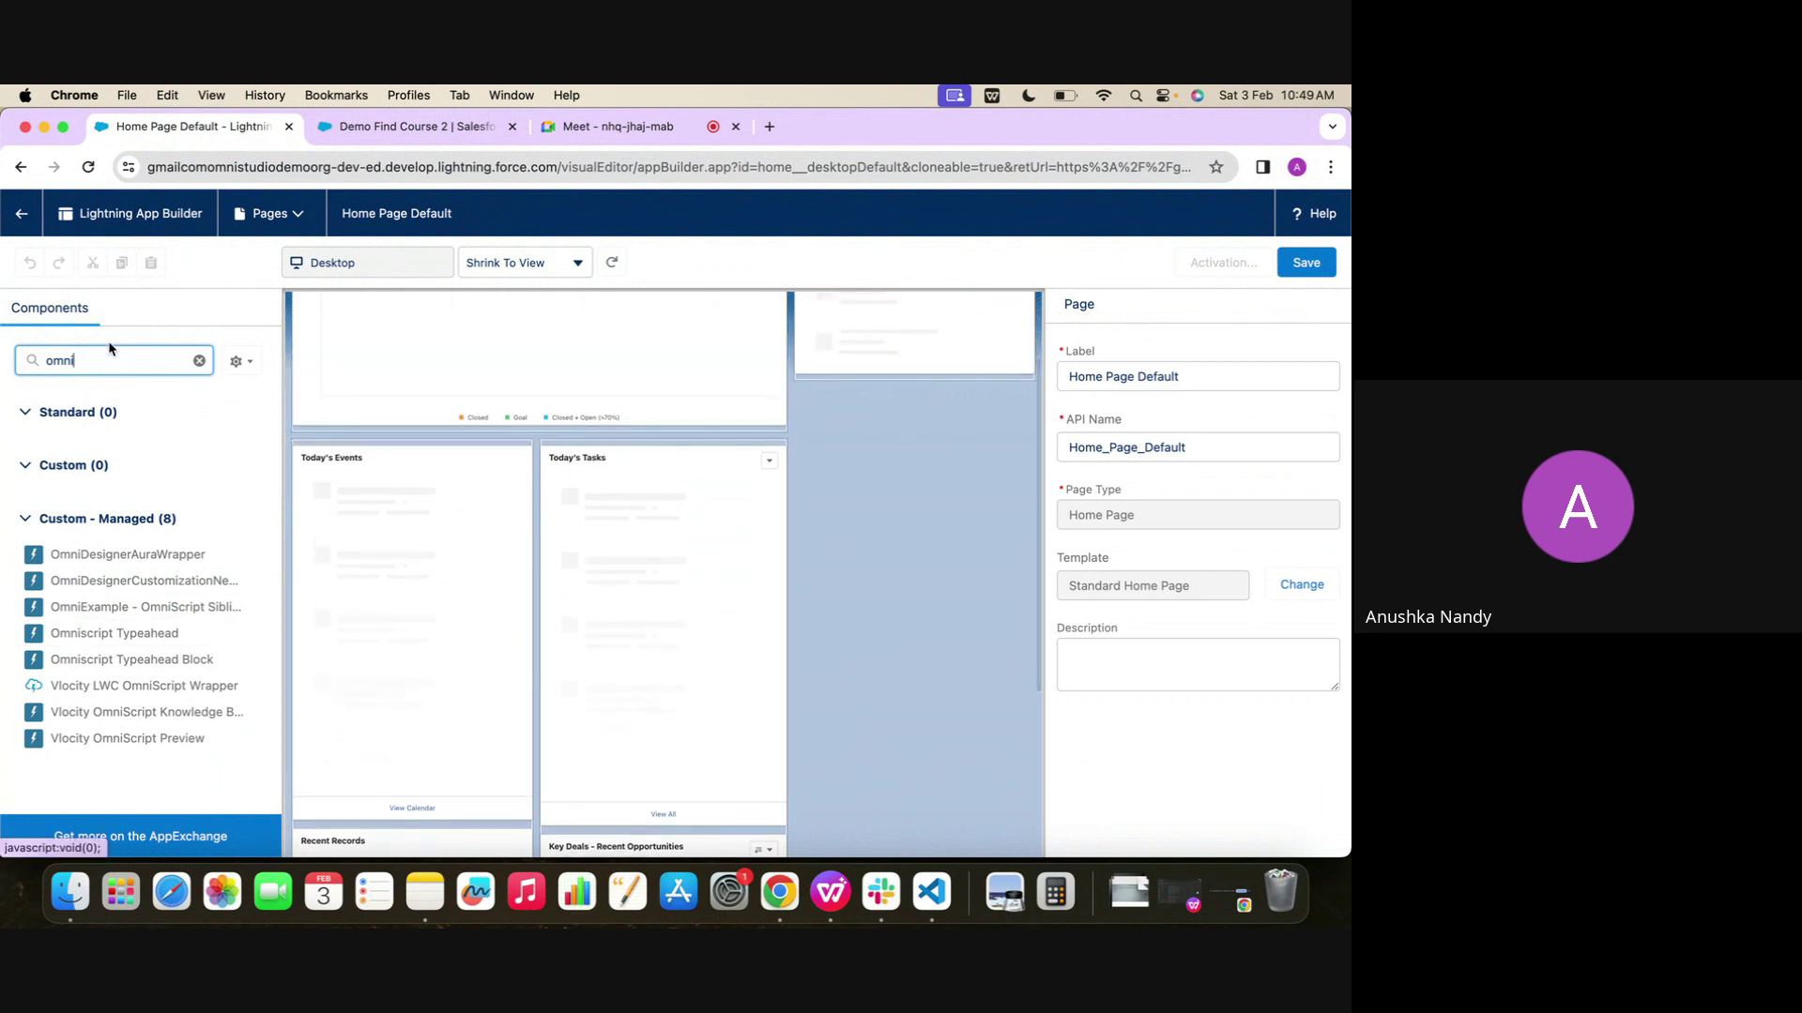
left_click(113, 362)
type("sc")
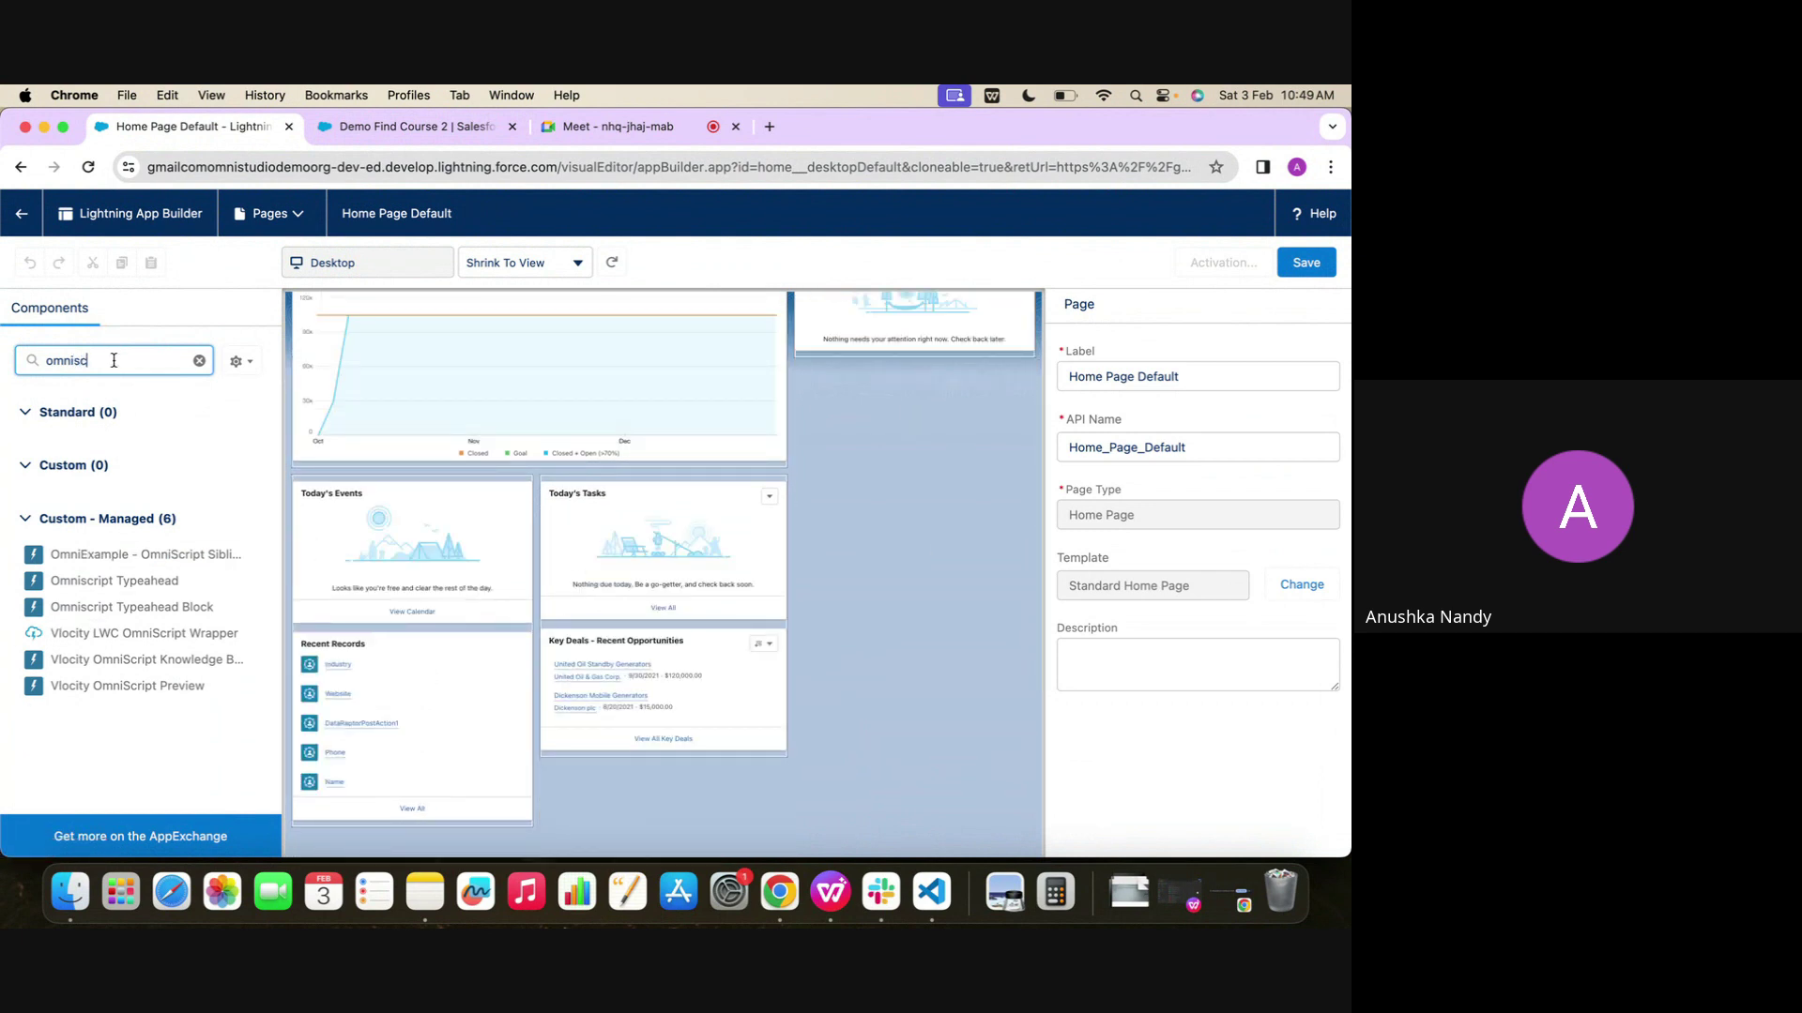
left_click(64, 519)
left_click(65, 522)
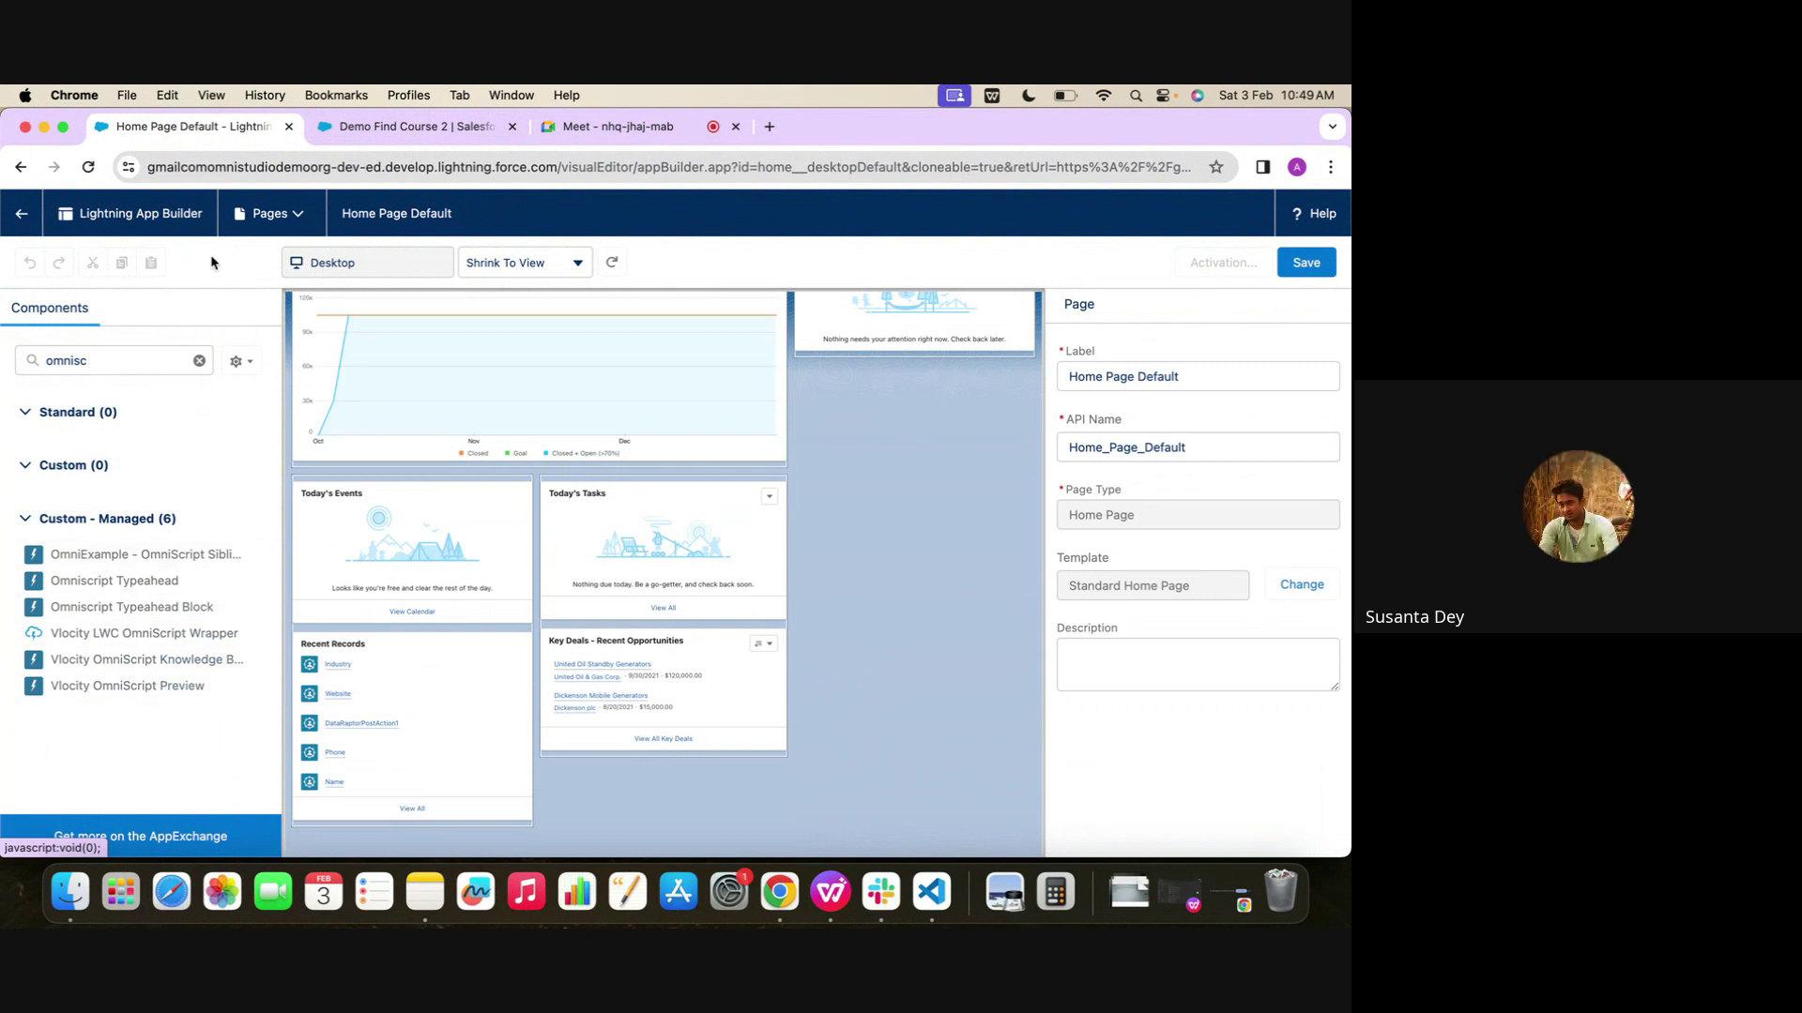
left_click(88, 167)
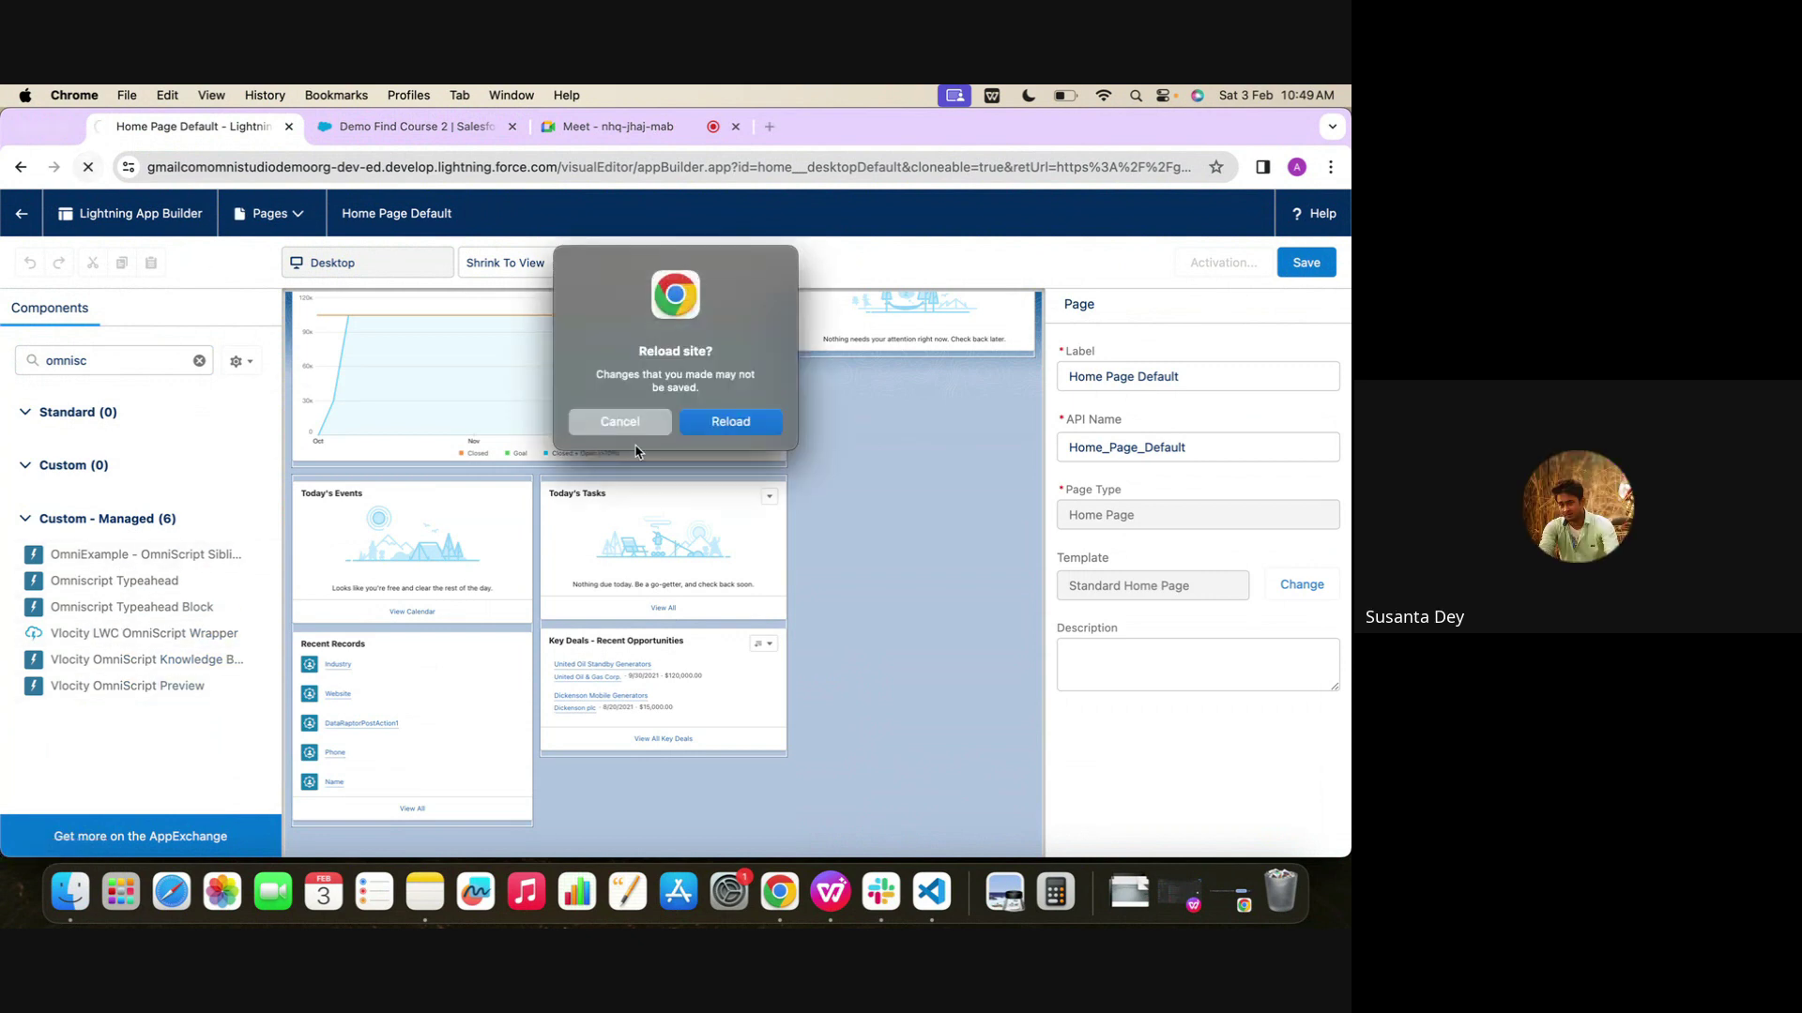
left_click(741, 427)
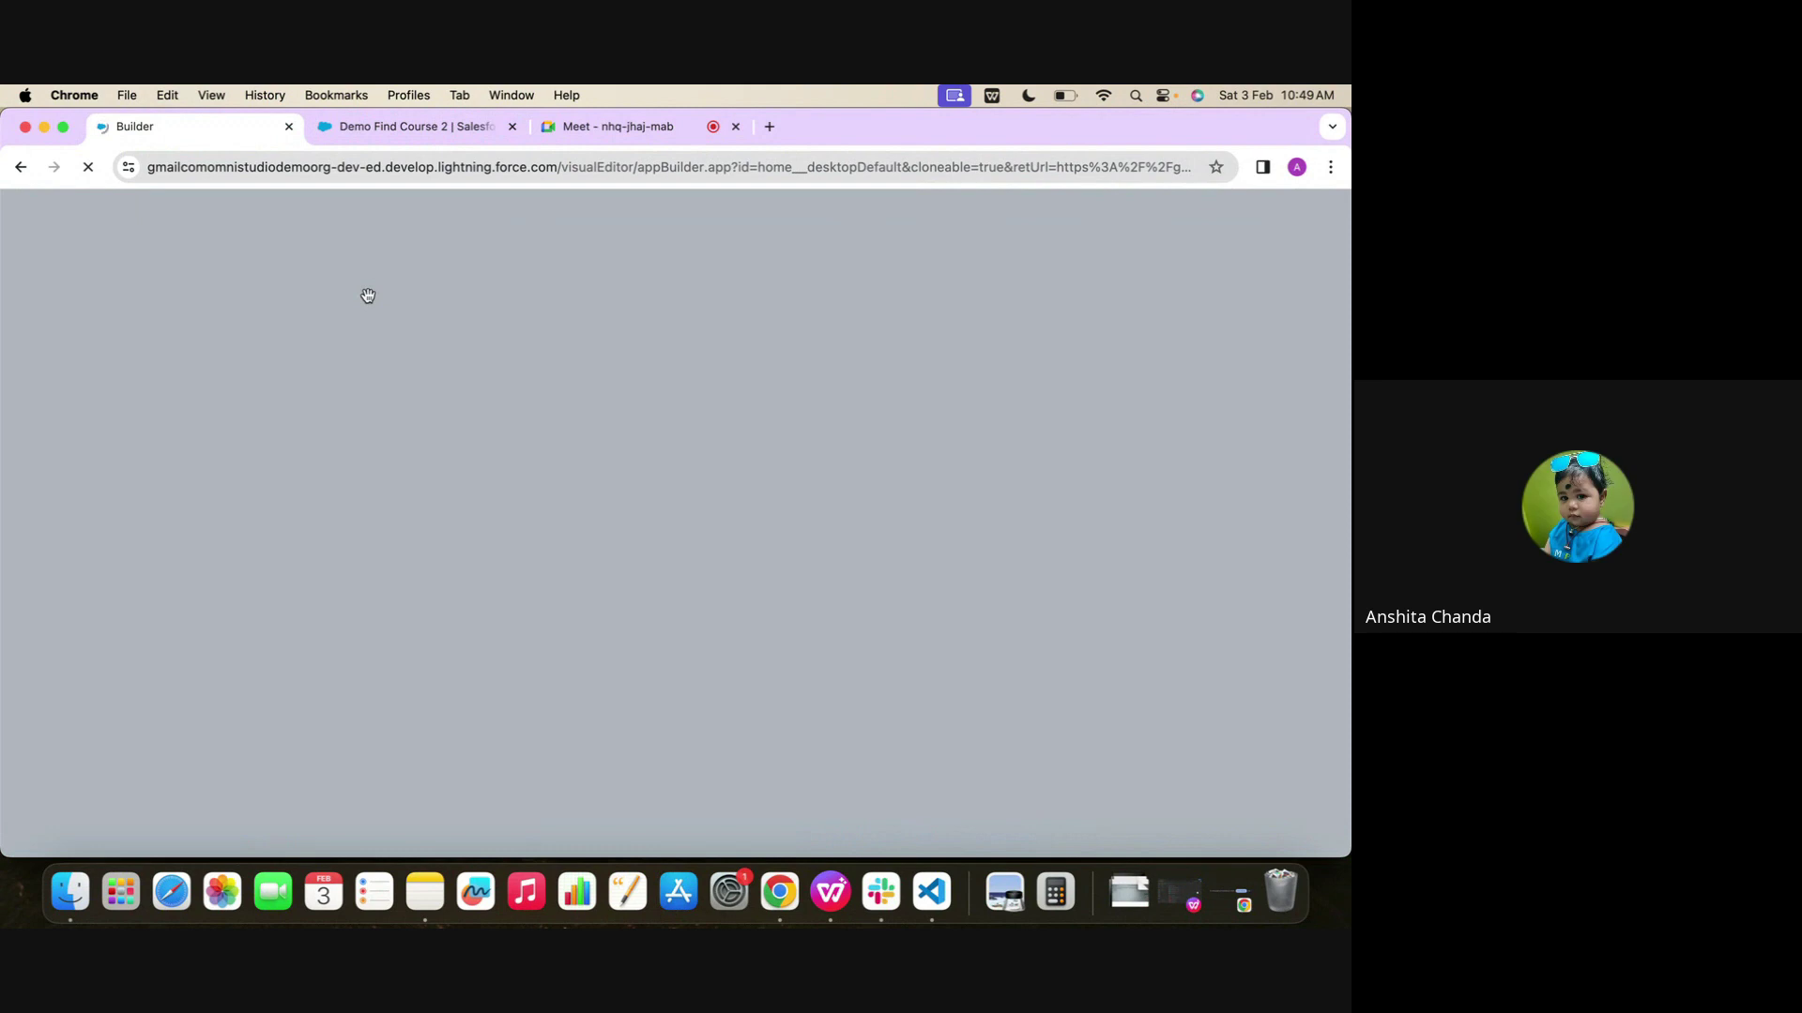
Activate version 1 of the Demo Find Course 2 OmniScript
left_click(419, 131)
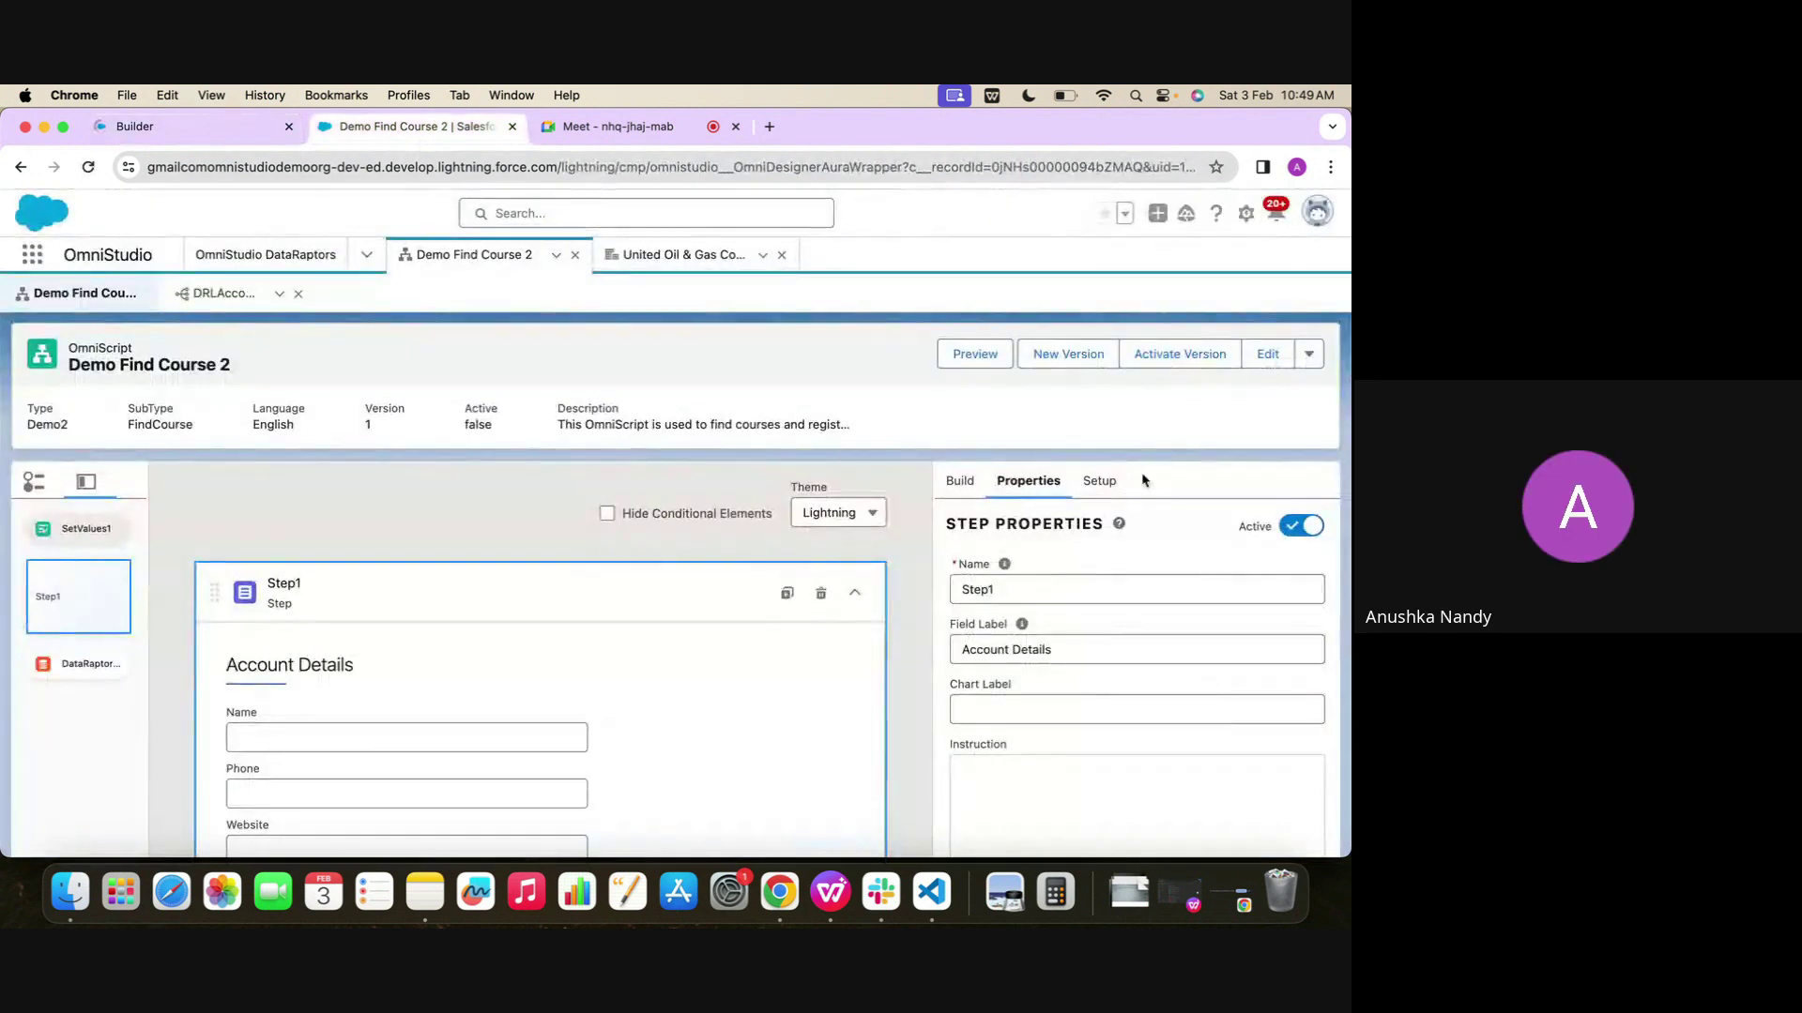
left_click(1182, 352)
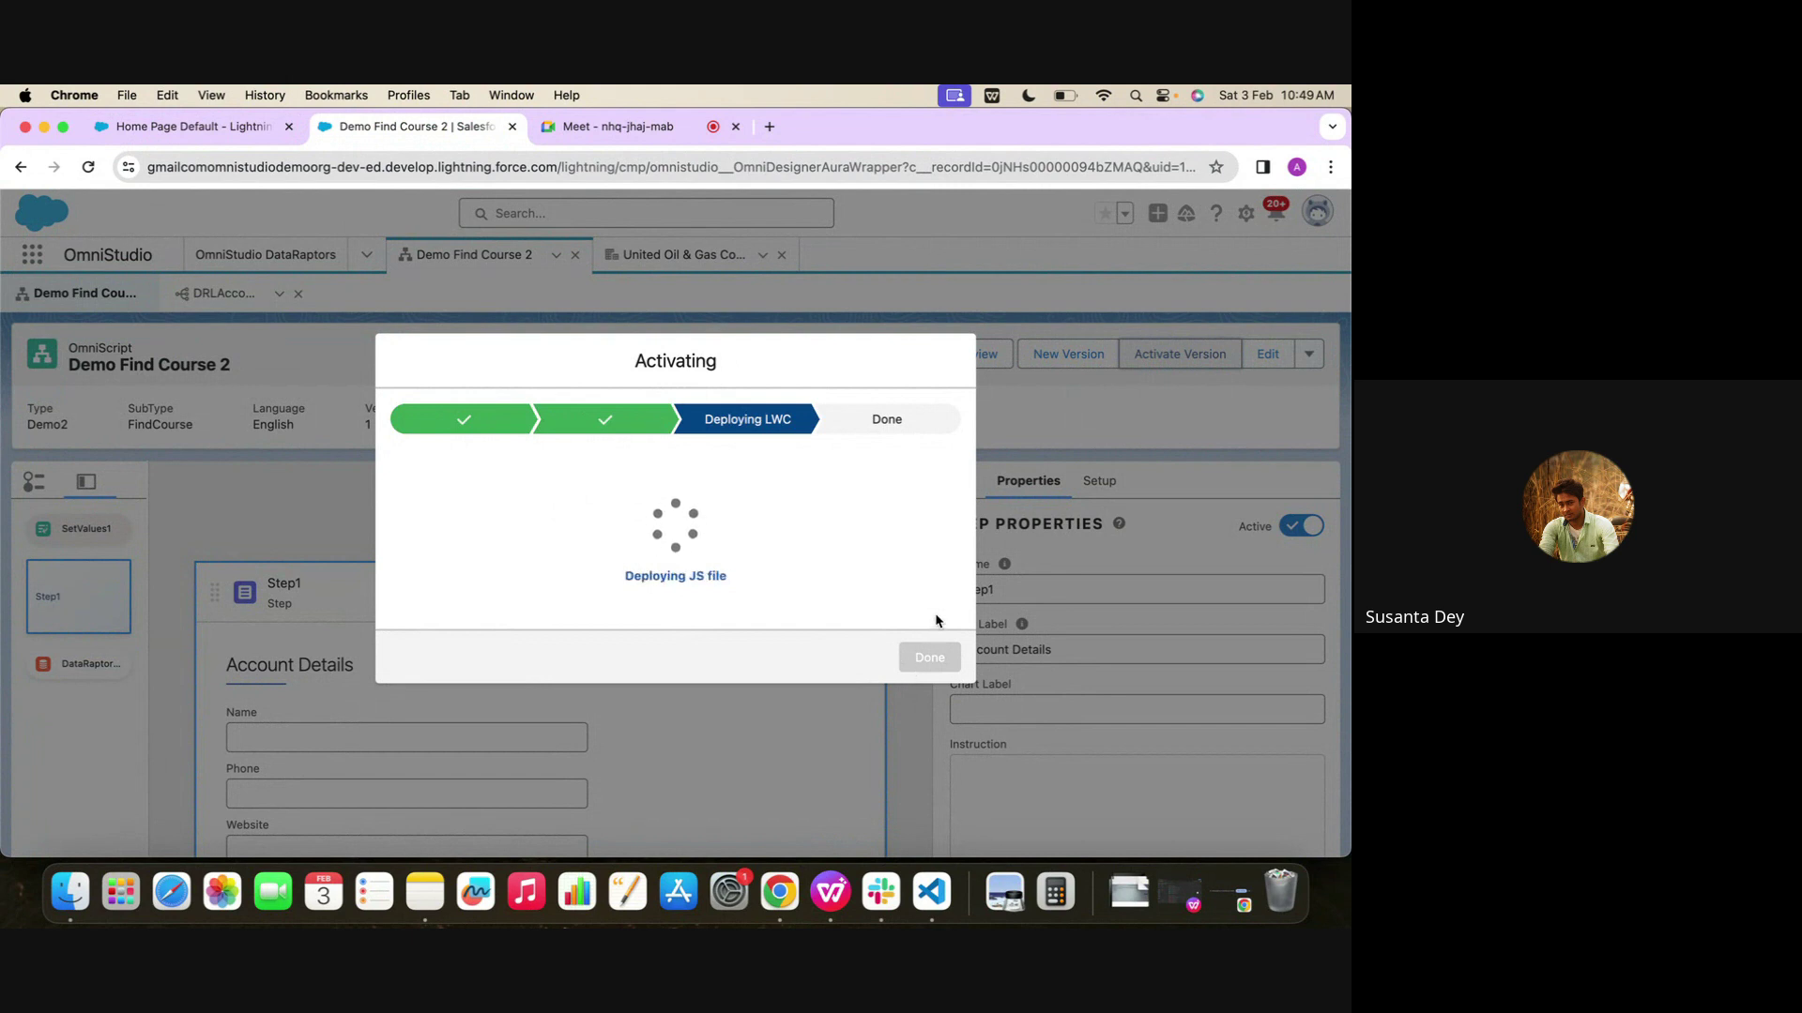
left_click(929, 658)
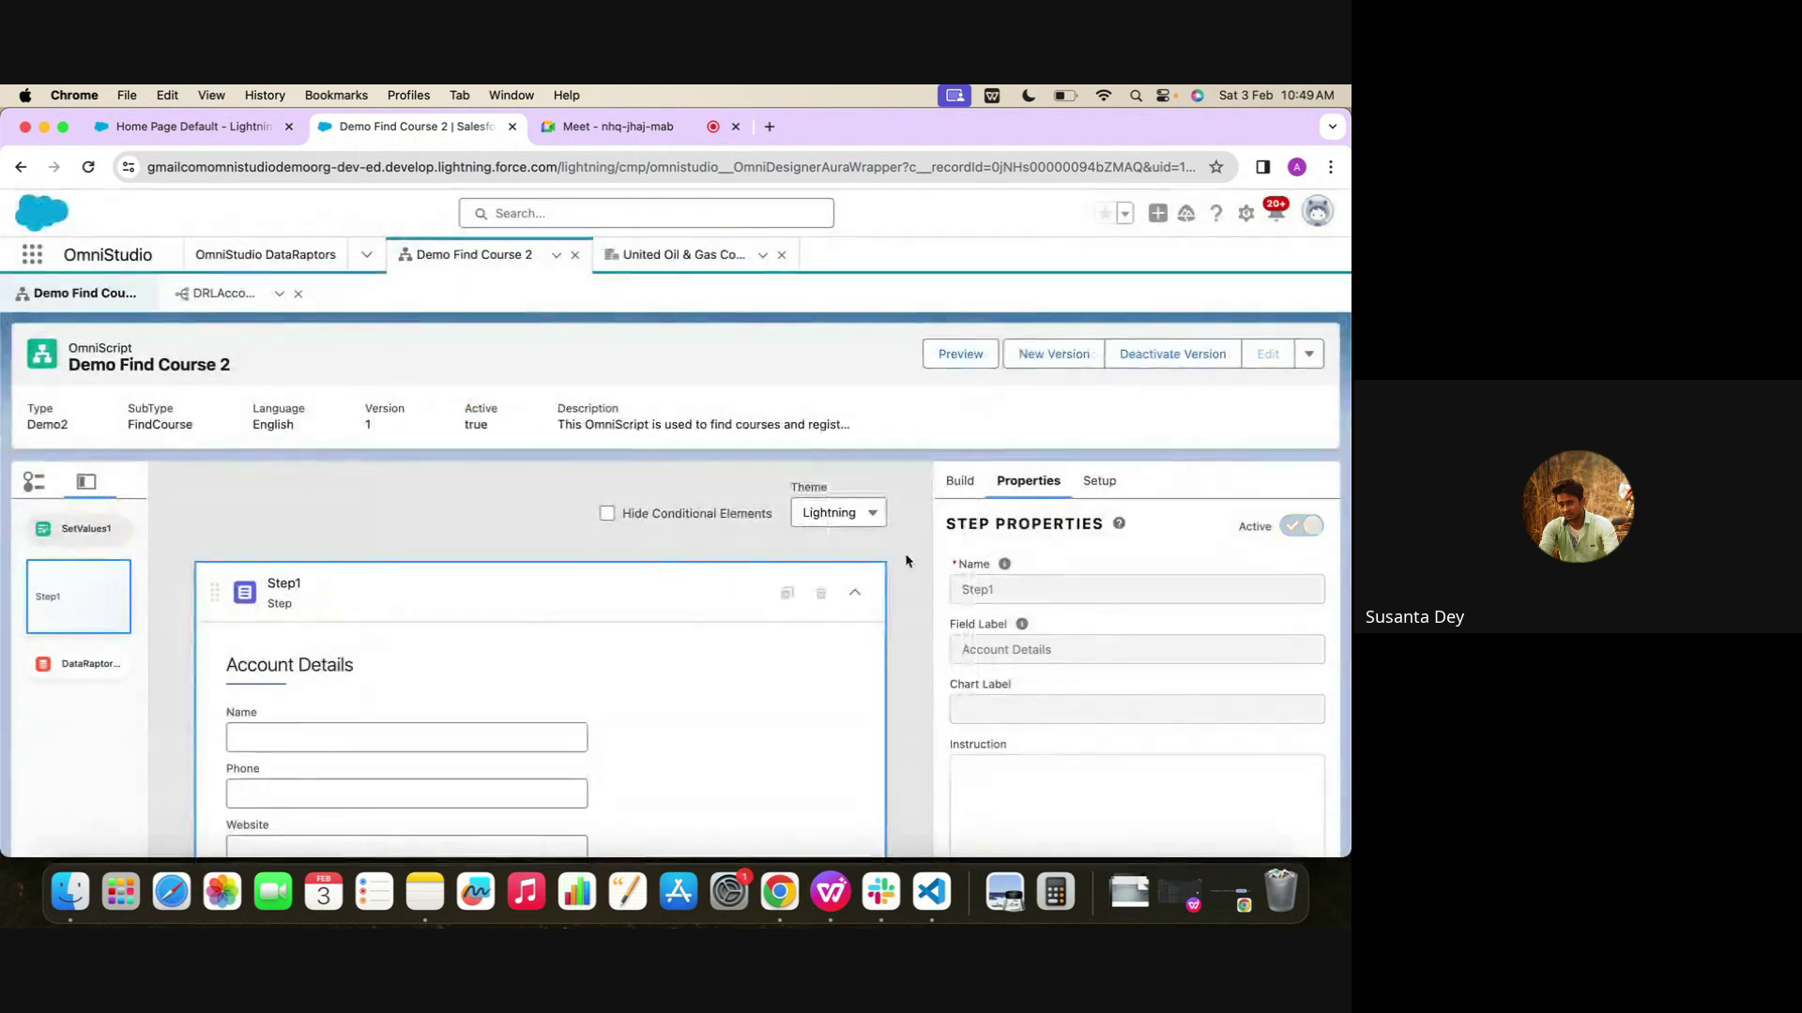
Reload the Home Page Default builder, browse its components and search them for "omn"
left_click(188, 126)
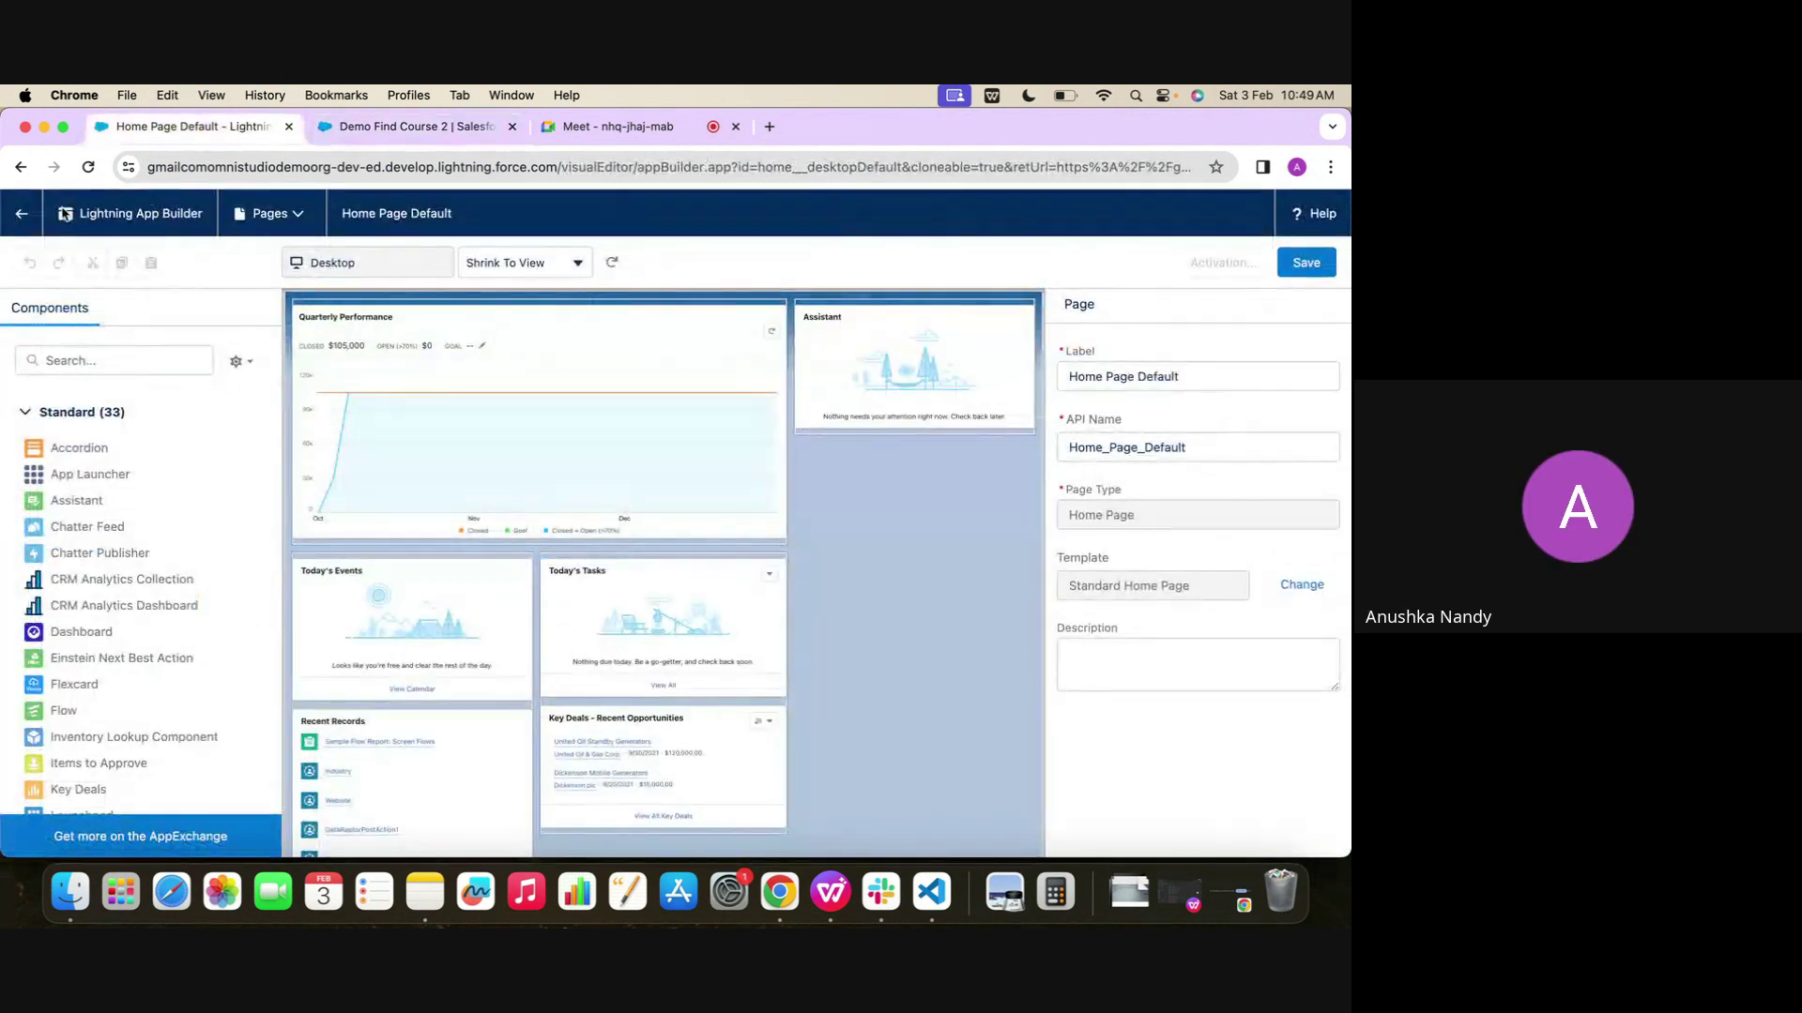
left_click(89, 167)
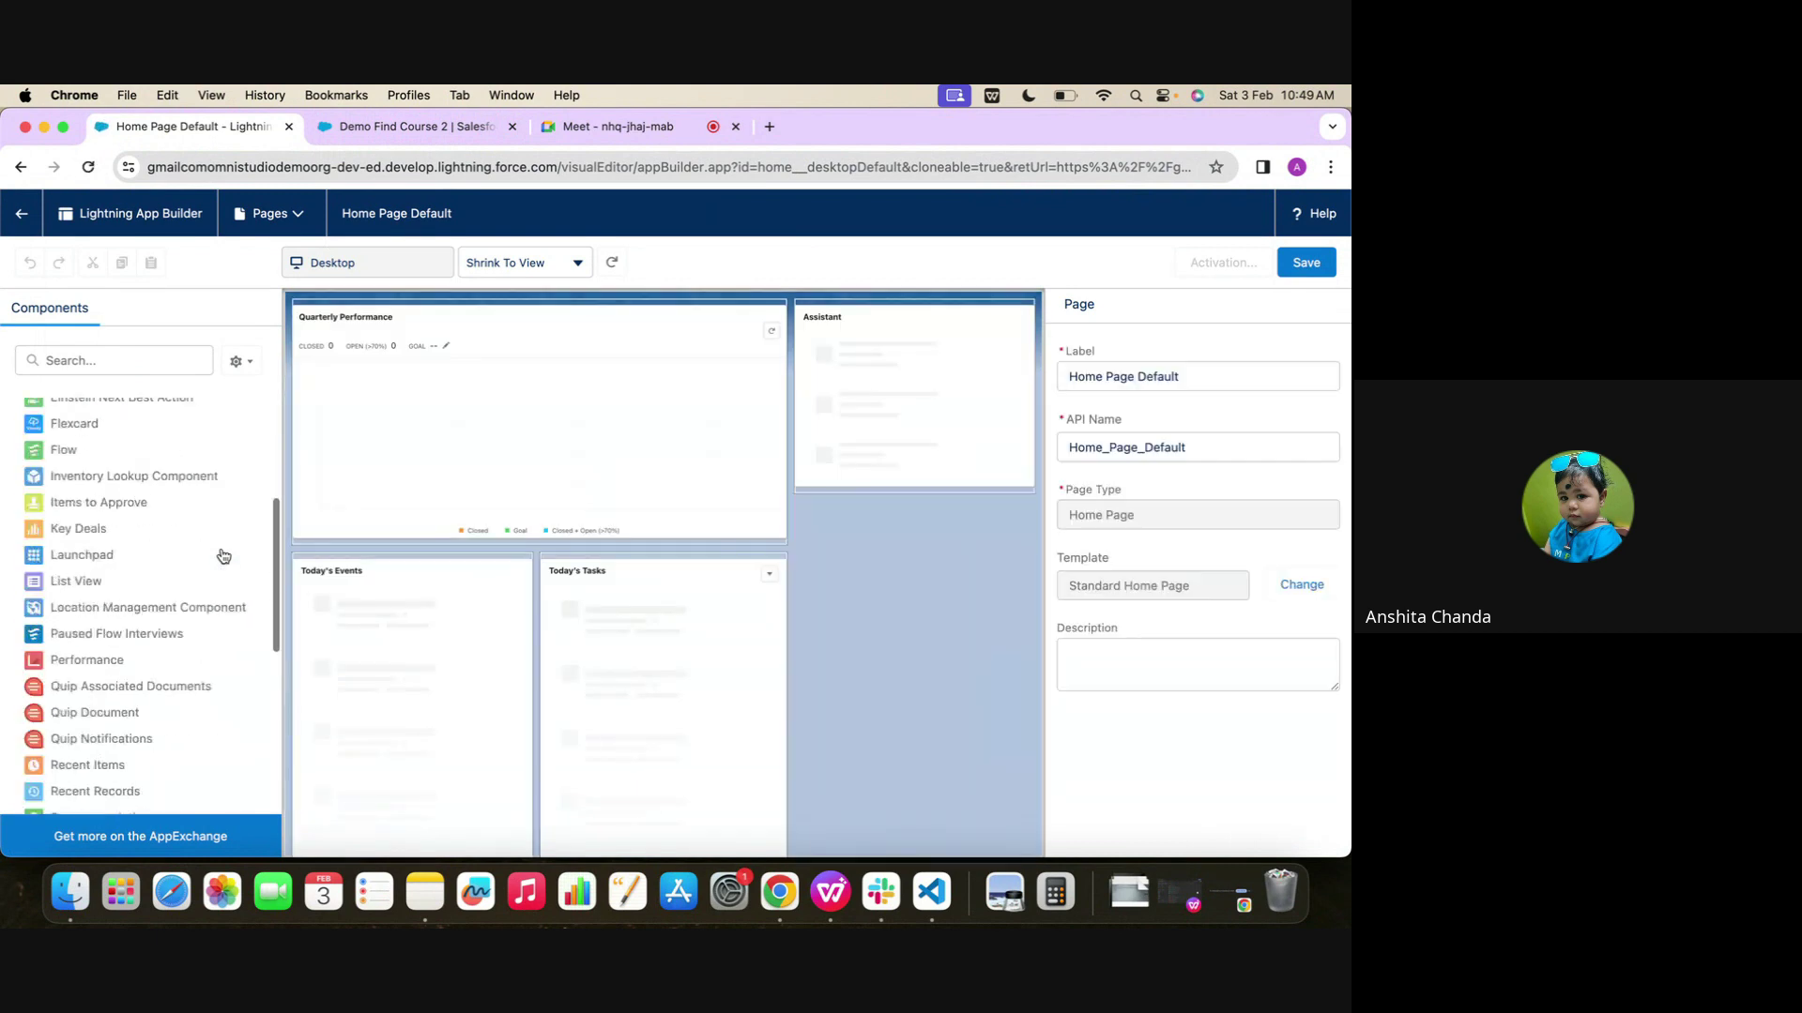
scroll(222, 556, "down", 5)
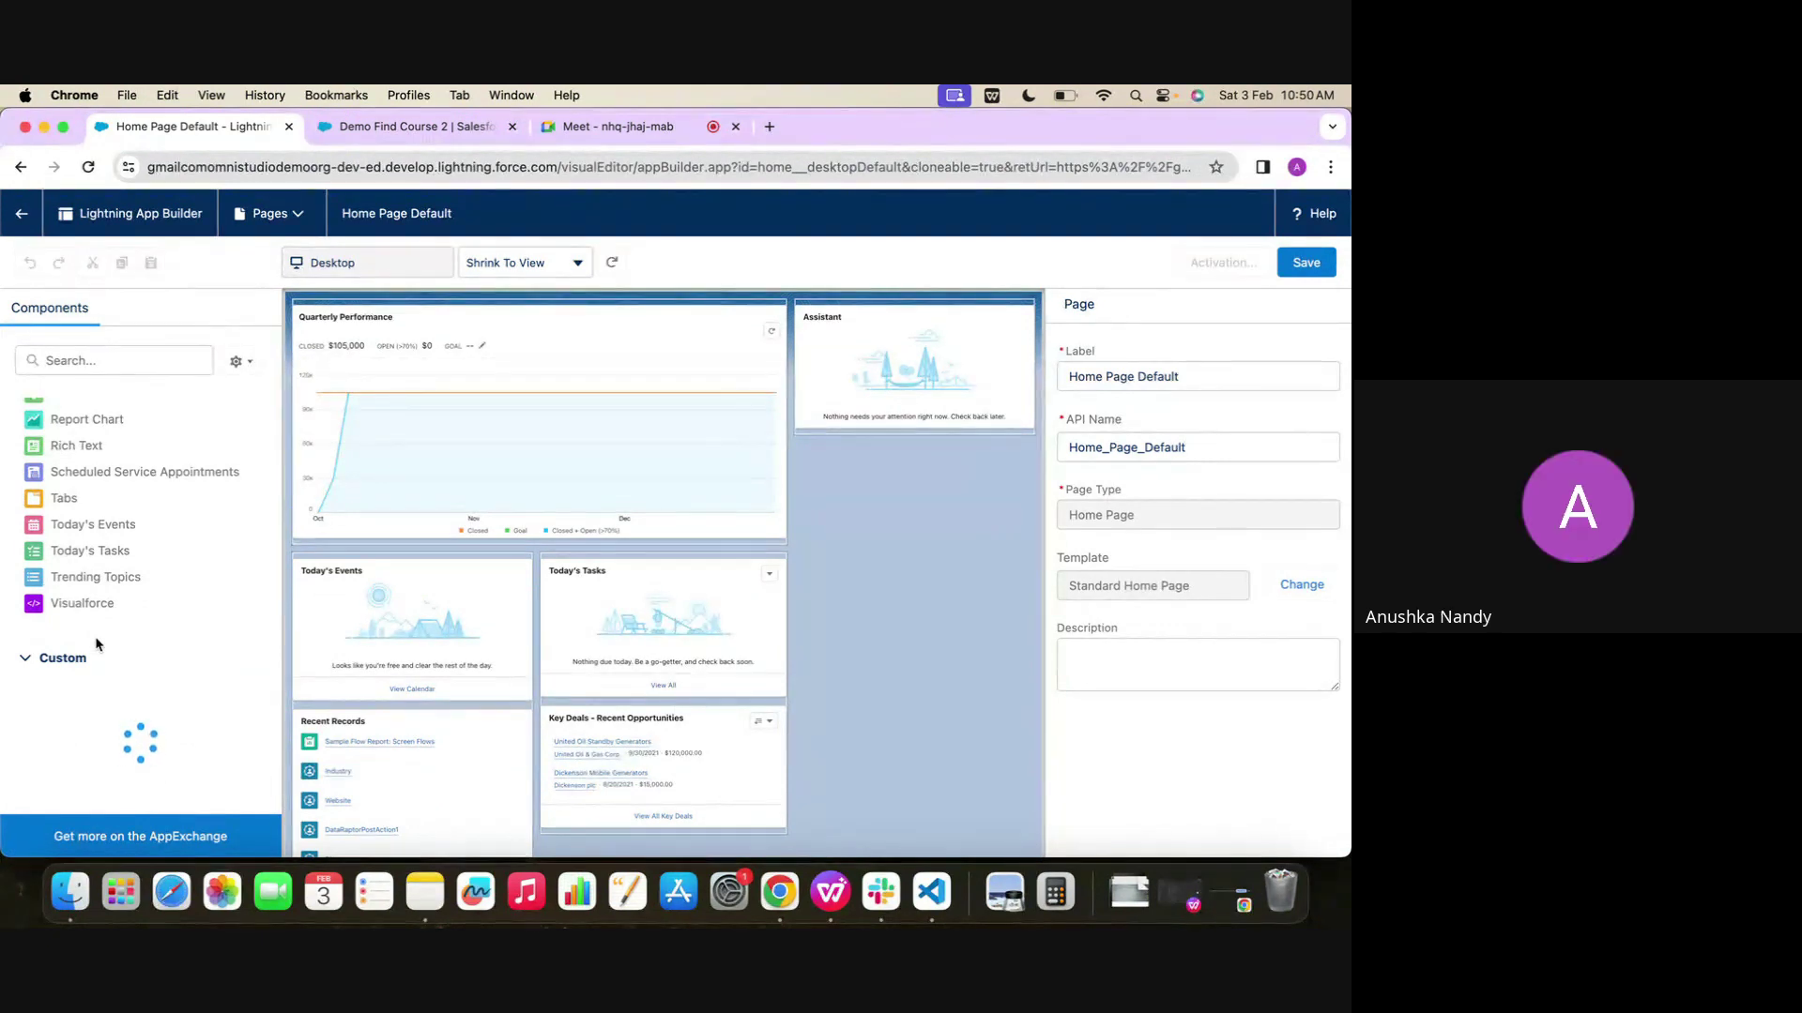
scroll(98, 645, "up", 10)
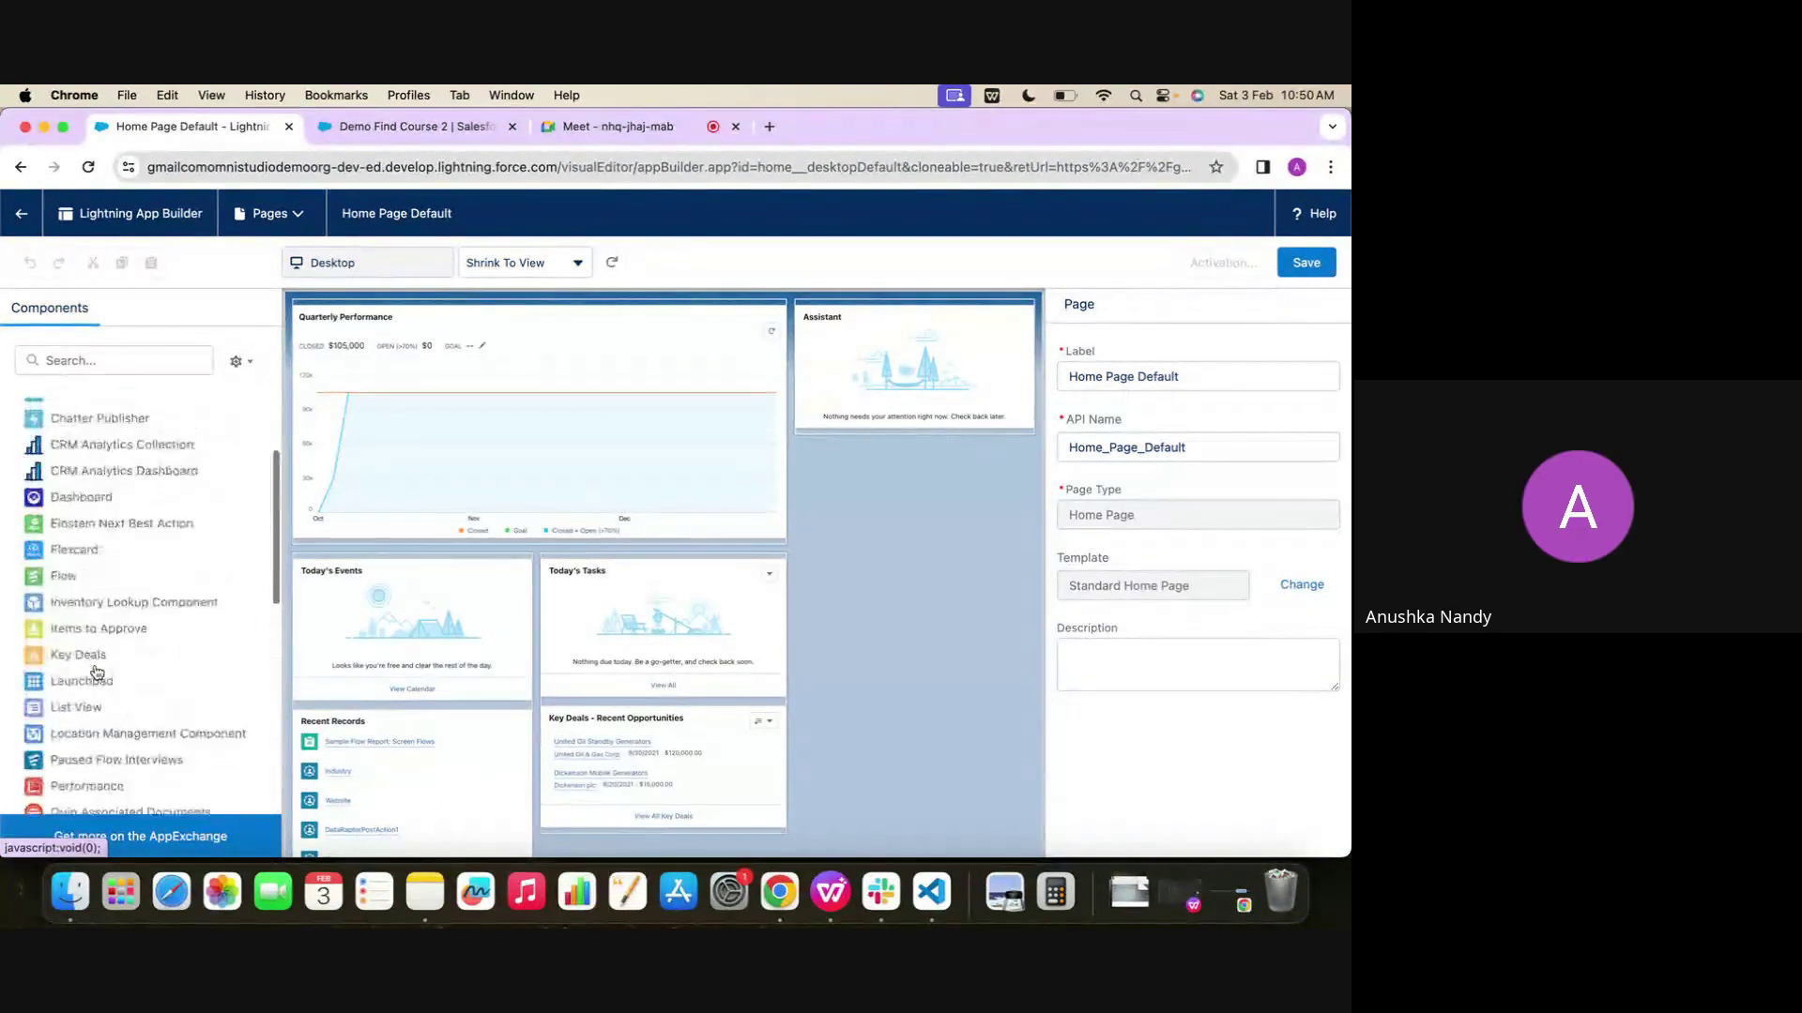
left_click(81, 356)
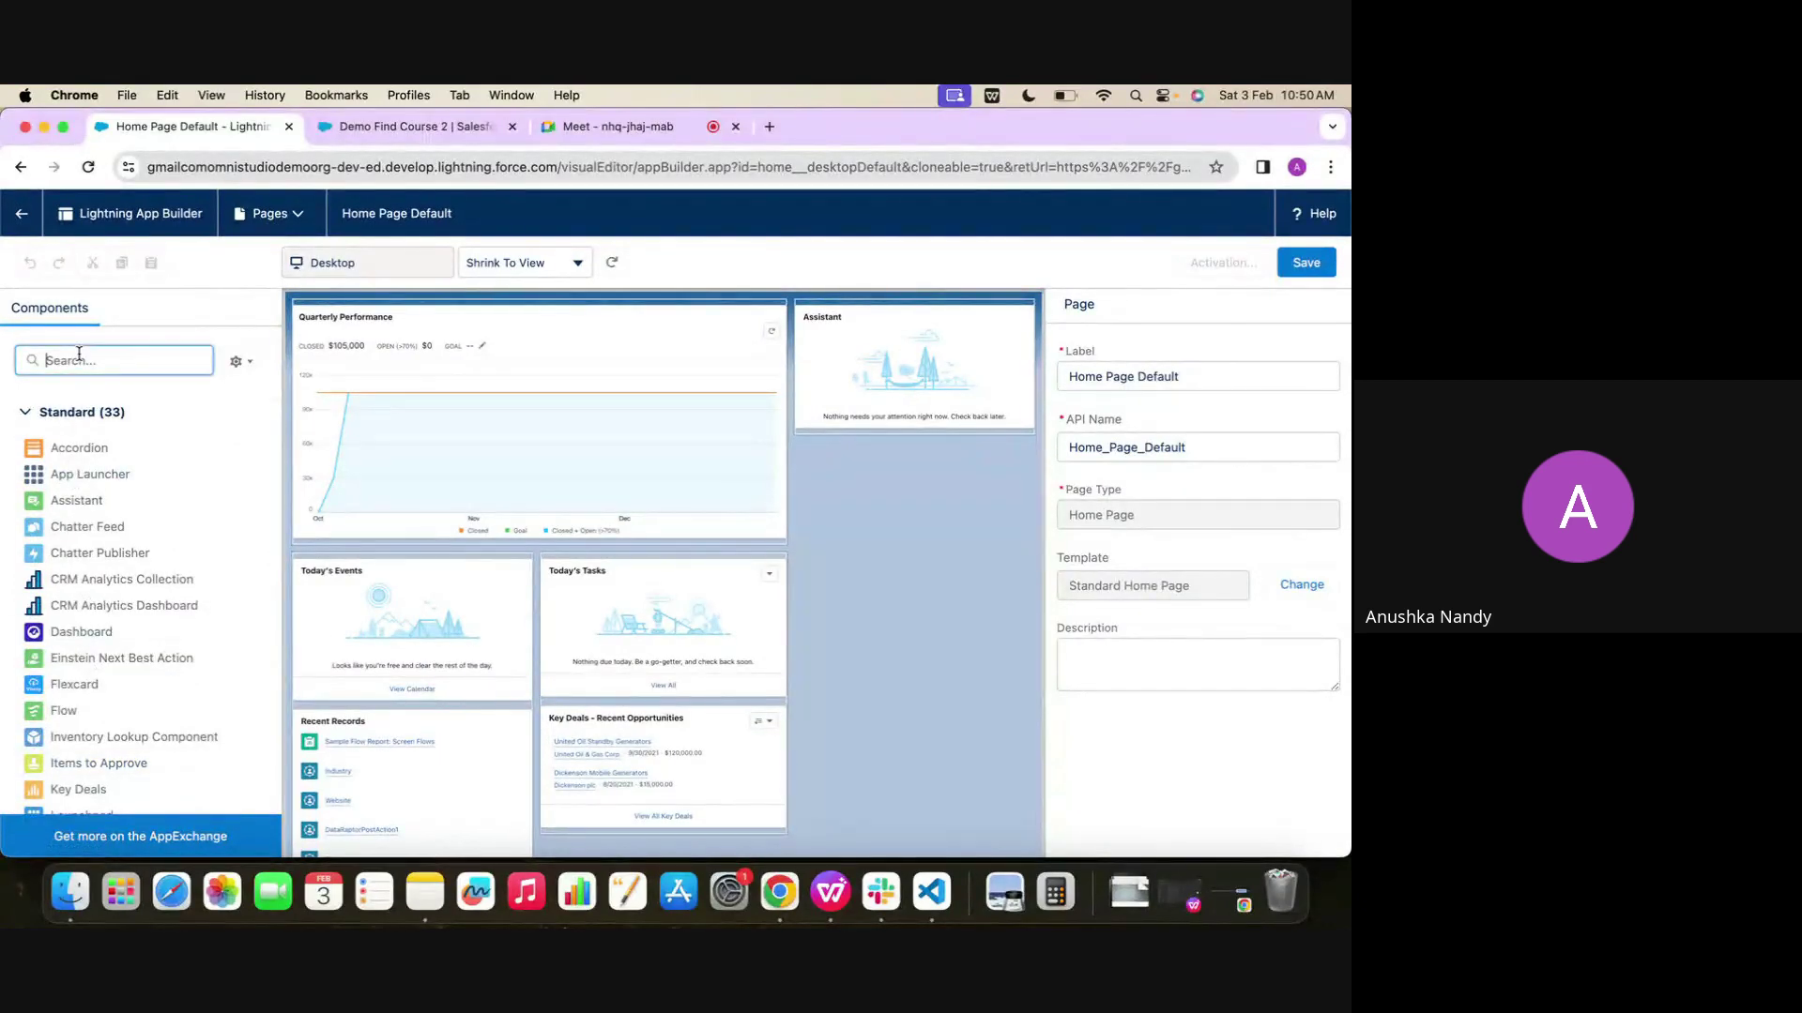
type("omn")
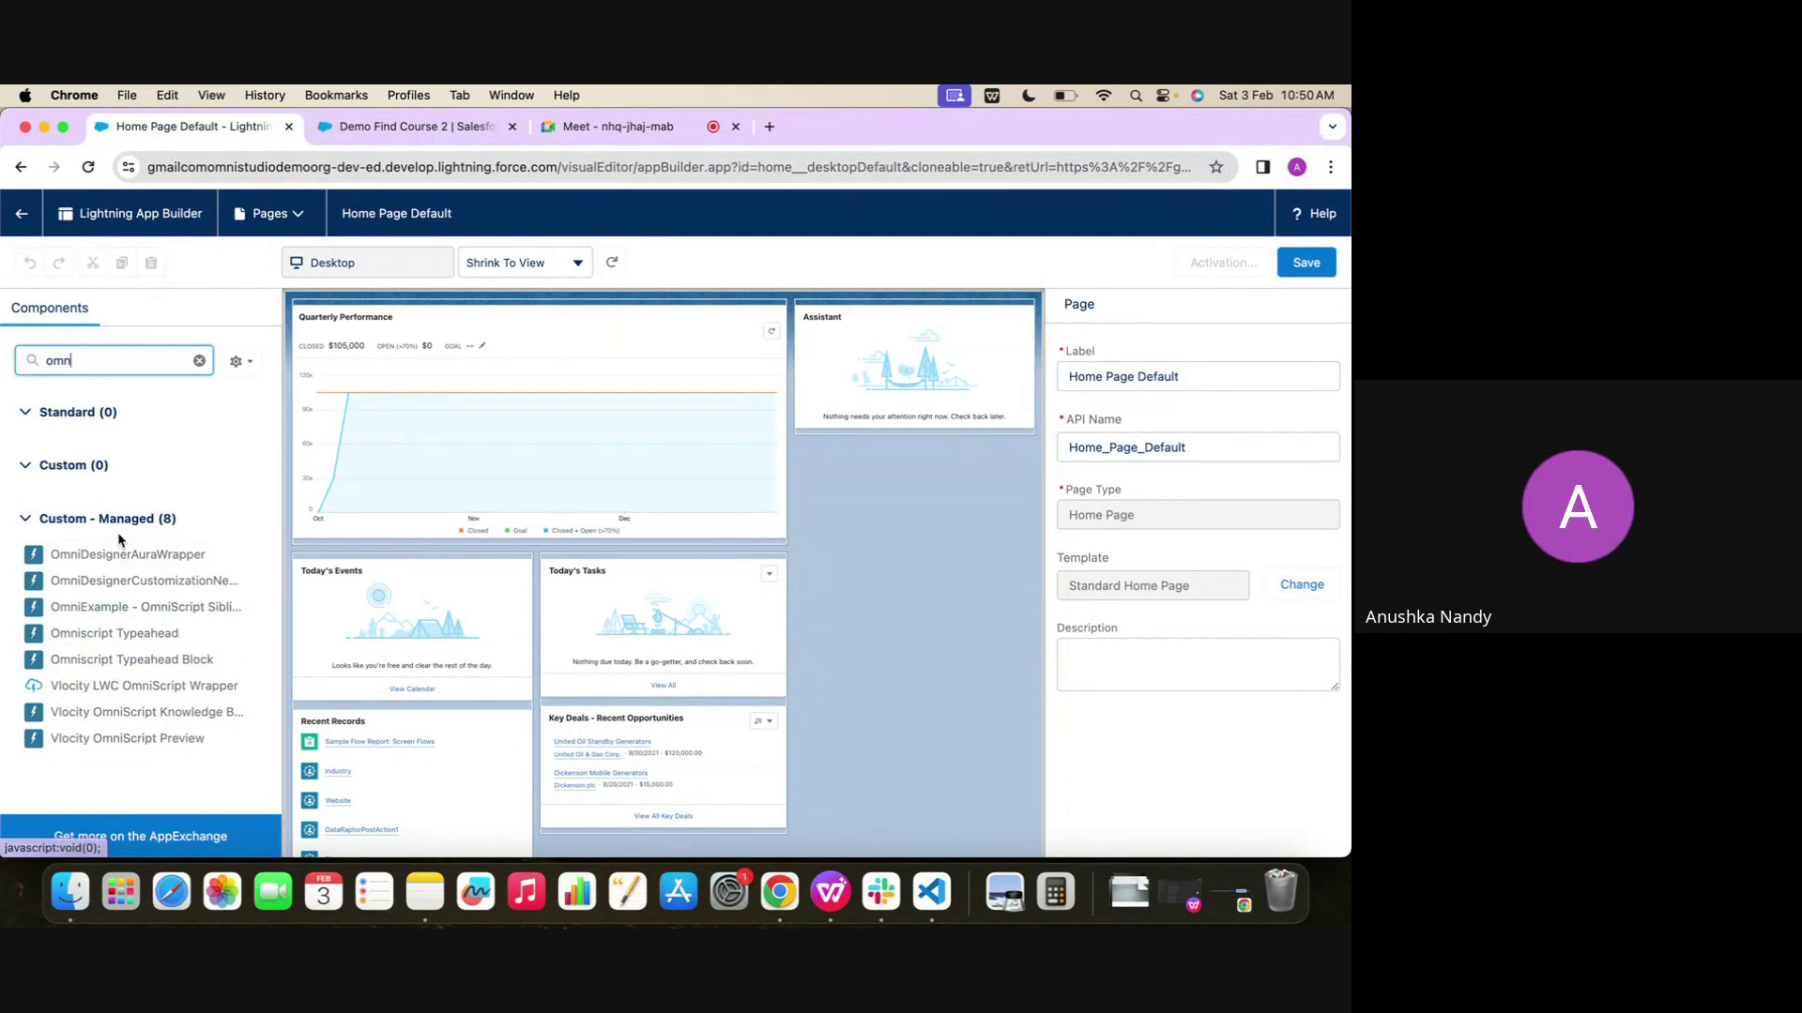
Leave the home page builder without saving and open the record page of the United Oil & Gas Corp. account for editing
left_click(25, 234)
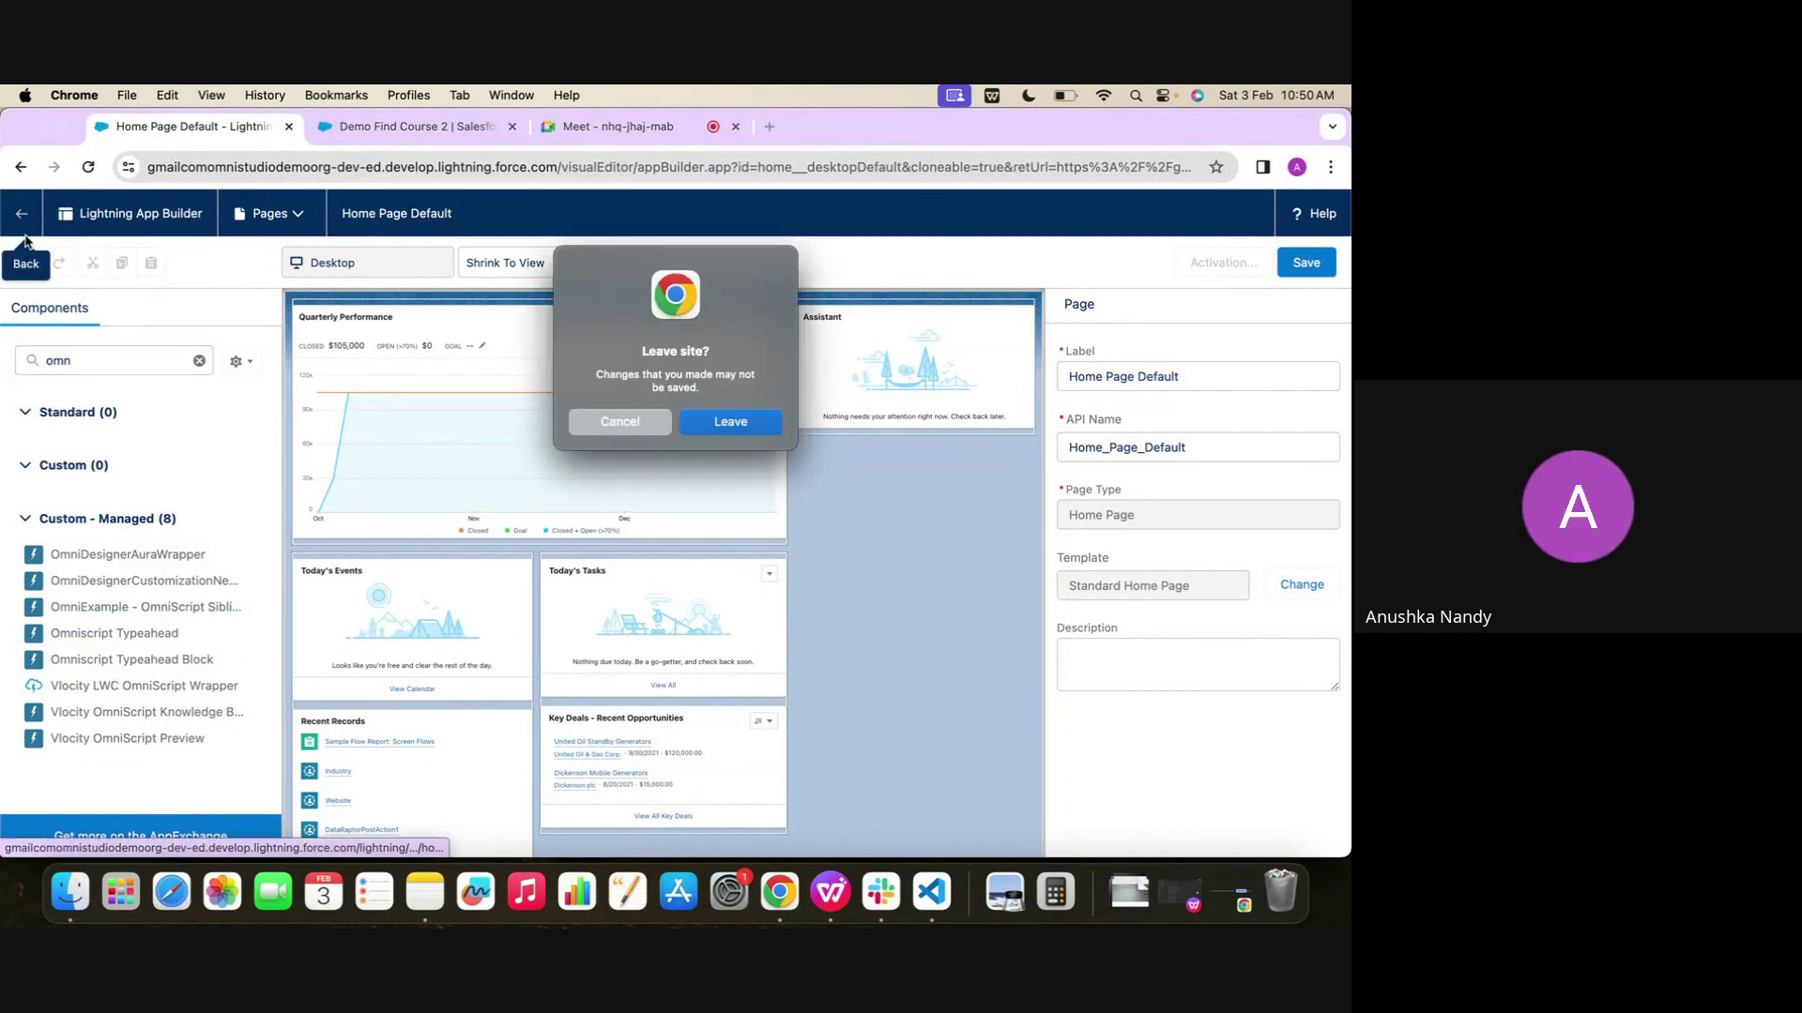
left_click(729, 422)
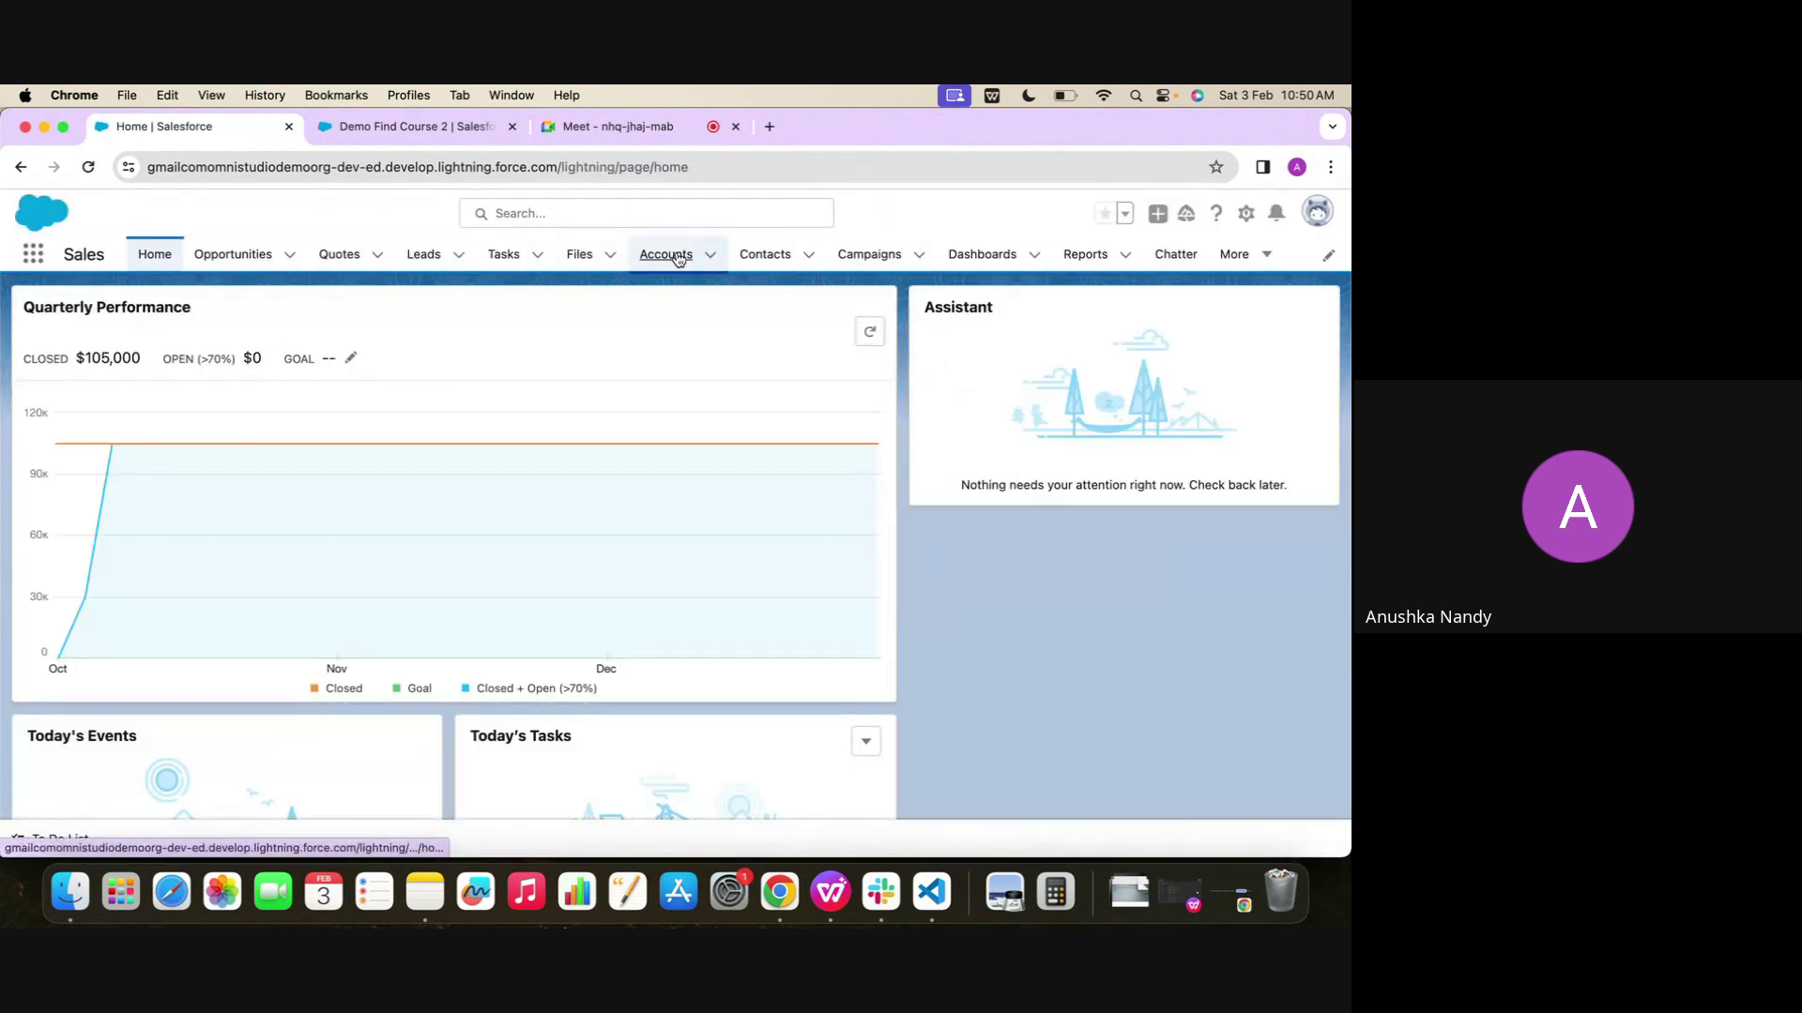
left_click(666, 254)
left_click(1246, 213)
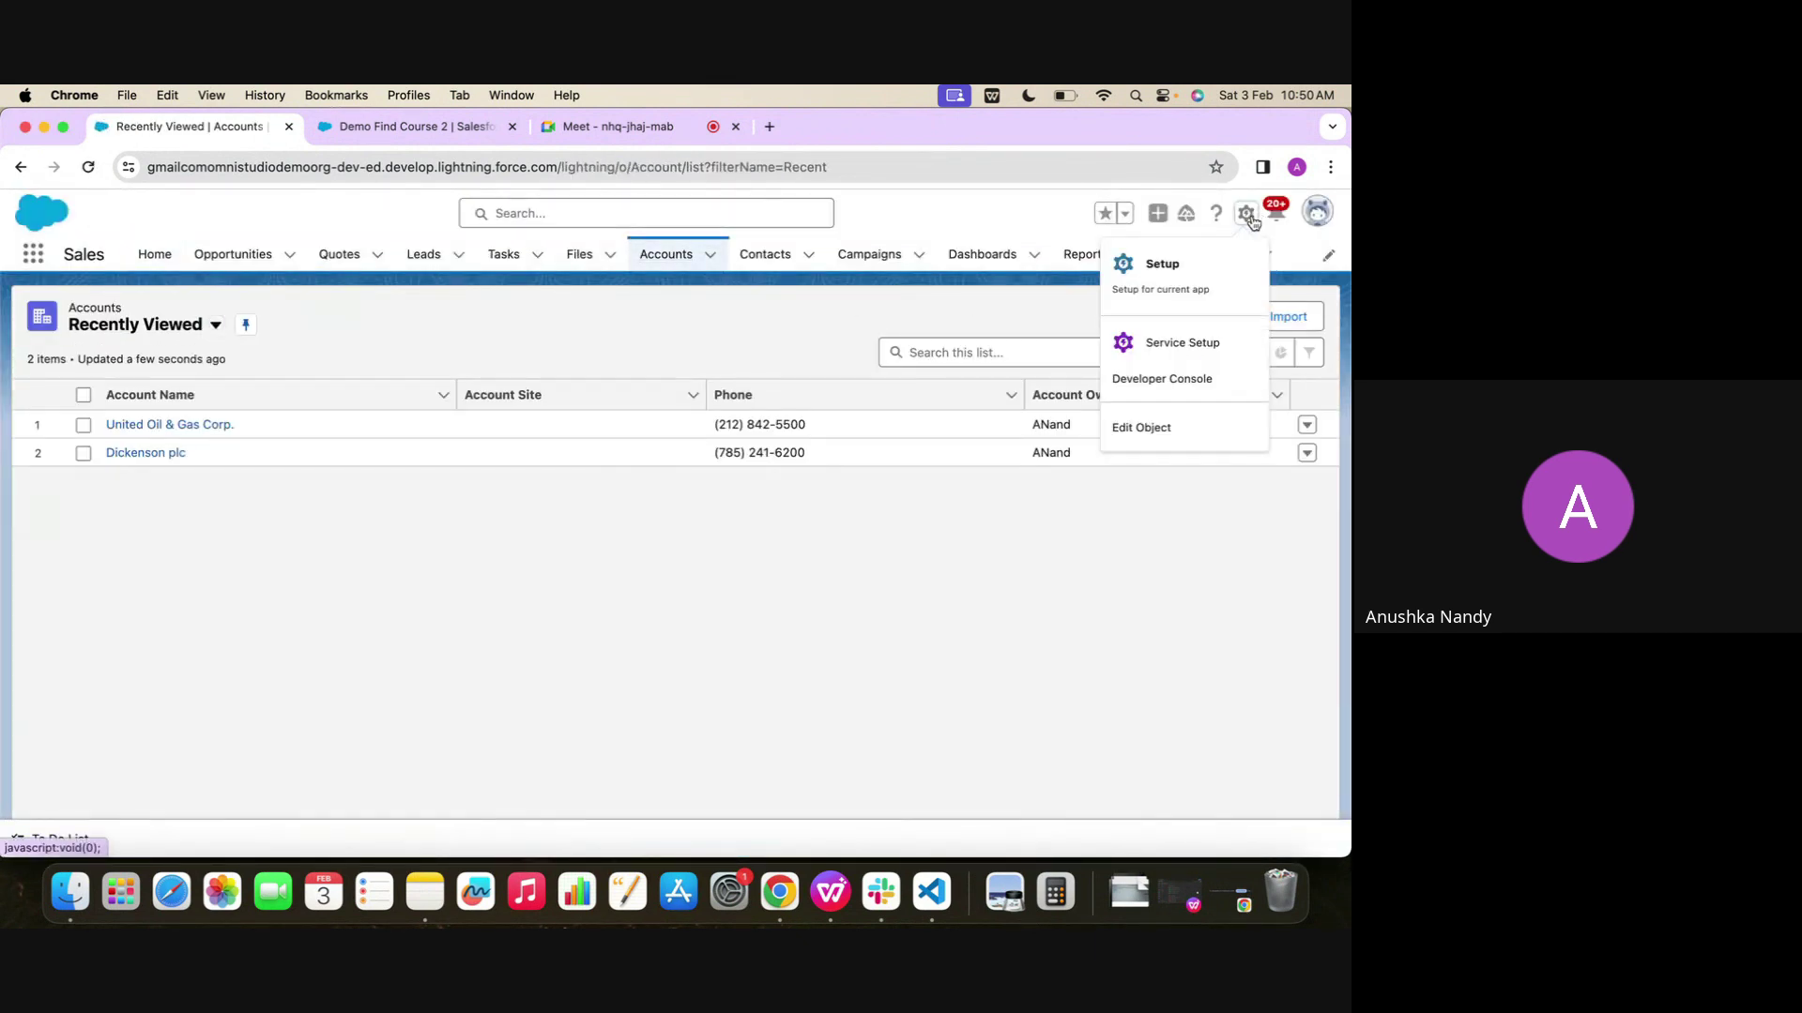
left_click(216, 424)
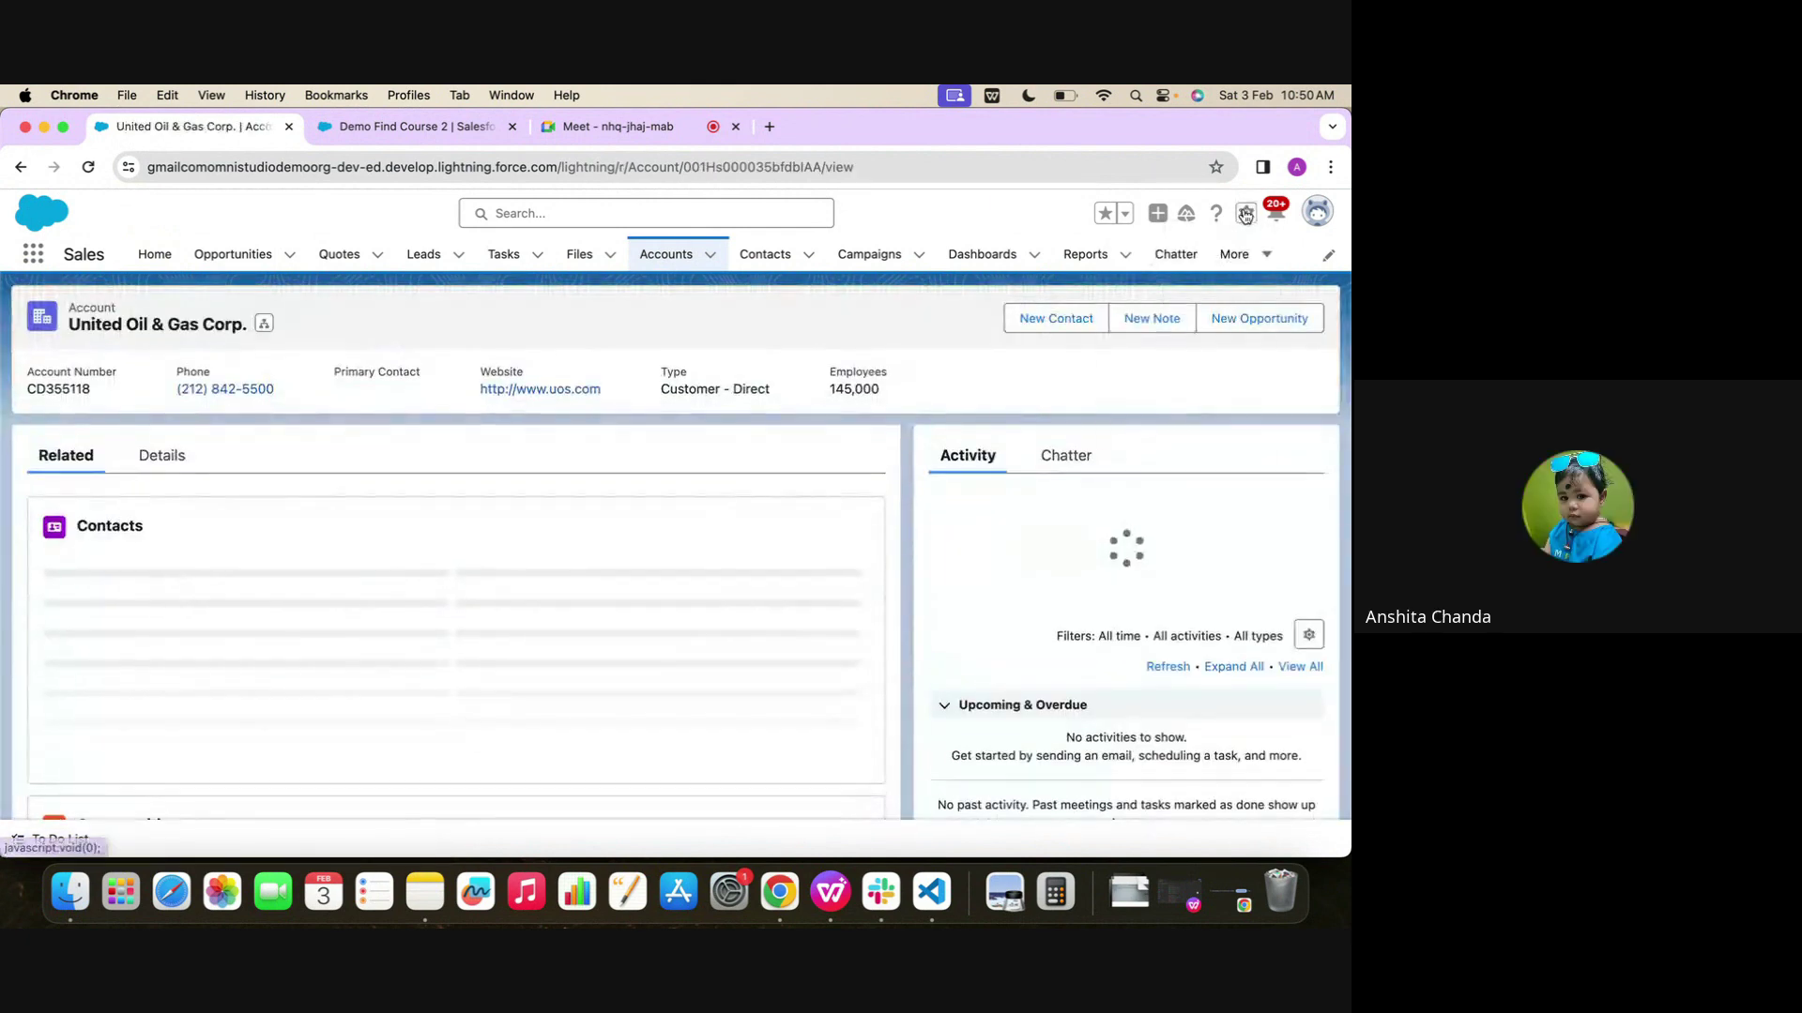
left_click(1246, 213)
left_click(1147, 425)
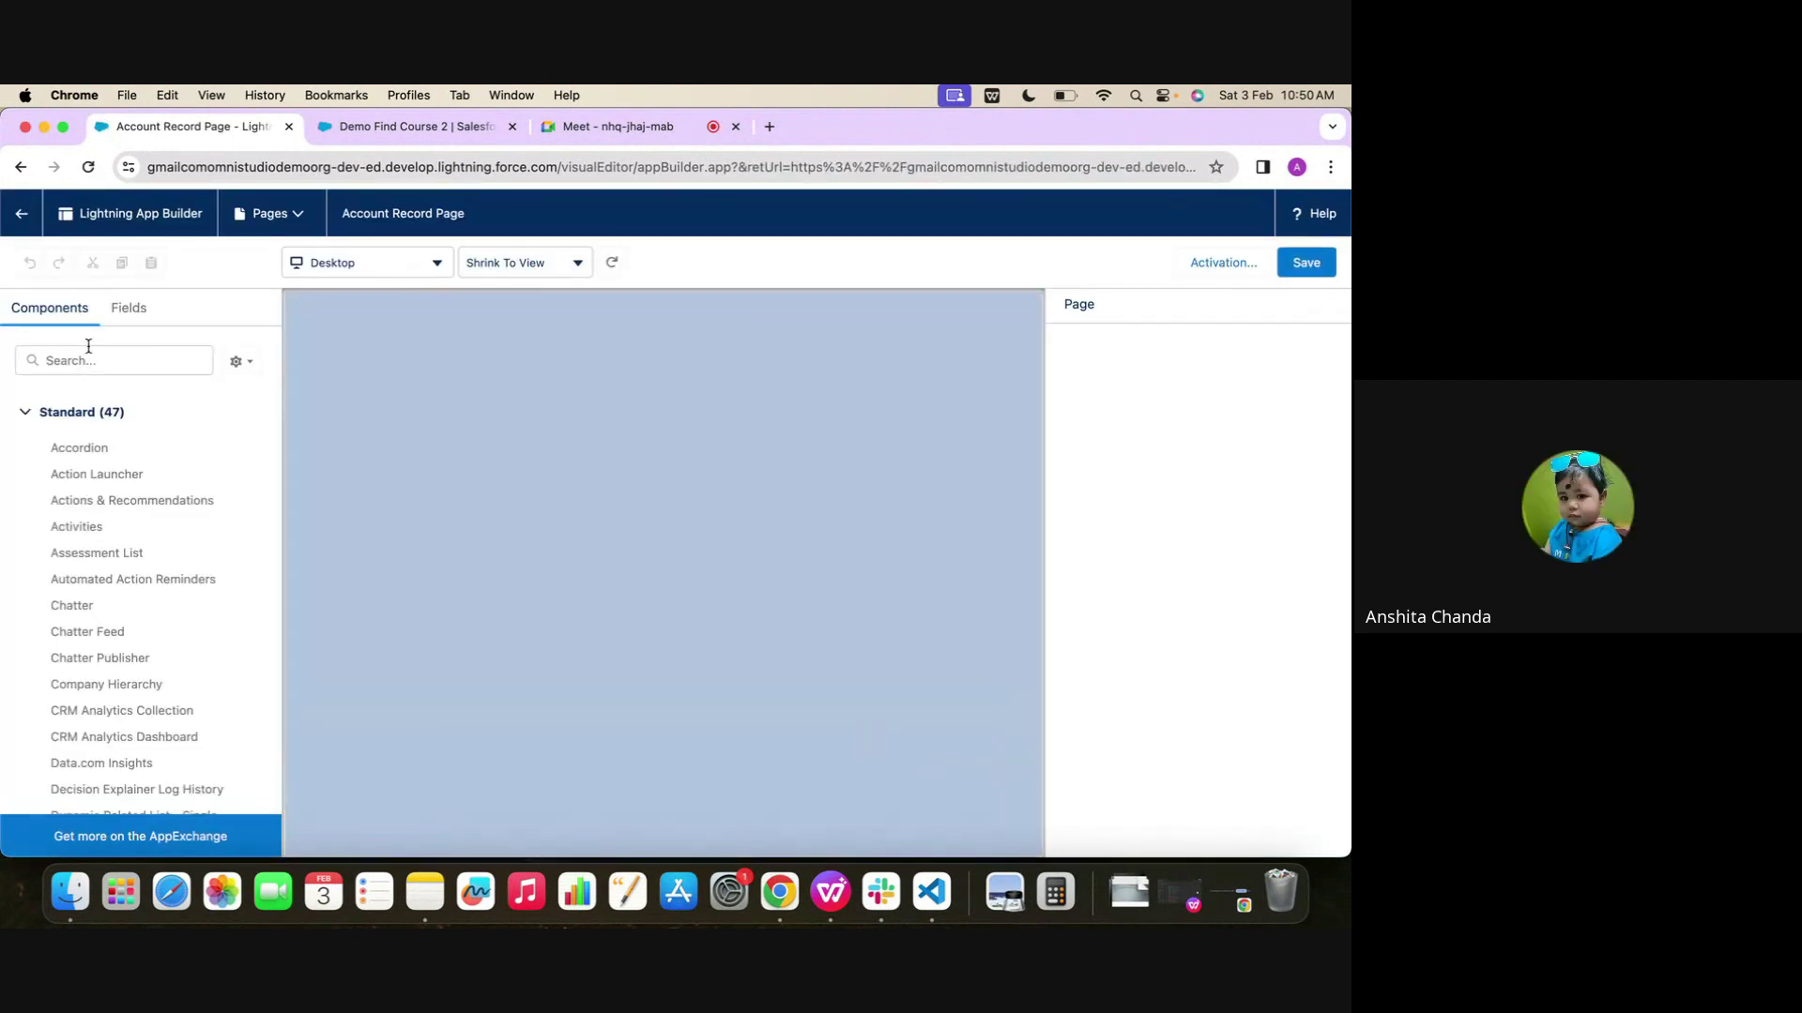
Search the Account Record Page components for "omni" and select the OmniScript component below the Activity component to examine its properties
left_click(84, 359)
type("om")
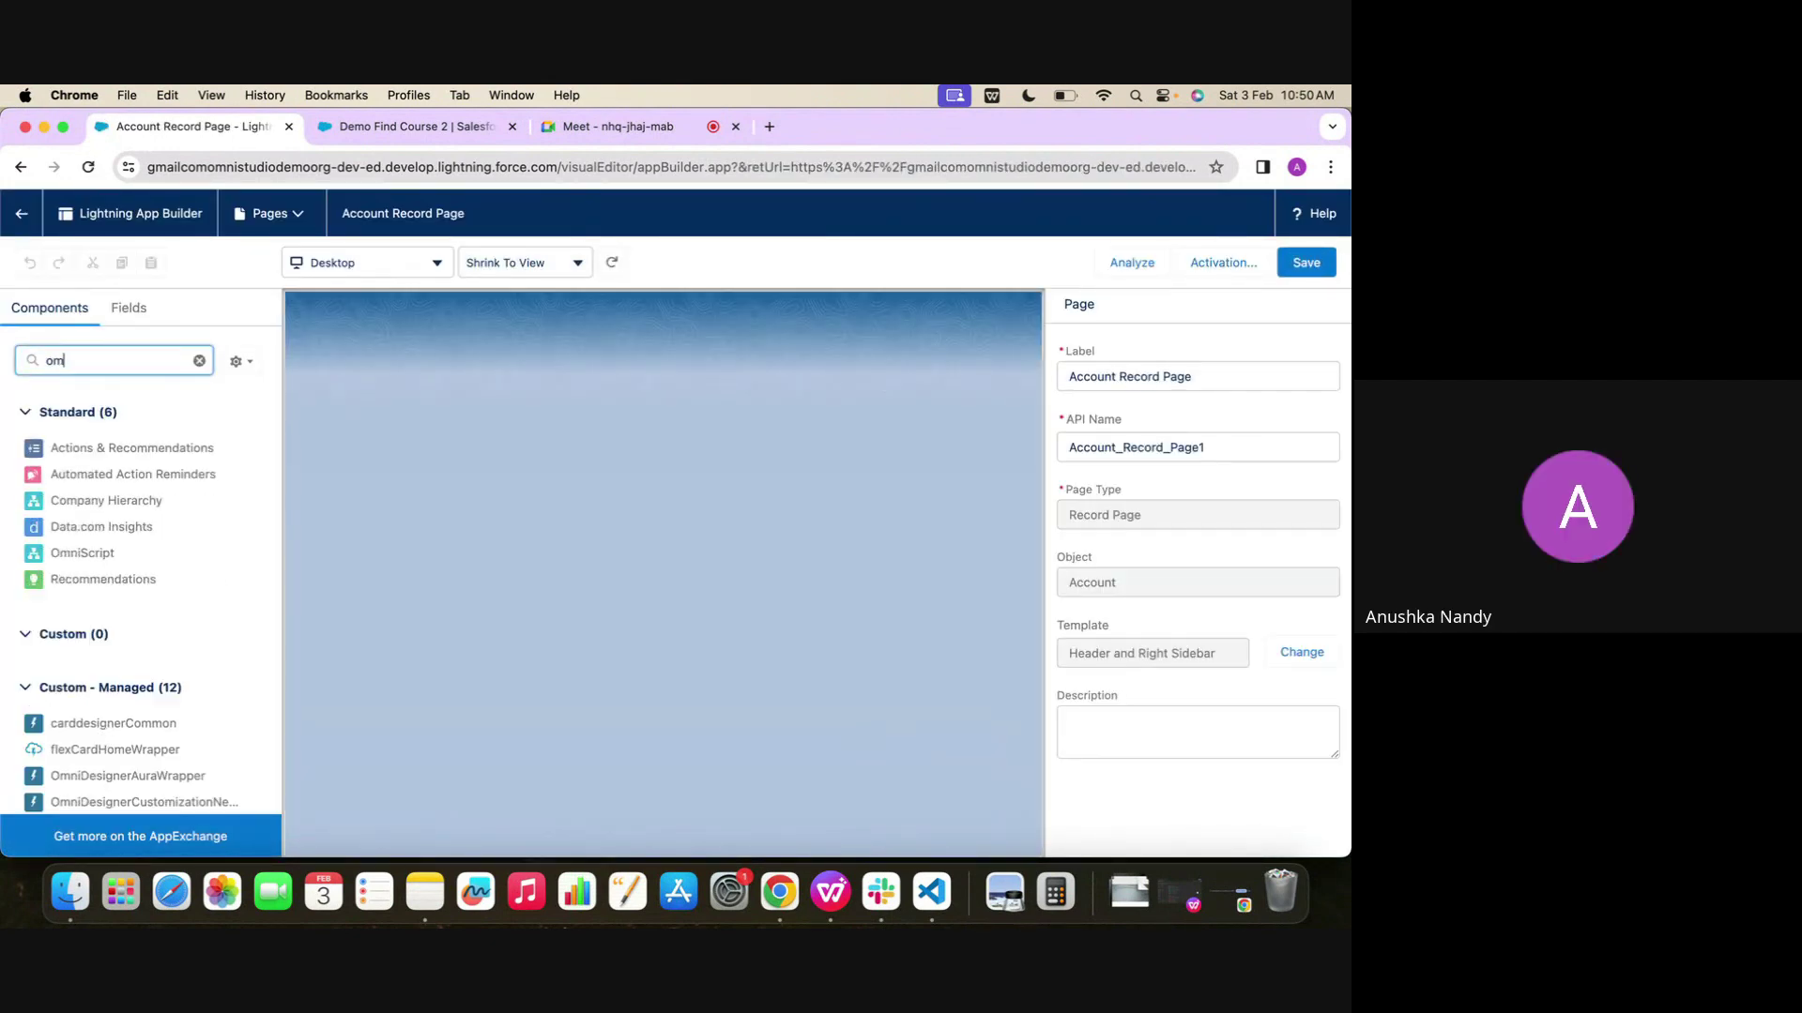
type("ni")
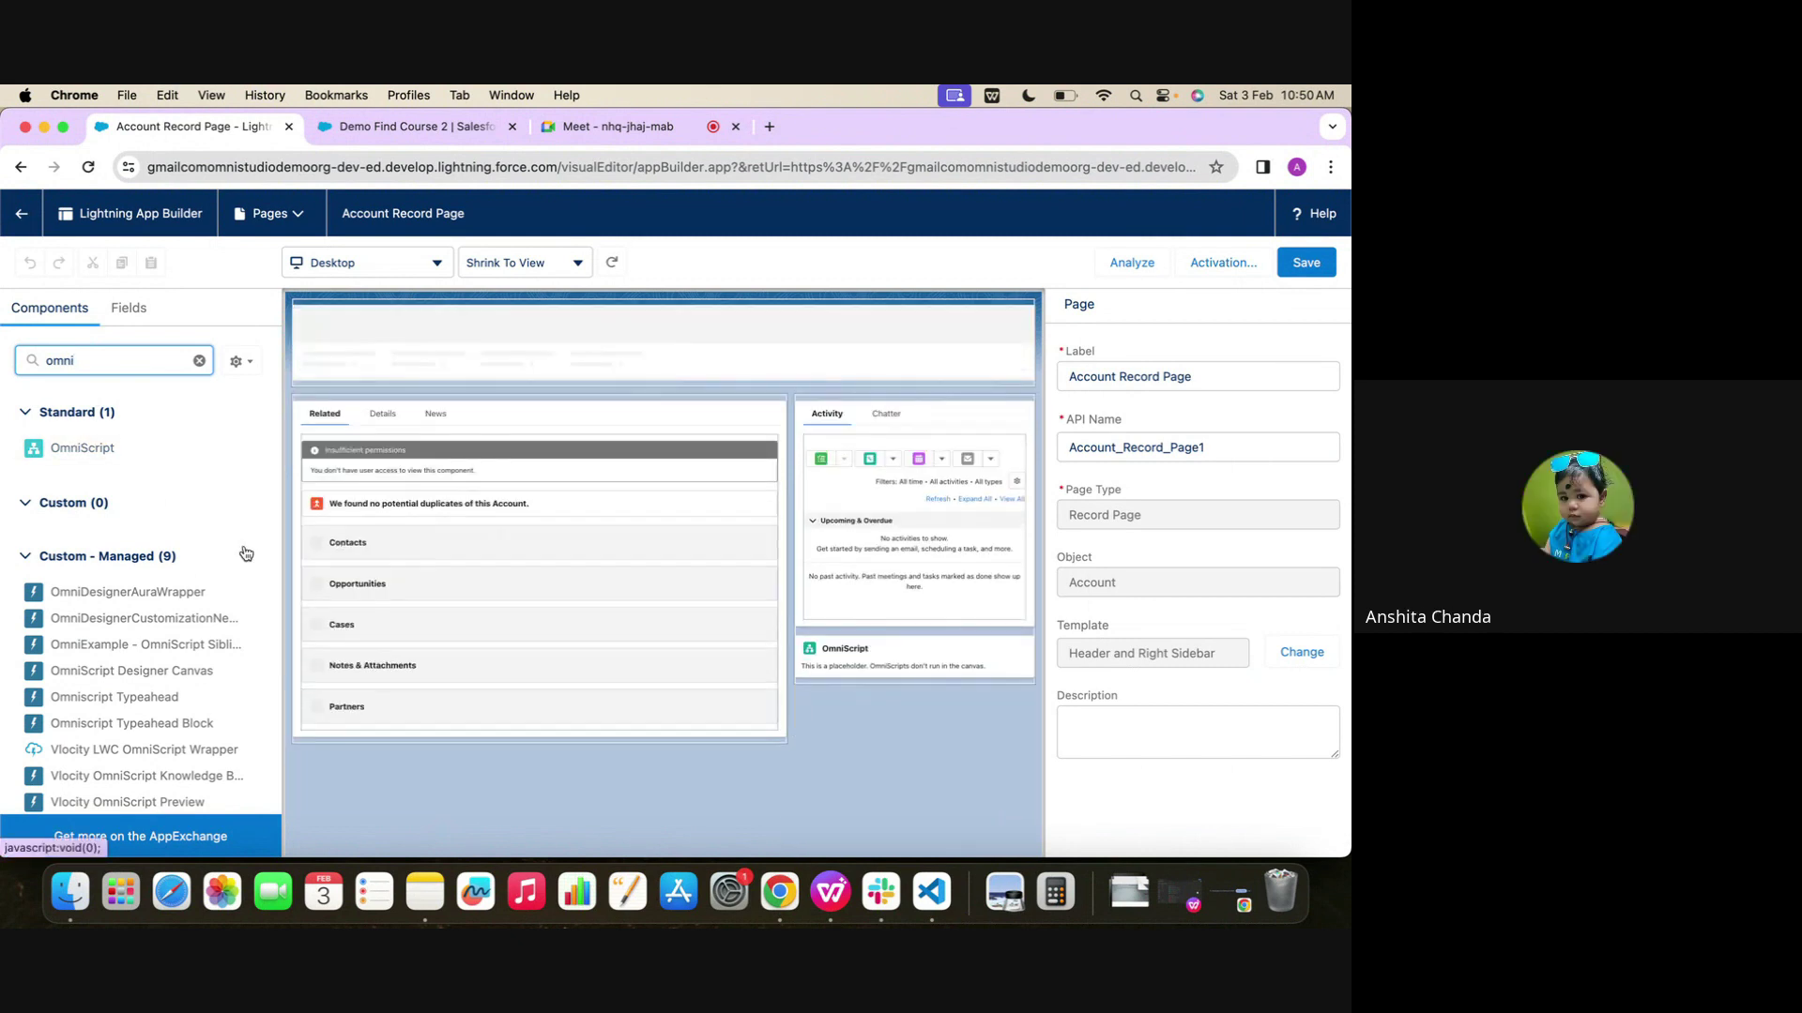
scroll(188, 601, "down", 1)
scroll(131, 620, "up", 1)
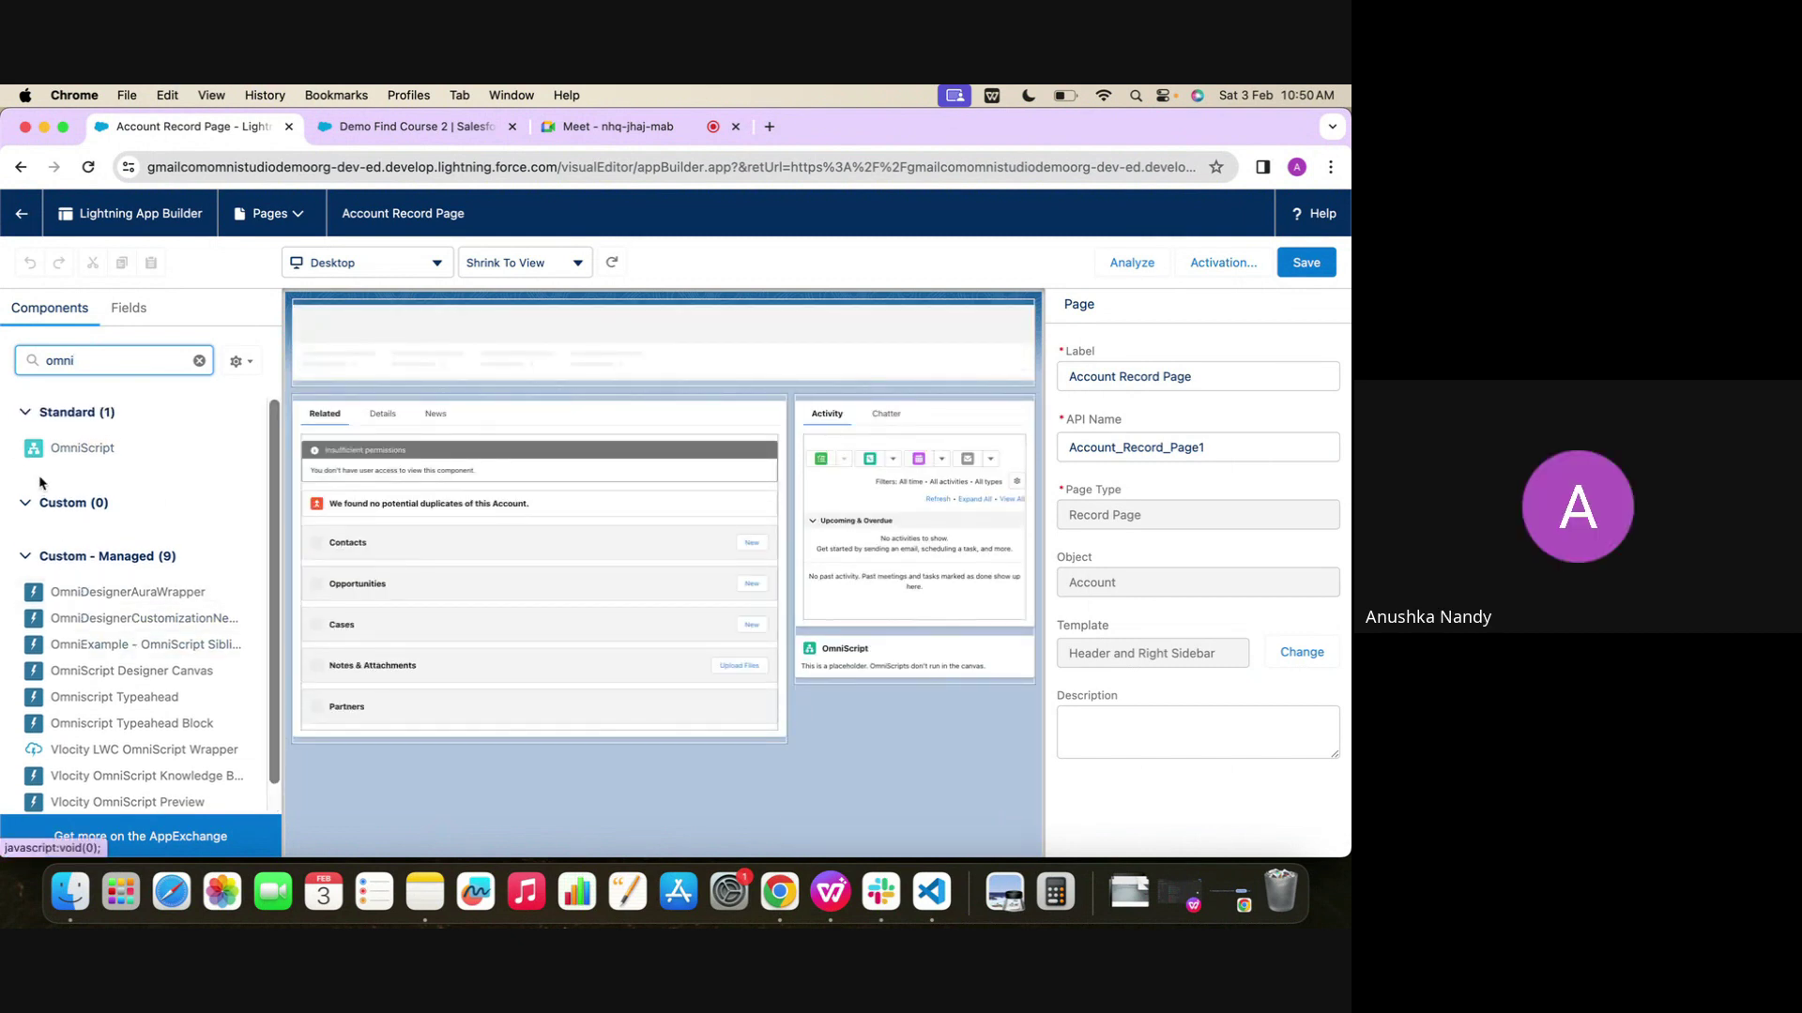
left_click(918, 657)
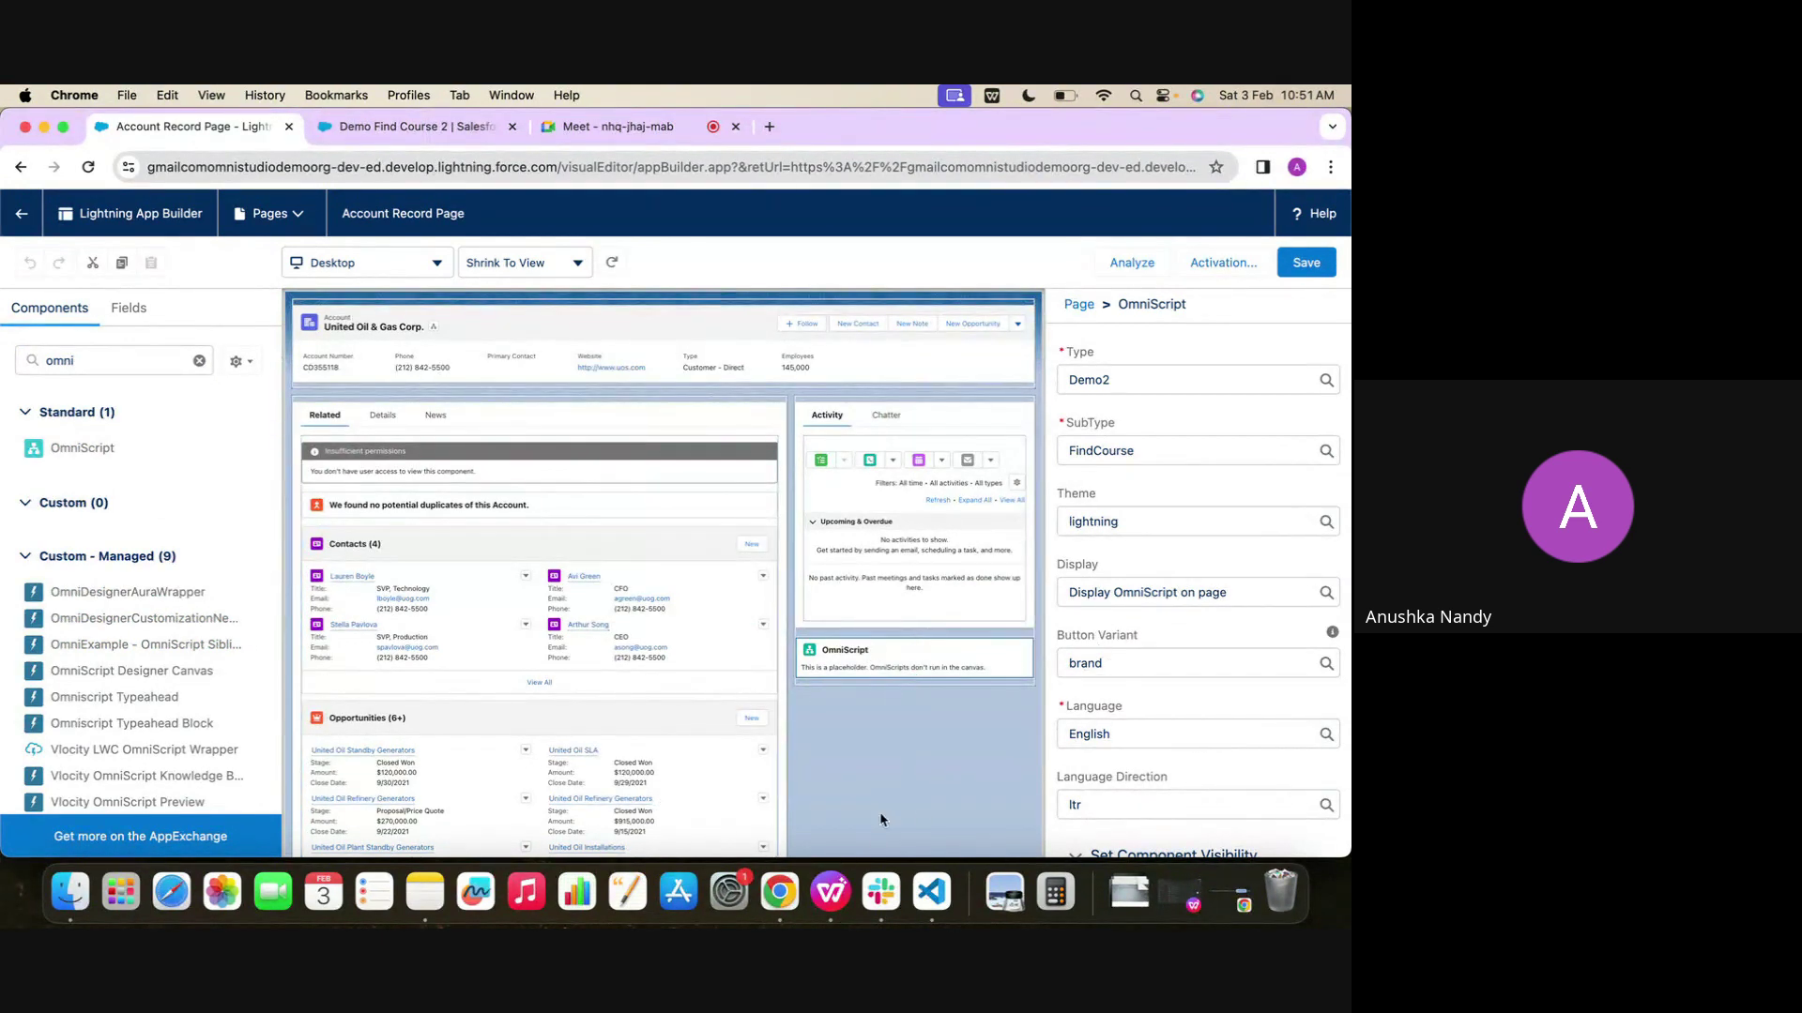
scroll(1081, 743, "down", 2)
scroll(1081, 742, "up", 2)
Choose Demo2 as the Type of the selected OmniScript component, keeping FindCourse as its SubType
left_click(1136, 377)
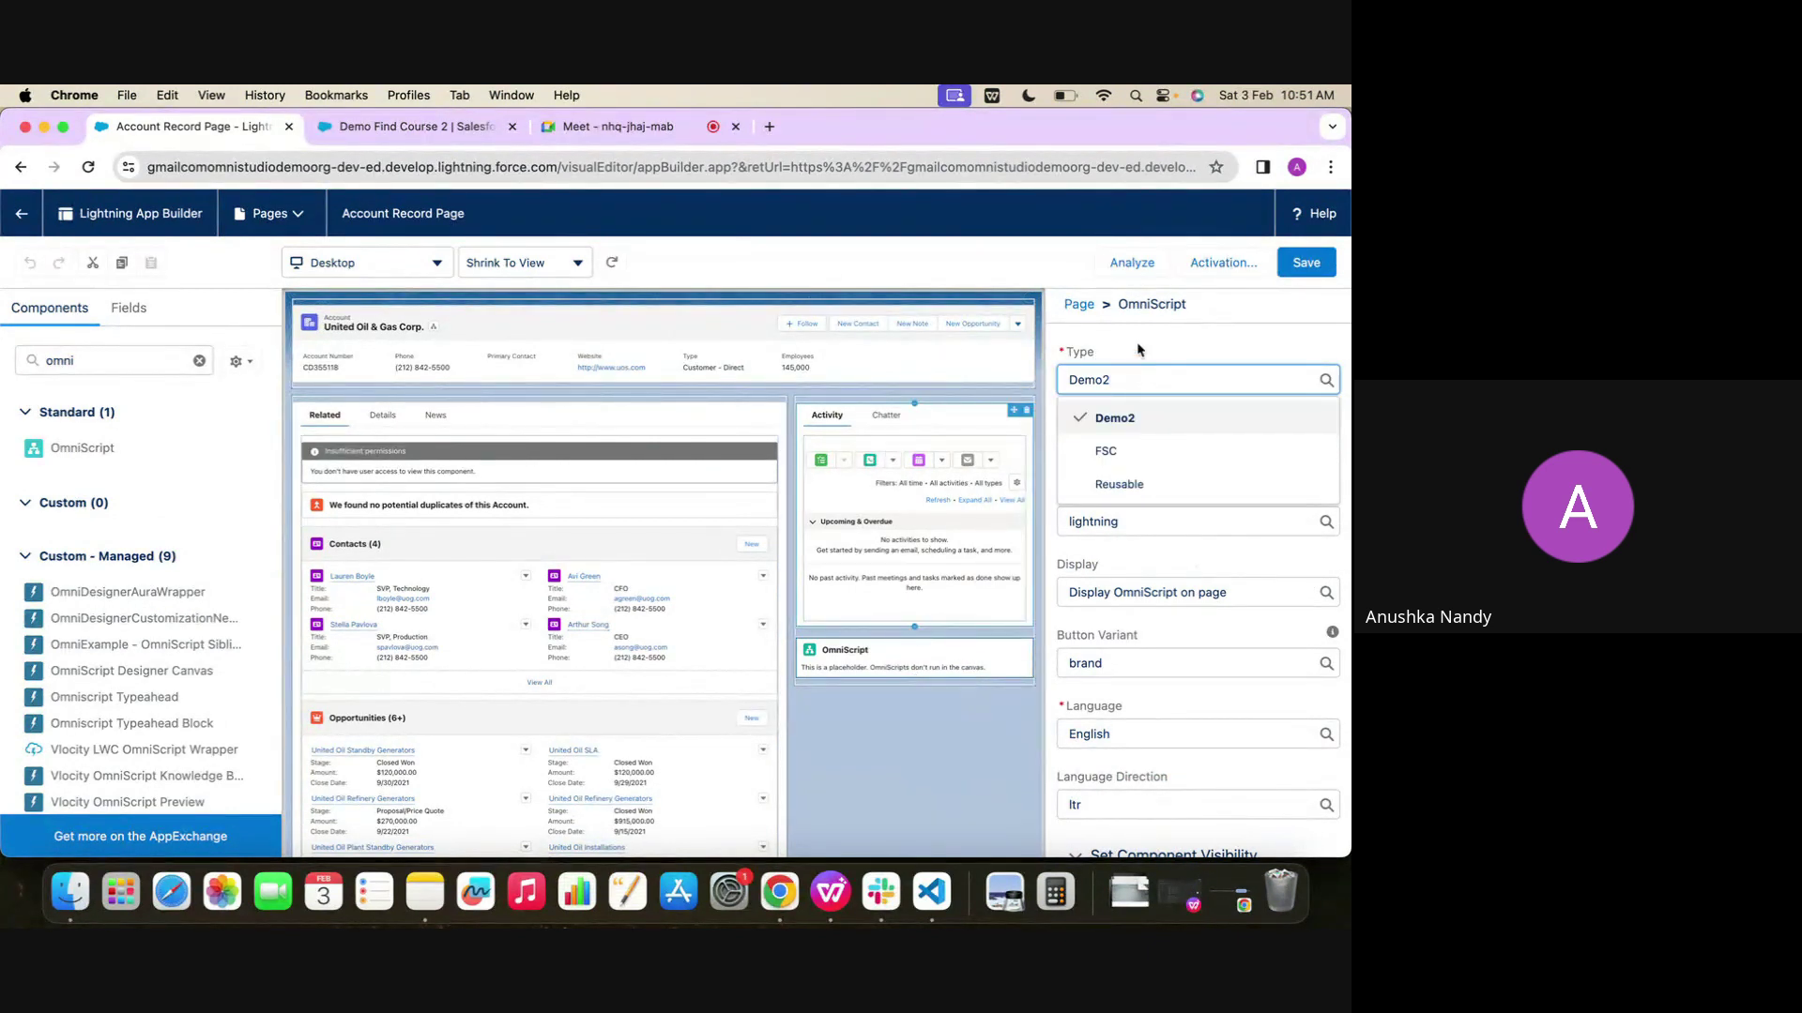
left_click(1167, 451)
left_click(1170, 418)
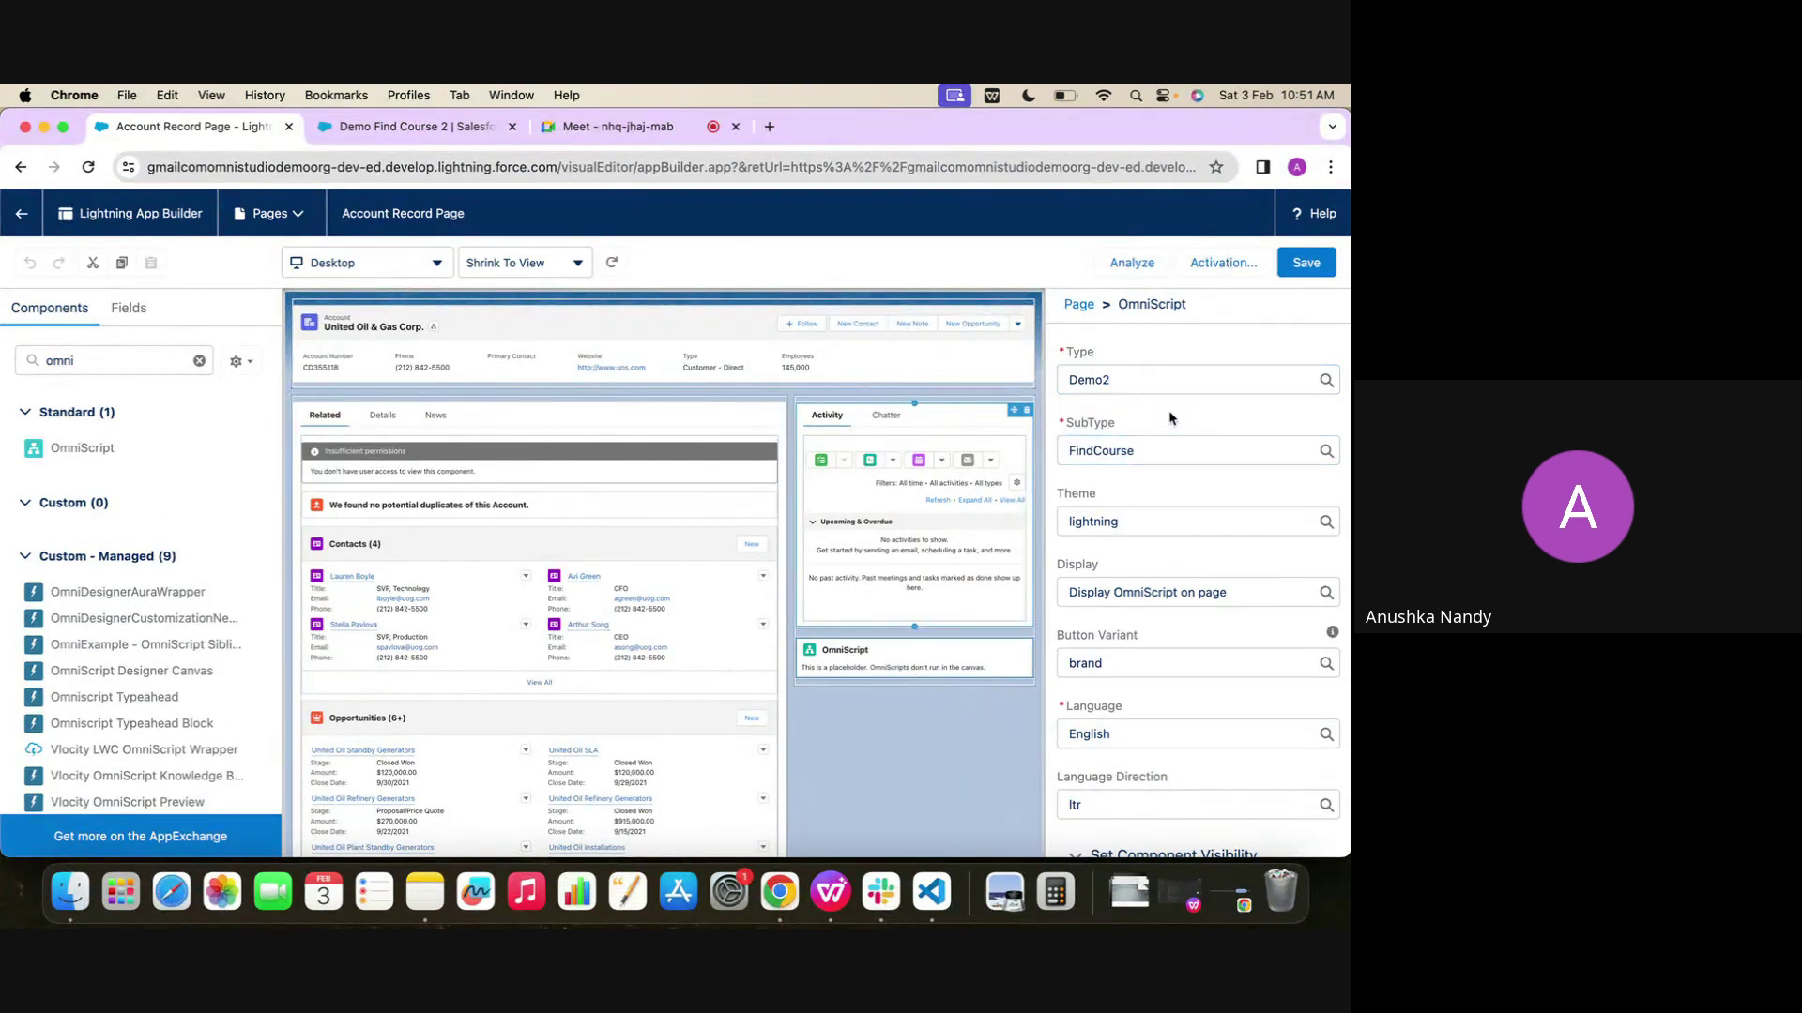
left_click(416, 128)
left_click(243, 128)
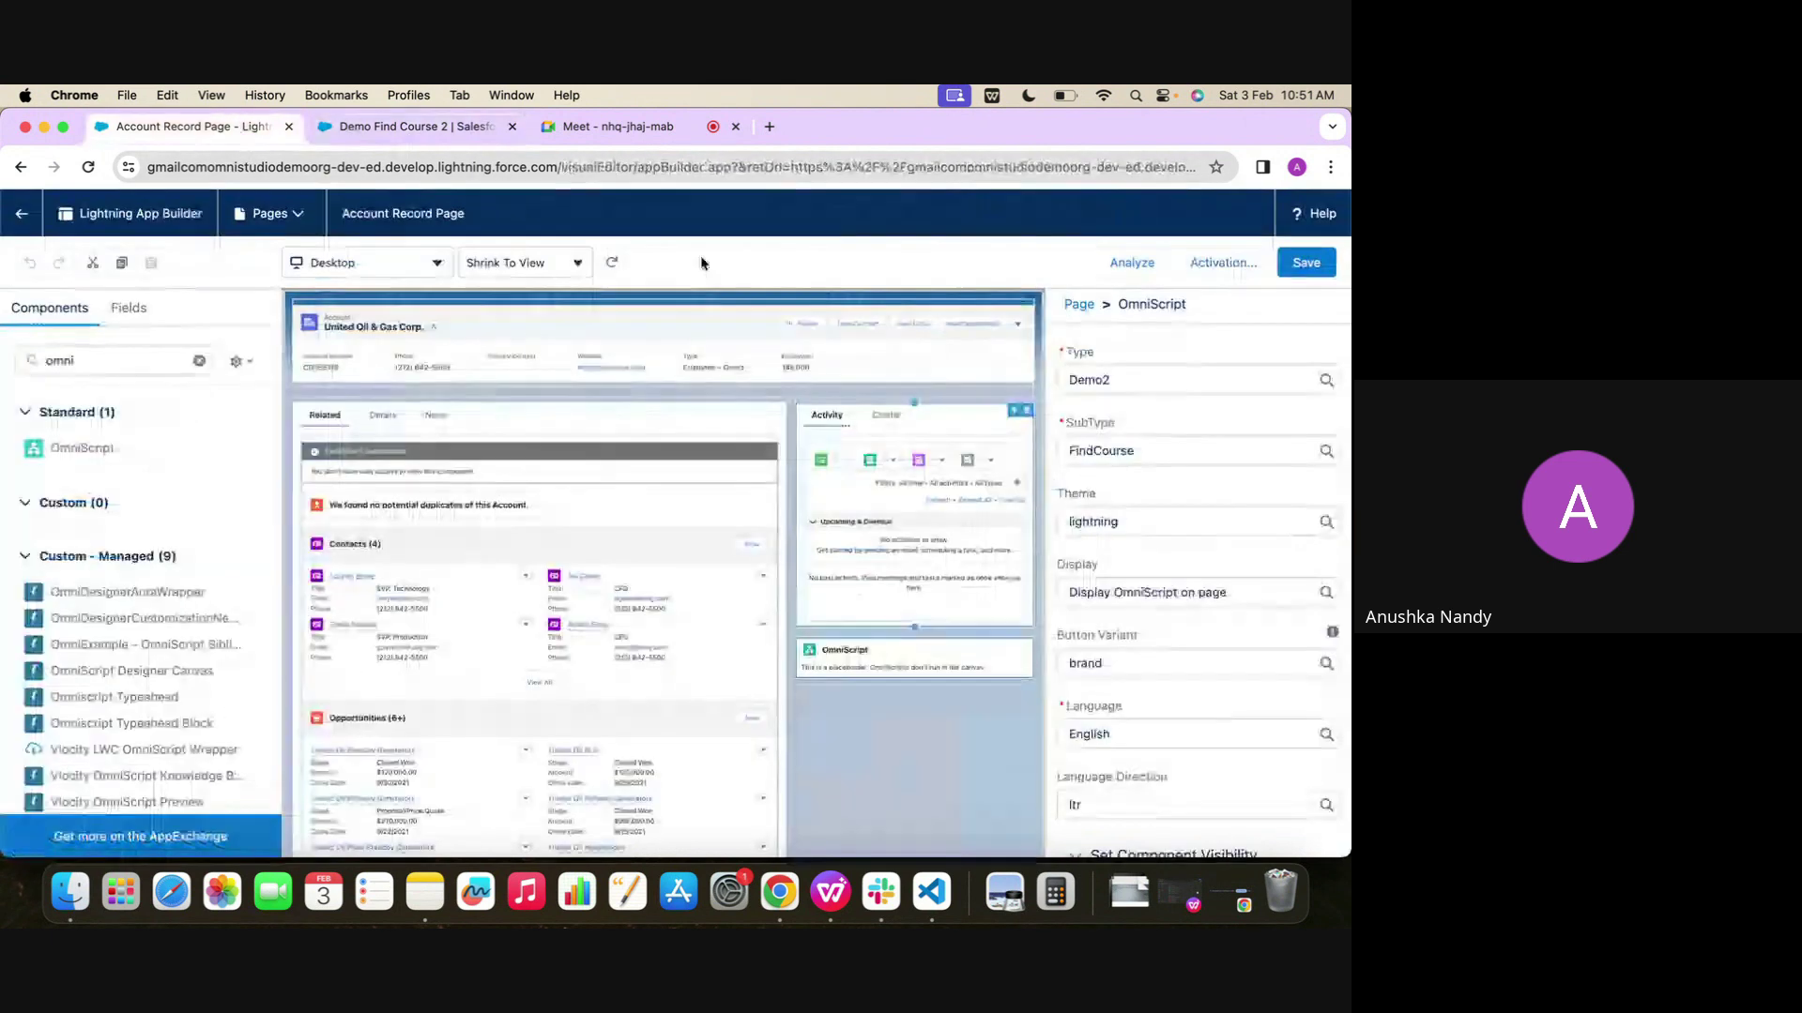
left_click(1153, 373)
left_click(1153, 437)
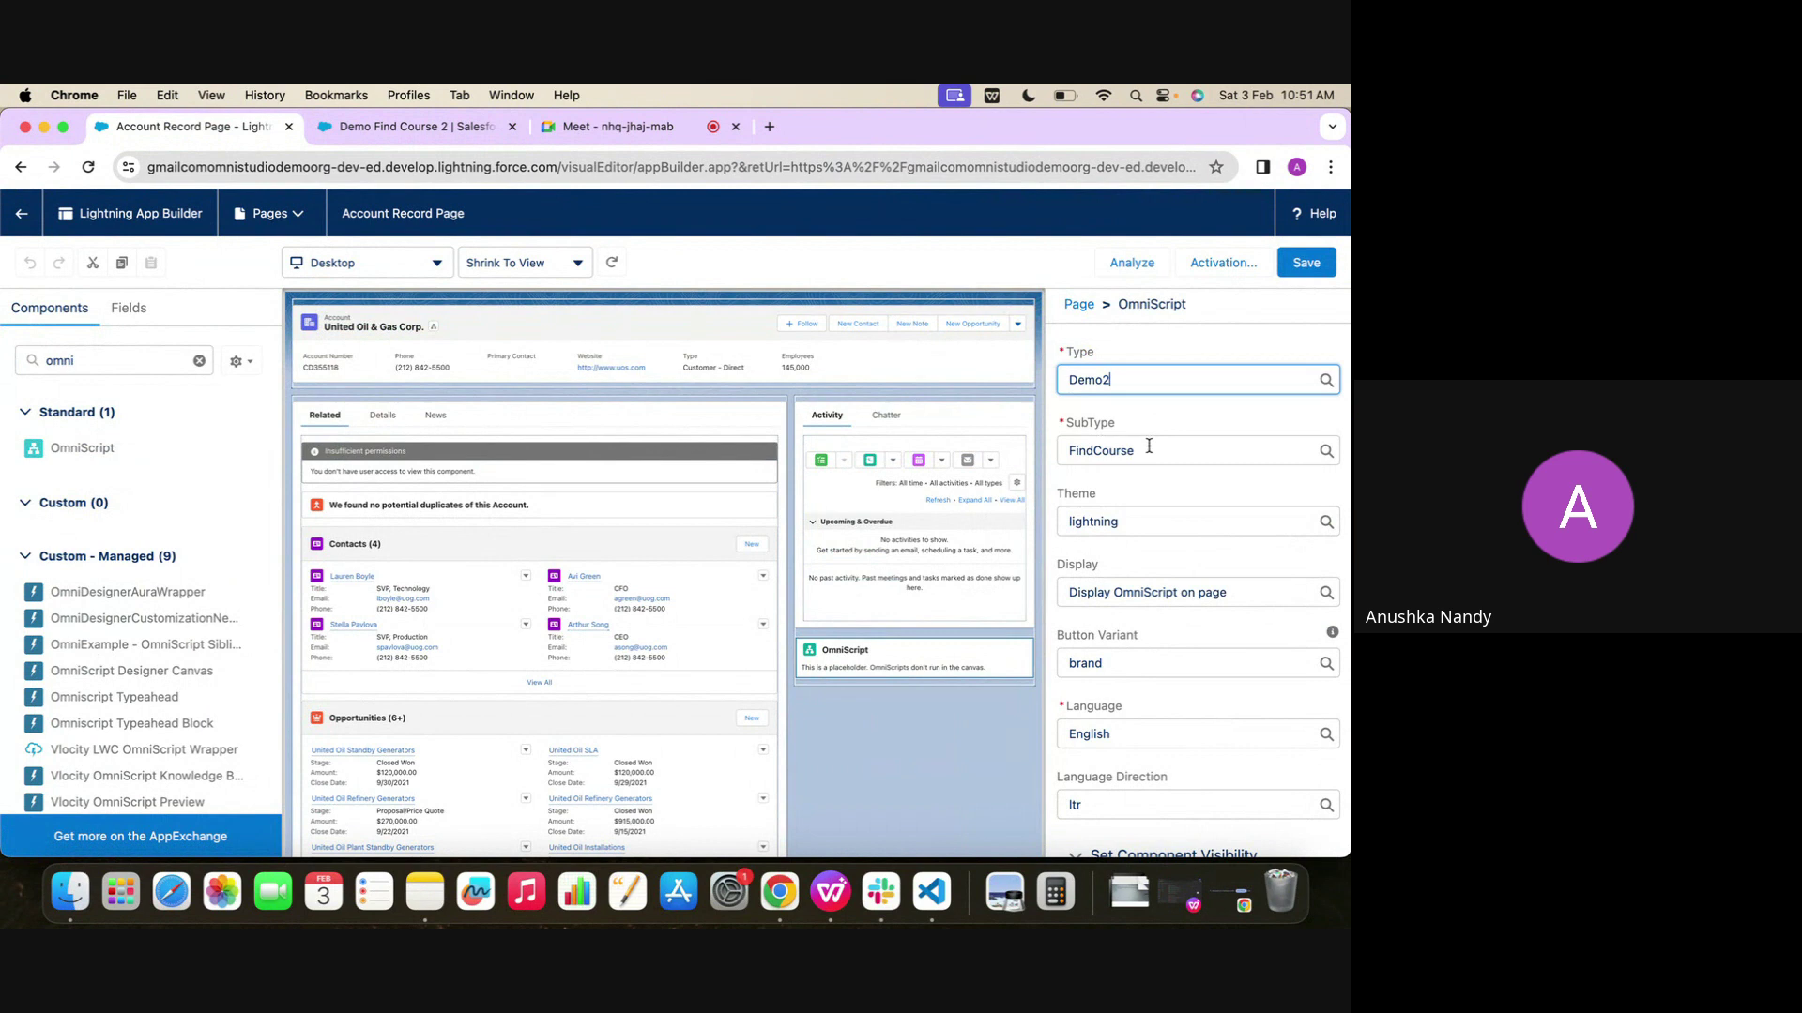
Save the Account Record Page and return to the United Oil & Gas Corp. record to check the embedded Account Details form
left_click(1306, 263)
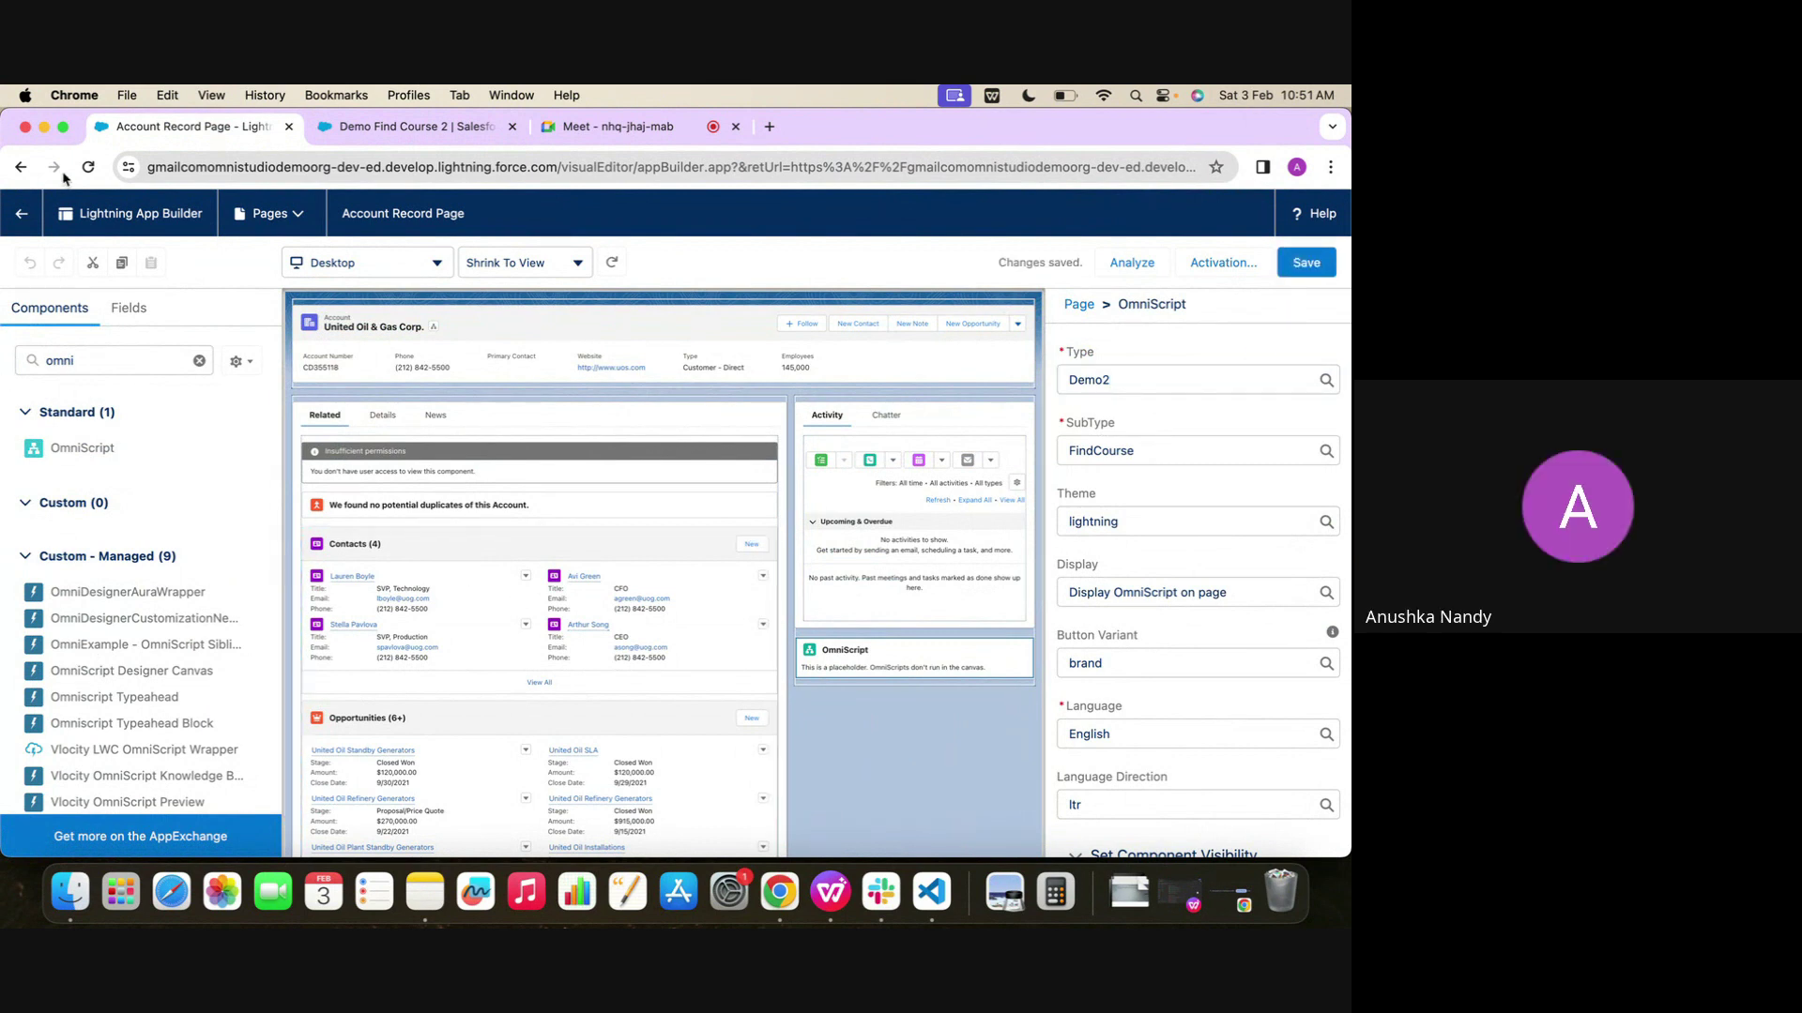
left_click(21, 214)
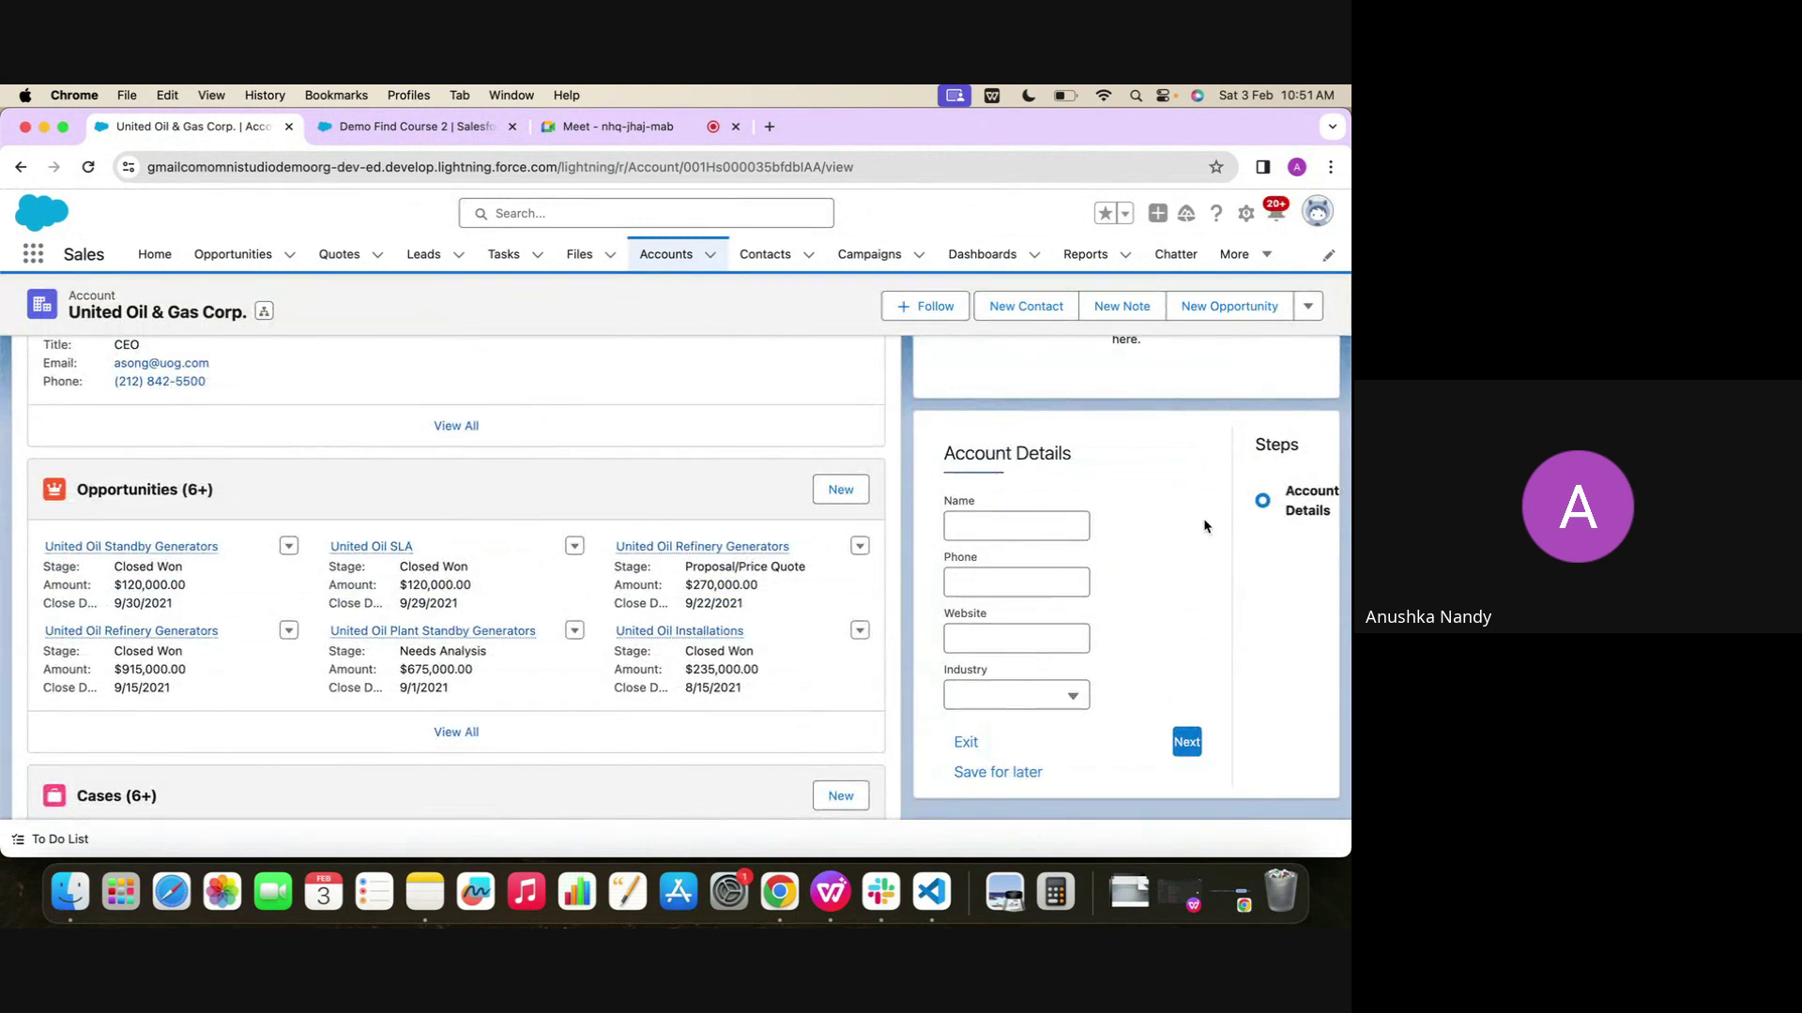
scroll(1091, 595, "down", 1)
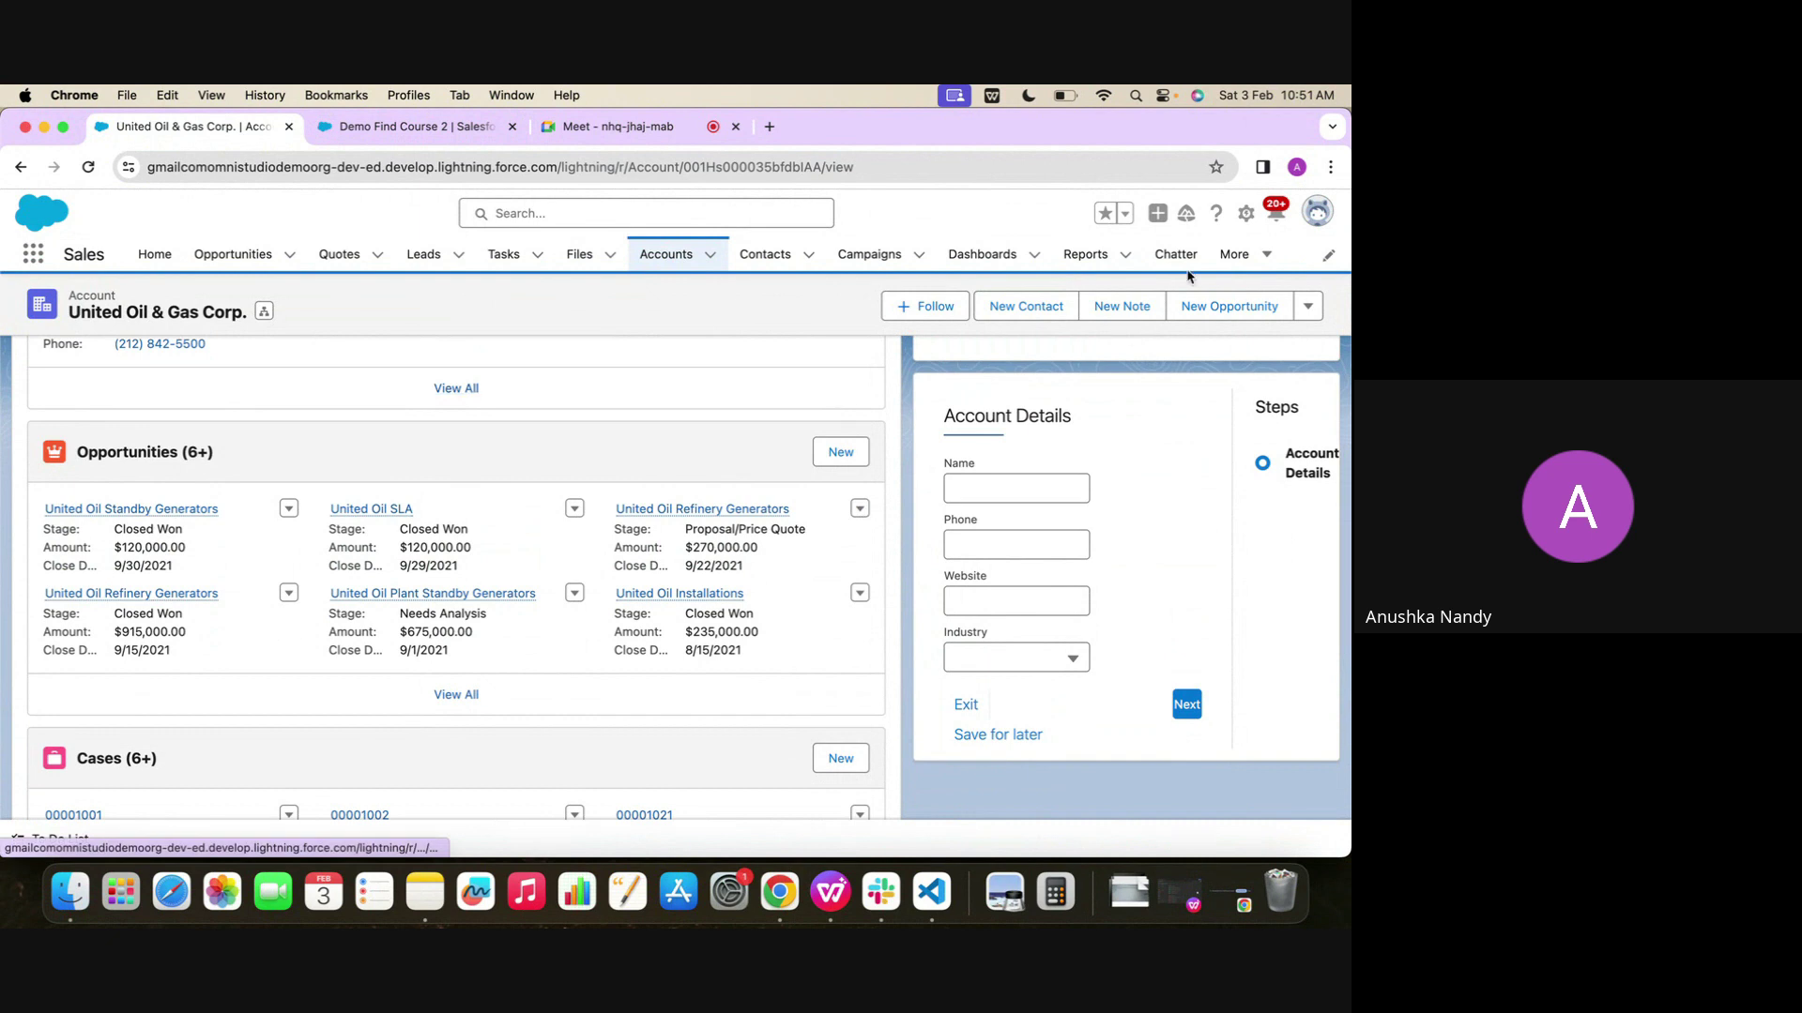
scroll(1110, 510, "down", 5)
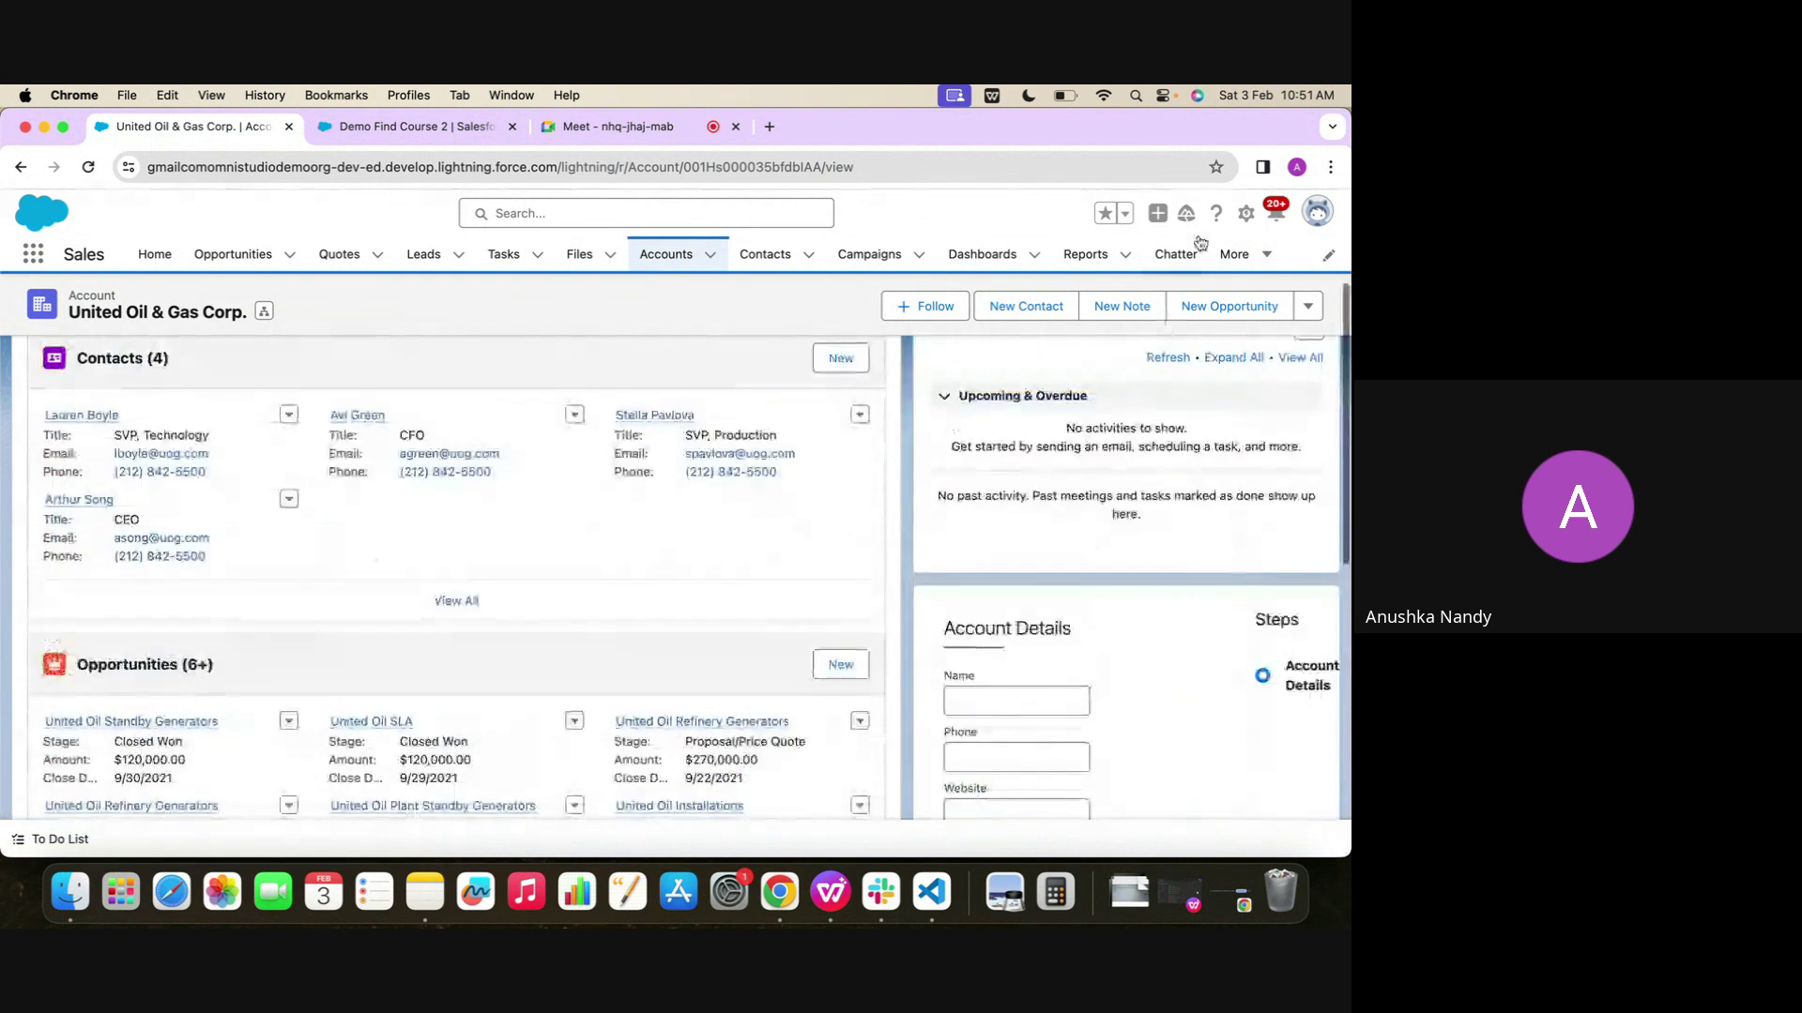
Reopen the account's record page for editing and move the OmniScript component from the sidebar into the Related tab, above Contacts
left_click(1246, 214)
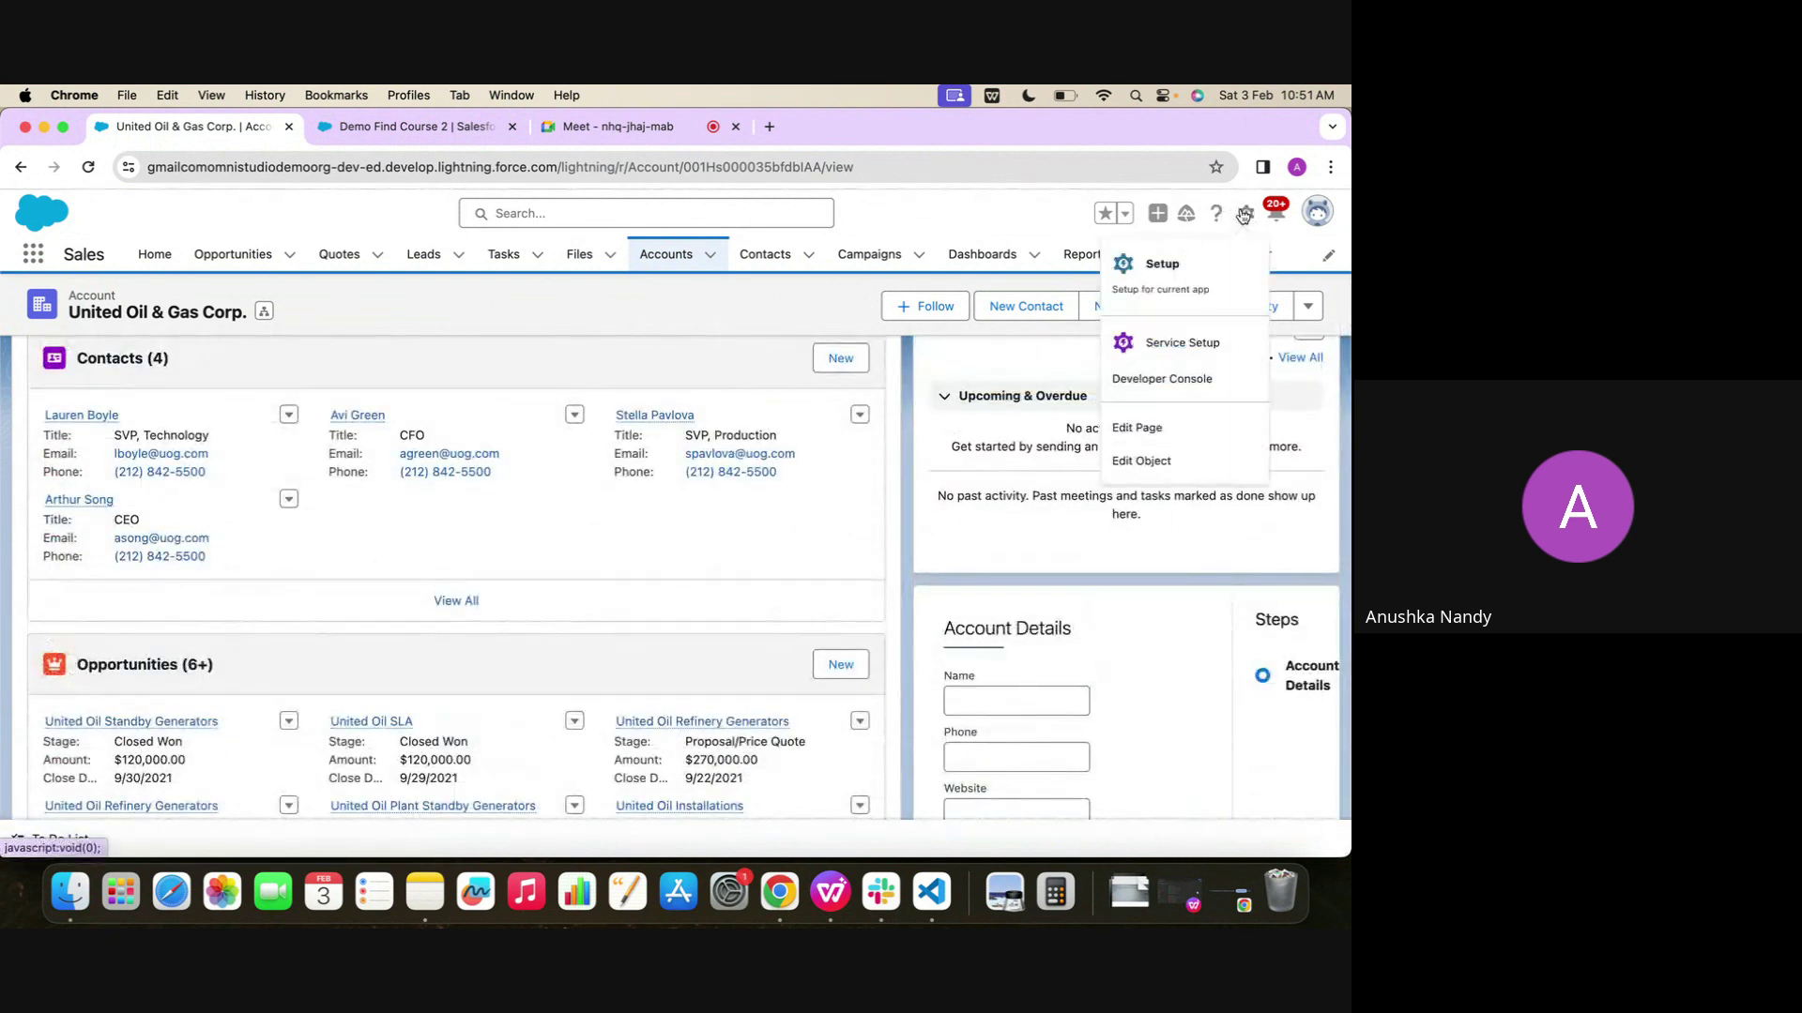
left_click(1150, 433)
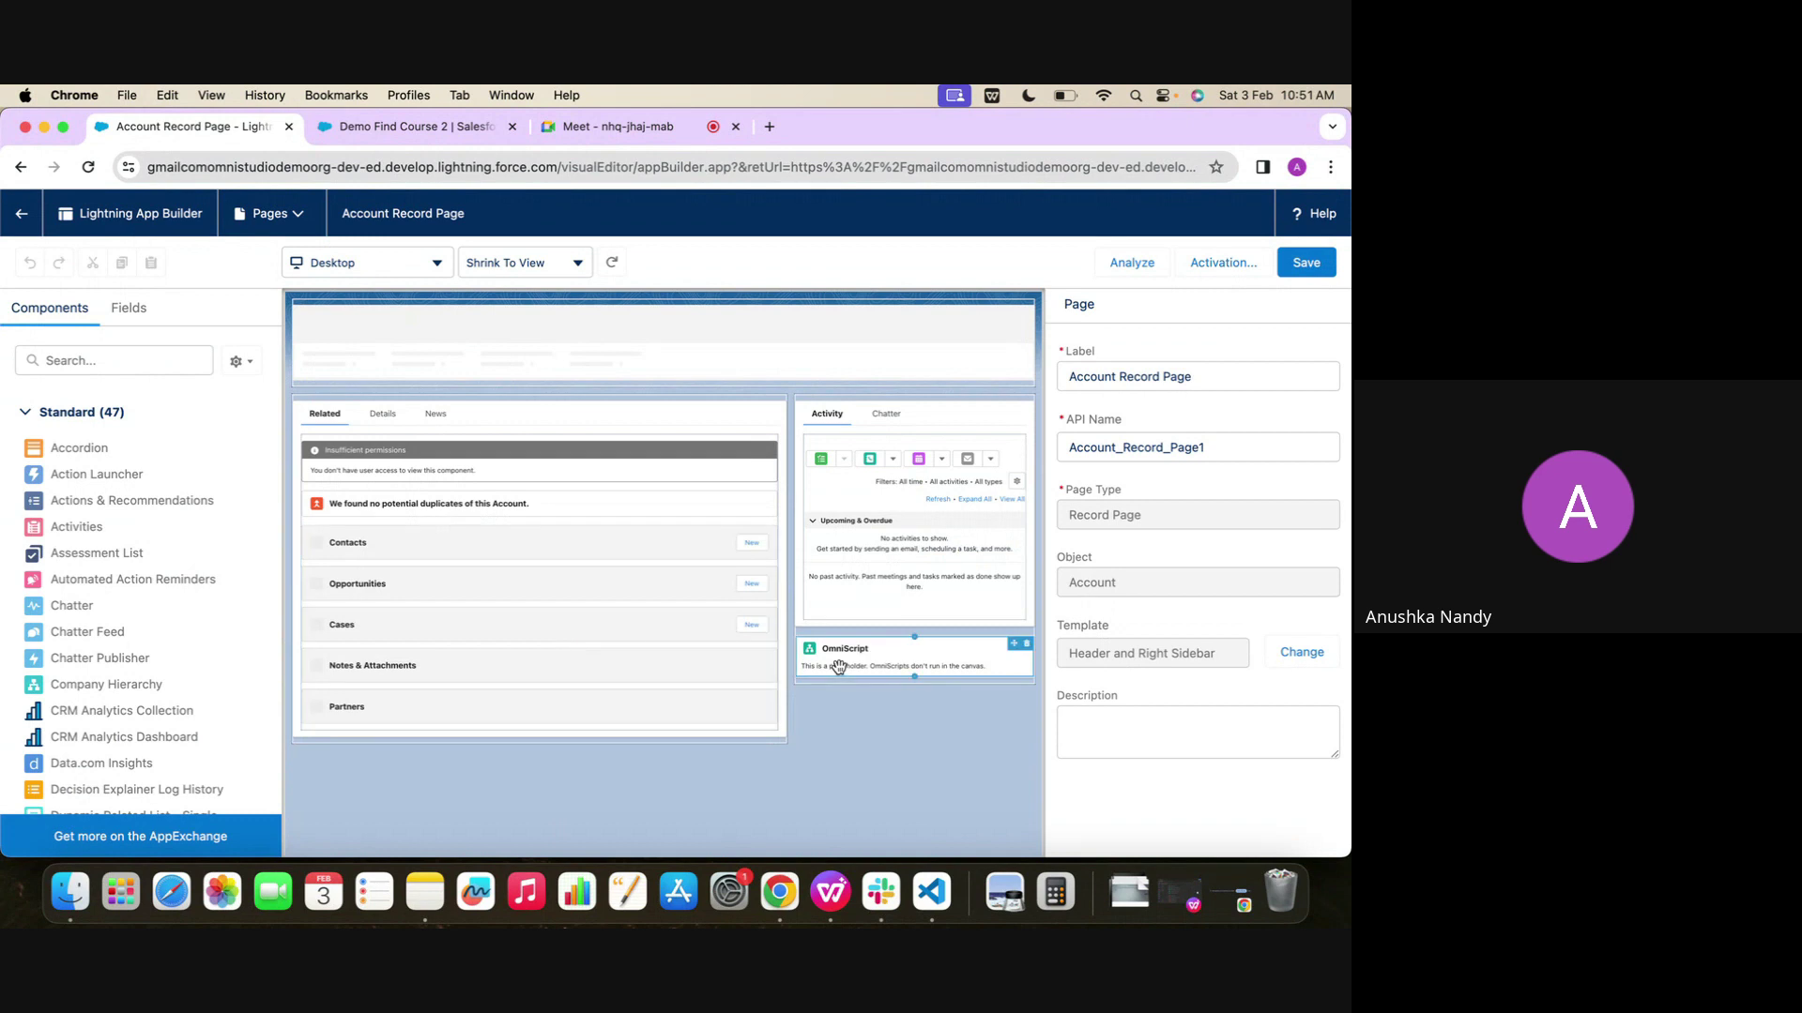
left_click_drag(839, 664, 631, 752)
scroll(638, 775, "down", 5)
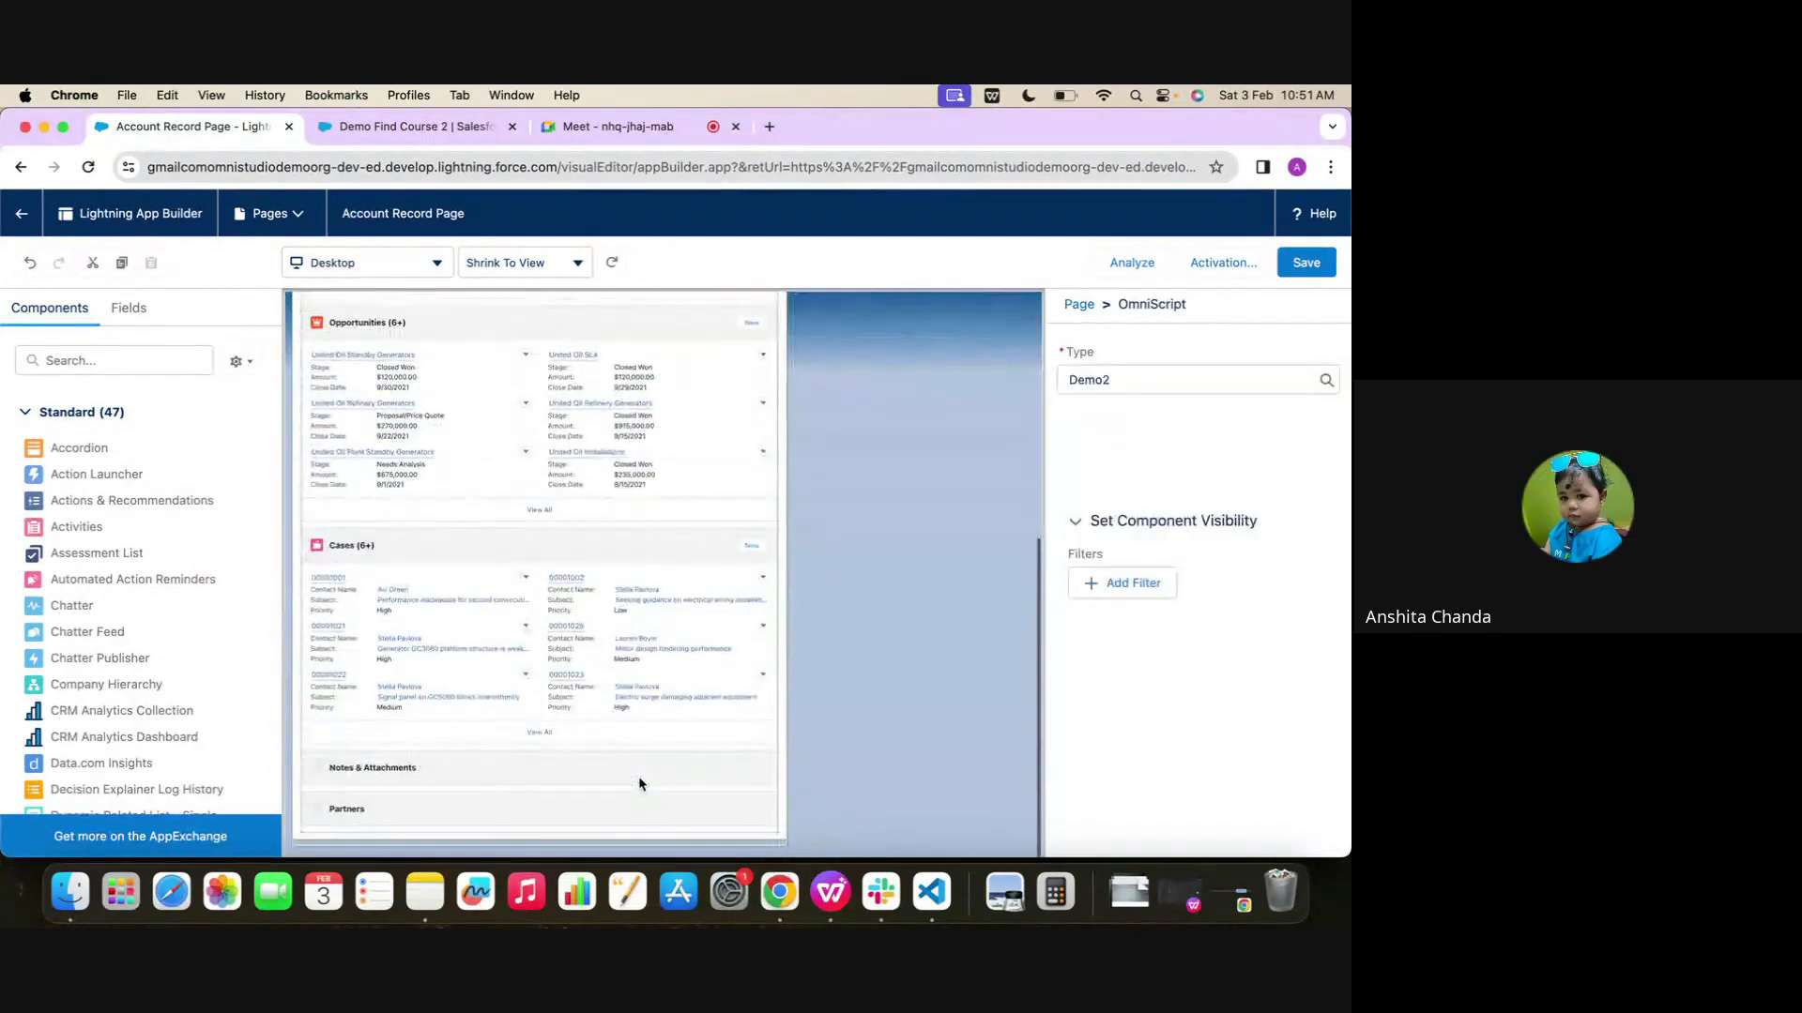
scroll(435, 774, "down", 1)
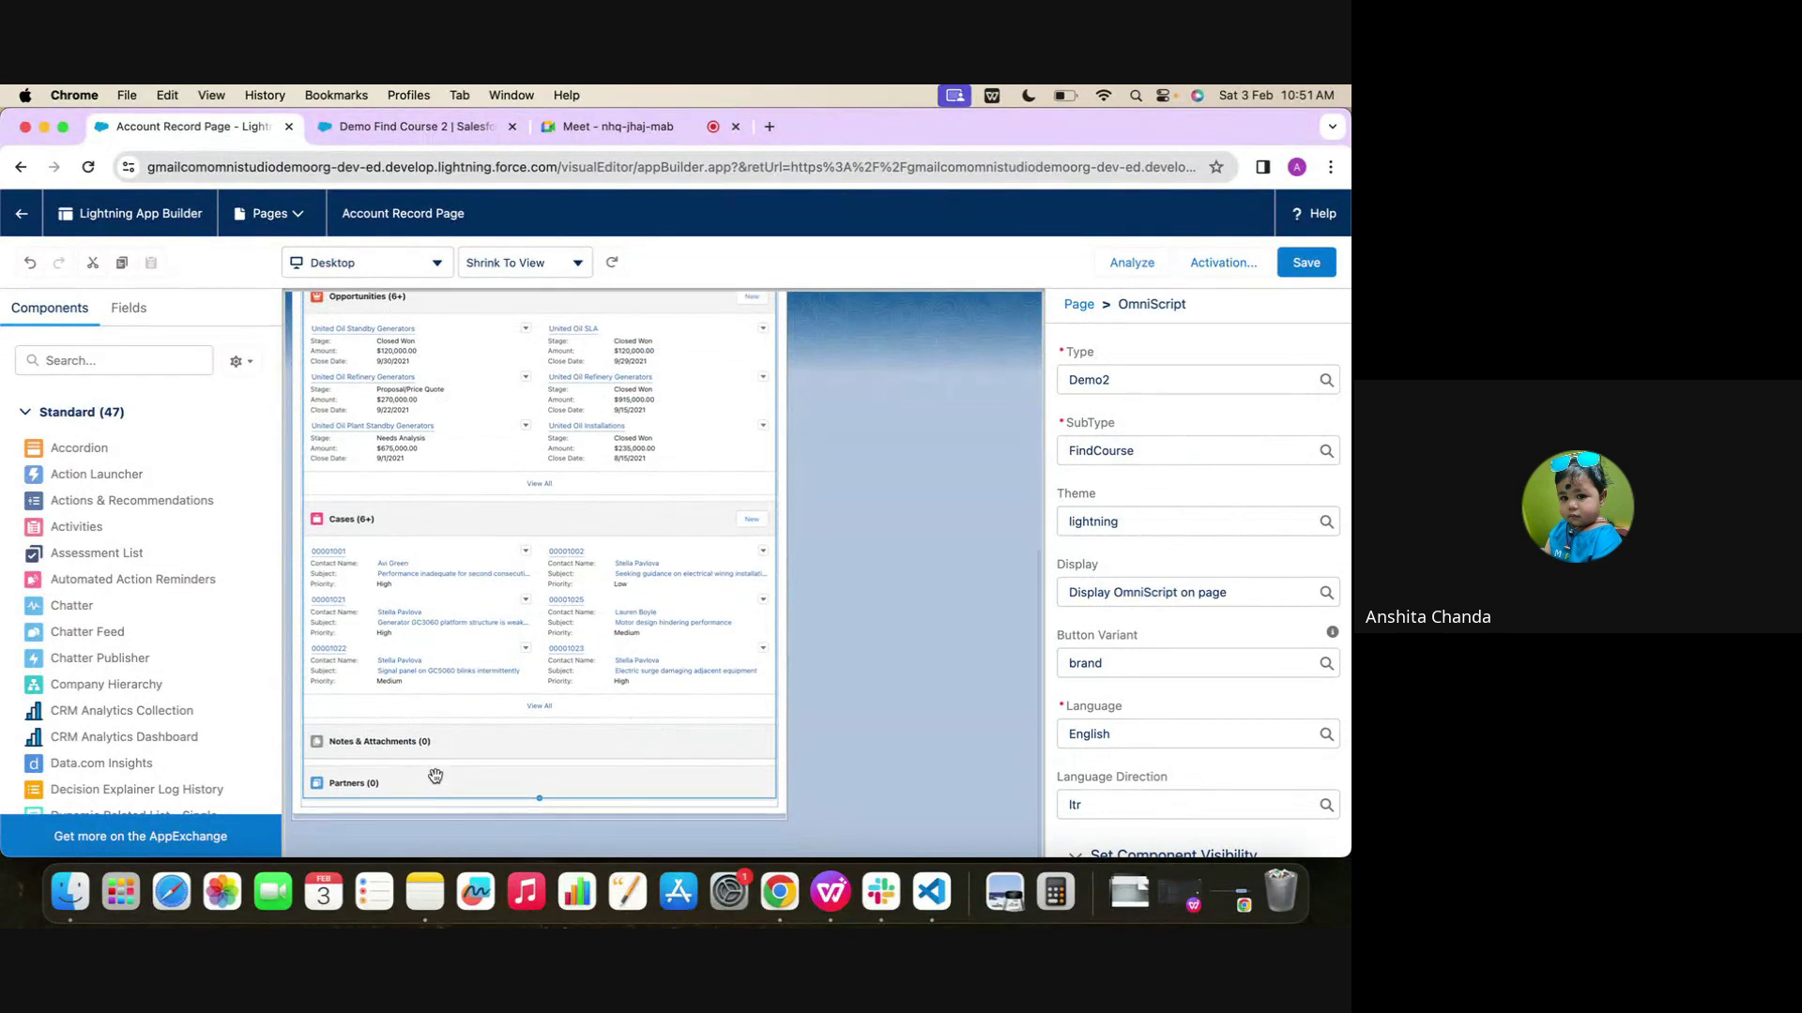
scroll(435, 776, "down", 1)
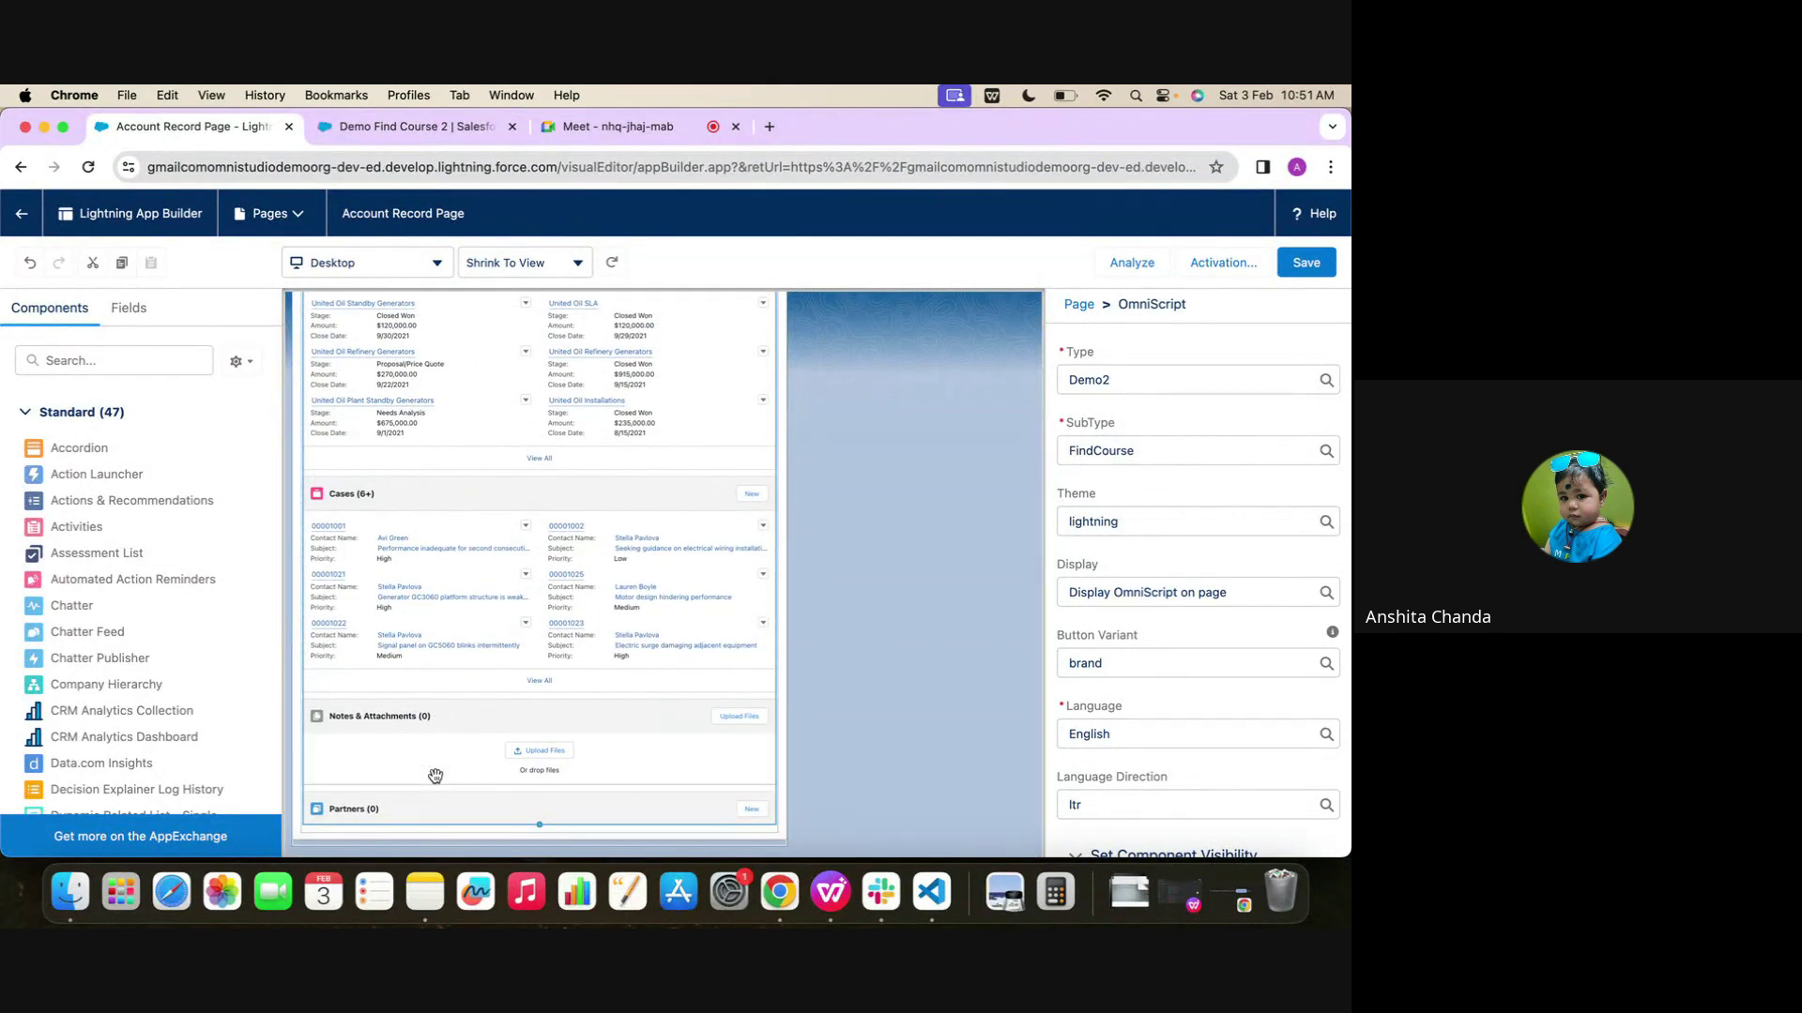
scroll(435, 776, "up", 10)
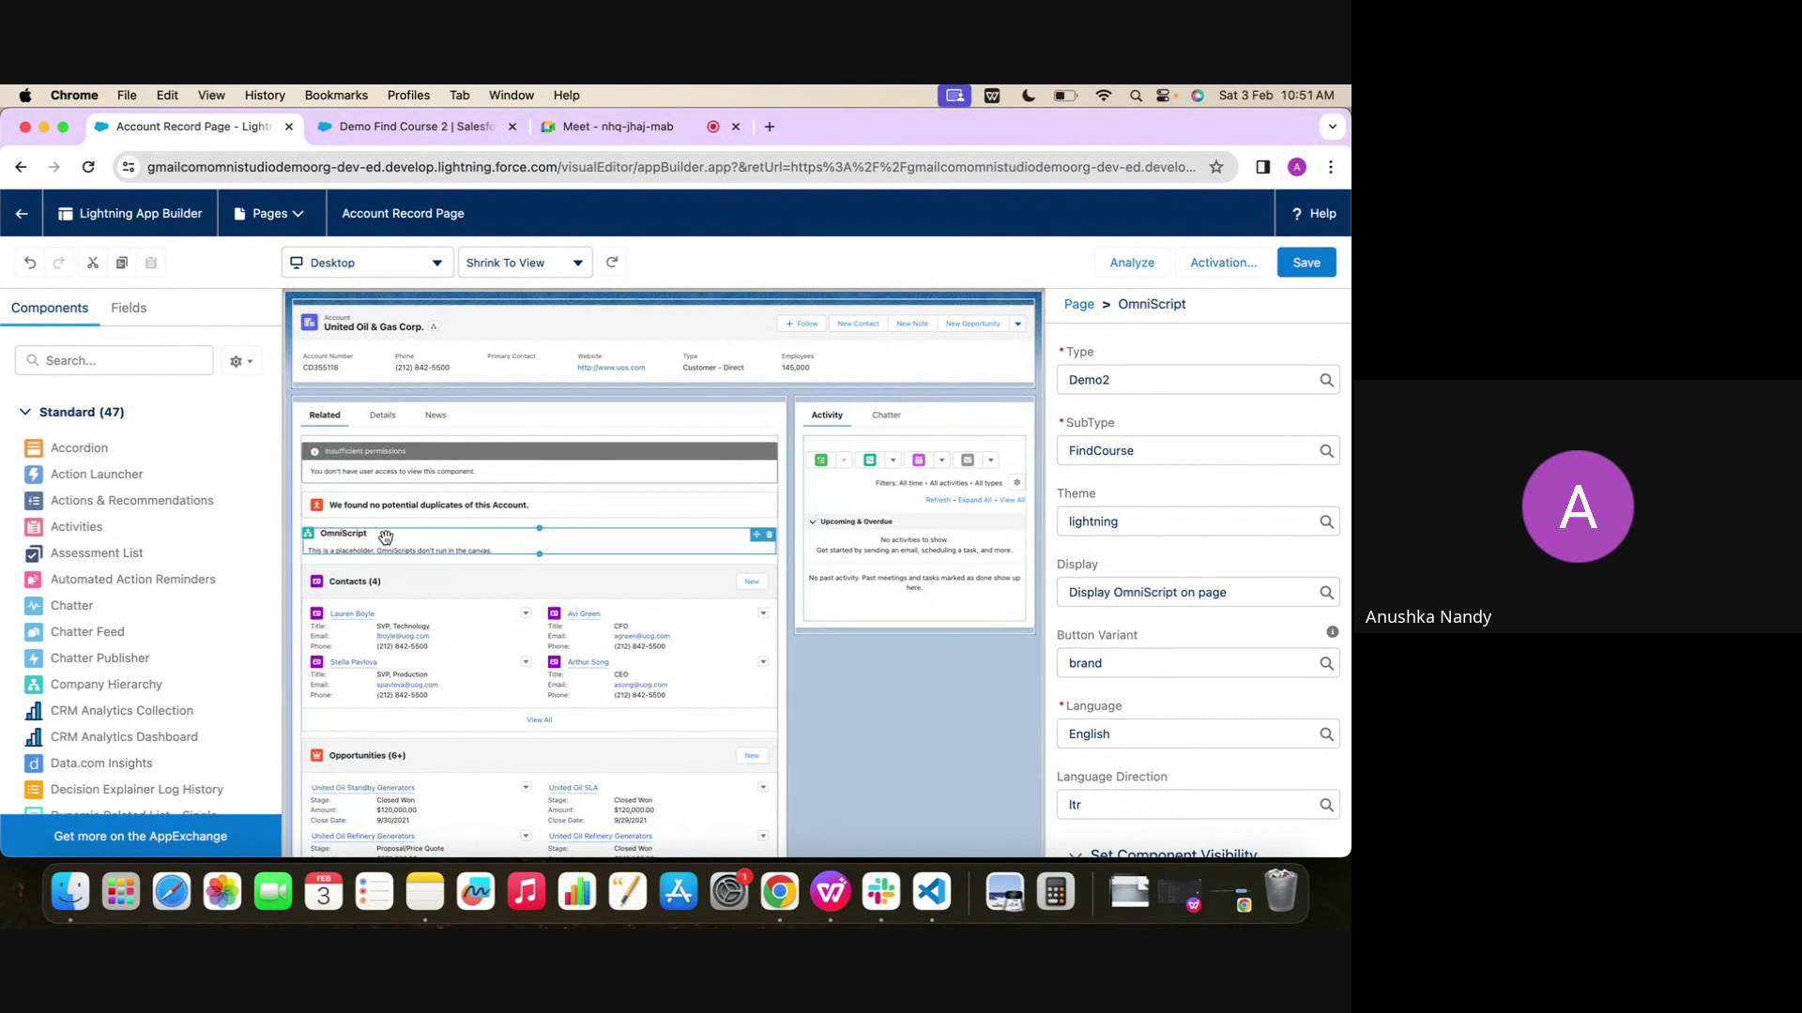
Move the OmniScript component above the Related and Details tabs, then save the page and return to the account record
left_click_drag(385, 537, 446, 402)
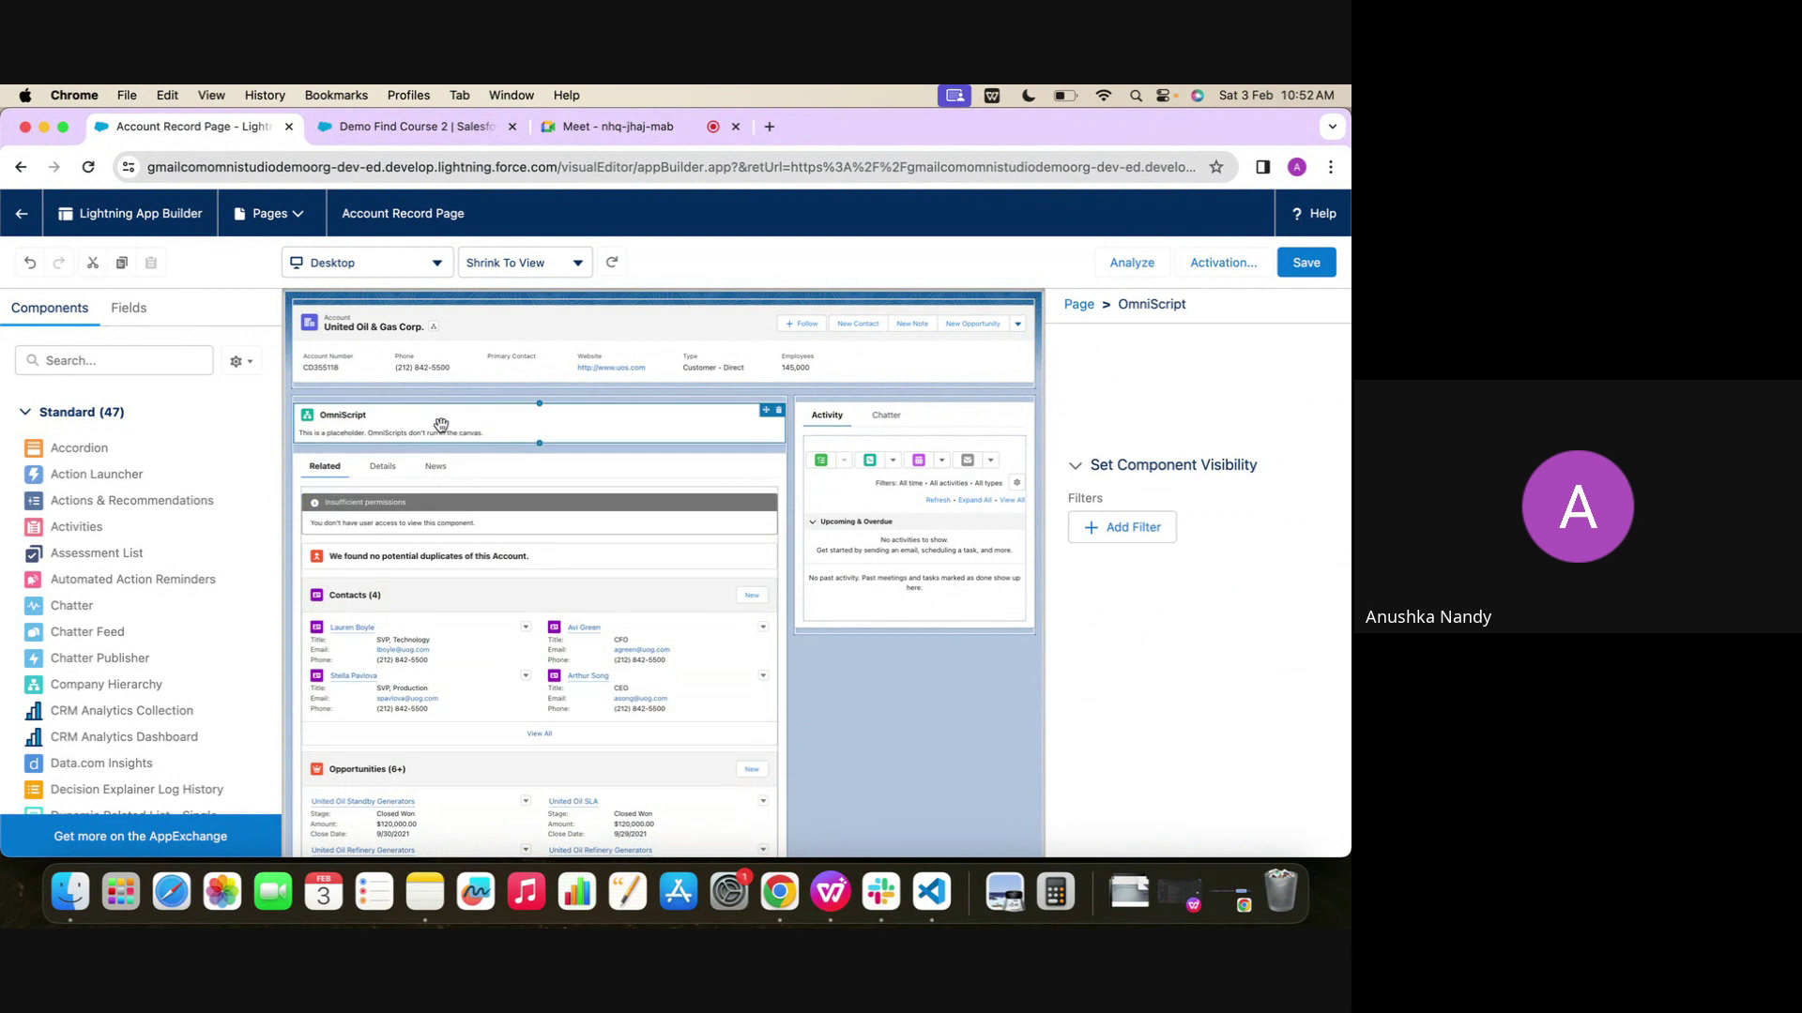
left_click(1315, 270)
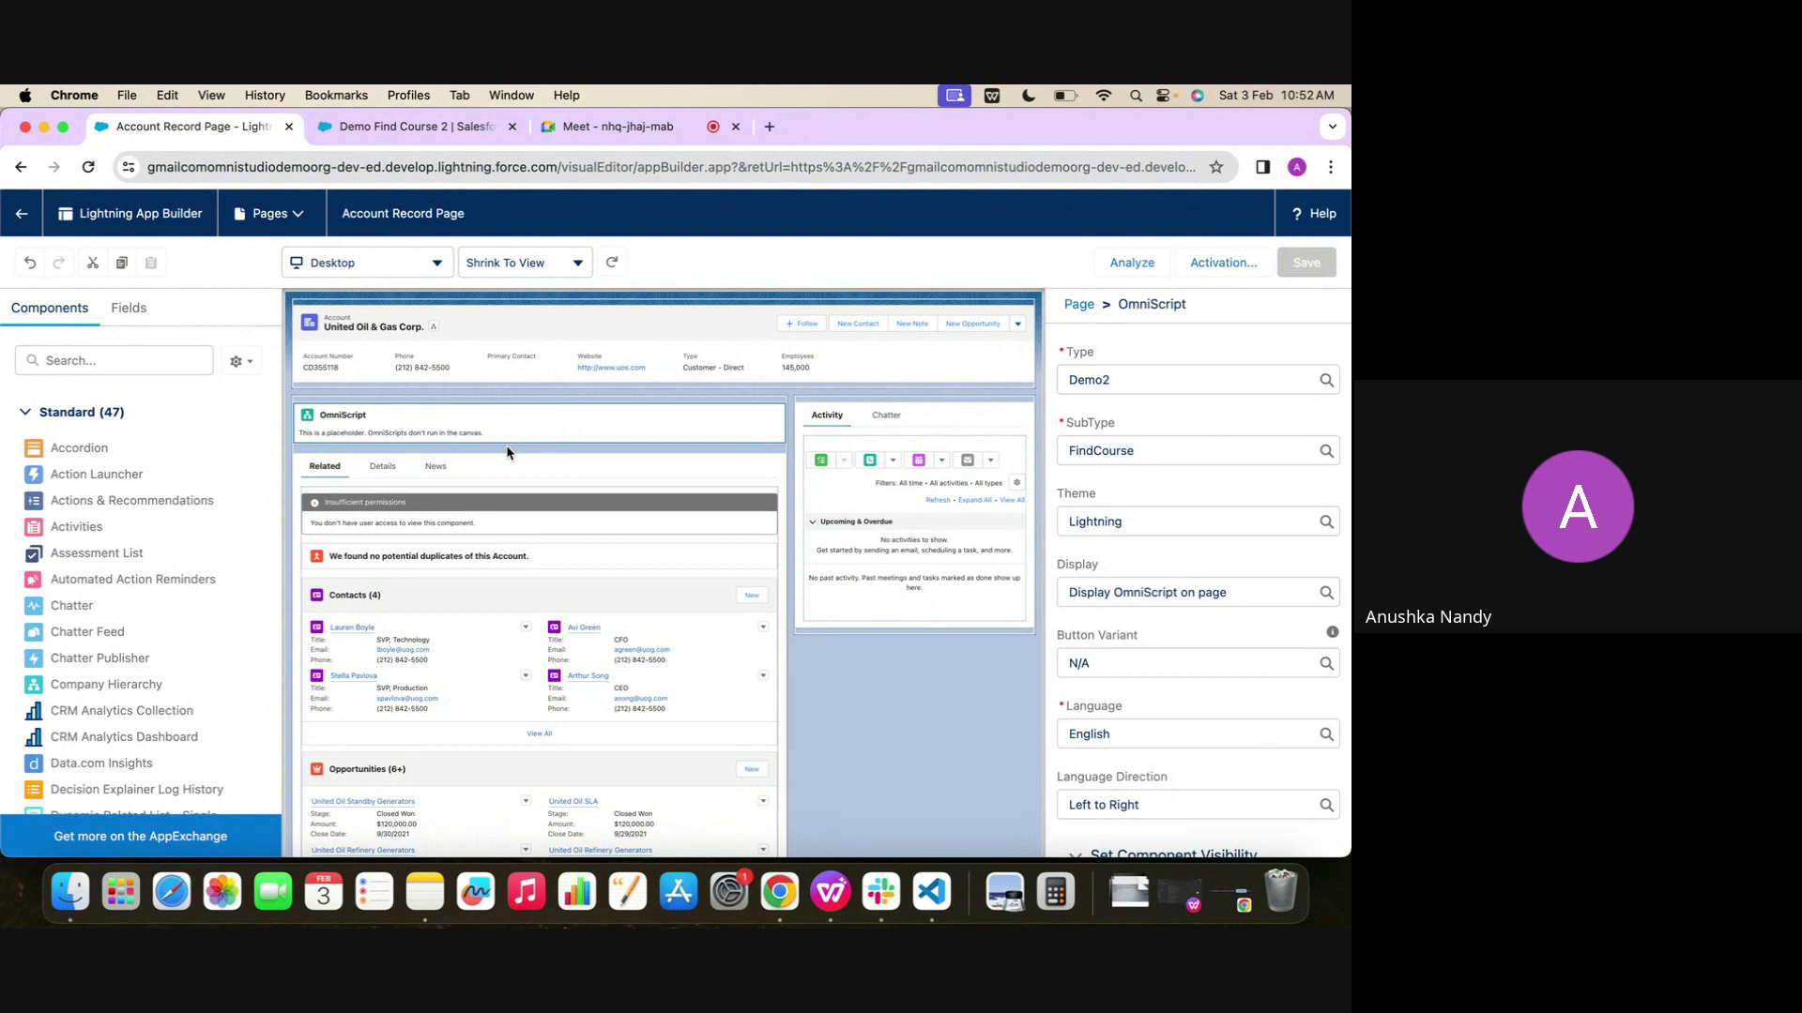
left_click(21, 232)
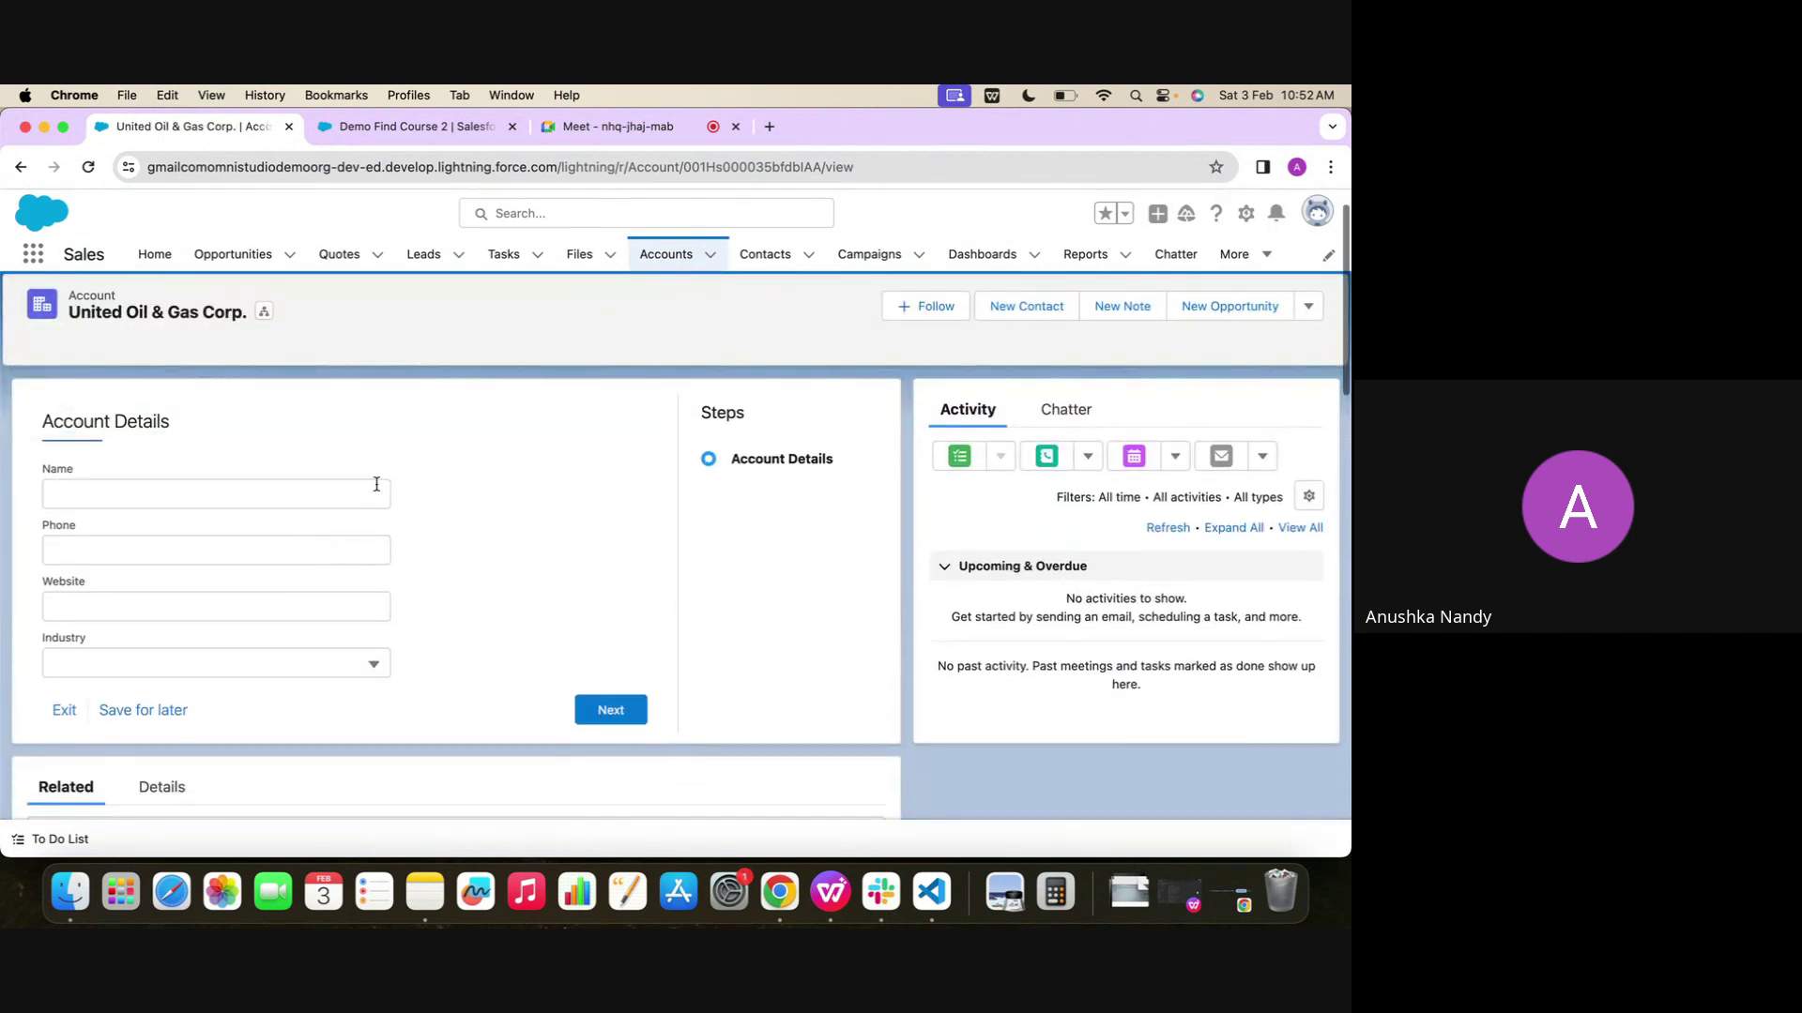
left_click(255, 496)
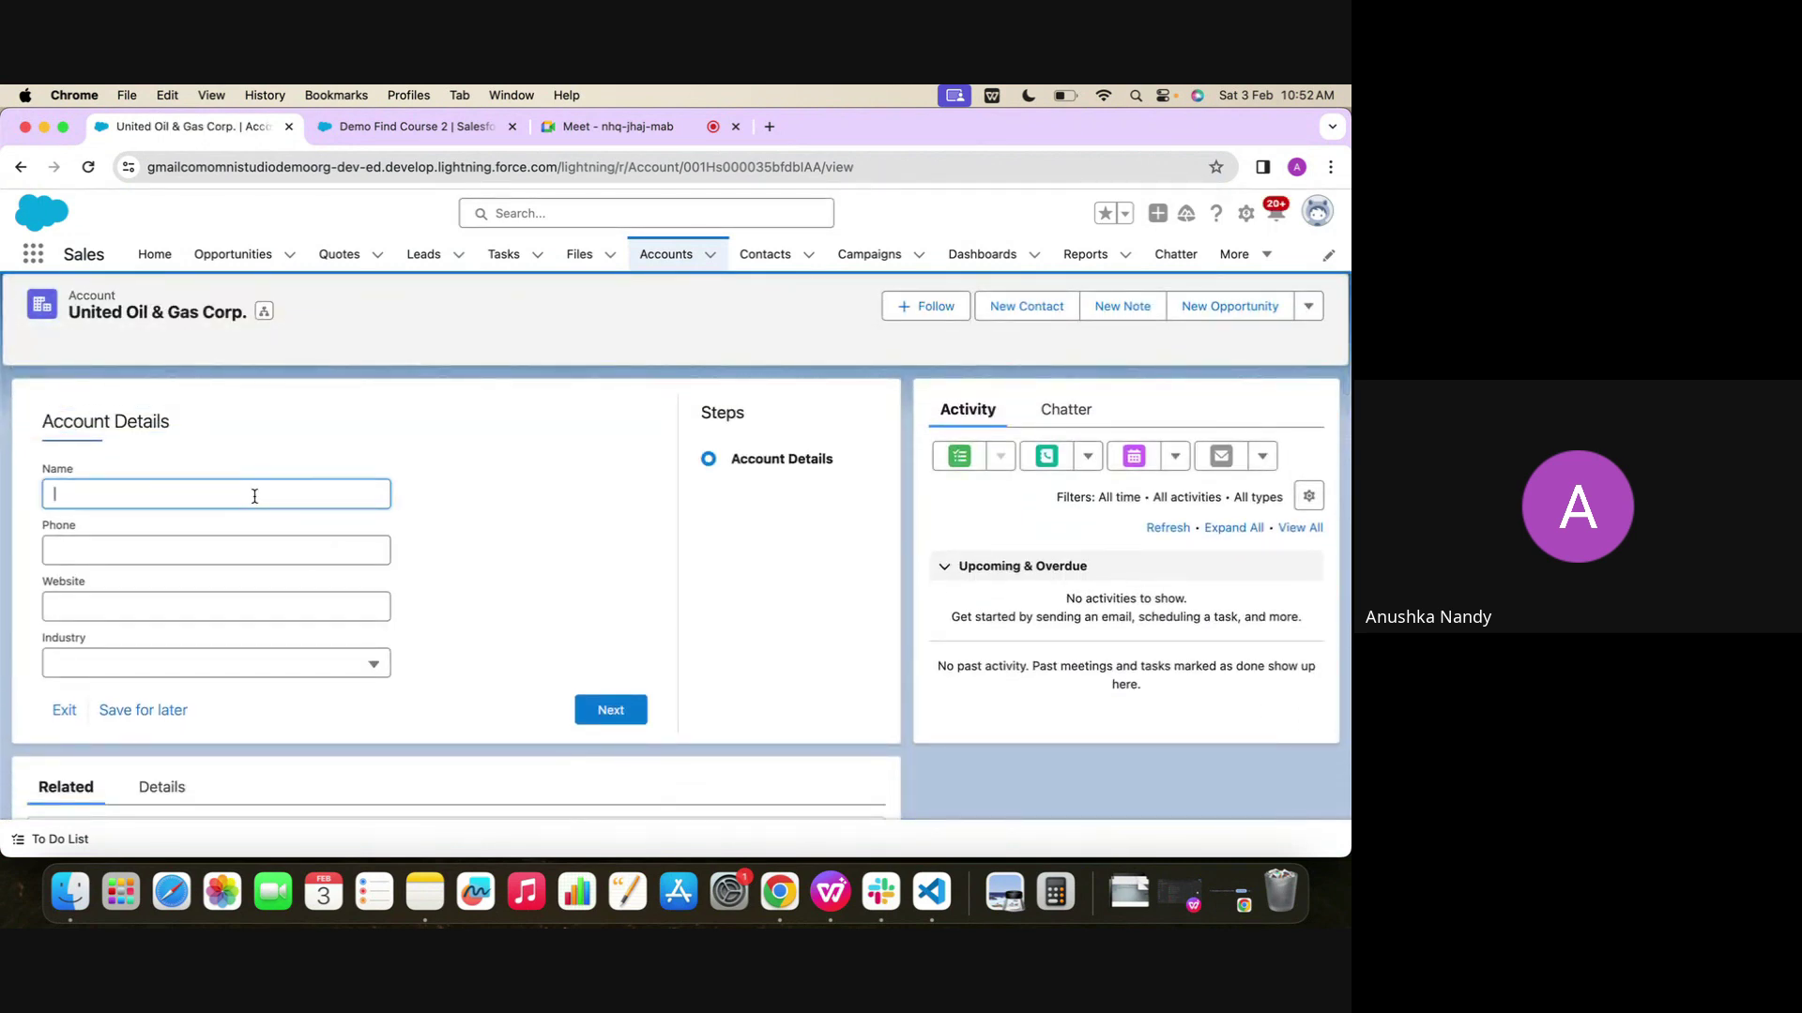
type("Test Account")
left_click(209, 541)
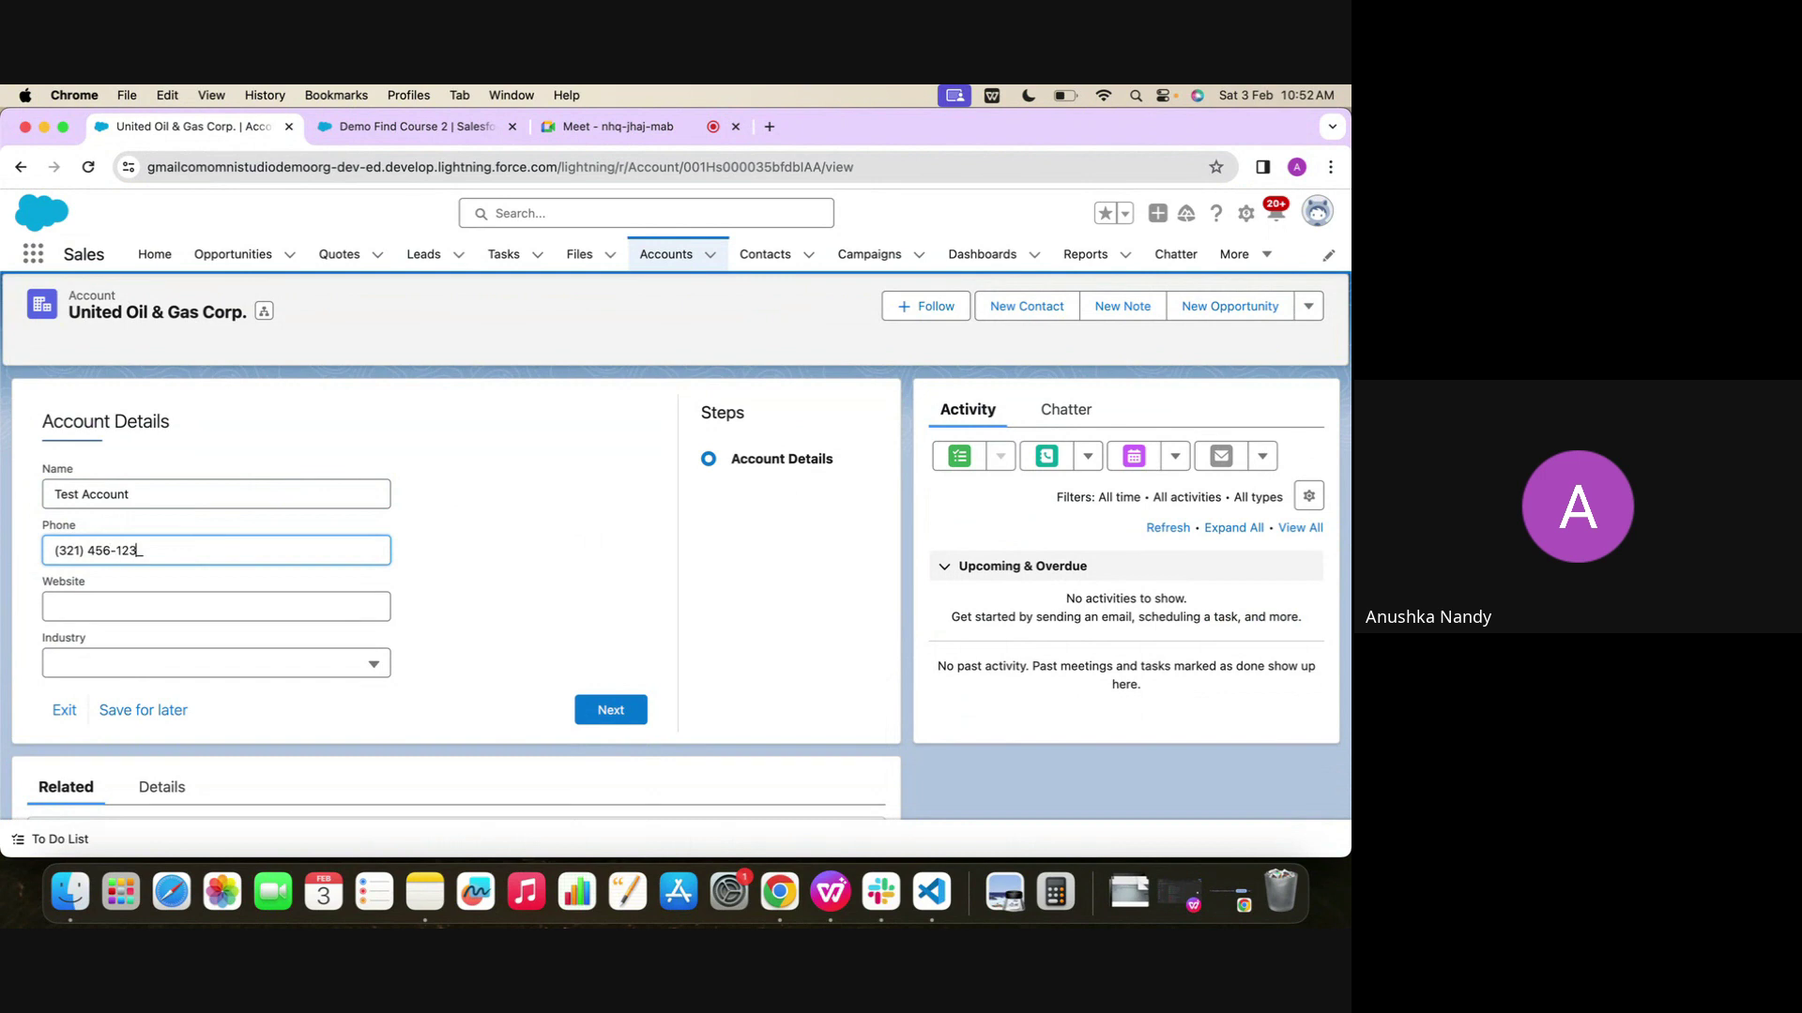
left_click(212, 606)
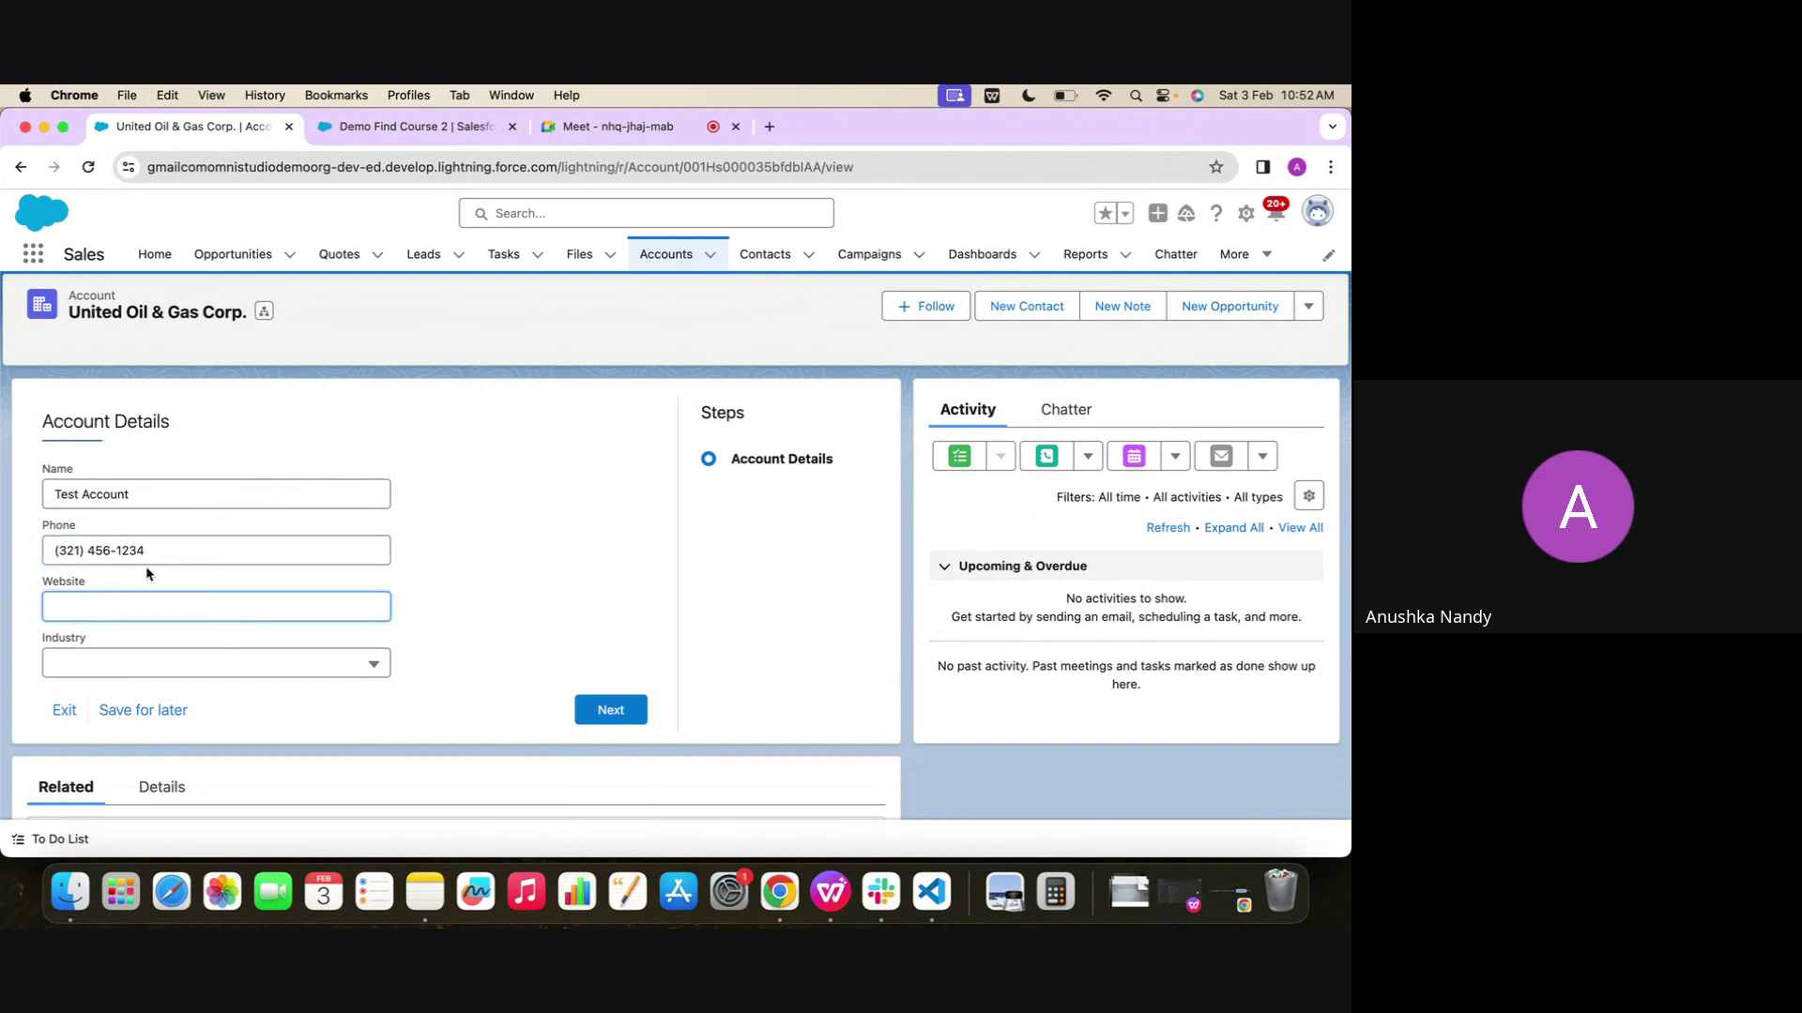
type("www.test.com")
Set the form's Industry to Retail and submit the Account Details step
left_click(117, 664)
scroll(116, 671, "down", 5)
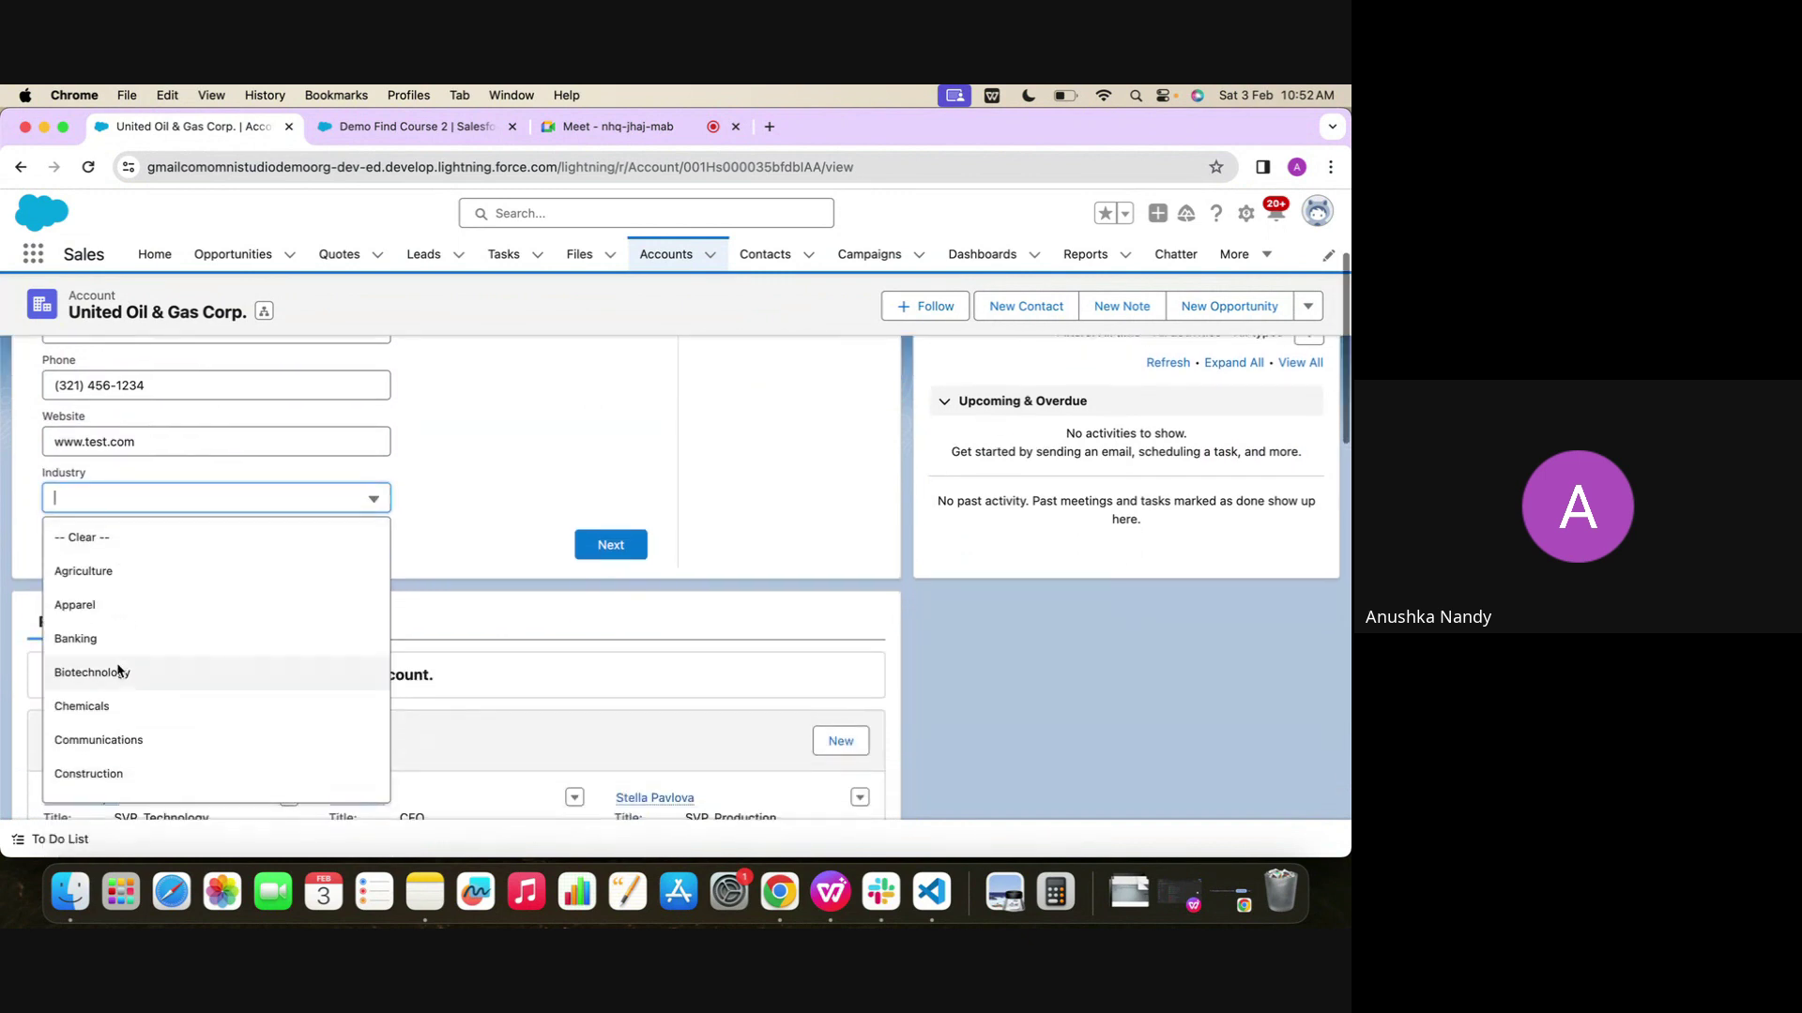
scroll(145, 738, "down", 10)
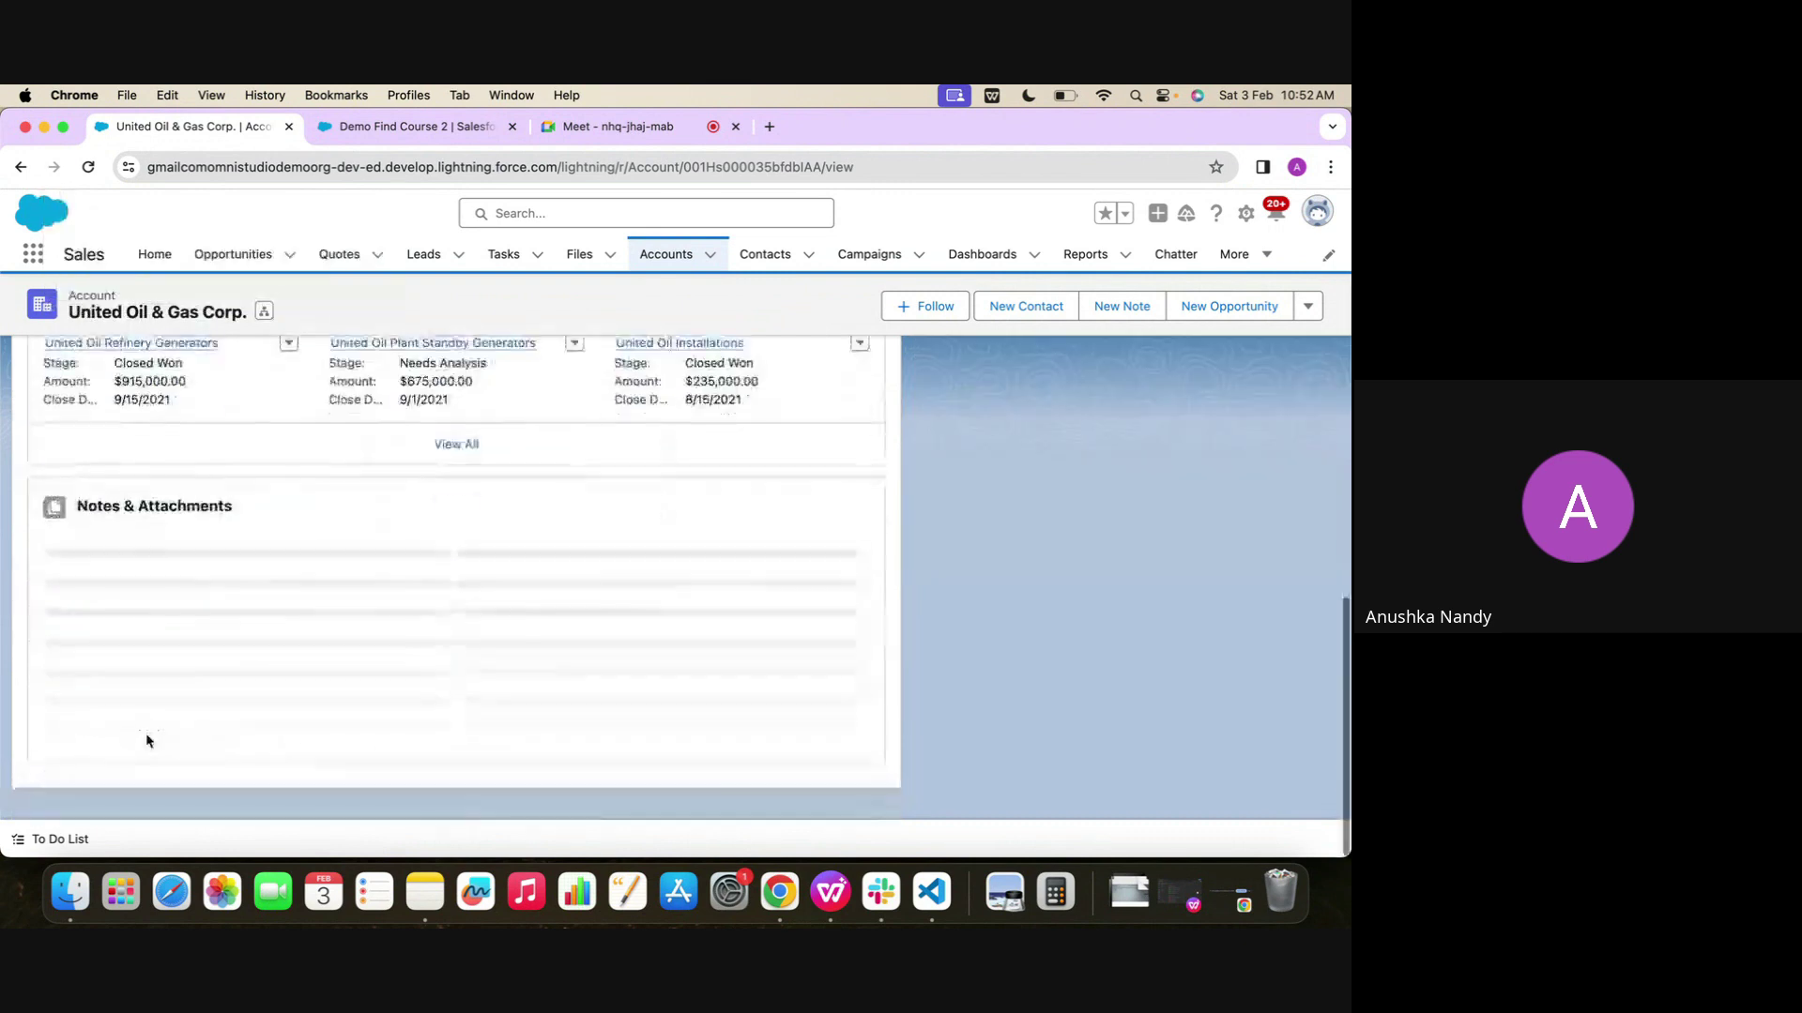
scroll(147, 737, "up", 10)
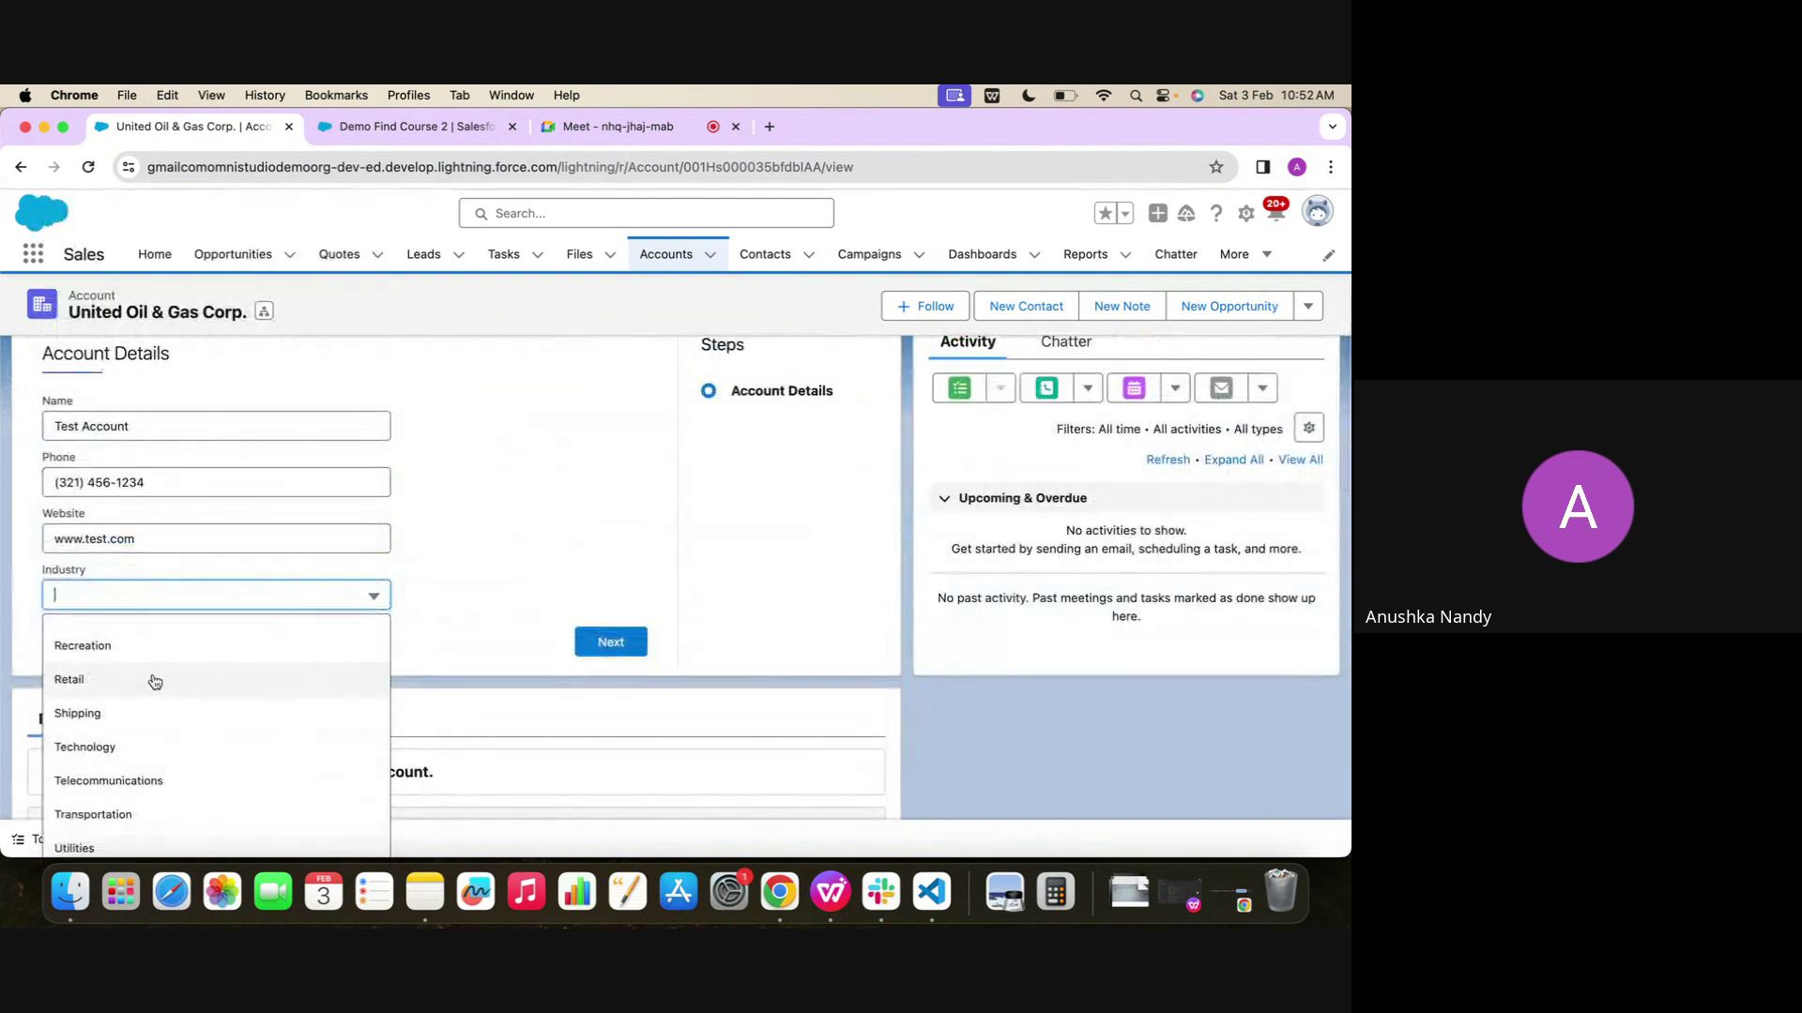
left_click(151, 680)
left_click(611, 736)
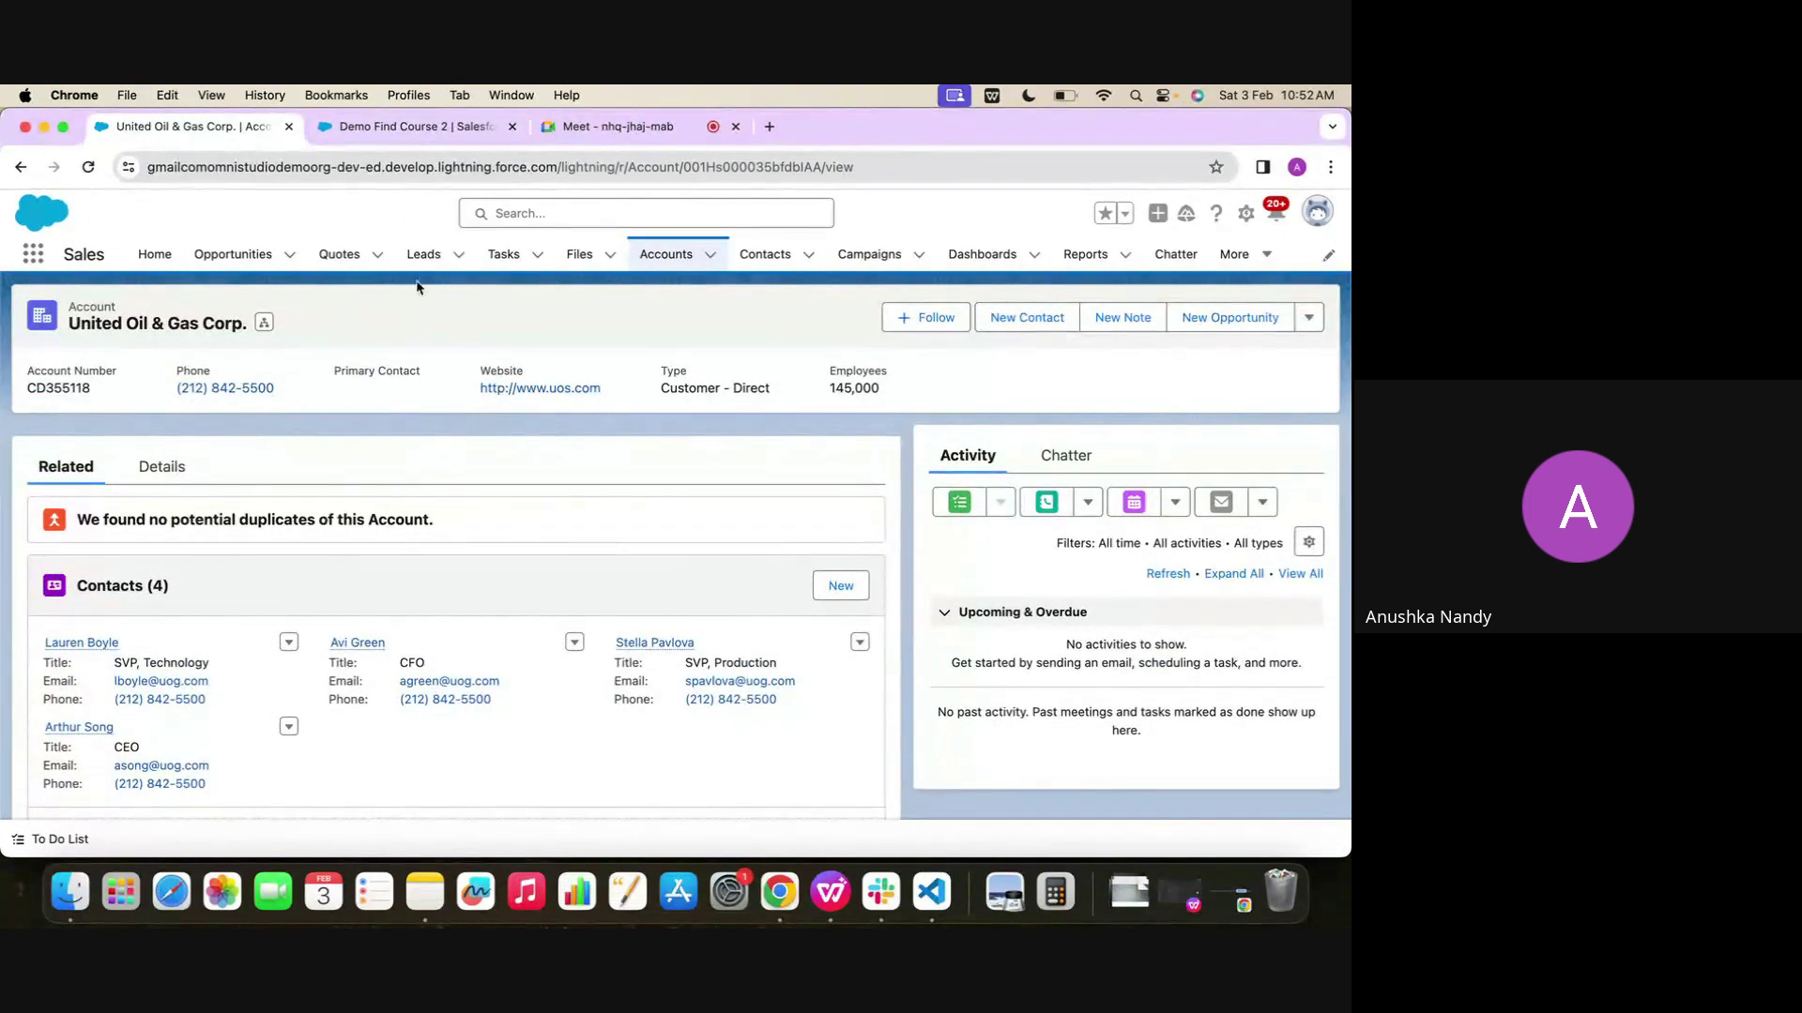
Review the Demo Find Course 2 steps in the OmniScript designer and return to the United Oil & Gas Corp. record
left_click(413, 126)
scroll(450, 676, "down", 3)
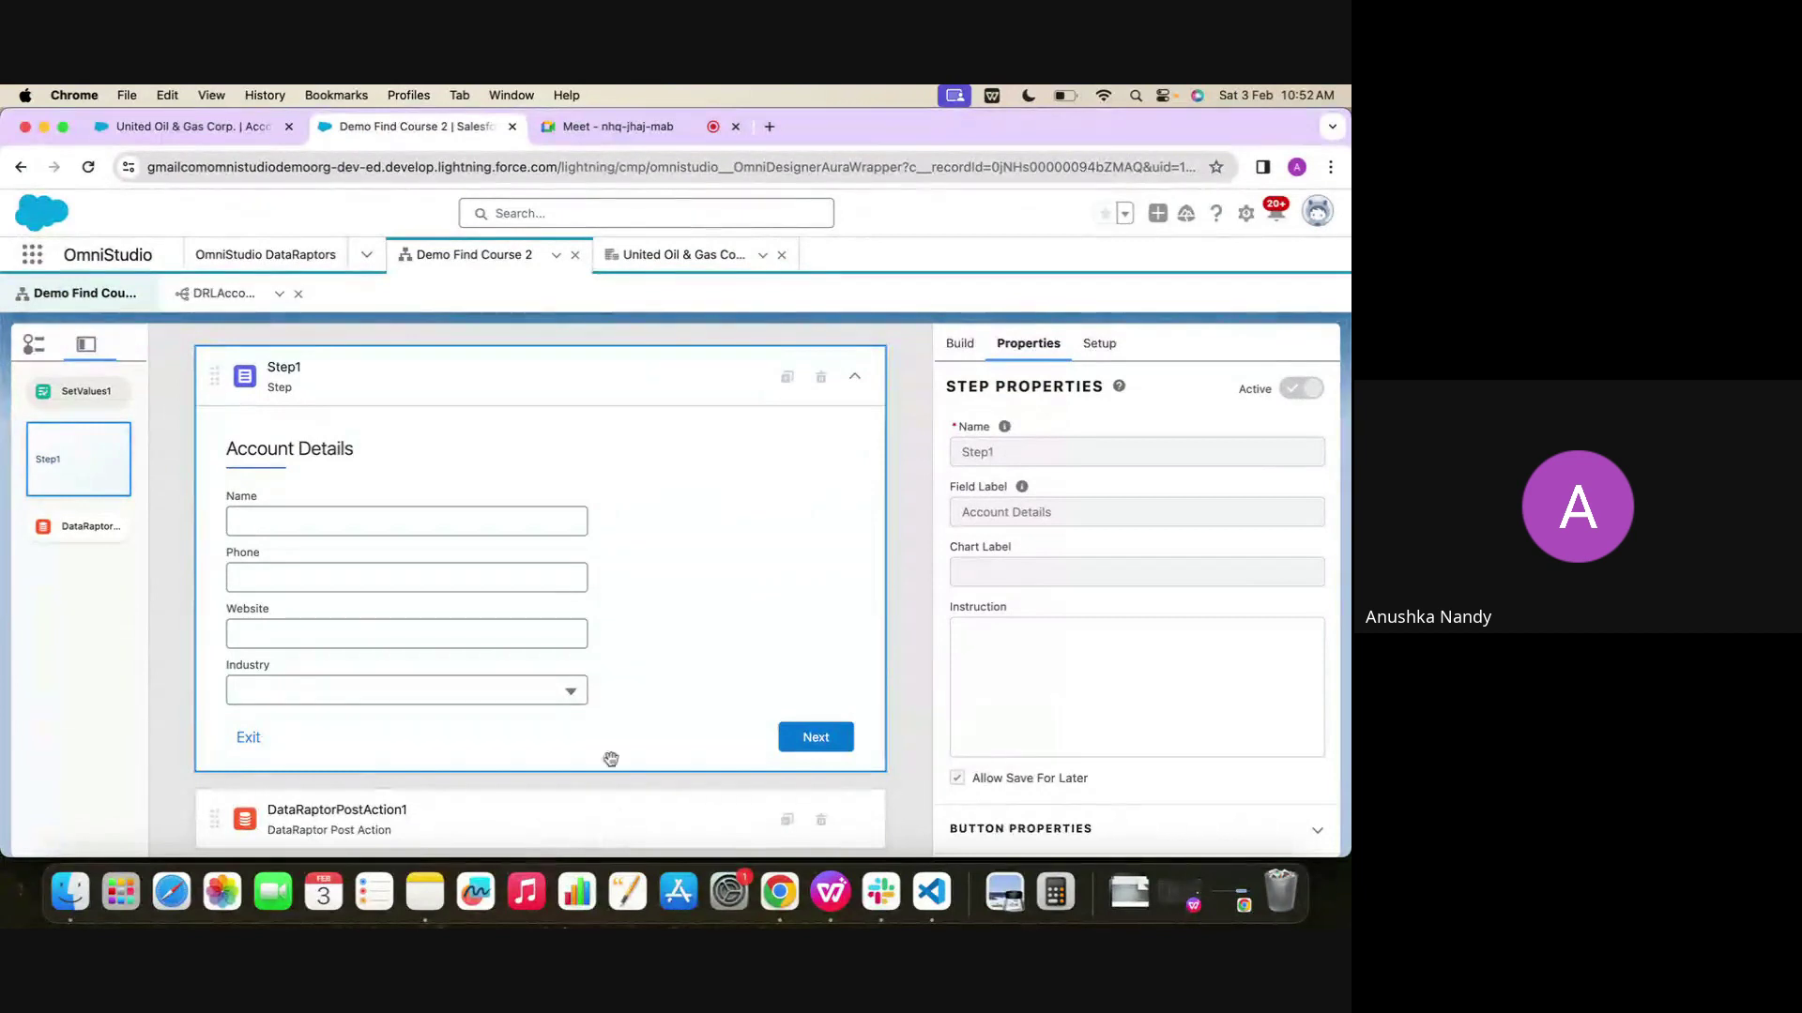
scroll(431, 751, "down", 1)
key("ctrl+shift+Tab")
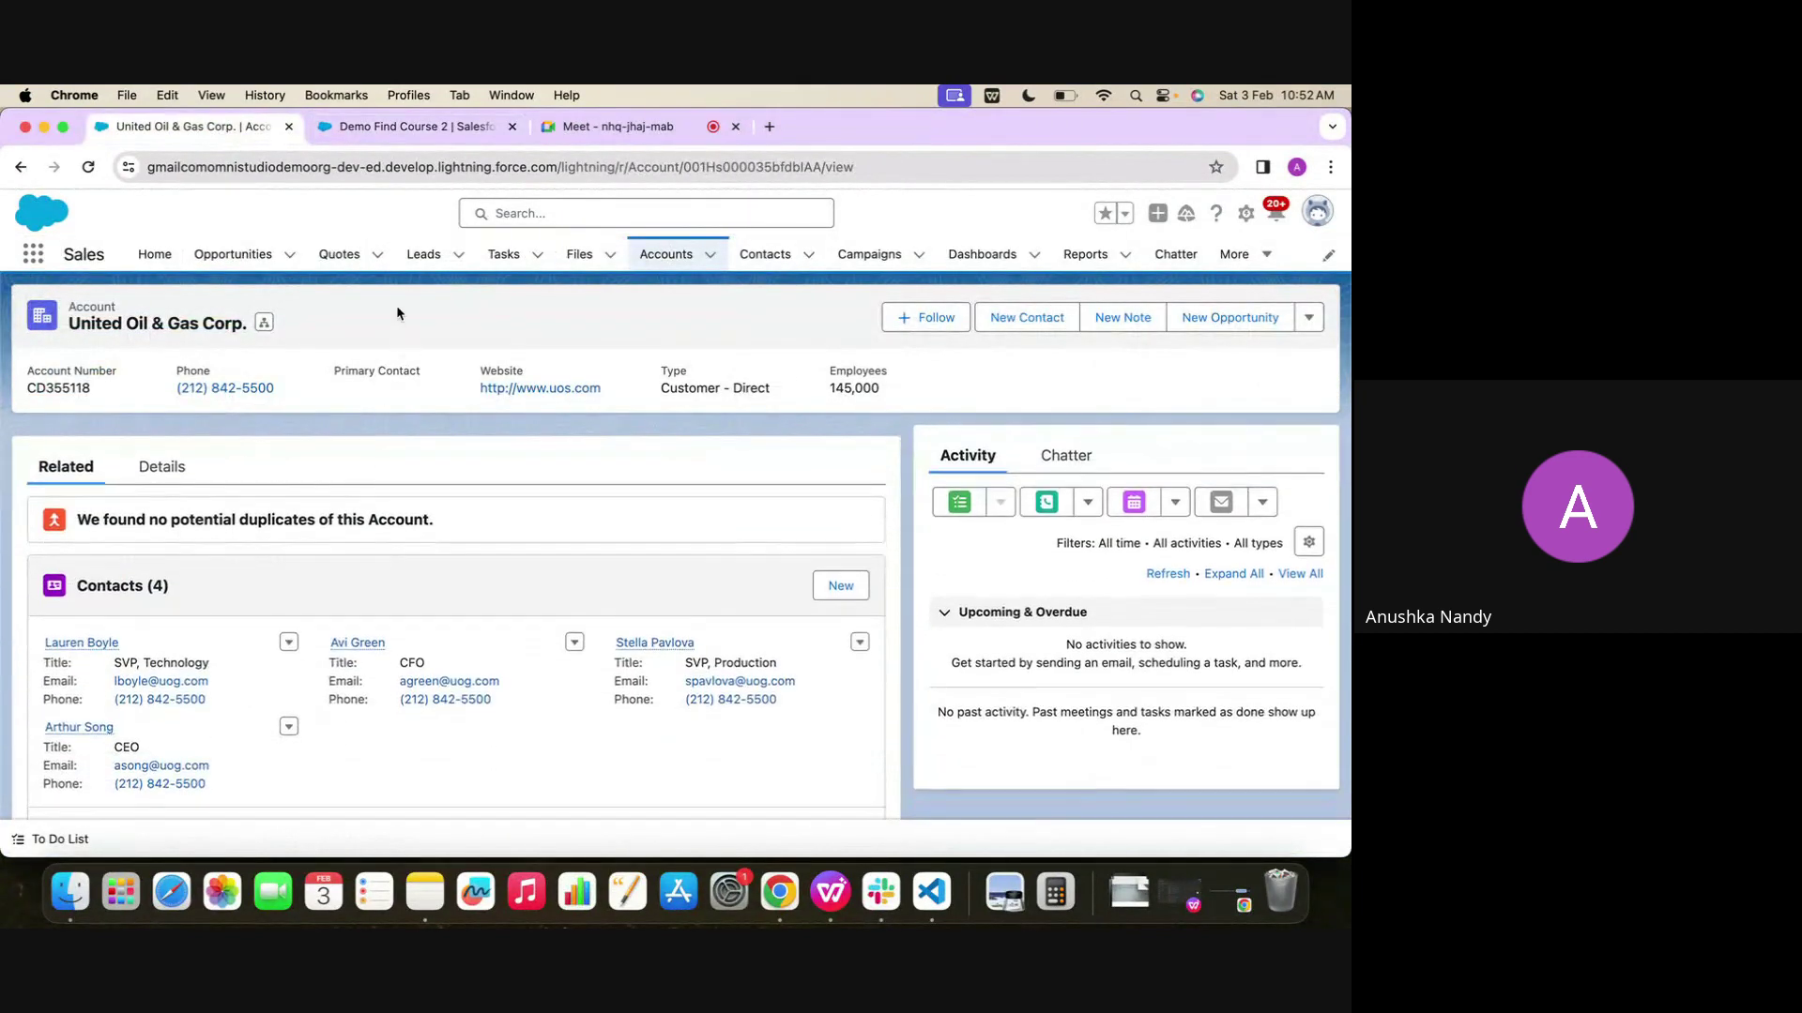
Open the Test Account record from the Accounts list and check its saved phone, website and industry in the record details
left_click(680, 254)
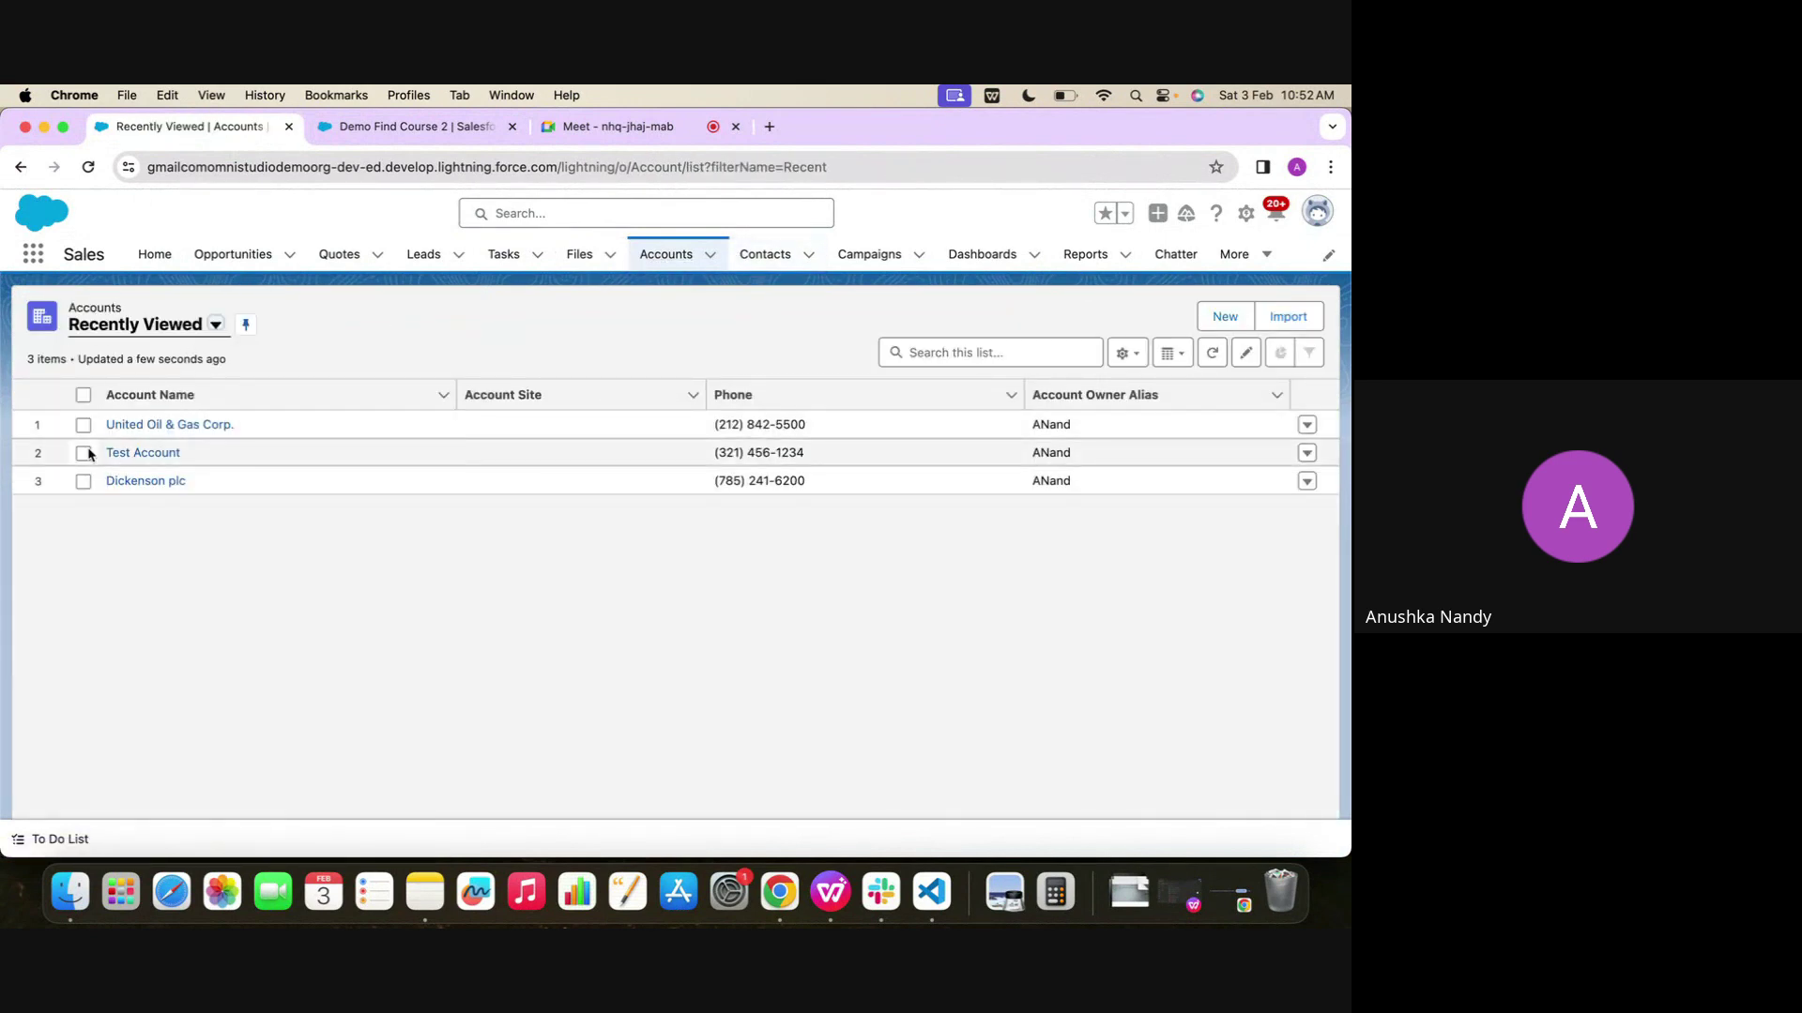
left_click(122, 453)
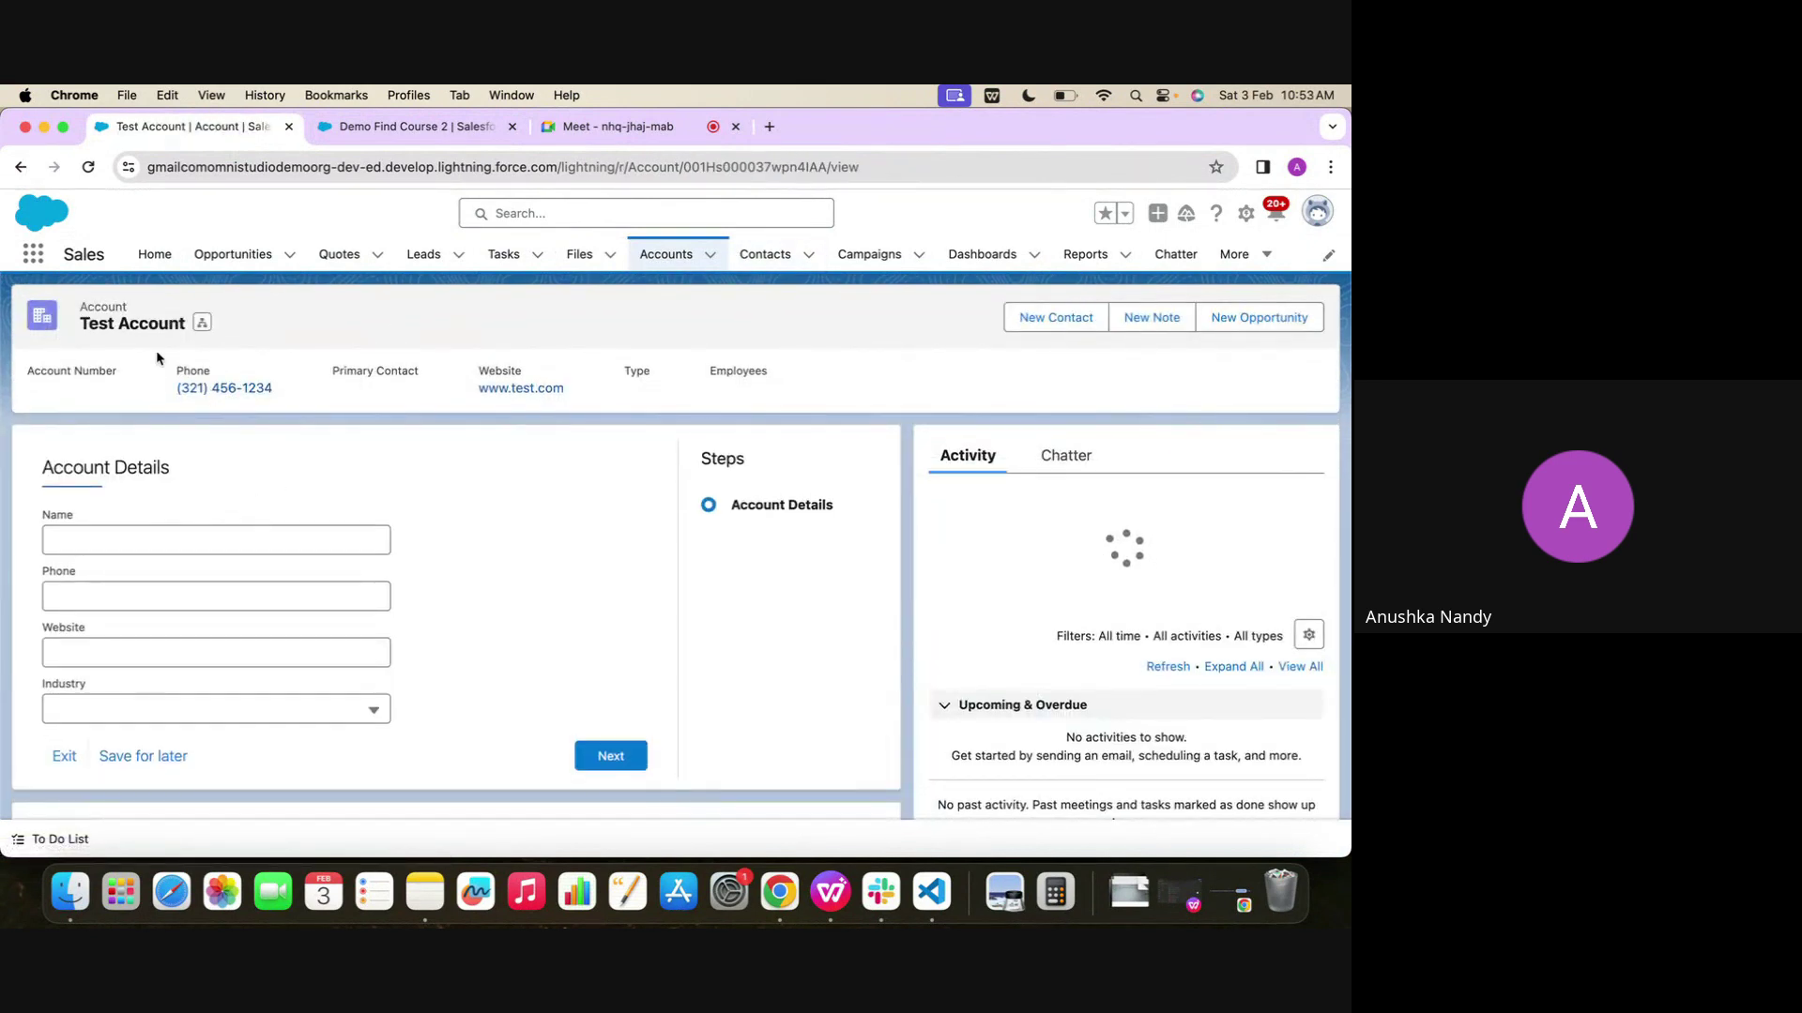
scroll(362, 631, "down", 5)
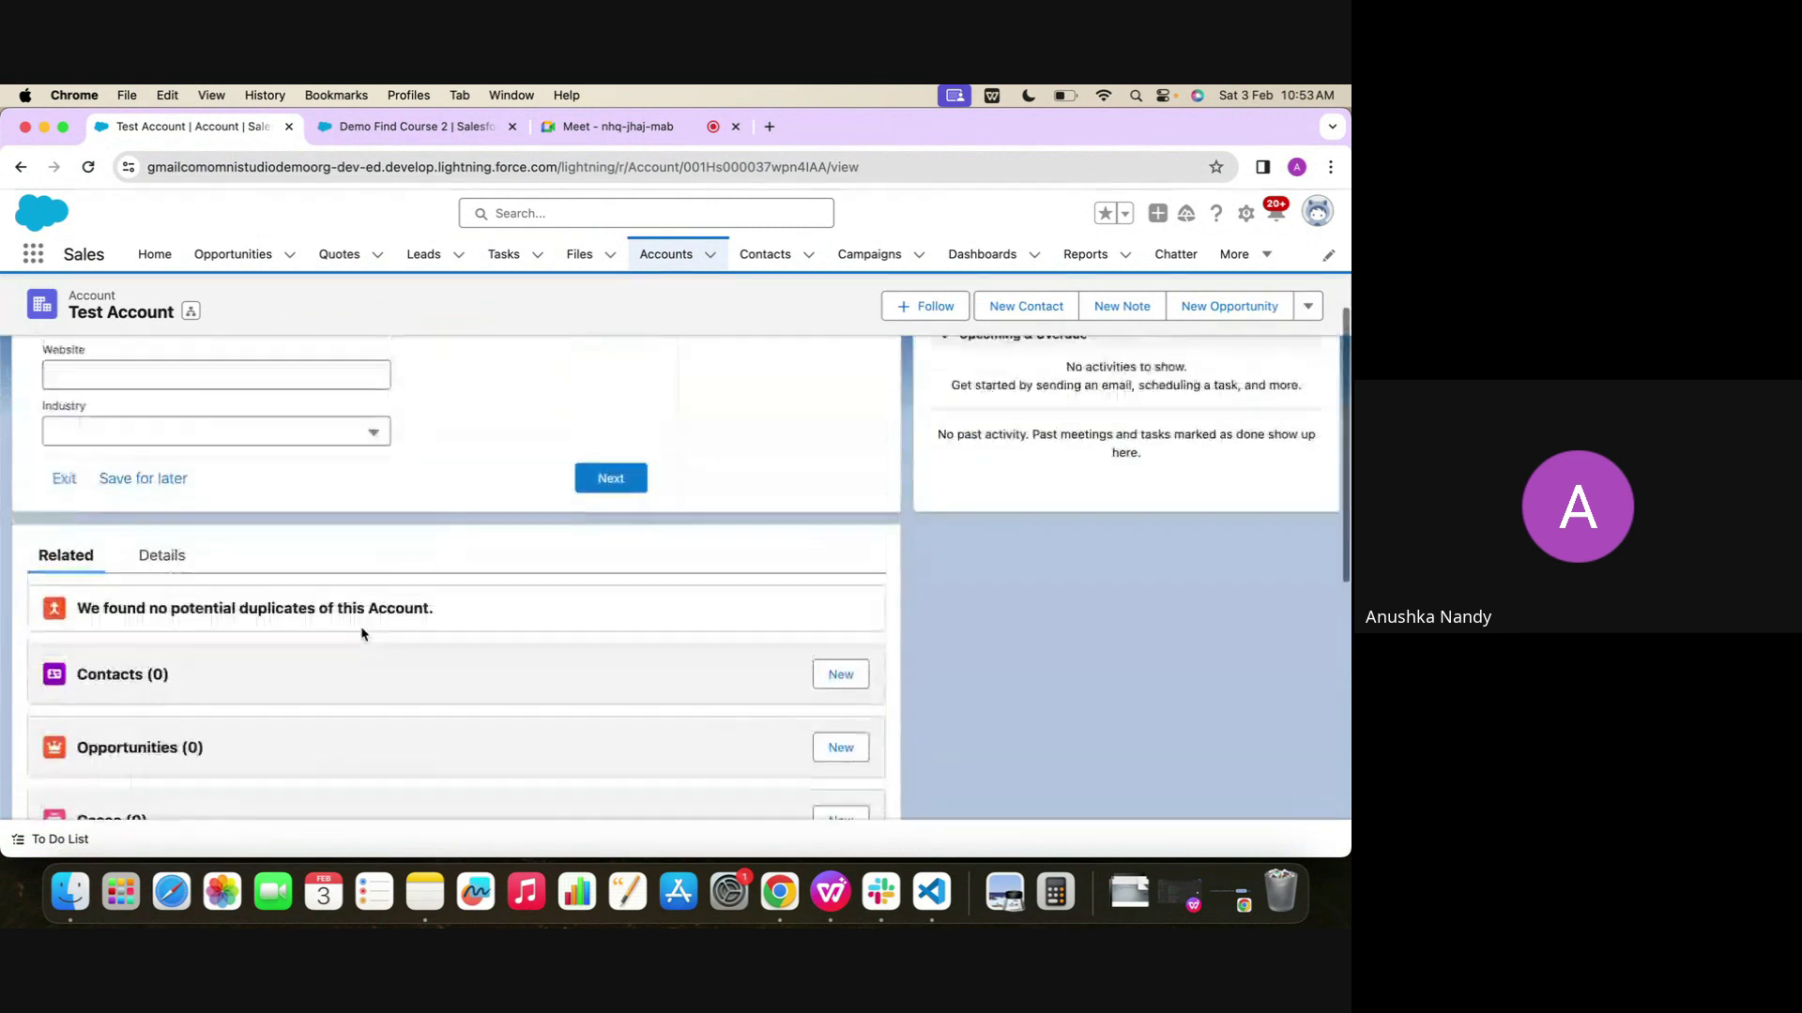
scroll(362, 632, "up", 3)
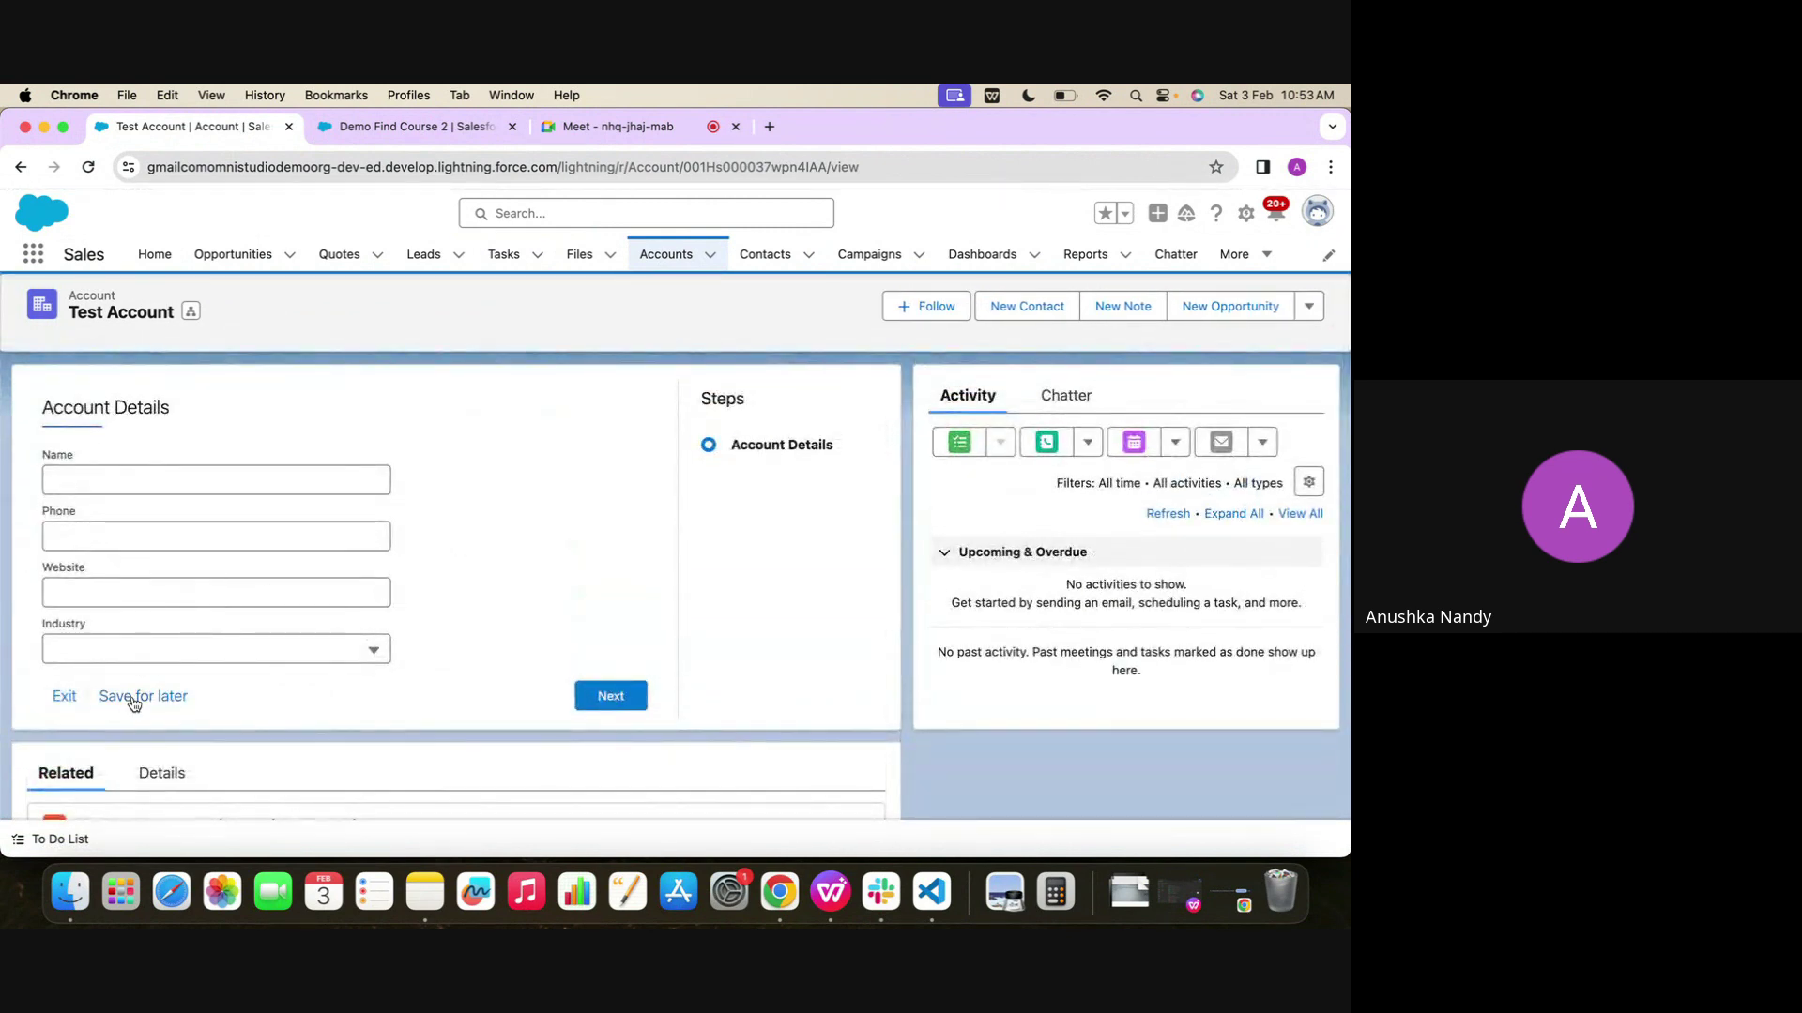
scroll(168, 608, "down", 3)
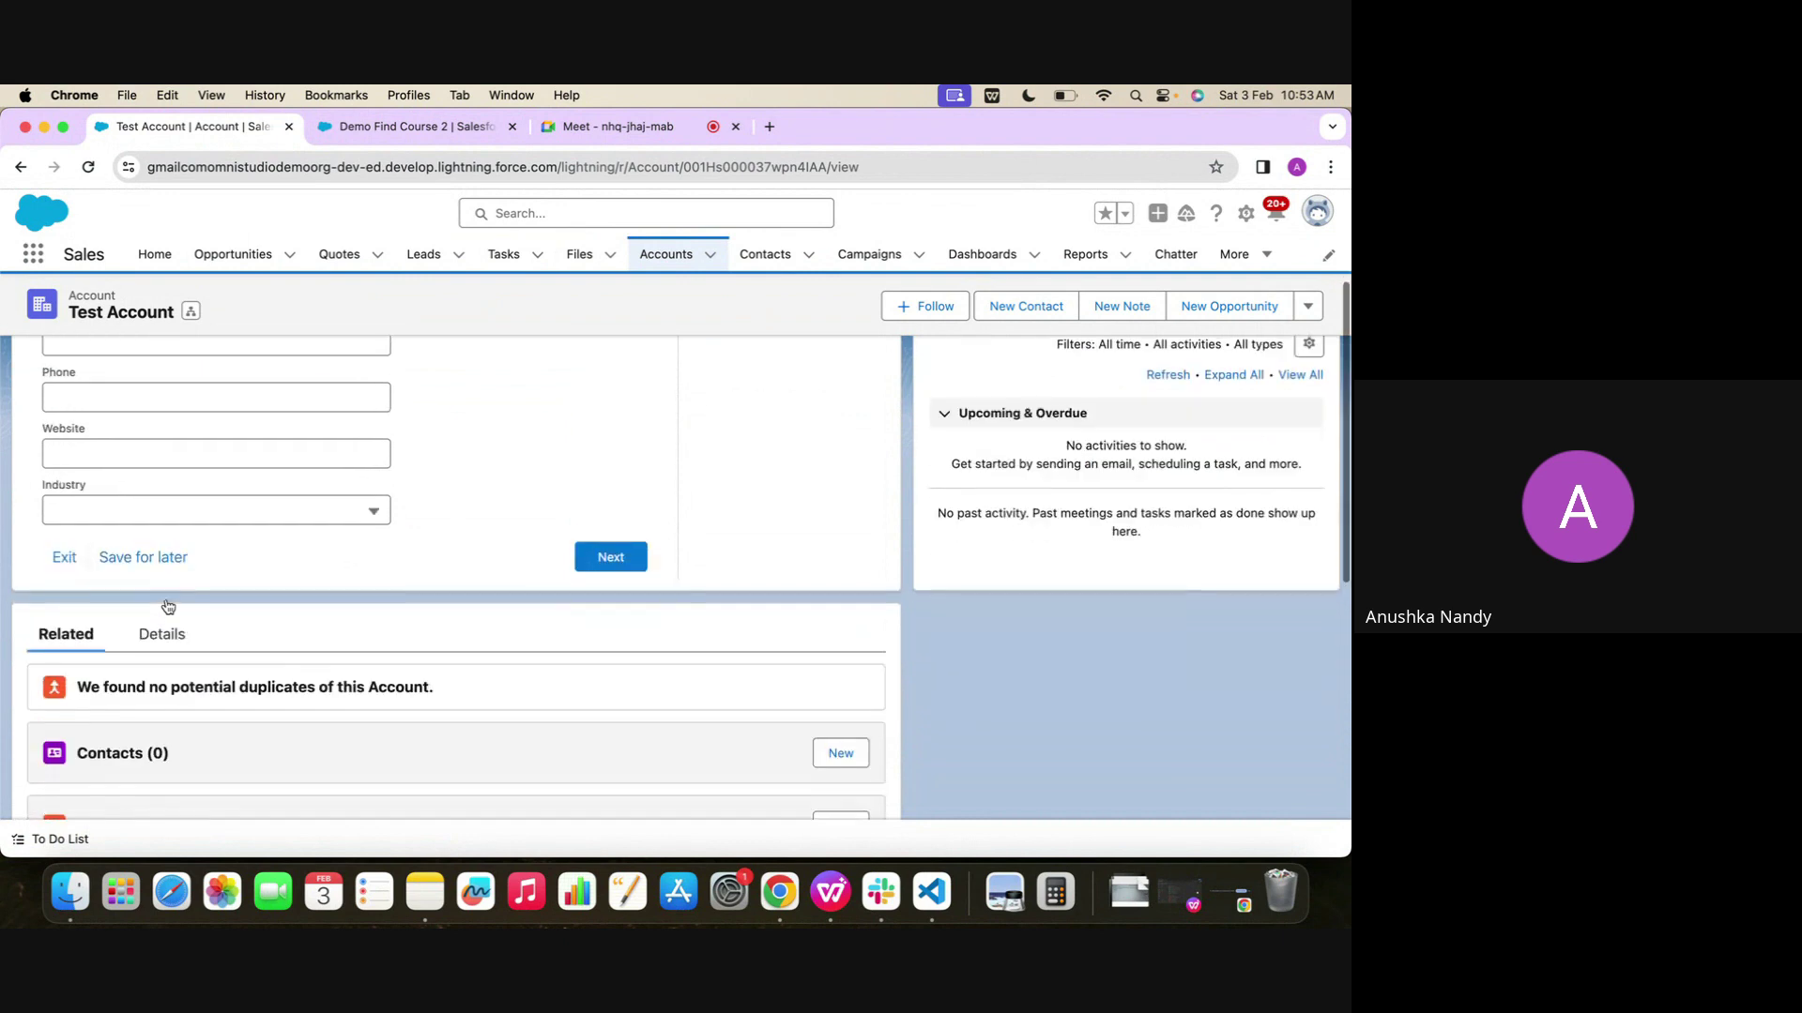
scroll(168, 607, "down", 5)
left_click(154, 402)
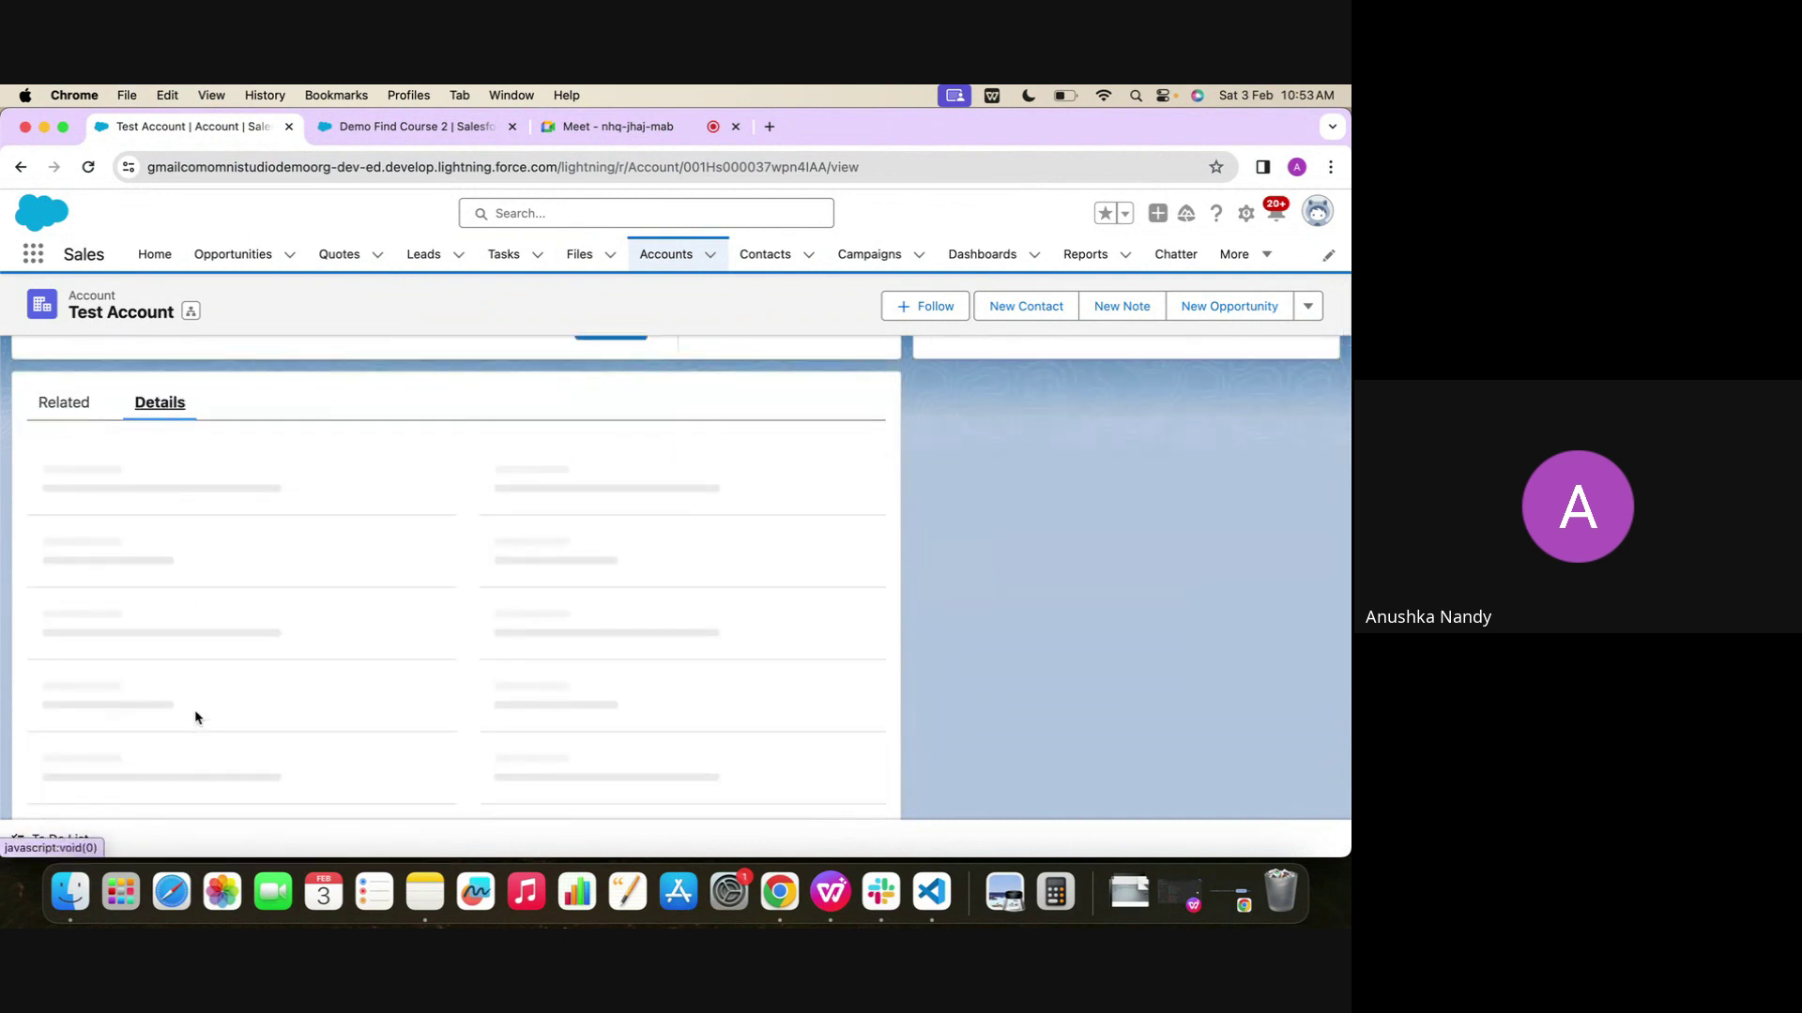
scroll(194, 716, "down", 1)
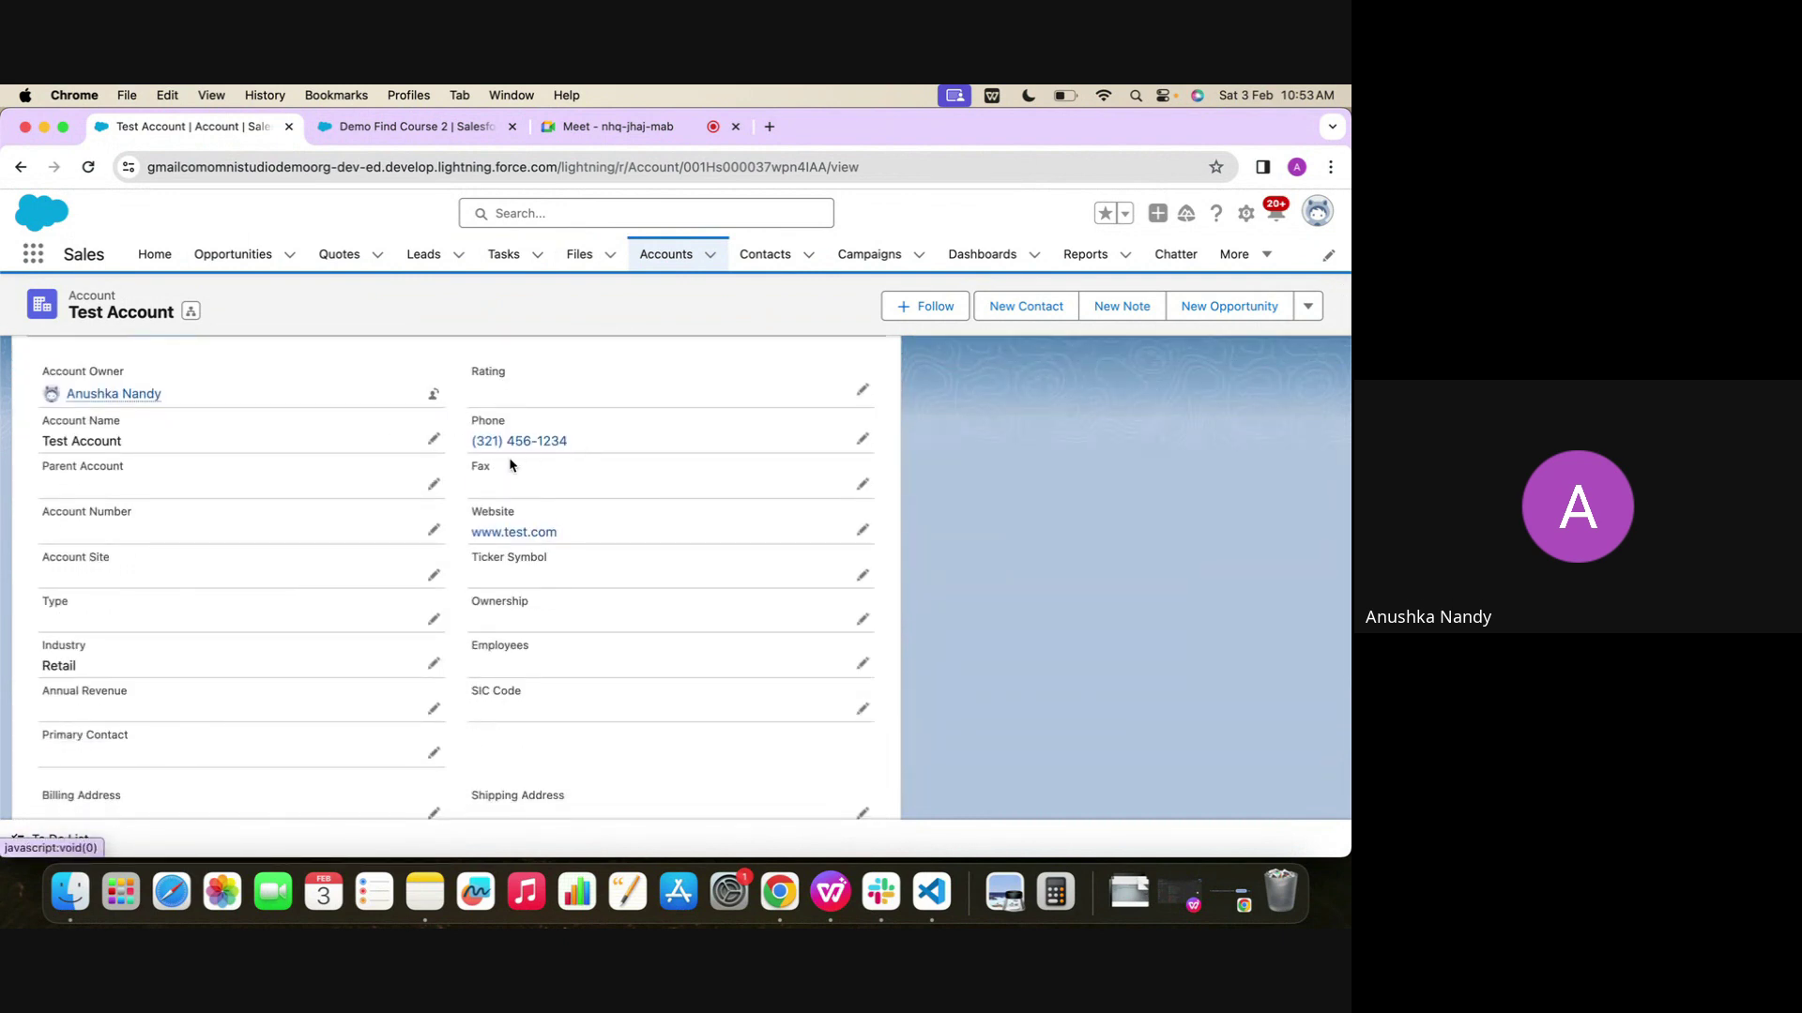
scroll(244, 723, "down", 1)
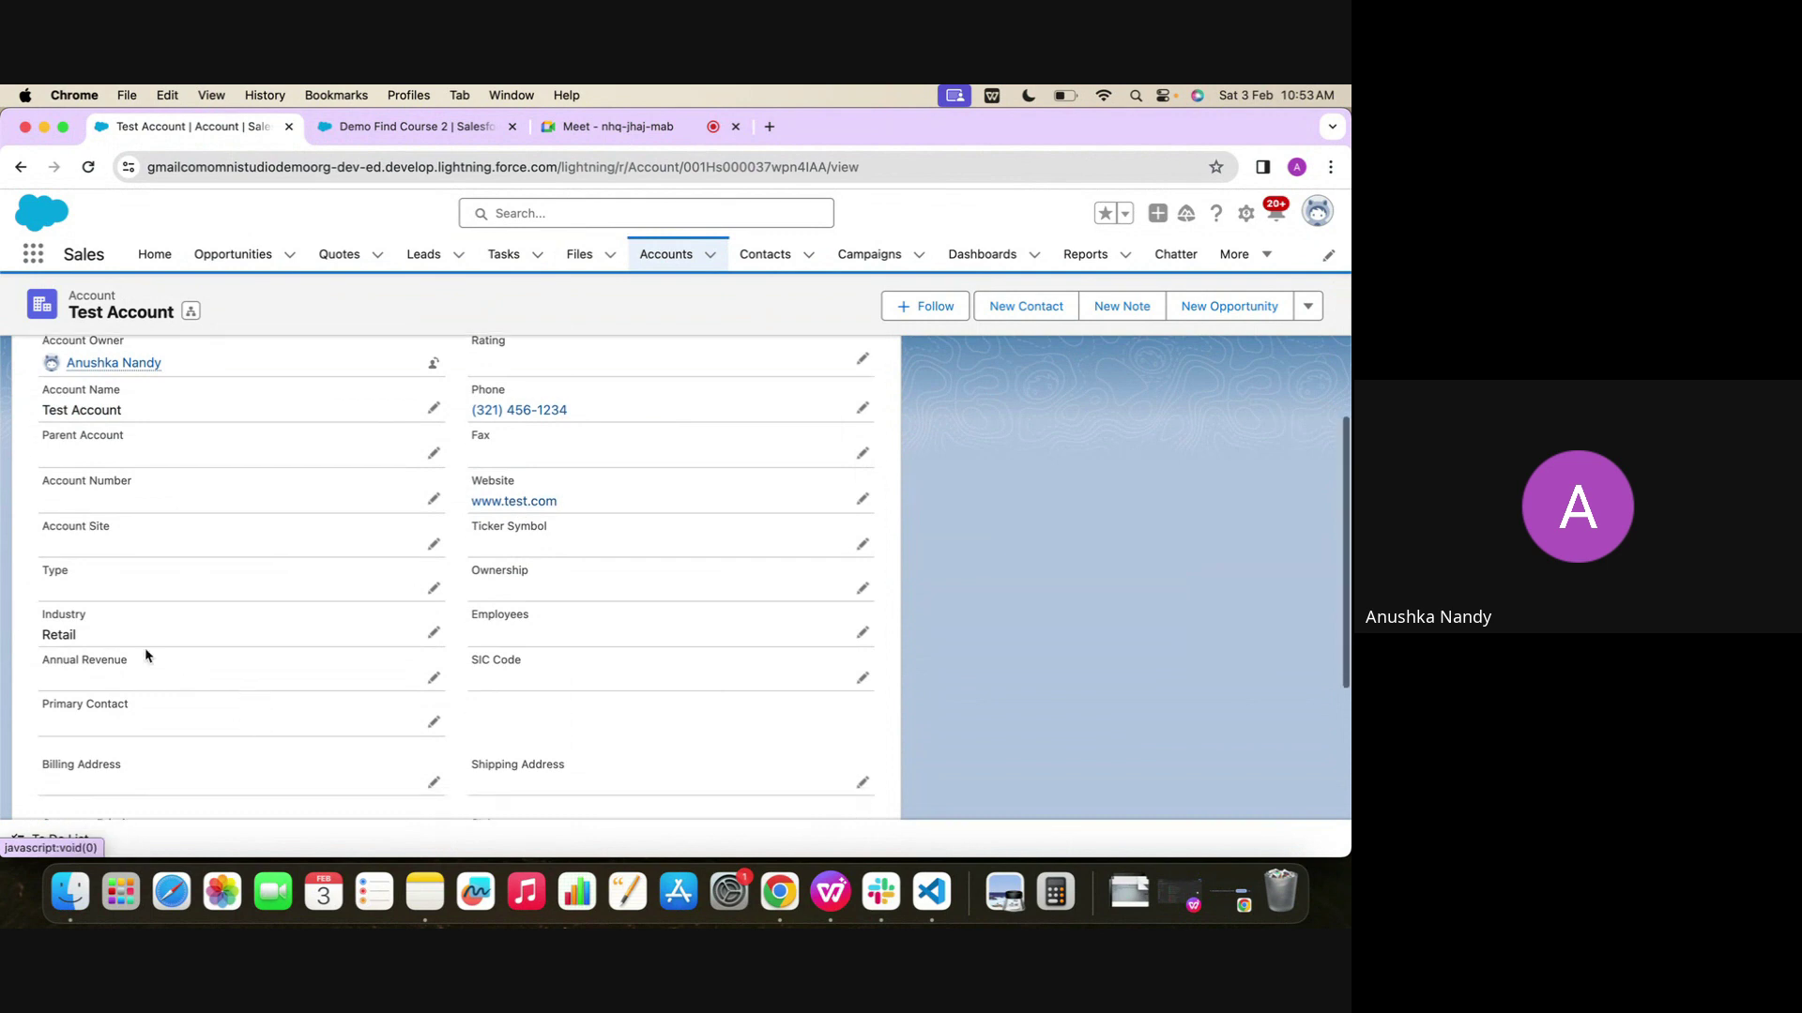
scroll(182, 655, "down", 6)
scroll(182, 649, "up", 10)
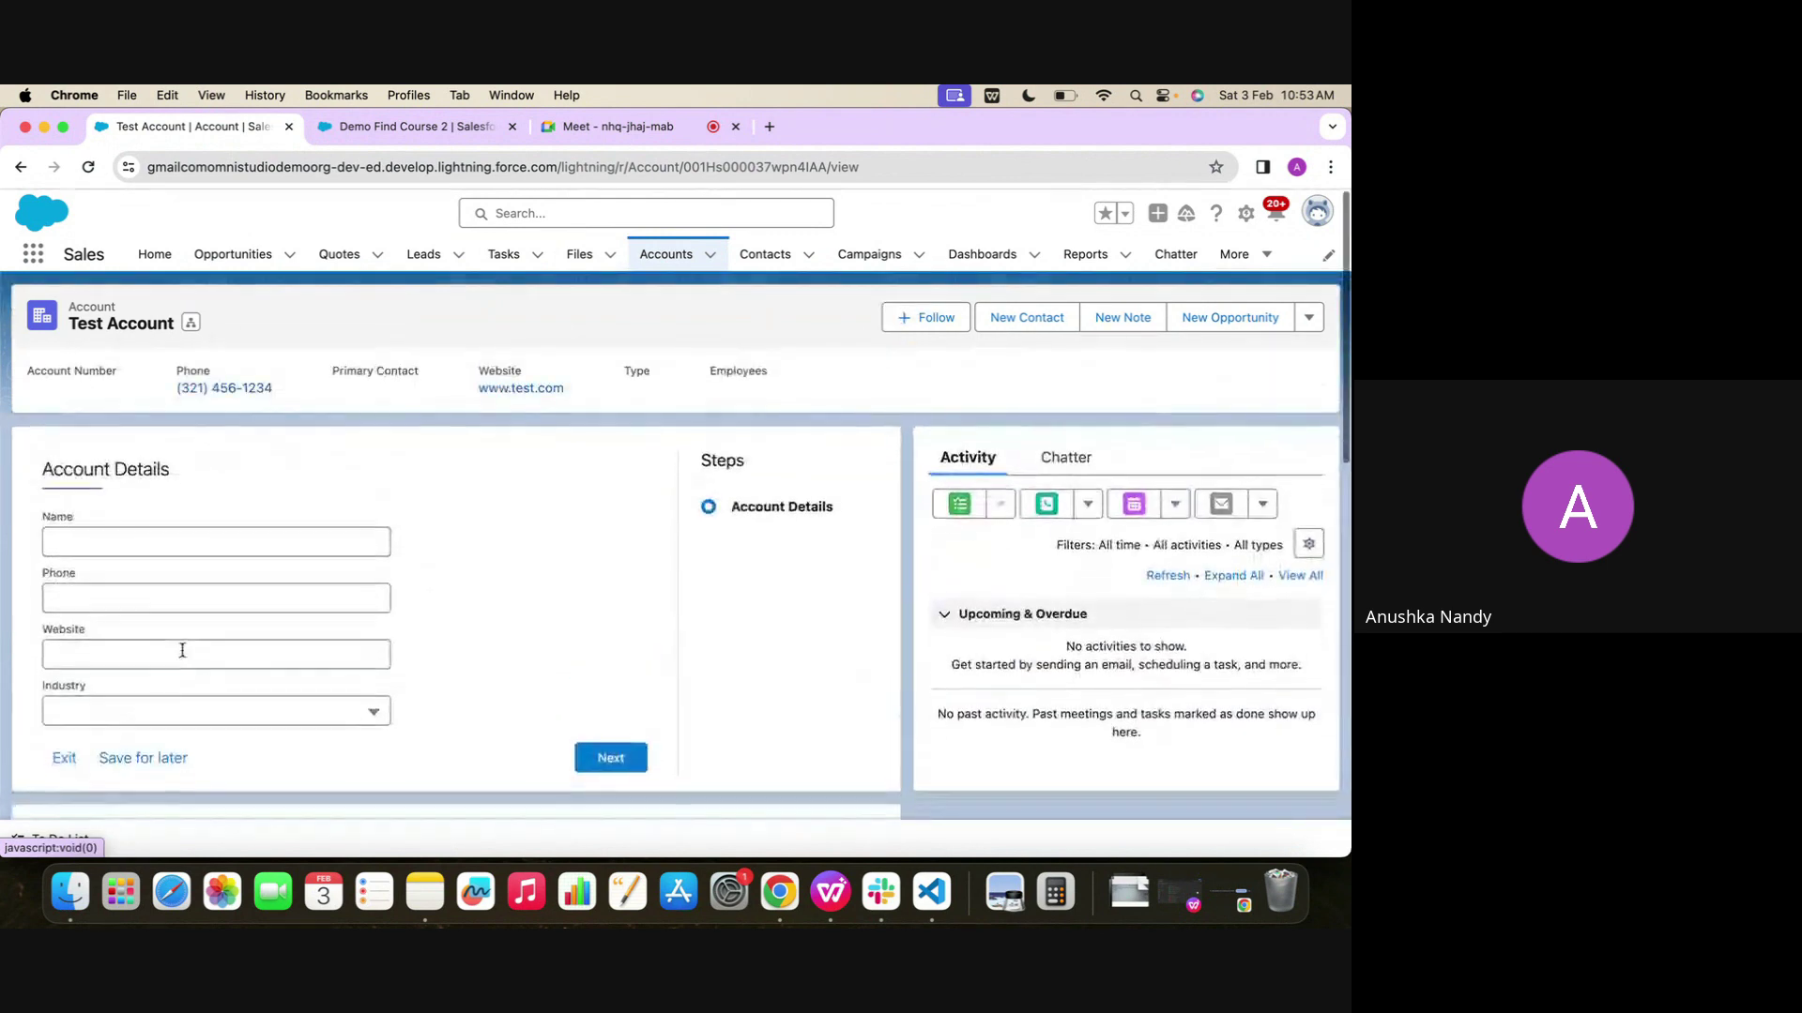
Return to the Demo Find Course 2 OmniScript, deactivate its version and open its preview
left_click(441, 126)
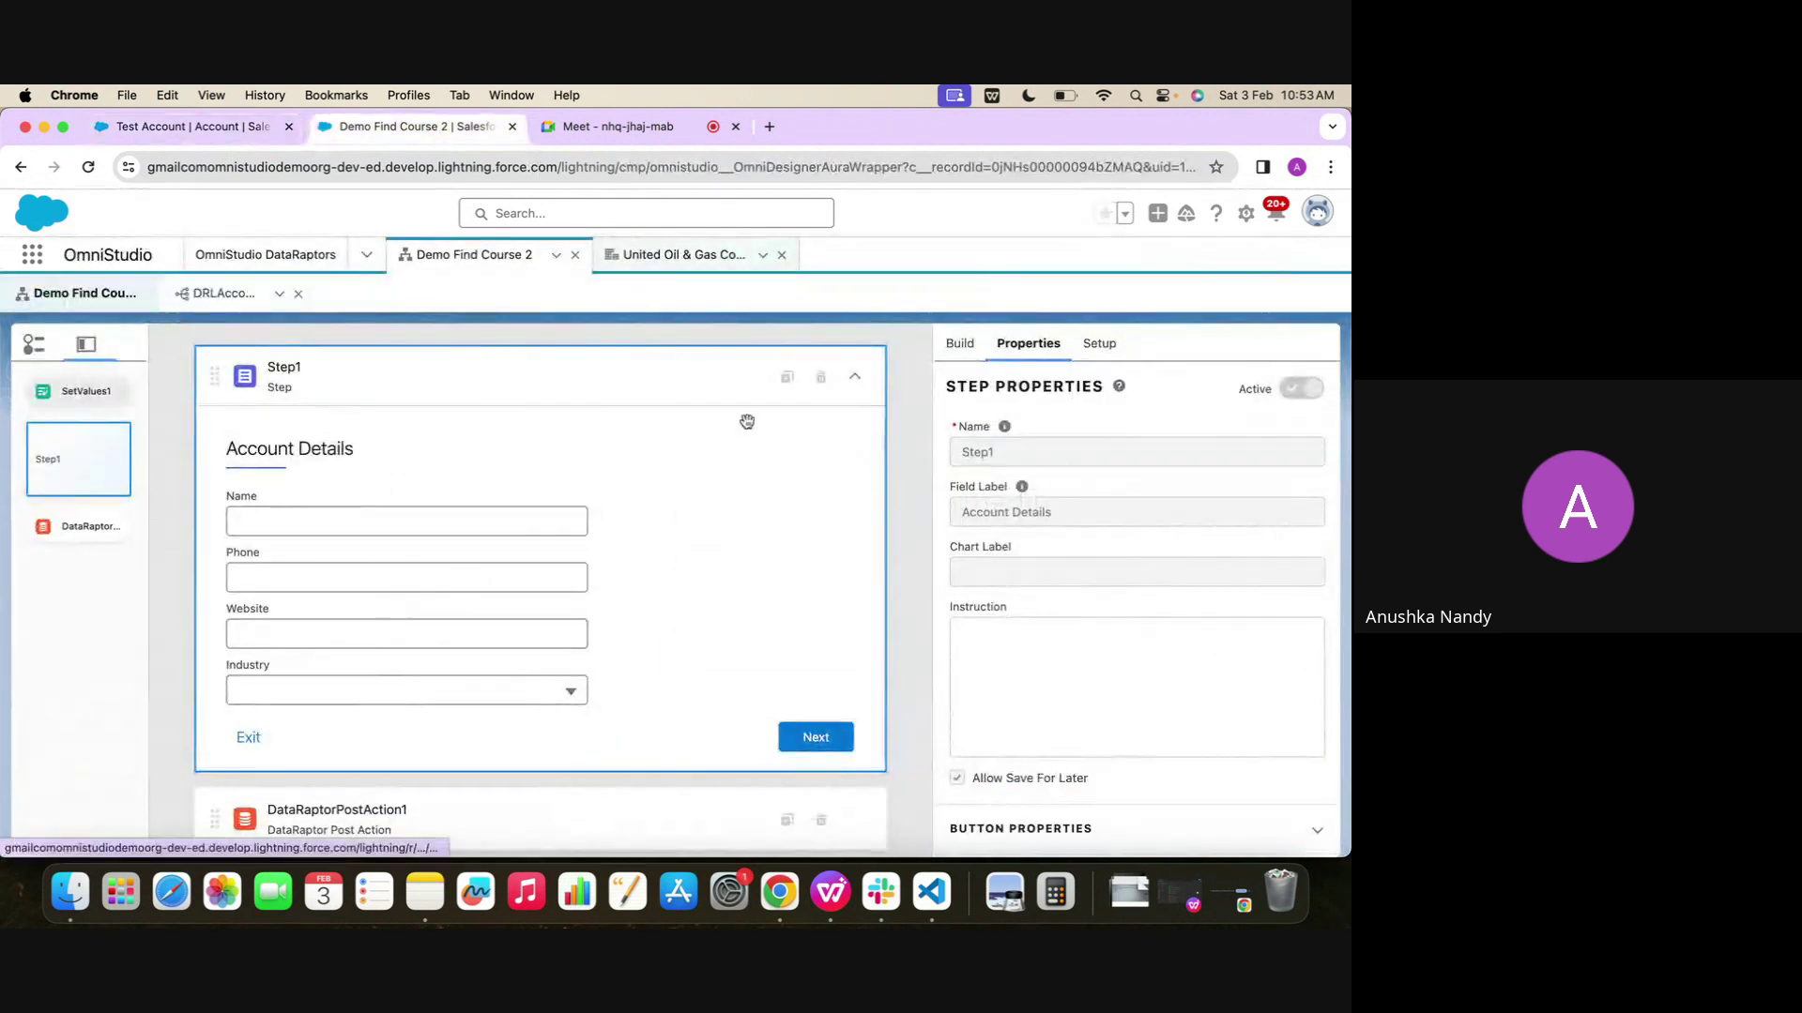
scroll(748, 427, "up", 2)
scroll(748, 427, "up", 3)
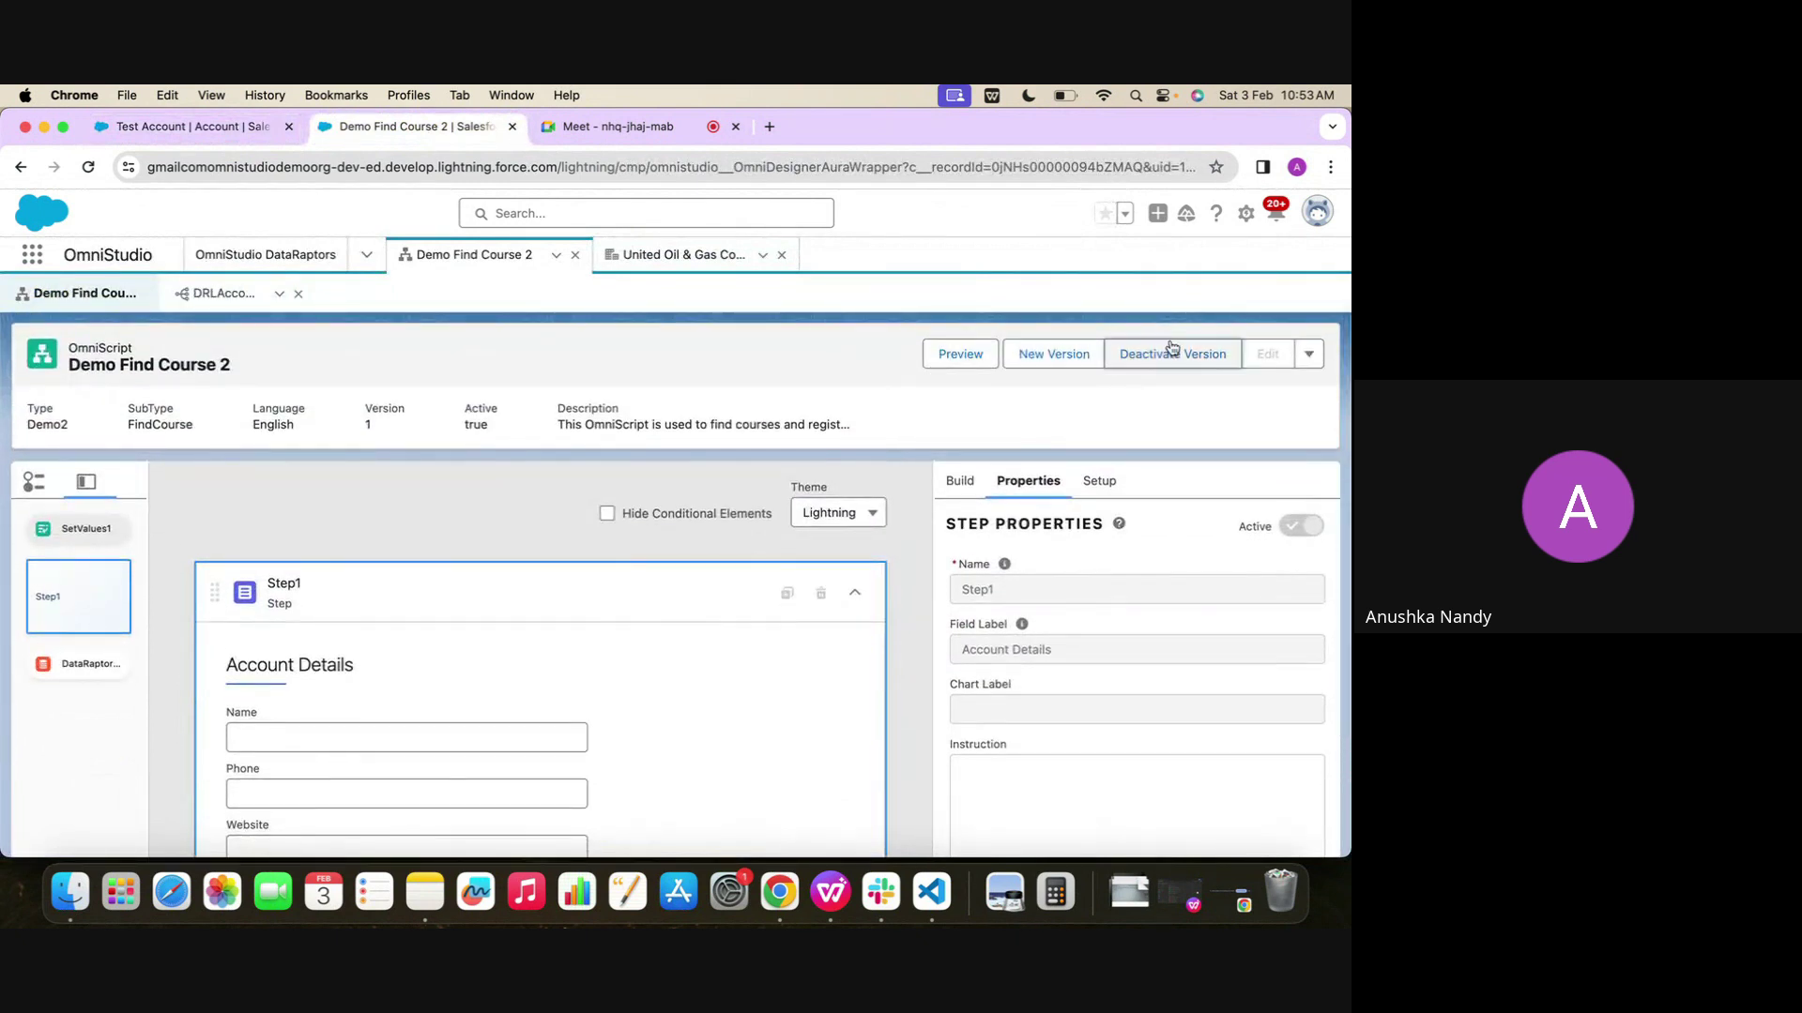
left_click(1172, 354)
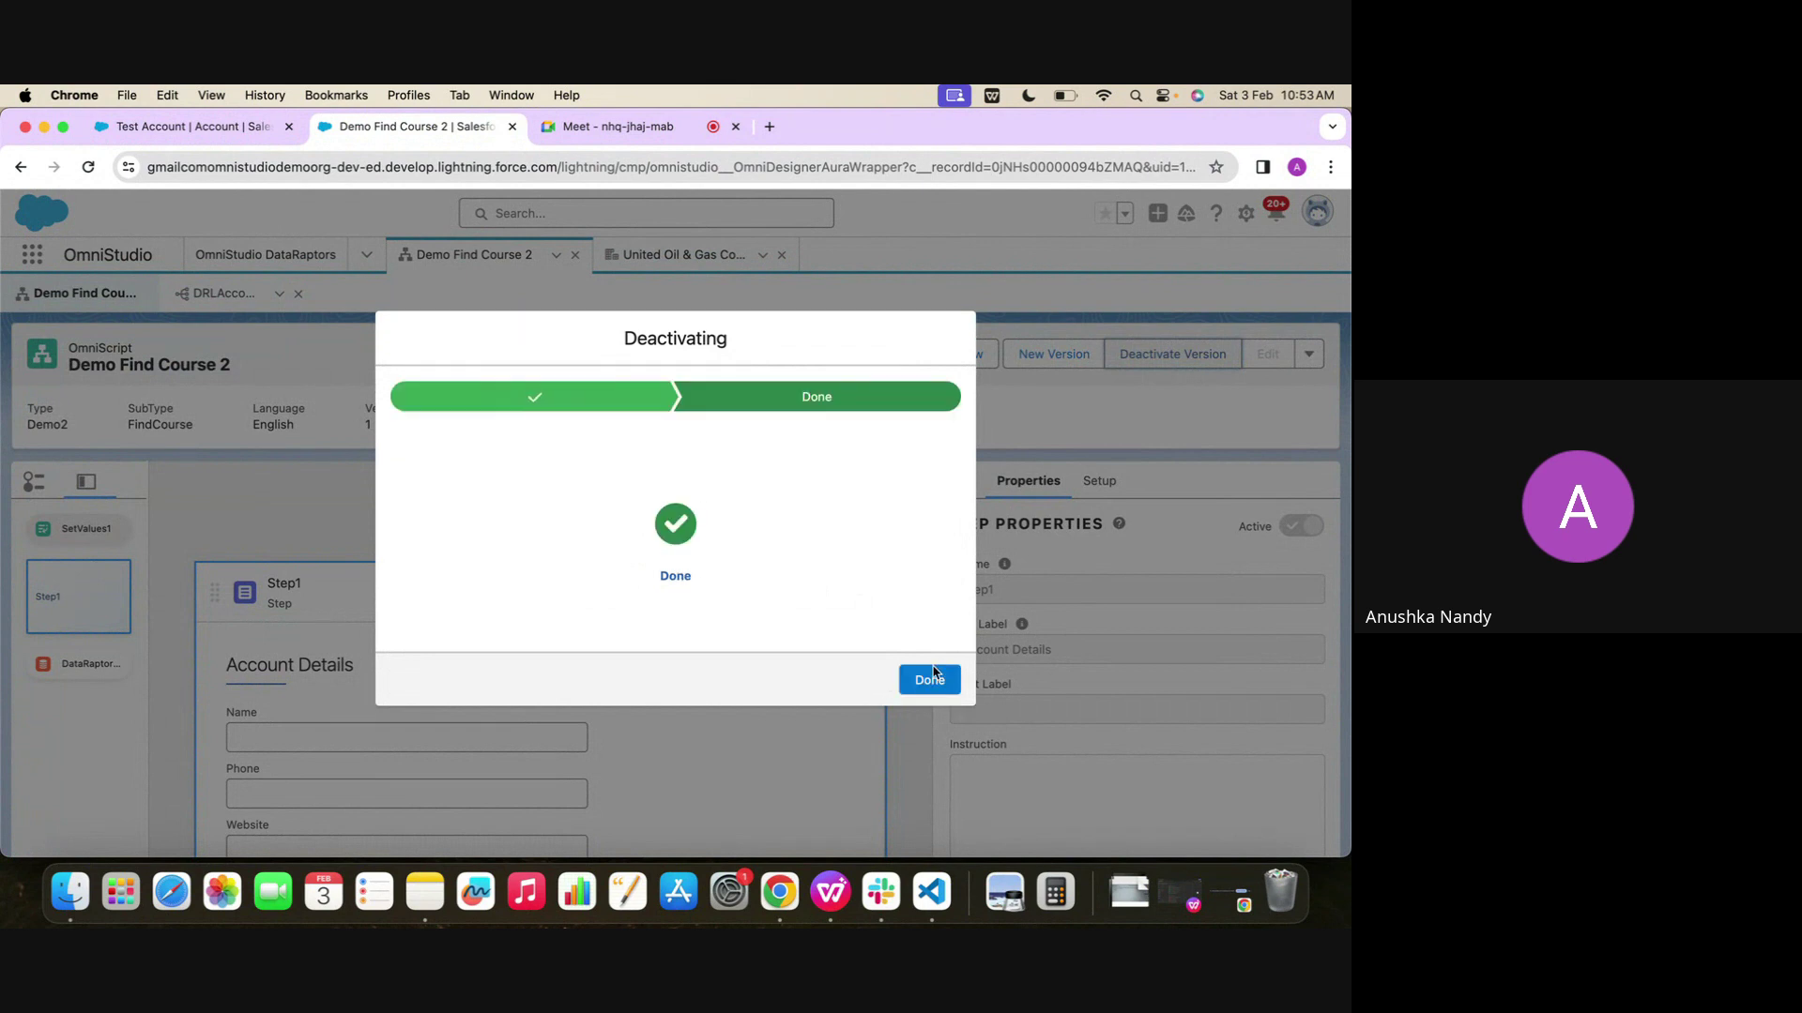
left_click(929, 659)
left_click(980, 354)
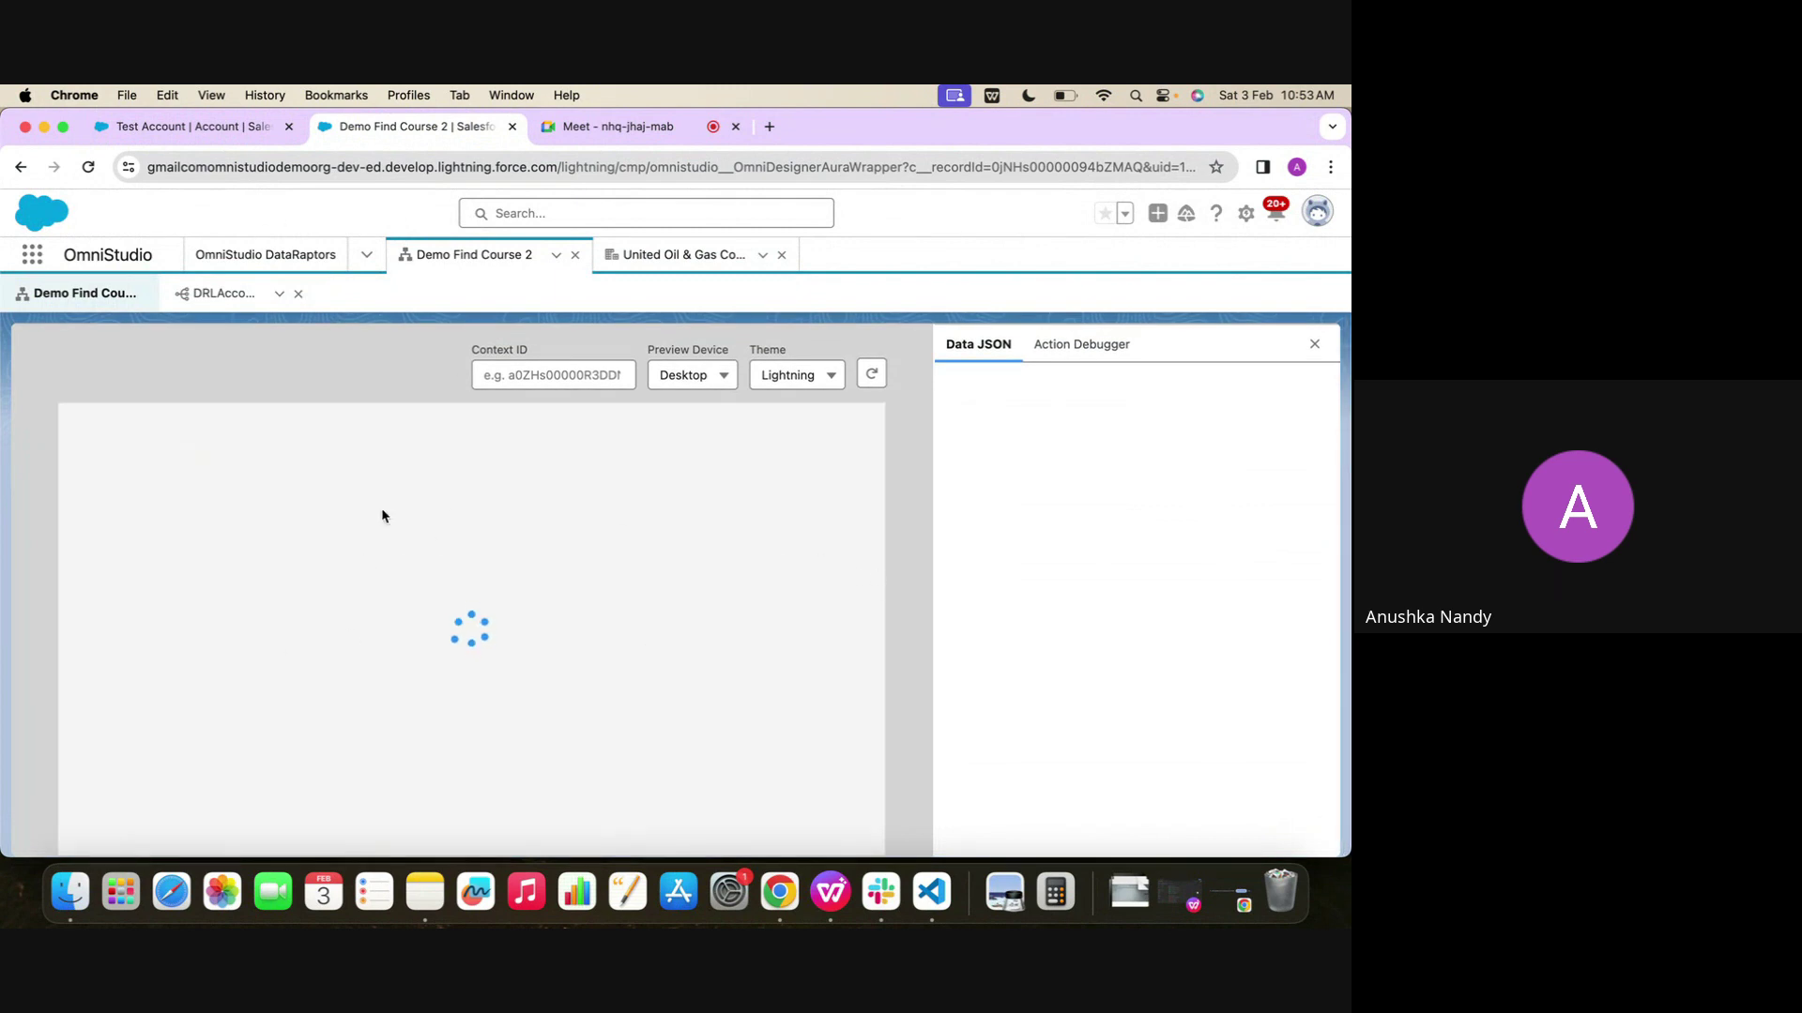
left_click(245, 519)
type("Test Account 2")
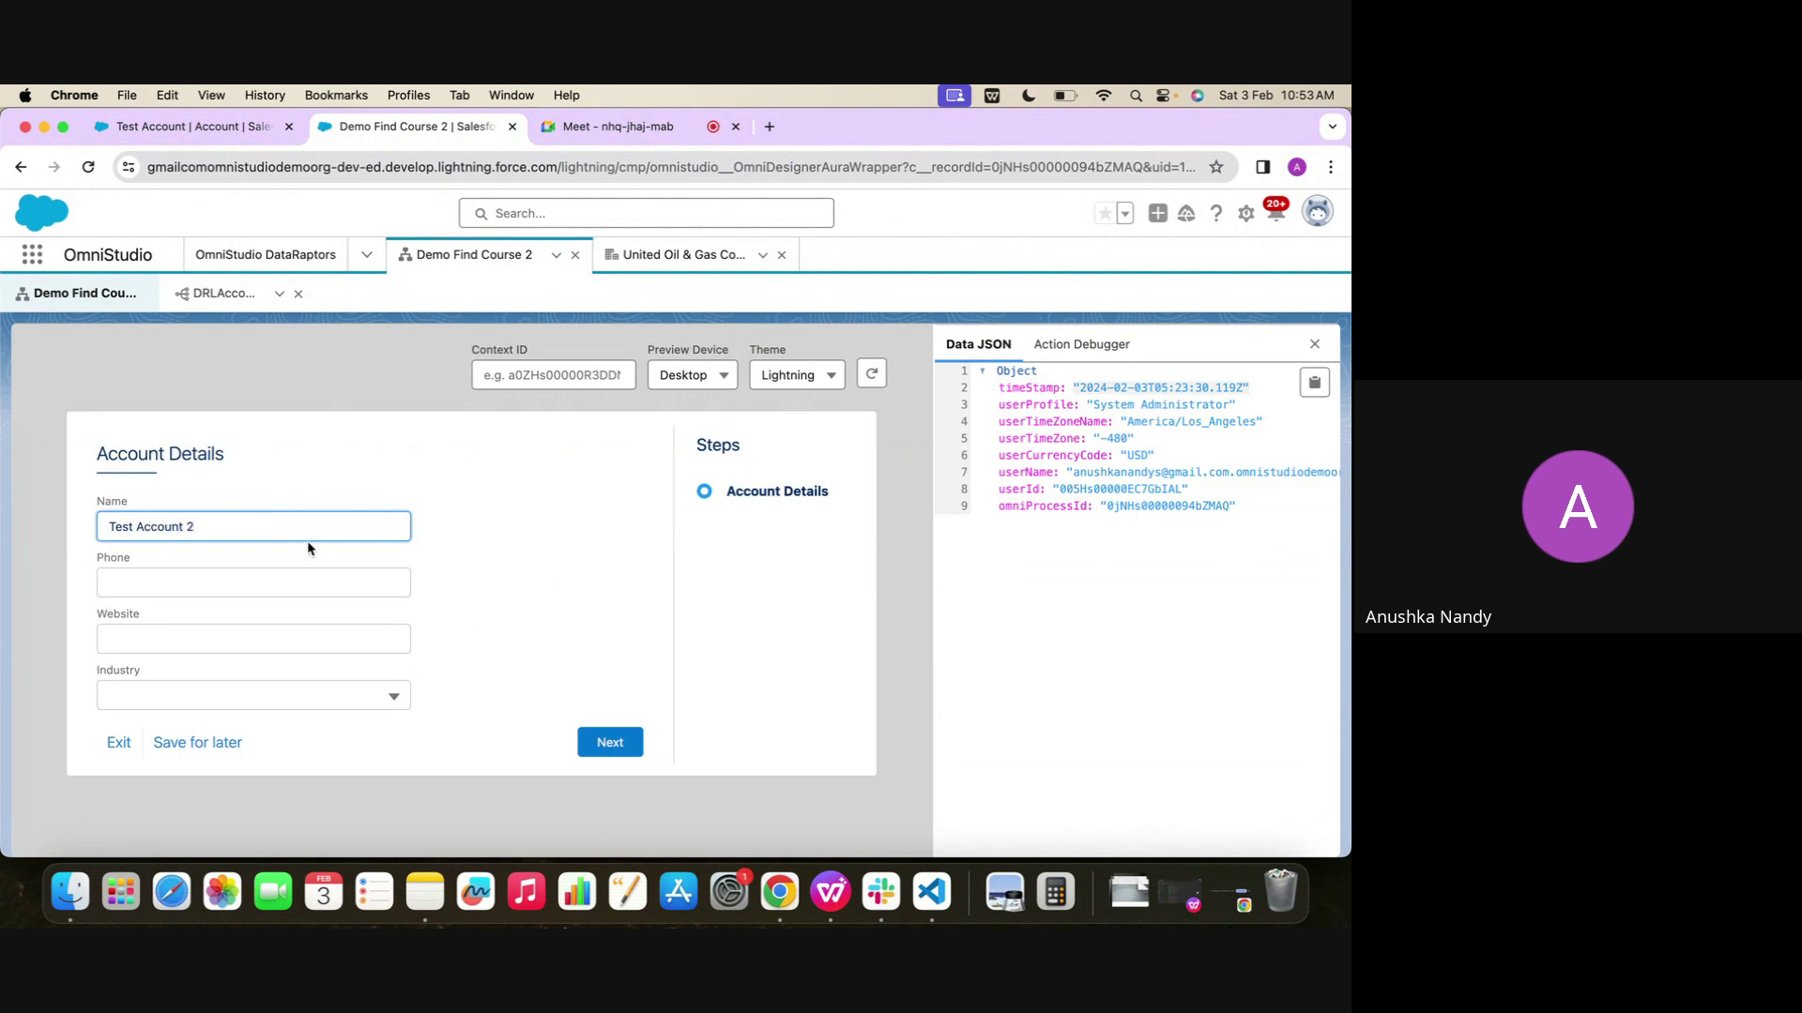
left_click(308, 583)
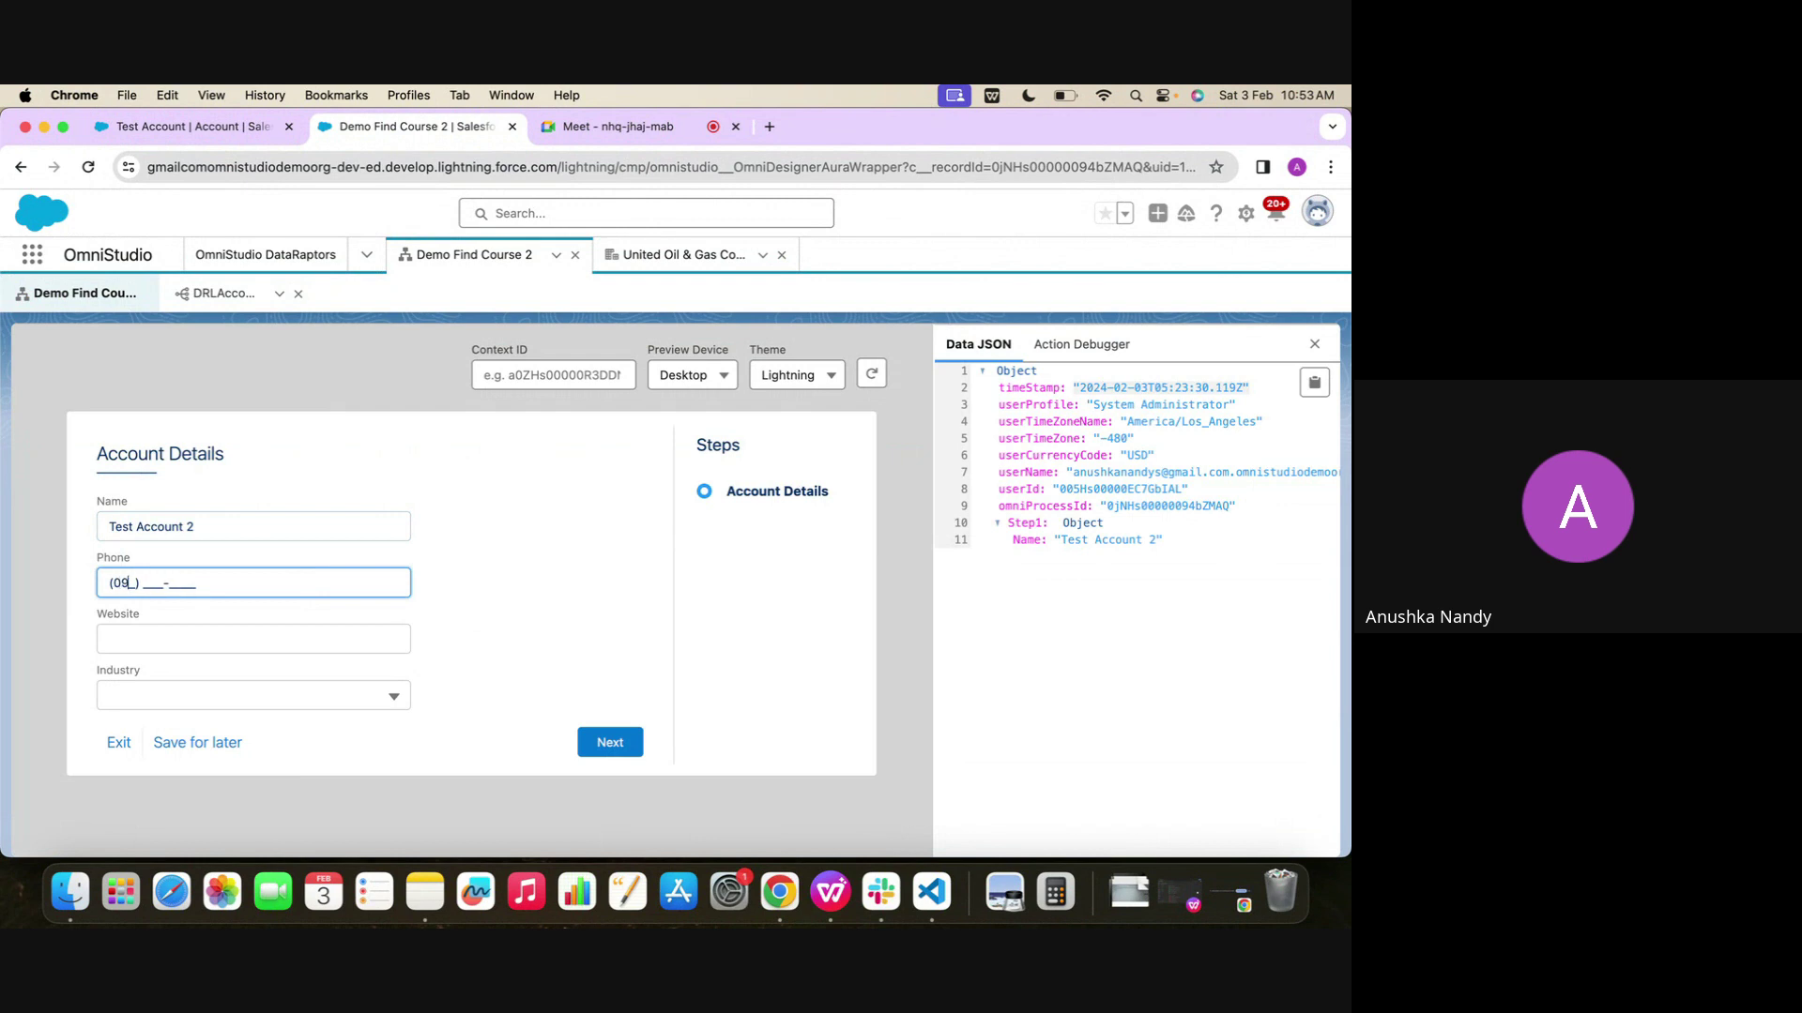
type("098) 765-4321")
left_click(274, 642)
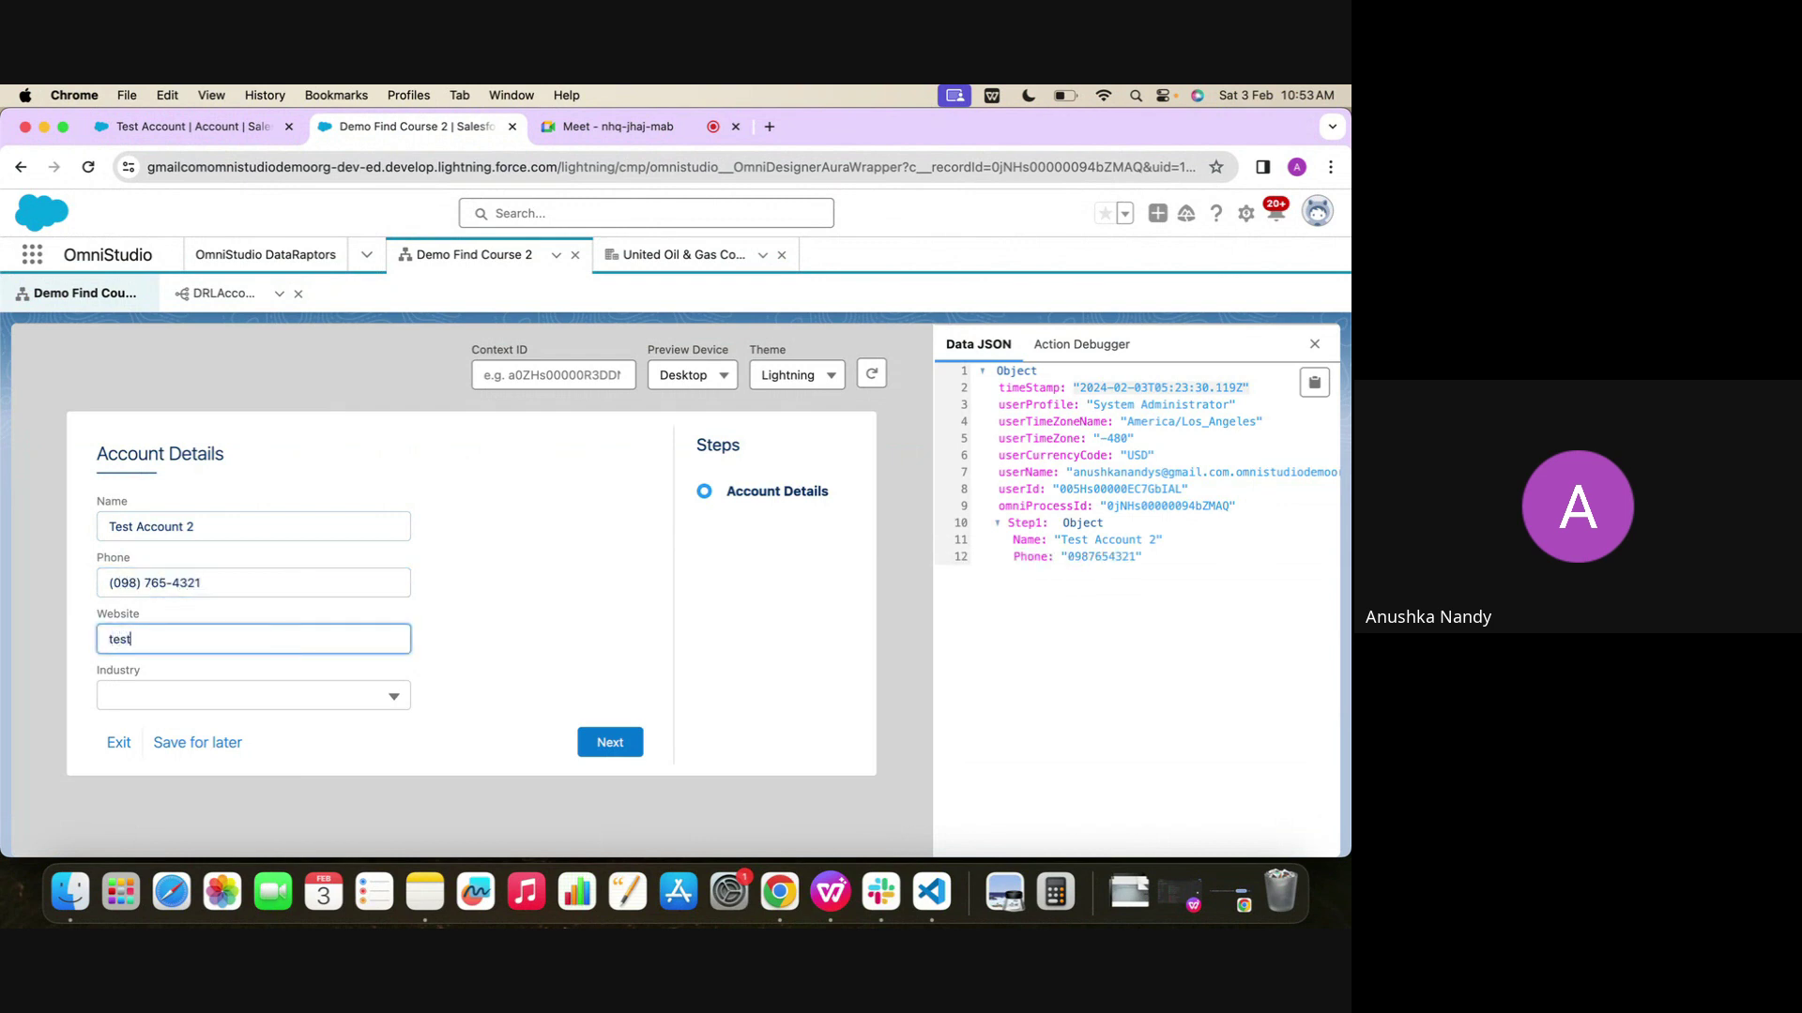
type("test.com")
left_click(104, 638)
type("www.")
left_click(162, 637)
type("2")
Set the previewed form's Industry to Agriculture and submit the Account Details step
left_click(160, 699)
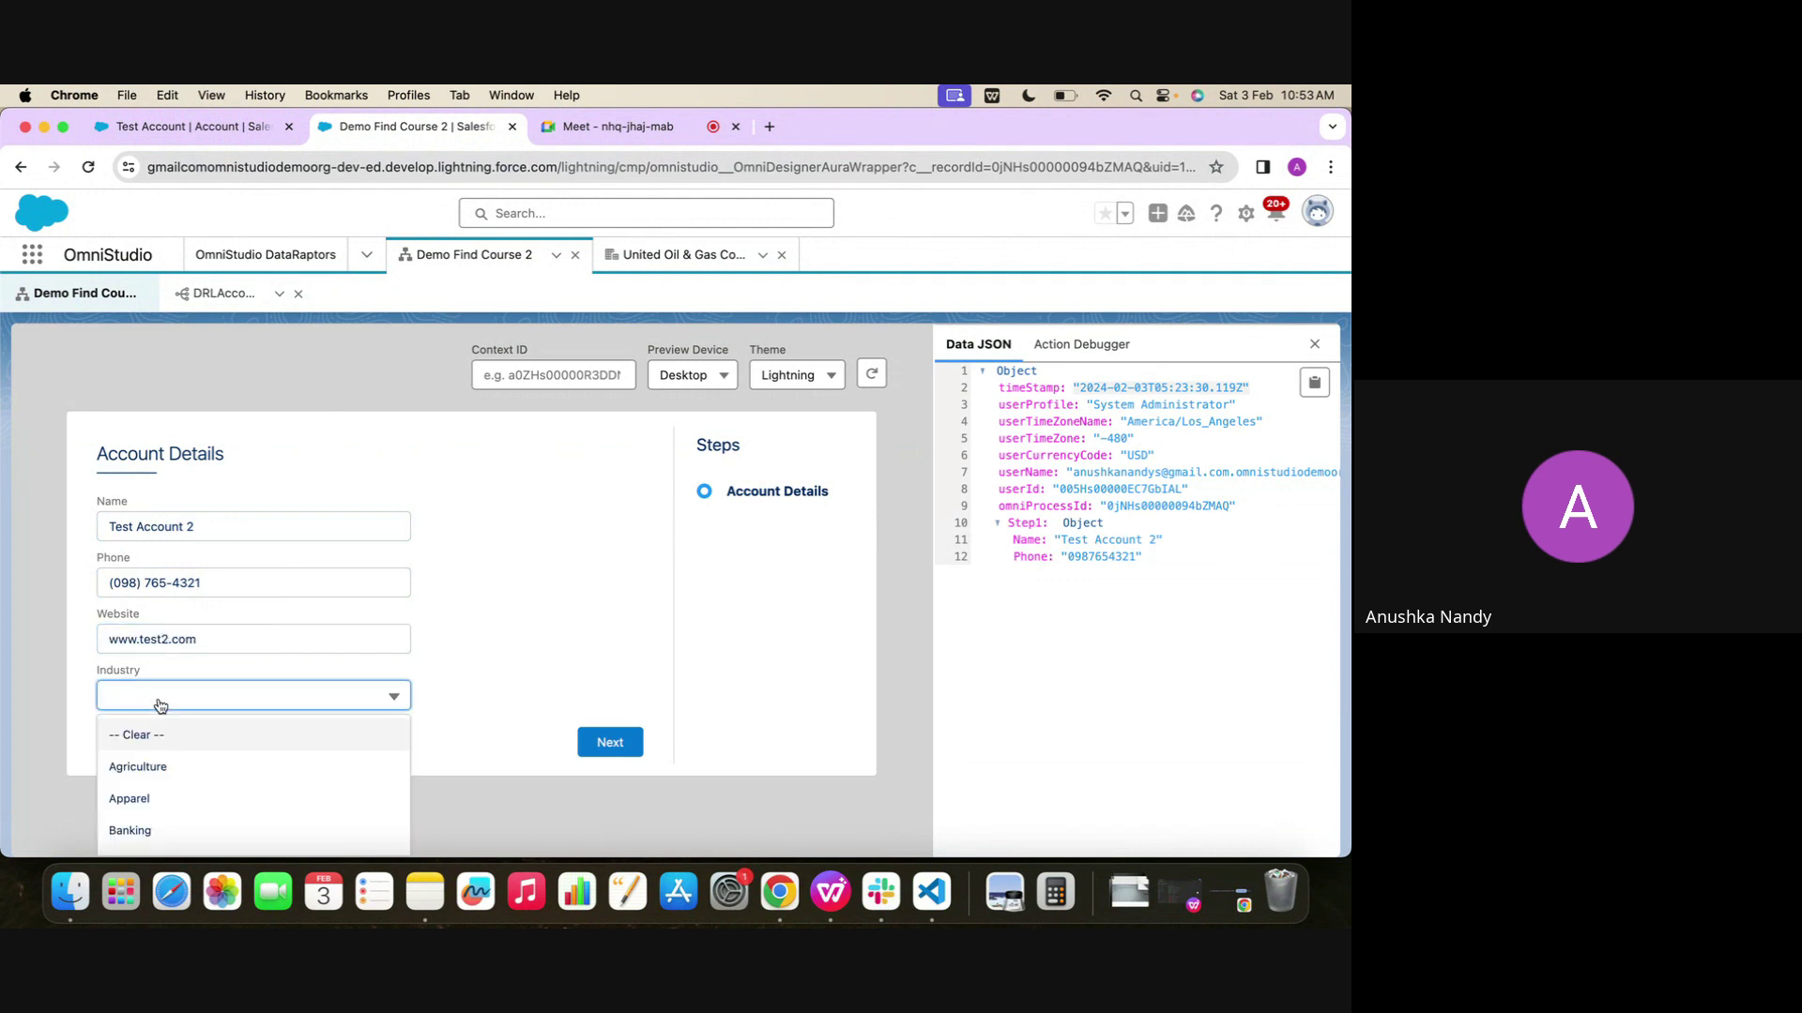
left_click(161, 764)
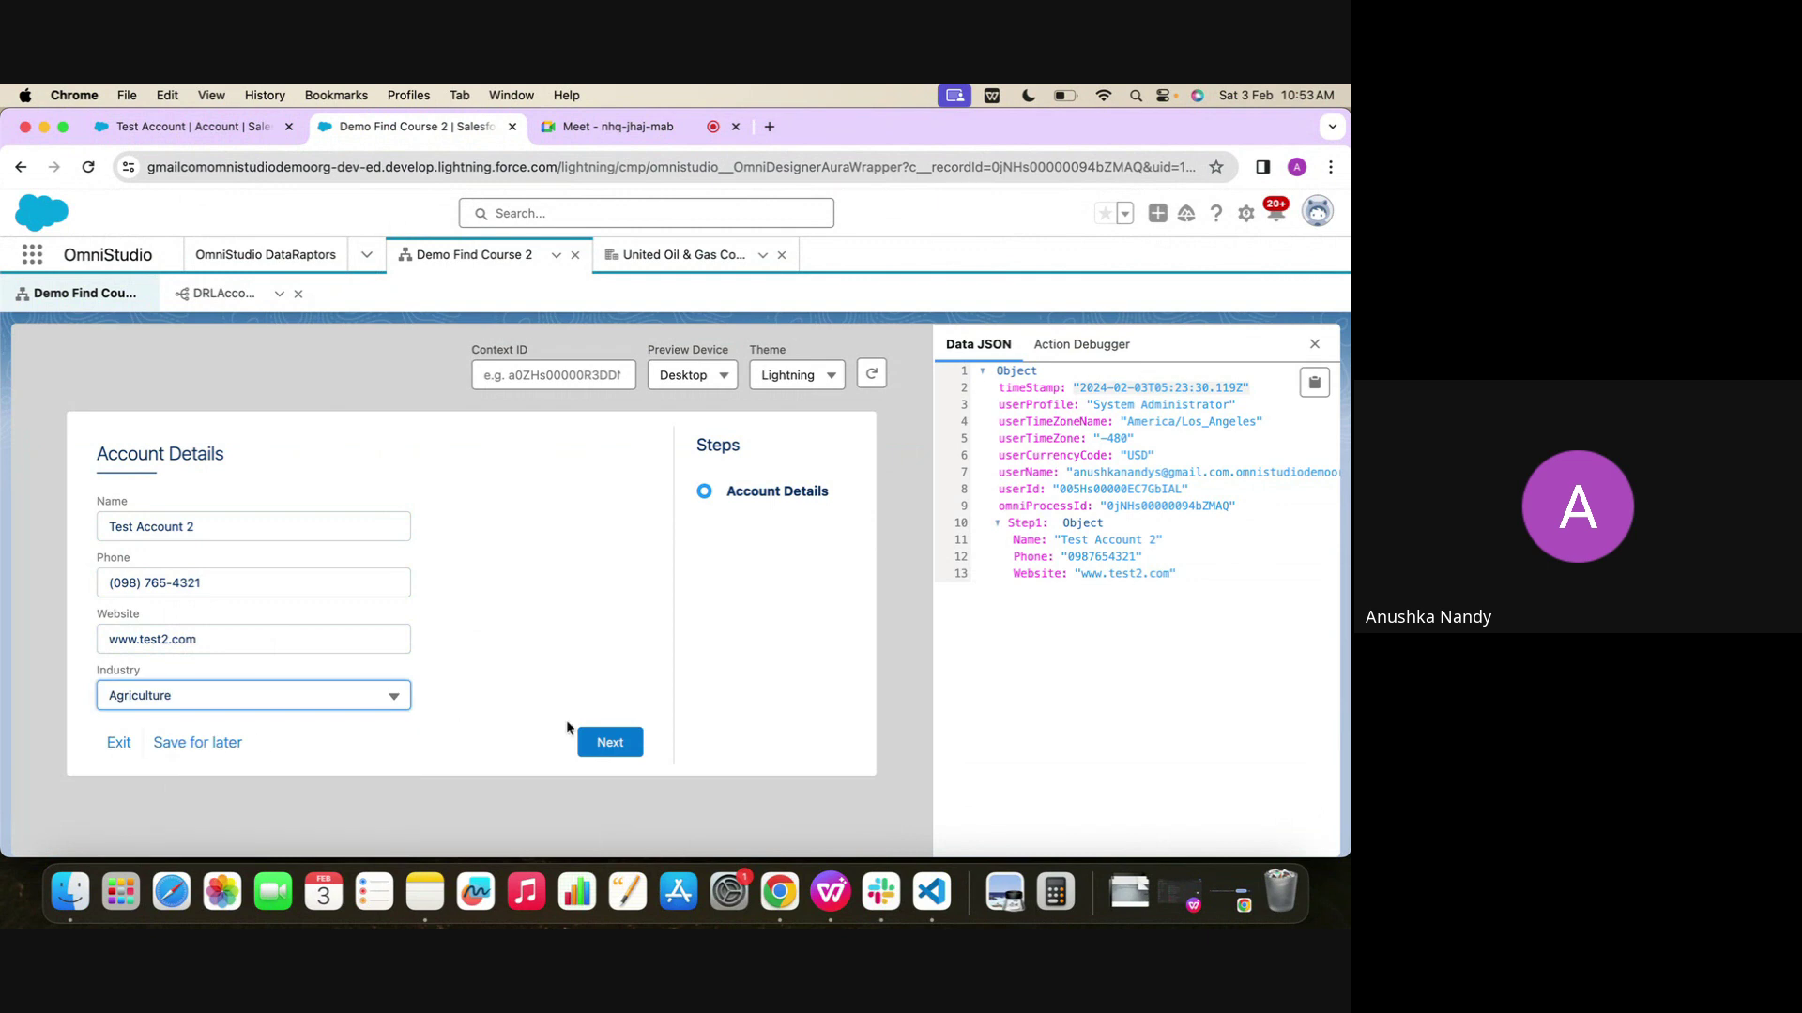
left_click(607, 745)
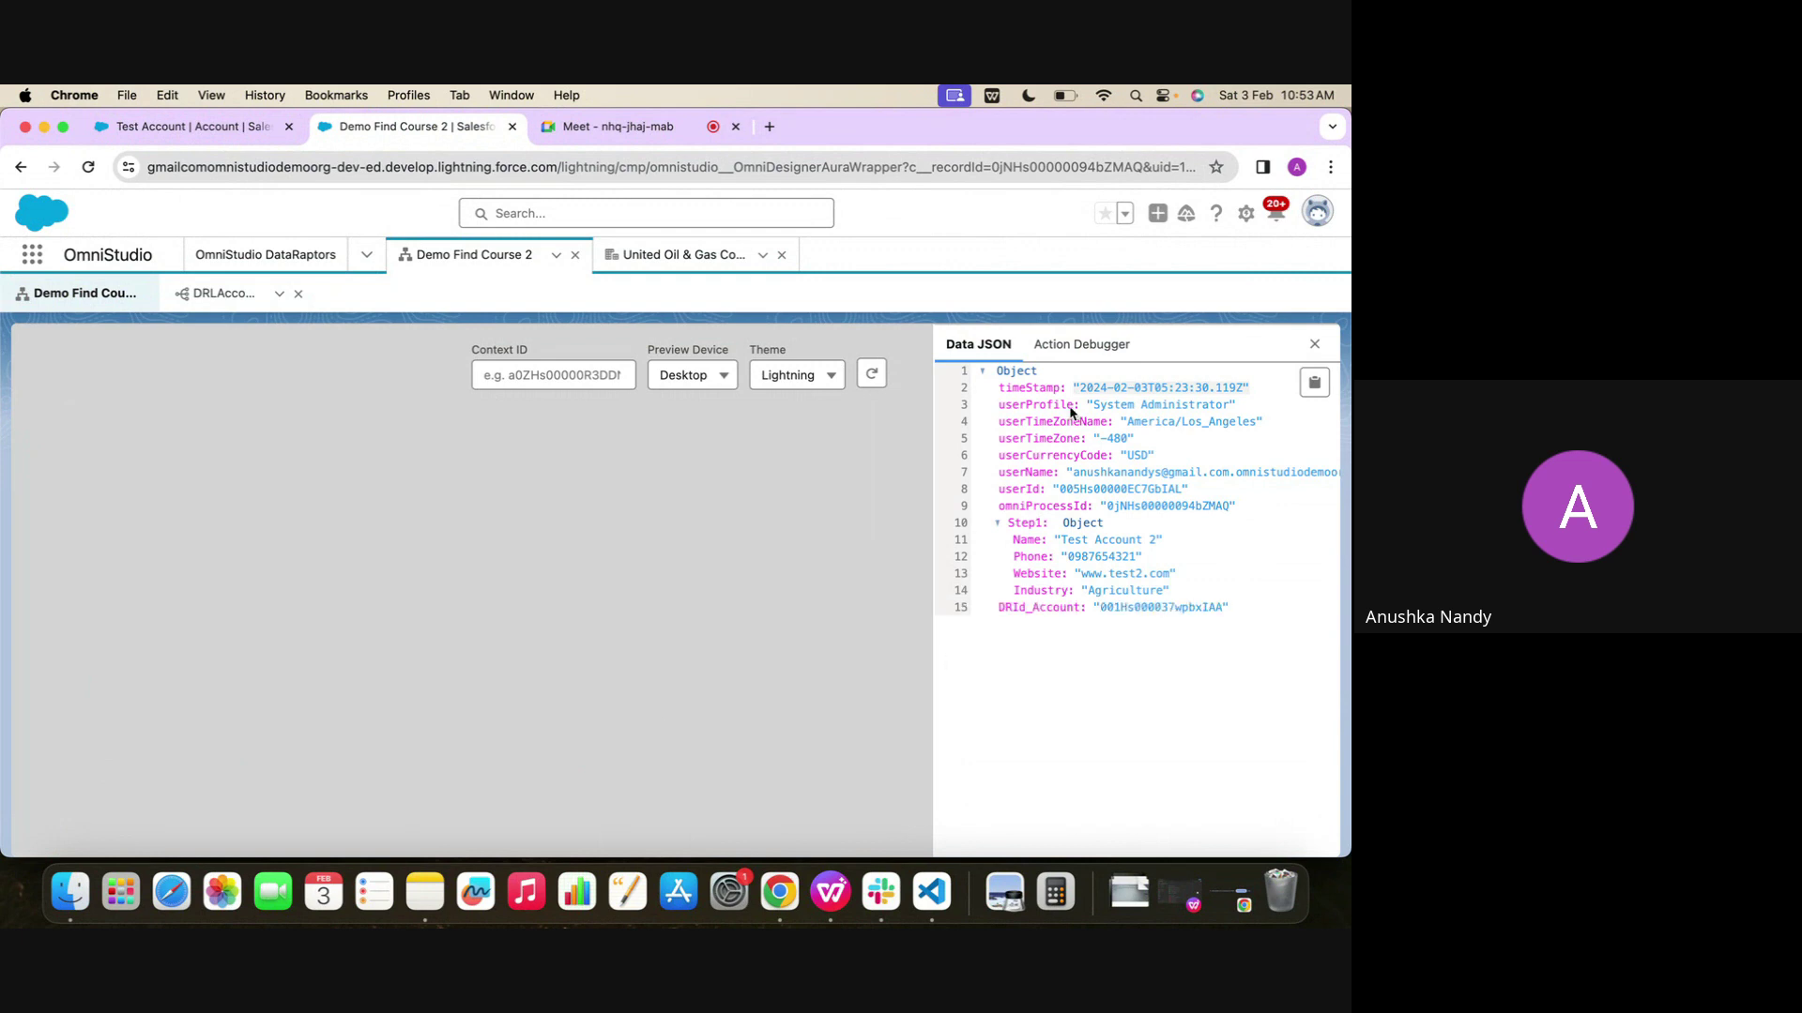
Inspect the DataRaptor Post Action entry in the Action Debugger, then copy the preview's Data JSON
left_click(1067, 365)
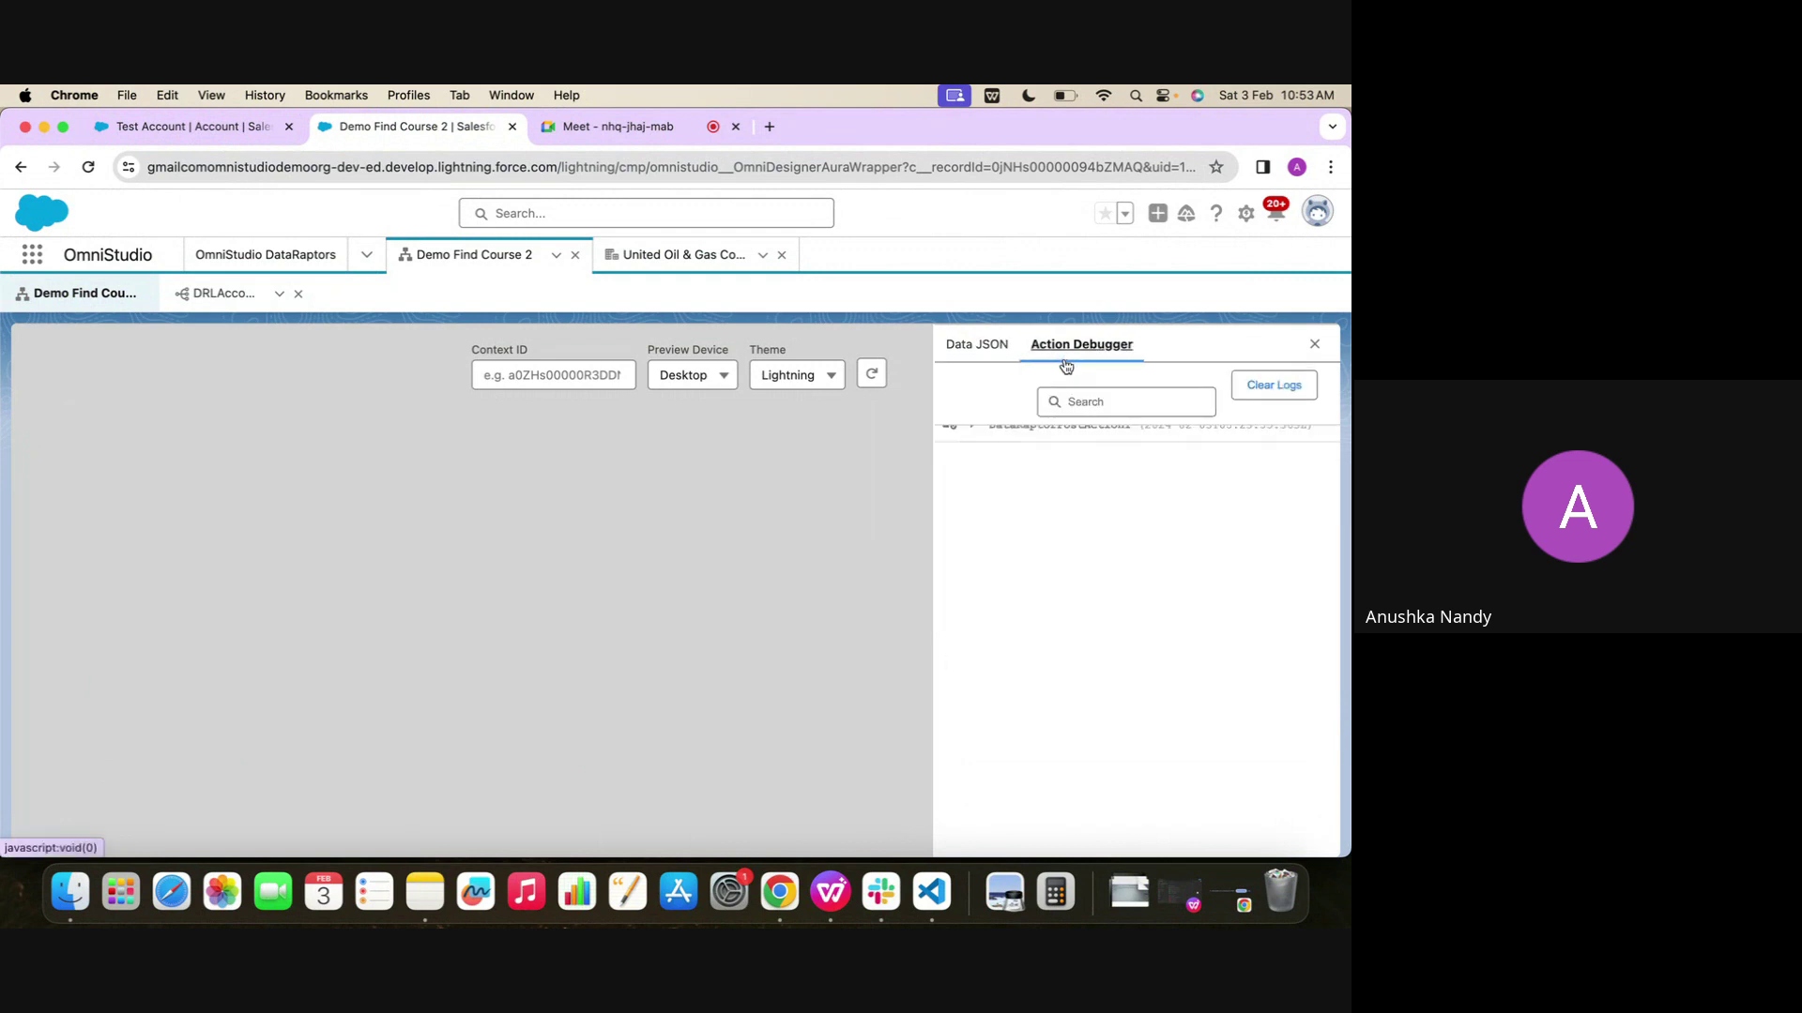
left_click(1040, 431)
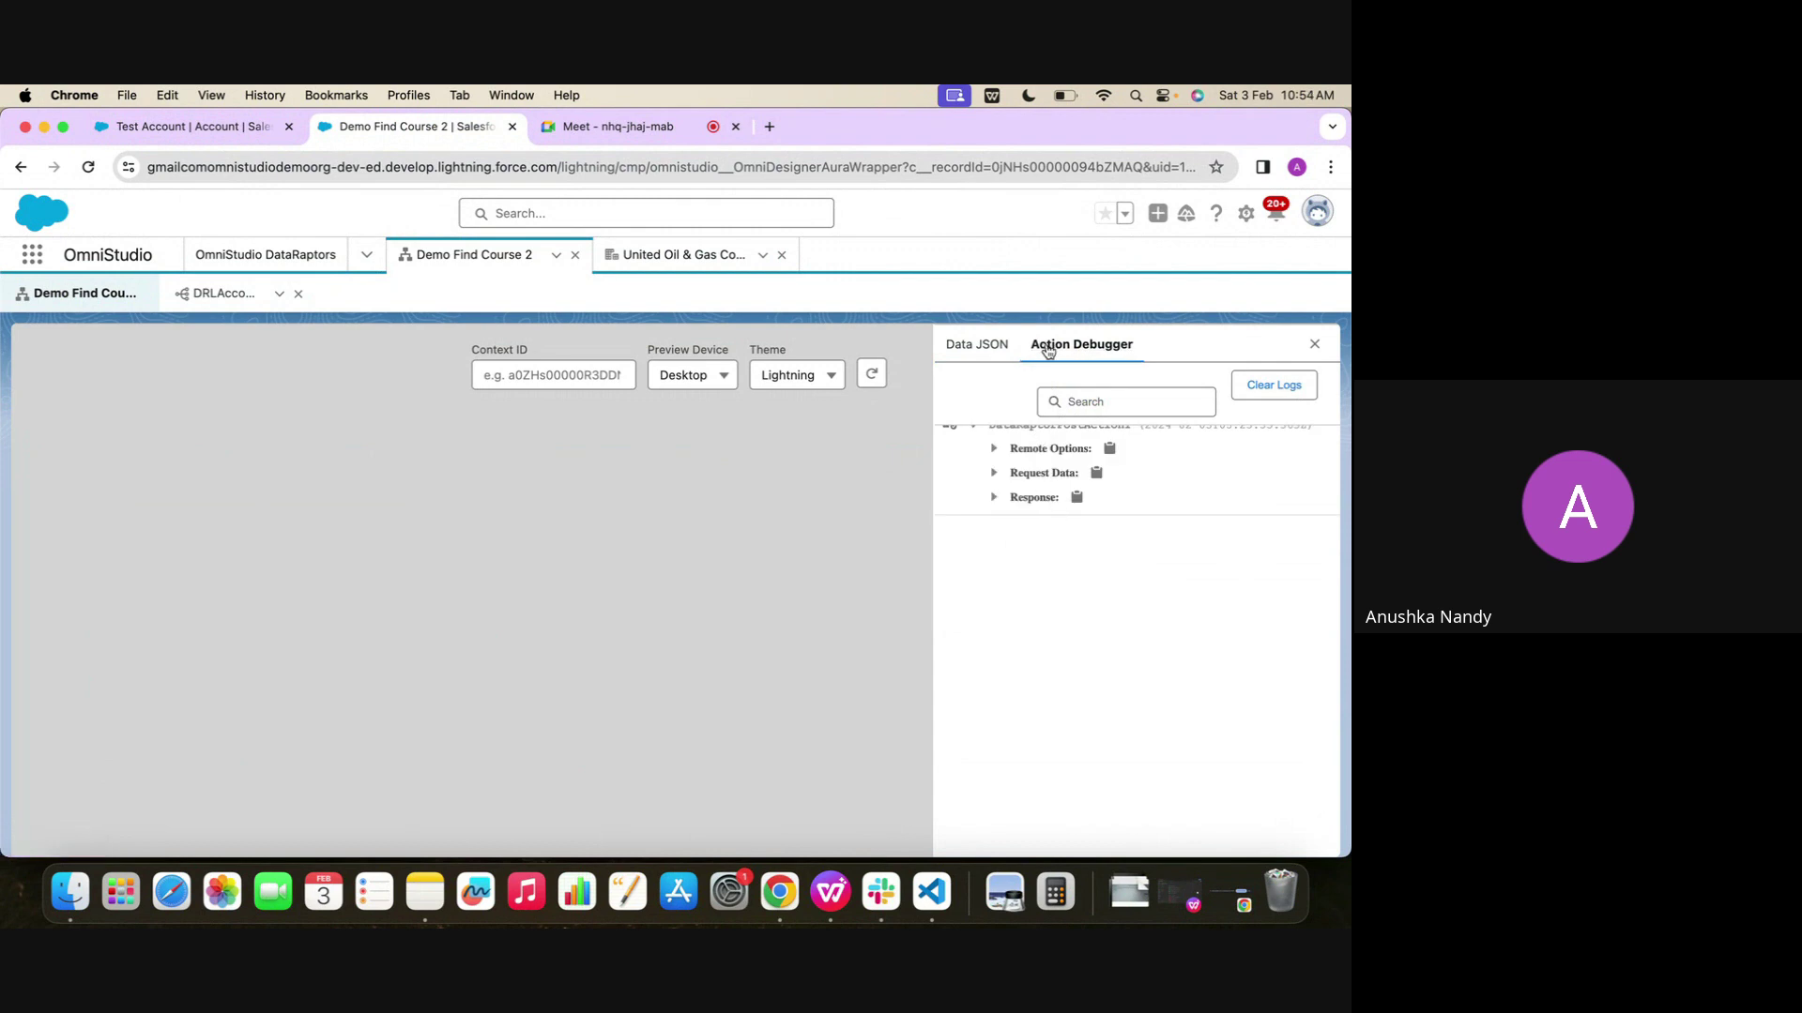
left_click(977, 345)
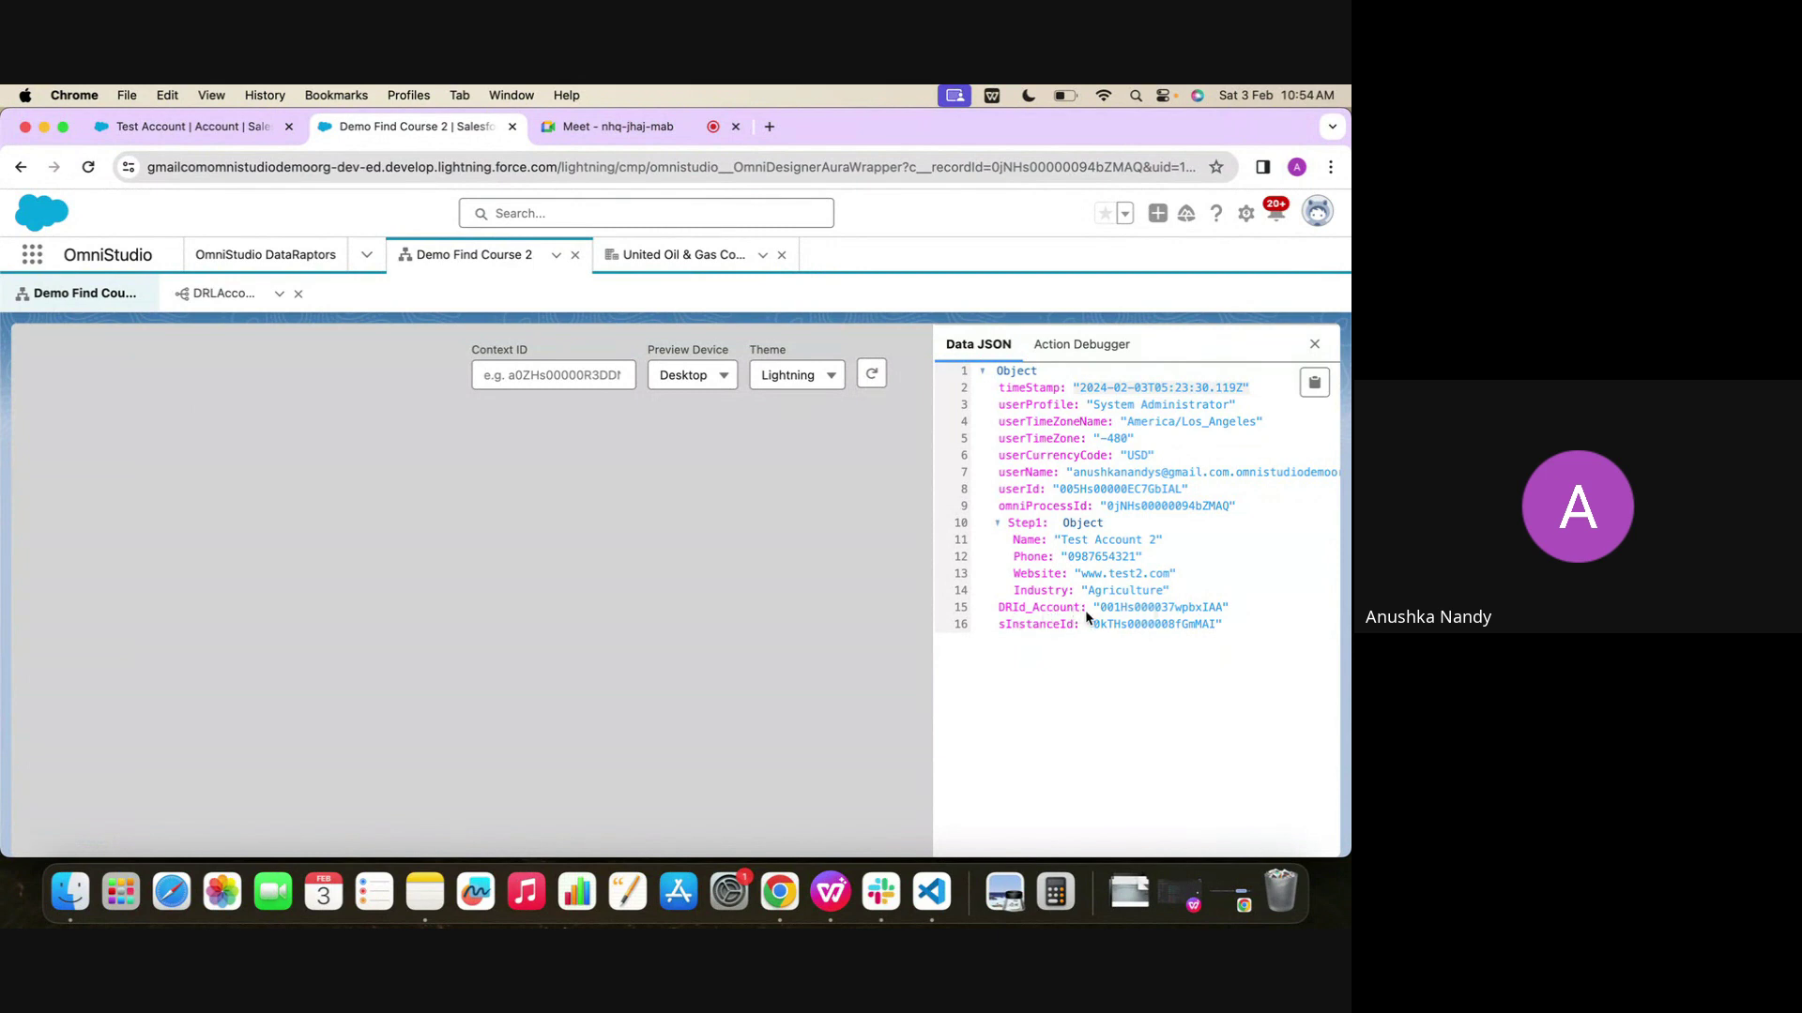
left_click(1314, 383)
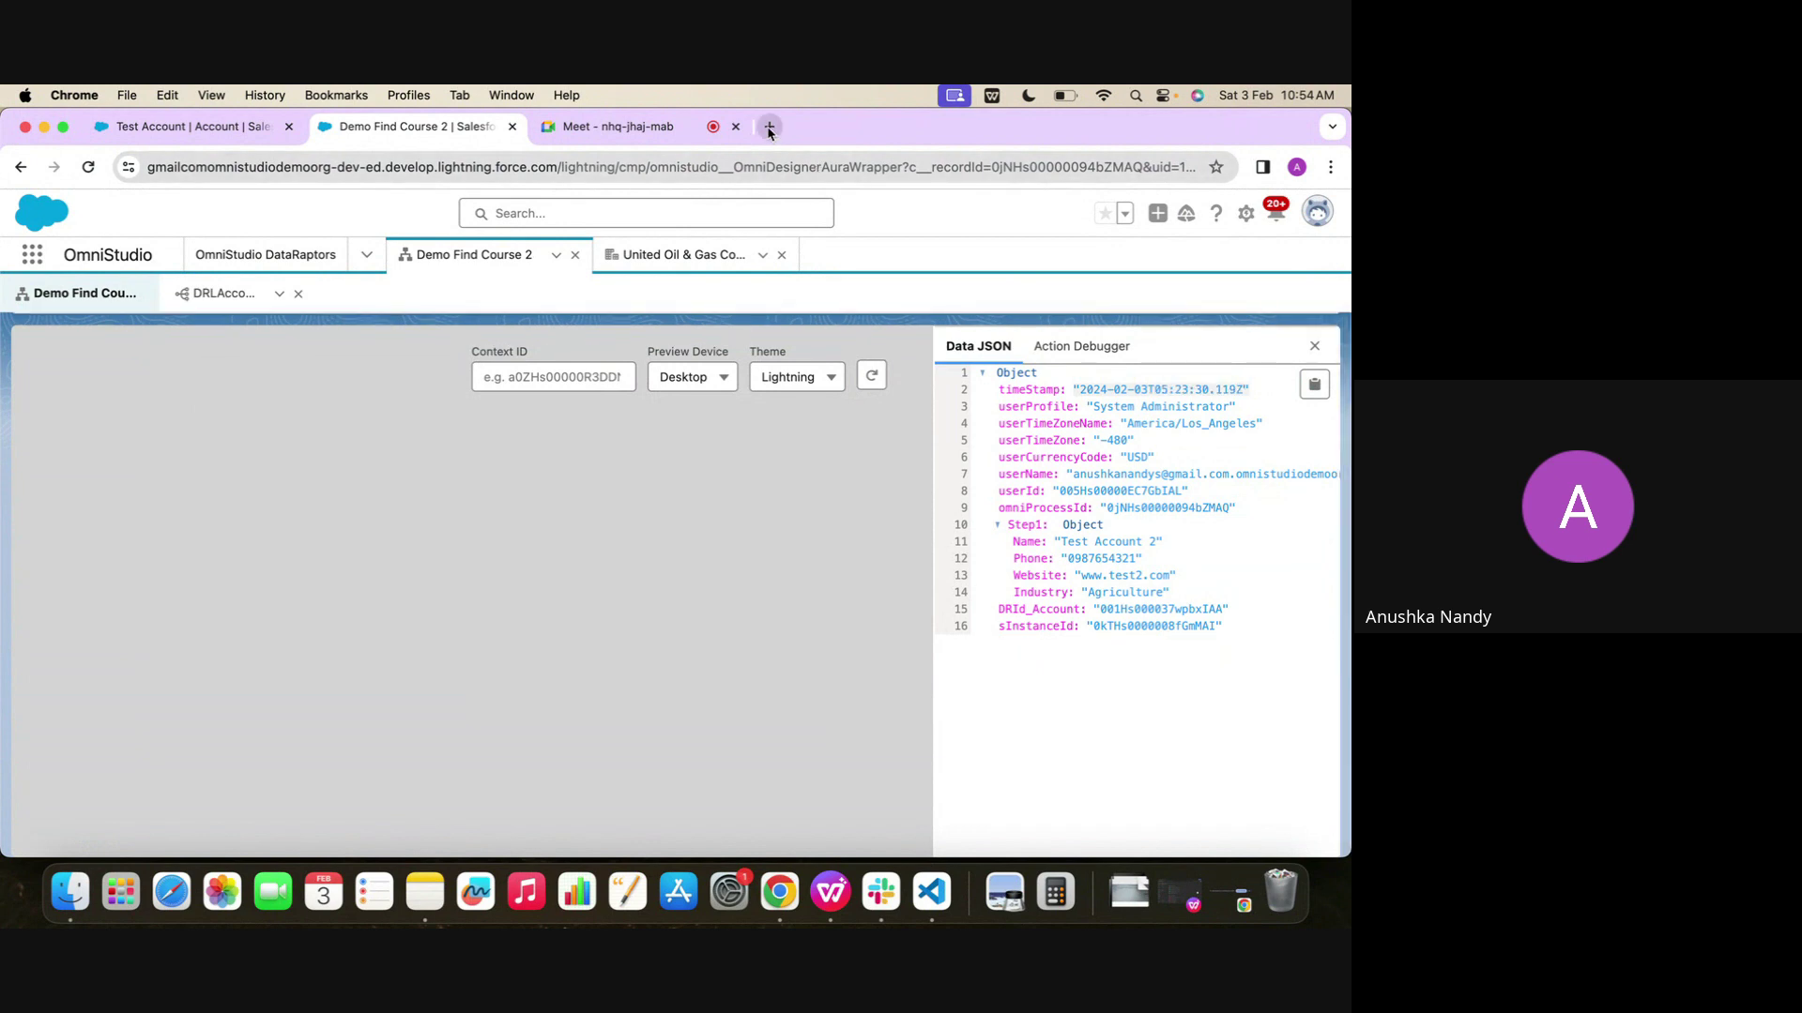
left_click(638, 128)
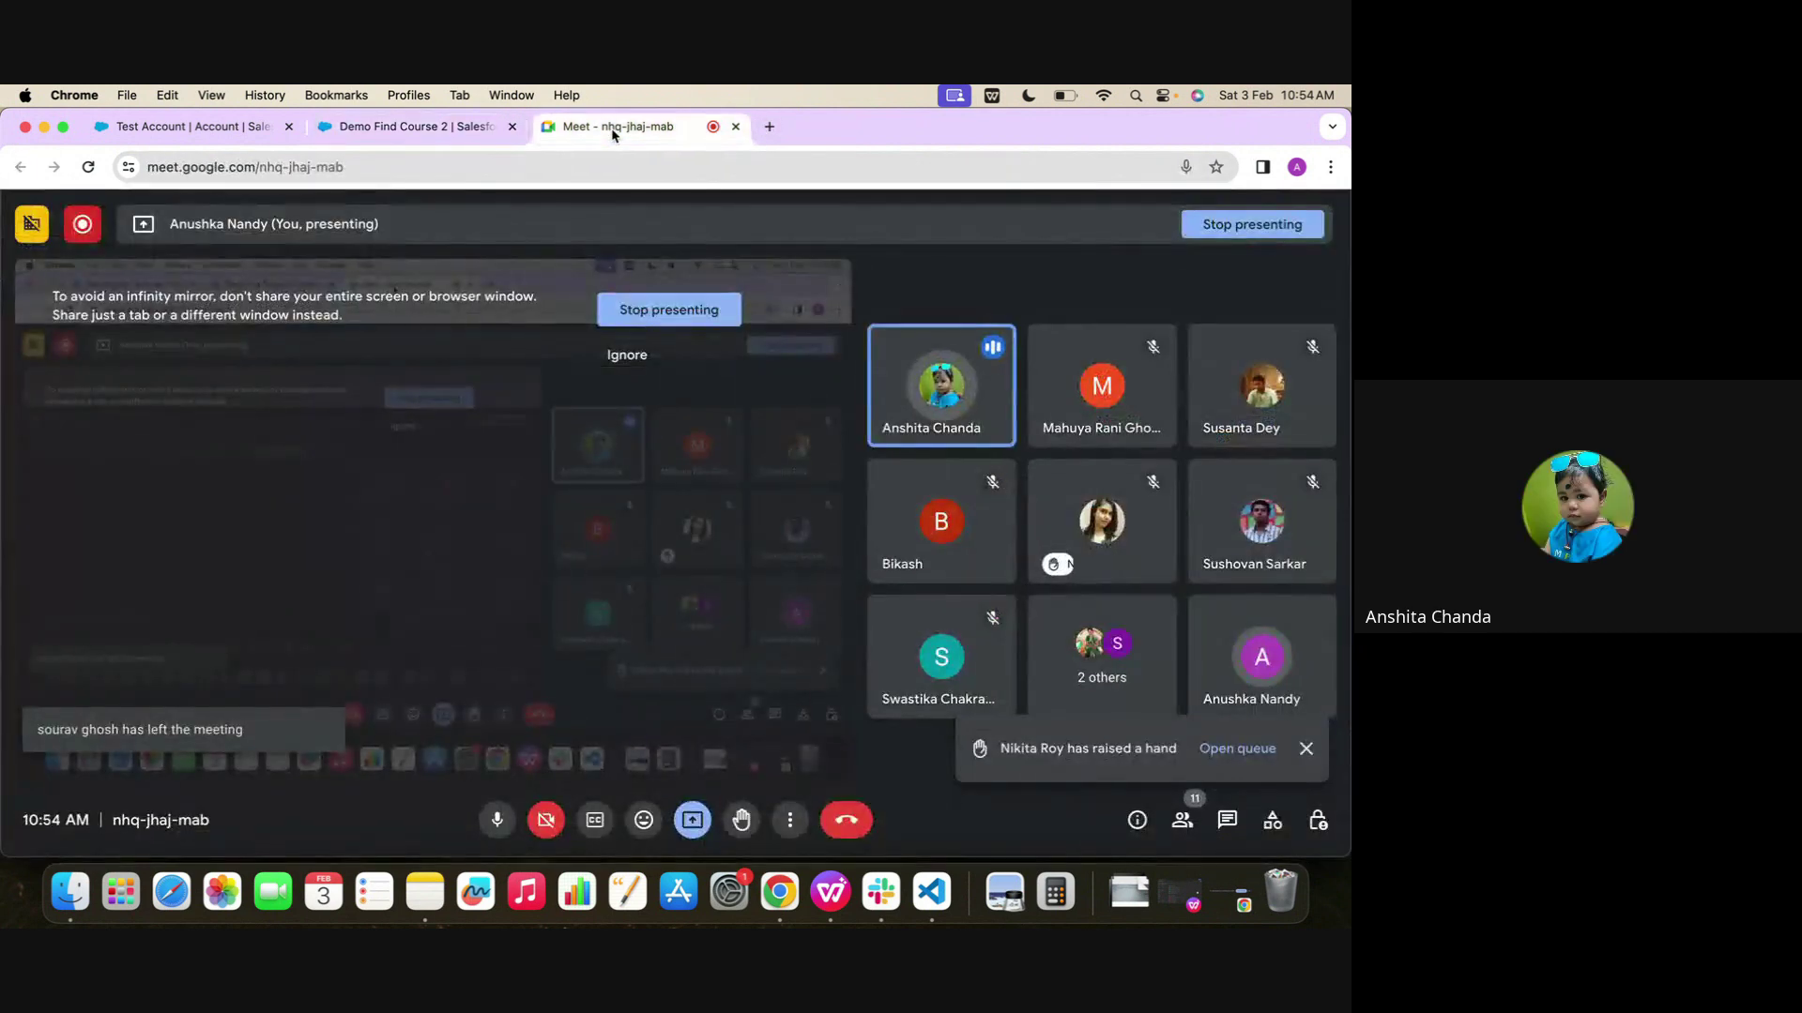
left_click(422, 139)
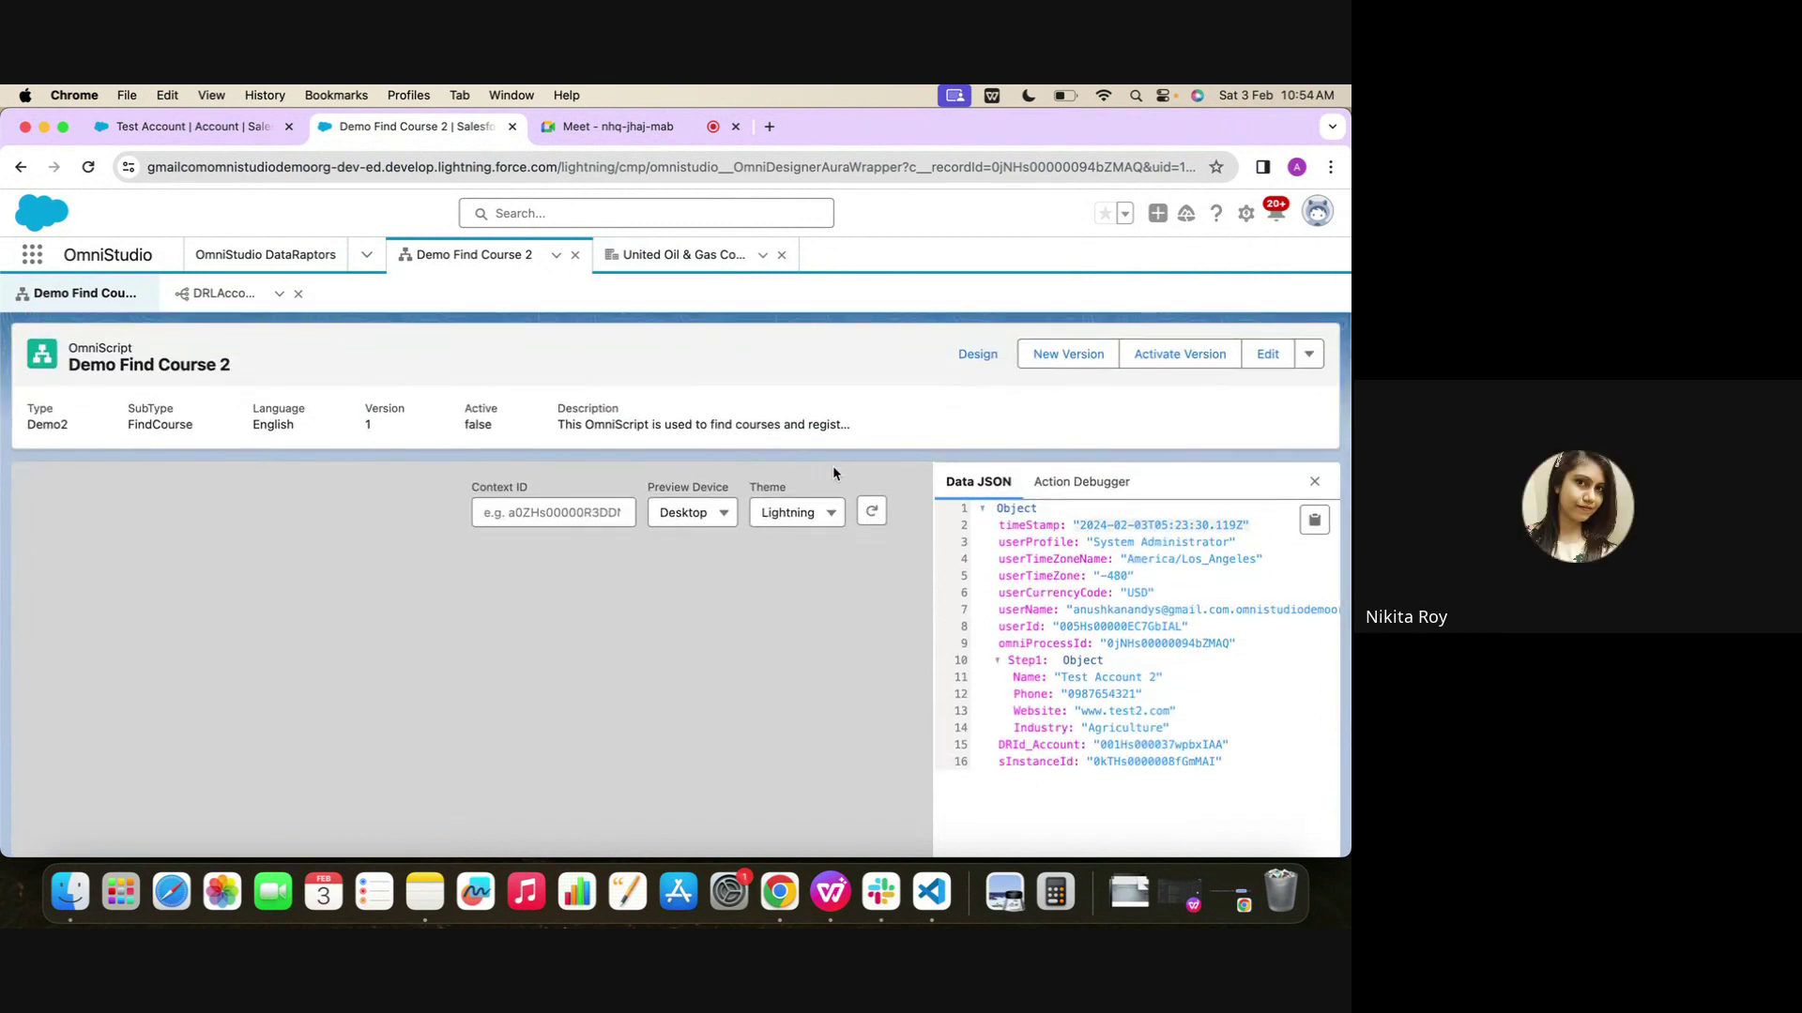
scroll(1076, 616, "down", 3)
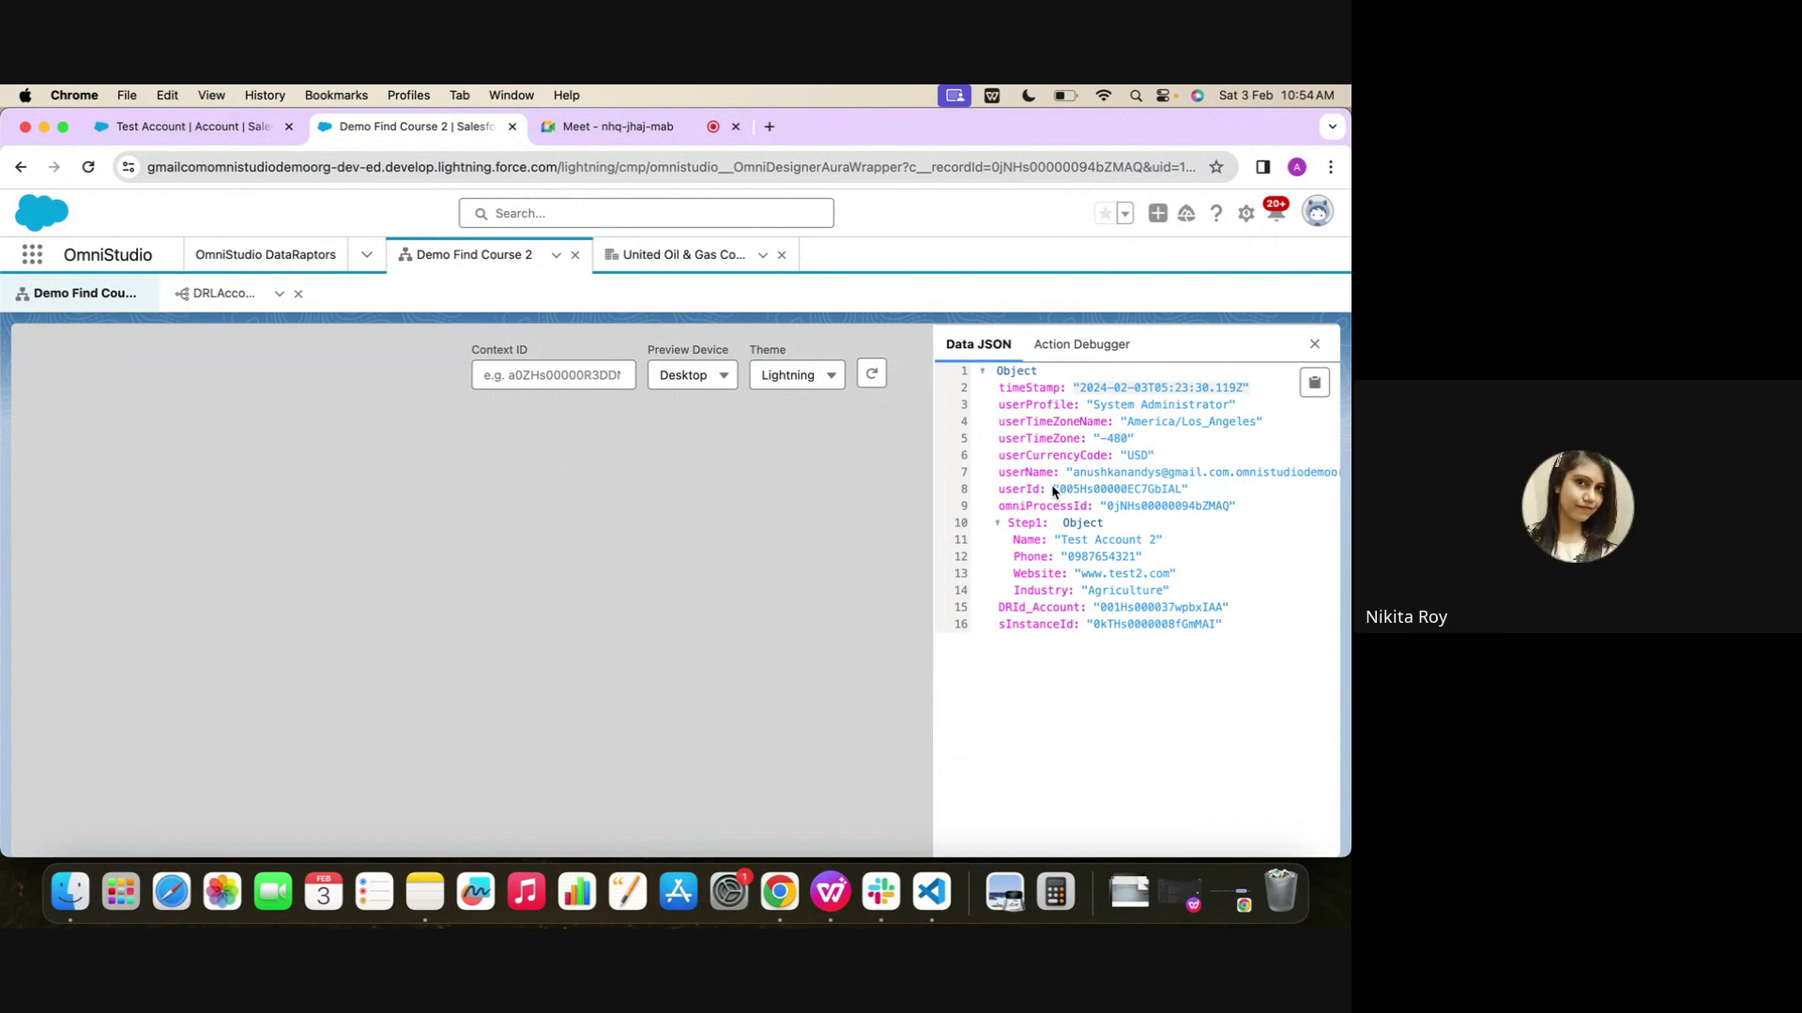
scroll(1054, 492, "up", 3)
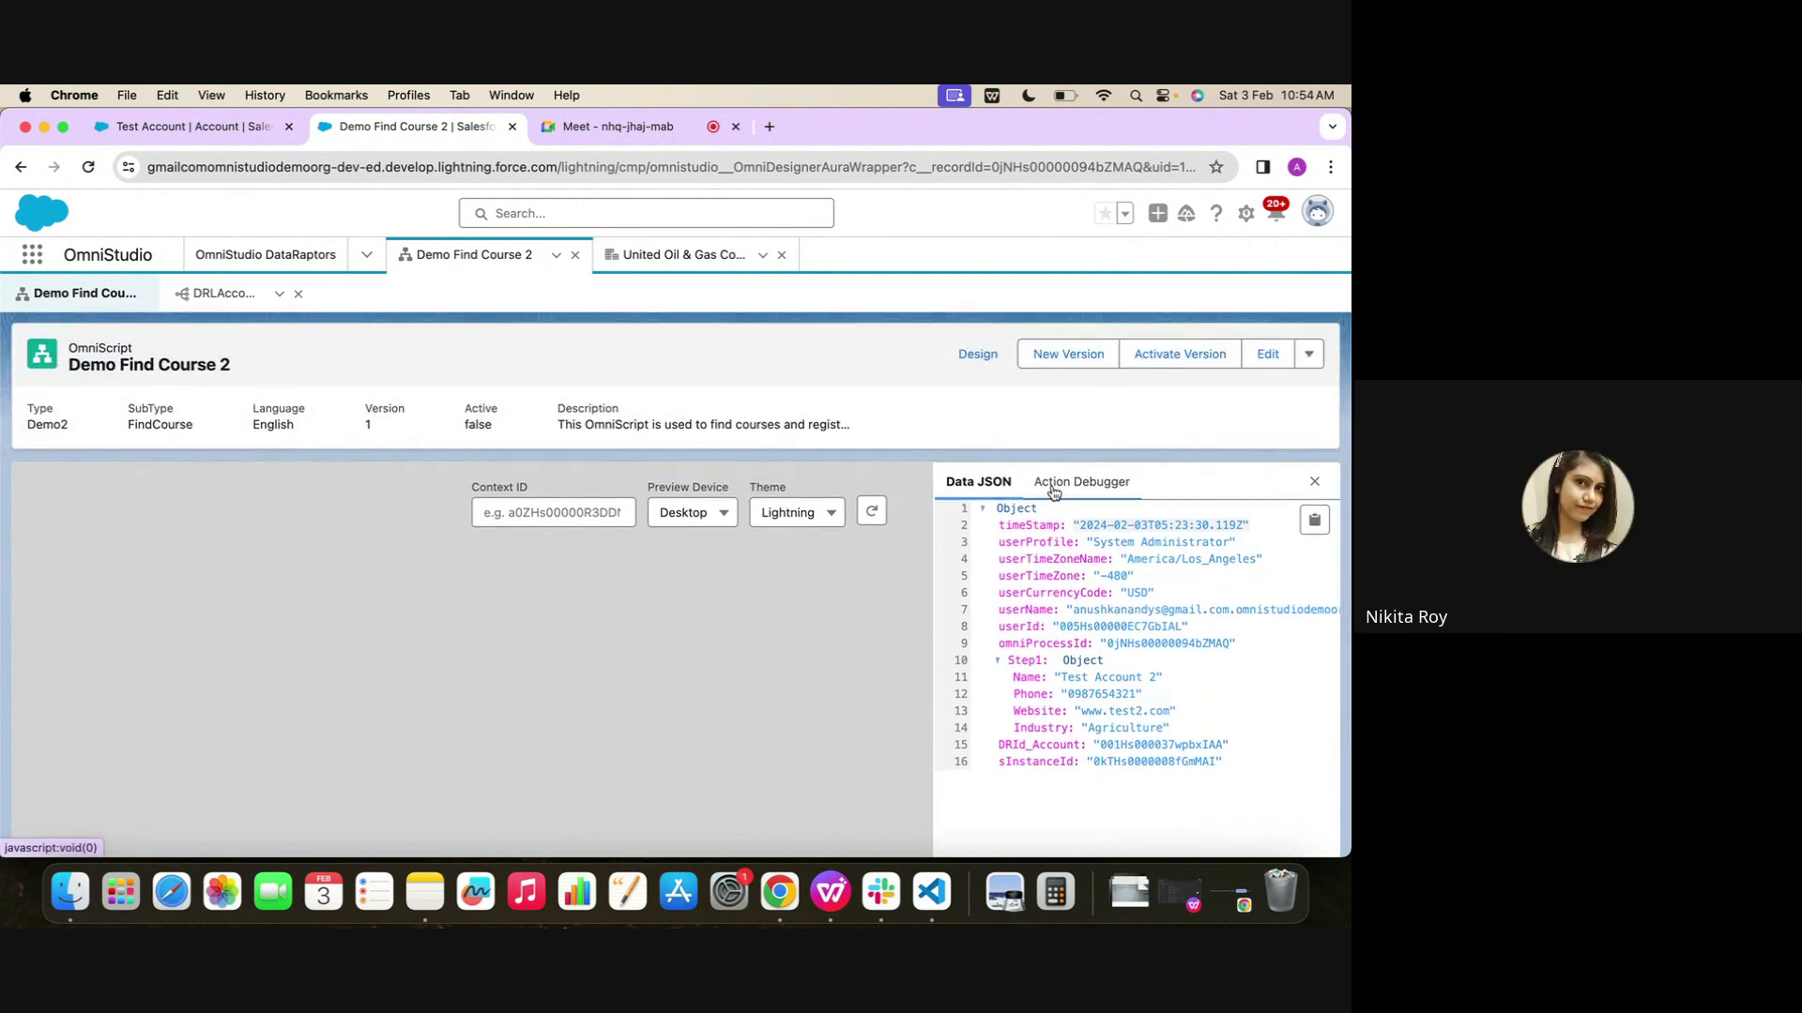
scroll(1054, 492, "down", 3)
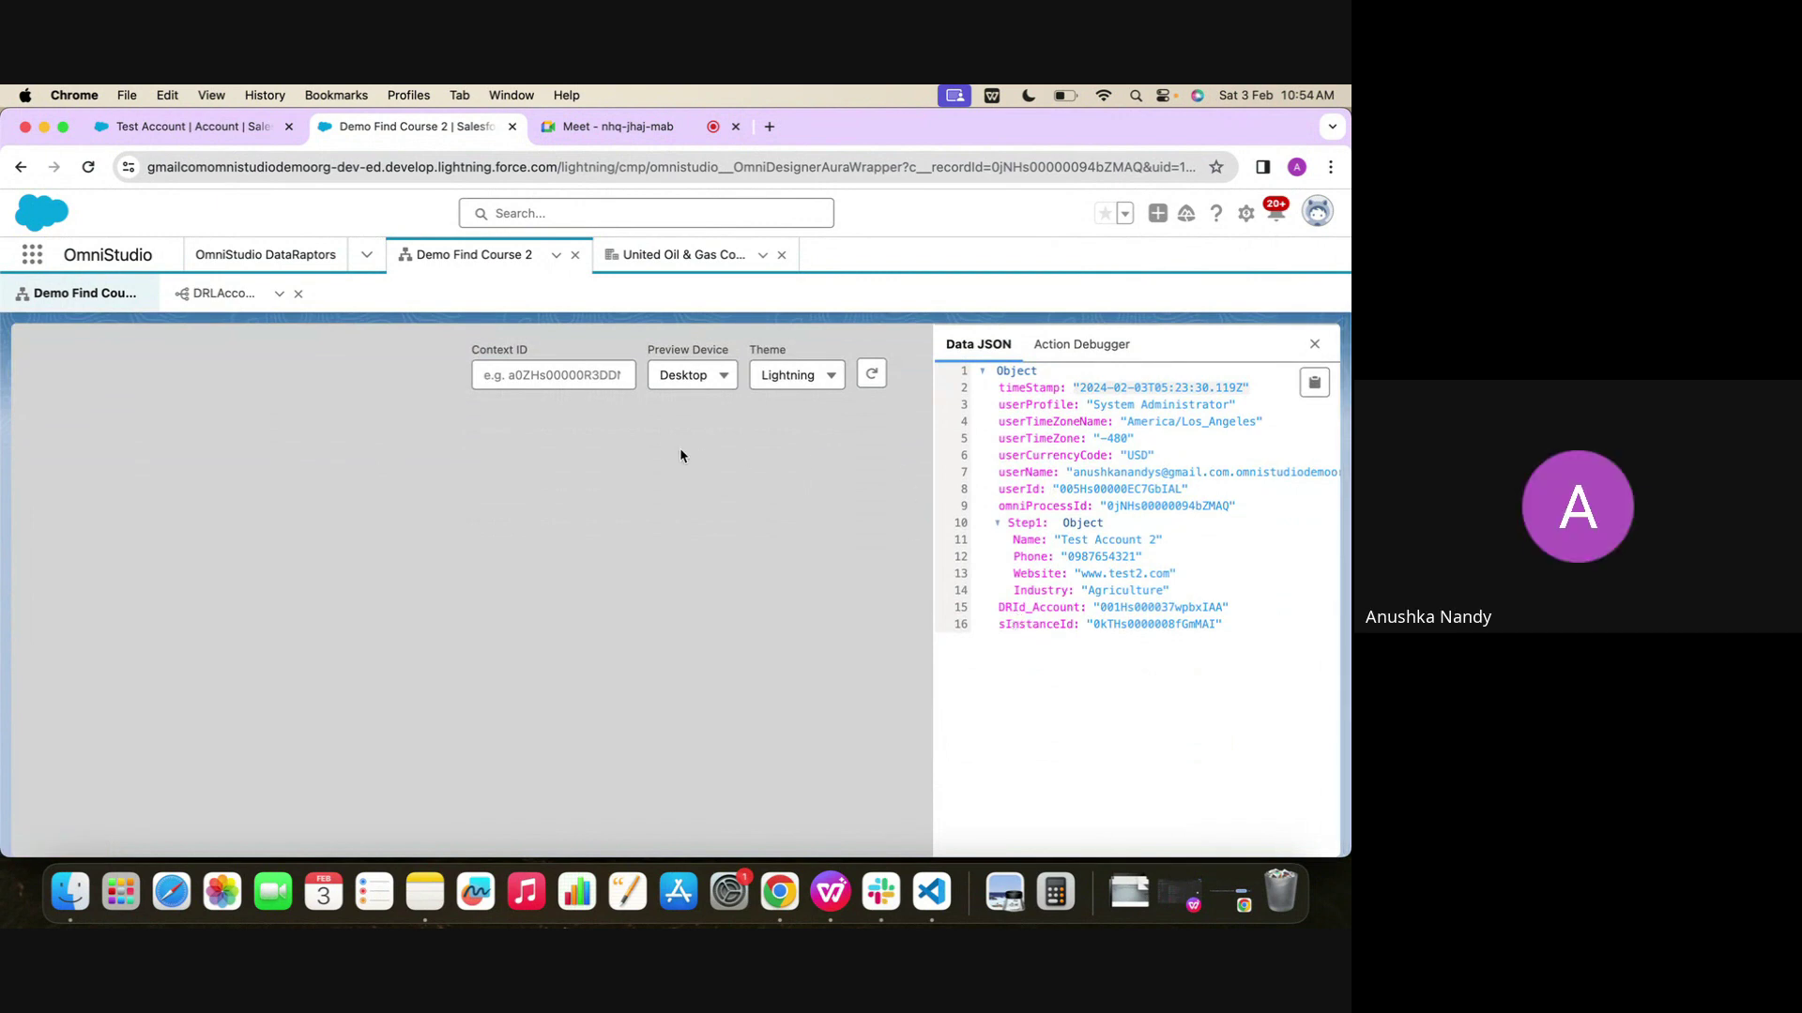
scroll(553, 651, "up", 3)
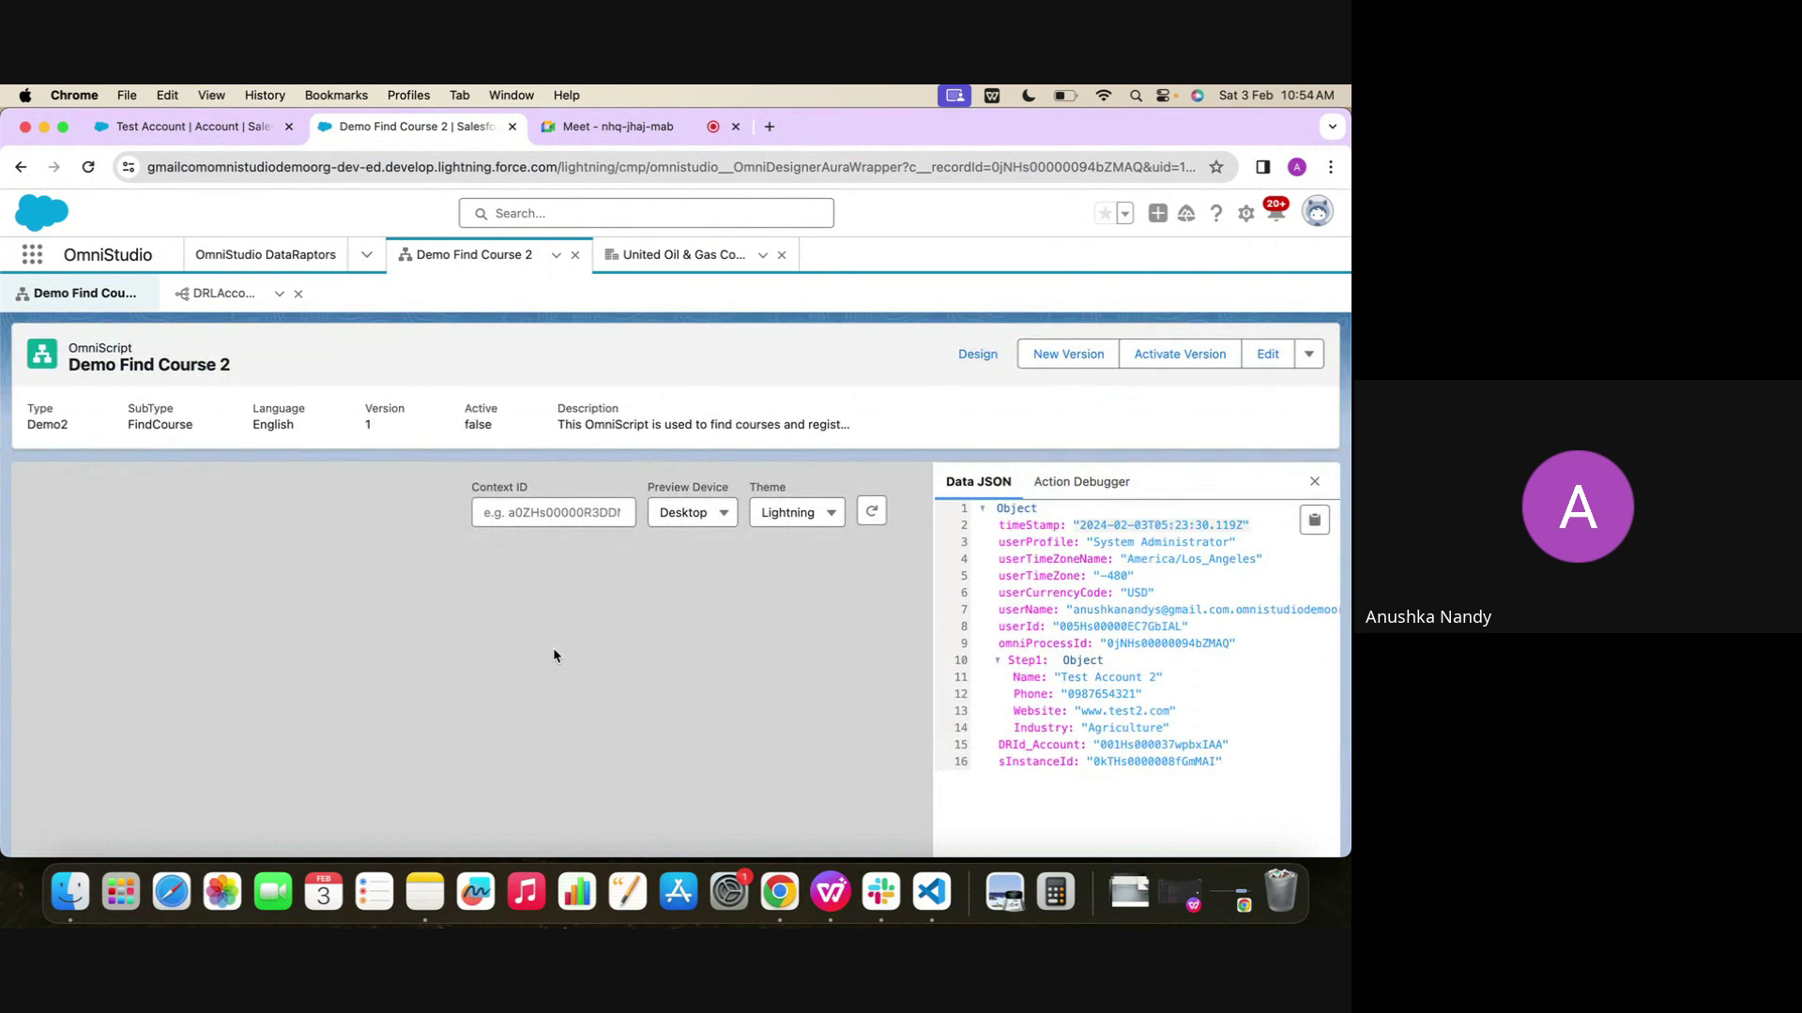
Paste the copied JSON into a new browser tab's address bar, highlight the DRId_Account key and close that tab
left_click(769, 127)
key("super+v")
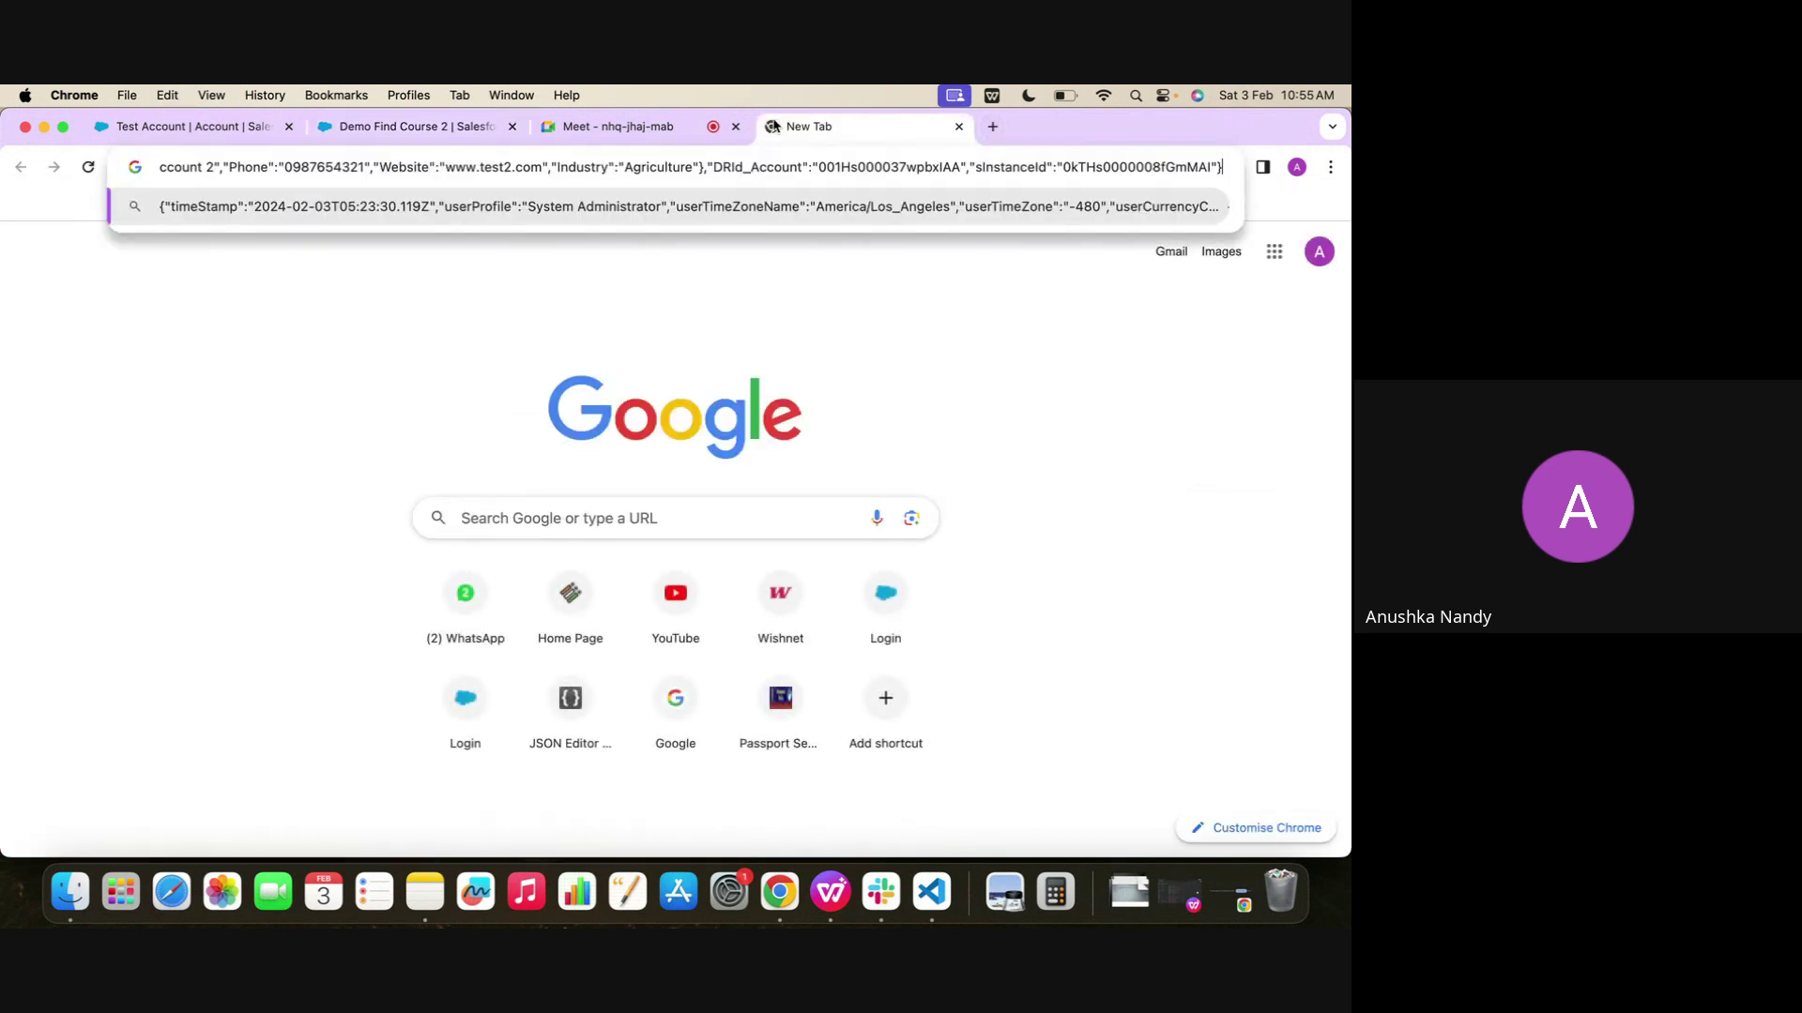
double_click(742, 167)
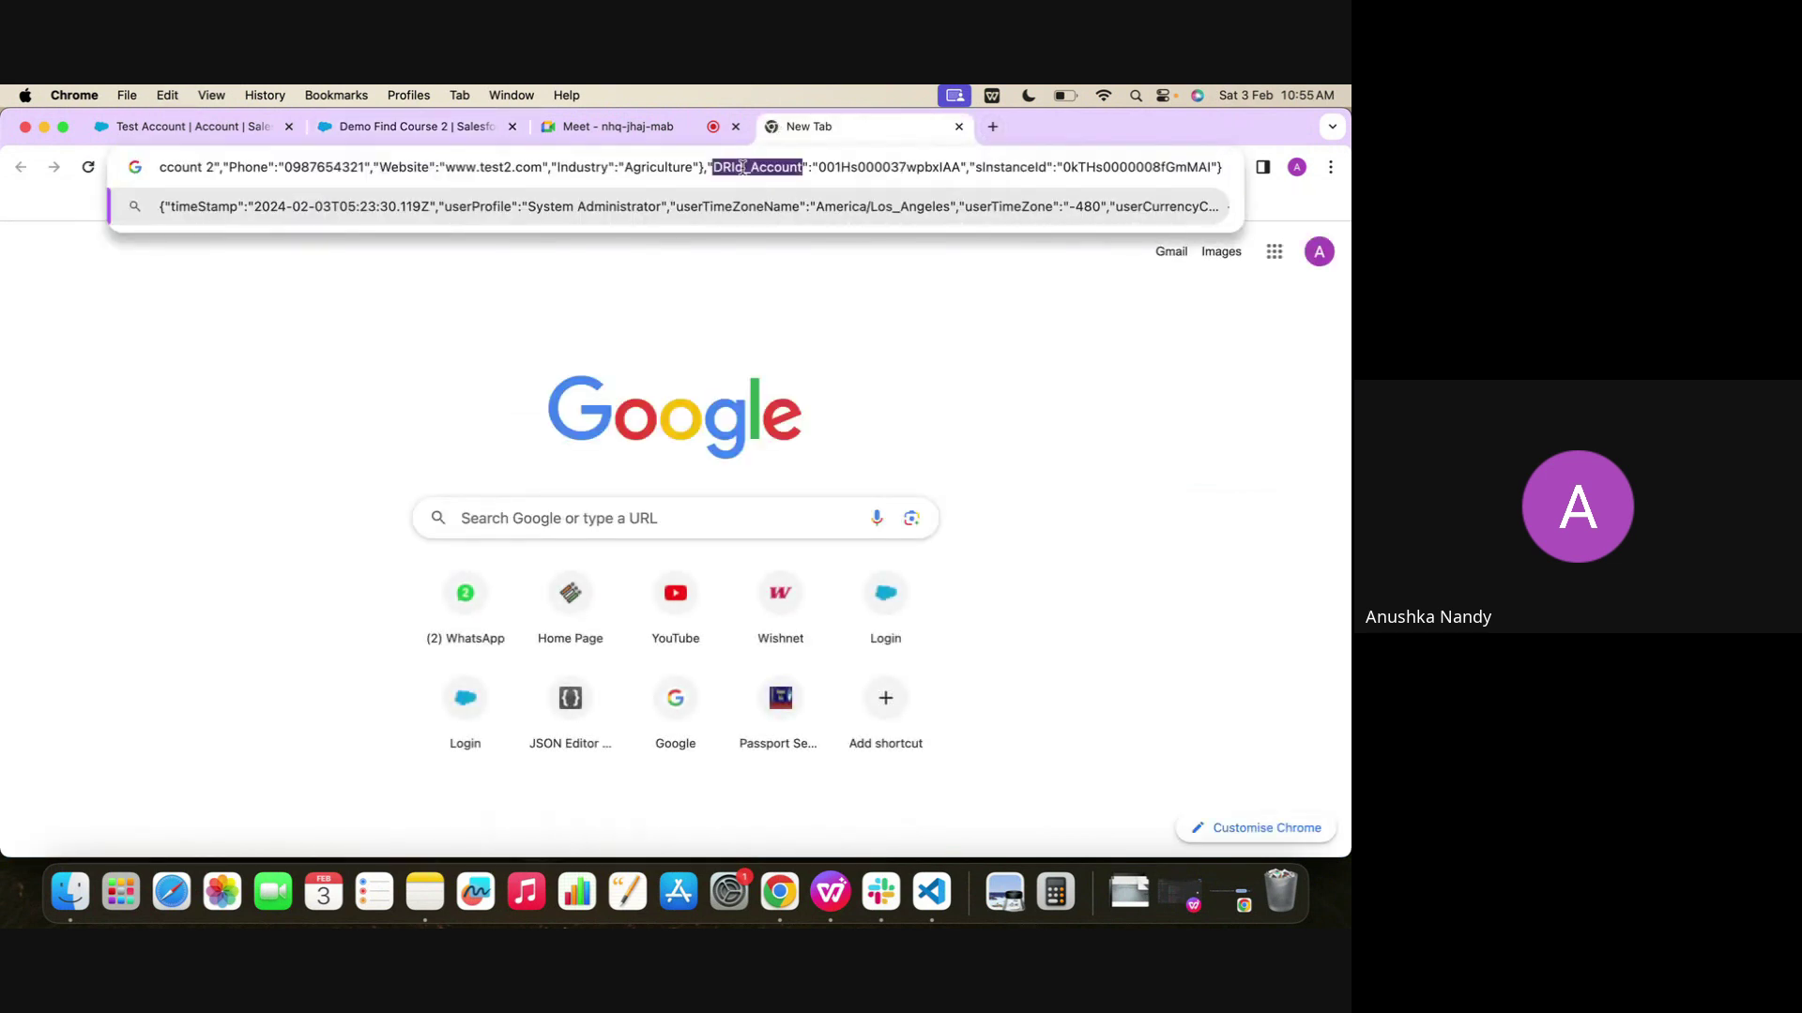
left_click(958, 126)
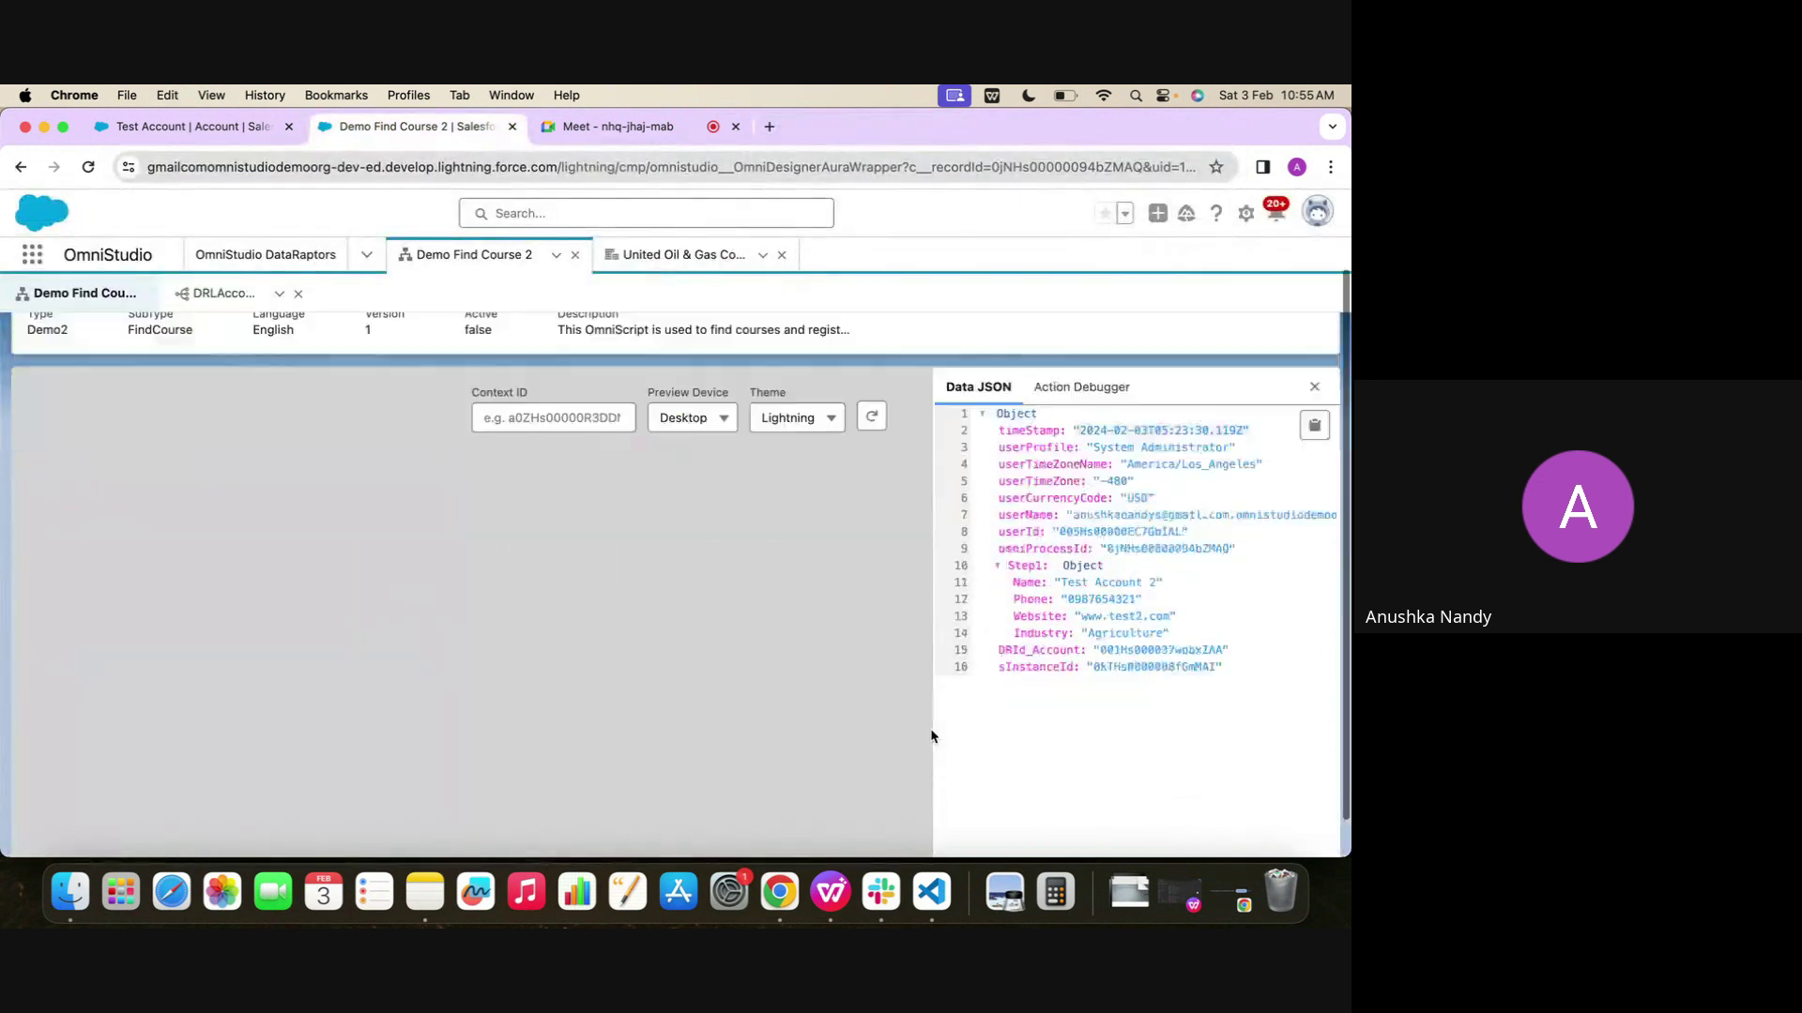
Switch the OmniScript from preview back to its design view and review Step1 and the DataRaptor Post Action
left_click(967, 374)
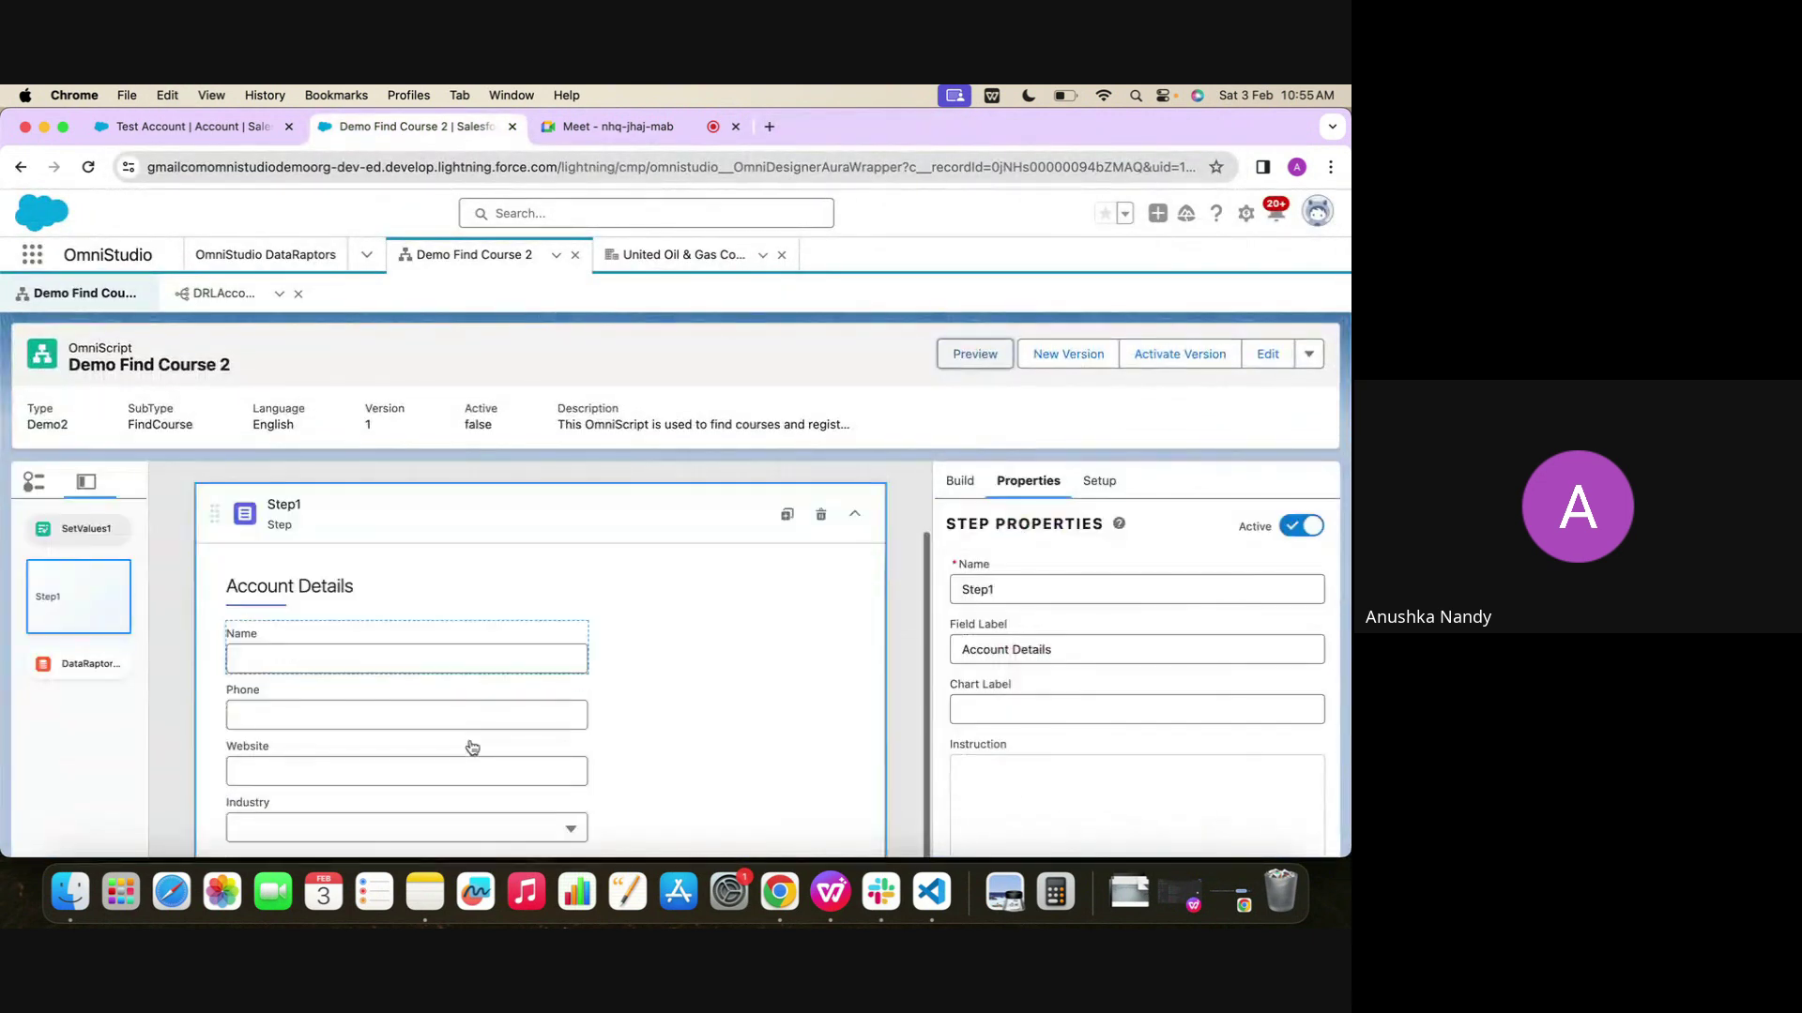
scroll(805, 670, "down", 3)
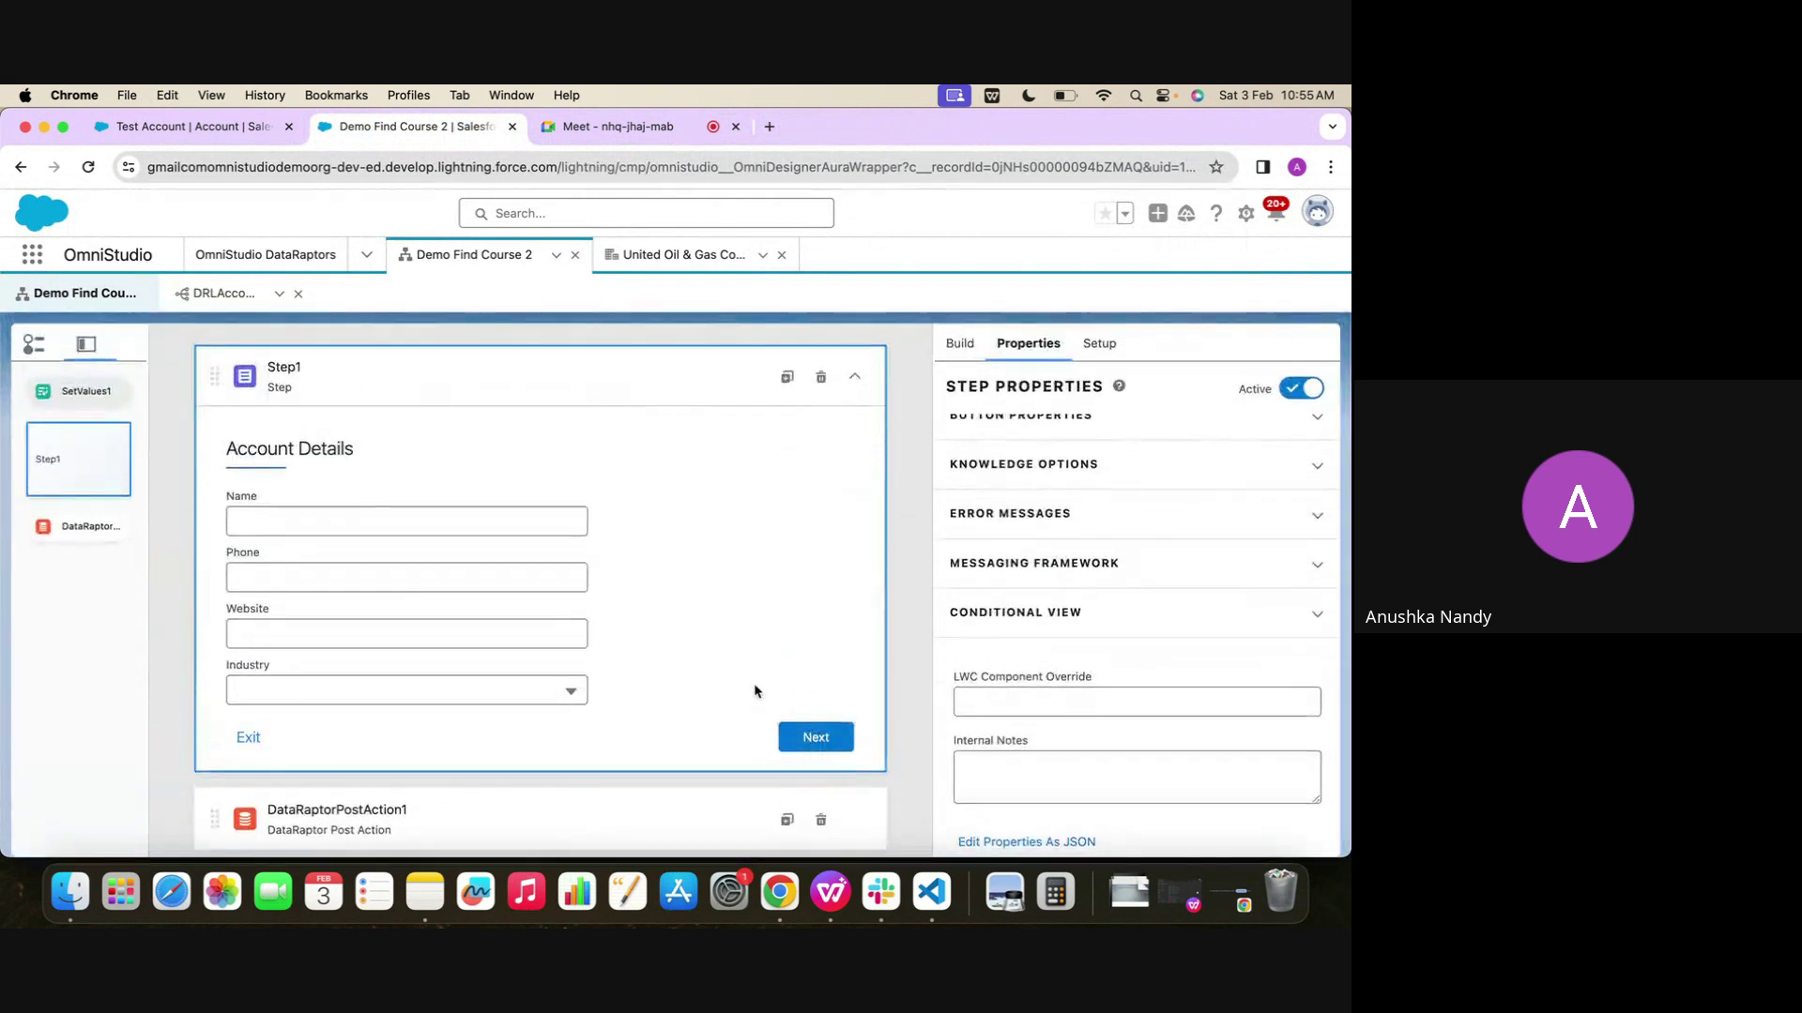
scroll(1100, 572, "up", 3)
scroll(767, 611, "down", 1)
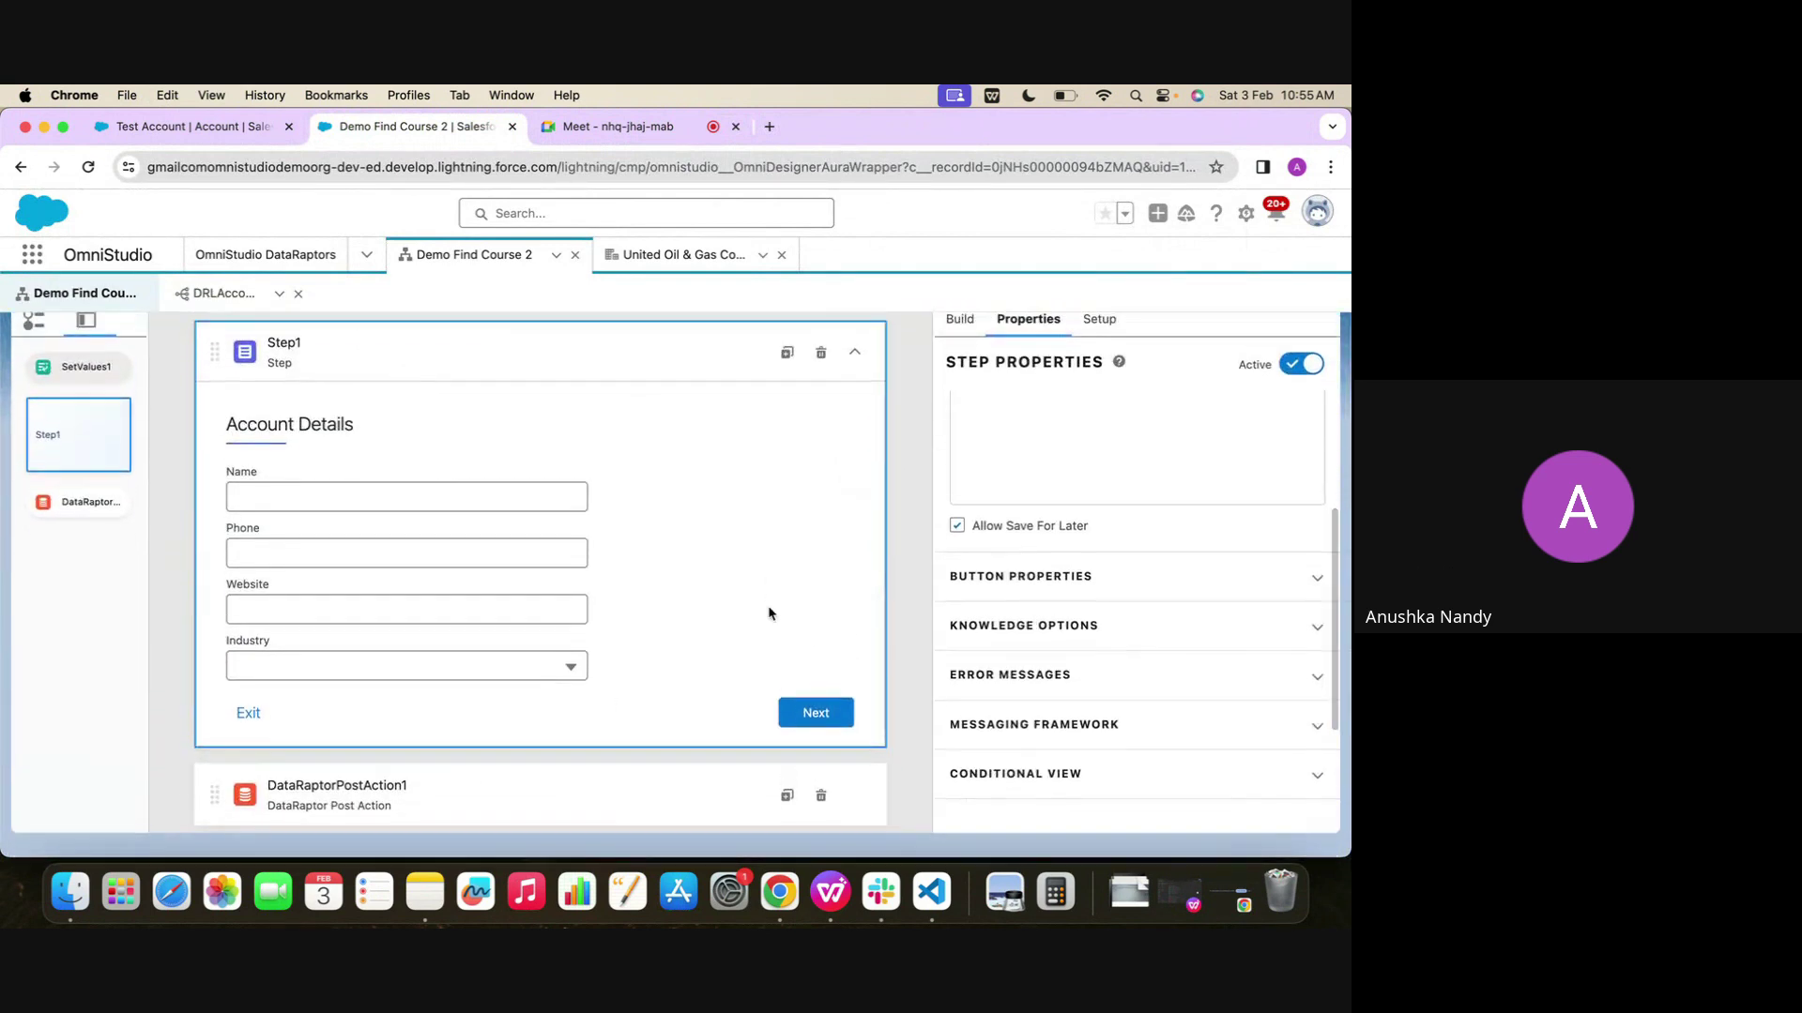
Add a second Step element to the OmniScript directly after the DataRaptor Post Action
left_click(1001, 379)
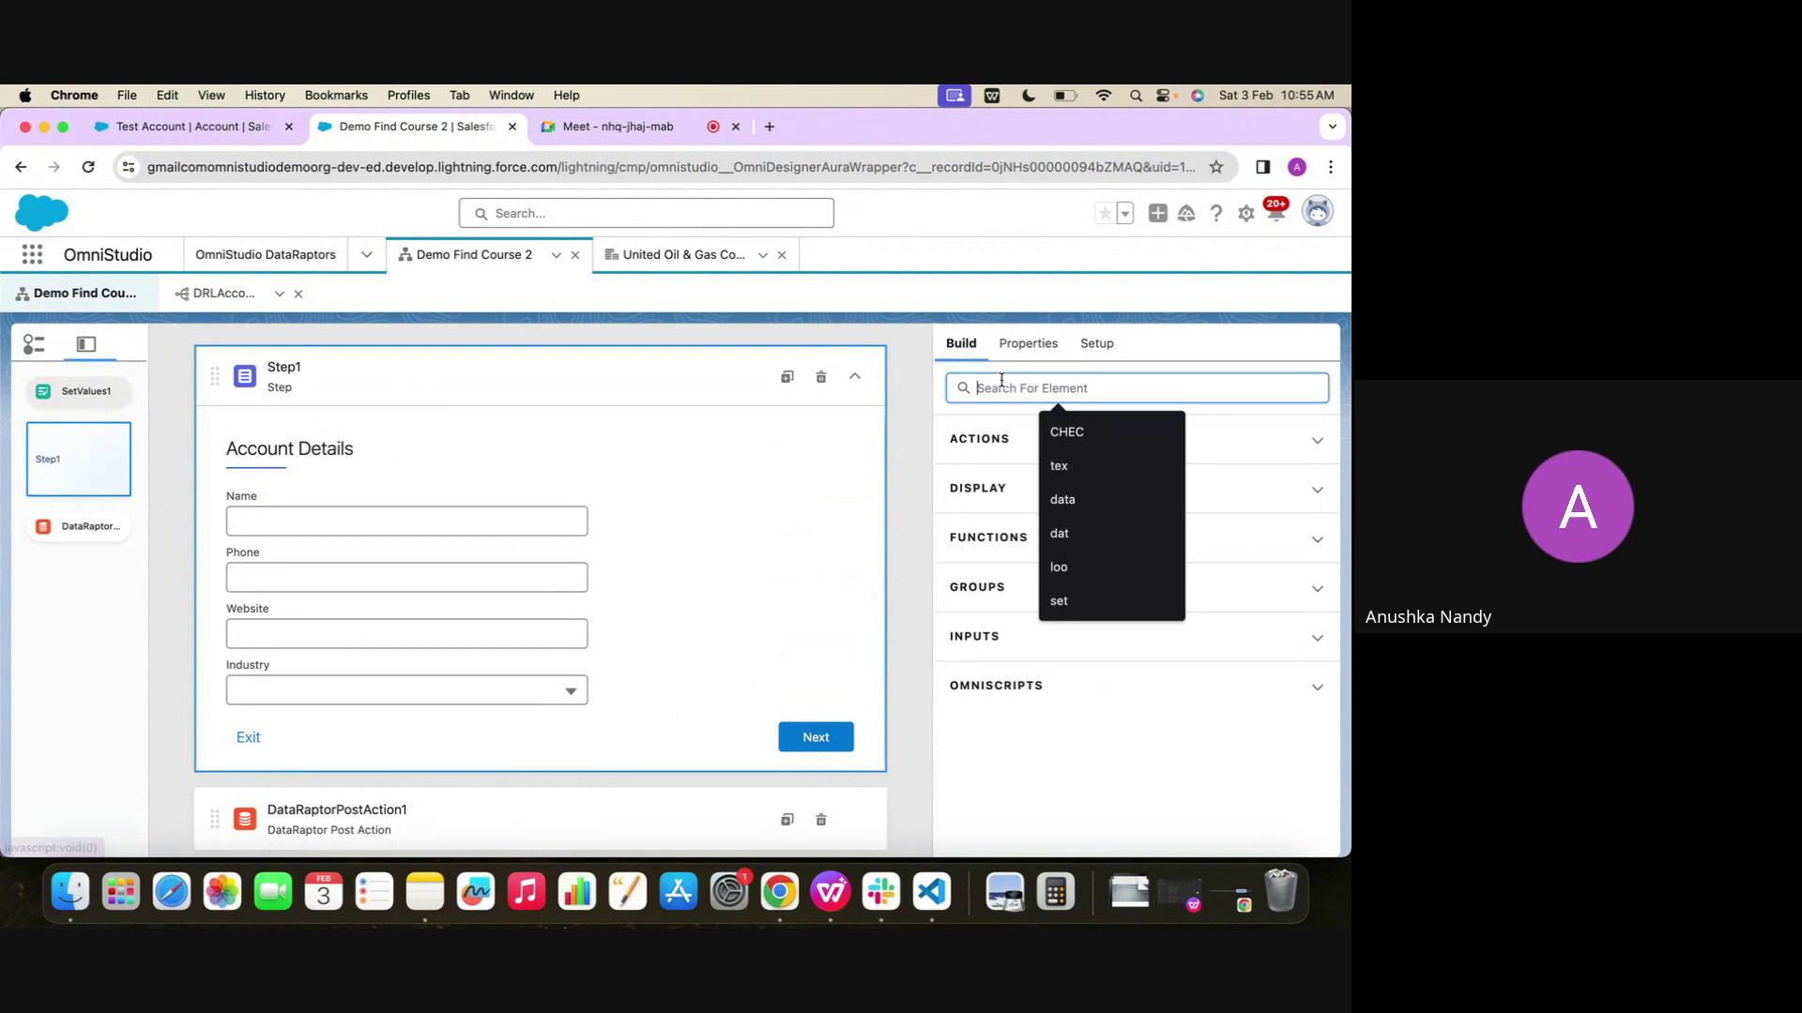
type("ste")
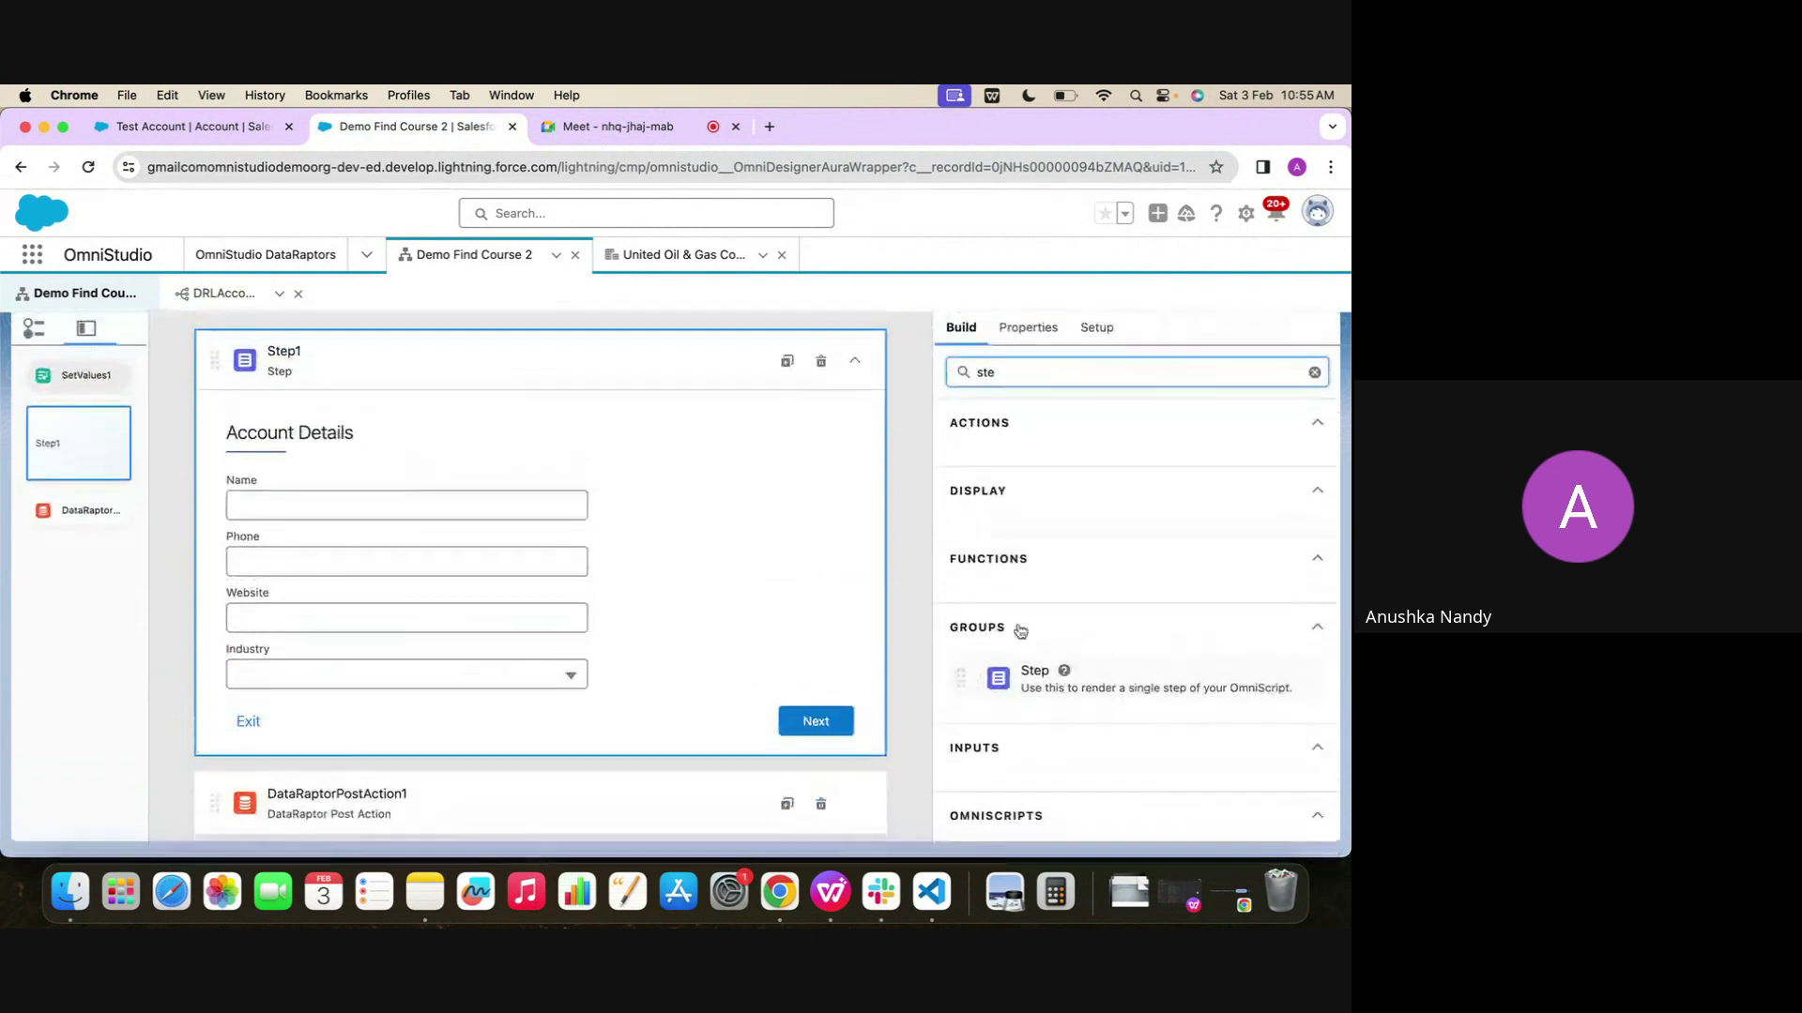
left_click_drag(1094, 700, 856, 845)
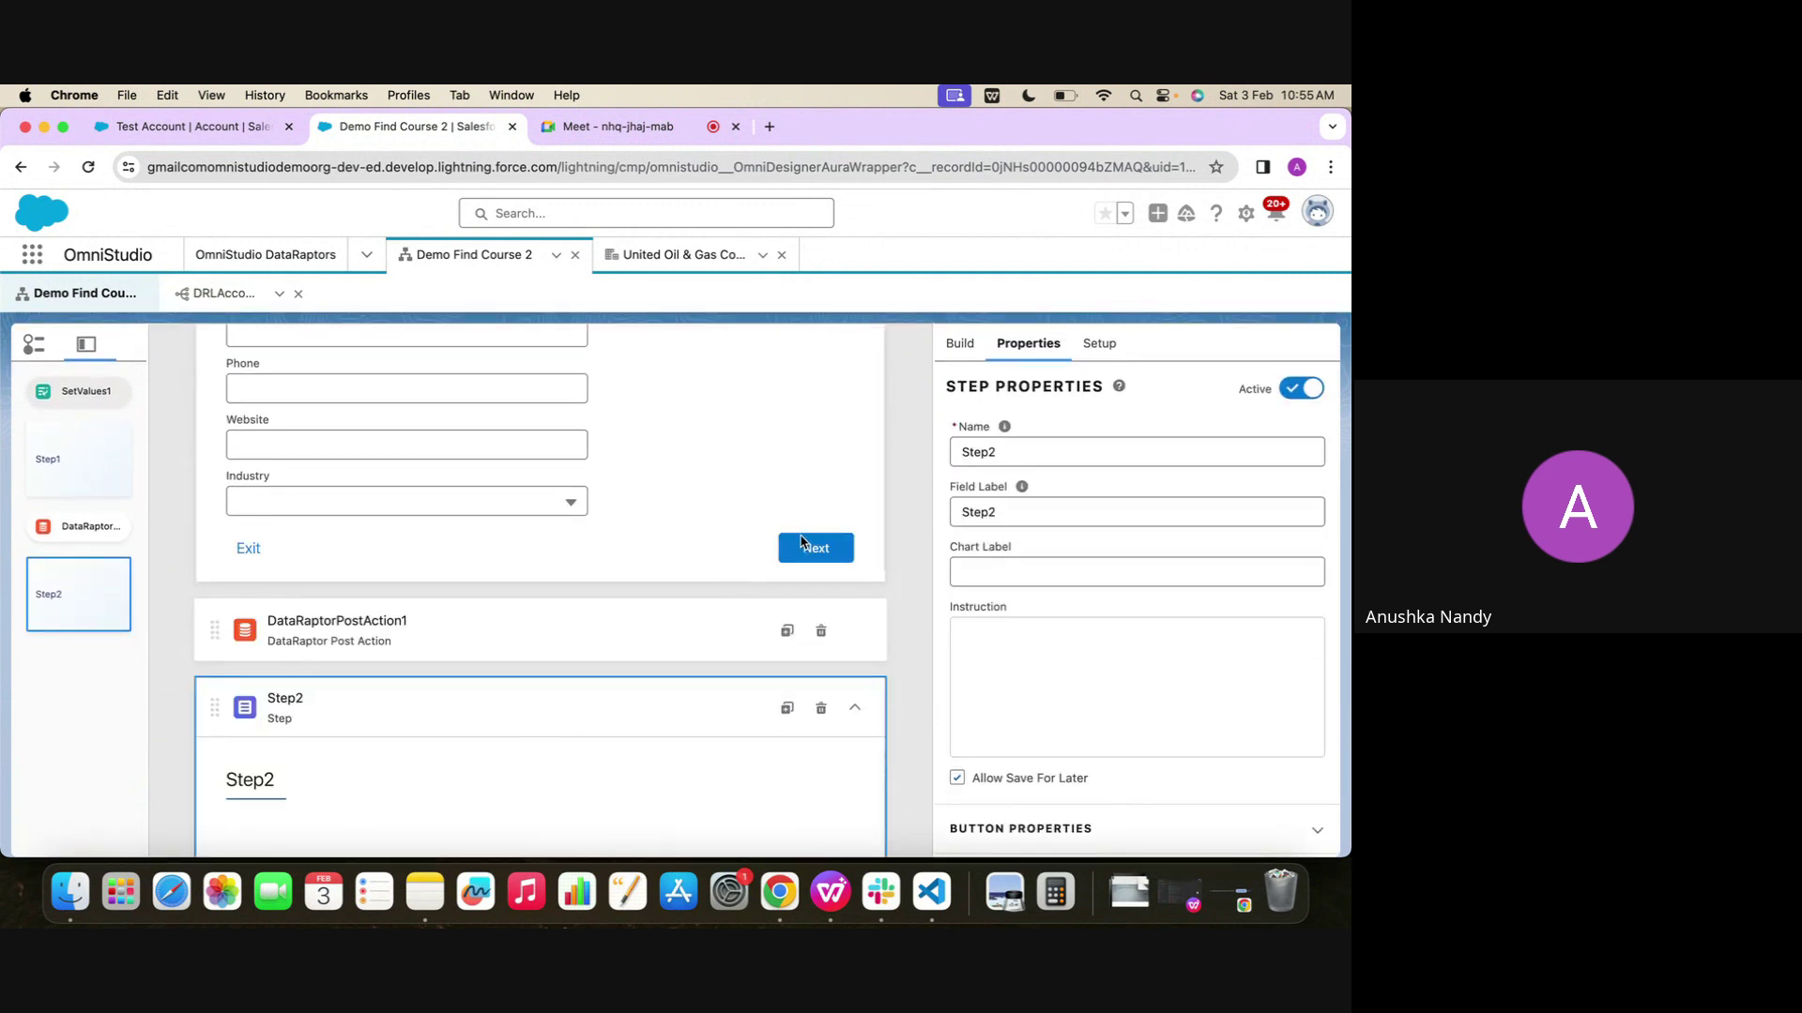
scroll(583, 423, "up", 2)
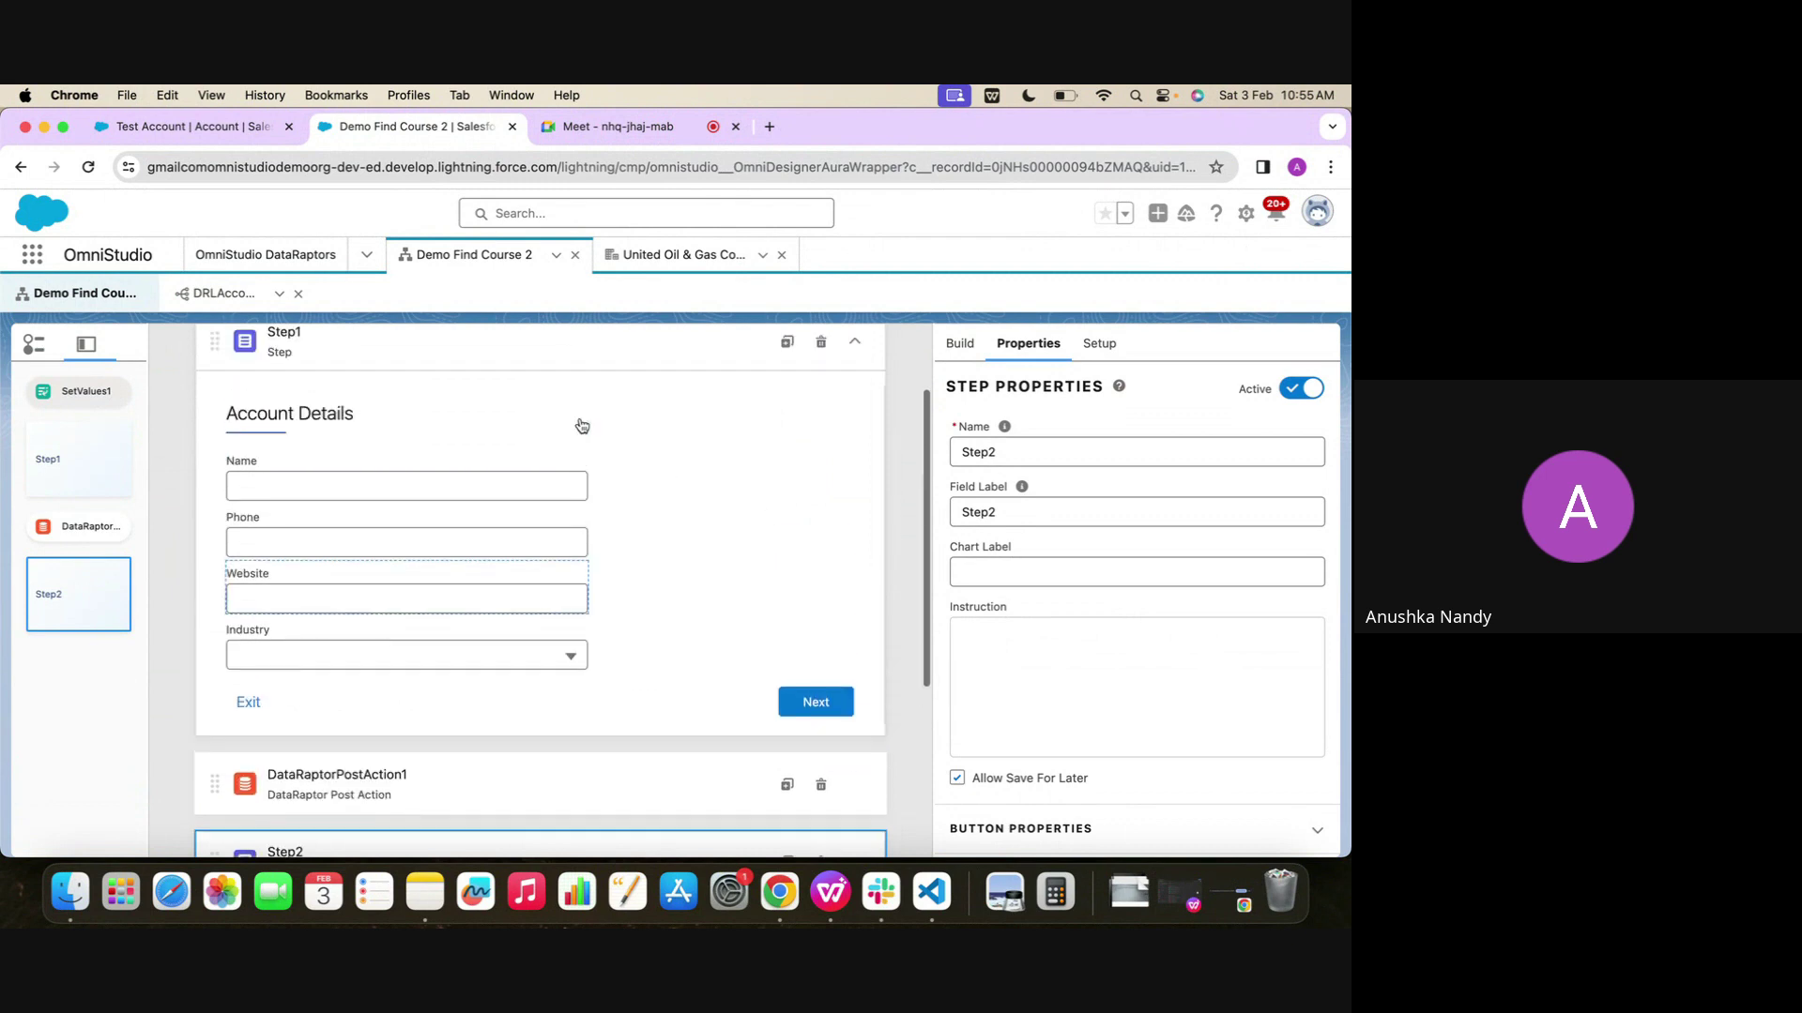
scroll(594, 610, "down", 4)
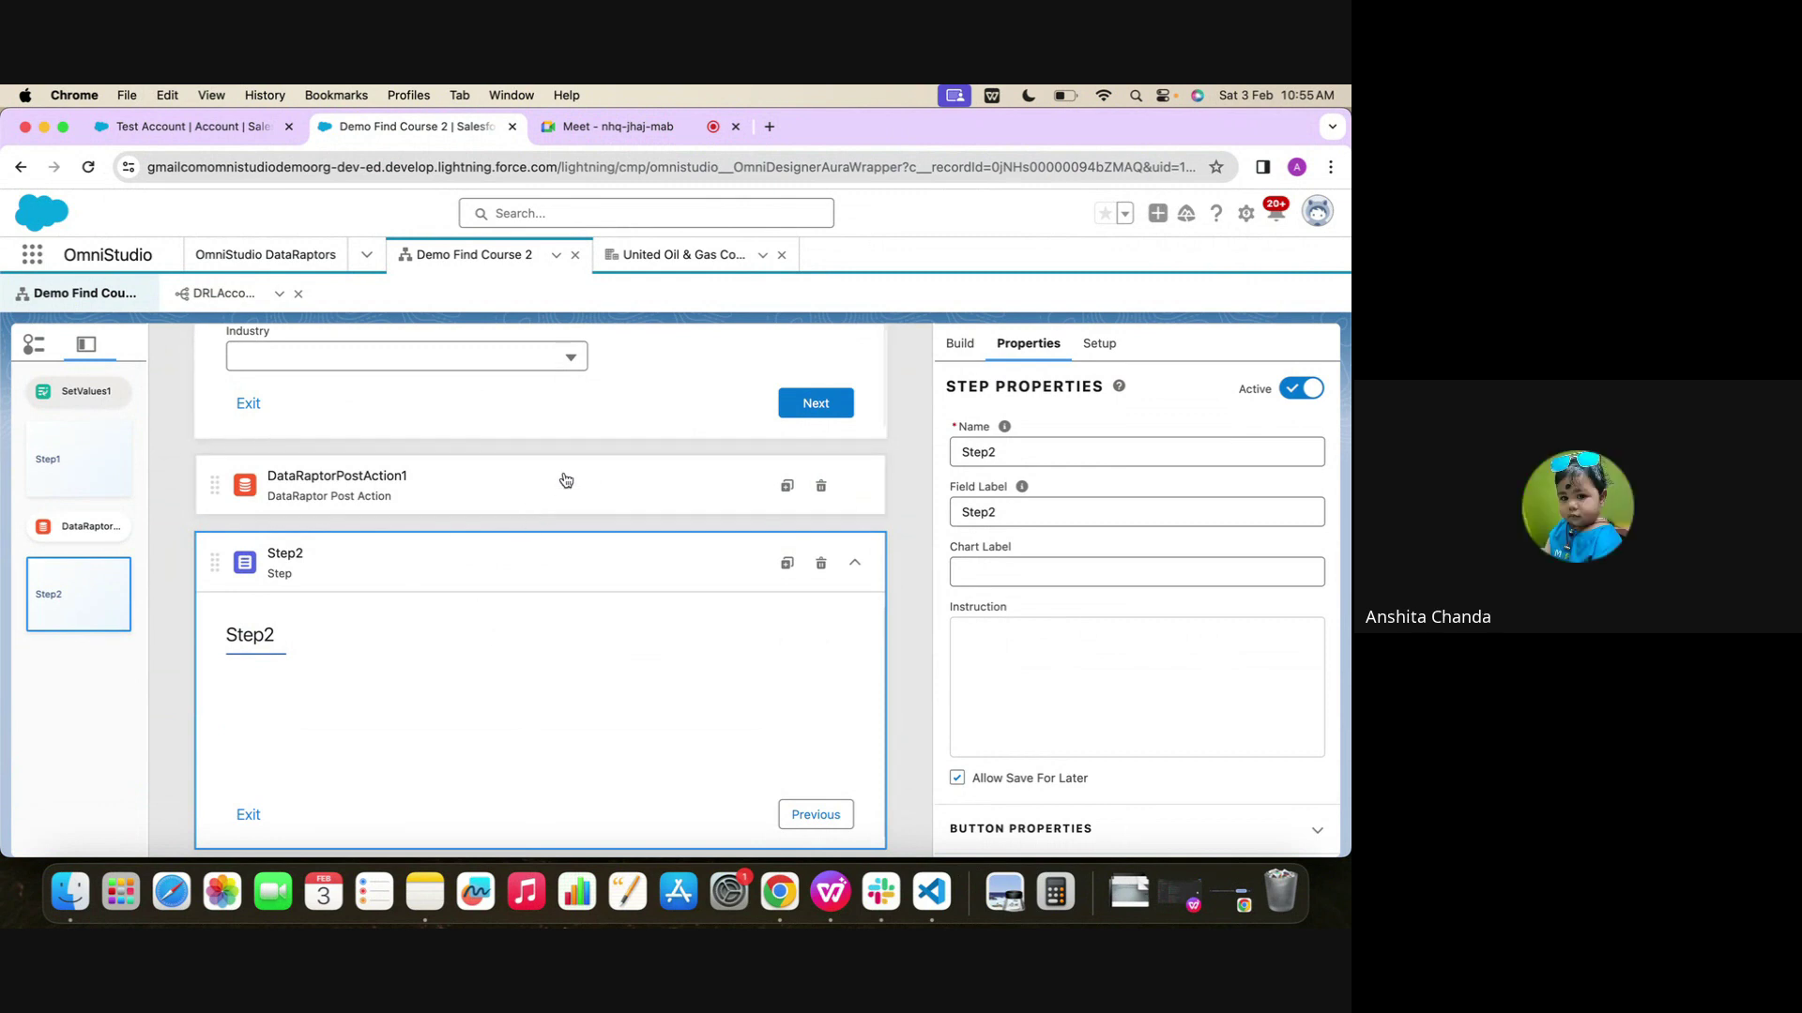
scroll(565, 481, "up", 2)
scroll(565, 478, "down", 2)
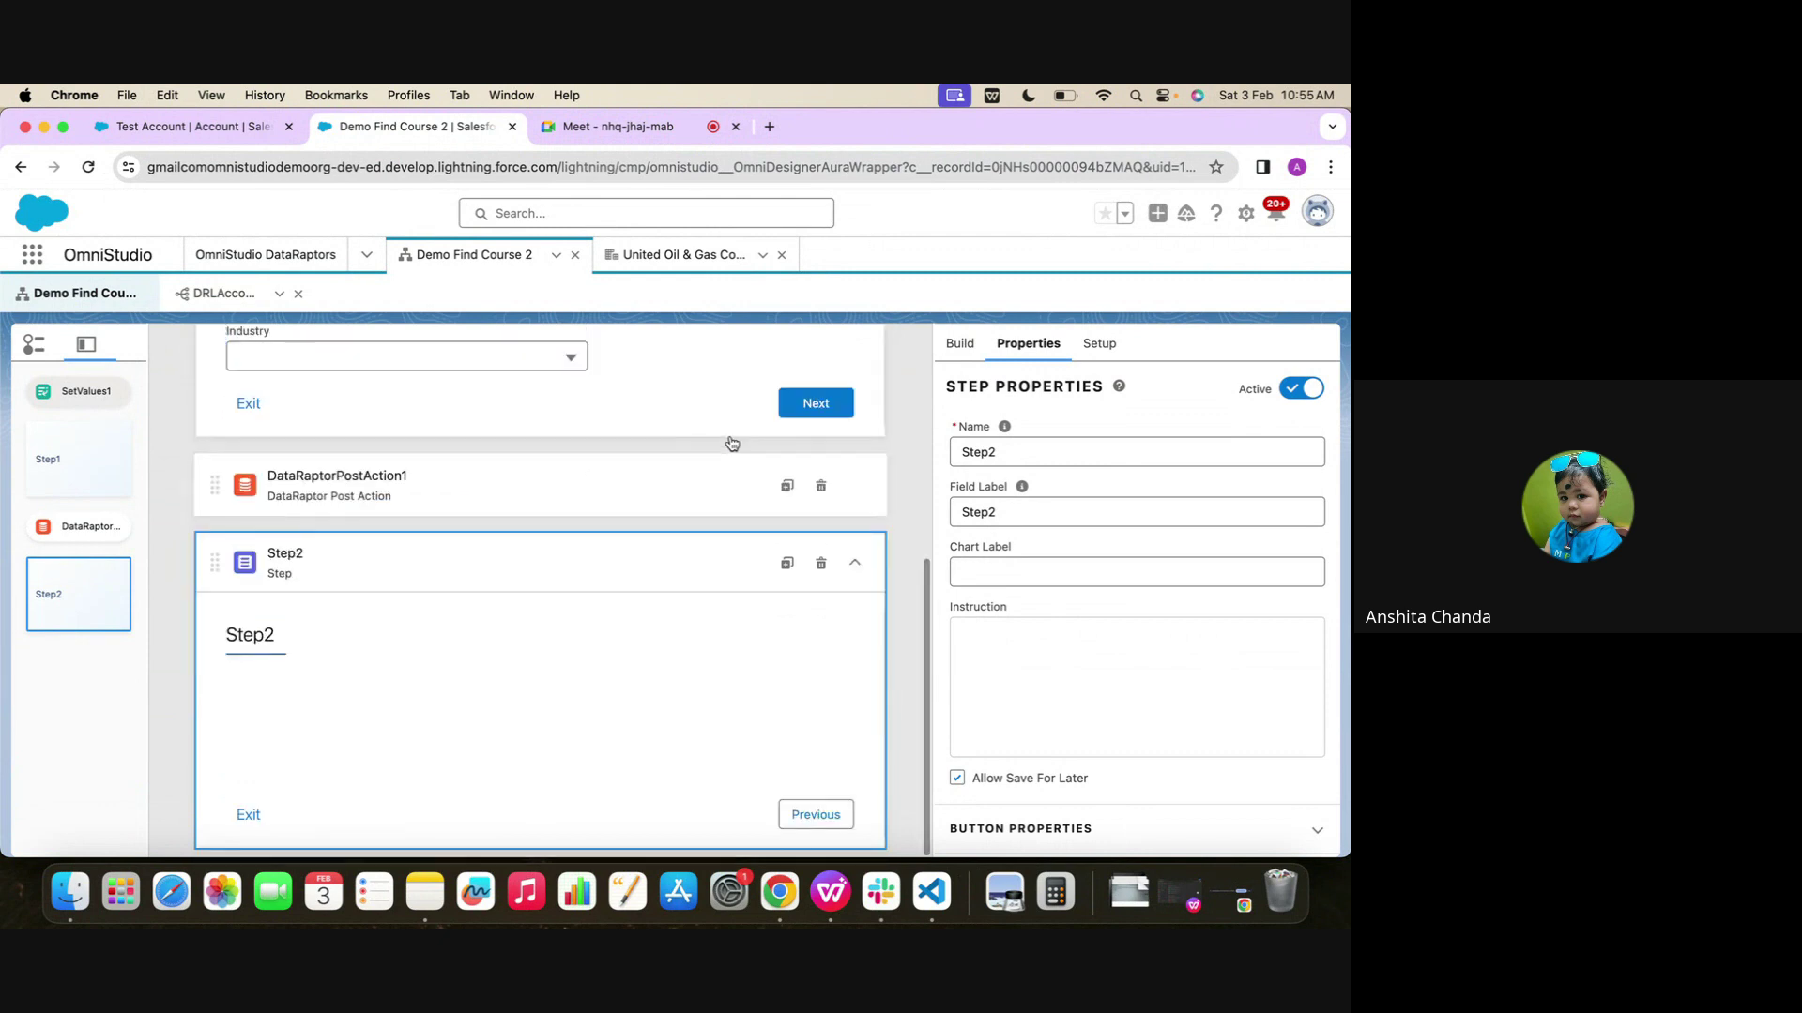
scroll(560, 713, "down", 1)
scroll(560, 713, "up", 1)
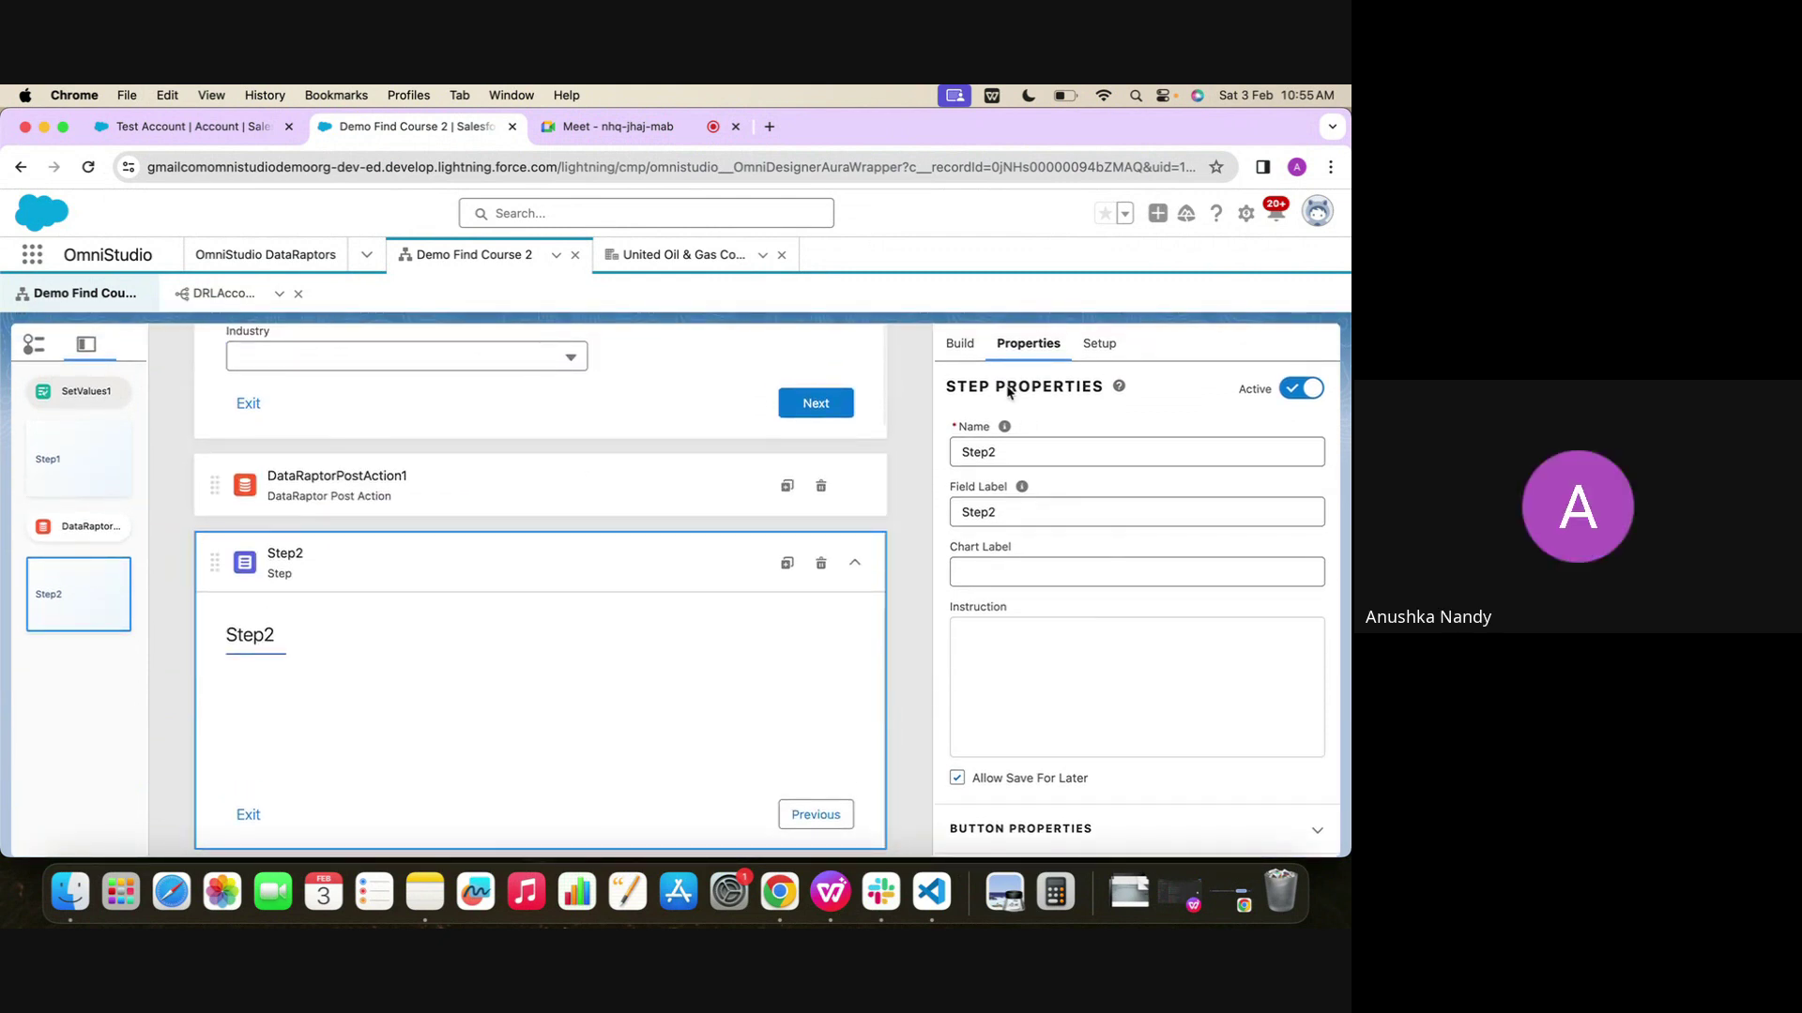
Find the Messaging element in the element library and place it inside Step2
left_click(962, 356)
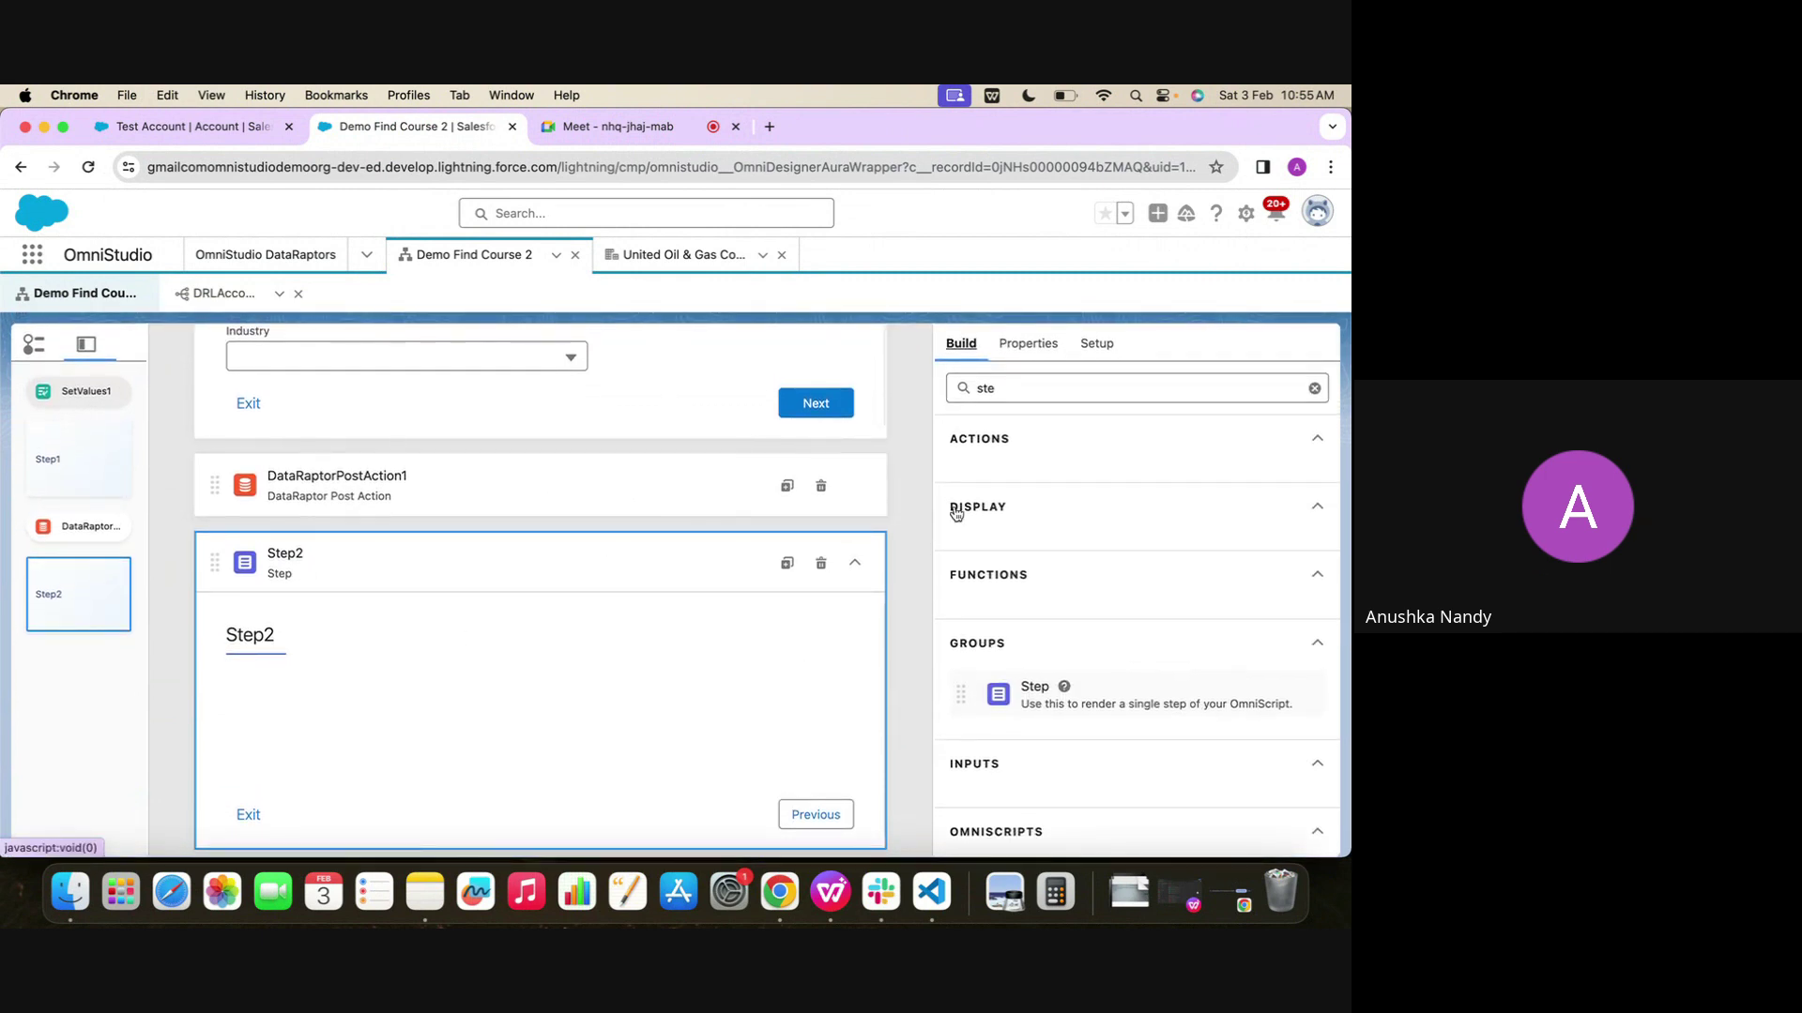
double_click(1007, 394)
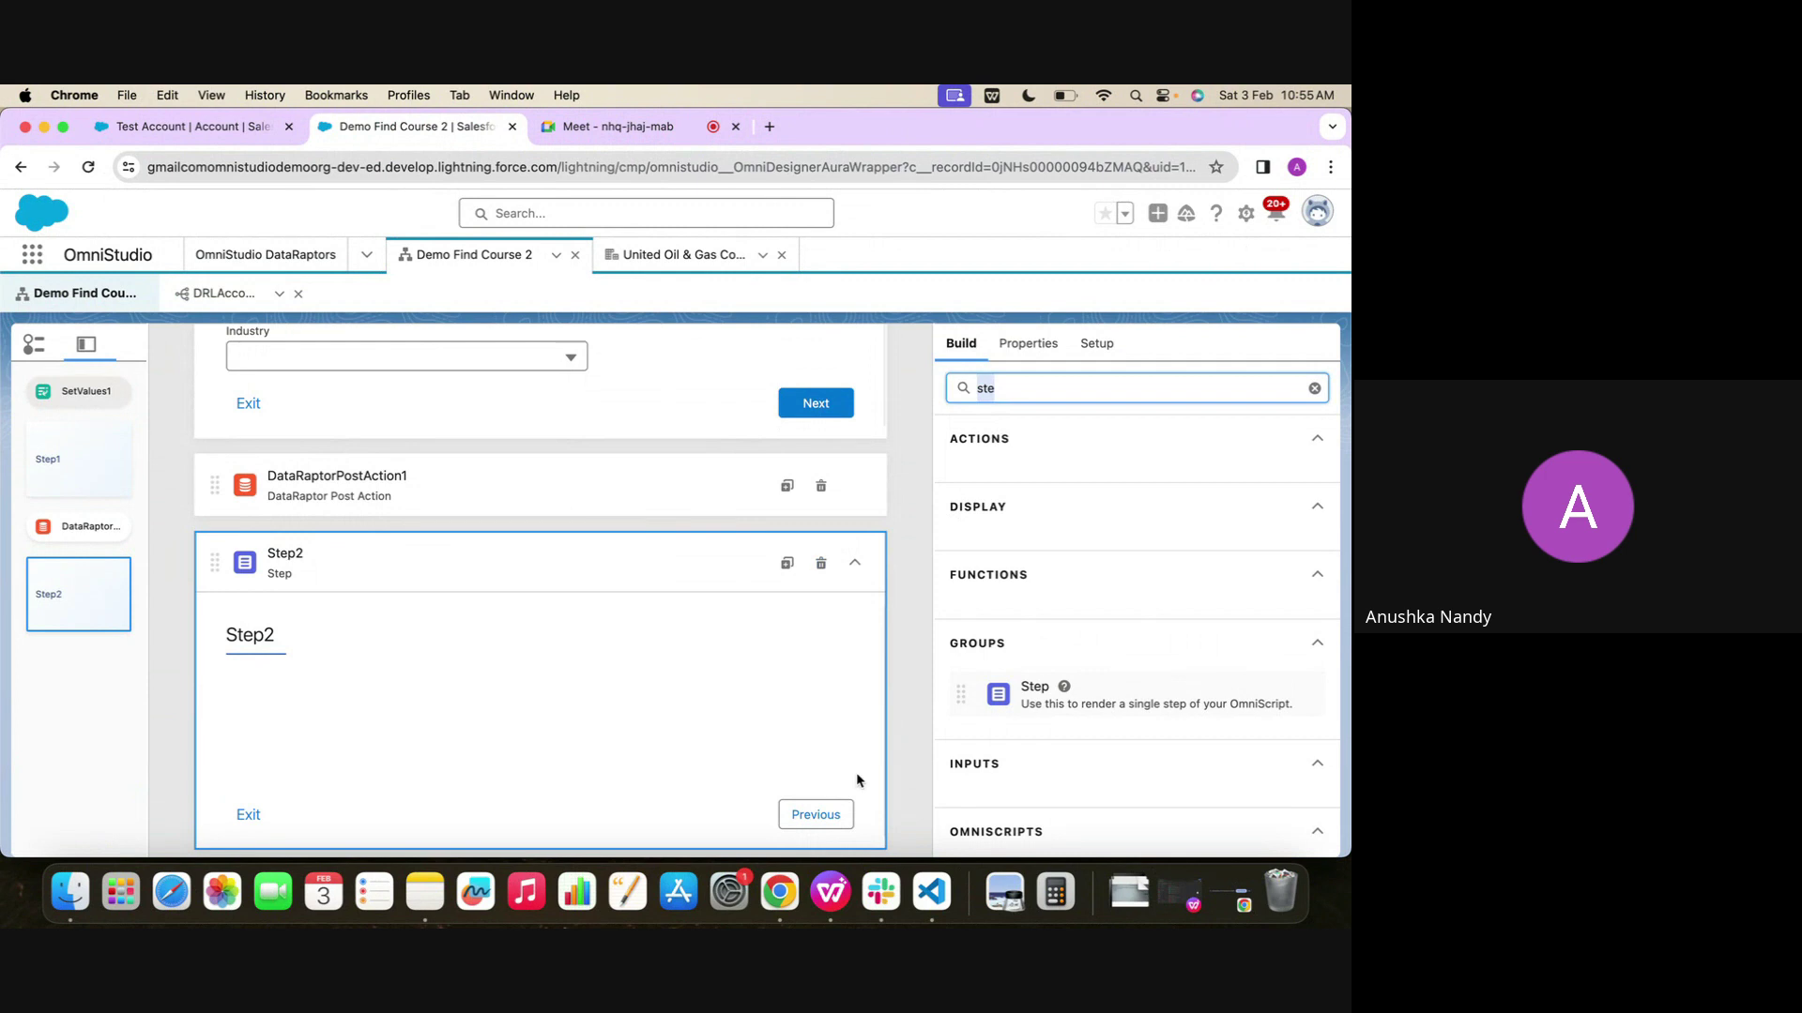
key("BackSpace")
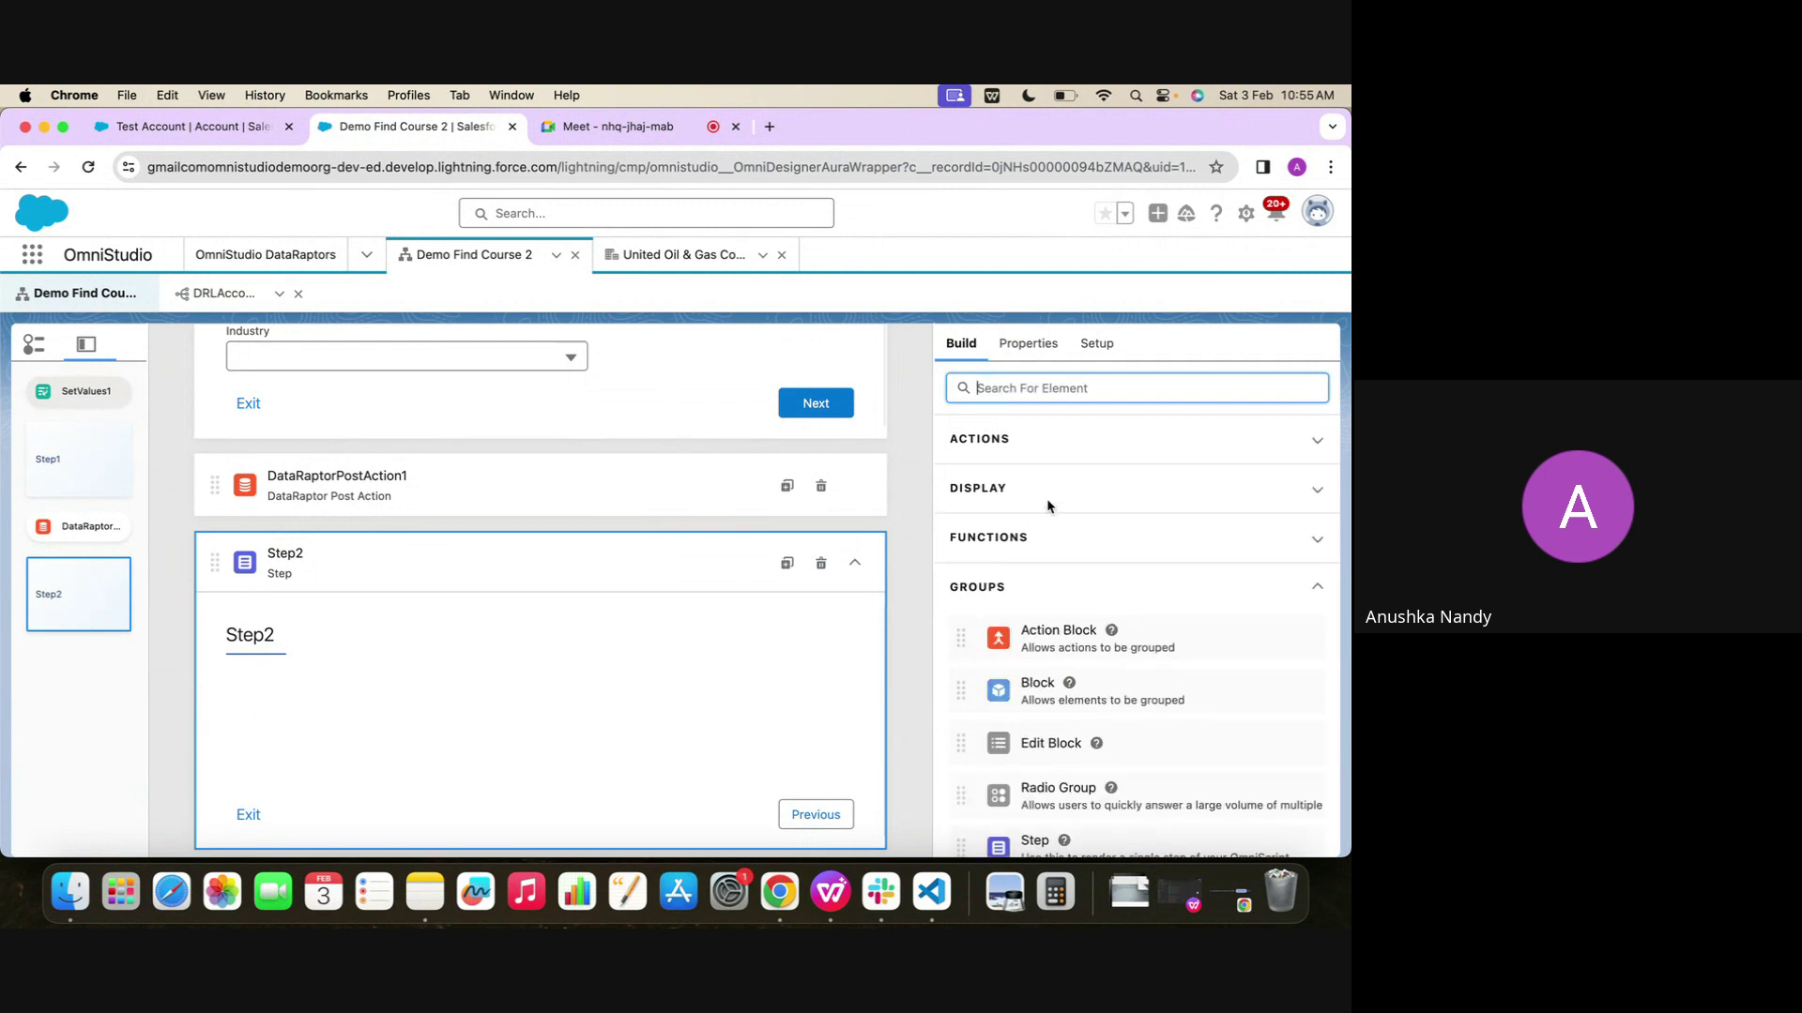
type("mess")
left_click_drag(1030, 618, 627, 695)
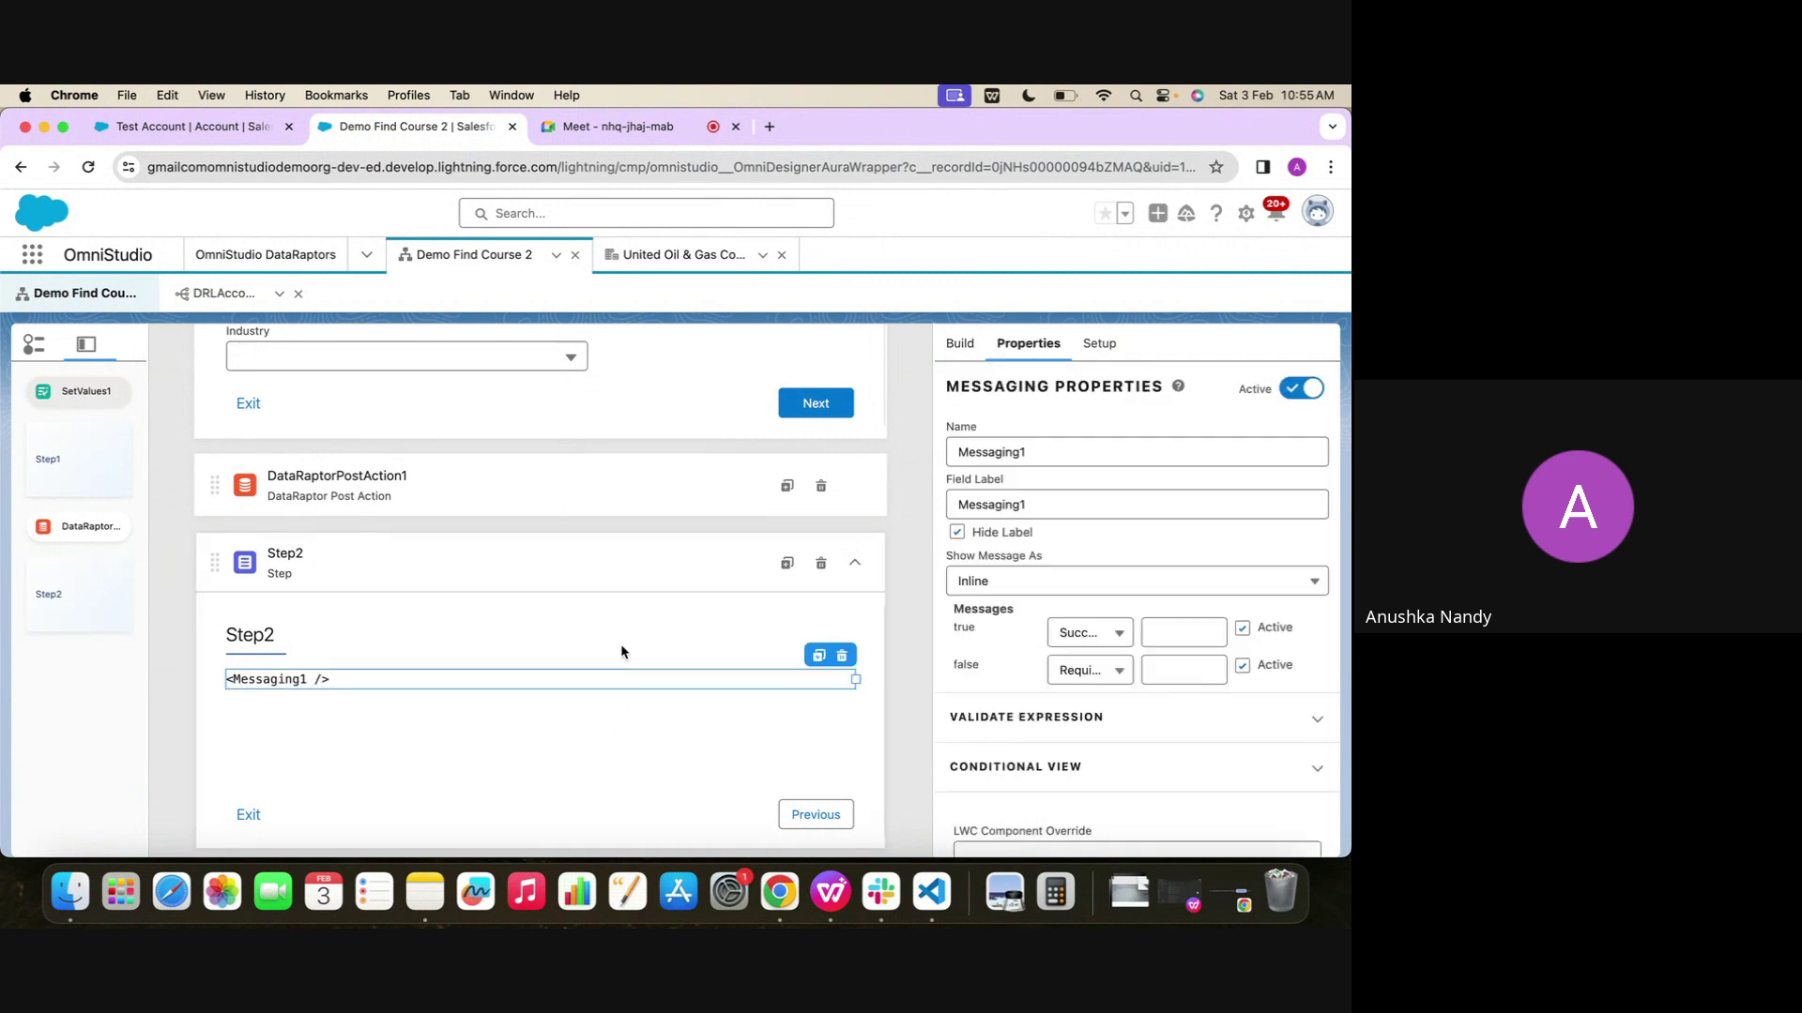
Set the Messaging element's success message for true to "Account has been created successfully."
left_click(1201, 631)
key("Caps_Lock")
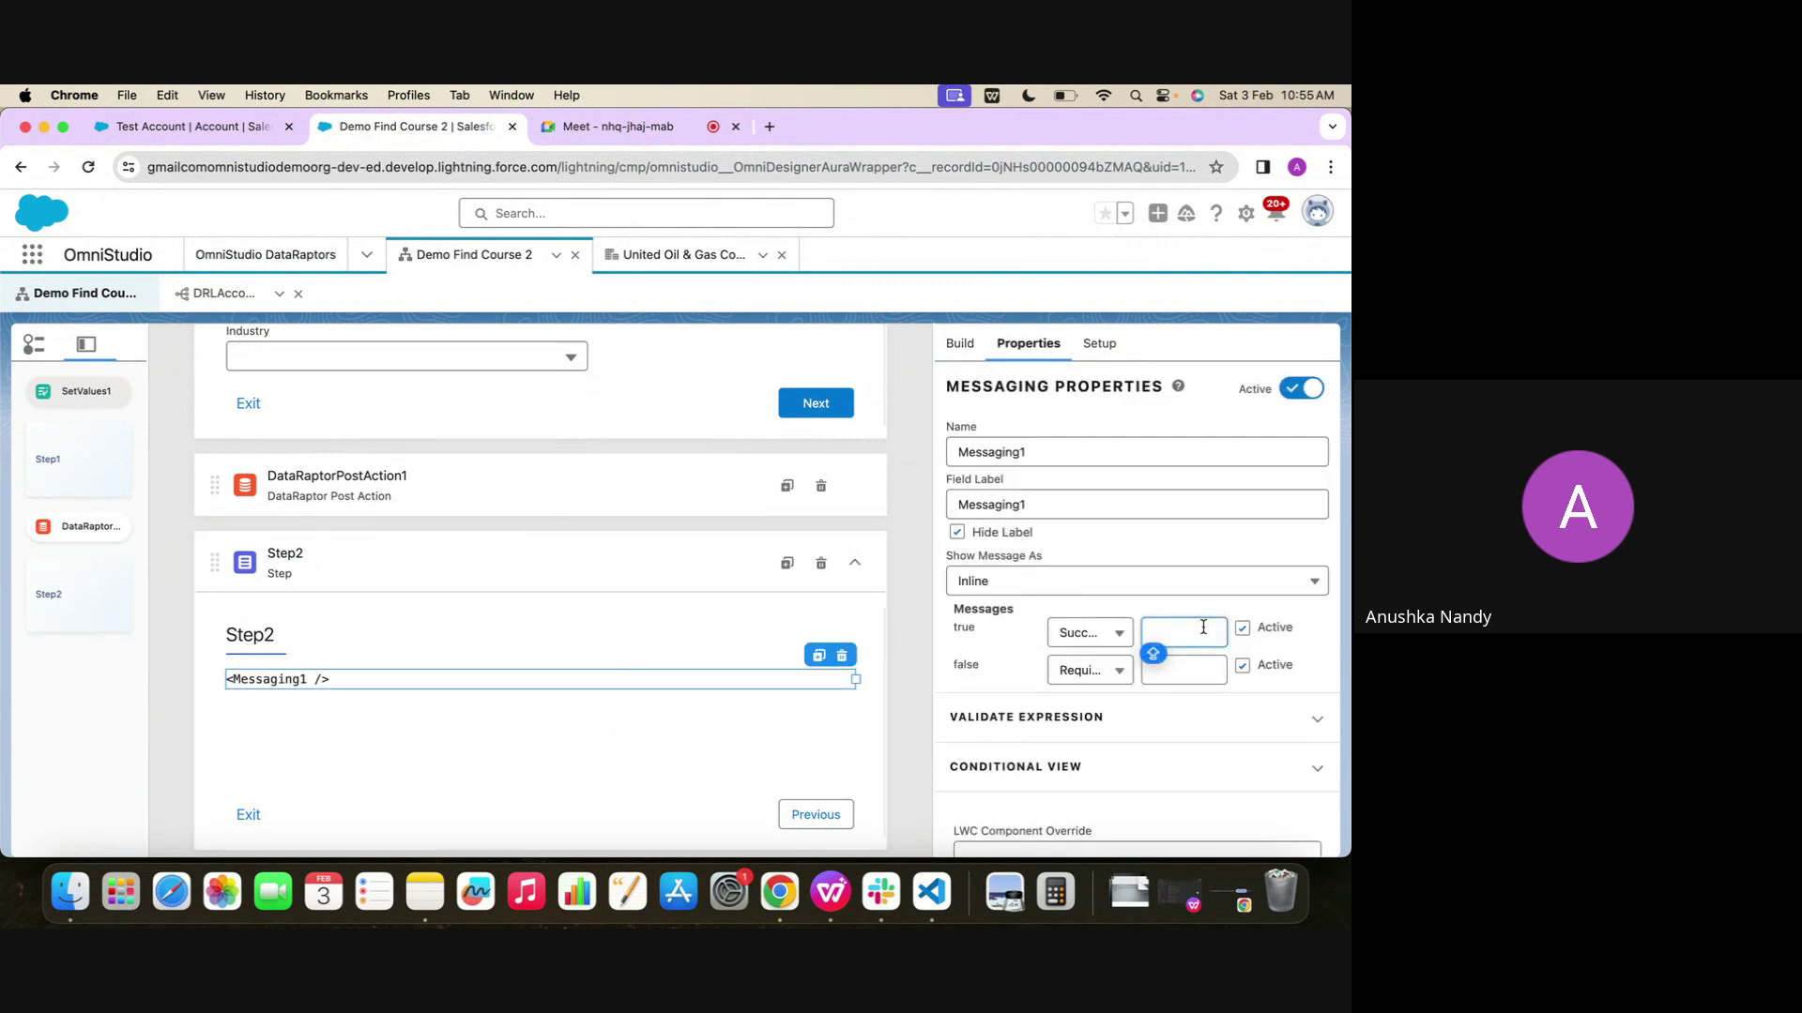
type("Sccount has been crest")
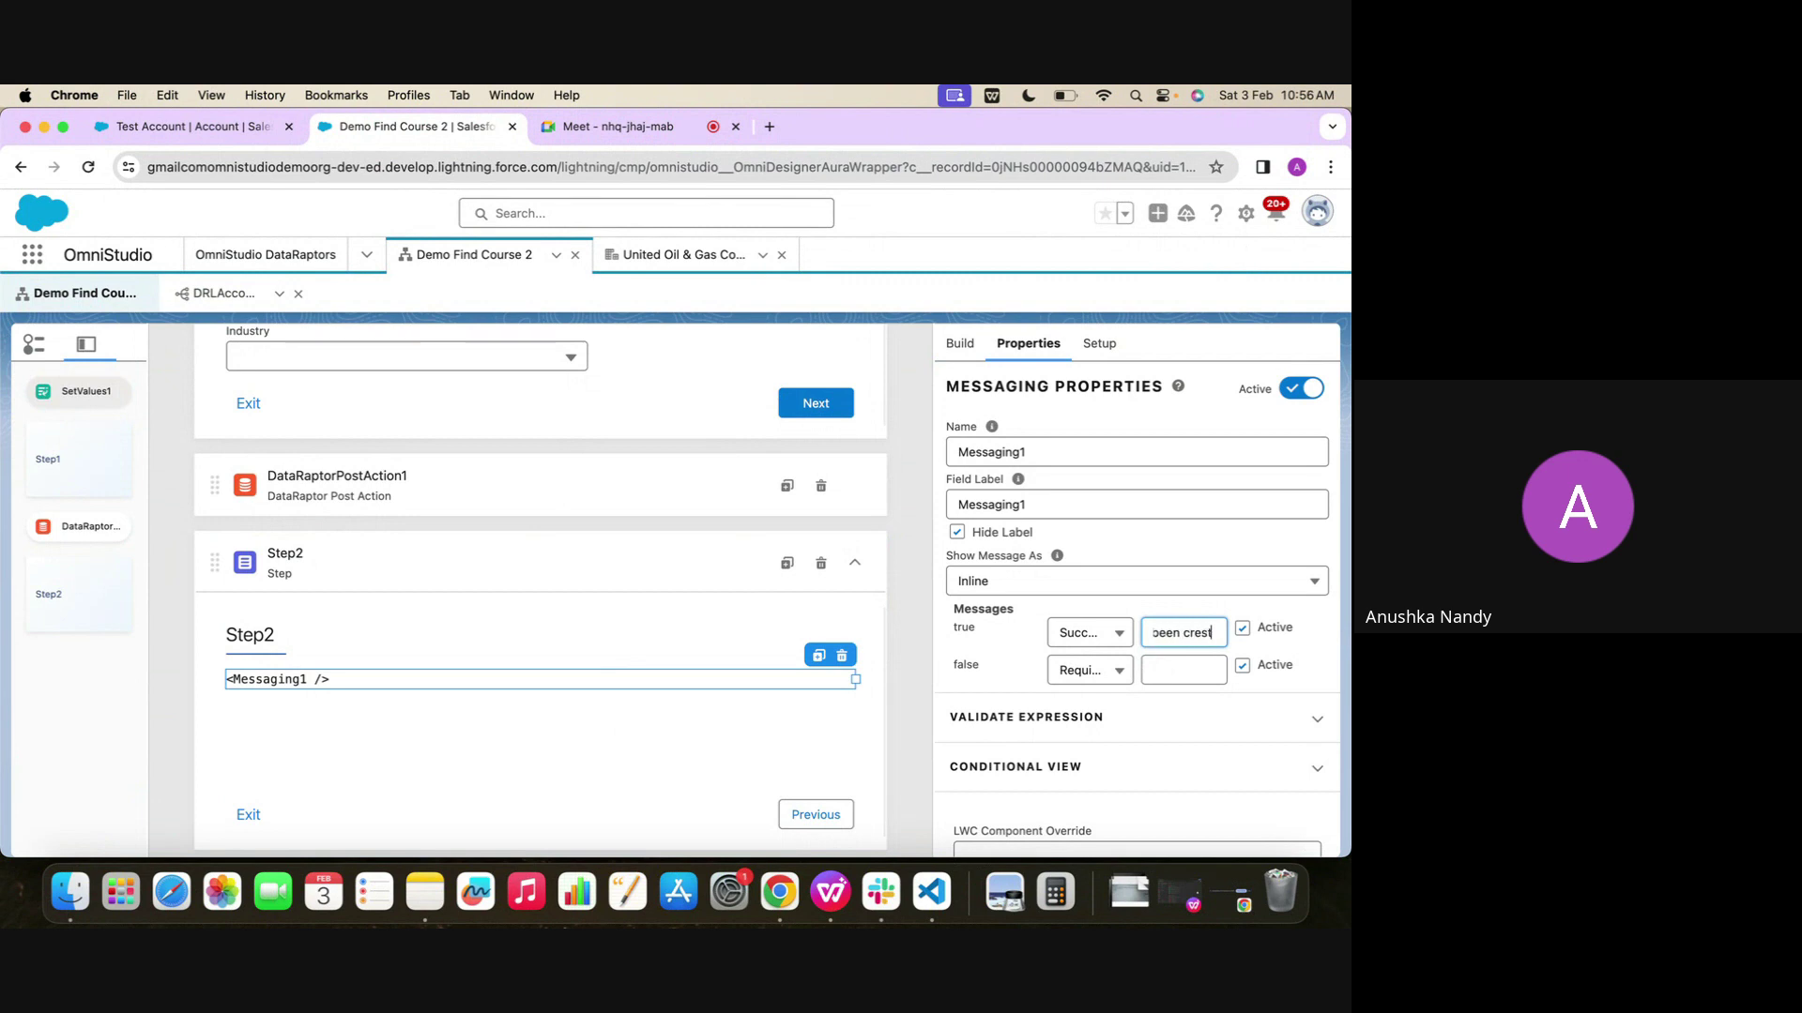
key("BackSpace")
key("BackSpace")
type("a")
type("ted success")
type("fully.")
Add a conditional view rule to the Messaging element that shows it when DRId_Account is Equal To an empty value
scroll(1201, 693, "down", 5)
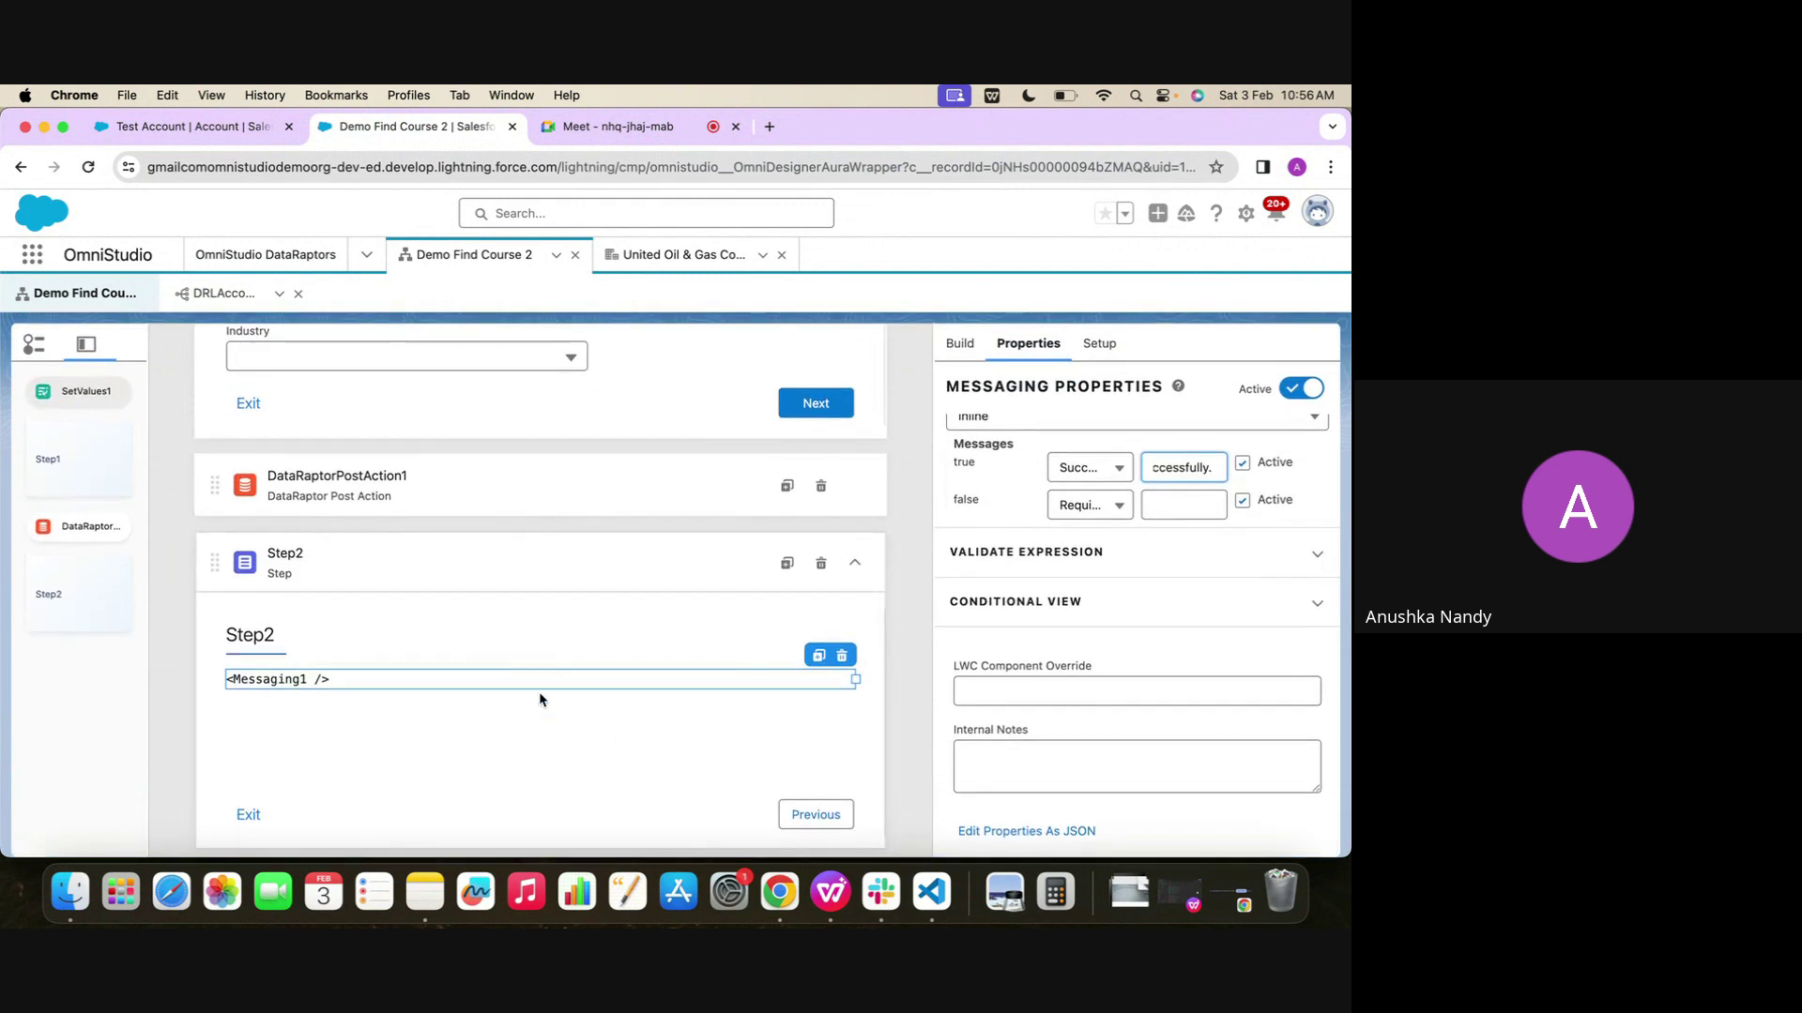
left_click(1030, 601)
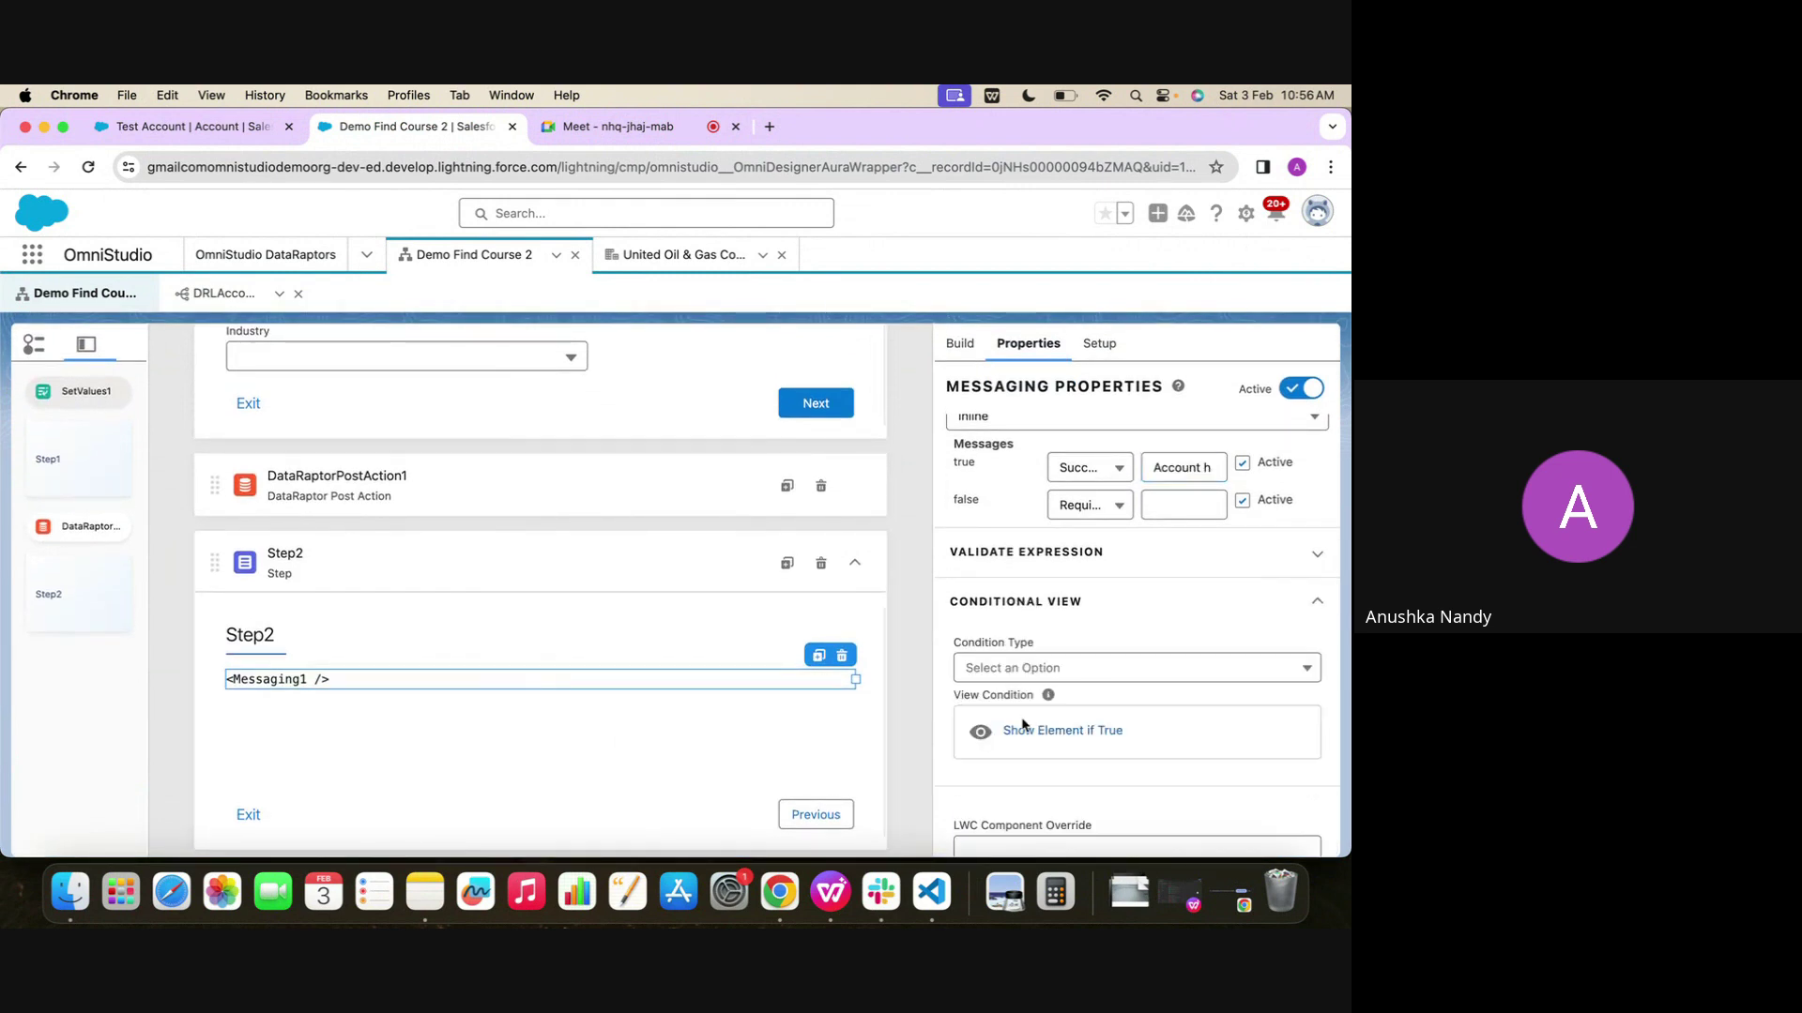
left_click(1023, 729)
left_click(459, 570)
type("DRId_Account")
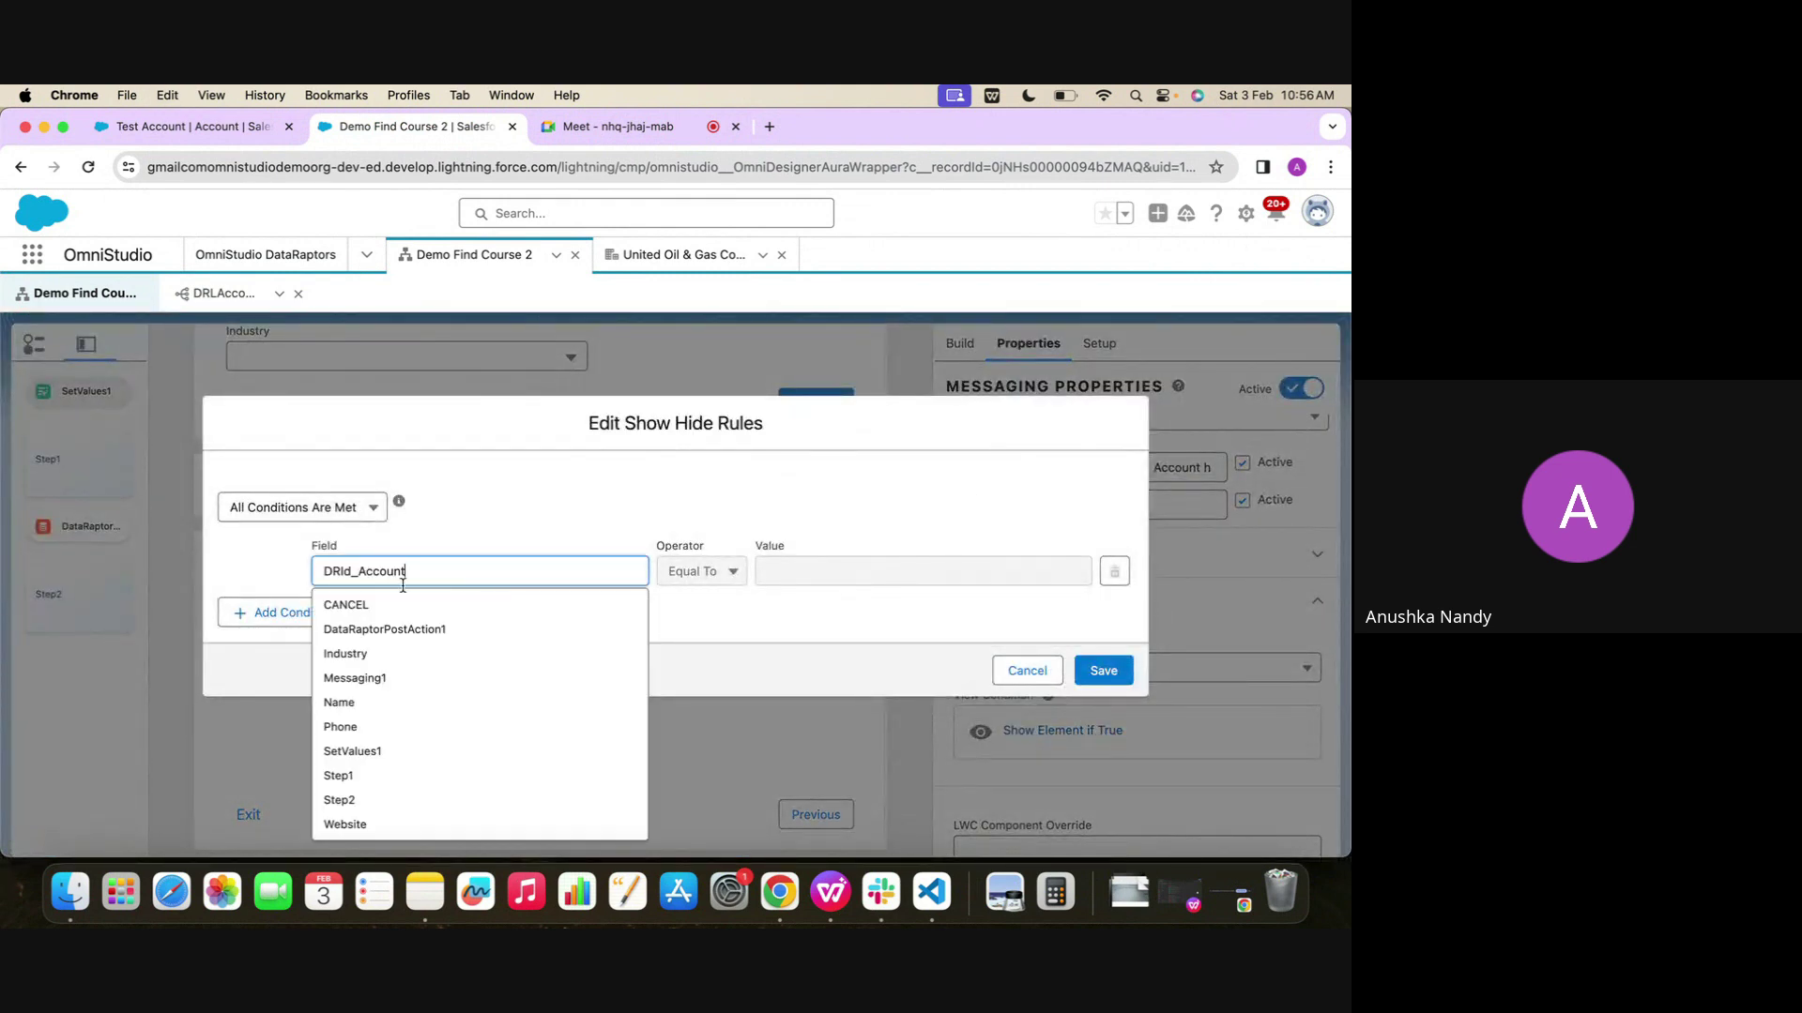
left_click(620, 522)
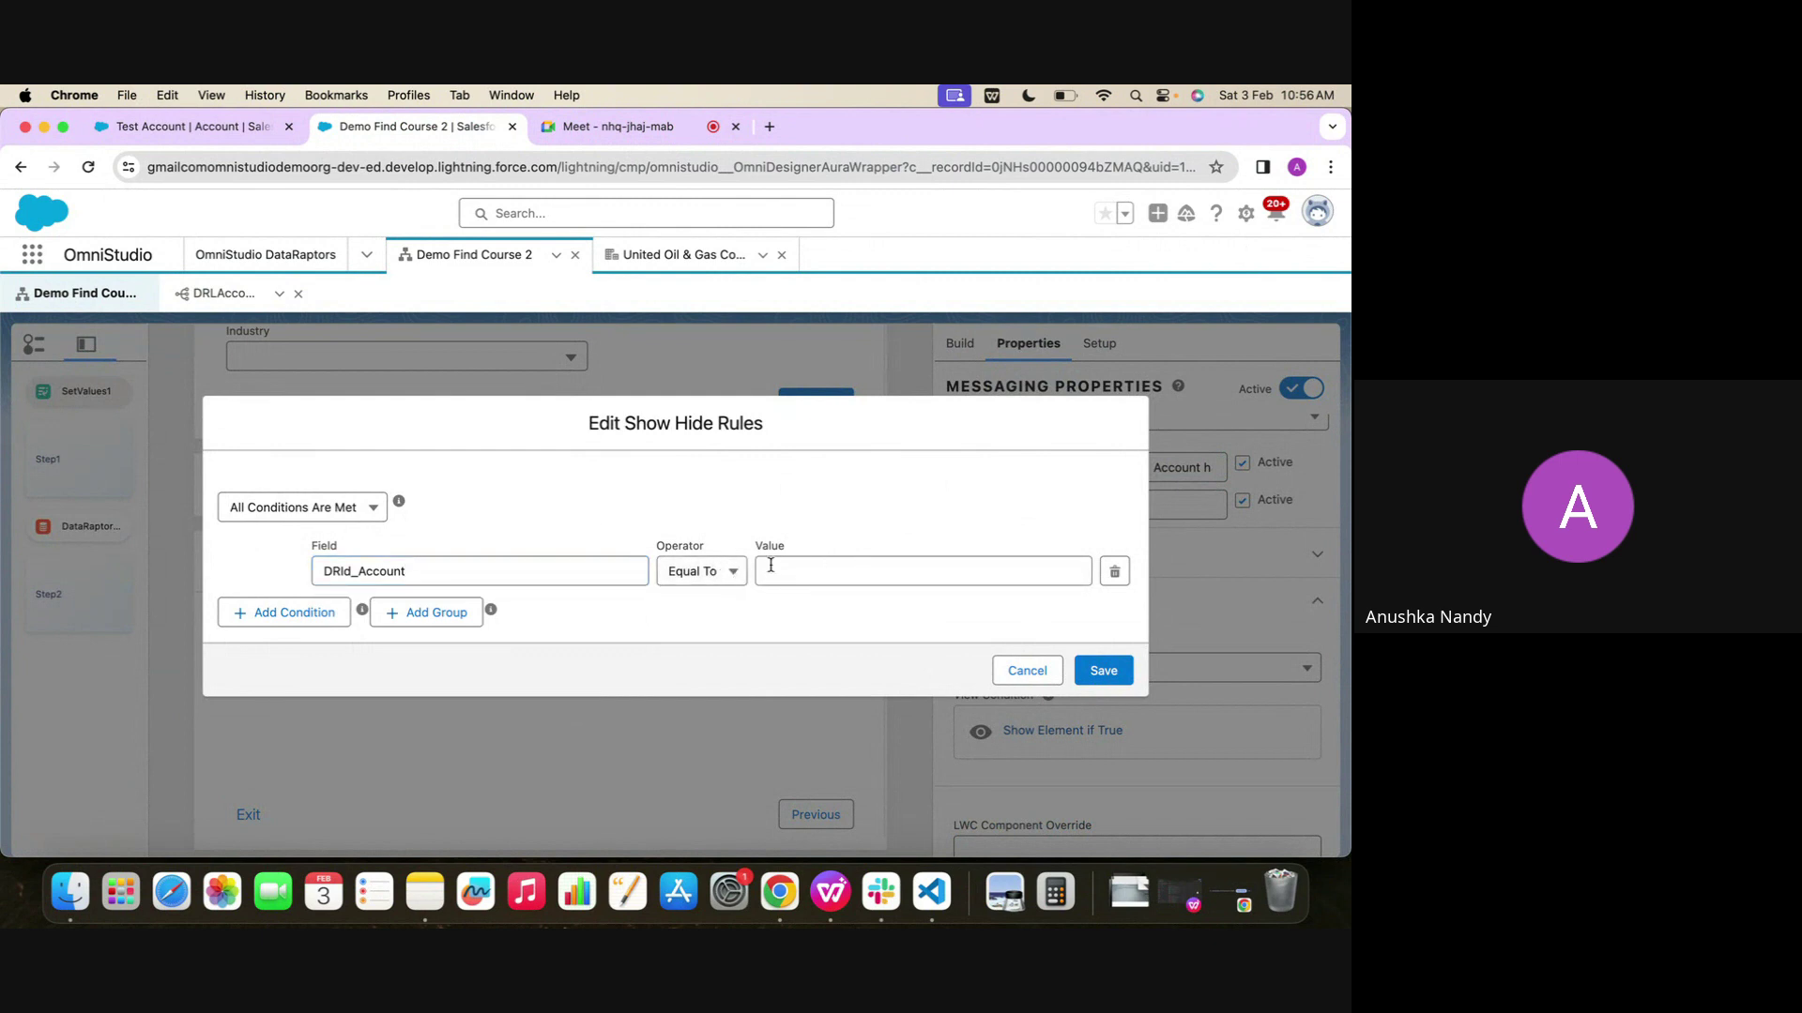
left_click(707, 581)
left_click(730, 517)
left_click(1103, 670)
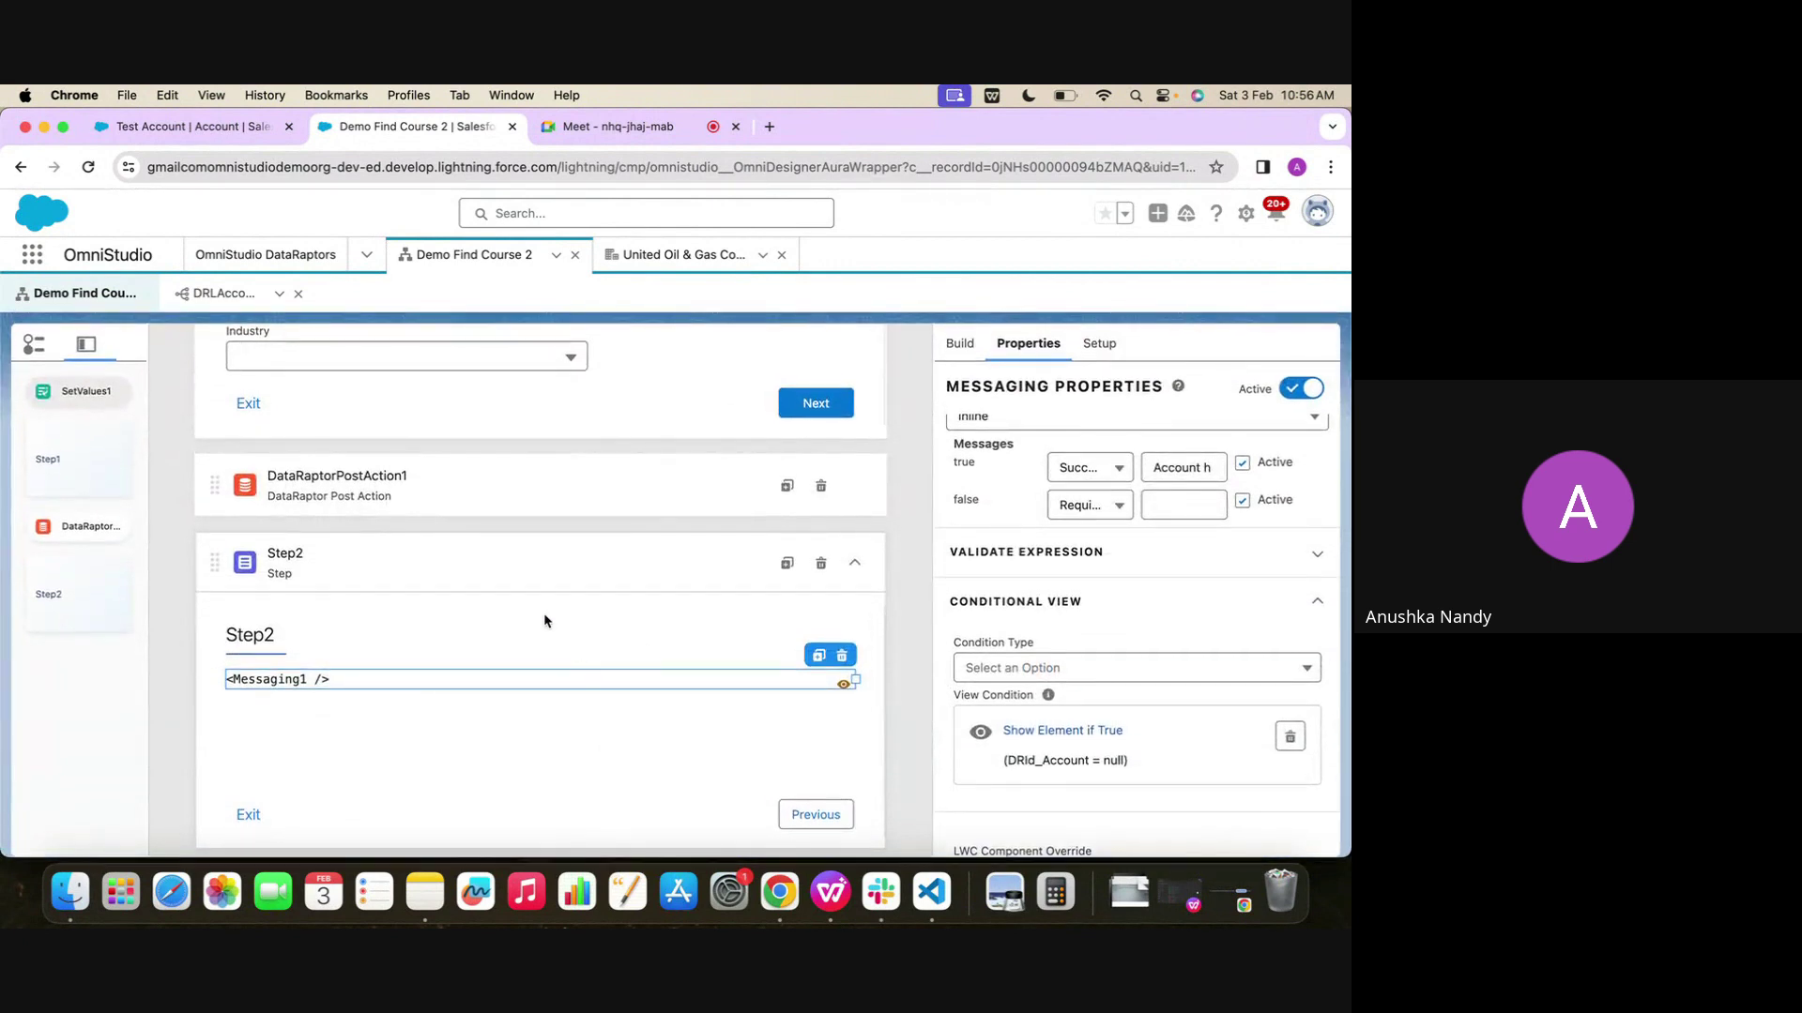
Clear the Field Label of Step2 so that the step has no heading text
left_click(544, 614)
double_click(979, 511)
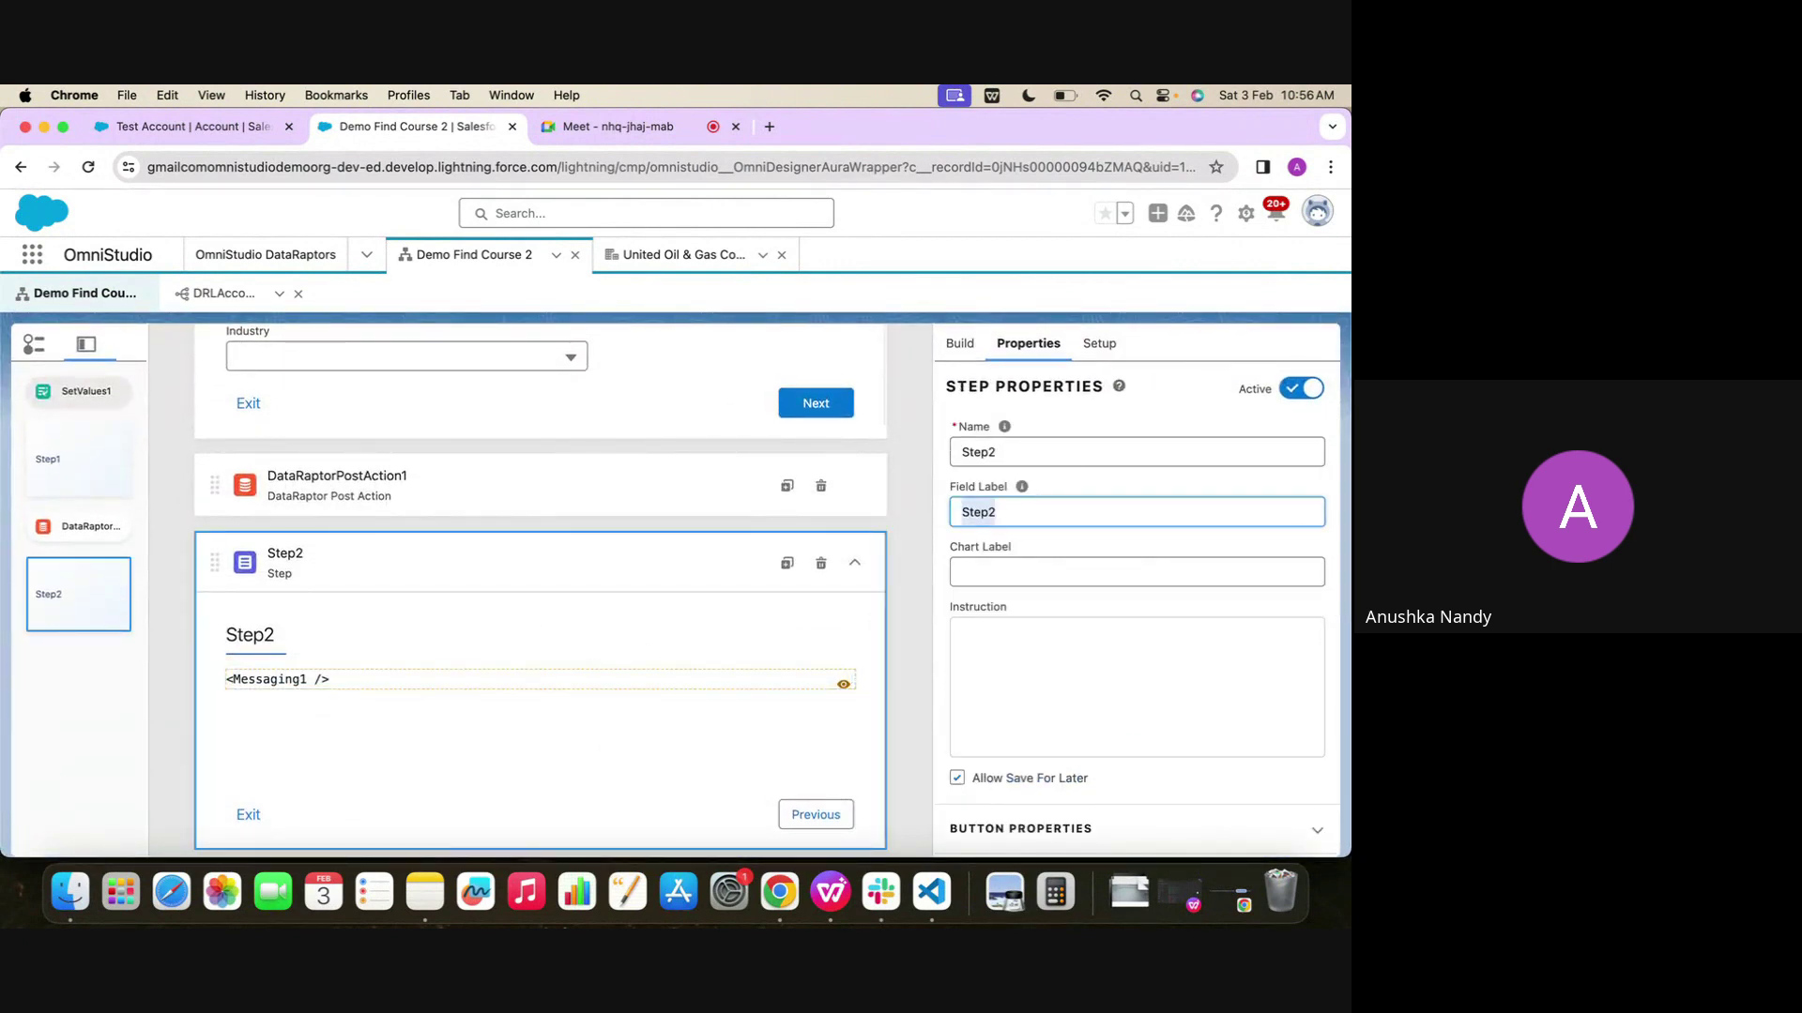
key("BackSpace")
left_click(1058, 430)
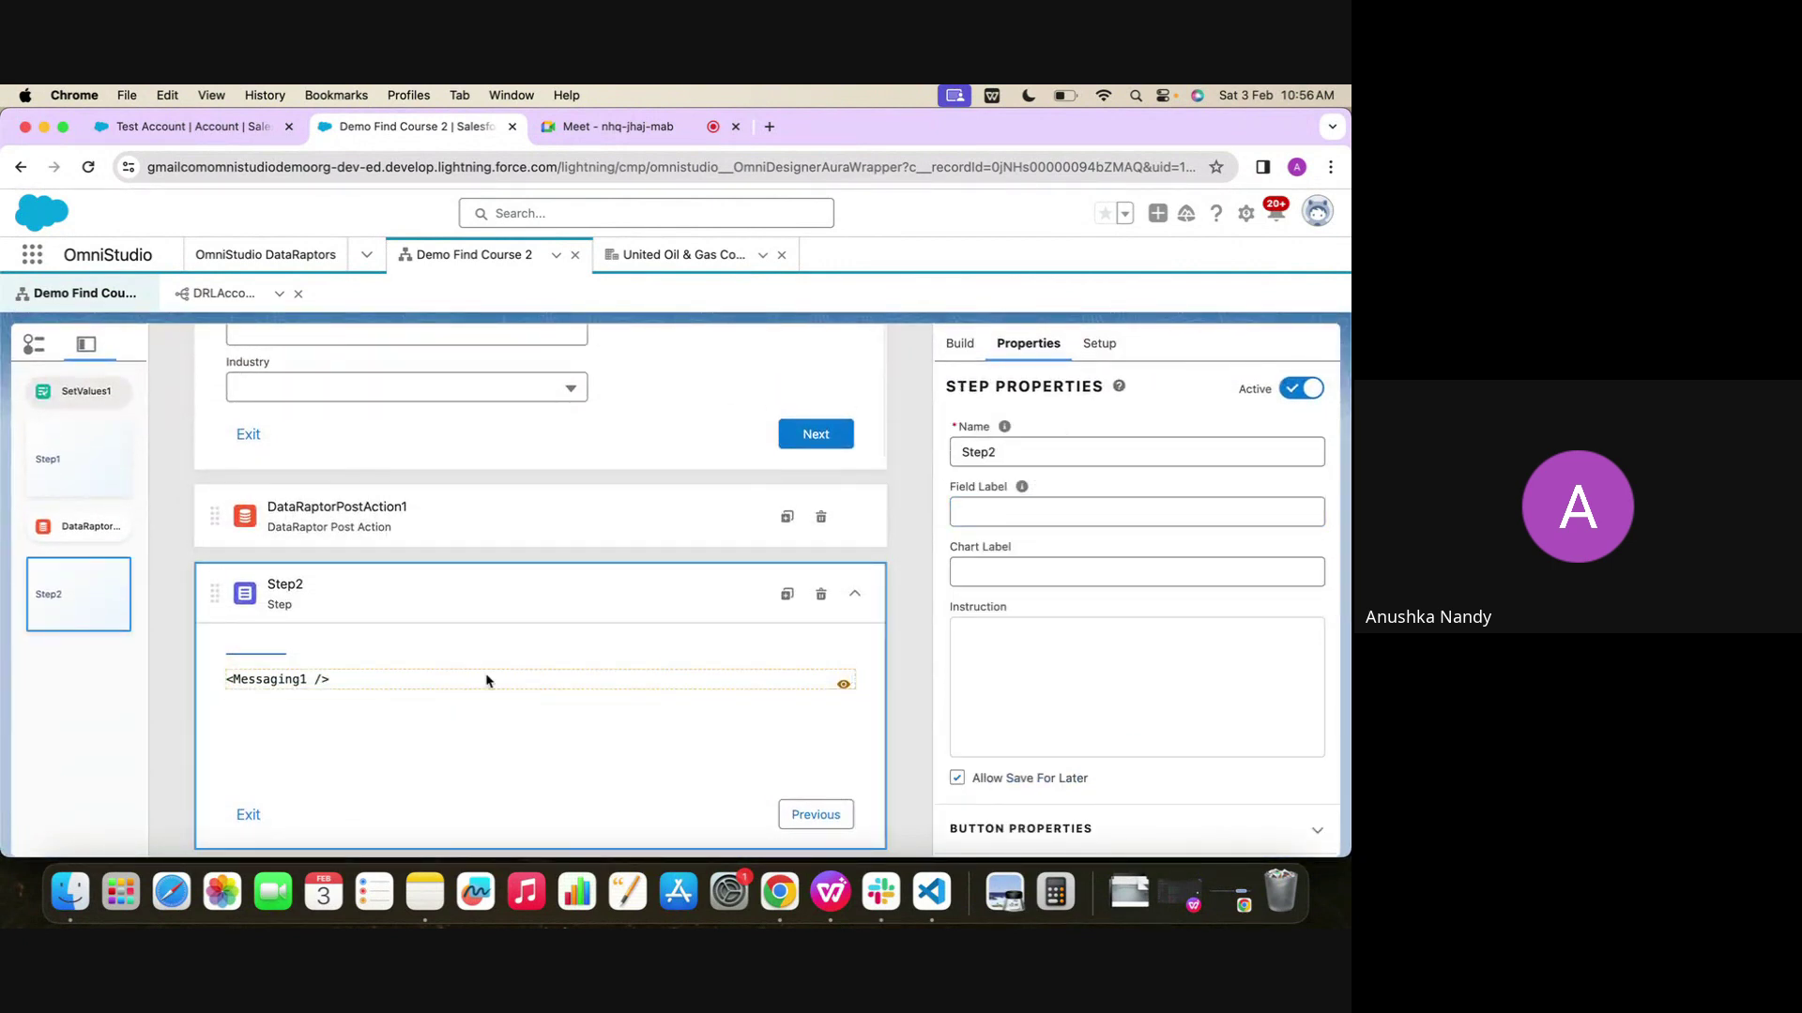
scroll(614, 558, "up", 5)
scroll(614, 557, "down", 5)
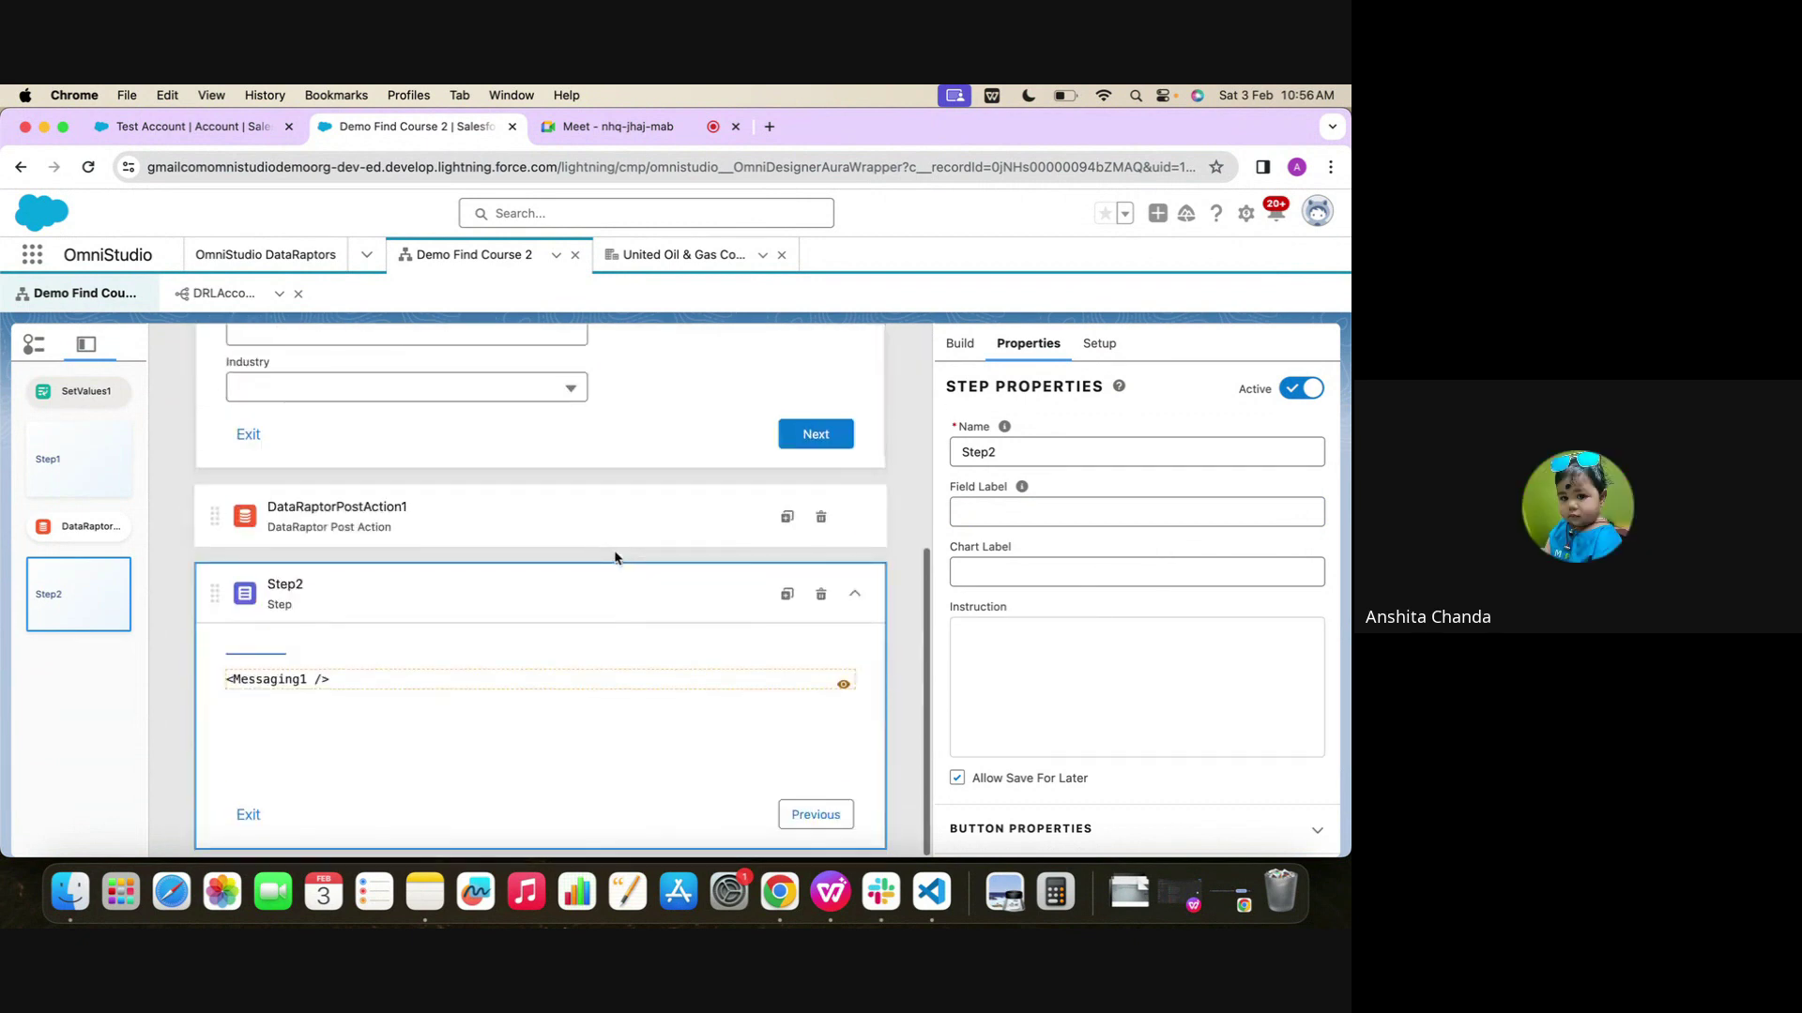
Change the operator in the Messaging element's DRId_Account view condition to Does Not Equal and save the rule
left_click(584, 688)
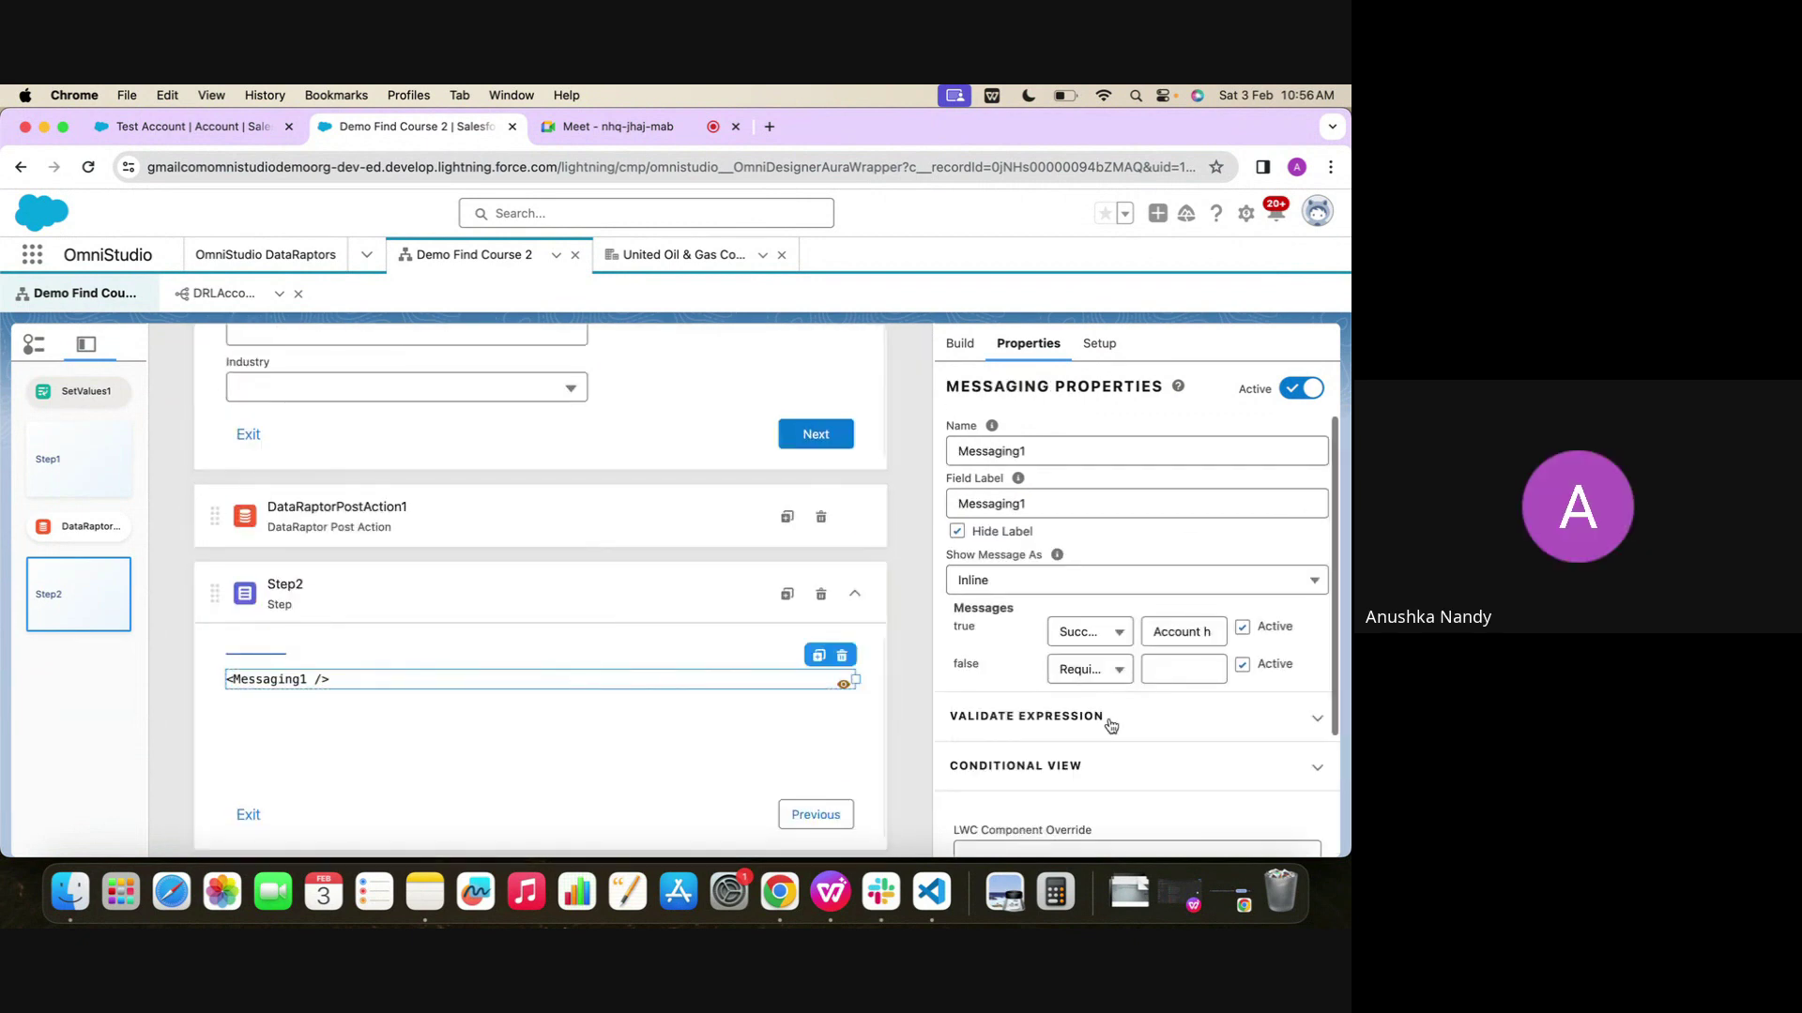
scroll(1110, 724, "down", 1)
scroll(1088, 694, "down", 3)
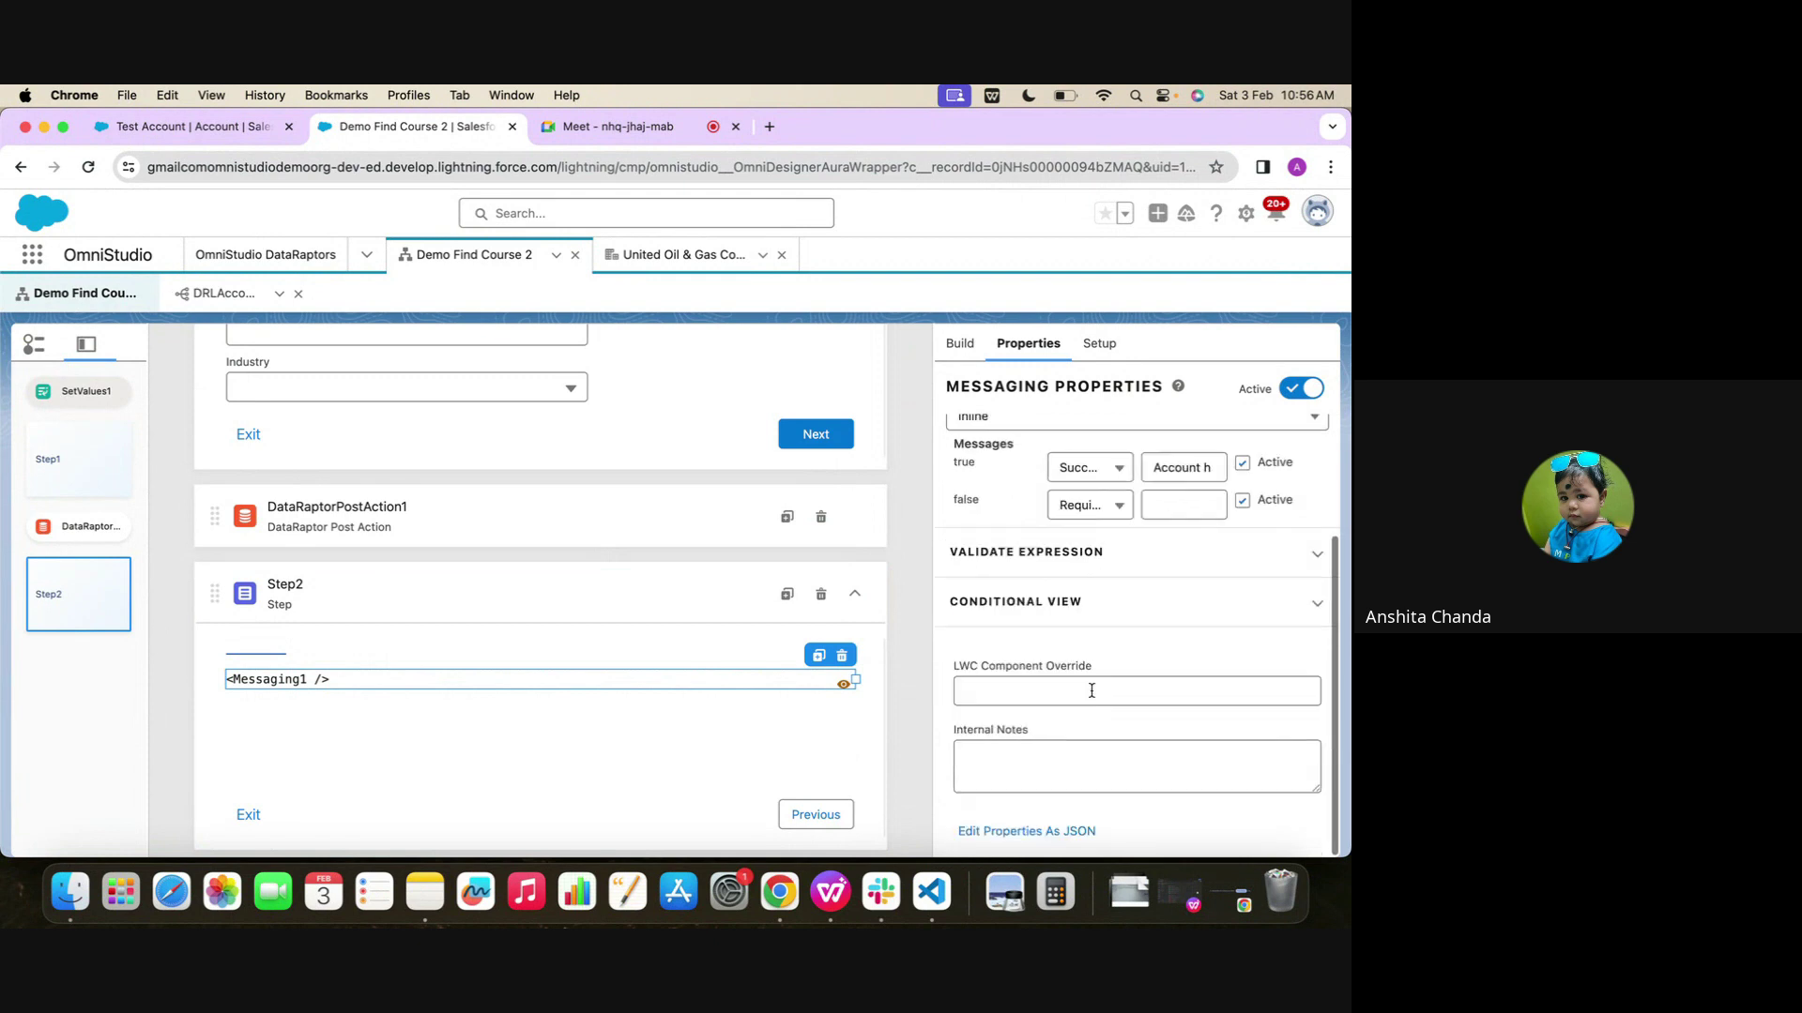
left_click(1003, 600)
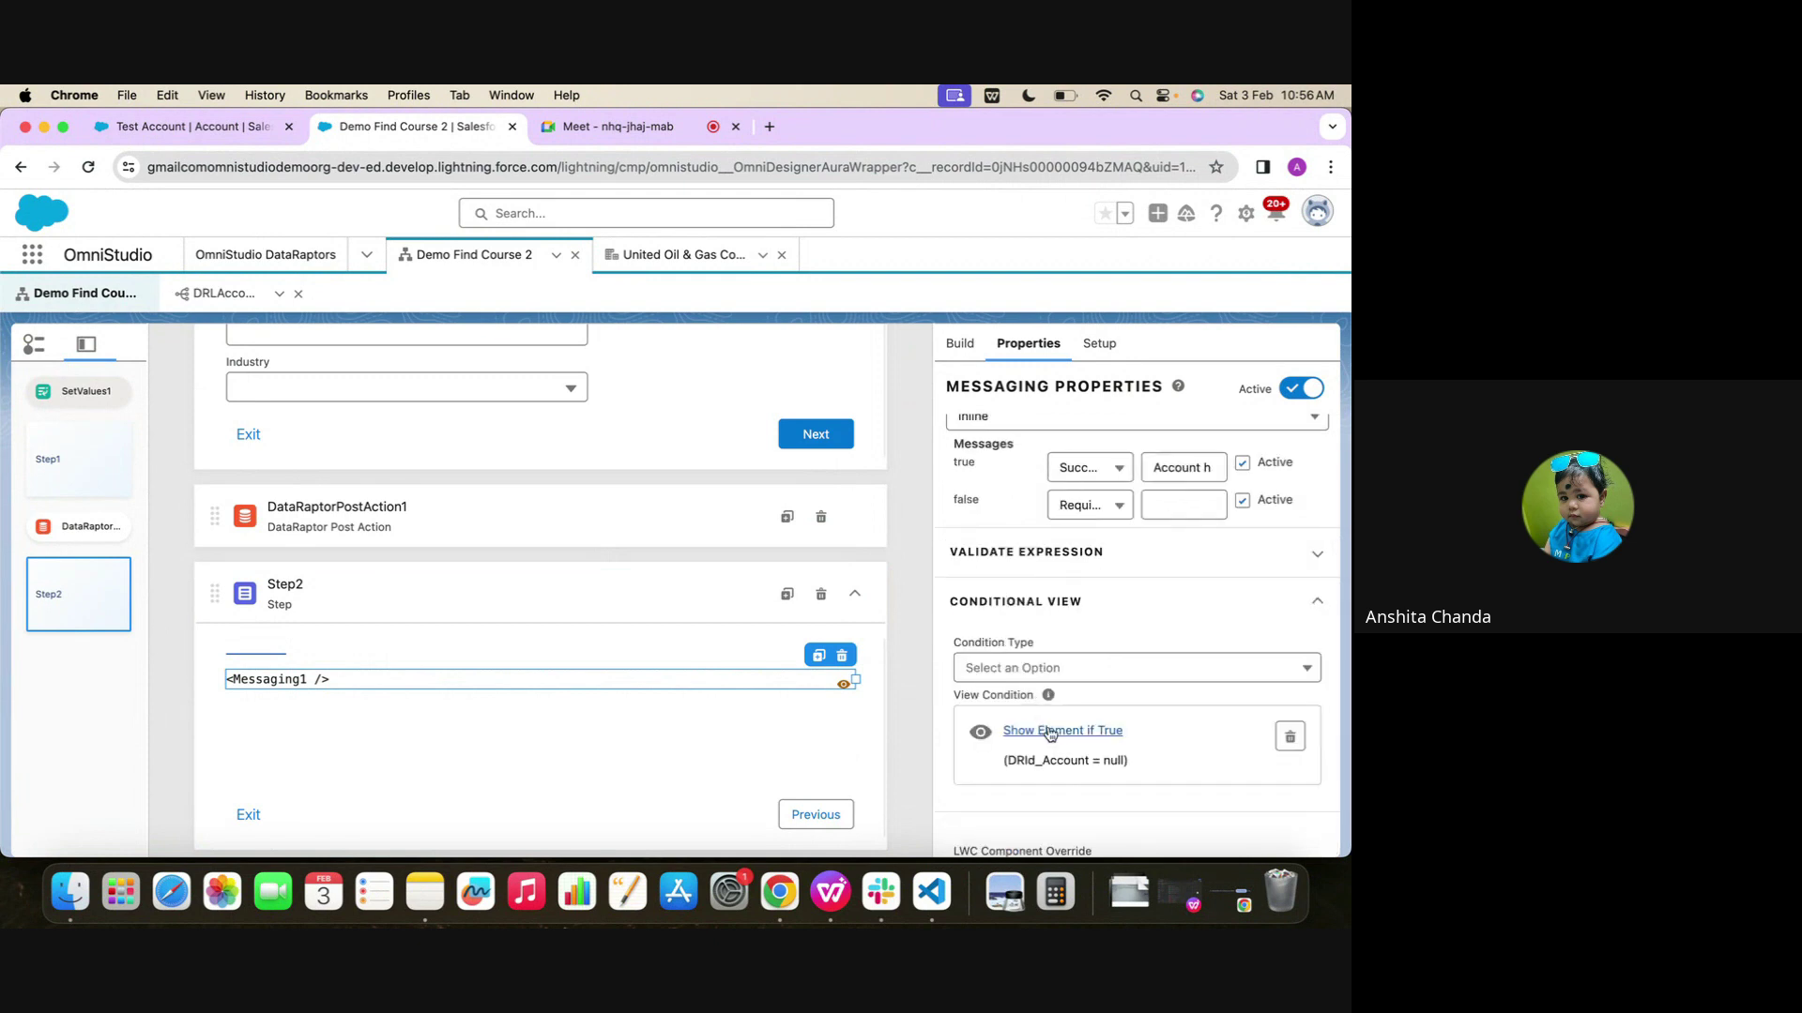
left_click(1041, 731)
left_click(715, 580)
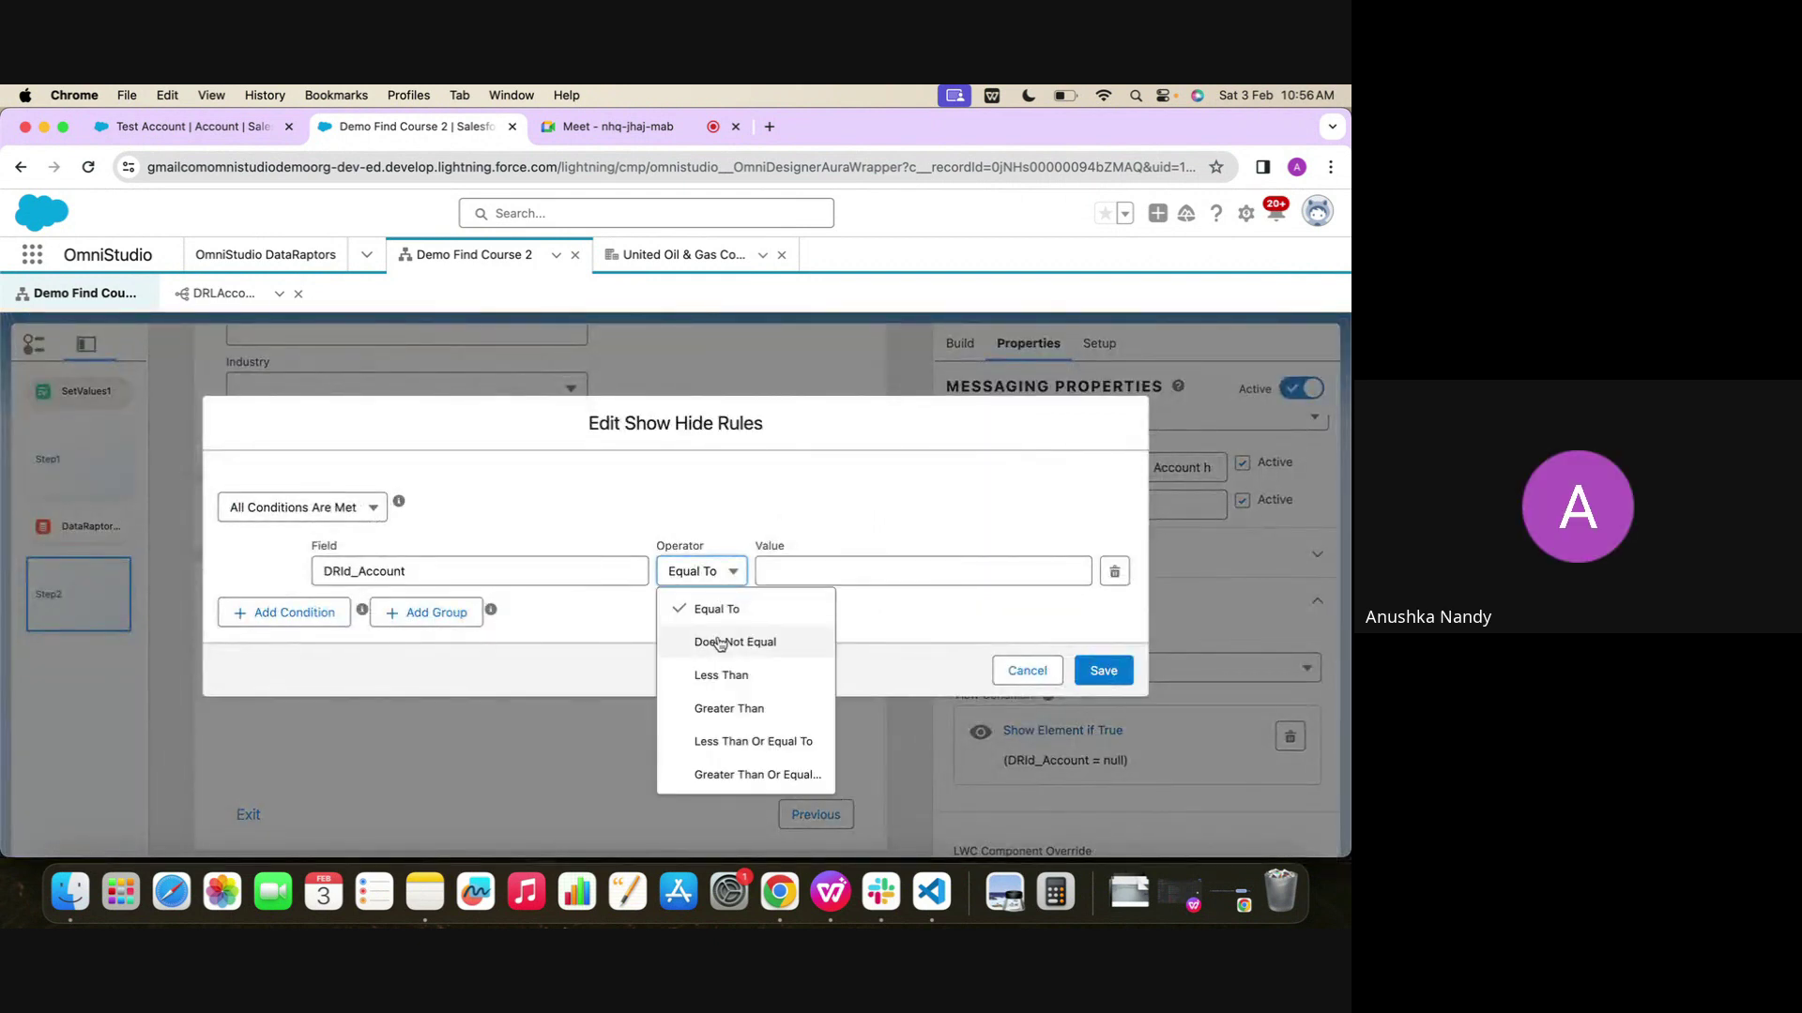
left_click(723, 638)
left_click(1104, 670)
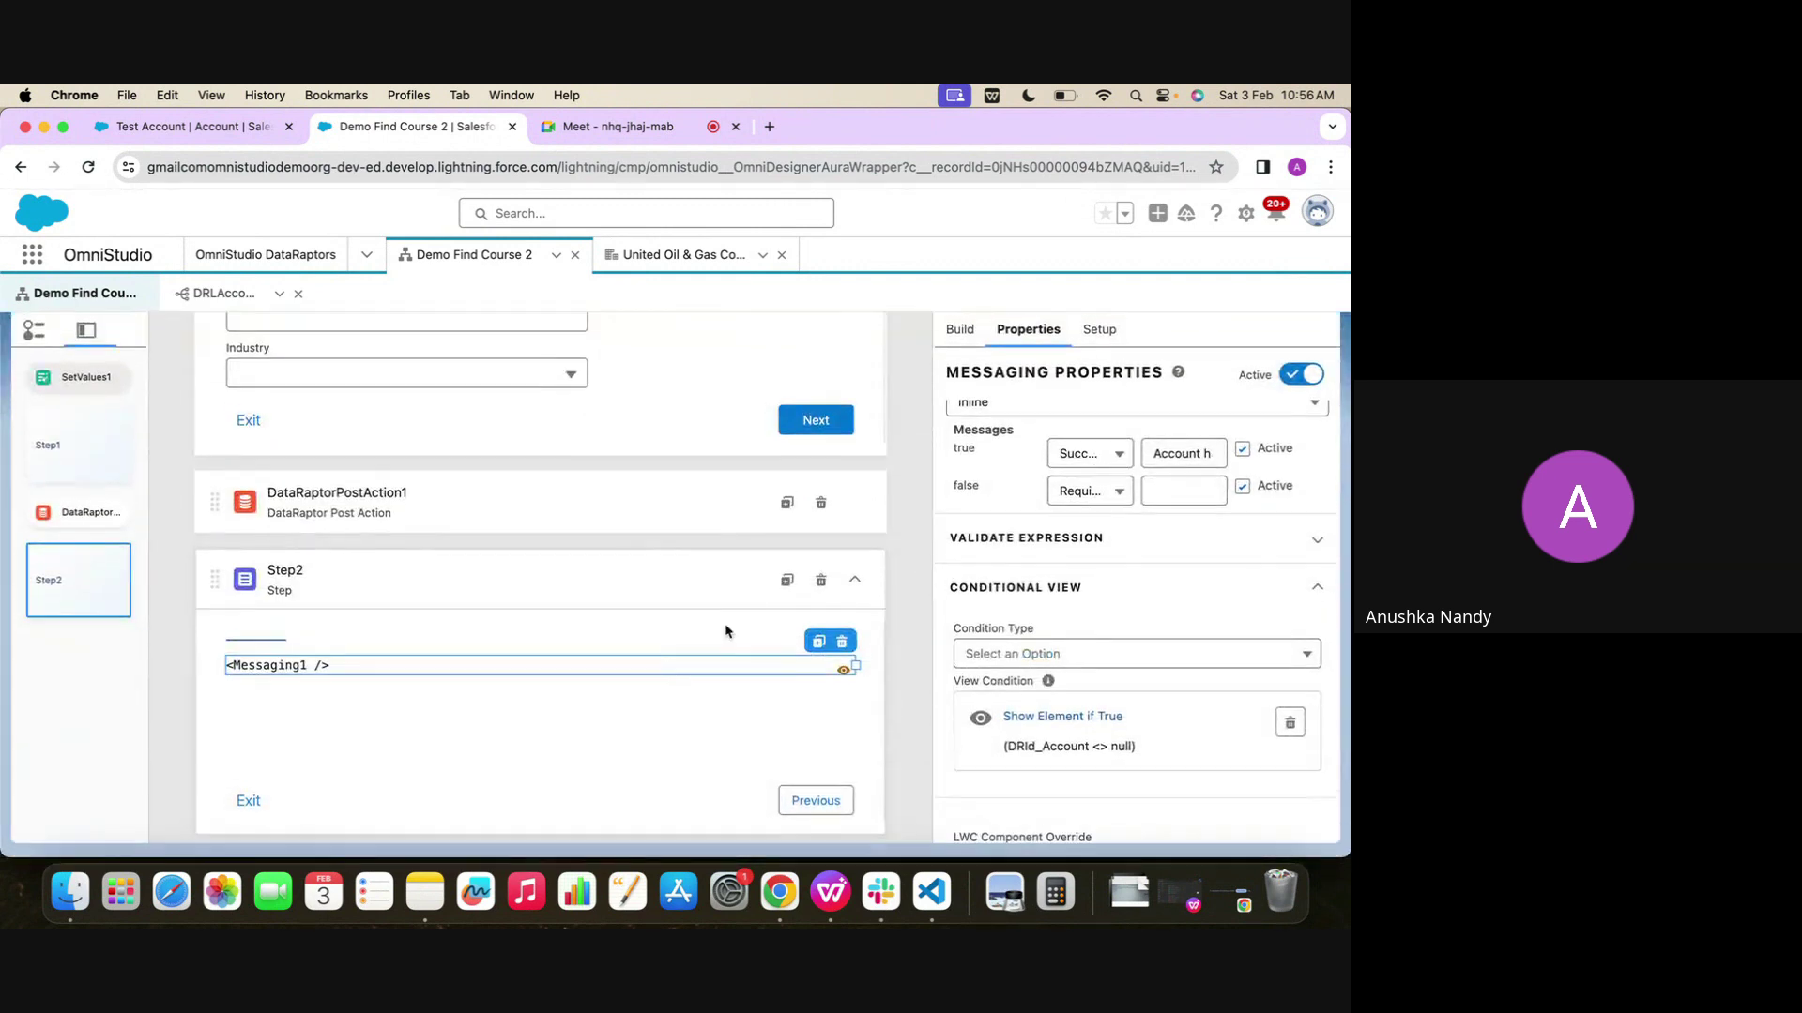
Activate the current version of the Demo Find Course 2 OmniScript and close the activation dialog
left_click(1197, 352)
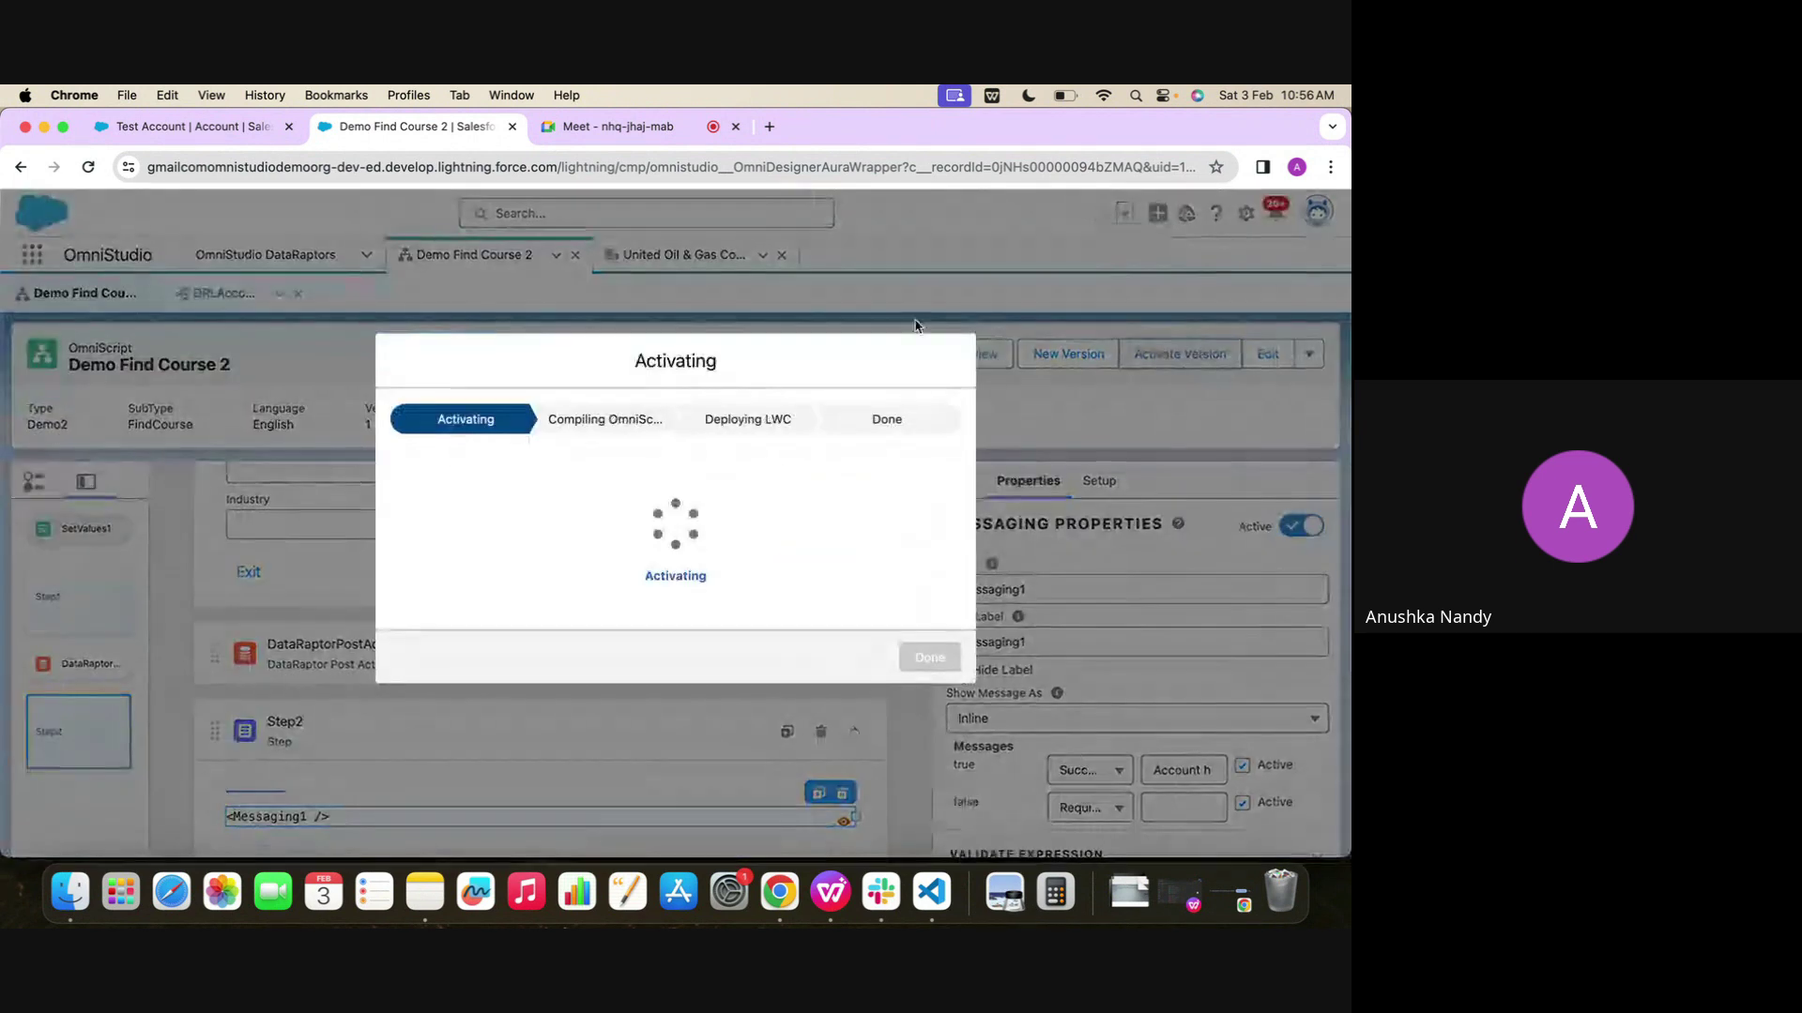
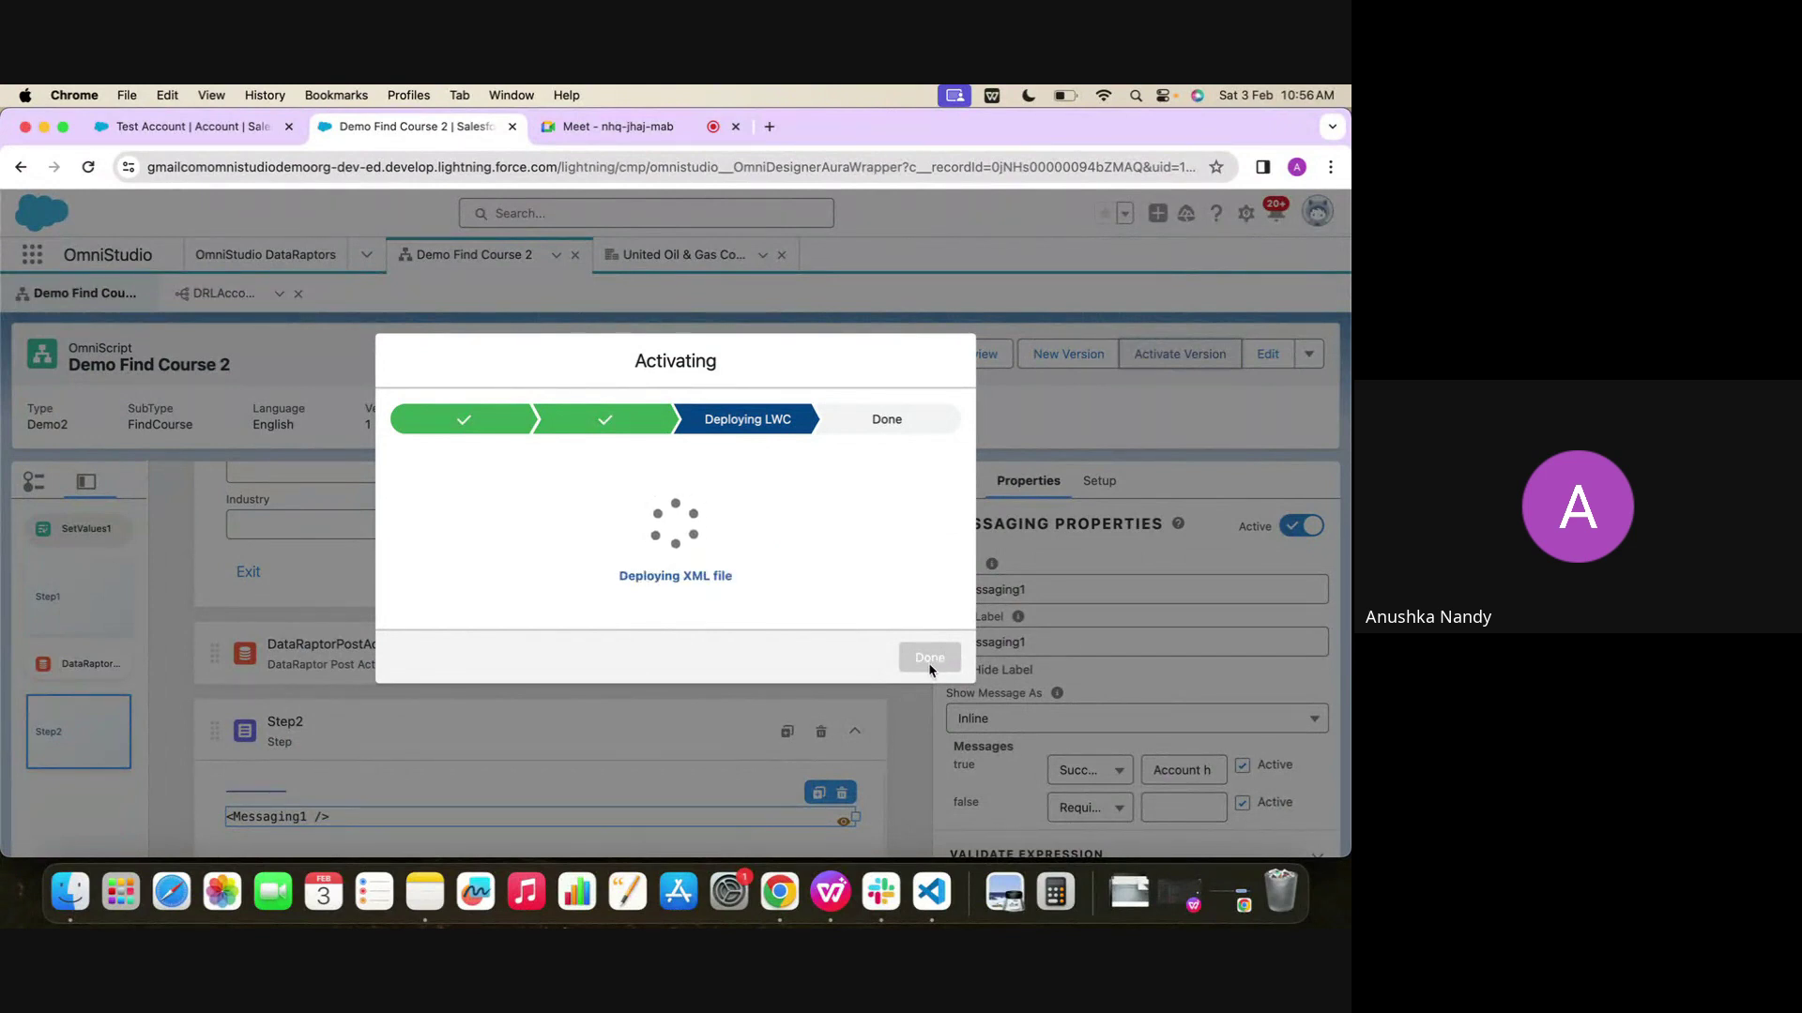
left_click(929, 661)
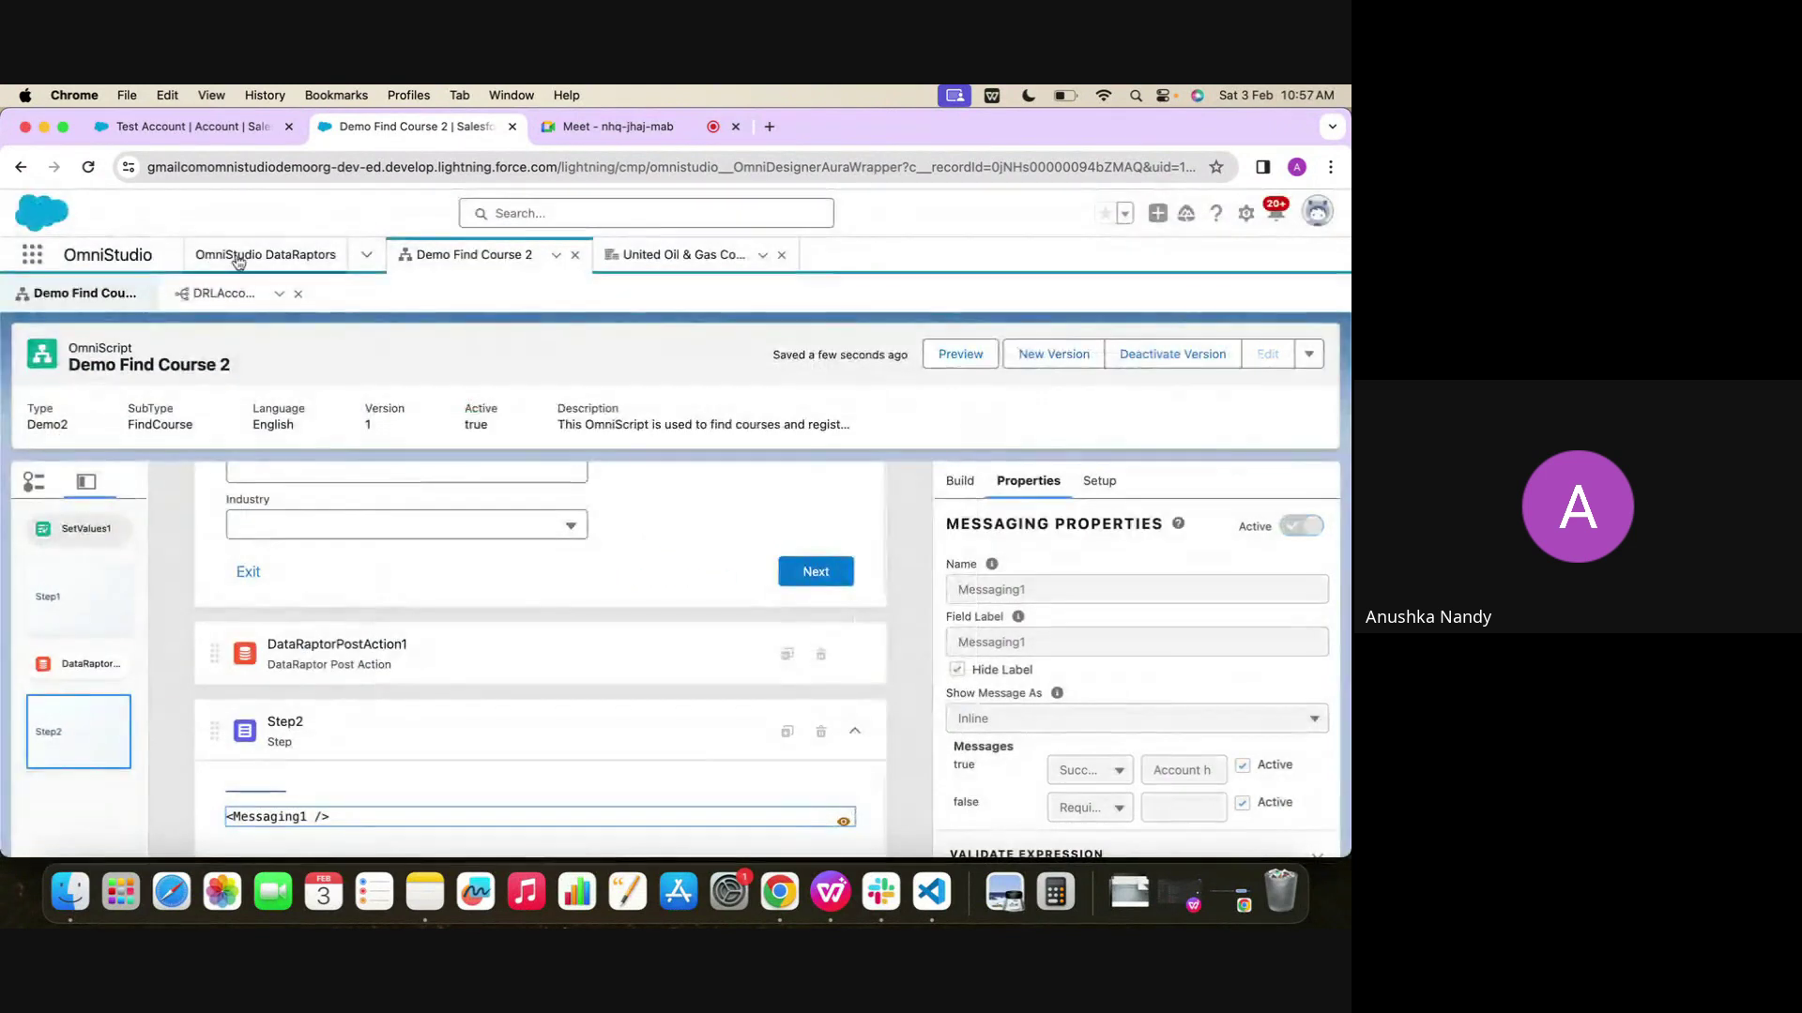
On the Test Account record page, fill in the Account Details form with Name Test2 and a phone number, and submit it
left_click(199, 131)
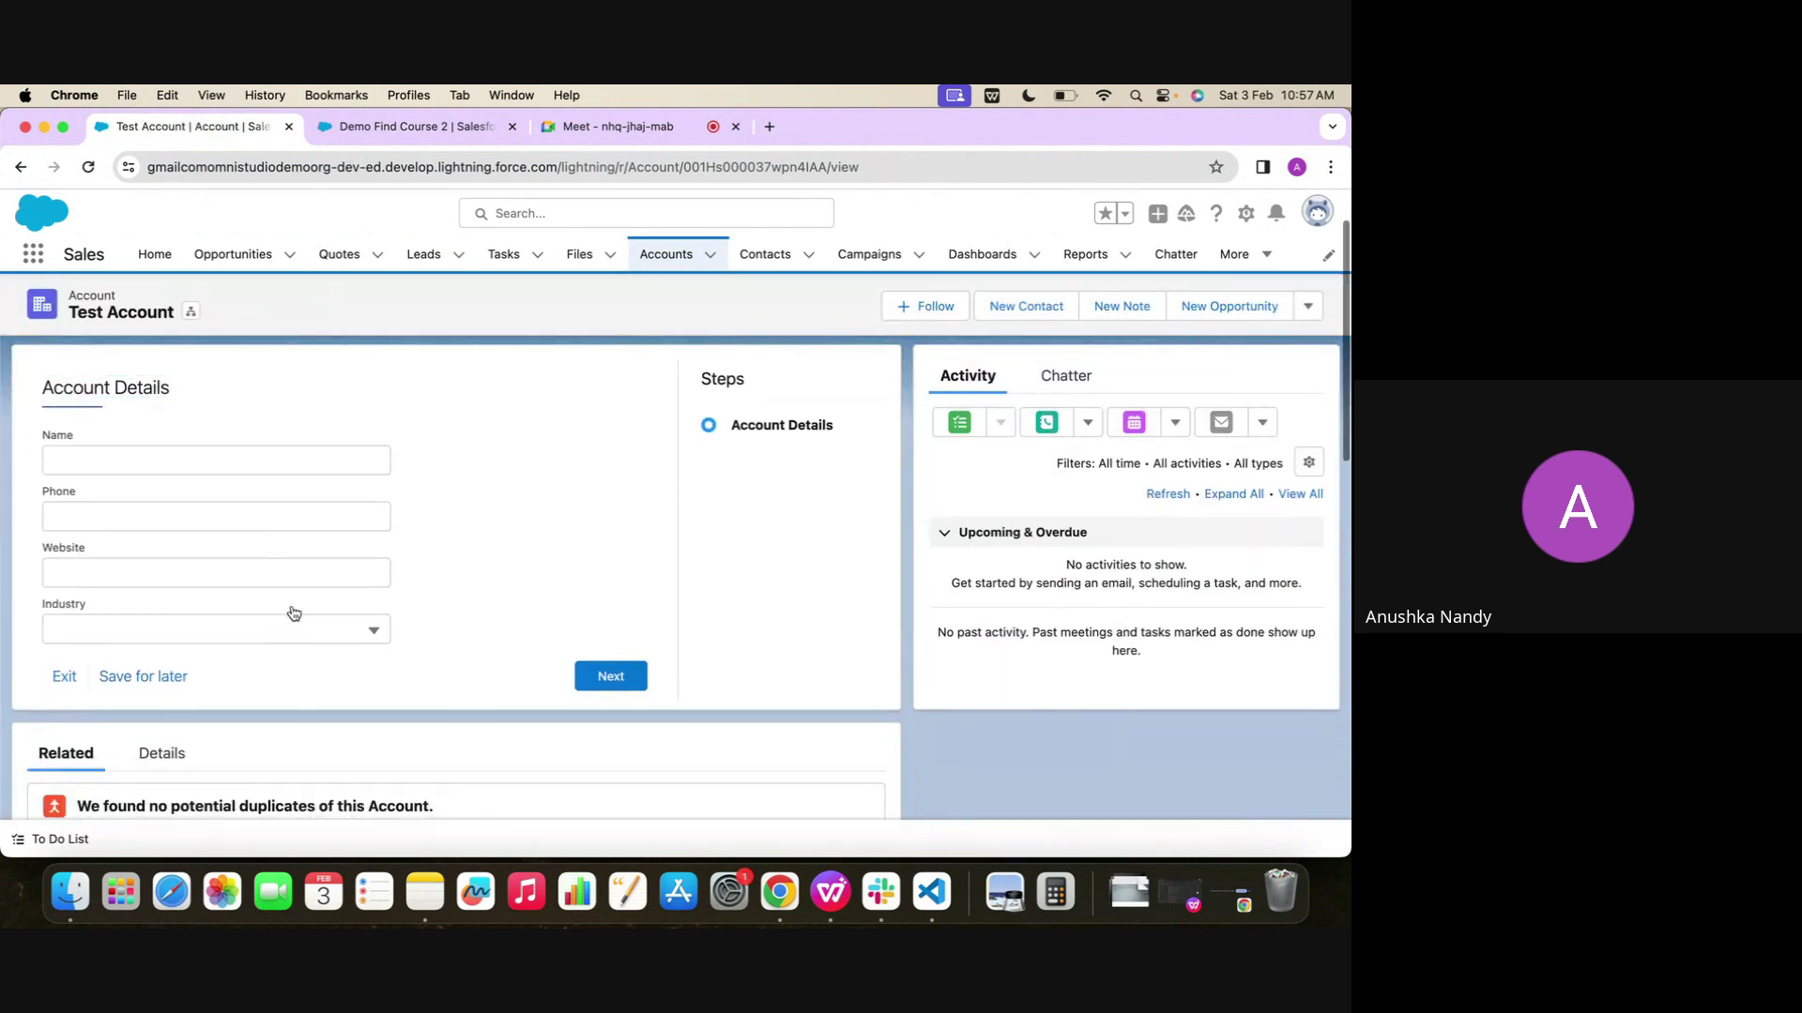
left_click(206, 457)
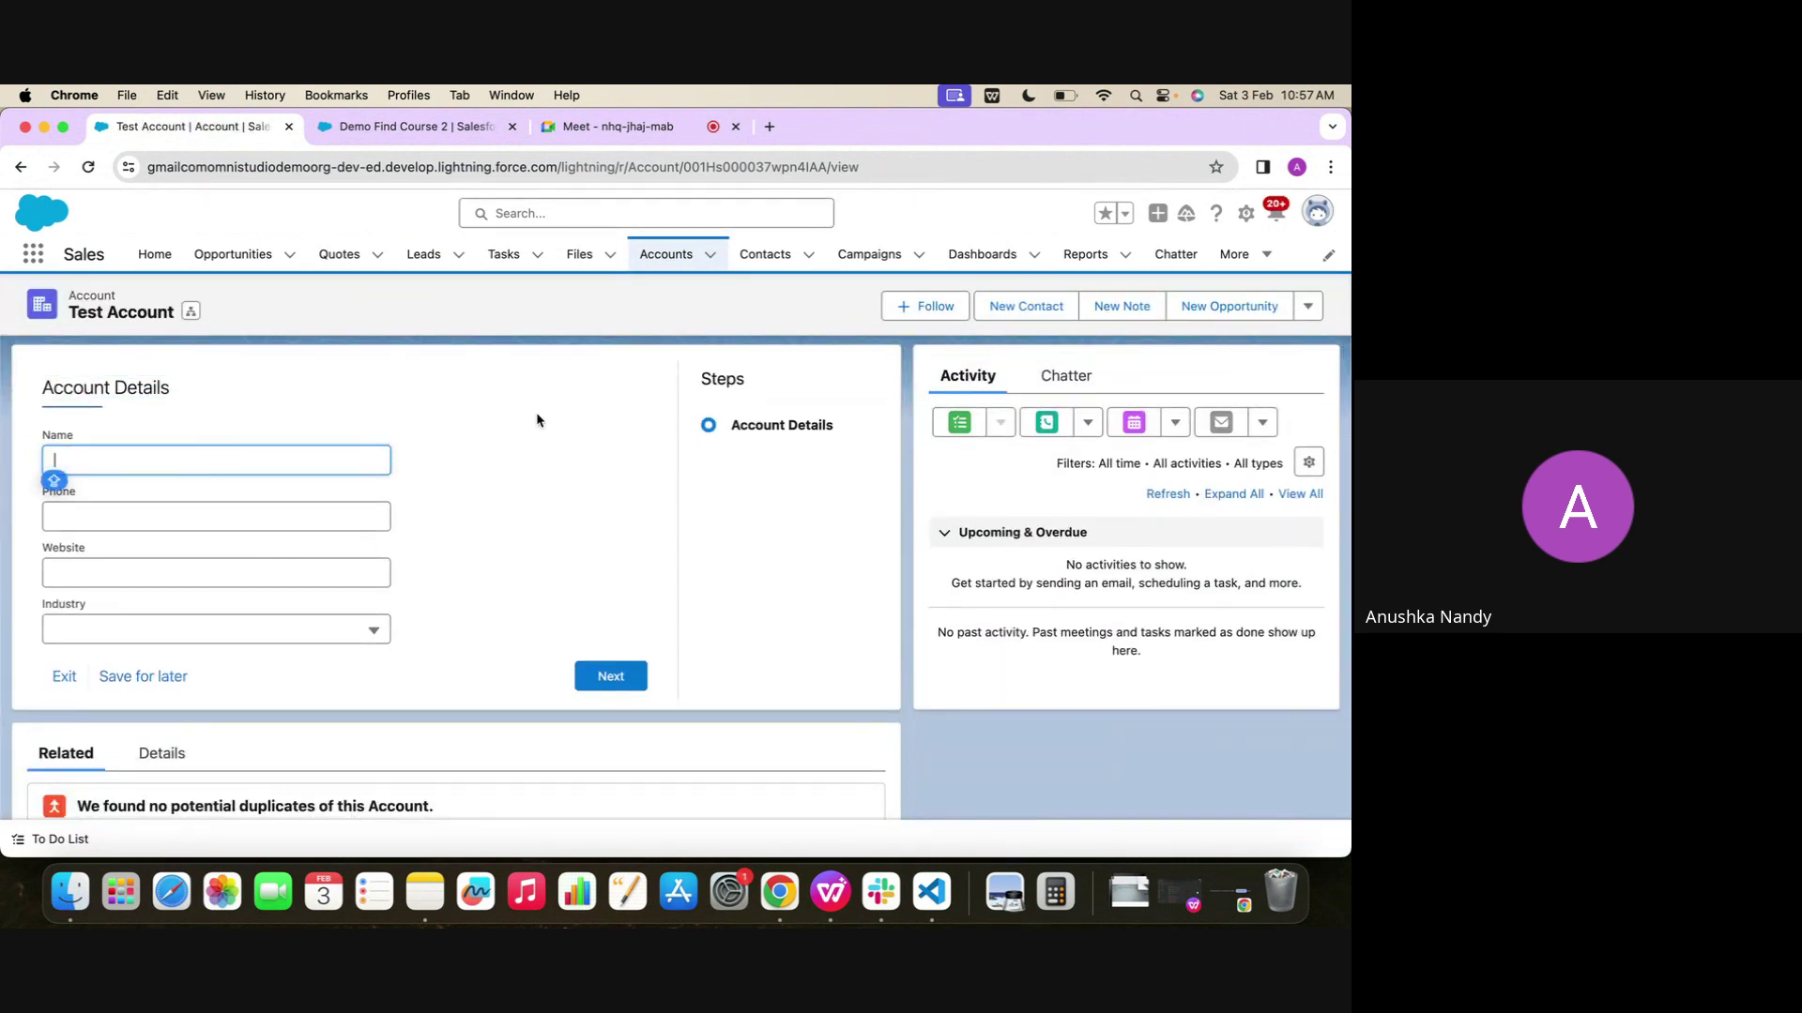
type("Test2")
left_click(179, 526)
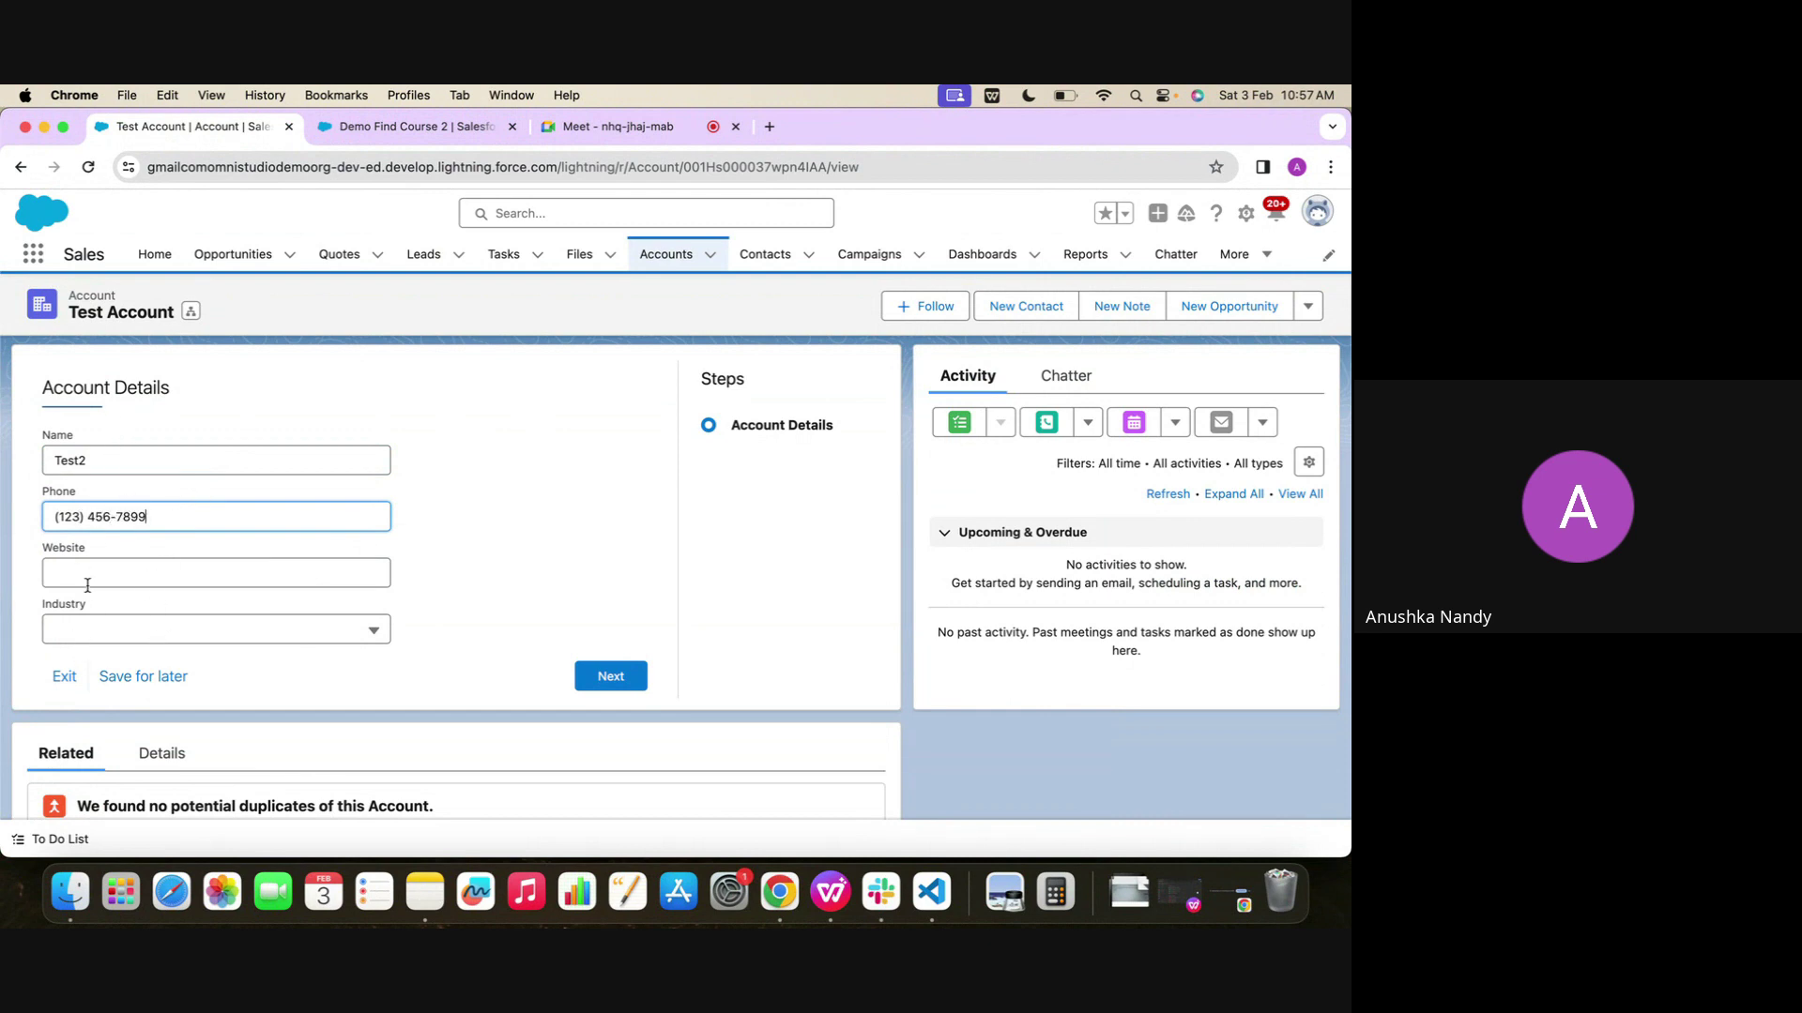
left_click(611, 677)
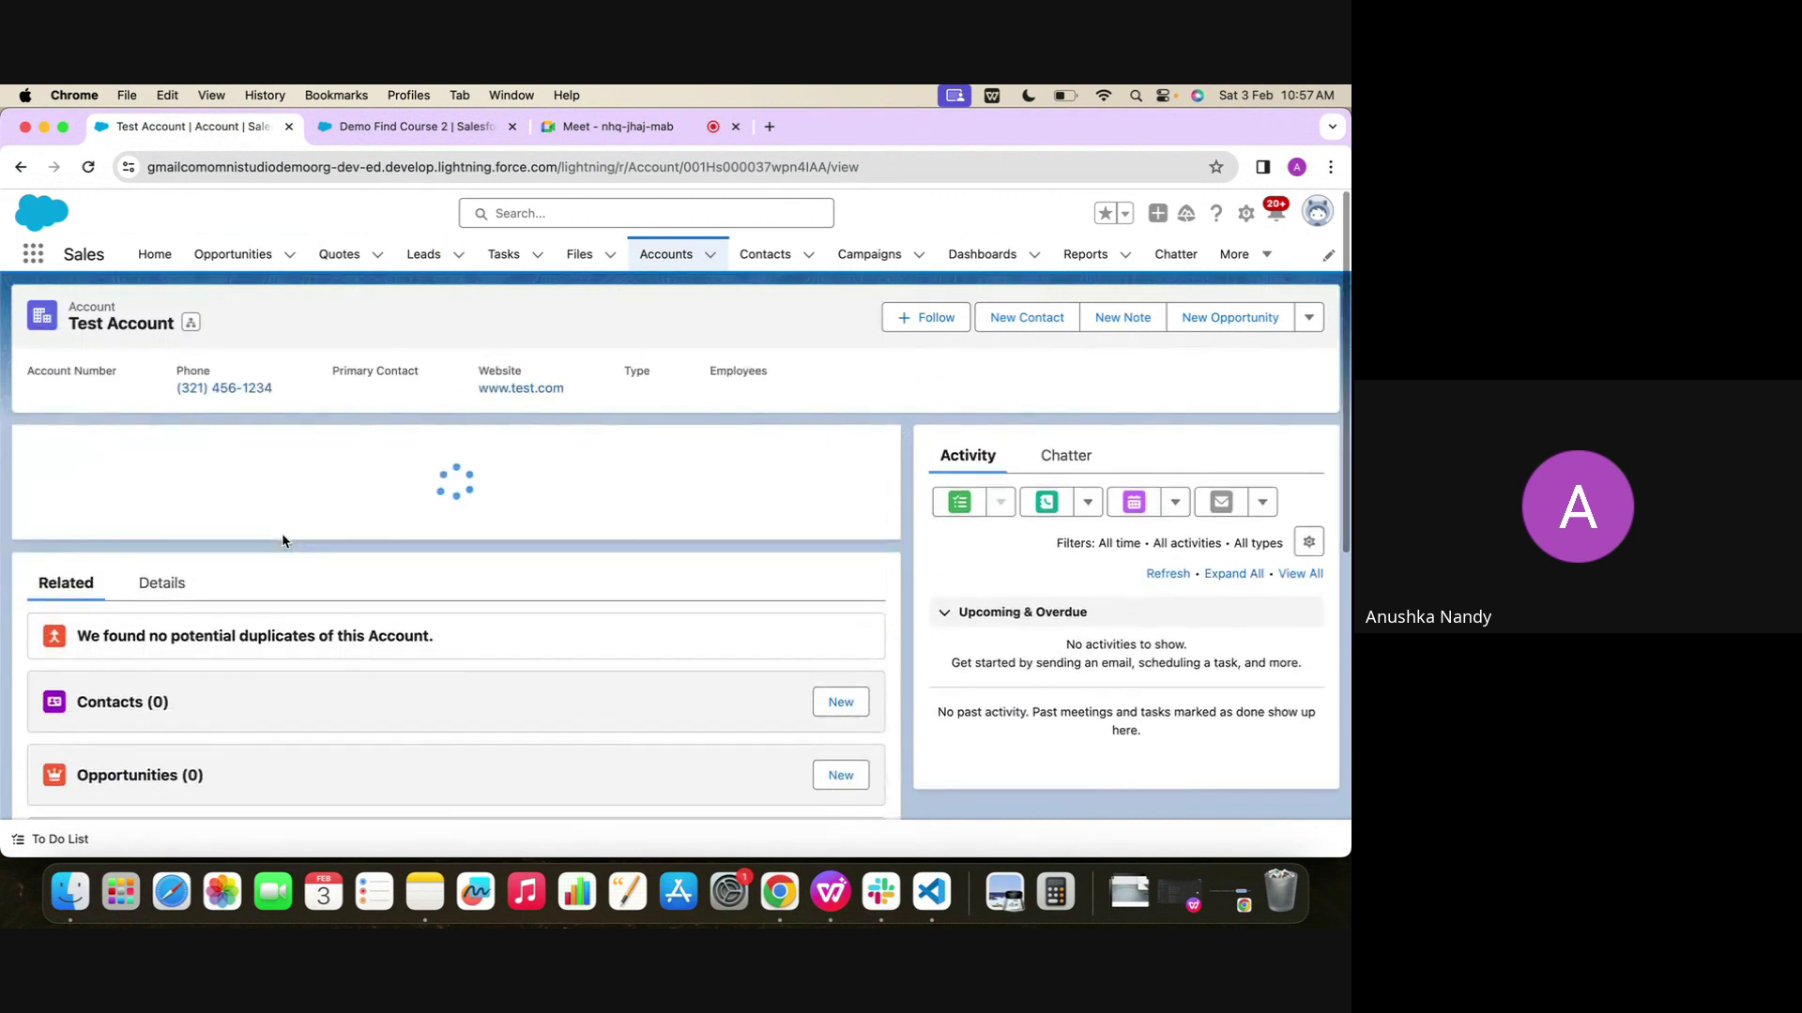
Look over the record page after submitting, and open the Accounts list to check for the new account
scroll(283, 540, "down", 3)
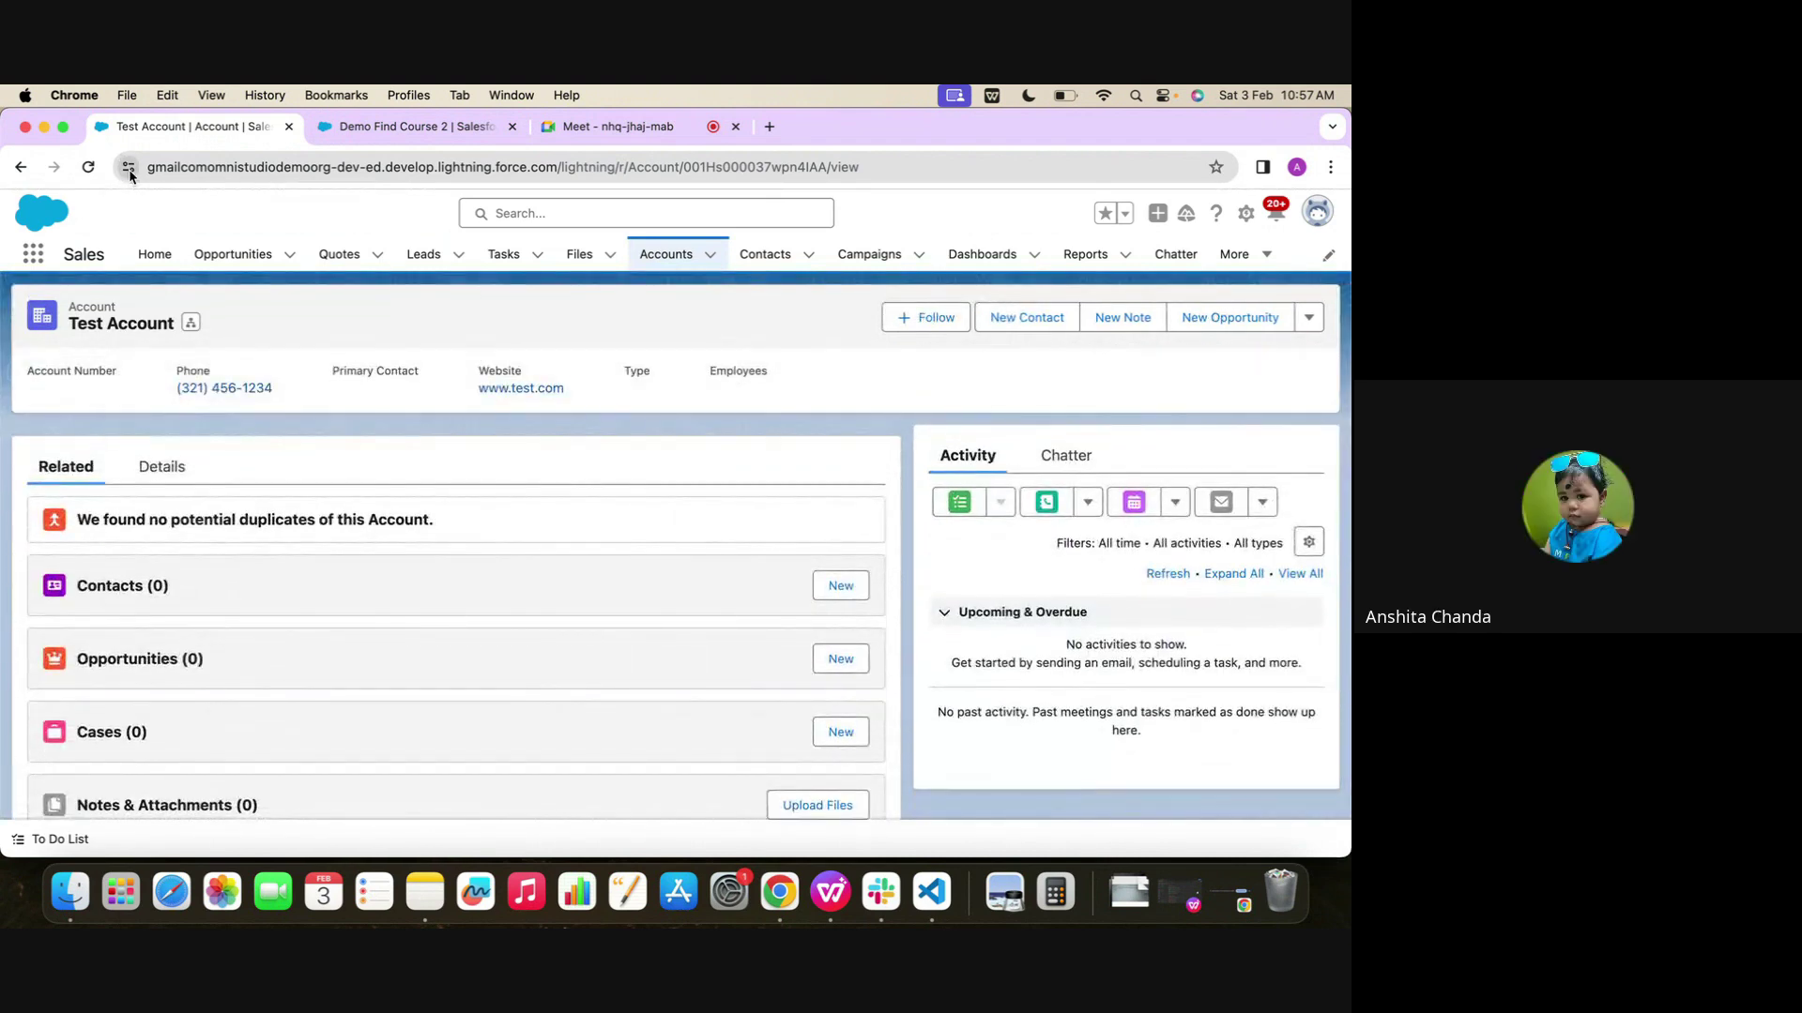
left_click(129, 168)
left_click(131, 173)
left_click(666, 255)
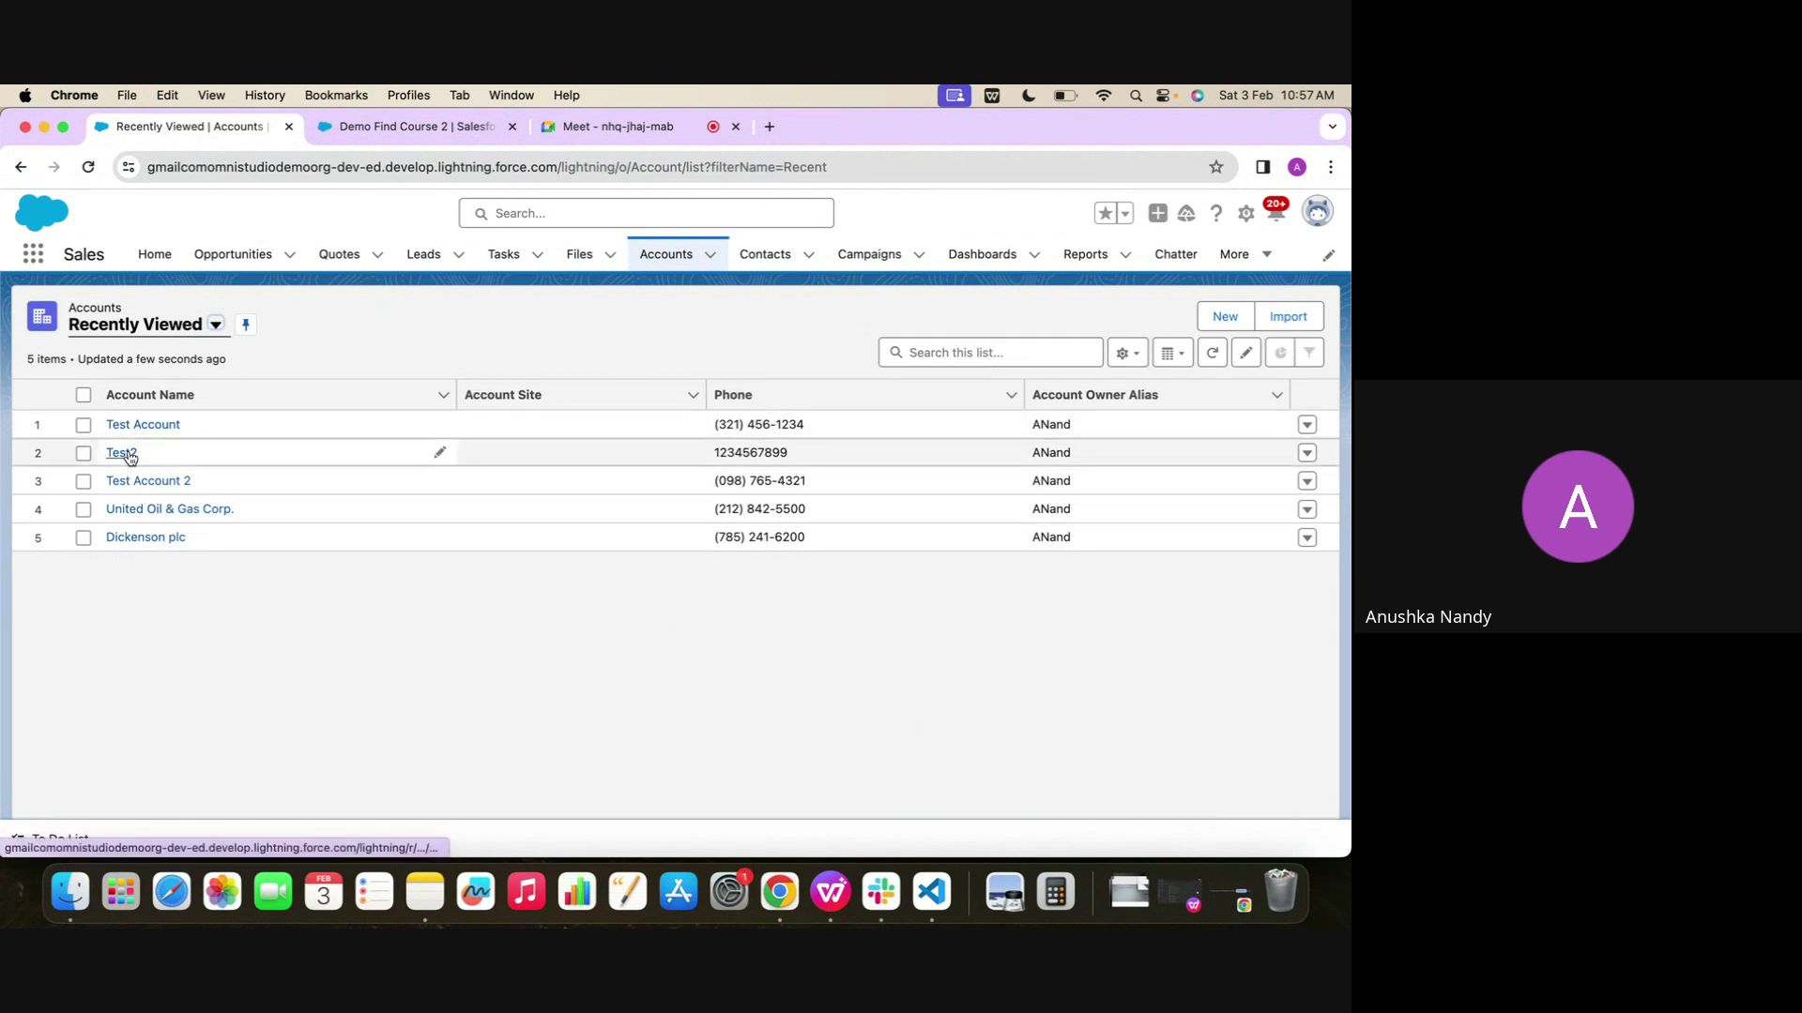
Open the Test Account 2 record, delete both sites' stored on-device data in the browser, and reload the page
left_click(128, 478)
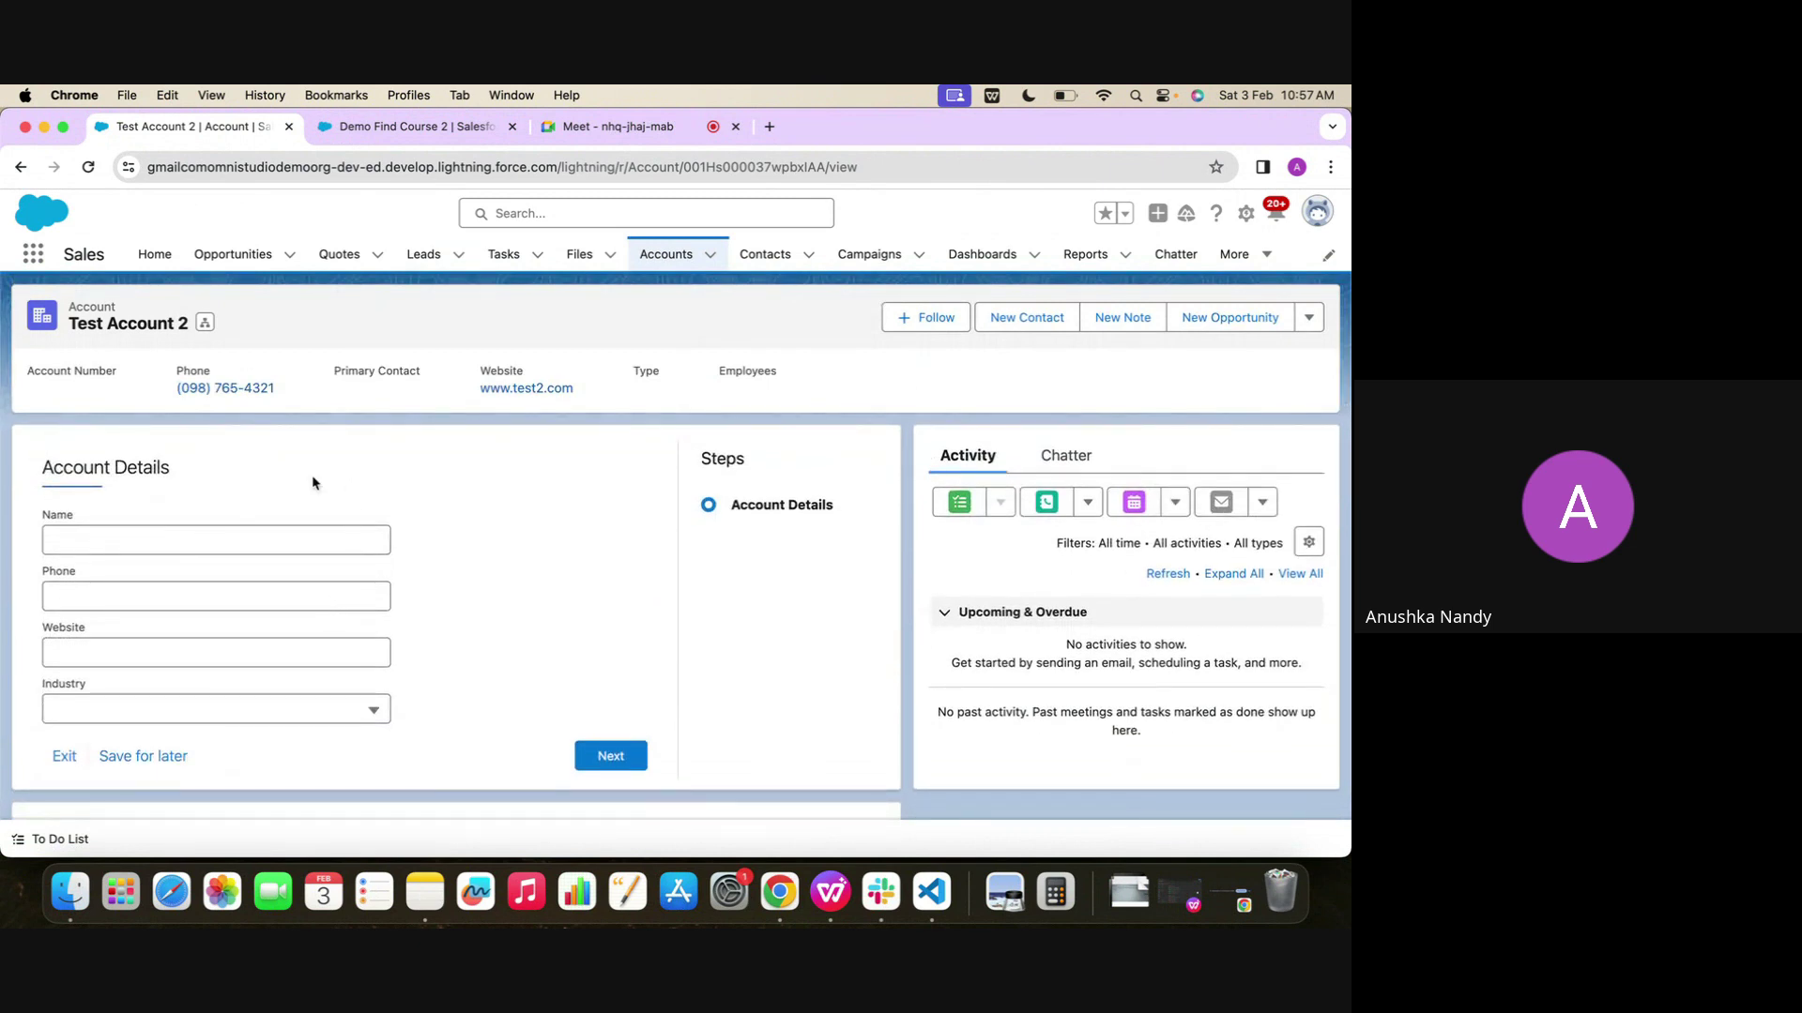
left_click(129, 167)
left_click(179, 478)
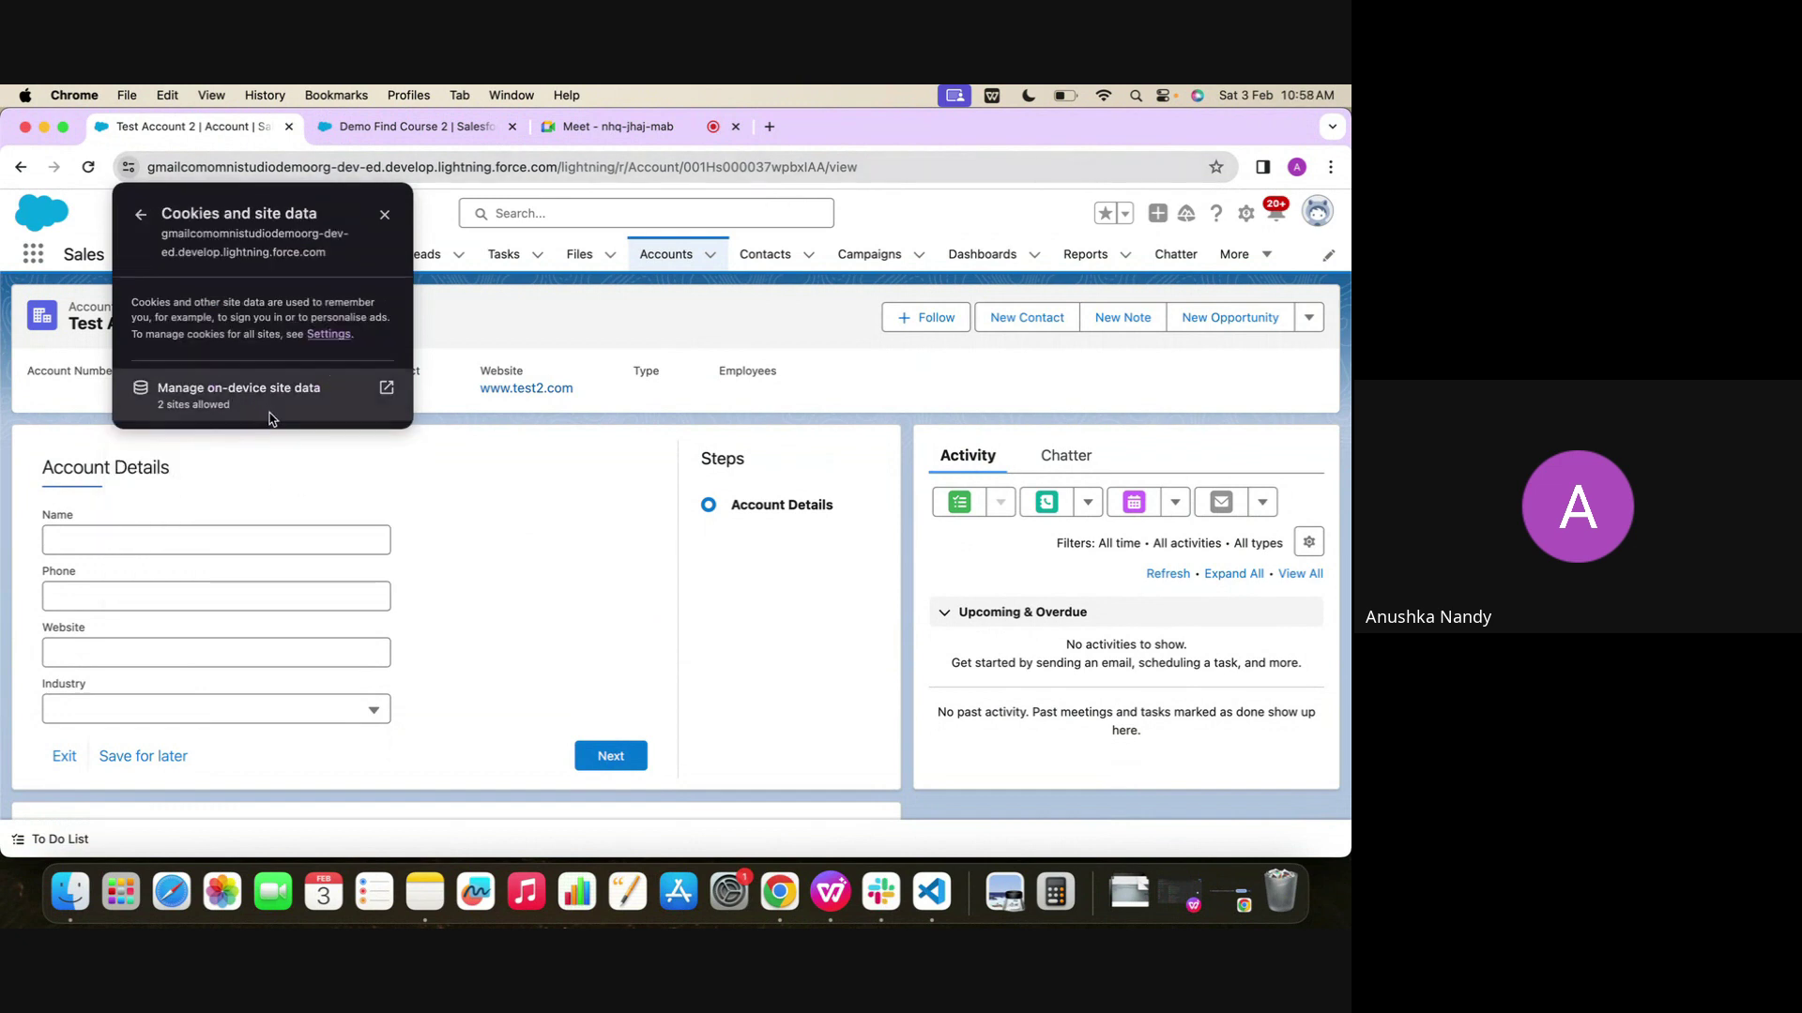
left_click(207, 394)
left_click(825, 370)
left_click(826, 370)
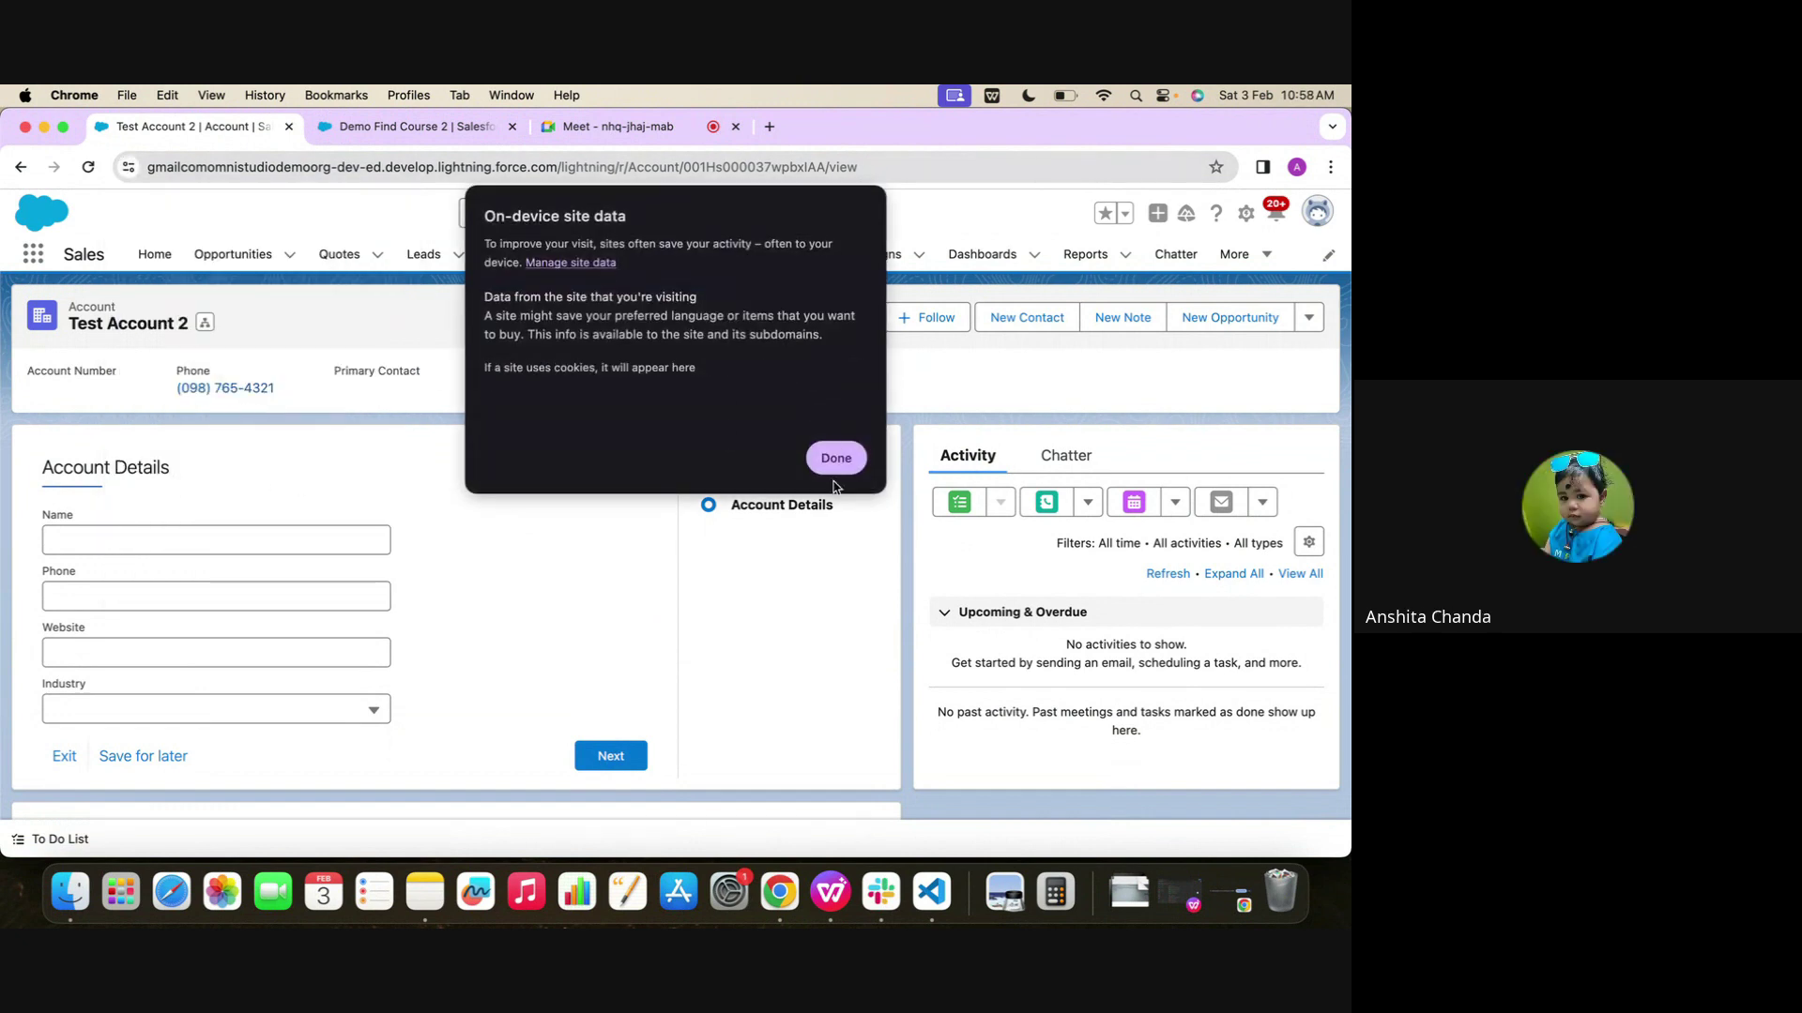
left_click(834, 460)
left_click(436, 215)
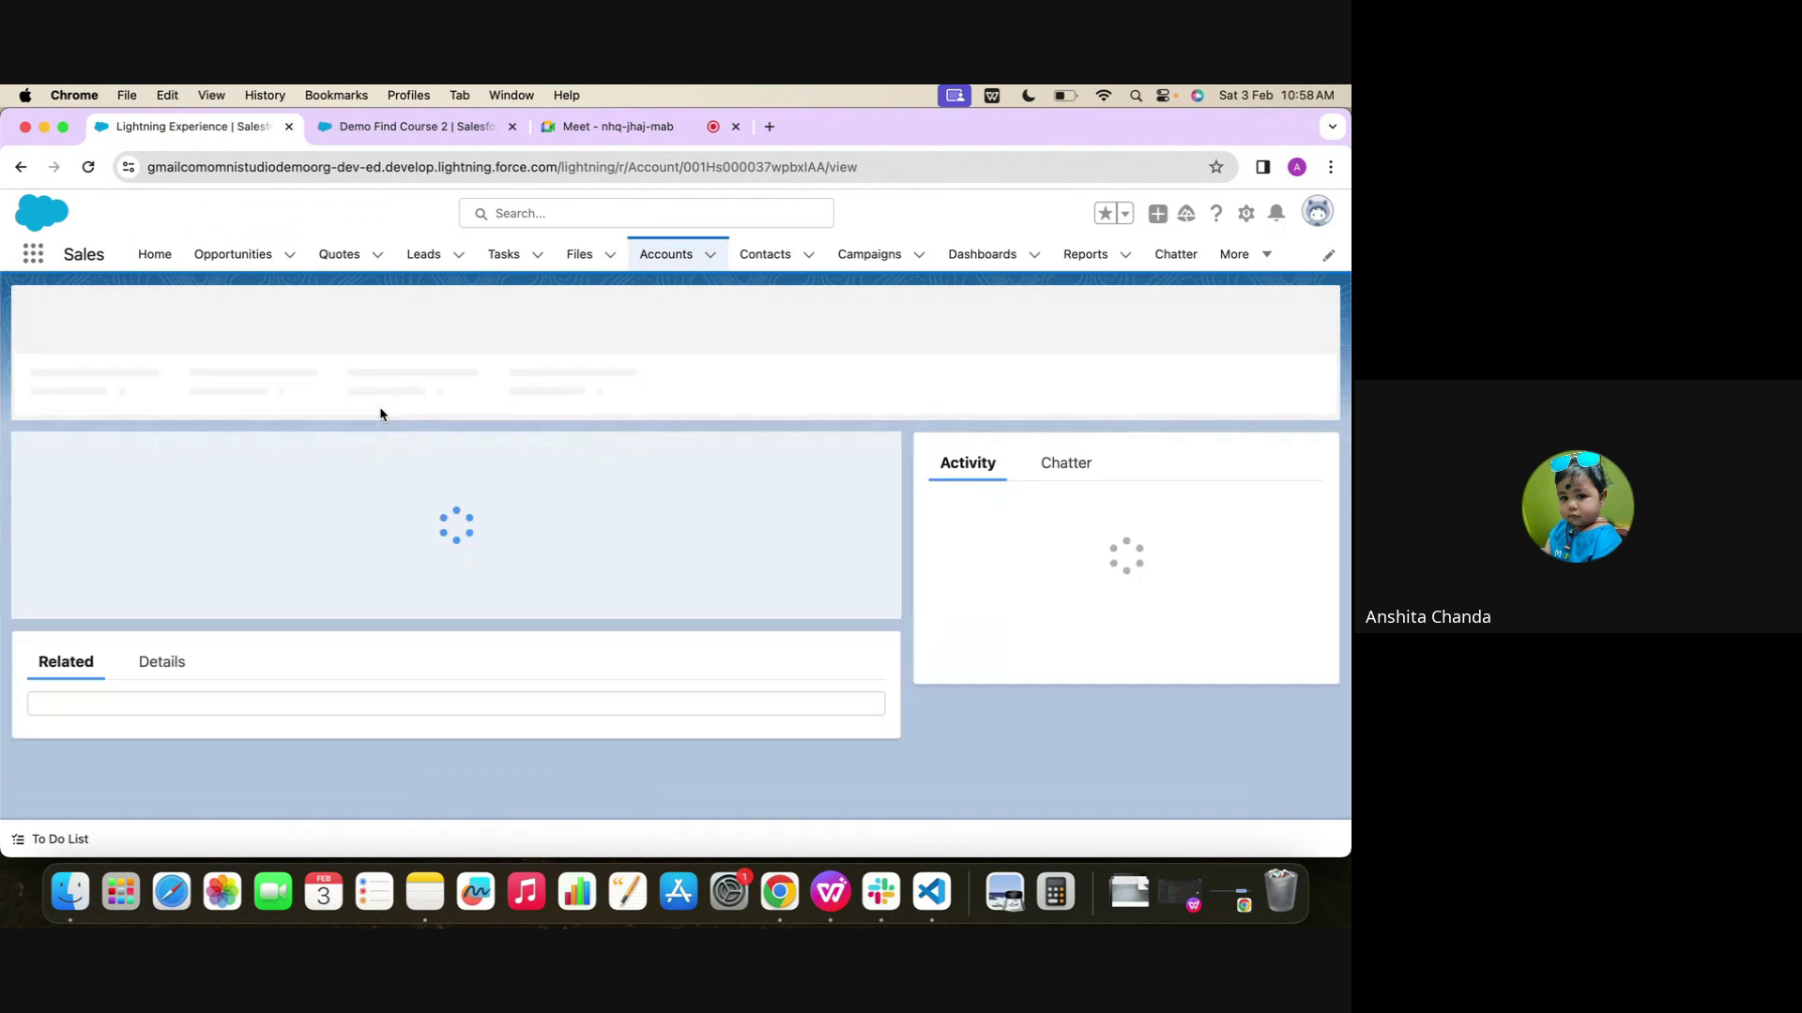
Fill in the Account Details form on the Test Account 2 page with Name Test3, submit it, and check the page
scroll(387, 362, "down", 3)
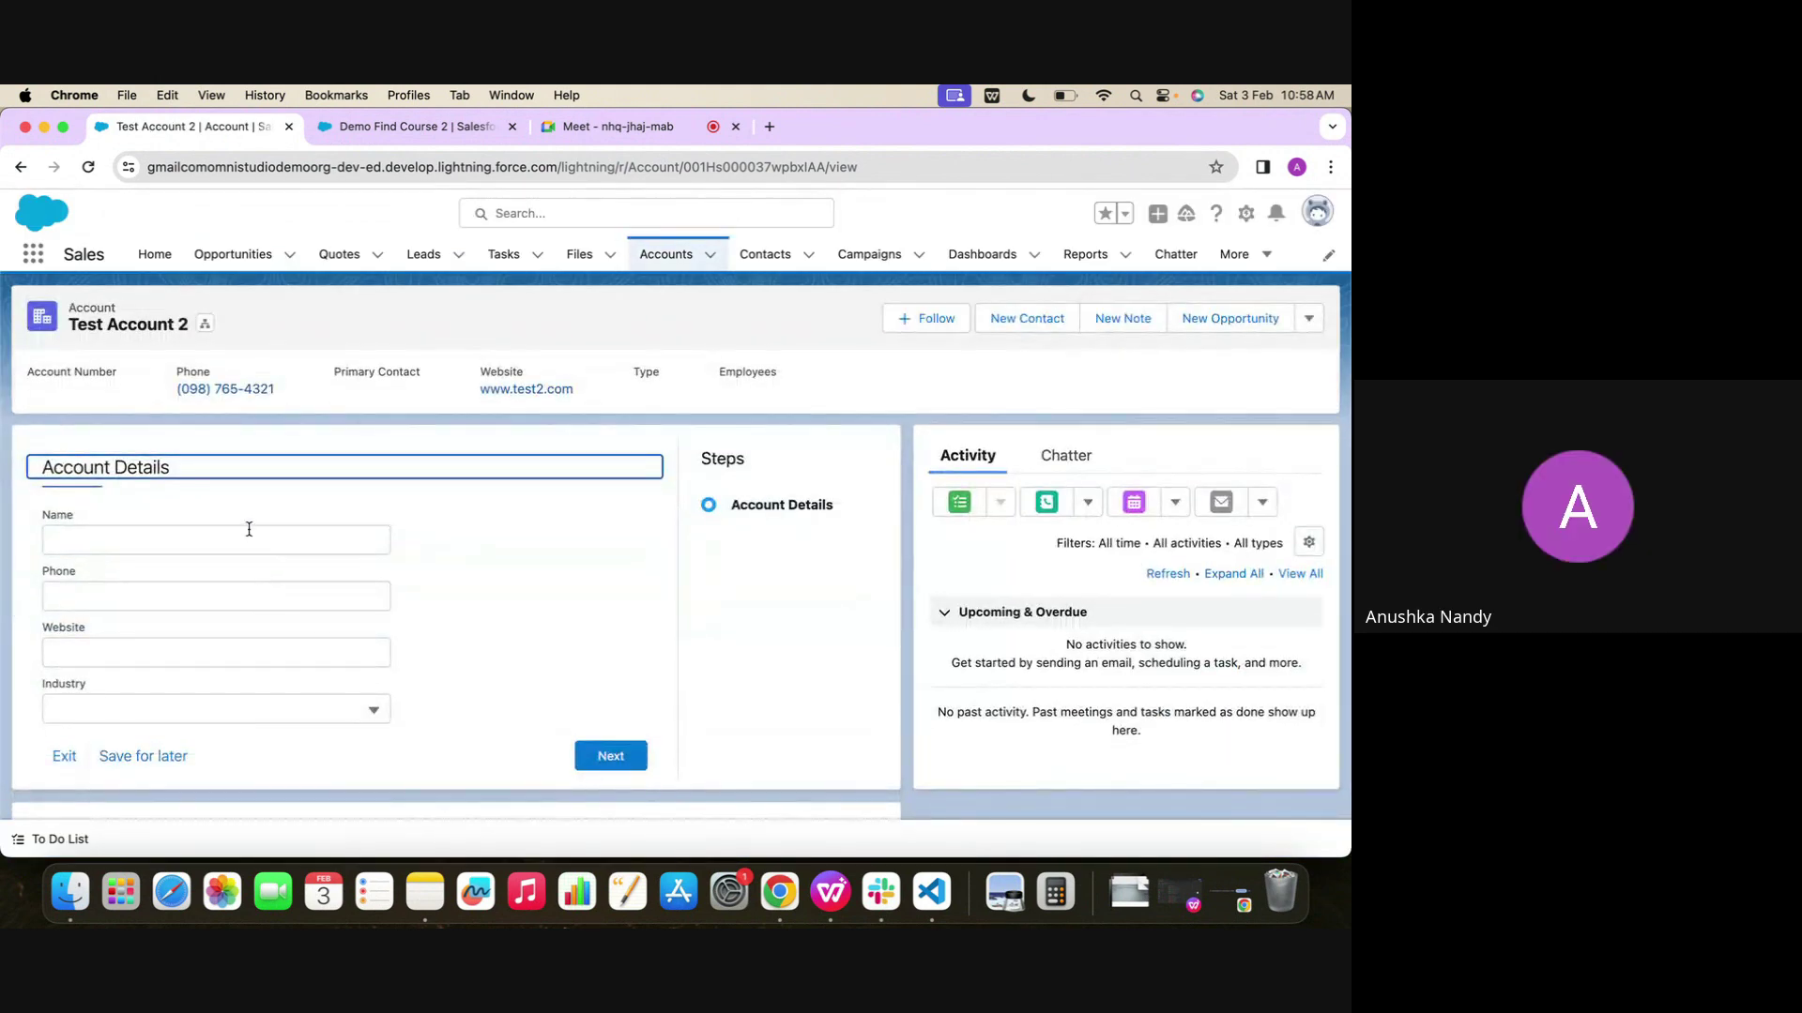
left_click(248, 529)
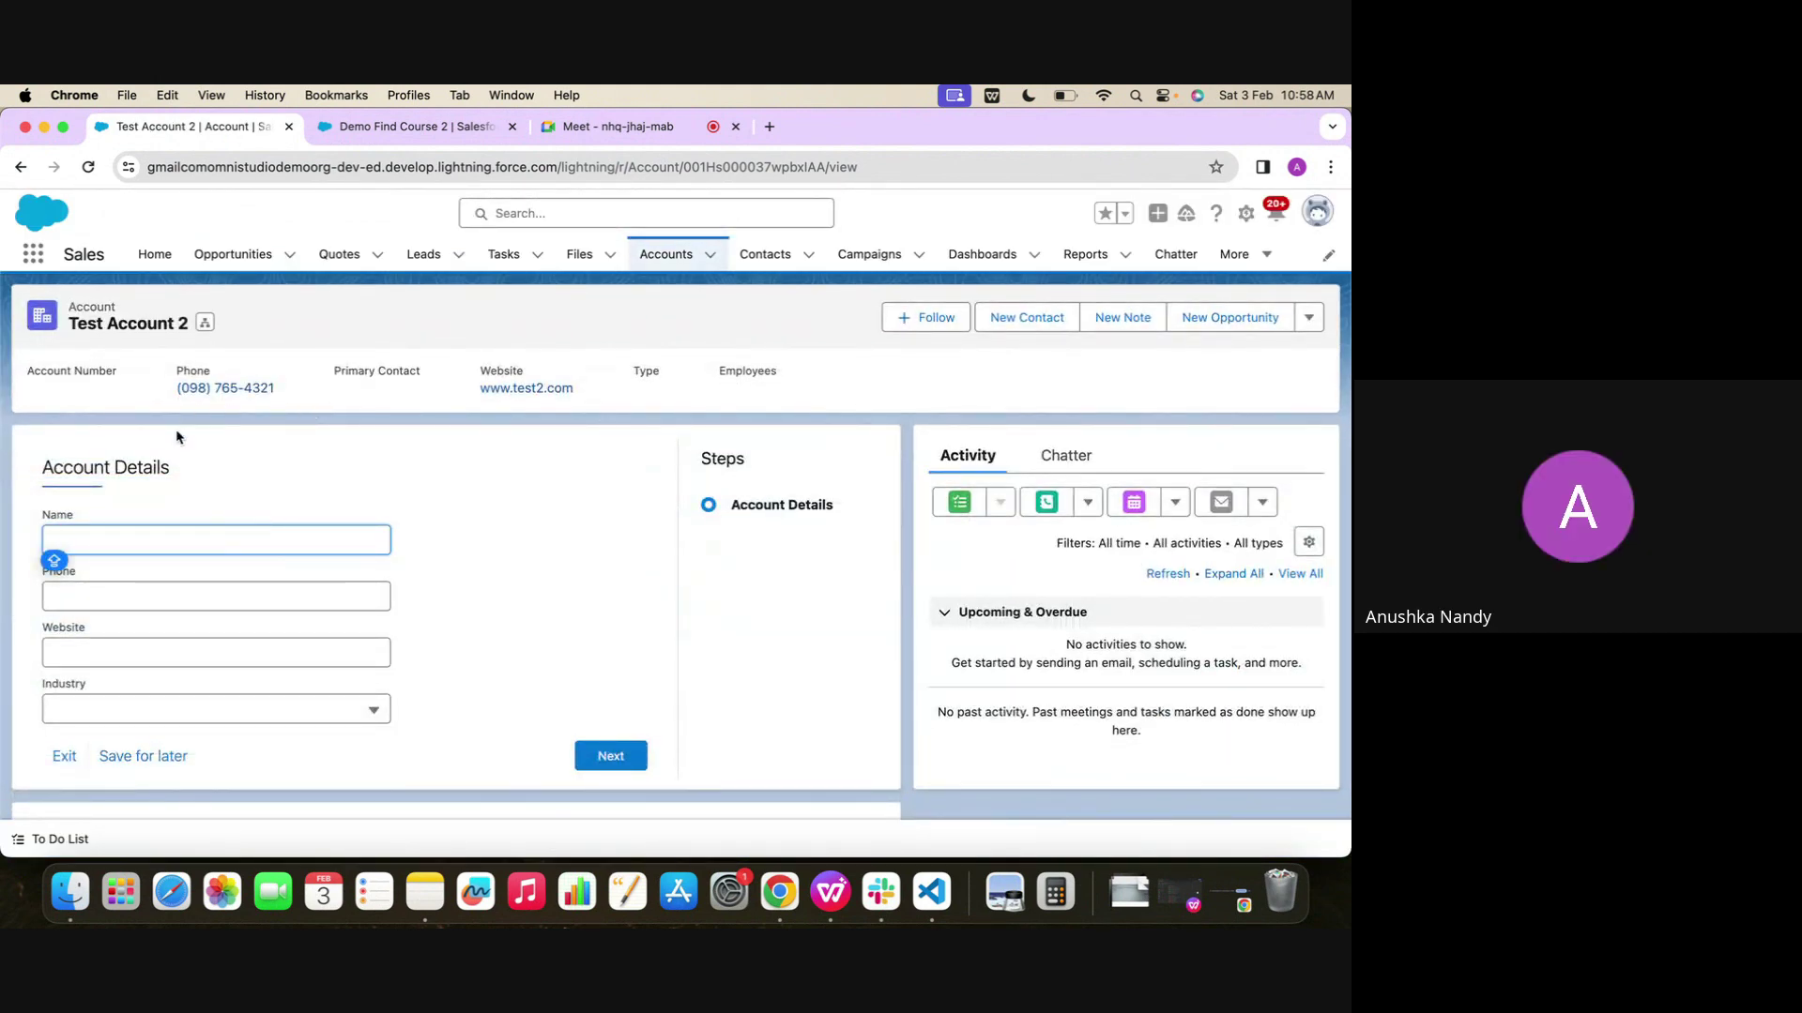
left_click(397, 127)
left_click(192, 129)
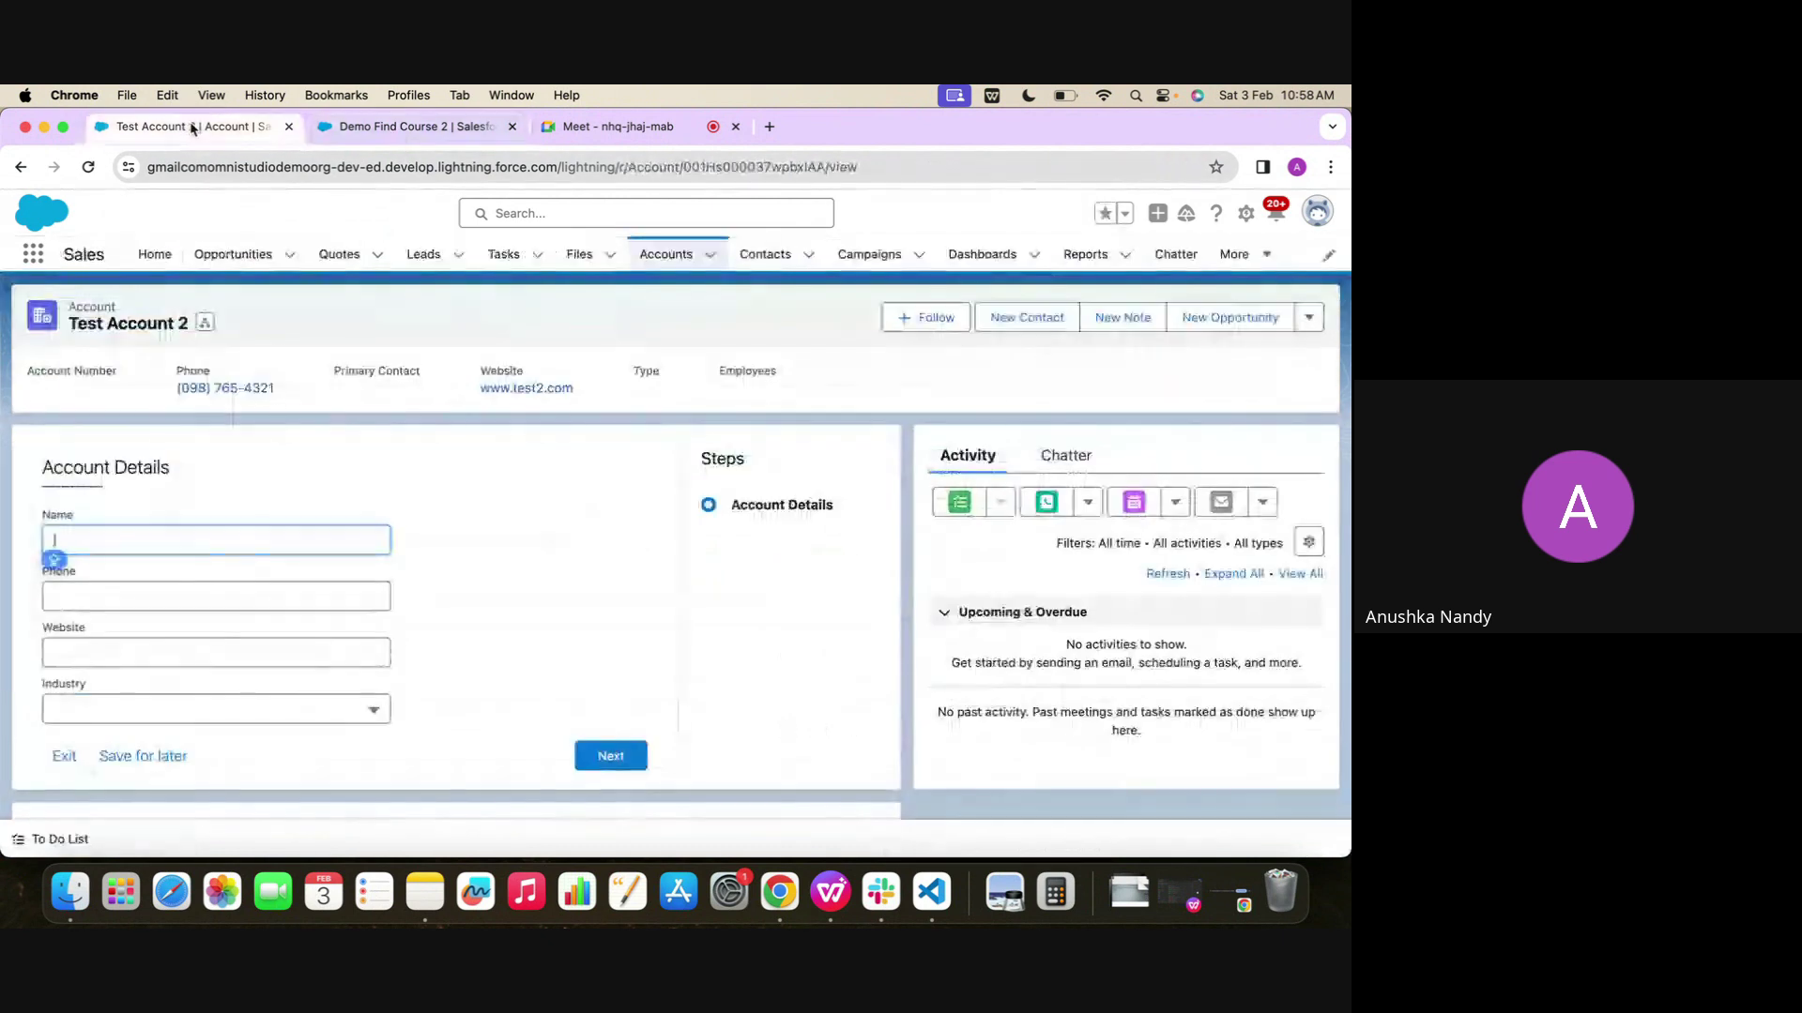
type("T")
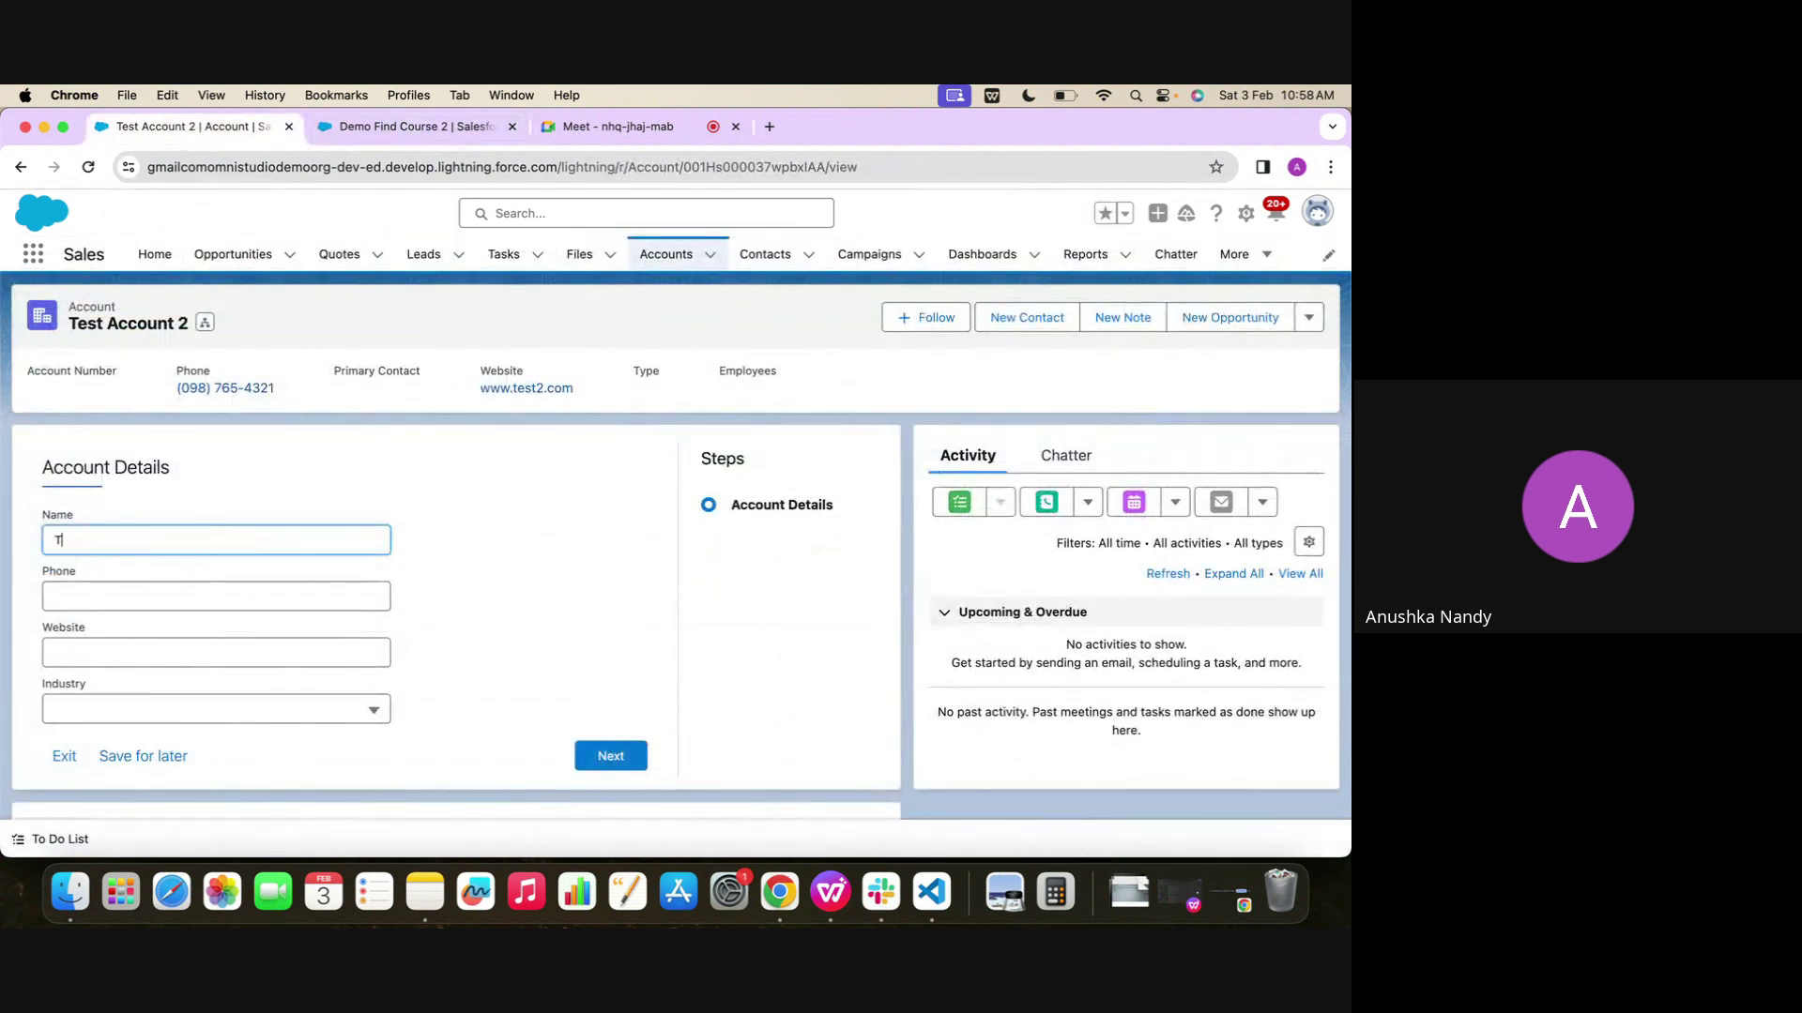
type("est3")
left_click(123, 593)
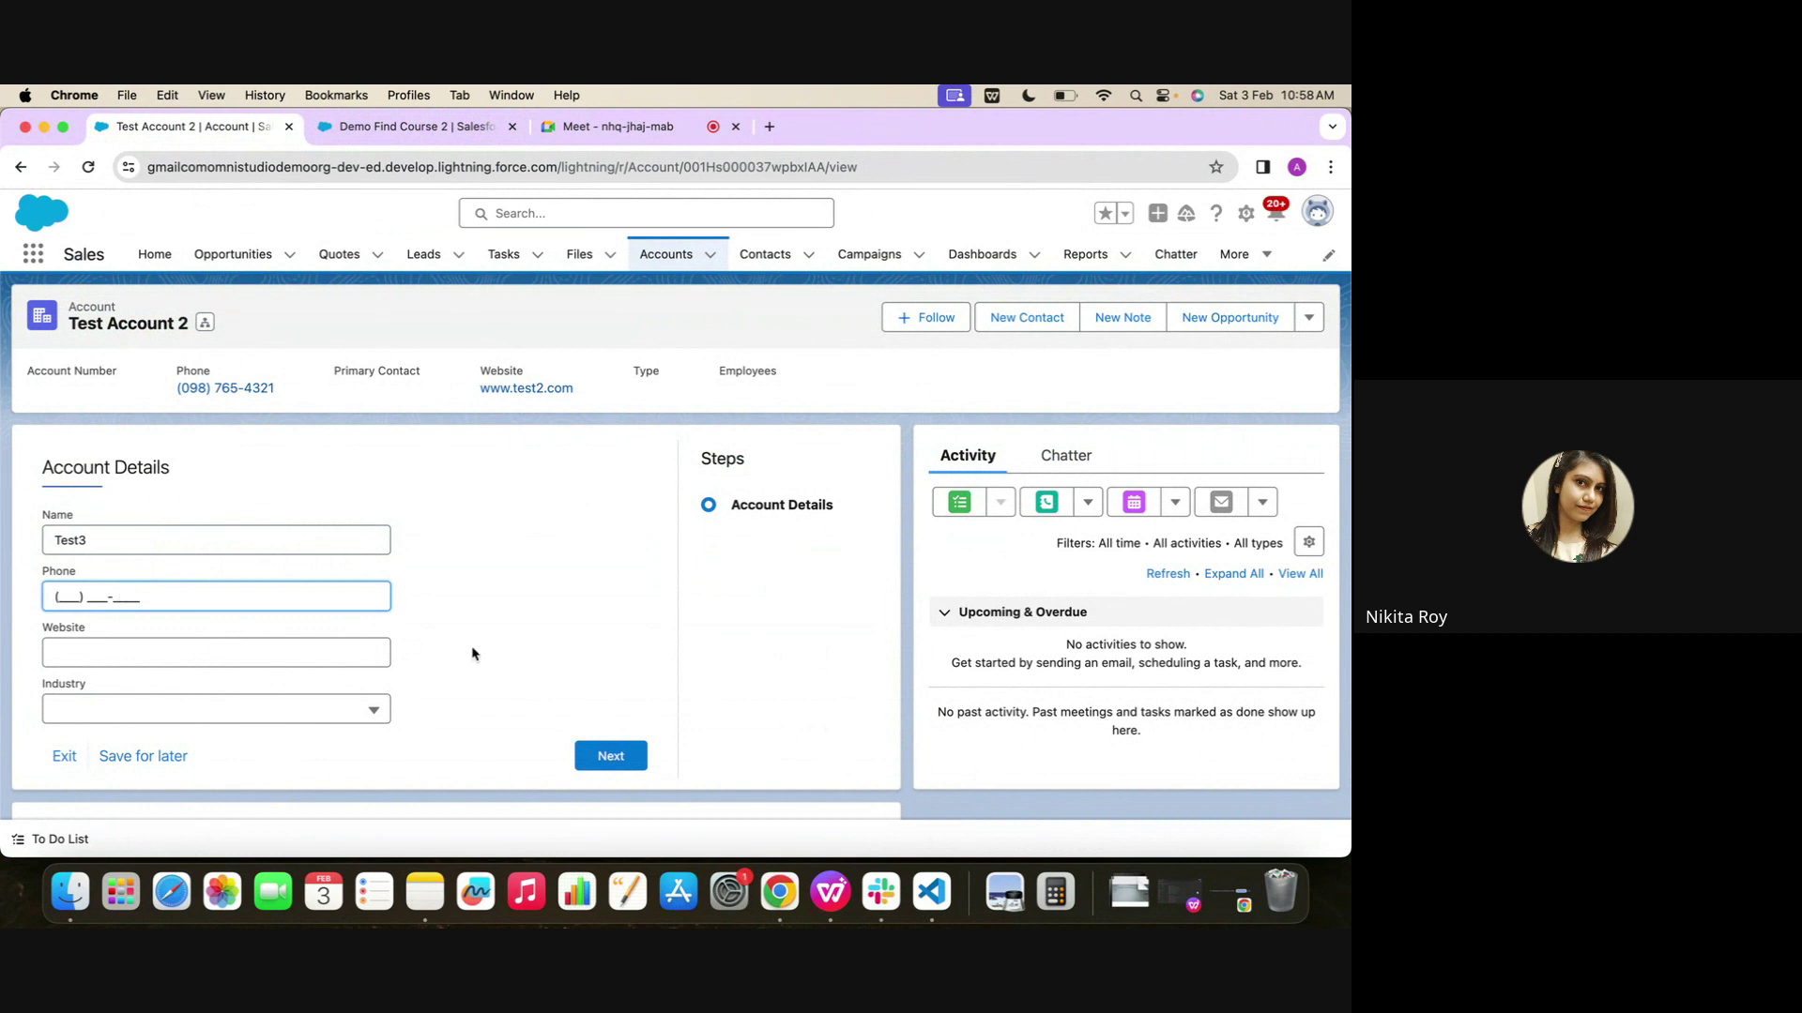
left_click(610, 755)
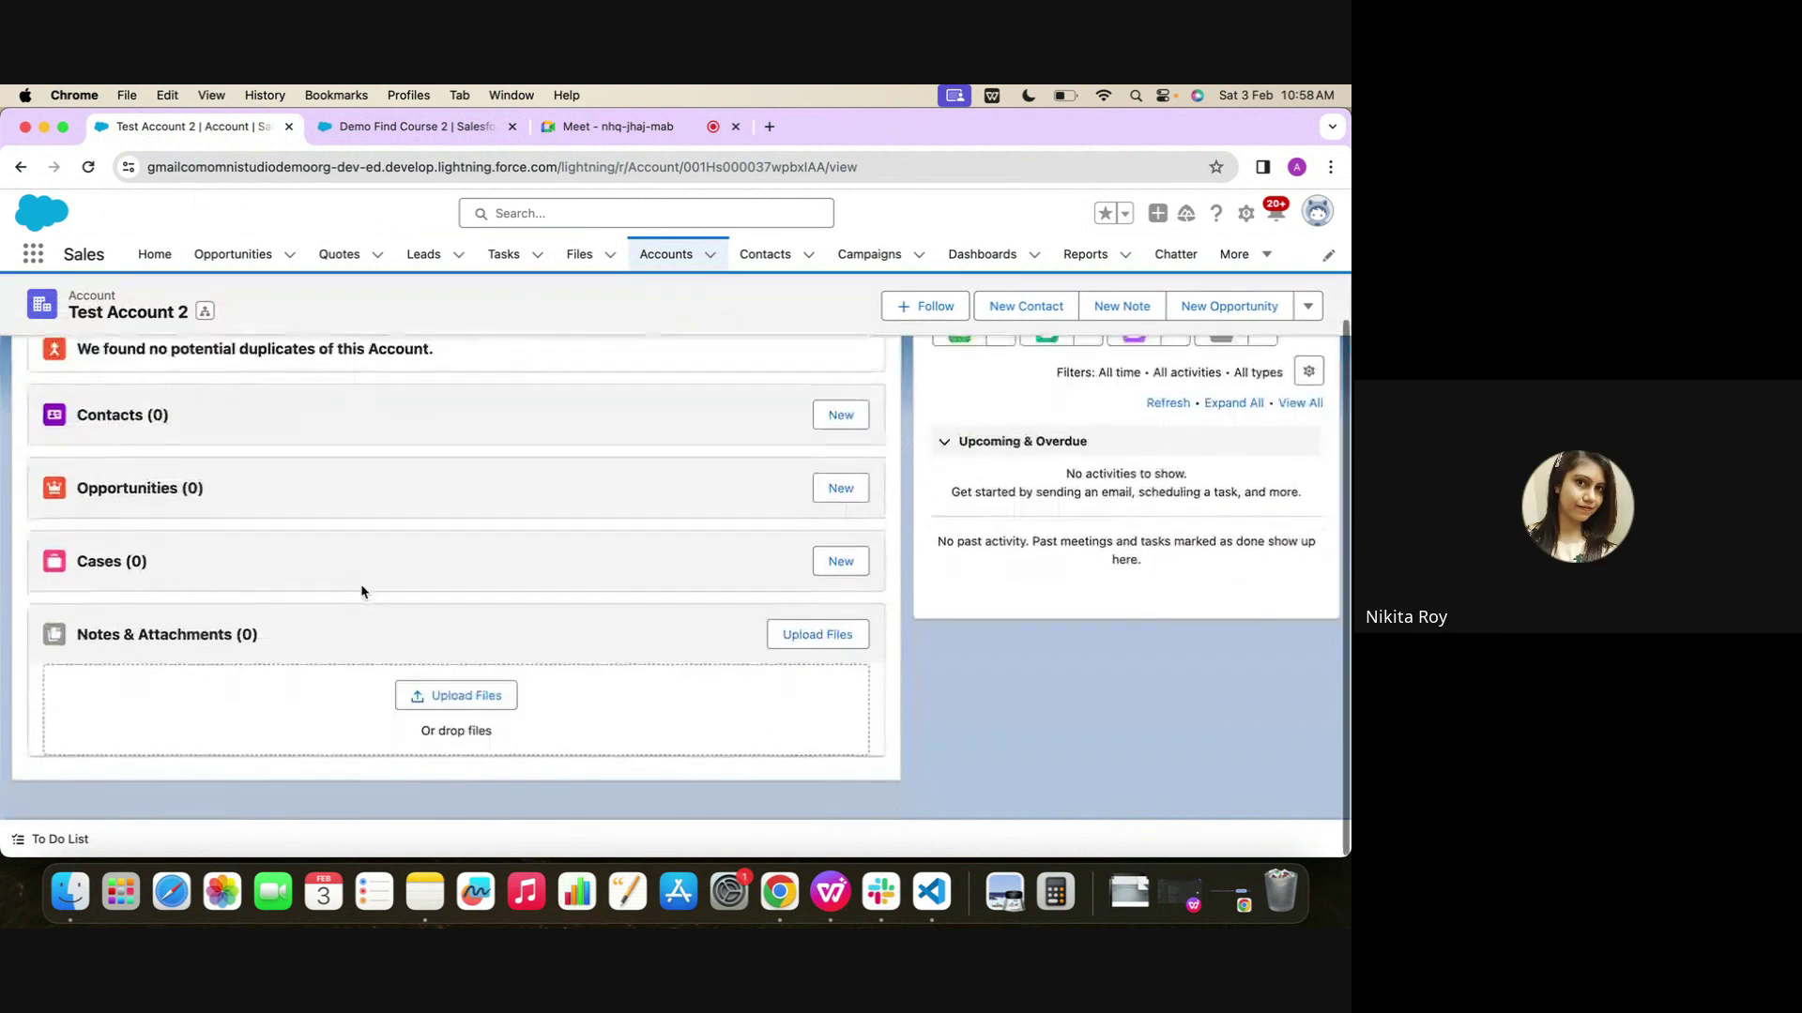
scroll(362, 592, "up", 10)
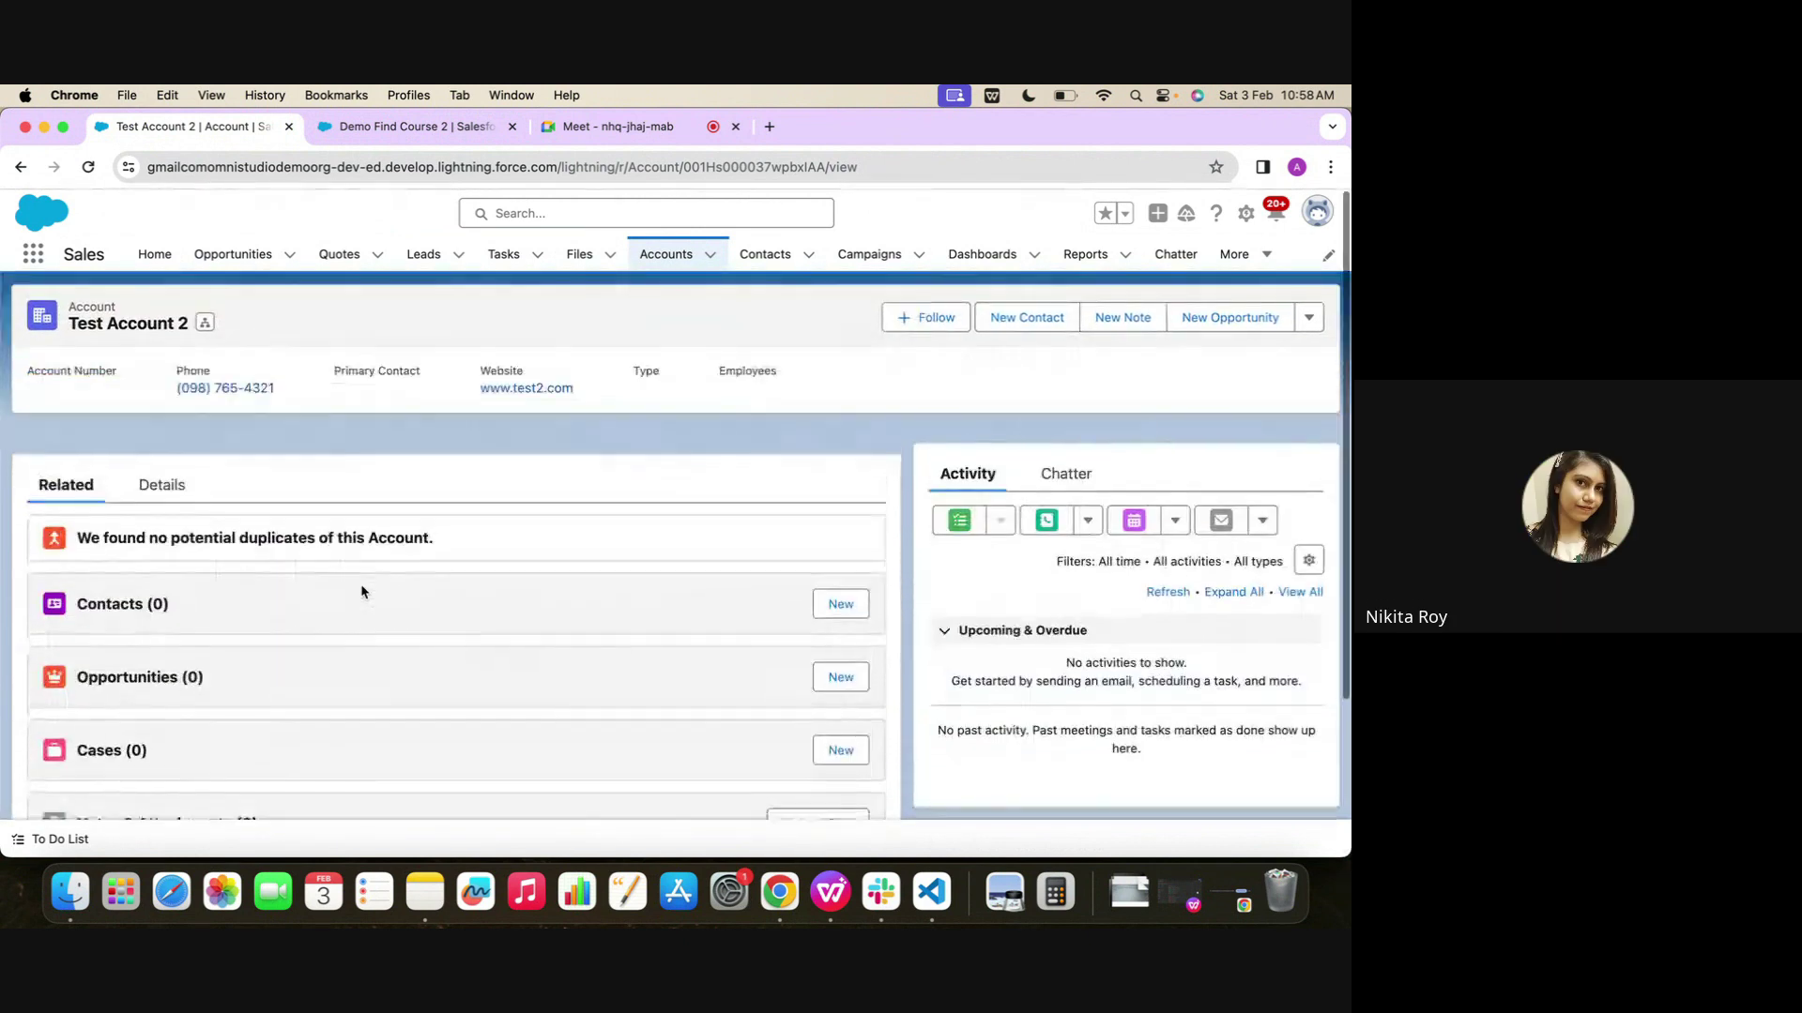
Preview the Demo Find Course 2 OmniScript and submit its Account Details form with Name test5
key("ctrl+Tab")
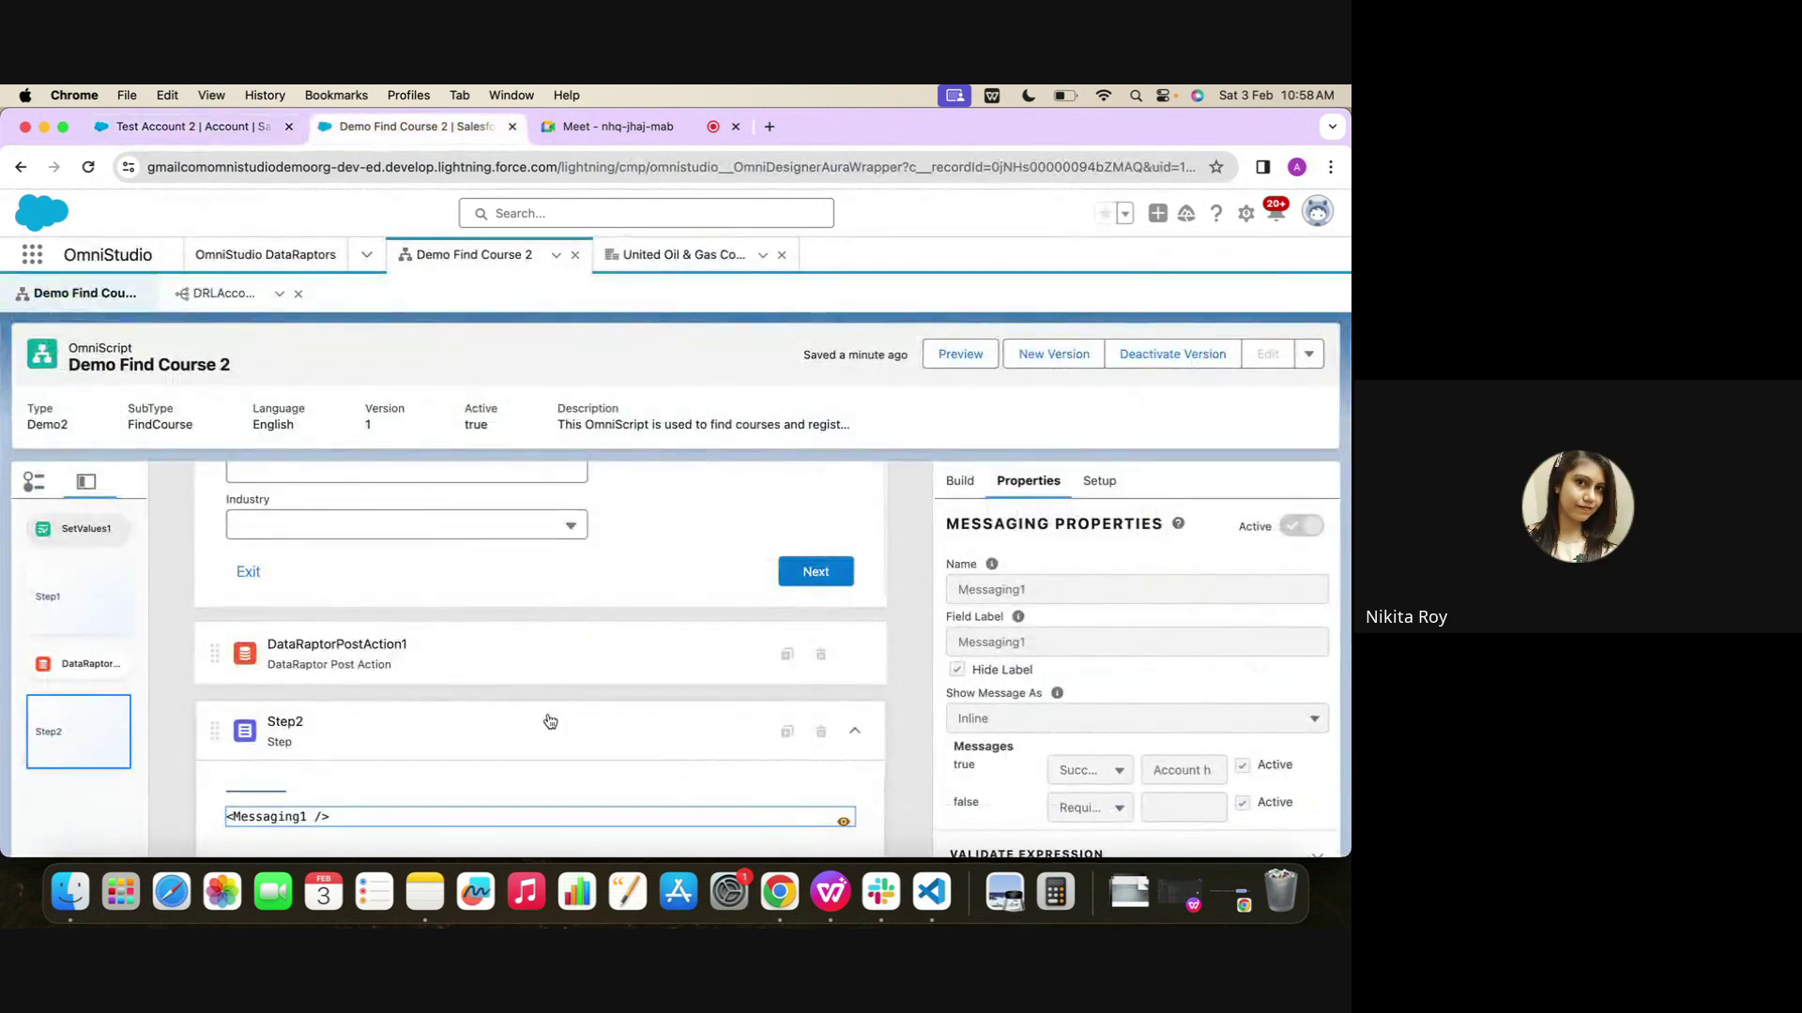
scroll(550, 720, "down", 3)
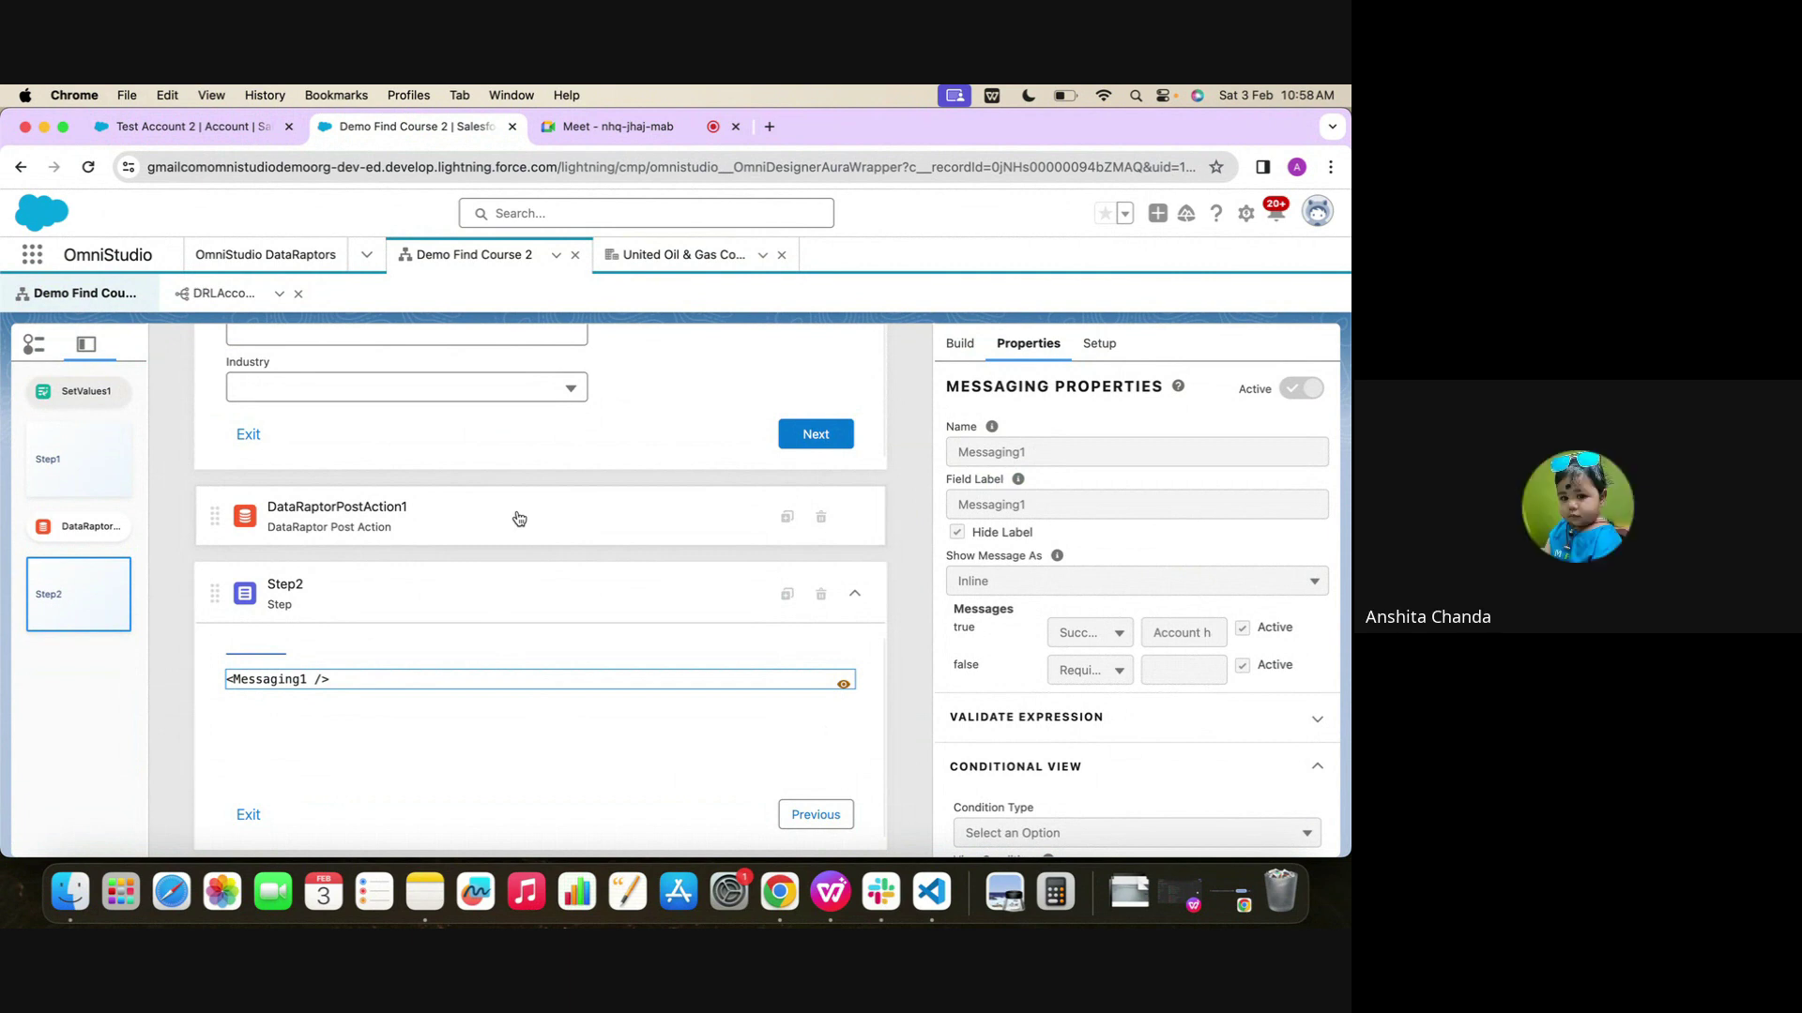
scroll(518, 518, "up", 8)
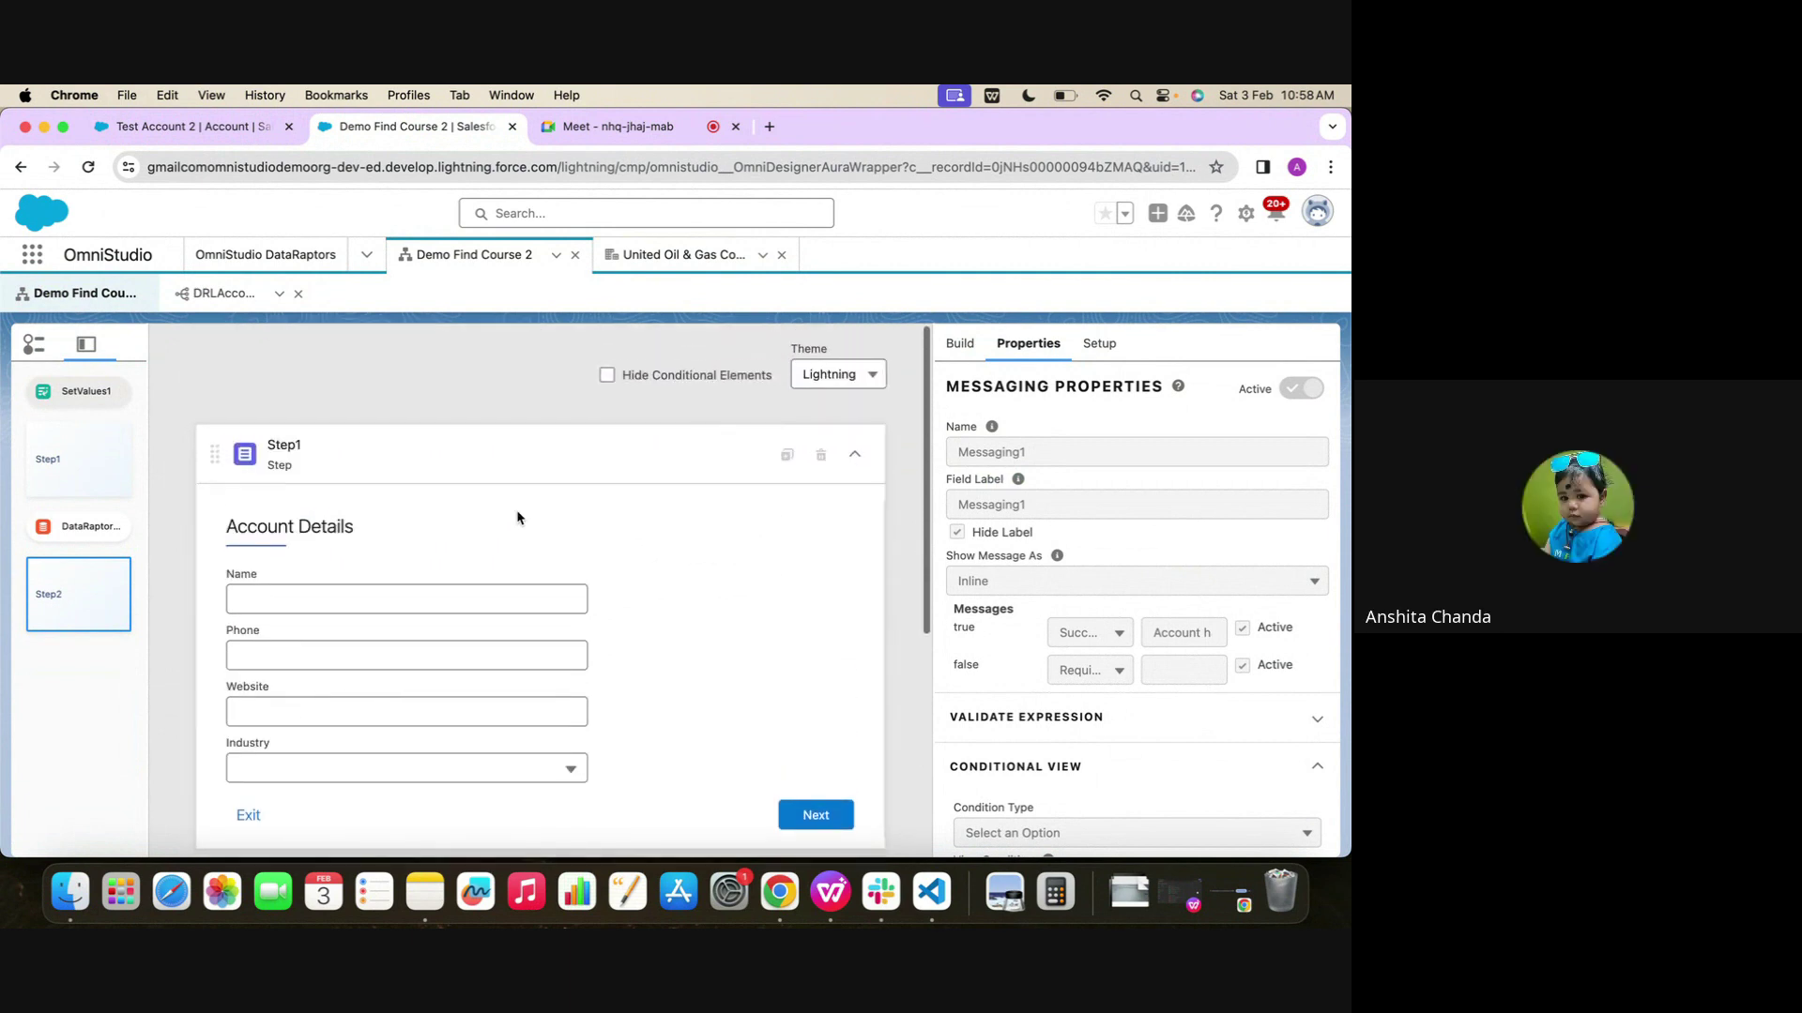
scroll(518, 518, "down", 4)
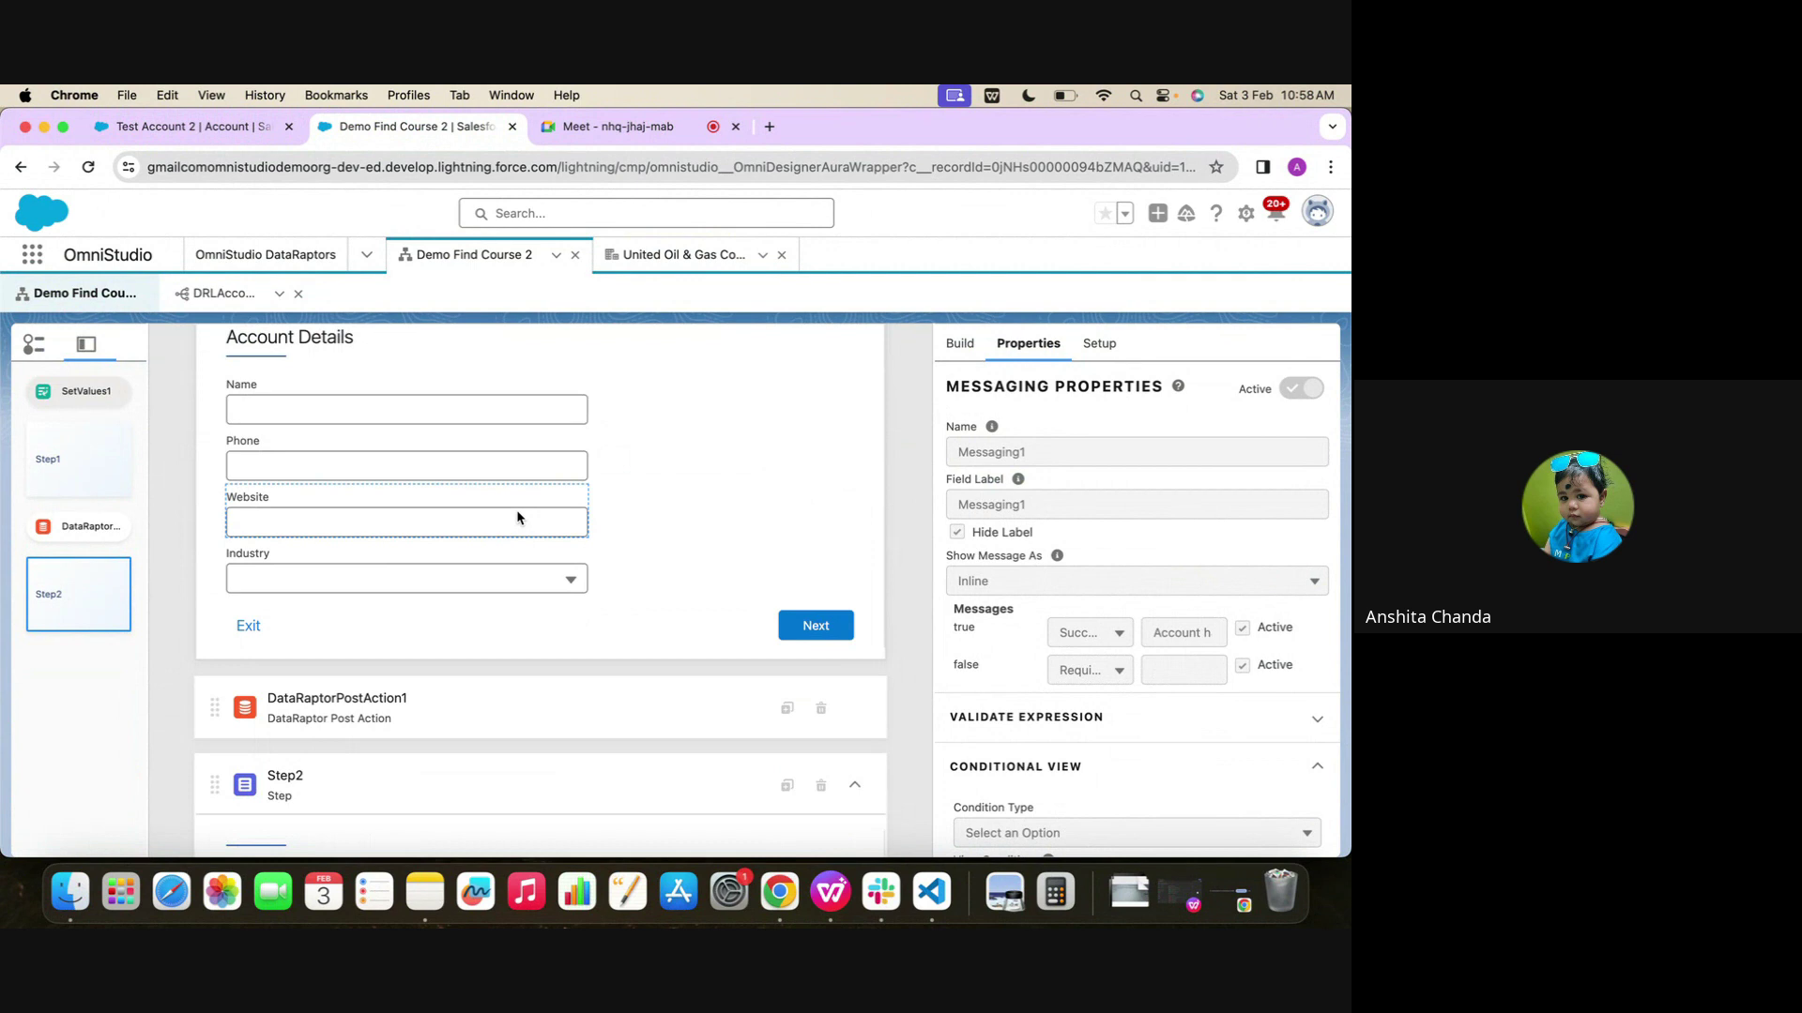
scroll(517, 517, "up", 5)
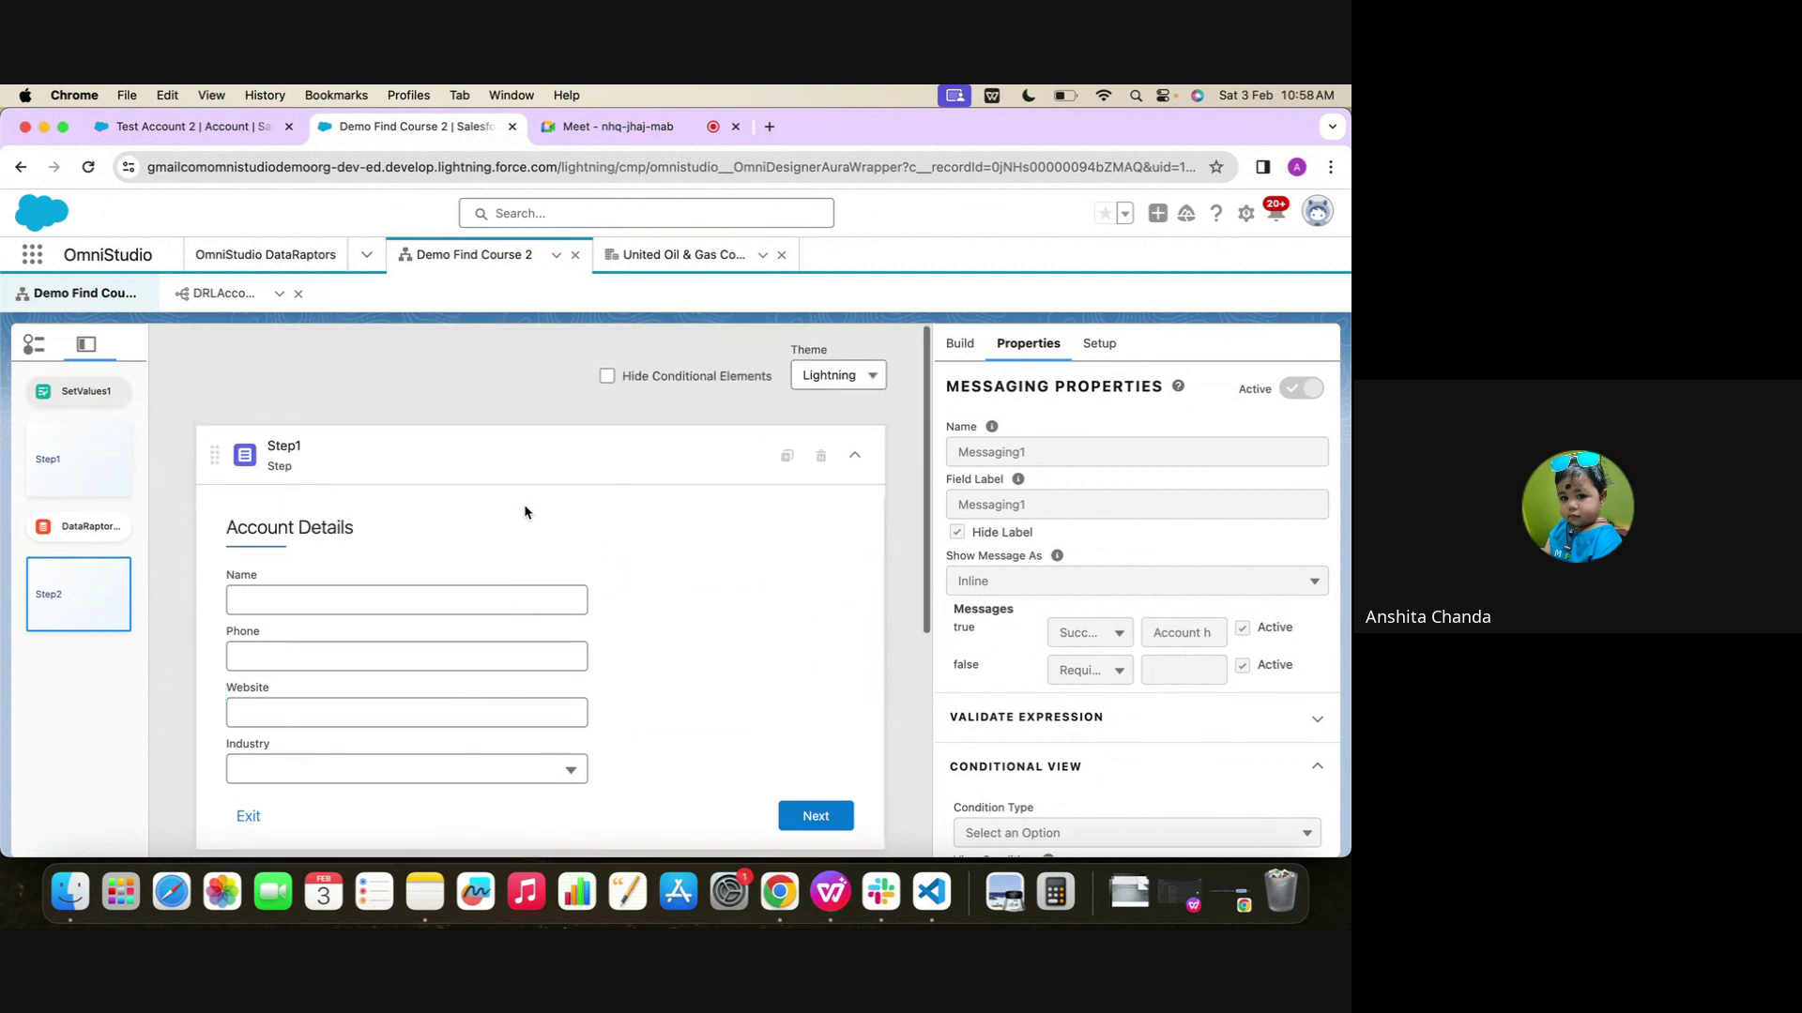
left_click(950, 361)
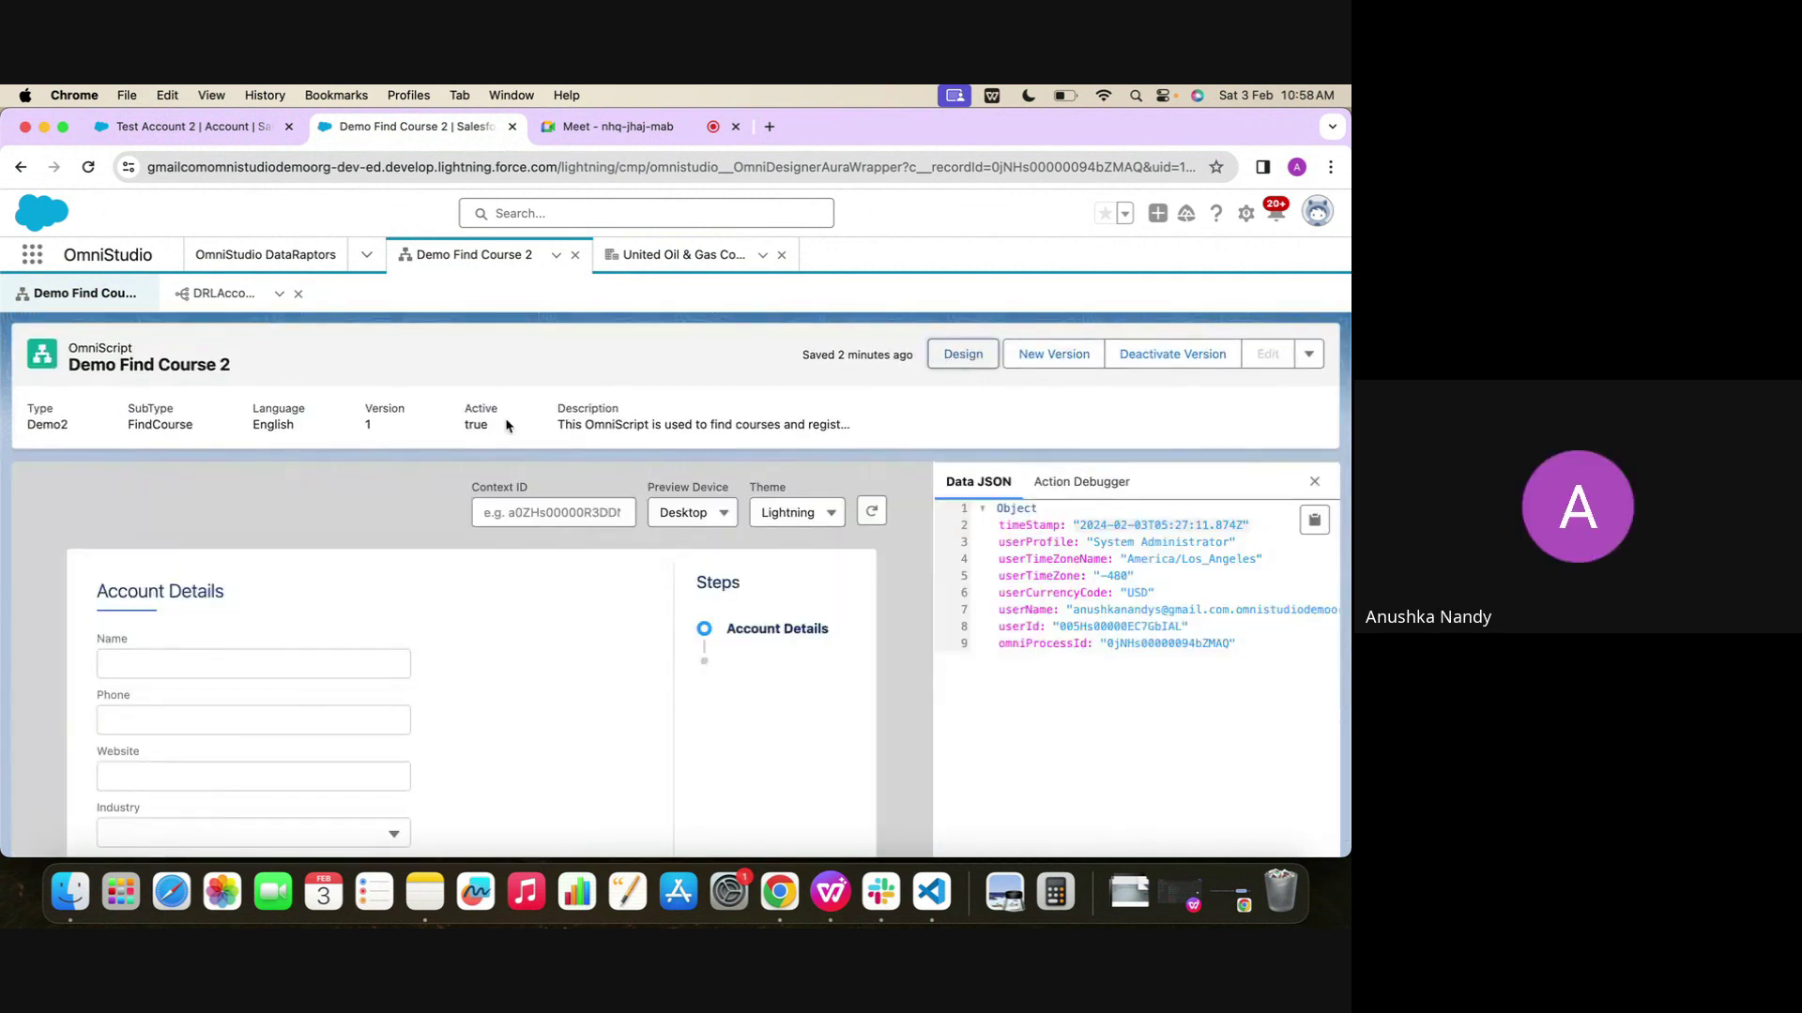
scroll(563, 423, "down", 3)
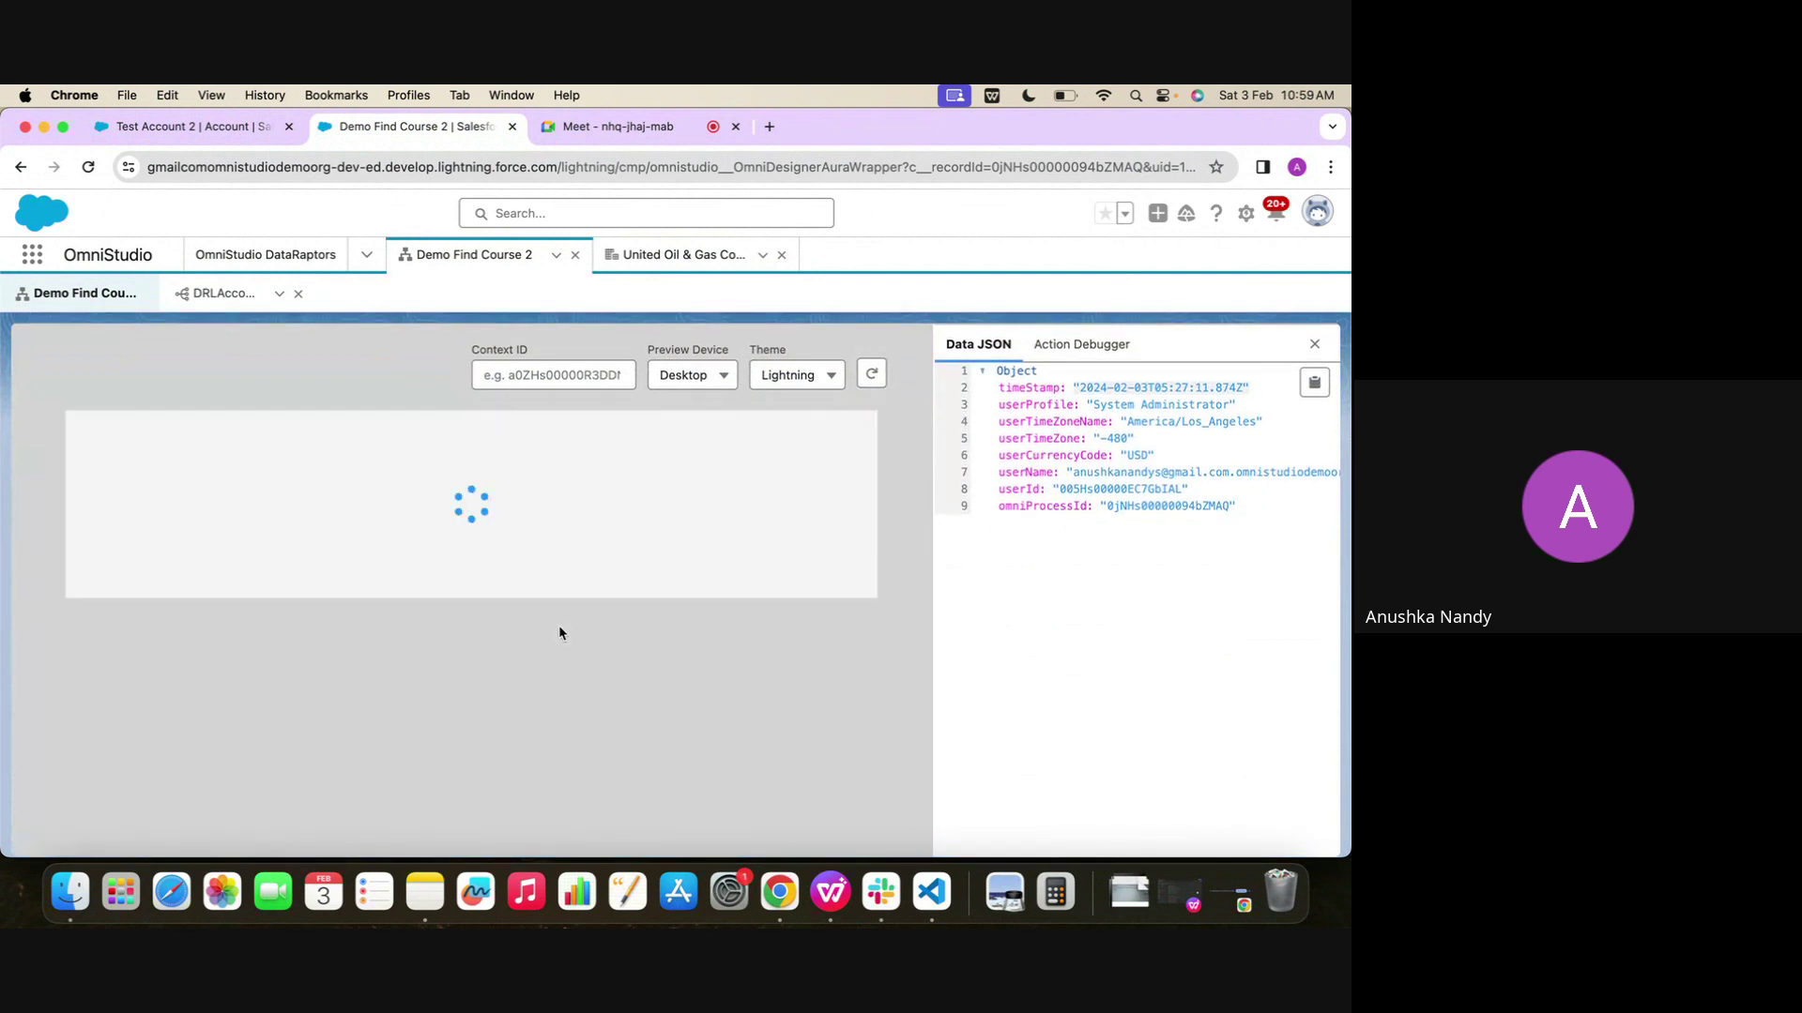
left_click(138, 527)
type("te")
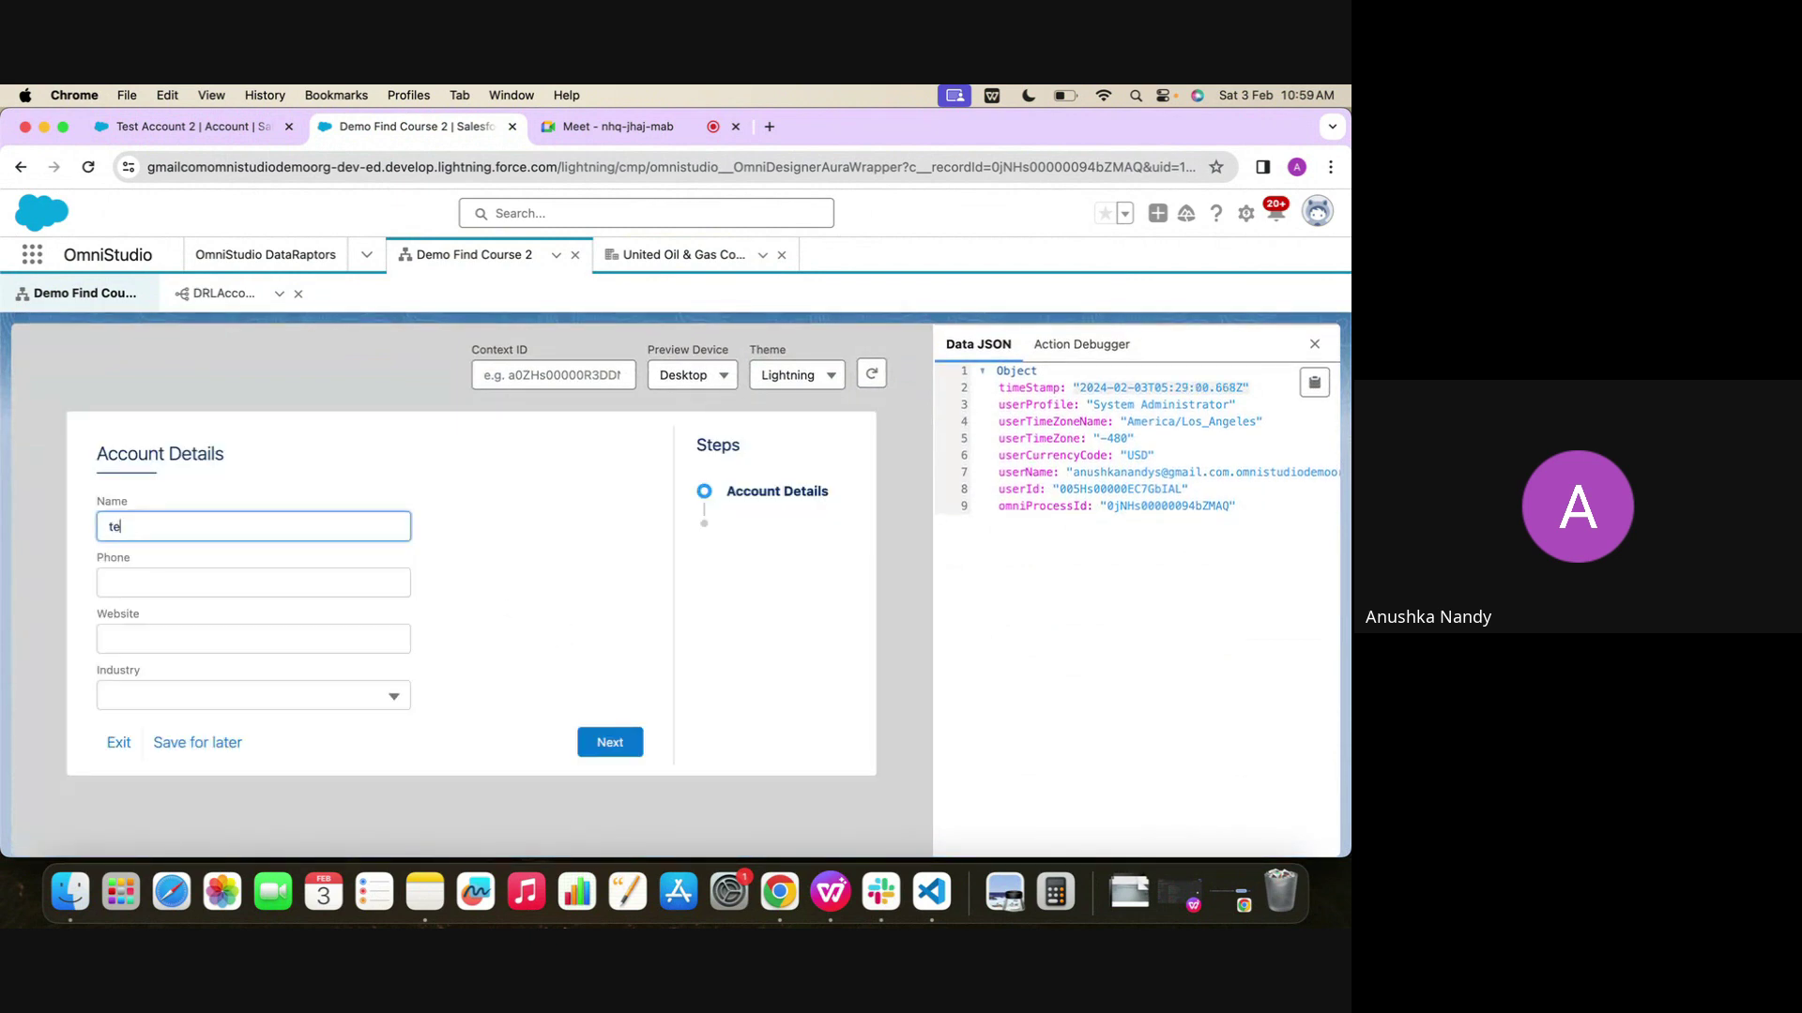
type("st5")
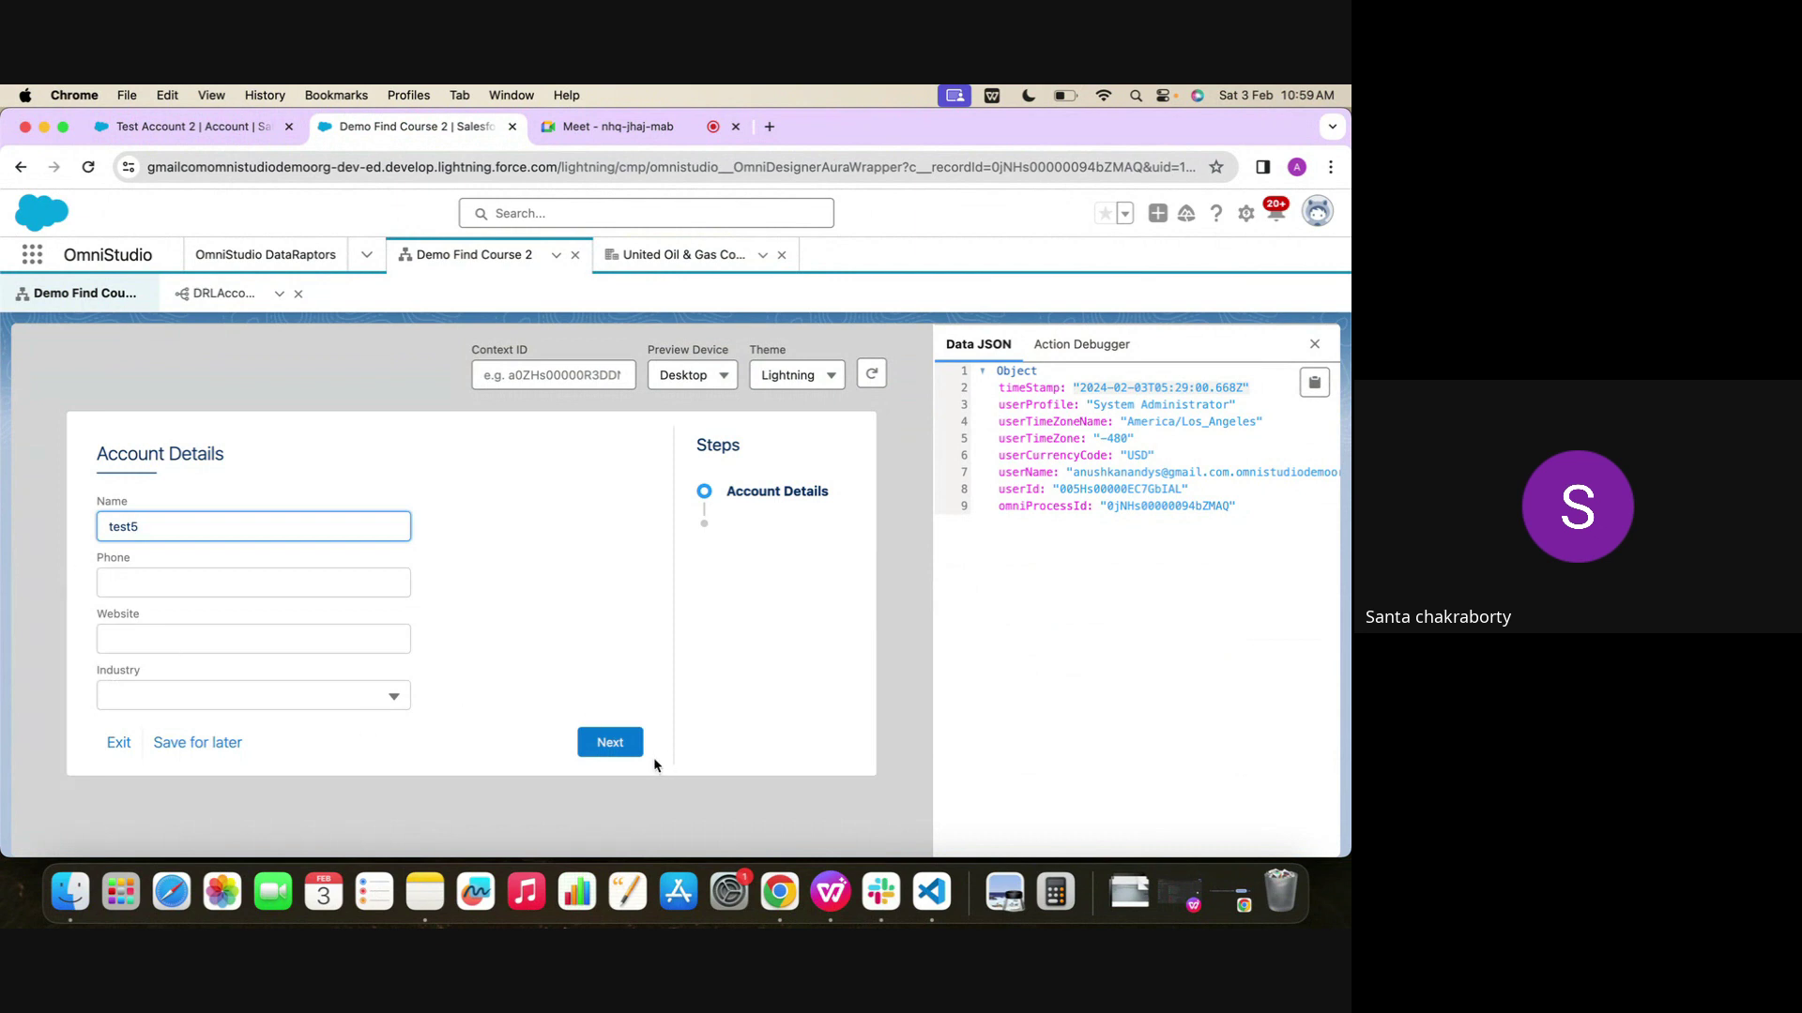
left_click(623, 750)
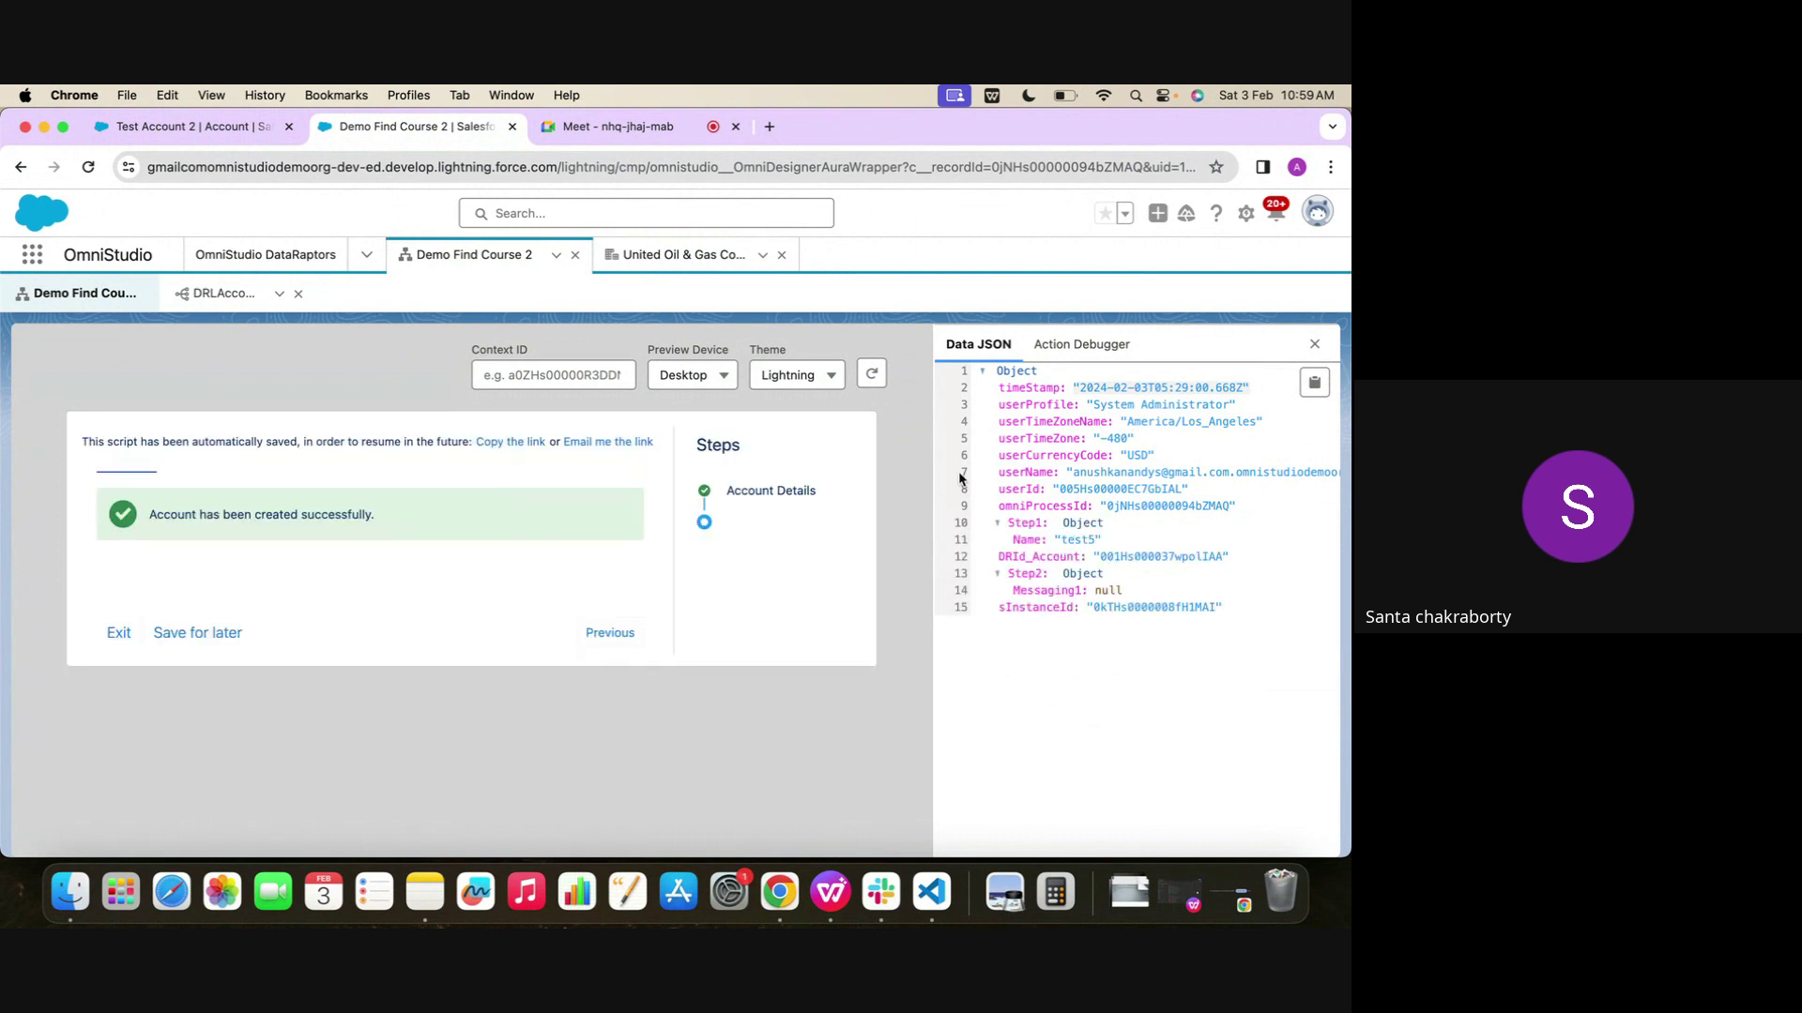
Examine the preview's final step and Data JSON, and reload the Test Account 2 record page before returning to the OmniScript
scroll(961, 478, "up", 3)
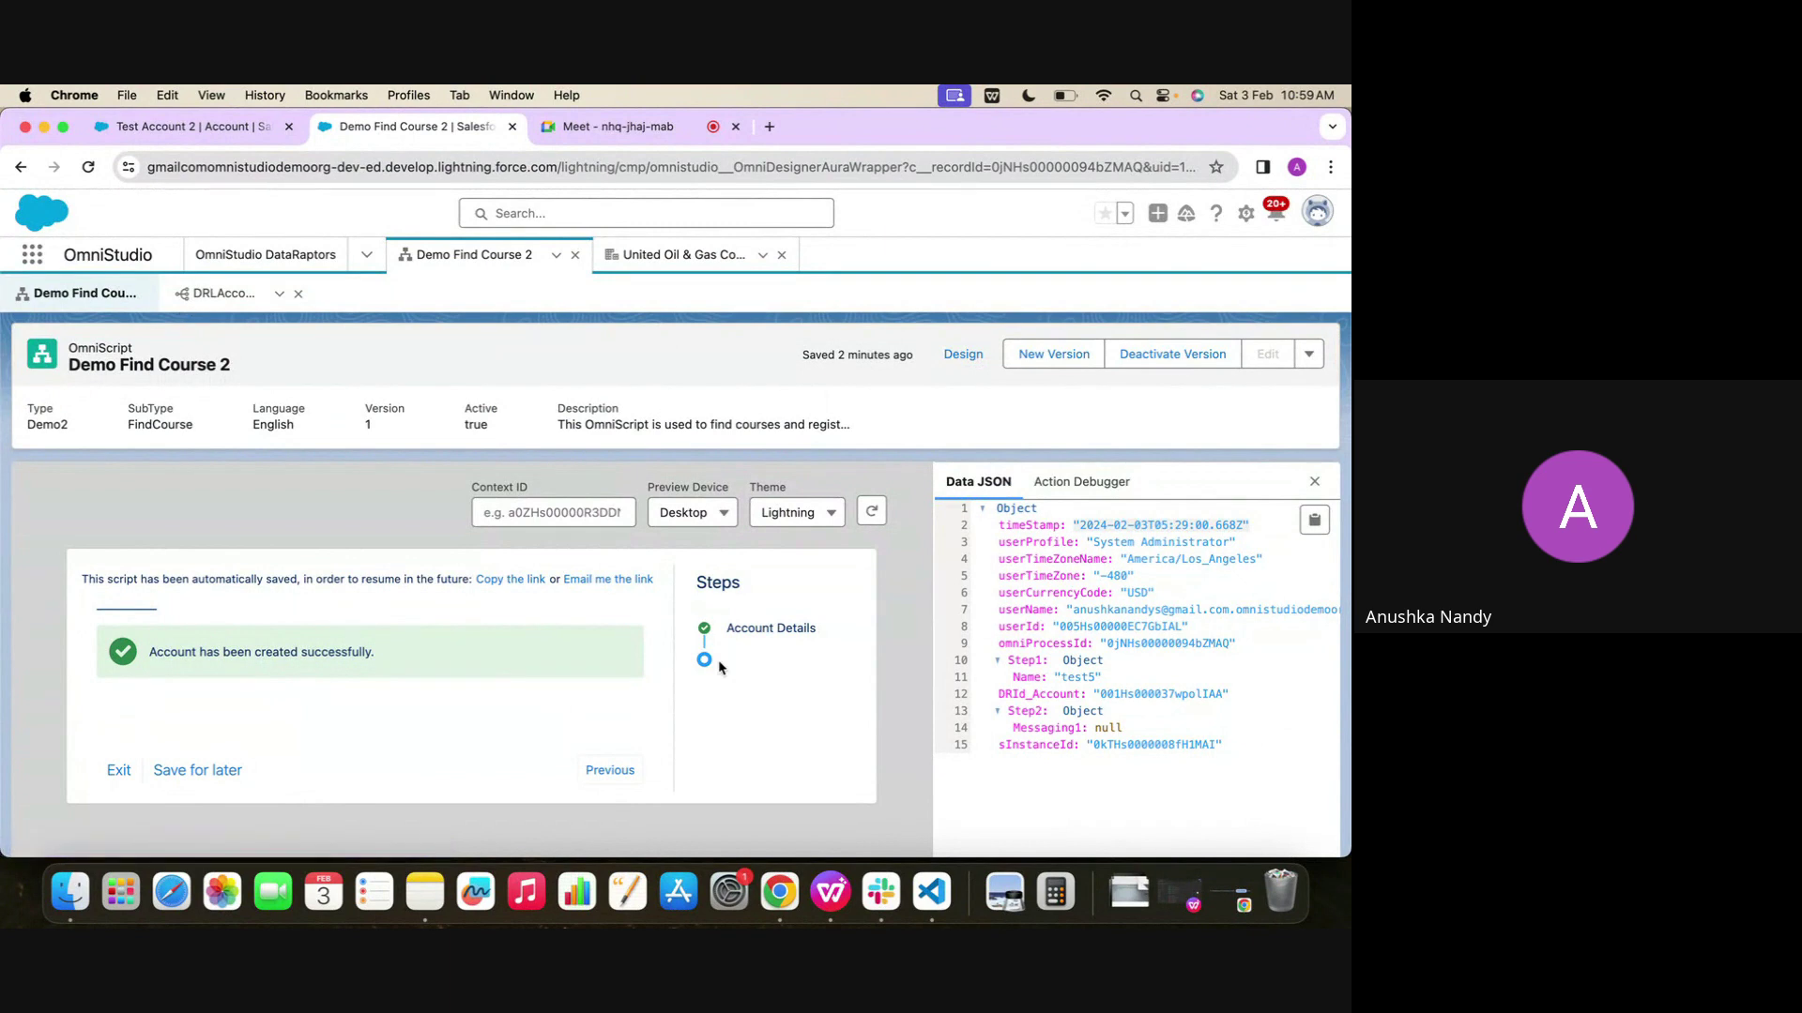
scroll(718, 661, "down", 3)
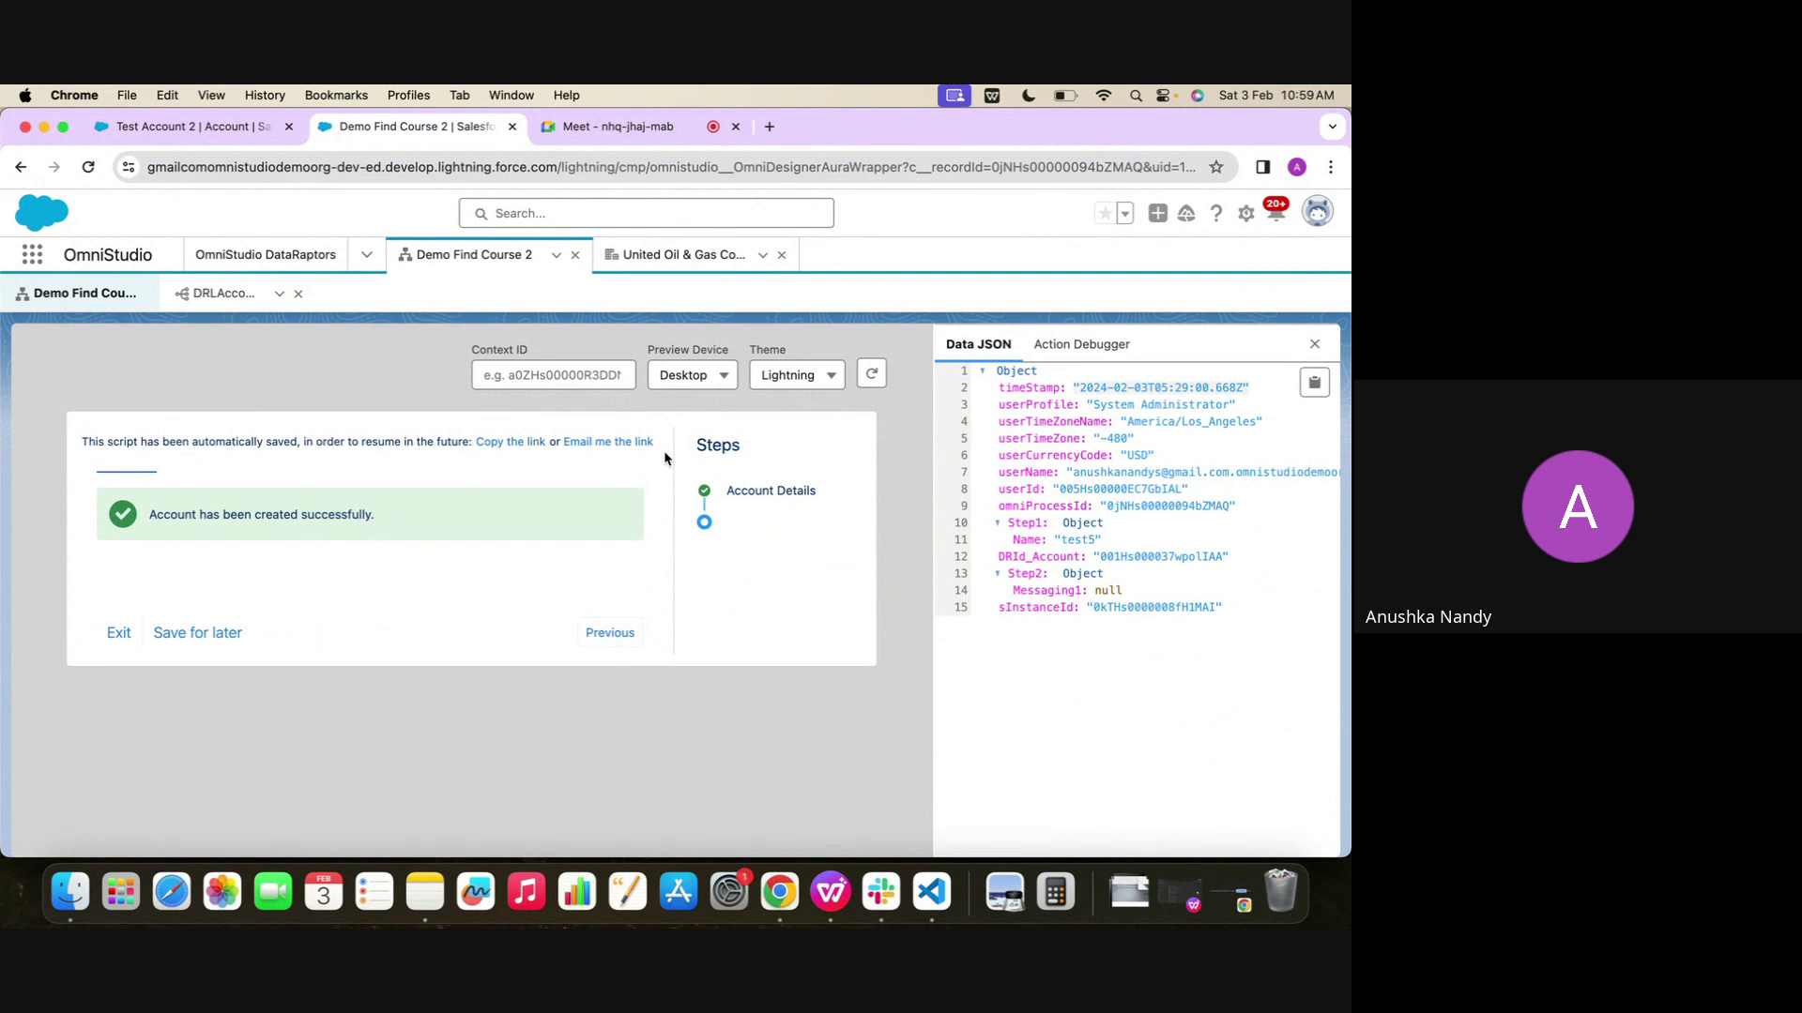
scroll(662, 450, "up", 3)
left_click(225, 127)
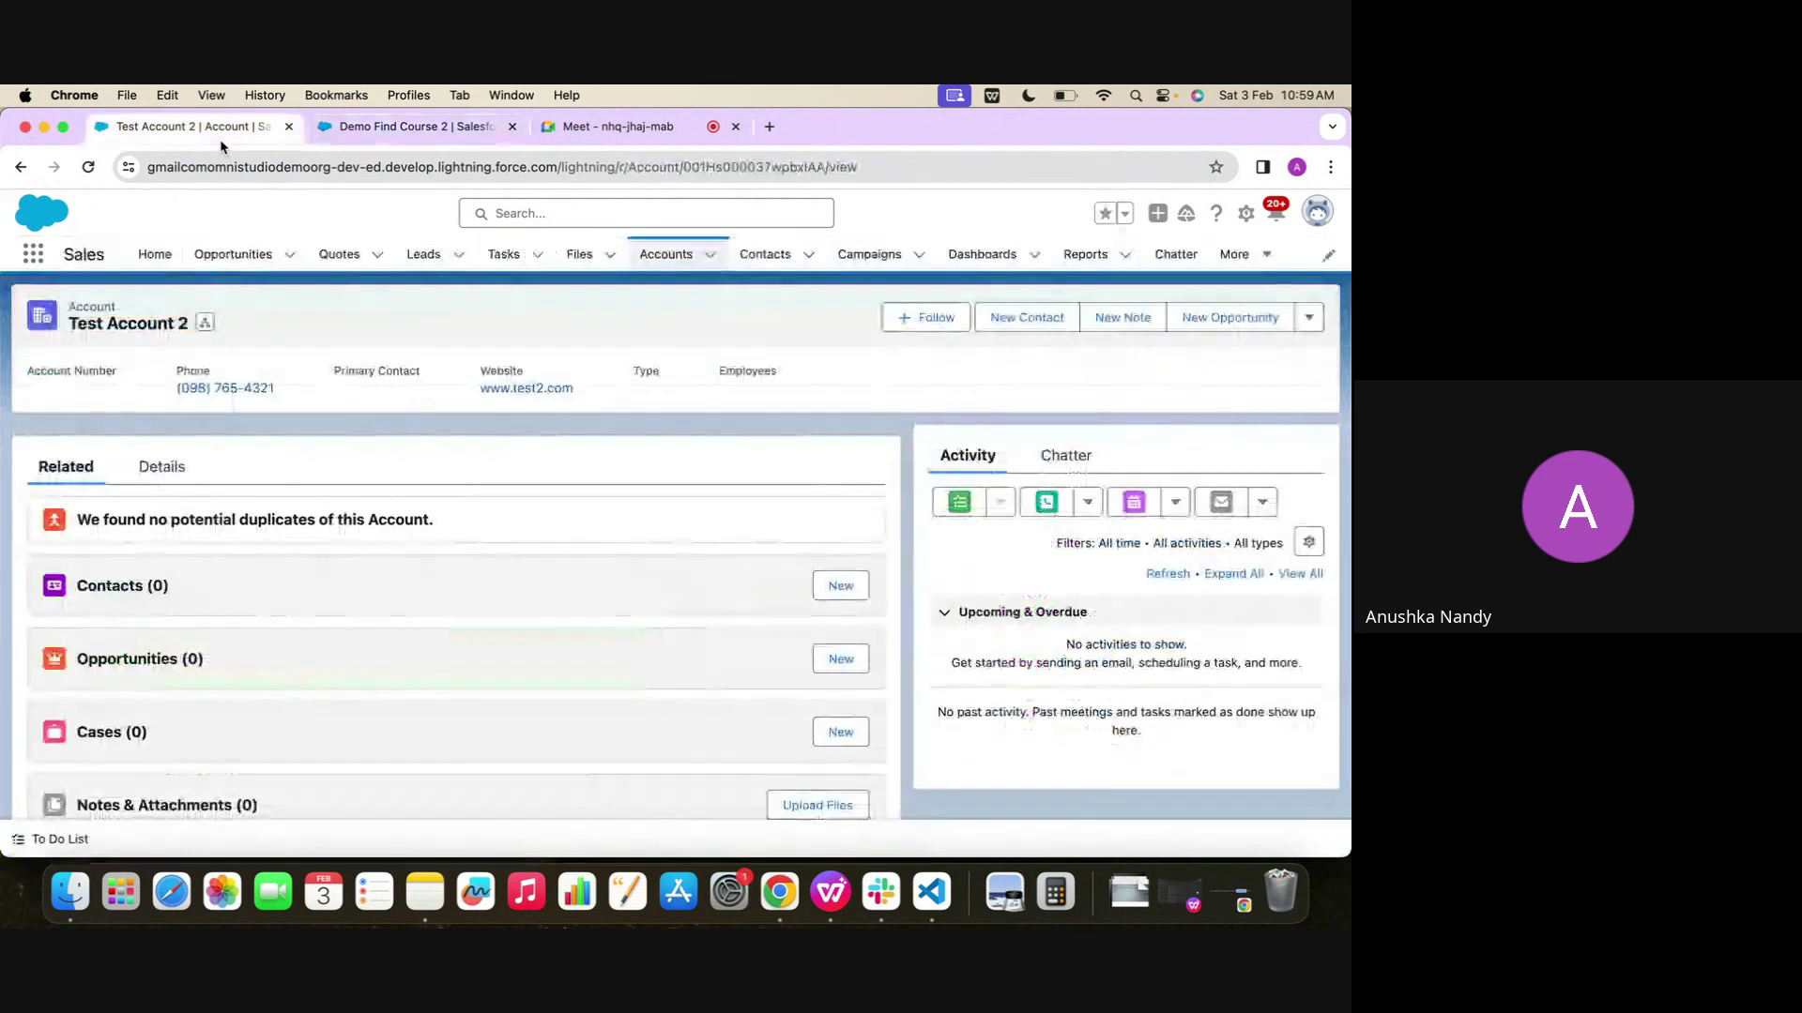
left_click(88, 167)
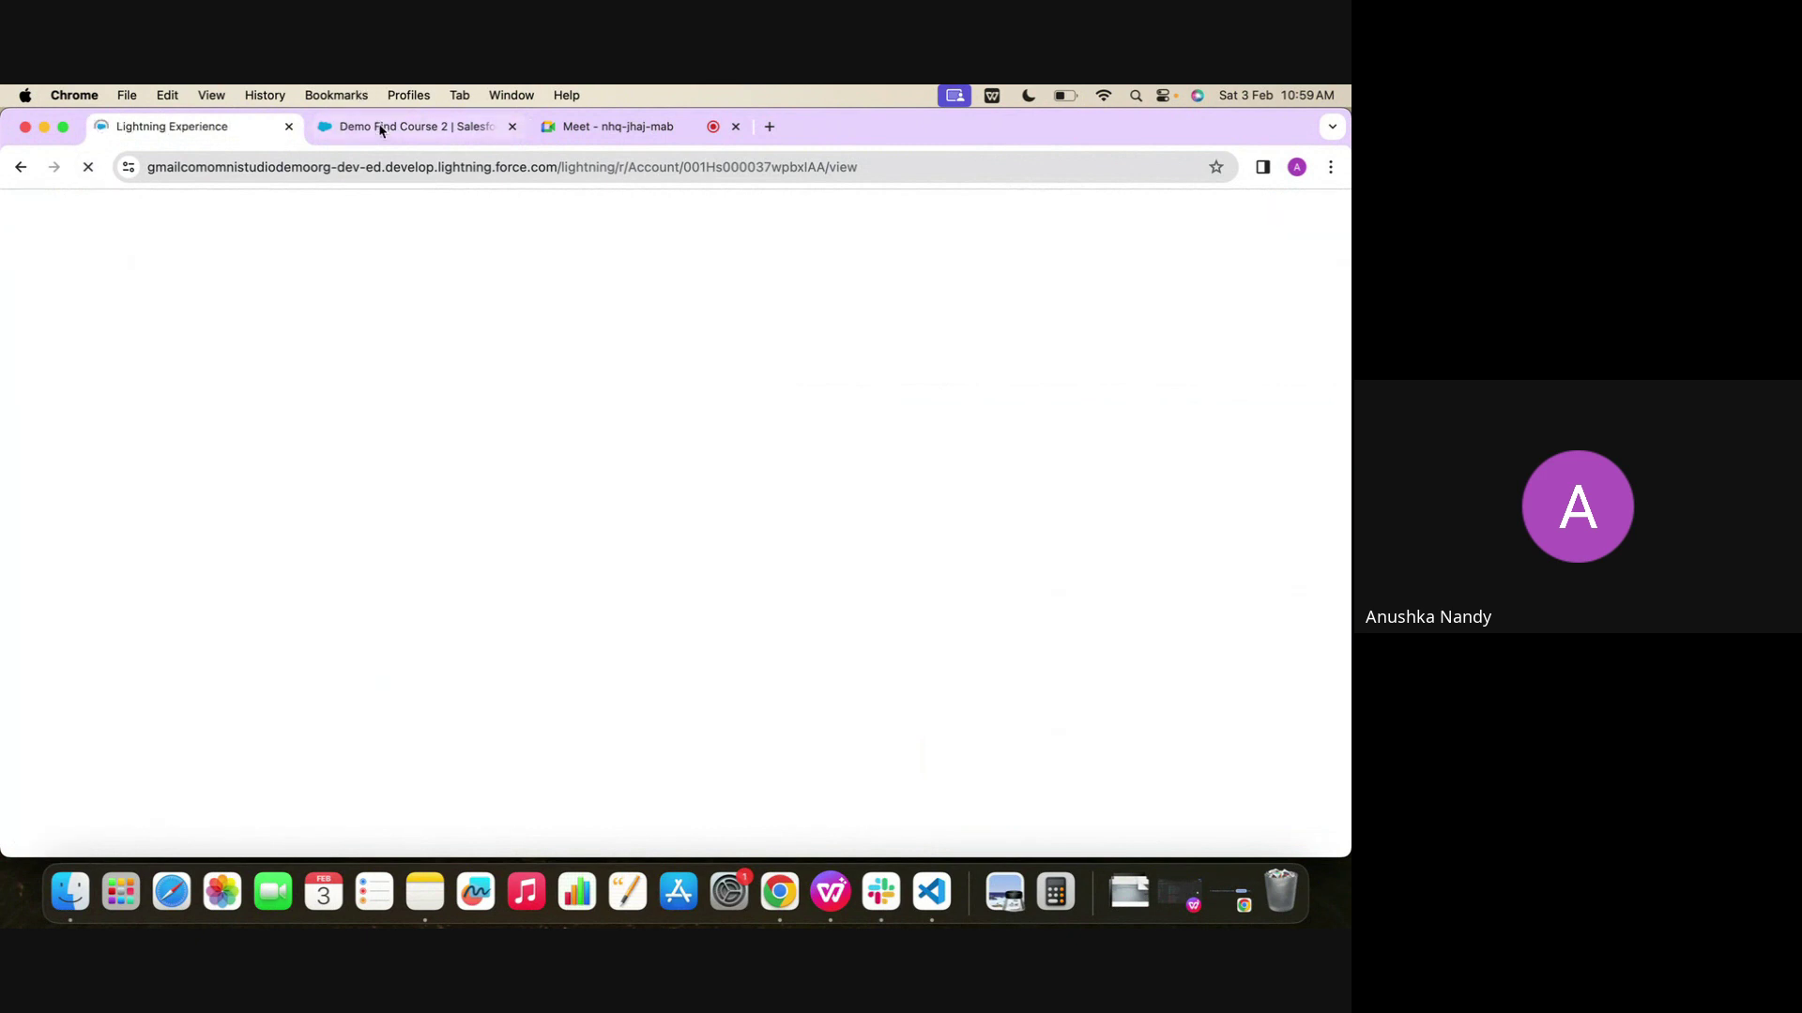
left_click(381, 128)
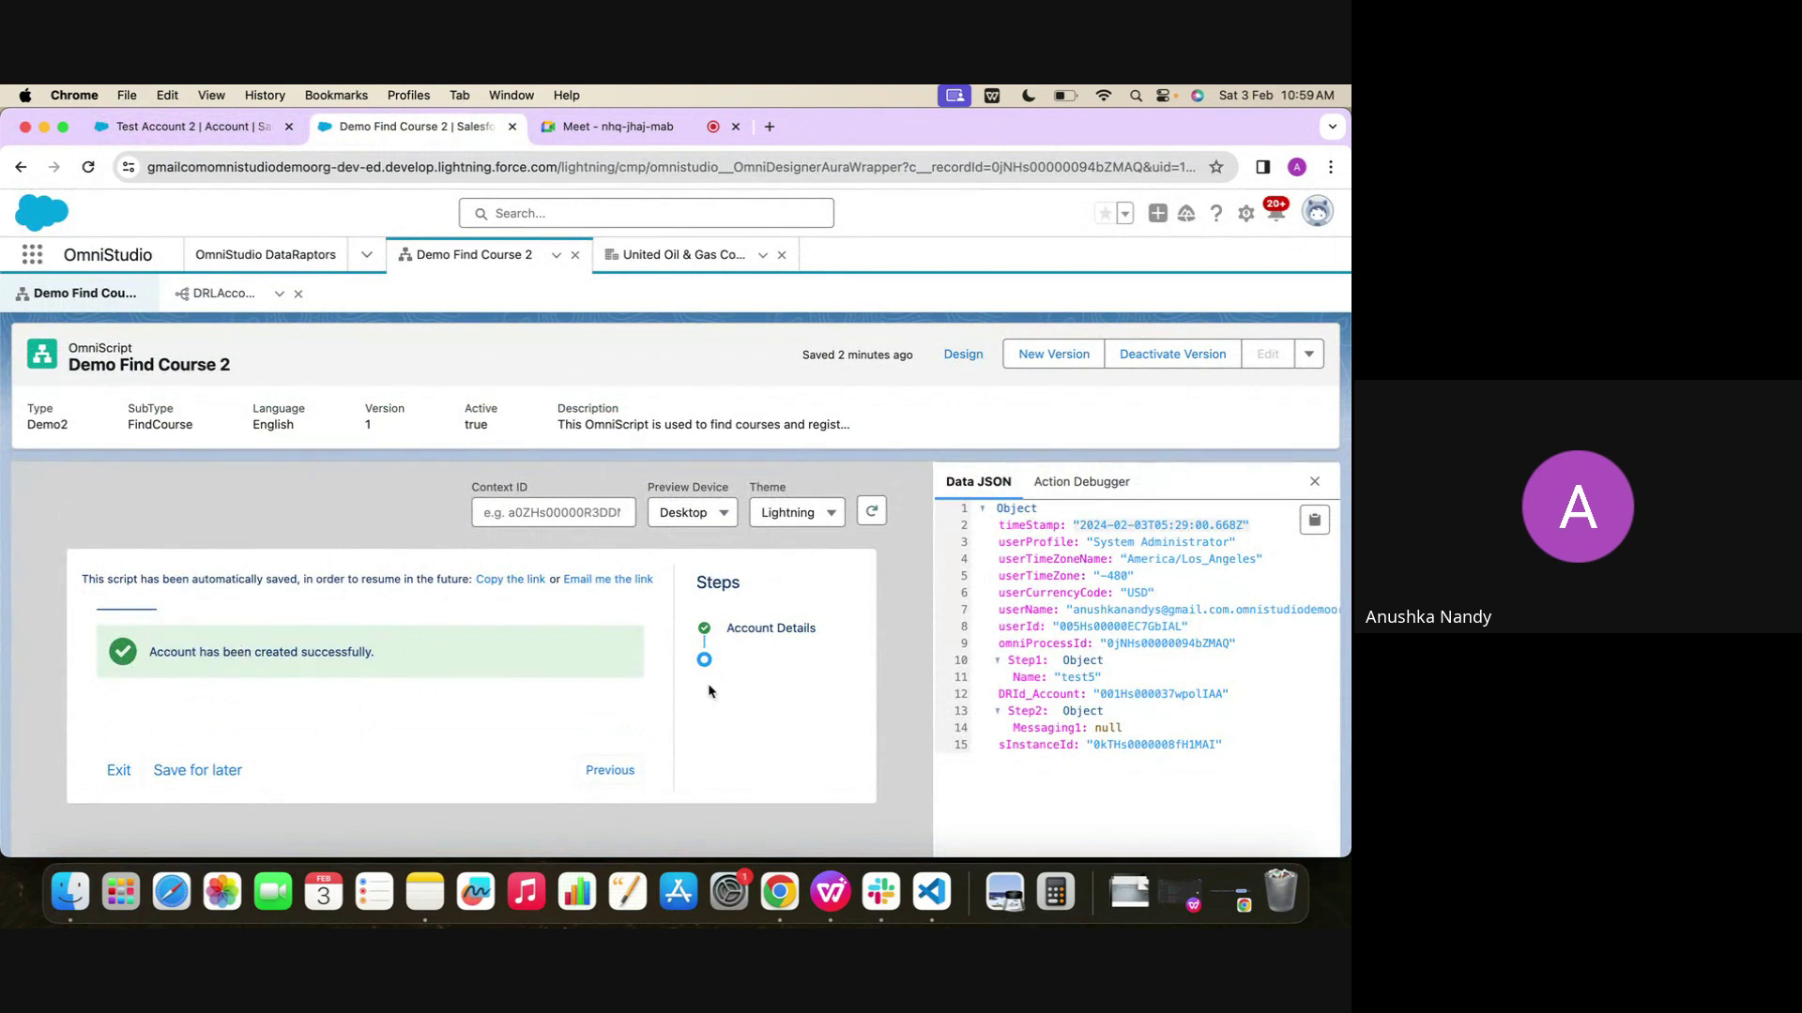
Reset the OmniScript preview, submit the Account Details form without a Name, and continue past the DataRaptorPostAction1 error dialog
left_click(944, 358)
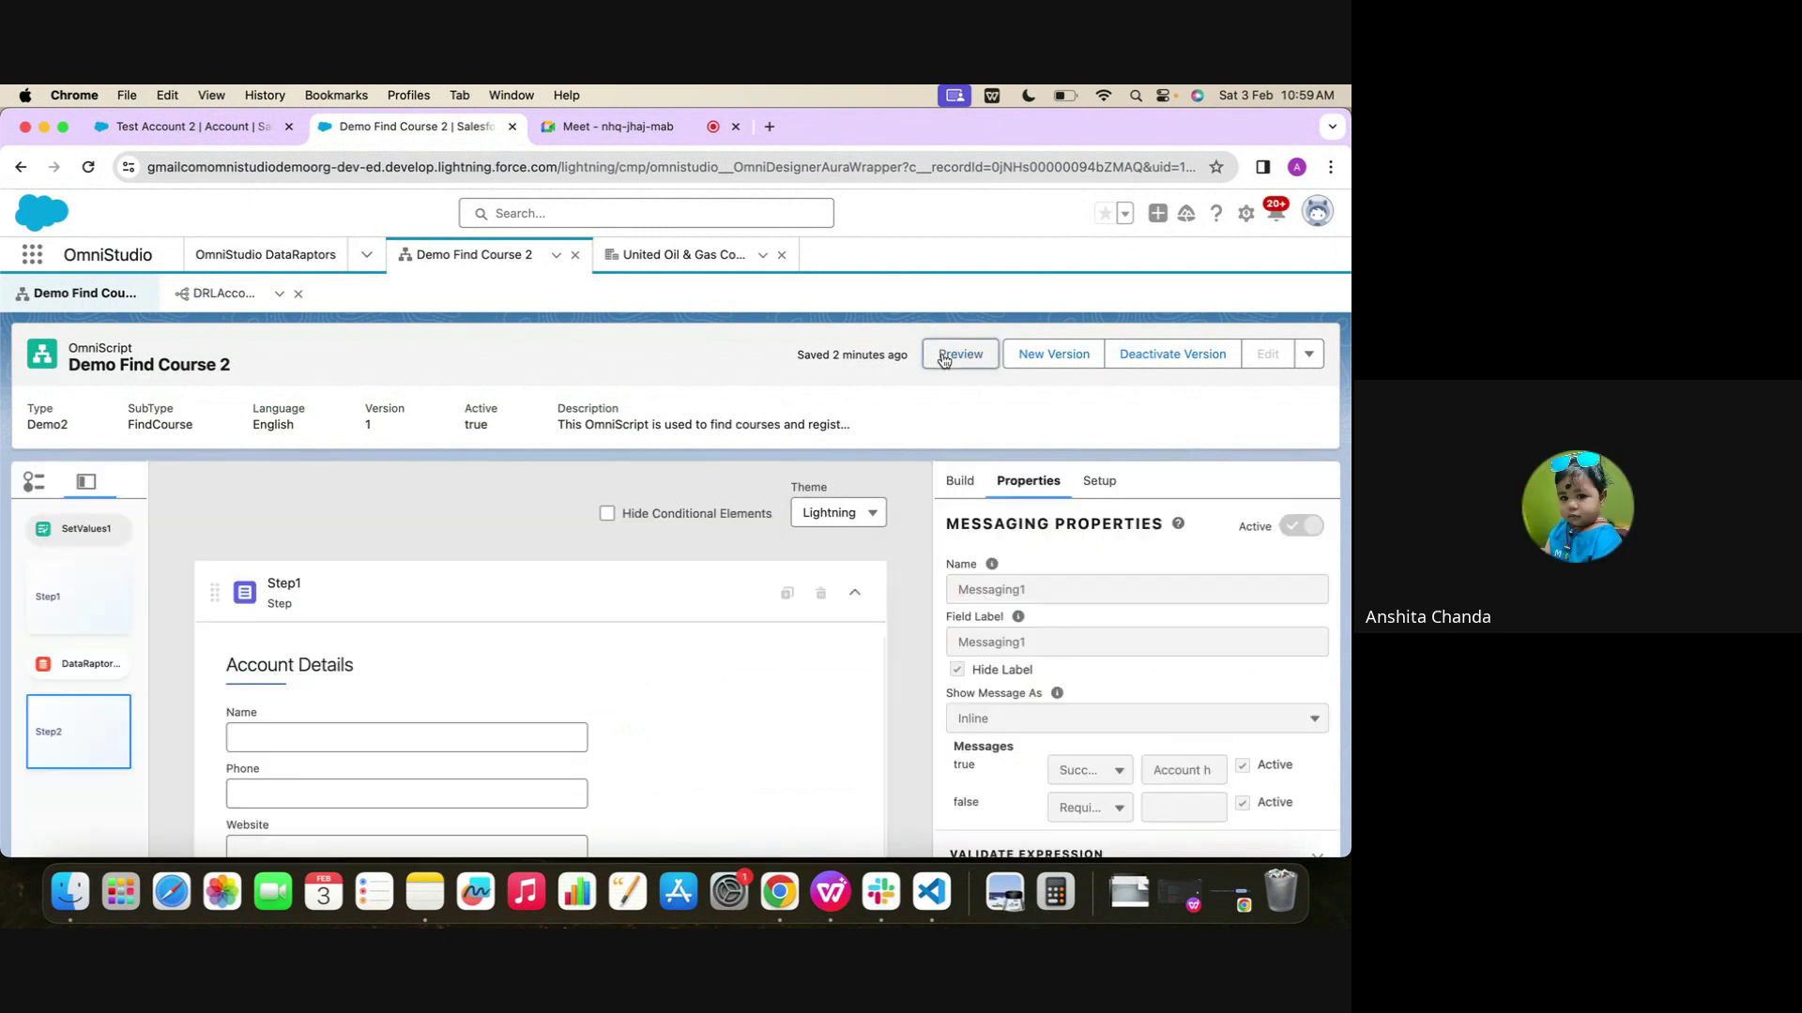
left_click(966, 357)
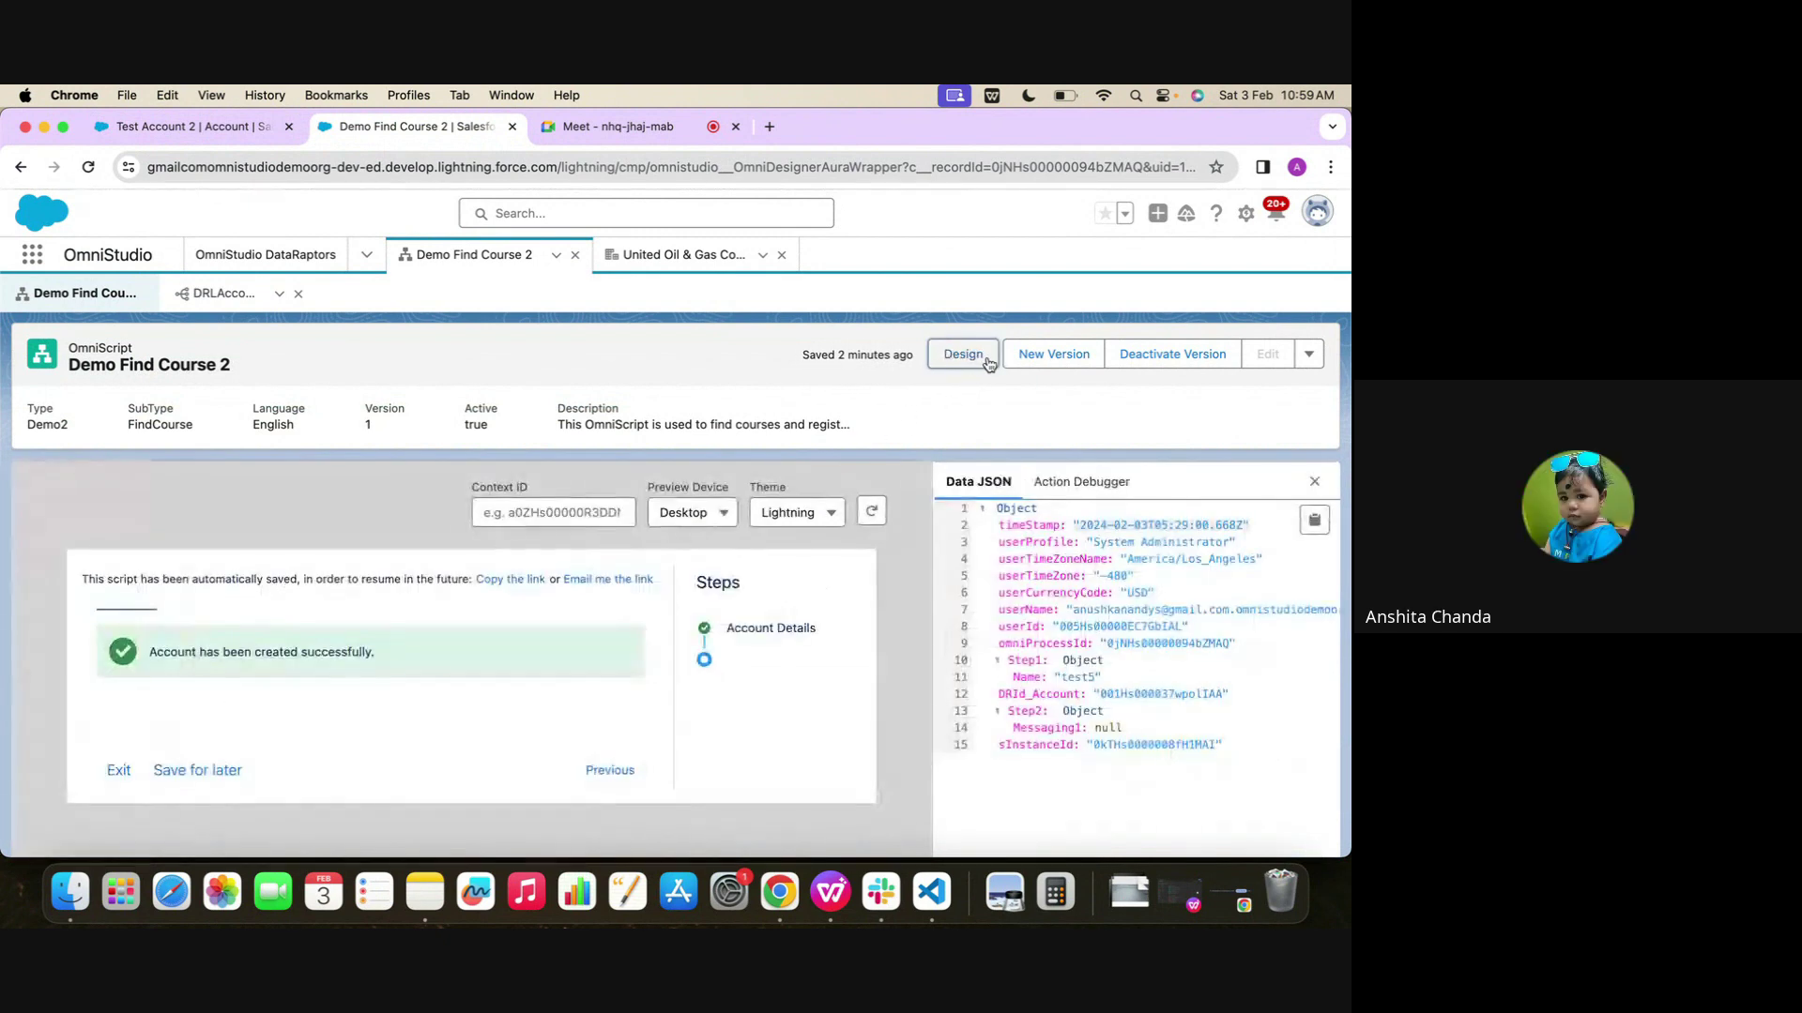
left_click(878, 512)
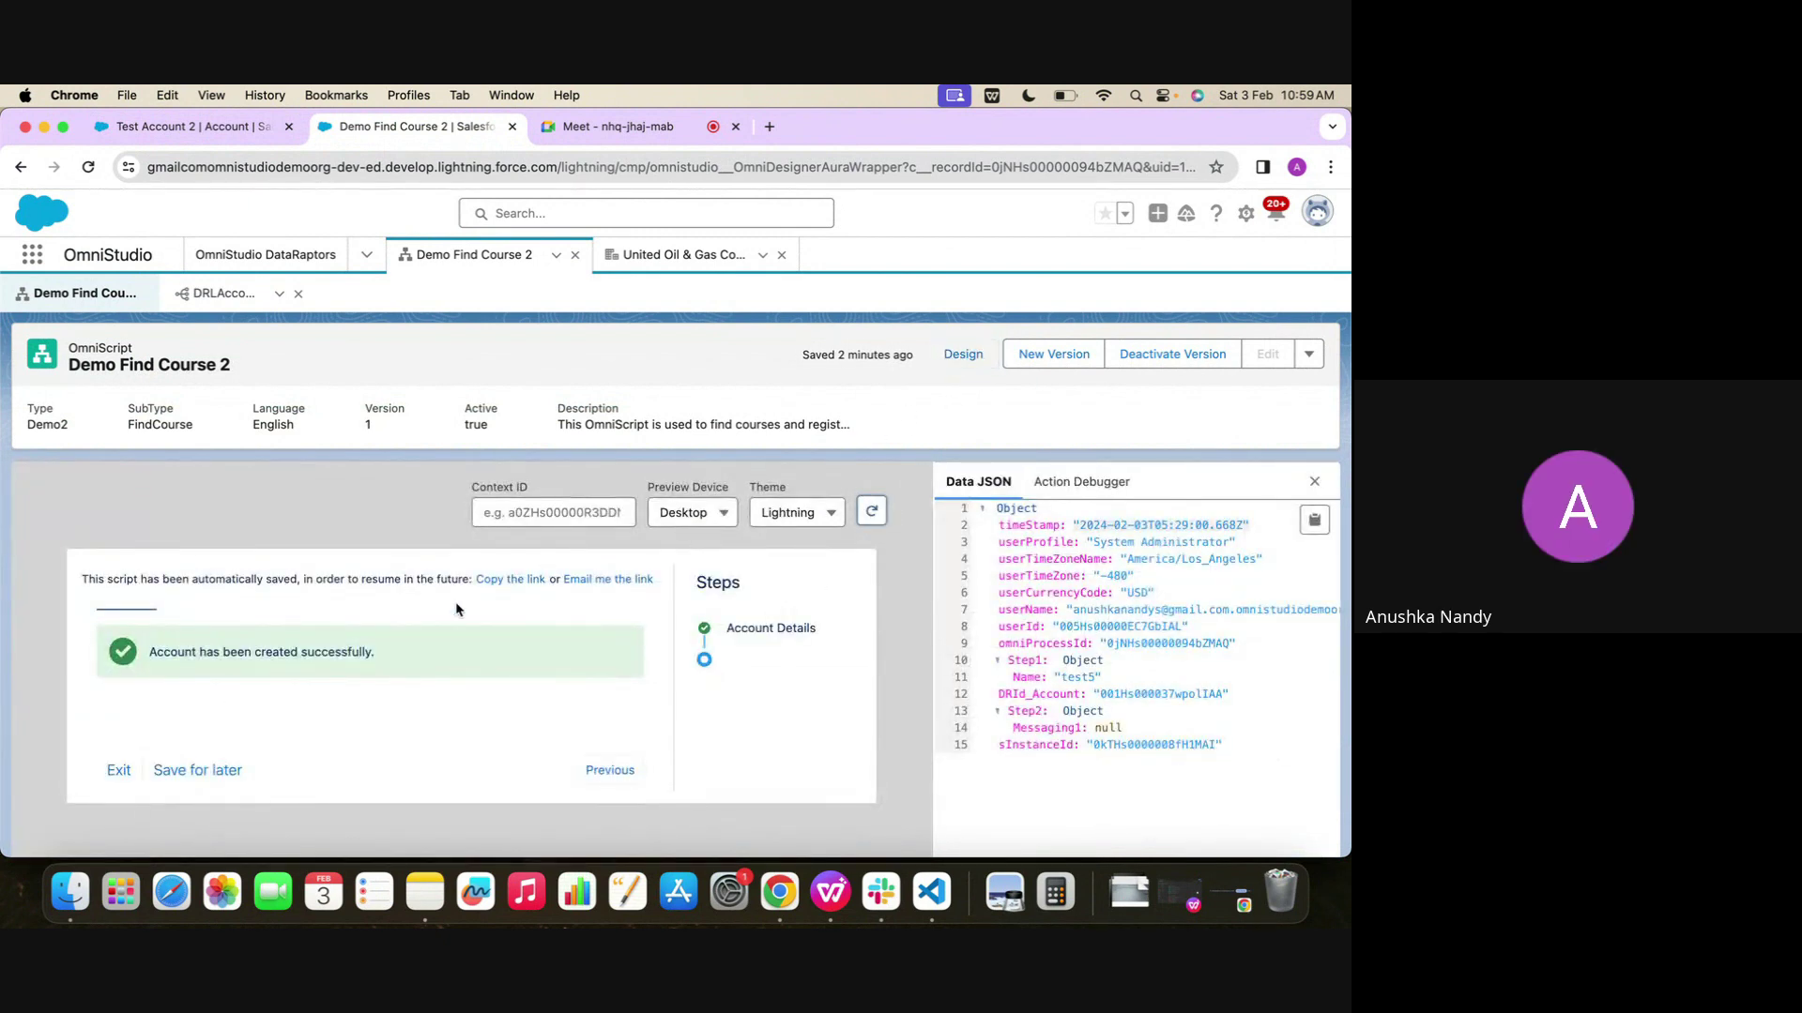
scroll(456, 609, "down", 1)
scroll(456, 610, "down", 2)
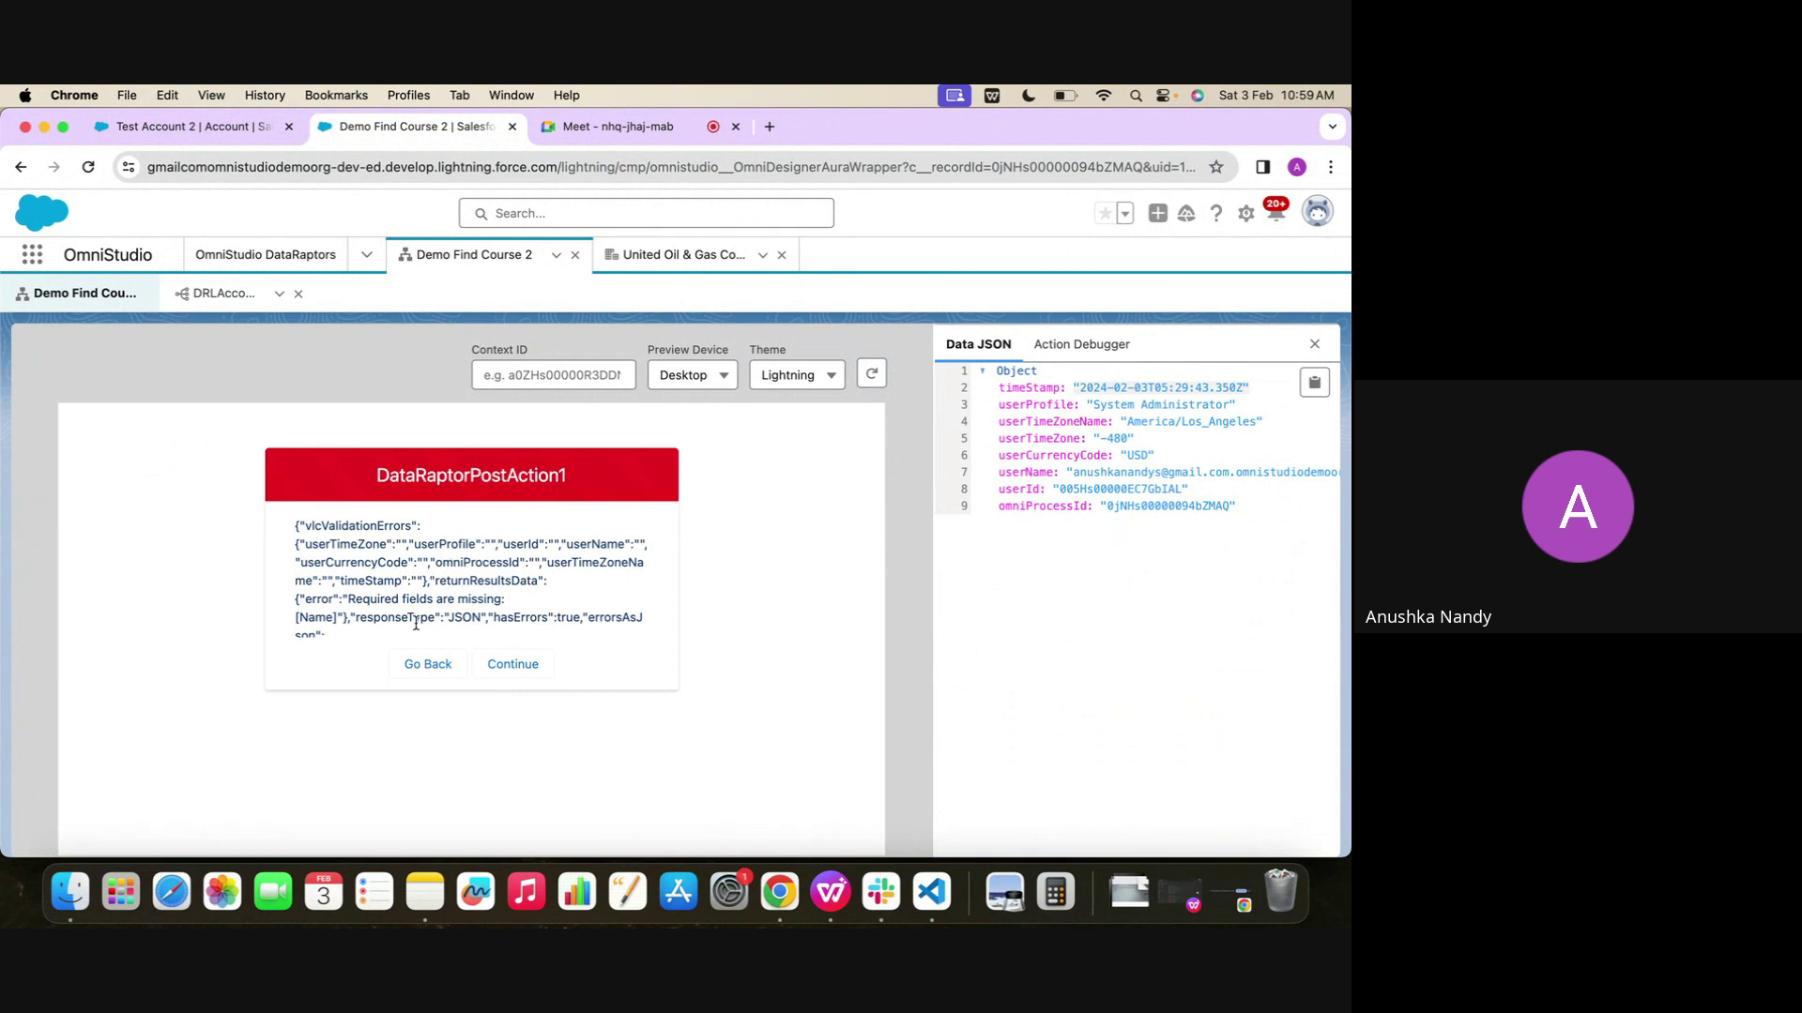
left_click(512, 663)
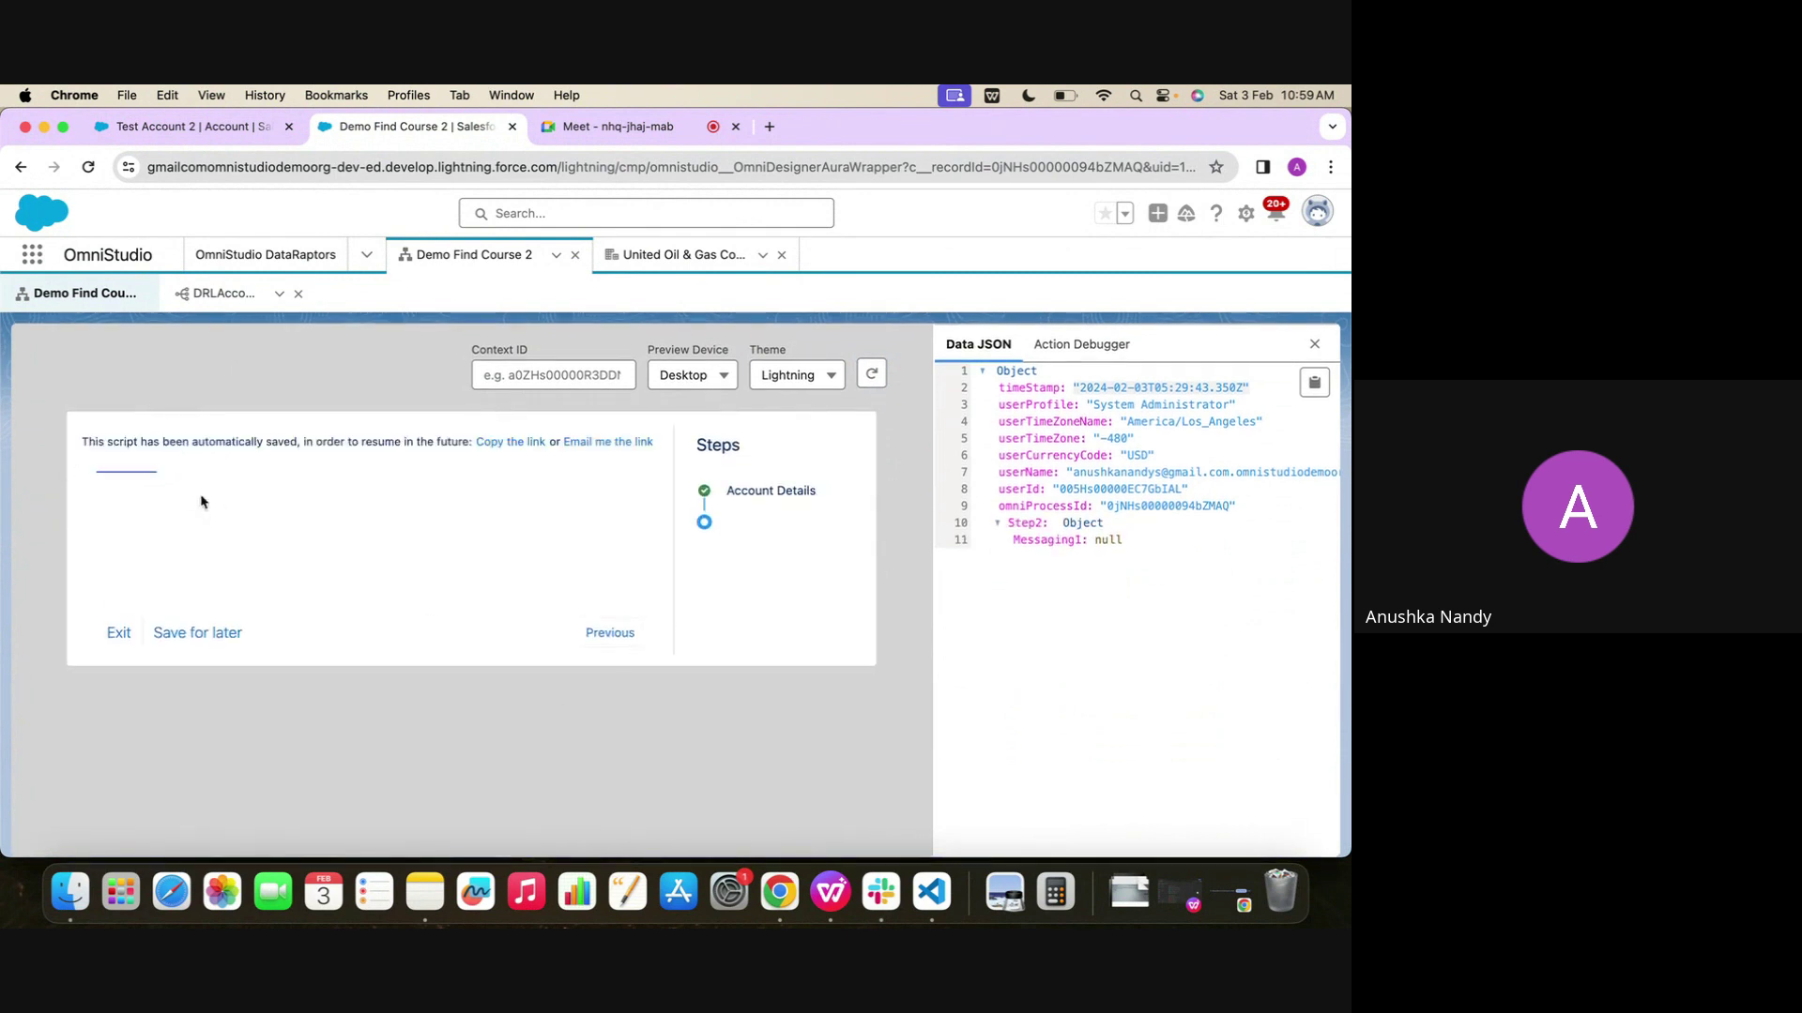
scroll(644, 514, "up", 4)
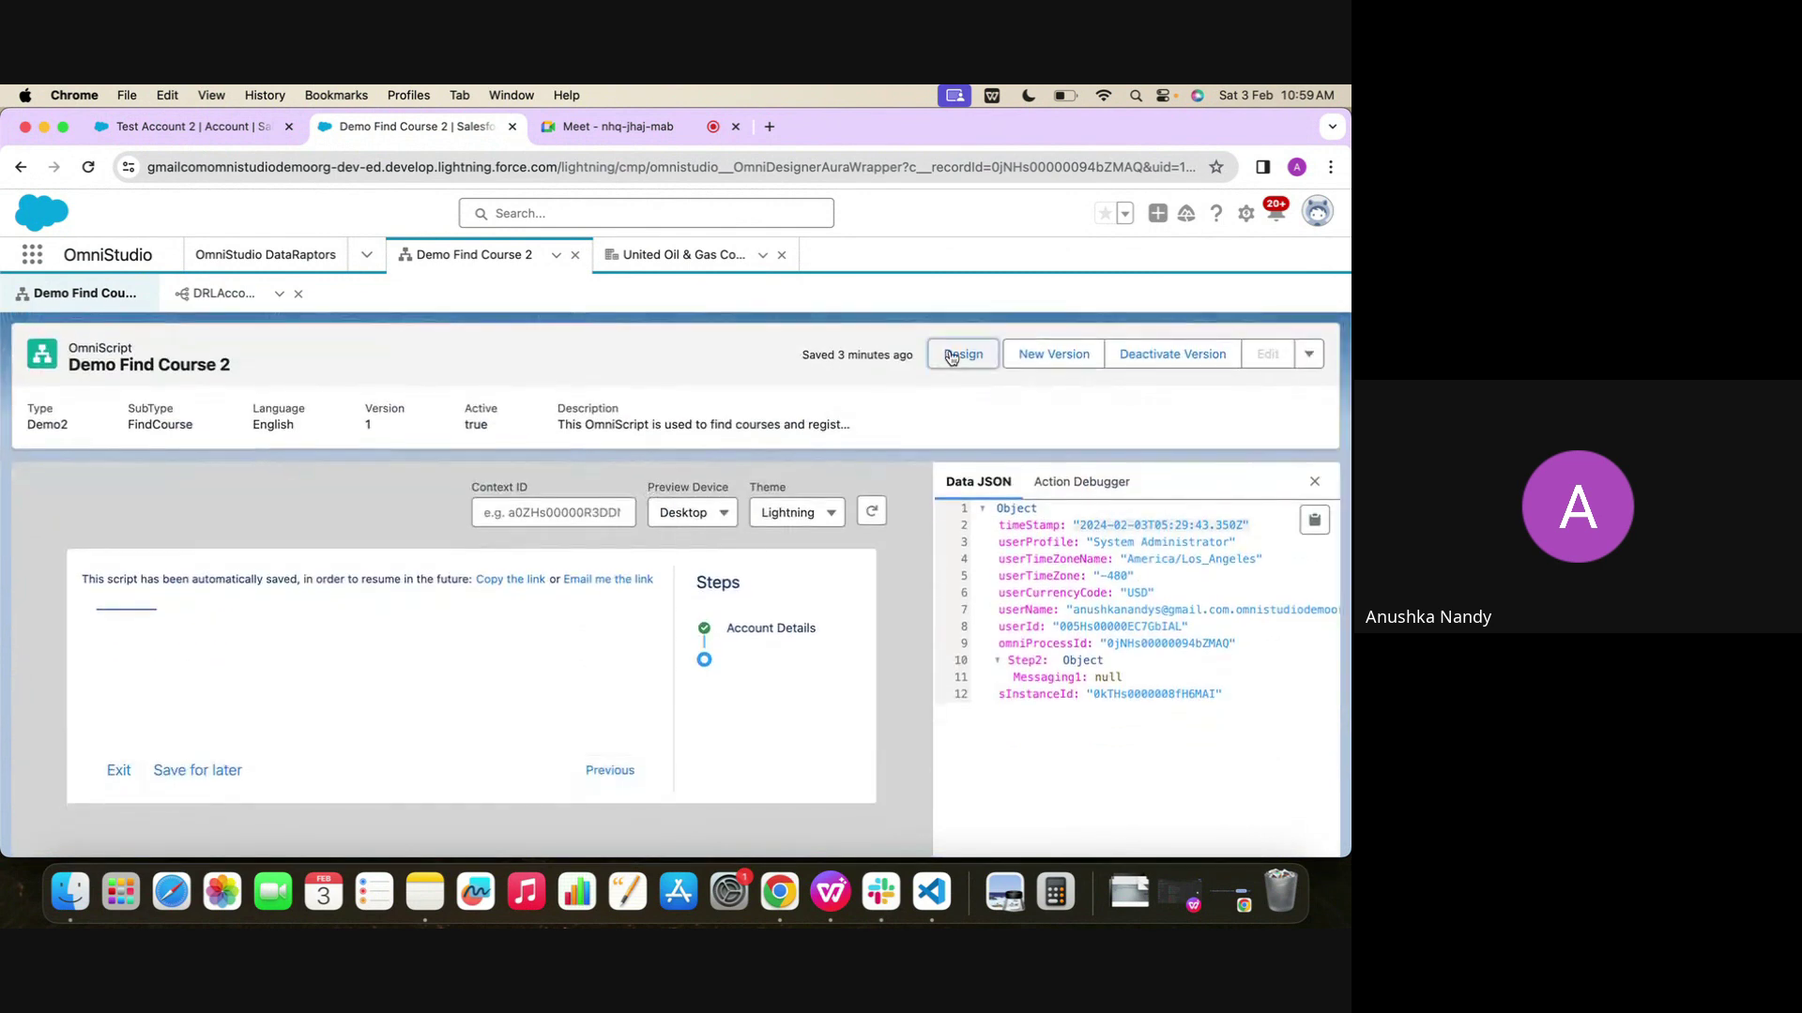
Return to the design view, select DataRaptorPostAction1, and deactivate the current version of the OmniScript
left_click(960, 353)
scroll(484, 649, "down", 2)
left_click(468, 646)
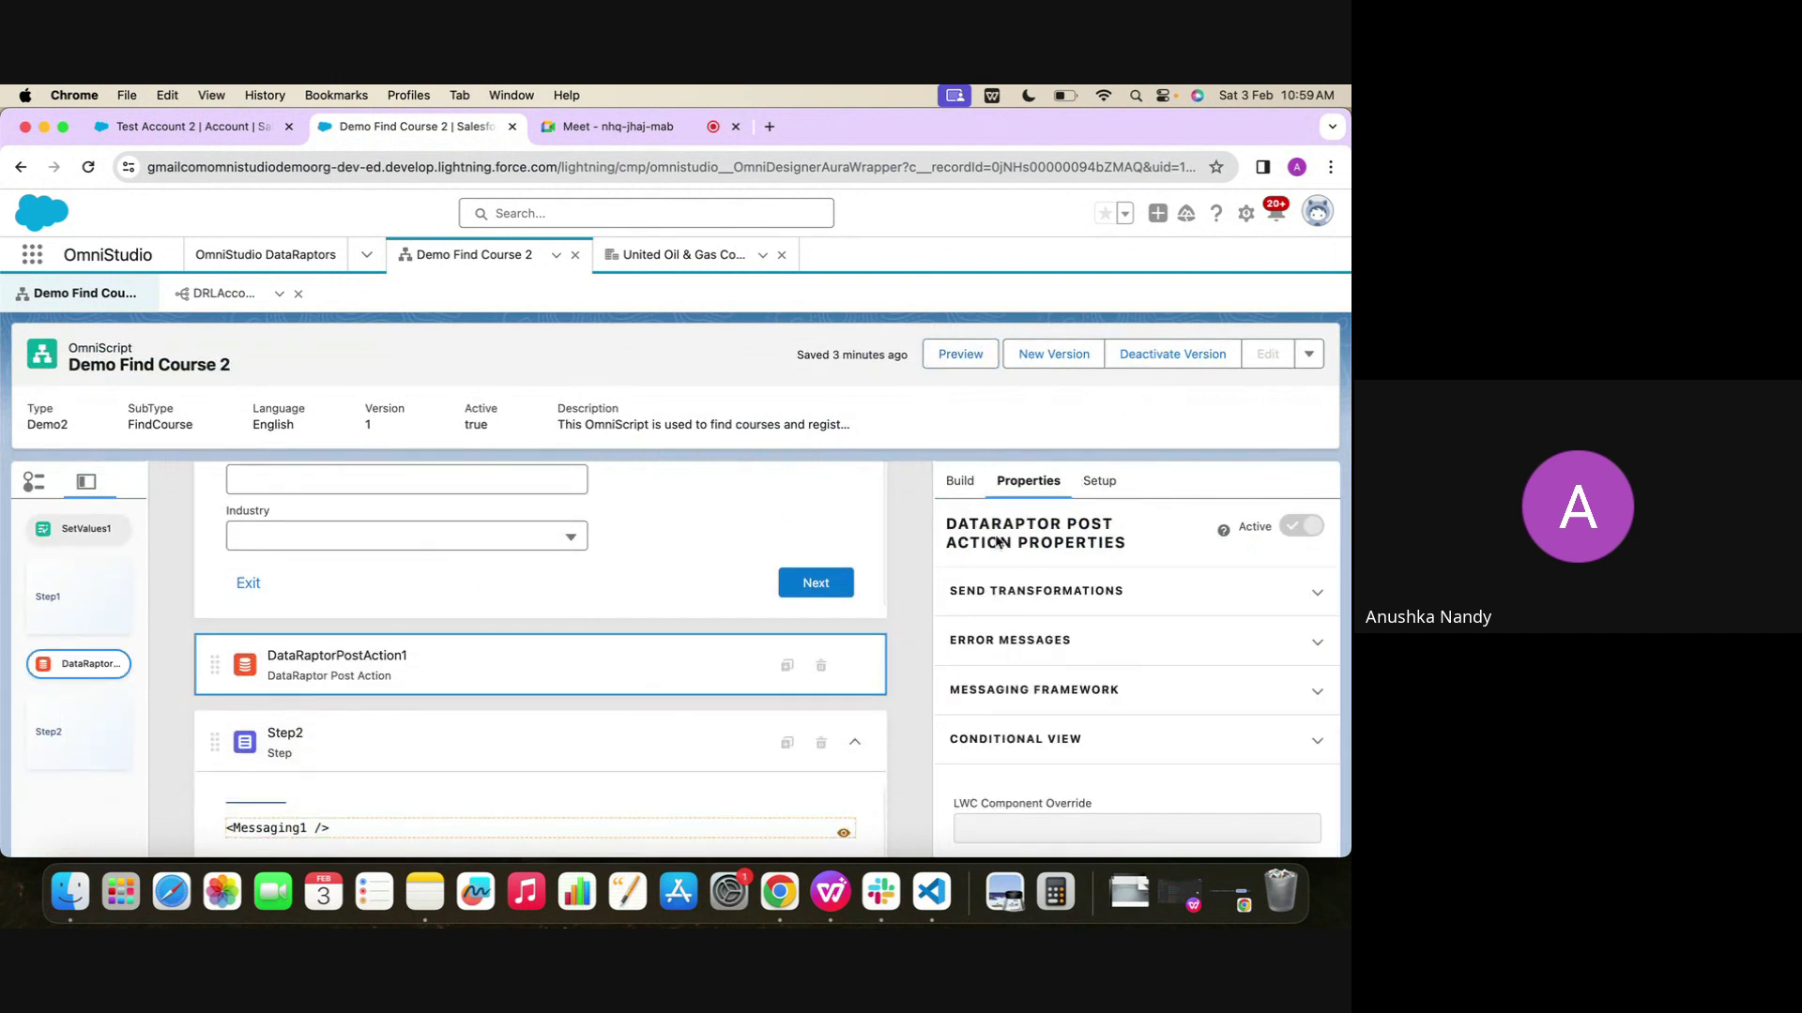
scroll(994, 545, "up", 1)
scroll(964, 570, "down", 1)
left_click(1139, 362)
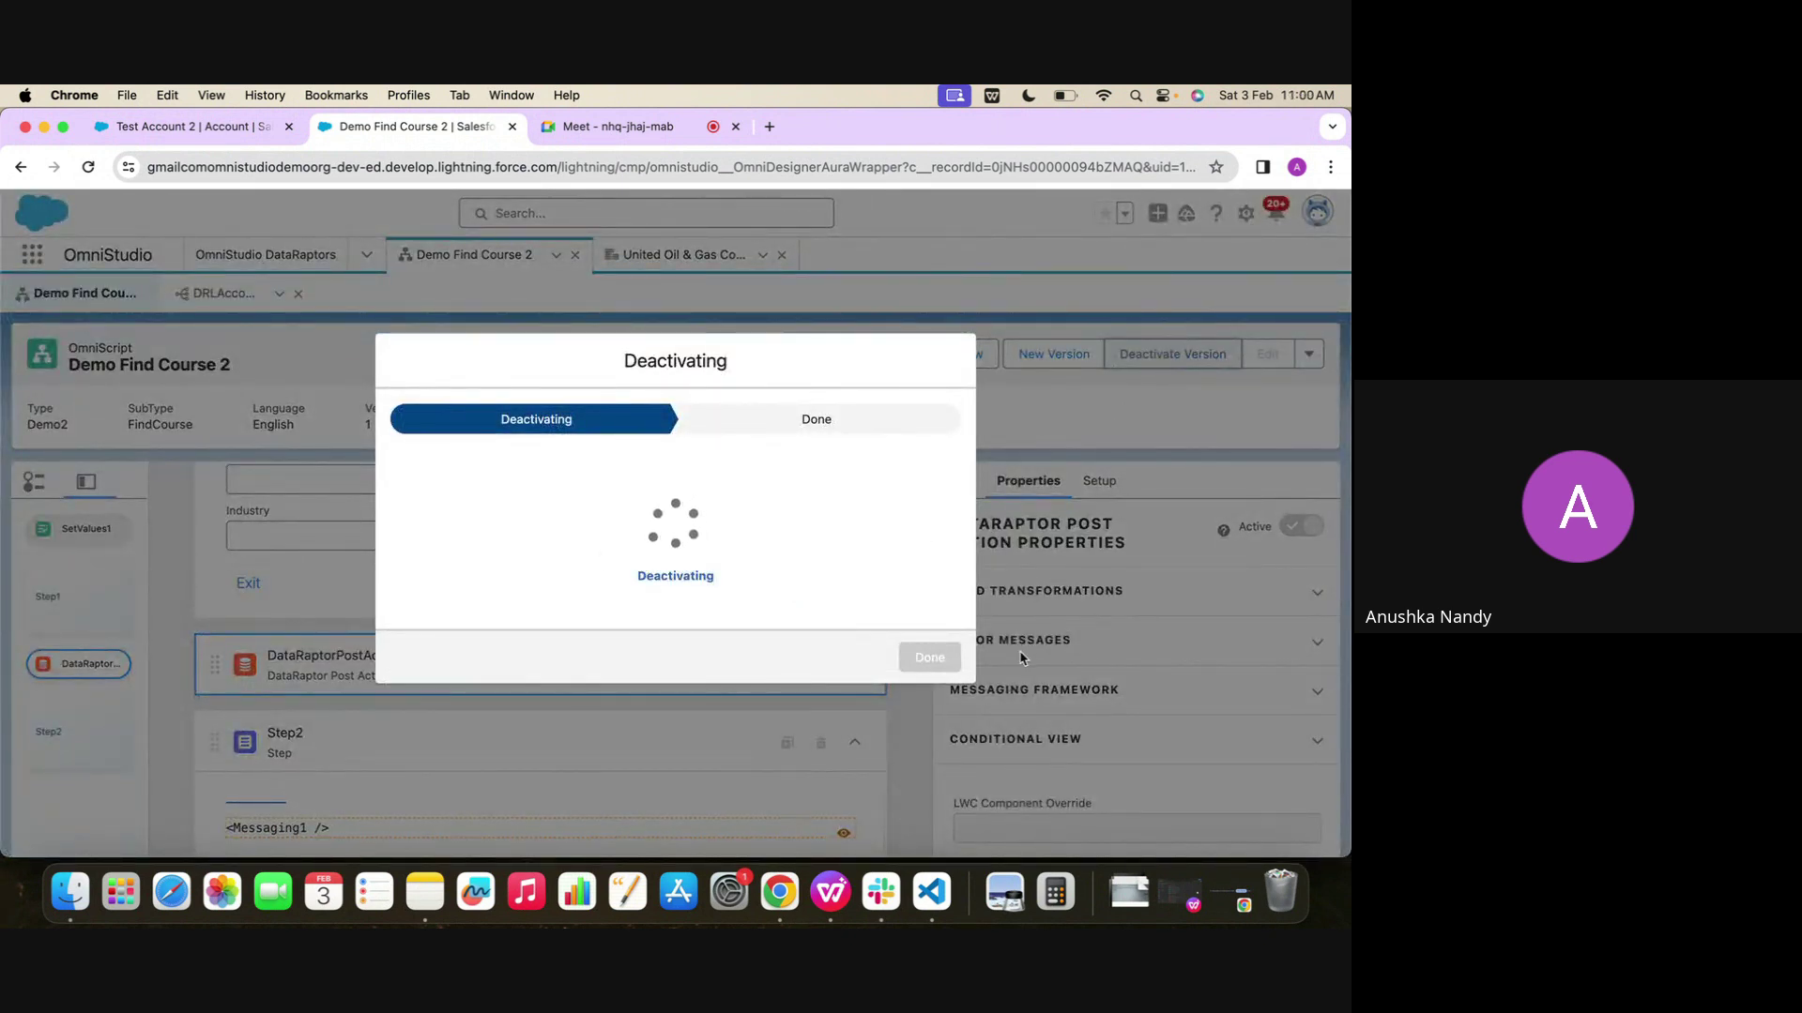
left_click(938, 659)
scroll(549, 679, "down", 1)
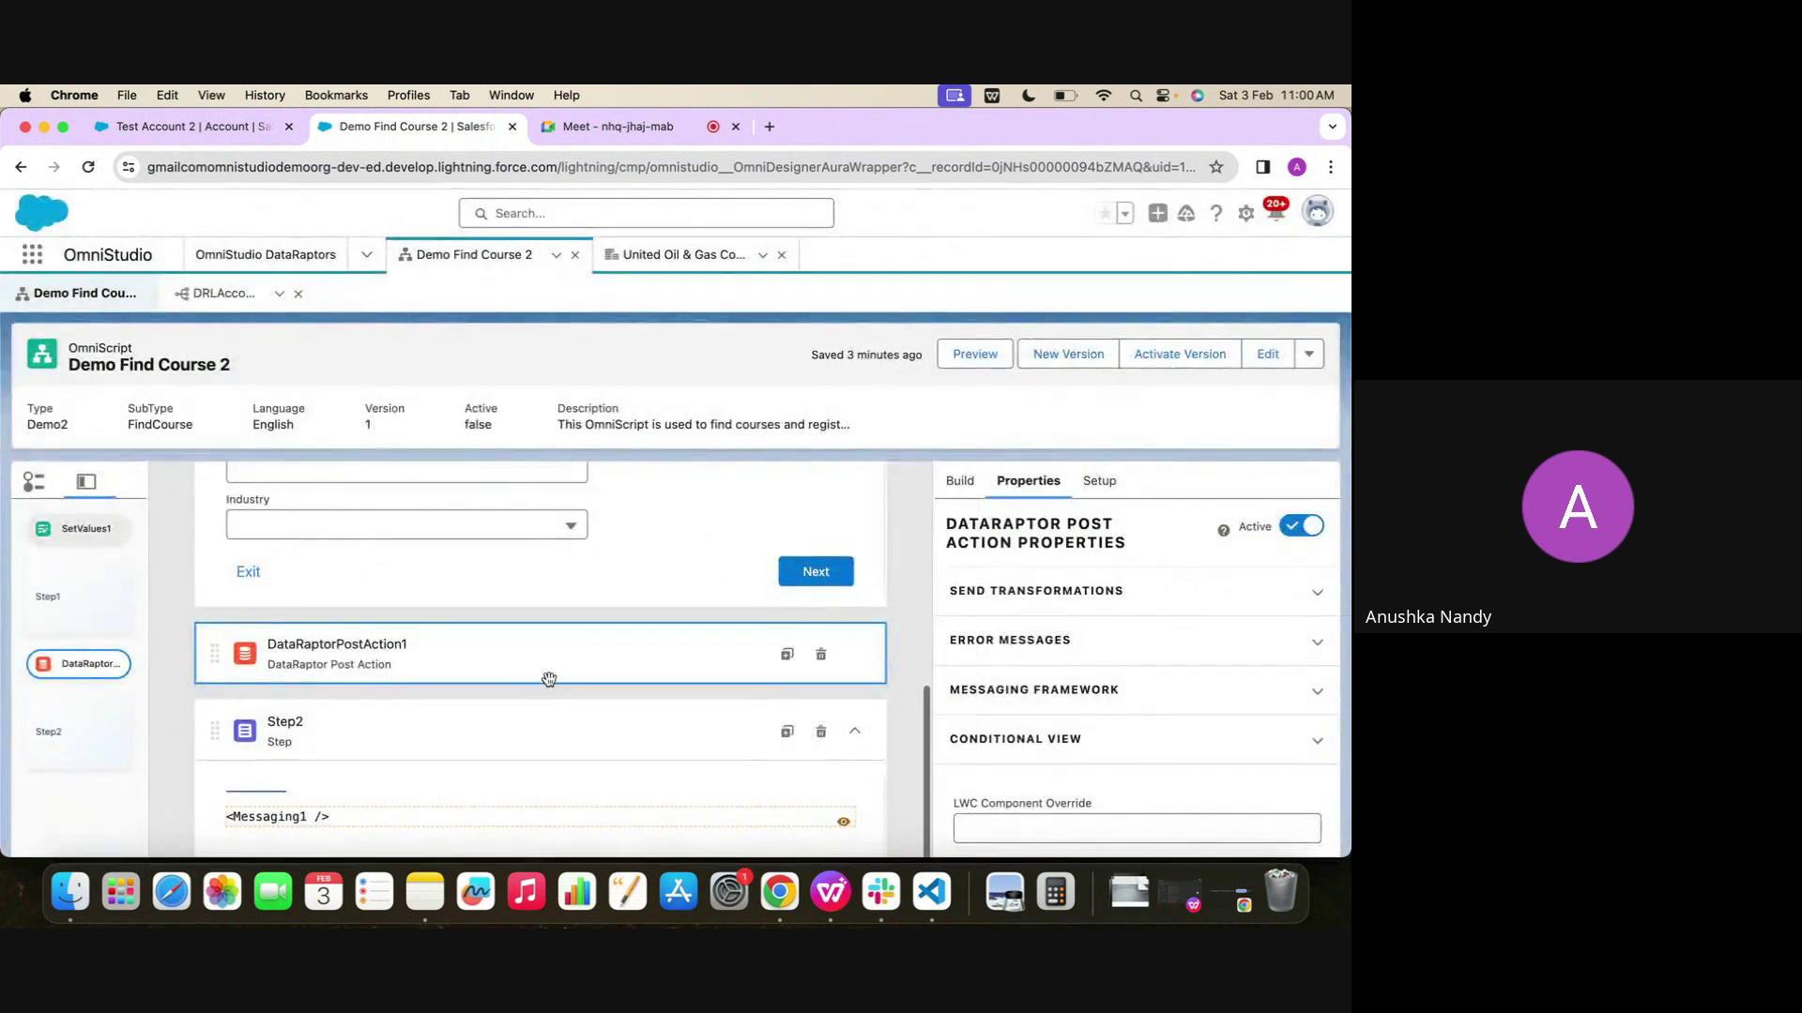
scroll(555, 662, "down", 2)
scroll(561, 642, "up", 3)
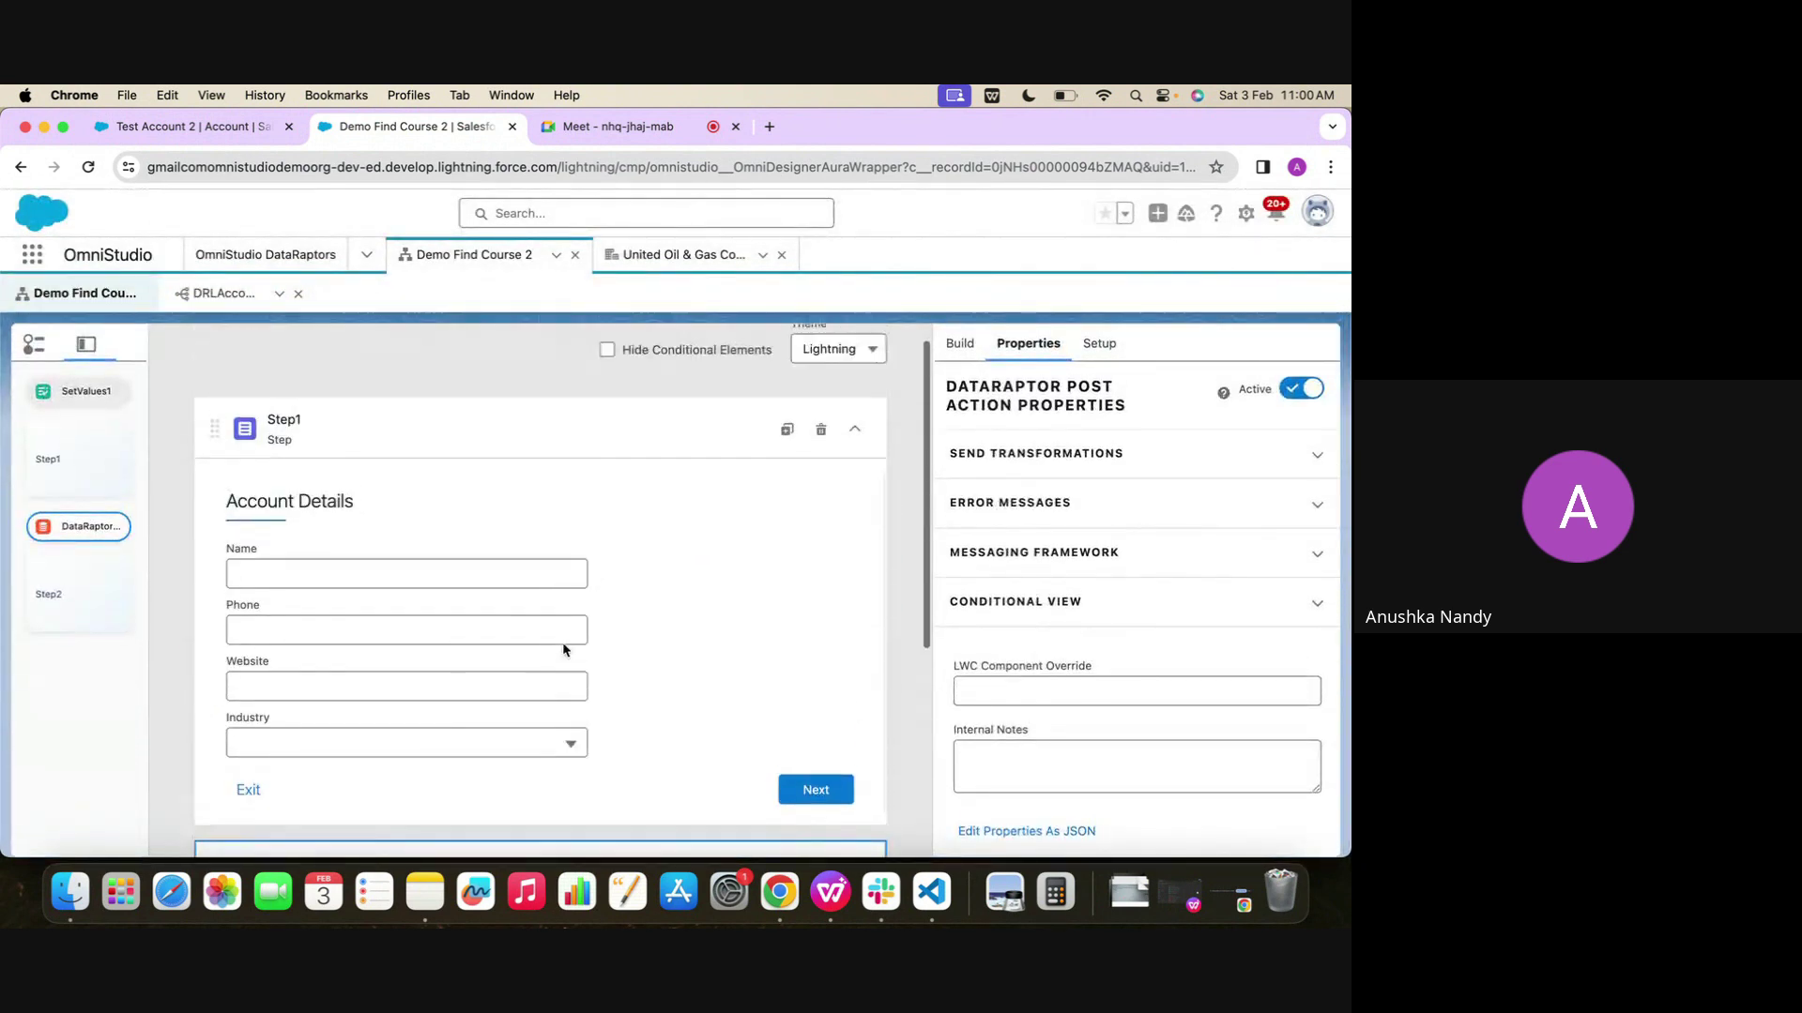
scroll(561, 642, "down", 4)
scroll(561, 642, "up", 5)
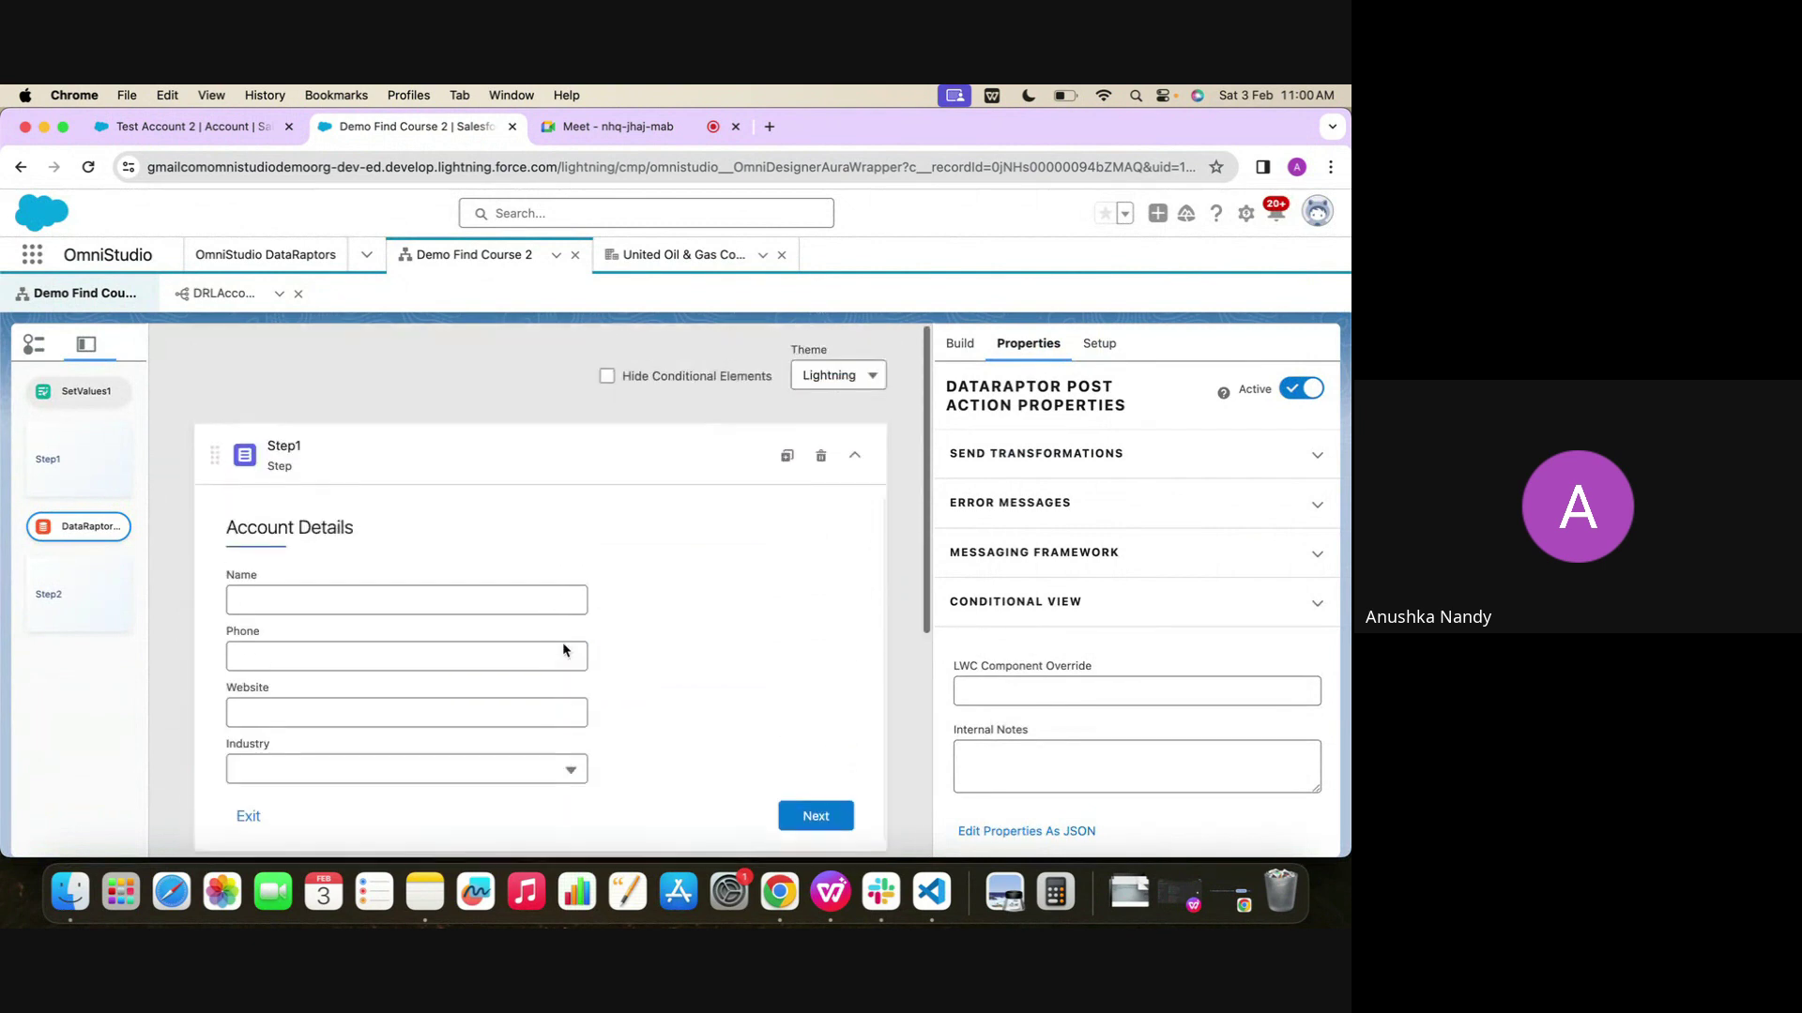
scroll(521, 553, "down", 2)
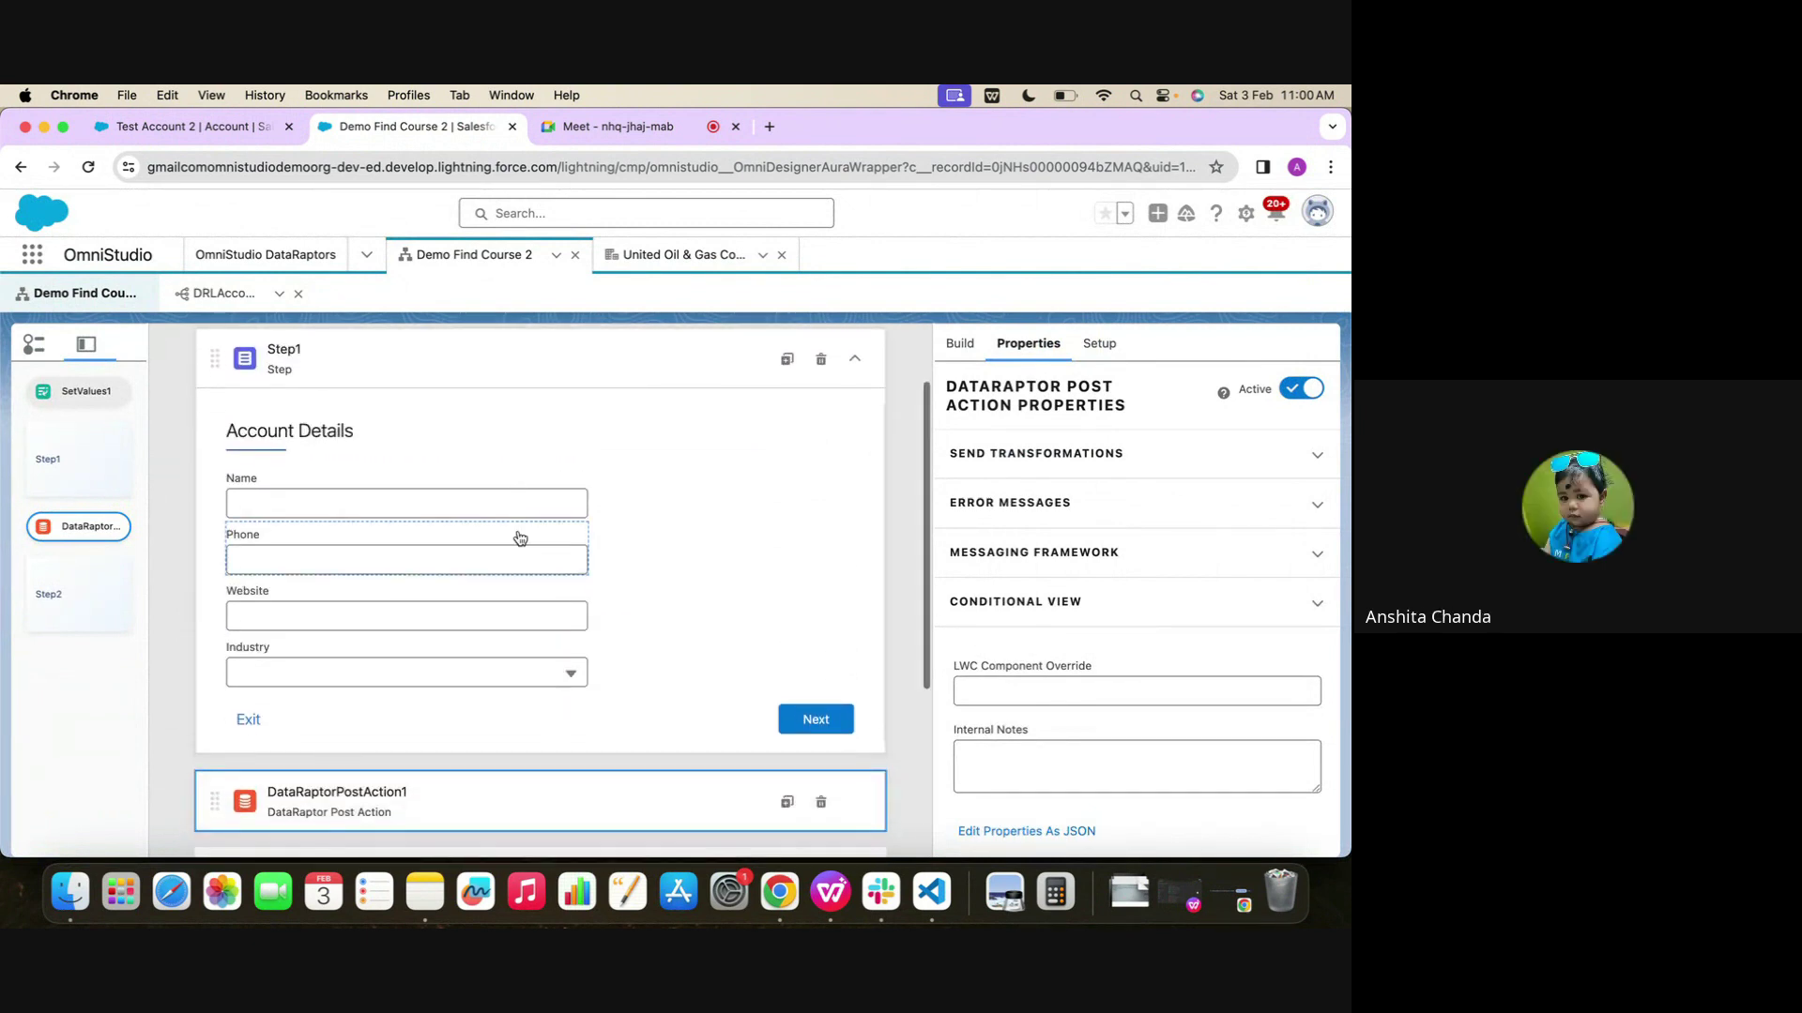
Search the elements for "nav", collapse Step2, and add a Navigate Action after it in the OmniScript
scroll(515, 531, "down", 3)
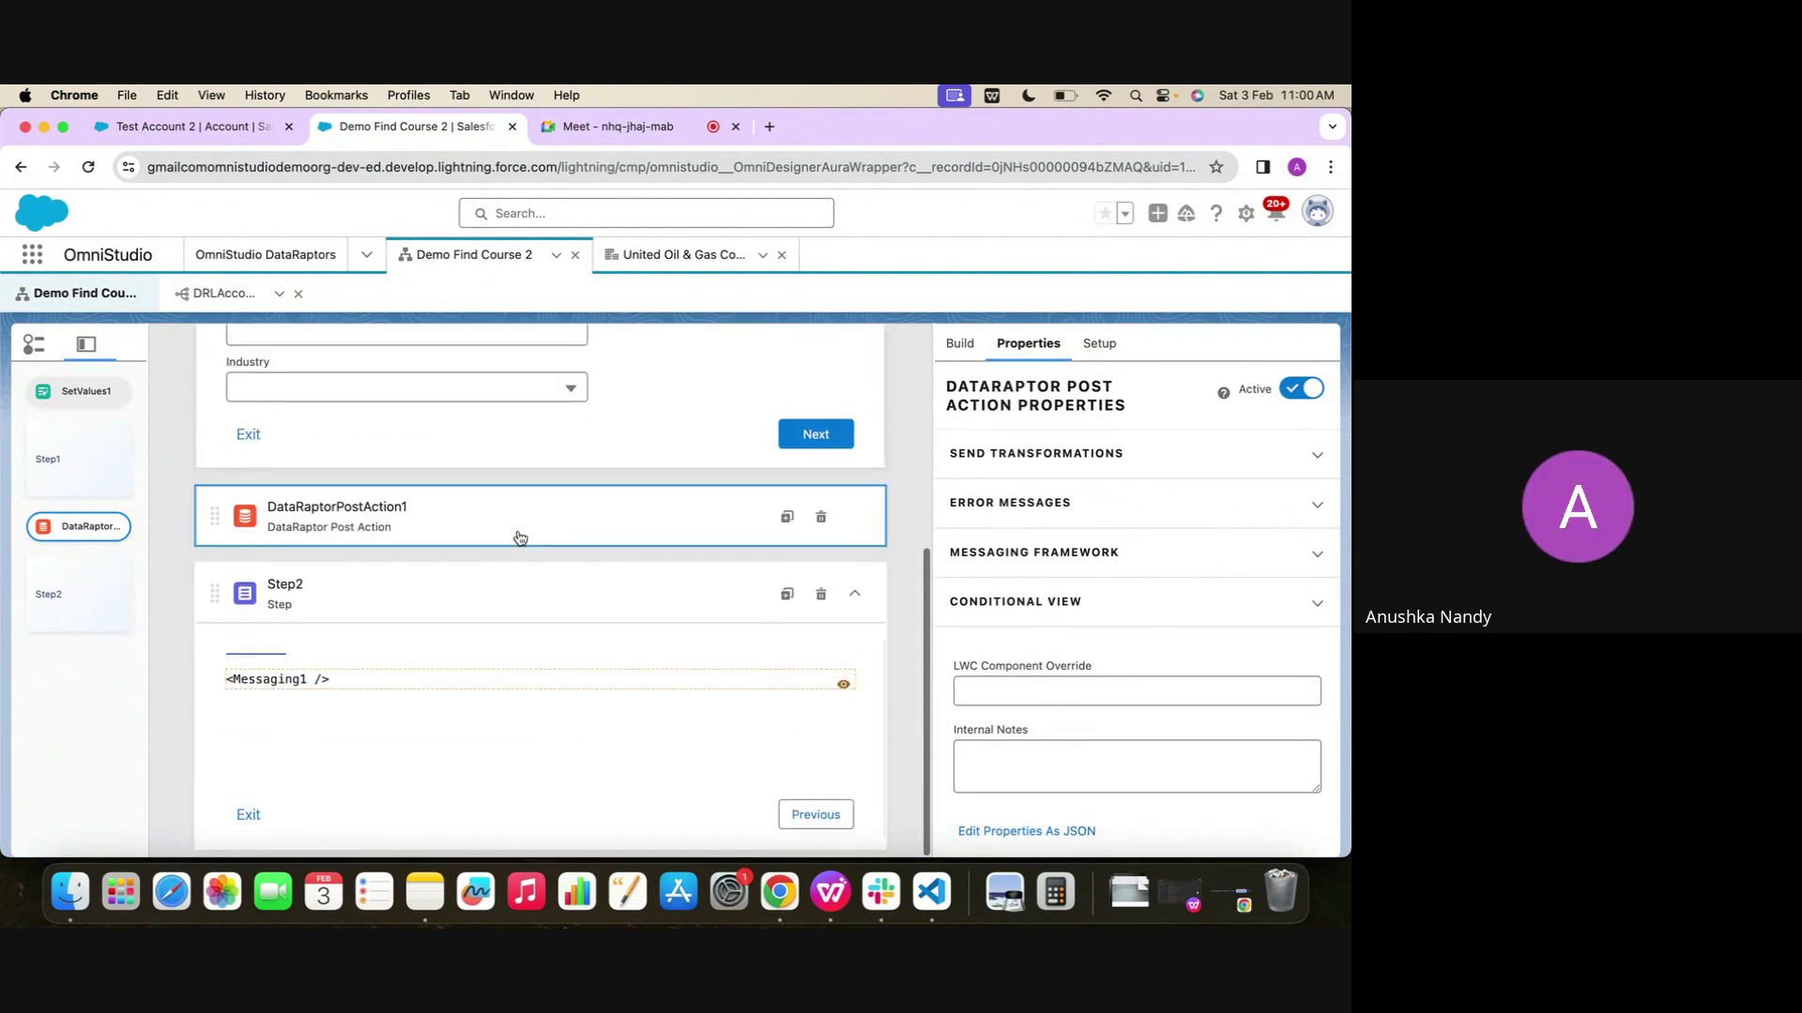
left_click(960, 343)
left_click(996, 389)
type("nav")
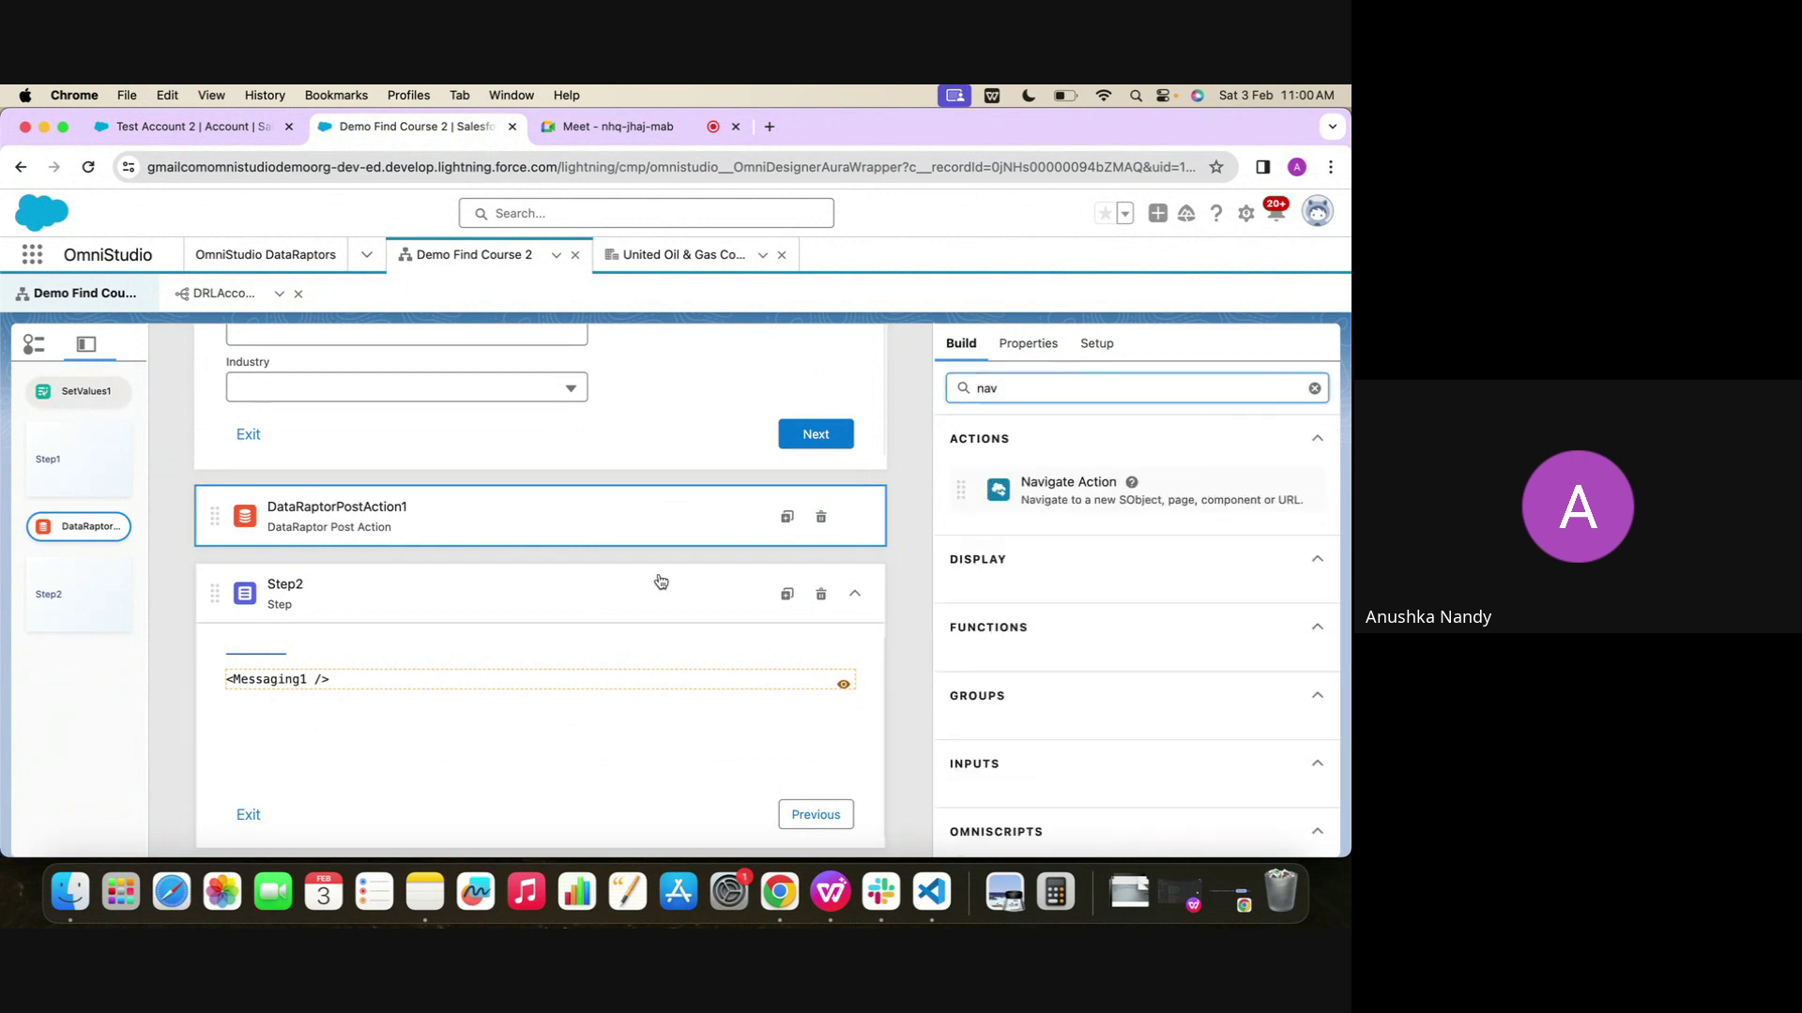
scroll(650, 598, "down", 1)
left_click(819, 827)
left_click(855, 593)
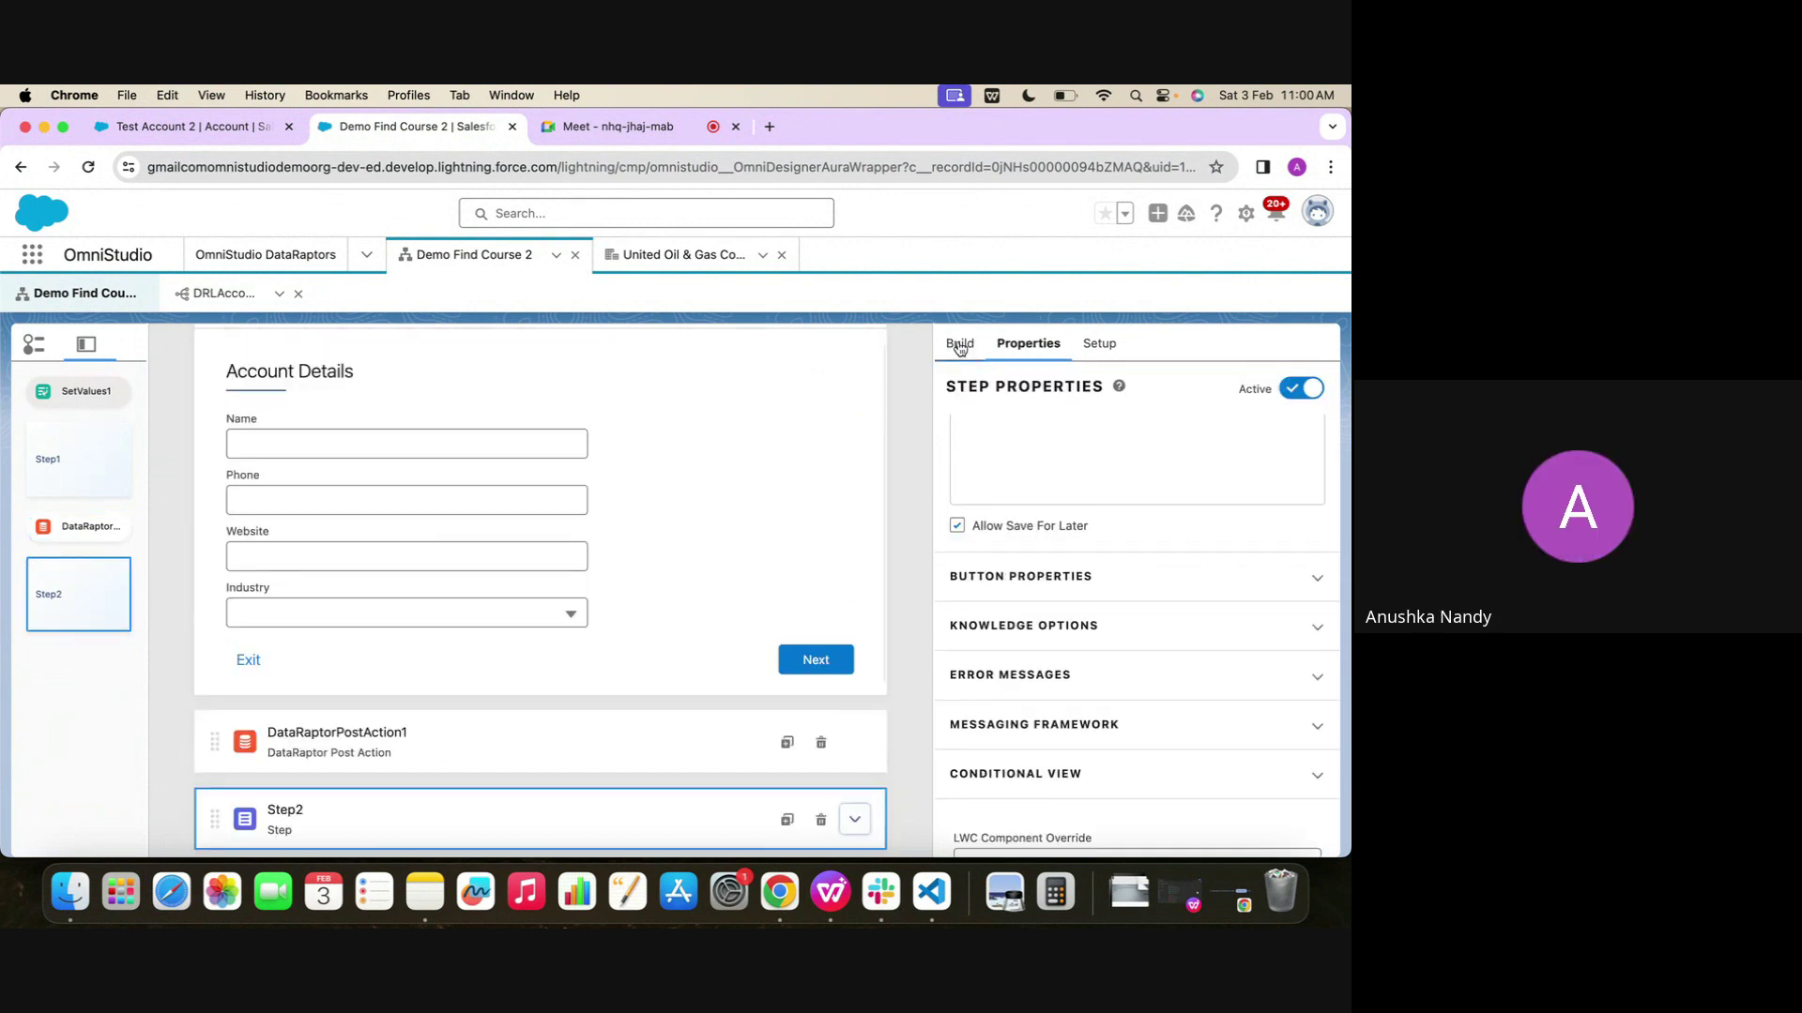
left_click(957, 345)
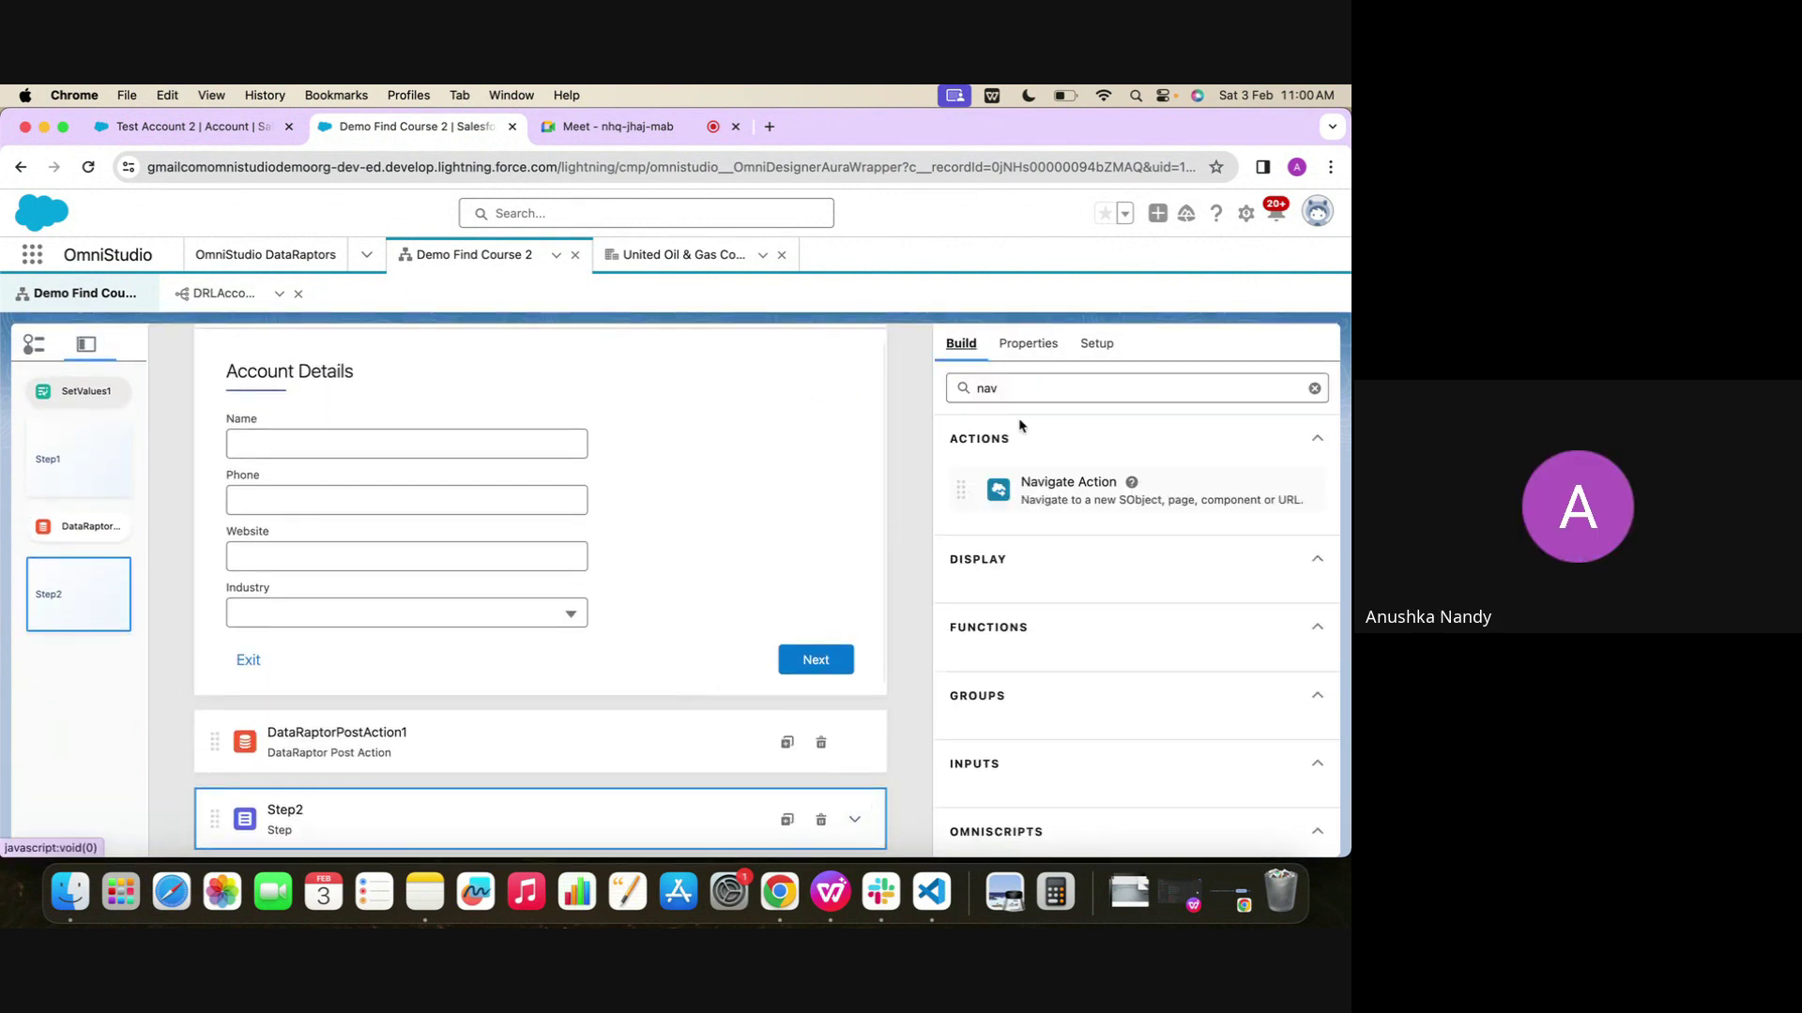
left_click_drag(1055, 483, 741, 847)
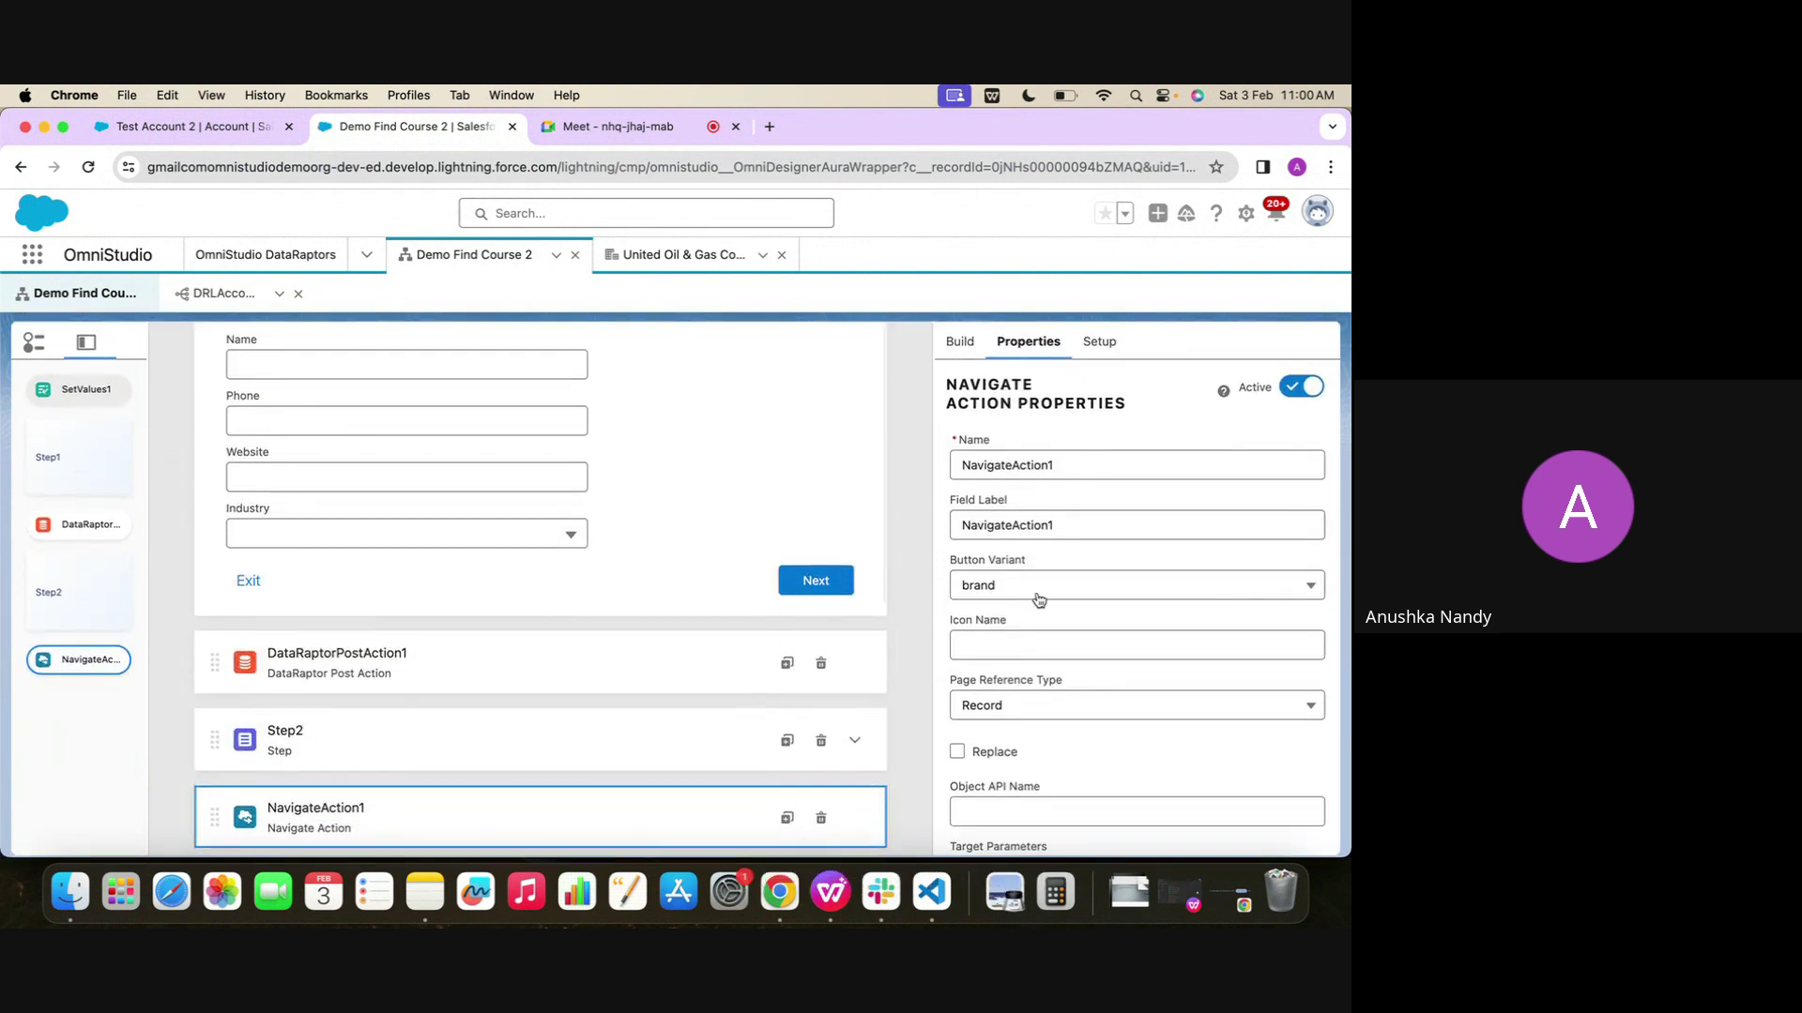
Examine the Navigate Action's page reference type, Replace option, object and record settings, and its placement after Step2
scroll(1037, 638, "down", 3)
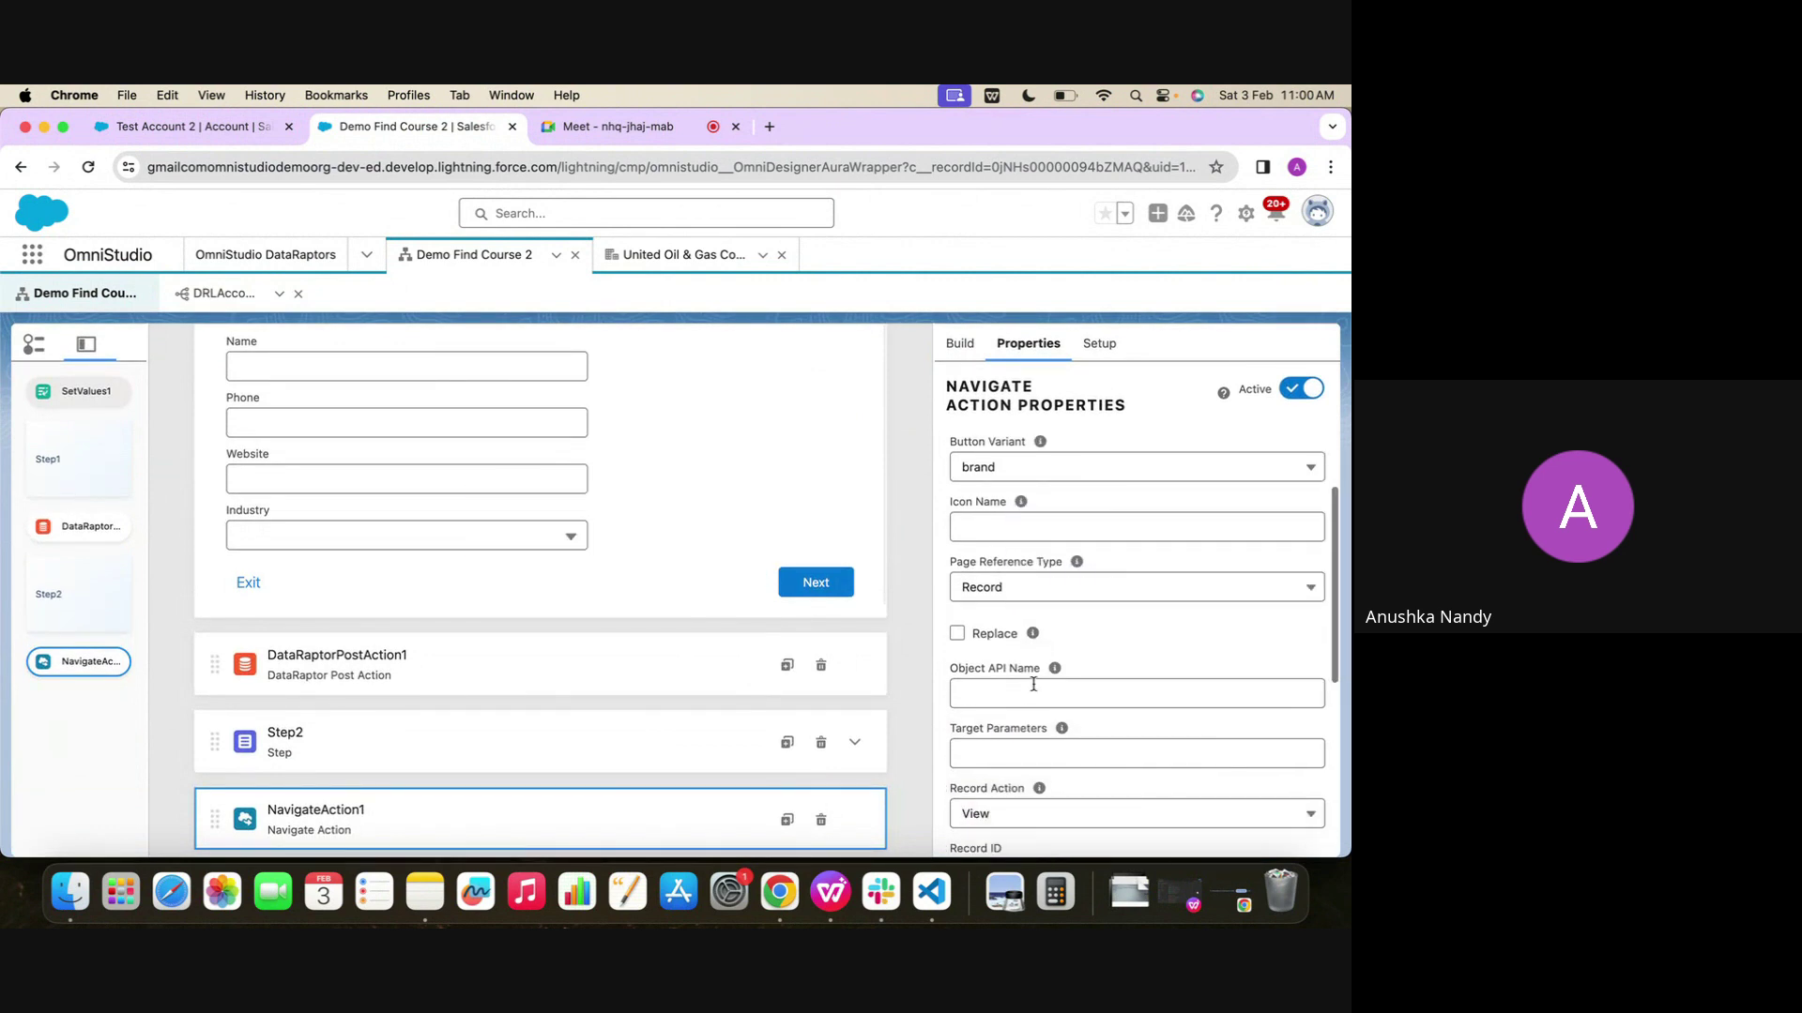
left_click(1033, 686)
mouse_move(1057, 672)
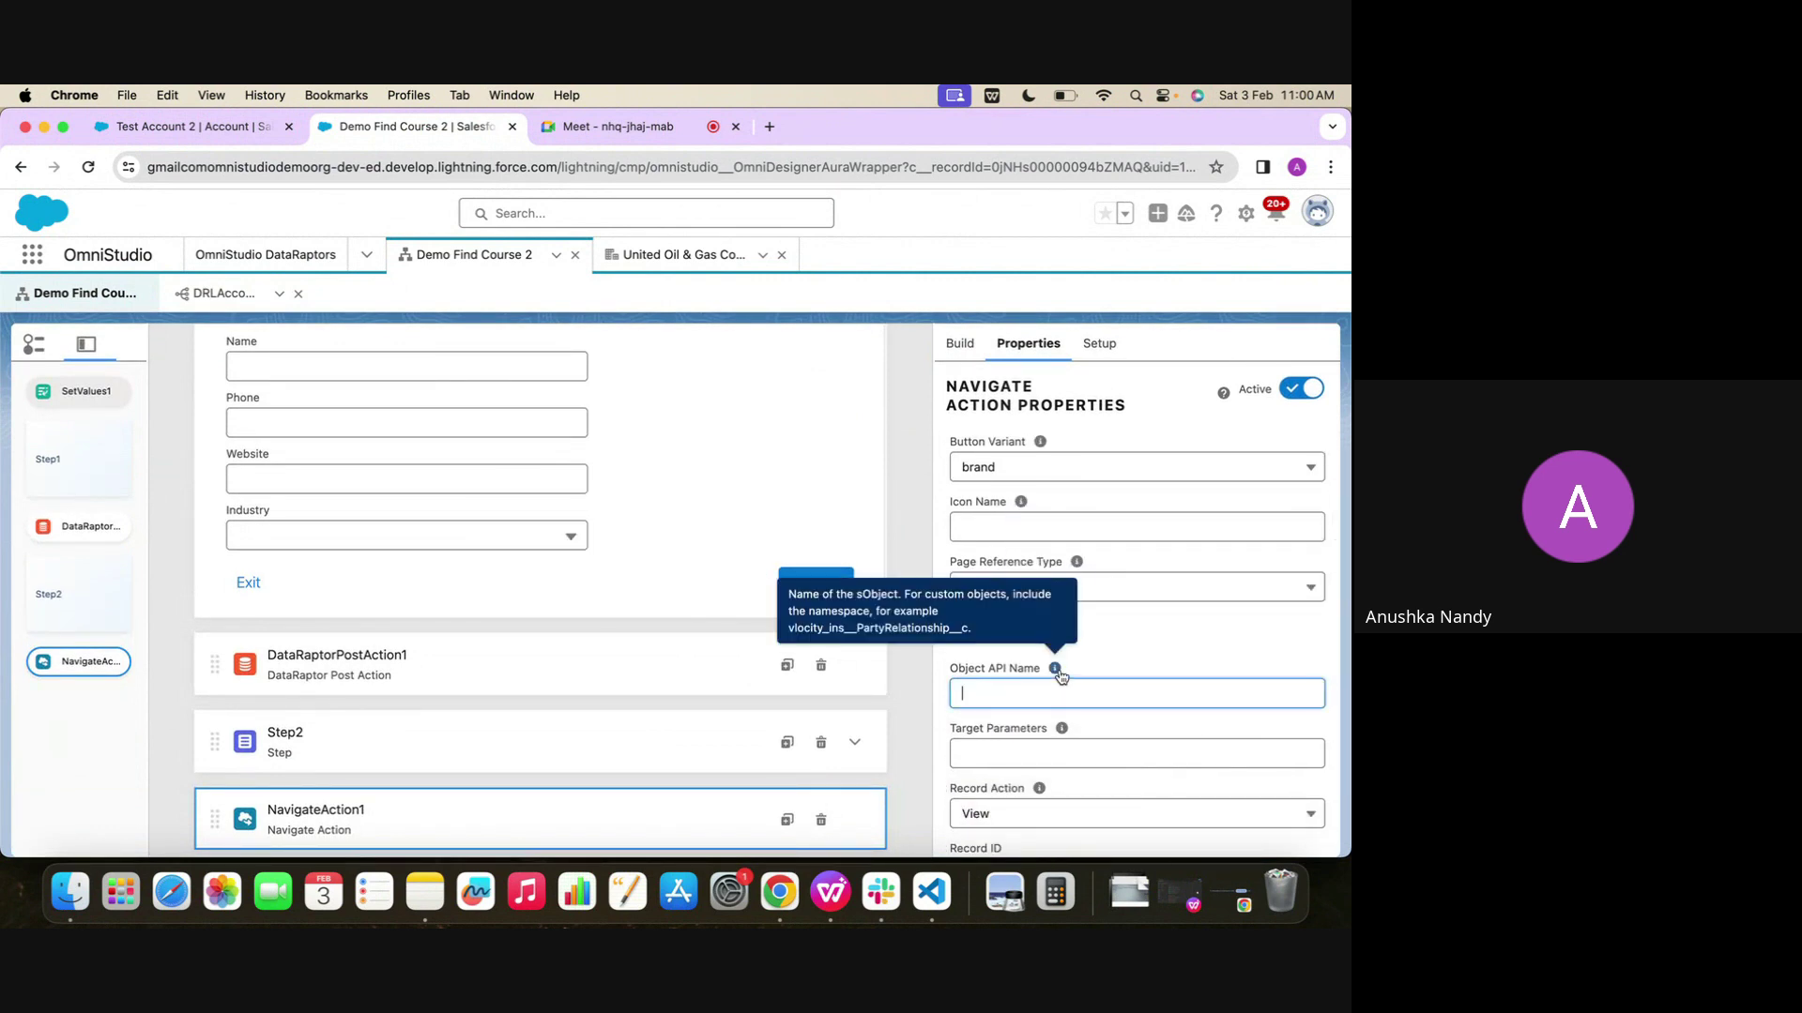
mouse_move(1036, 635)
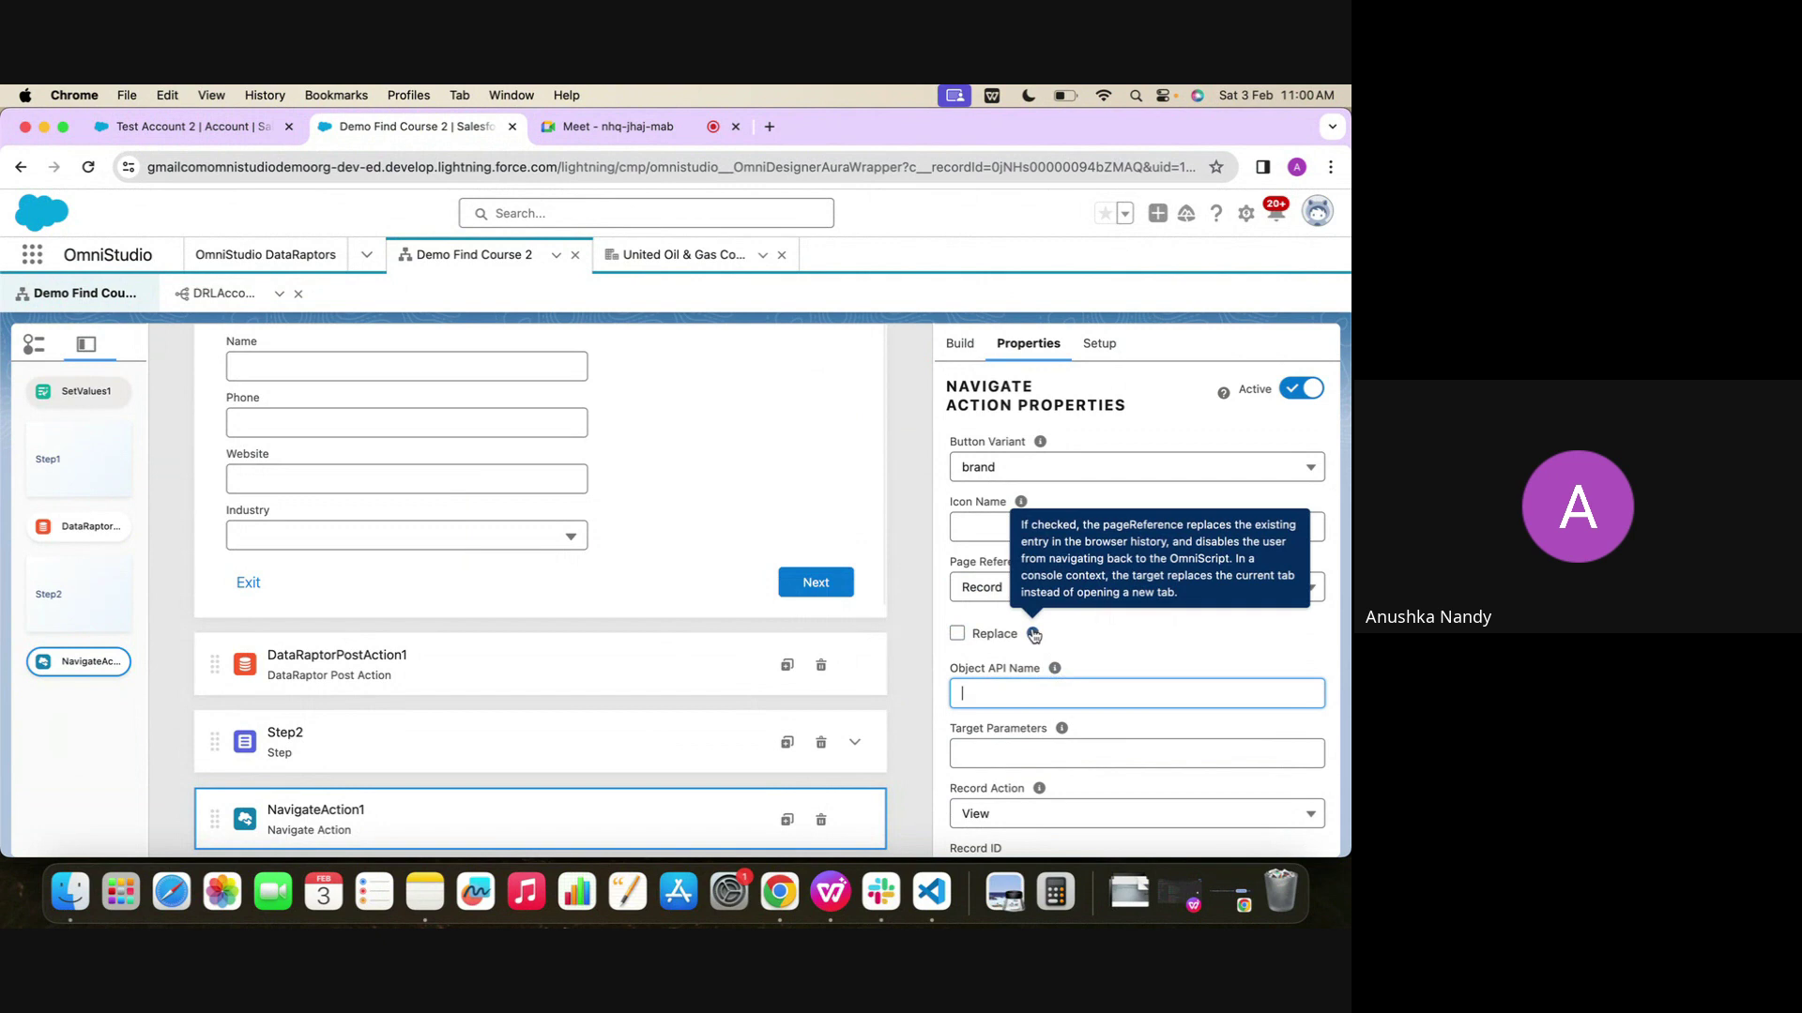
scroll(1033, 635, "down", 3)
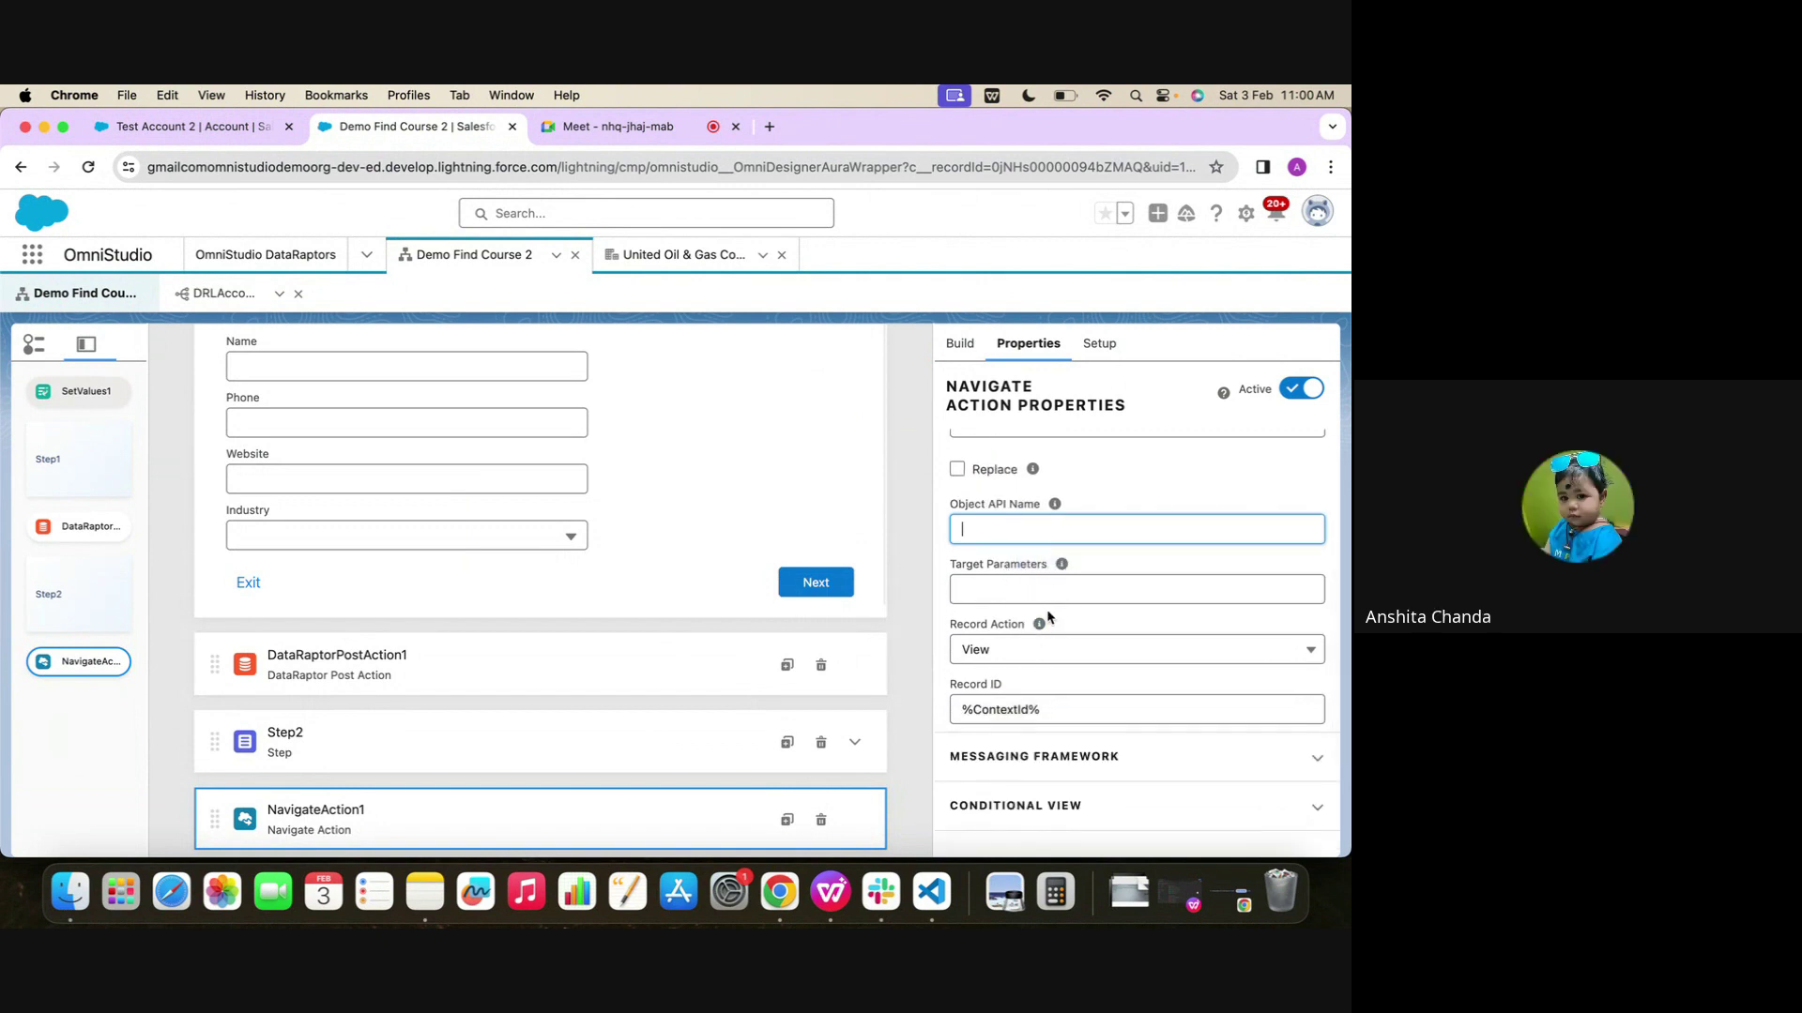
scroll(1009, 720, "up", 3)
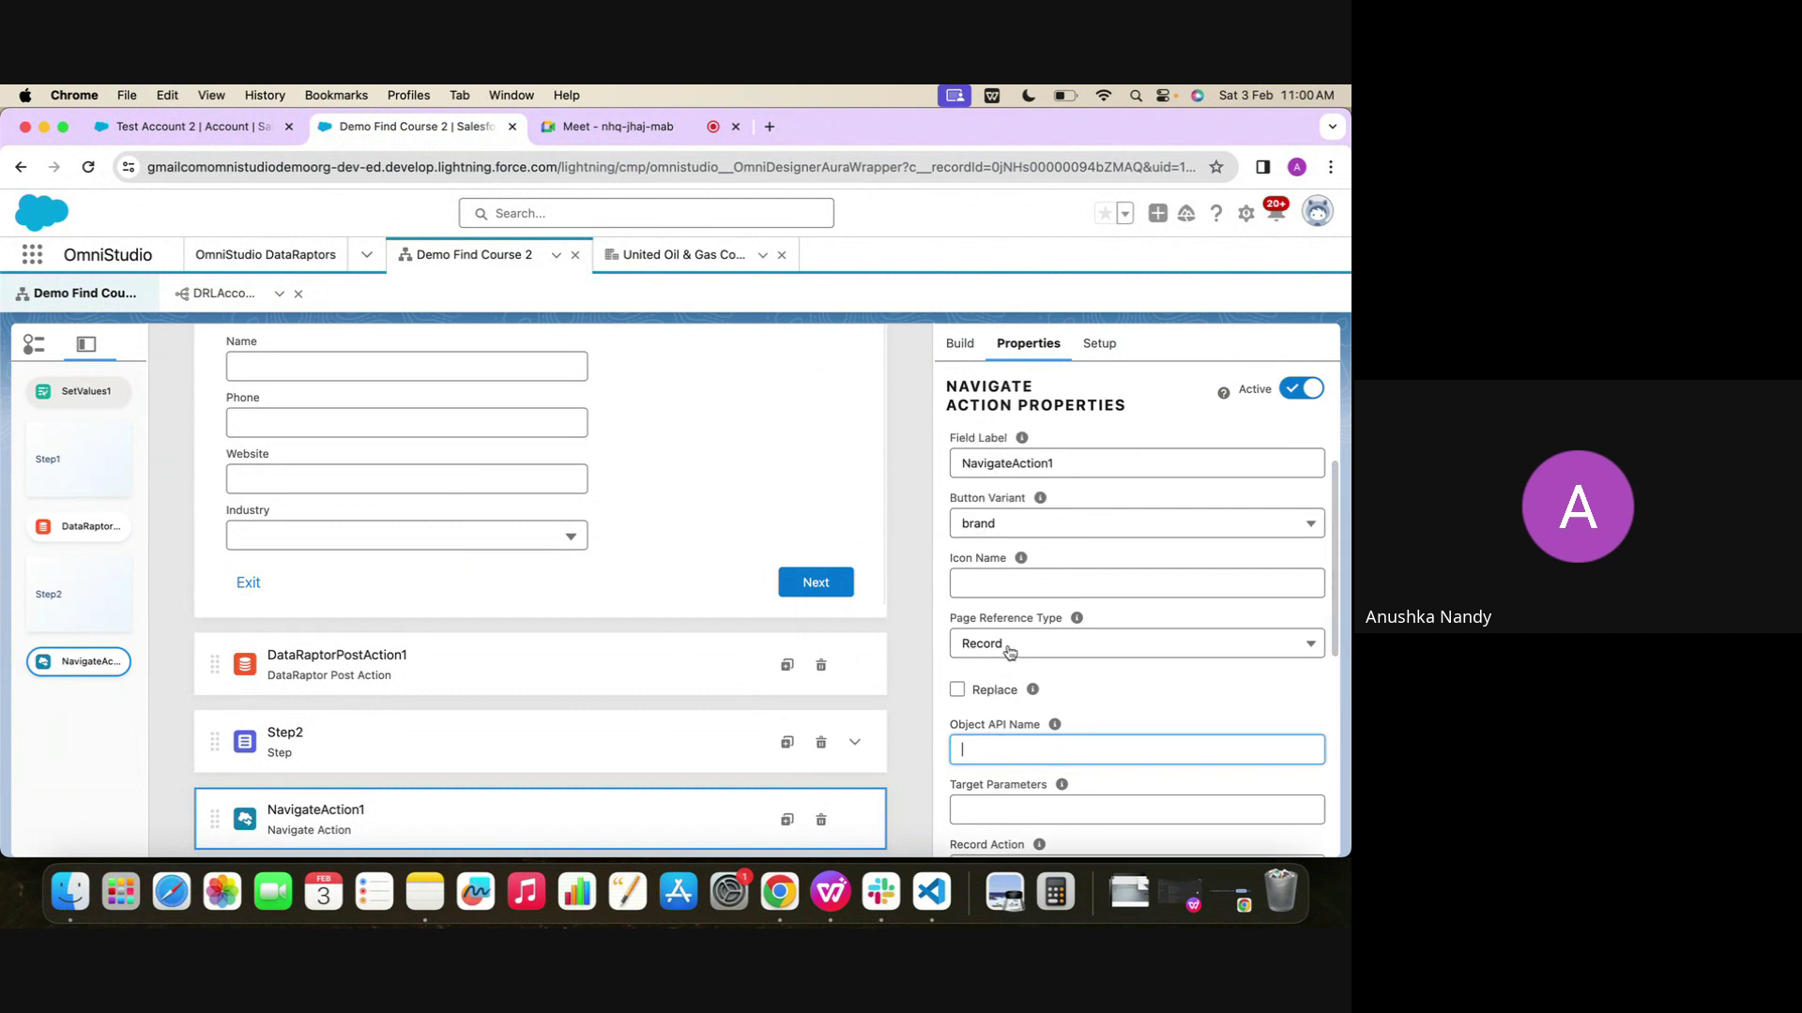
left_click(1005, 644)
left_click(1008, 643)
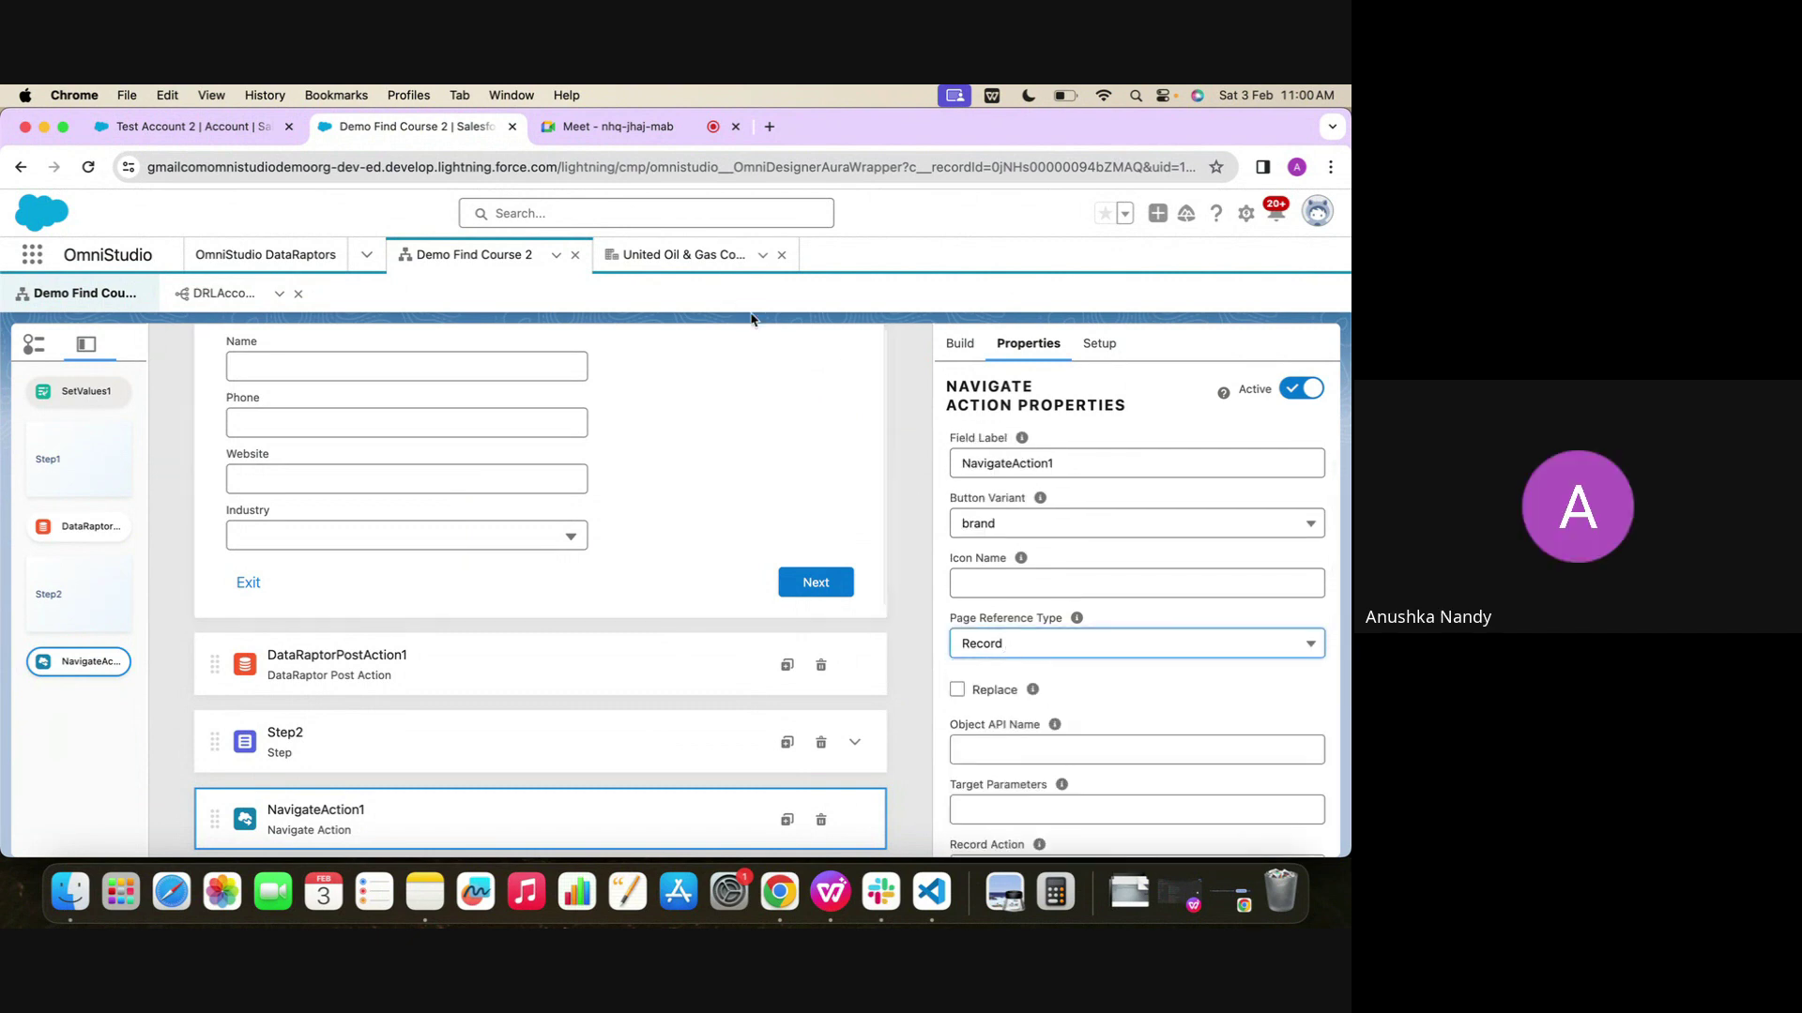
scroll(1052, 661, "up", 3)
scroll(1052, 661, "down", 1)
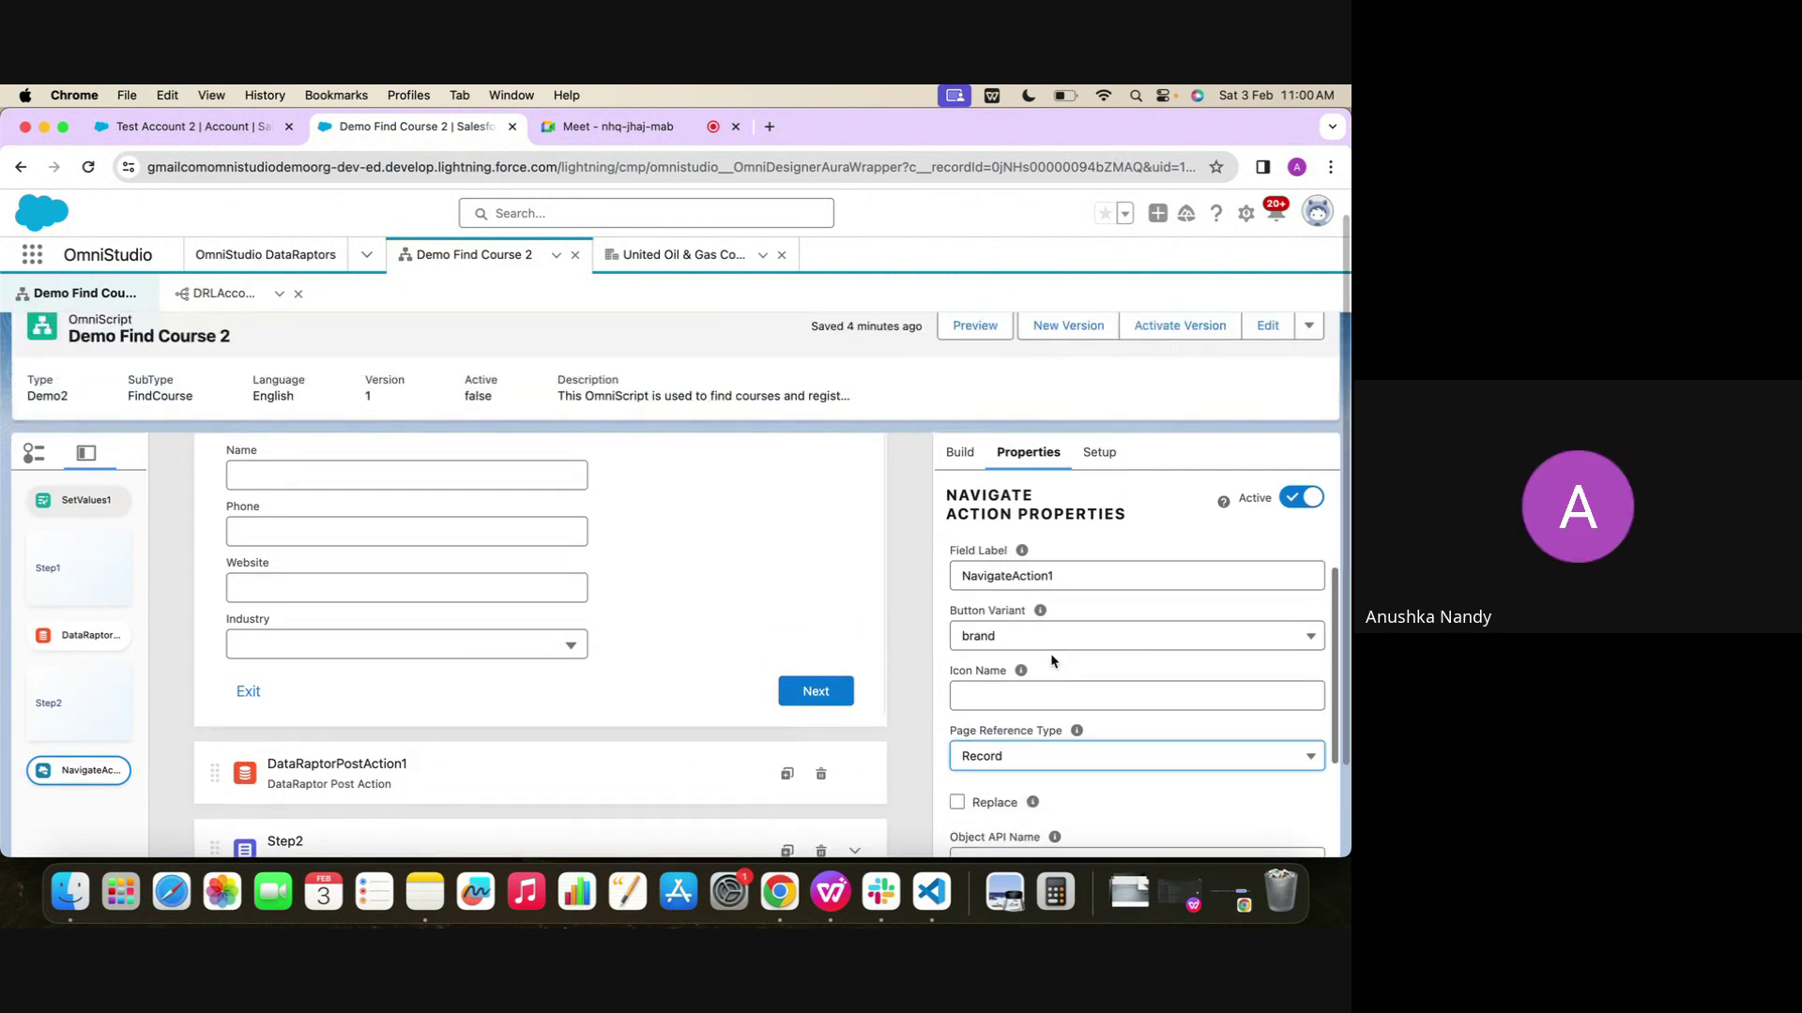
scroll(740, 672, "down", 2)
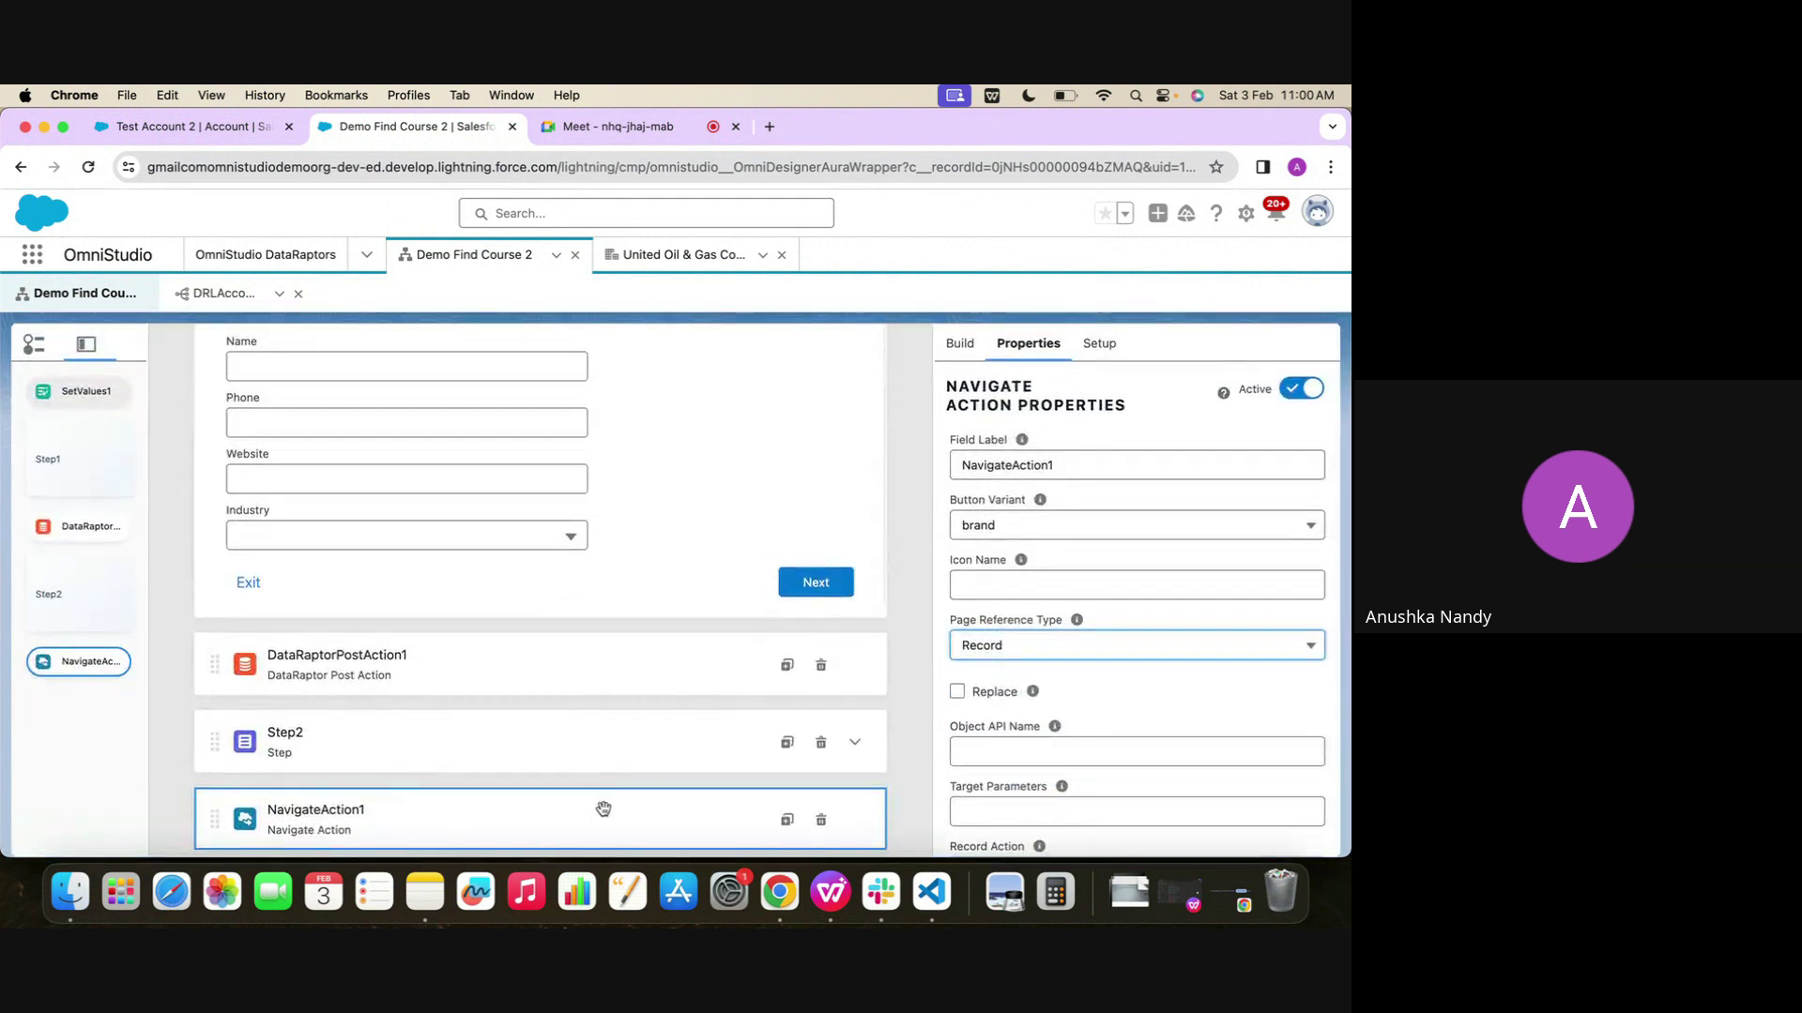
left_click(589, 758)
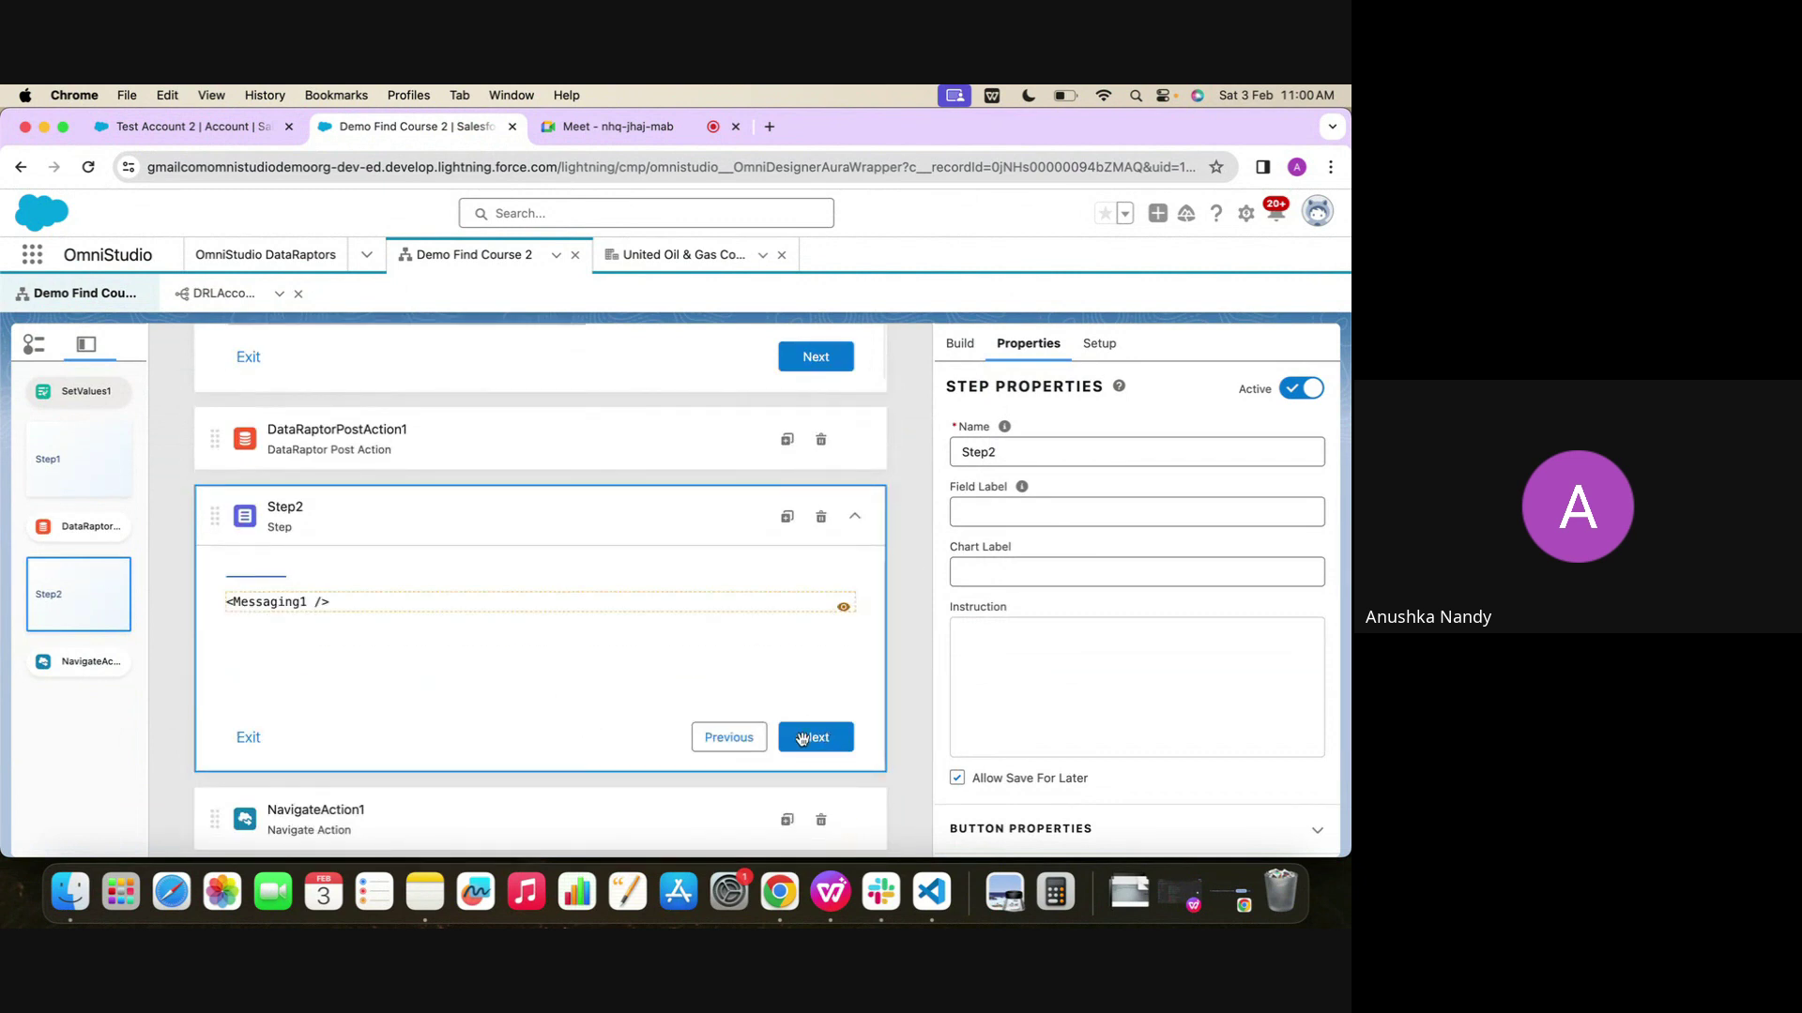
left_click(616, 803)
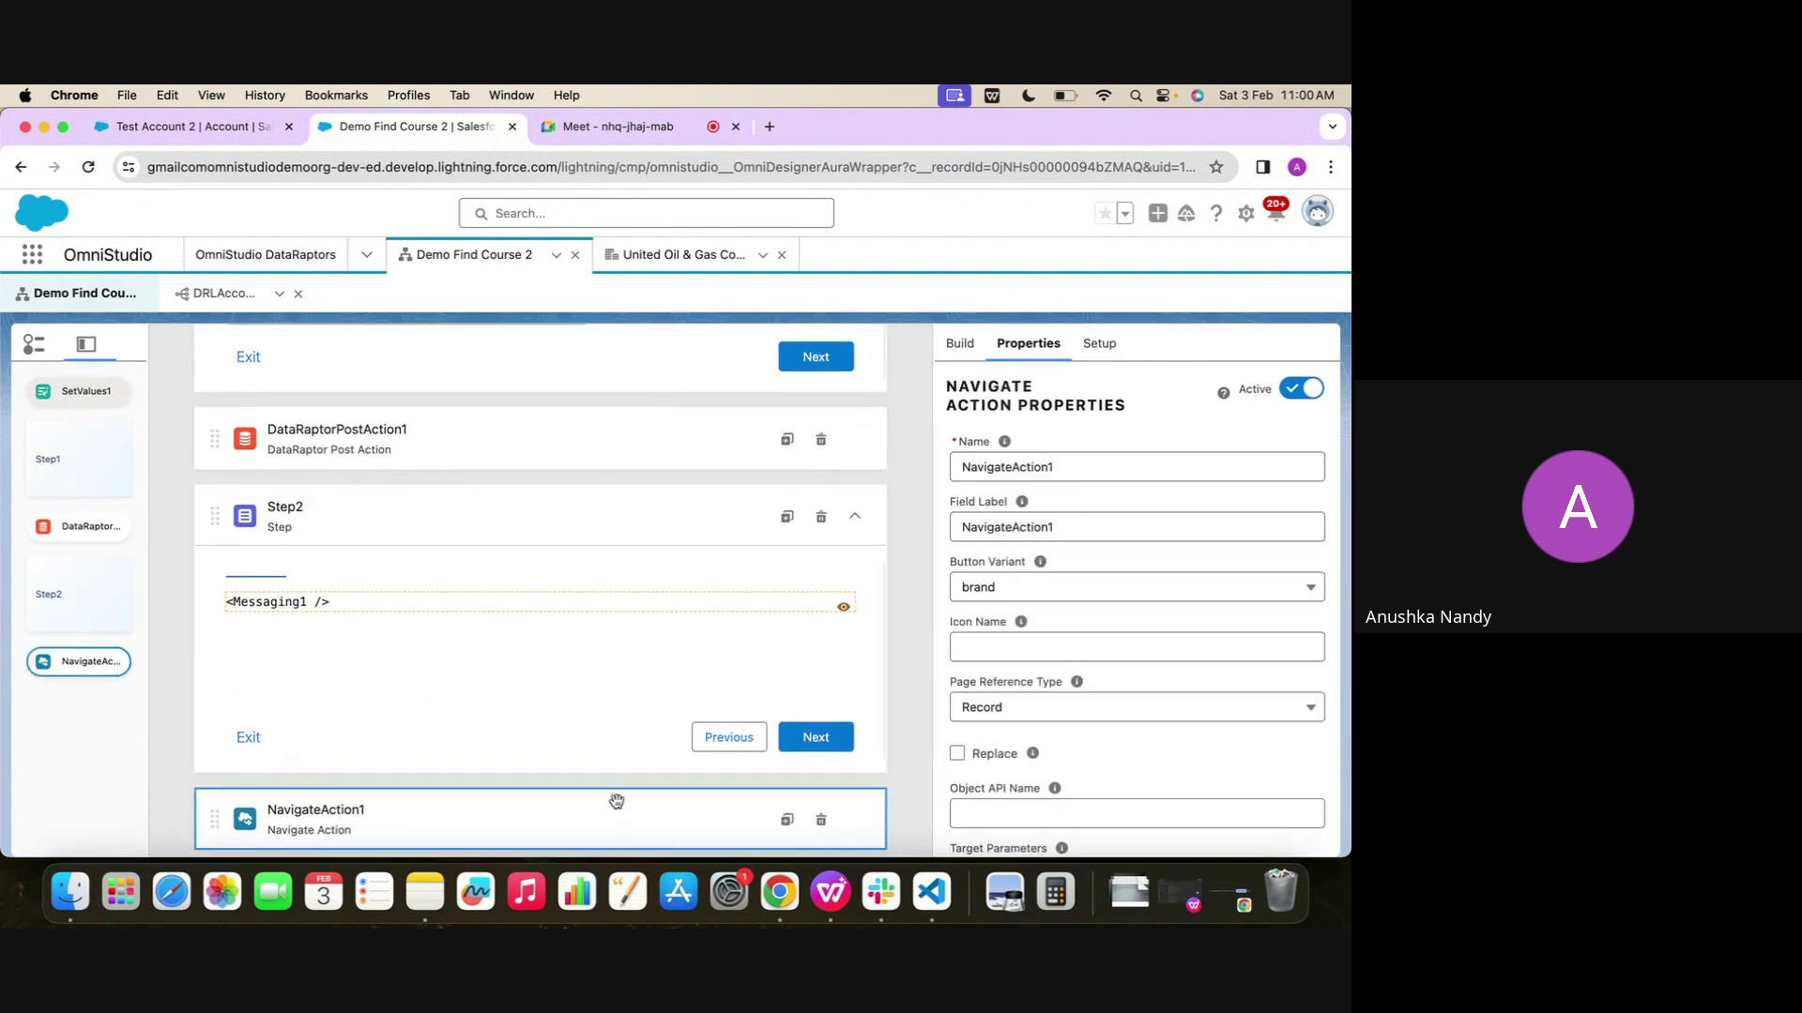
scroll(1125, 713, "down", 5)
scroll(1145, 736, "up", 2)
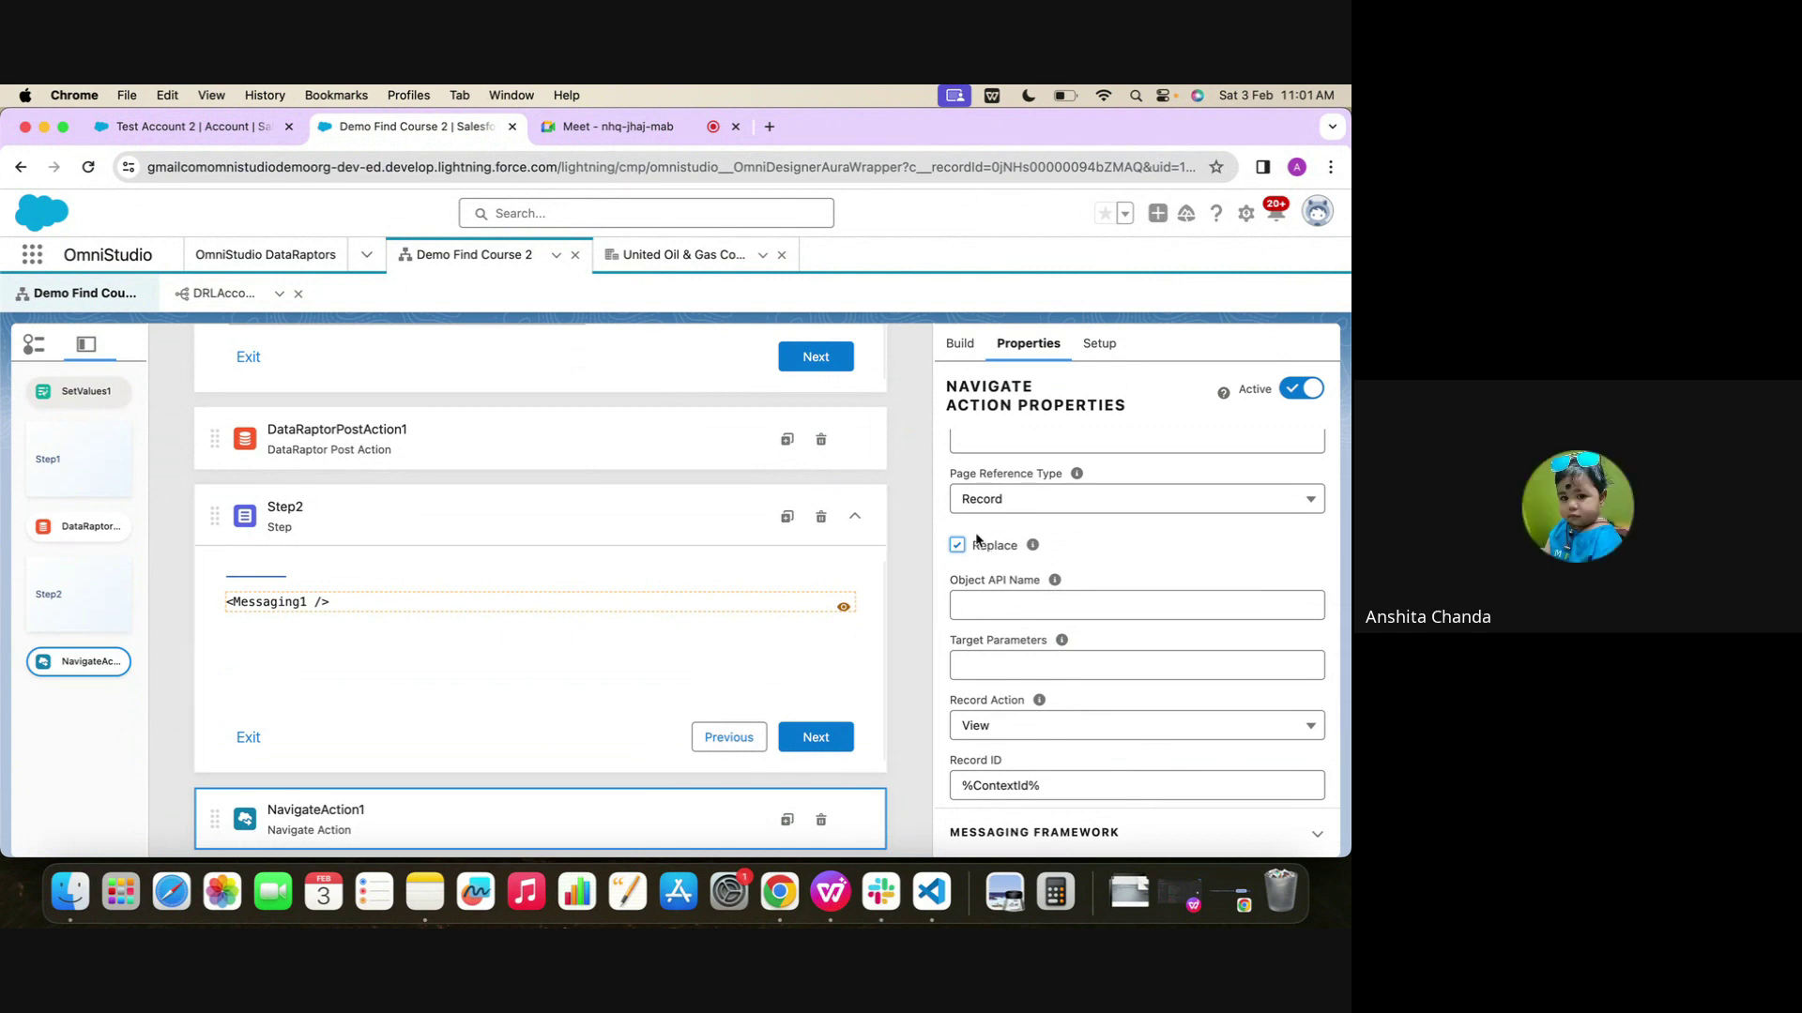
mouse_move(1034, 548)
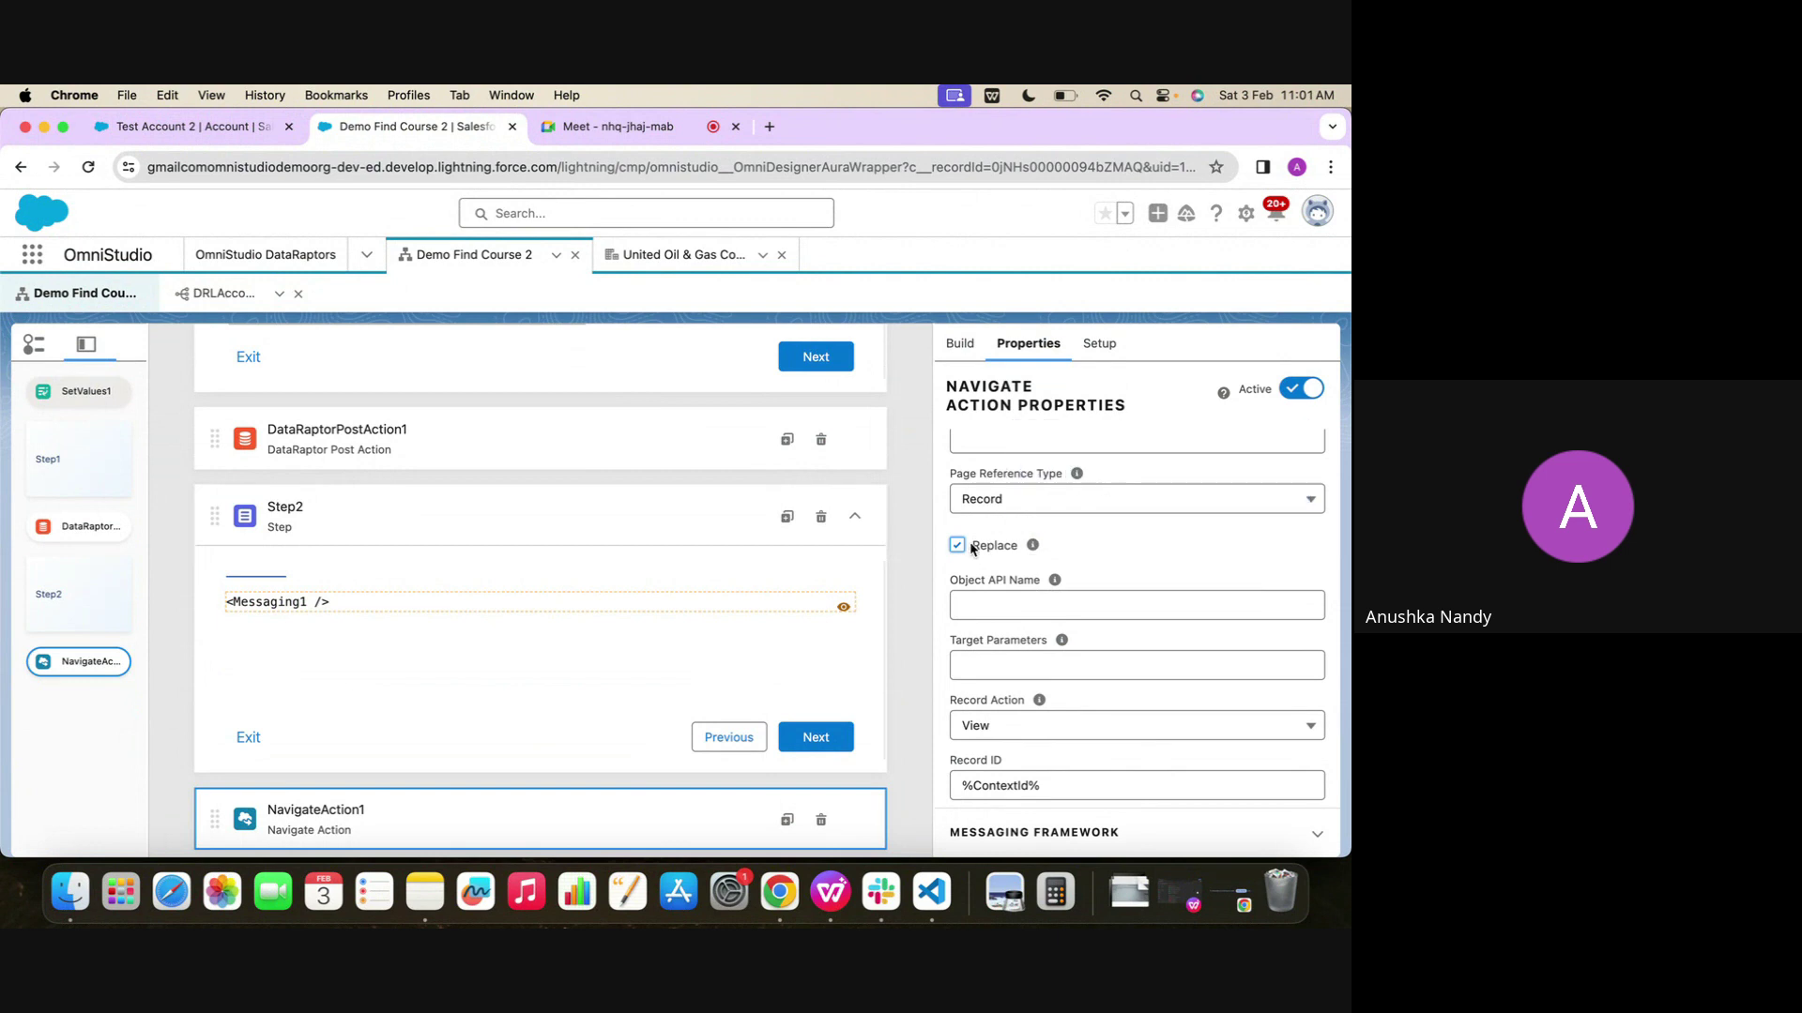
Set the Navigate Action's Object API Name to Account
scroll(1096, 542, "down", 3)
scroll(1032, 530, "up", 2)
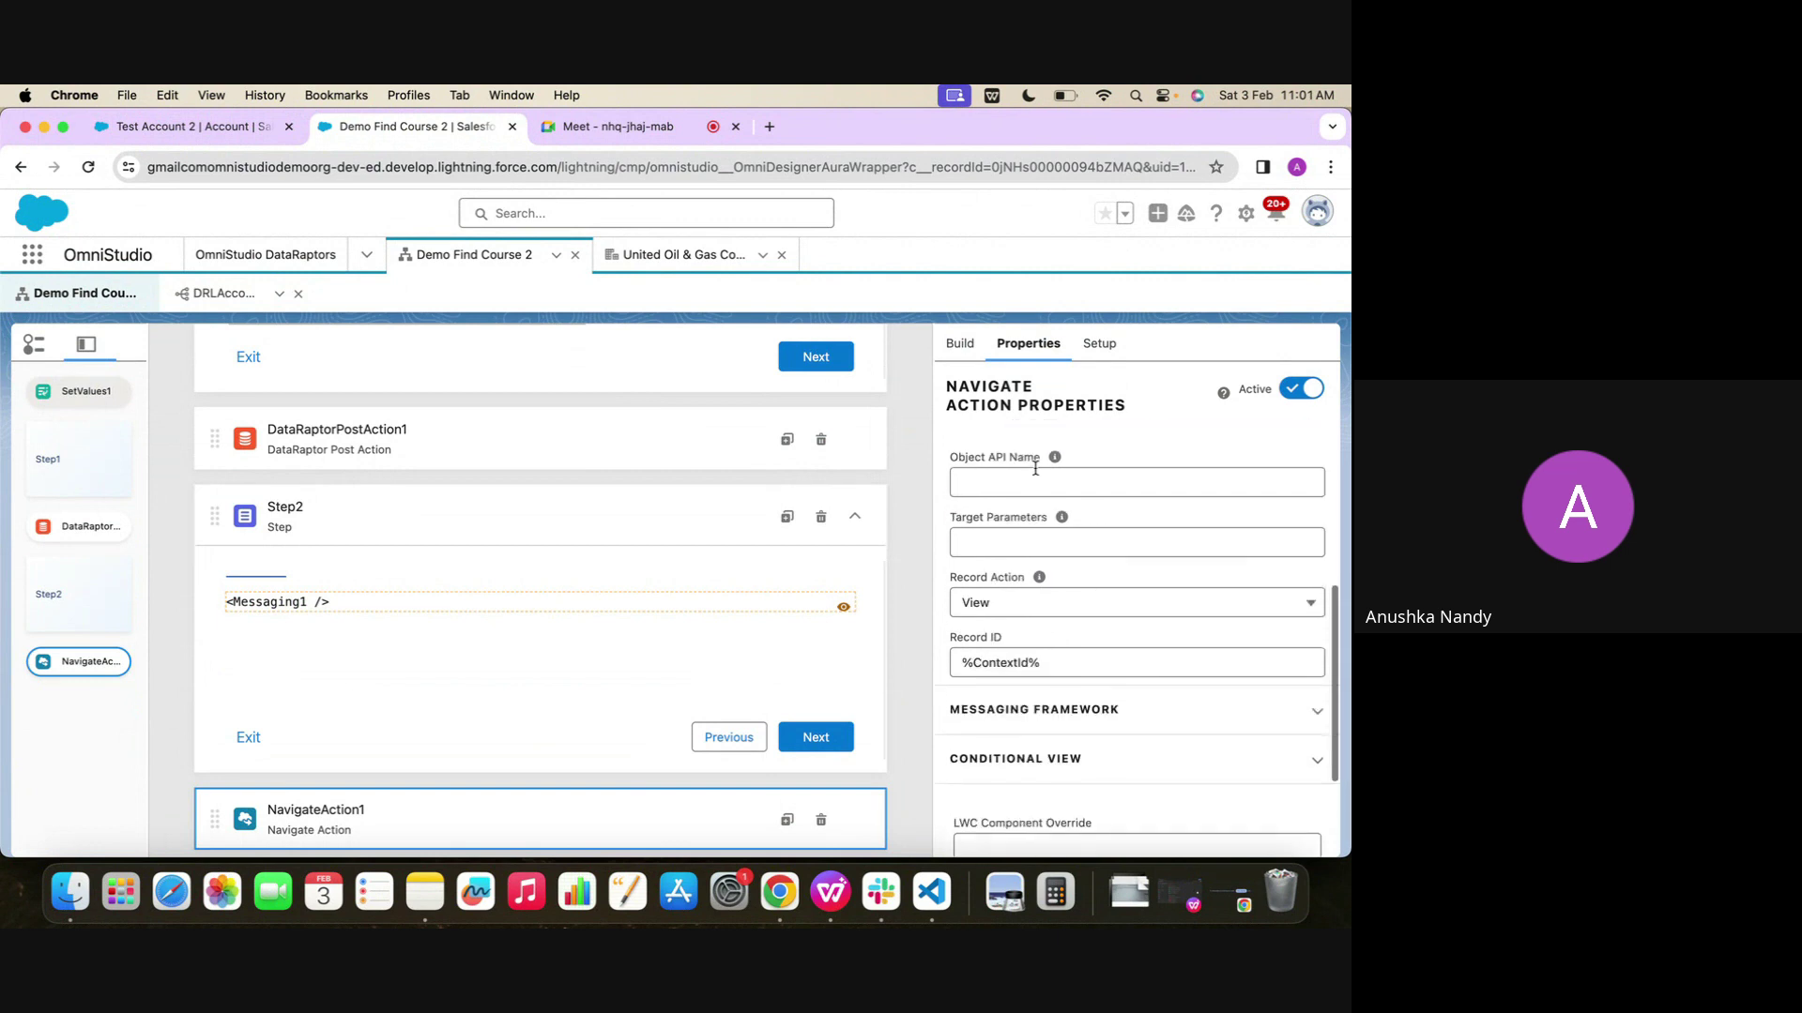
left_click(1009, 527)
type("Account")
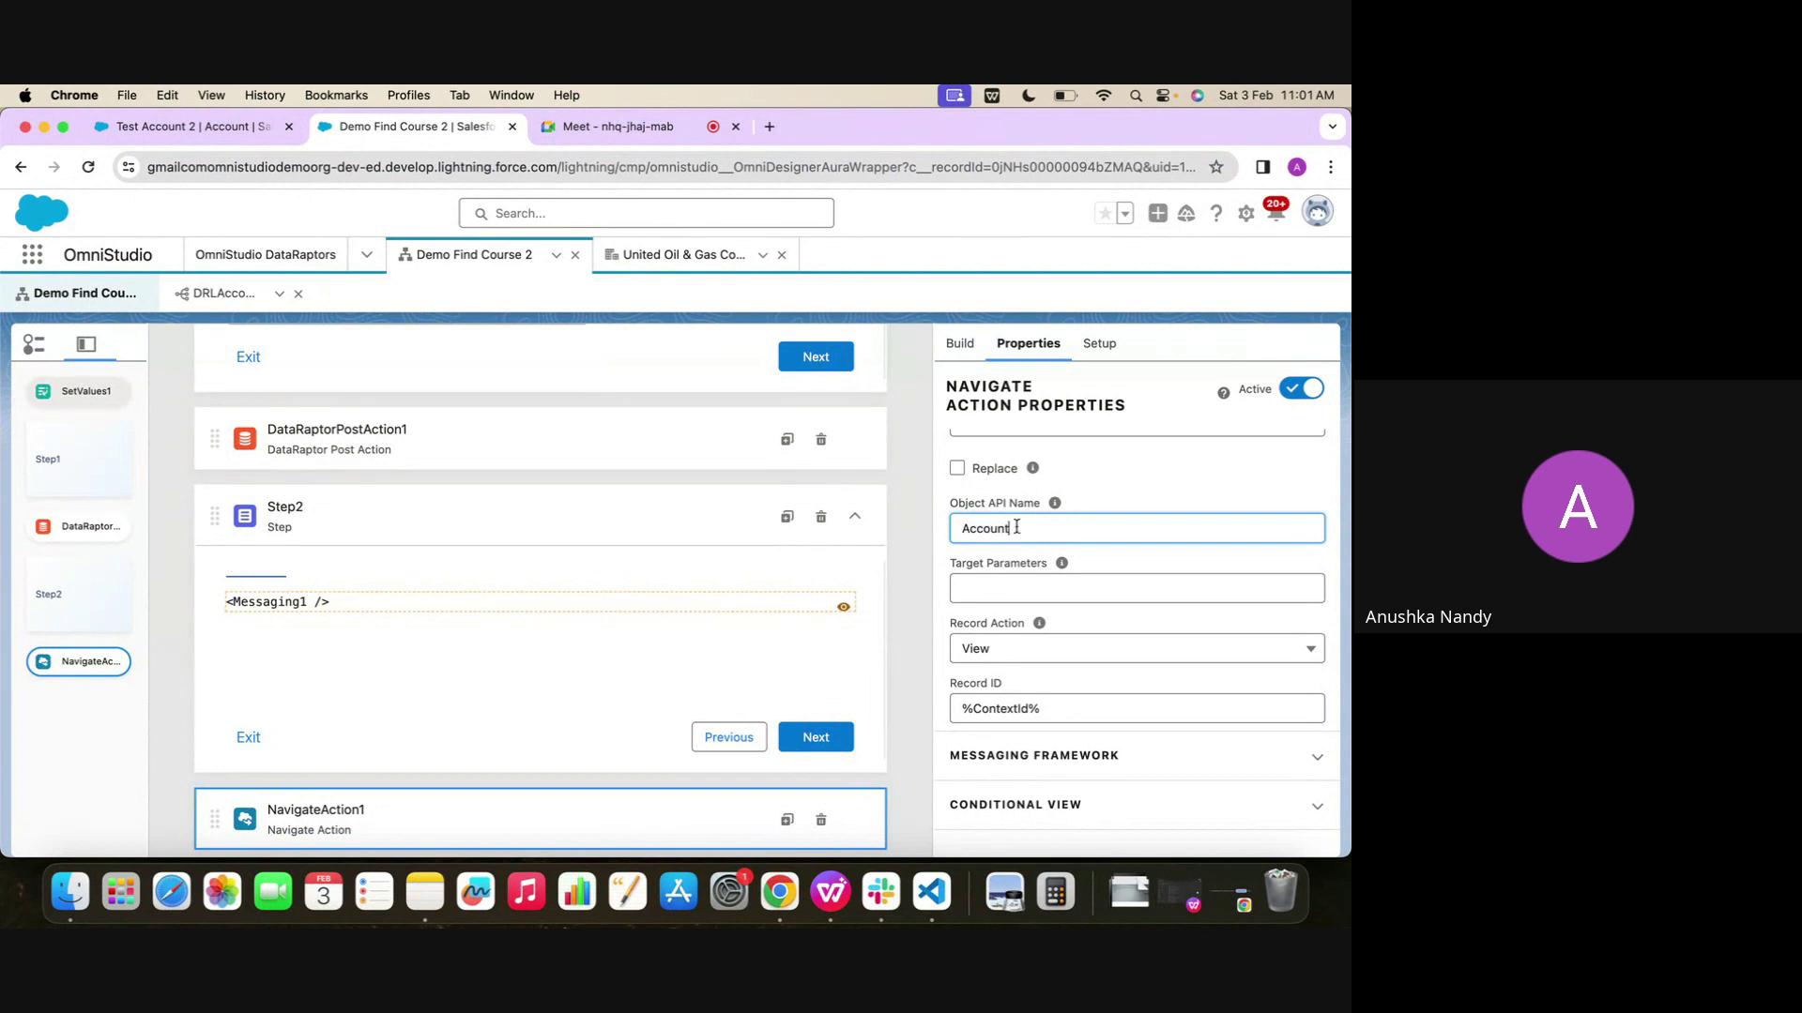
mouse_move(1063, 562)
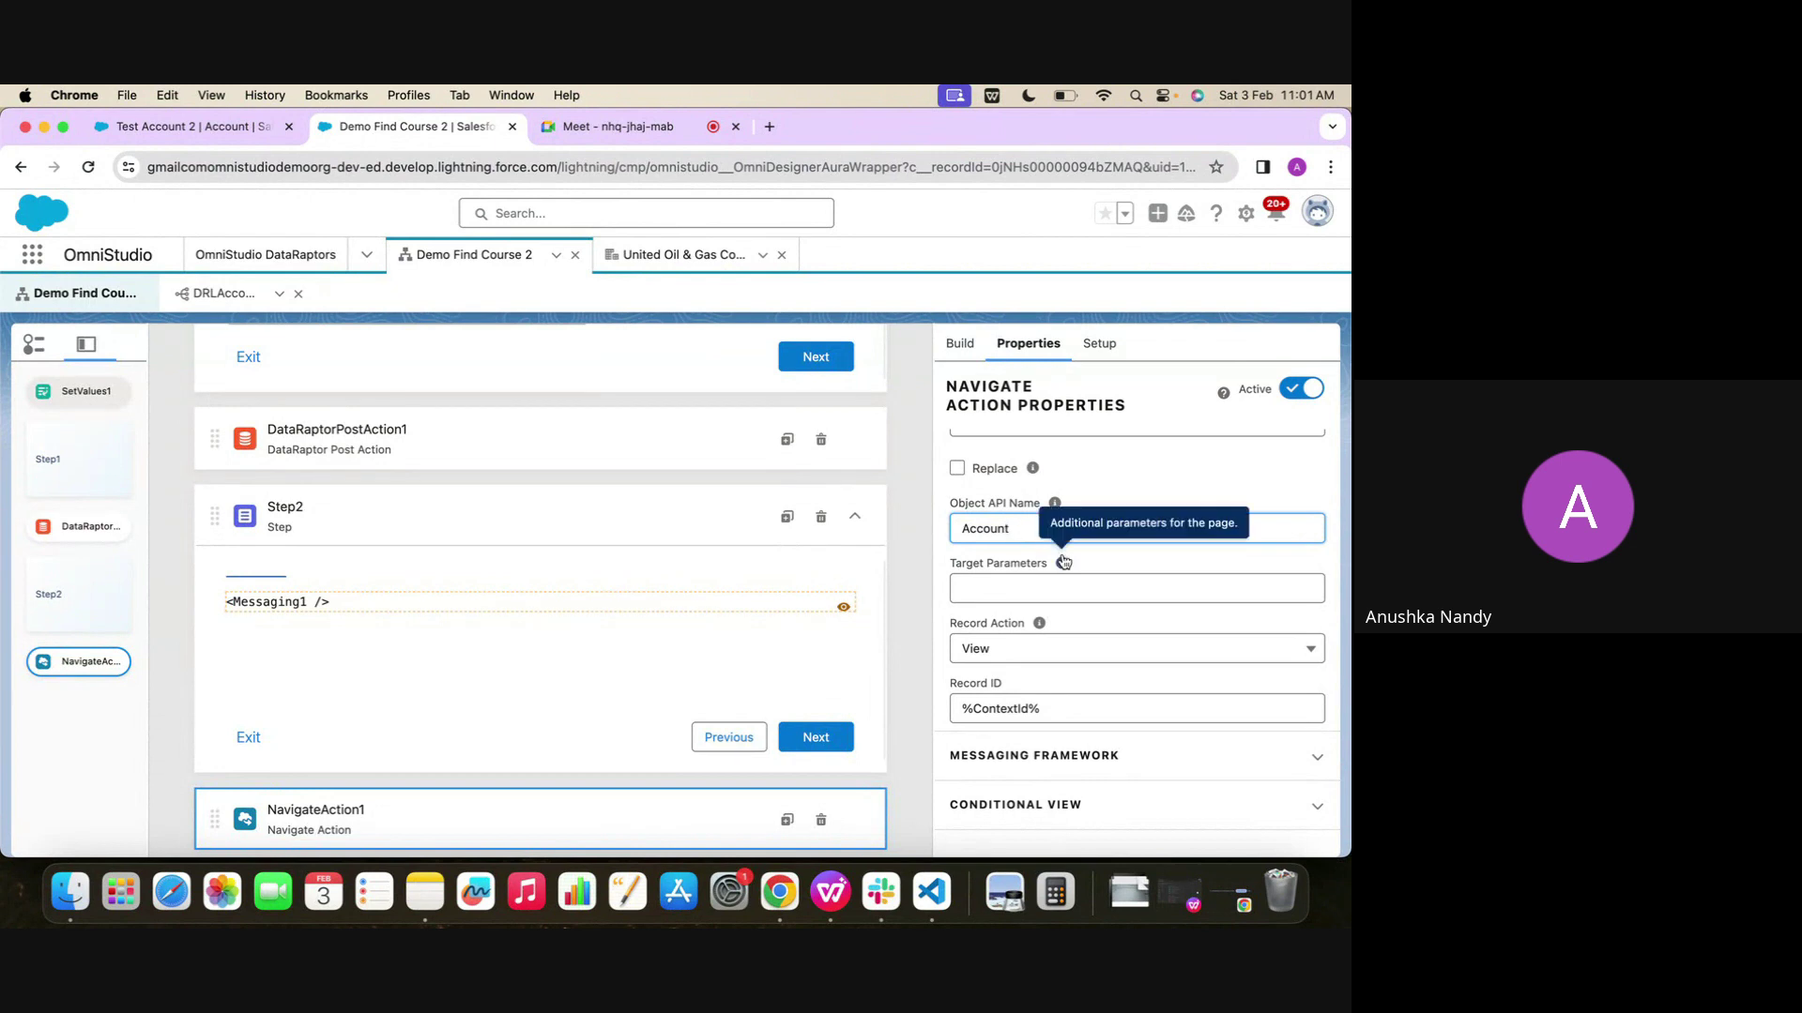
Copy the field name DRId_Account from the show/hide rule of Step2's Messaging1 element and close the rule without saving
scroll(1024, 581, "down", 2)
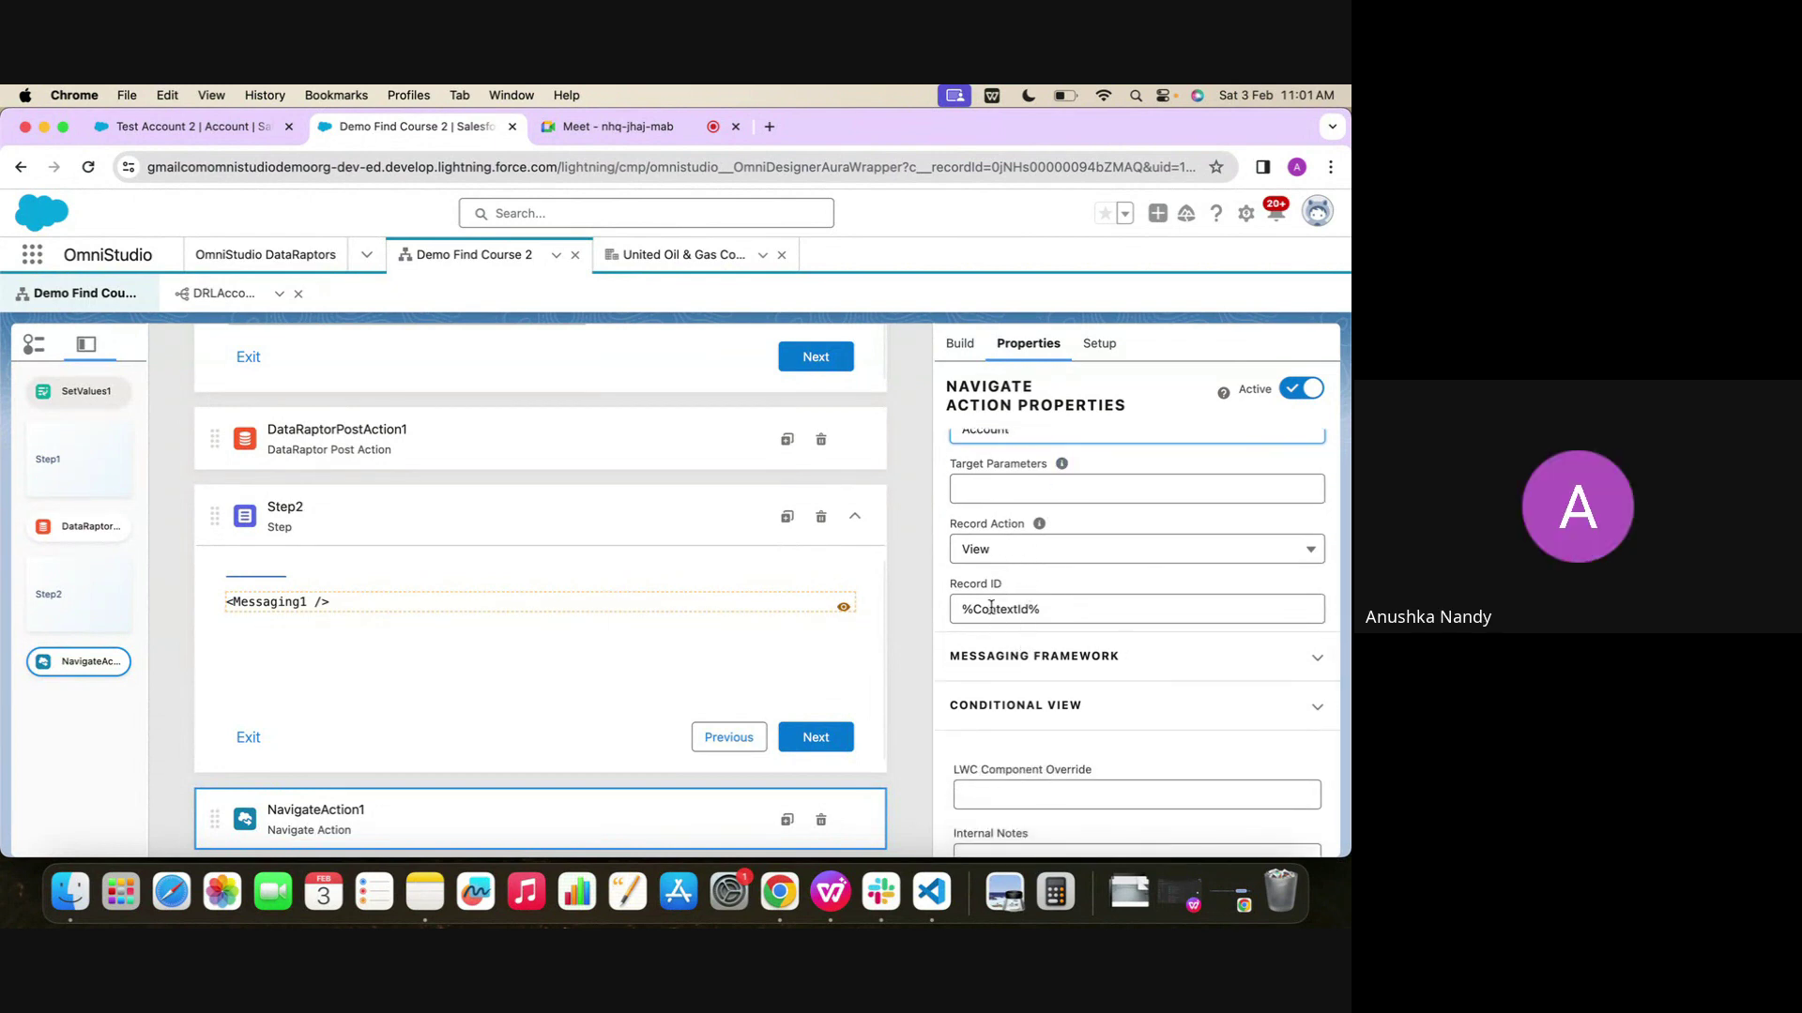
double_click(991, 614)
scroll(756, 637, "up", 1)
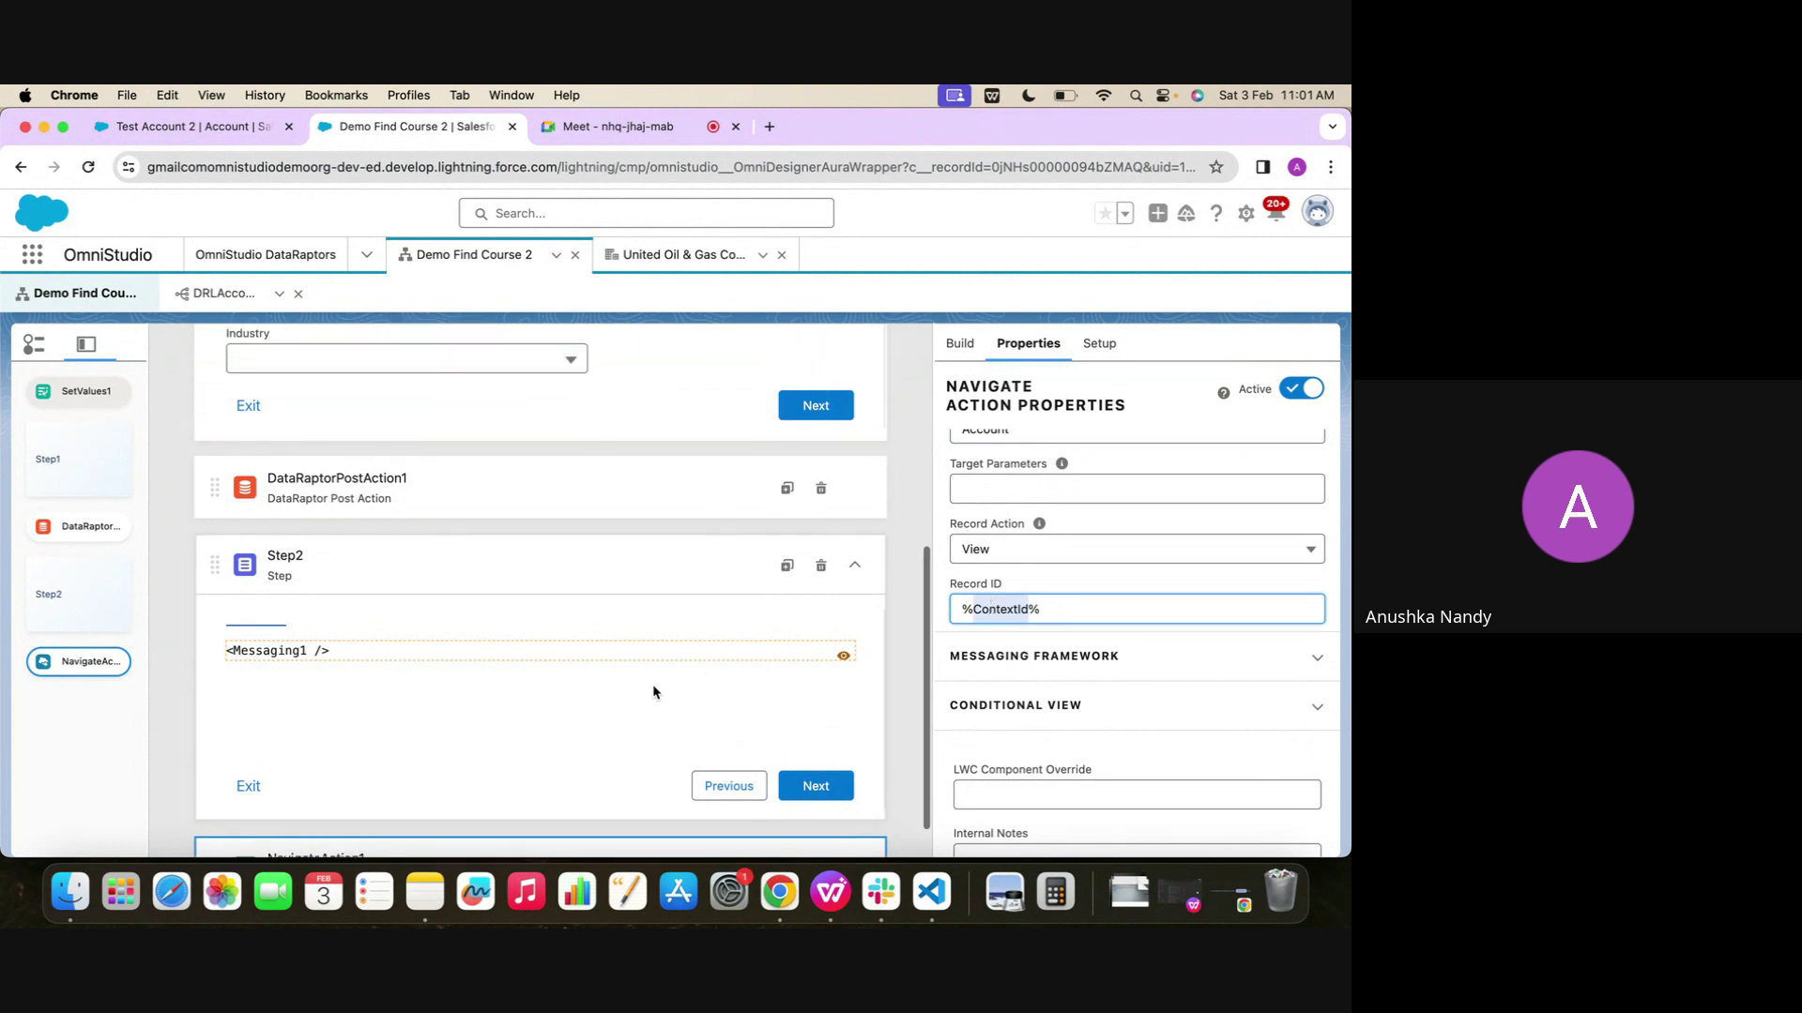
left_click(664, 654)
left_click(680, 641)
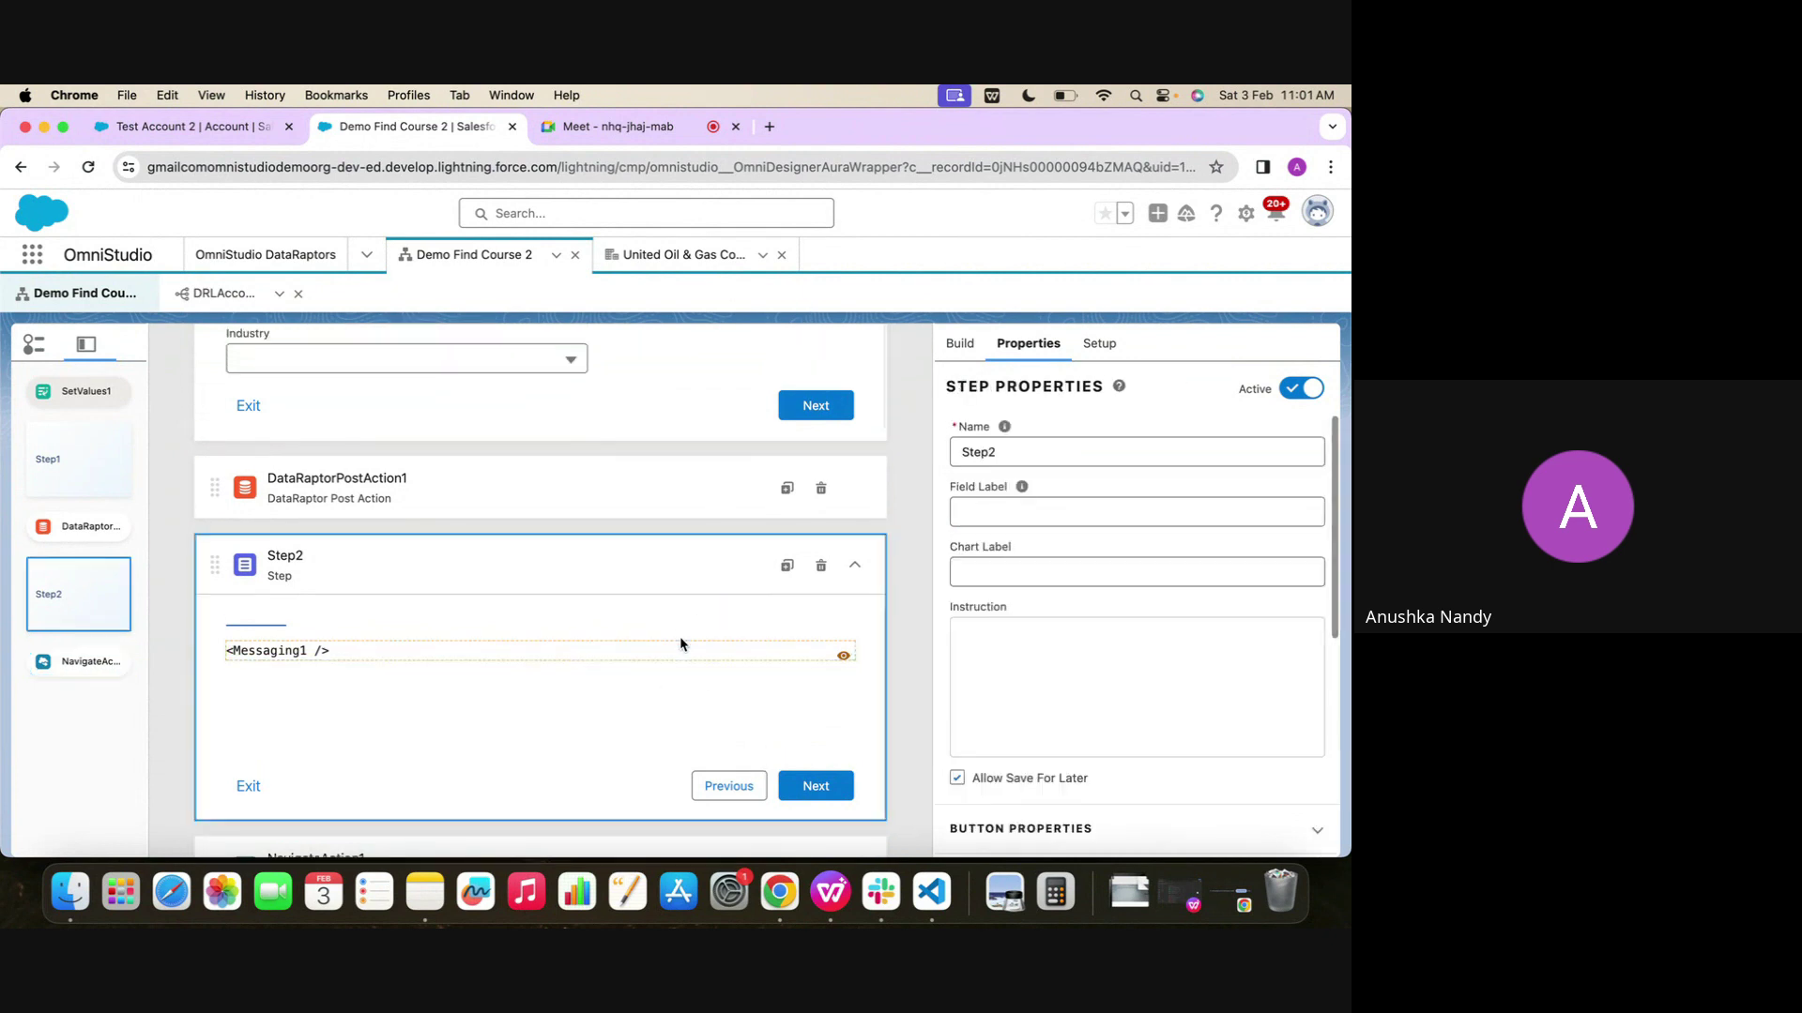
left_click(677, 642)
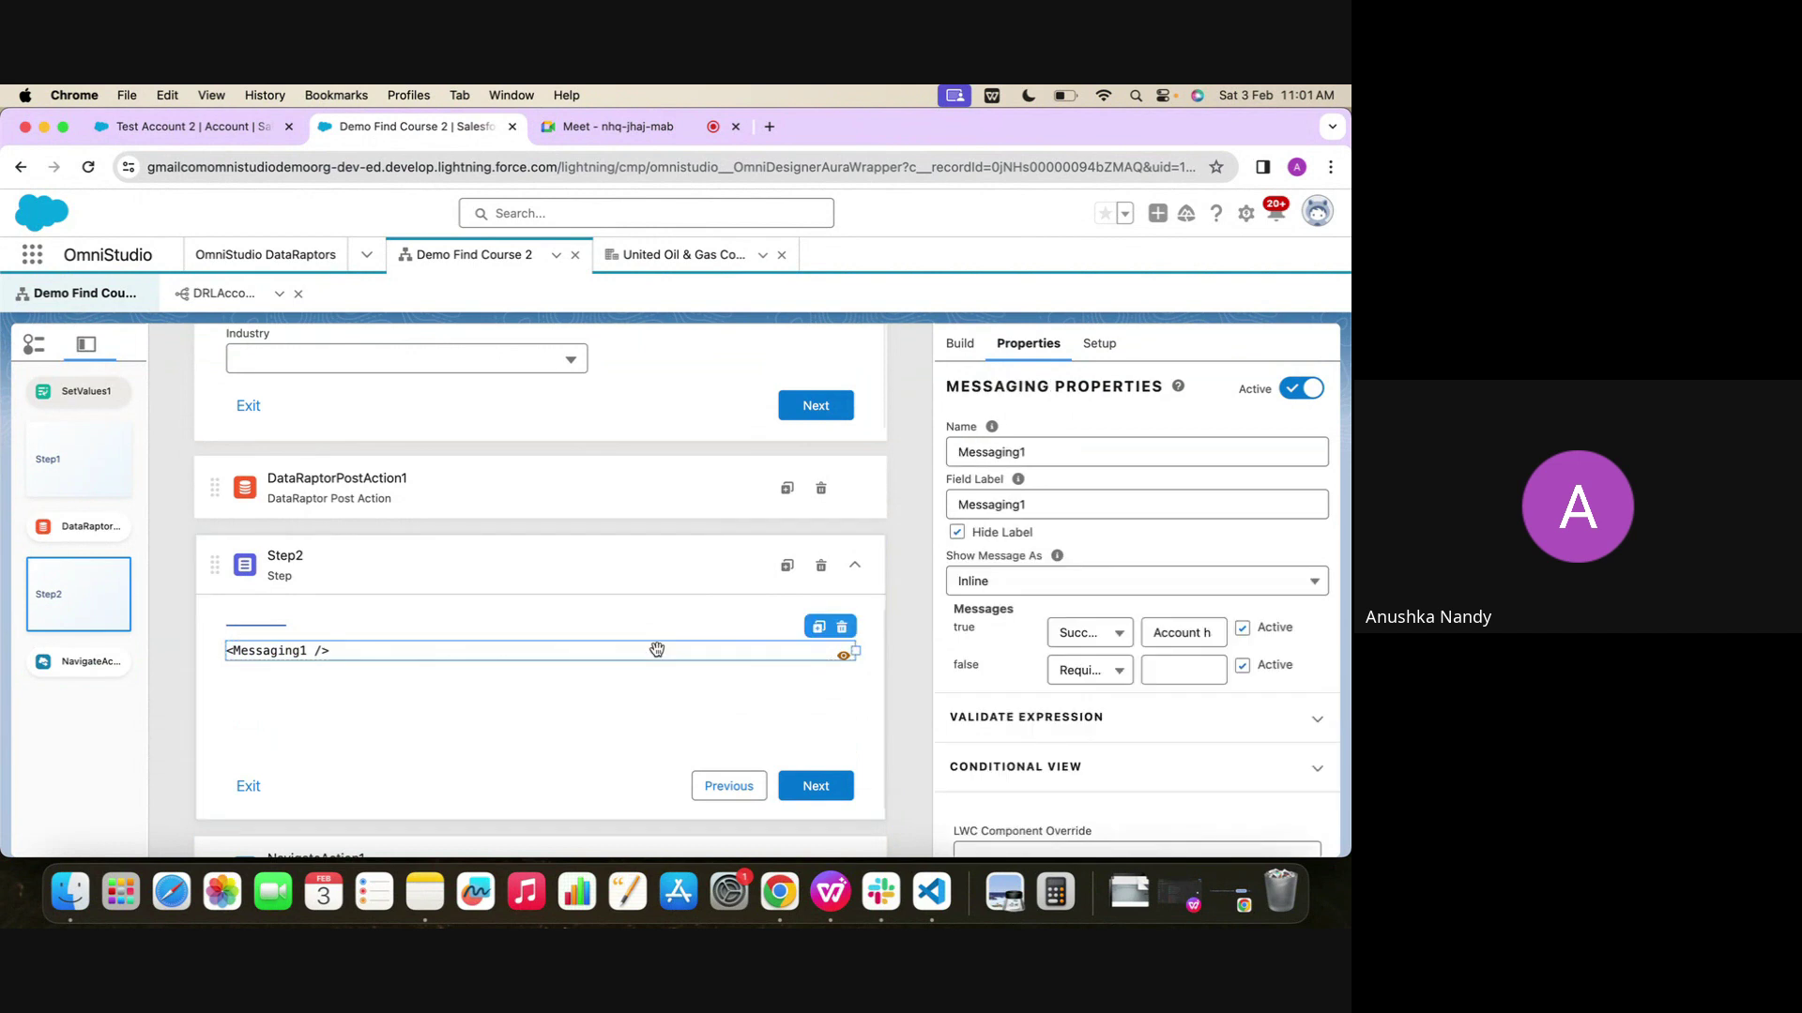
scroll(1049, 712, "down", 3)
left_click(1000, 602)
left_click(1062, 730)
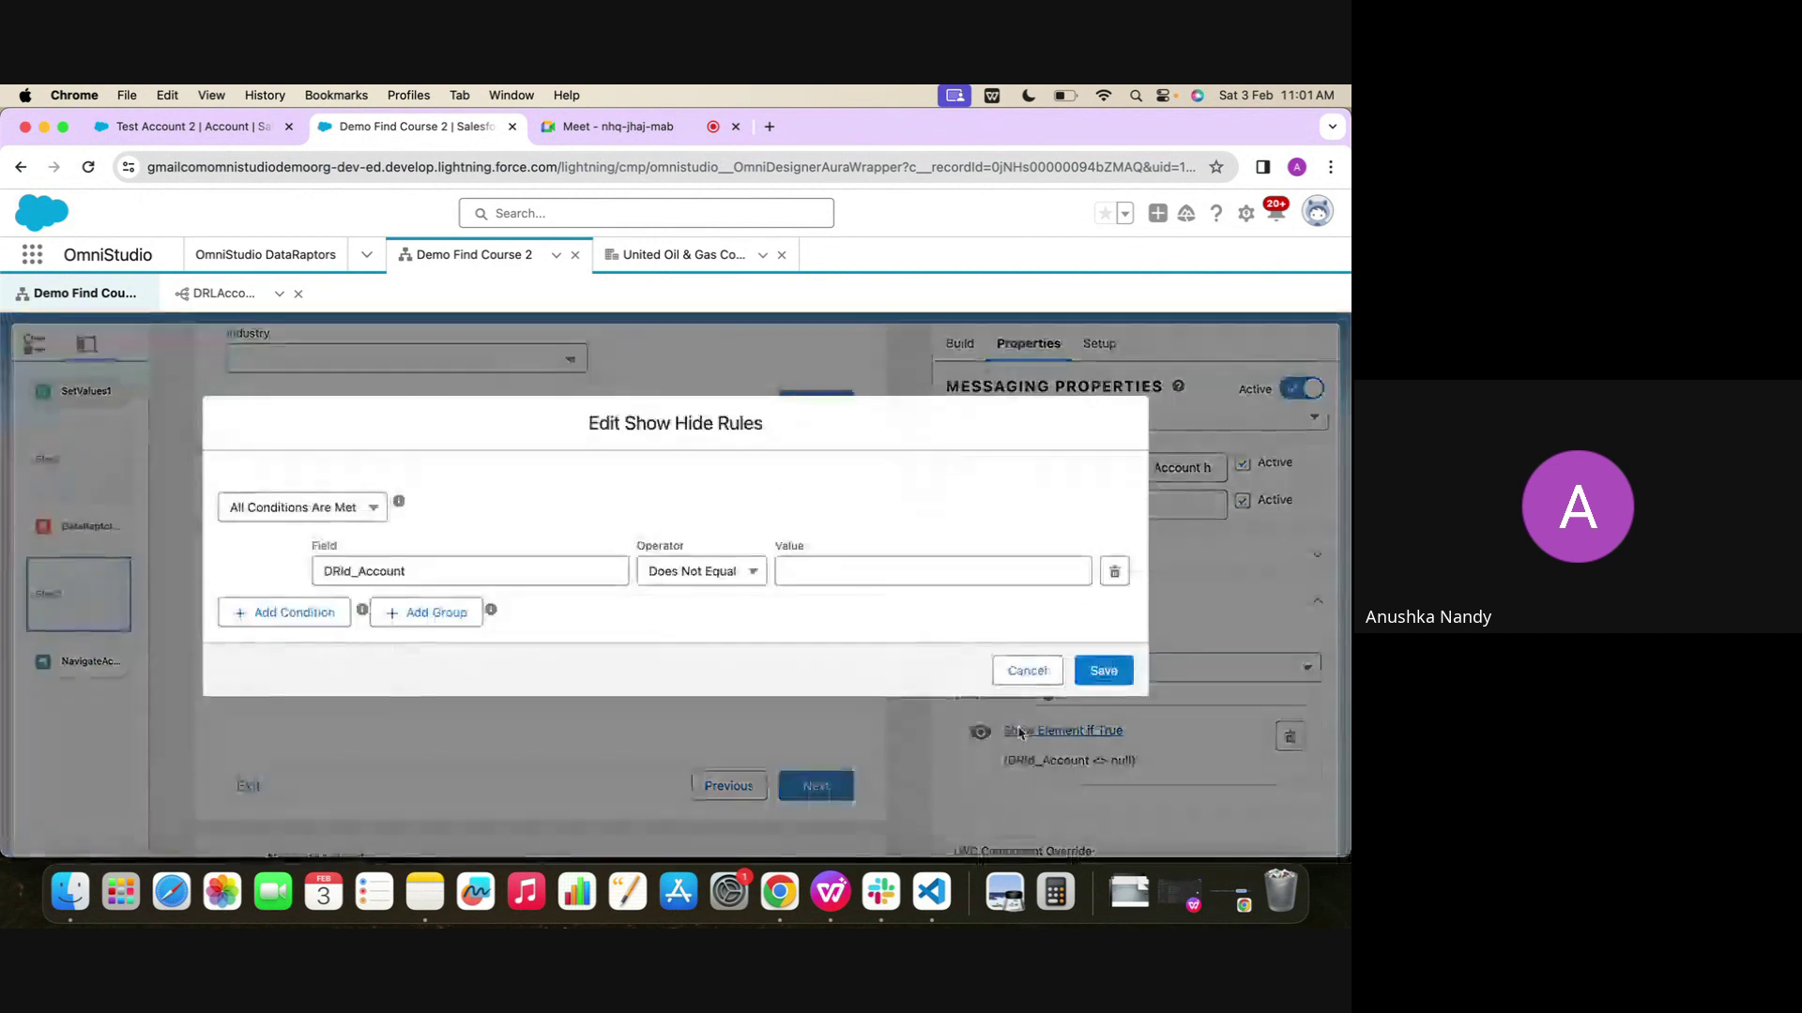
double_click(491, 579)
key("super+c")
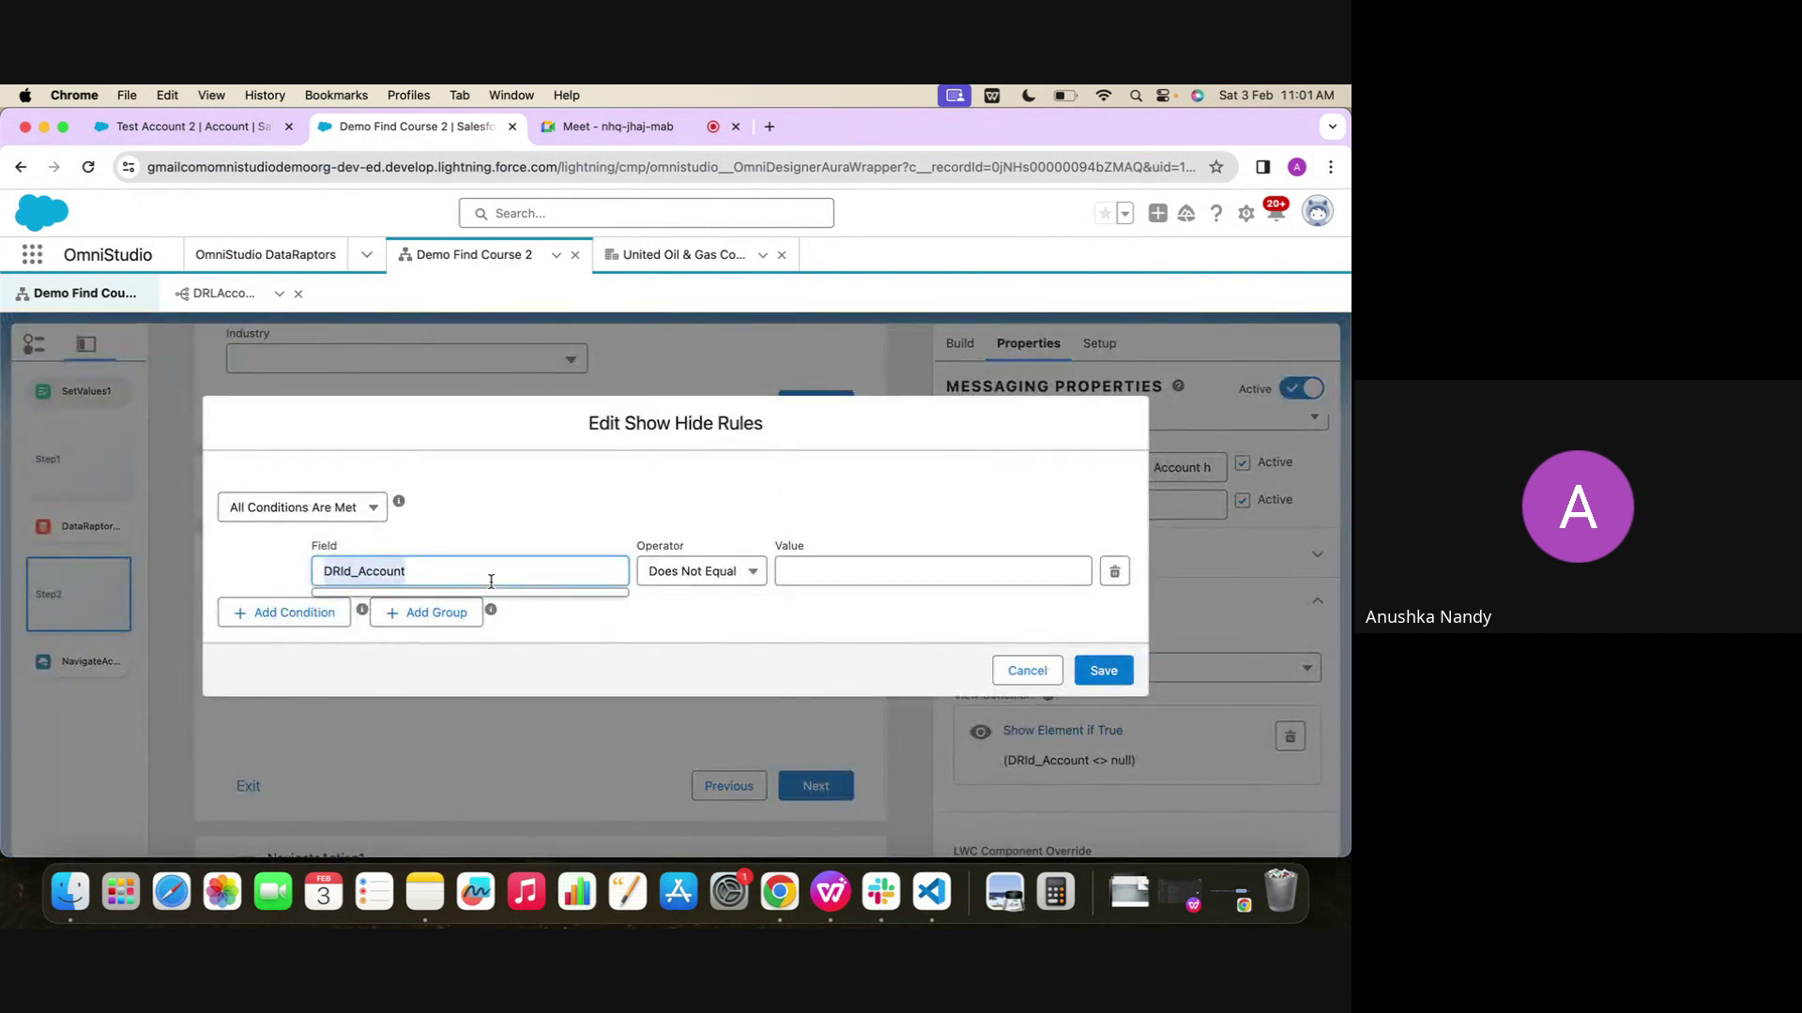
left_click(1027, 670)
Set the Navigate Action's Record ID to %DRId_Account%, replacing ContextId with the copied field name
left_click(541, 802)
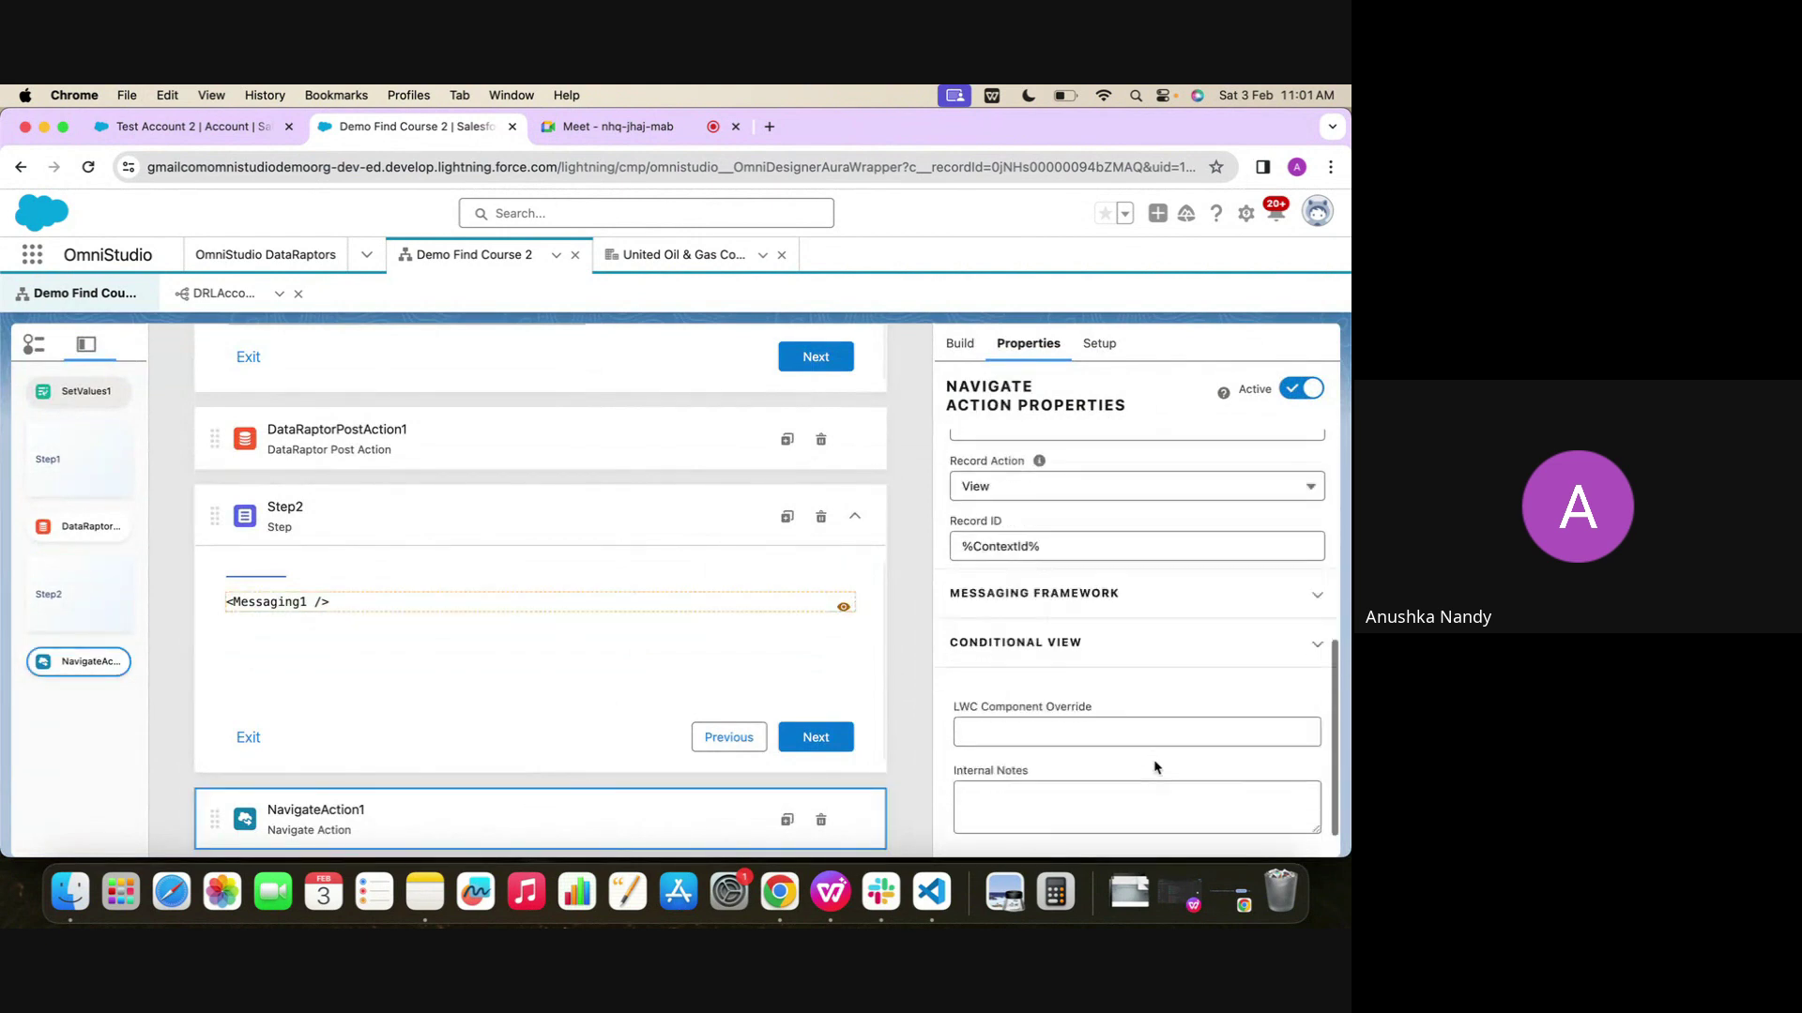
scroll(1150, 750, "up", 3)
double_click(999, 639)
key("super+v")
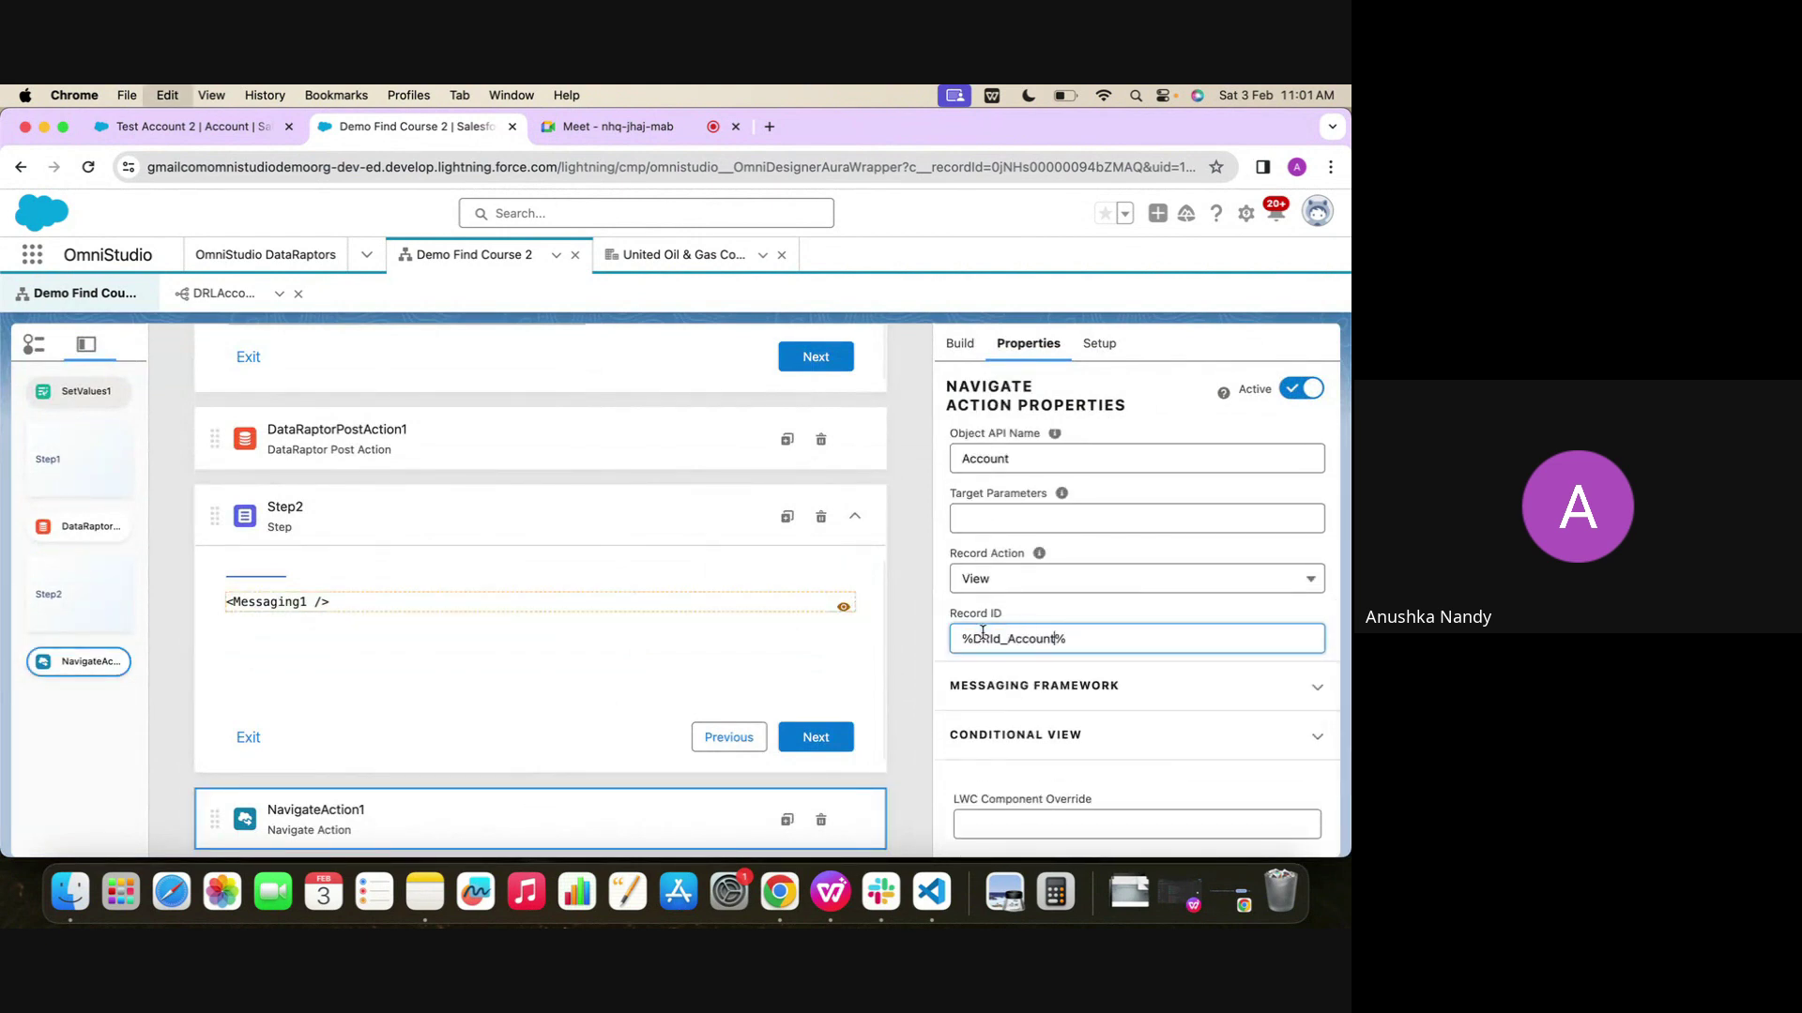
left_click(1145, 610)
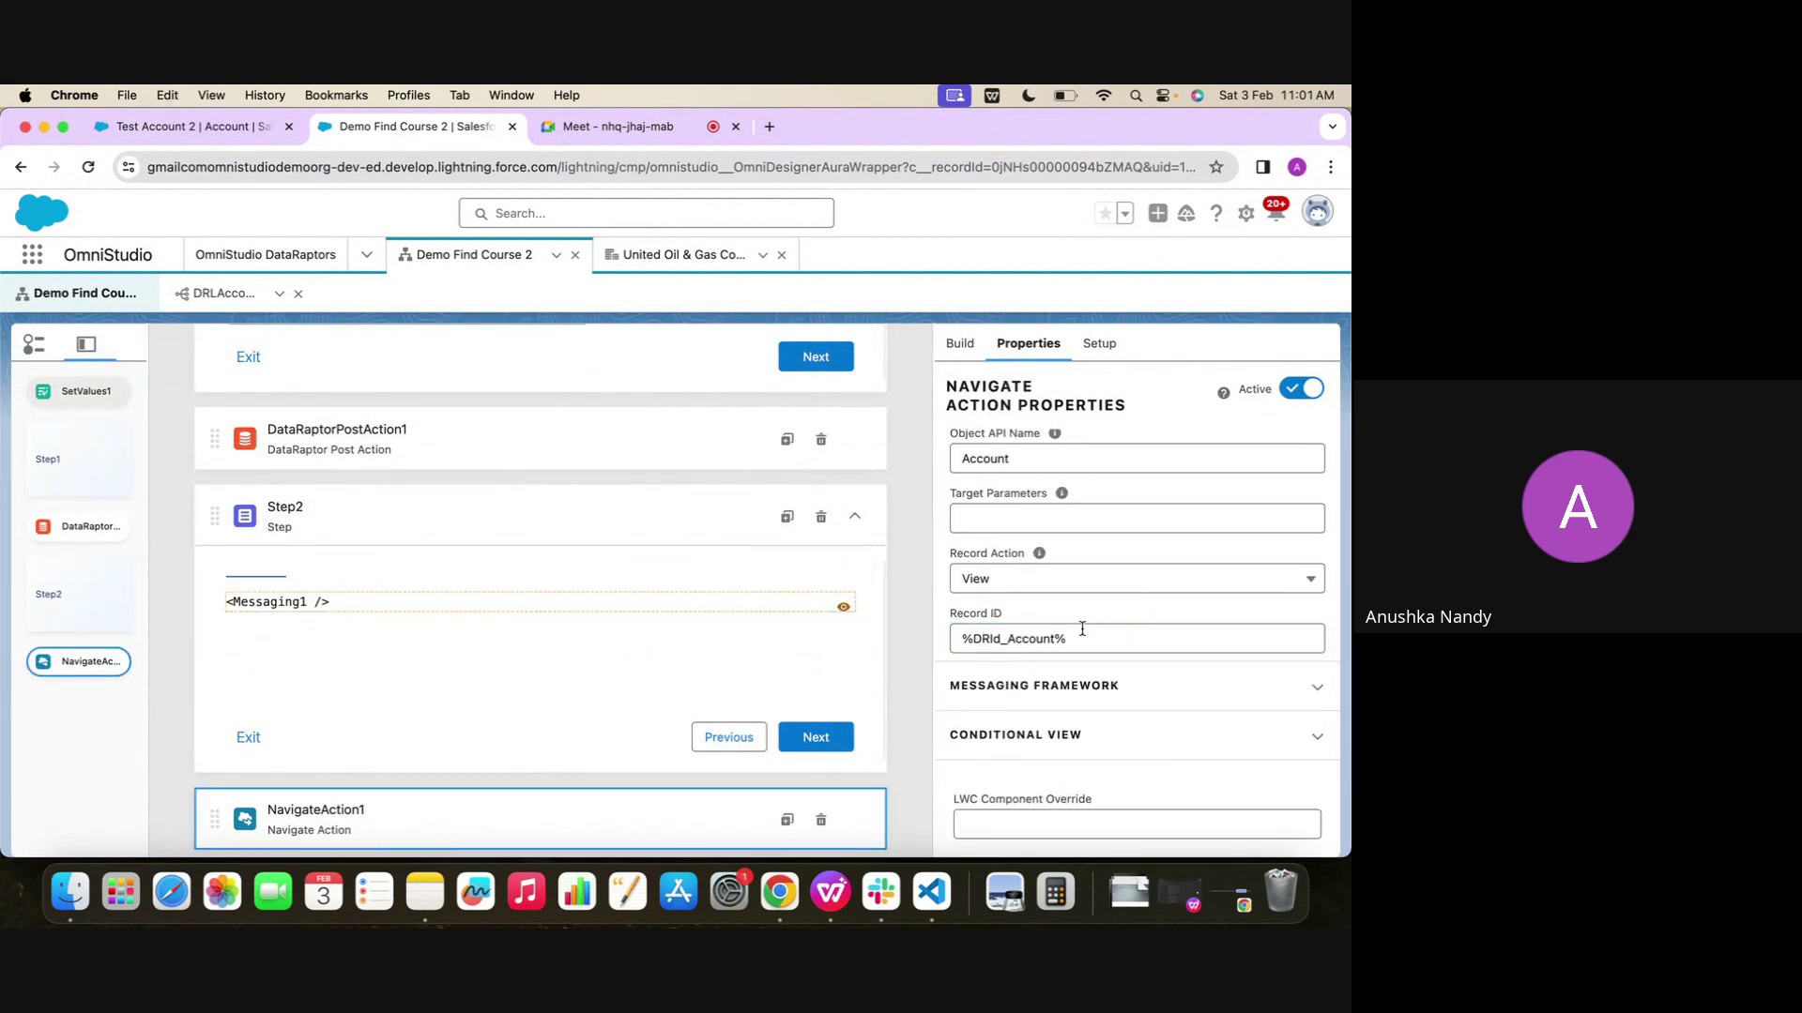
Open the OmniScript preview and reload it to show a fresh Account Details form
scroll(1082, 629, "up", 5)
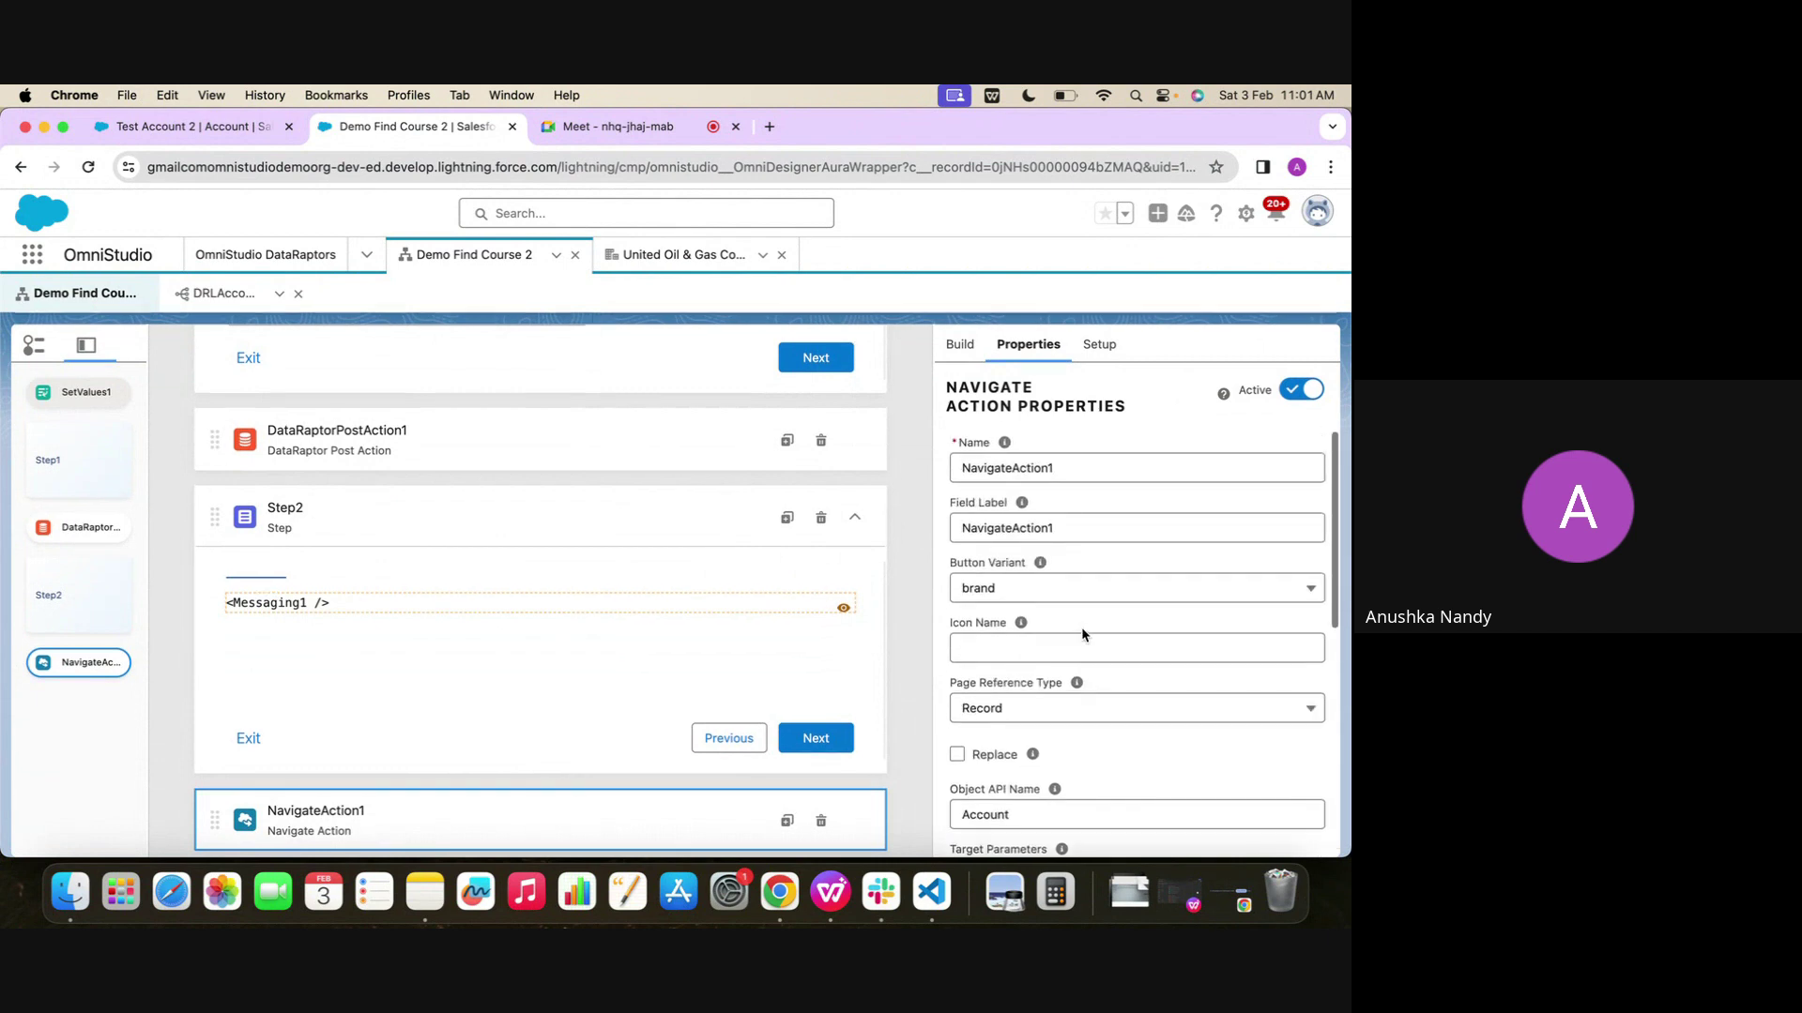
scroll(1082, 629, "up", 3)
left_click(964, 356)
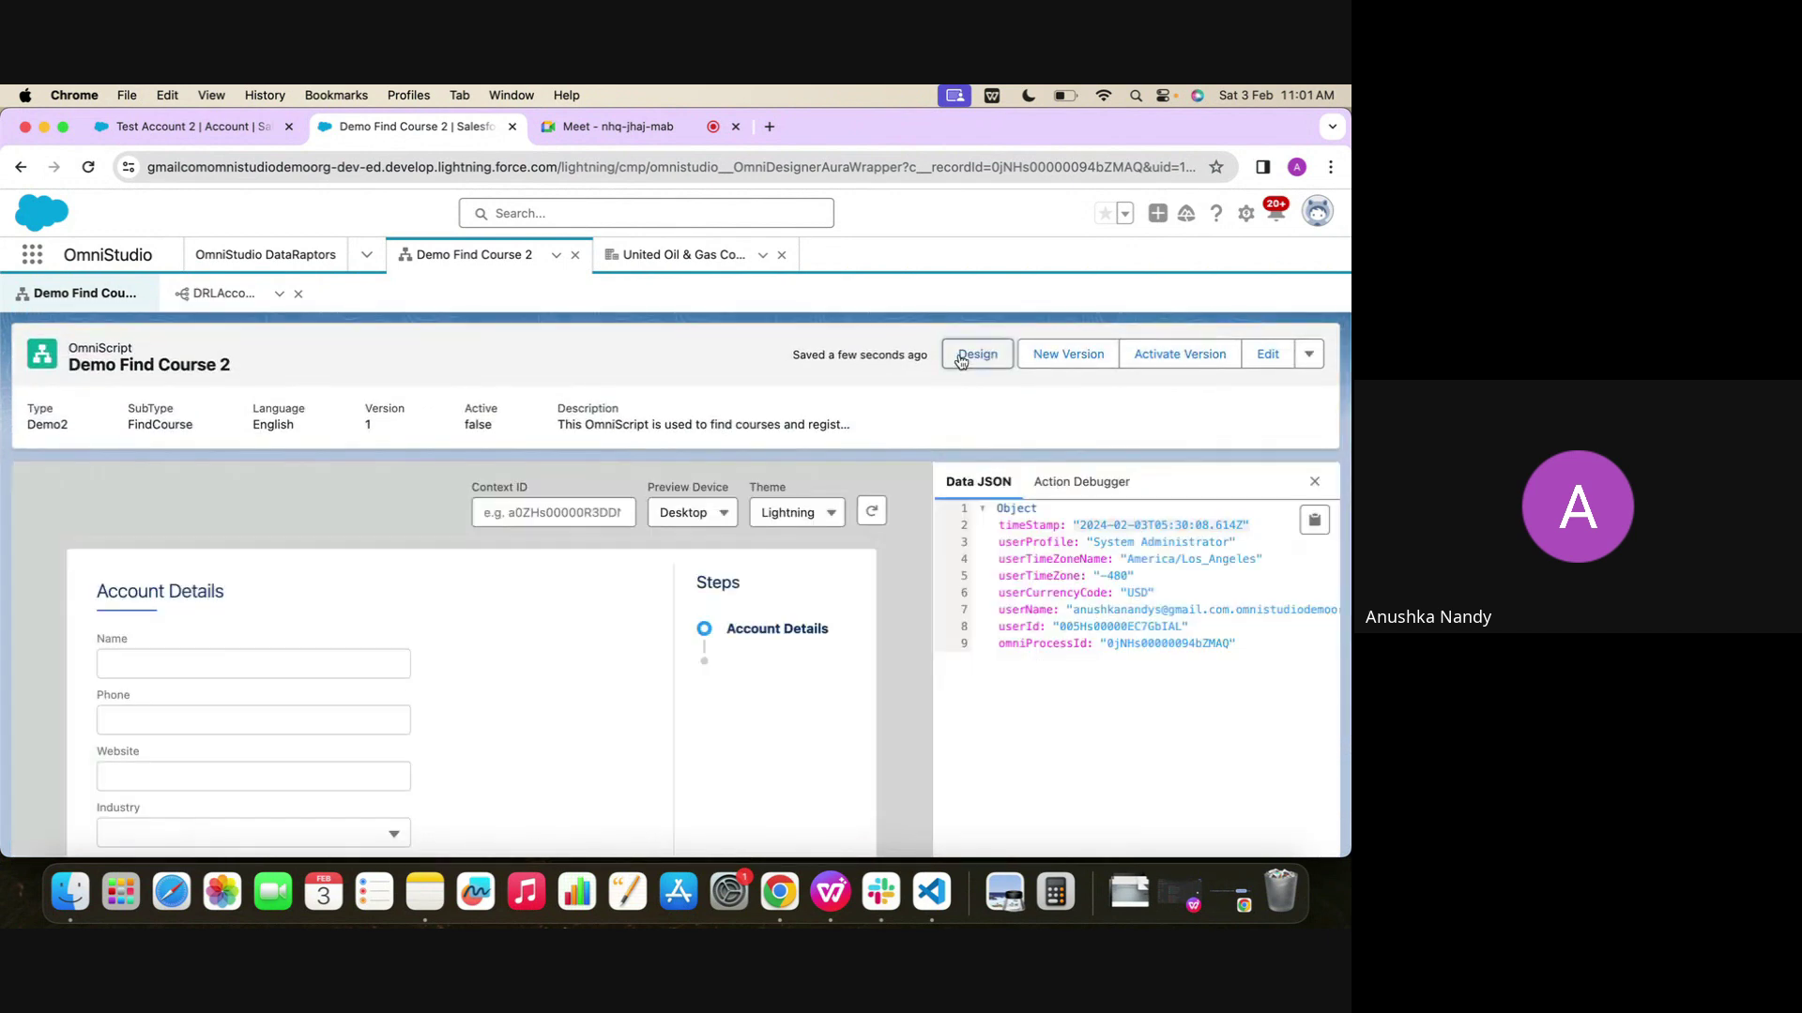
left_click(862, 521)
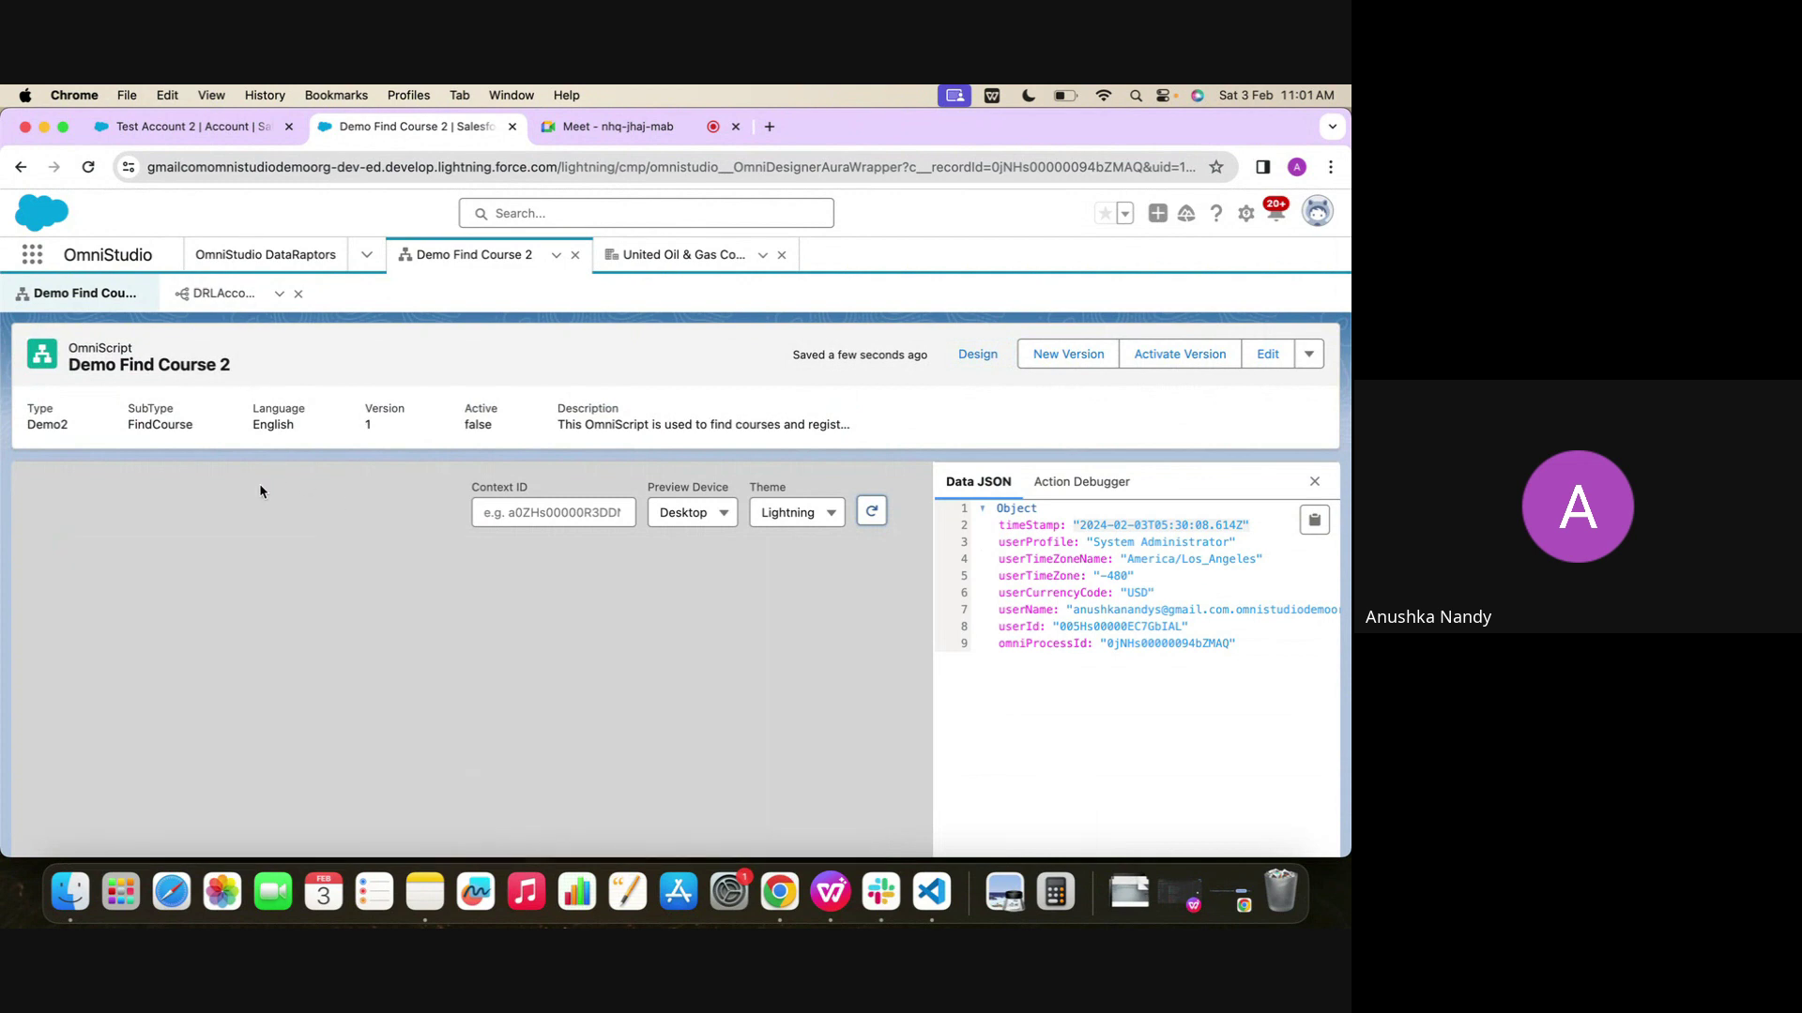
scroll(260, 490, "down", 3)
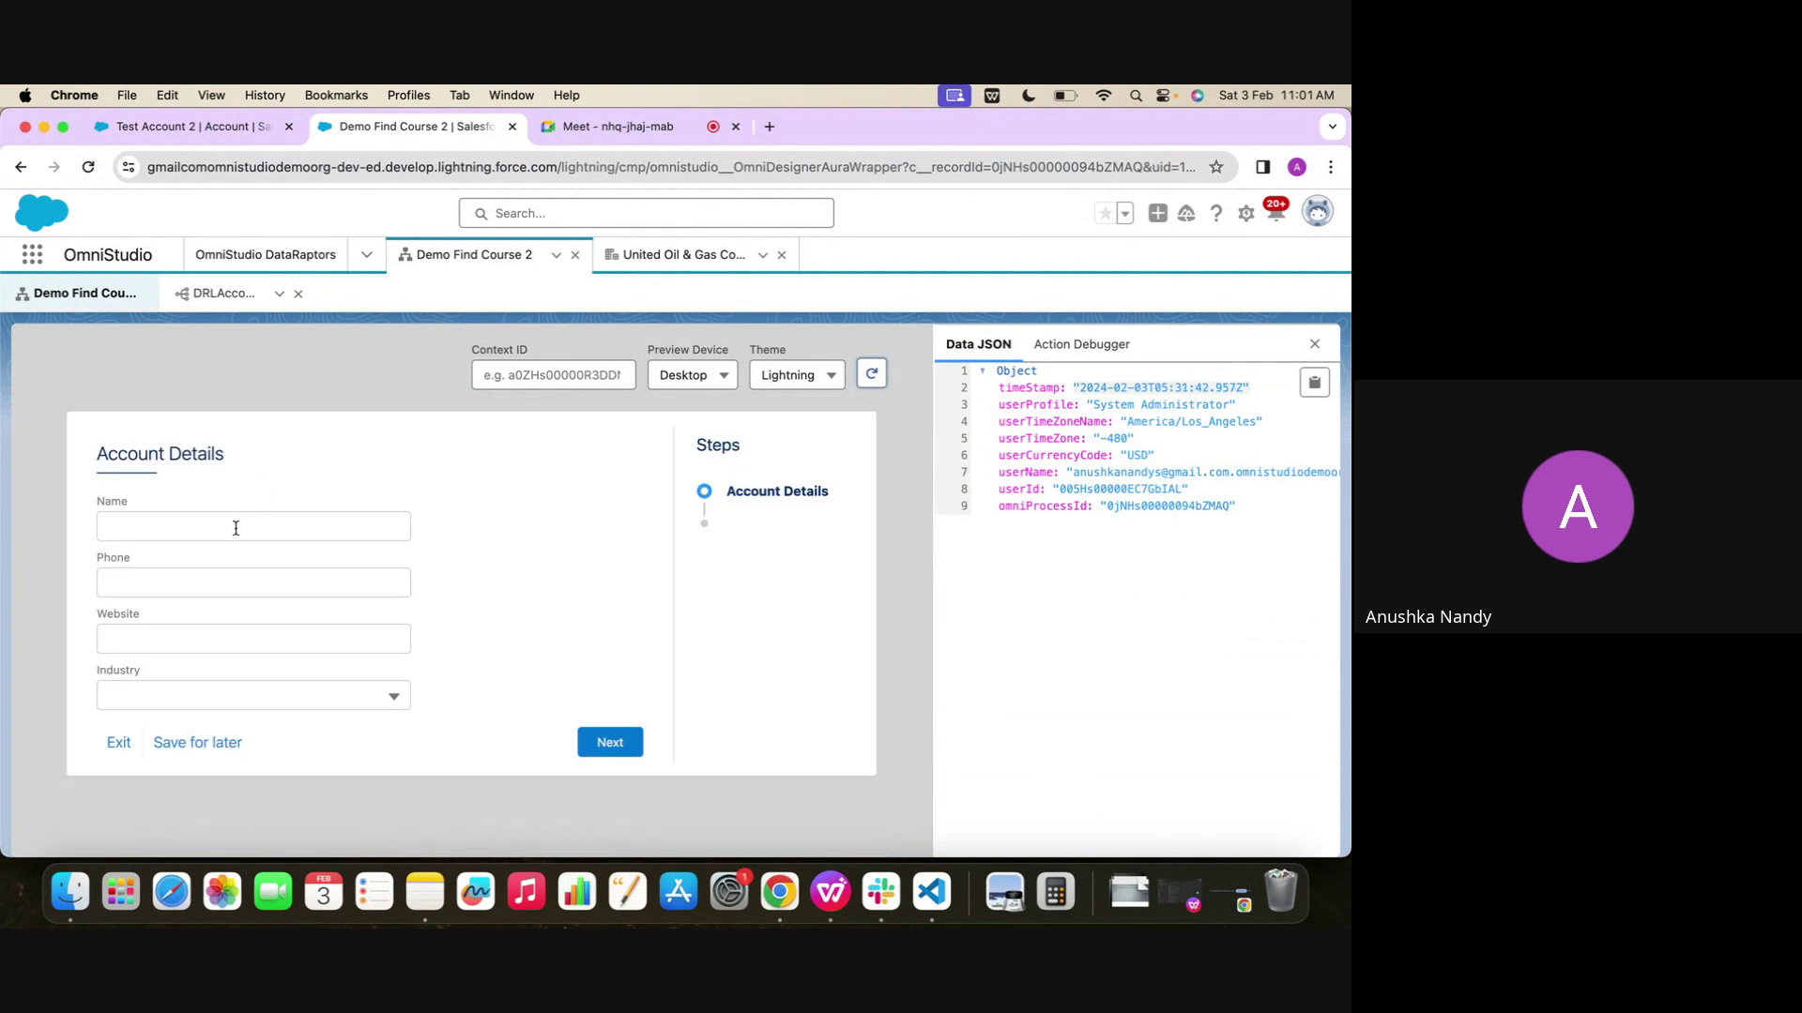
Enter test6 as the account name in the previewed Account Details form
left_click(234, 523)
type("test5")
key("BackSpace")
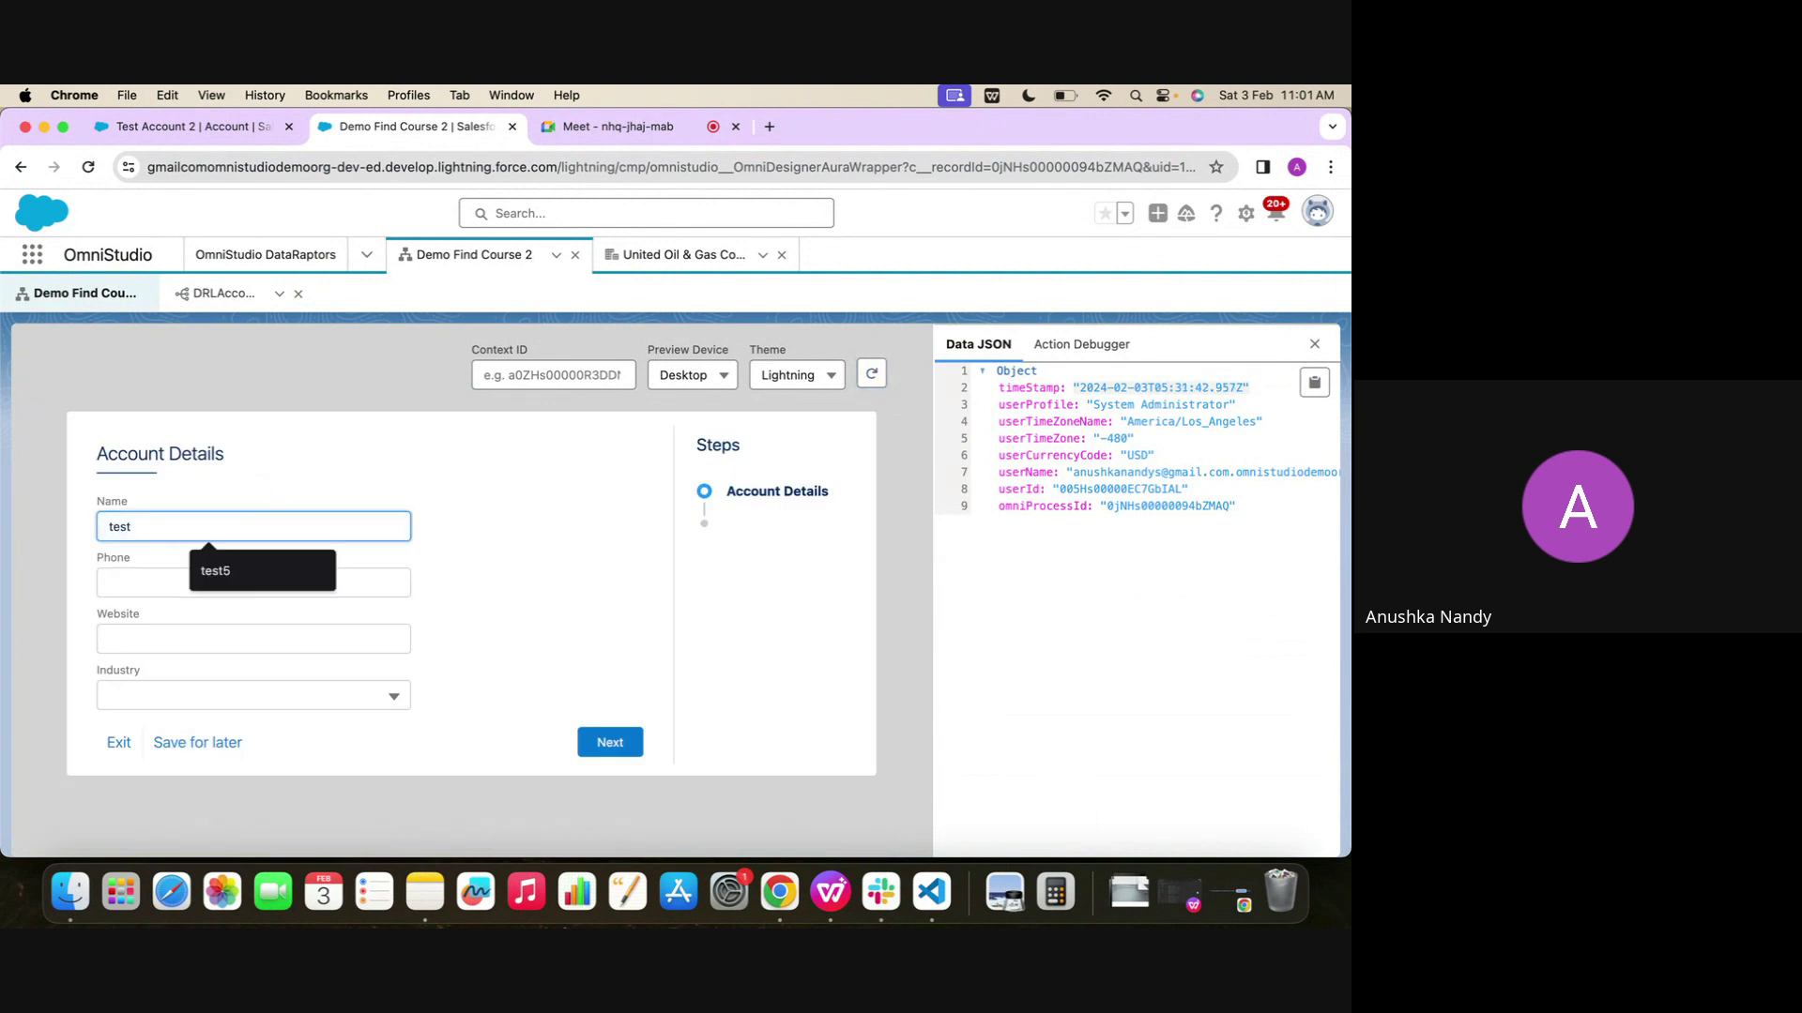
type("6")
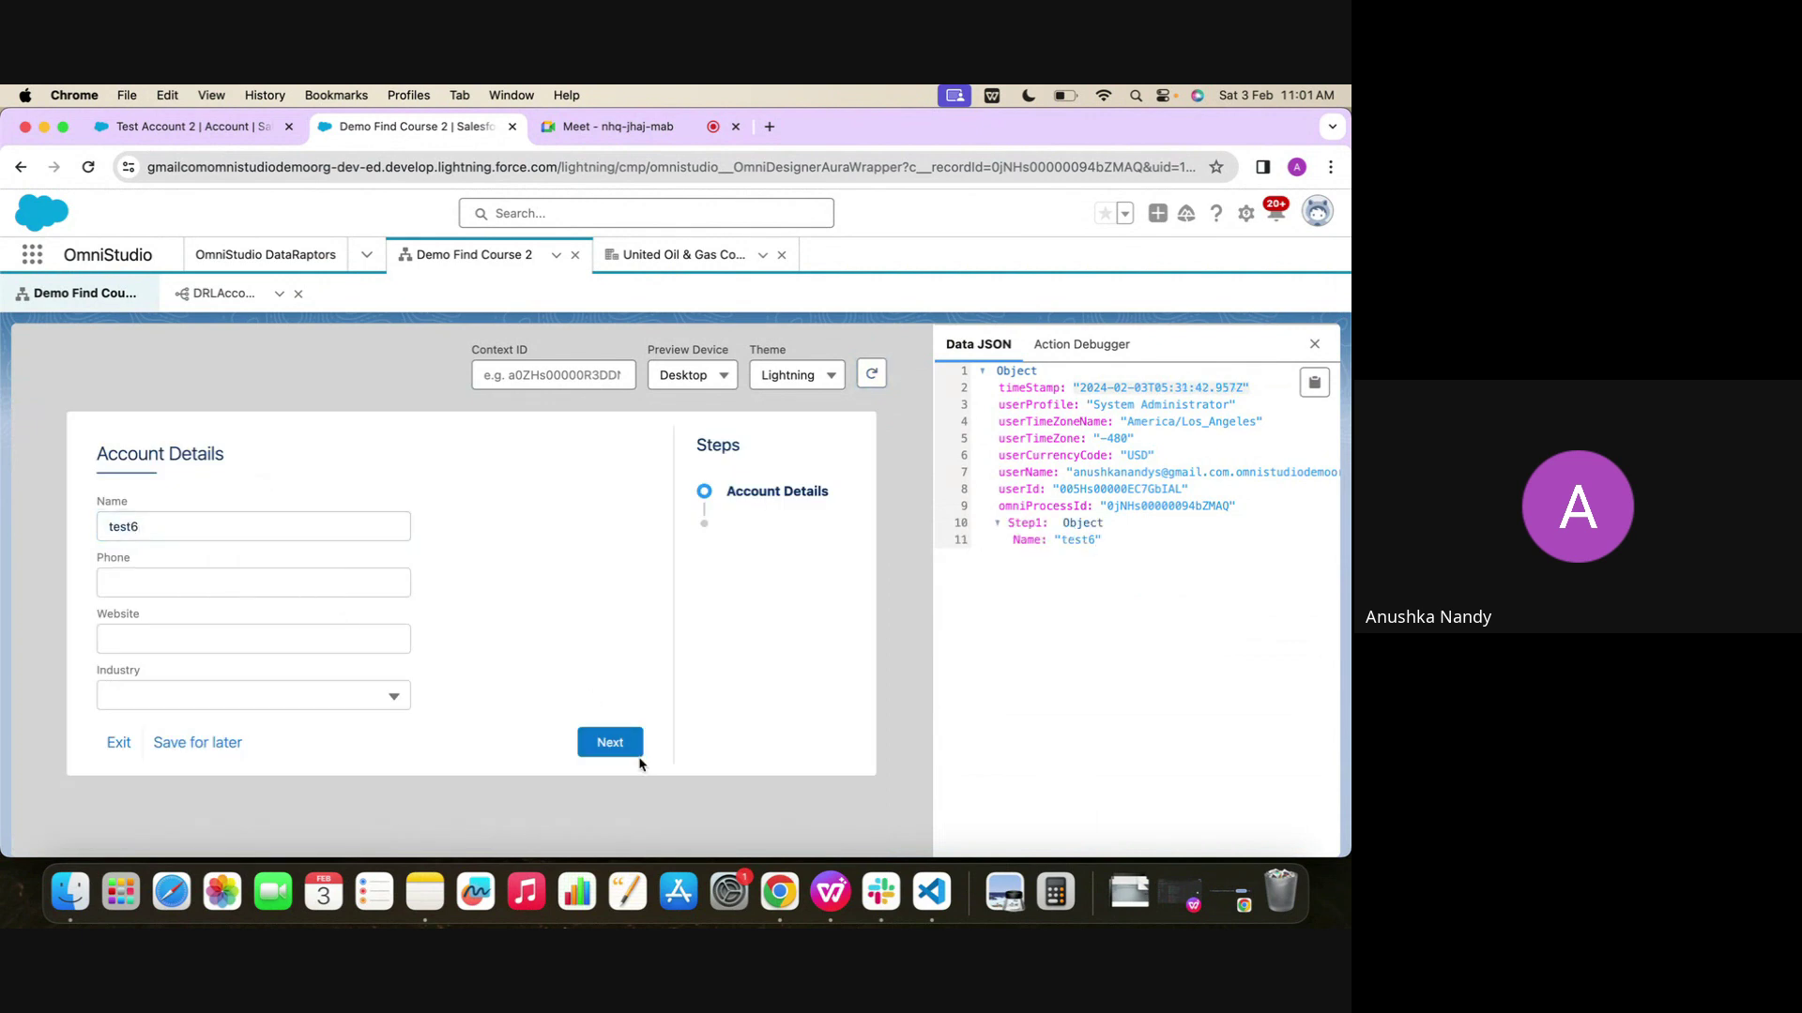
Submit the previewed Account Details form, advance past the confirmation step, and return to the OmniScript design
left_click(605, 743)
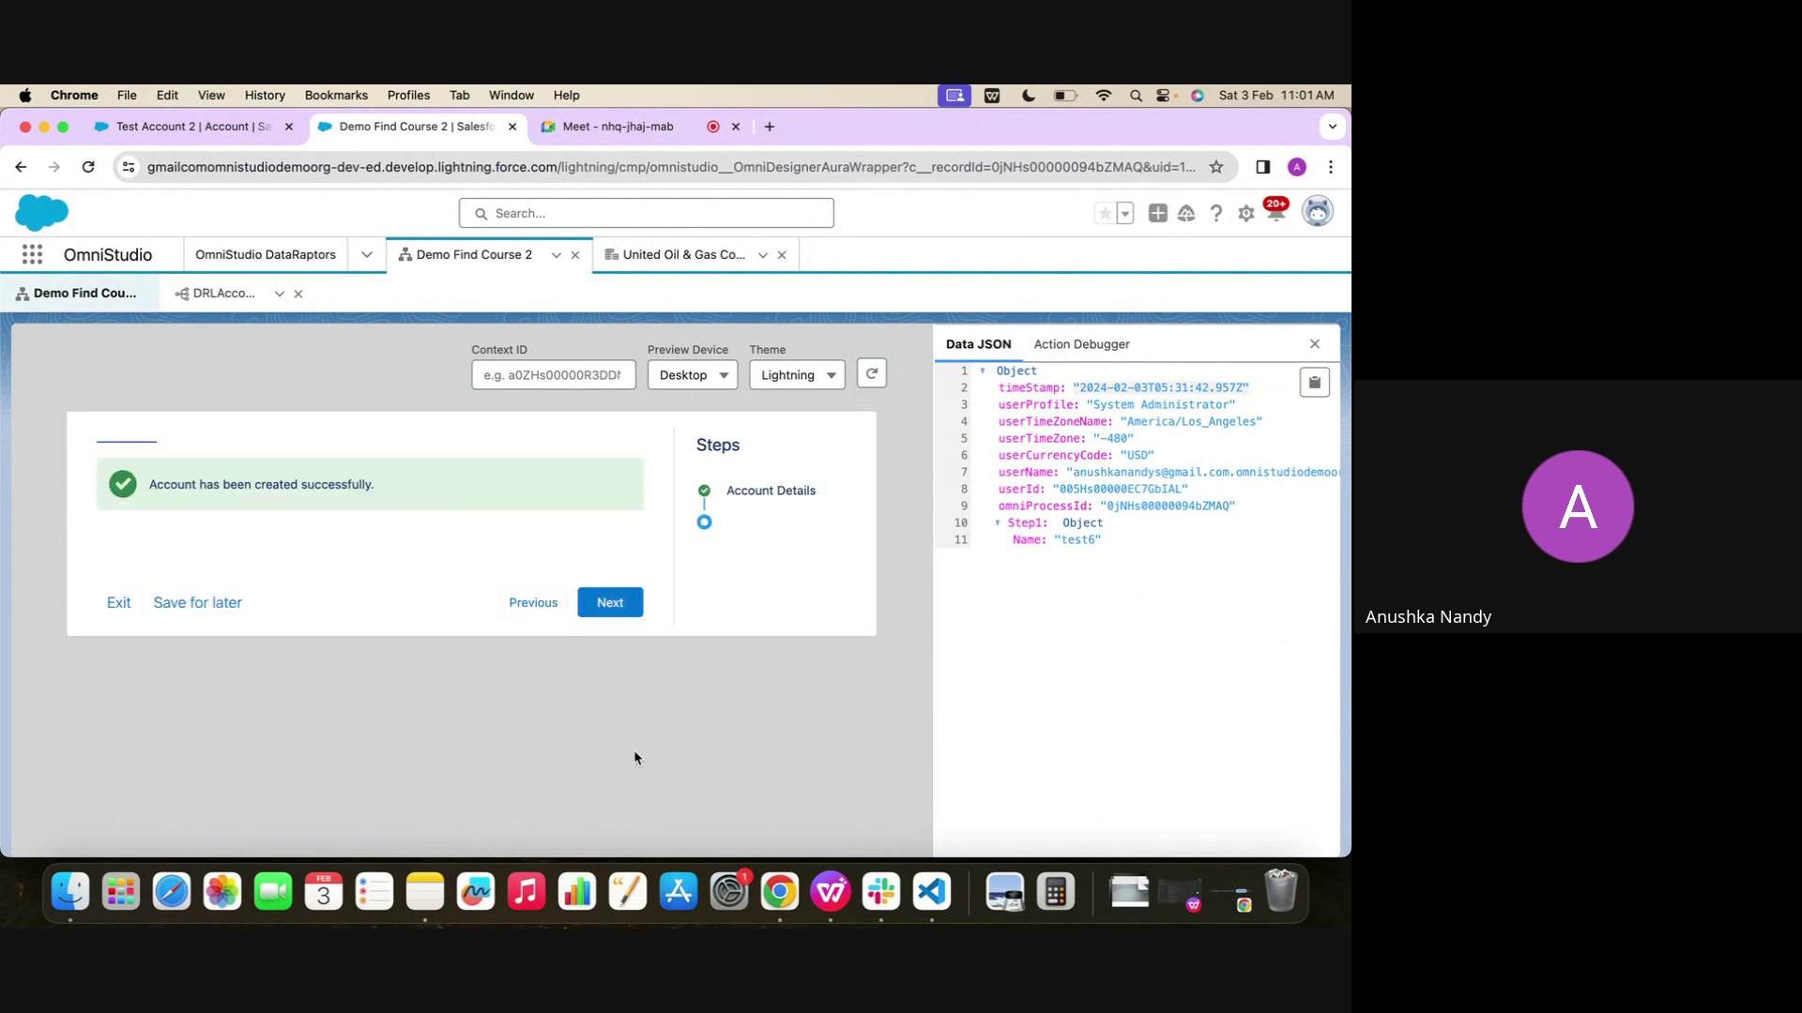
left_click(603, 605)
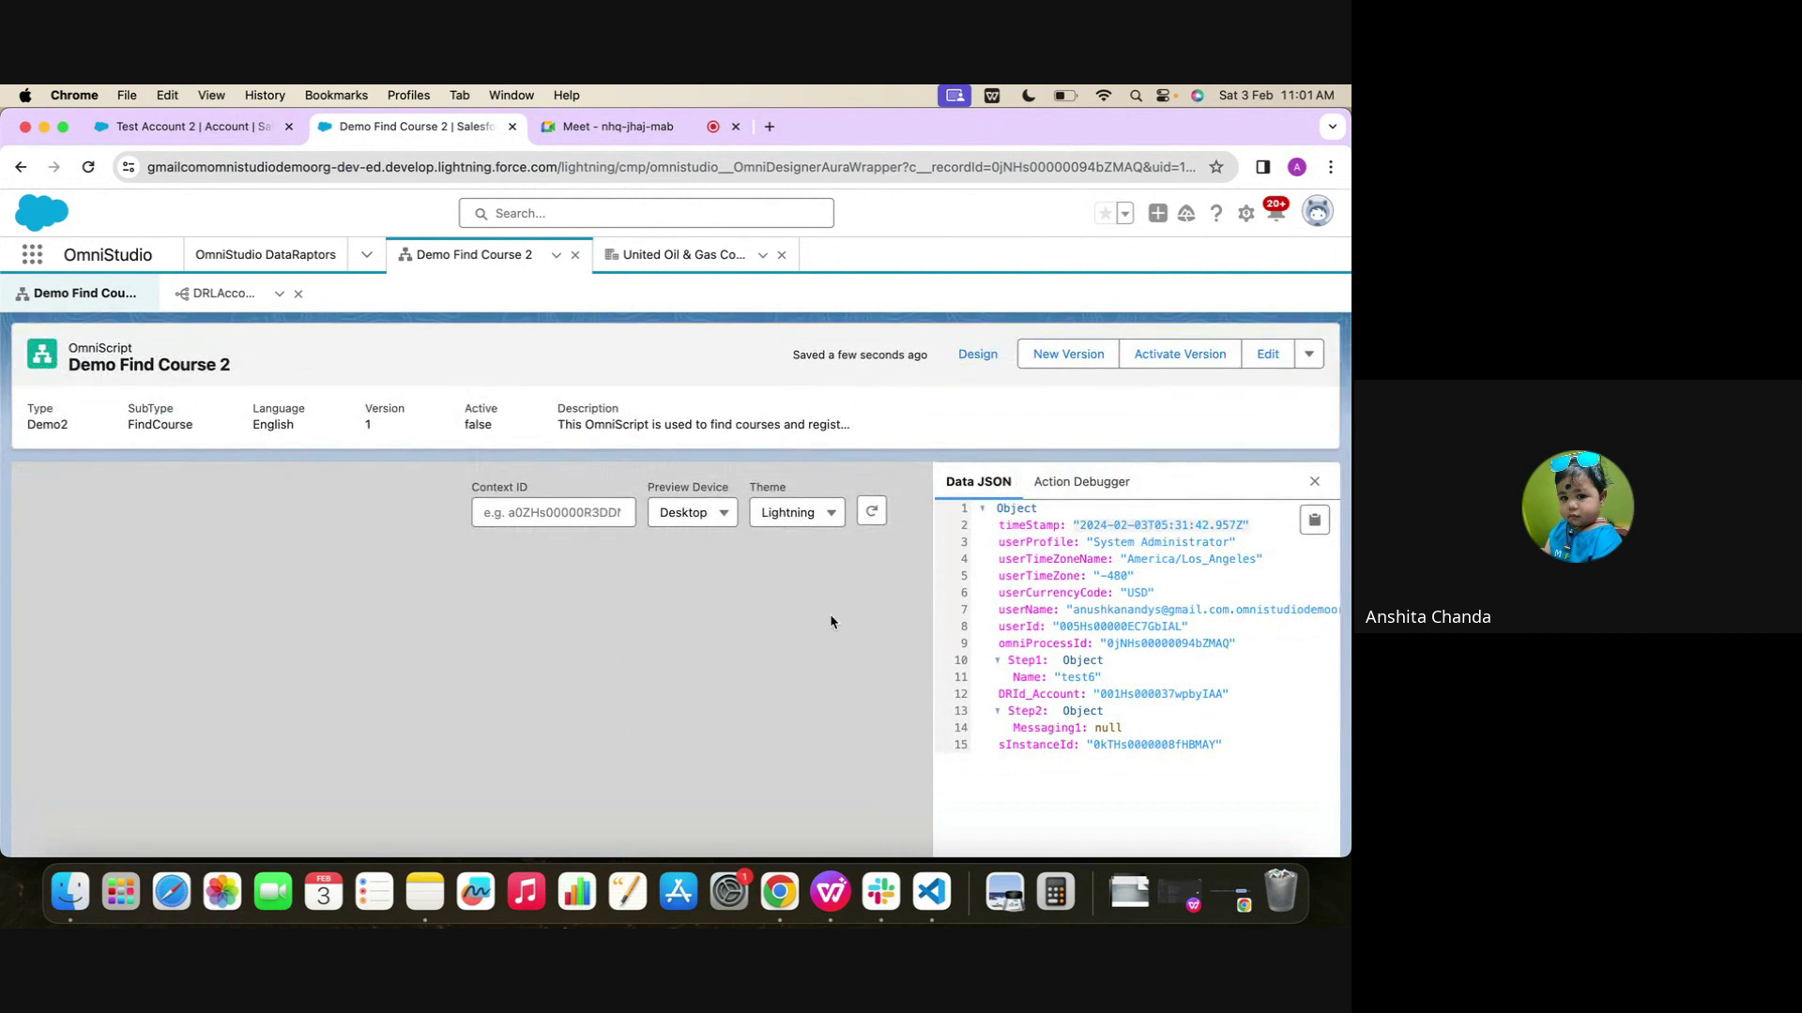
left_click(976, 354)
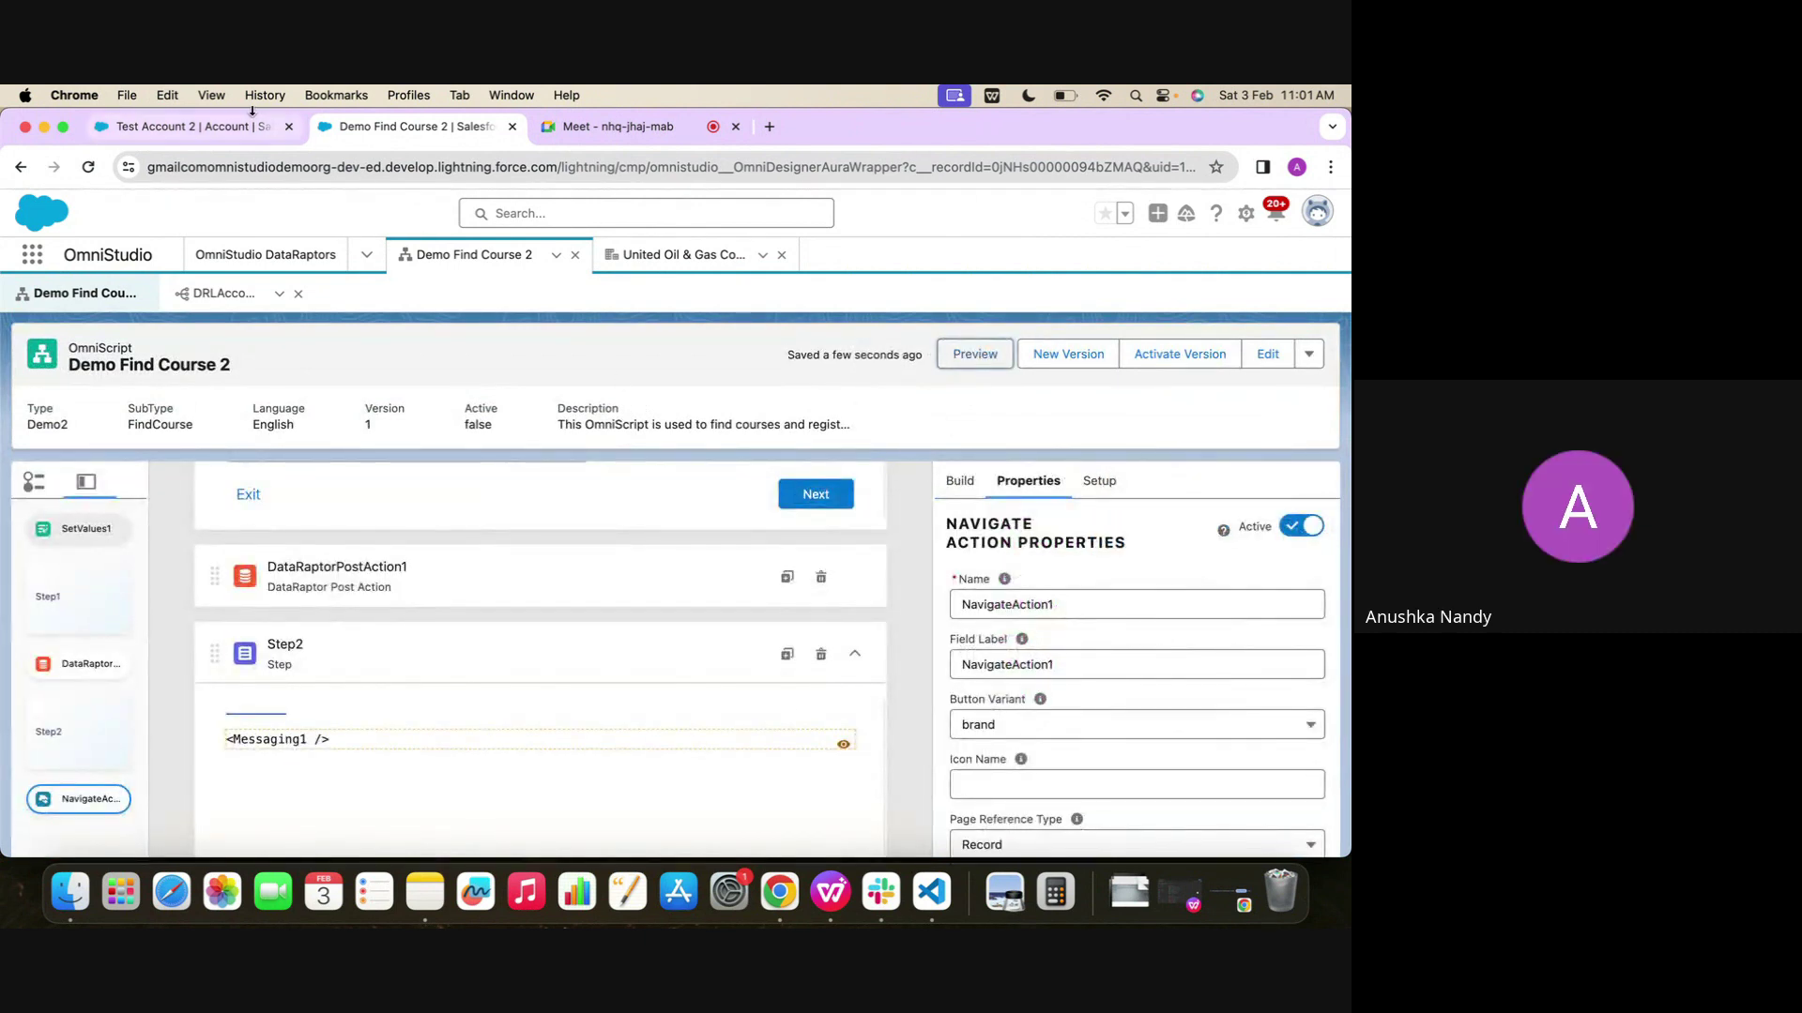
Review the Test Account 2 page, the OmniScript's element sequence, and the Navigate Action's Object API Name, Record Action options and Record ID
left_click(251, 137)
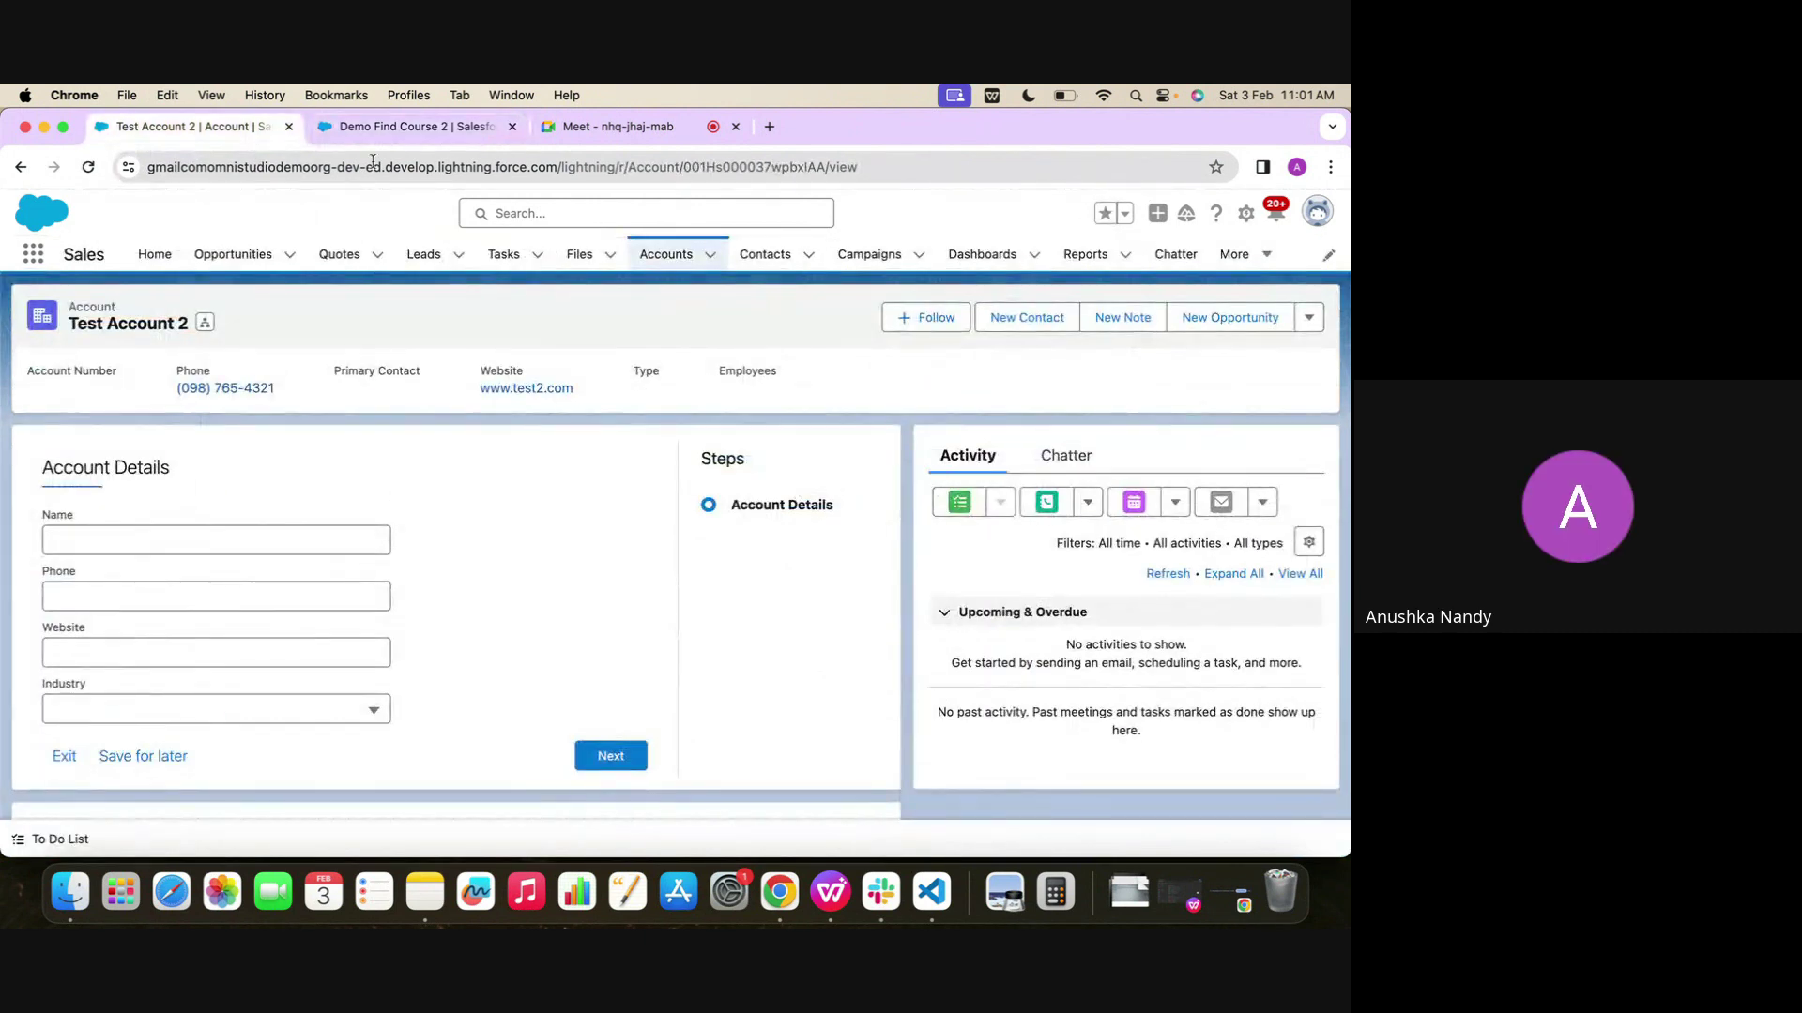
left_click(401, 127)
scroll(424, 638, "up", 3)
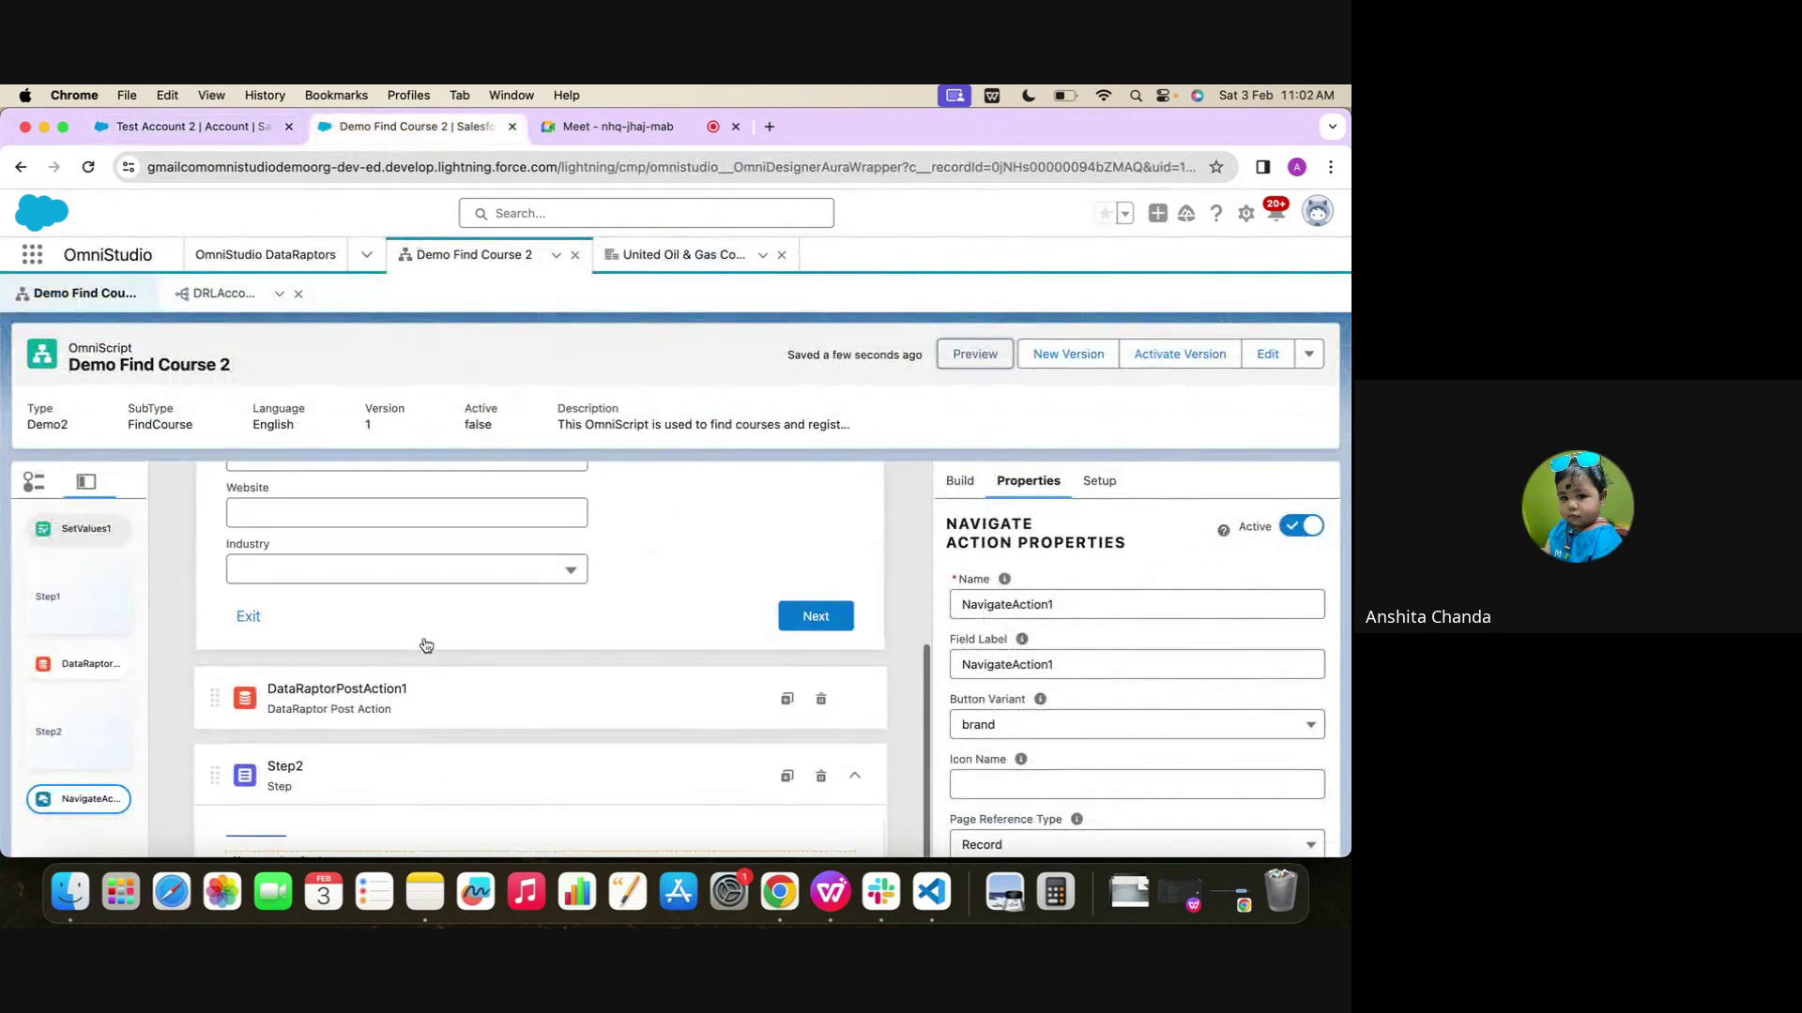
scroll(425, 646, "down", 3)
scroll(425, 646, "up", 5)
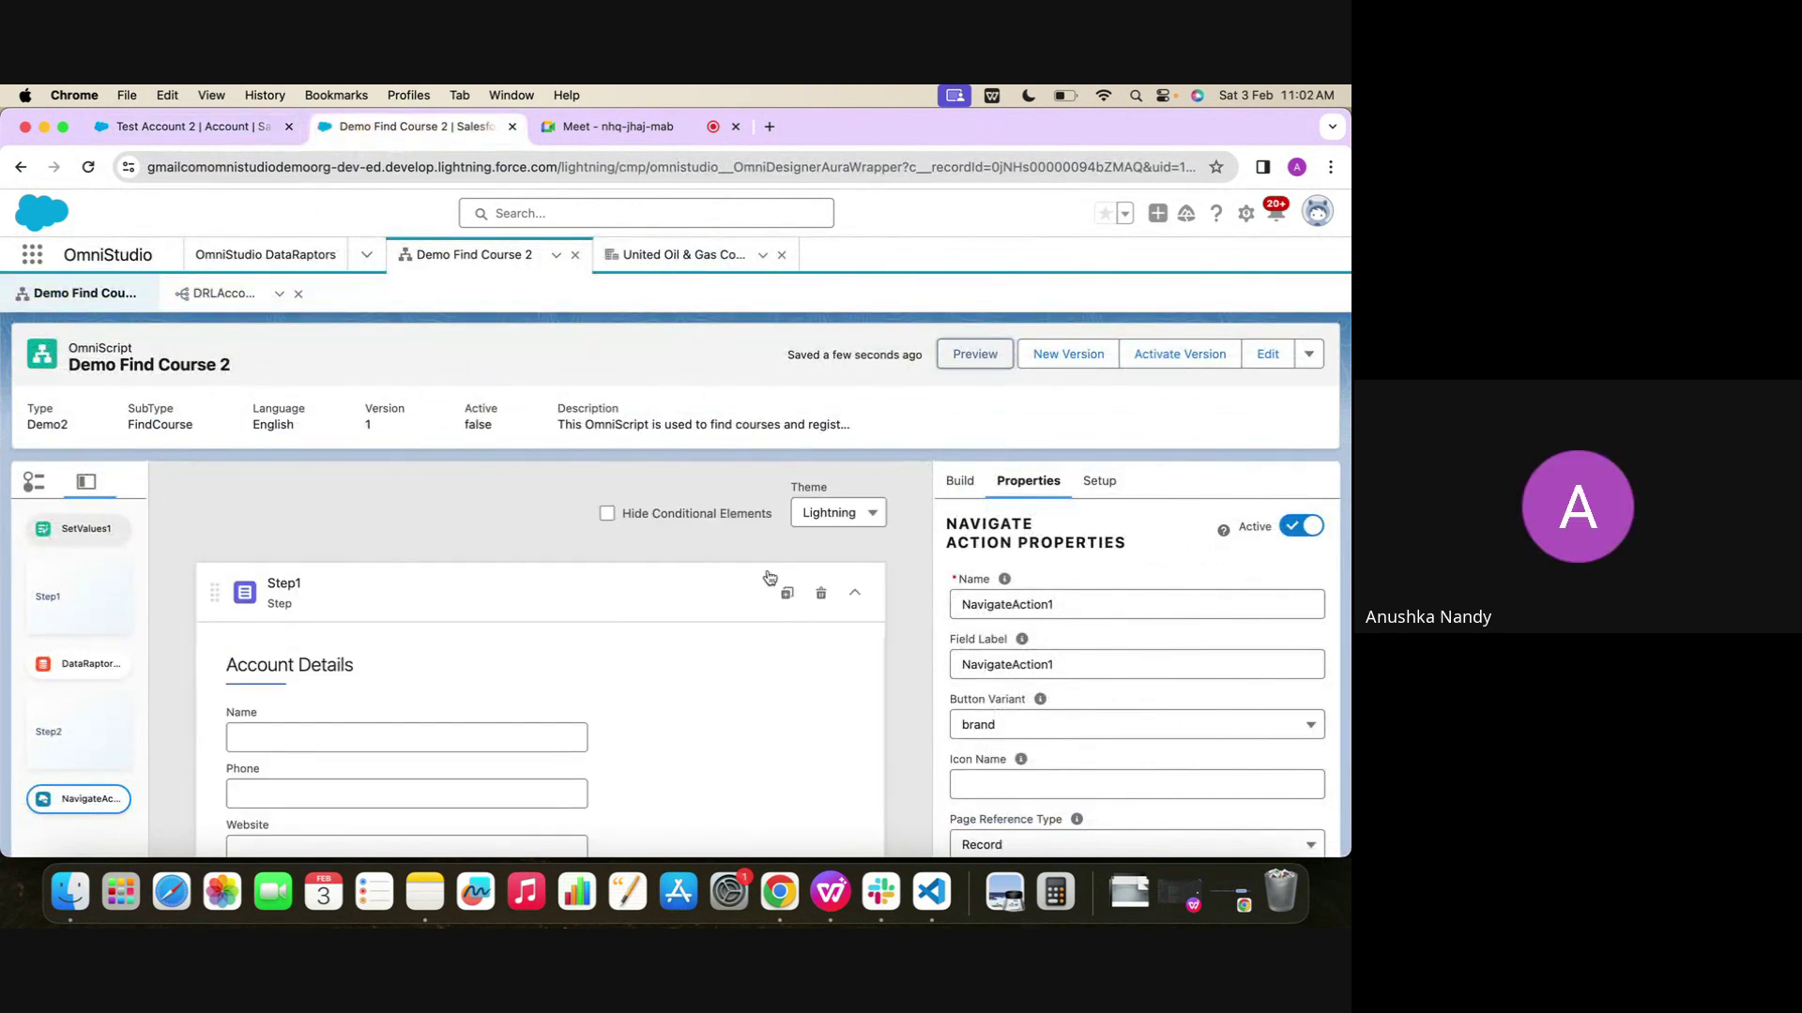
scroll(768, 576, "down", 3)
scroll(454, 695, "down", 5)
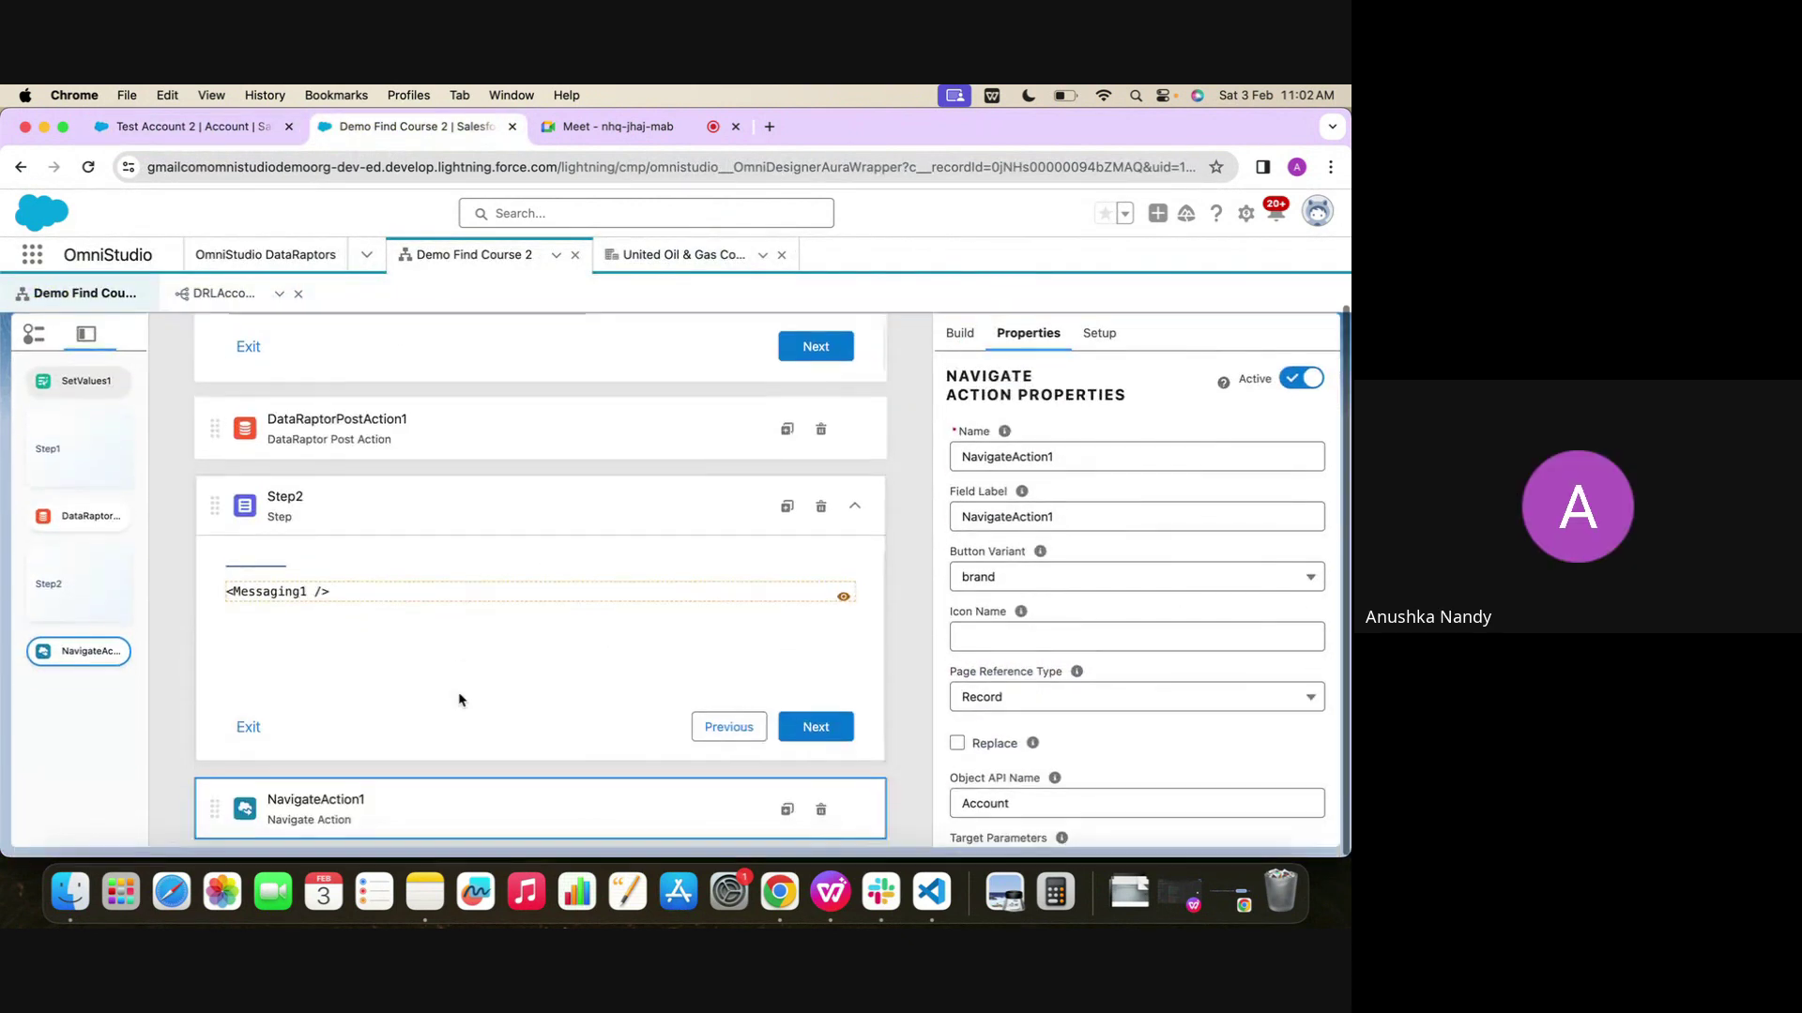
scroll(1058, 715, "down", 3)
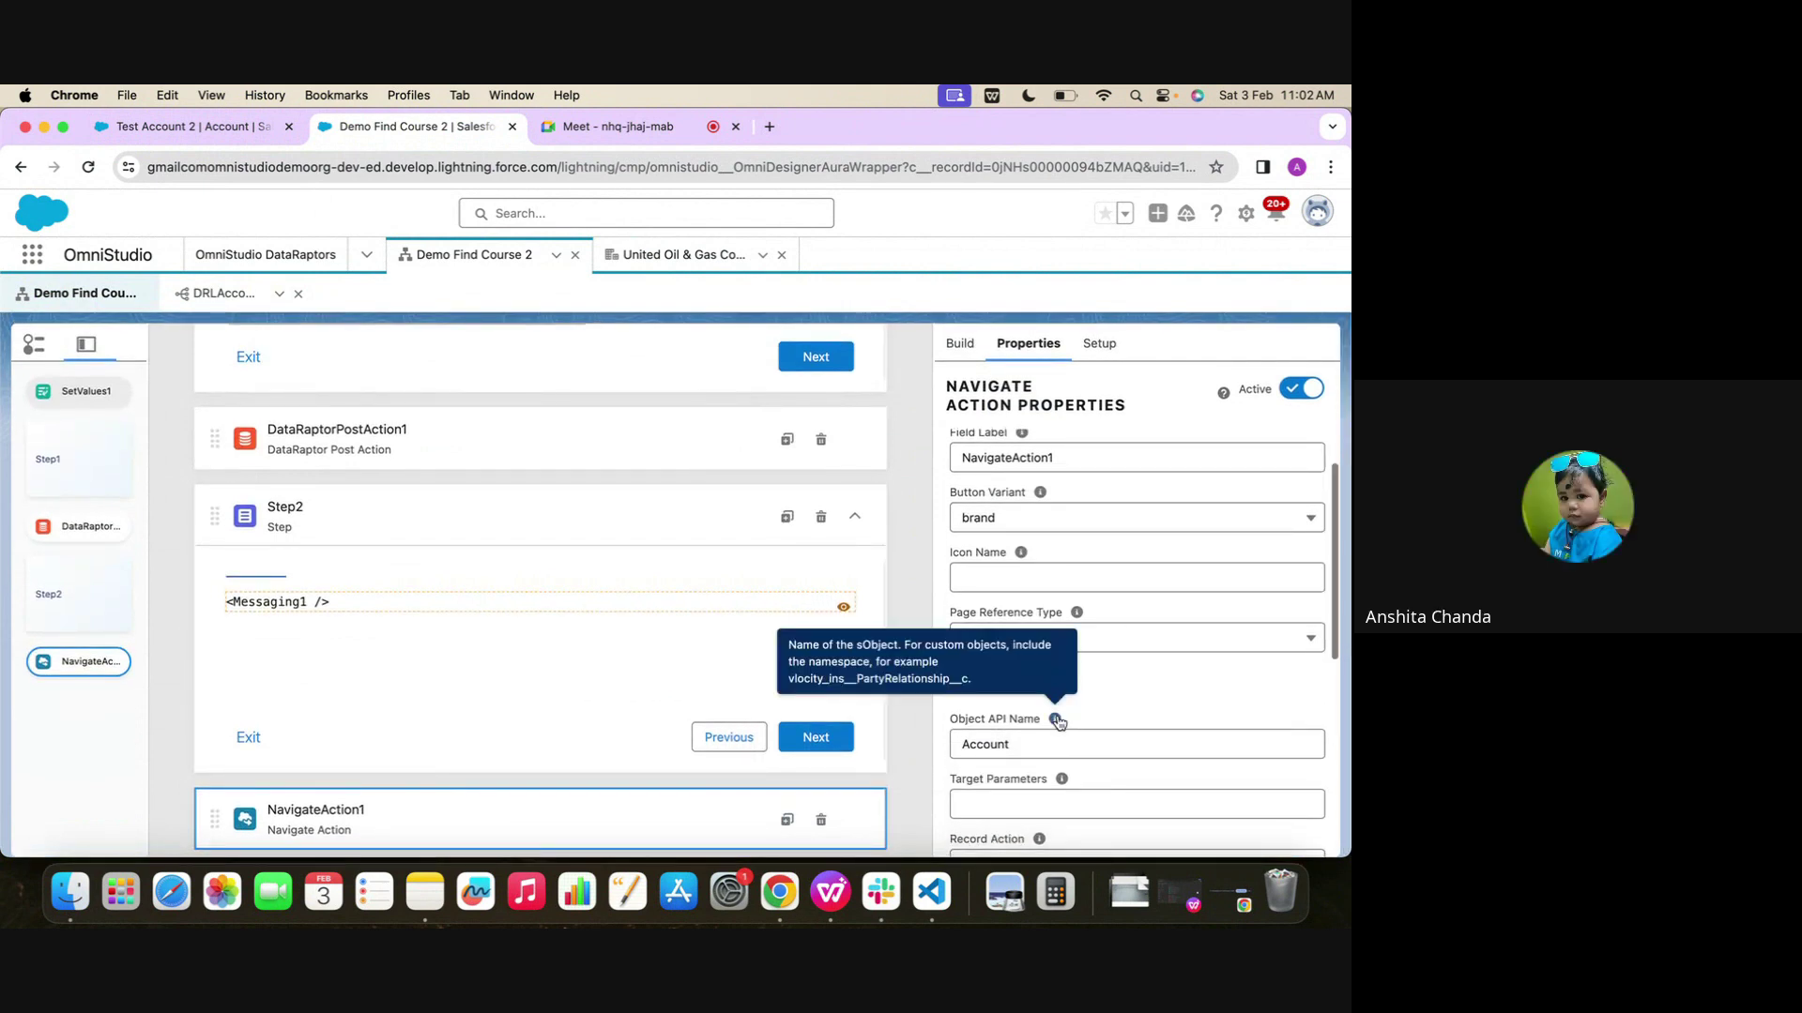
scroll(1057, 713, "down", 2)
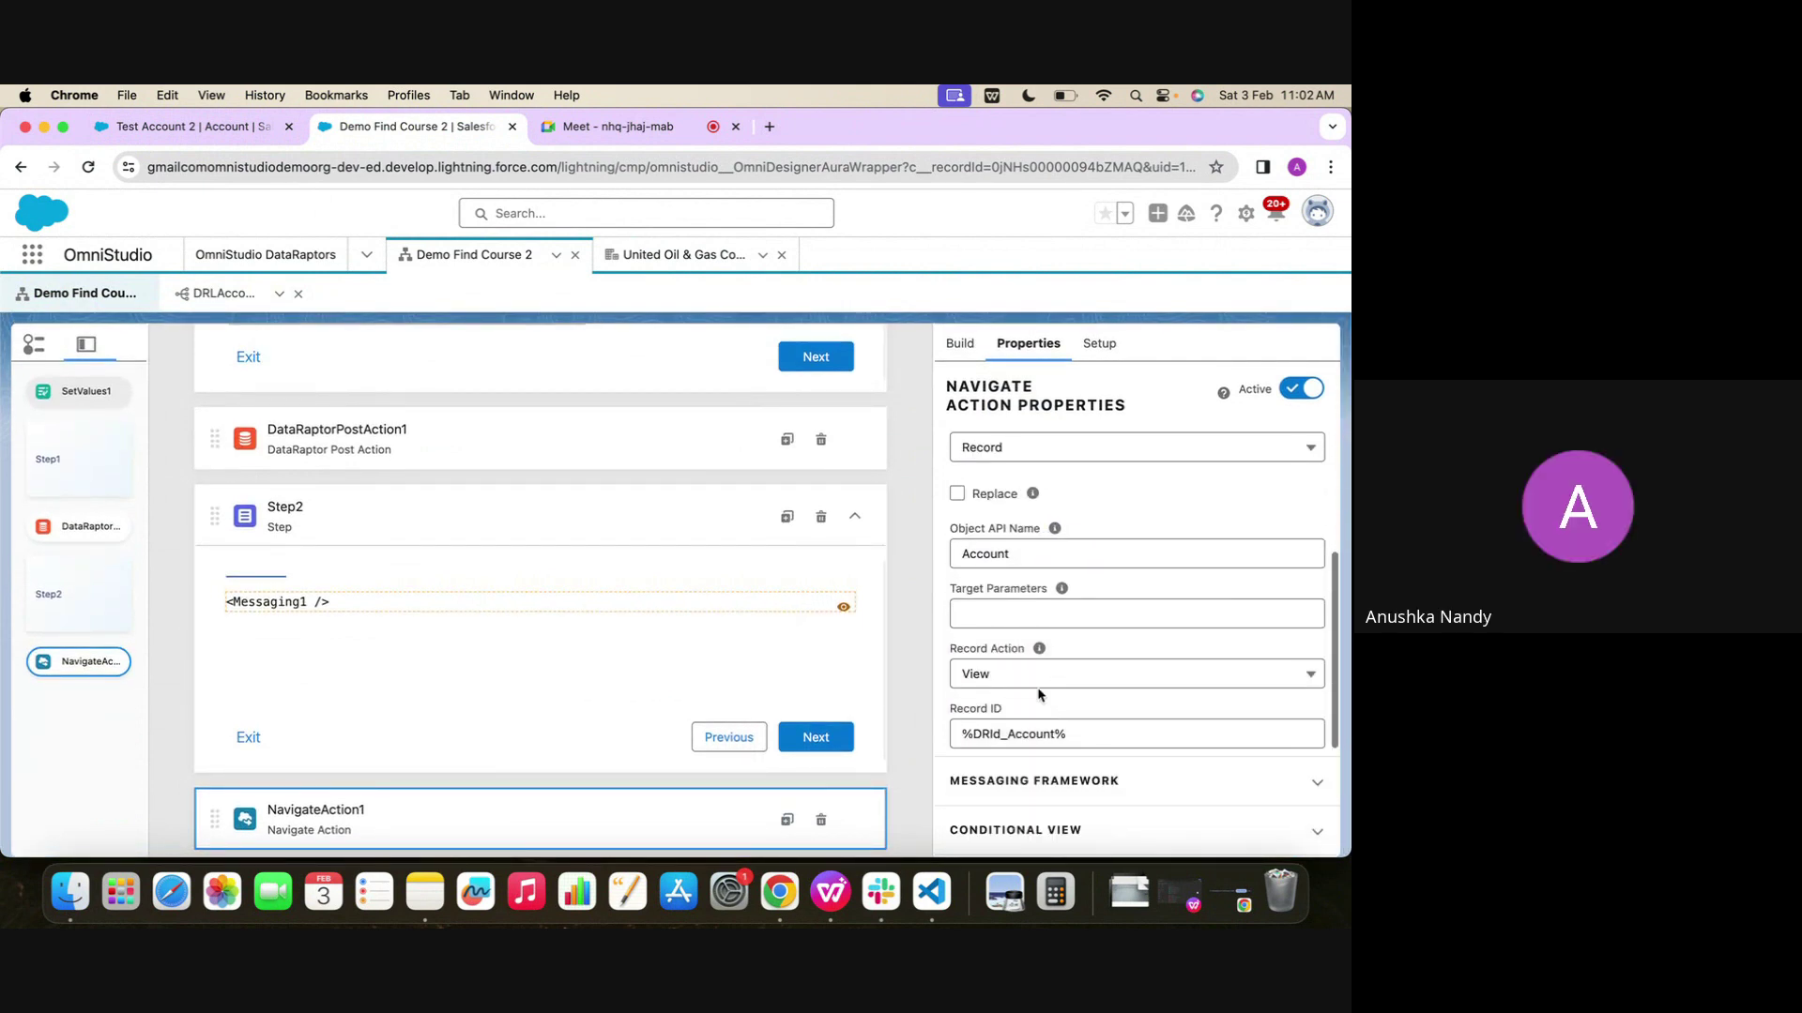
left_click(1037, 692)
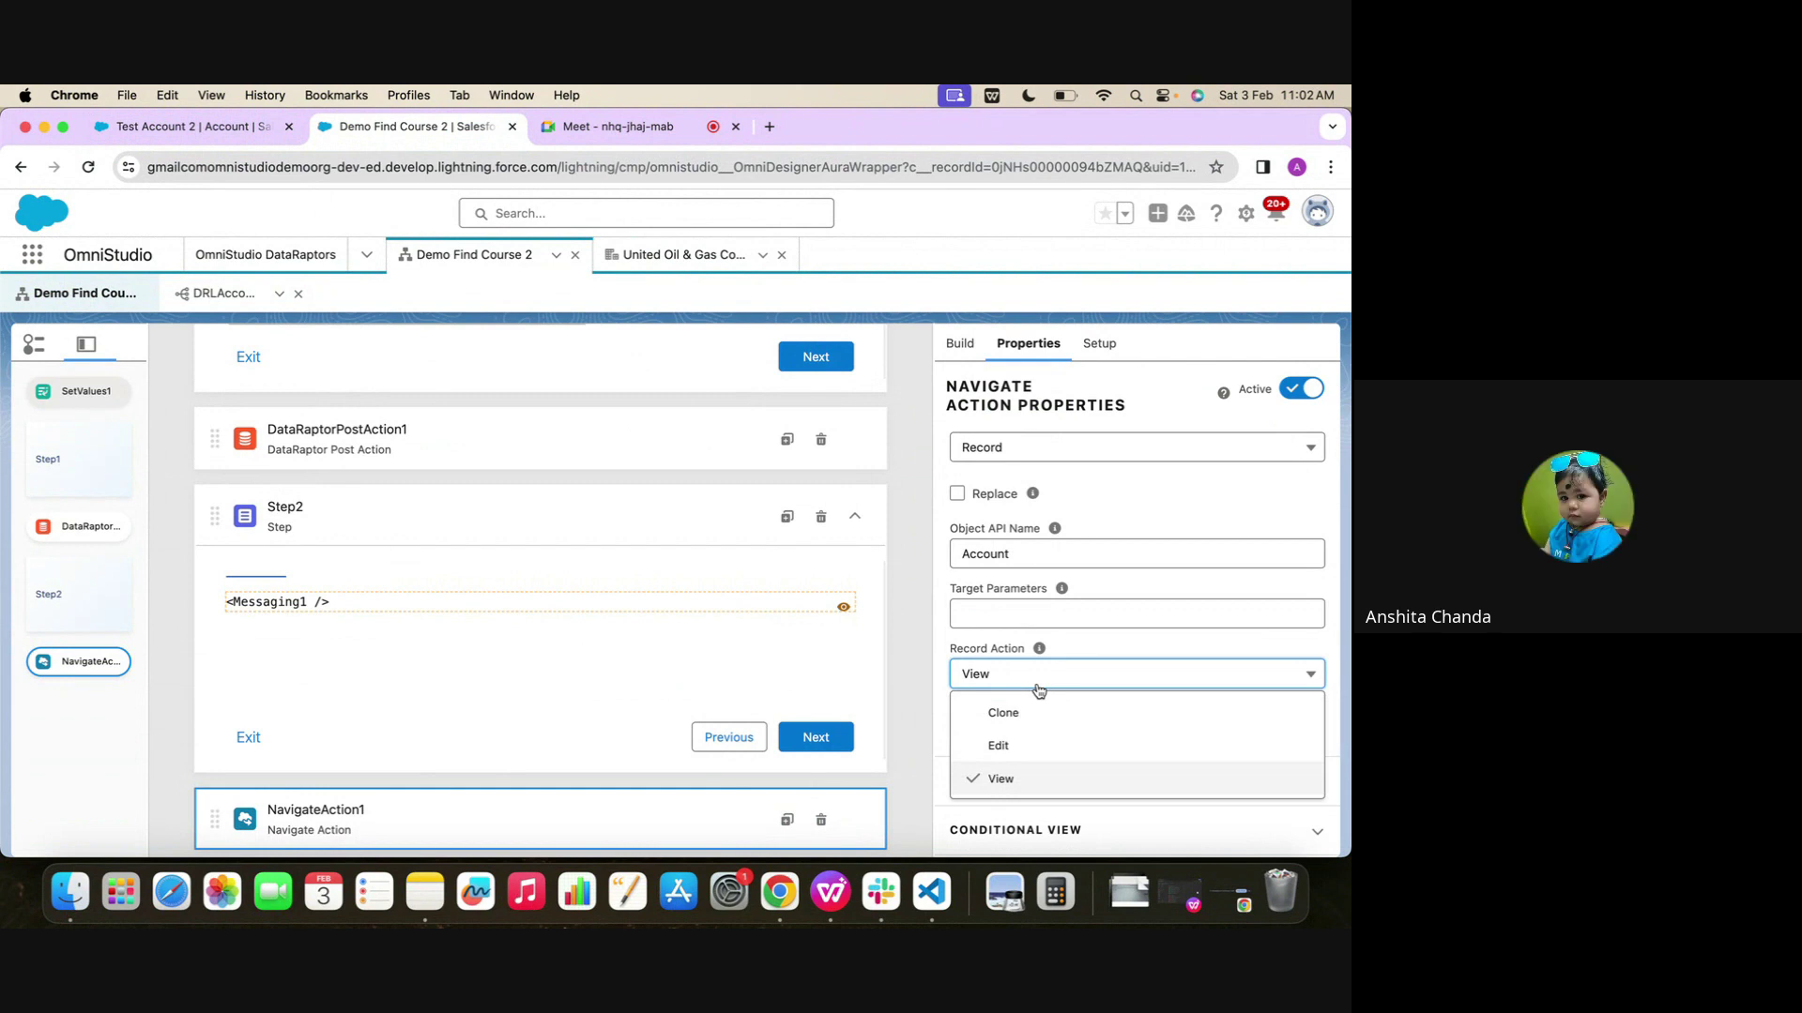
left_click(1039, 690)
scroll(1039, 690, "down", 2)
scroll(1032, 657, "up", 5)
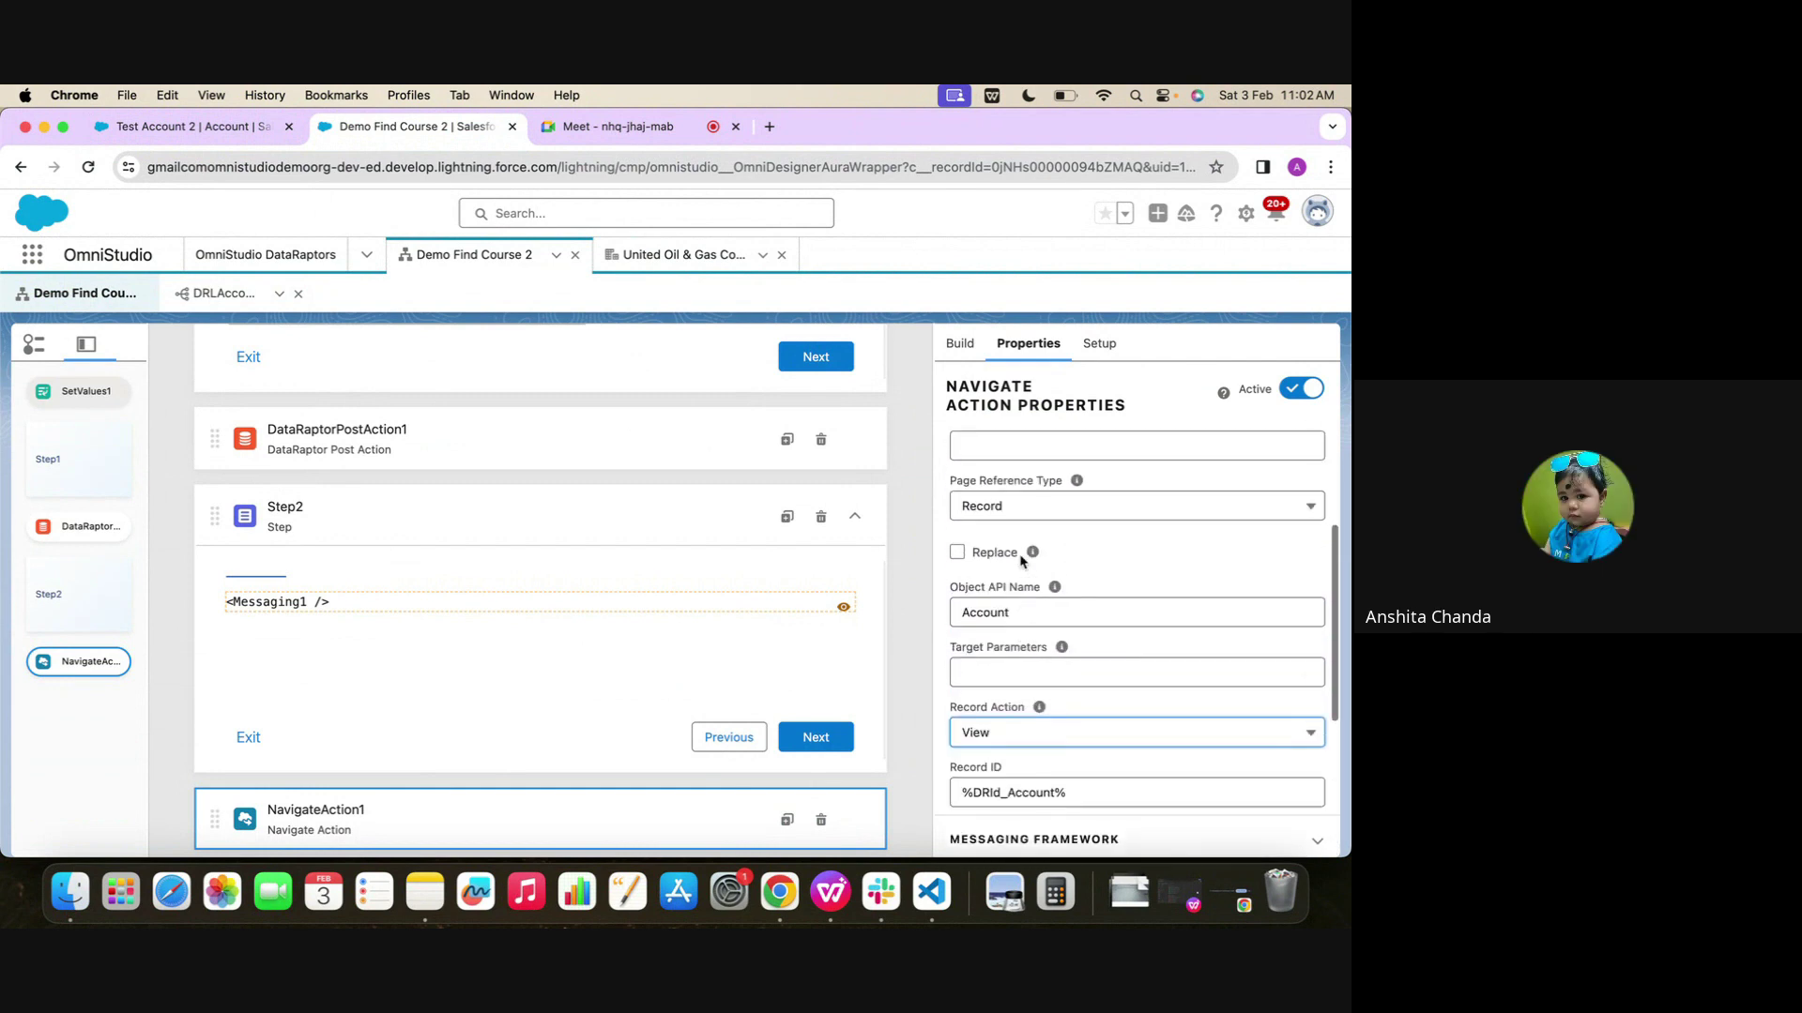
mouse_move(1022, 561)
scroll(1032, 563, "up", 4)
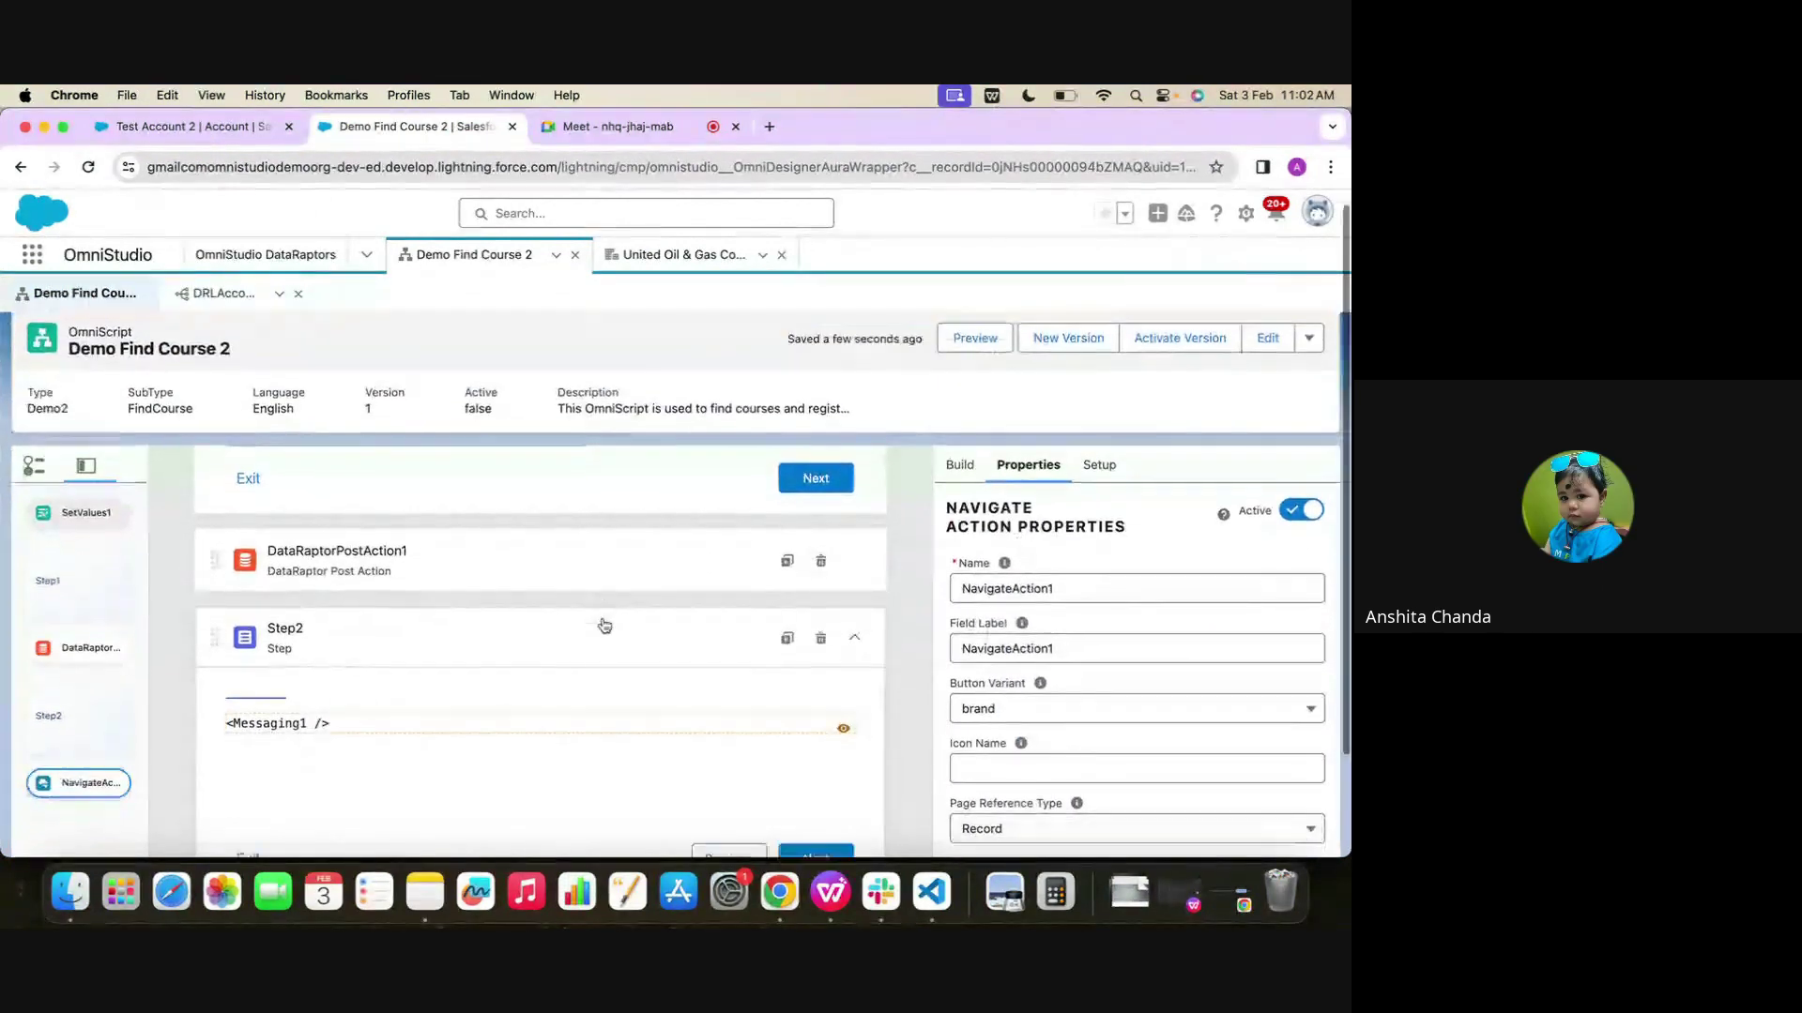
scroll(599, 623, "down", 2)
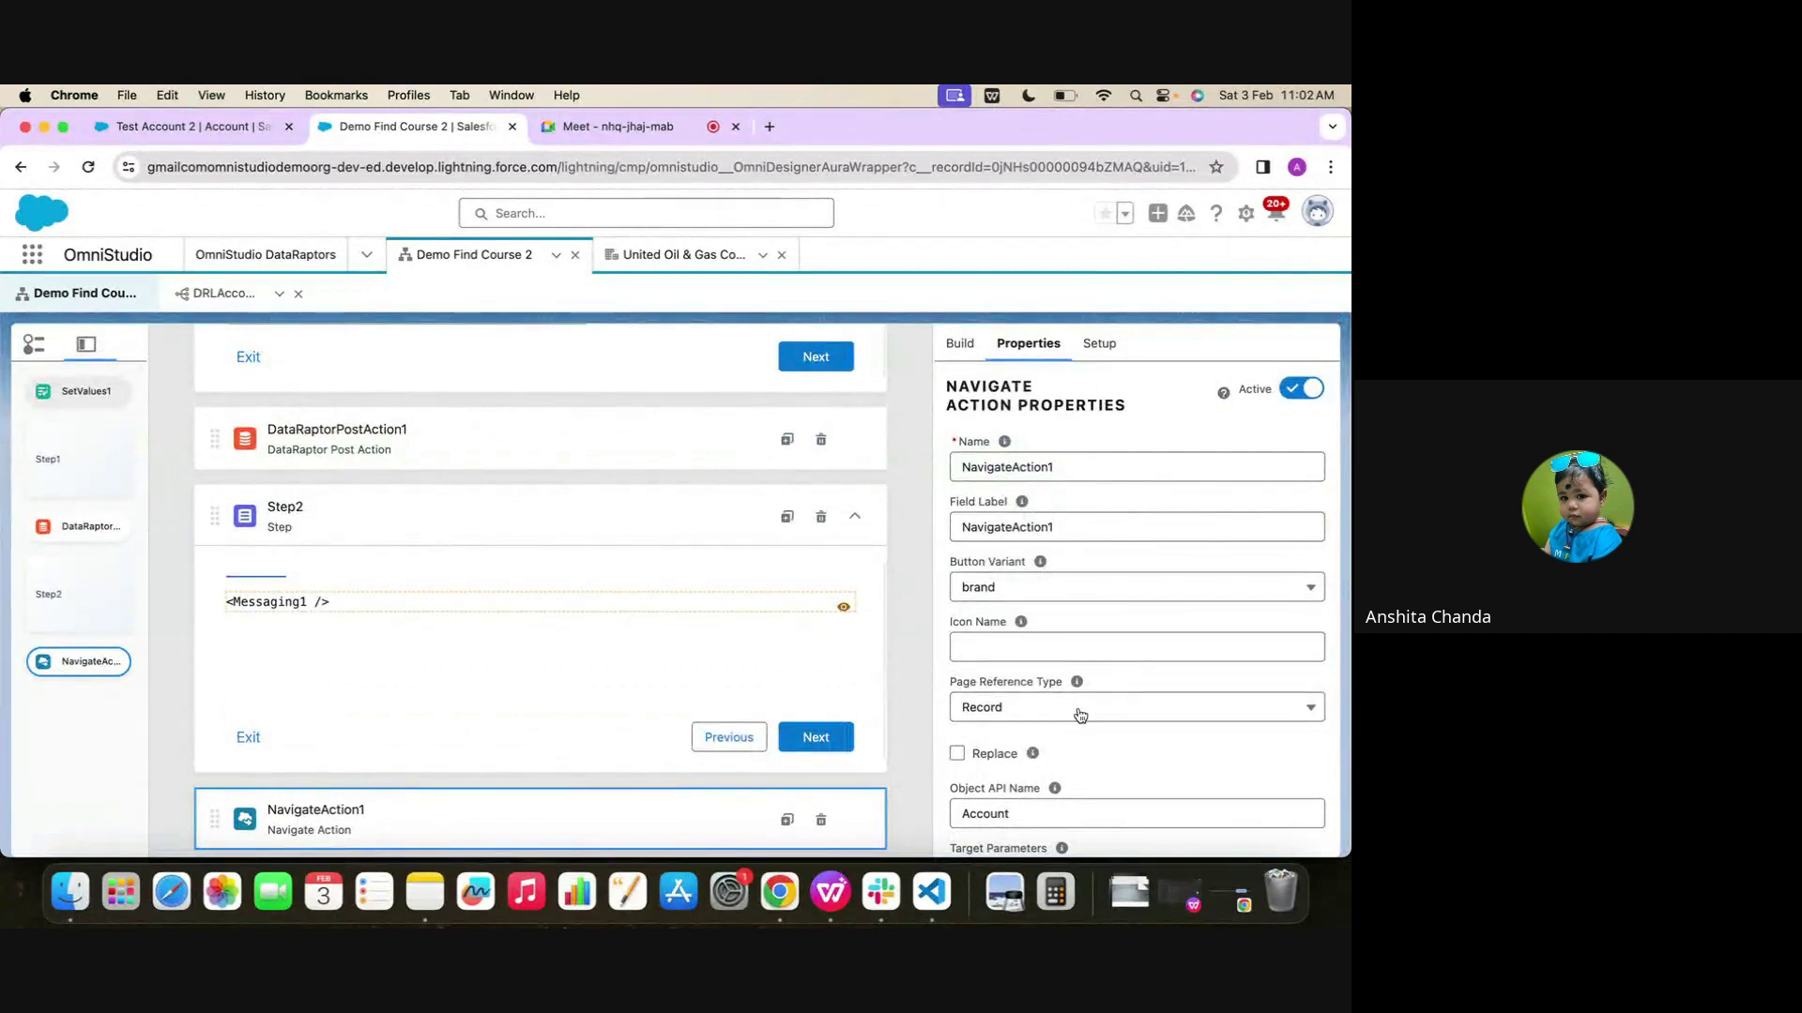
scroll(1048, 762, "down", 1)
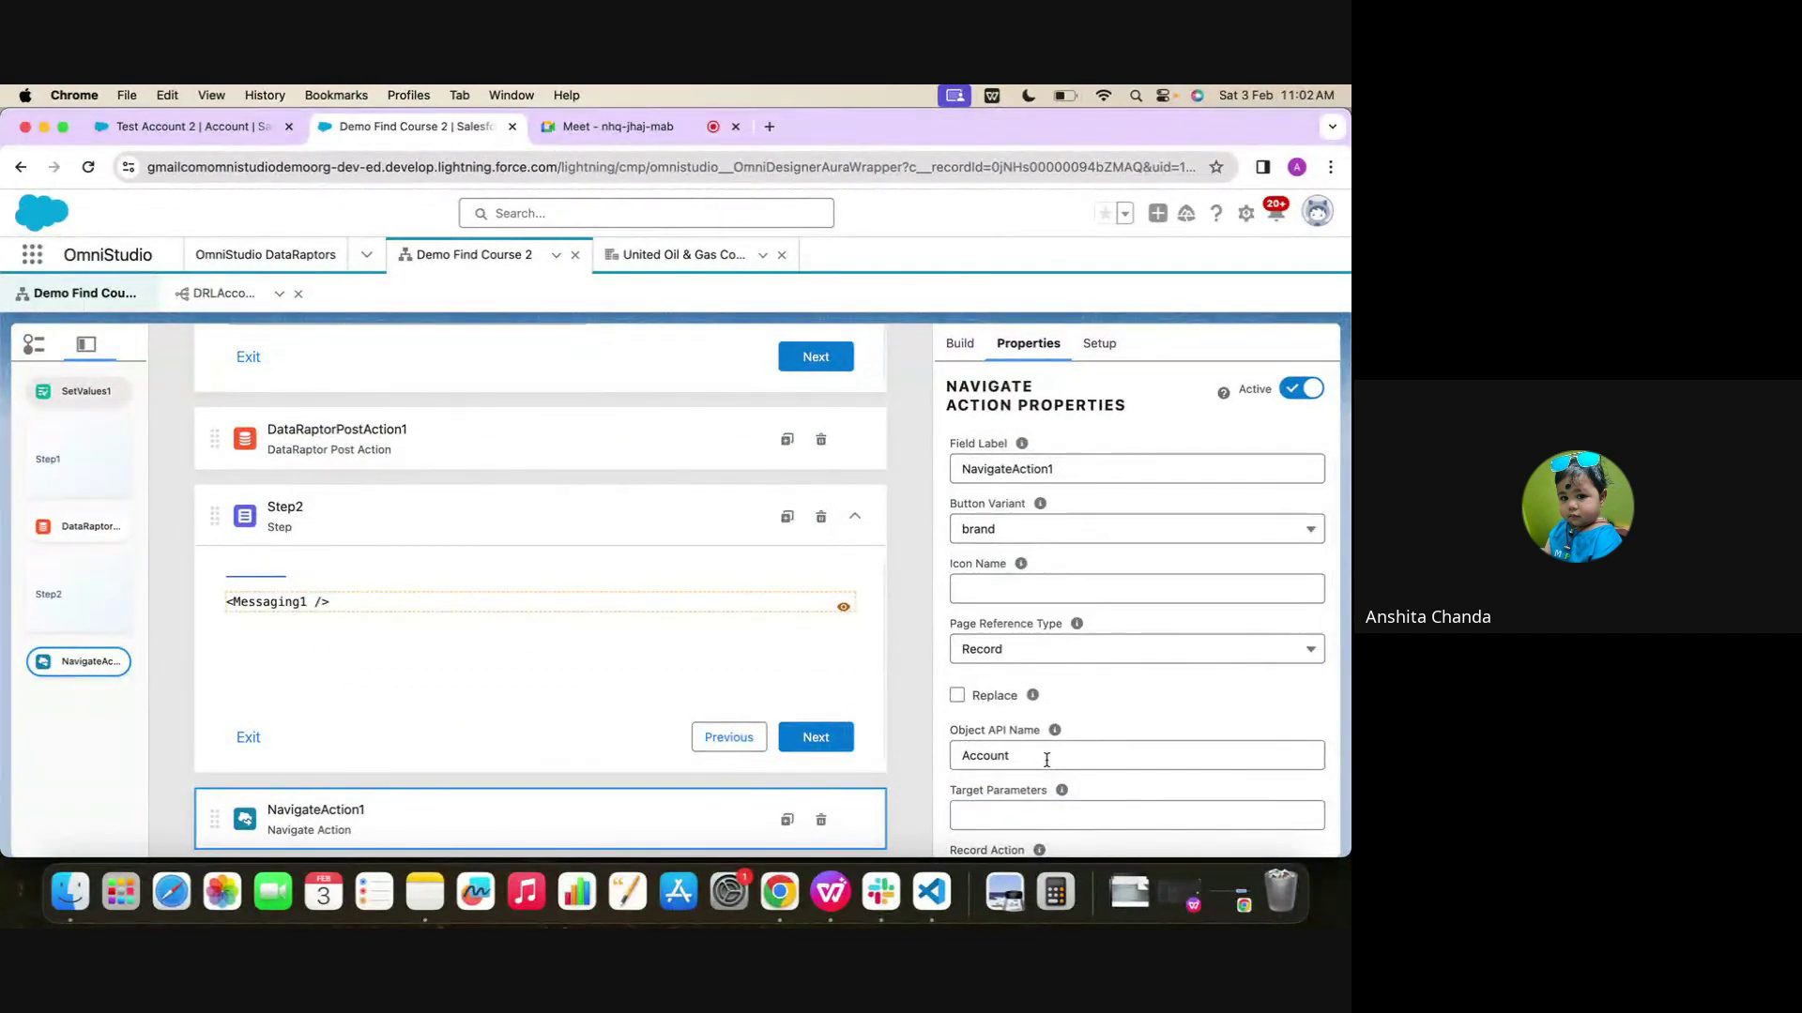
Look through the Navigate Action's Page Reference Type options, keeping Record selected, and check its Record ID field
left_click(1049, 654)
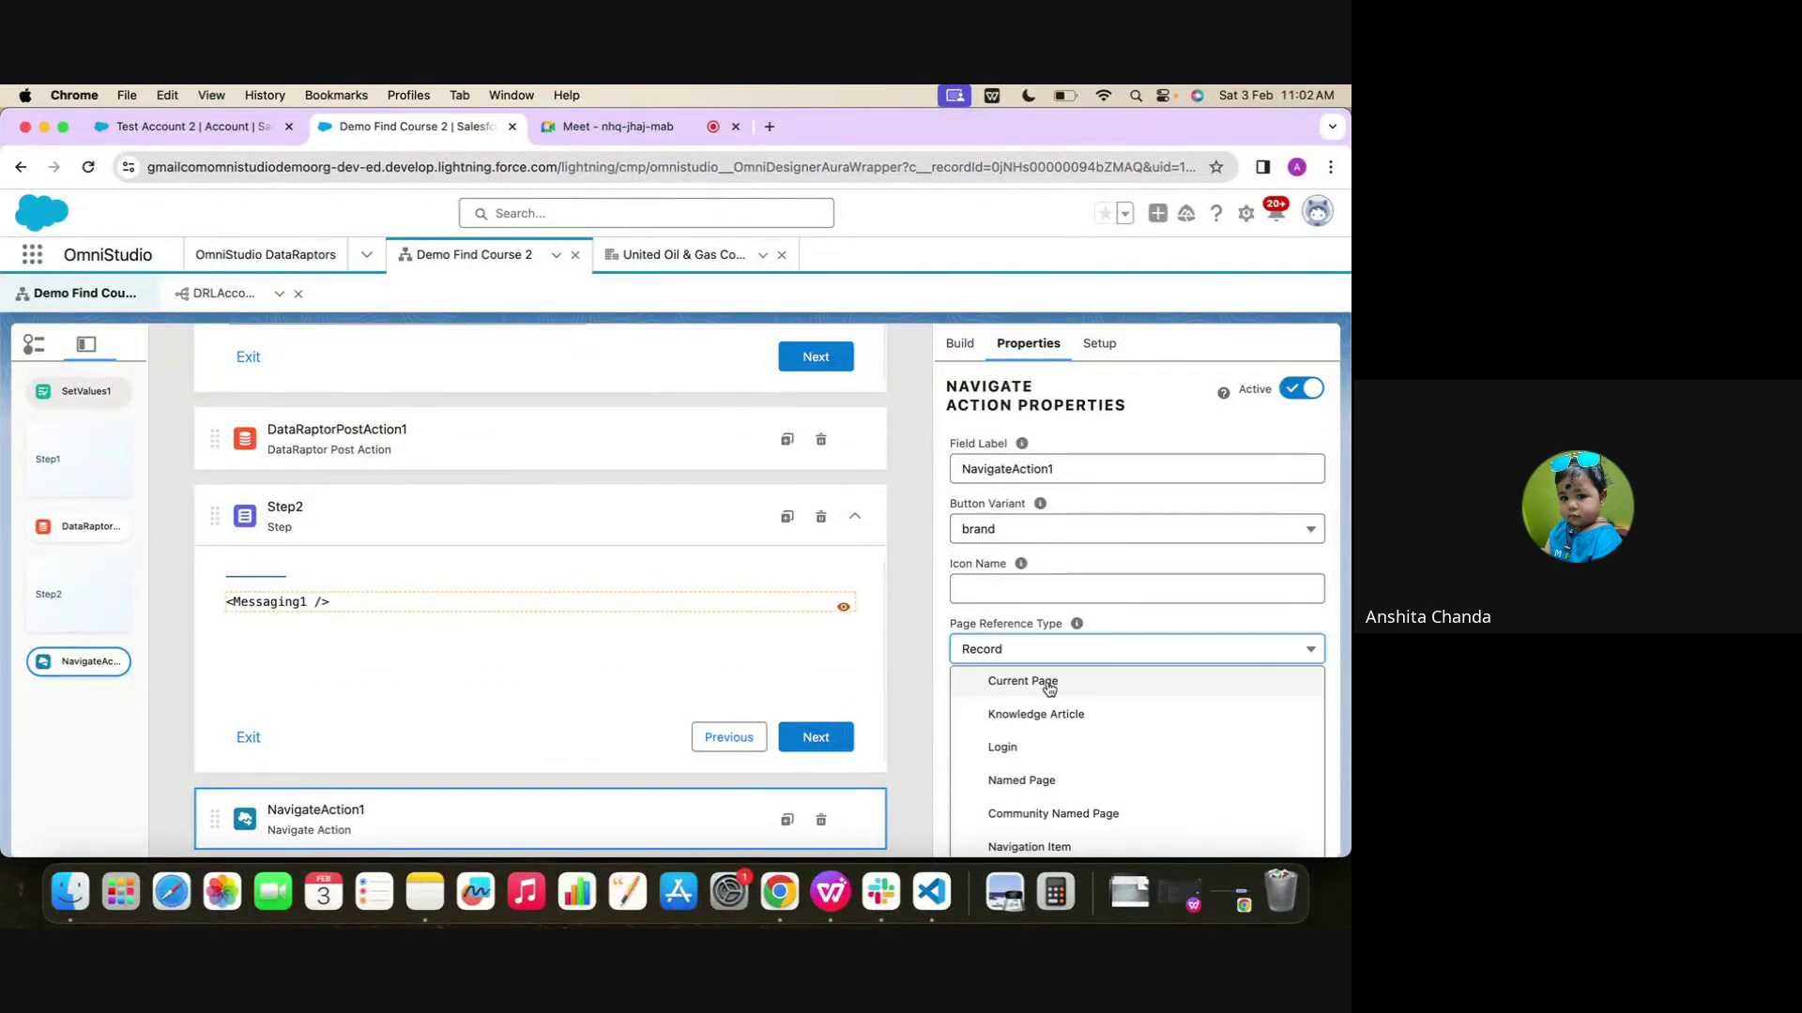
scroll(1049, 695, "up", 2)
scroll(1054, 756, "down", 1)
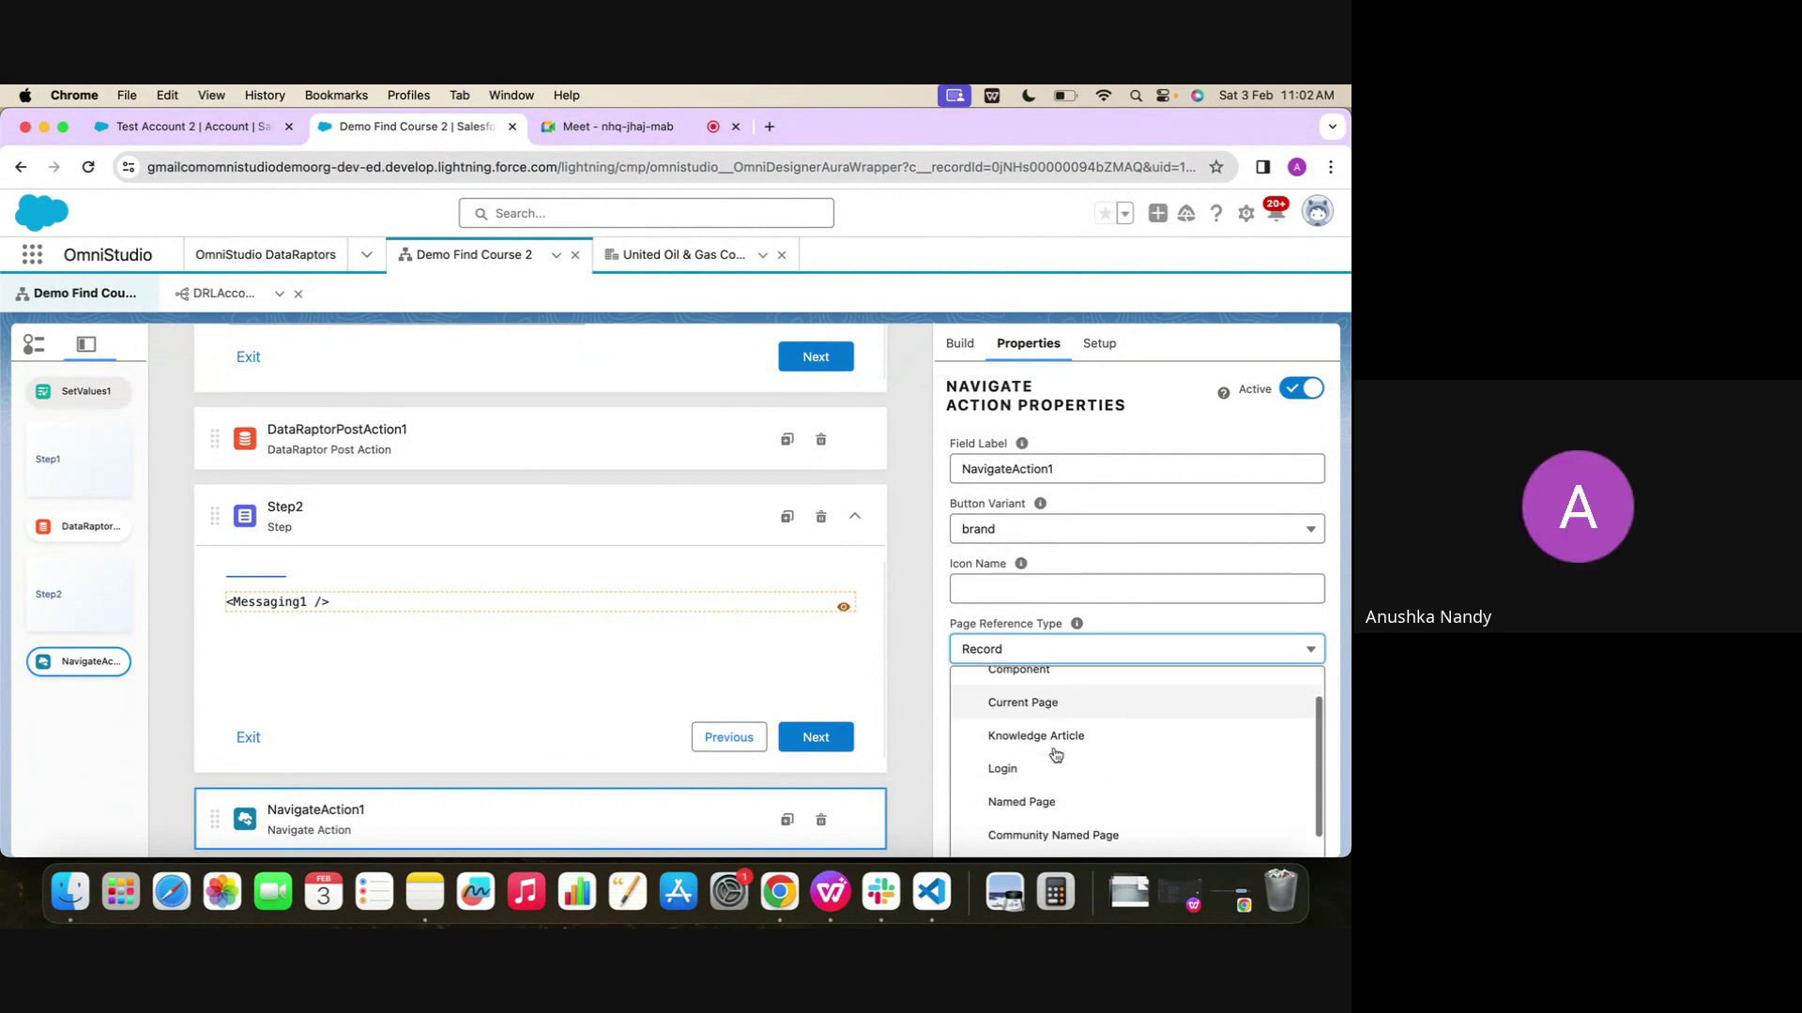
scroll(1056, 755, "down", 5)
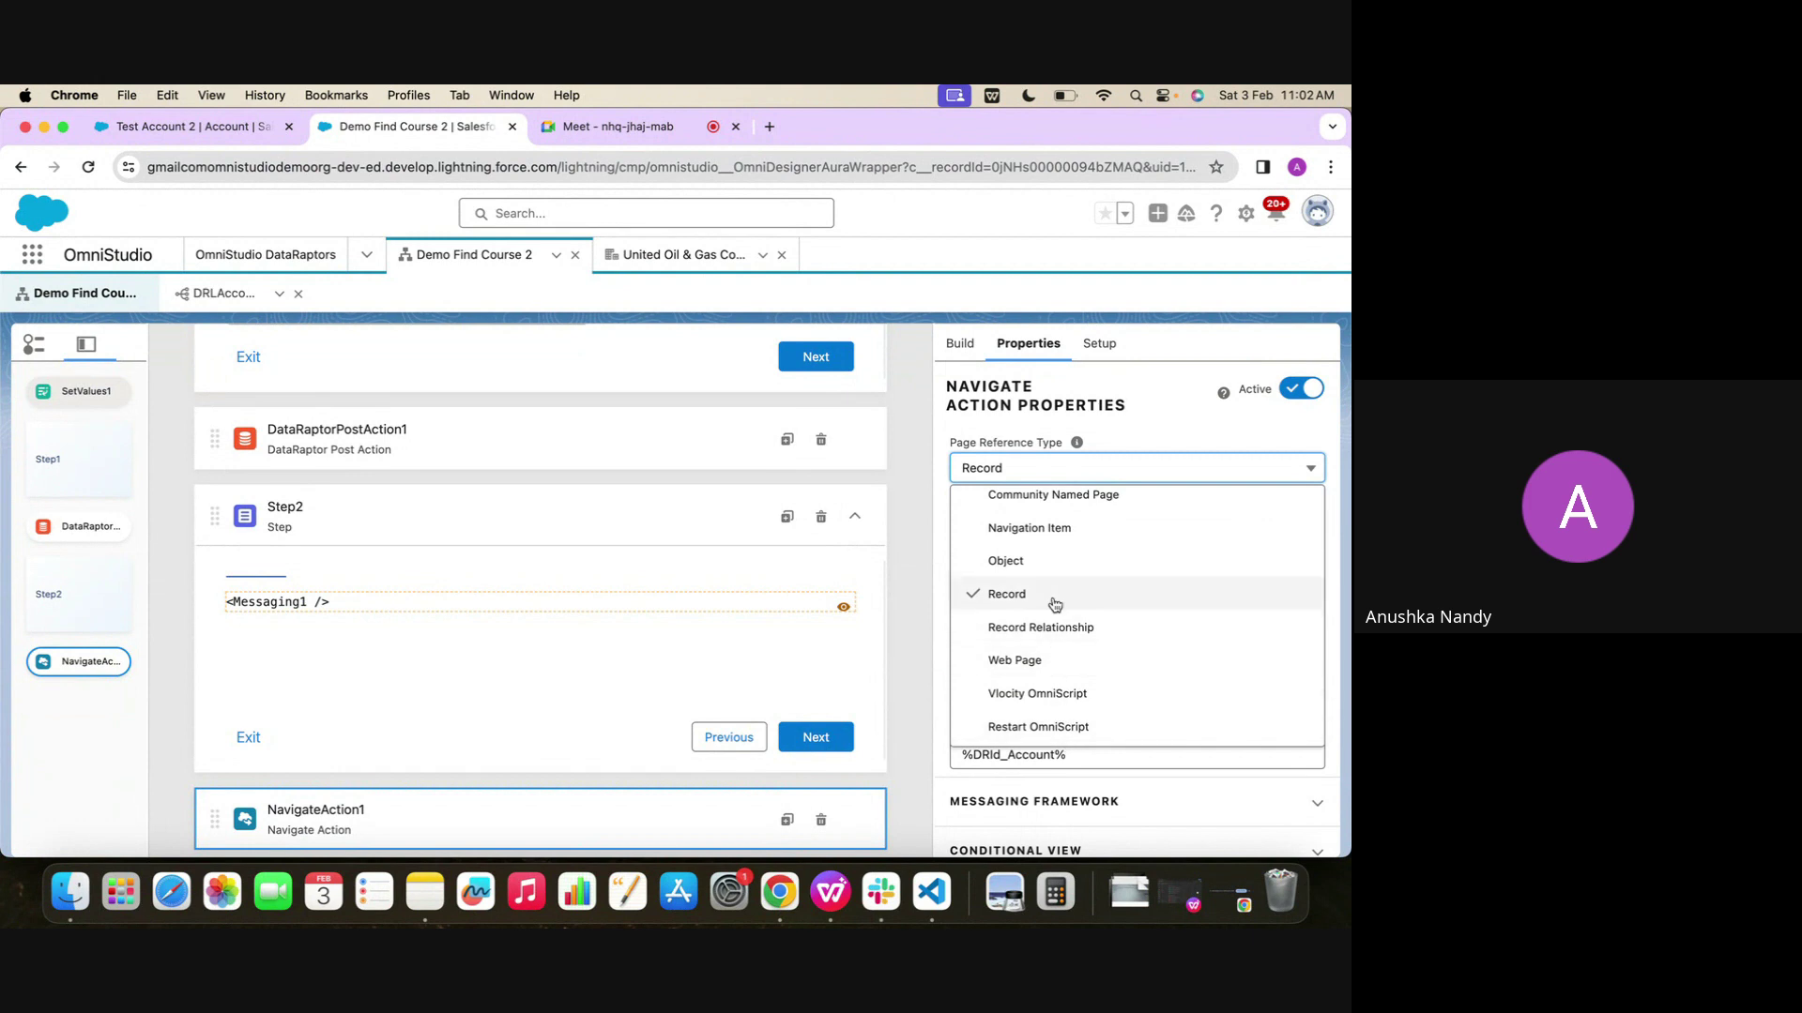
left_click(1055, 603)
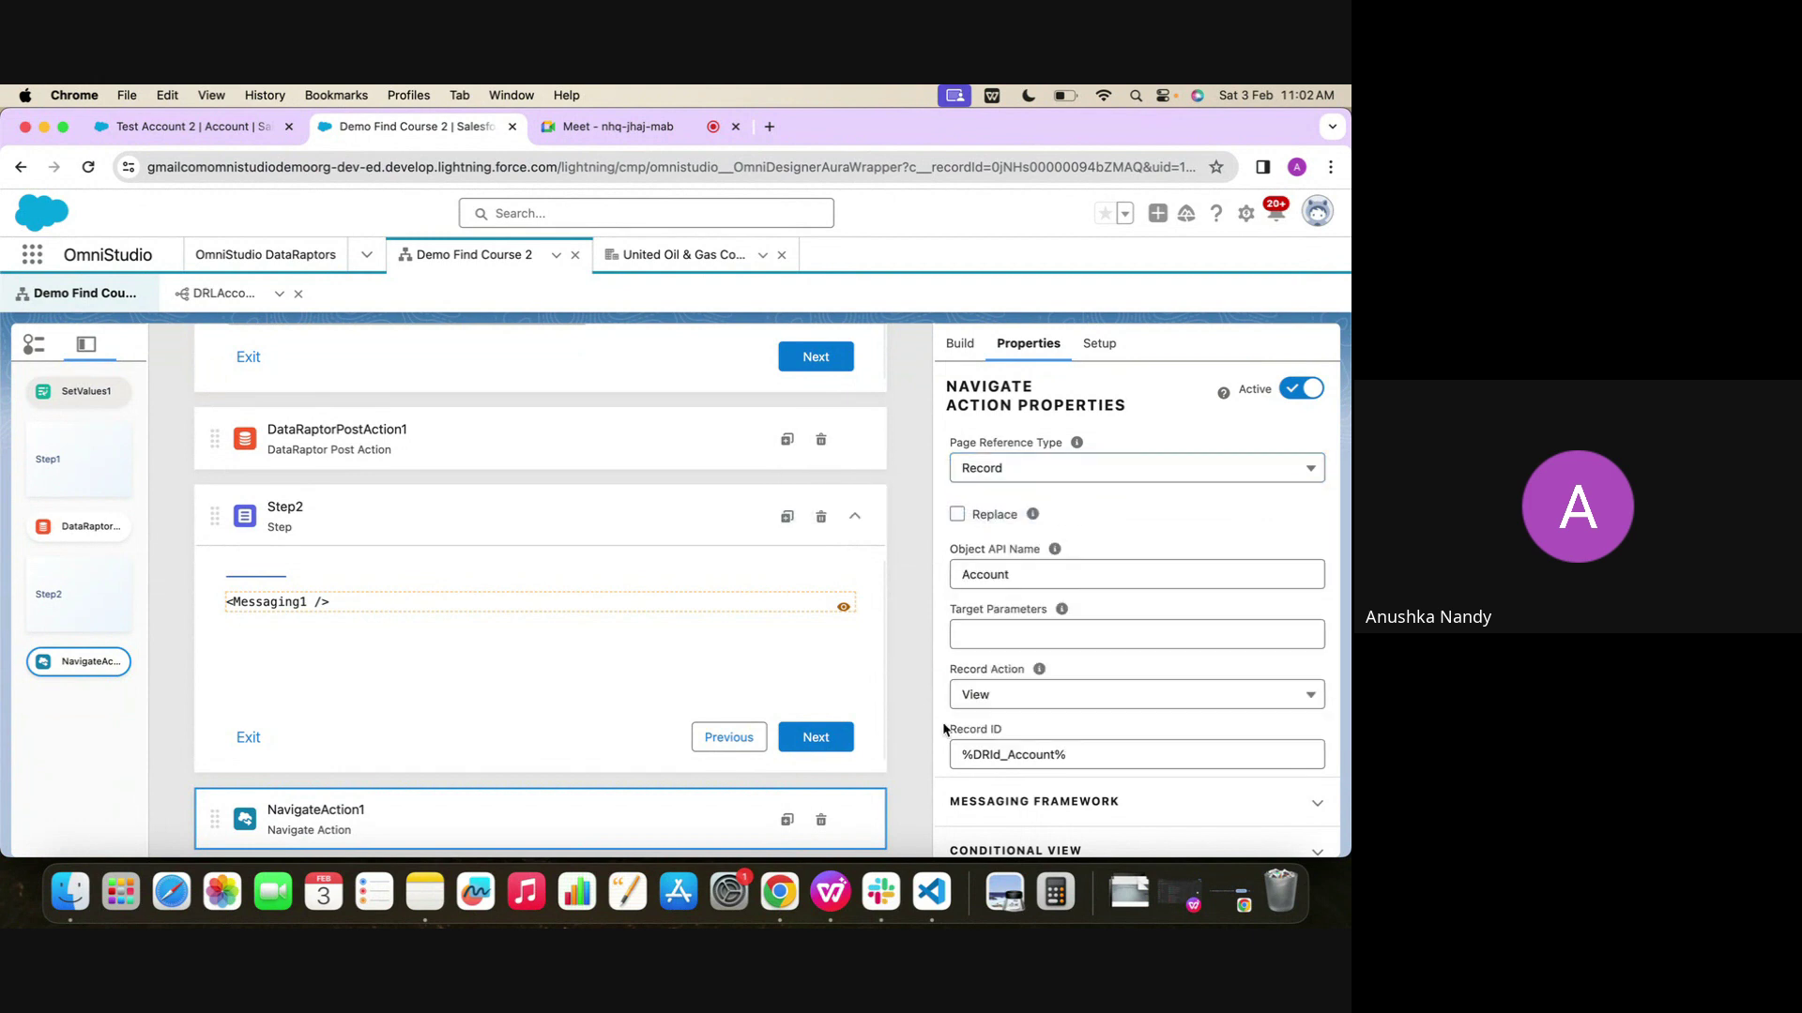
double_click(997, 756)
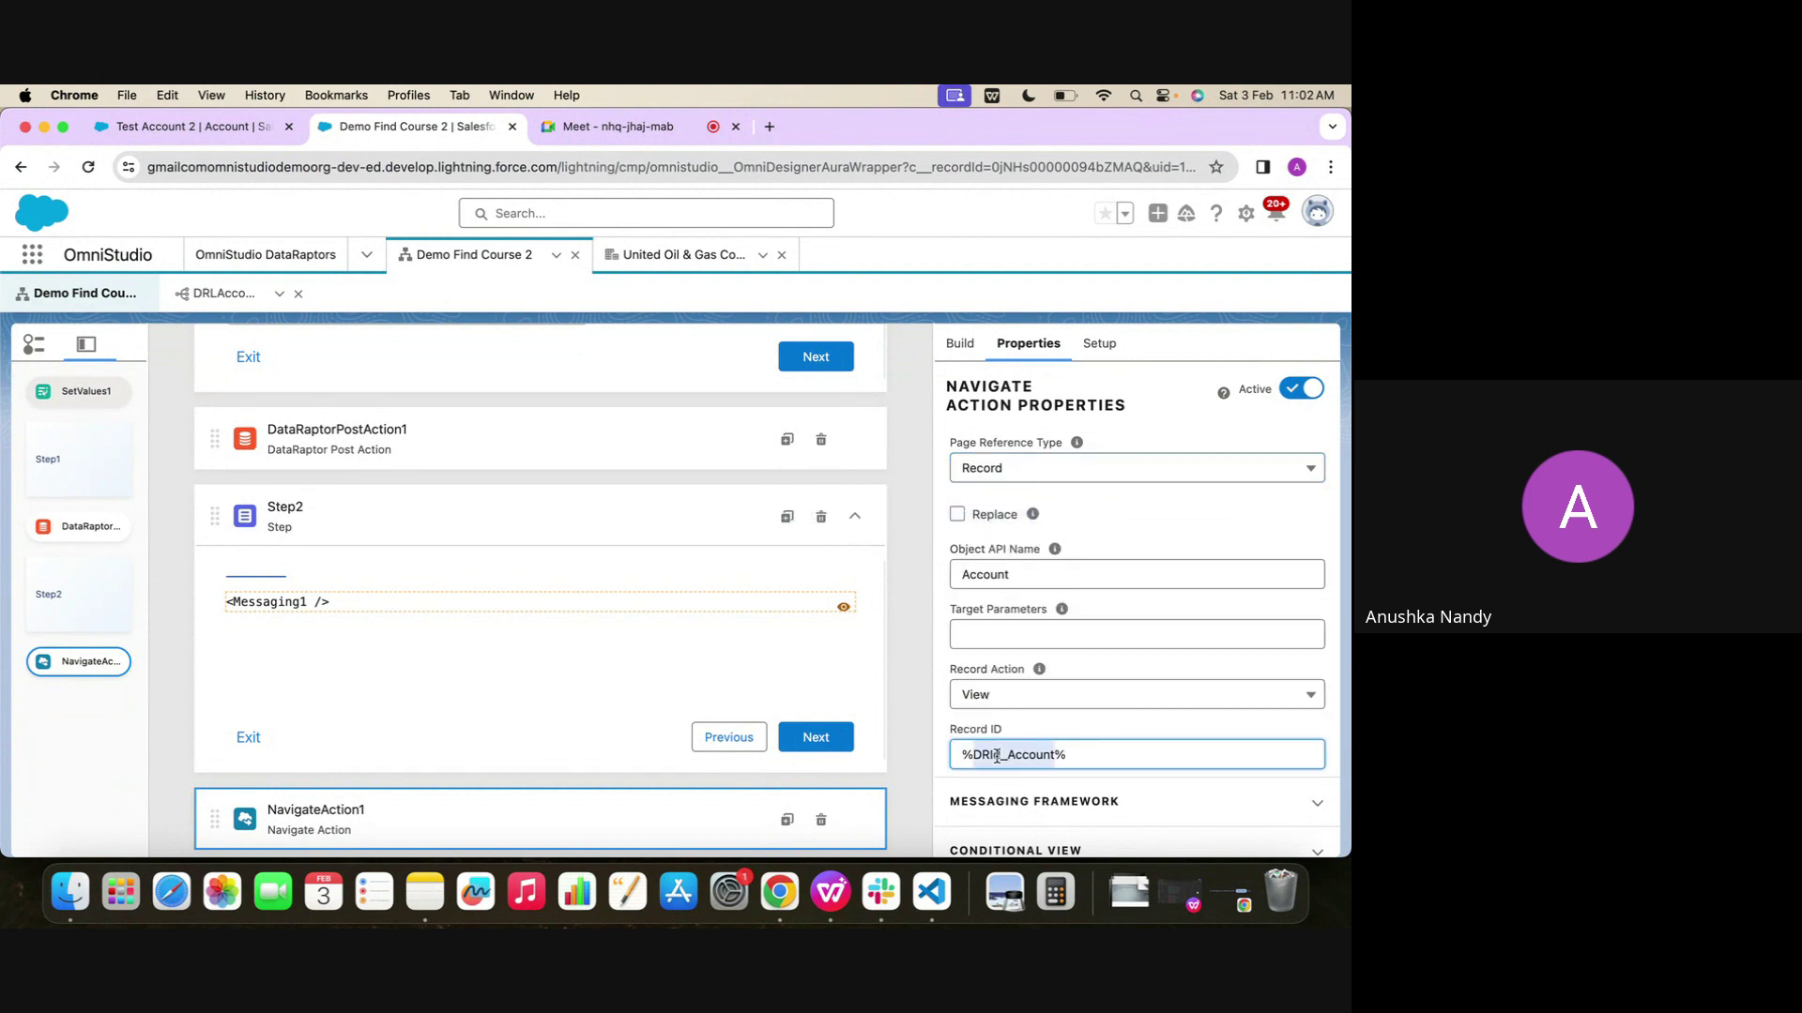
left_click(1076, 647)
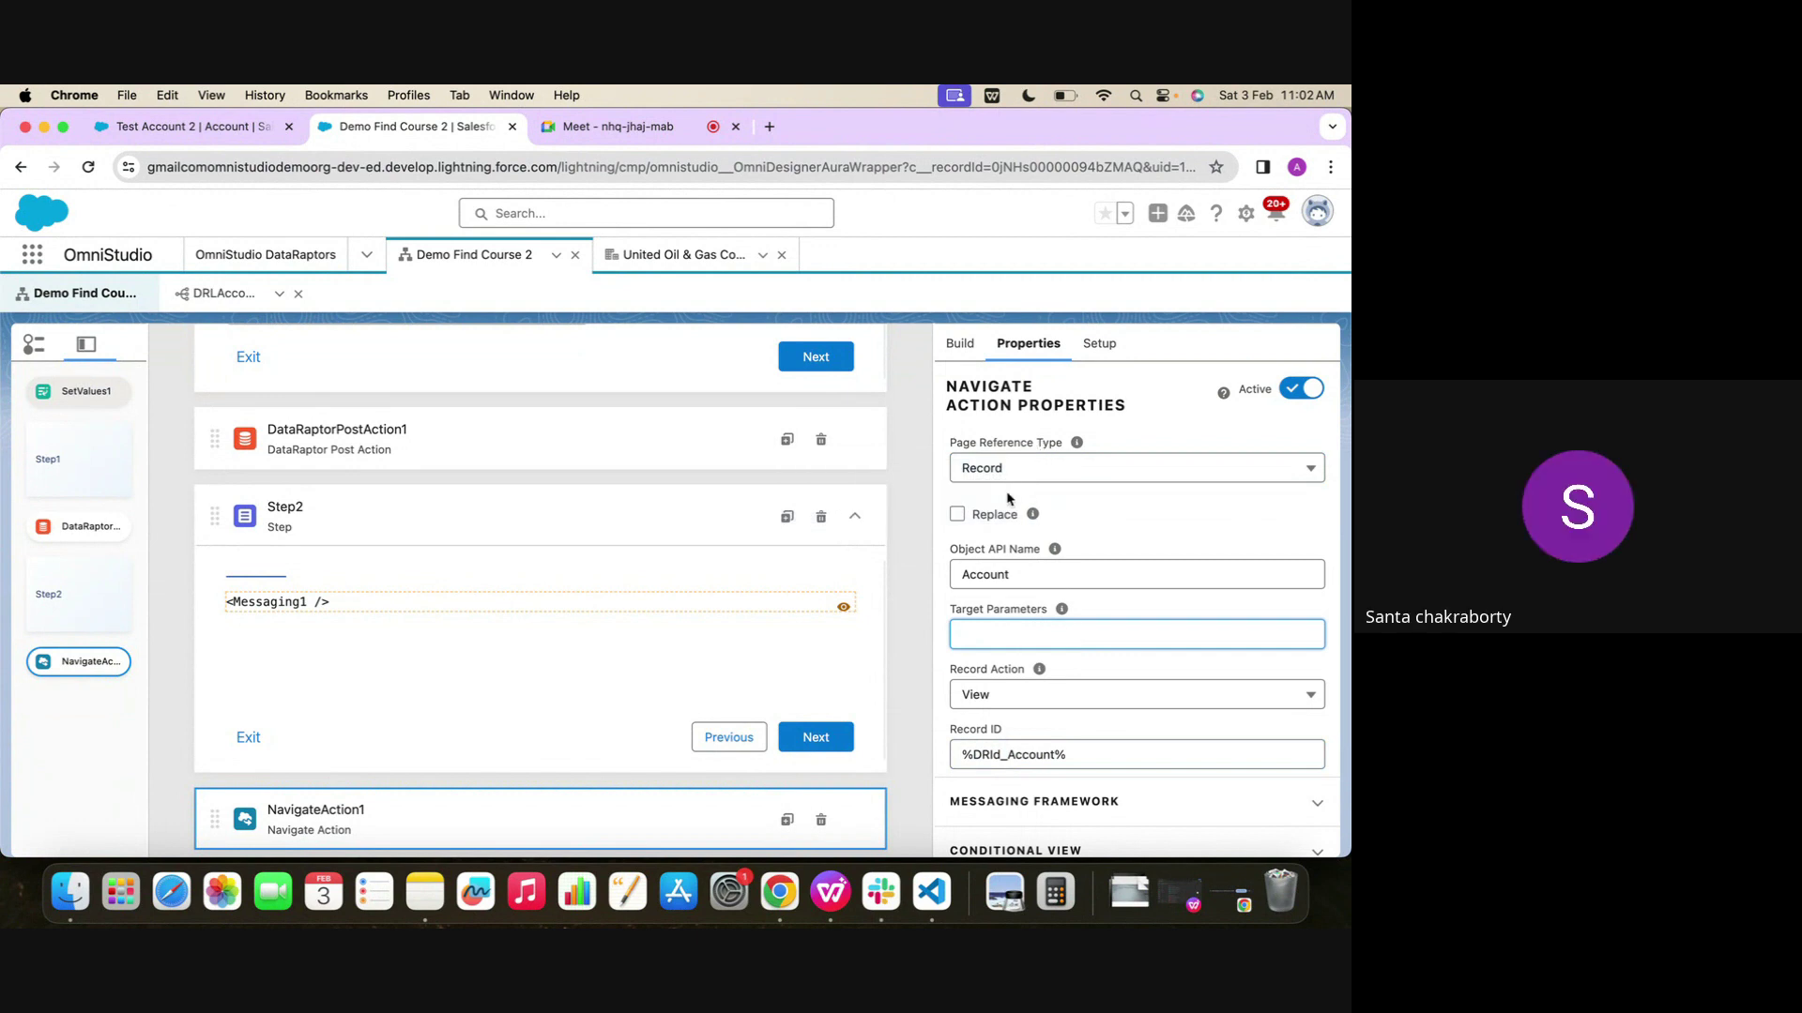
Activate version 1 of the Demo Find Course 2 OmniScript
scroll(1008, 497, "up", 1)
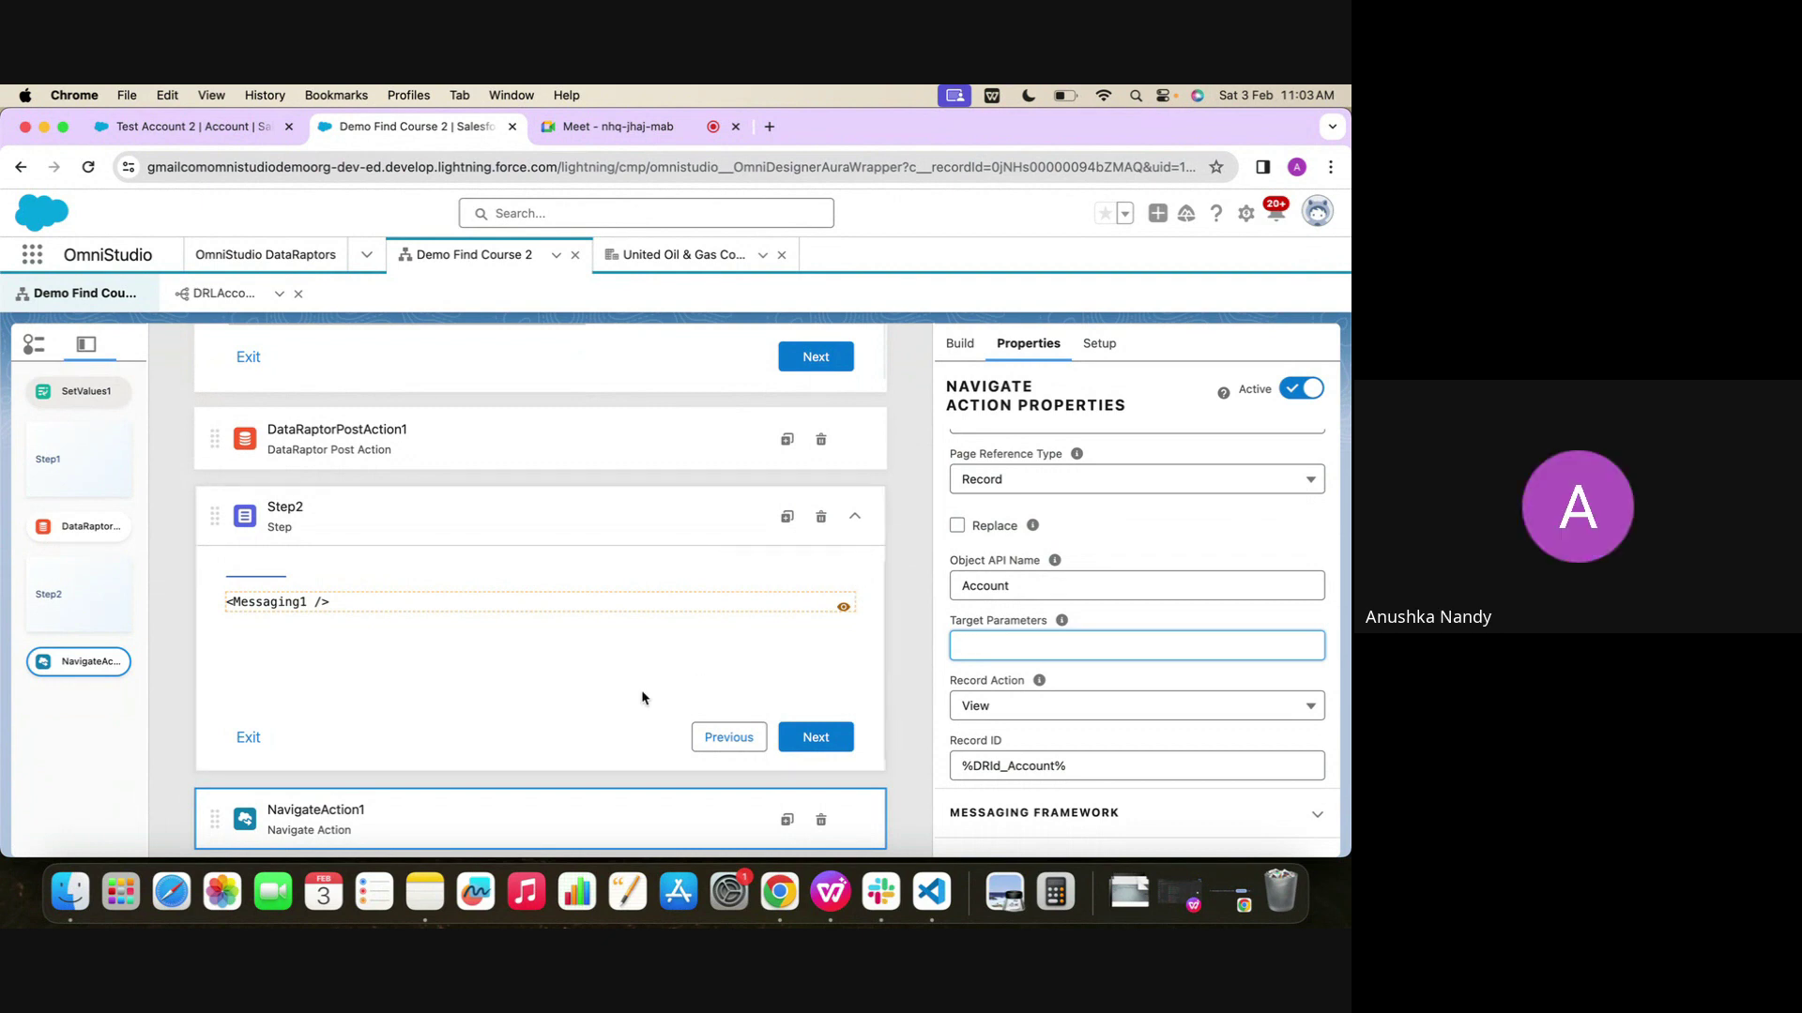
scroll(1110, 591, "up", 3)
scroll(946, 477, "up", 2)
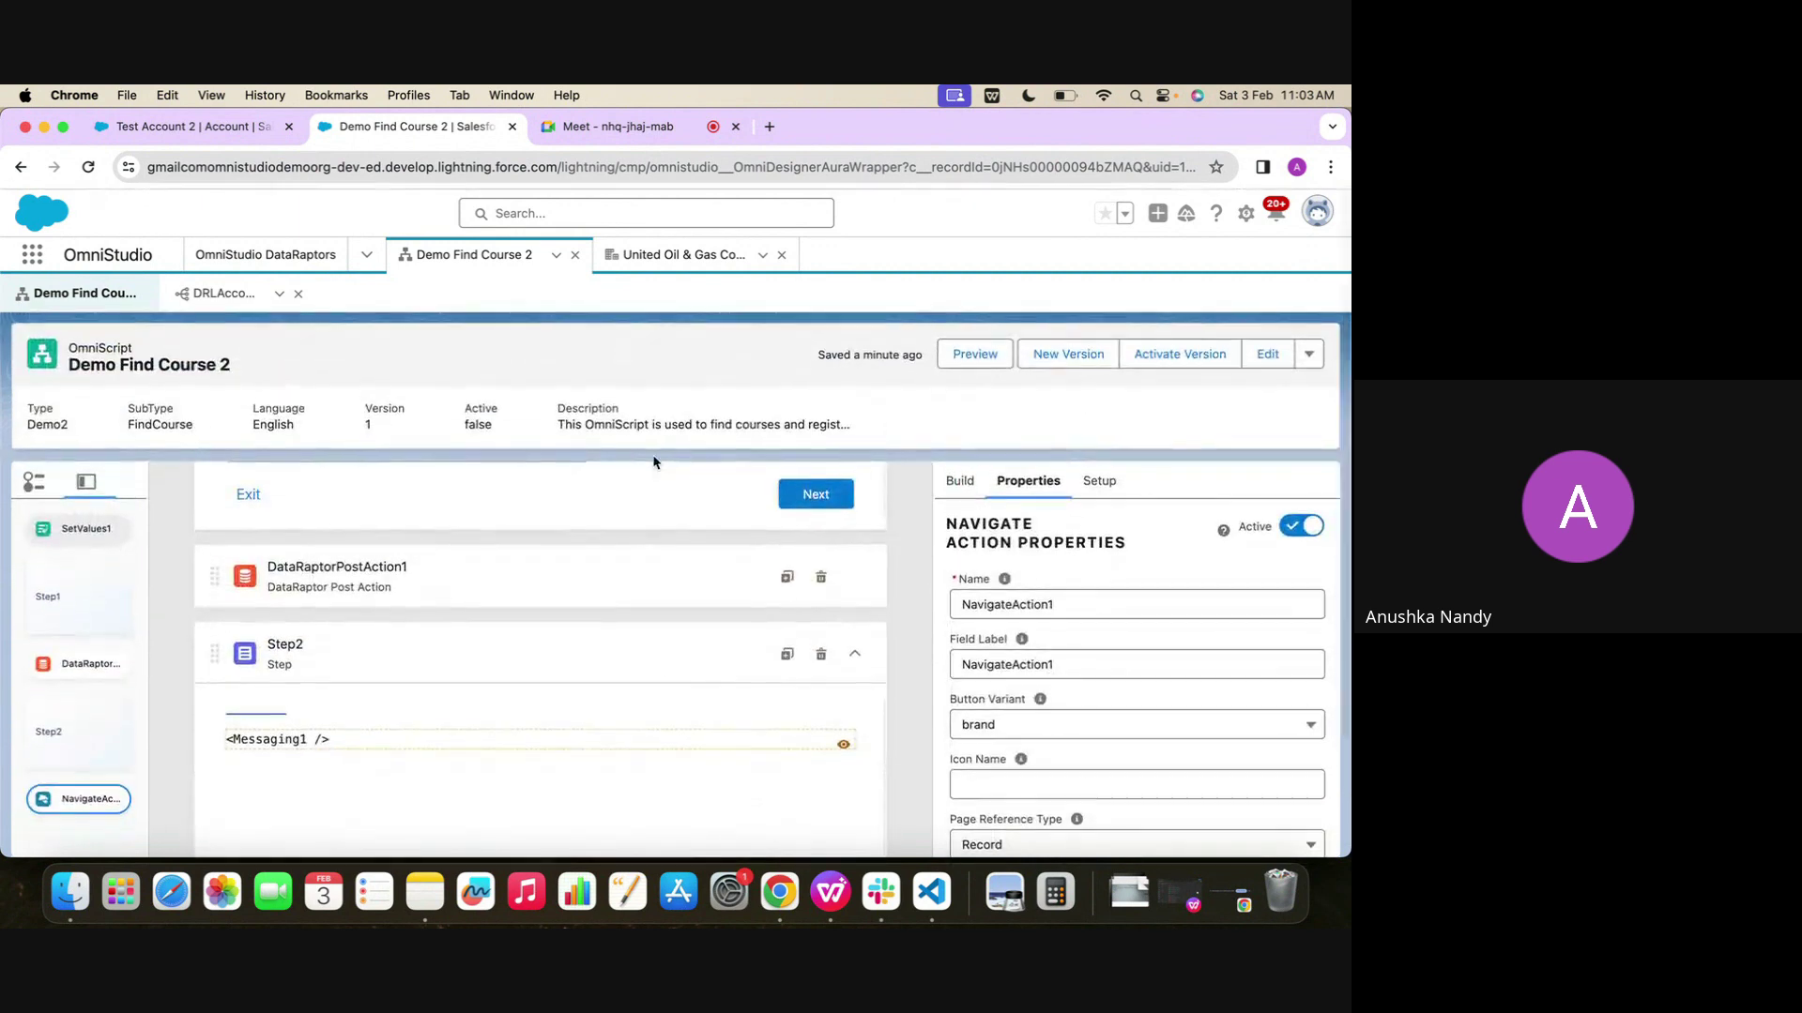
scroll(656, 563, "up", 5)
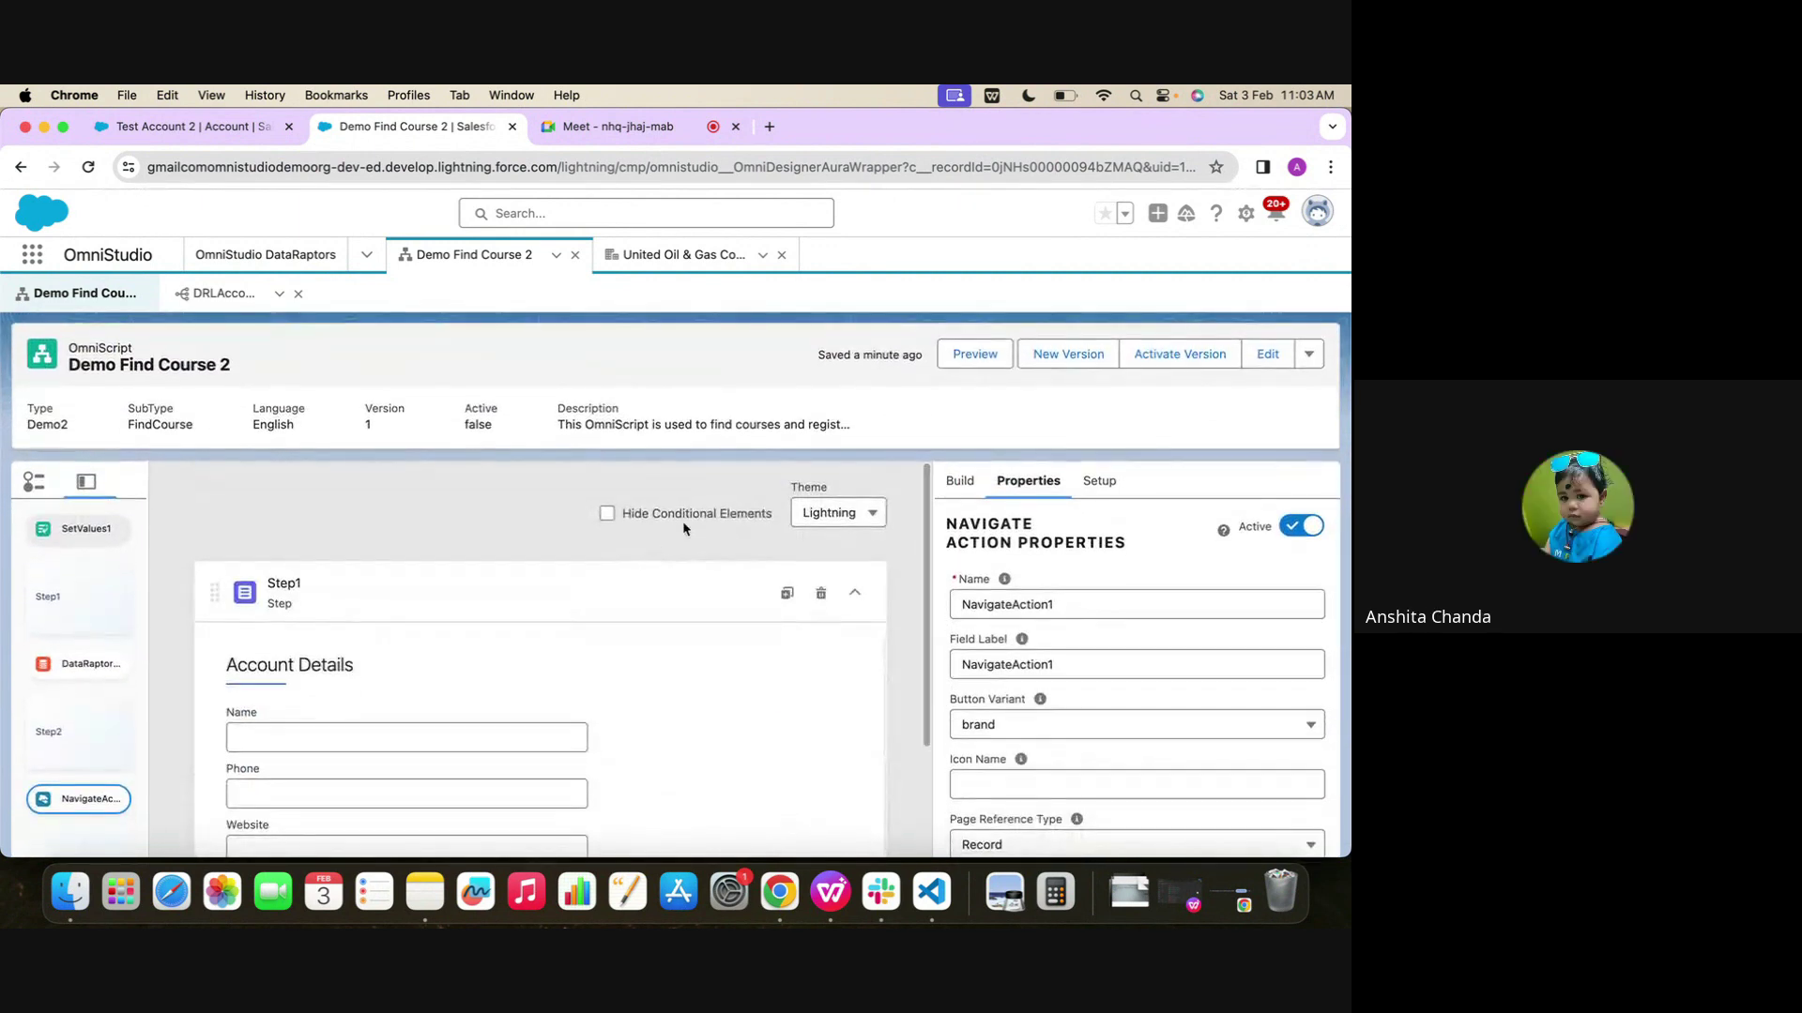
left_click(1180, 354)
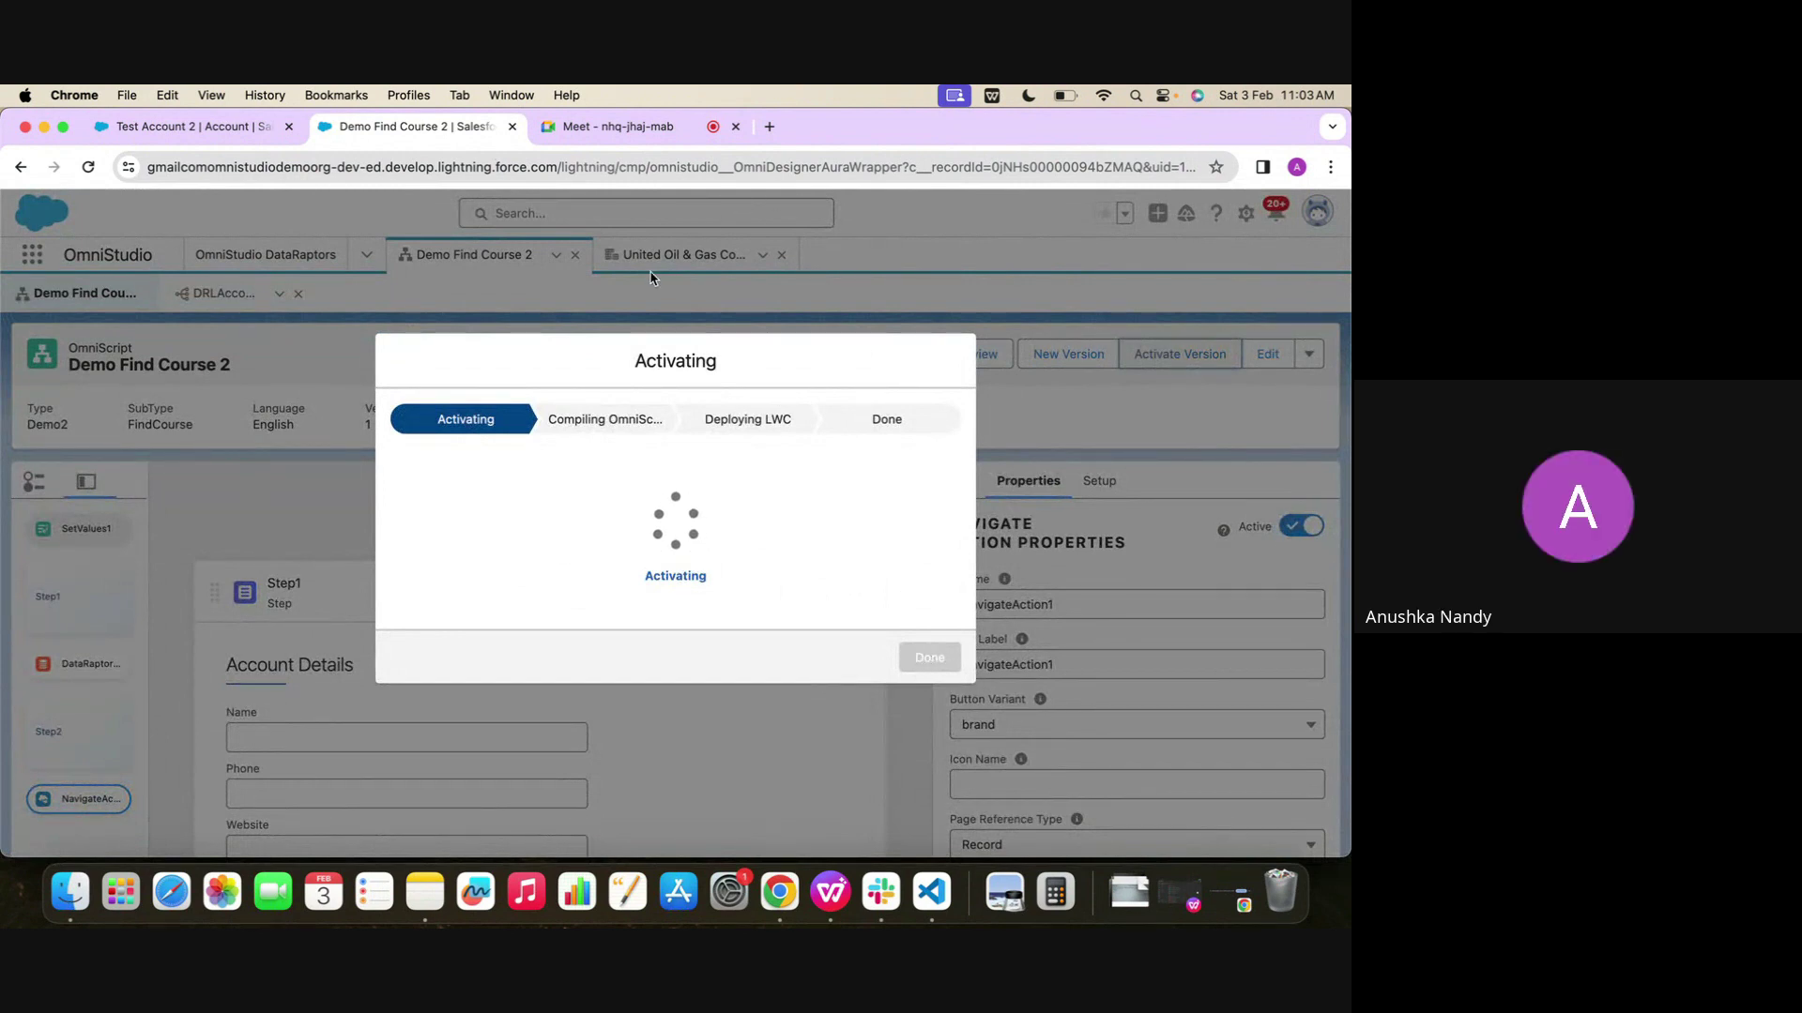
Switch to the Google Meet call, mute the microphone and stop presenting the screen
left_click(601, 129)
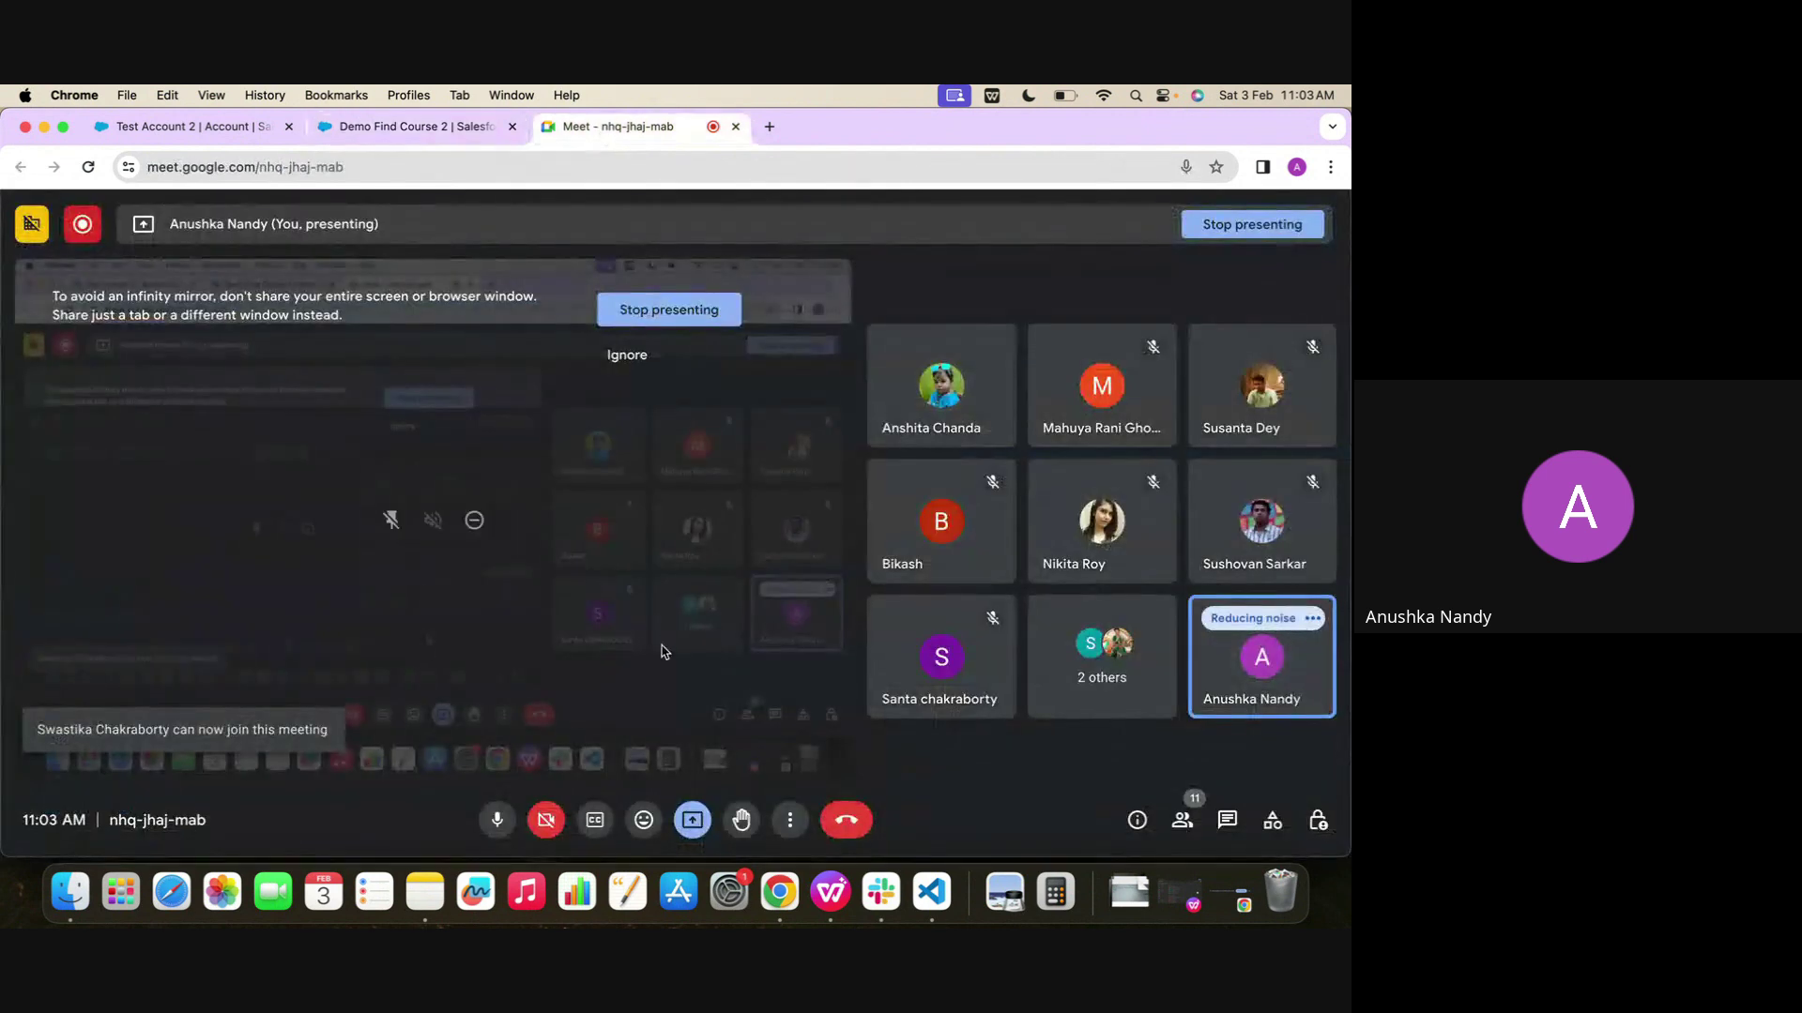
key("super+d")
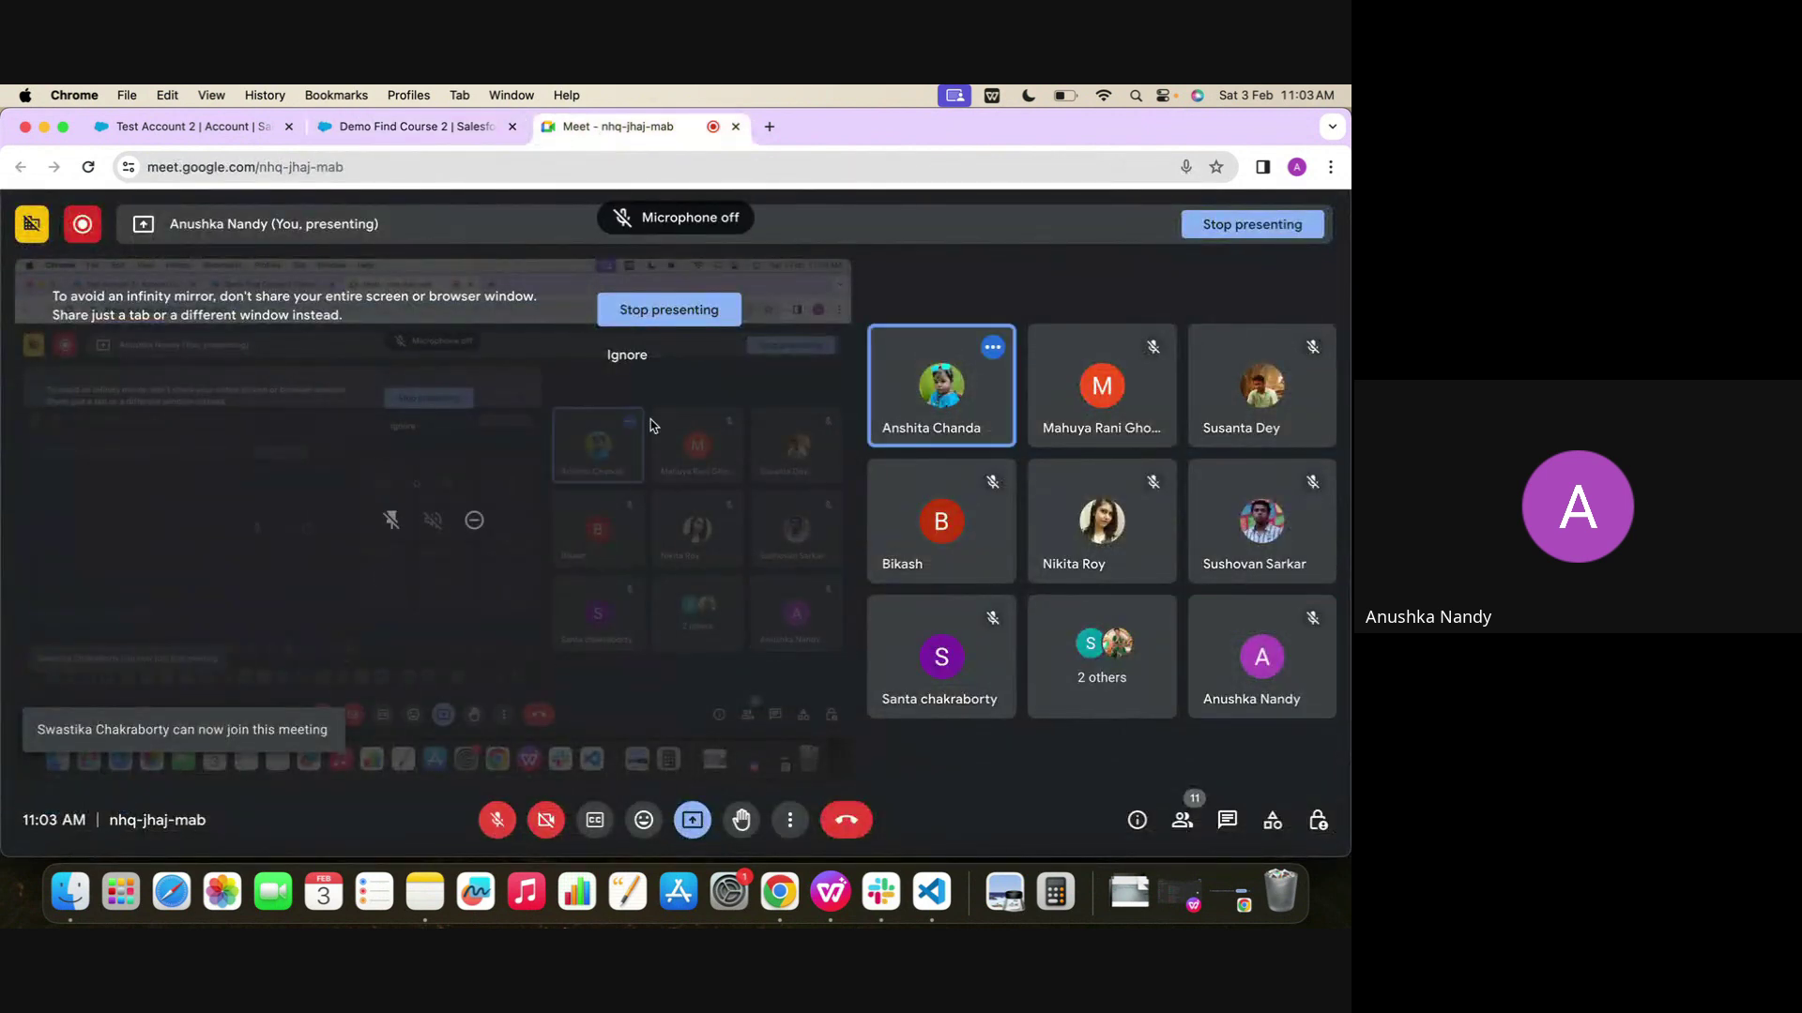
left_click(669, 309)
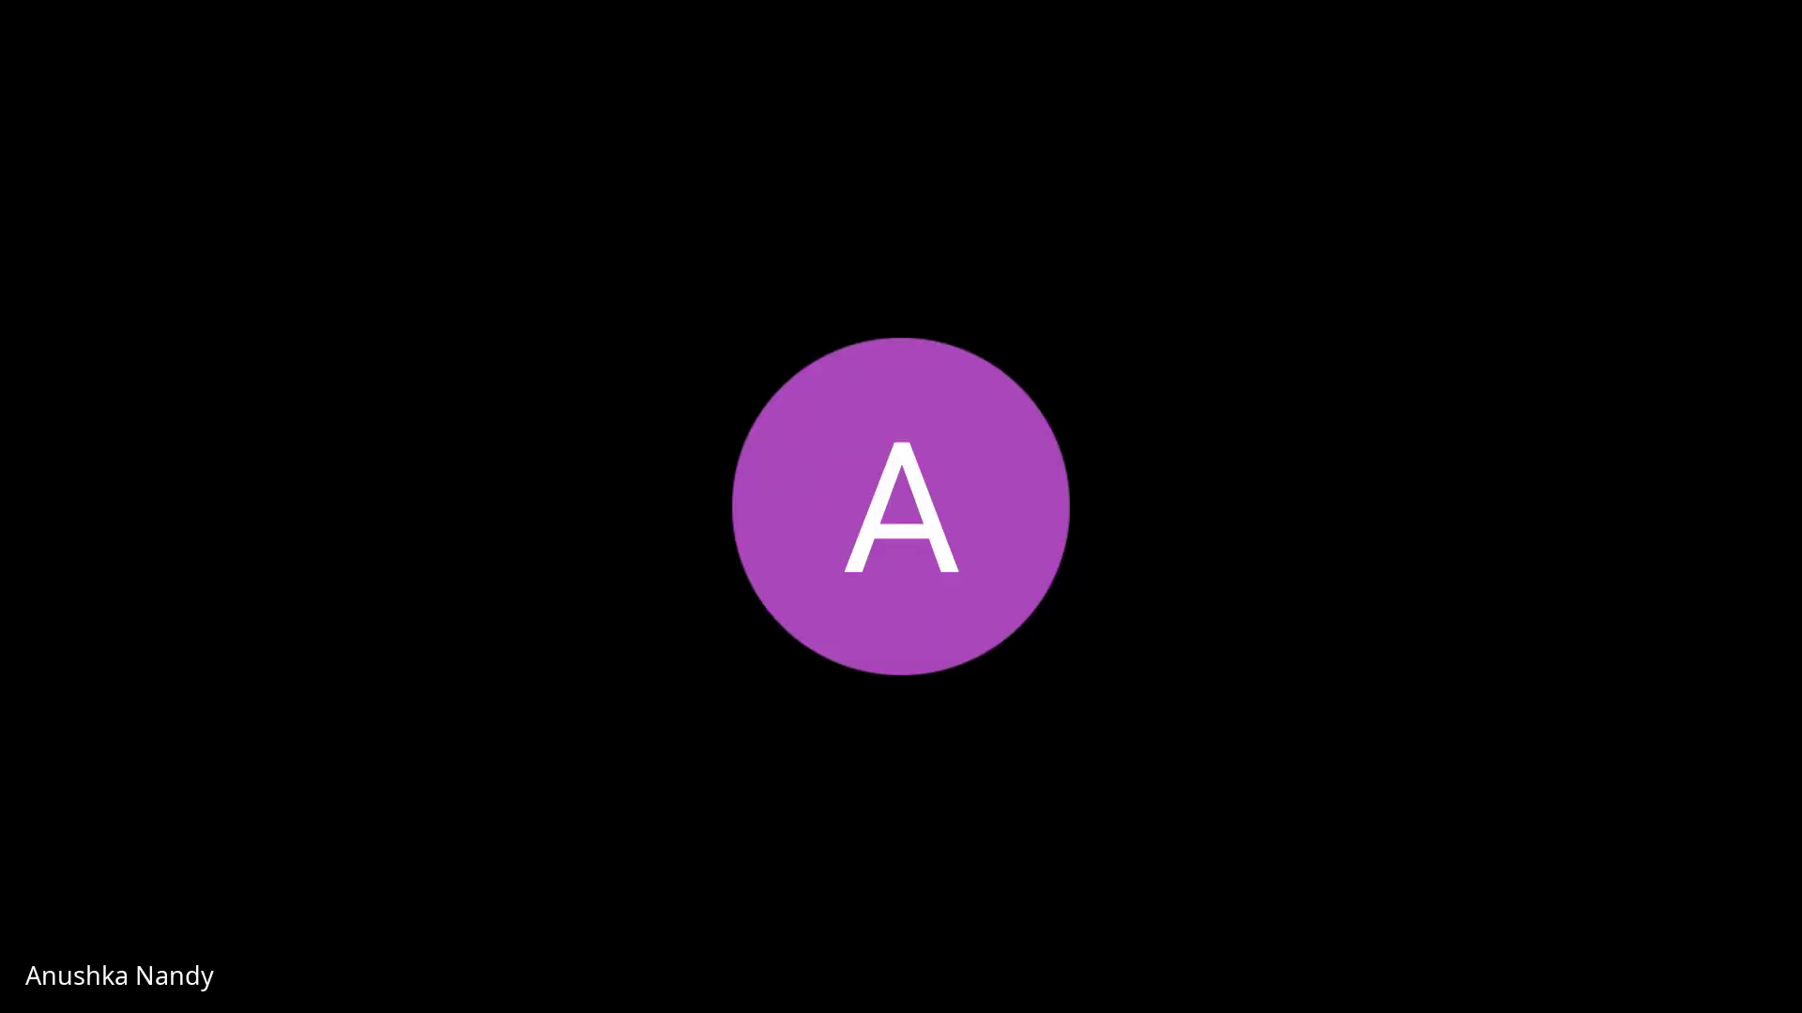
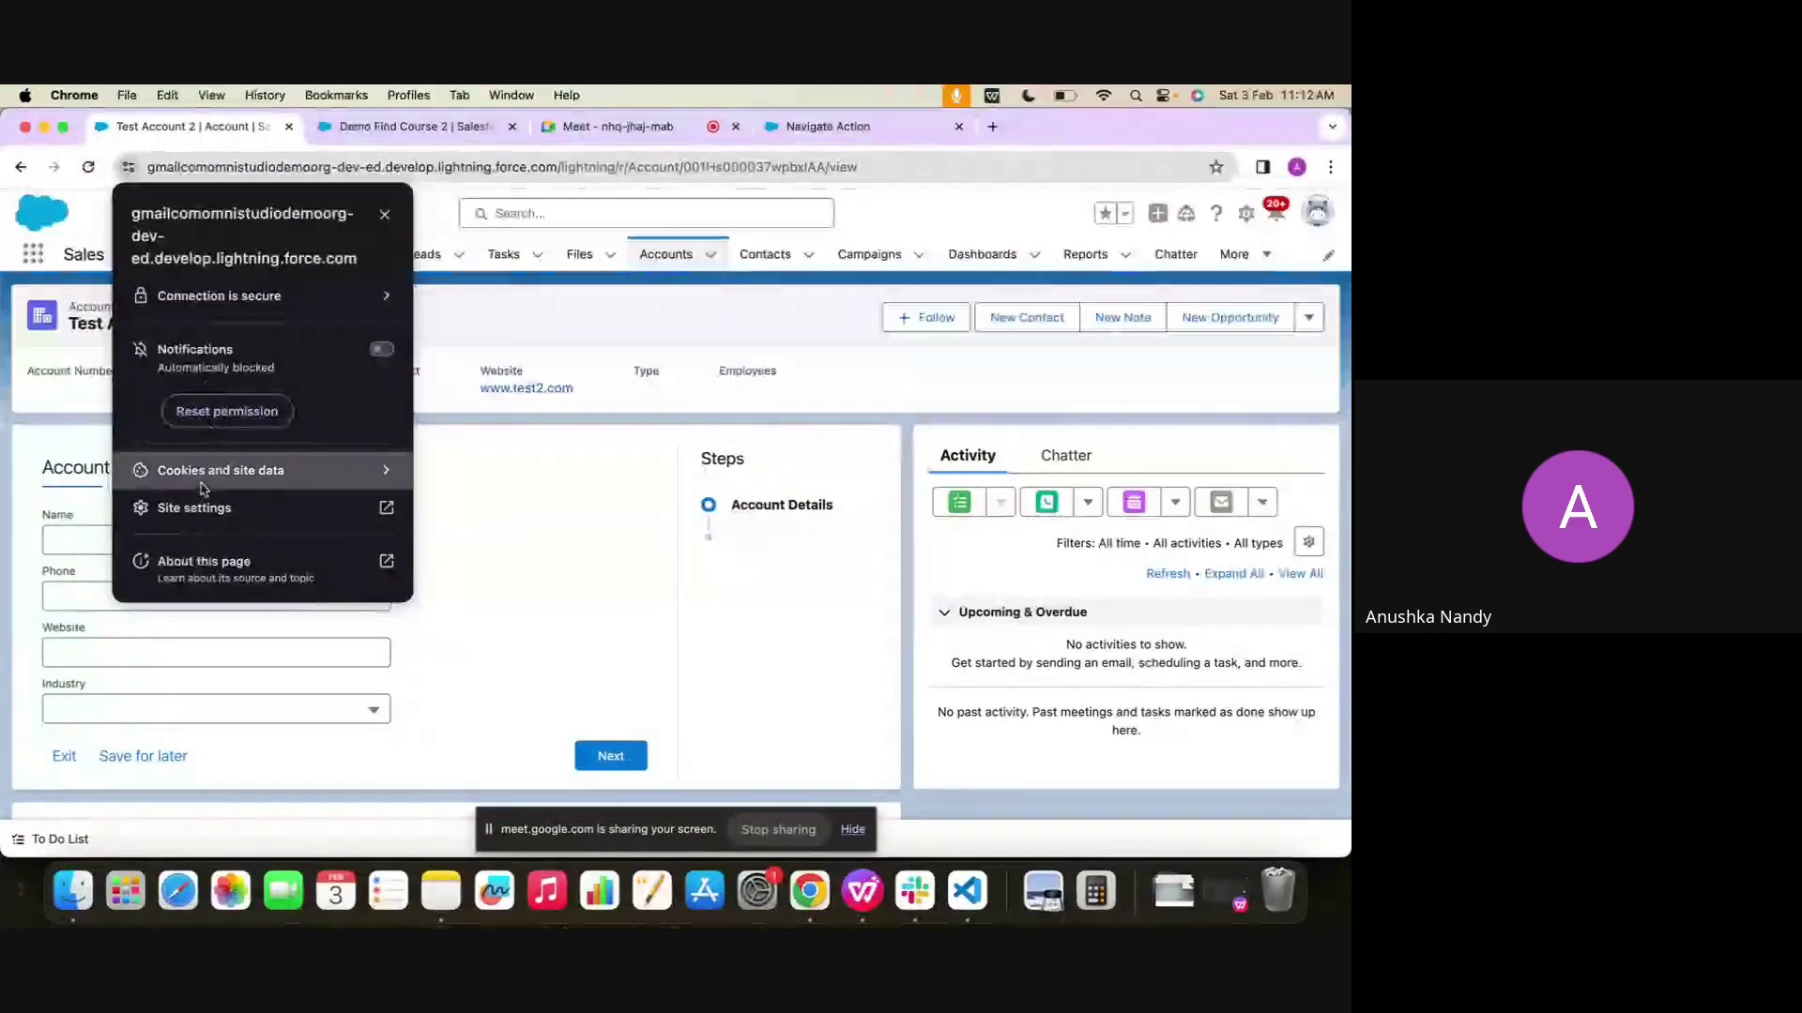
Delete the on-device site data stored for the account page's force.com and salesforce.com sites, and reload the page
left_click(225, 466)
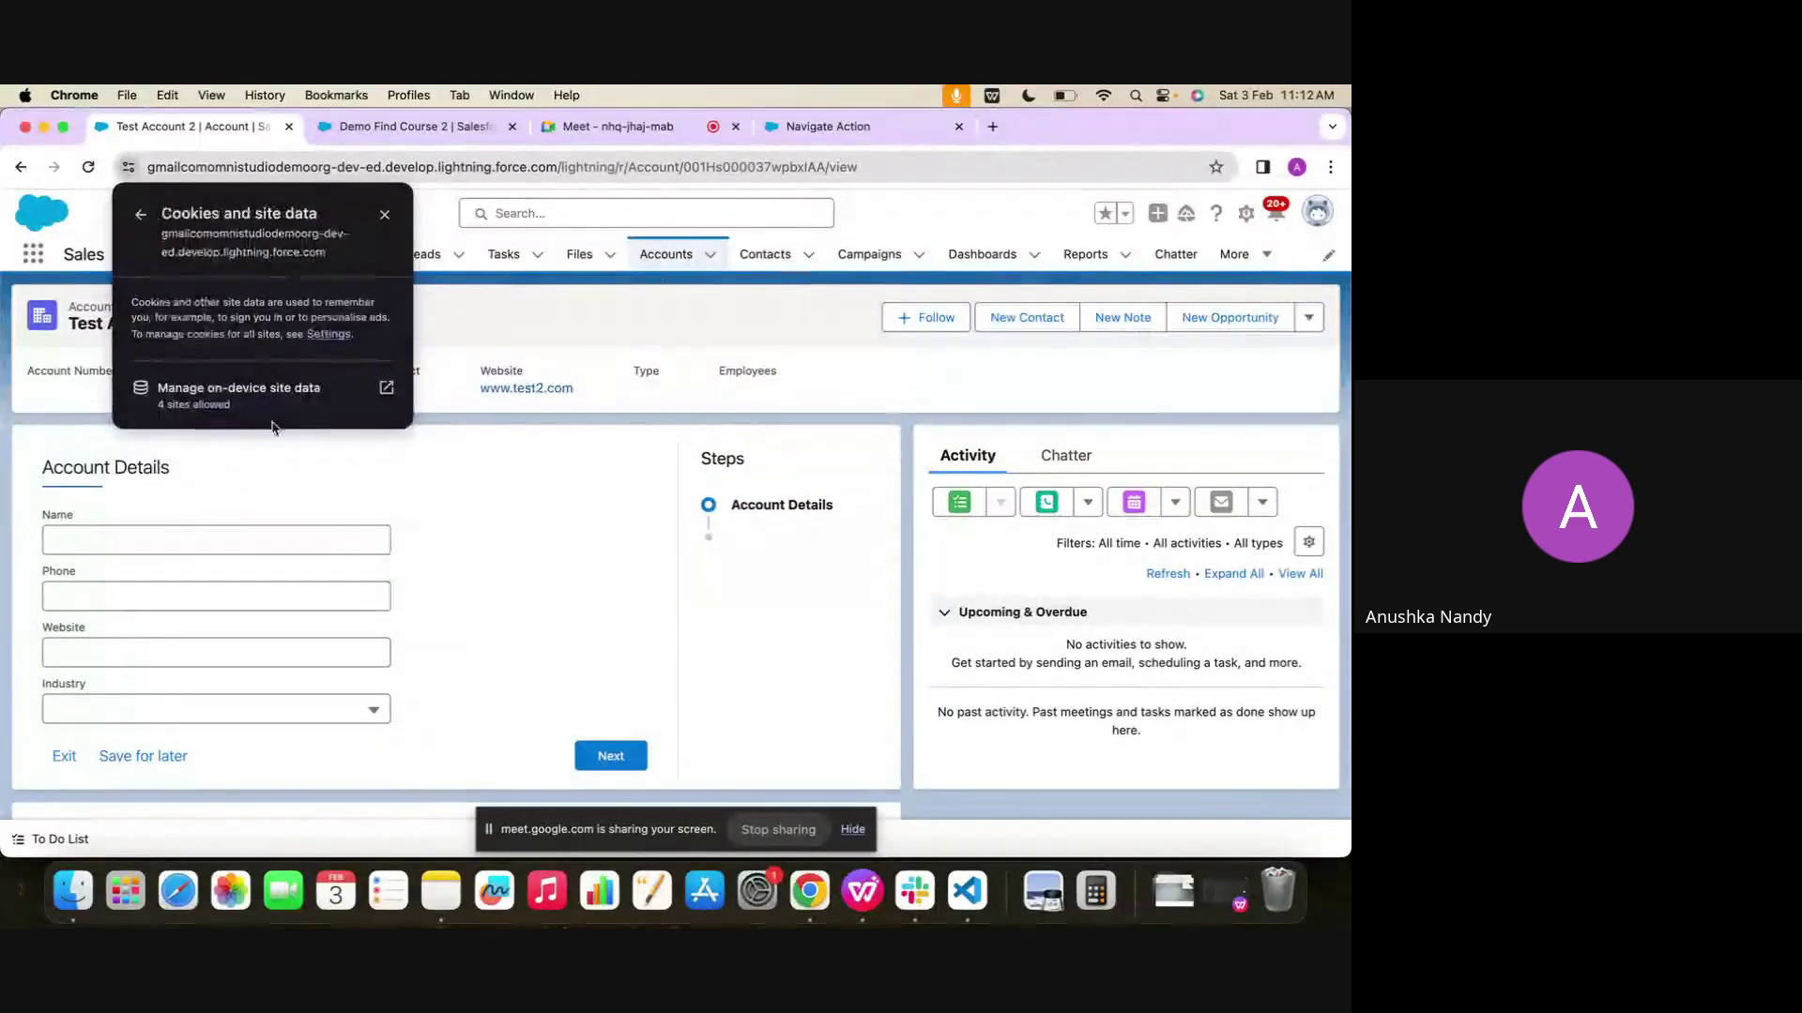
left_click(226, 391)
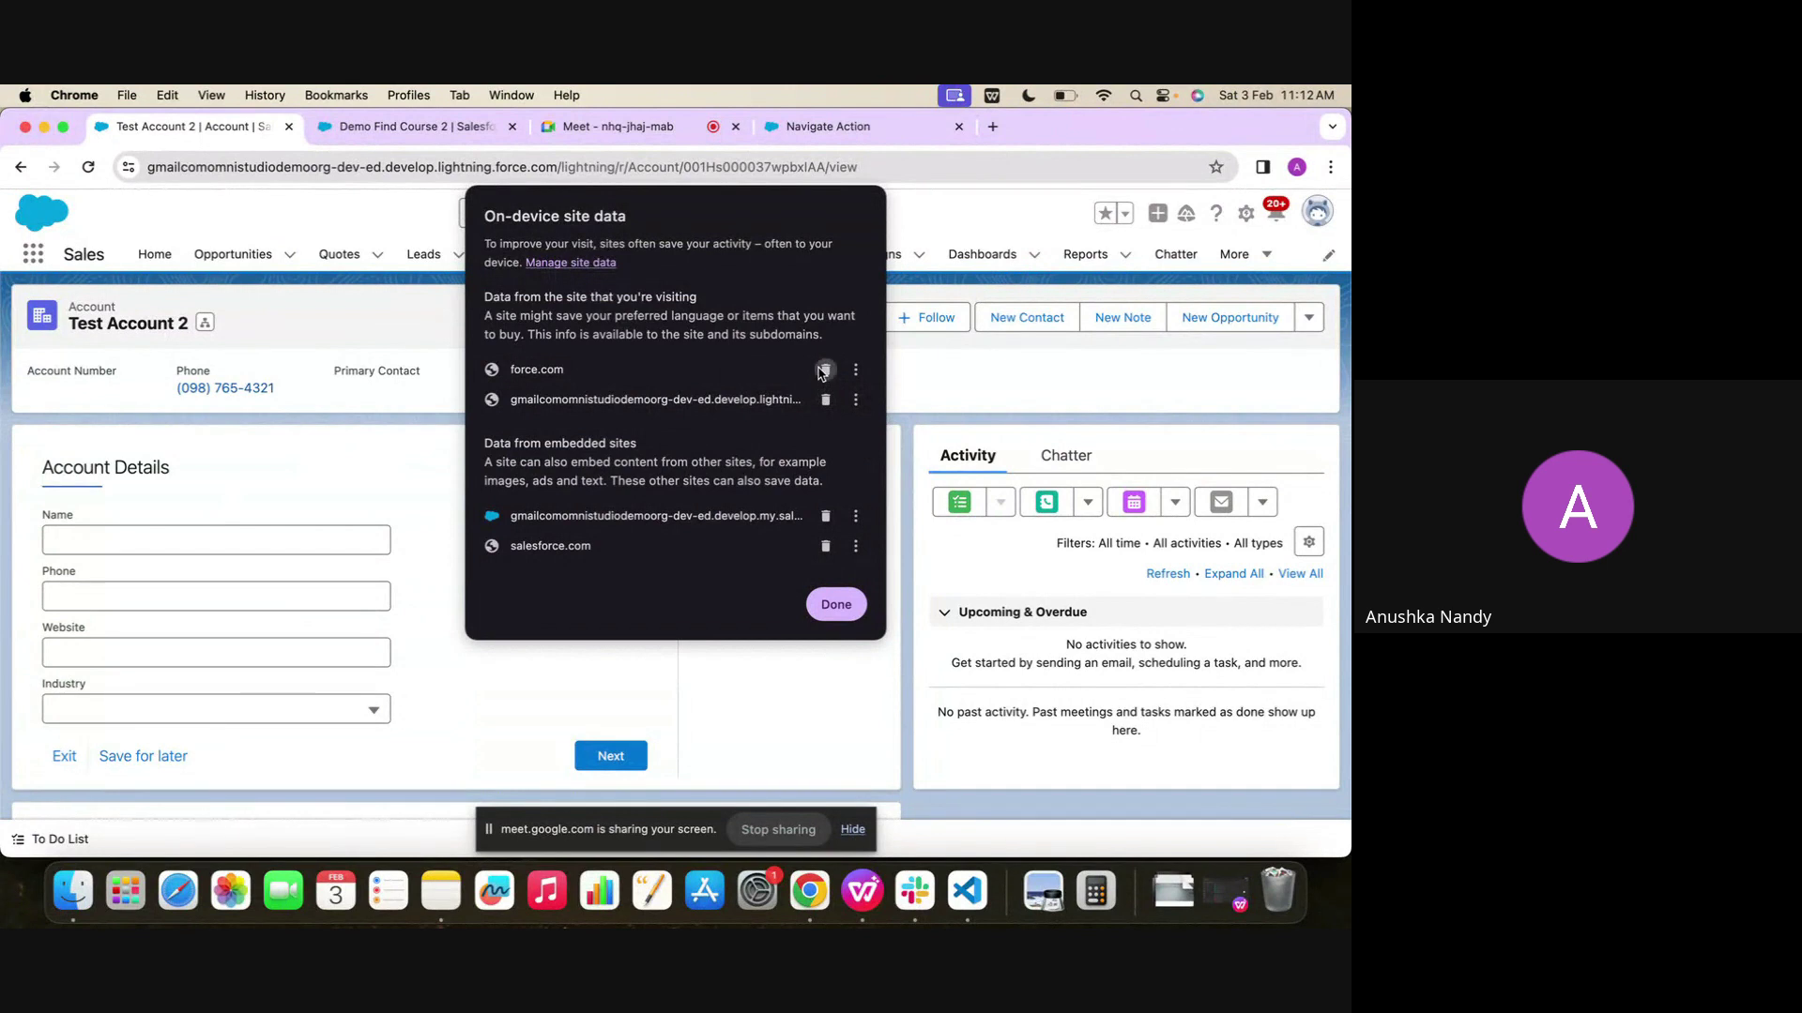
left_click(825, 369)
left_click(825, 473)
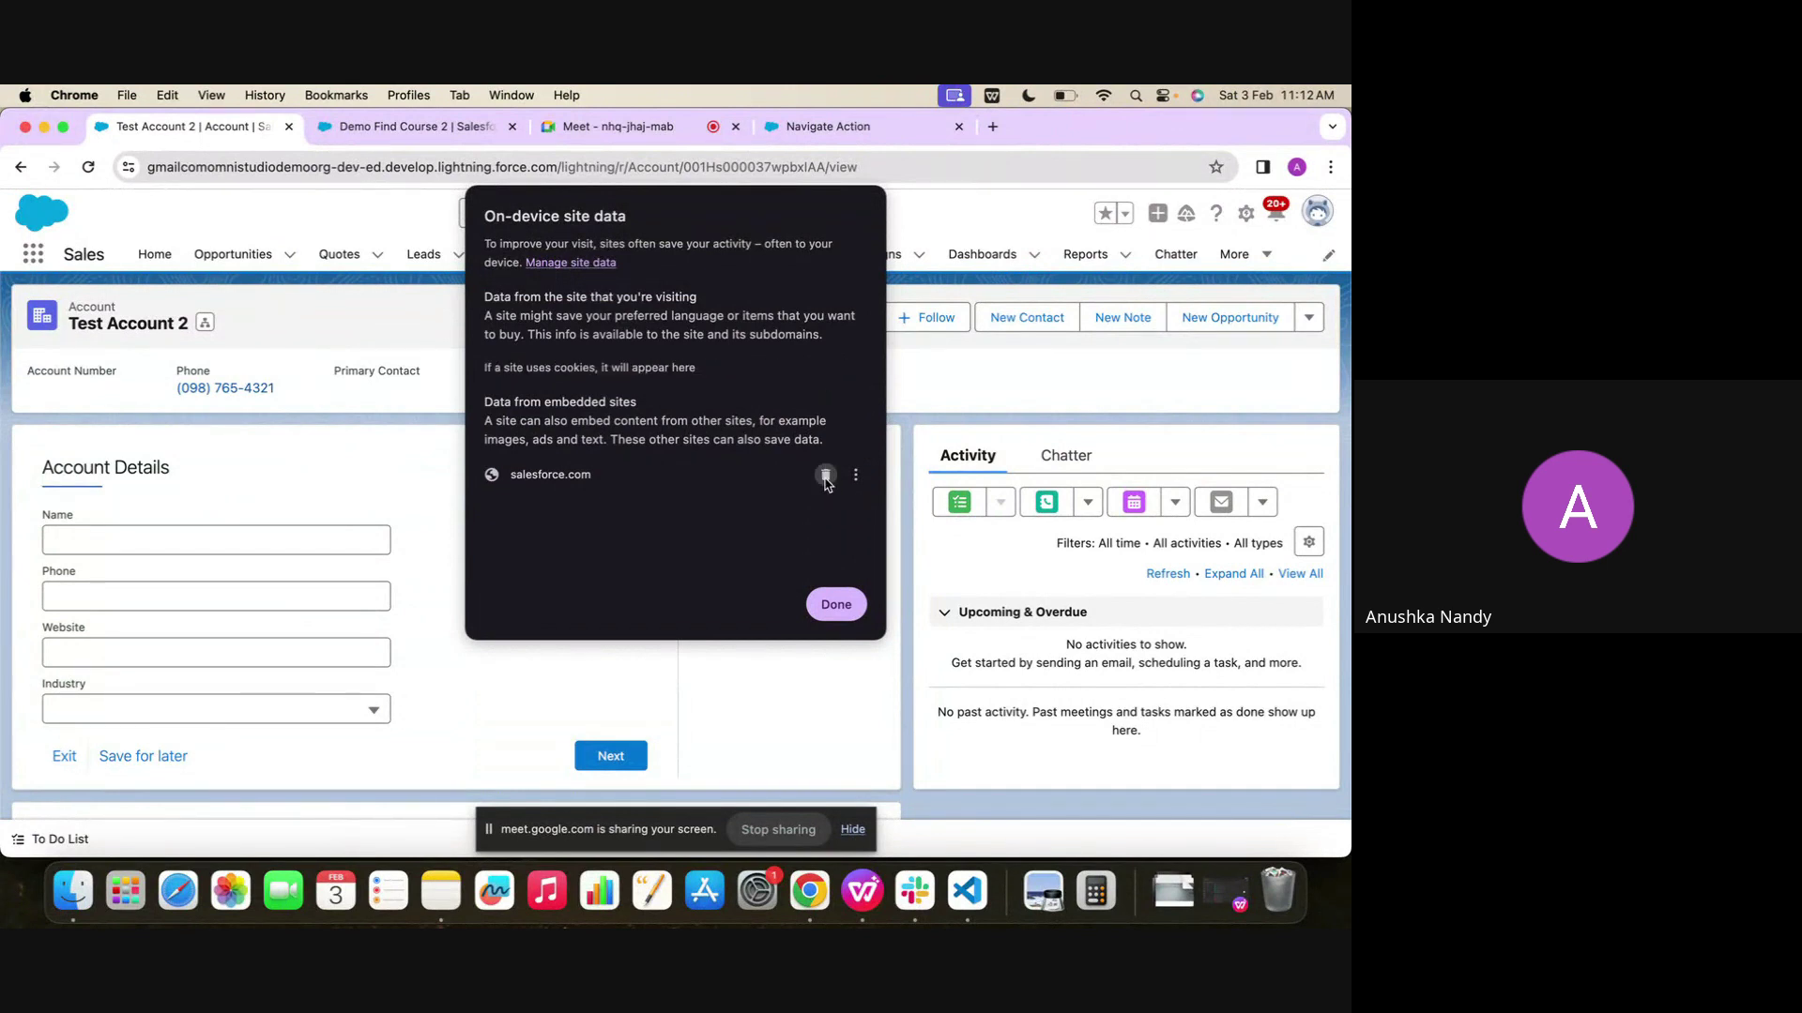
left_click(826, 474)
left_click(830, 604)
left_click(423, 213)
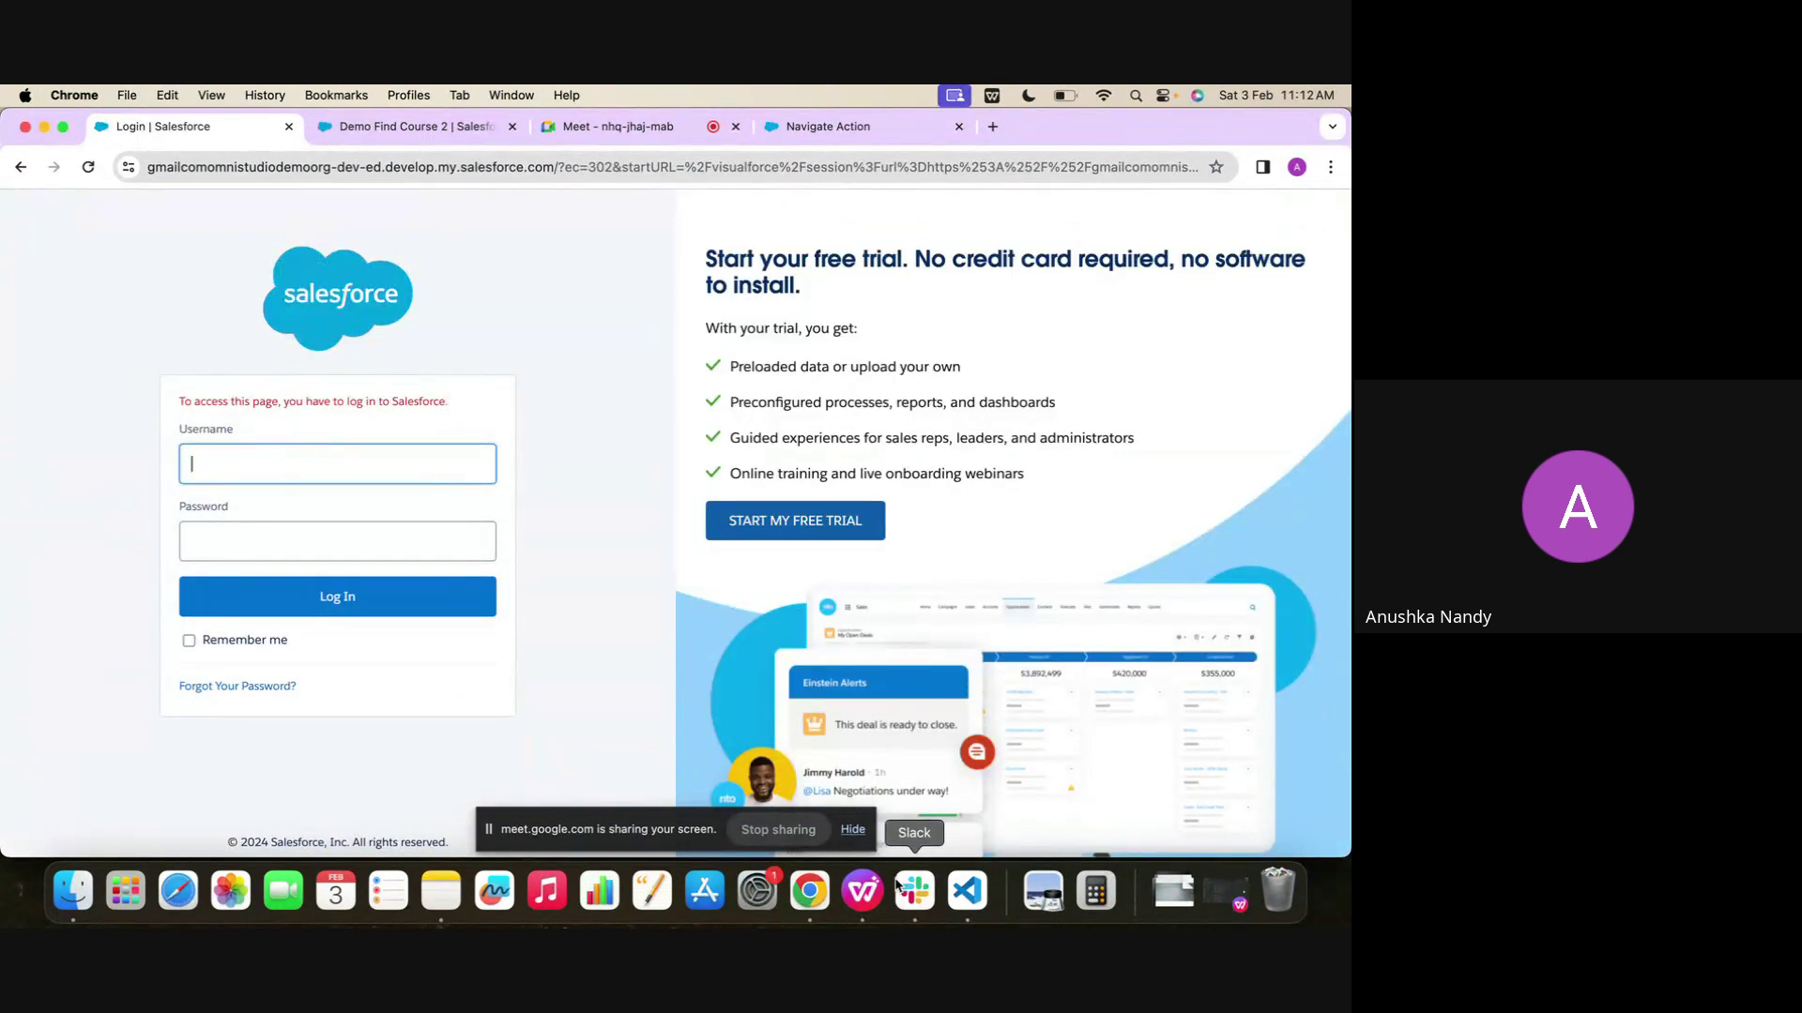
Log in to Salesforce with the saved OmniStudio demo org username and the account password
left_click(242, 460)
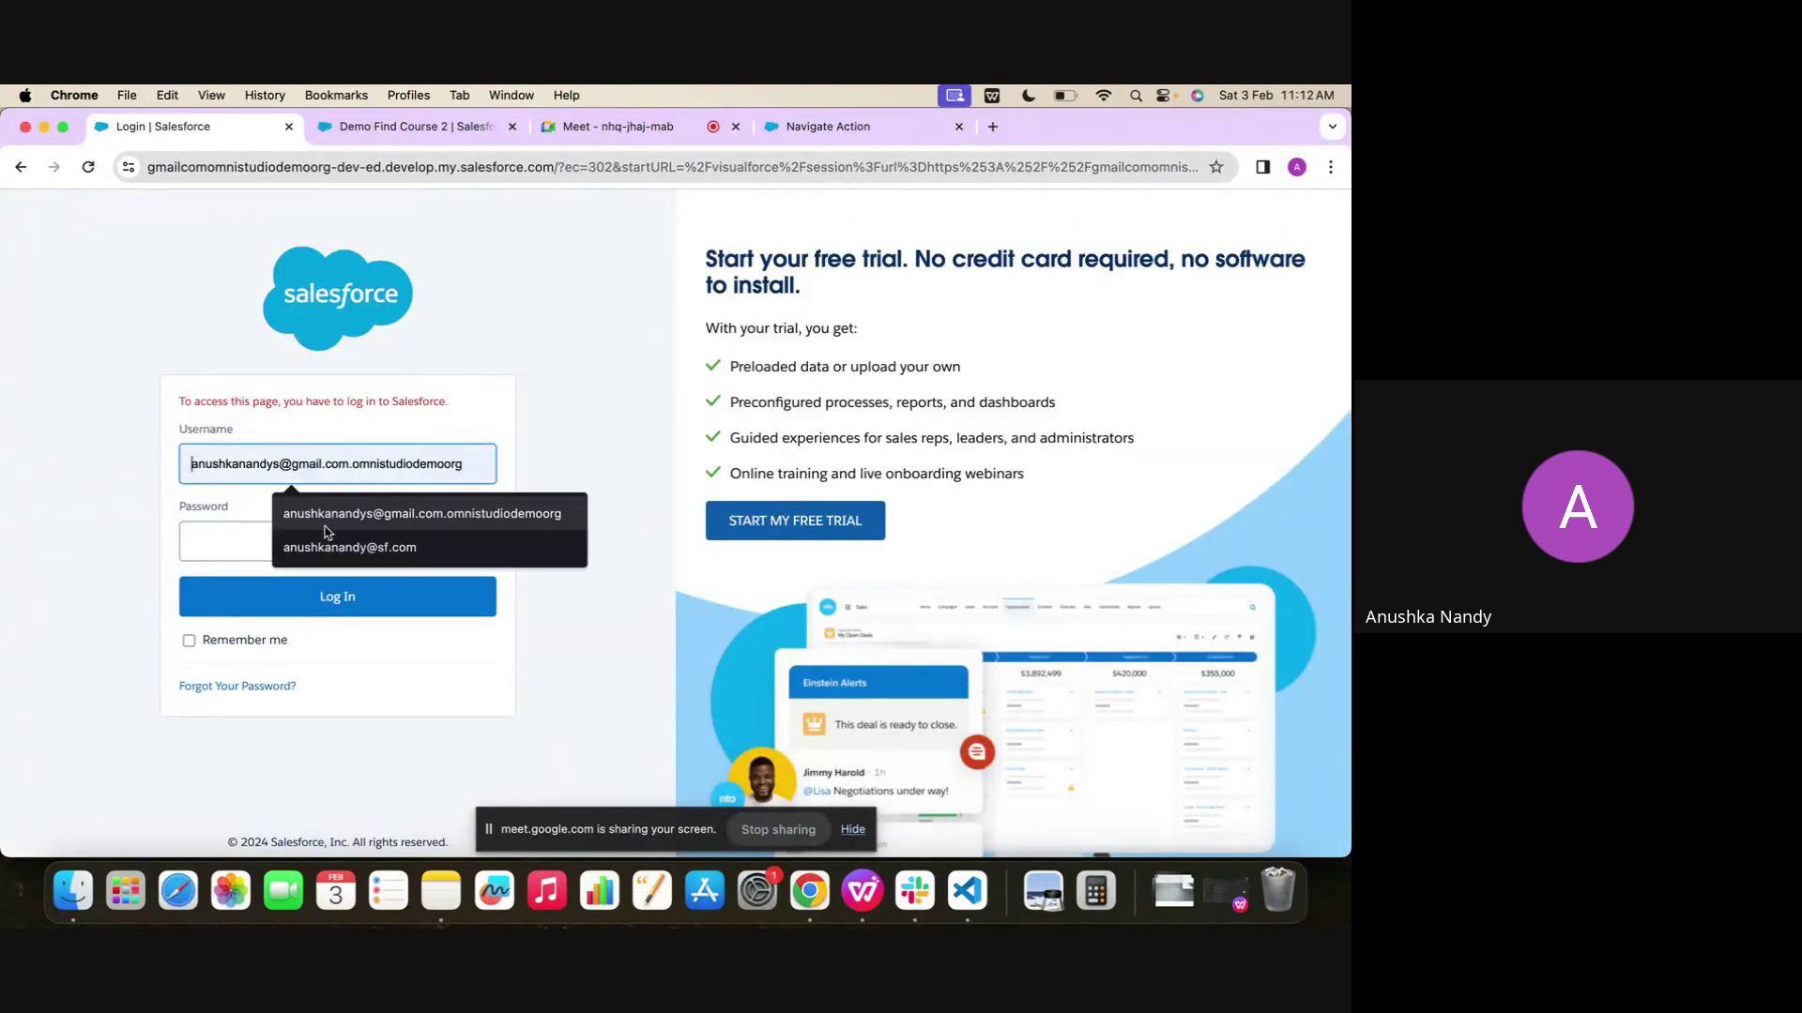
left_click(326, 522)
left_click(326, 525)
type("••••••")
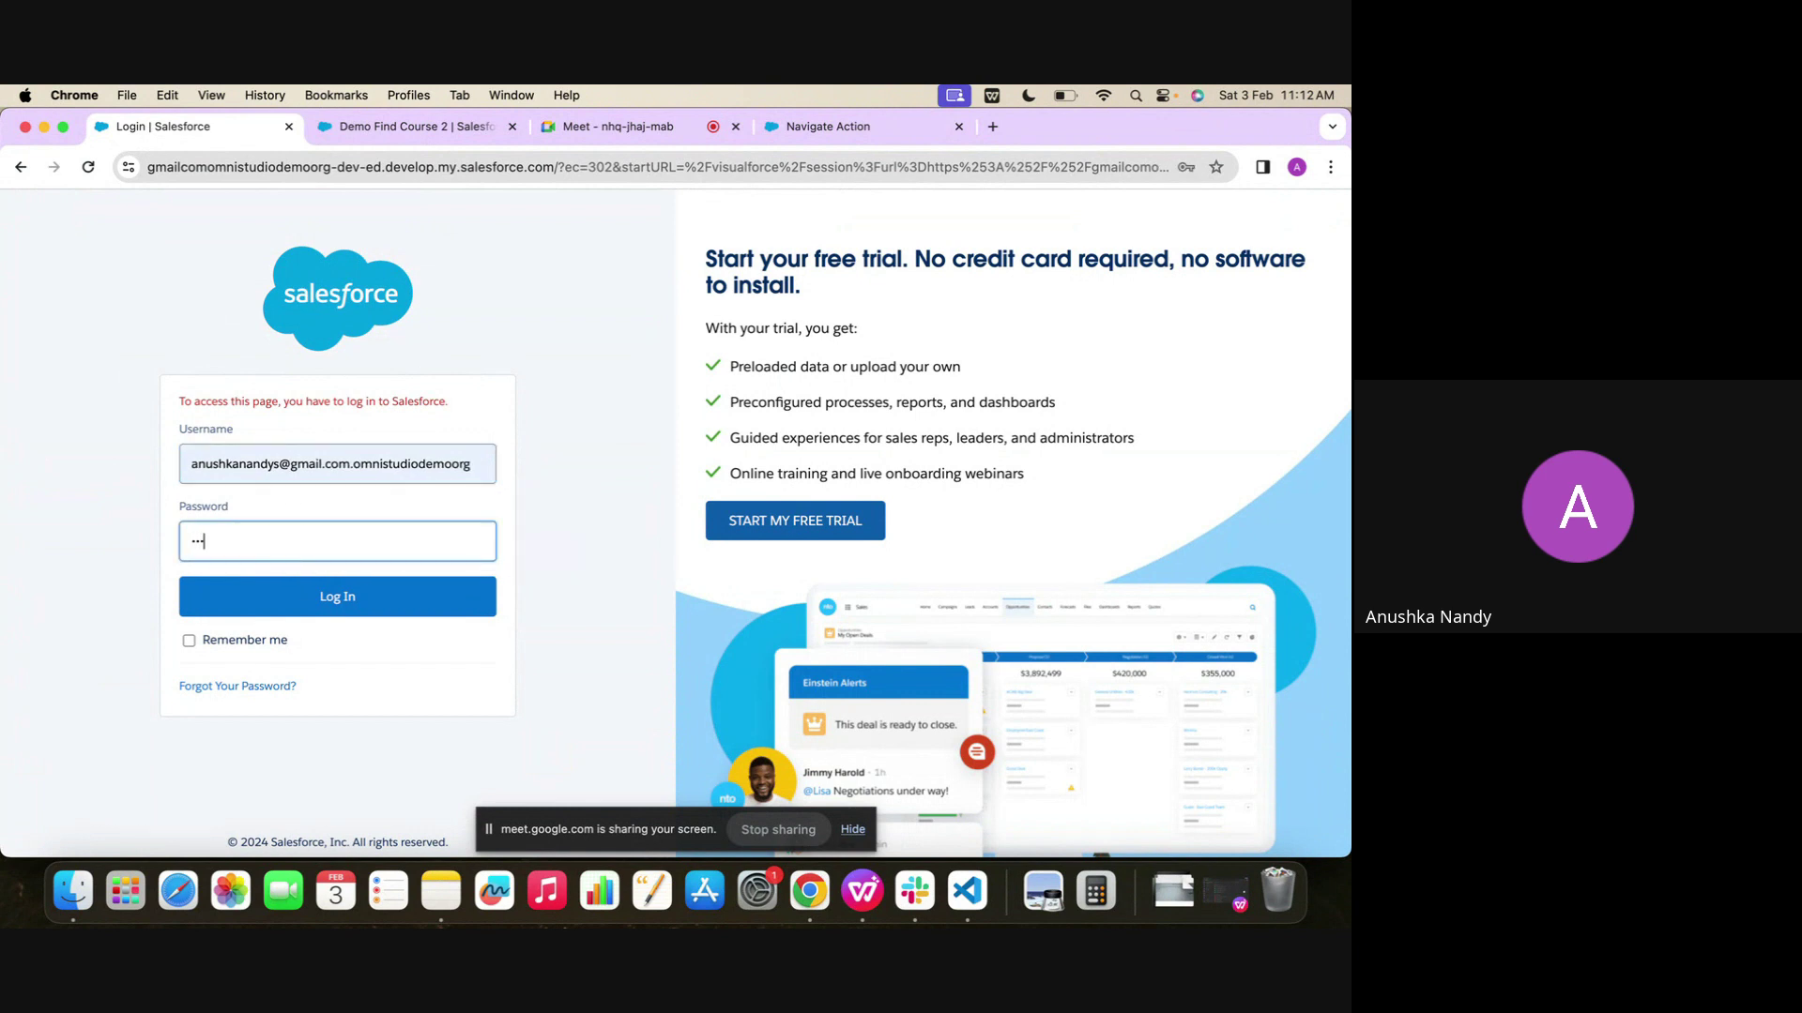
type("••")
left_click(252, 614)
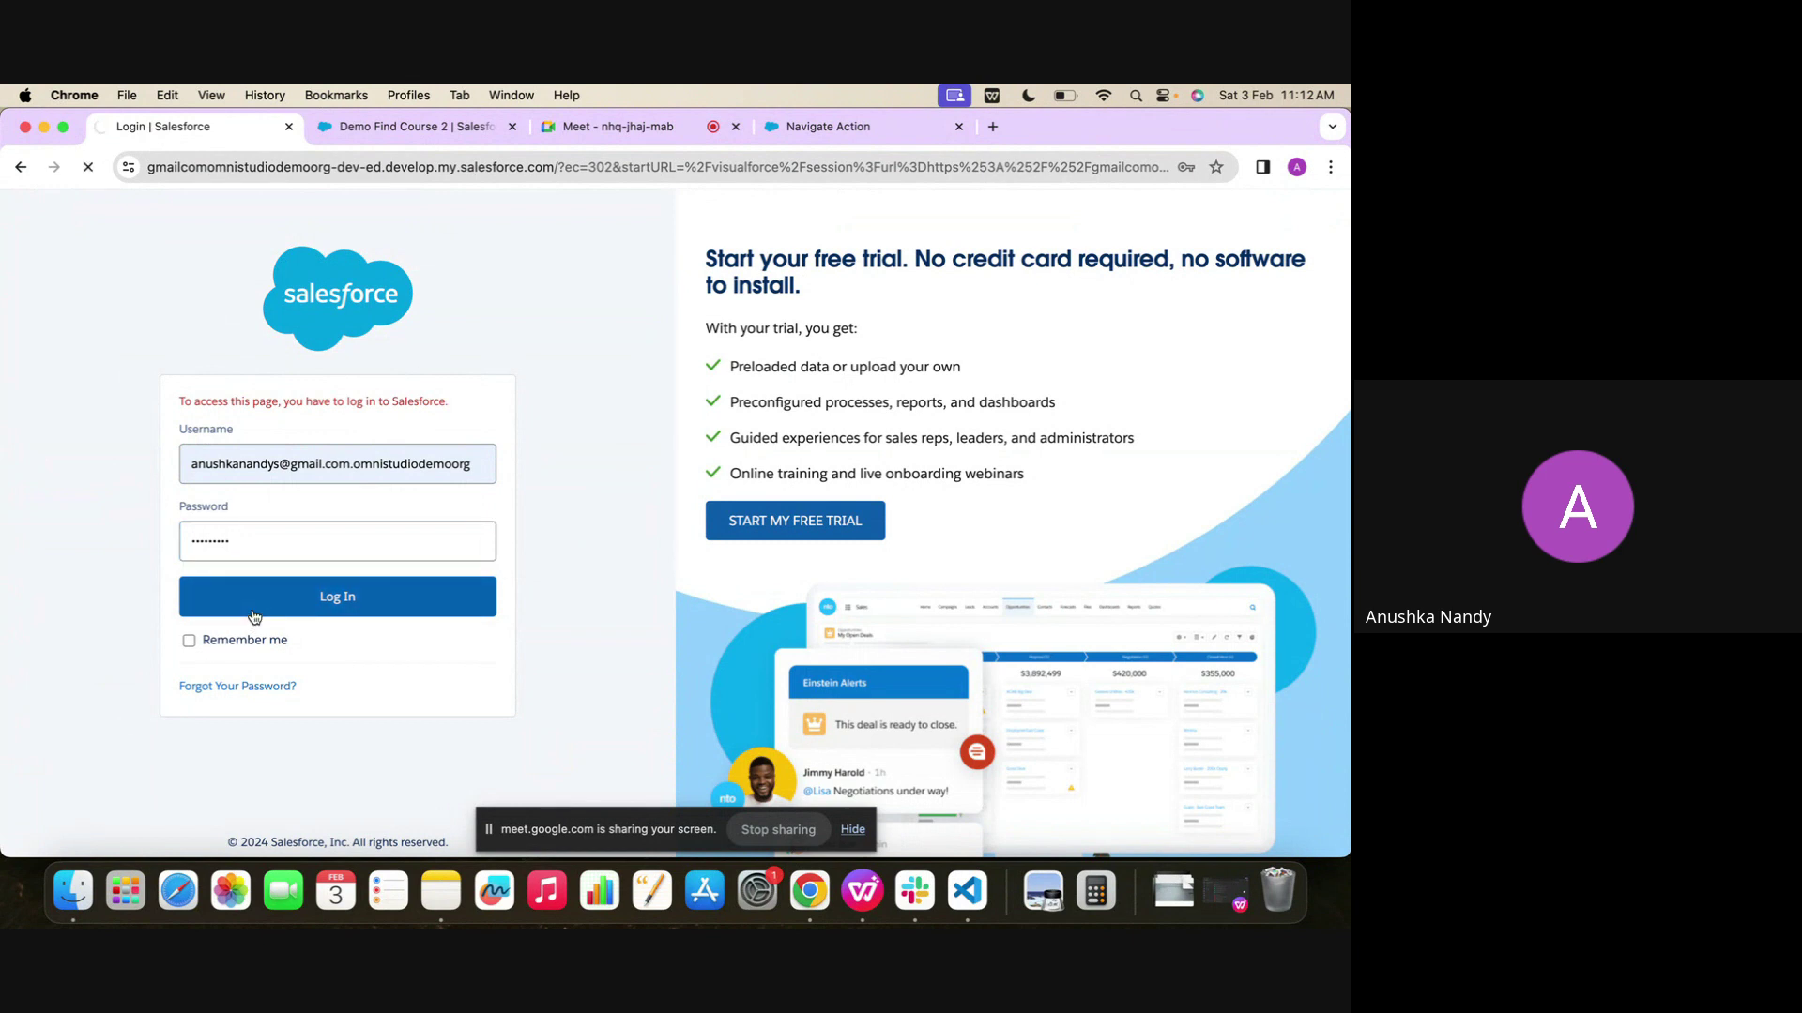
Switch to Slack and copy the demo org's account password from the pinned login message in the colleague's direct chat
left_click(924, 907)
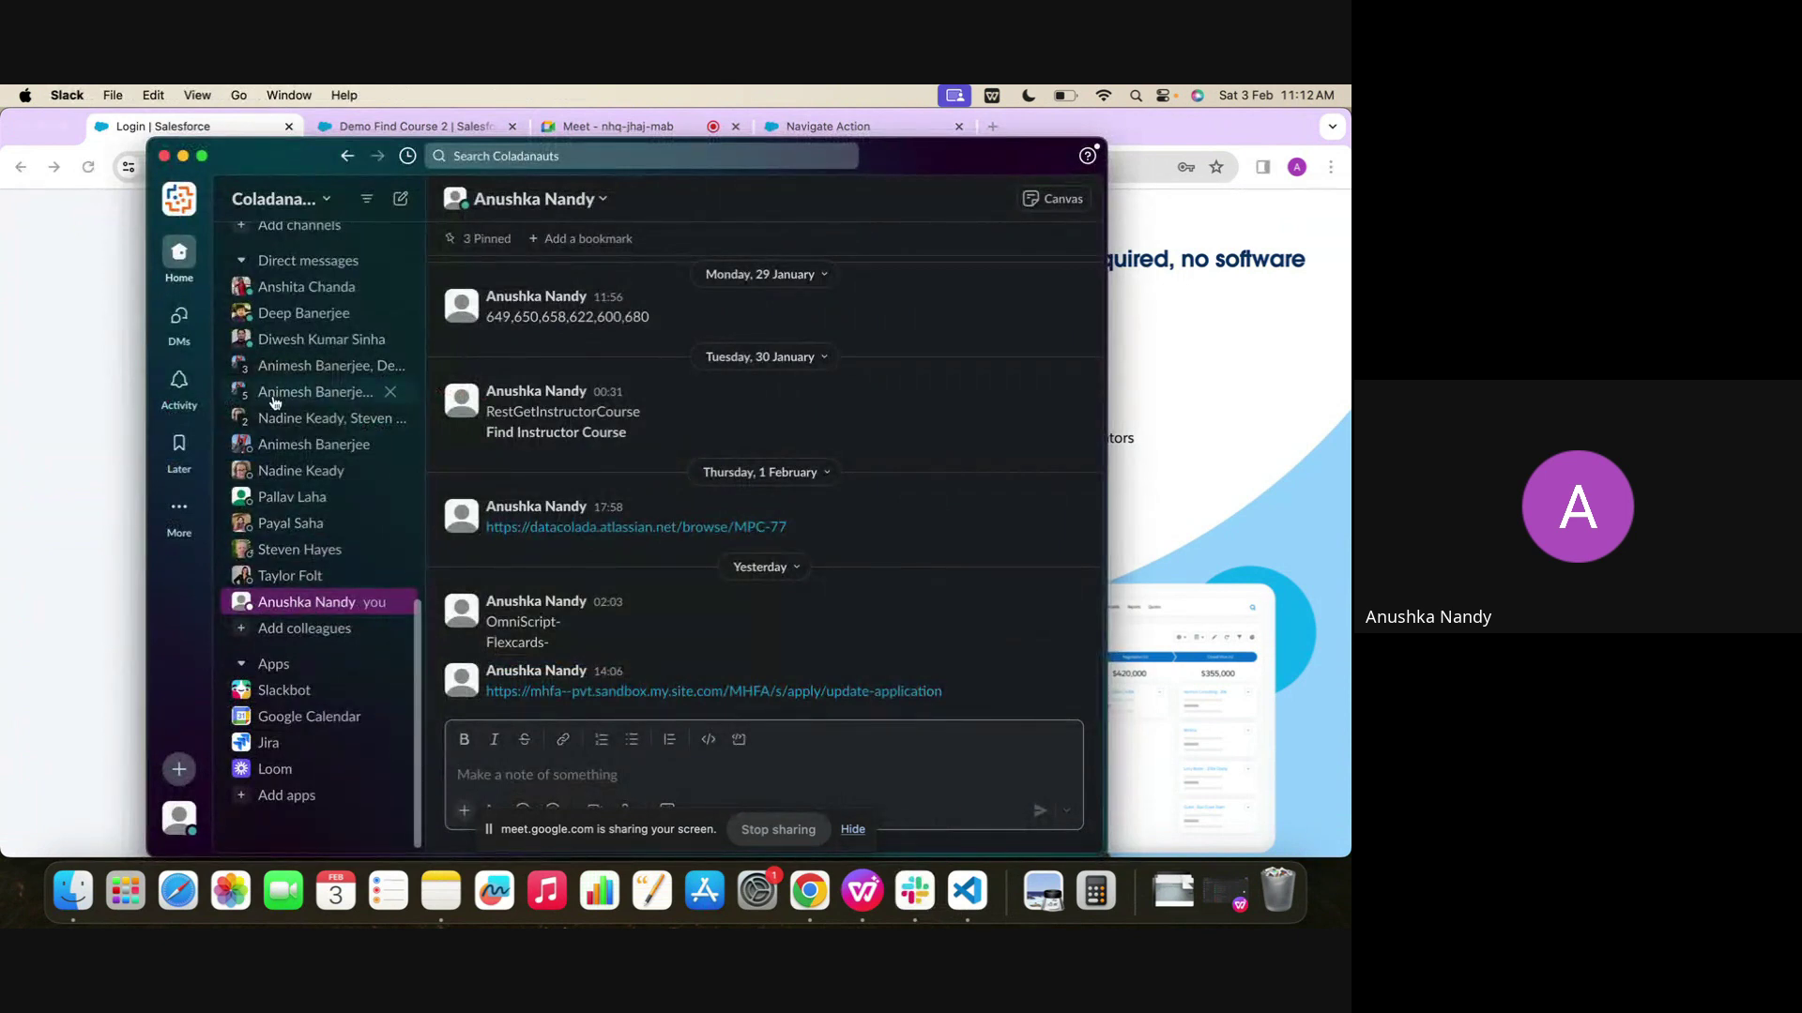
left_click(281, 288)
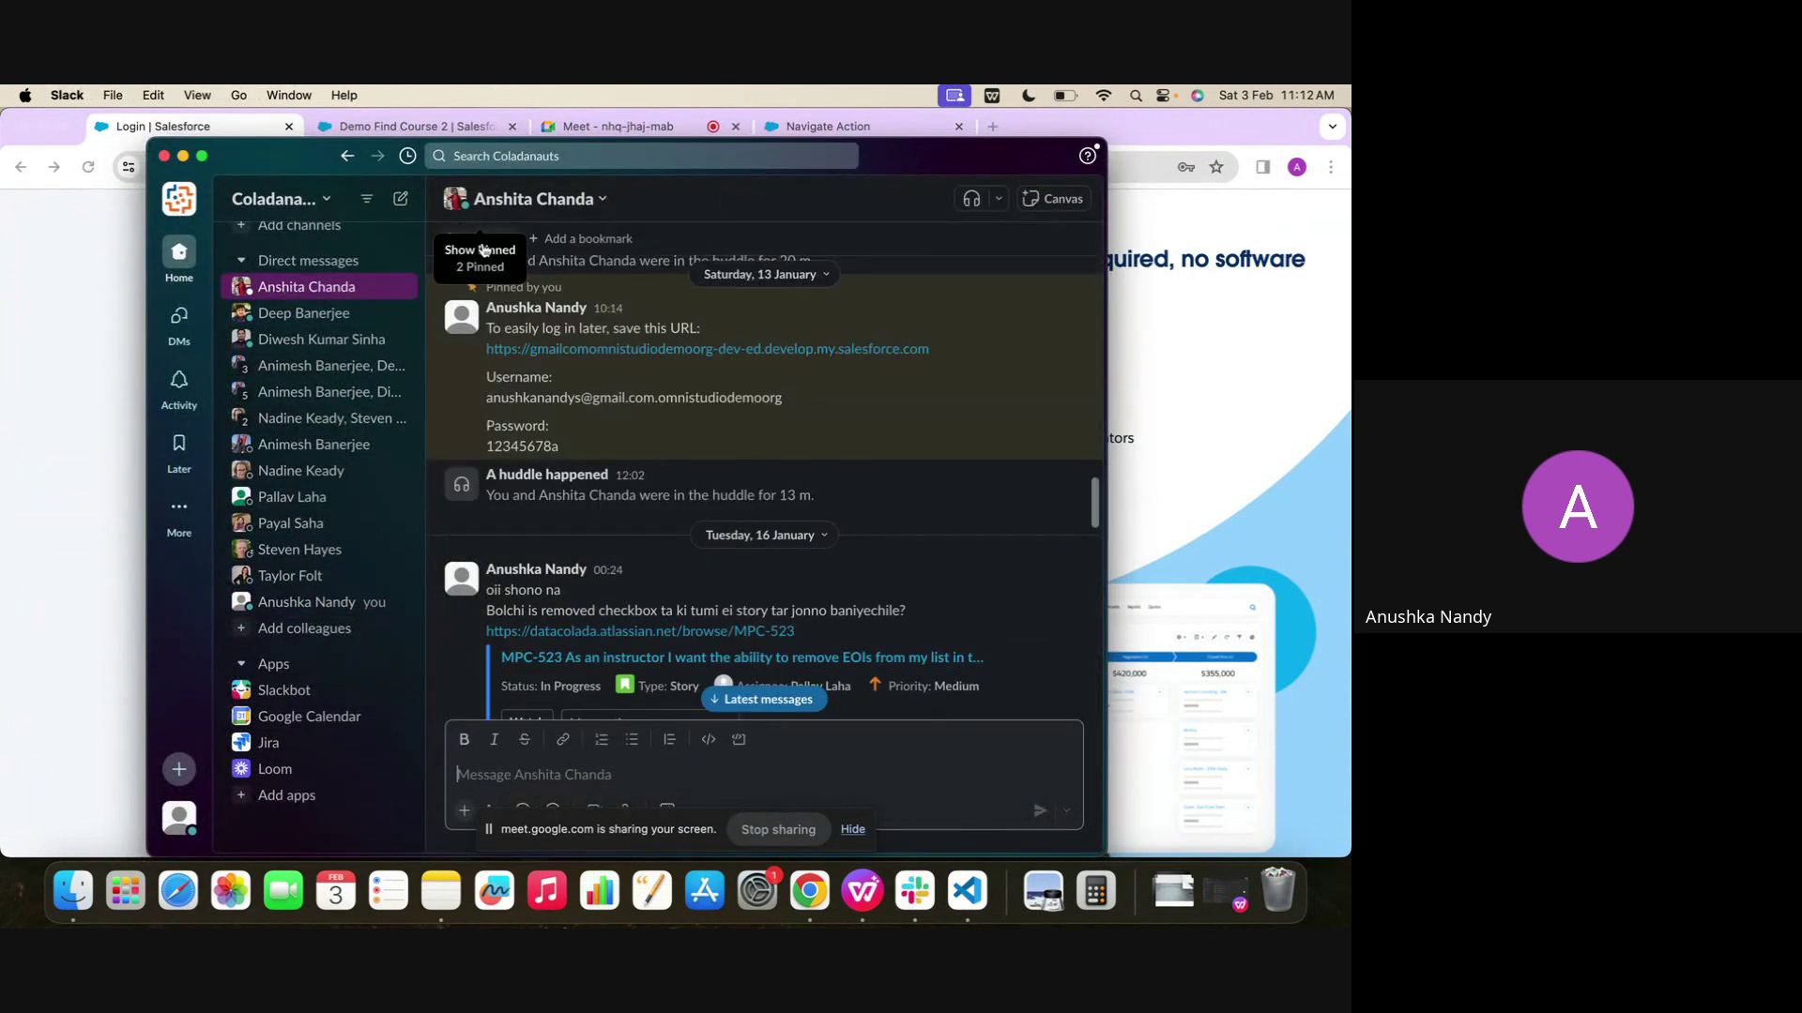
left_click(483, 245)
left_click(530, 454)
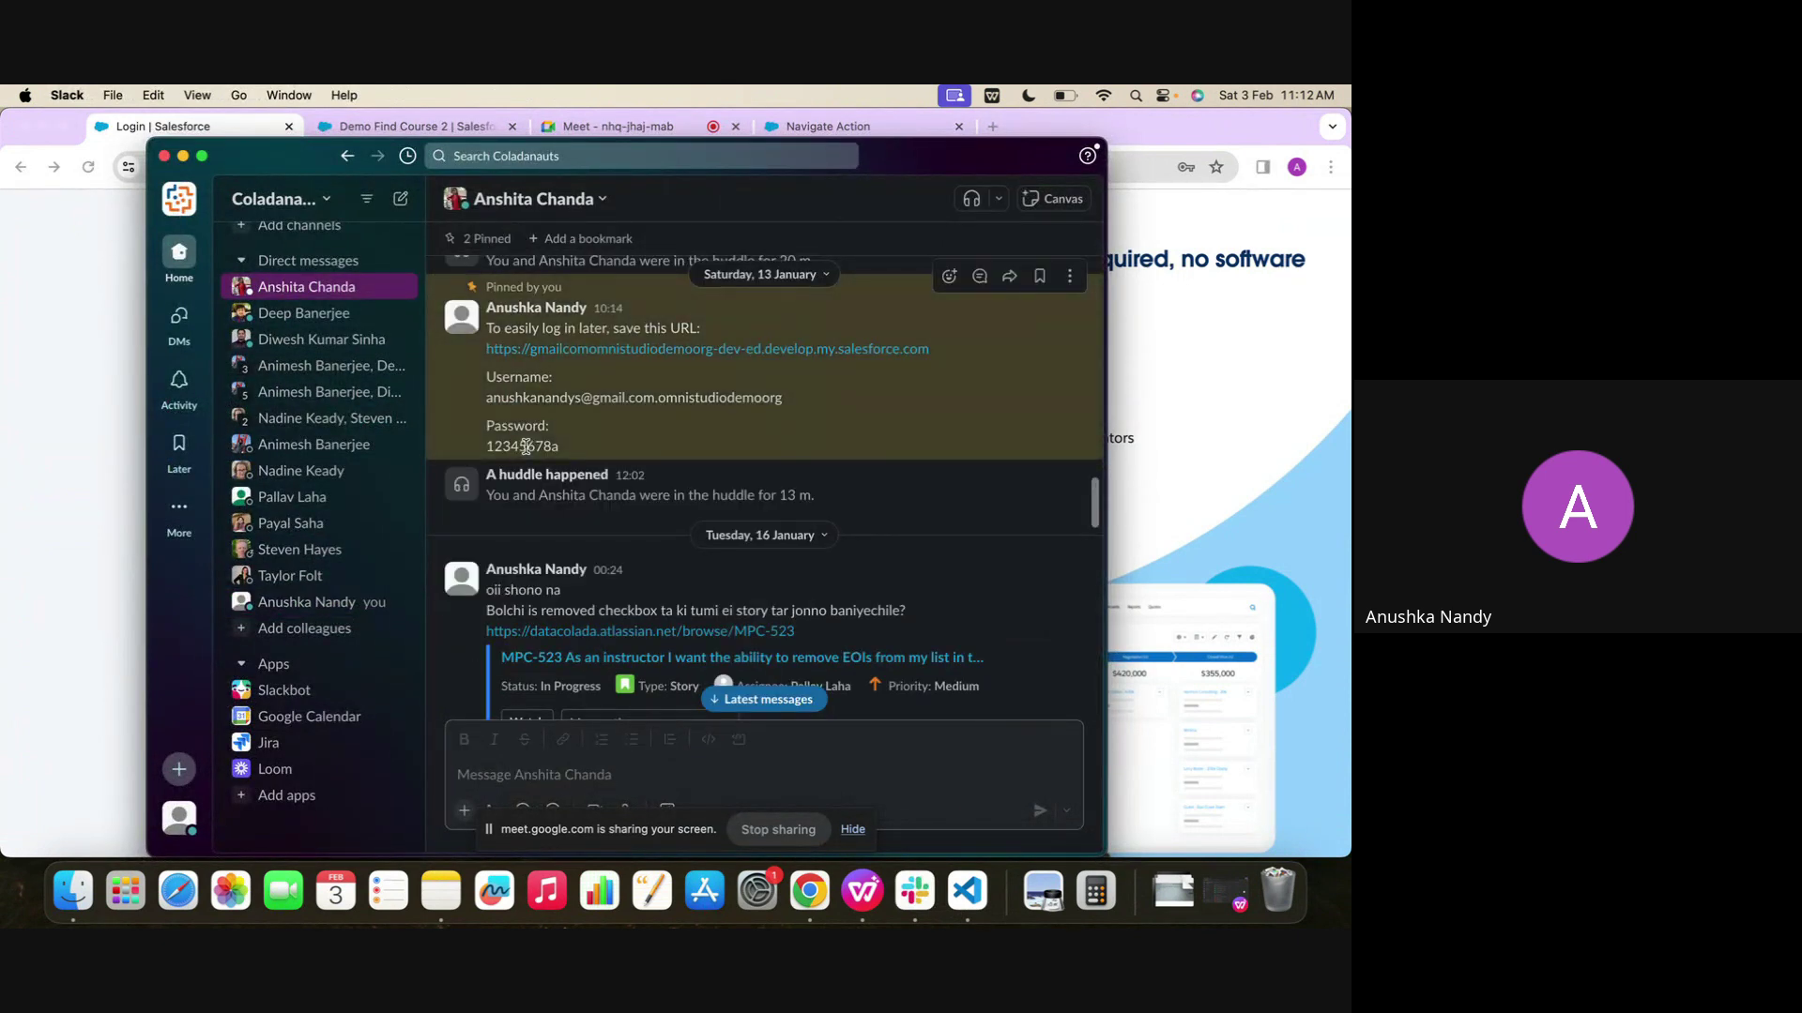
double_click(526, 447)
key("super+c")
Switch back to Chrome, log in to Salesforce with the saved OmniStudio demo org username and the account password, and hide the screen-sharing notice
key("super+Tab")
left_click(324, 561)
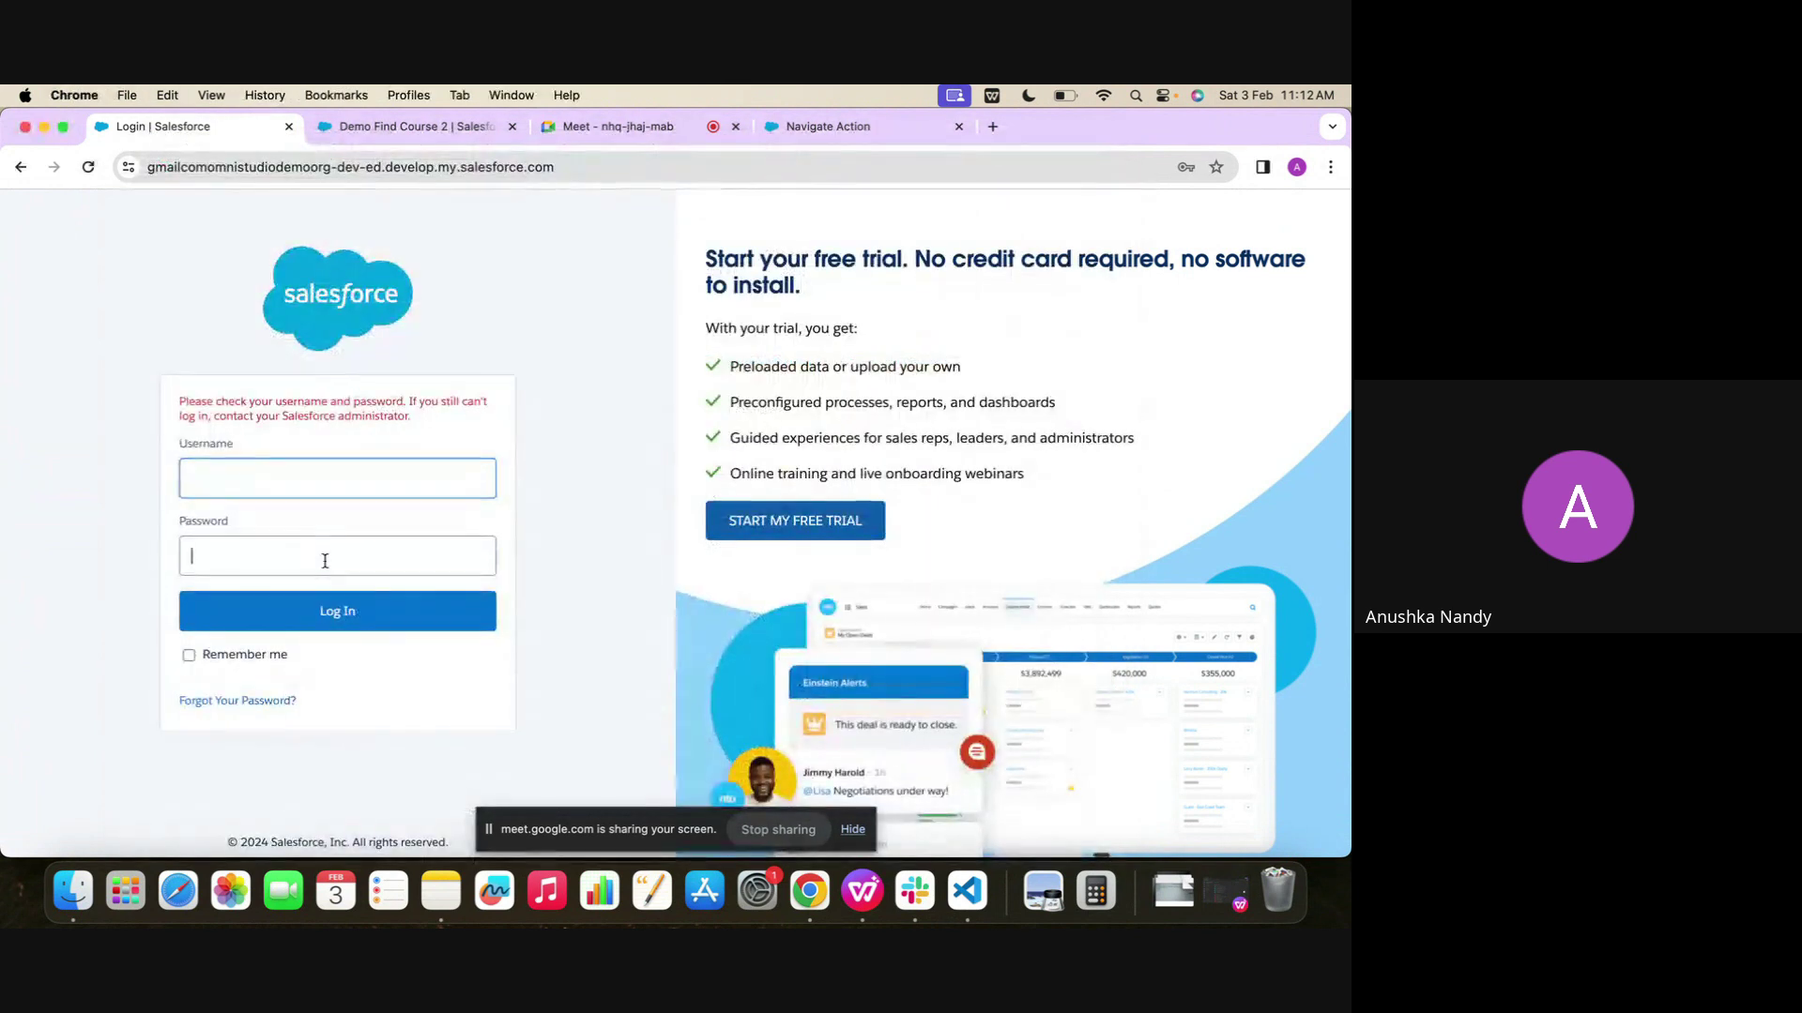
left_click(317, 481)
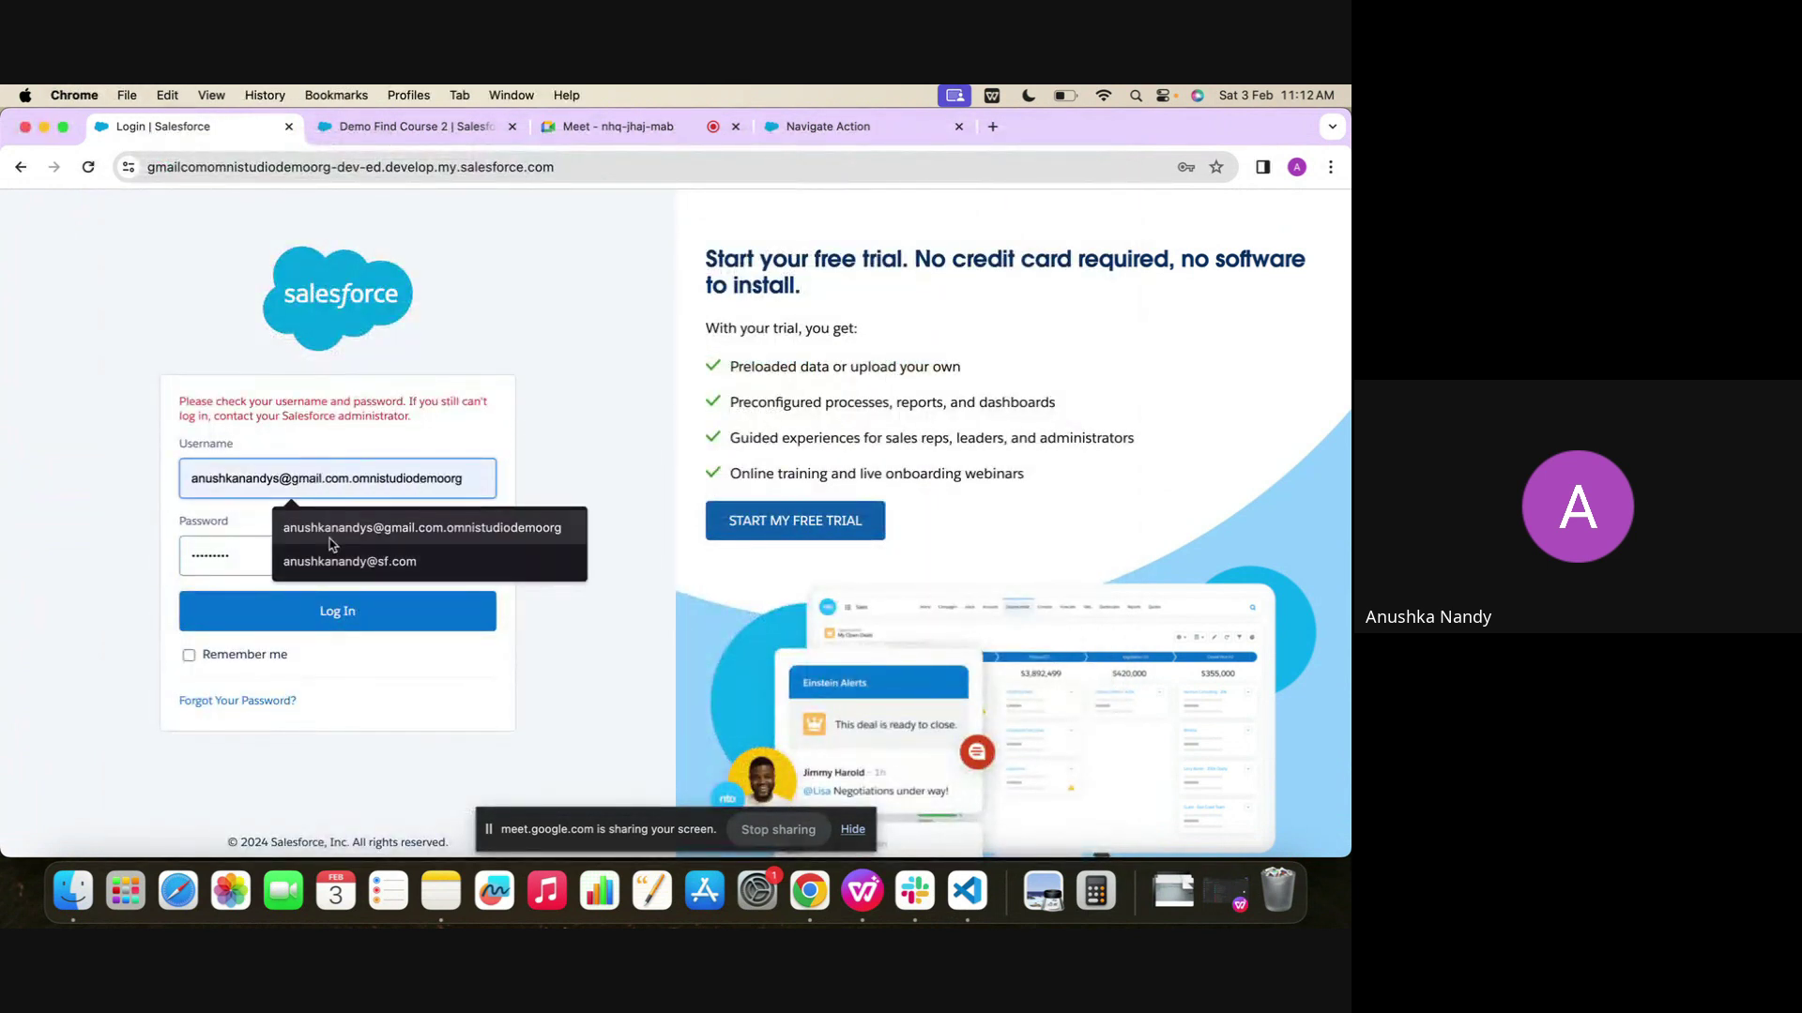
left_click(324, 519)
left_click(338, 621)
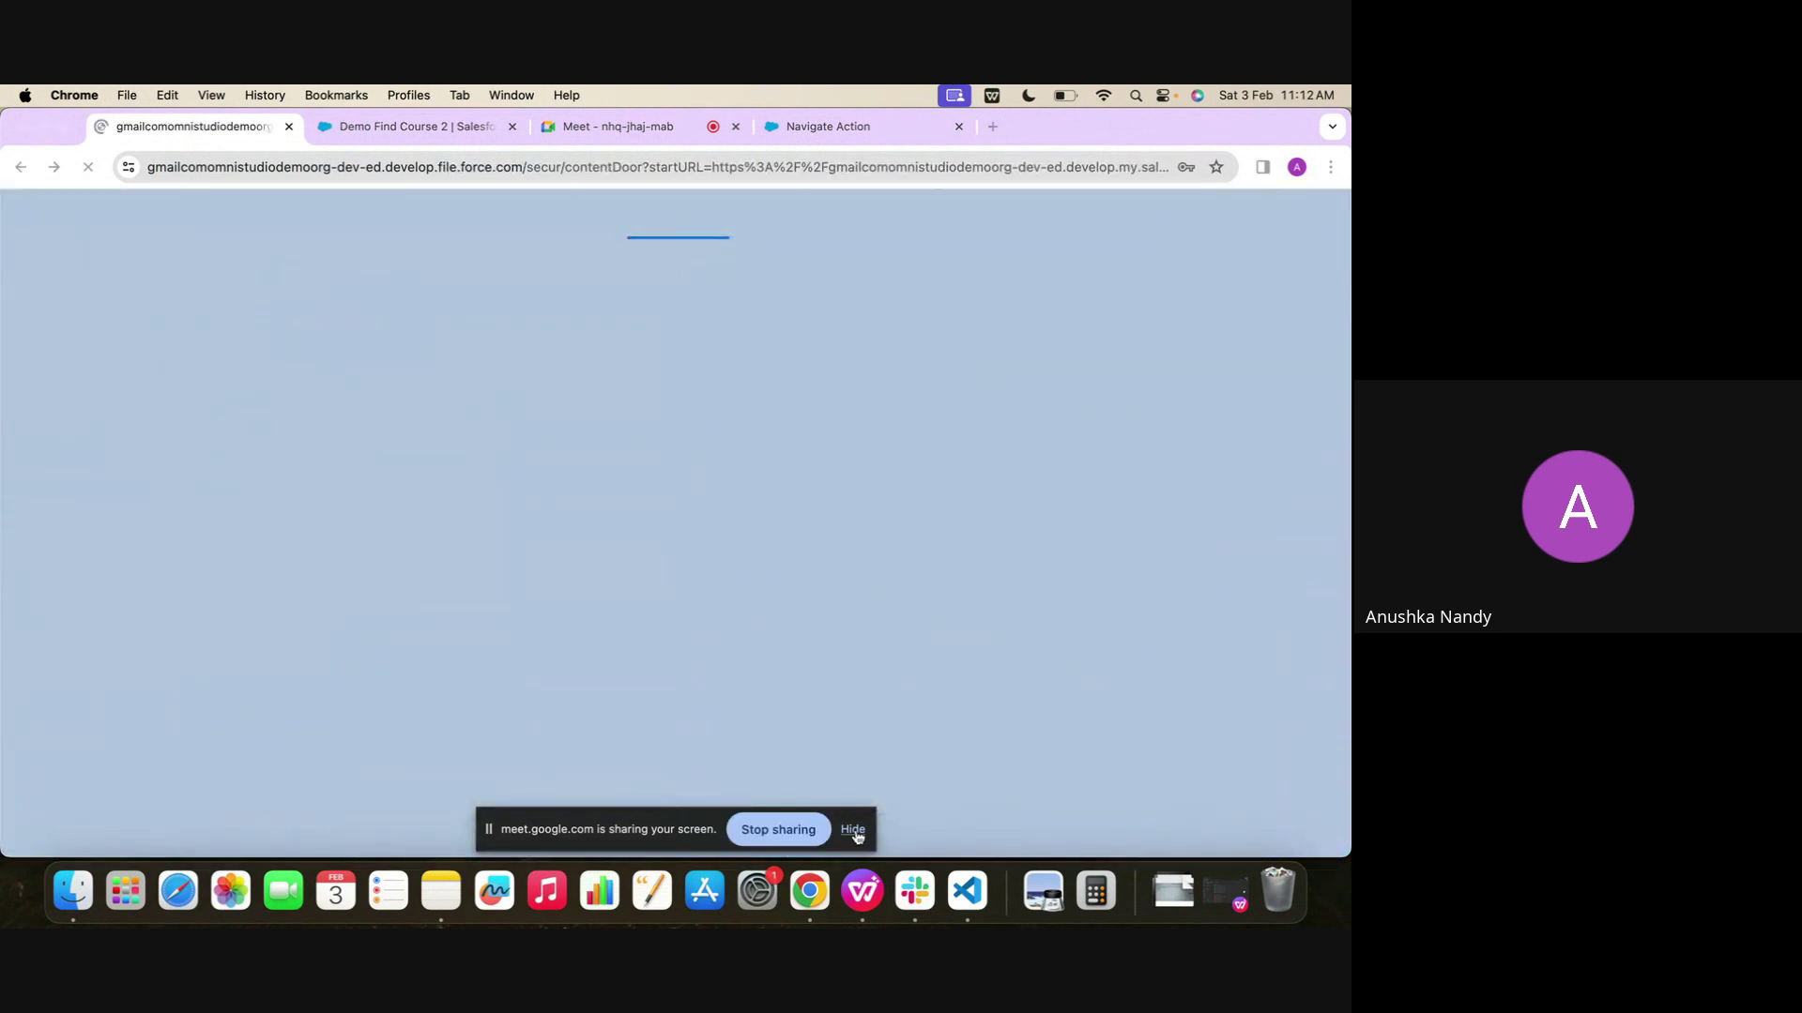
left_click(852, 830)
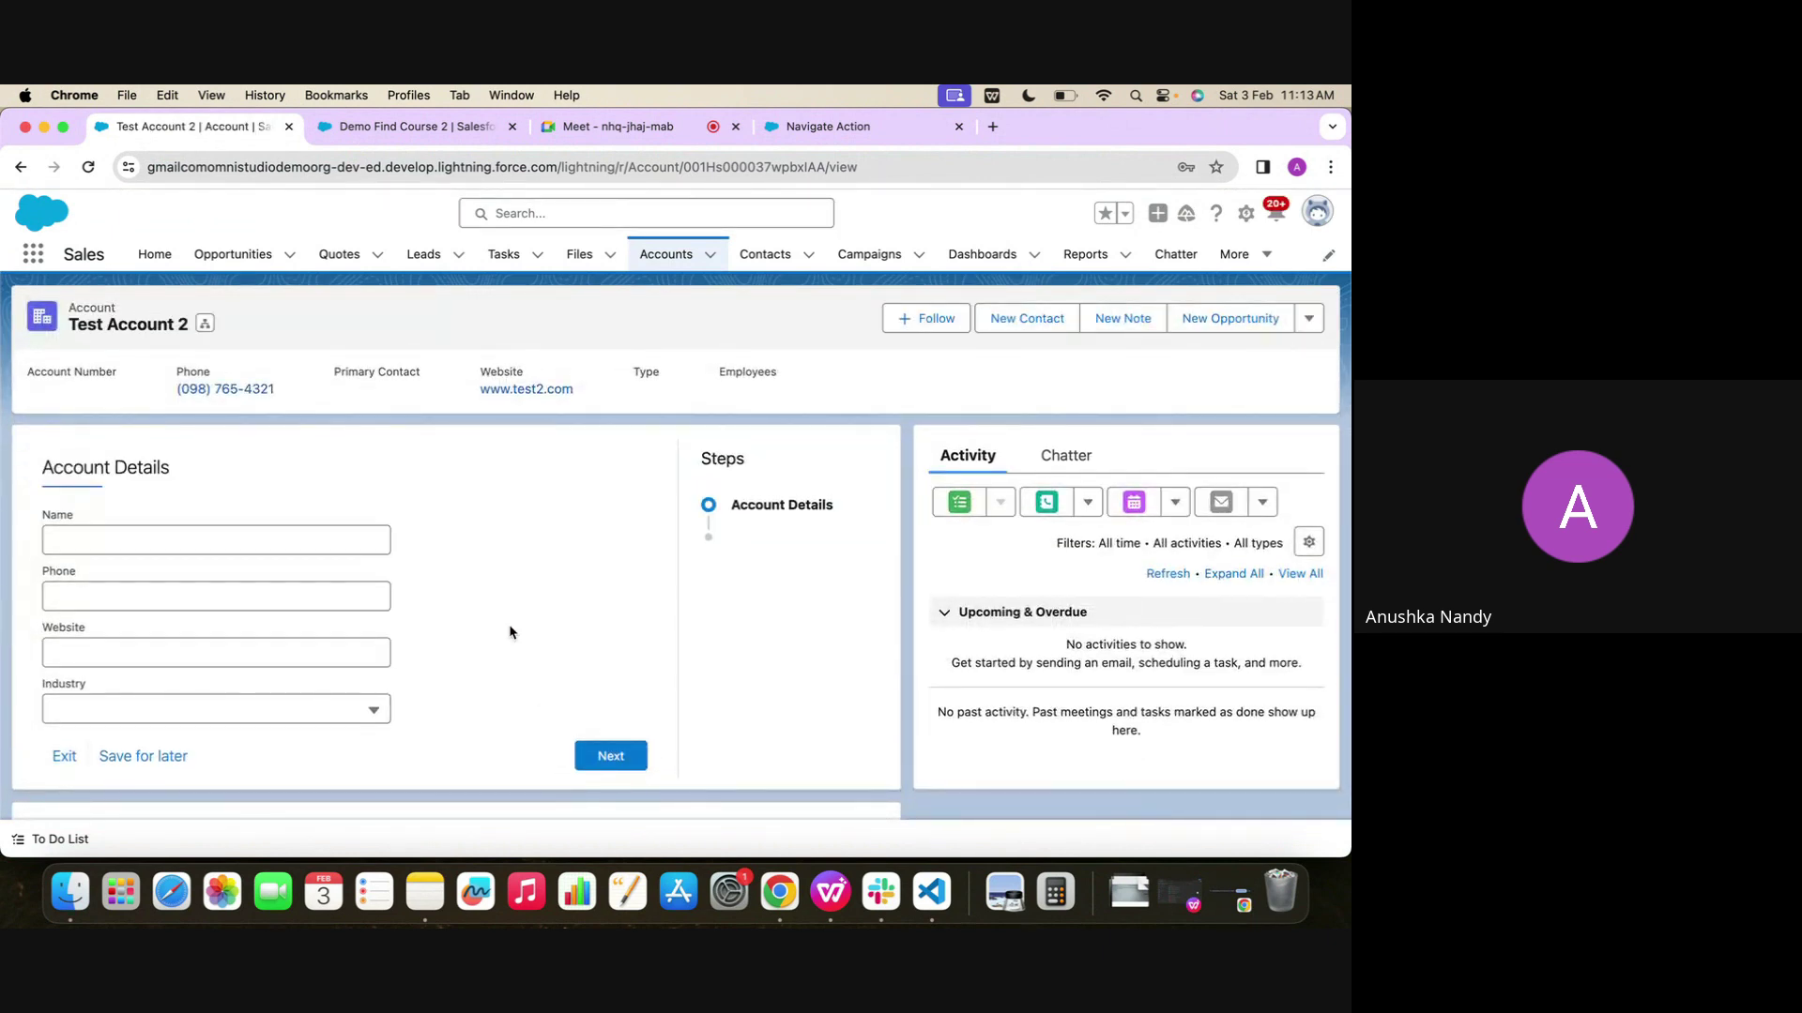
Fill in the Account Details step with the name Test Account 10, a phone number and the industry Banking
scroll(510, 631, "down", 5)
scroll(510, 631, "up", 5)
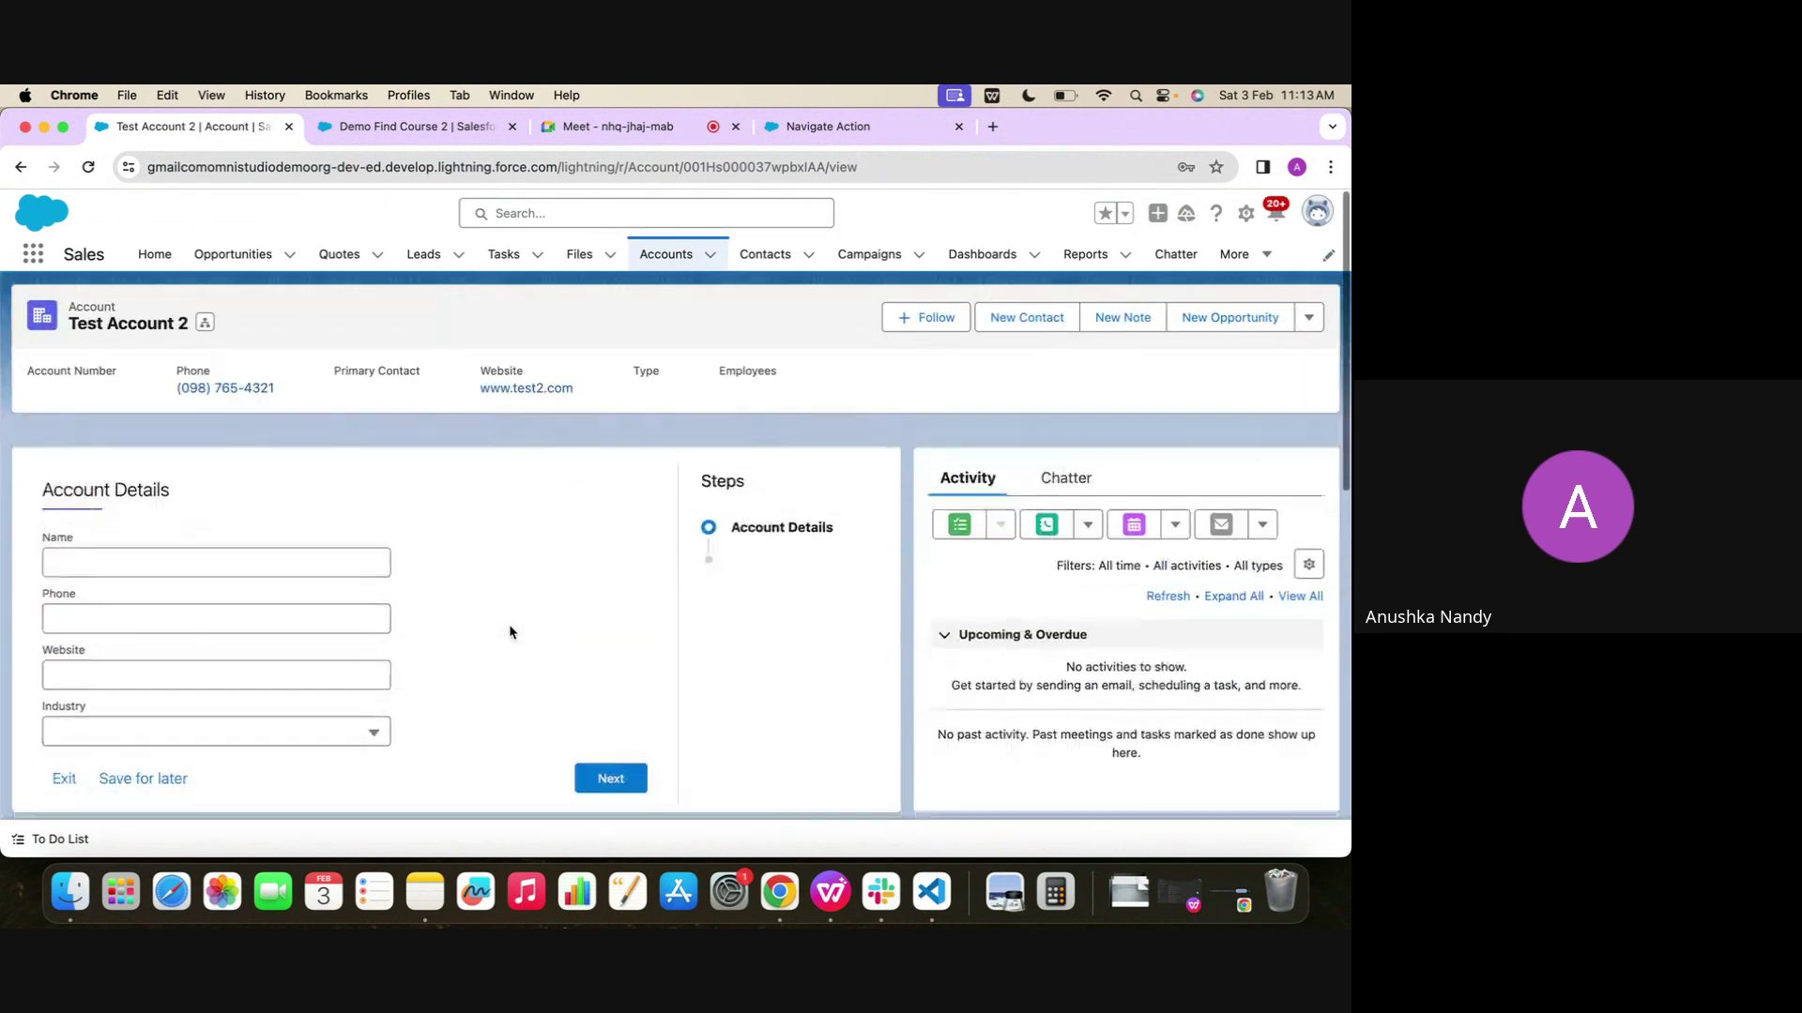
left_click(167, 538)
key("Caps_Lock")
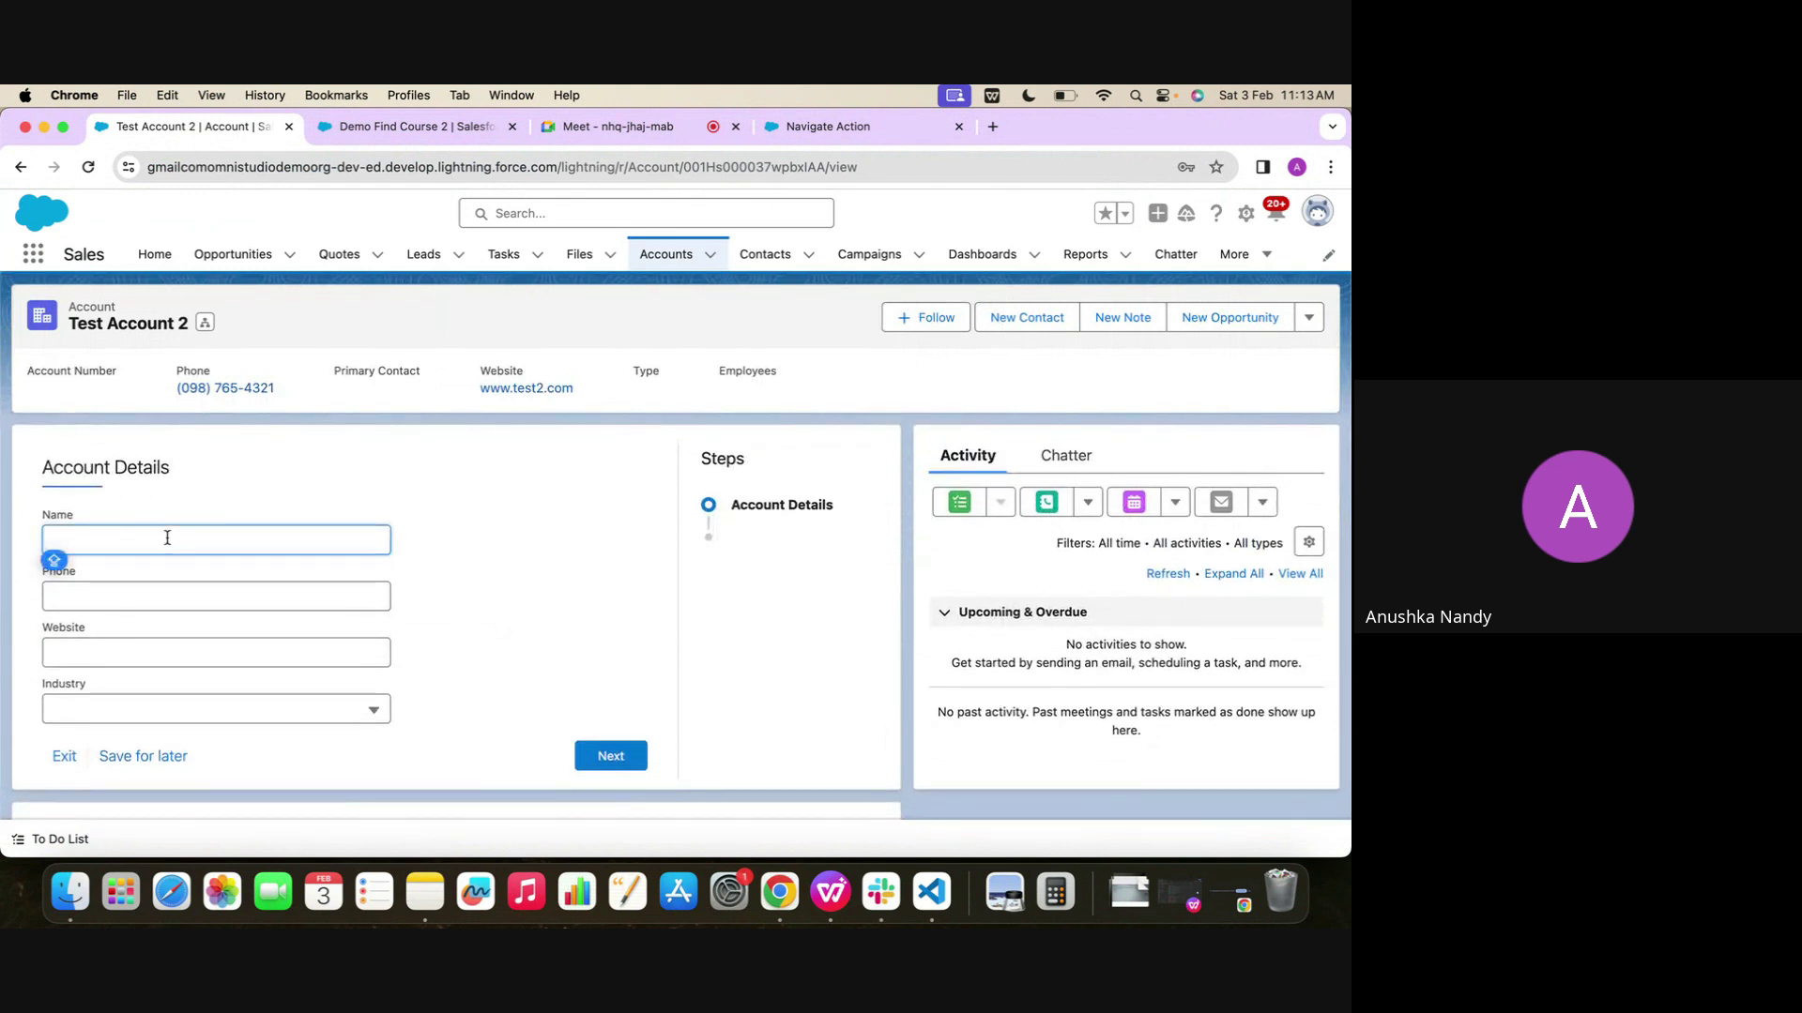
type("Test Account 10")
left_click(101, 591)
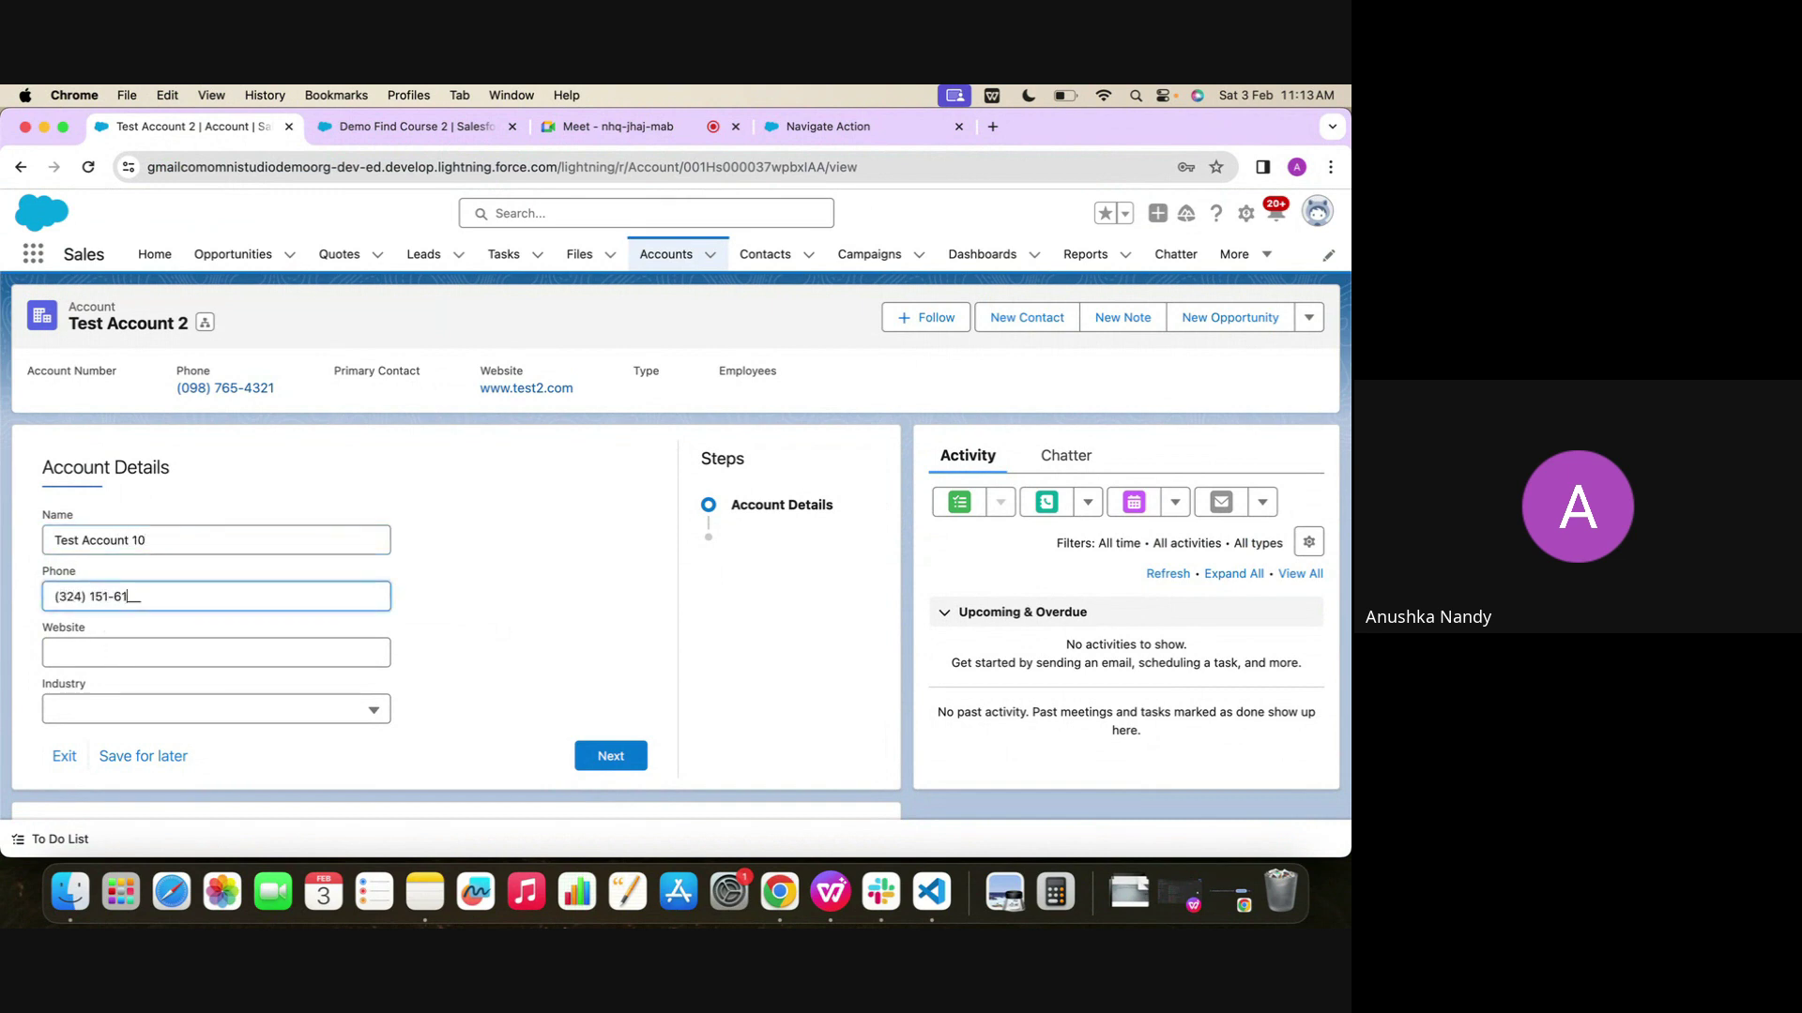
left_click(107, 702)
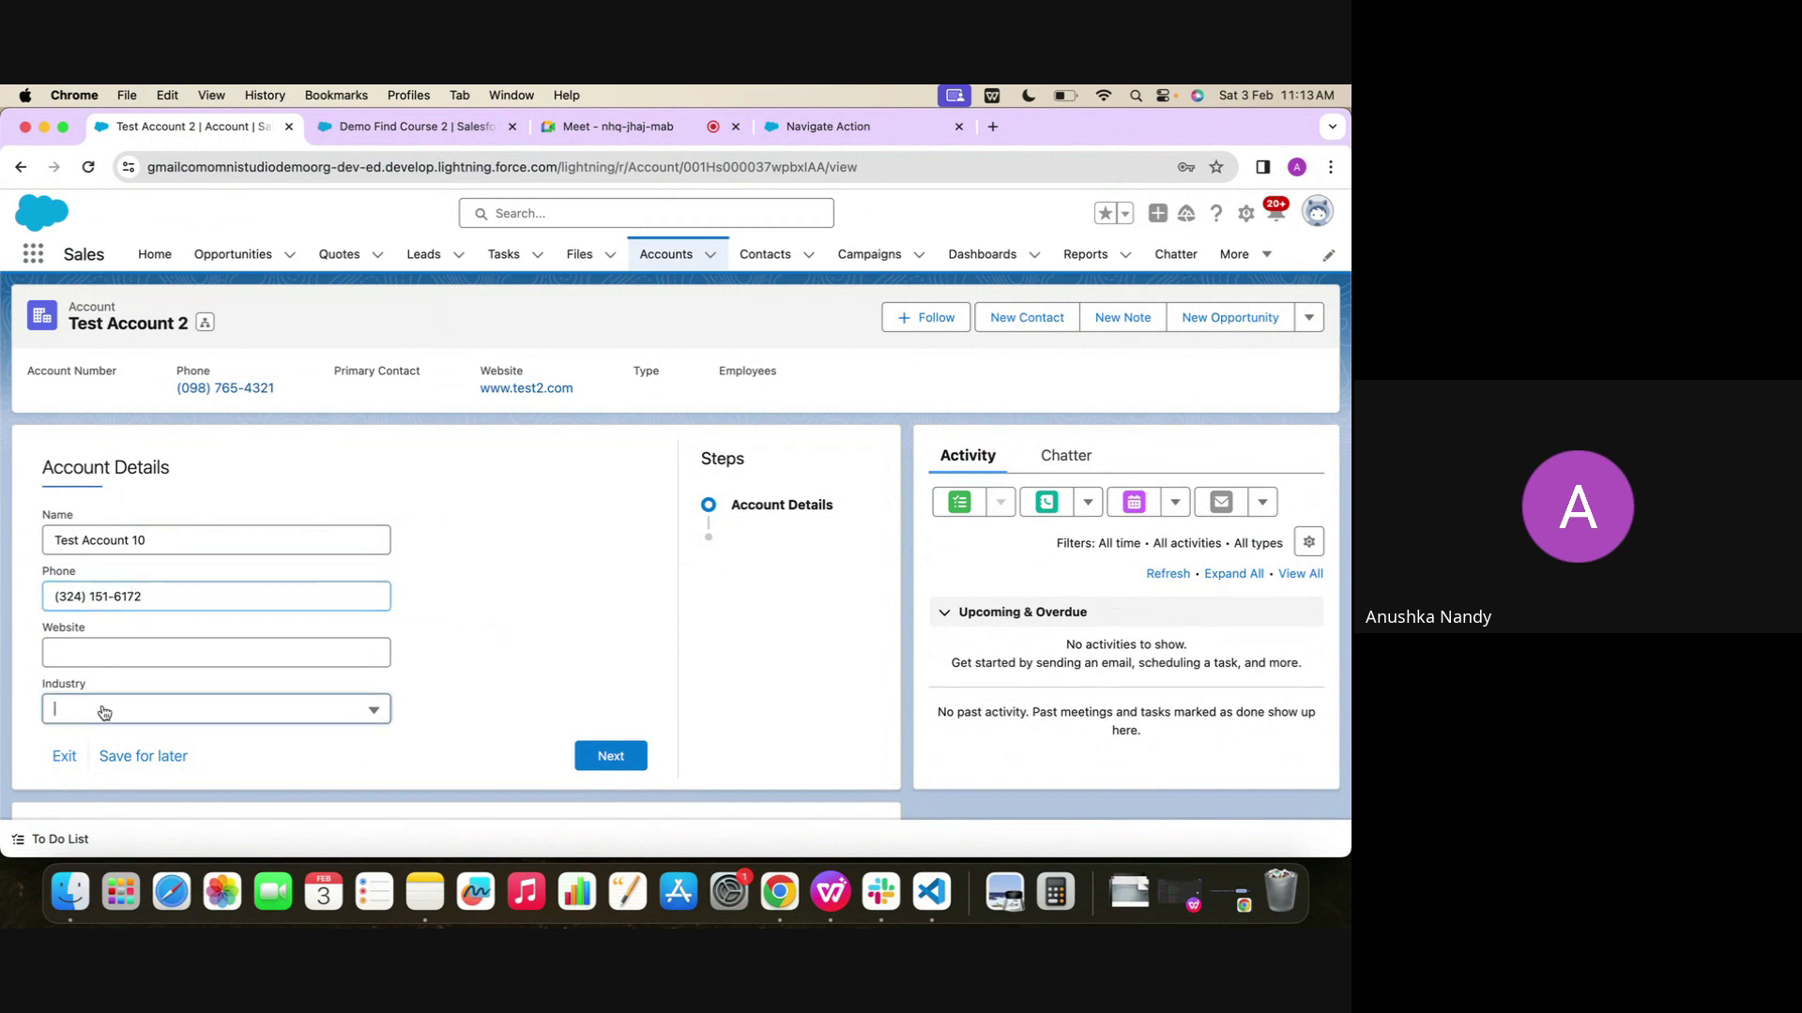
left_click(105, 770)
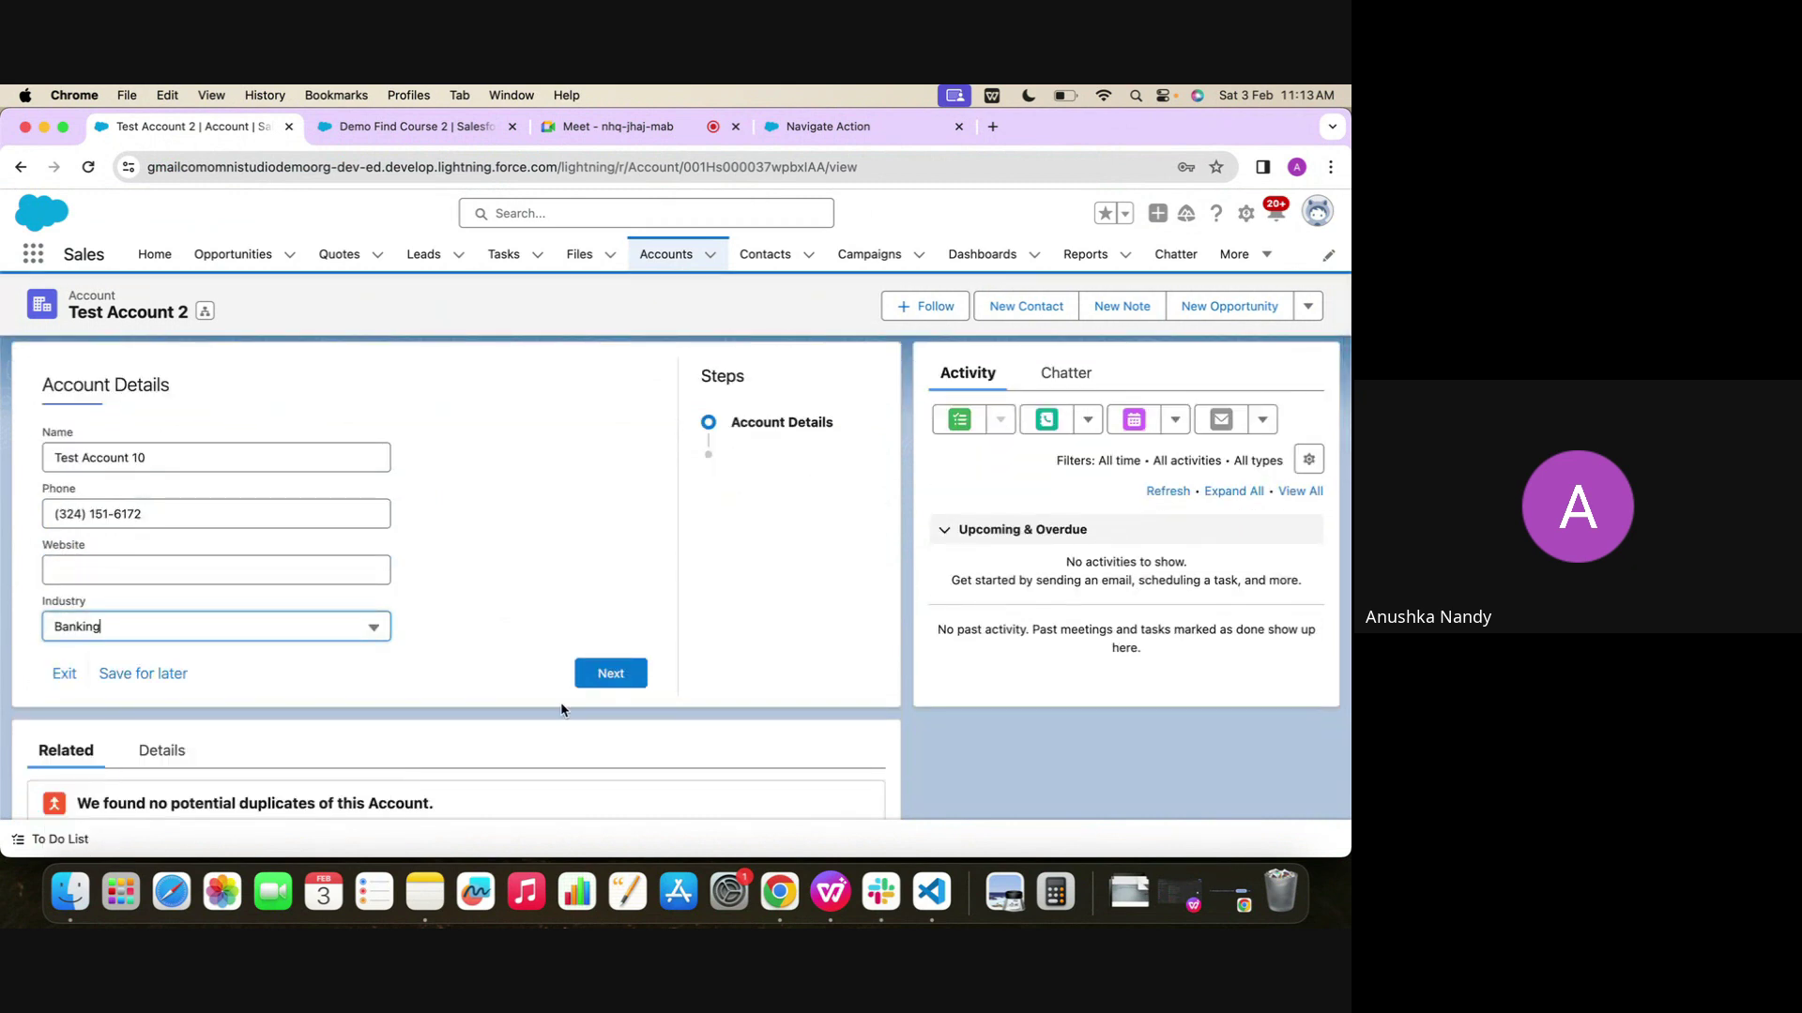
Submit the account details, continue past the confirmation step to the account record, and check the account name in its header
left_click(605, 675)
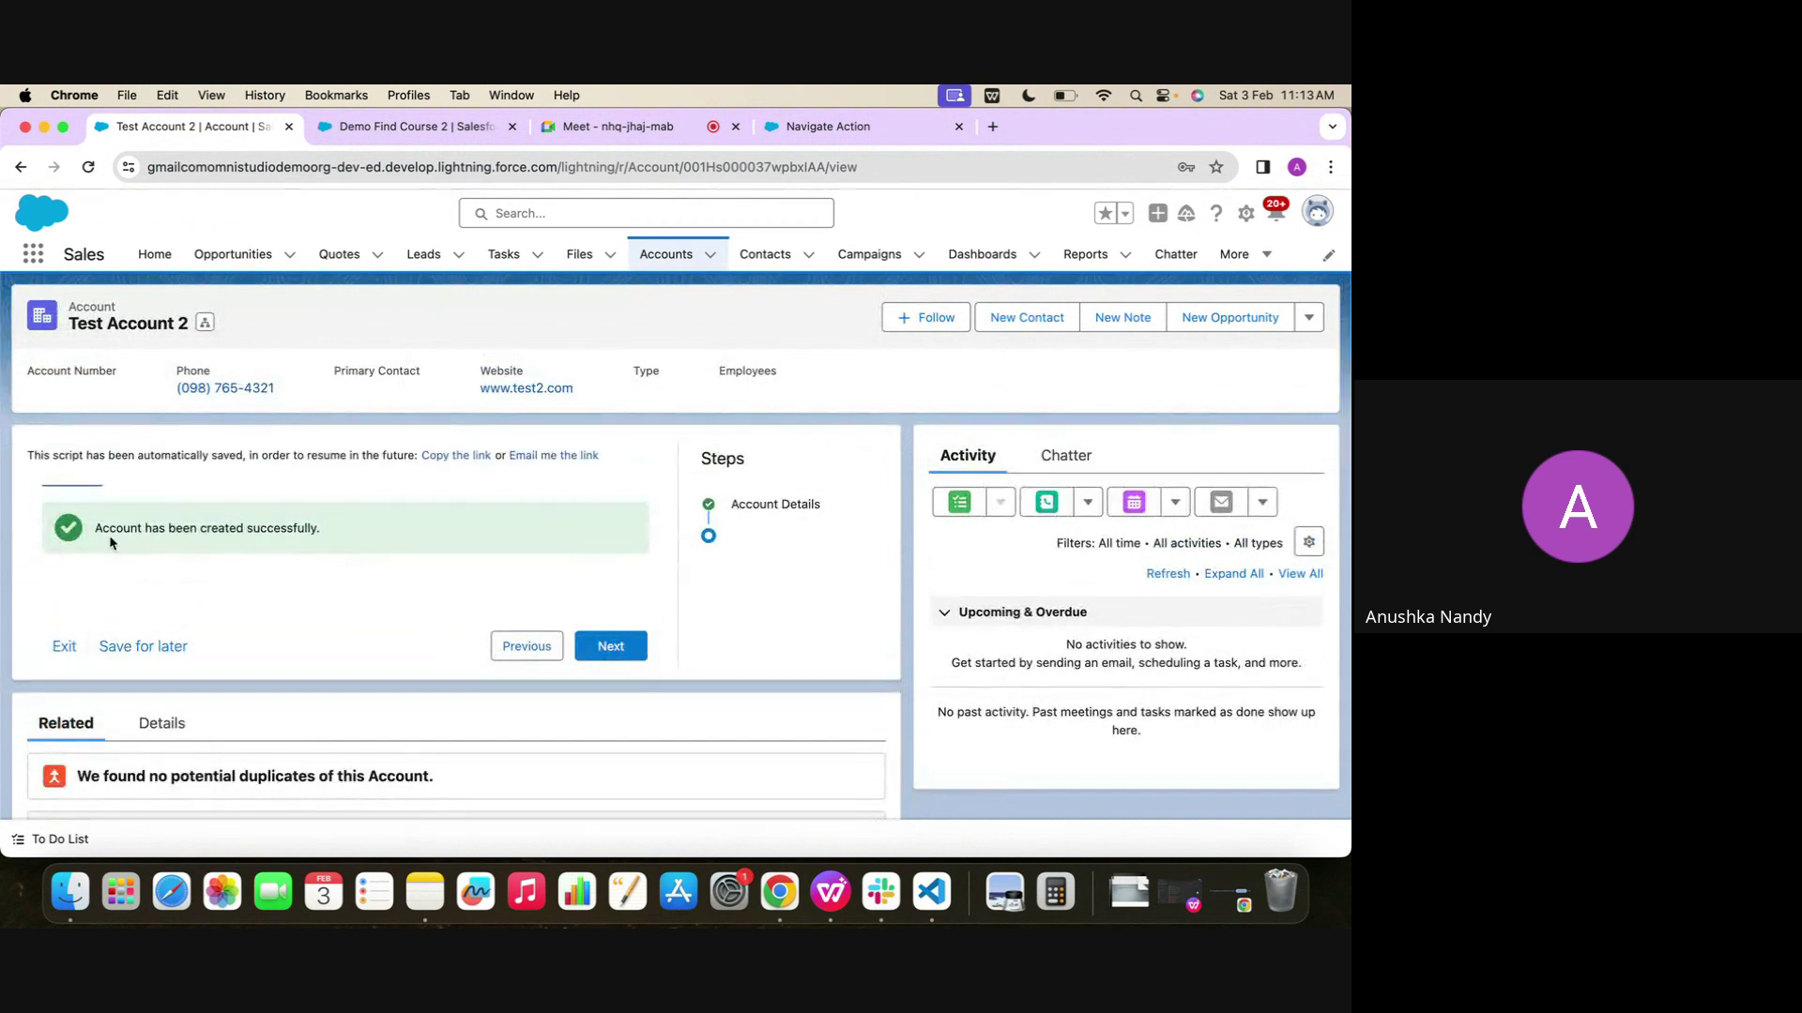
left_click(605, 647)
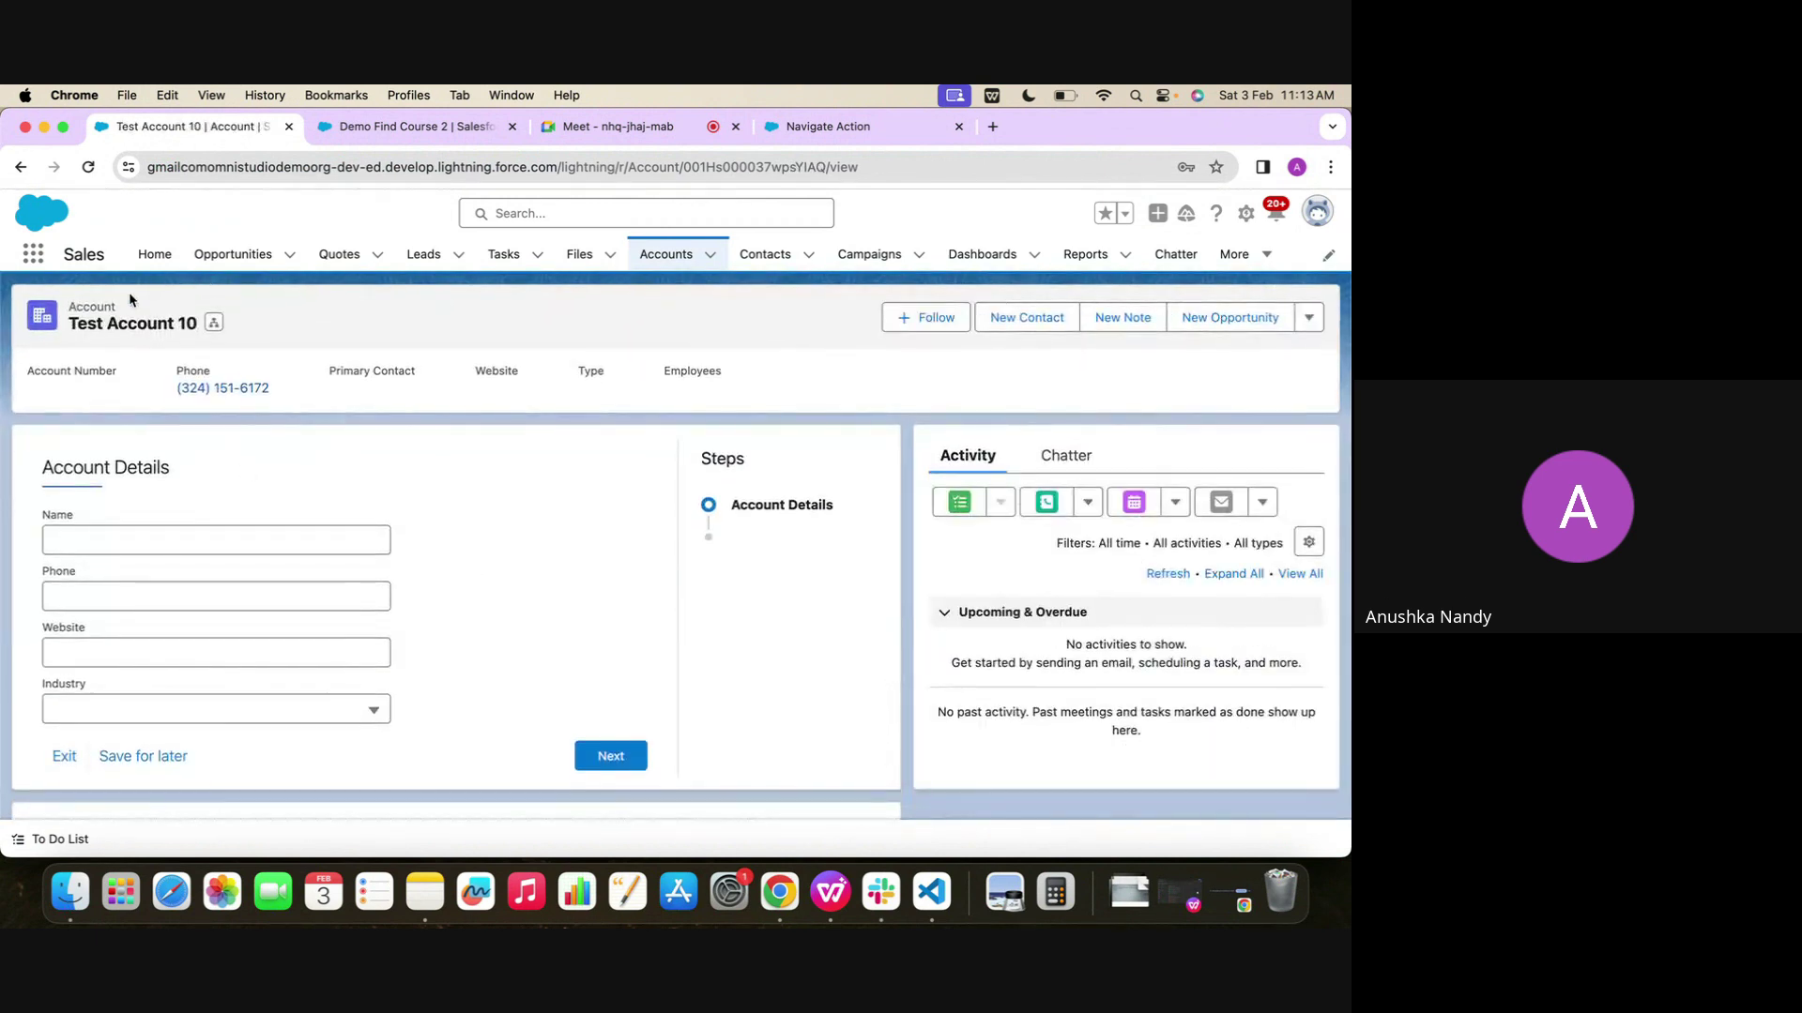
left_click_drag(68, 326, 251, 328)
left_click(176, 363)
Check the Google Meet call and the account page, and reload the Demo Find Course 2 OmniScript designer
left_click(566, 130)
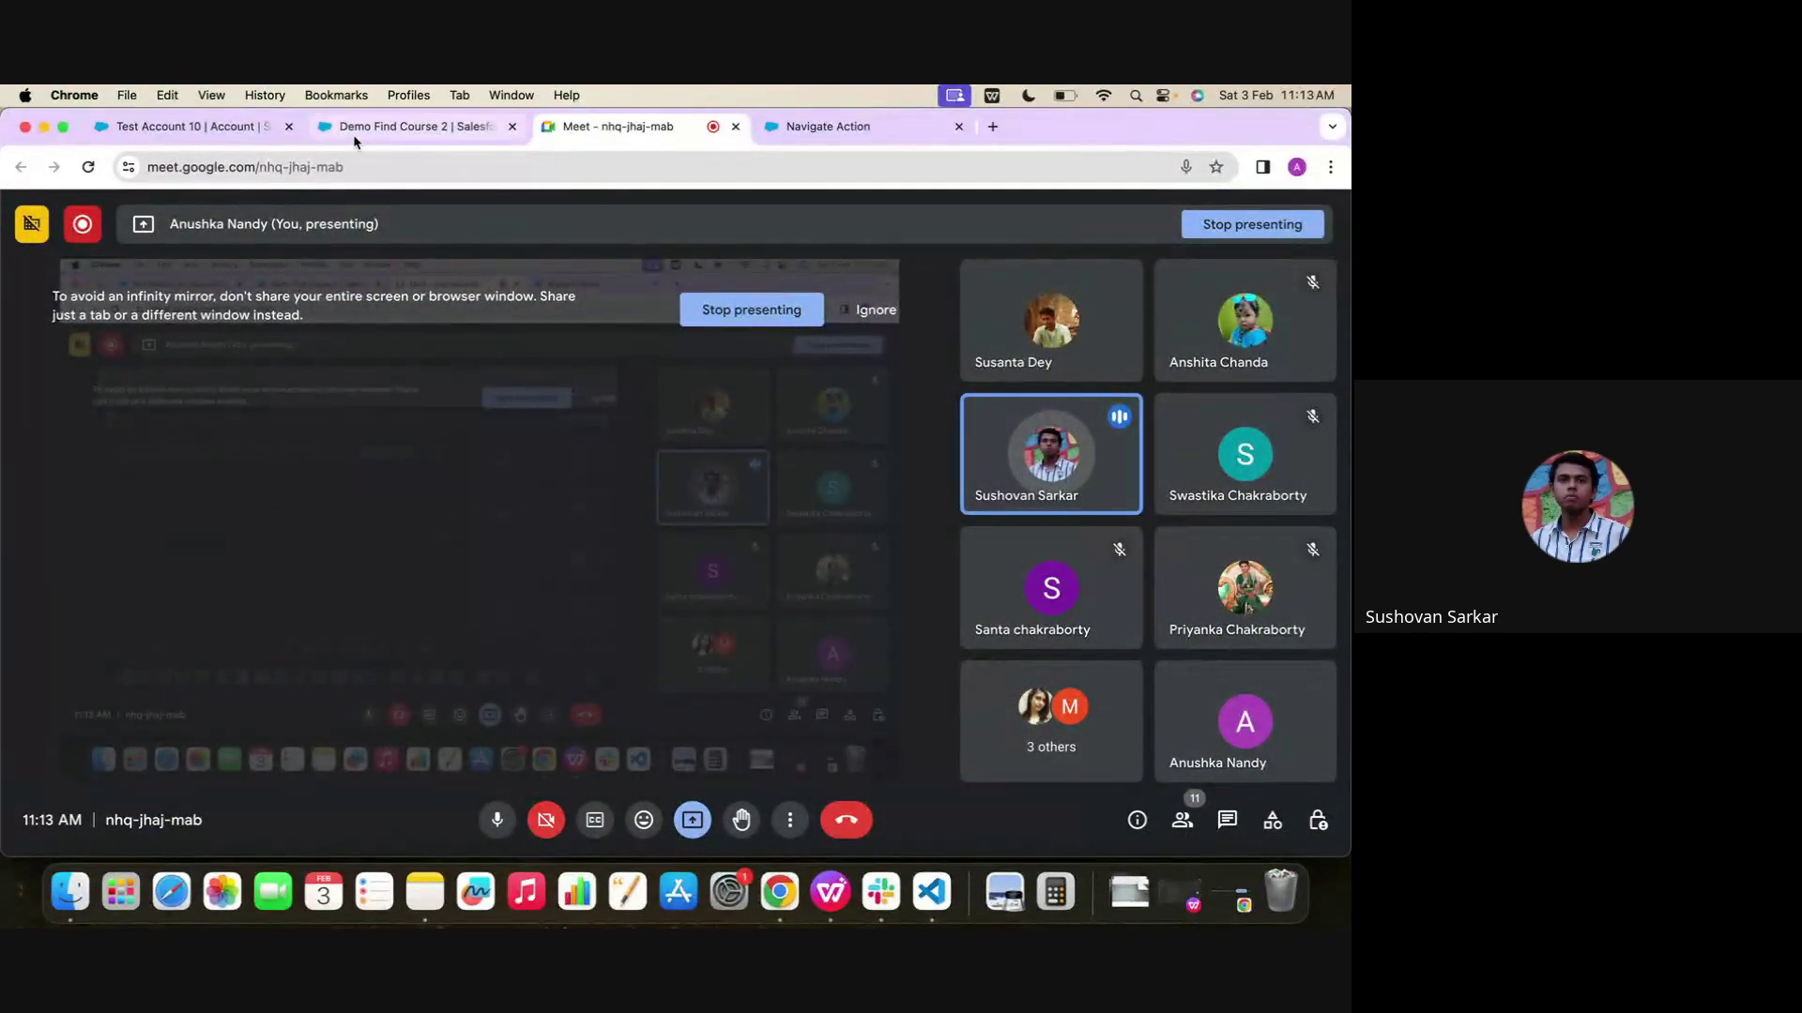
left_click(192, 126)
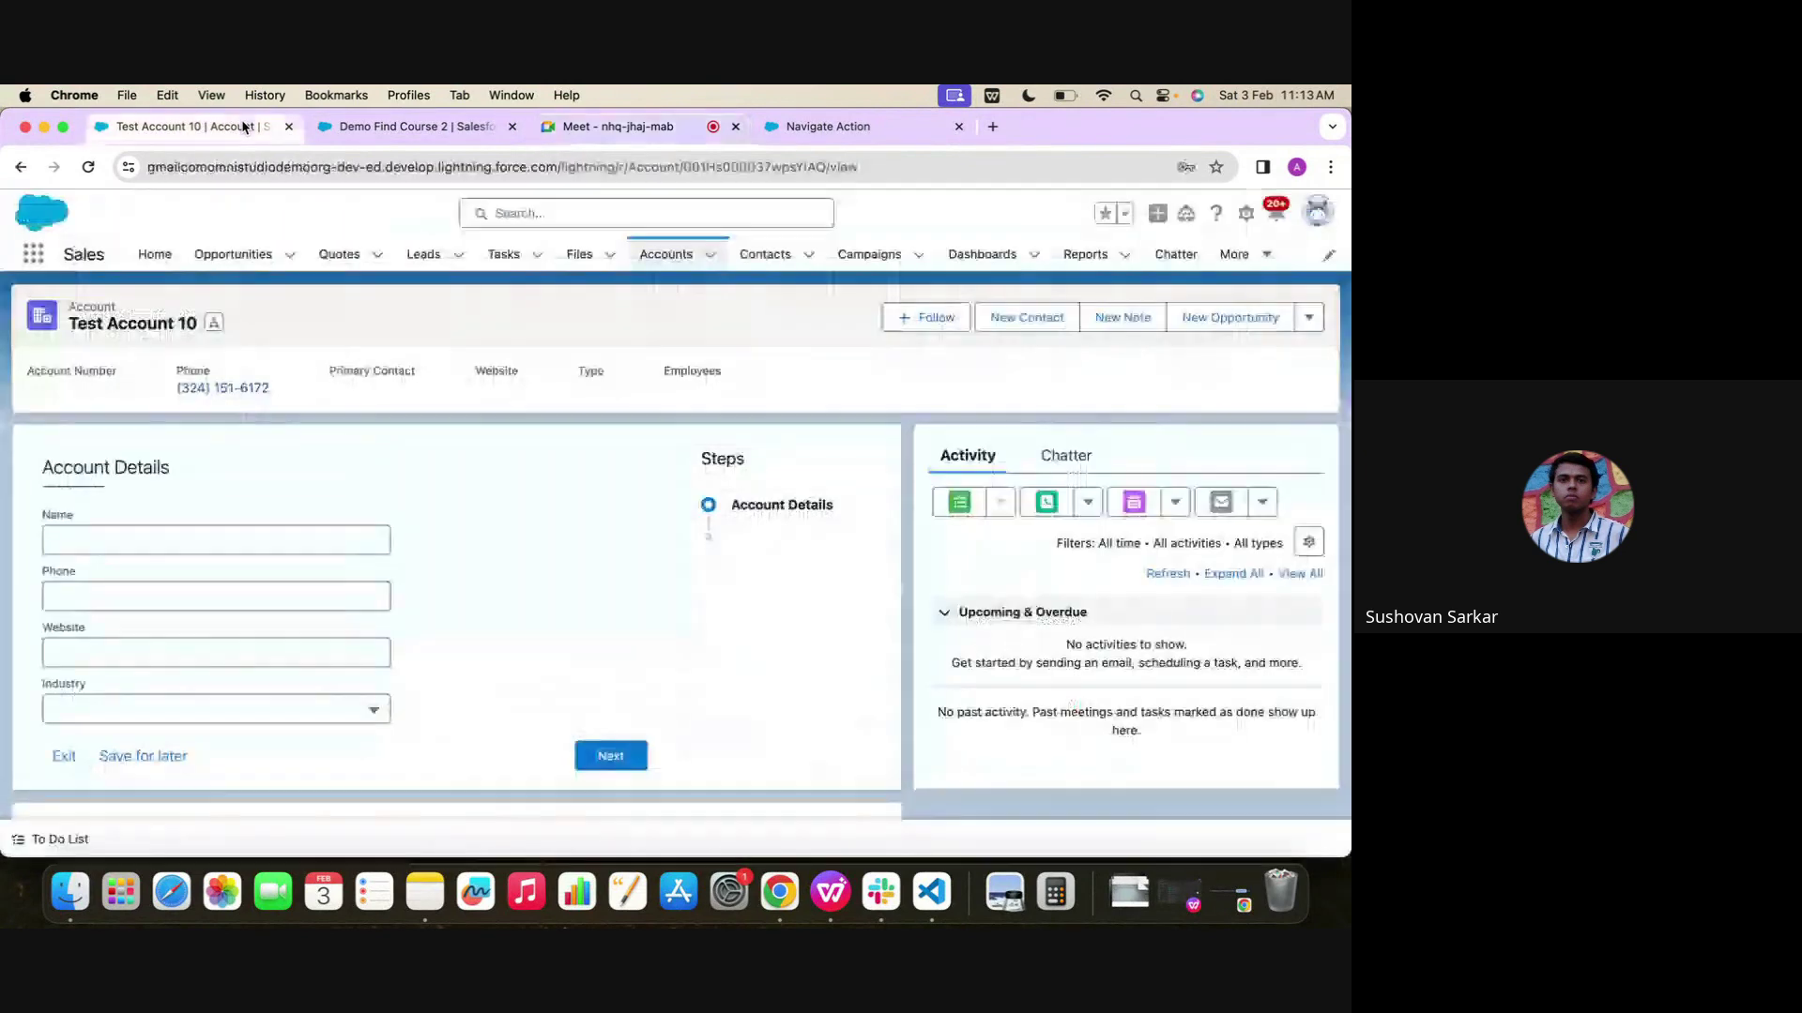
left_click(414, 125)
key("super+r")
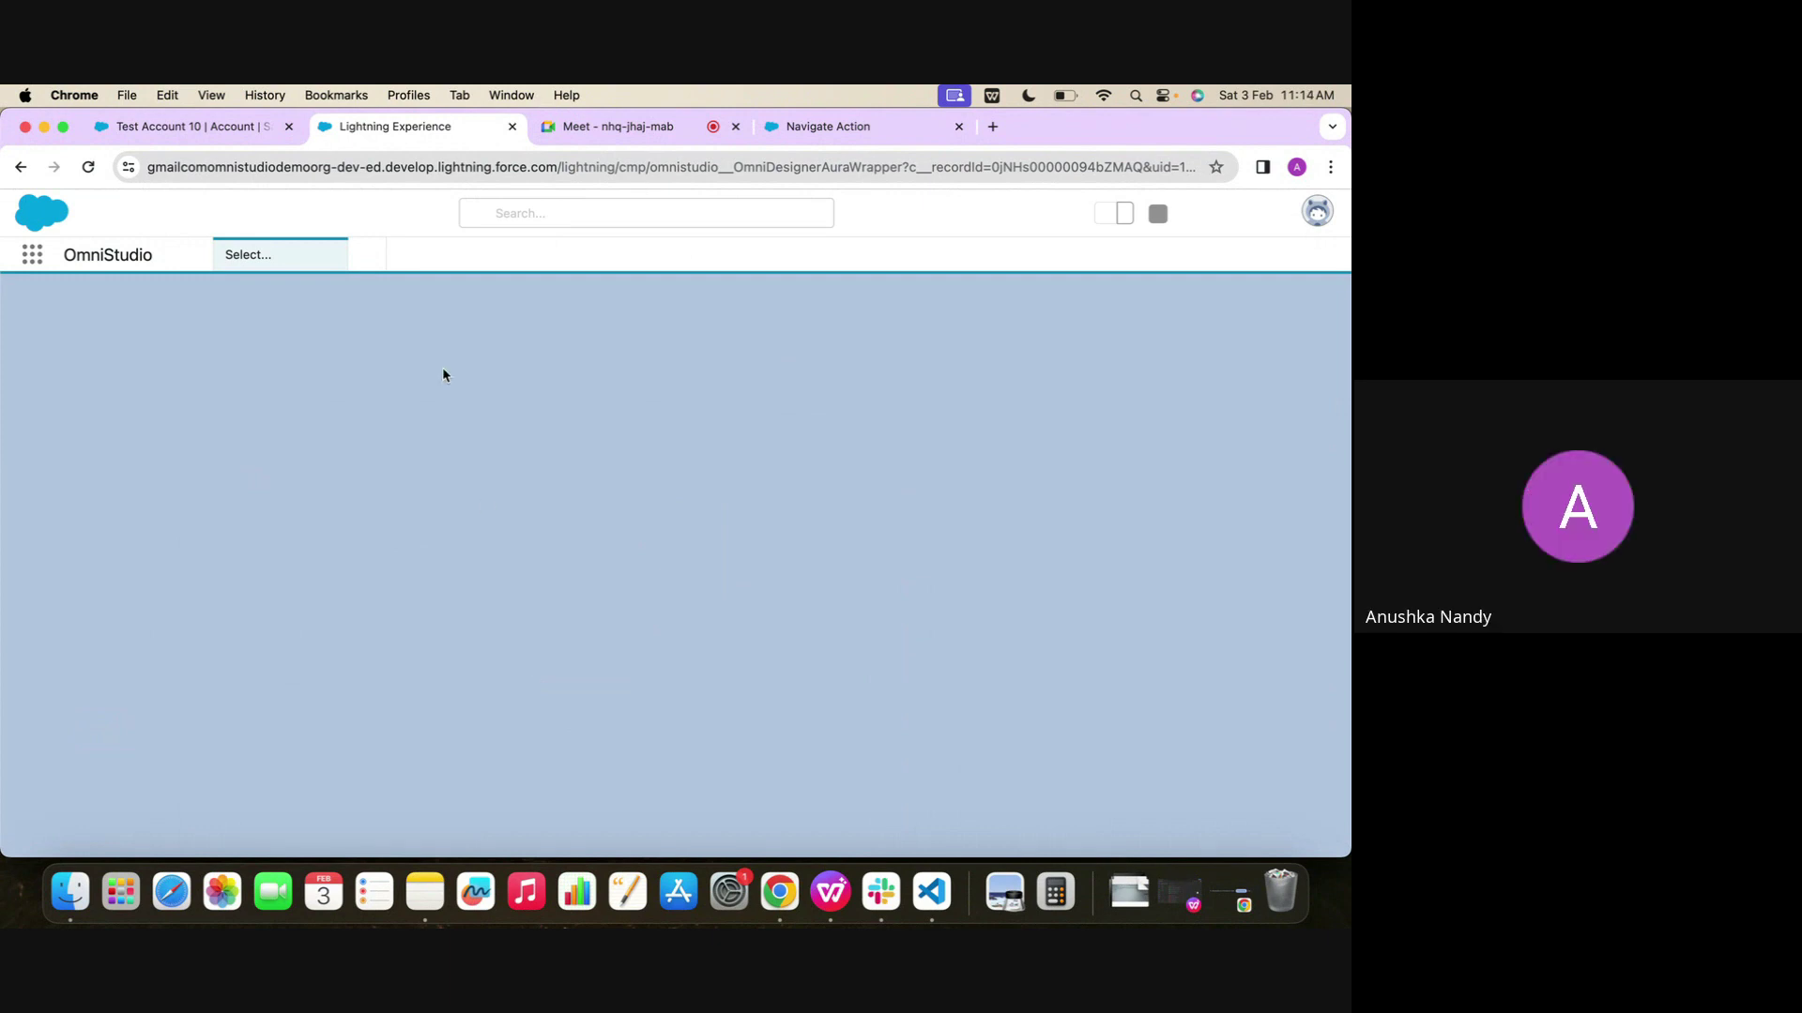
left_click(188, 126)
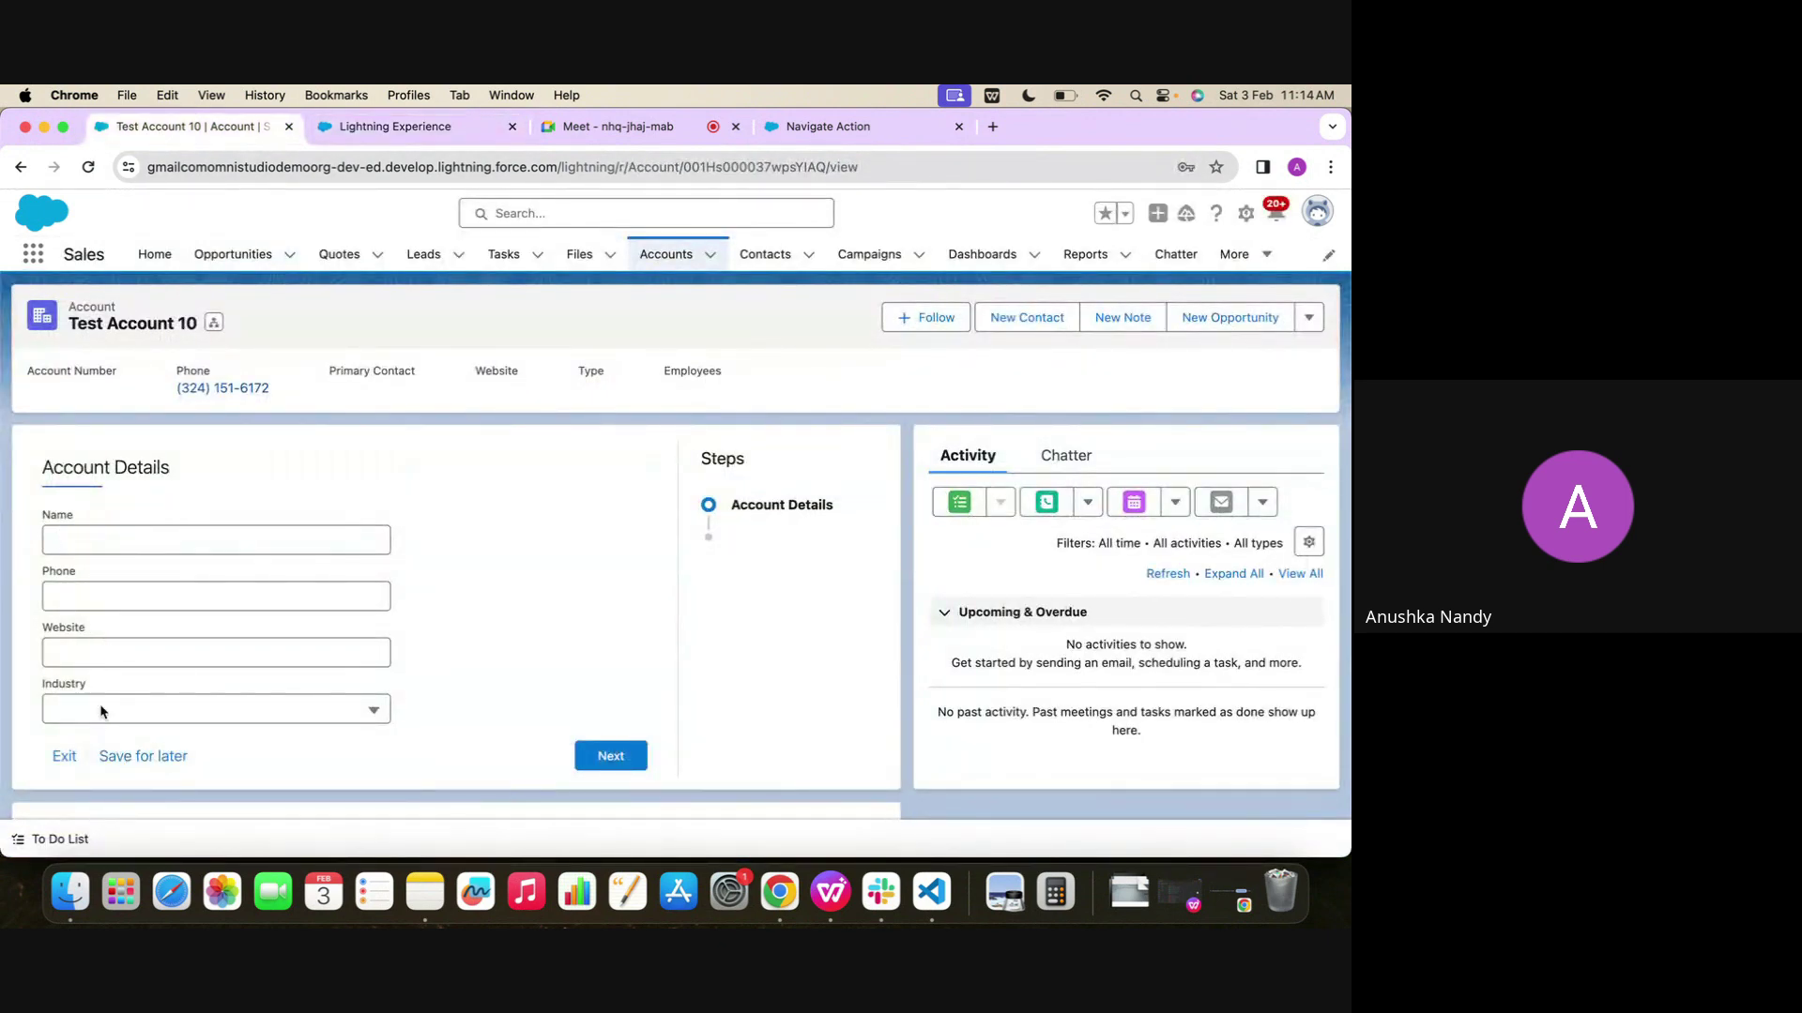
left_click(357, 125)
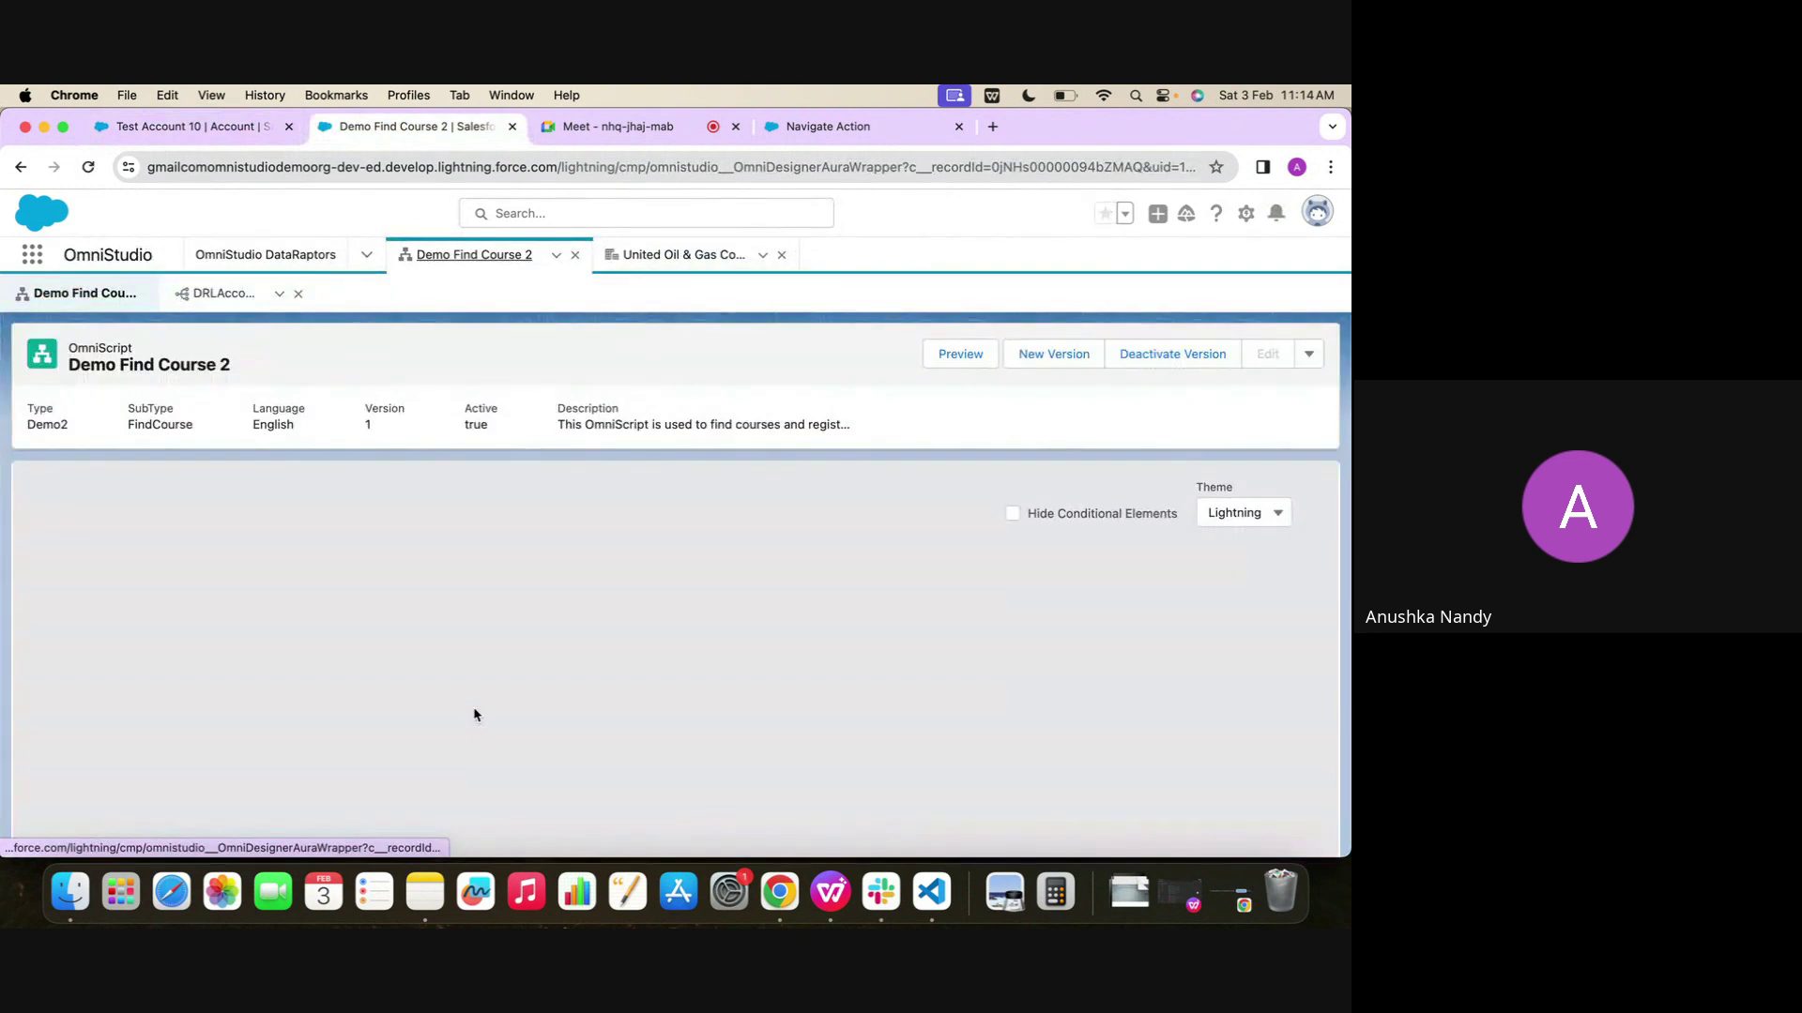
left_click(188, 128)
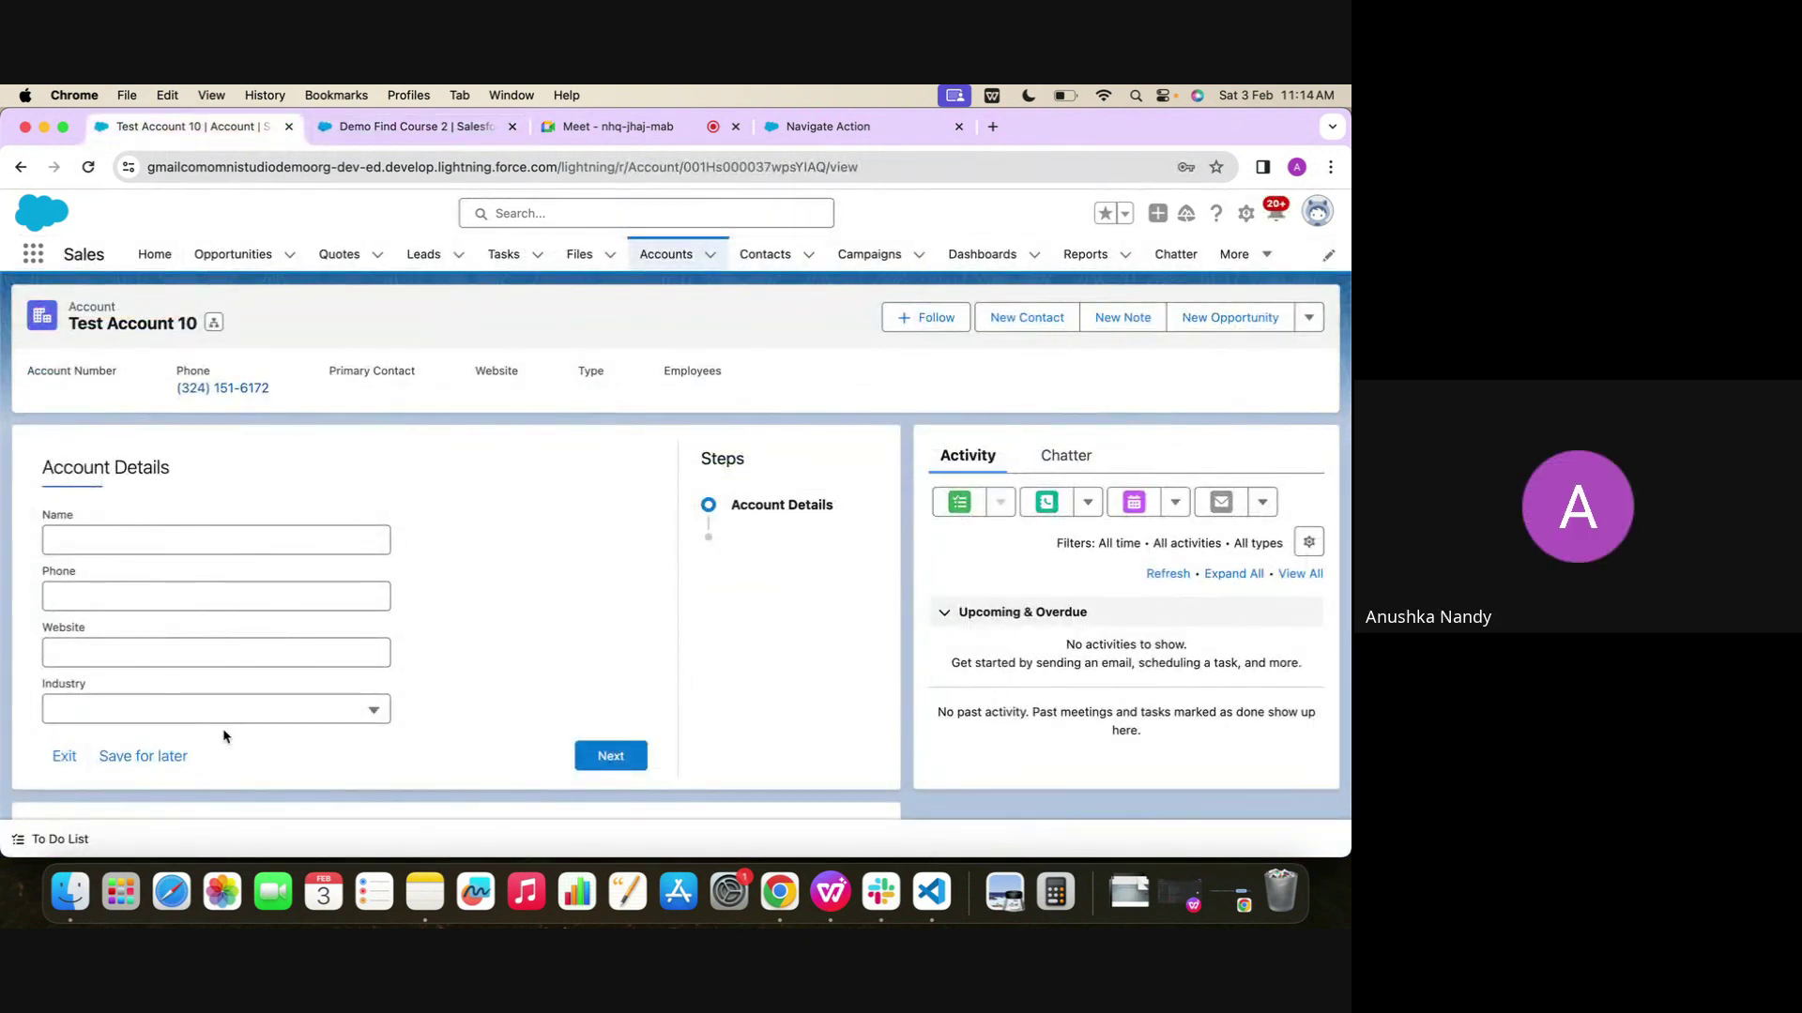
Open the DRLAccountDetails DataRaptor from DataRaptorPostAction1 in the OmniScript and examine its field mappings
left_click(394, 125)
scroll(408, 544, "down", 2)
left_click(402, 588)
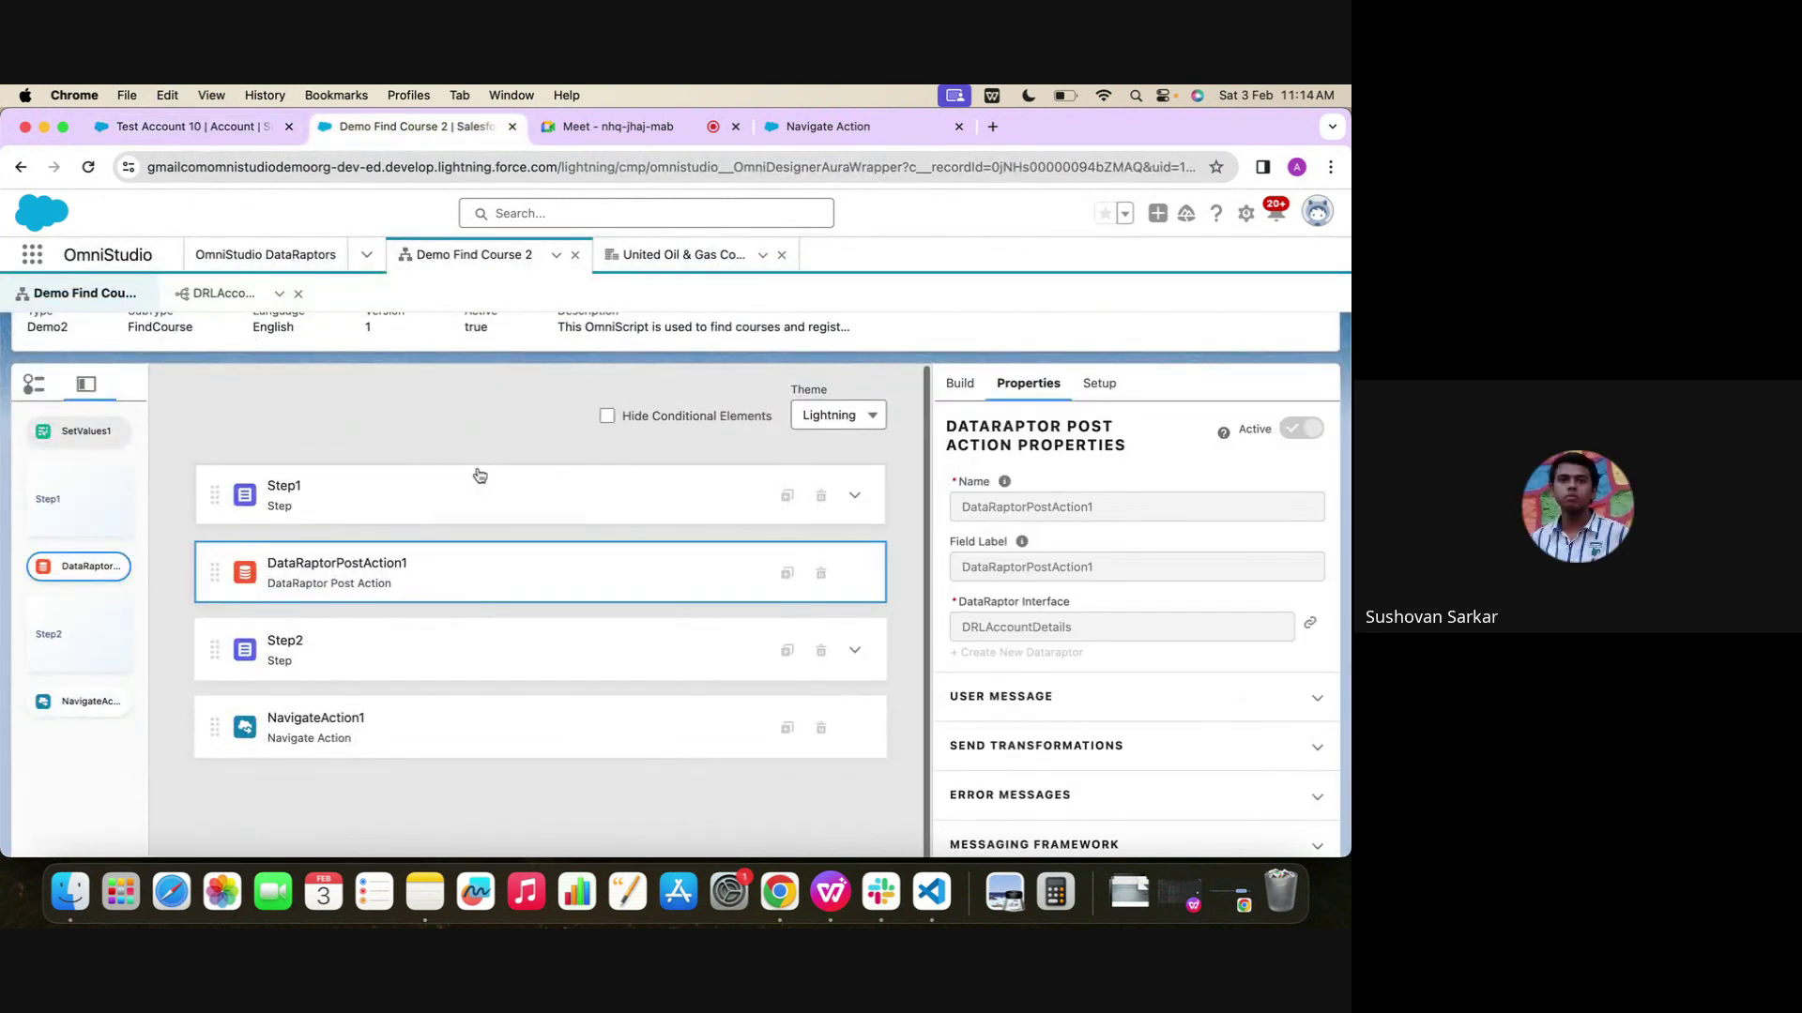
scroll(475, 470, "up", 2)
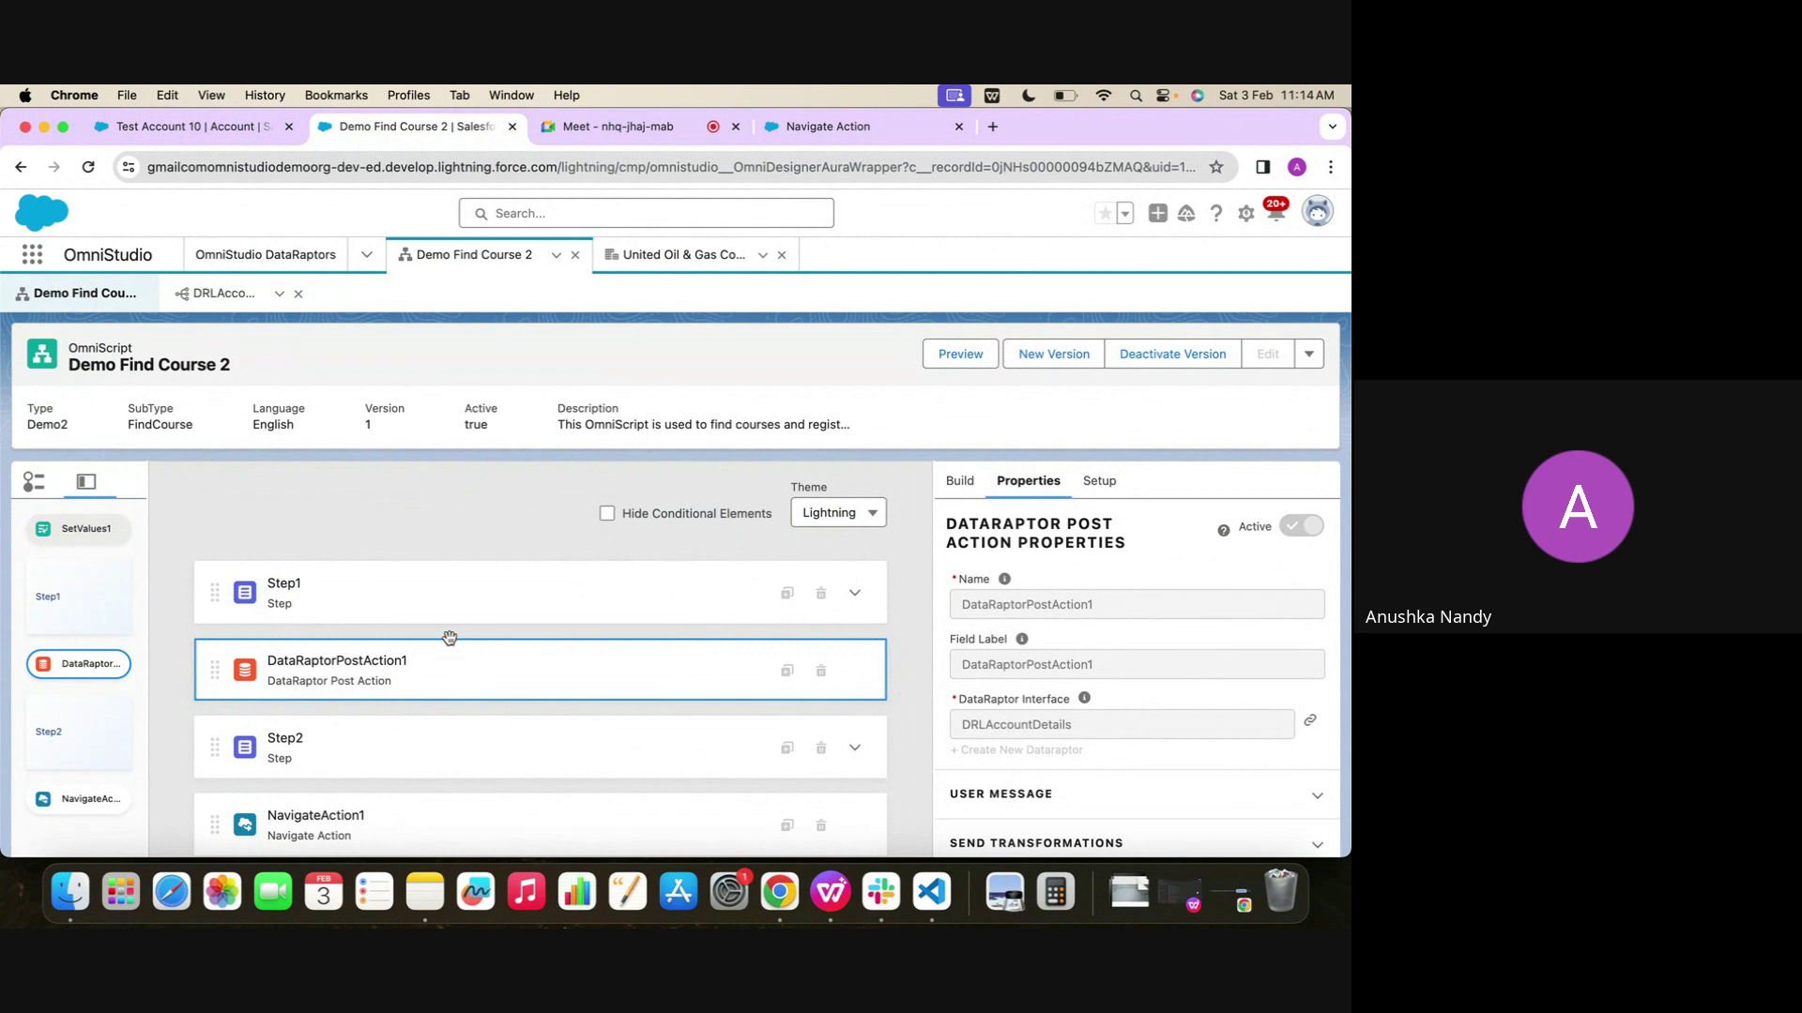
left_click(1310, 721)
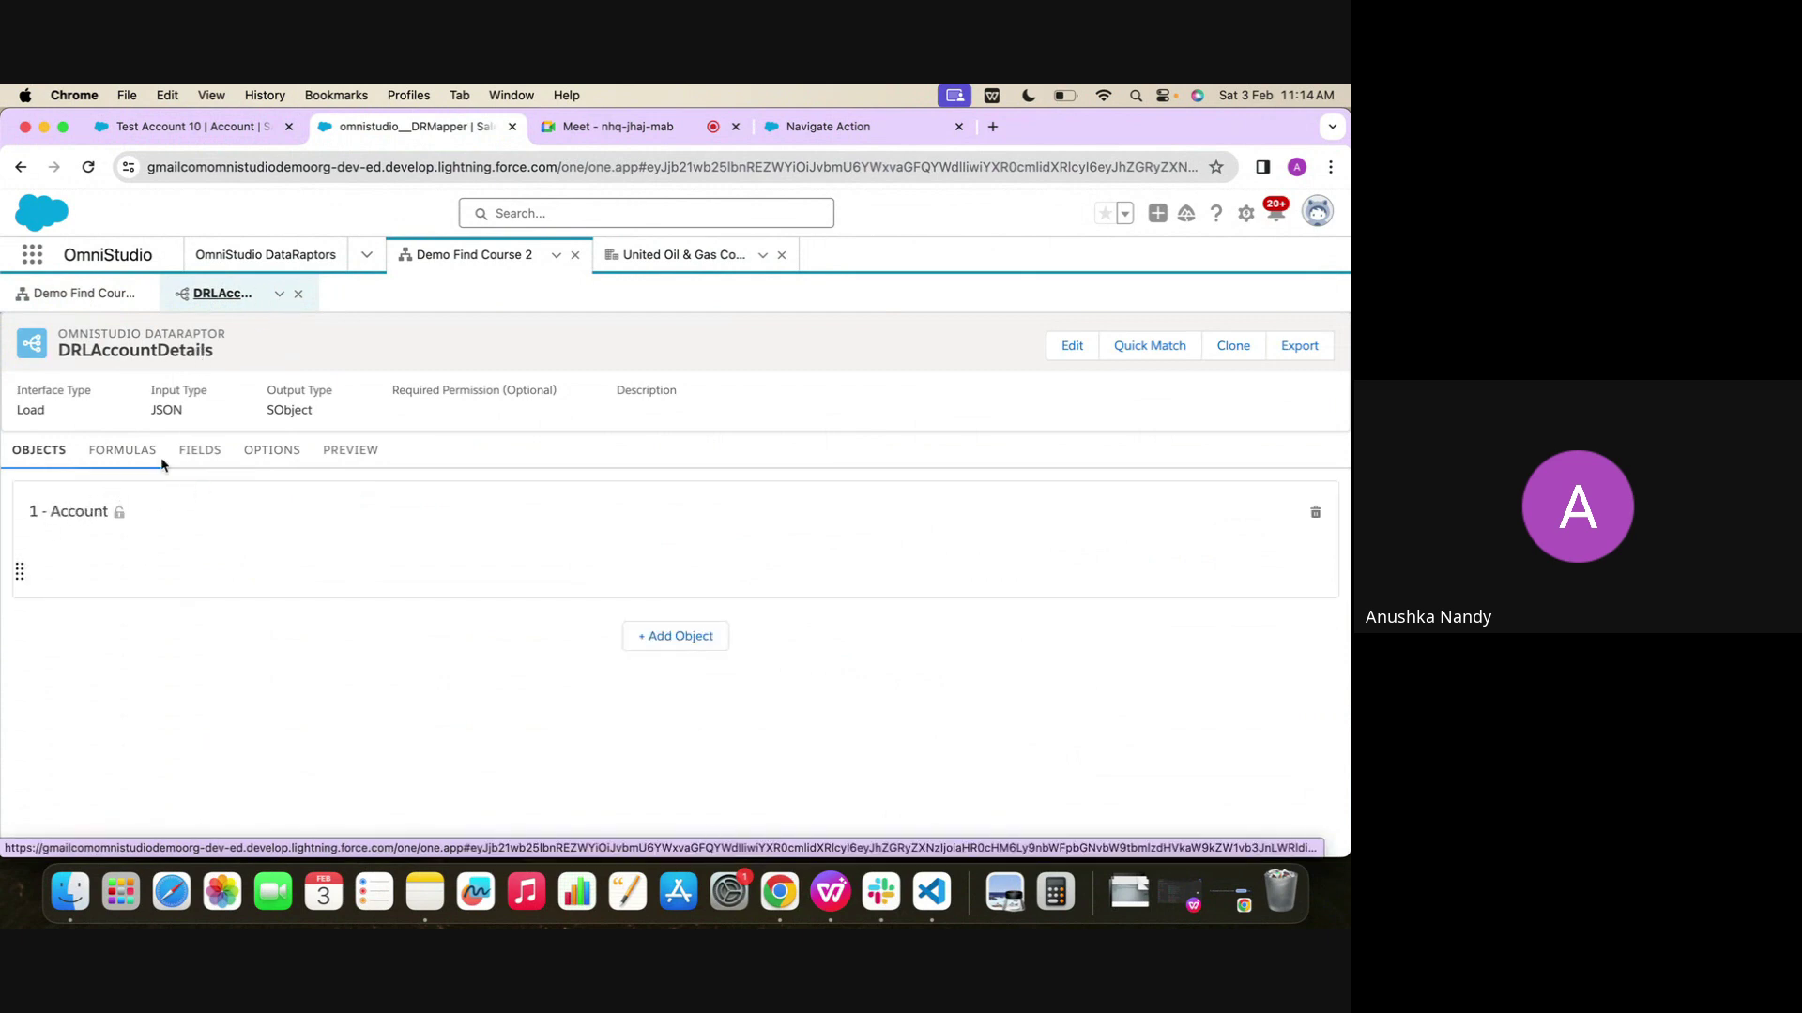
left_click(199, 450)
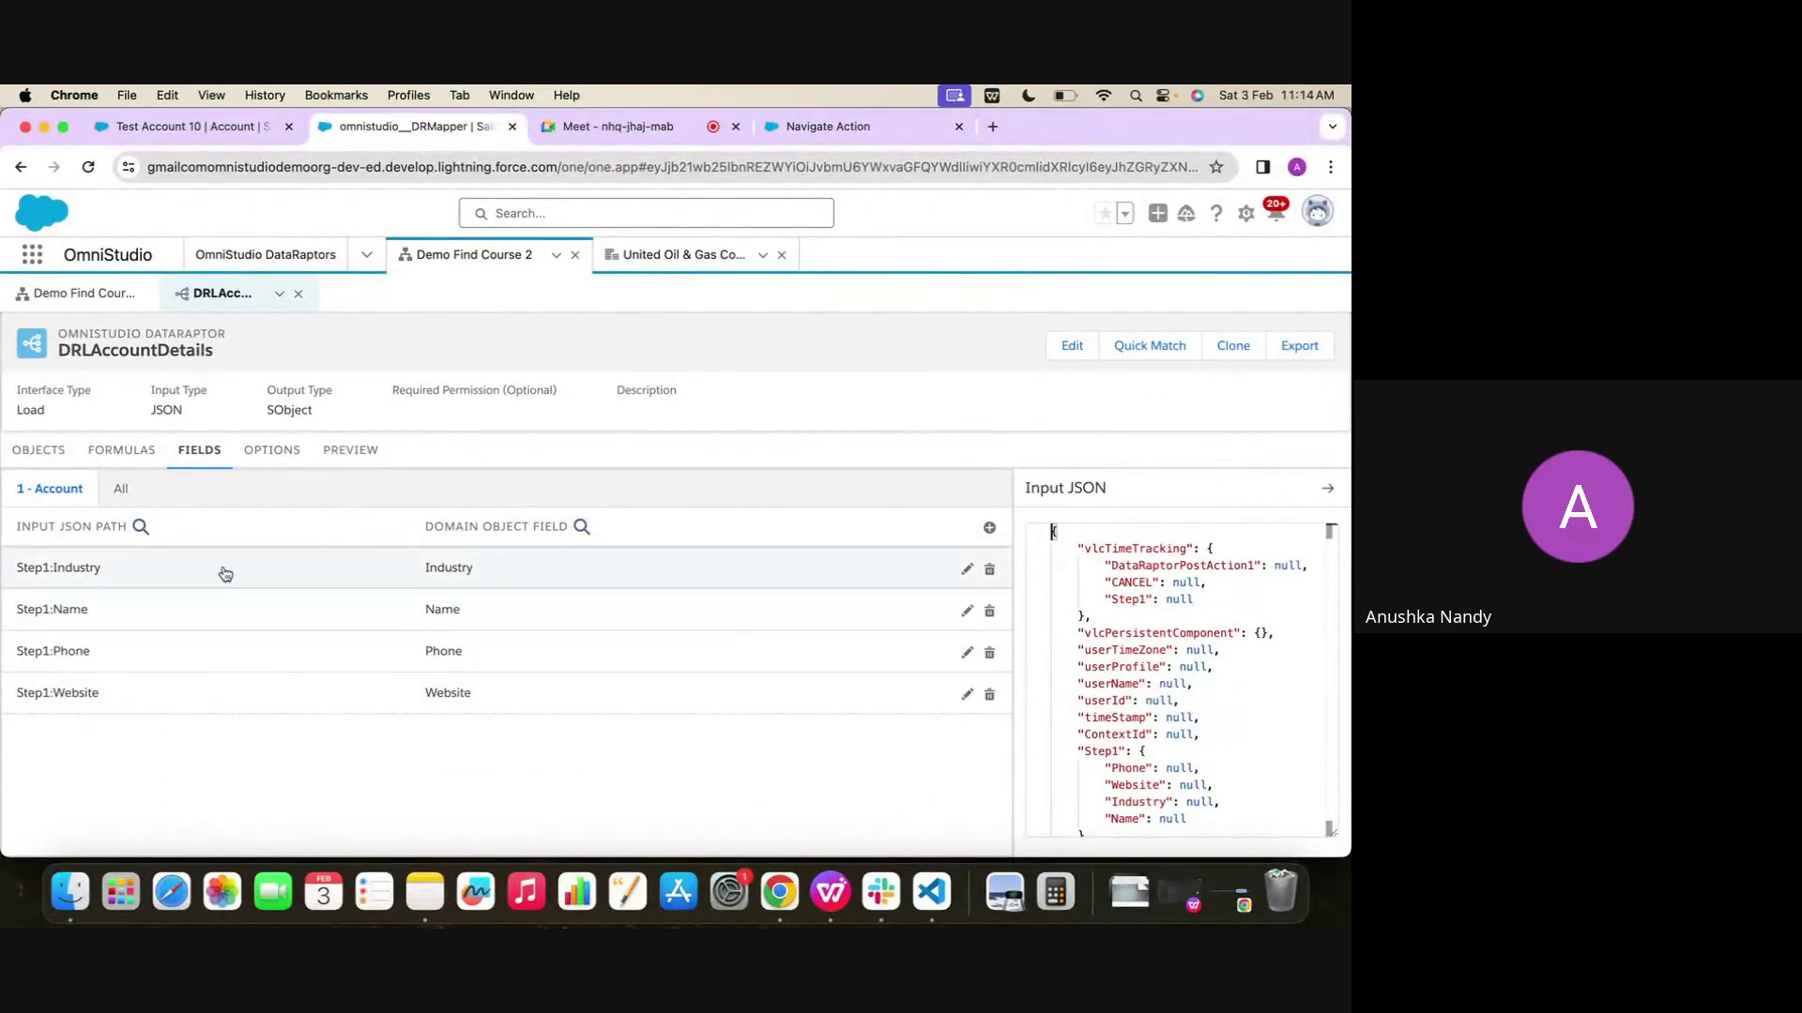
Expand Step1 in the OmniScript and compare its account input fields with the DRLAccountDetails mappings
left_click(61, 296)
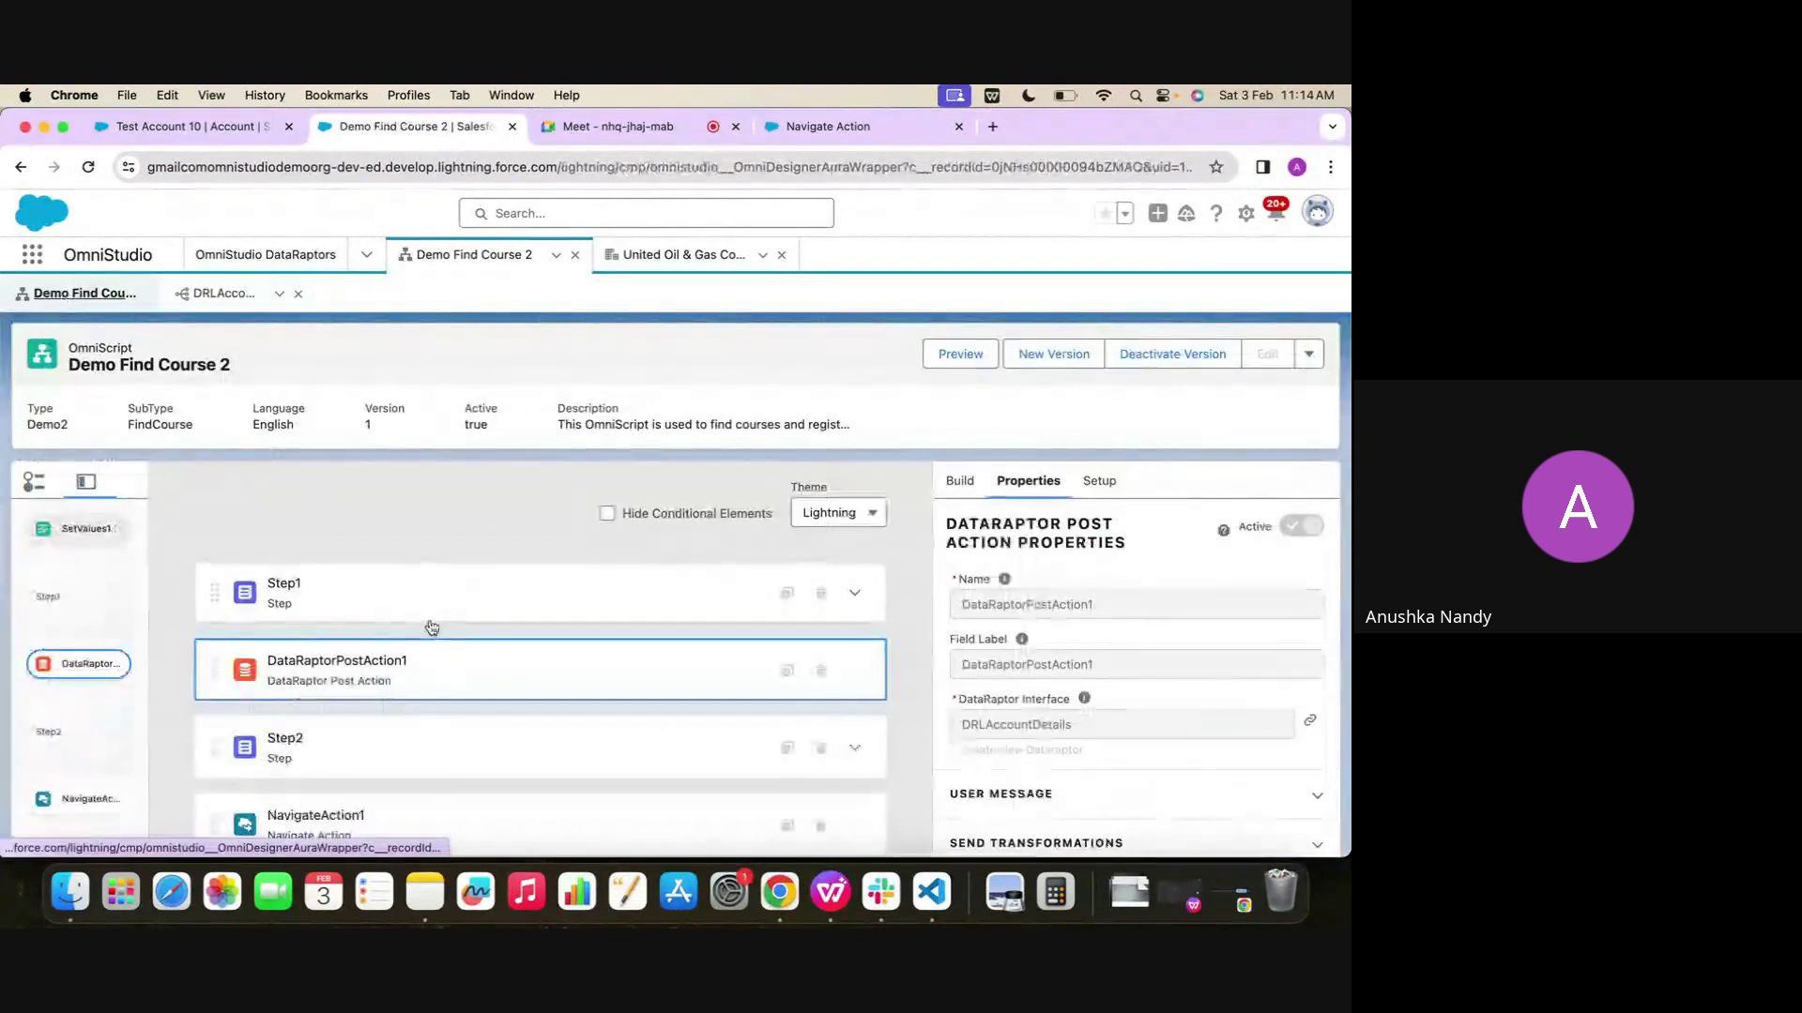
left_click(319, 613)
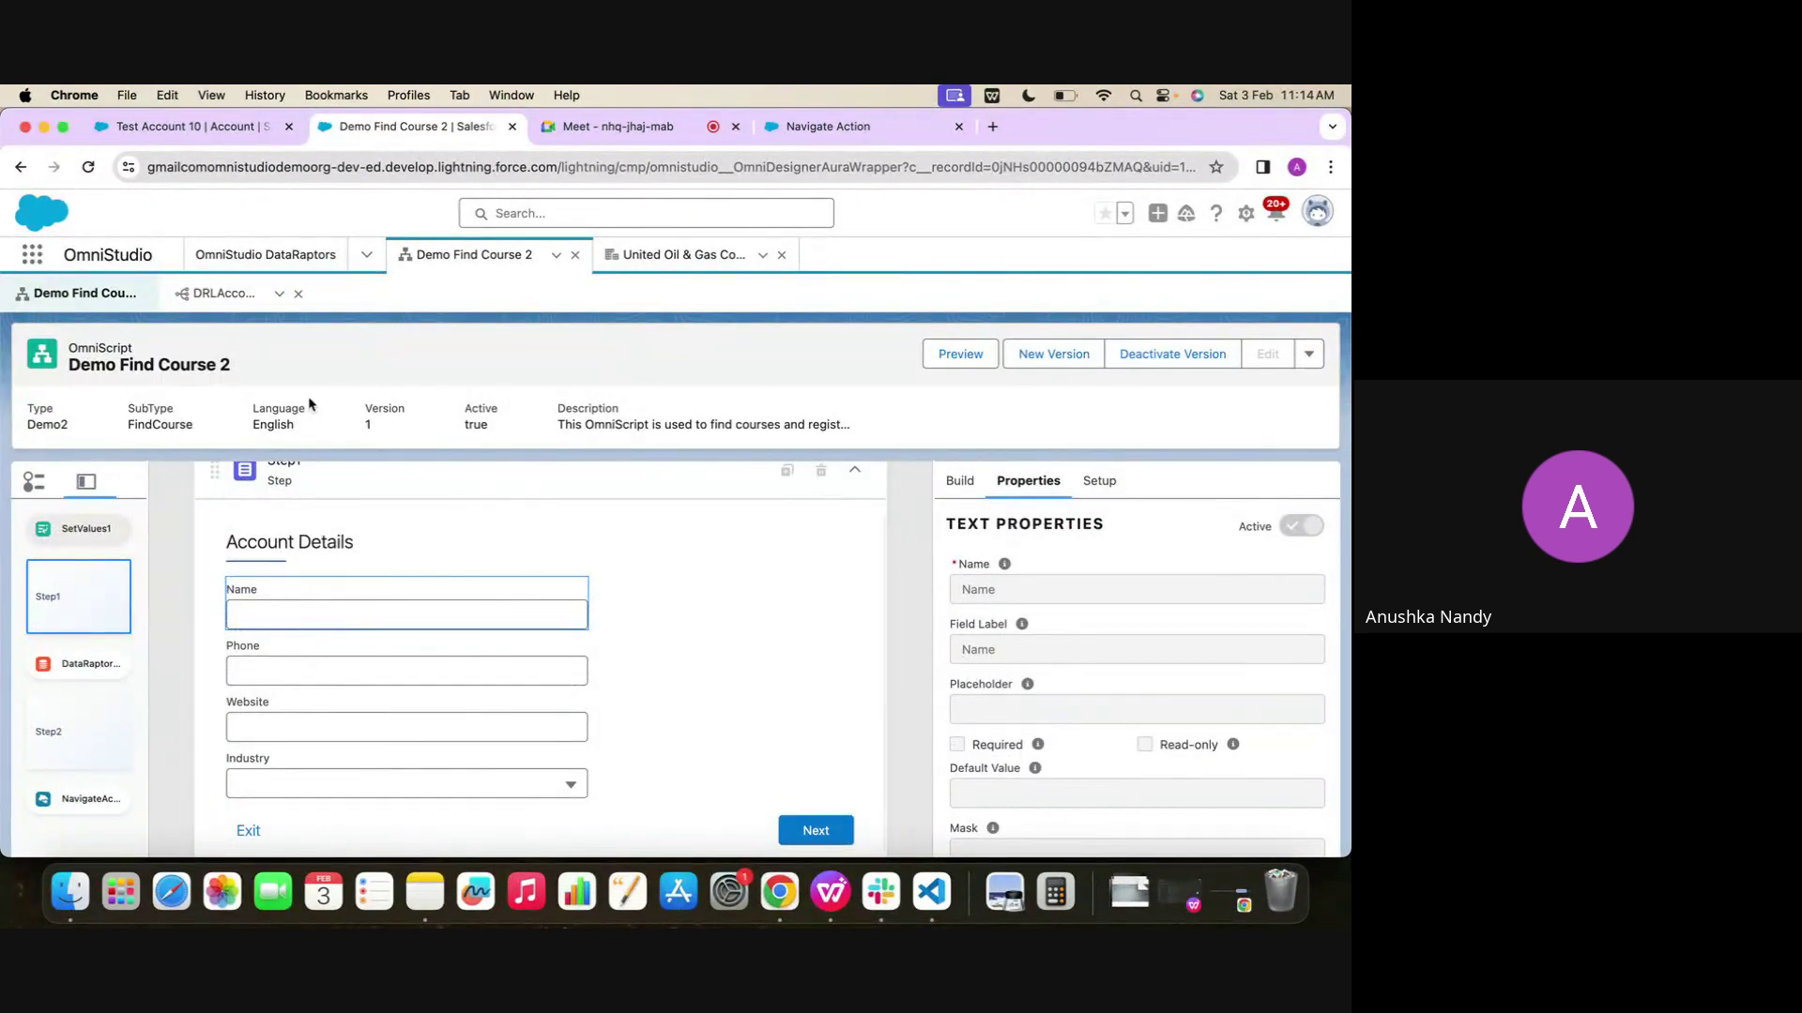
left_click(223, 294)
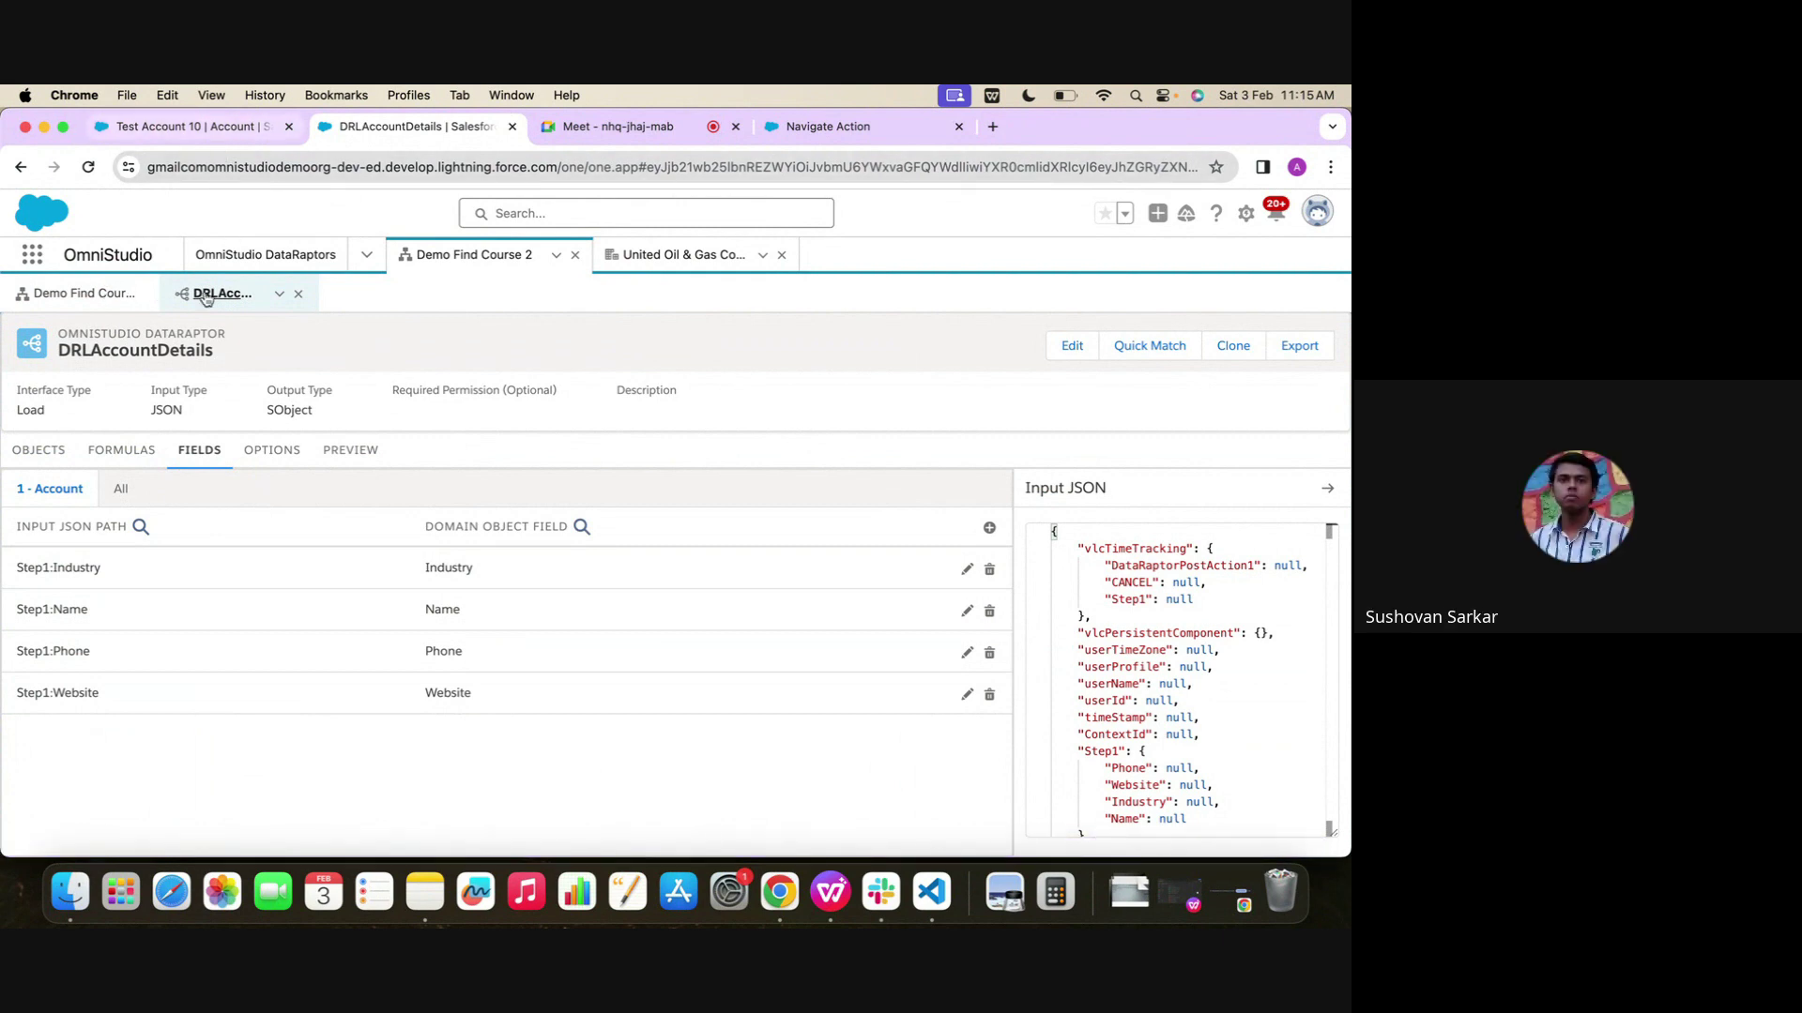
Review the properties of Step2, DataRaptorPostAction1, the Messaging1 element and NavigateAction1 in the Demo Find Course 2 OmniScript
left_click(95, 294)
scroll(462, 732, "down", 3)
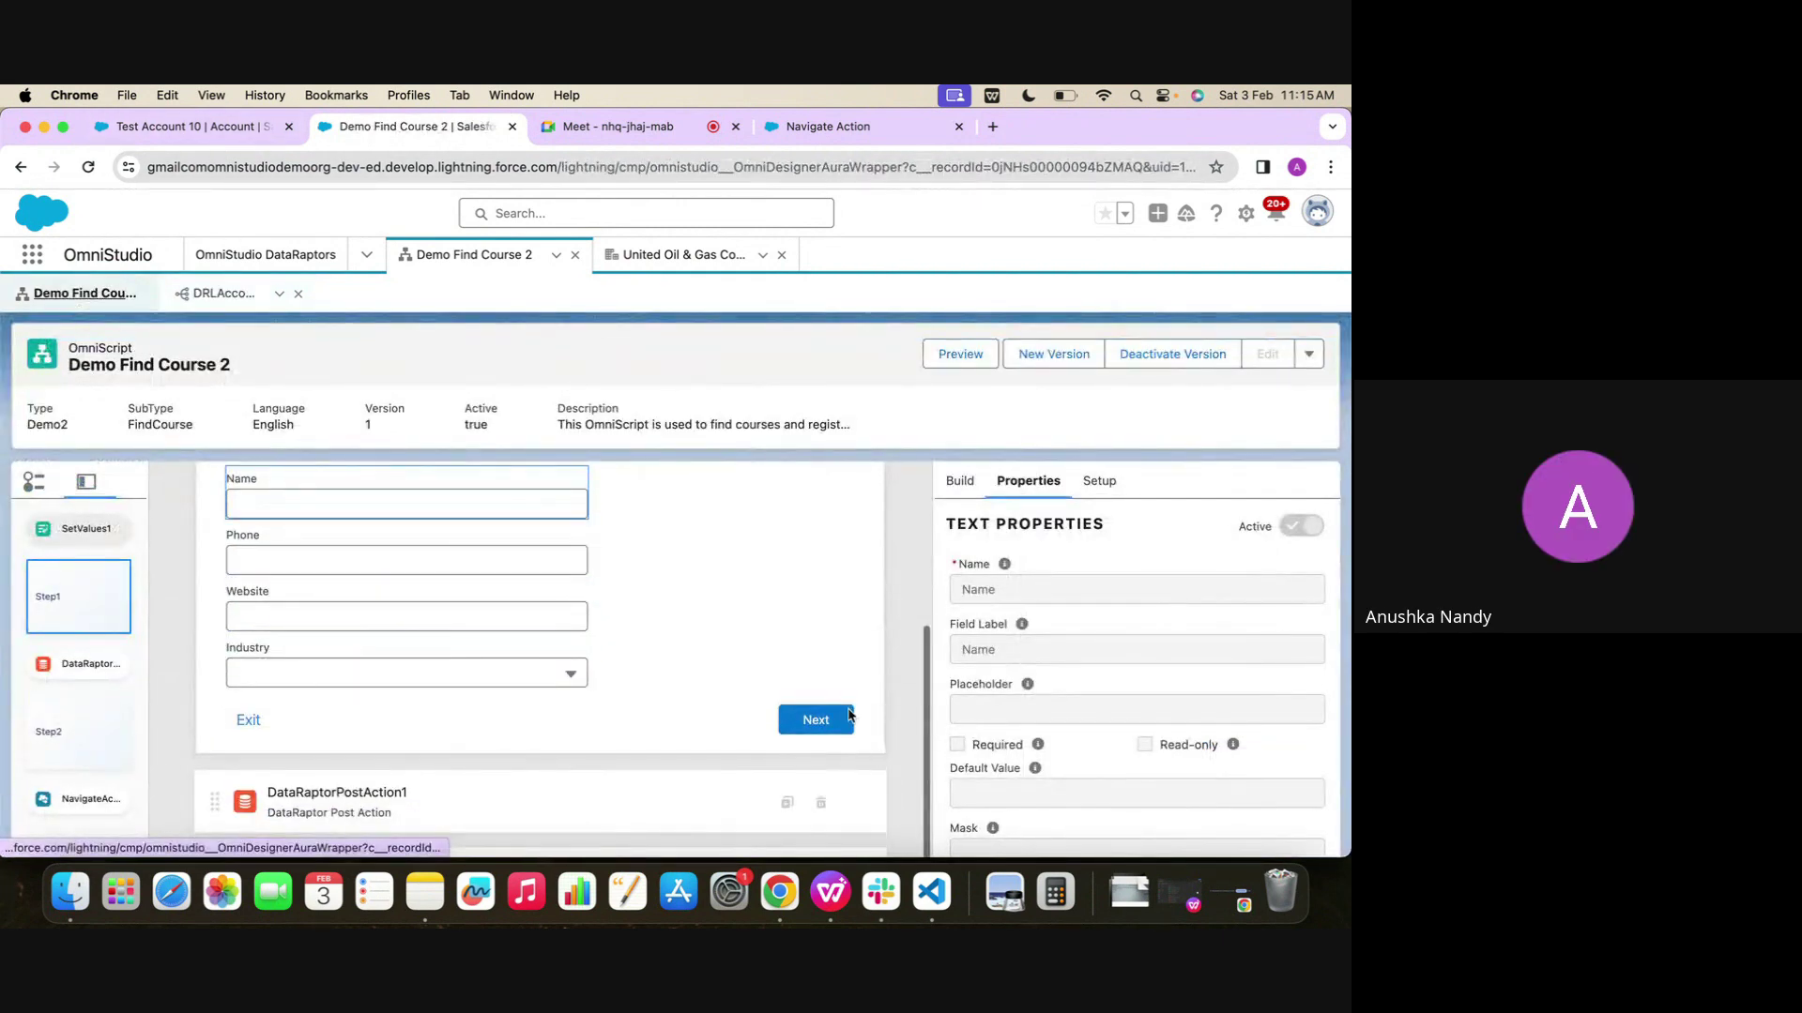
scroll(708, 732, "down", 2)
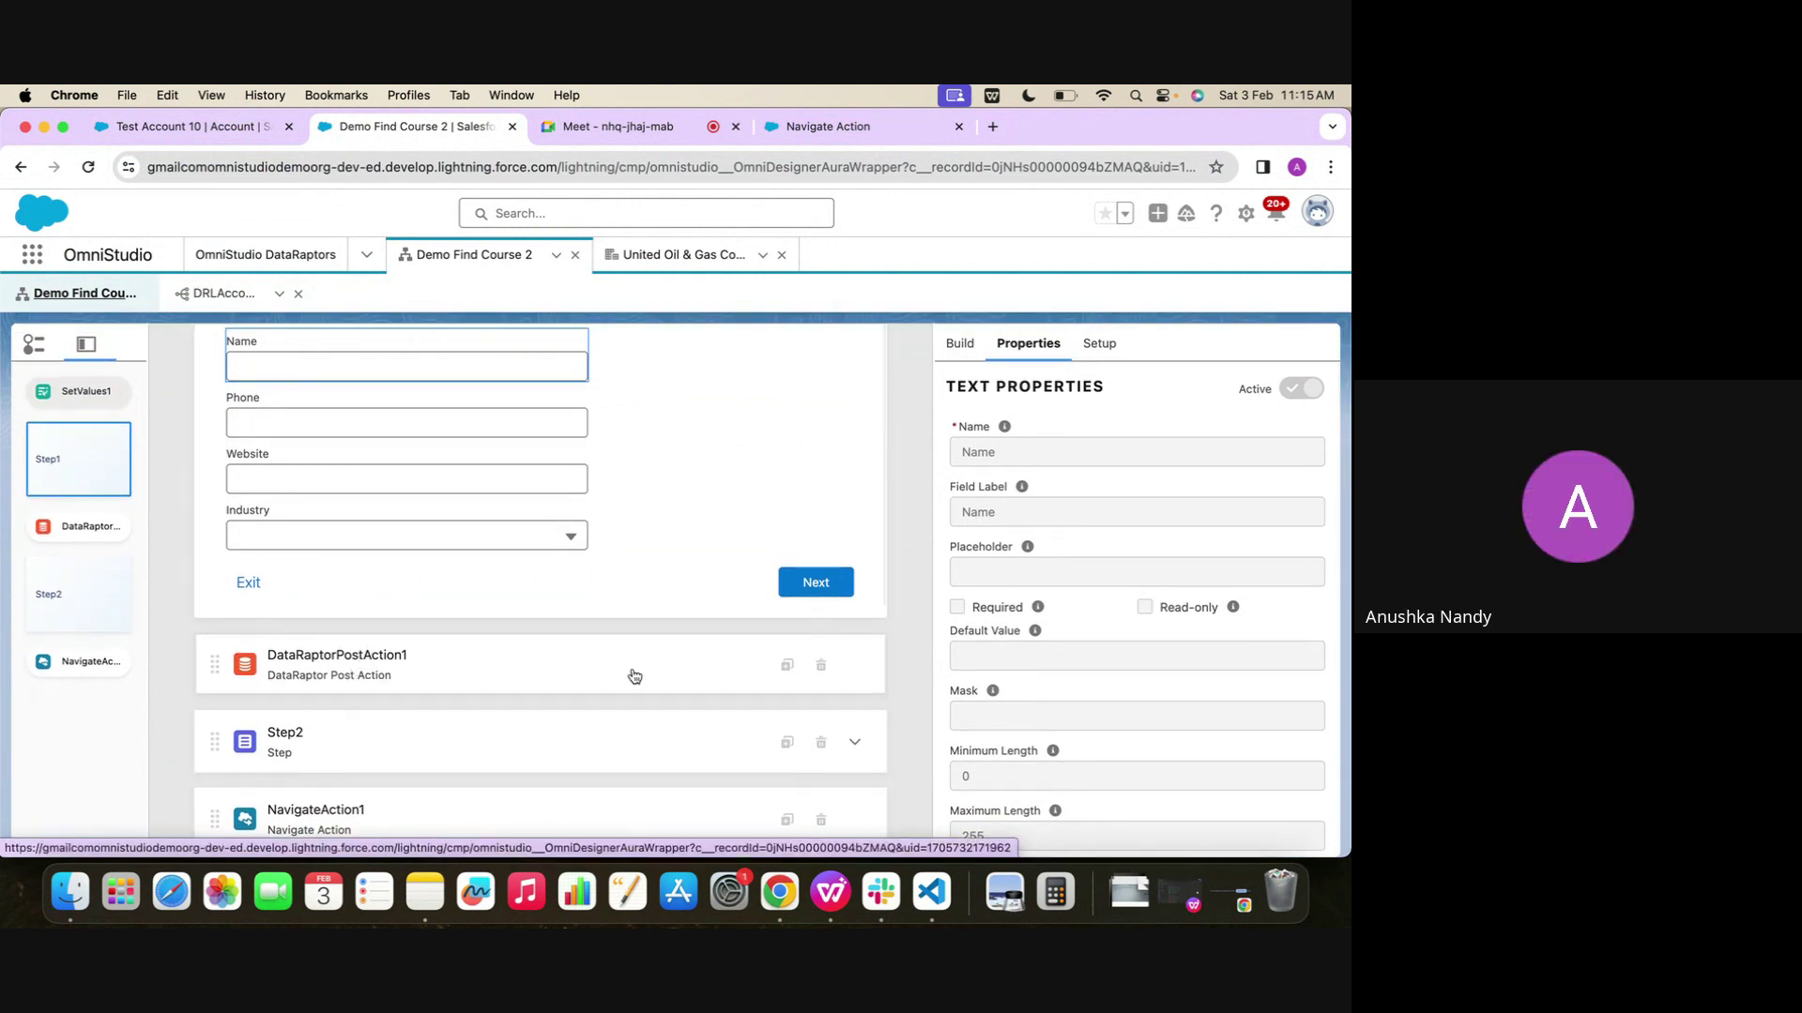
left_click(479, 743)
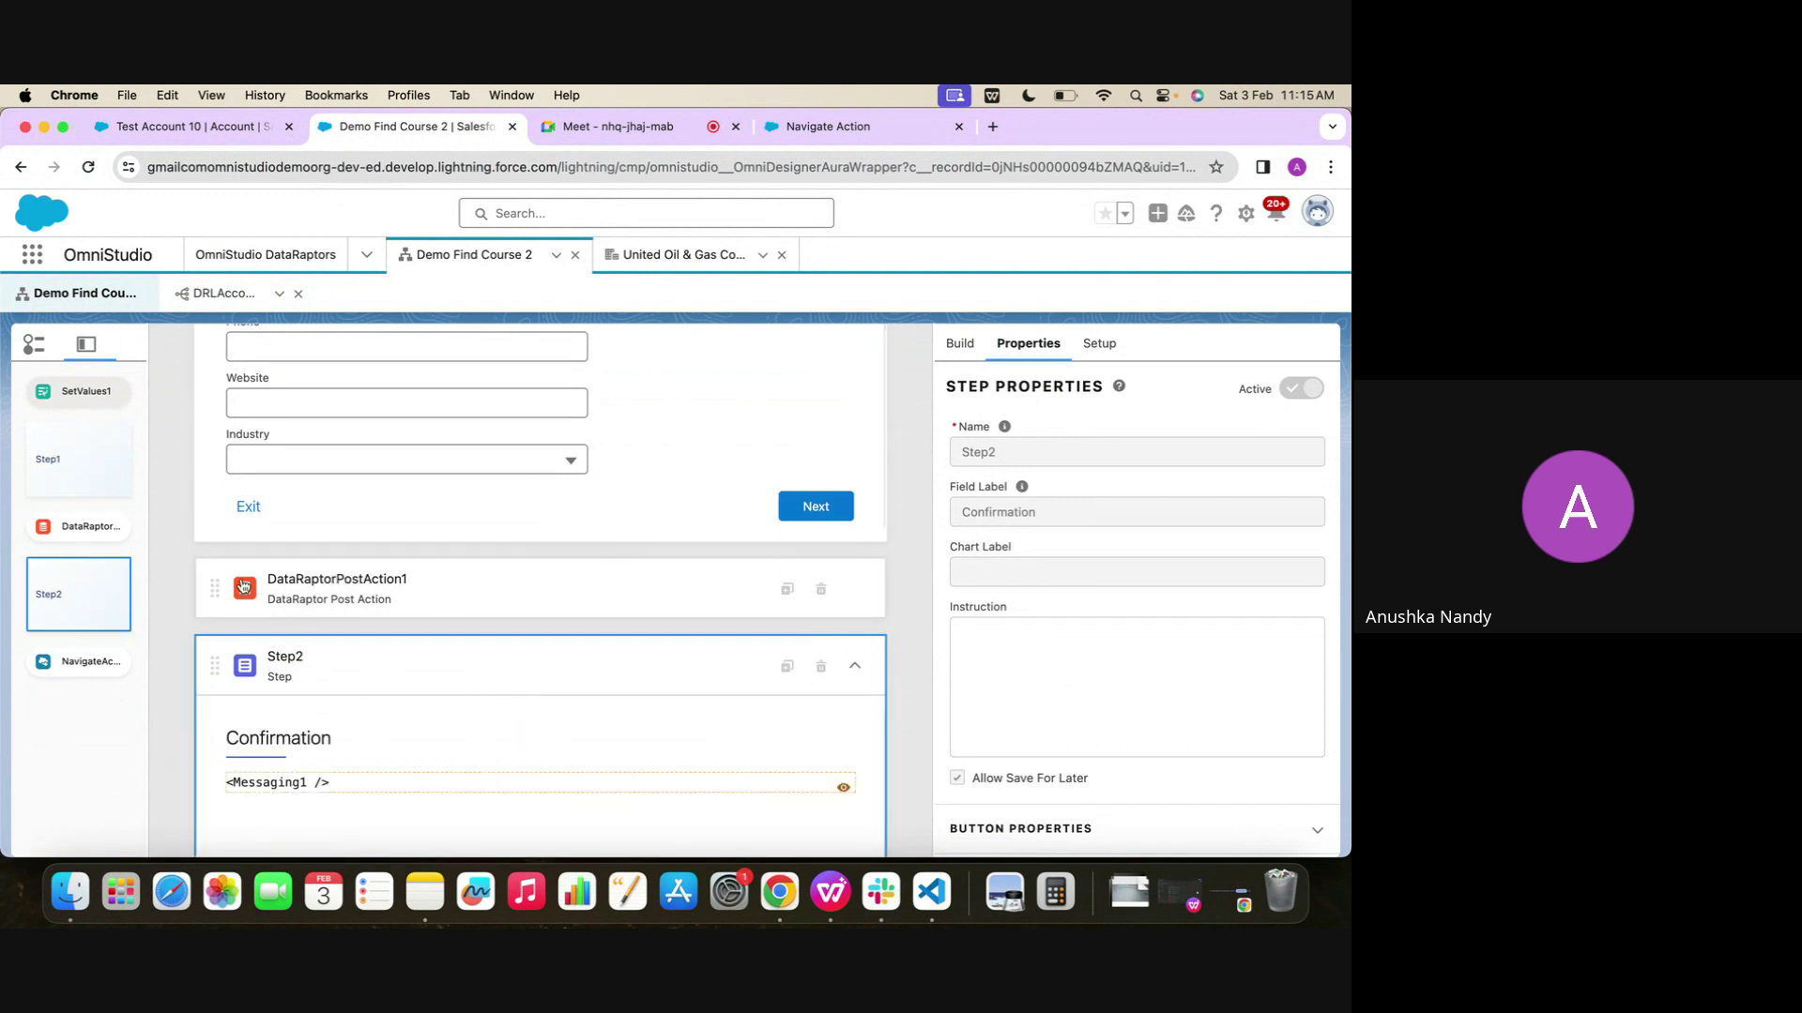
scroll(307, 603, "down", 3)
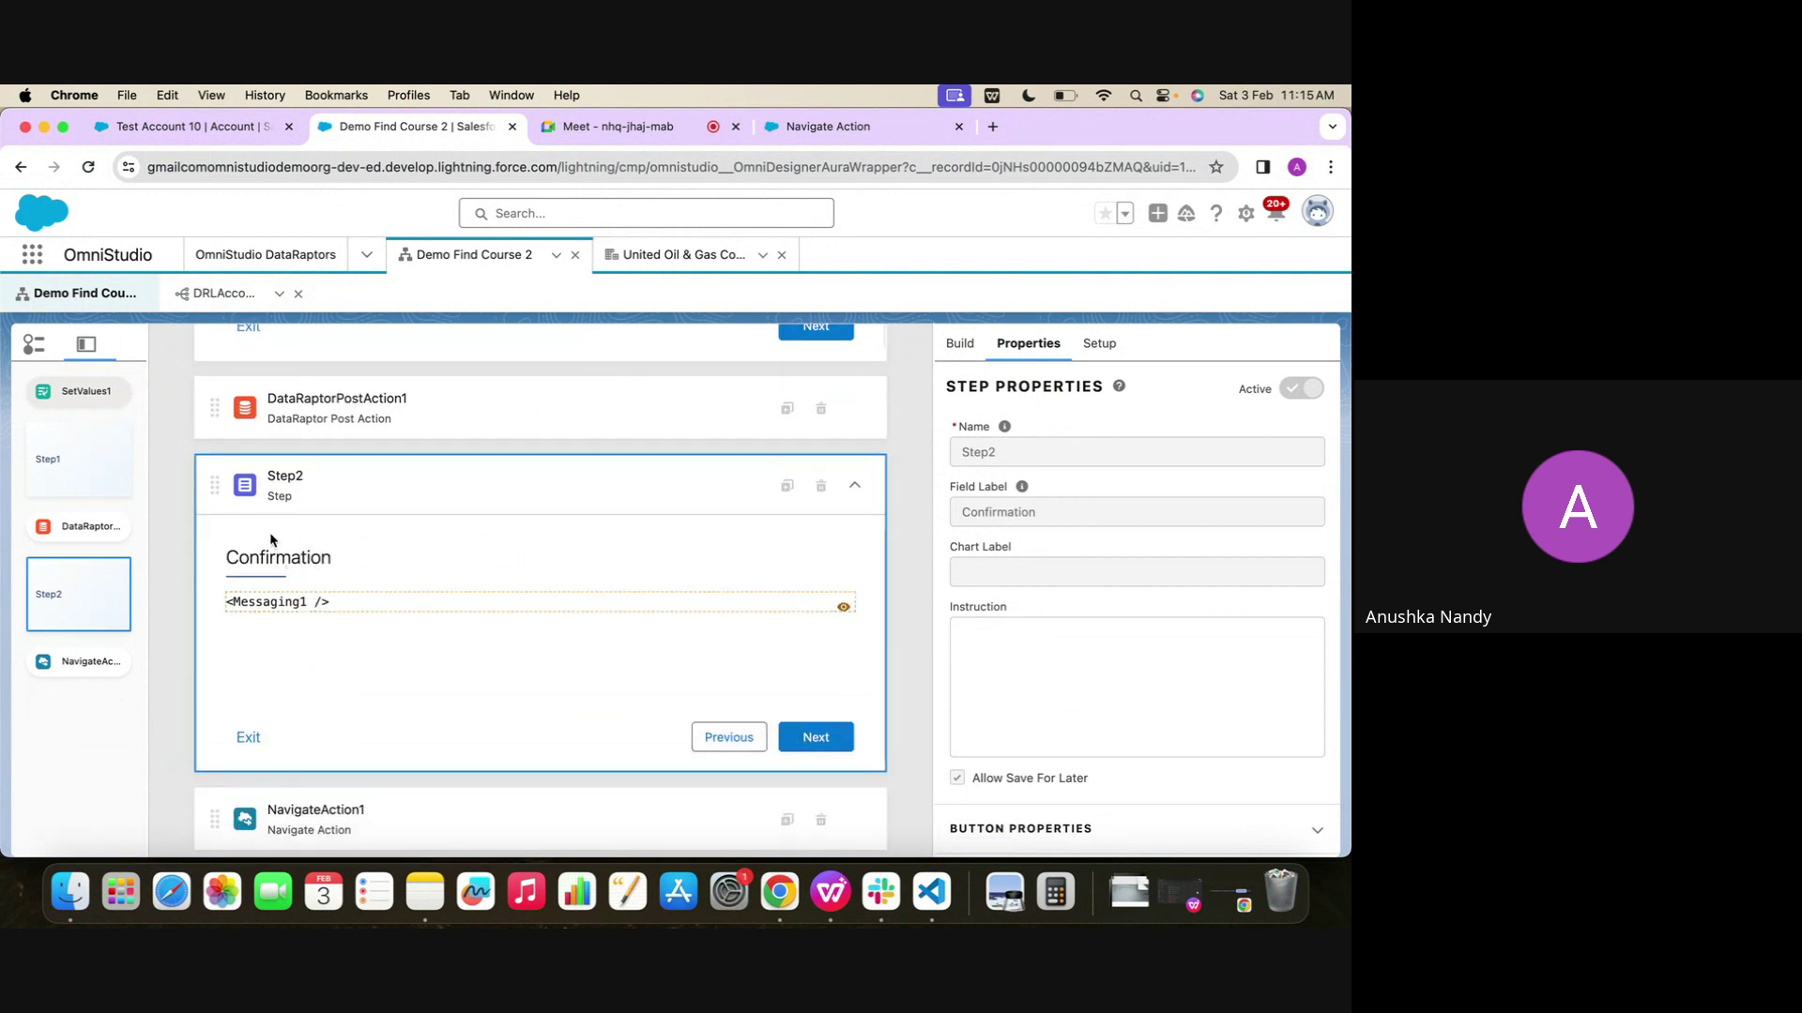
left_click(366, 414)
scroll(1037, 482, "up", 3)
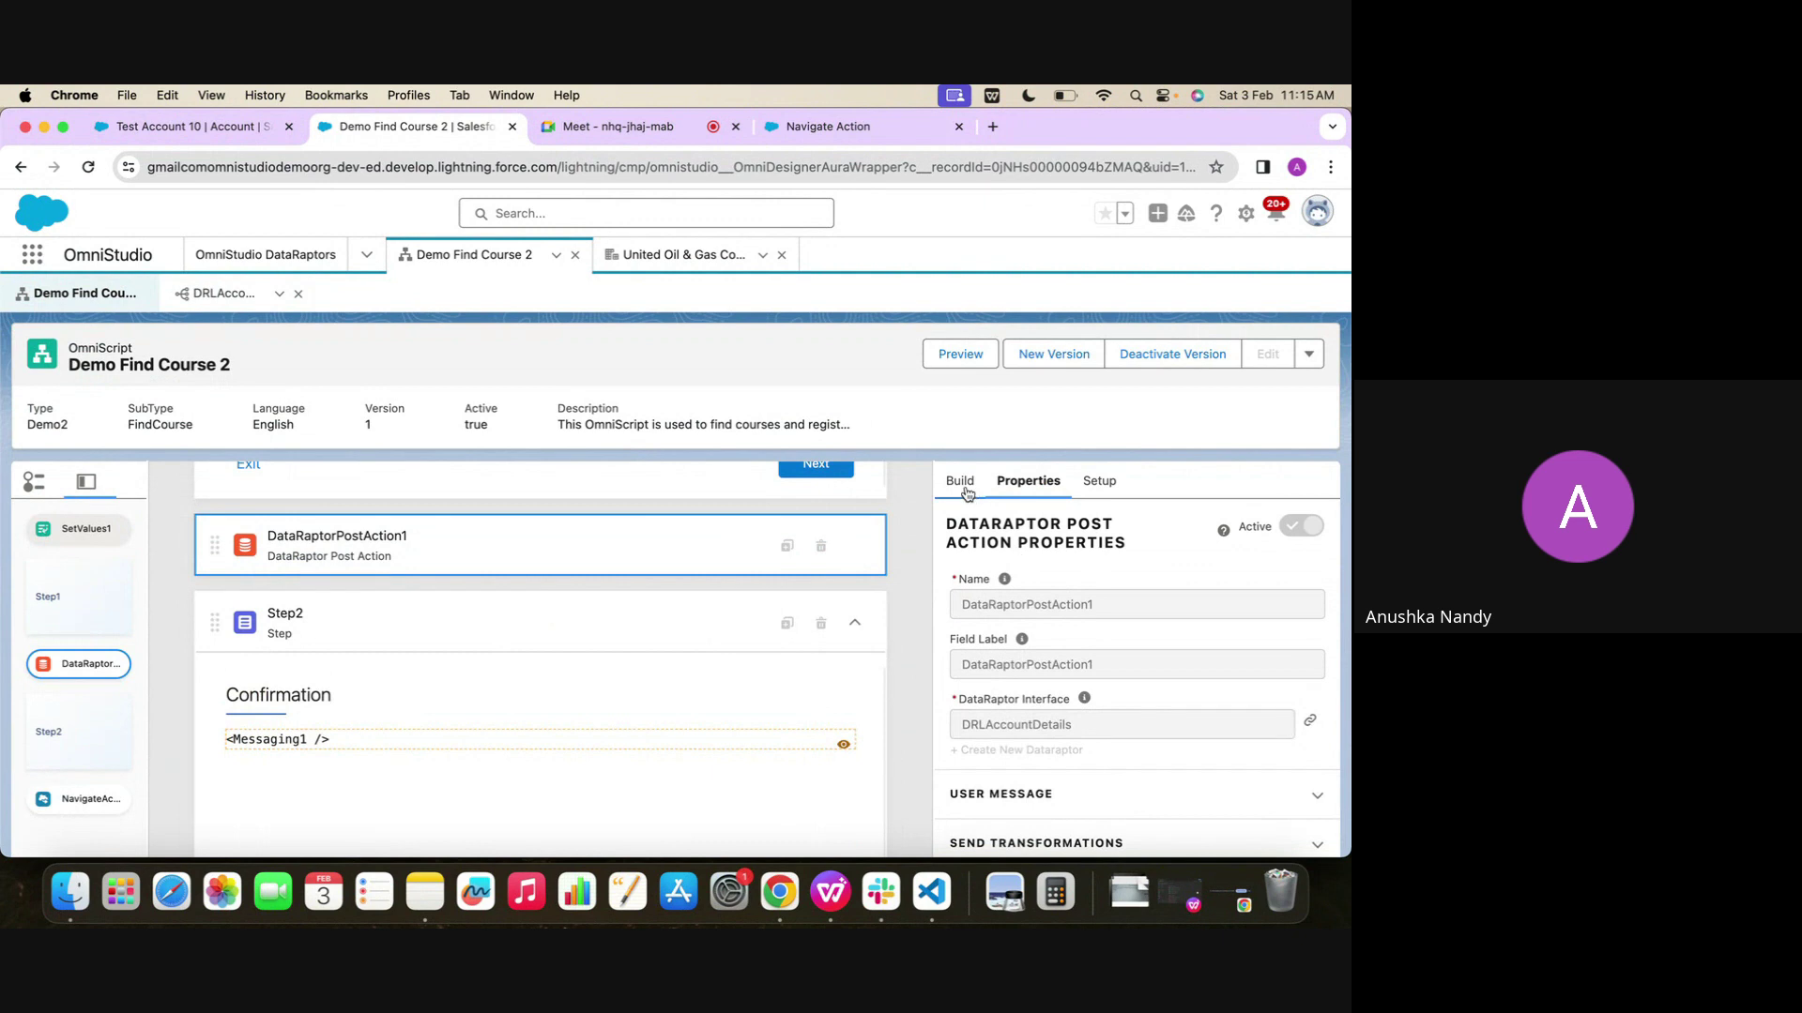
scroll(560, 646, "down", 3)
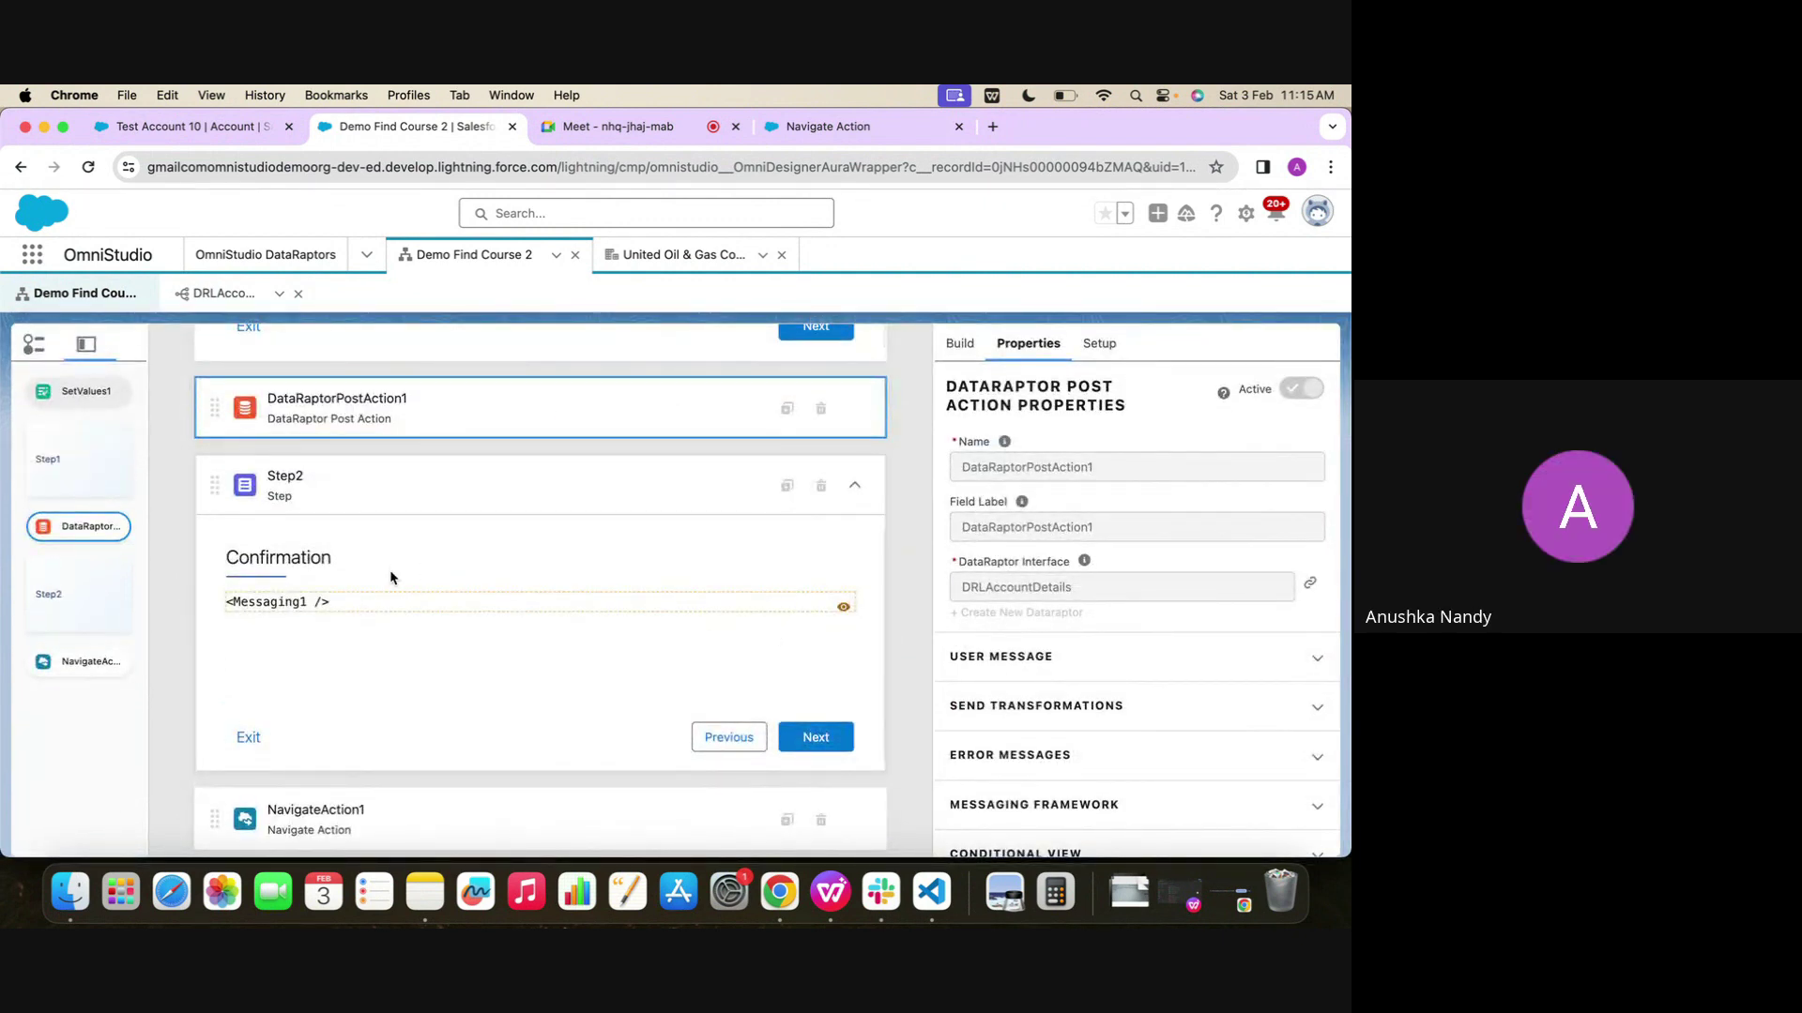
left_click(286, 603)
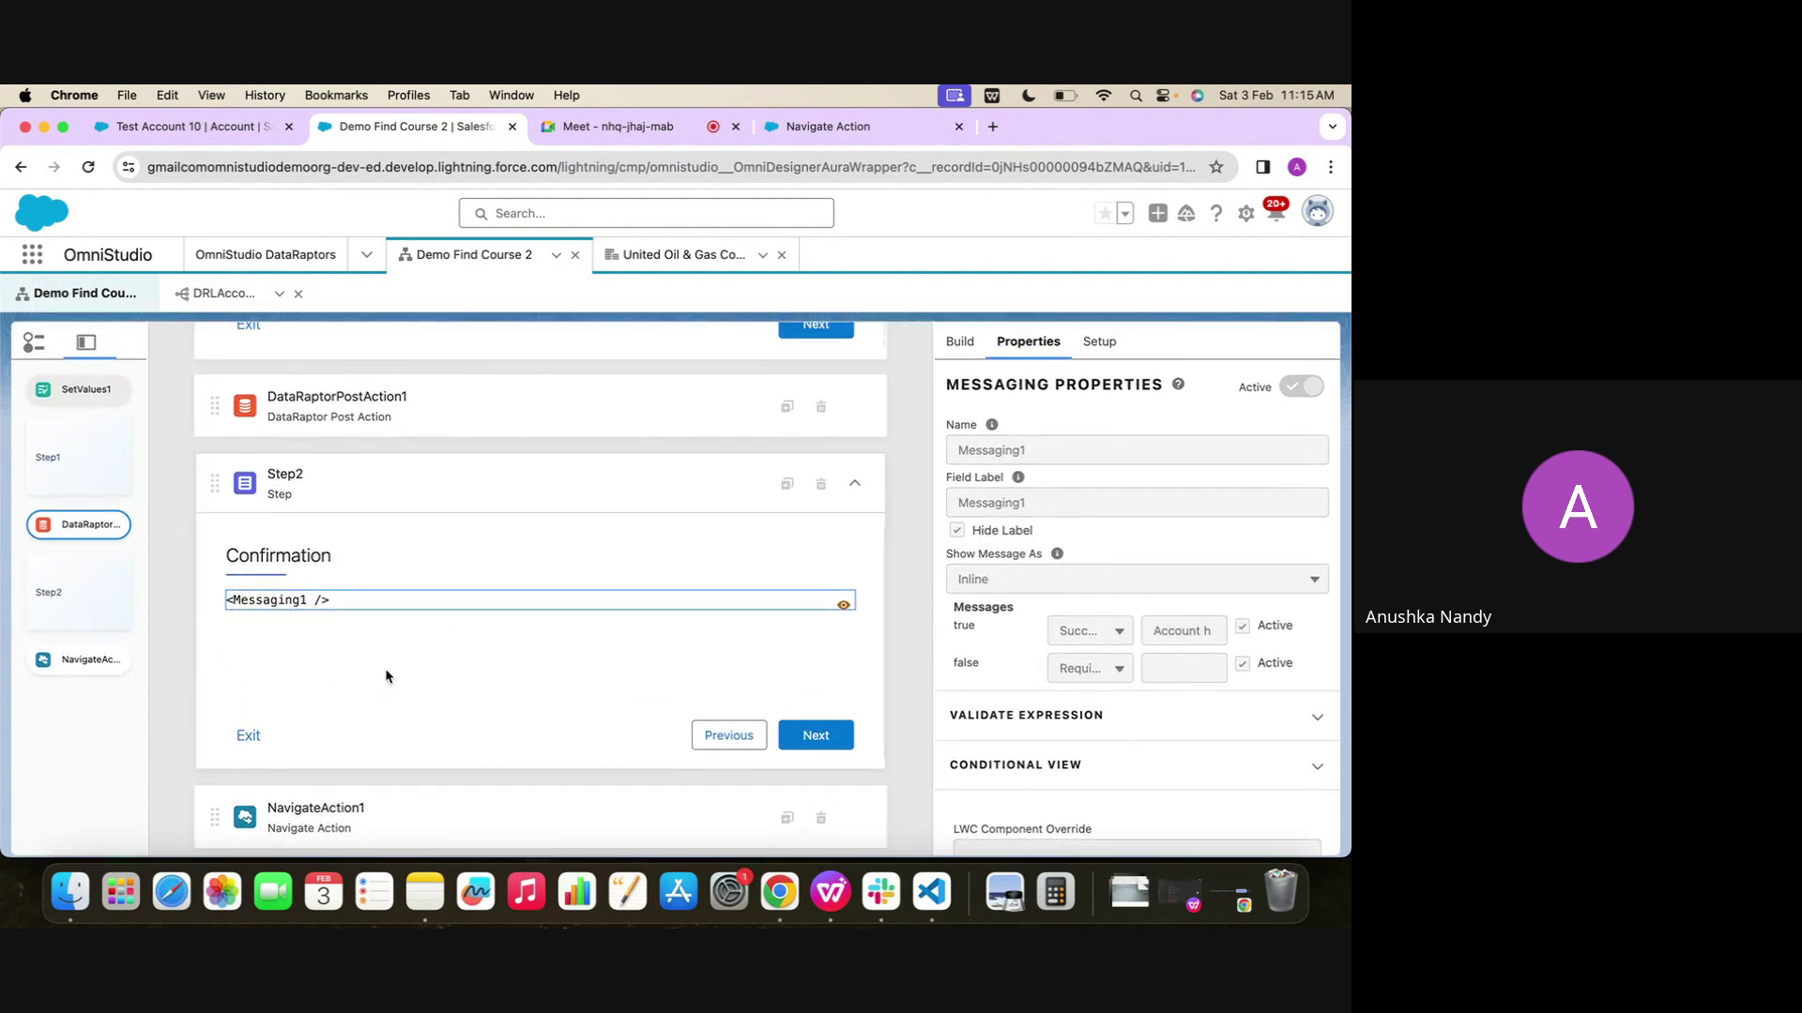
left_click(426, 829)
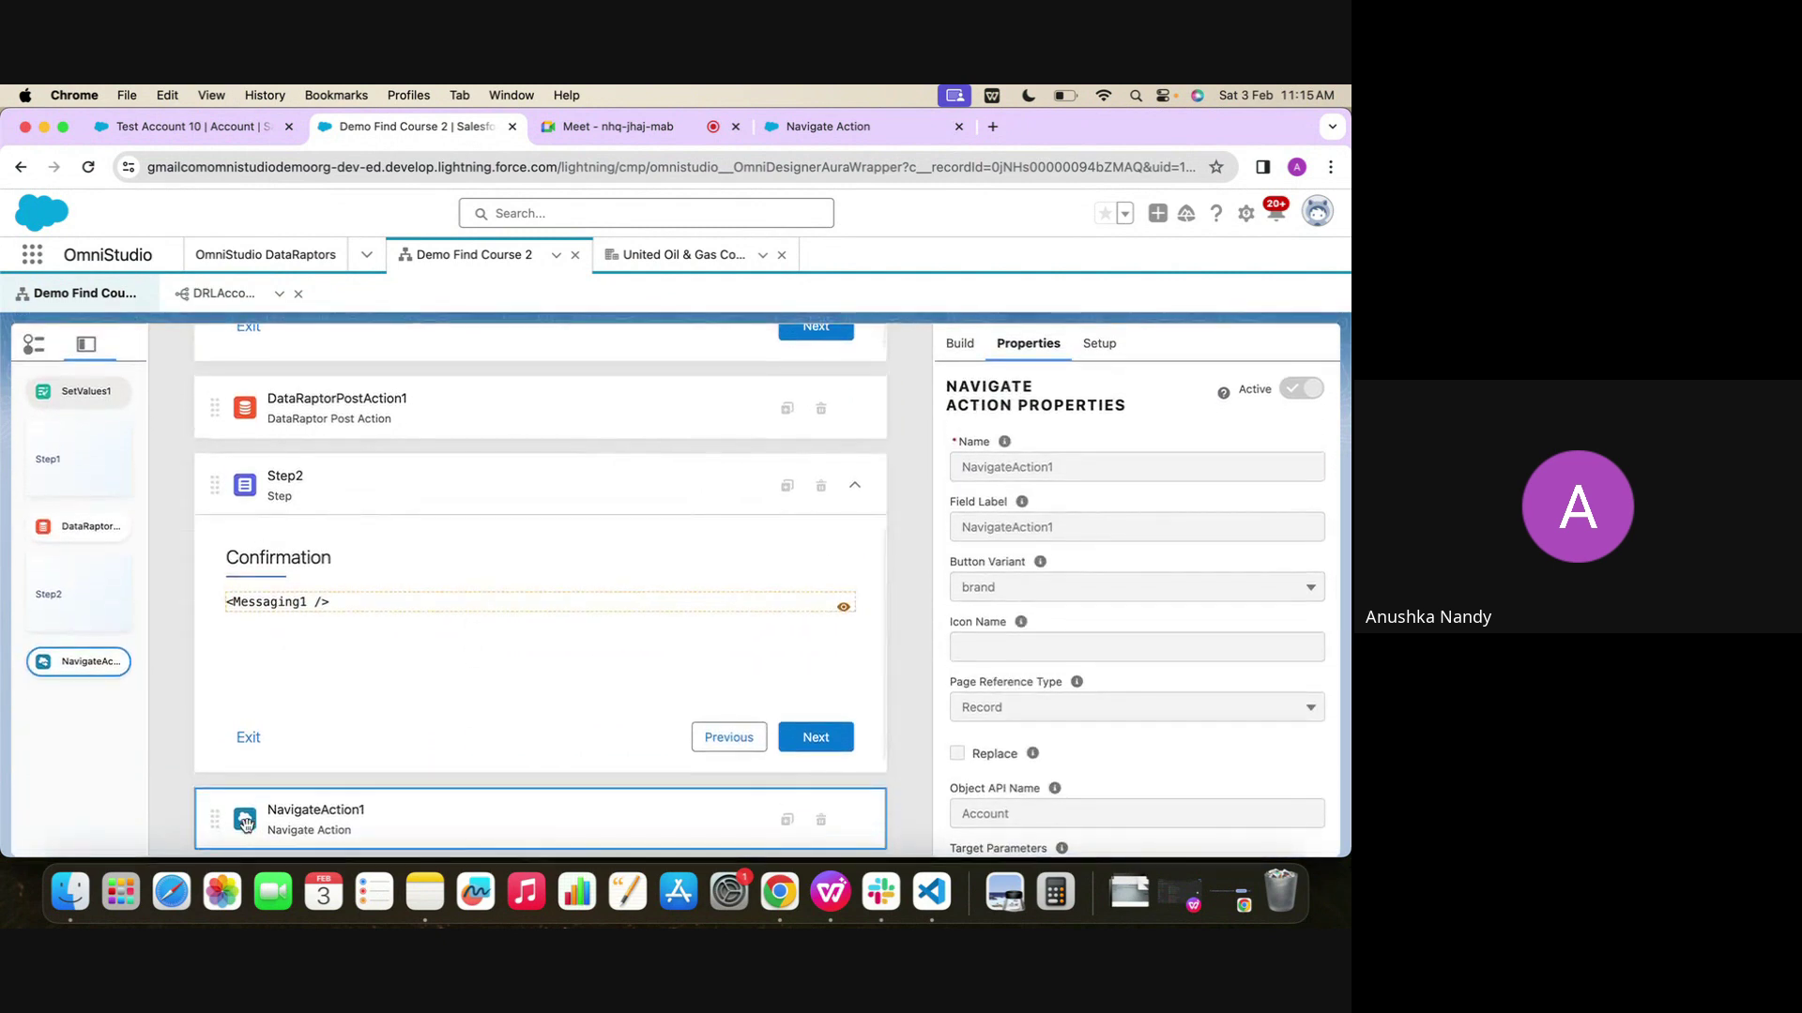
Examine the properties of NavigateAction1, especially the Object API Name, the Record Action and the Record ID field's %DRId_Account% value
scroll(1003, 709, "down", 3)
scroll(1002, 708, "down", 3)
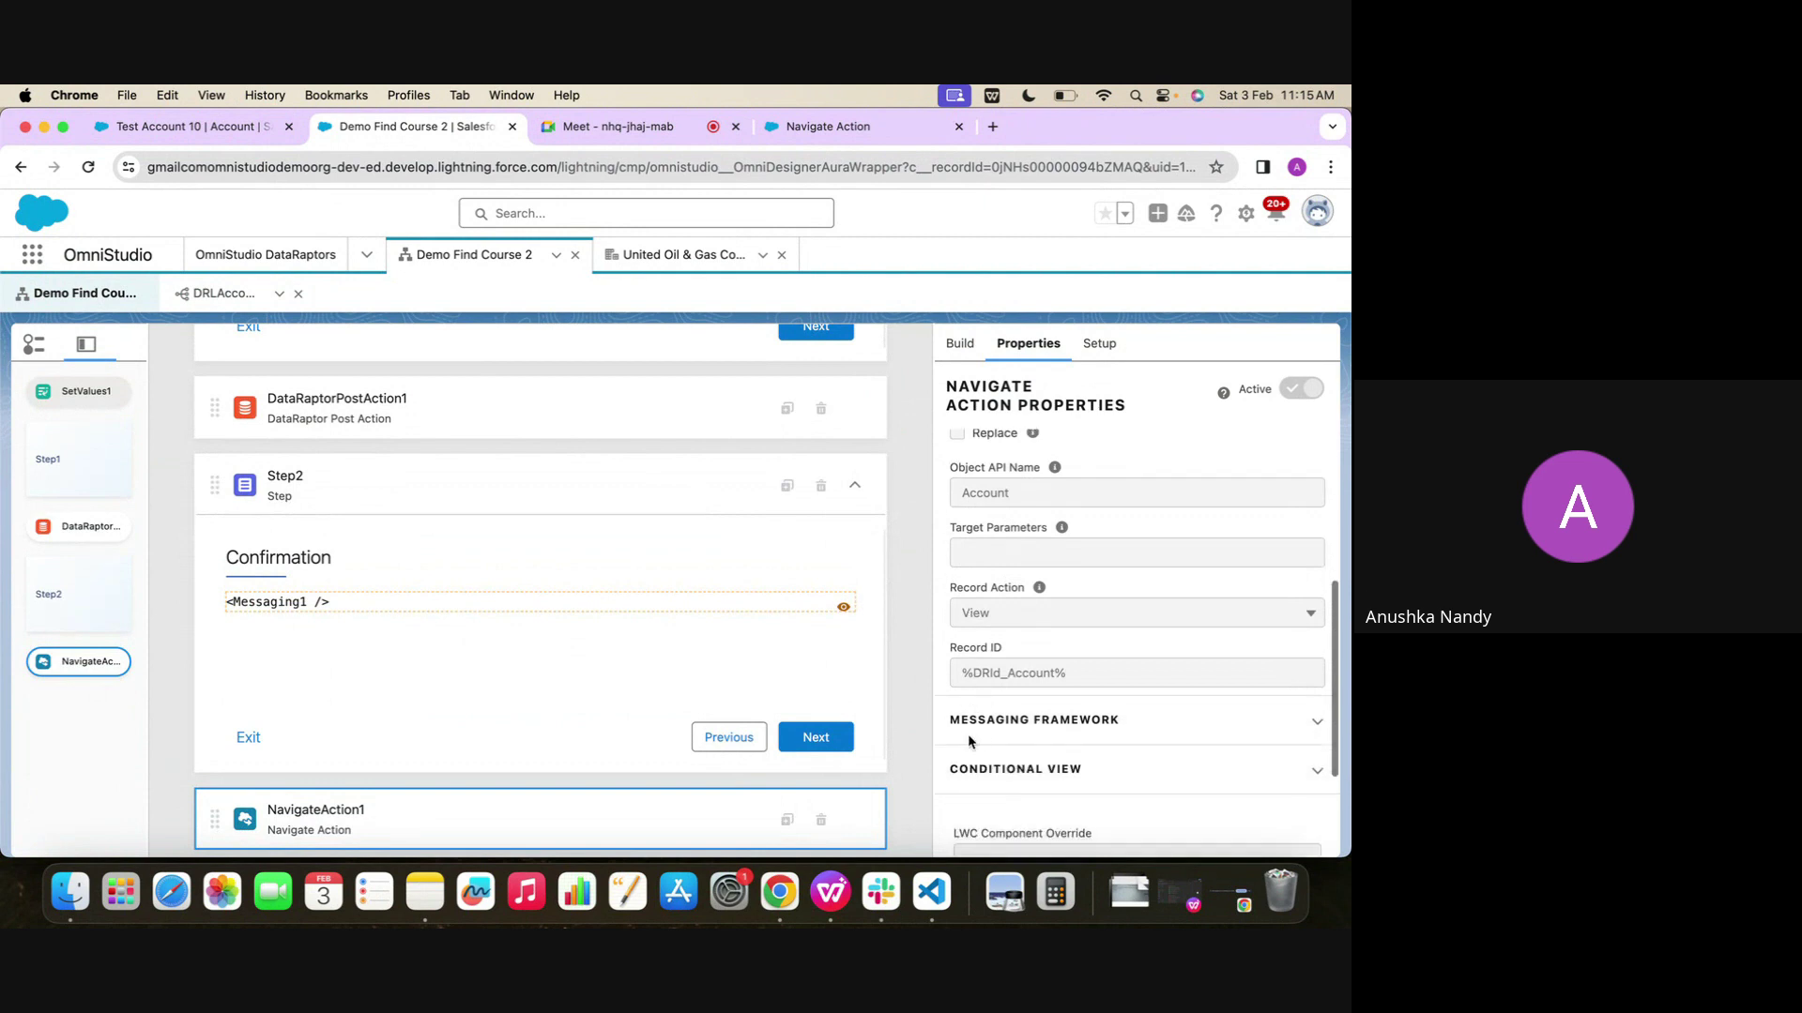
left_click_drag(961, 683, 1070, 675)
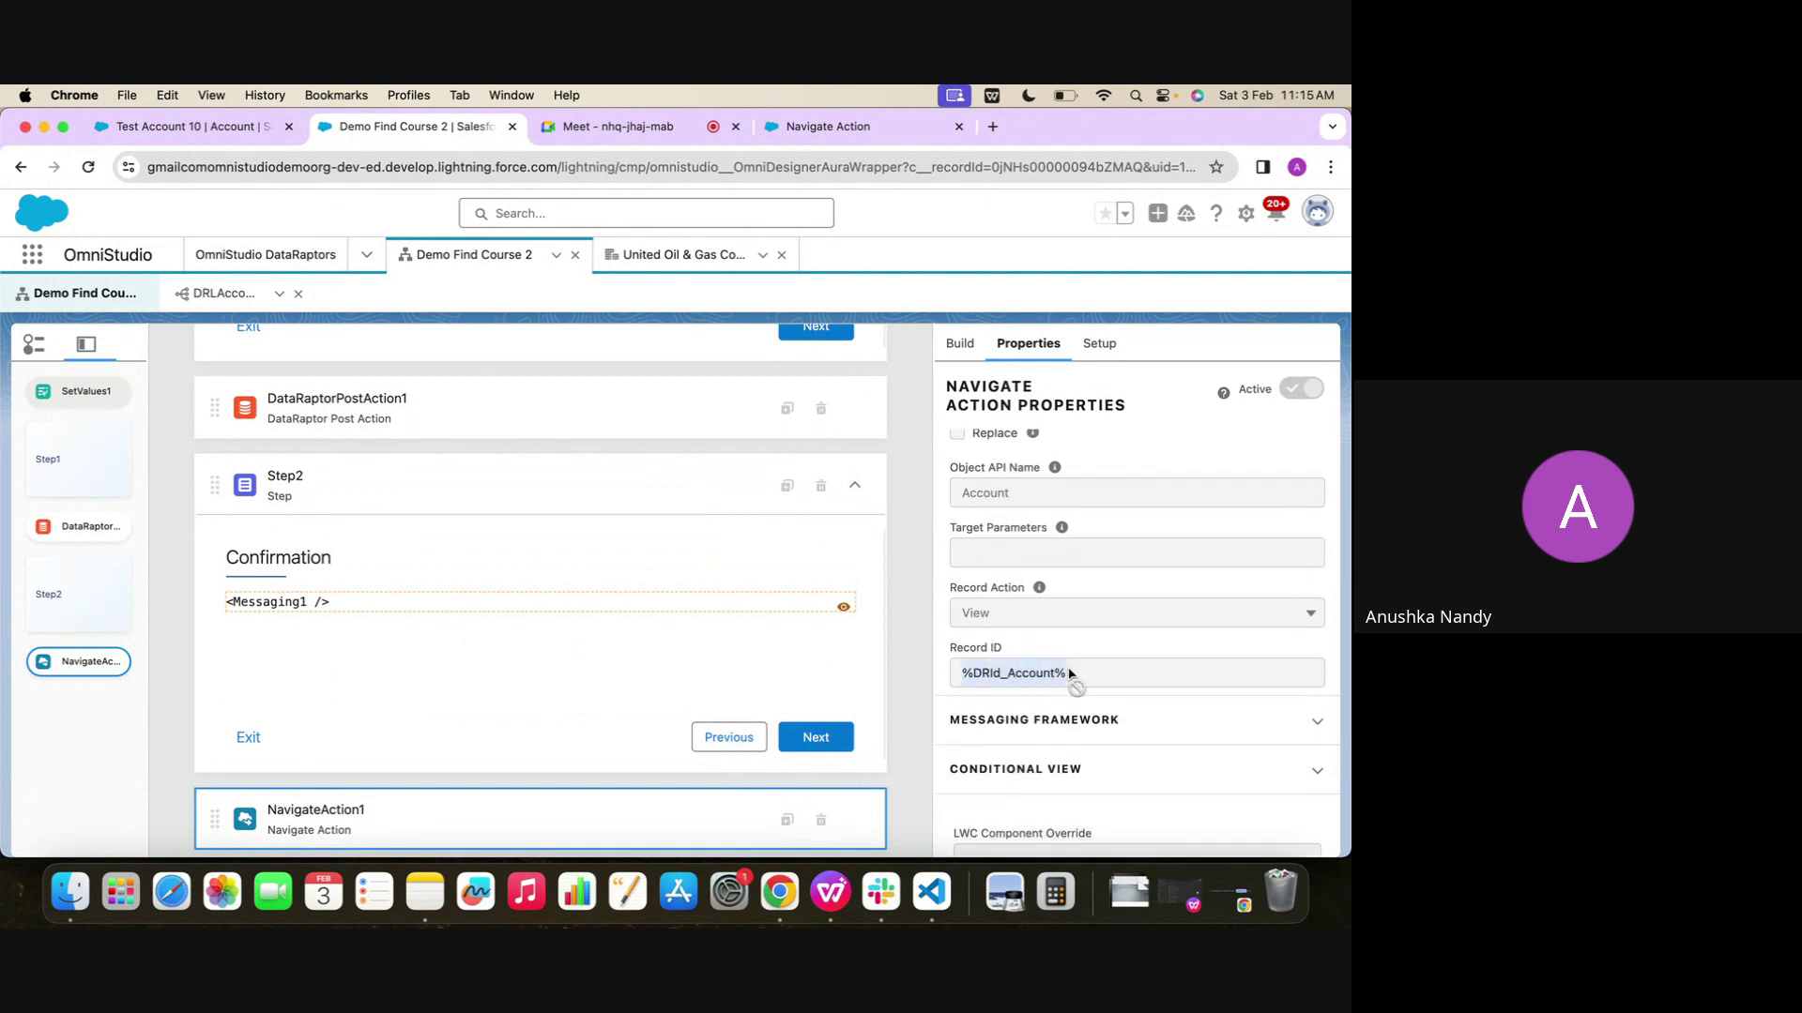
double_click(1013, 675)
scroll(1173, 646, "up", 2)
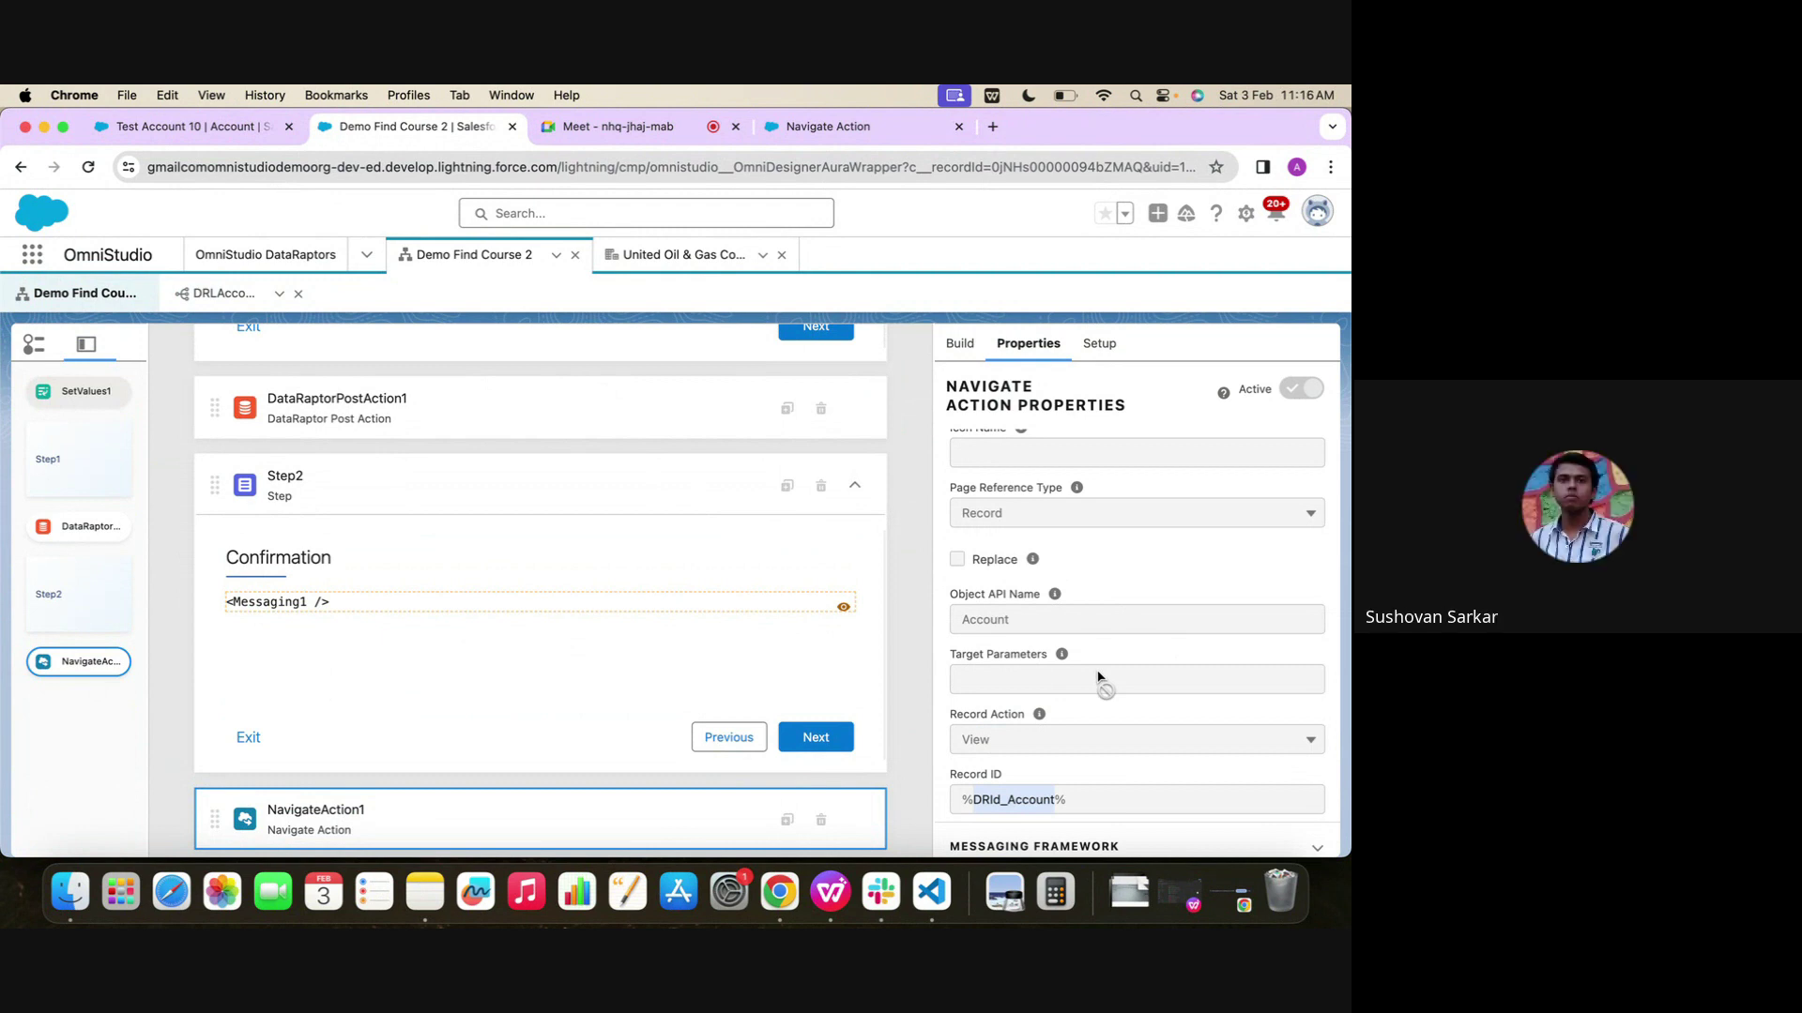
scroll(1097, 676, "up", 2)
scroll(1098, 675, "down", 5)
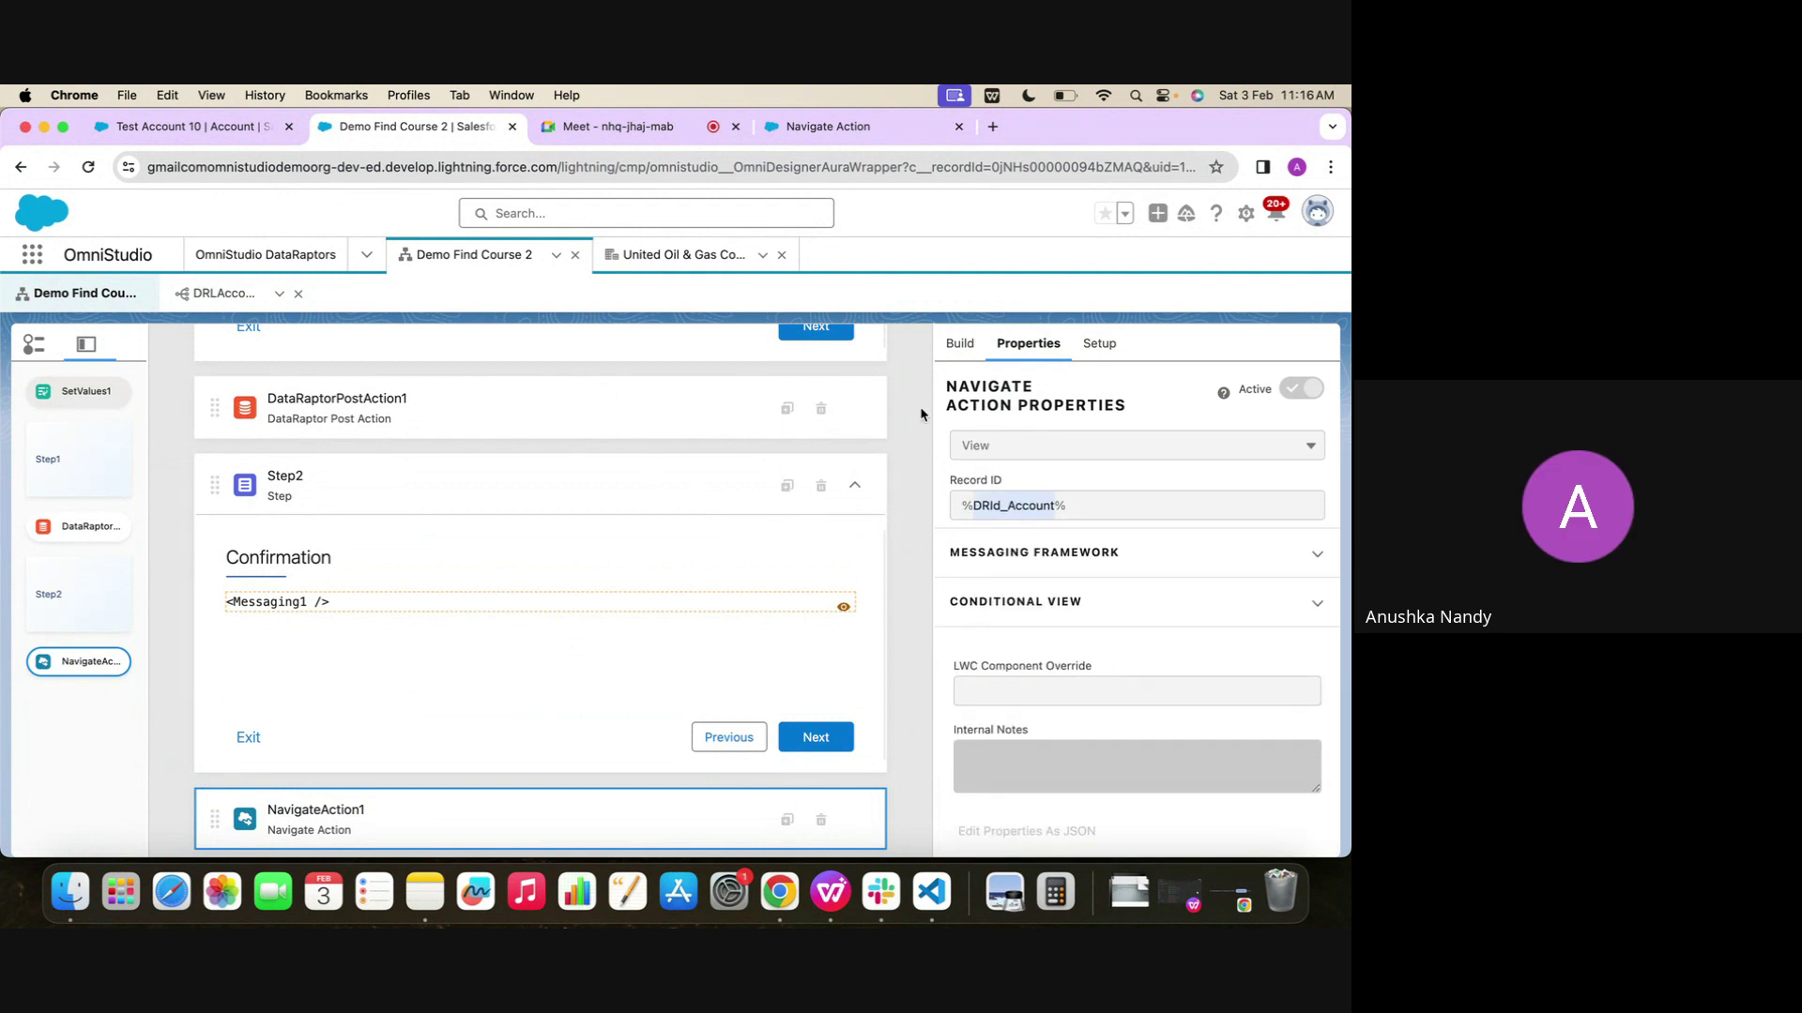
left_click_drag(1041, 507, 1105, 582)
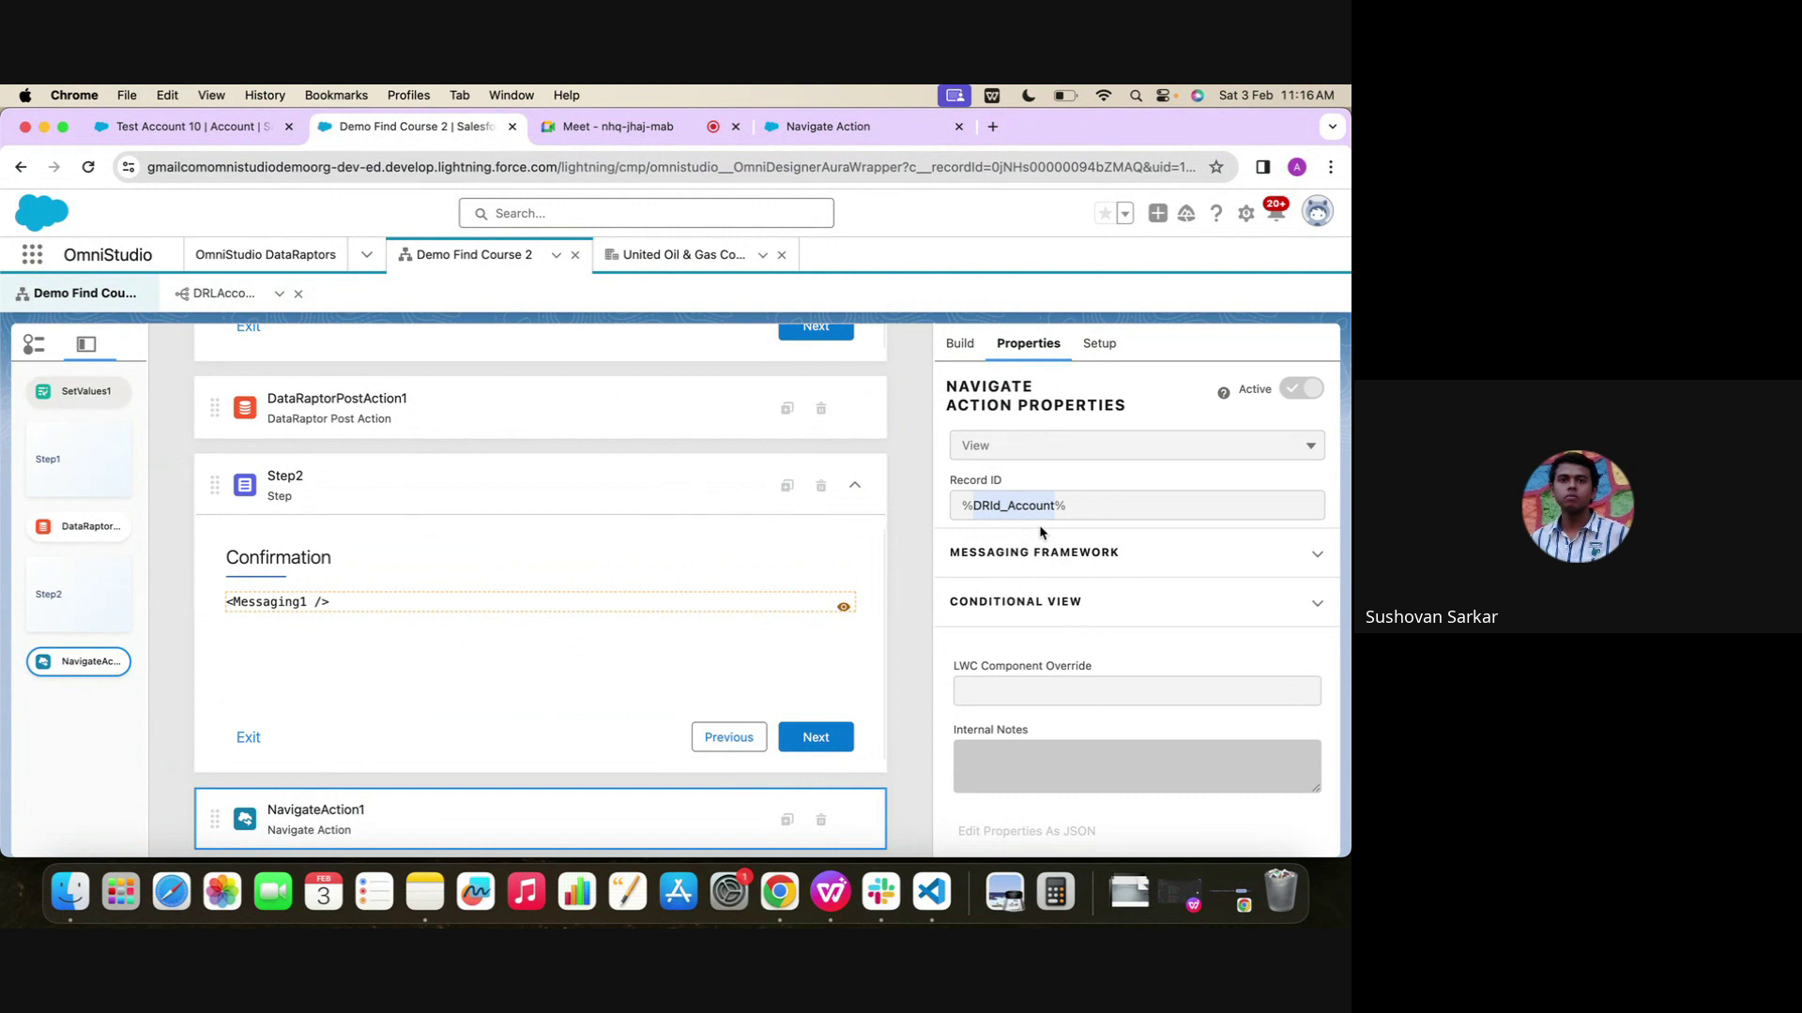
Preview Demo Find Course 2, submit the account details with the name test10, inspect the Data JSON, and return to the designer
scroll(1040, 532, "up", 10)
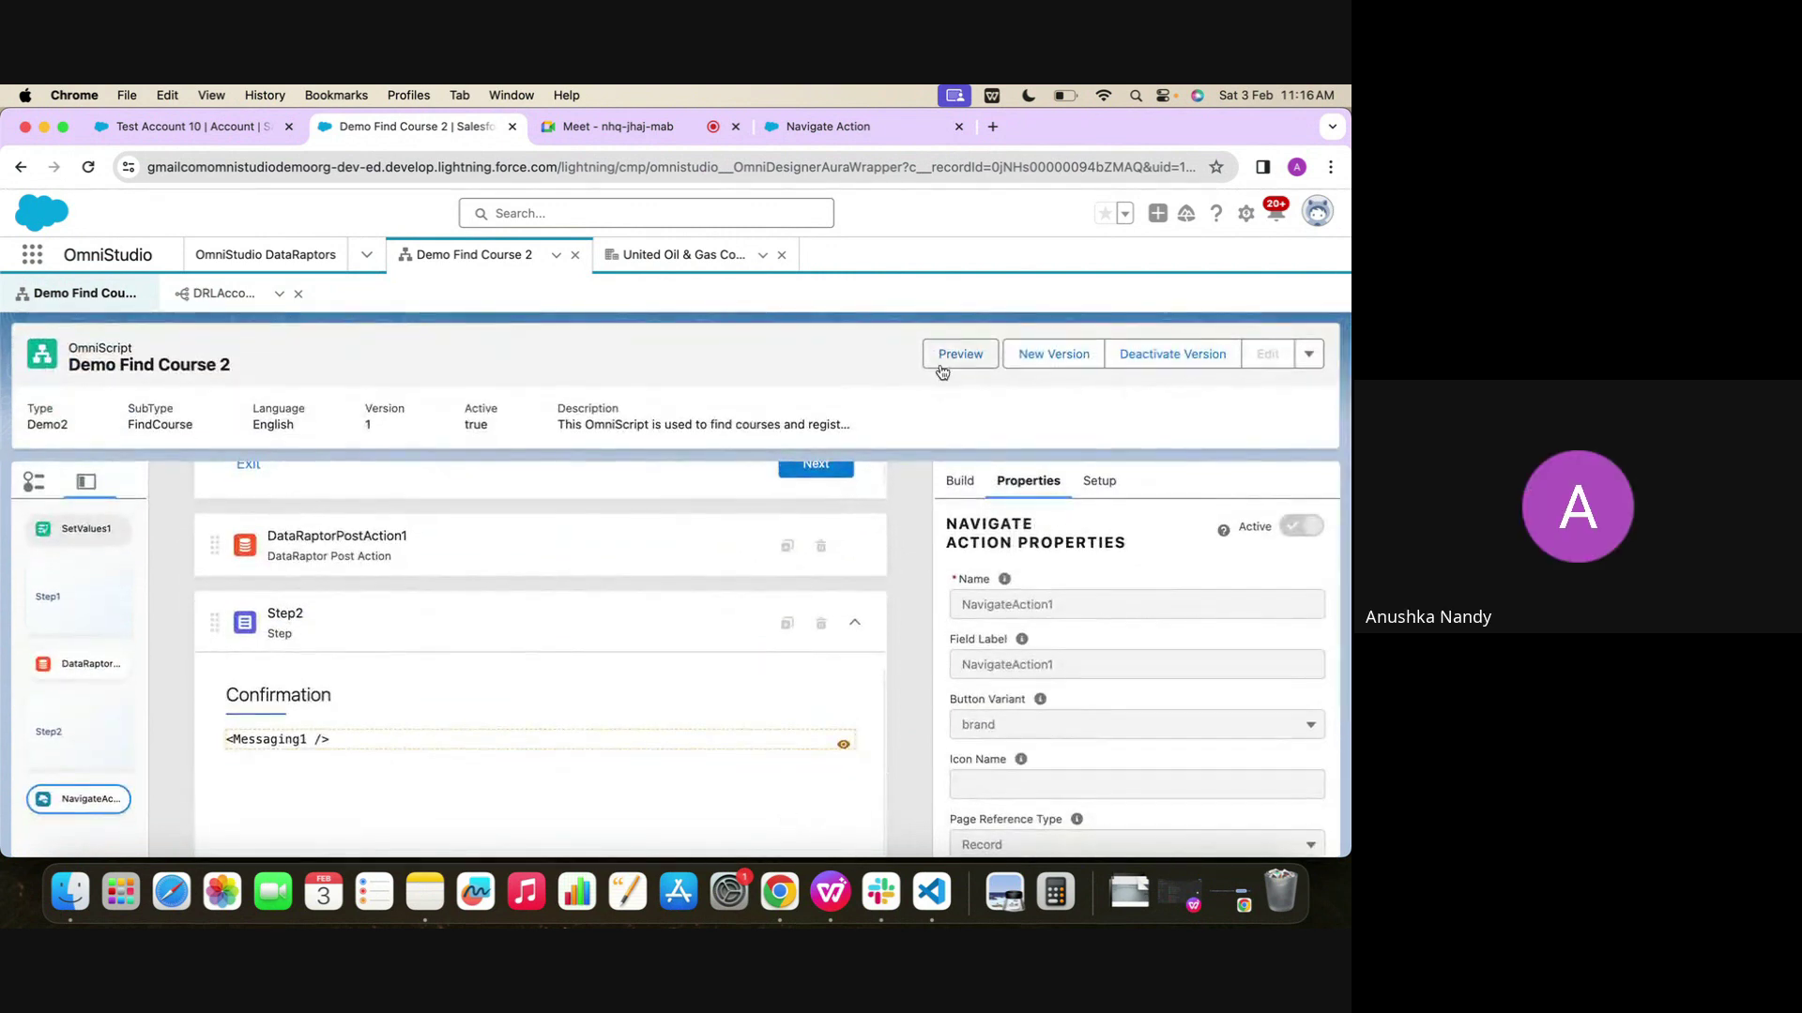
left_click(966, 355)
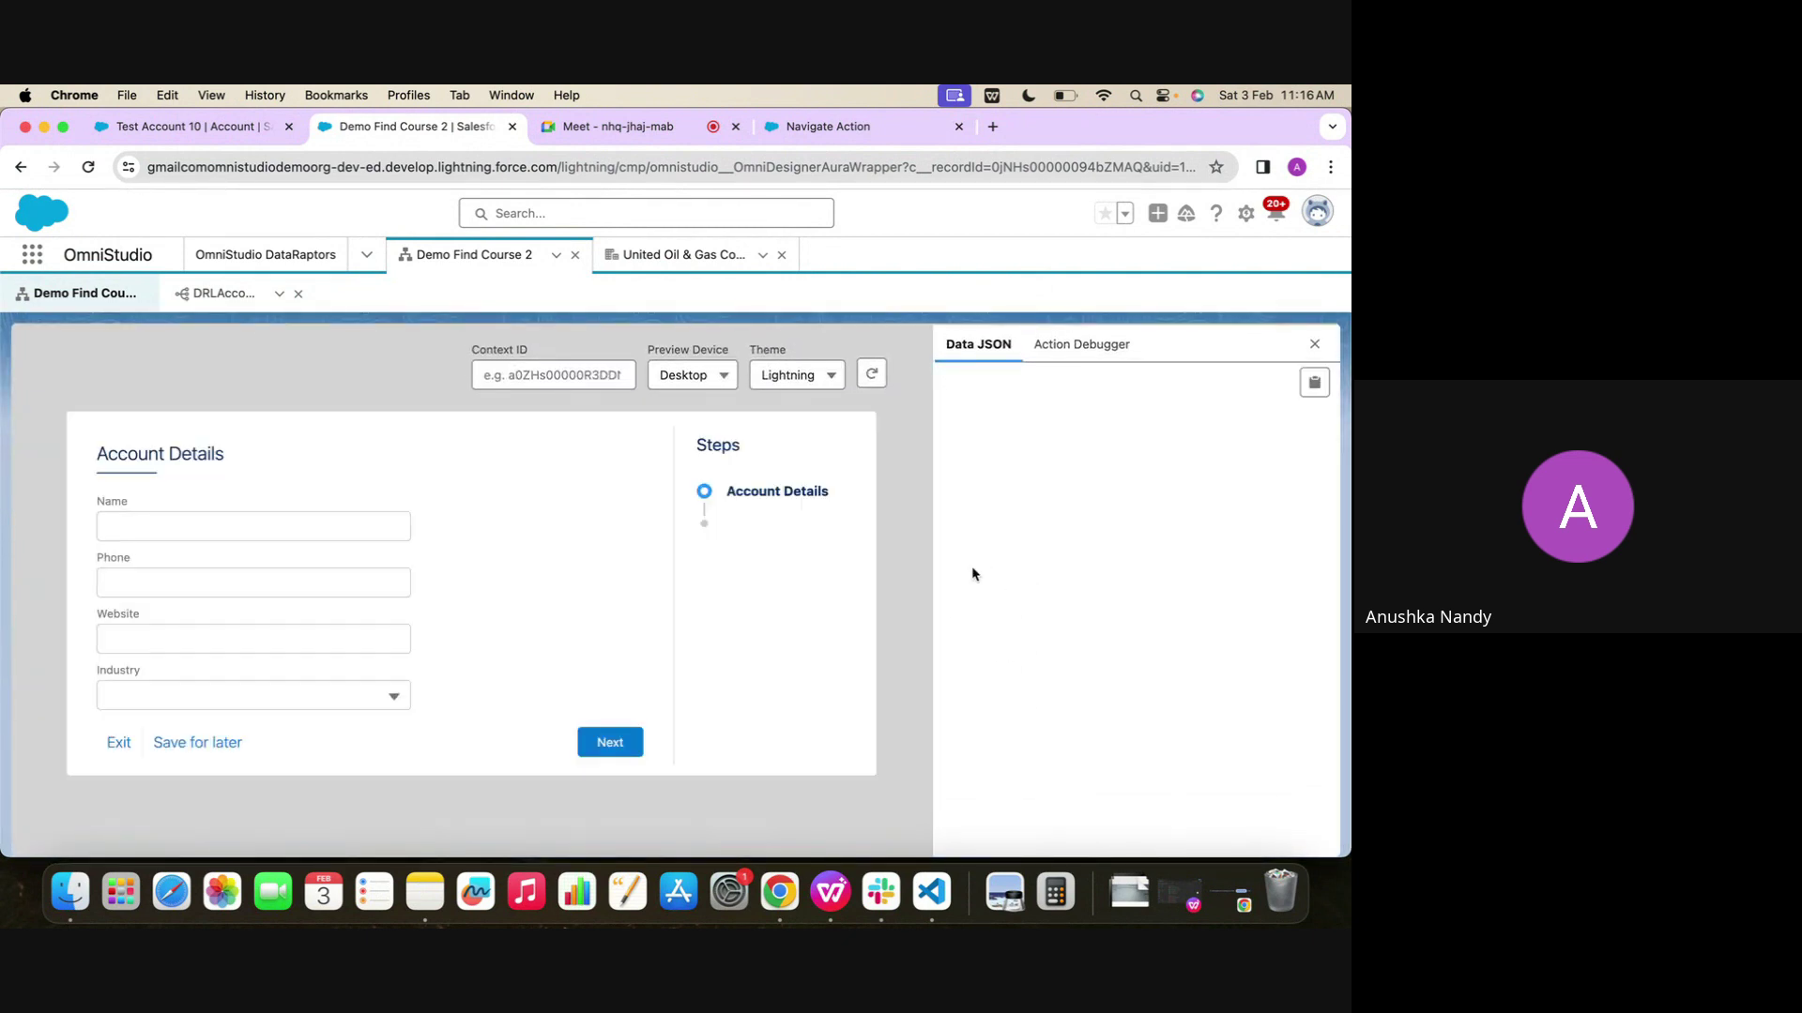
left_click(184, 517)
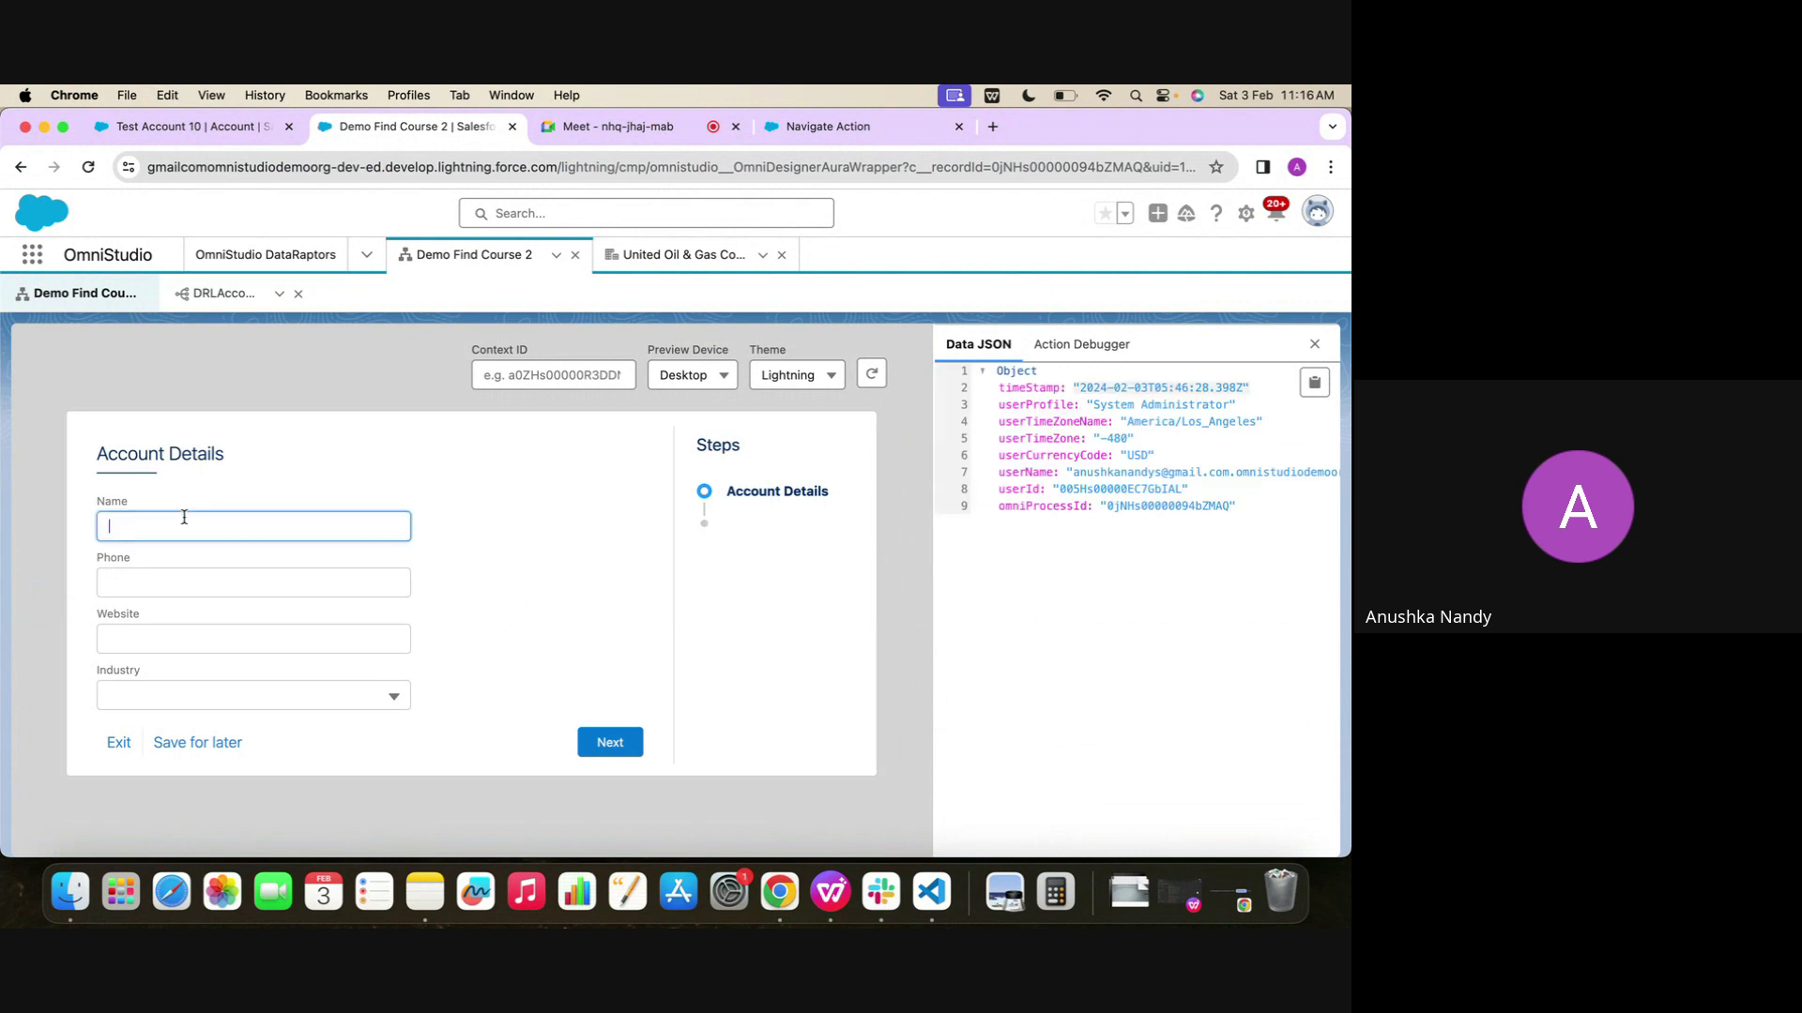
type("test10")
left_click(610, 742)
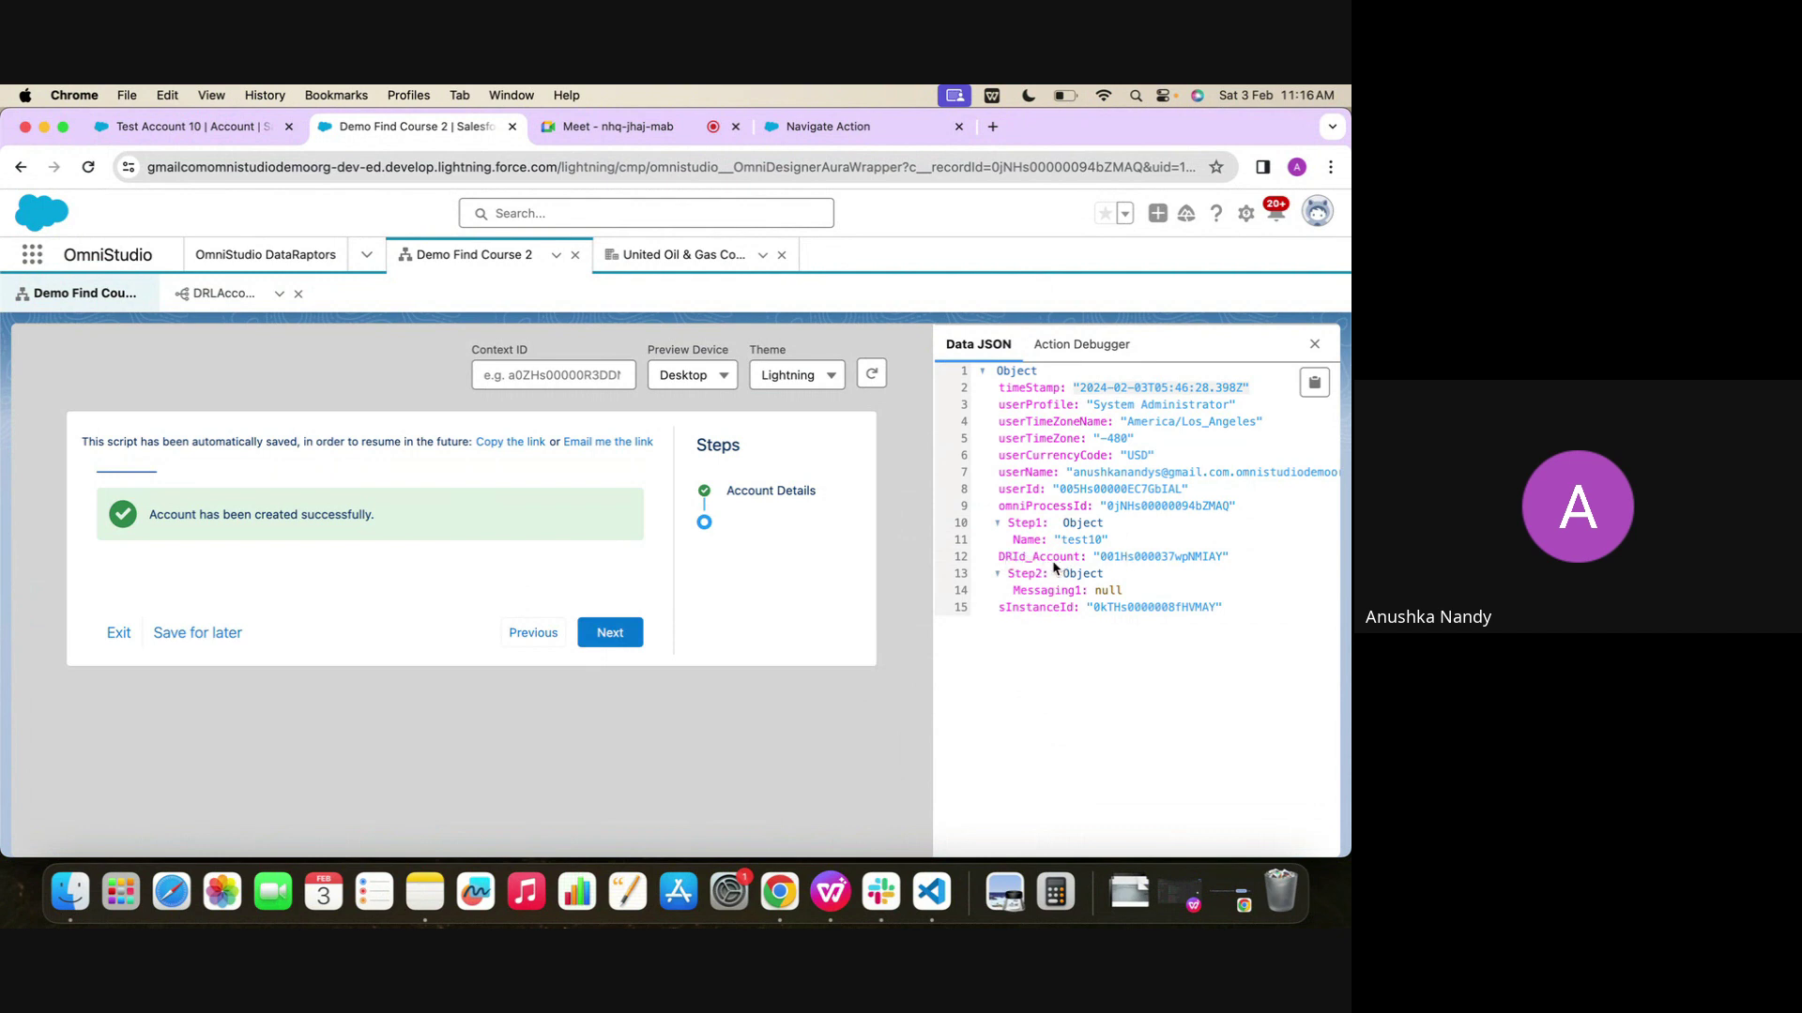
scroll(1044, 567, "up", 1)
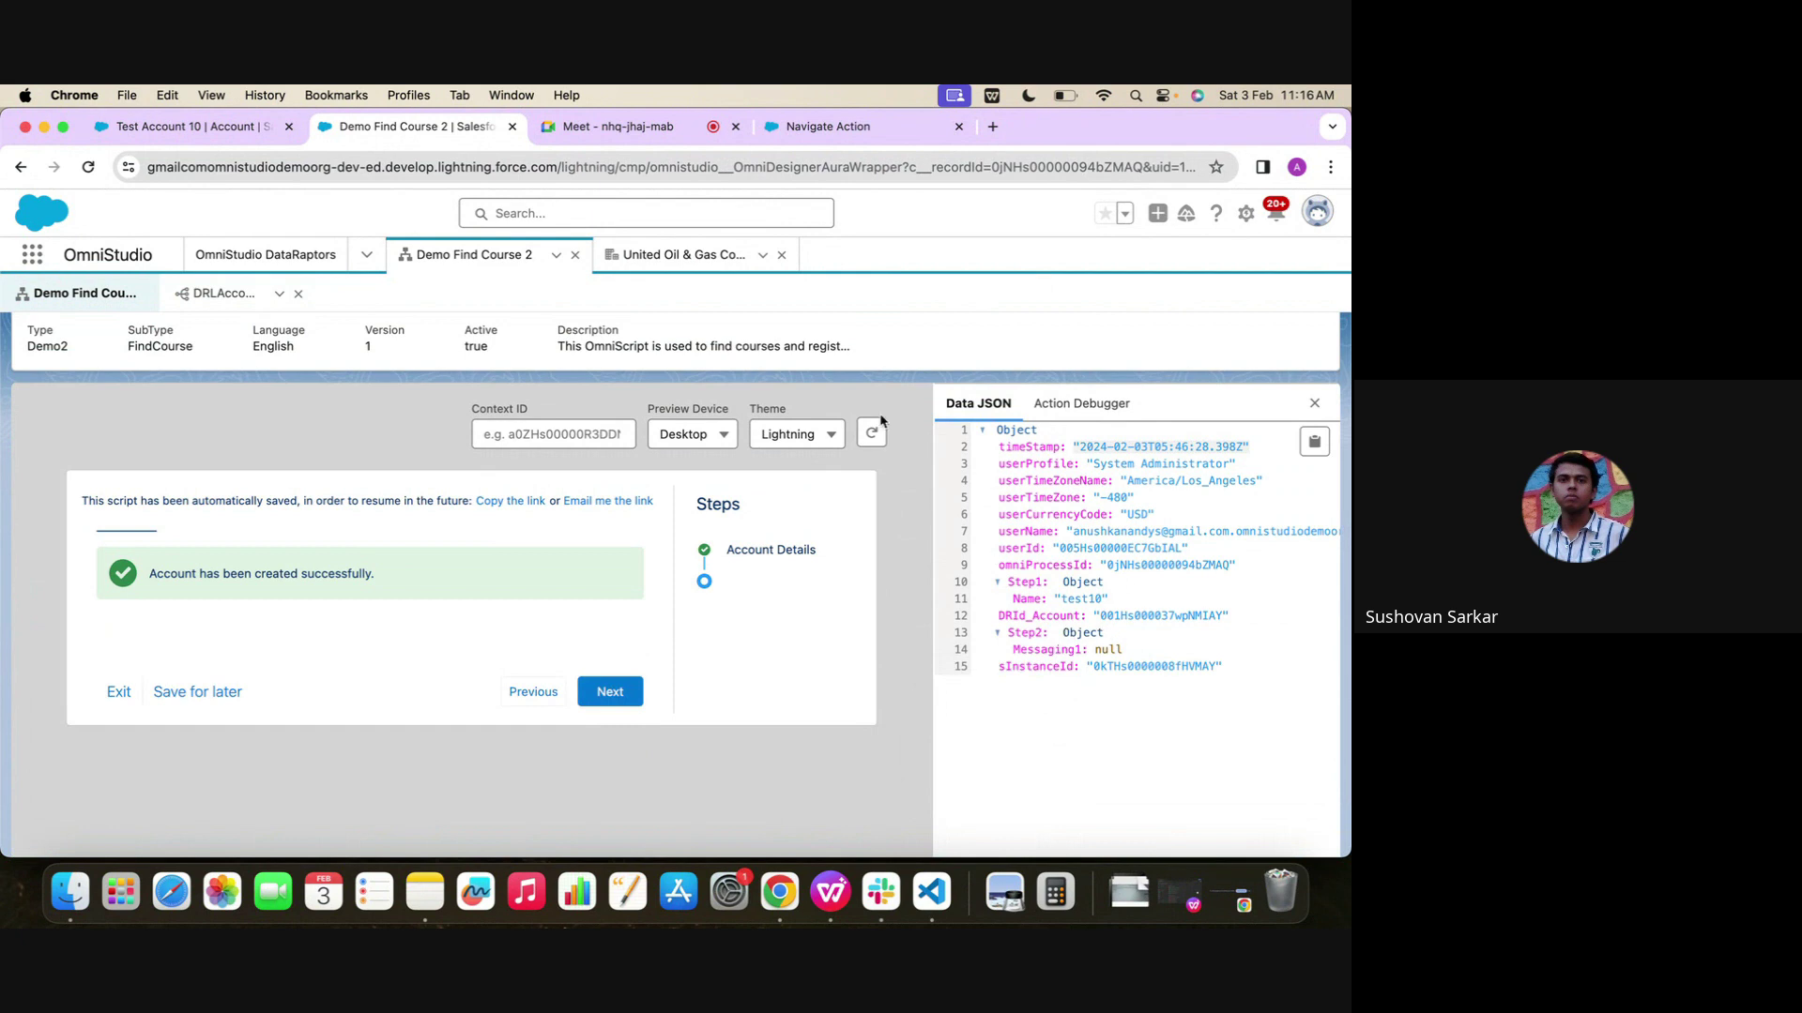
scroll(846, 392, "up", 1)
left_click(957, 357)
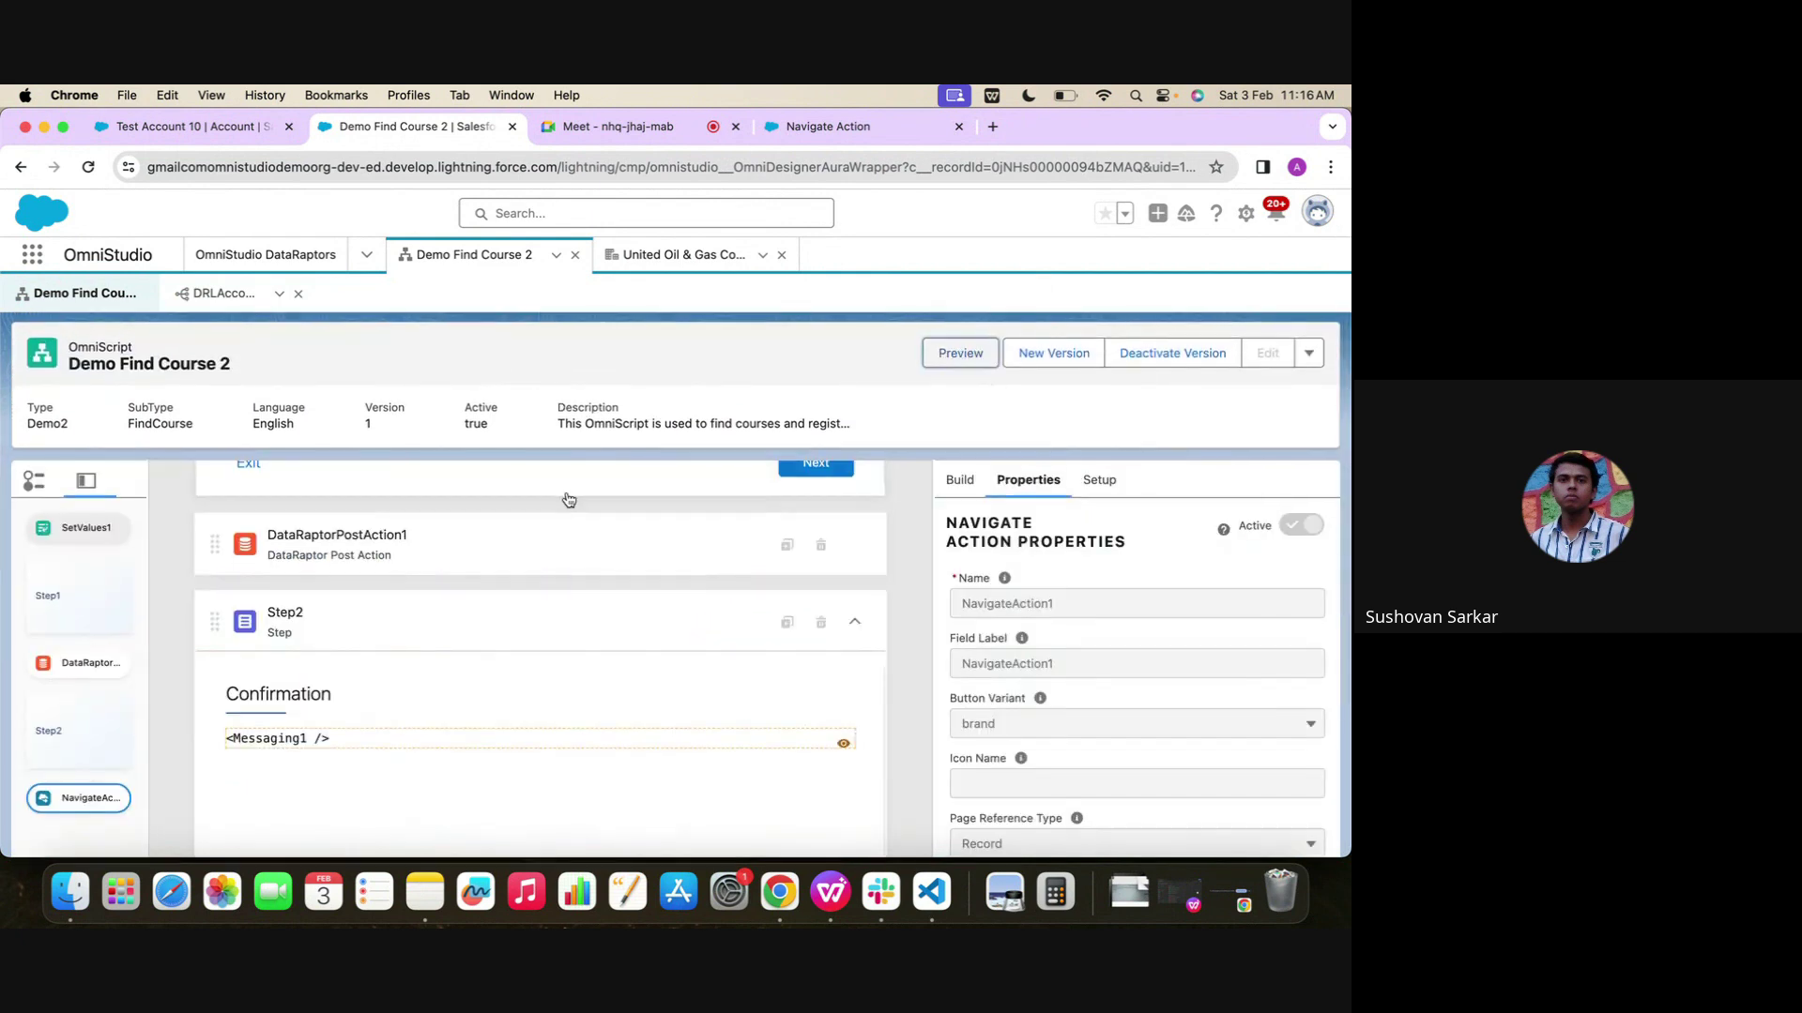
Review NavigateAction1's Page Reference Type, Object API Name, Record Action and Record ID again
scroll(557, 615, "down", 3)
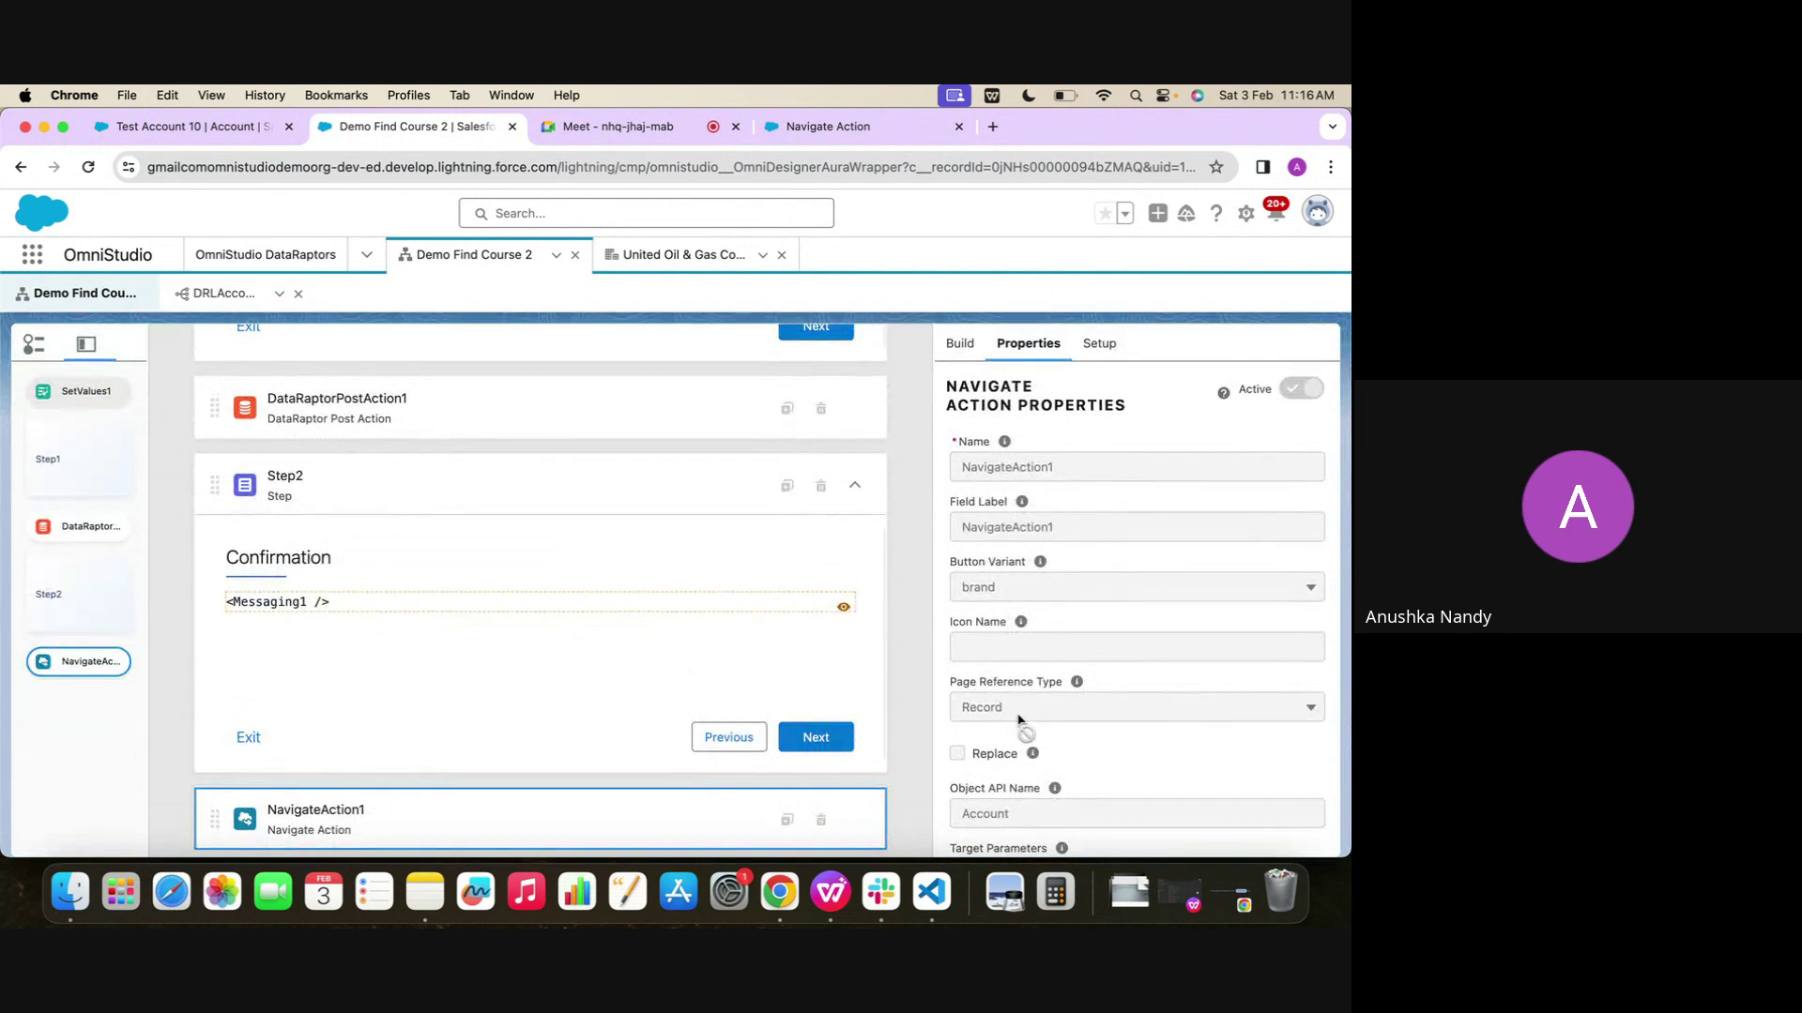
scroll(1026, 730, "down", 3)
mouse_move(1062, 635)
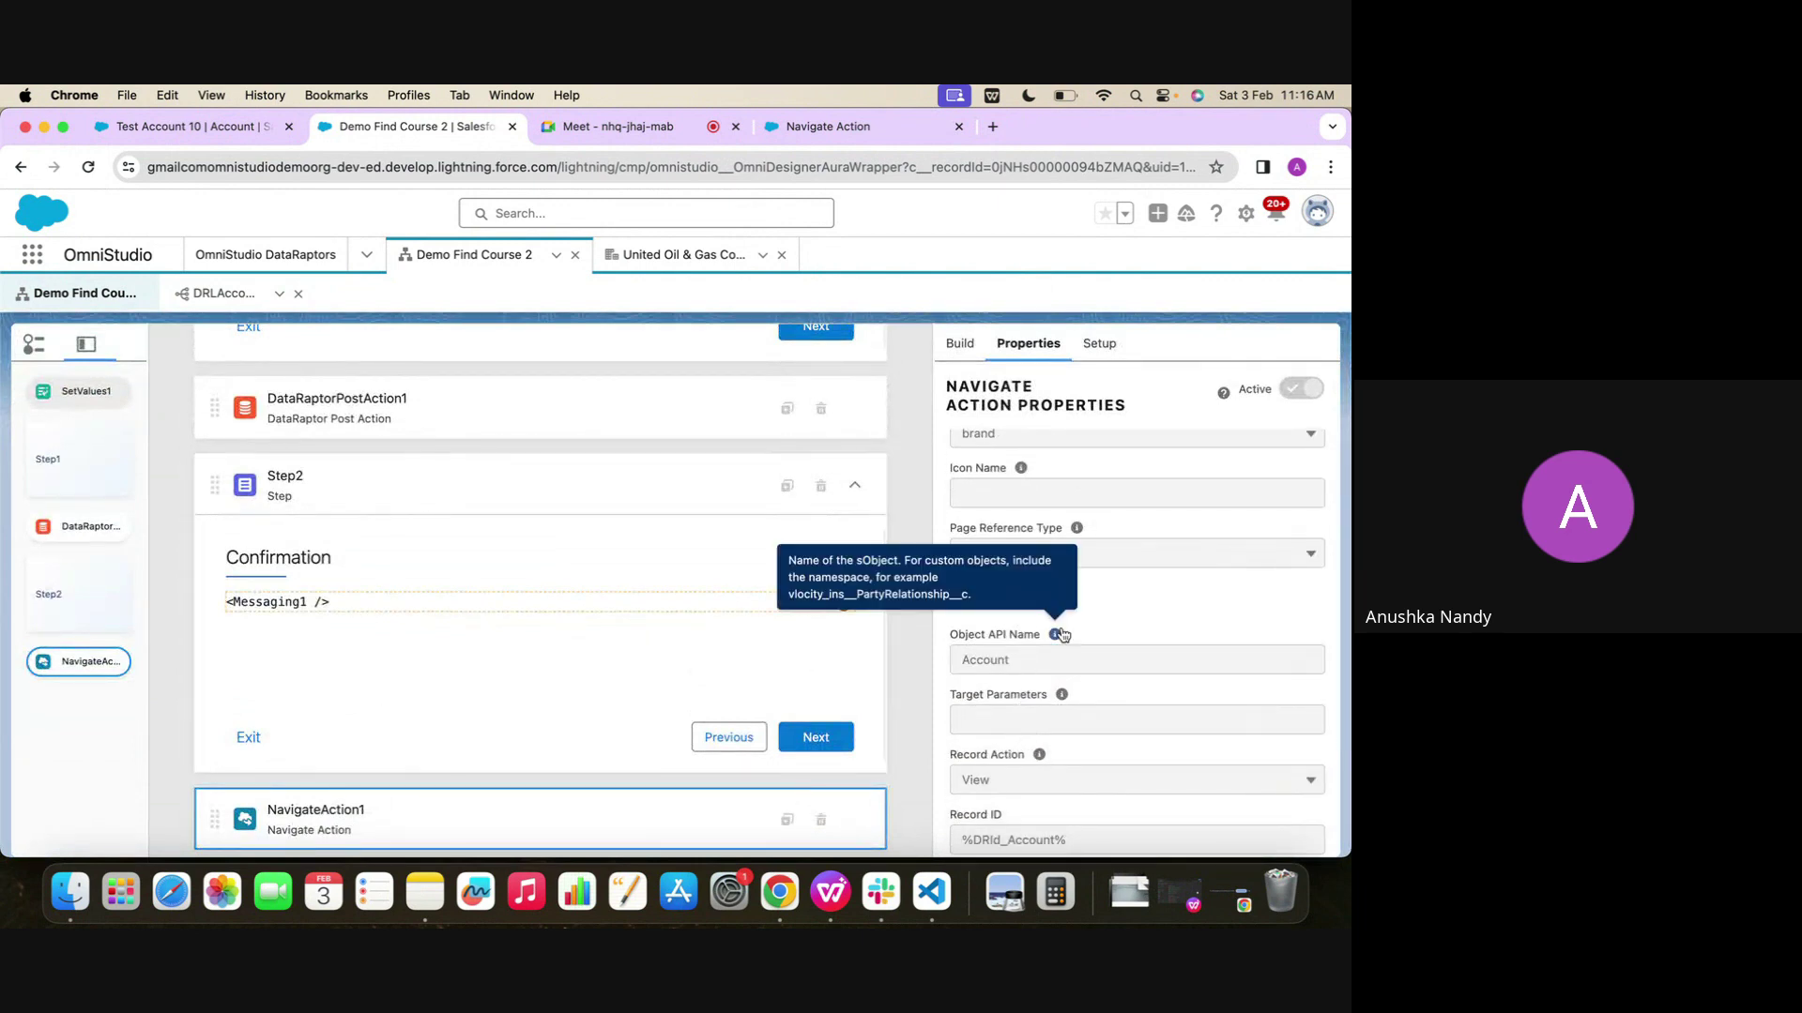
scroll(1099, 631, "up", 2)
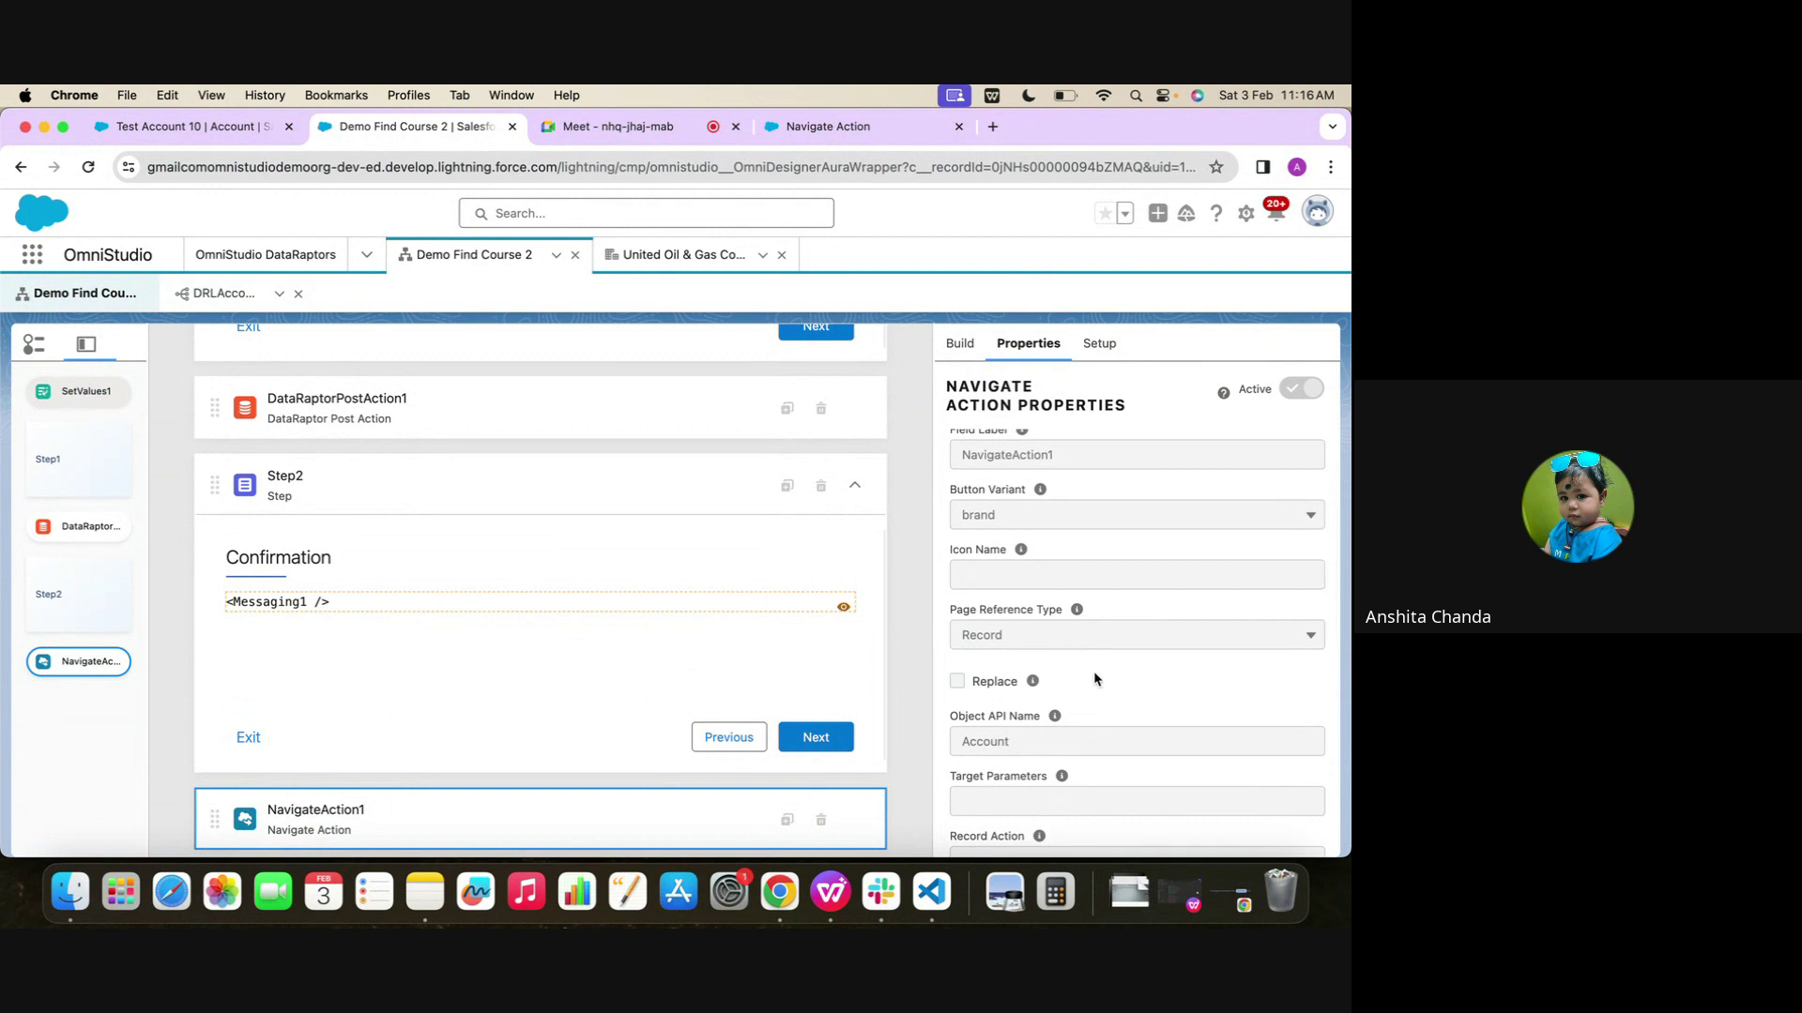
scroll(1094, 674, "down", 5)
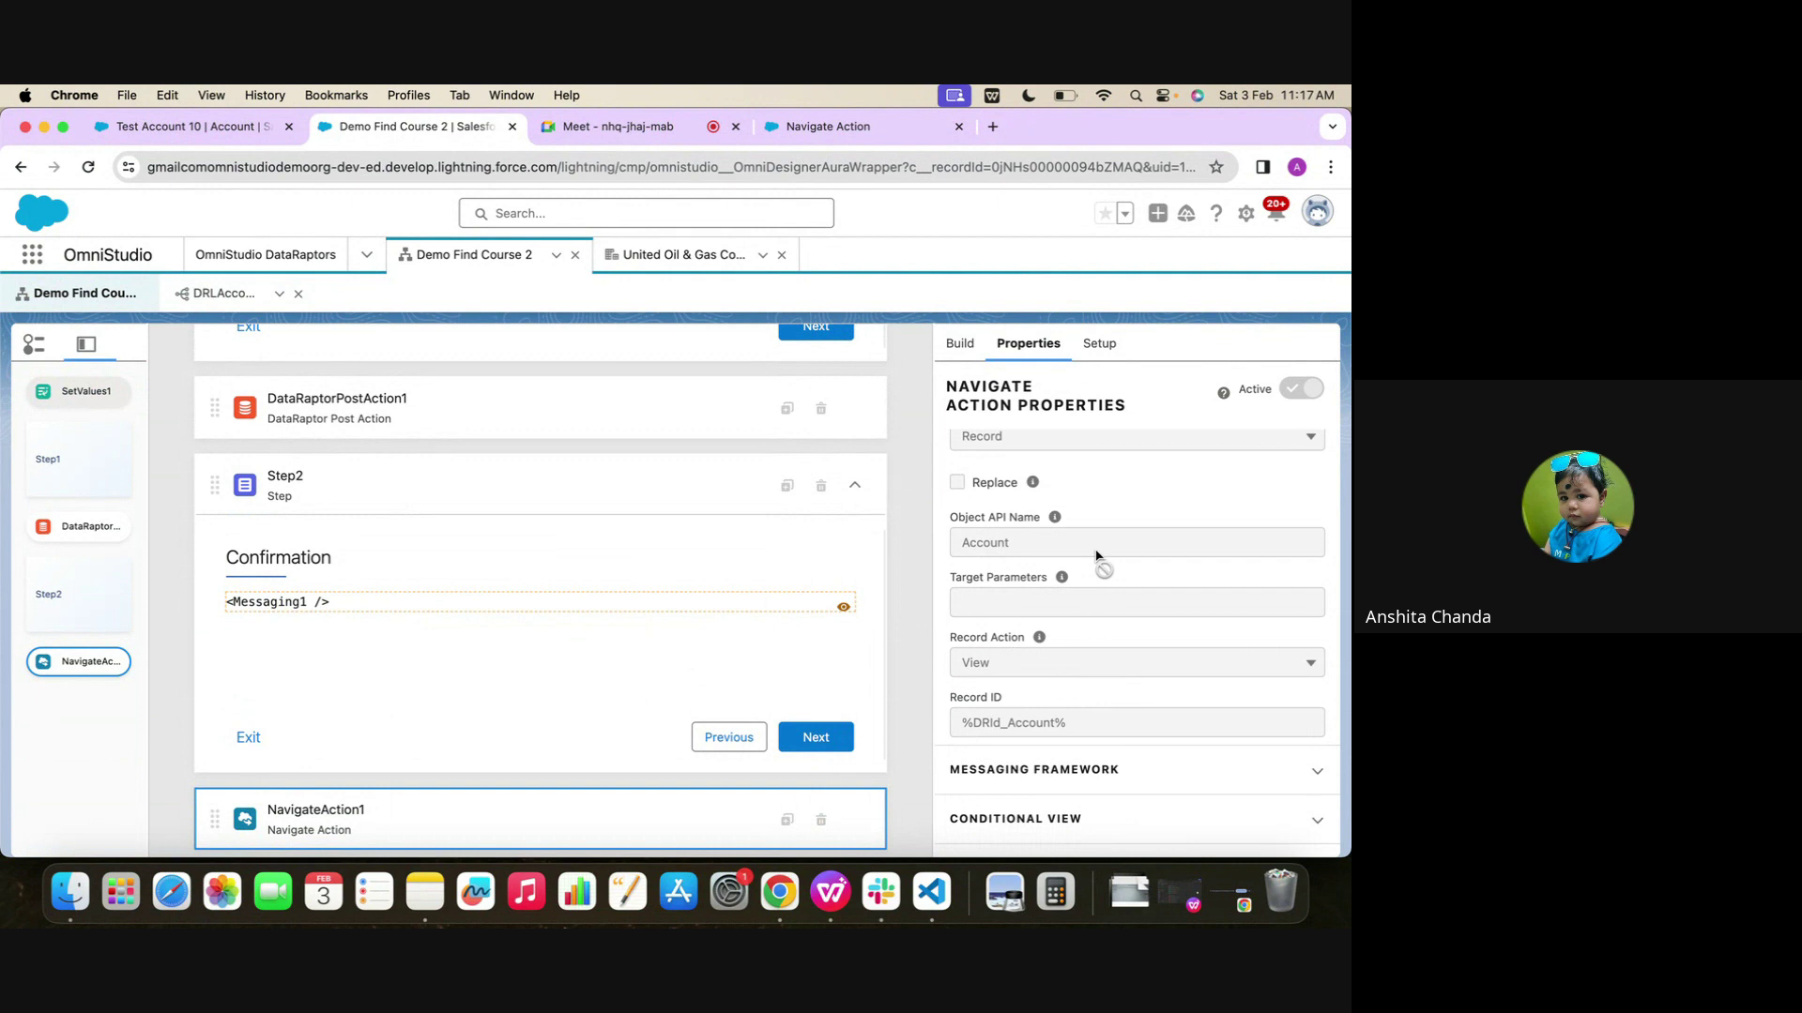
Check the Test Account 10 page and the OmniScript designer, and stop presenting in the Google Meet call
left_click(154, 125)
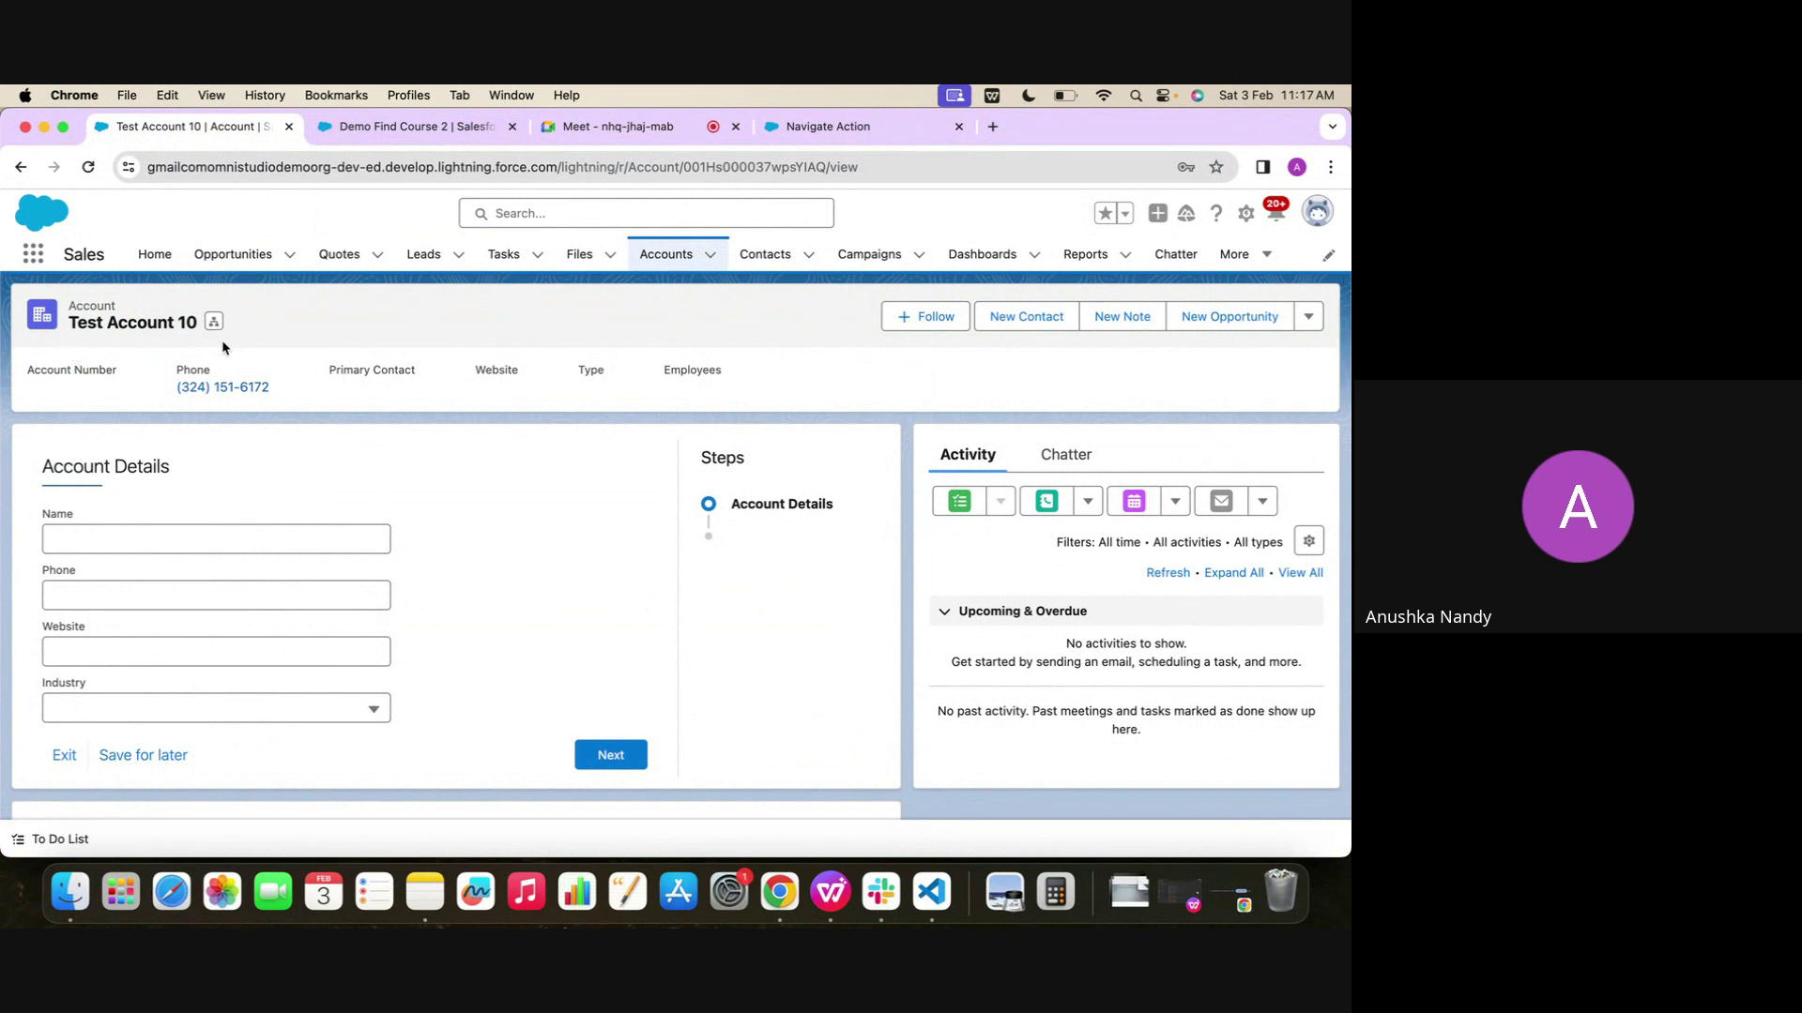
left_click(418, 126)
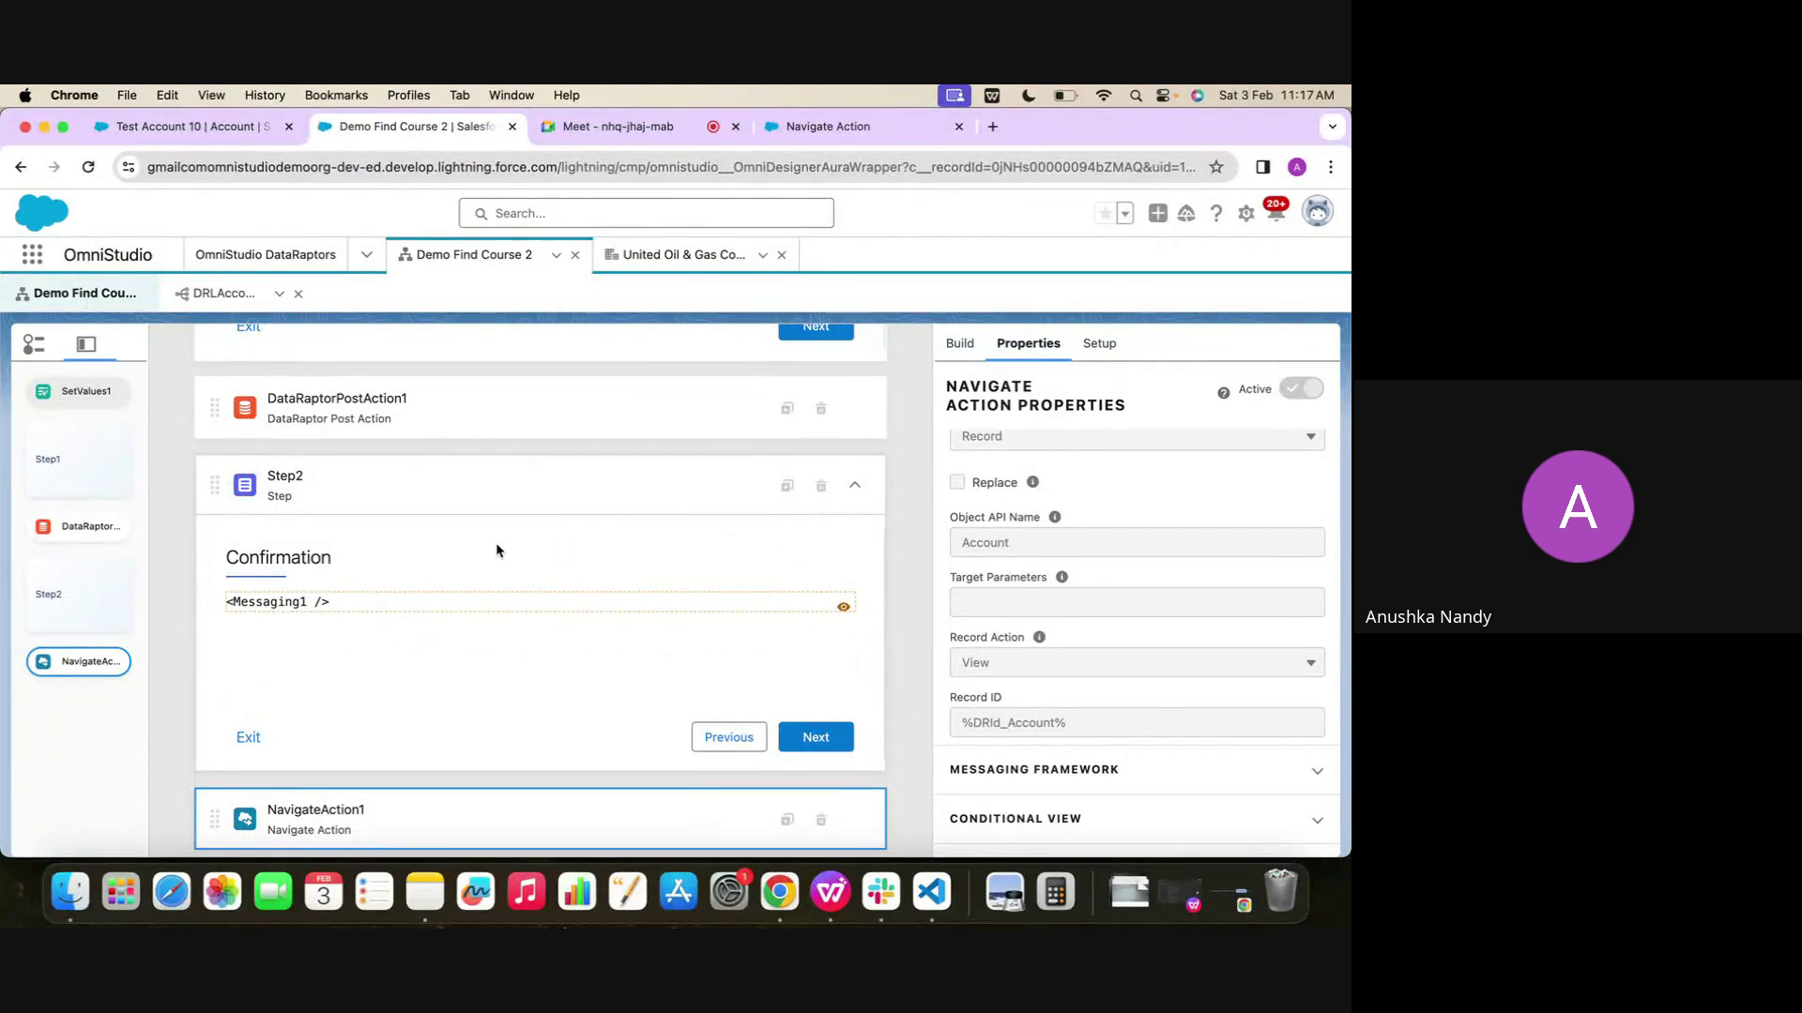
scroll(498, 551, "up", 1)
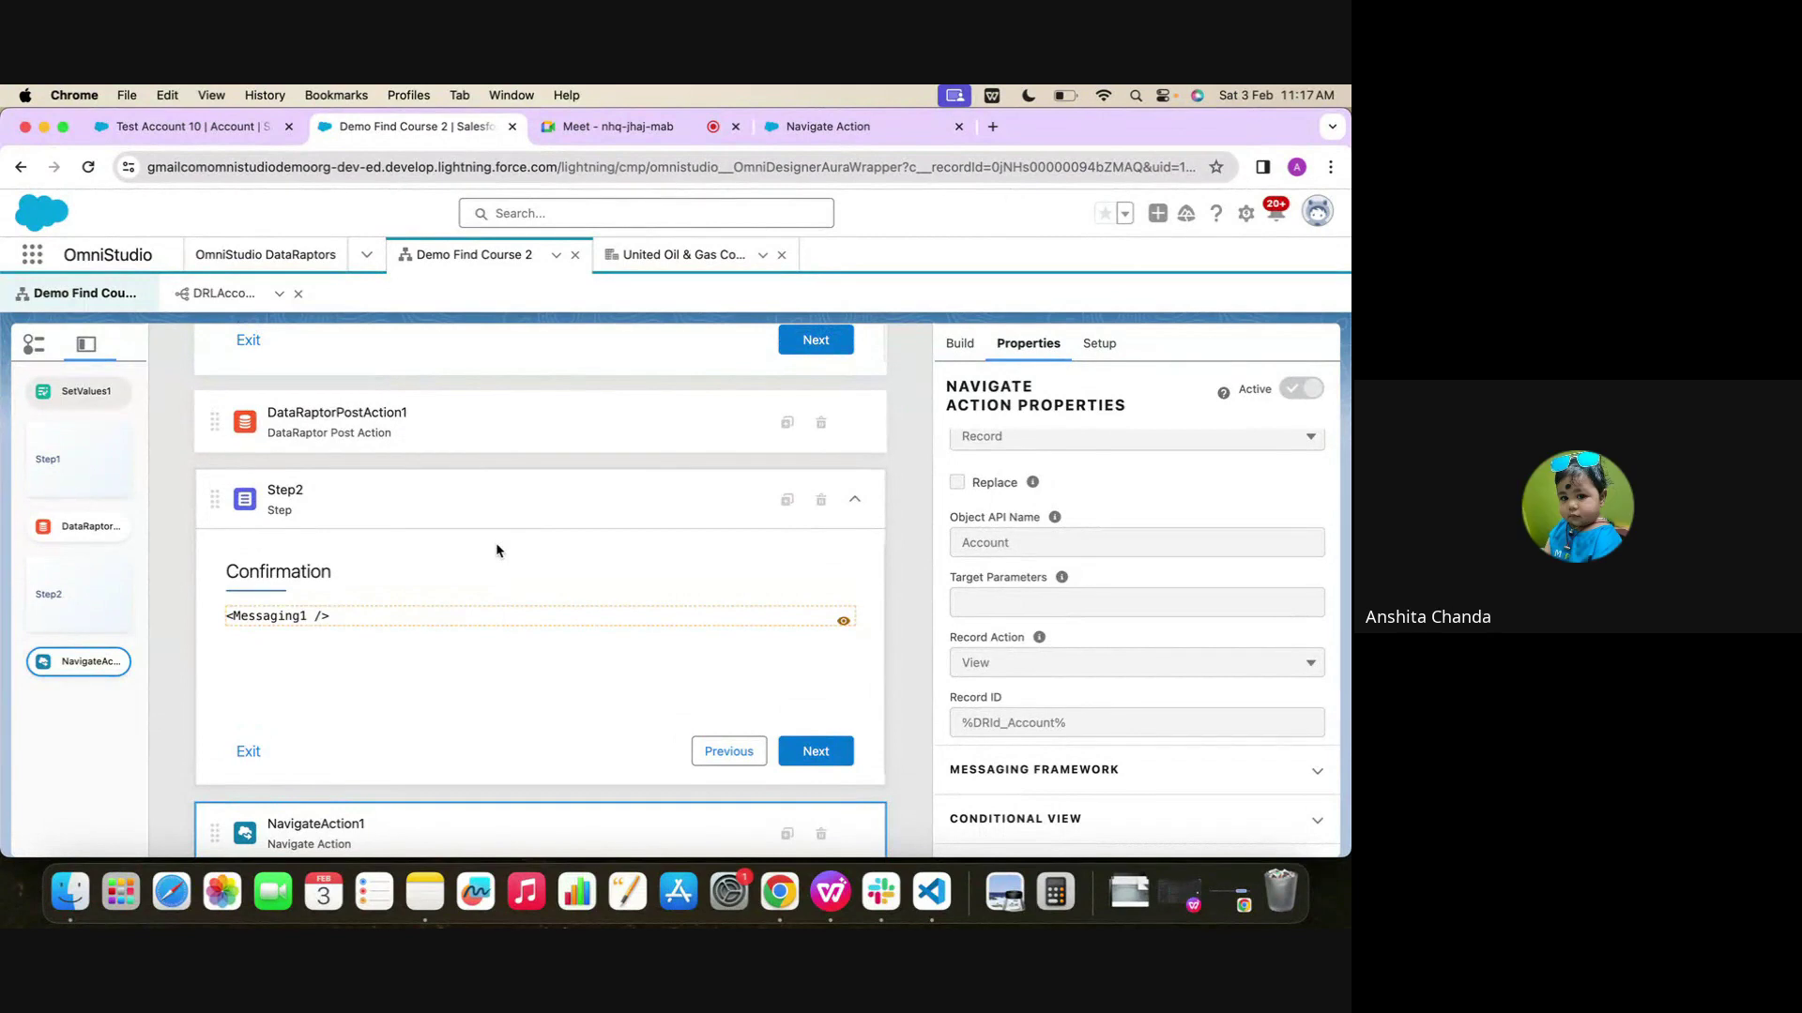
left_click(619, 126)
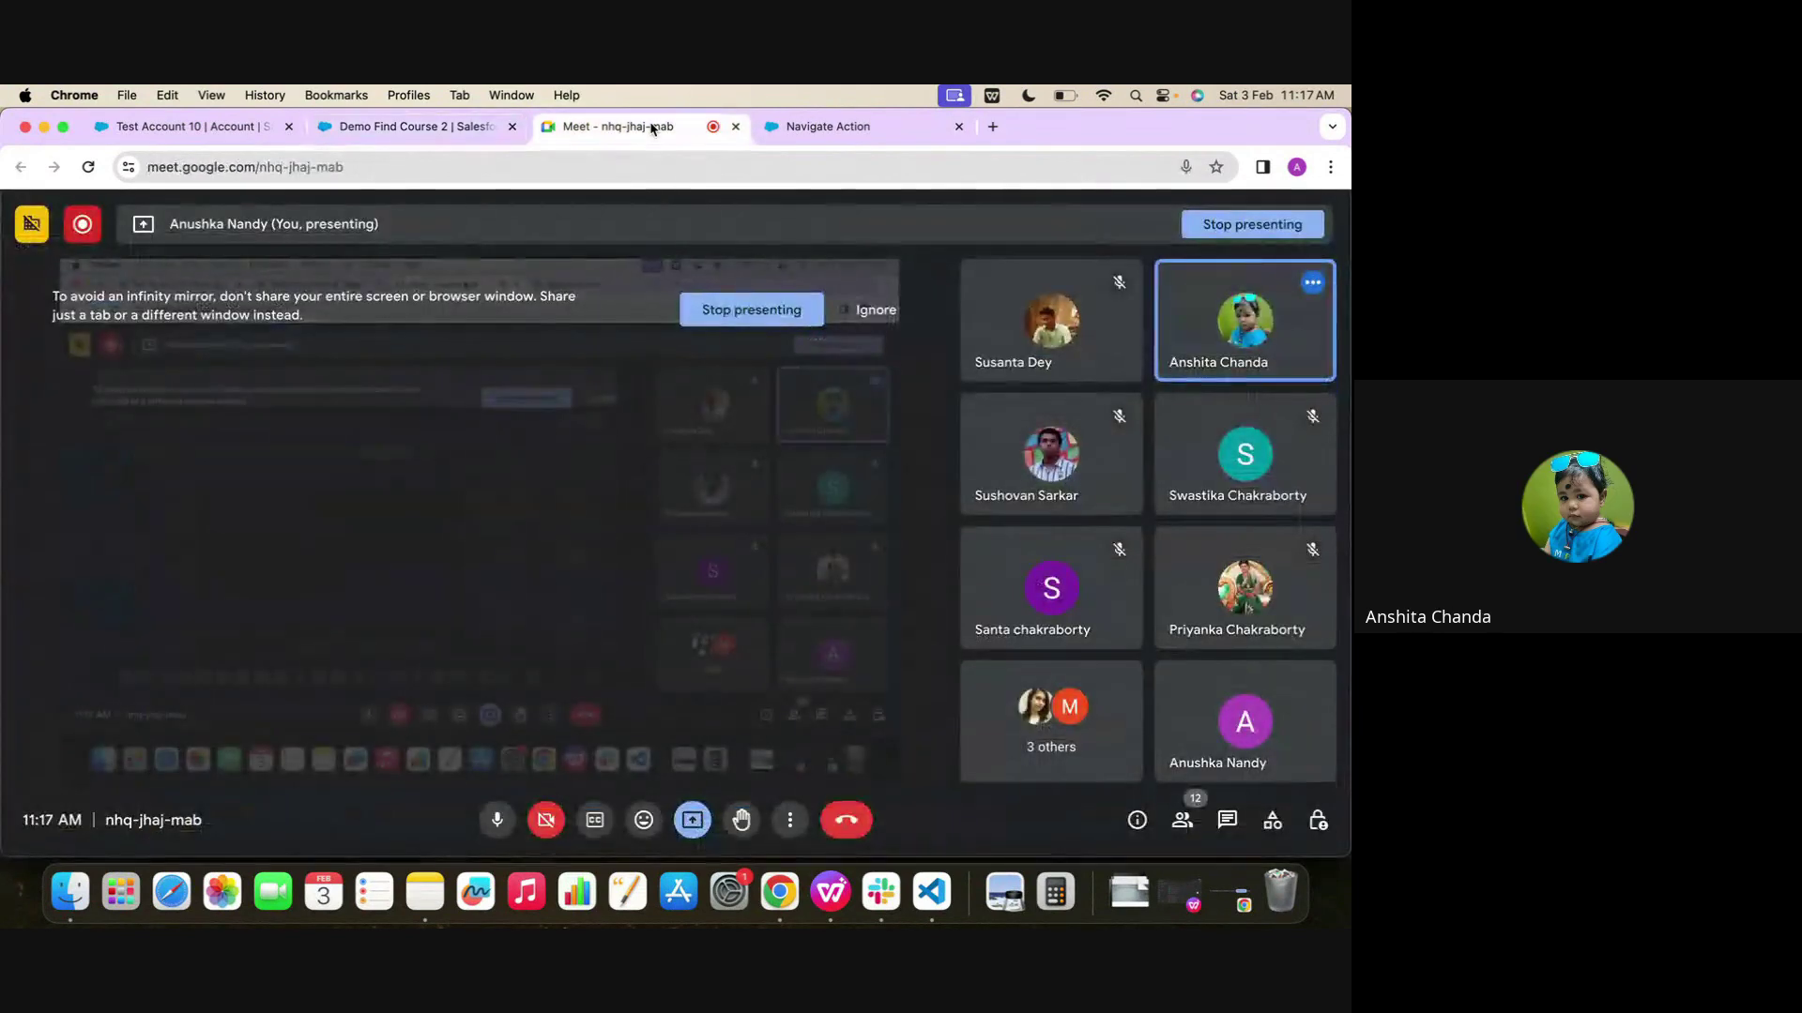
left_click(710, 299)
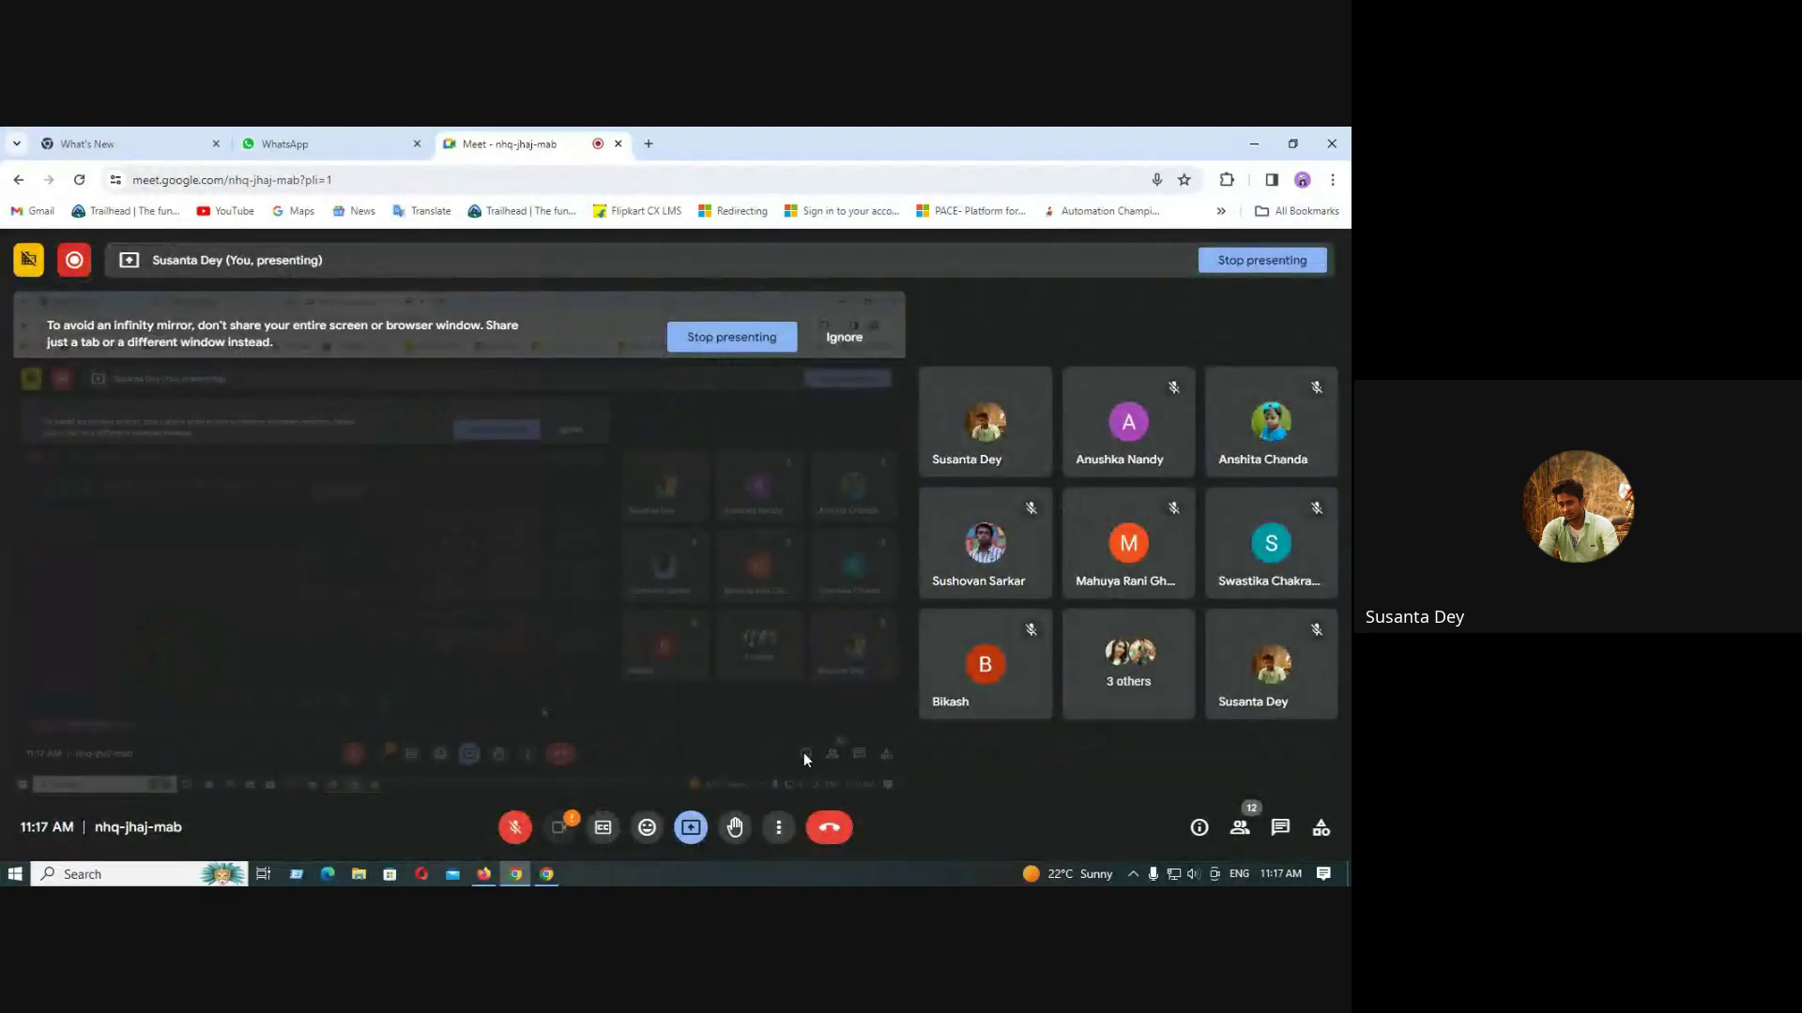
Switch to Firefox and review the CreatAndUpdateRecordFromOS OmniScript's account fields and the actions that follow them
left_click(484, 876)
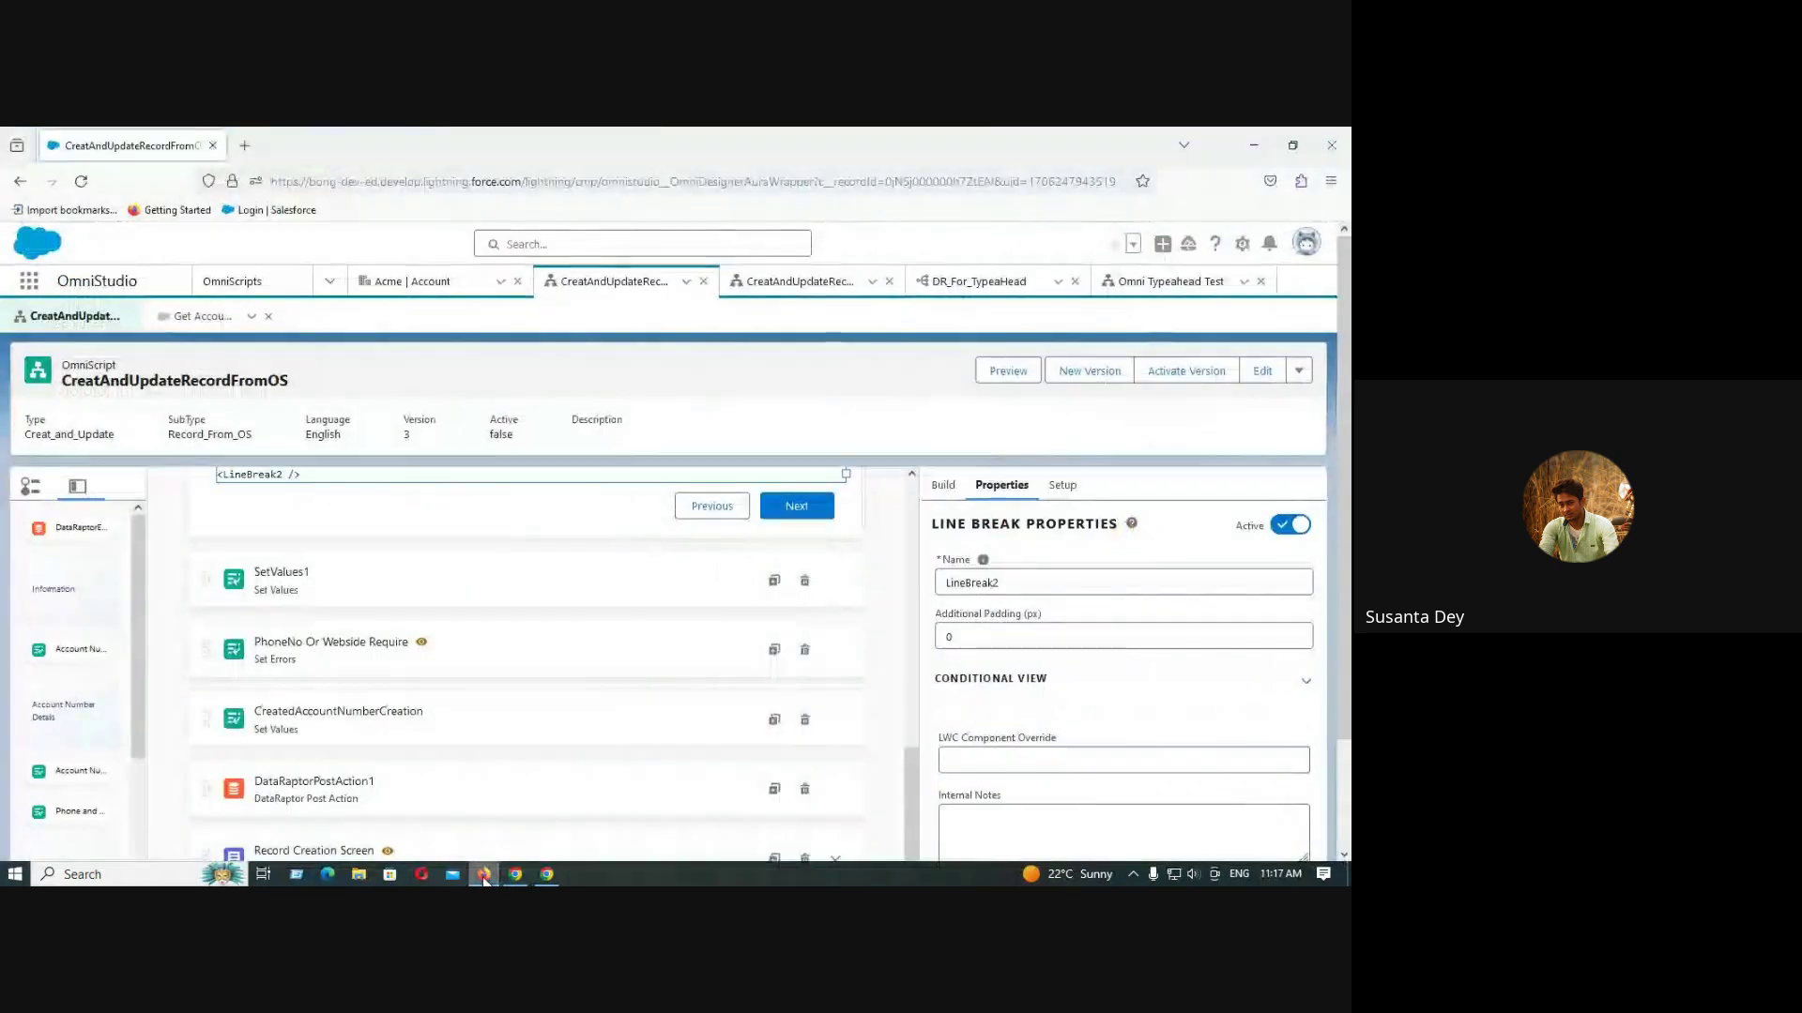
scroll(591, 785, "up", 2)
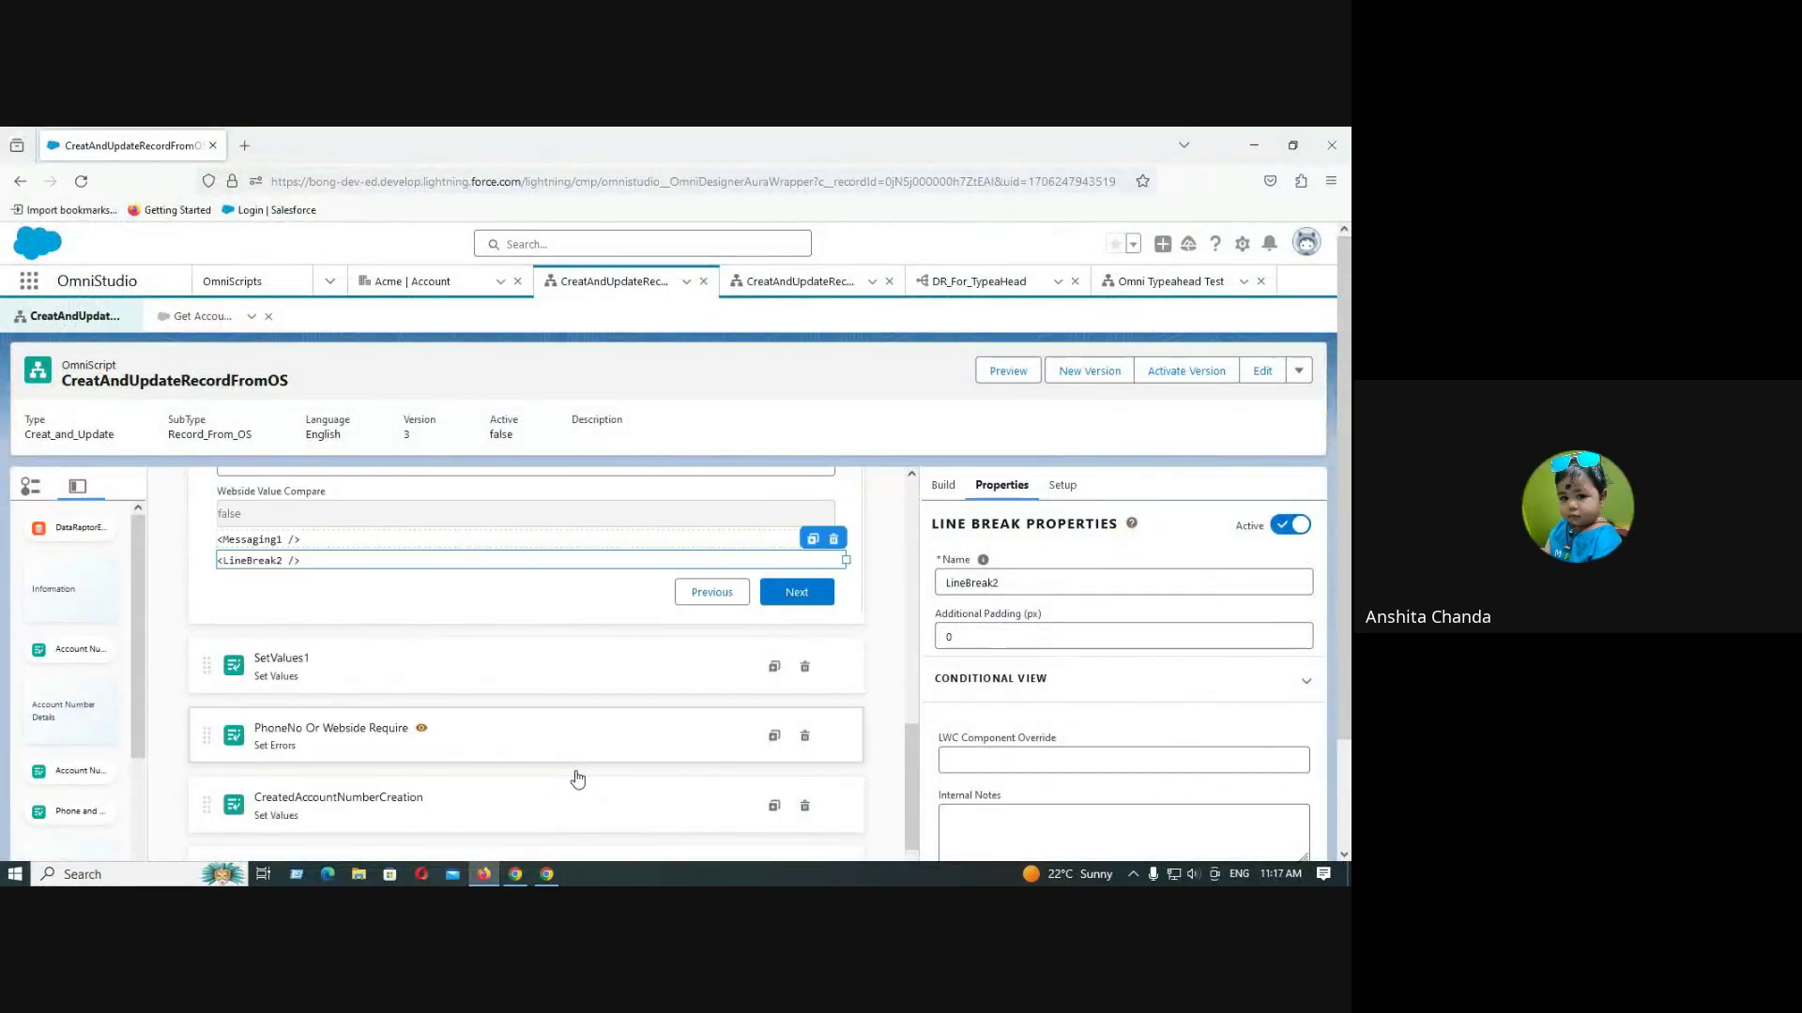
scroll(569, 774, "up", 6)
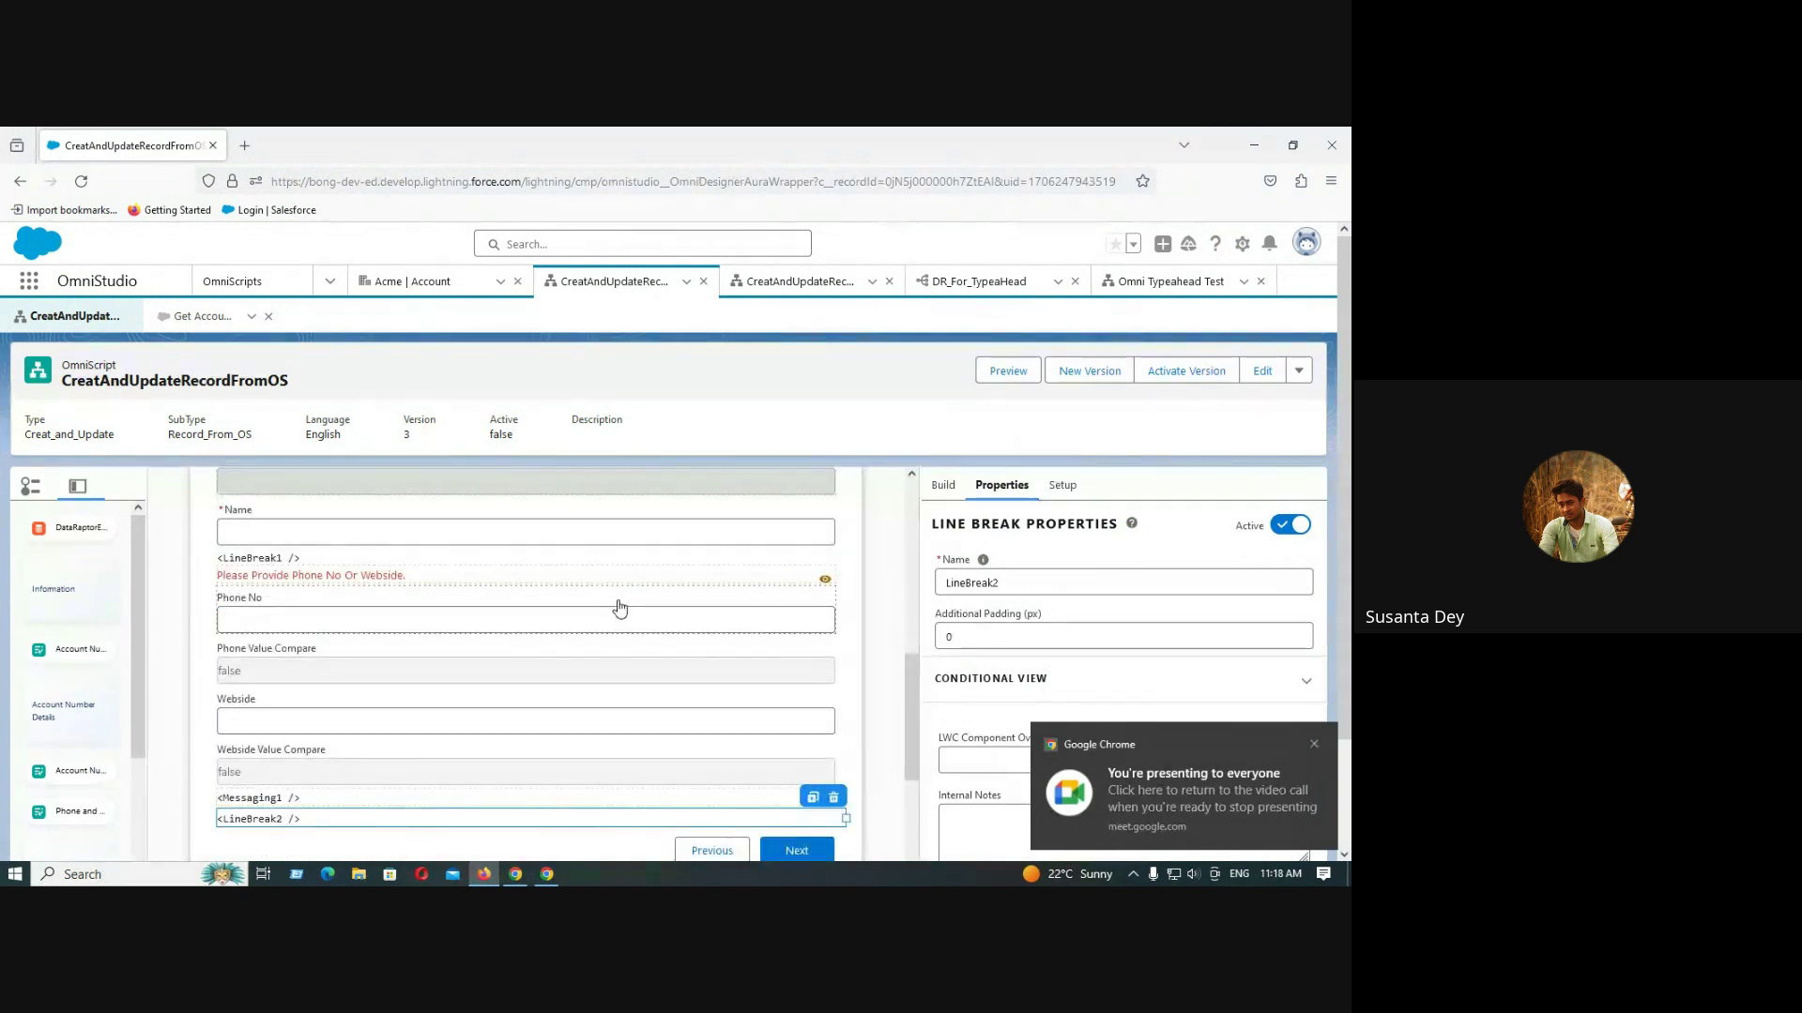
scroll(450, 748, "down", 2)
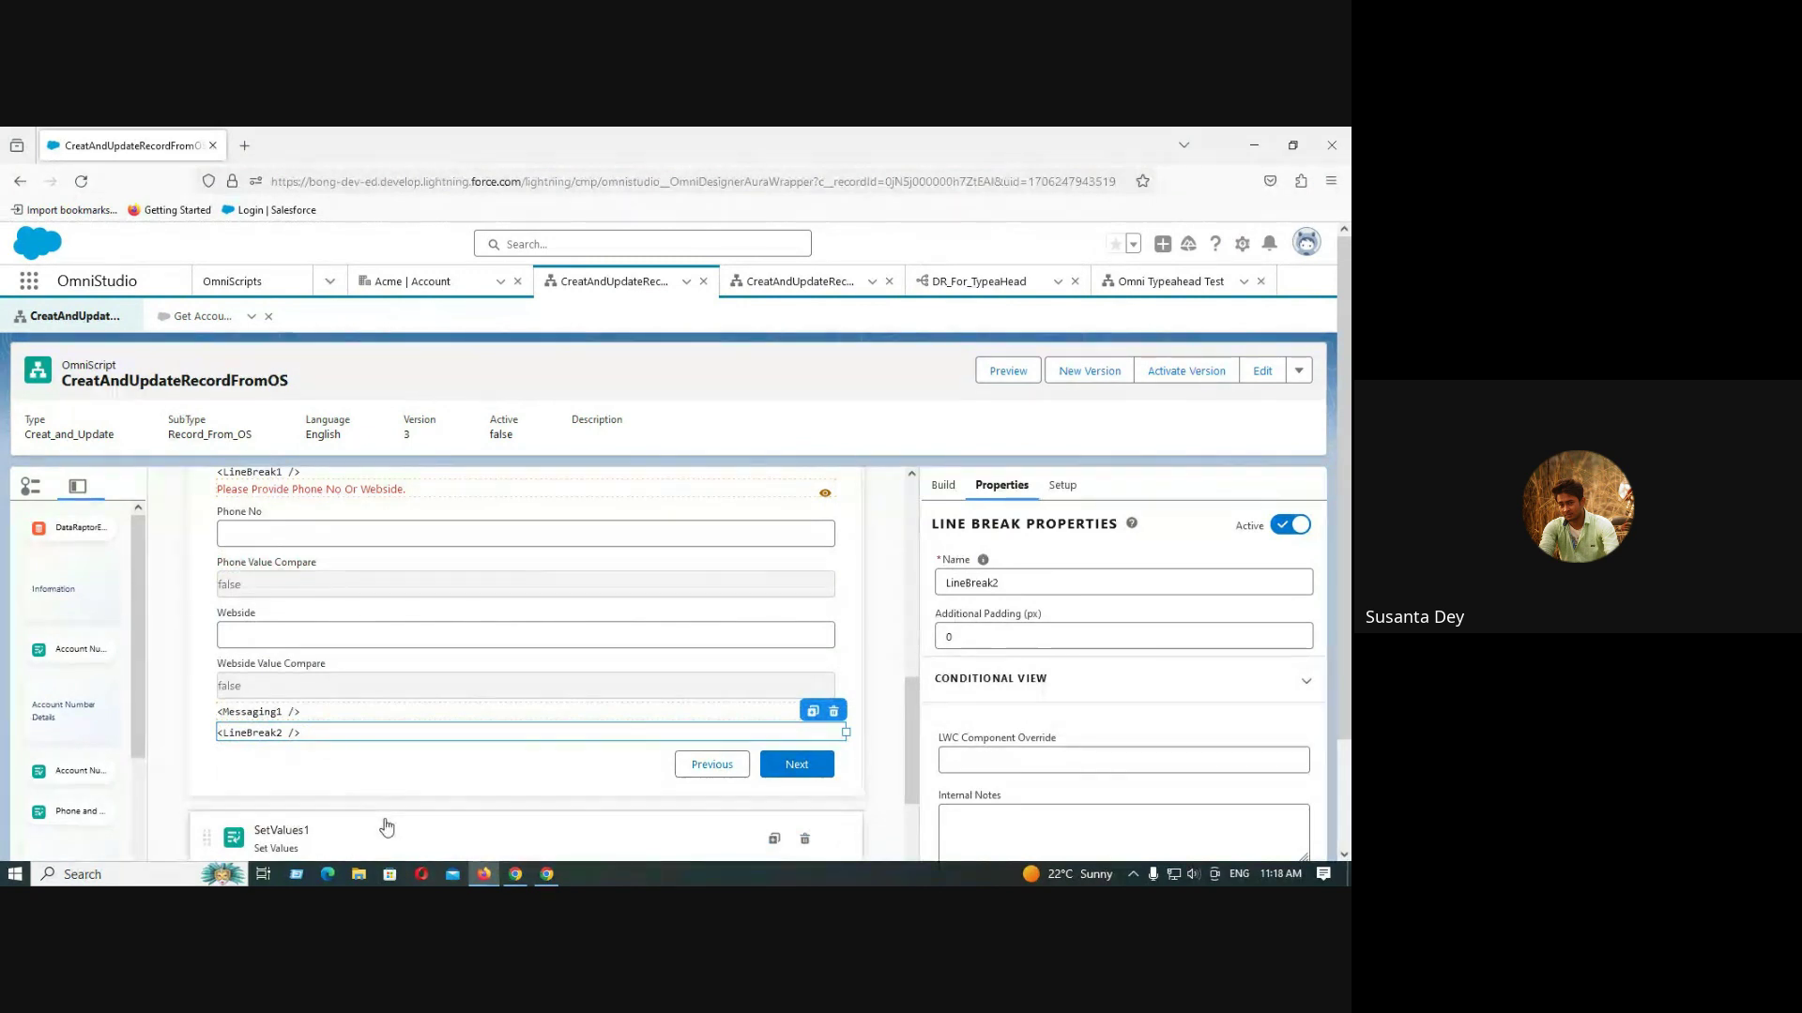
scroll(385, 826, "down", 2)
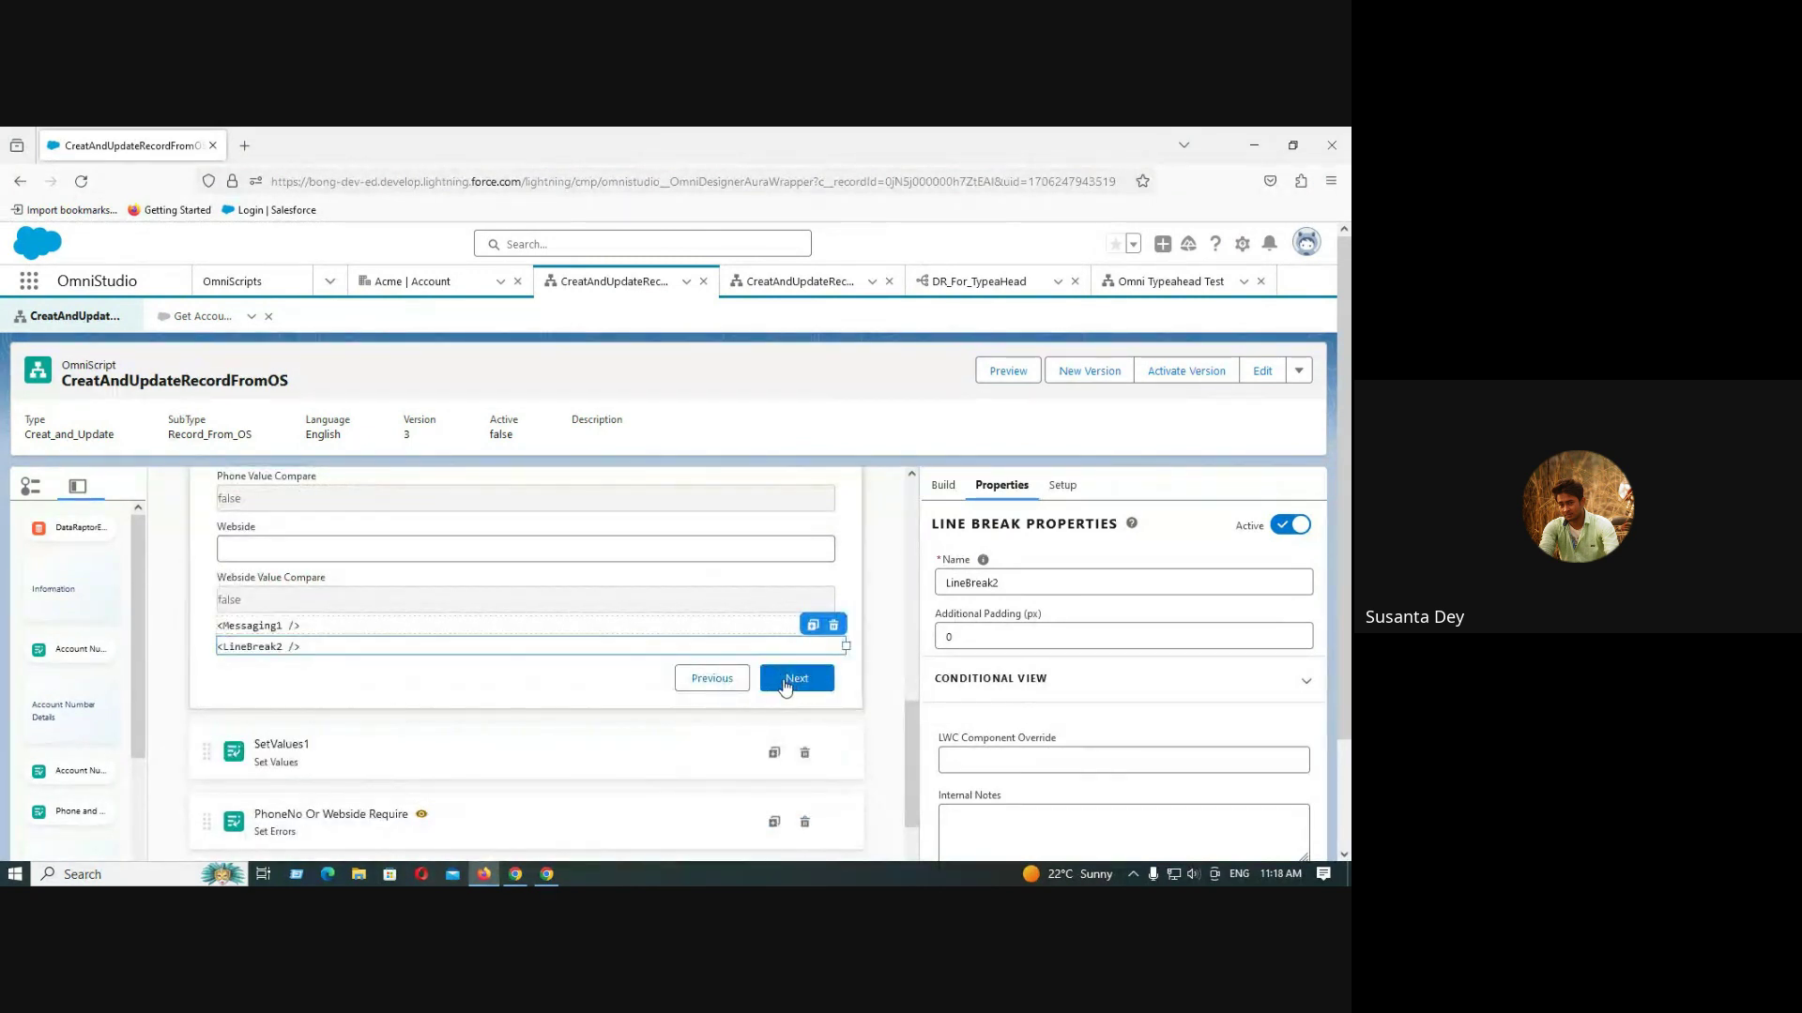
scroll(414, 776, "down", 4)
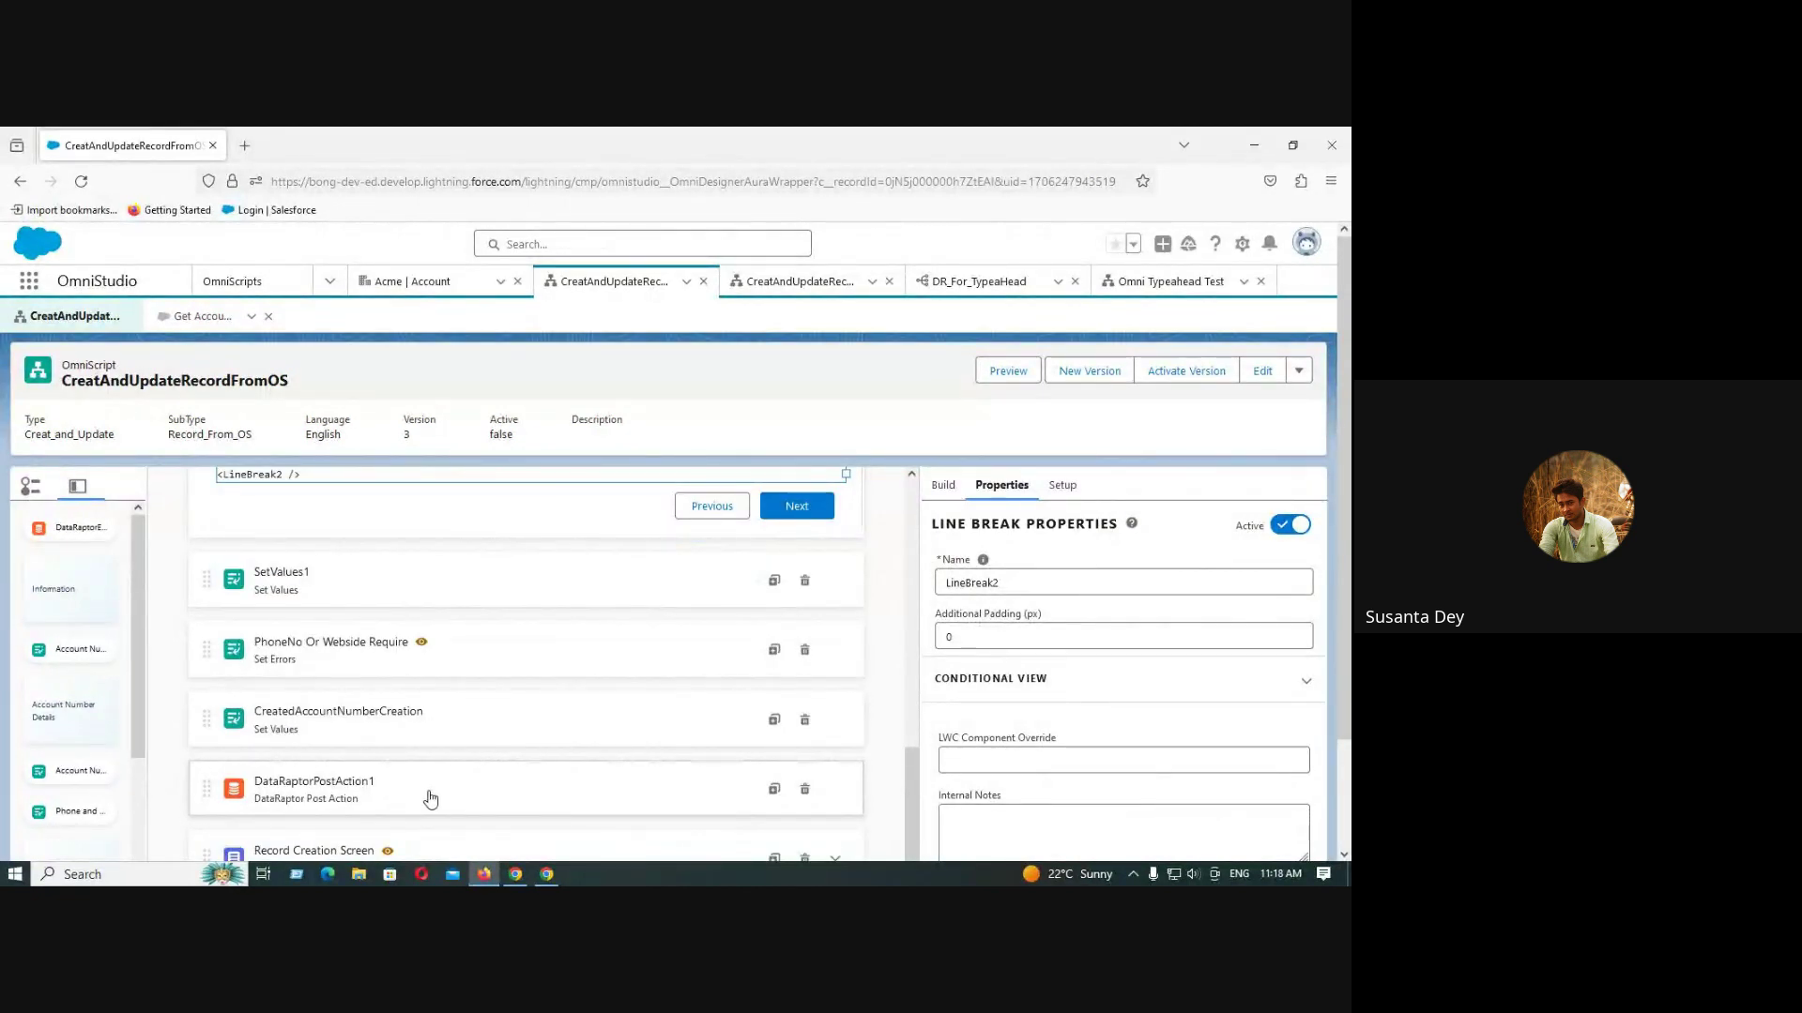
Move DataRaptorPostAction1 into the step with the phone and Webside fields, below LineBreak2, and narrow its button to about its label's width
left_click_drag(433, 794, 363, 493)
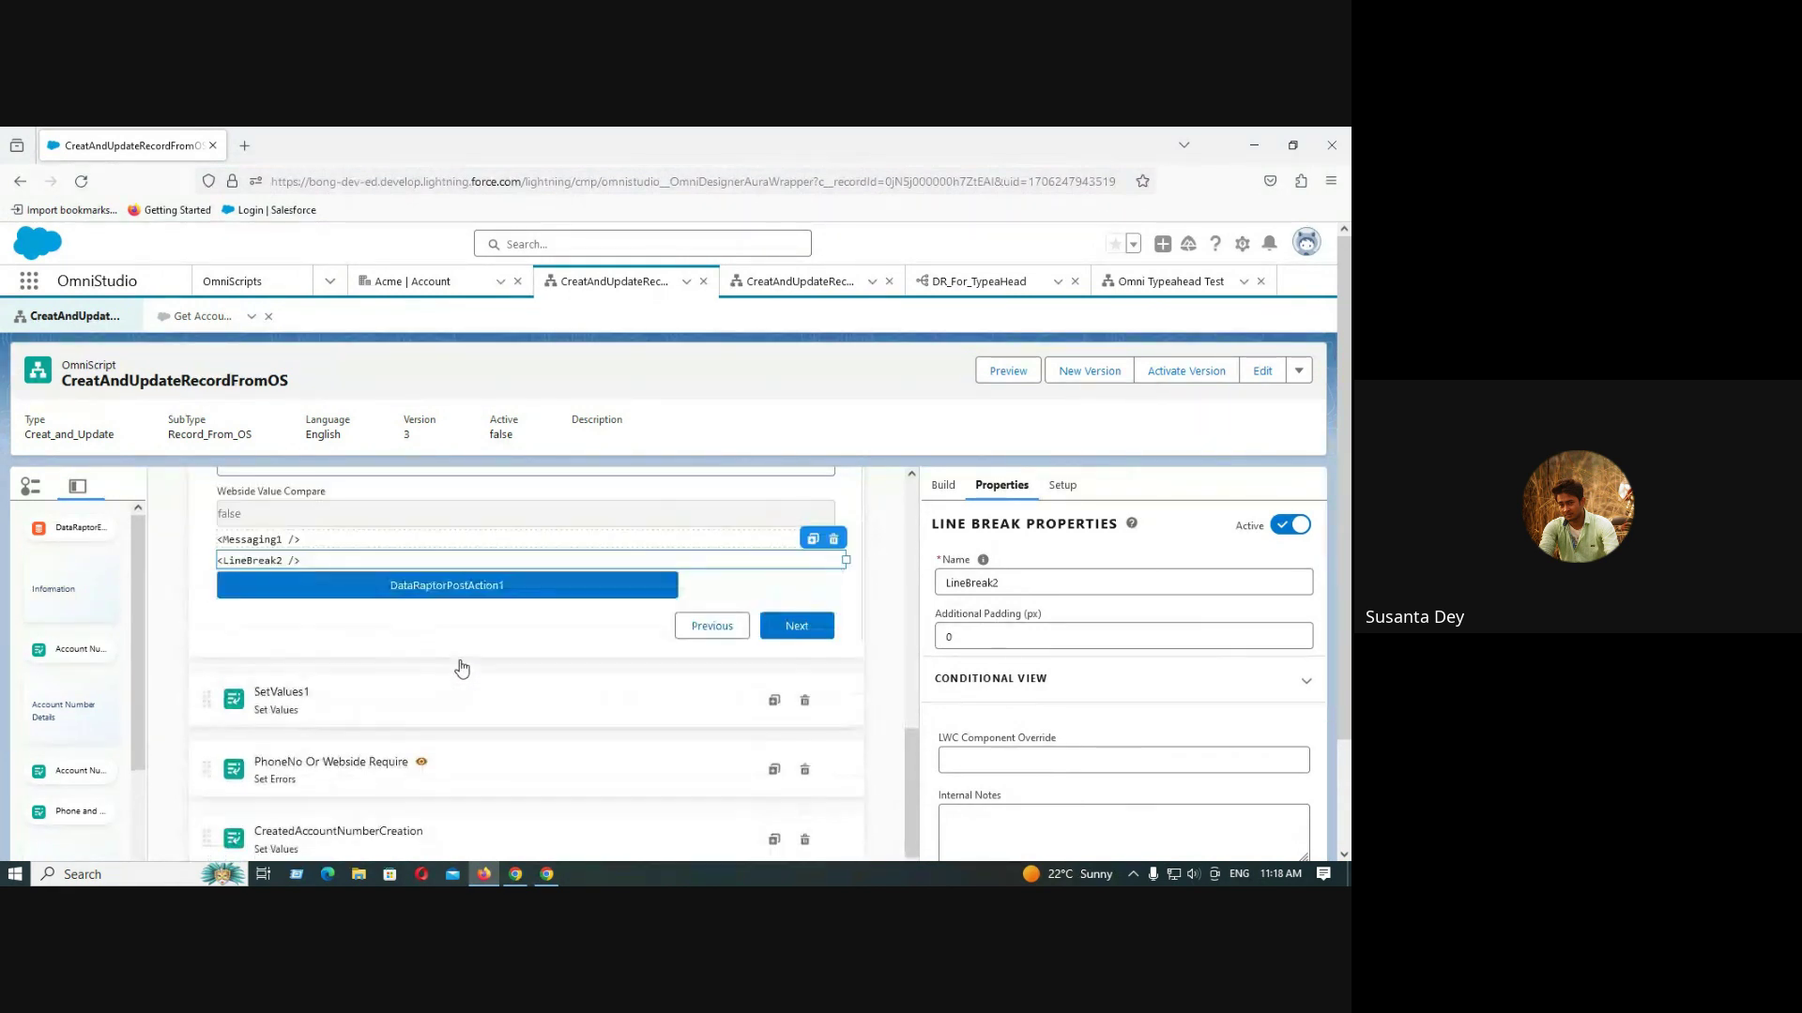
left_click(568, 588)
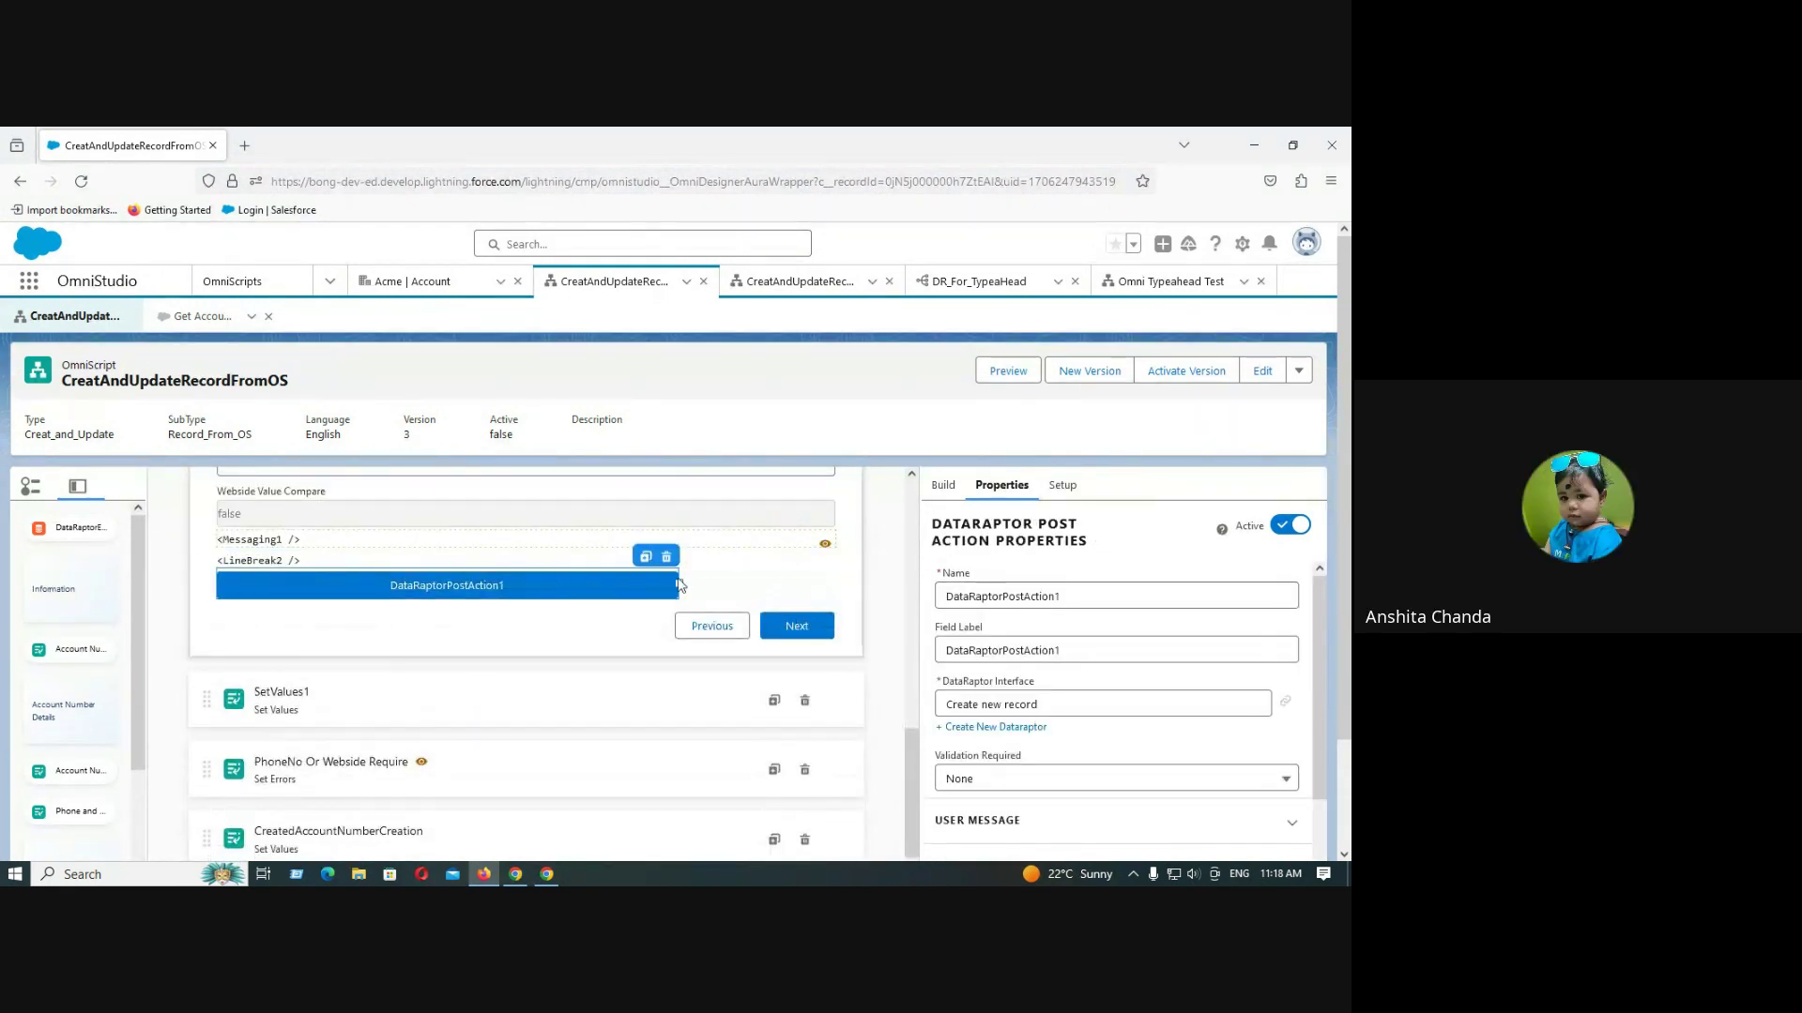
left_click_drag(680, 586, 362, 597)
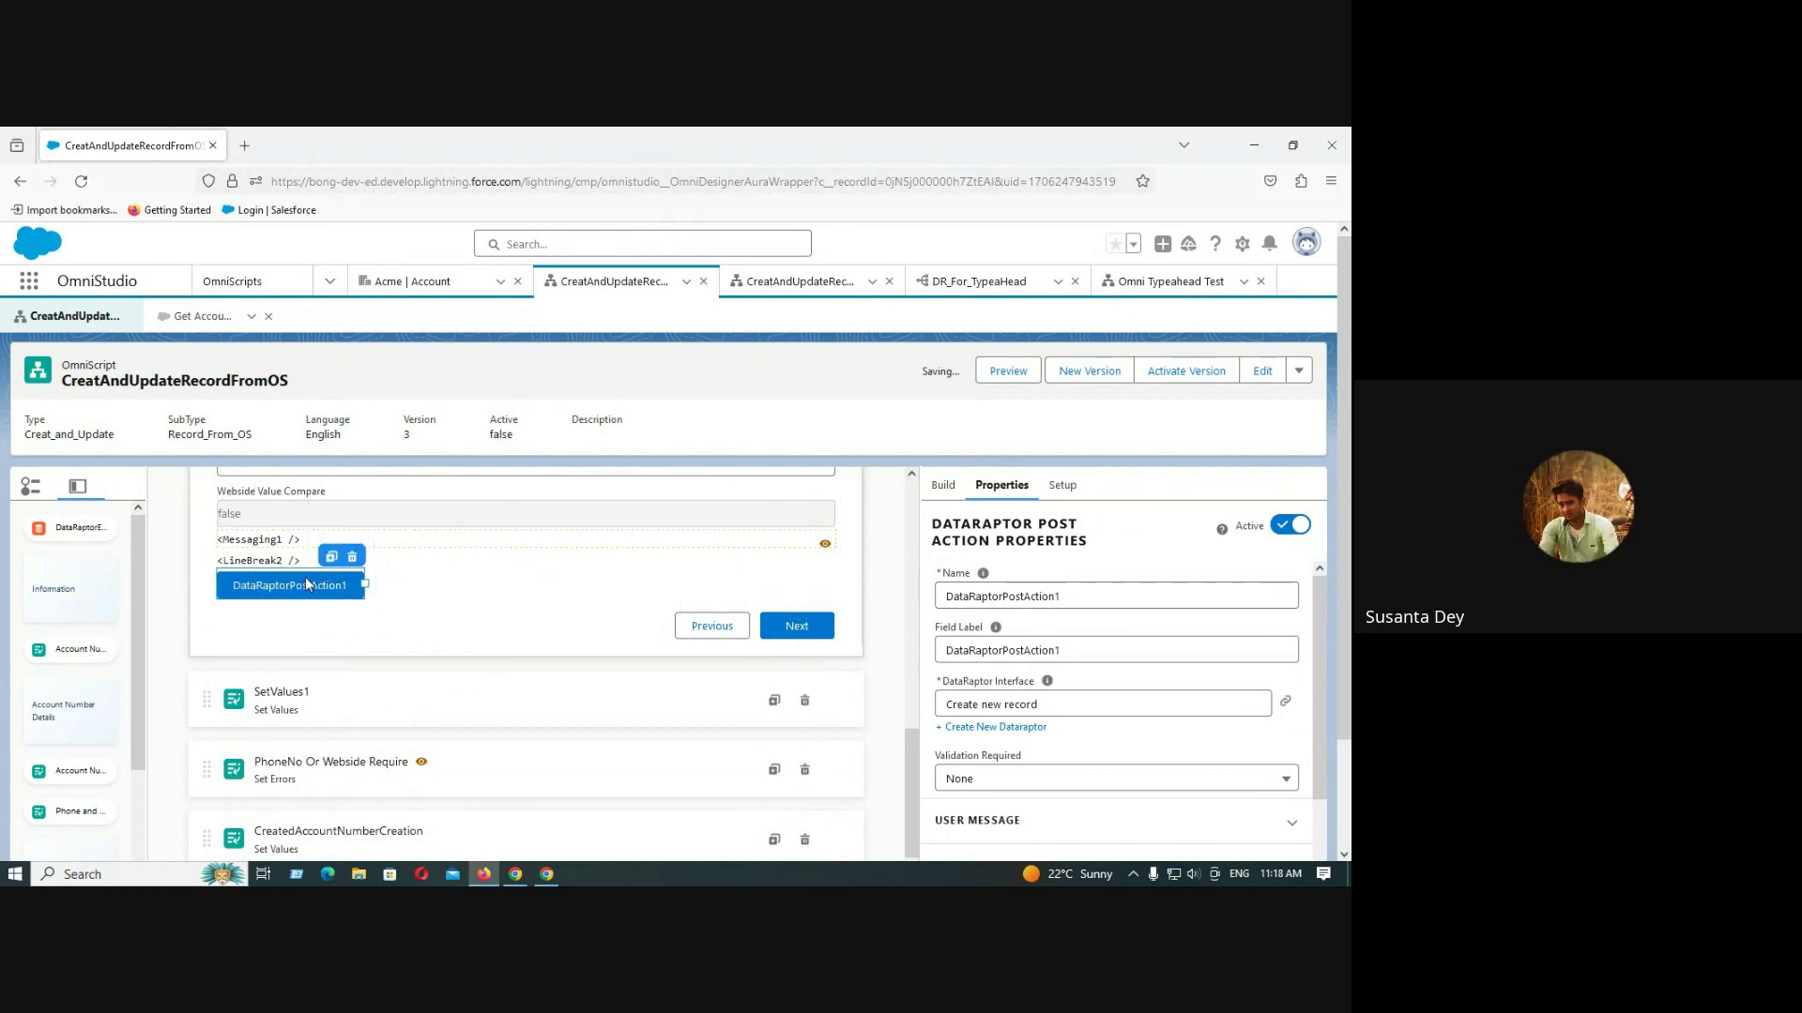
Try to narrow the LineBreak2 element above the DataRaptorPostAction1 button
left_click(439, 572)
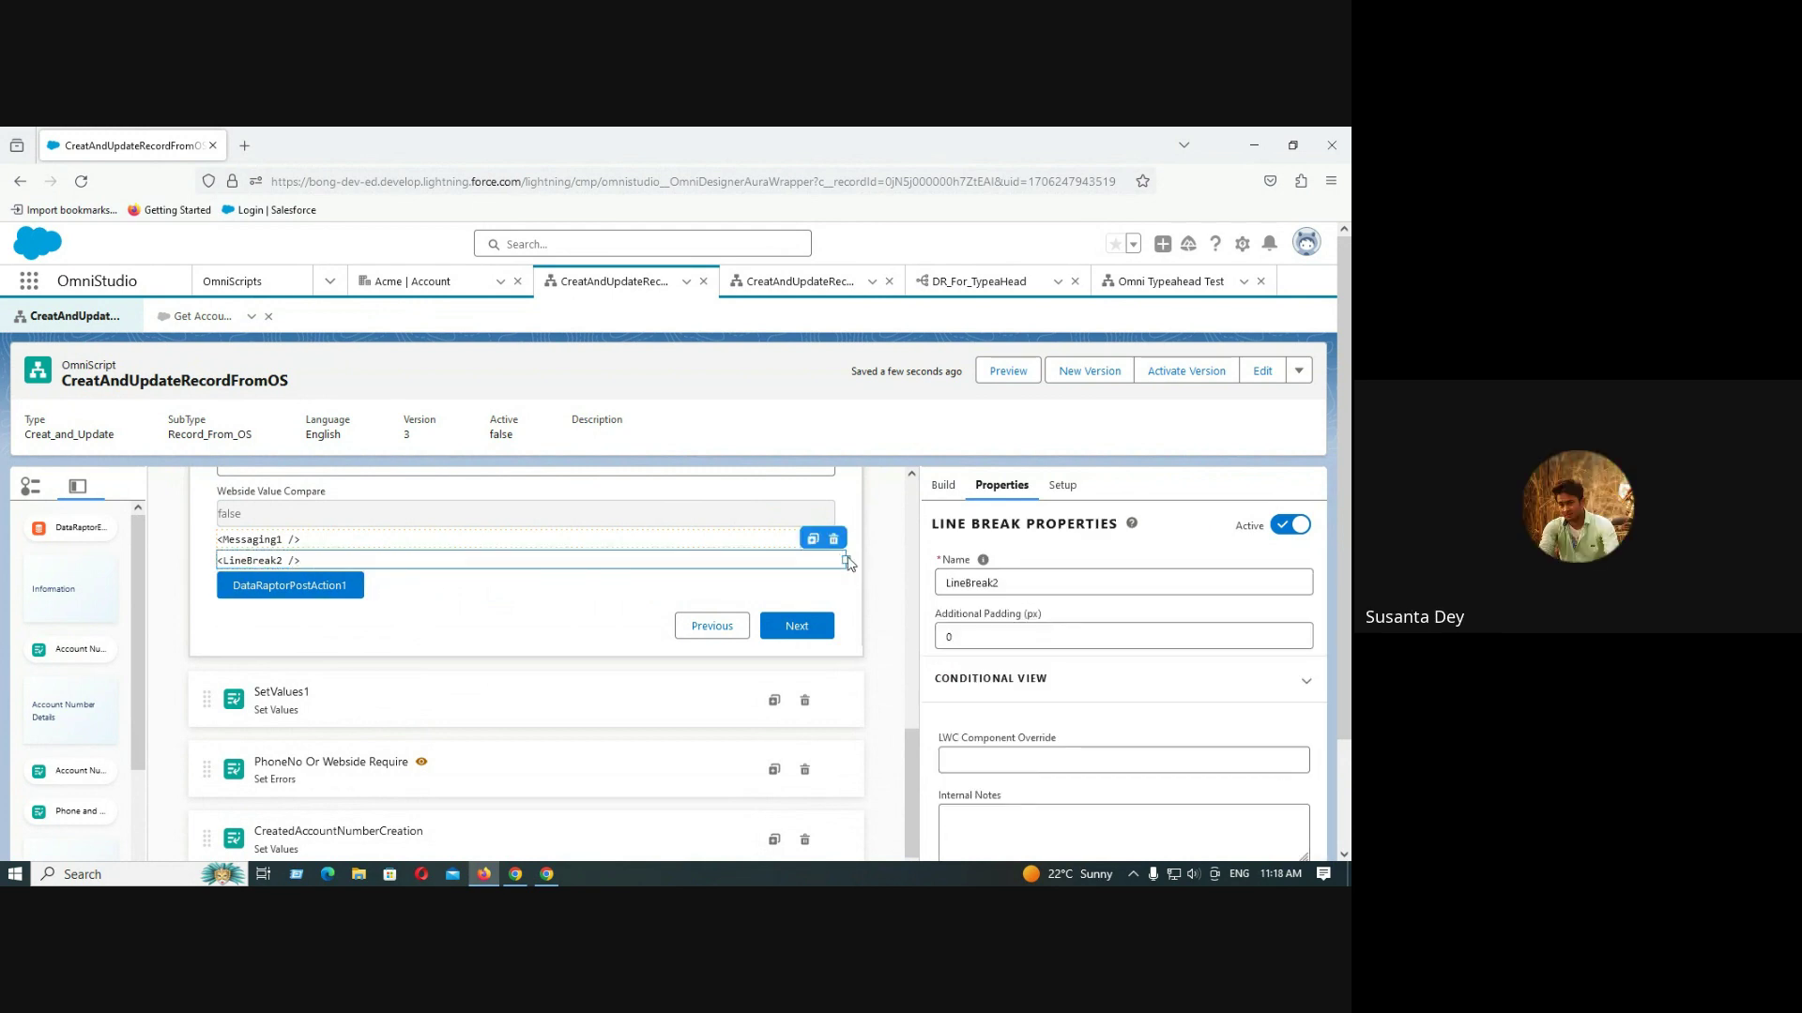
left_click_drag(845, 560, 672, 568)
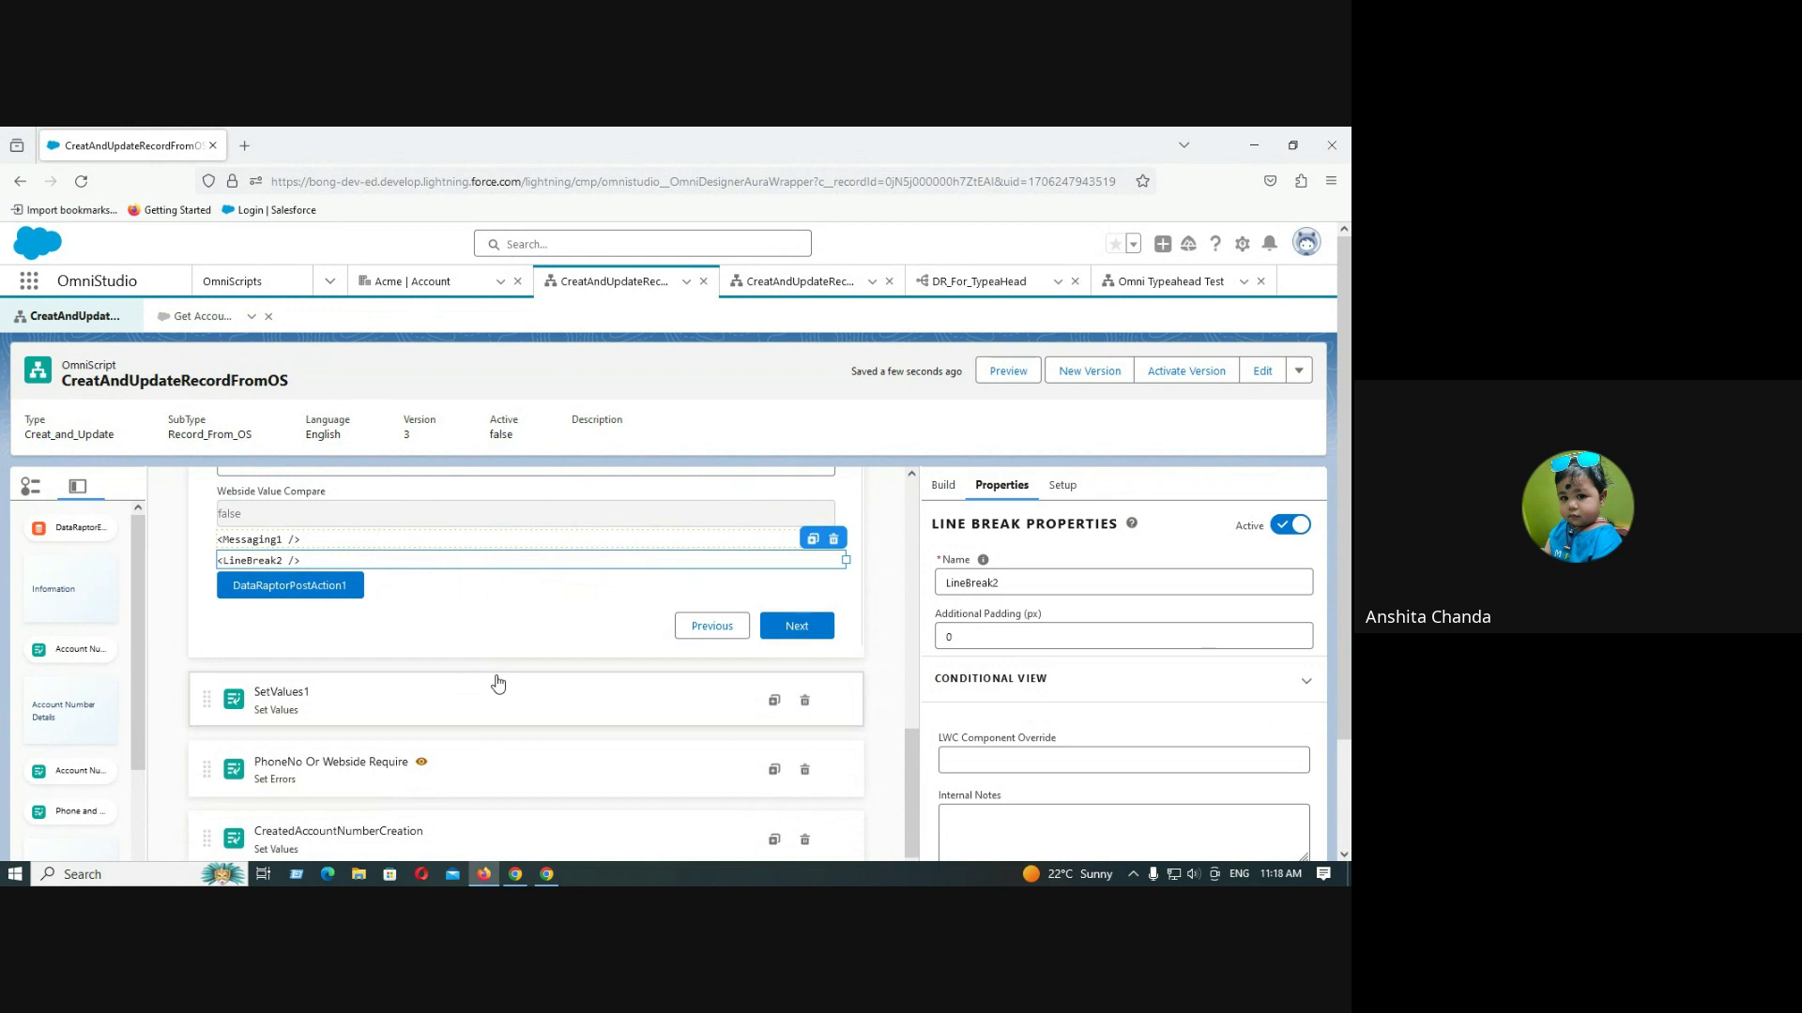
scroll(498, 683, "up", 2)
scroll(498, 684, "down", 1)
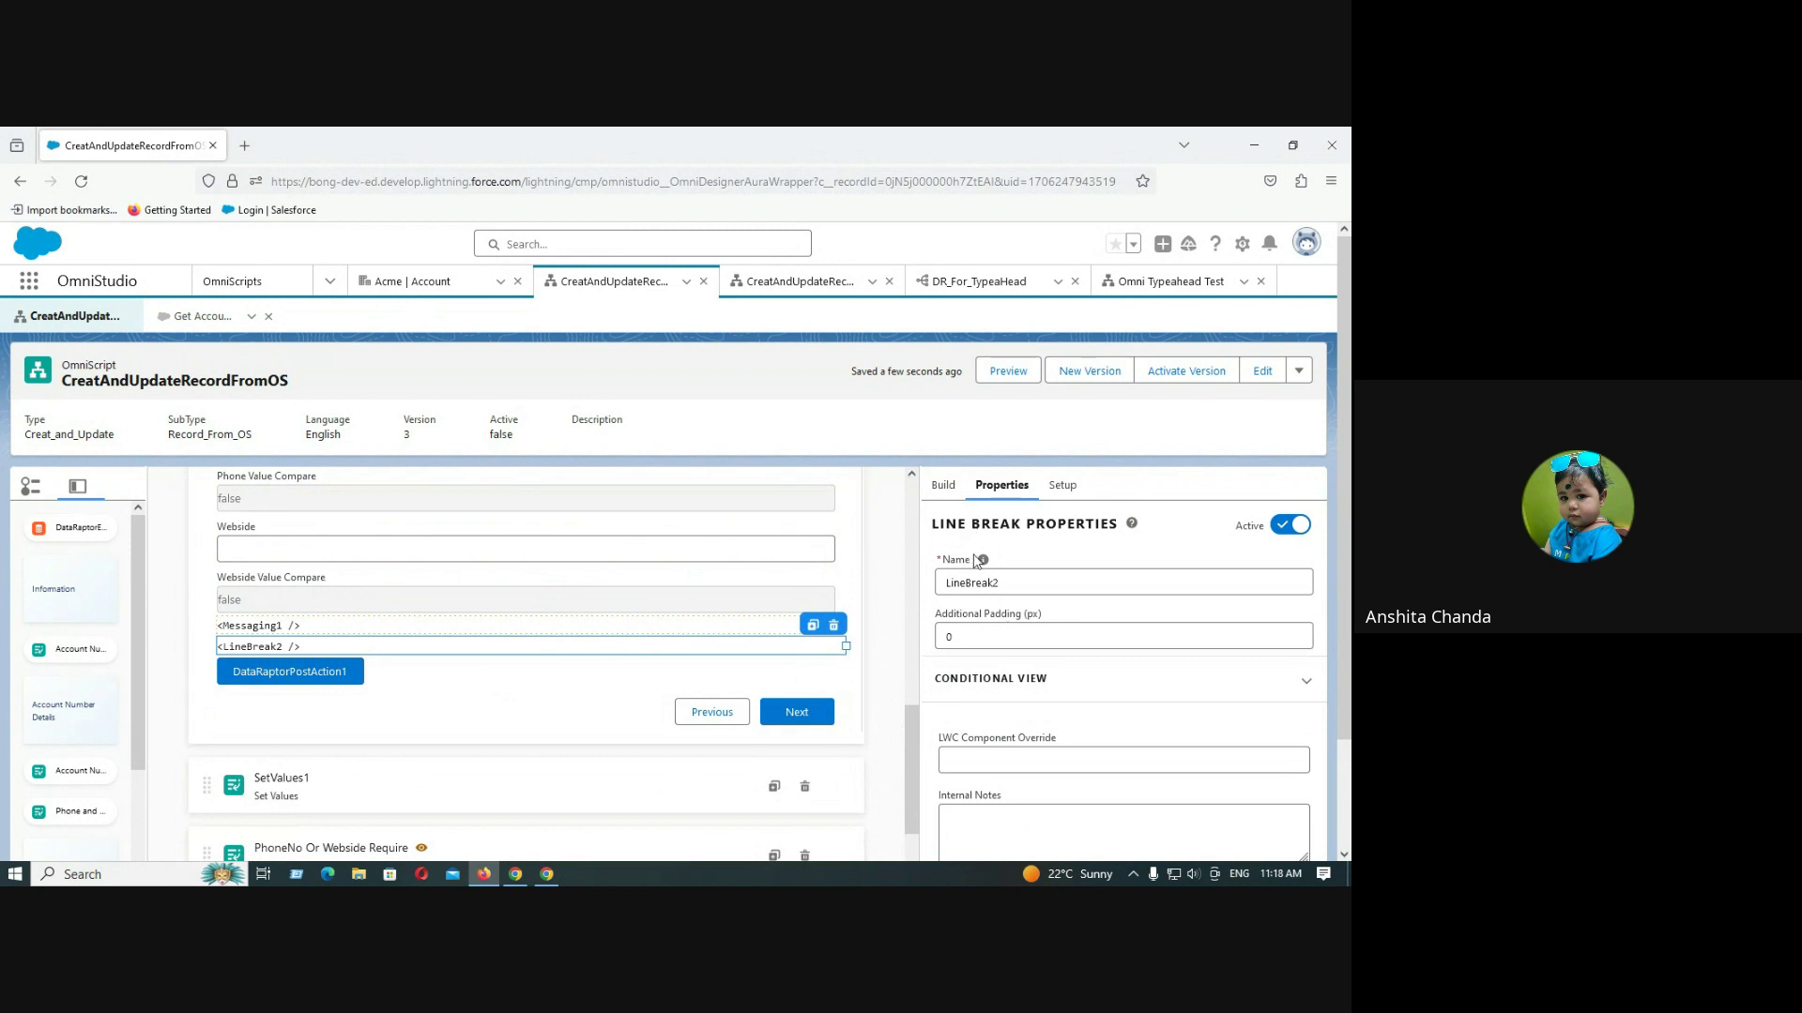
Add a Line Break element between Messaging1 and LineBreak2, and try again to narrow LineBreak2
left_click(943, 485)
left_click_drag(1018, 657, 496, 660)
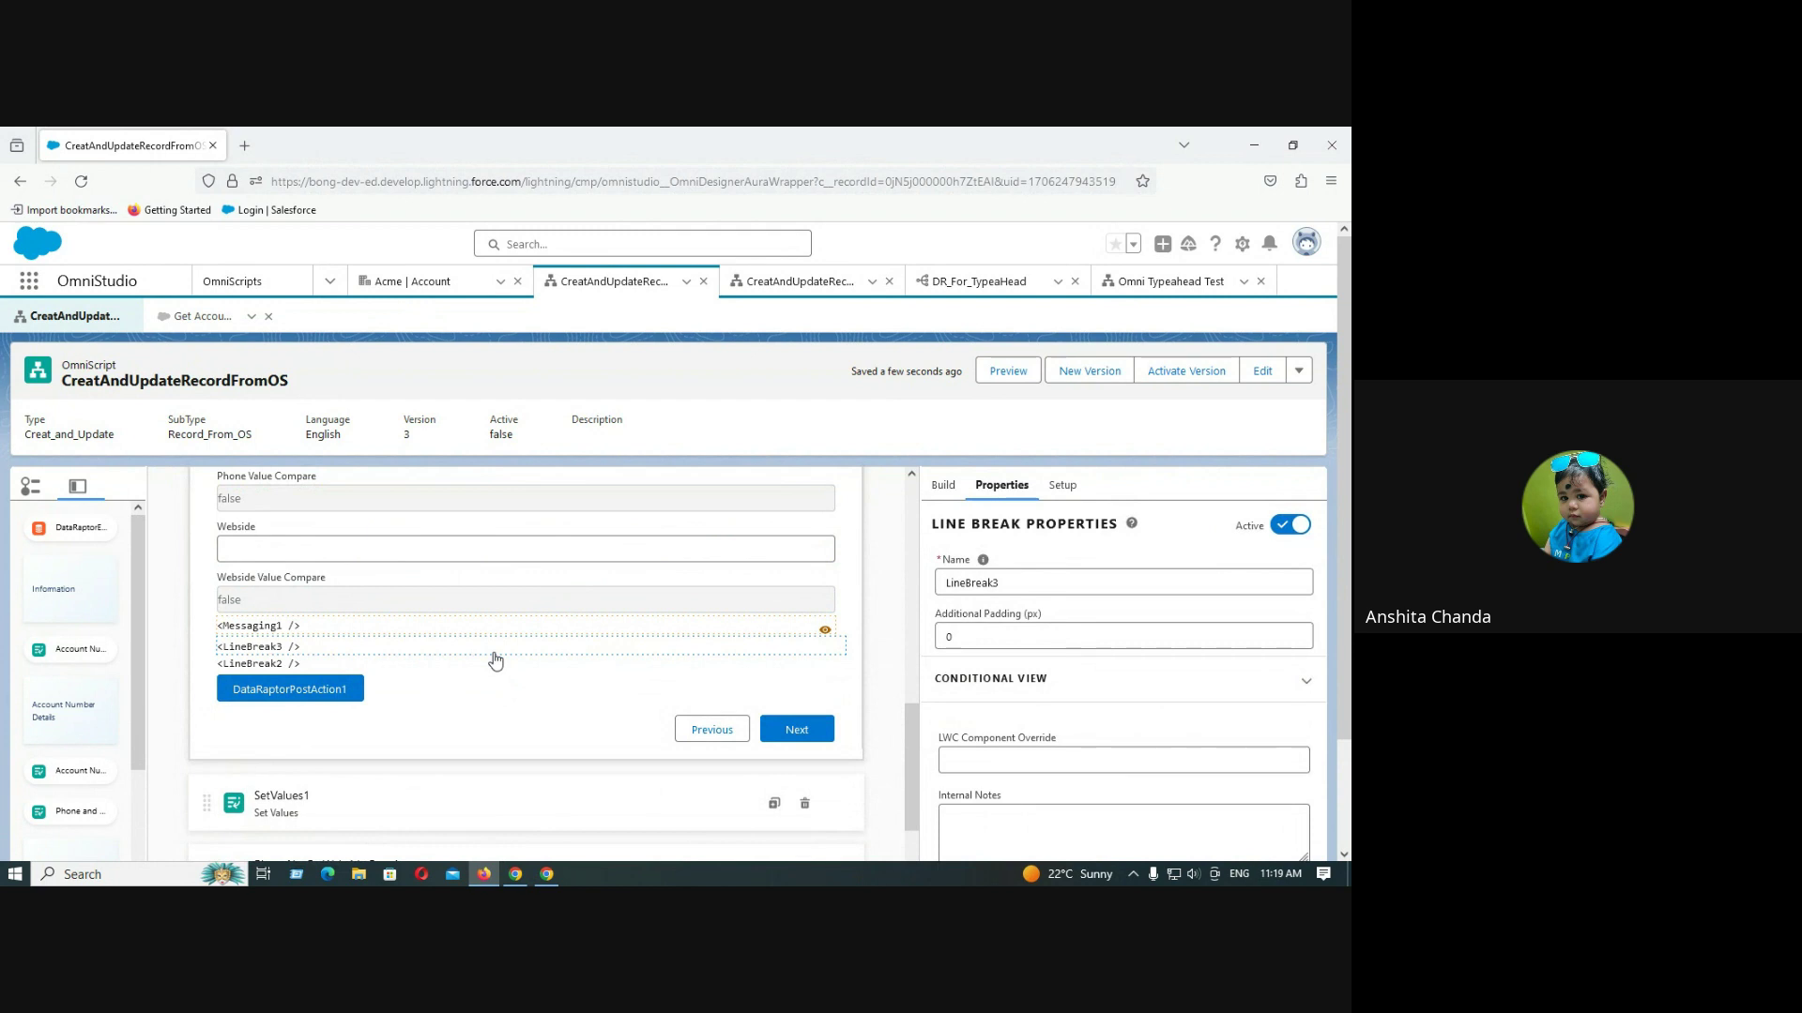
left_click(478, 664)
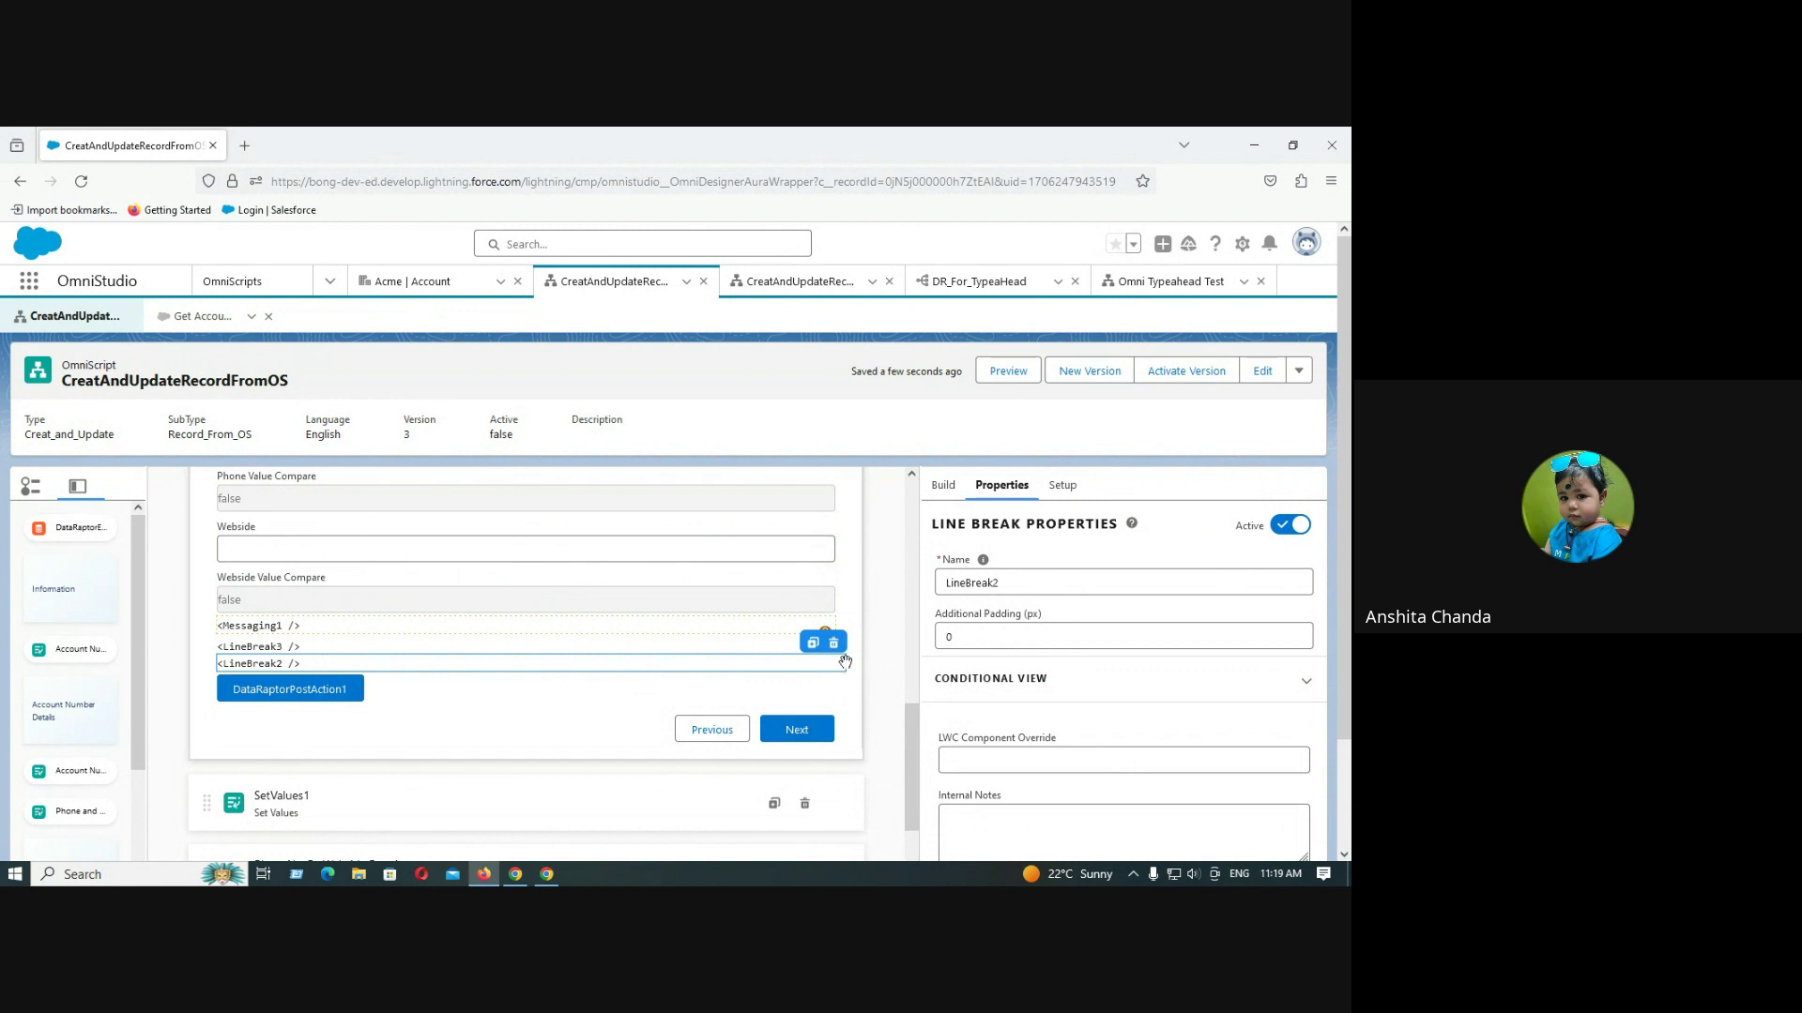
left_click_drag(847, 669, 673, 671)
scroll(1084, 674, "down", 2)
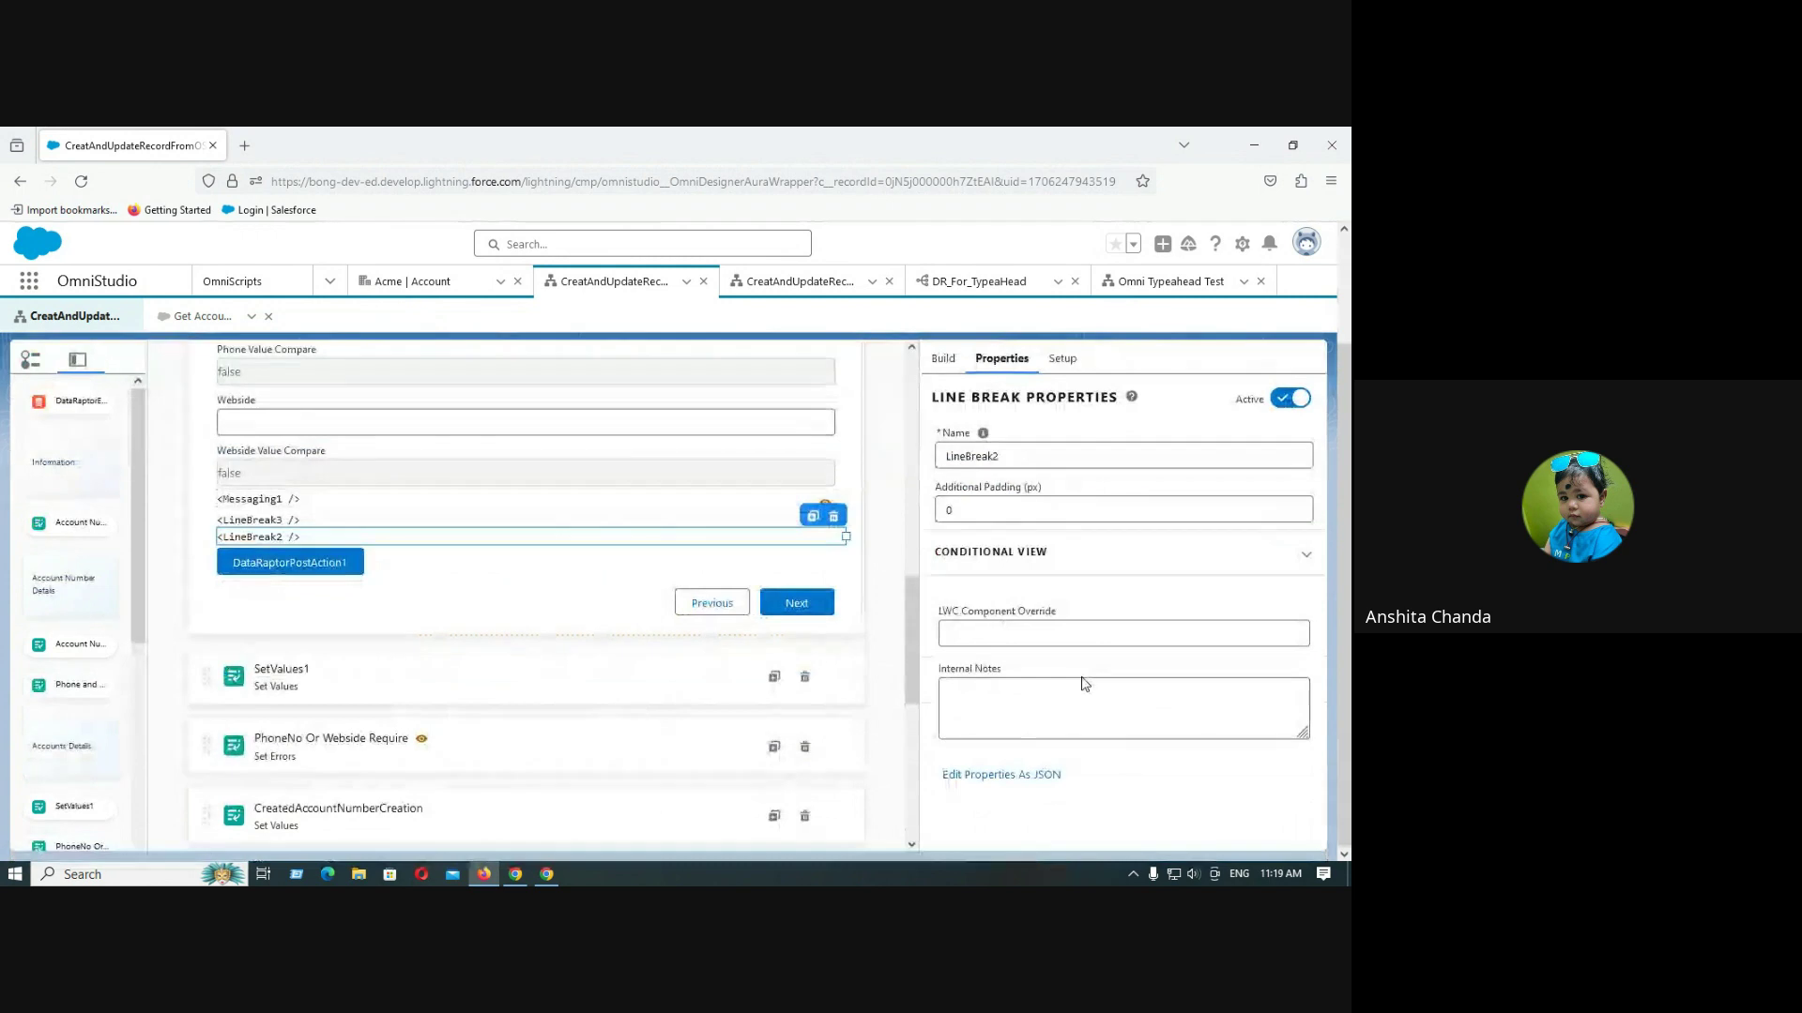
Try to narrow LineBreak2 by editing its properties as JSON, setting controlWidth to 5 and then to a different value
left_click(1031, 777)
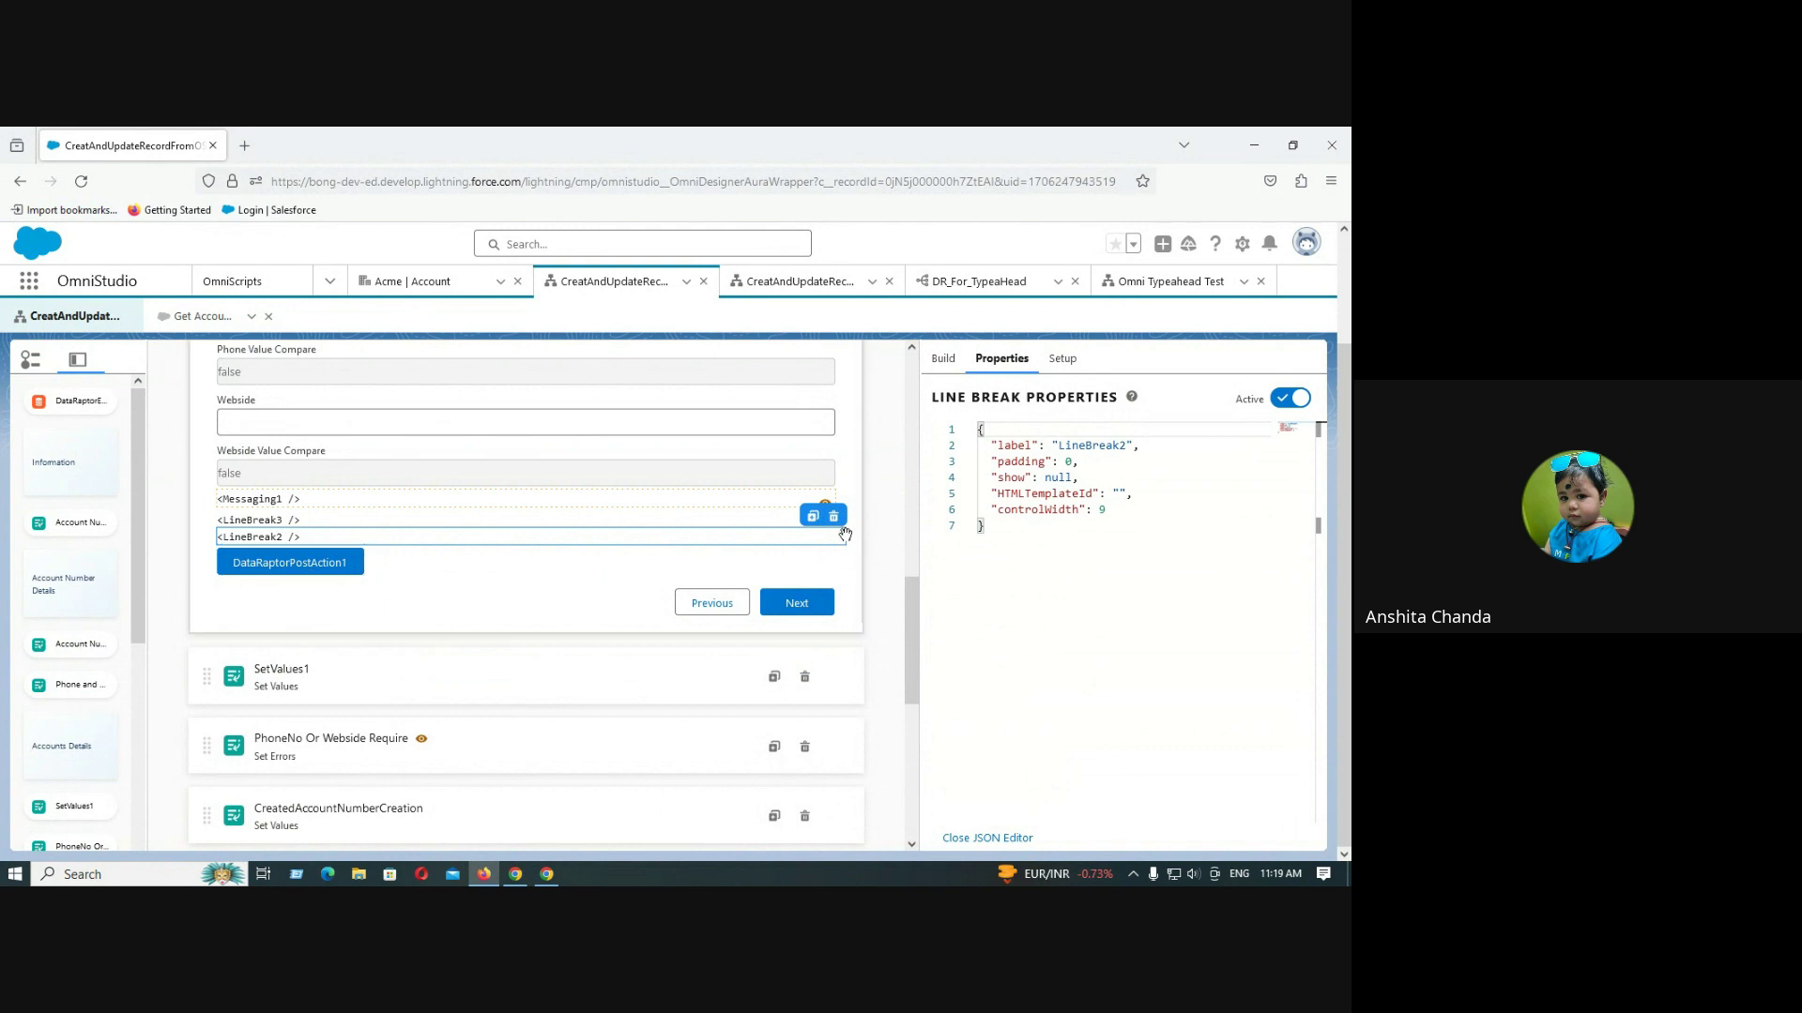
left_click(1117, 511)
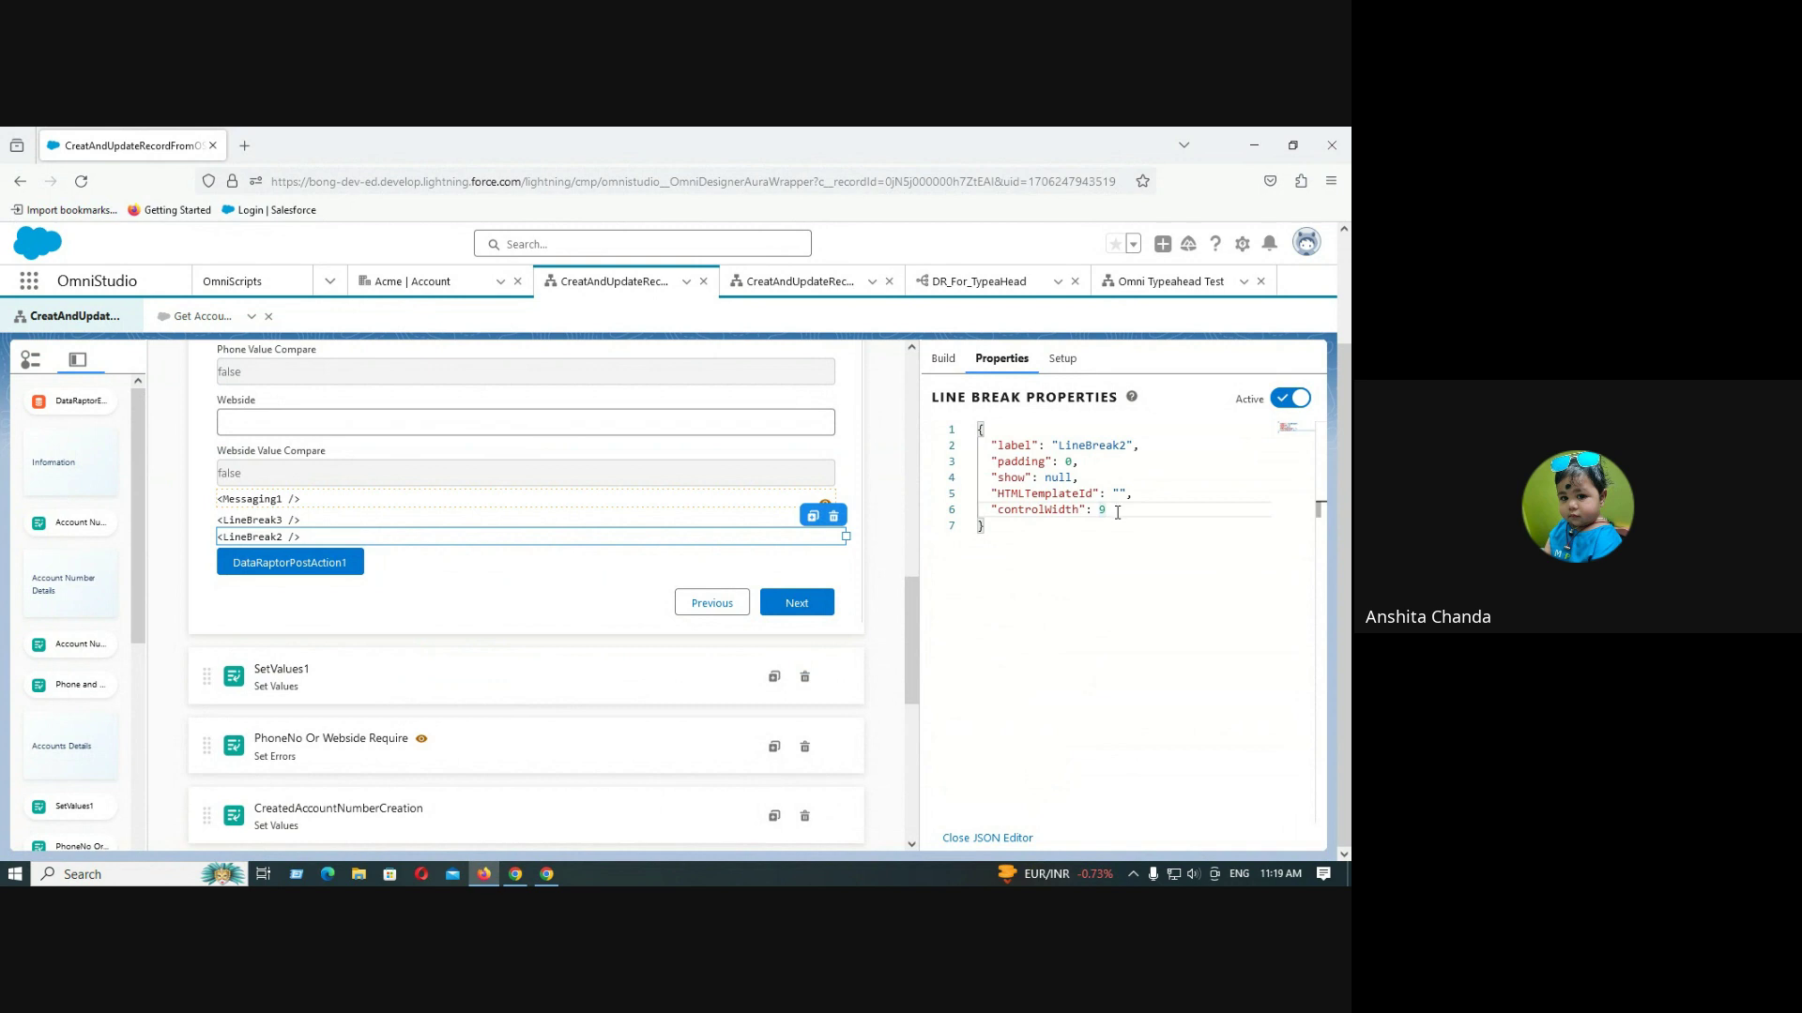
key("BackSpace")
type("5")
left_click(1147, 619)
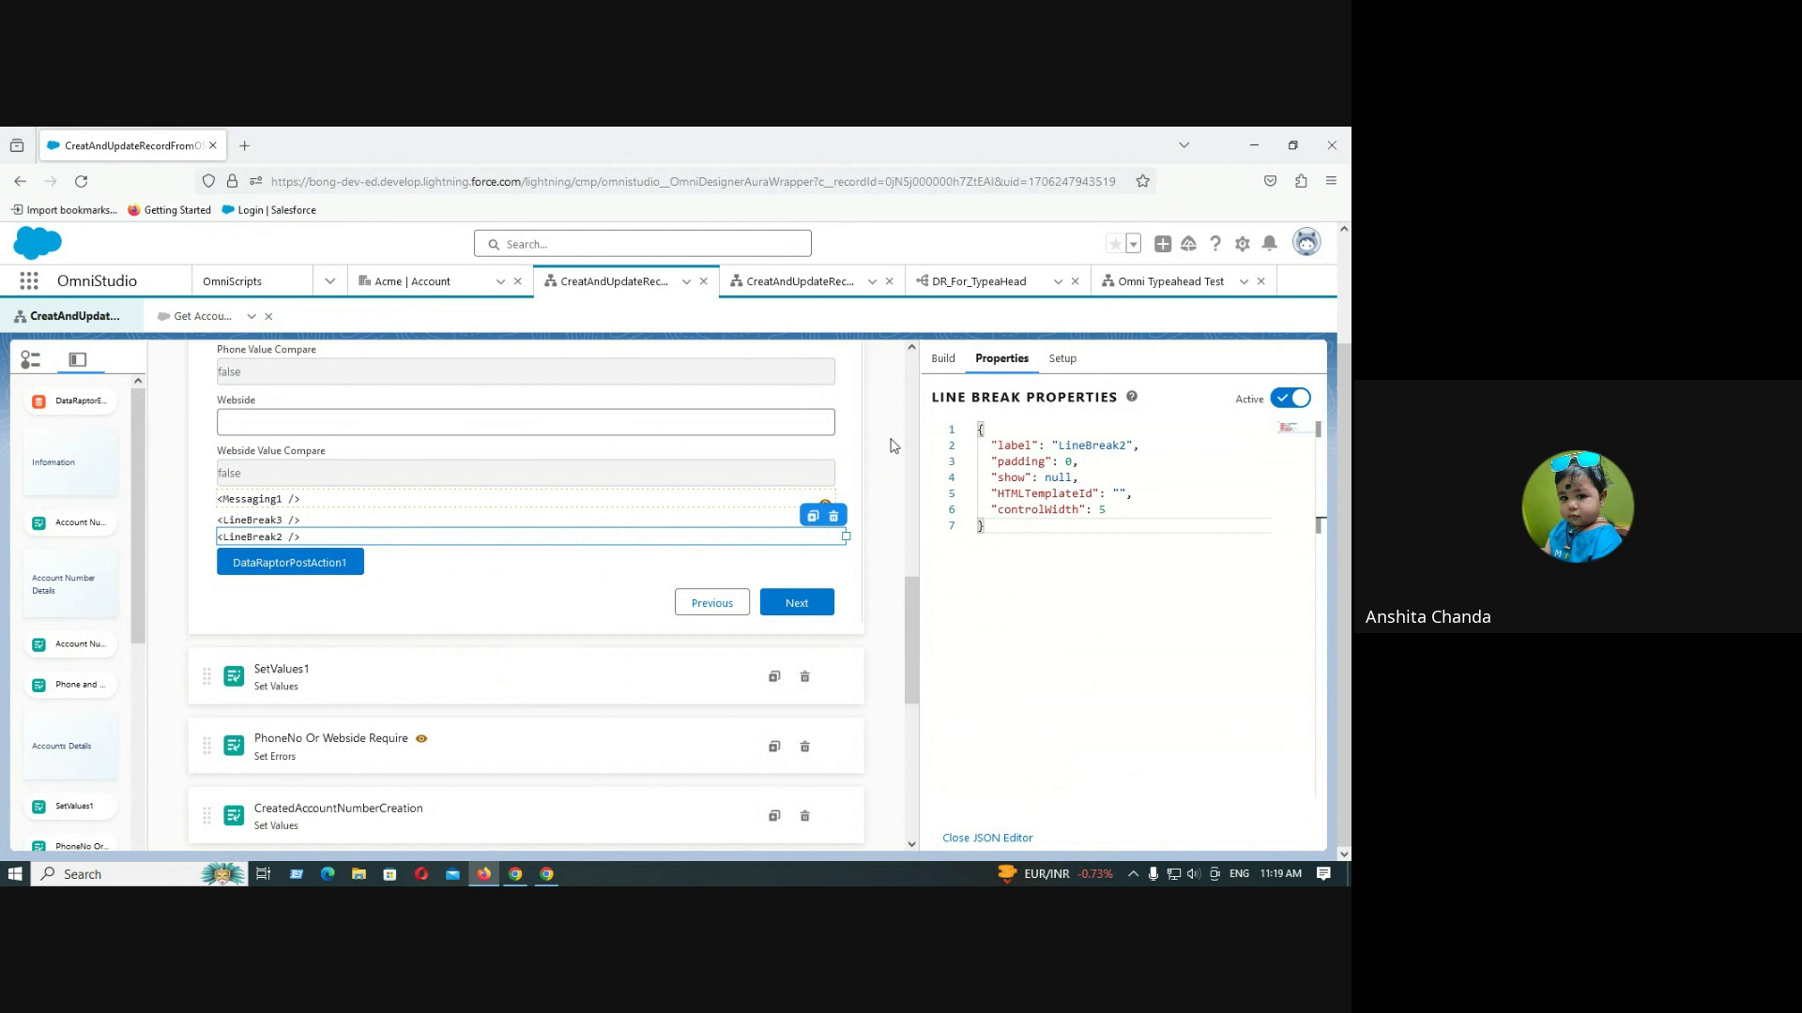
left_click(1126, 510)
key("BackSpace")
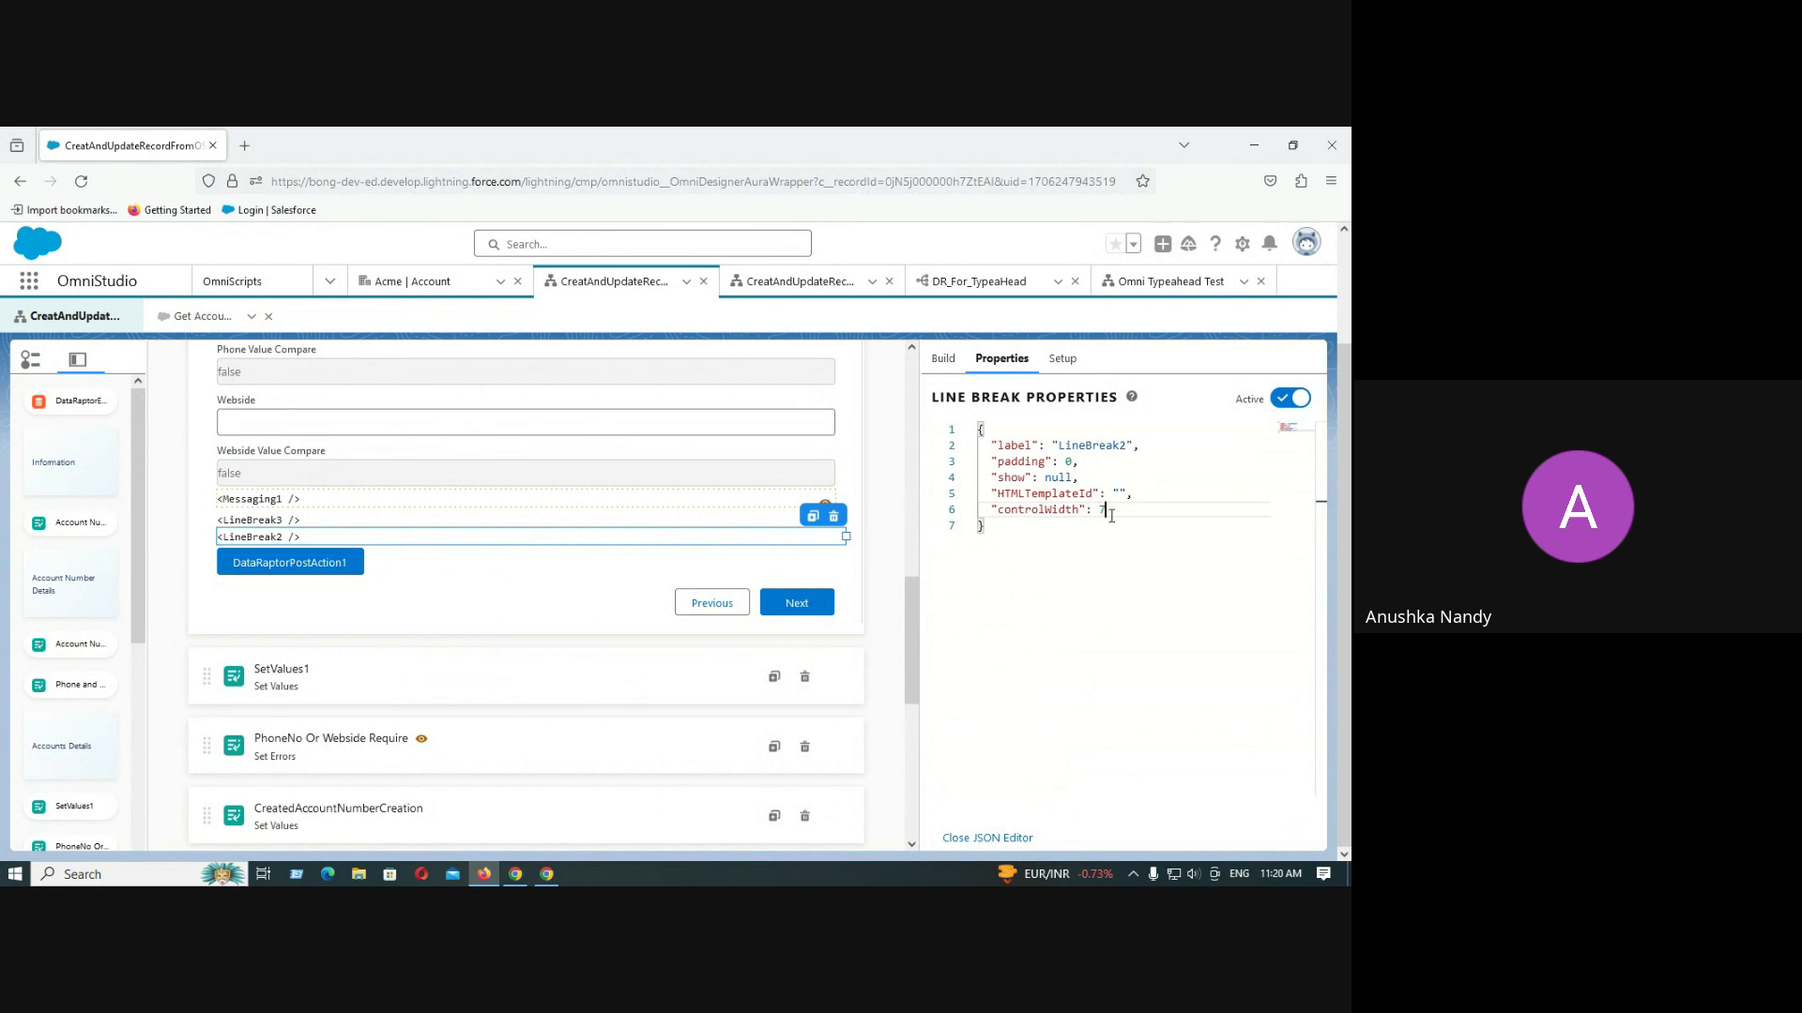
Add a Text Block element between LineBreak3 and LineBreak2, and delete LineBreak2
left_click(943, 359)
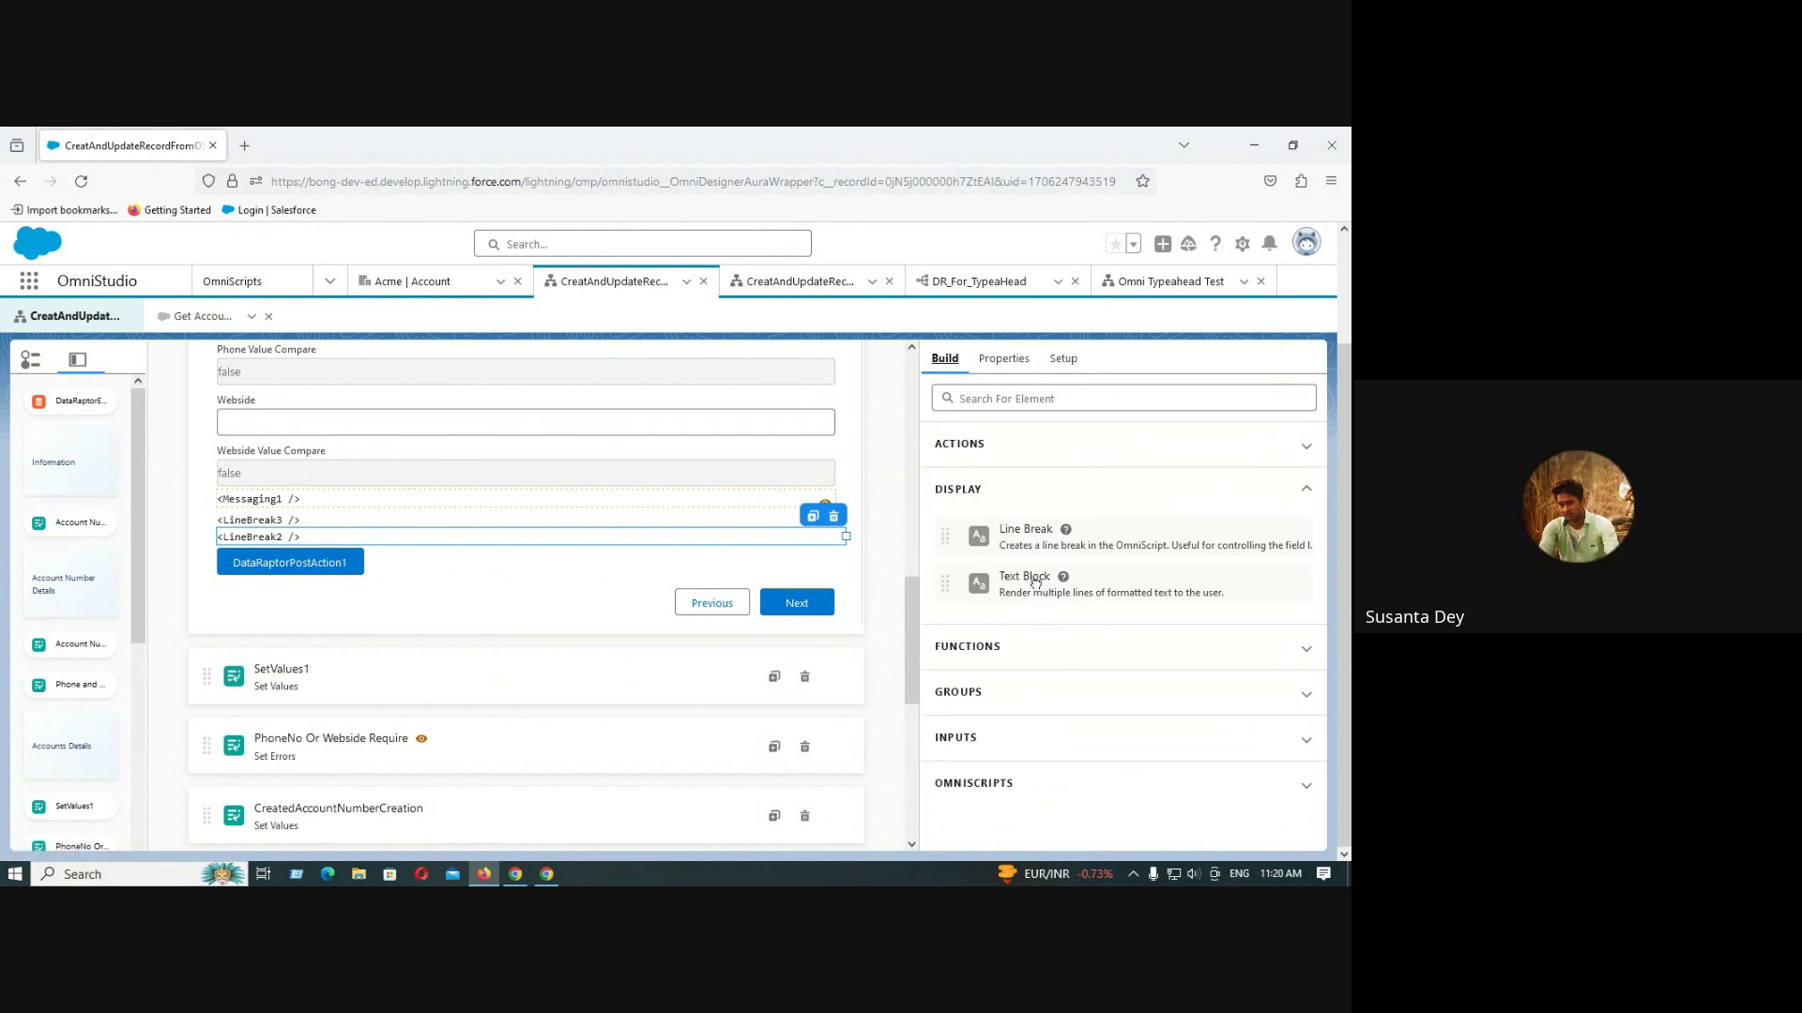
left_click_drag(1032, 582, 449, 544)
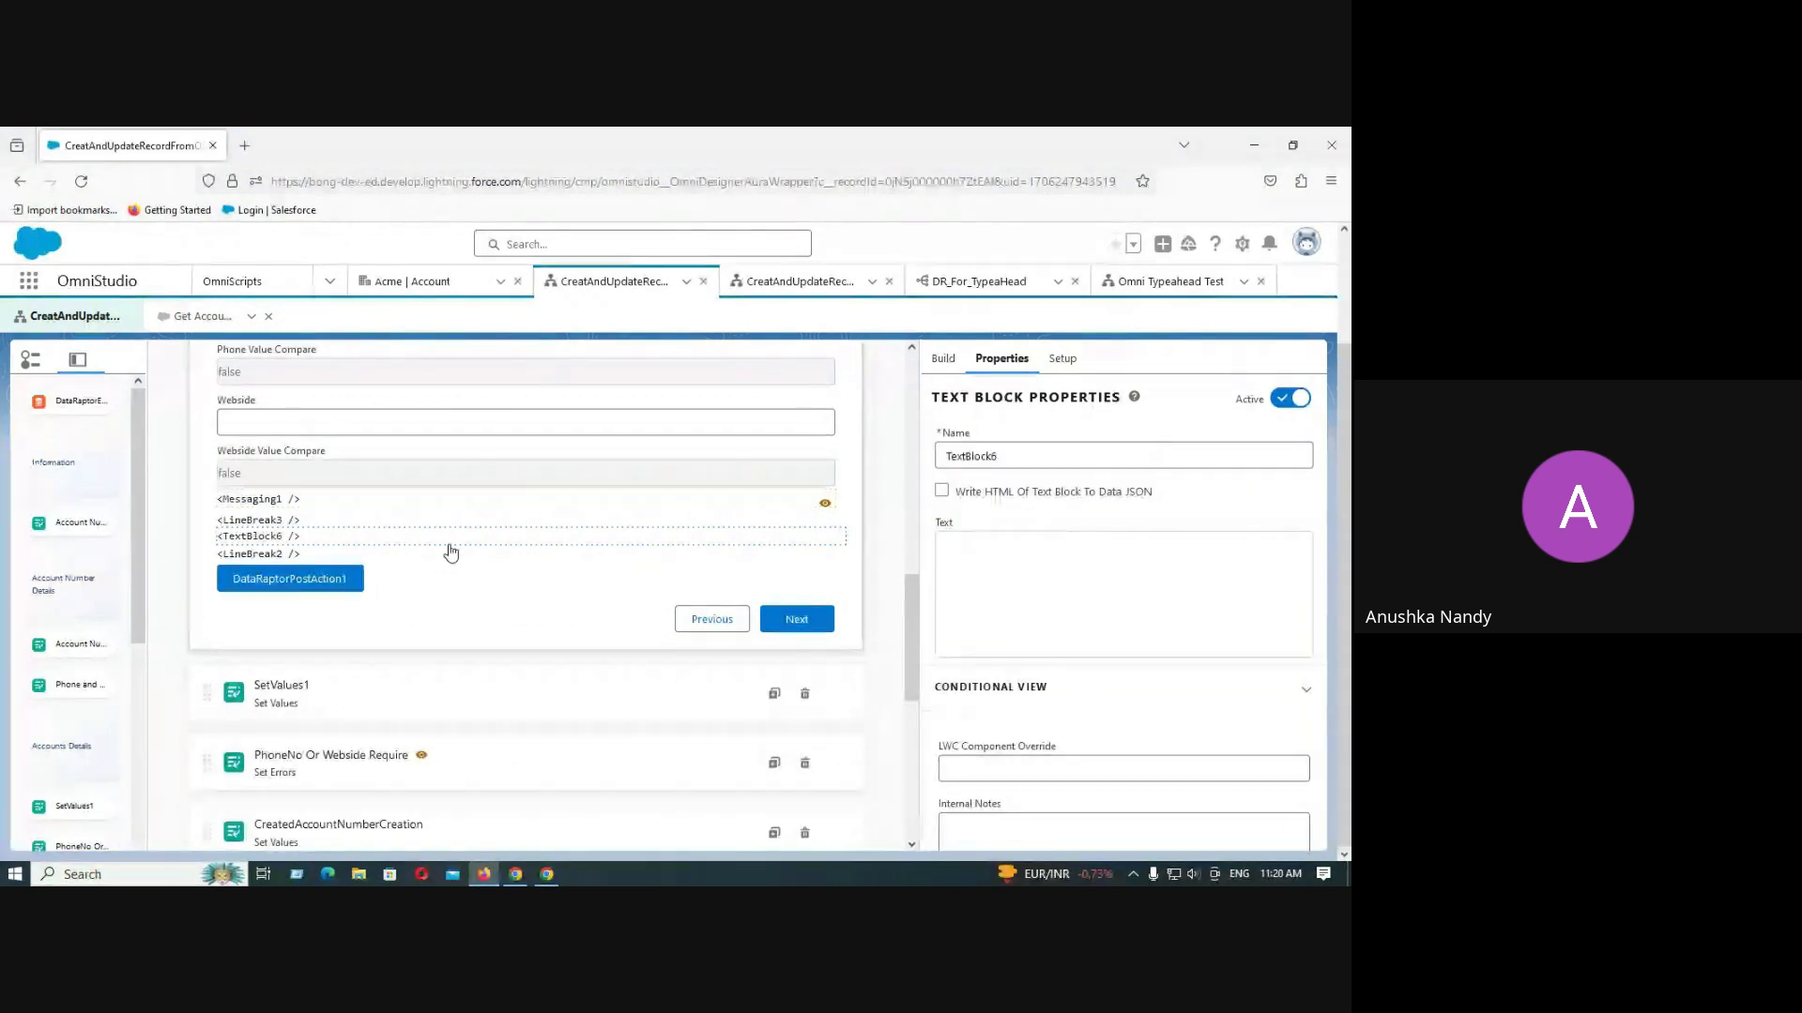
left_click(288, 559)
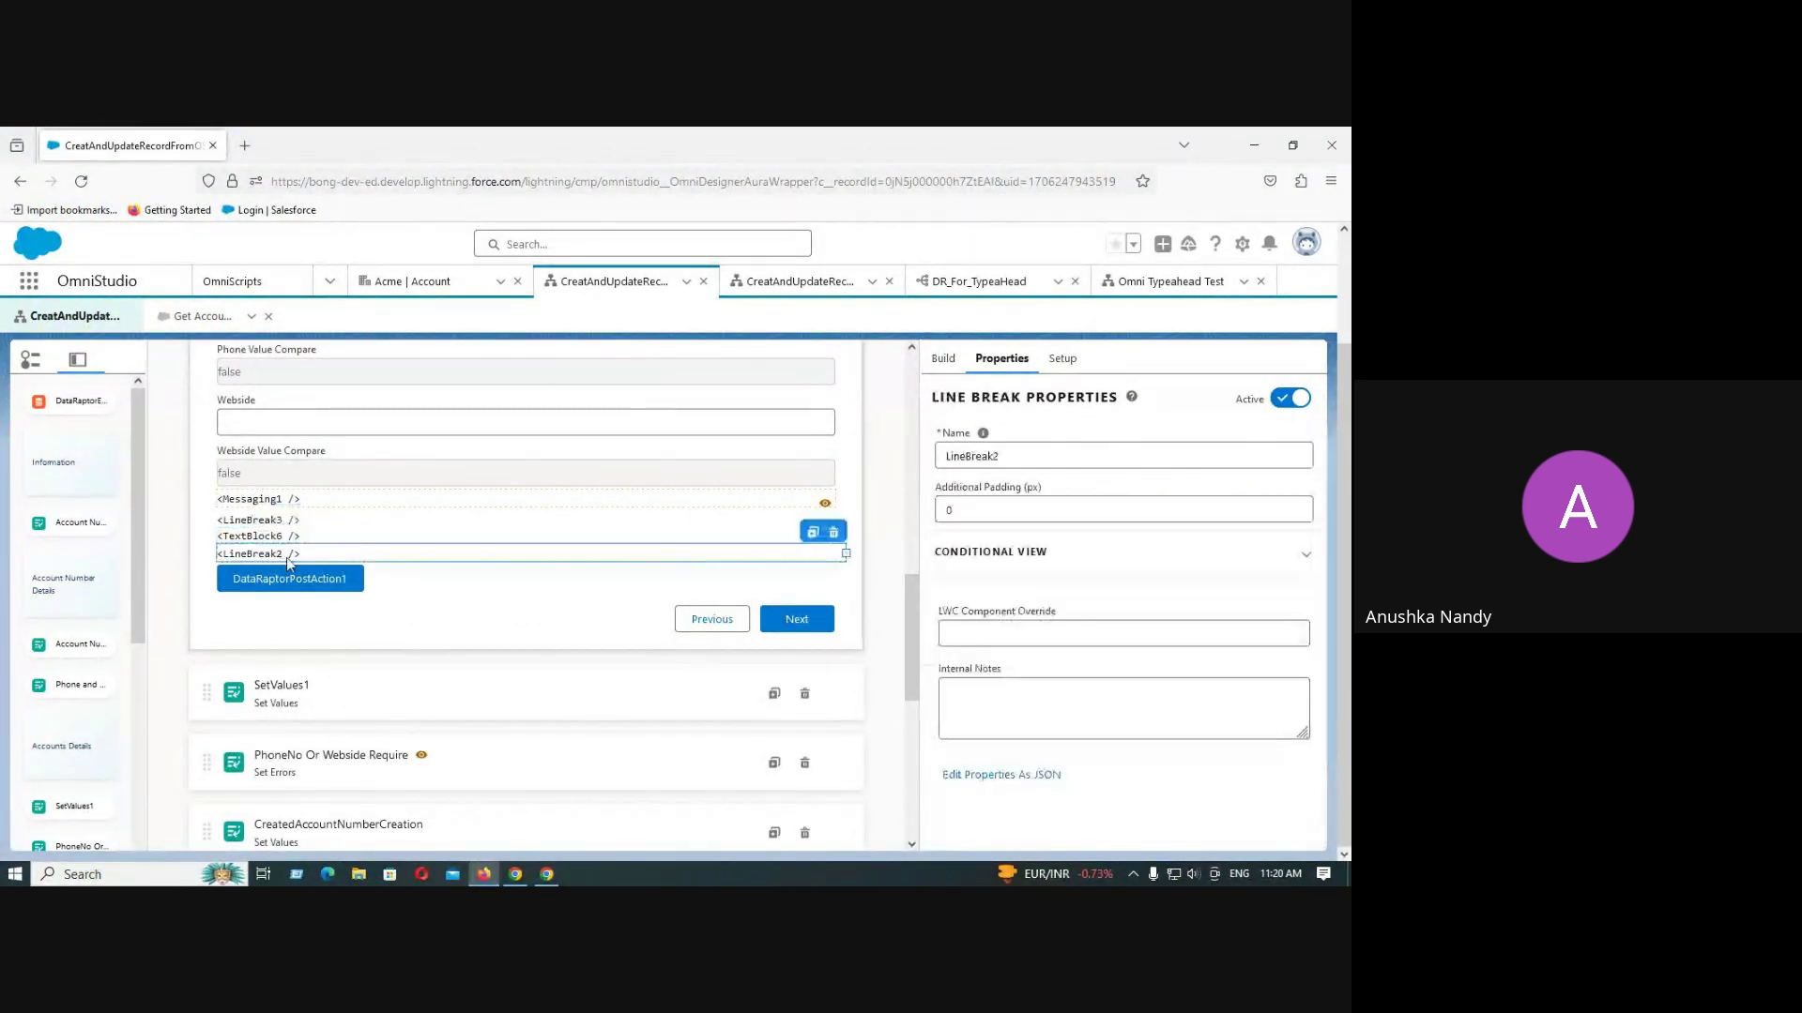
left_click(833, 532)
left_click(891, 576)
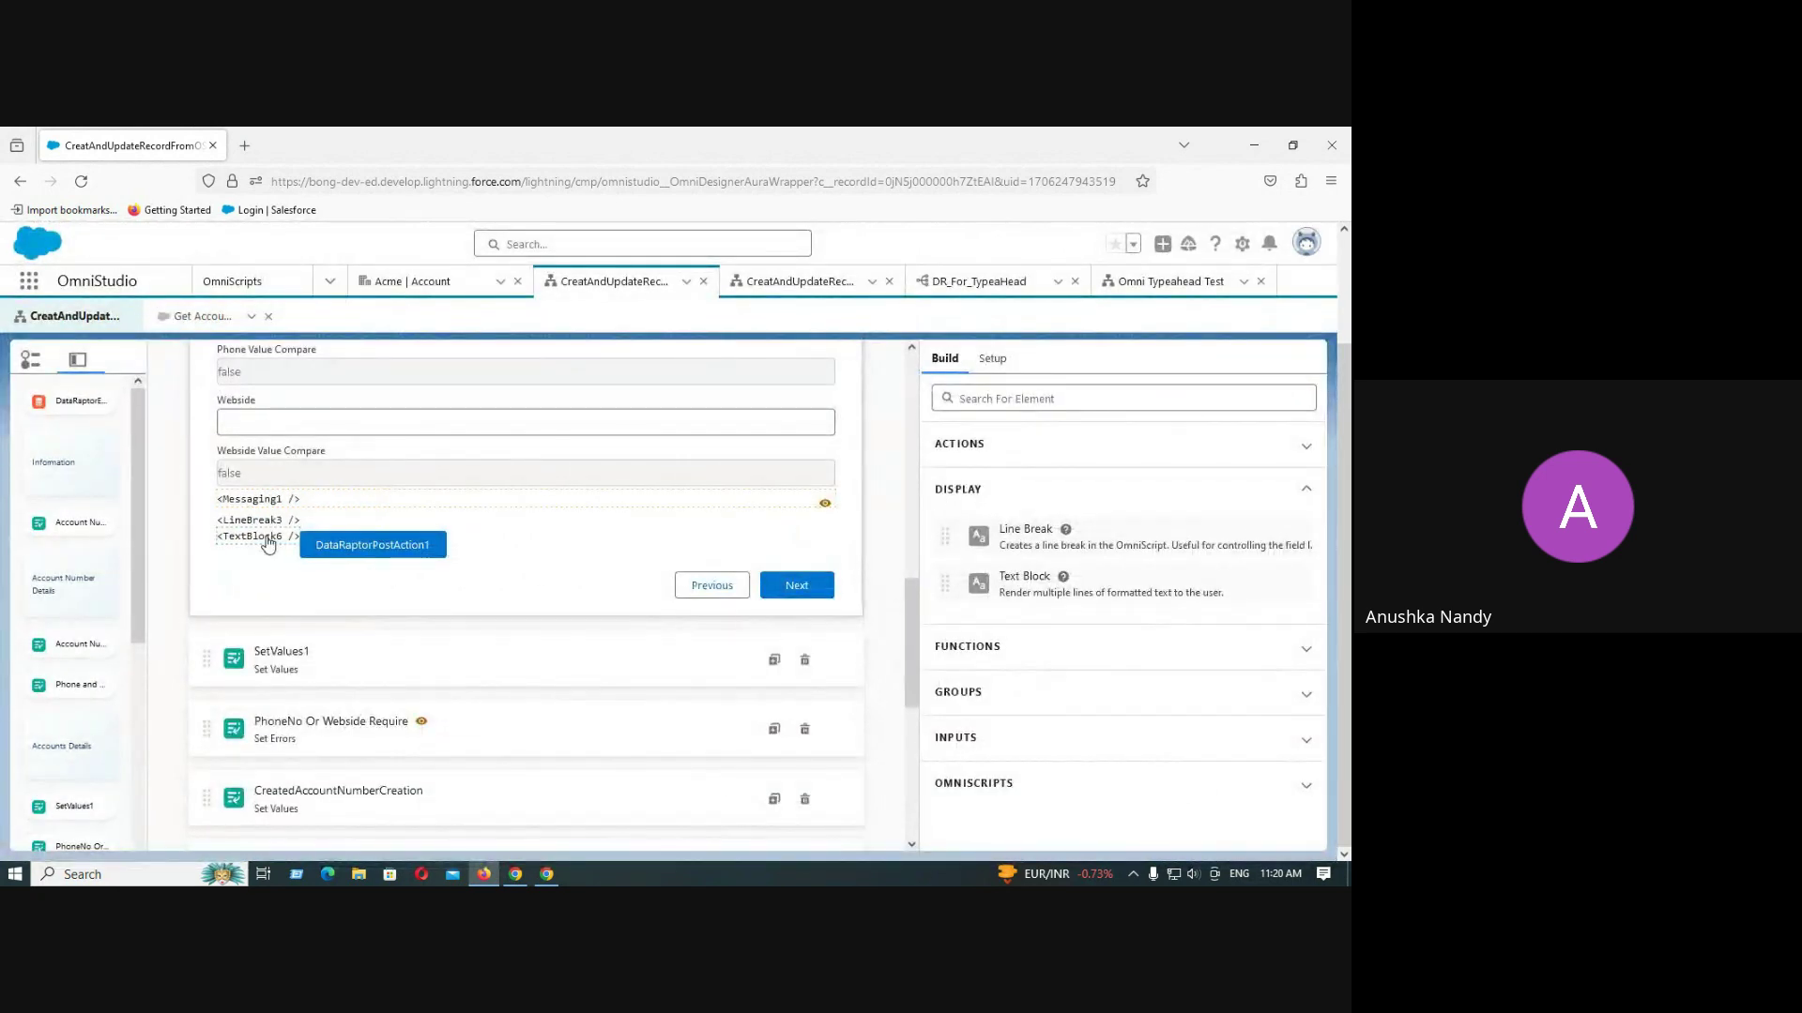
Widen the new Text Block to about three quarters of the row so DataRaptorPostAction1 sits beside it, above the Next button
left_click(268, 542)
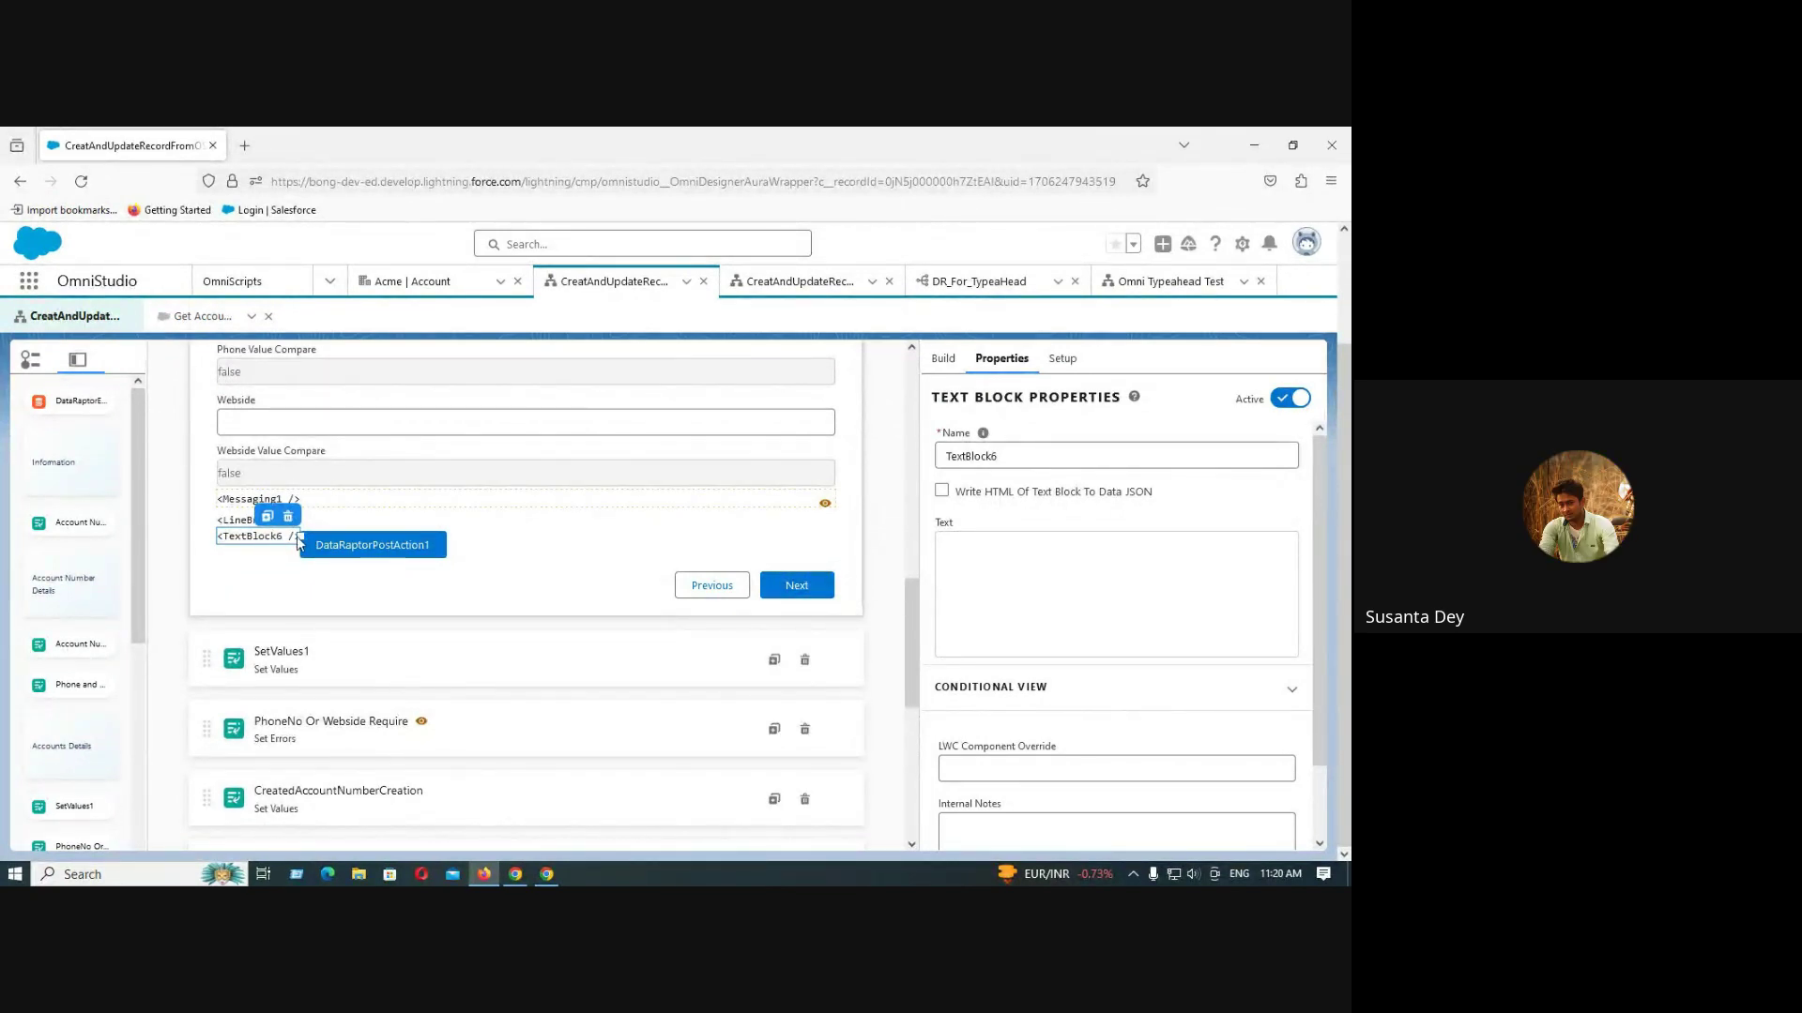
left_click_drag(303, 546, 666, 629)
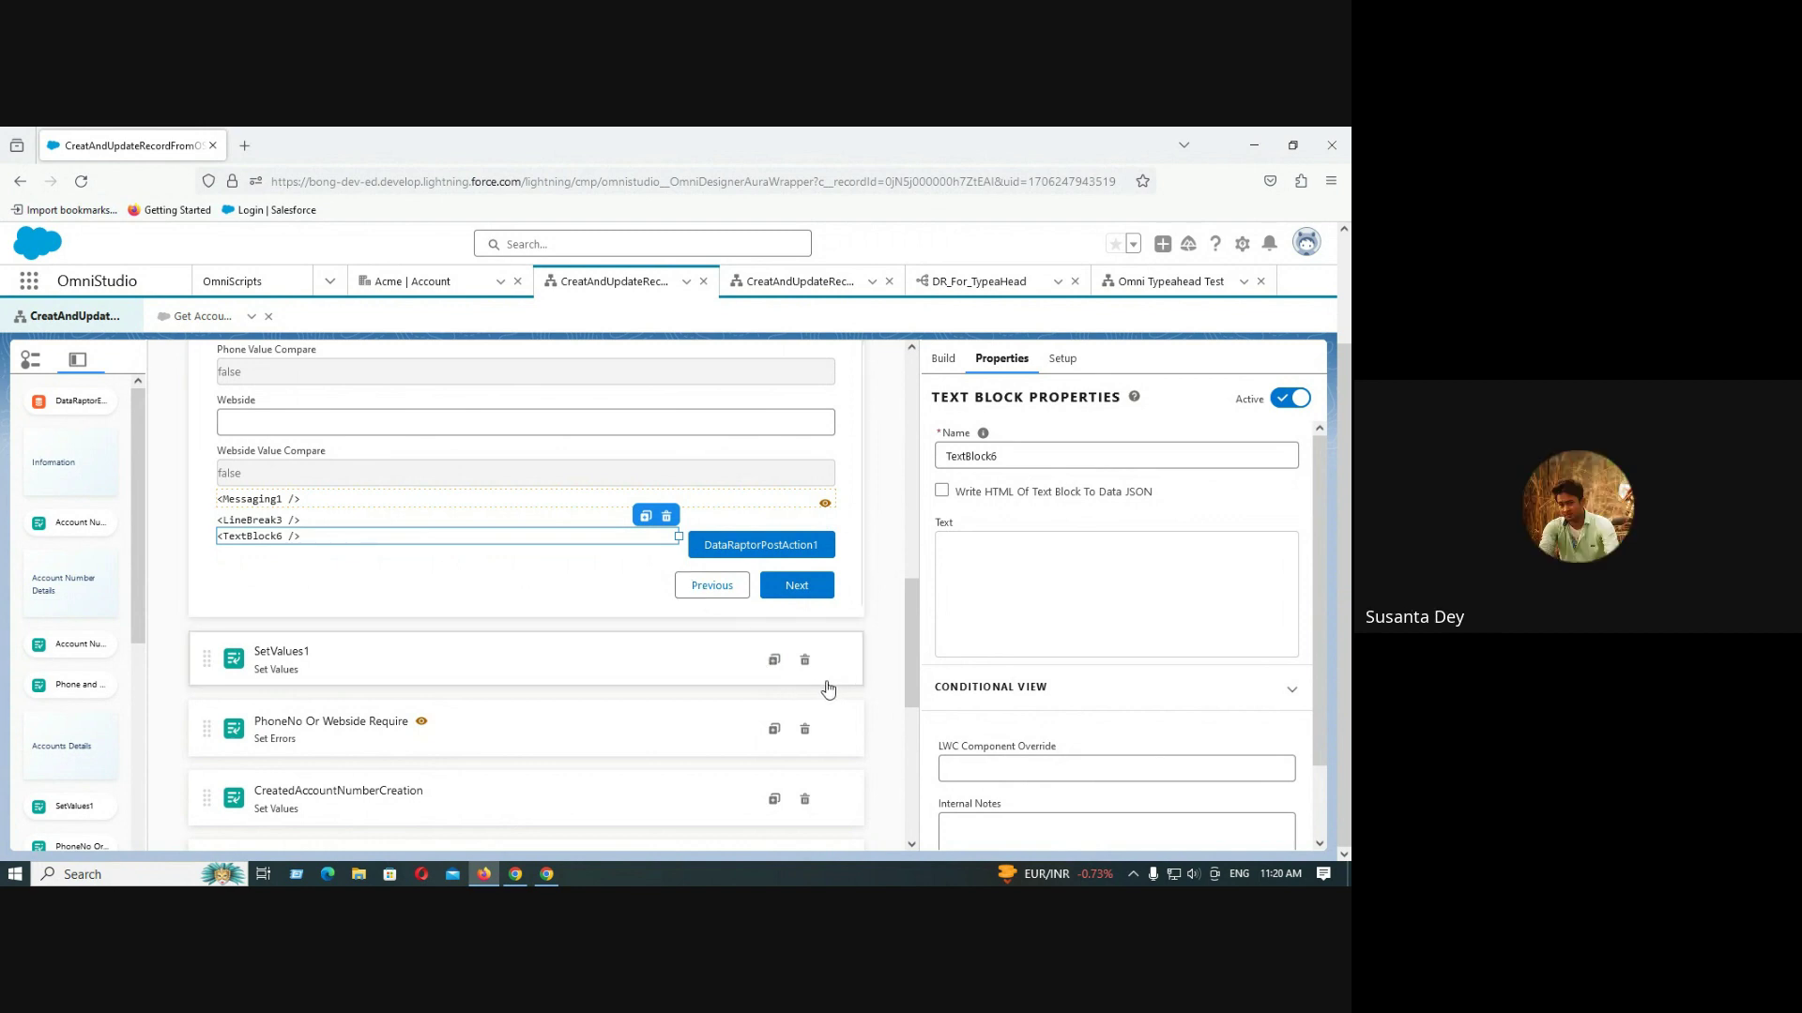
scroll(608, 698, "down", 1)
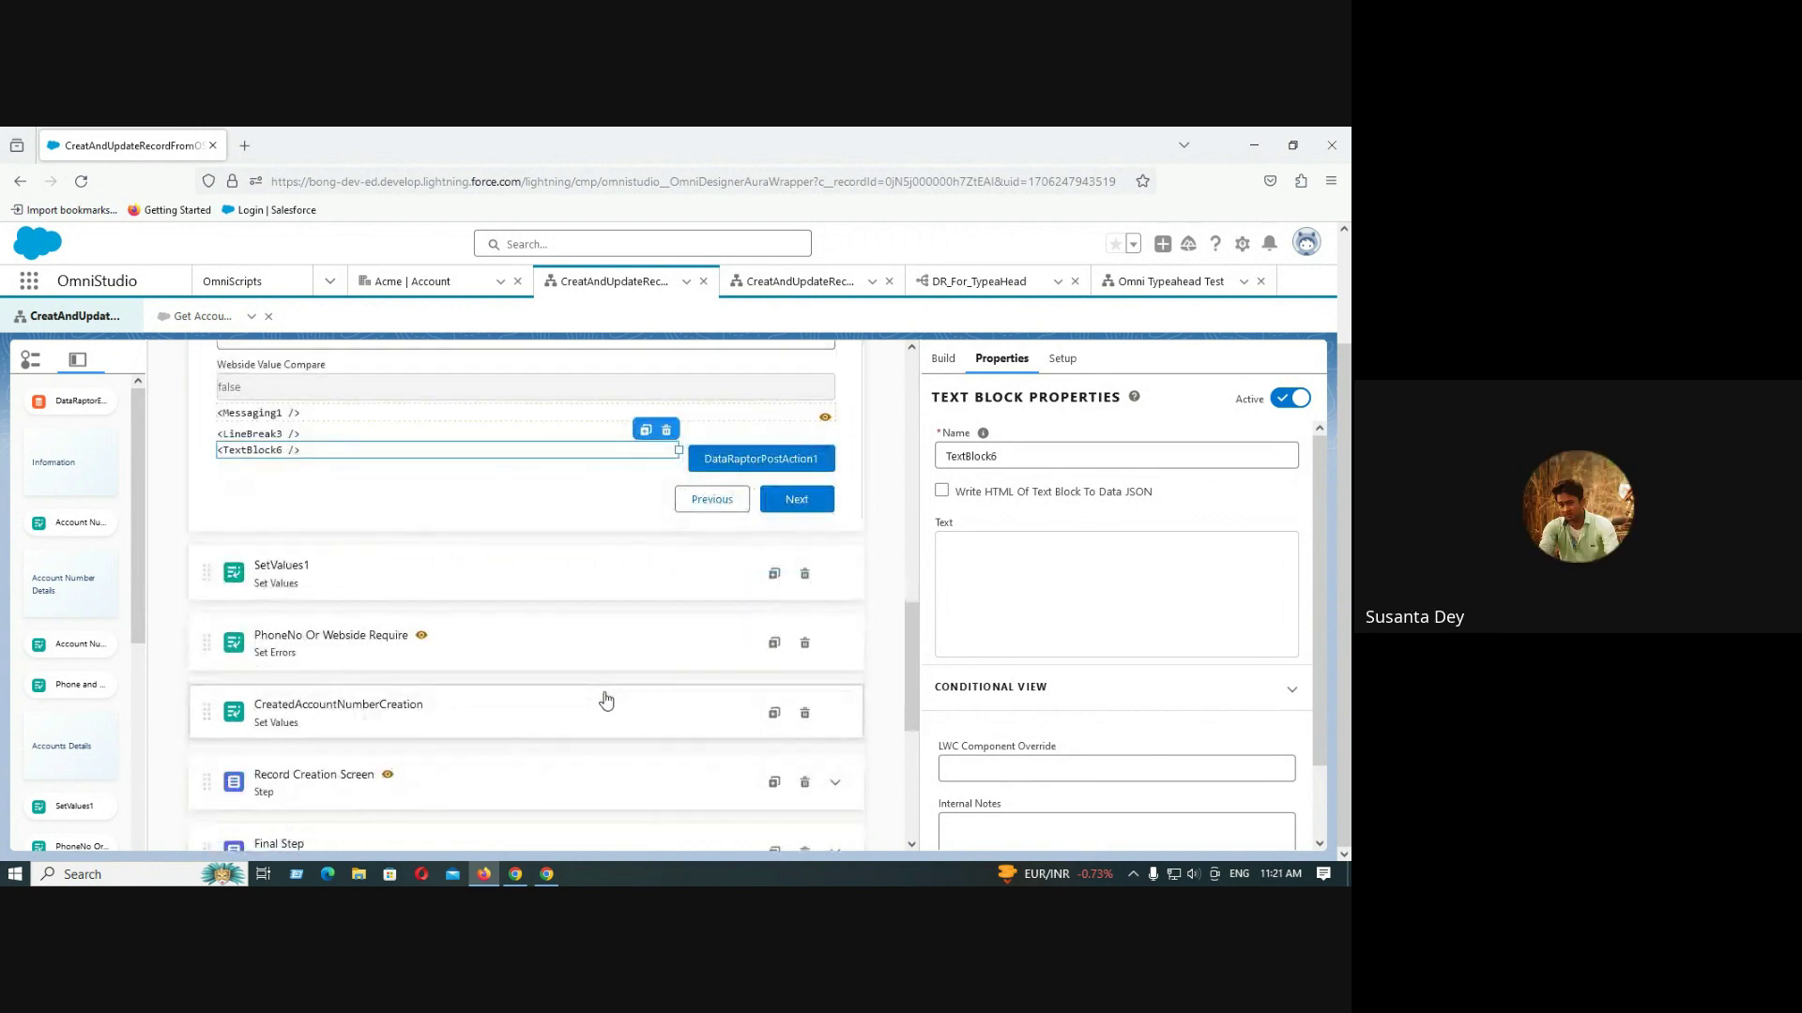
scroll(606, 699, "up", 1)
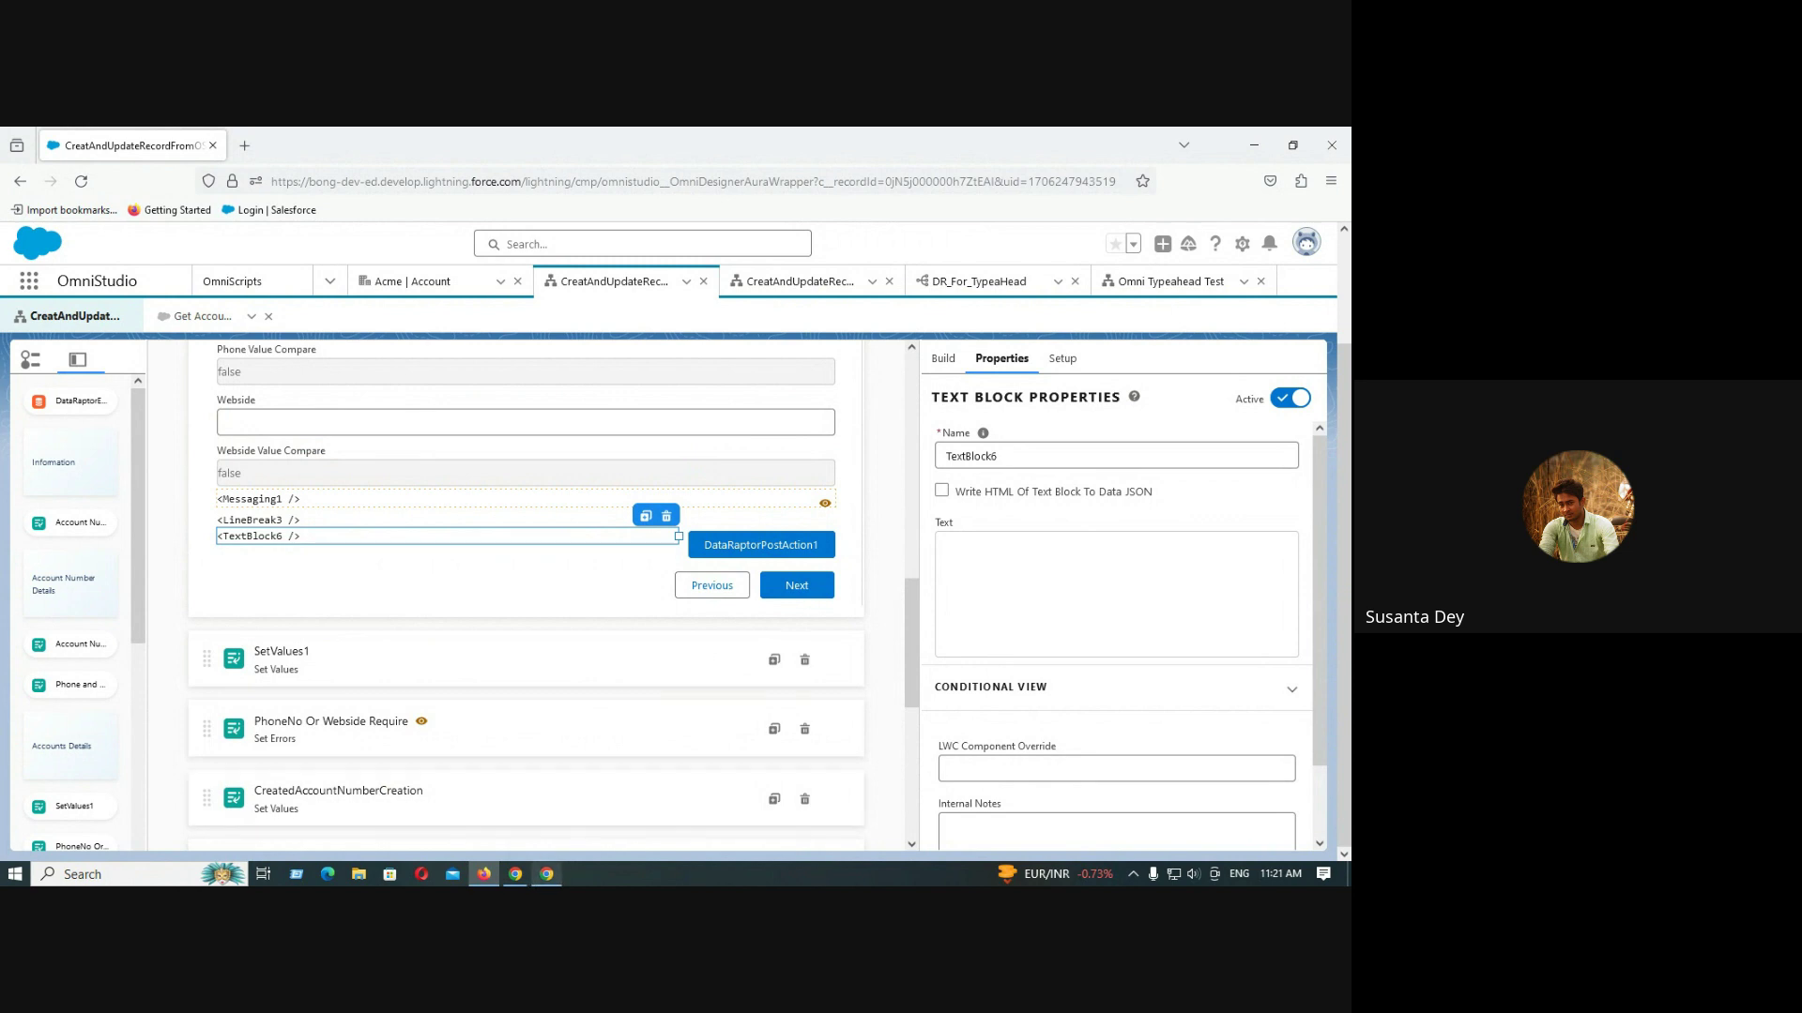
Stop sharing the screen in the Google Meet call
left_click(545, 880)
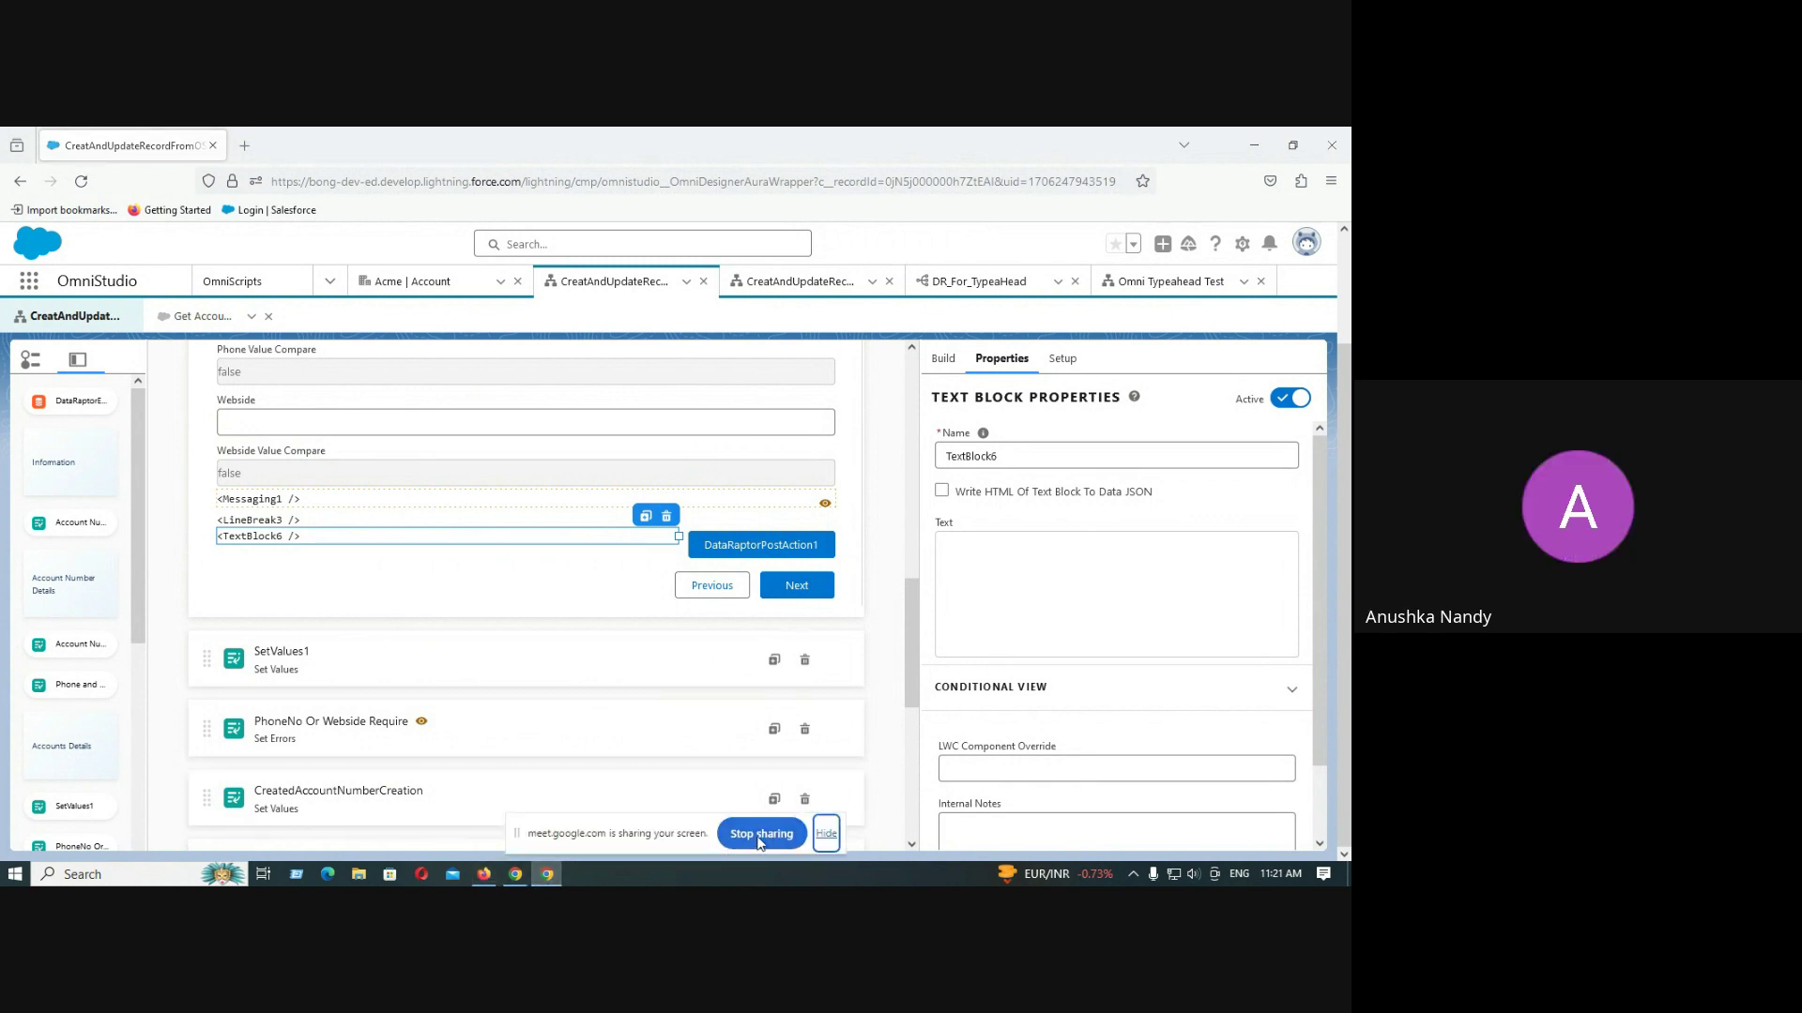
left_click(760, 834)
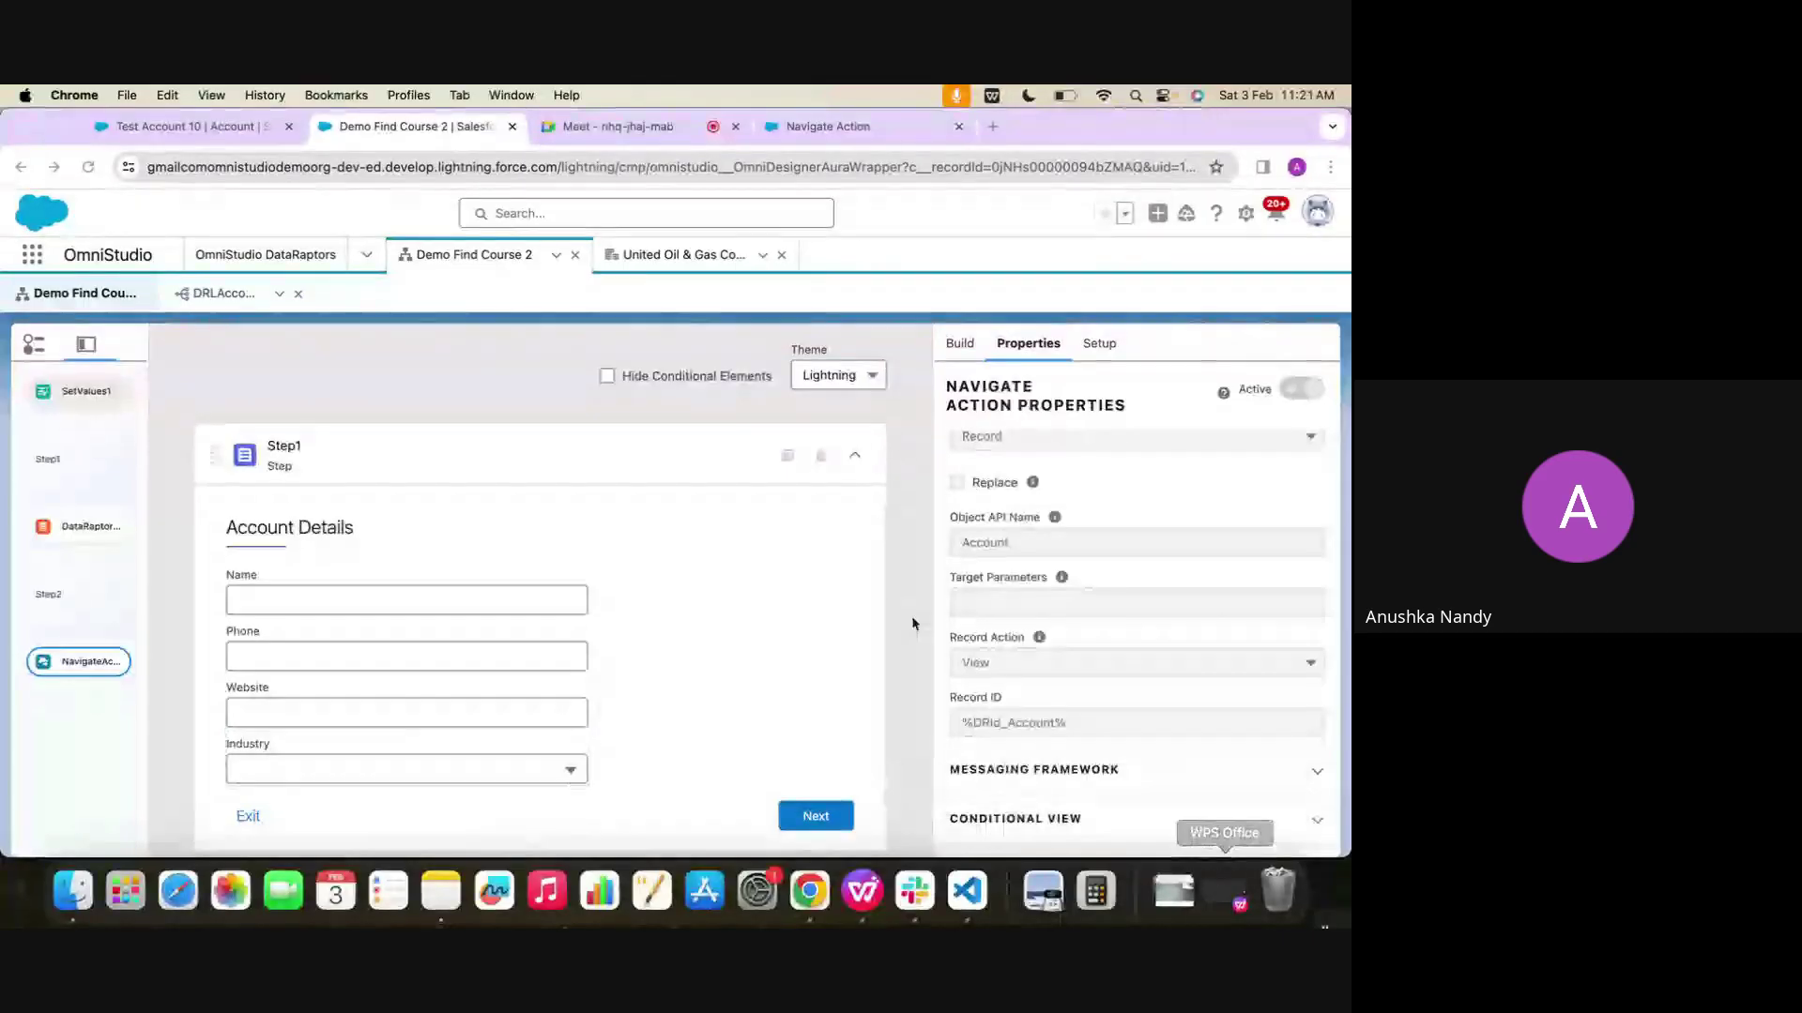
Create a new version of the Demo Find Course 2 OmniScript and inspect its Step1, DataRaptorPostAction1, Step2 and NavigateAction1 elements
scroll(993, 397, "up", 3)
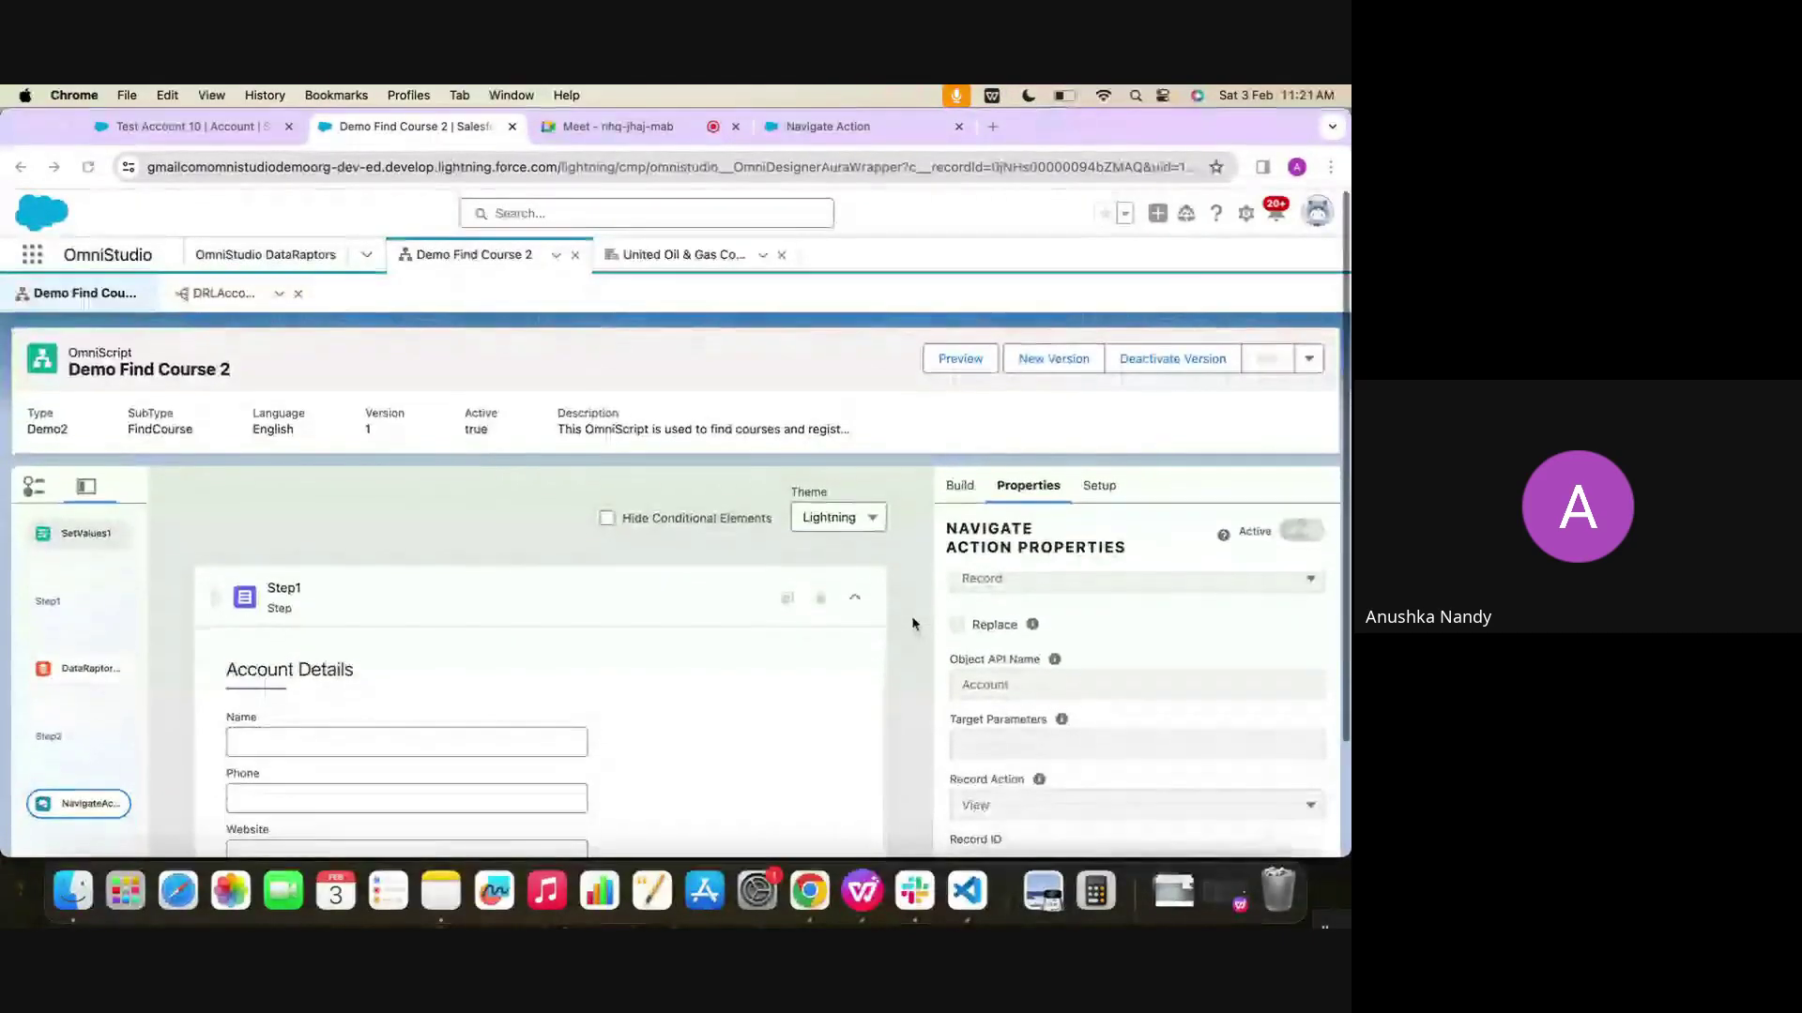
left_click(1028, 357)
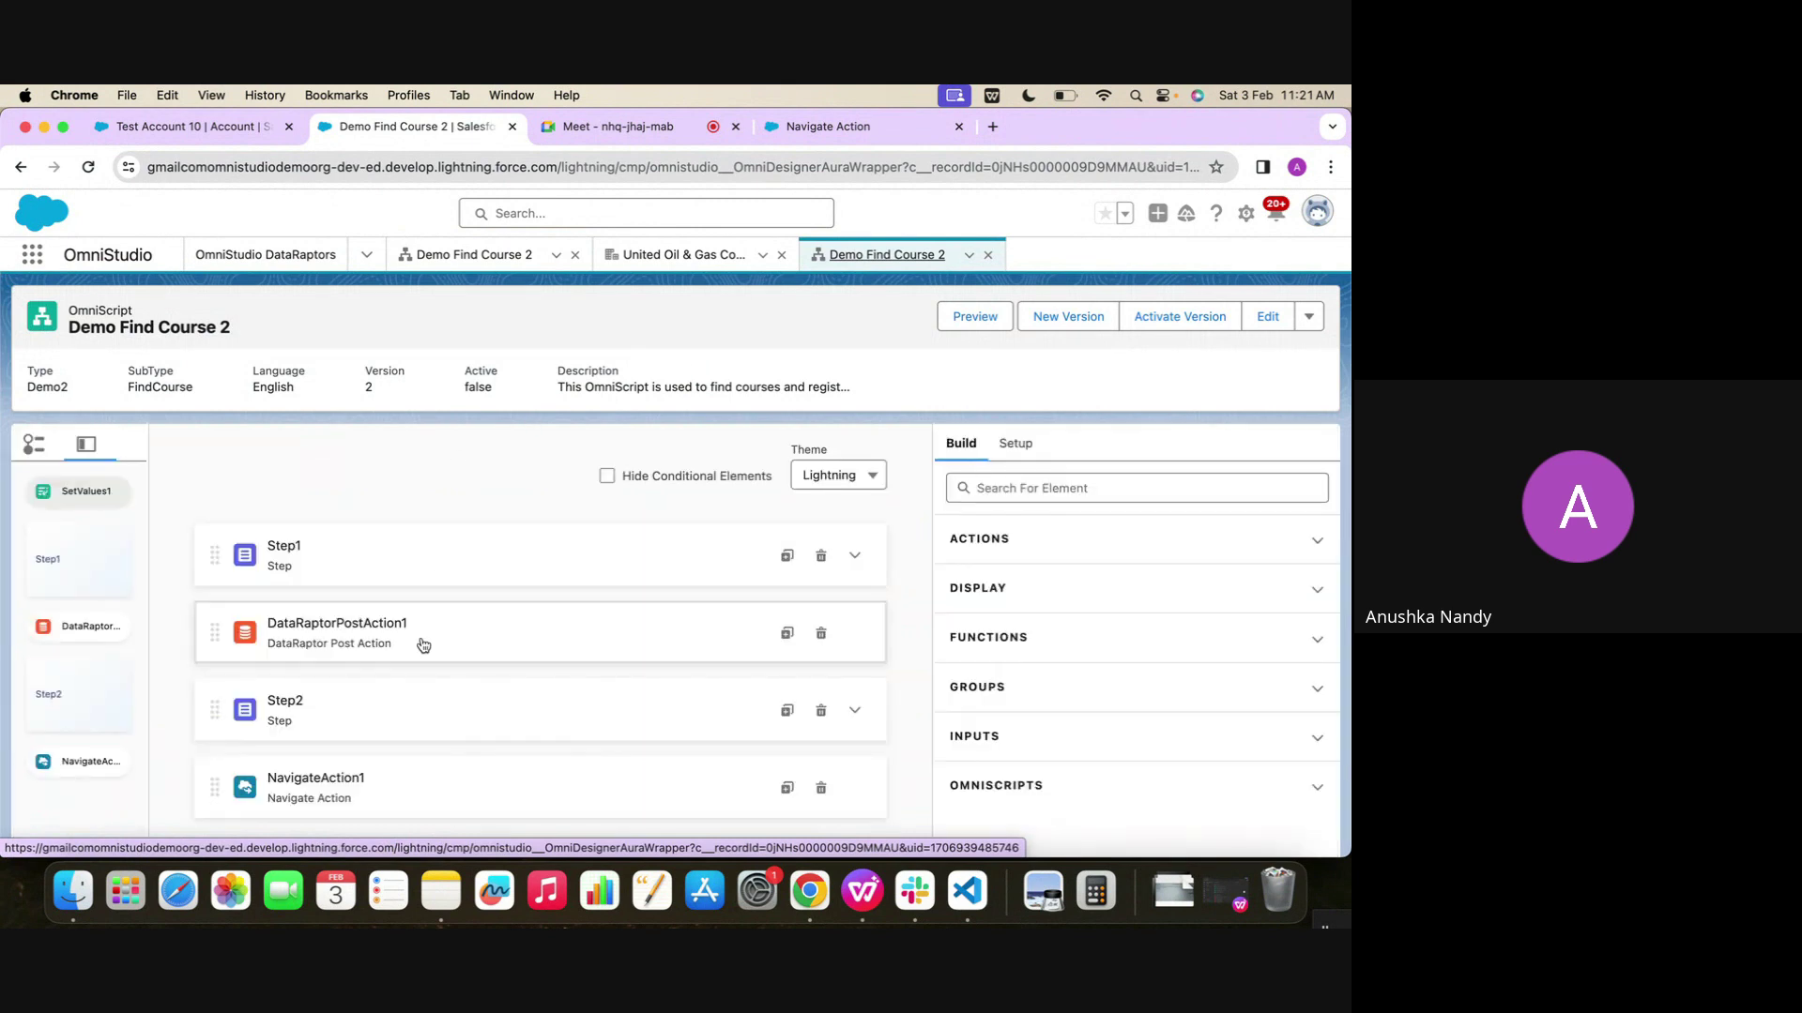
scroll(423, 646, "down", 2)
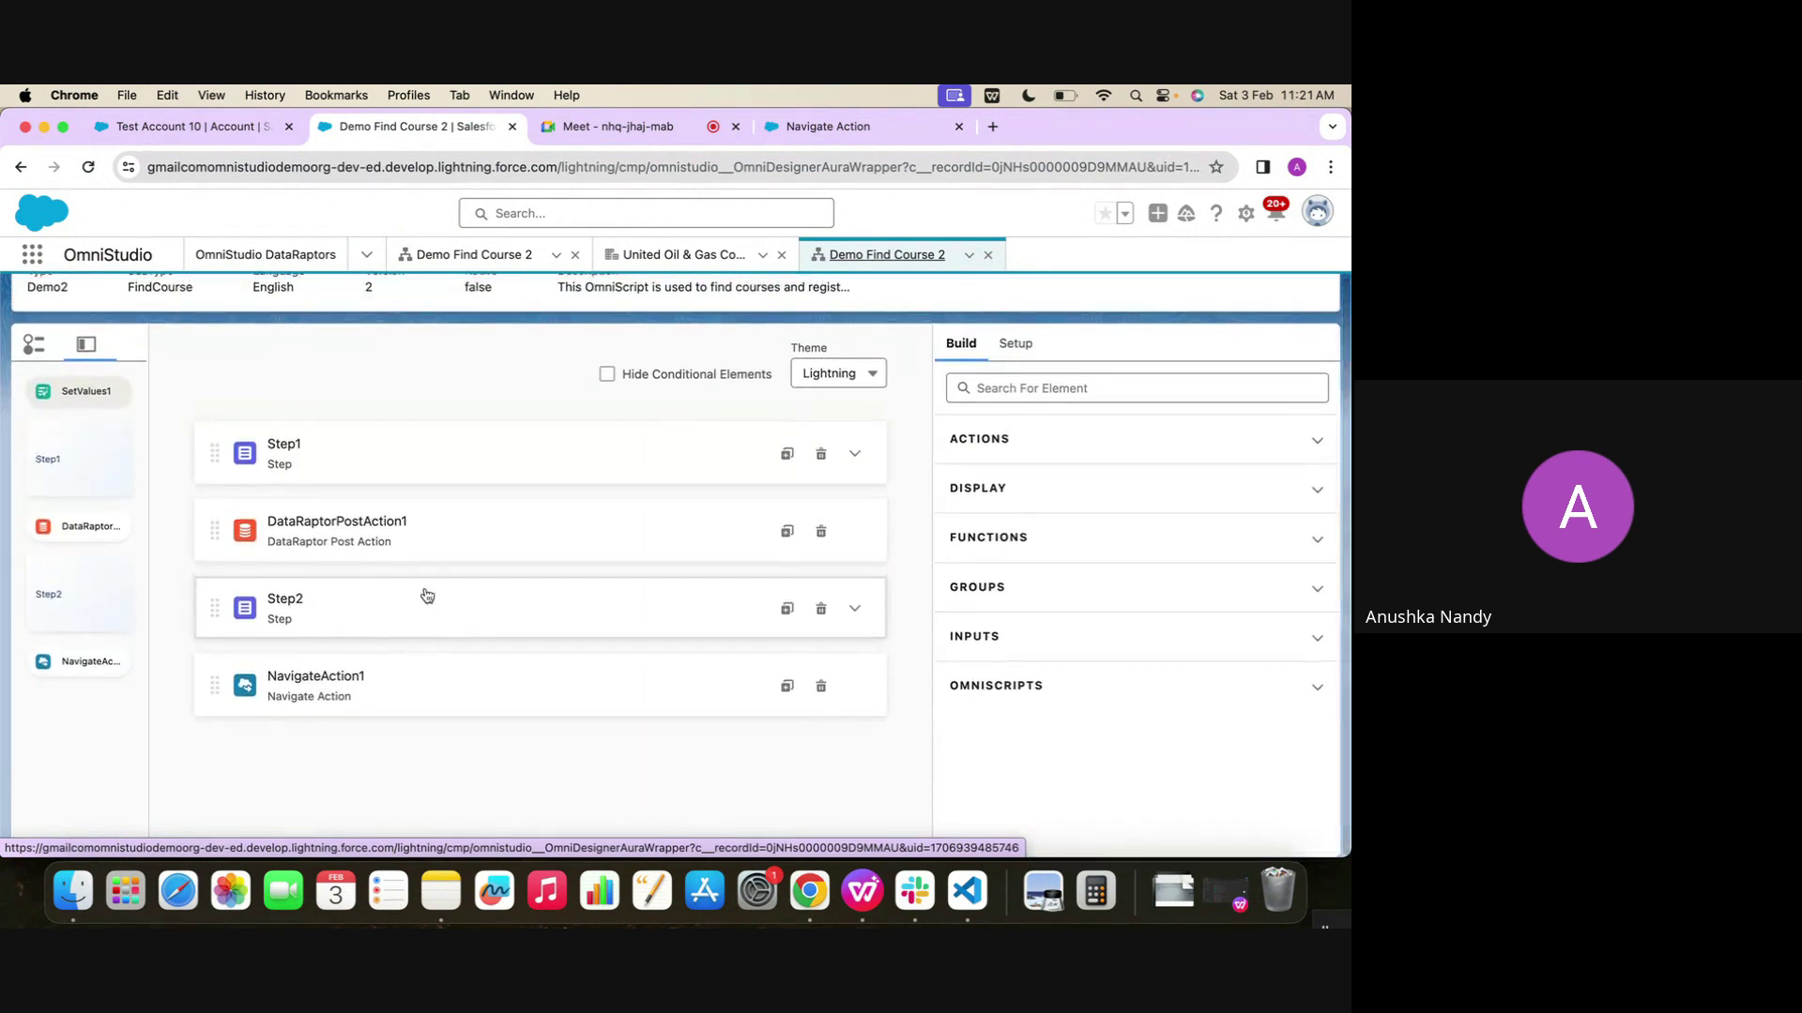
left_click(431, 448)
scroll(430, 614, "down", 5)
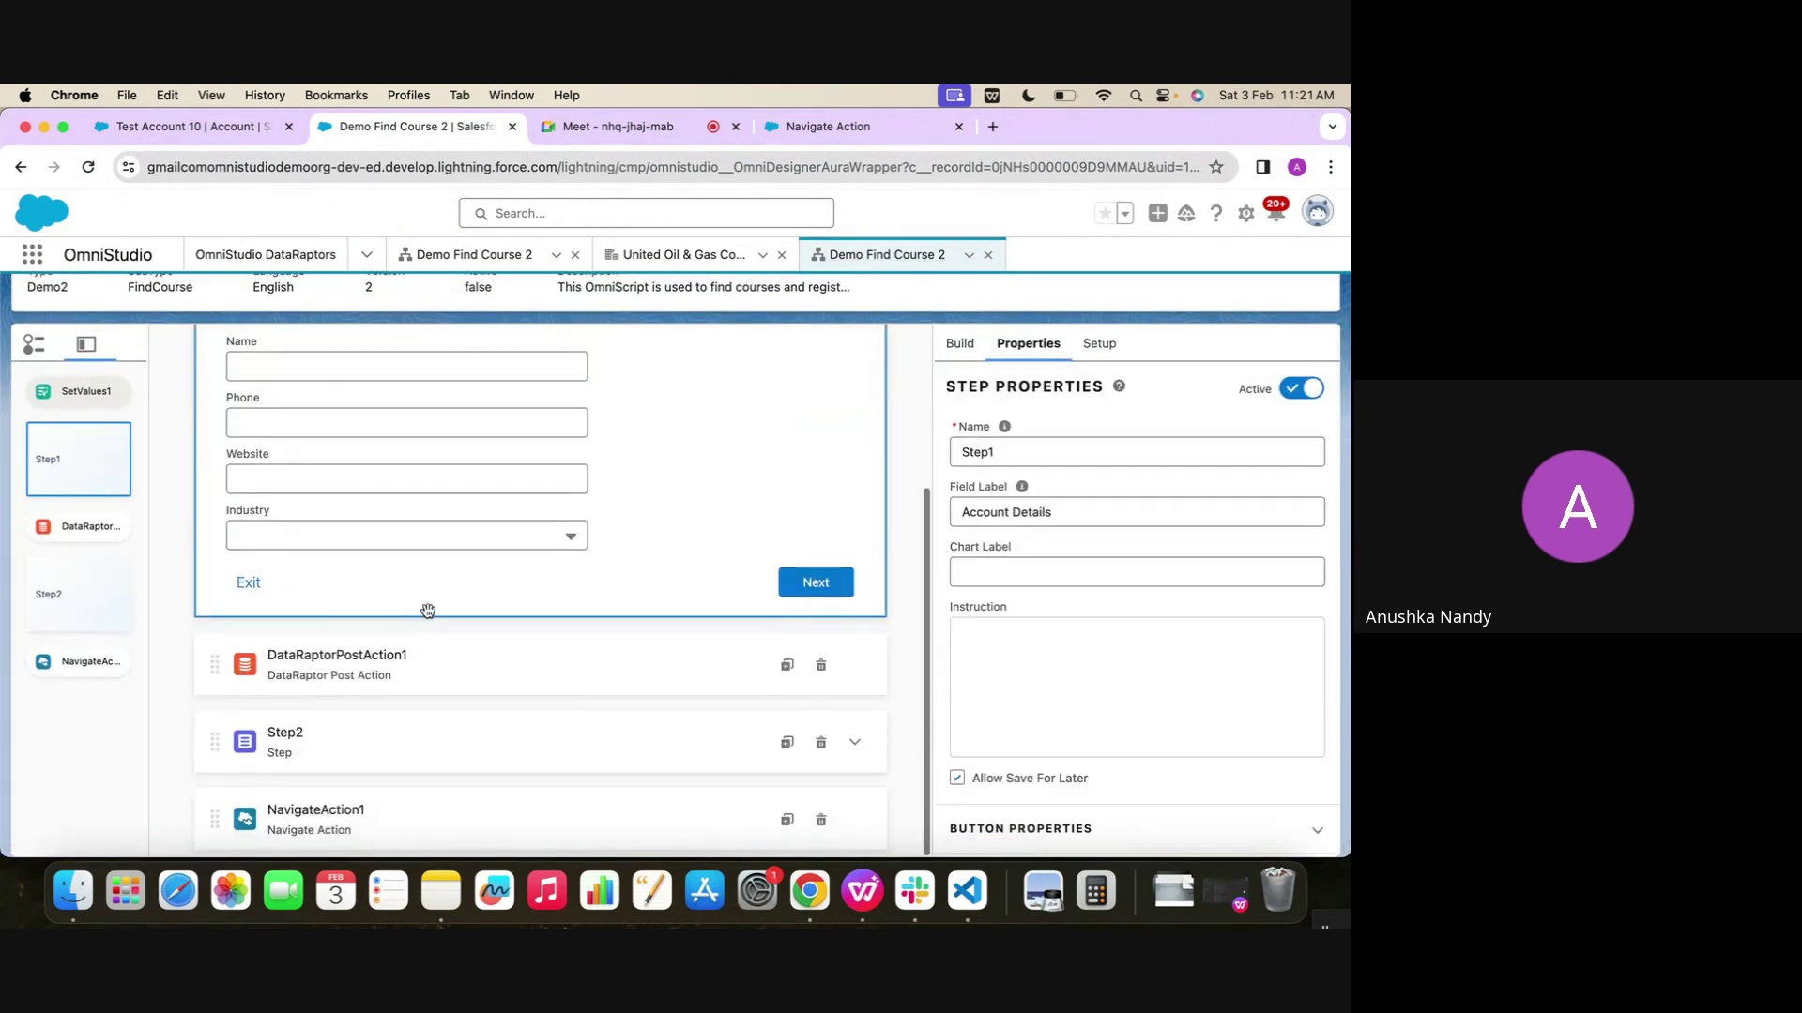
left_click(419, 647)
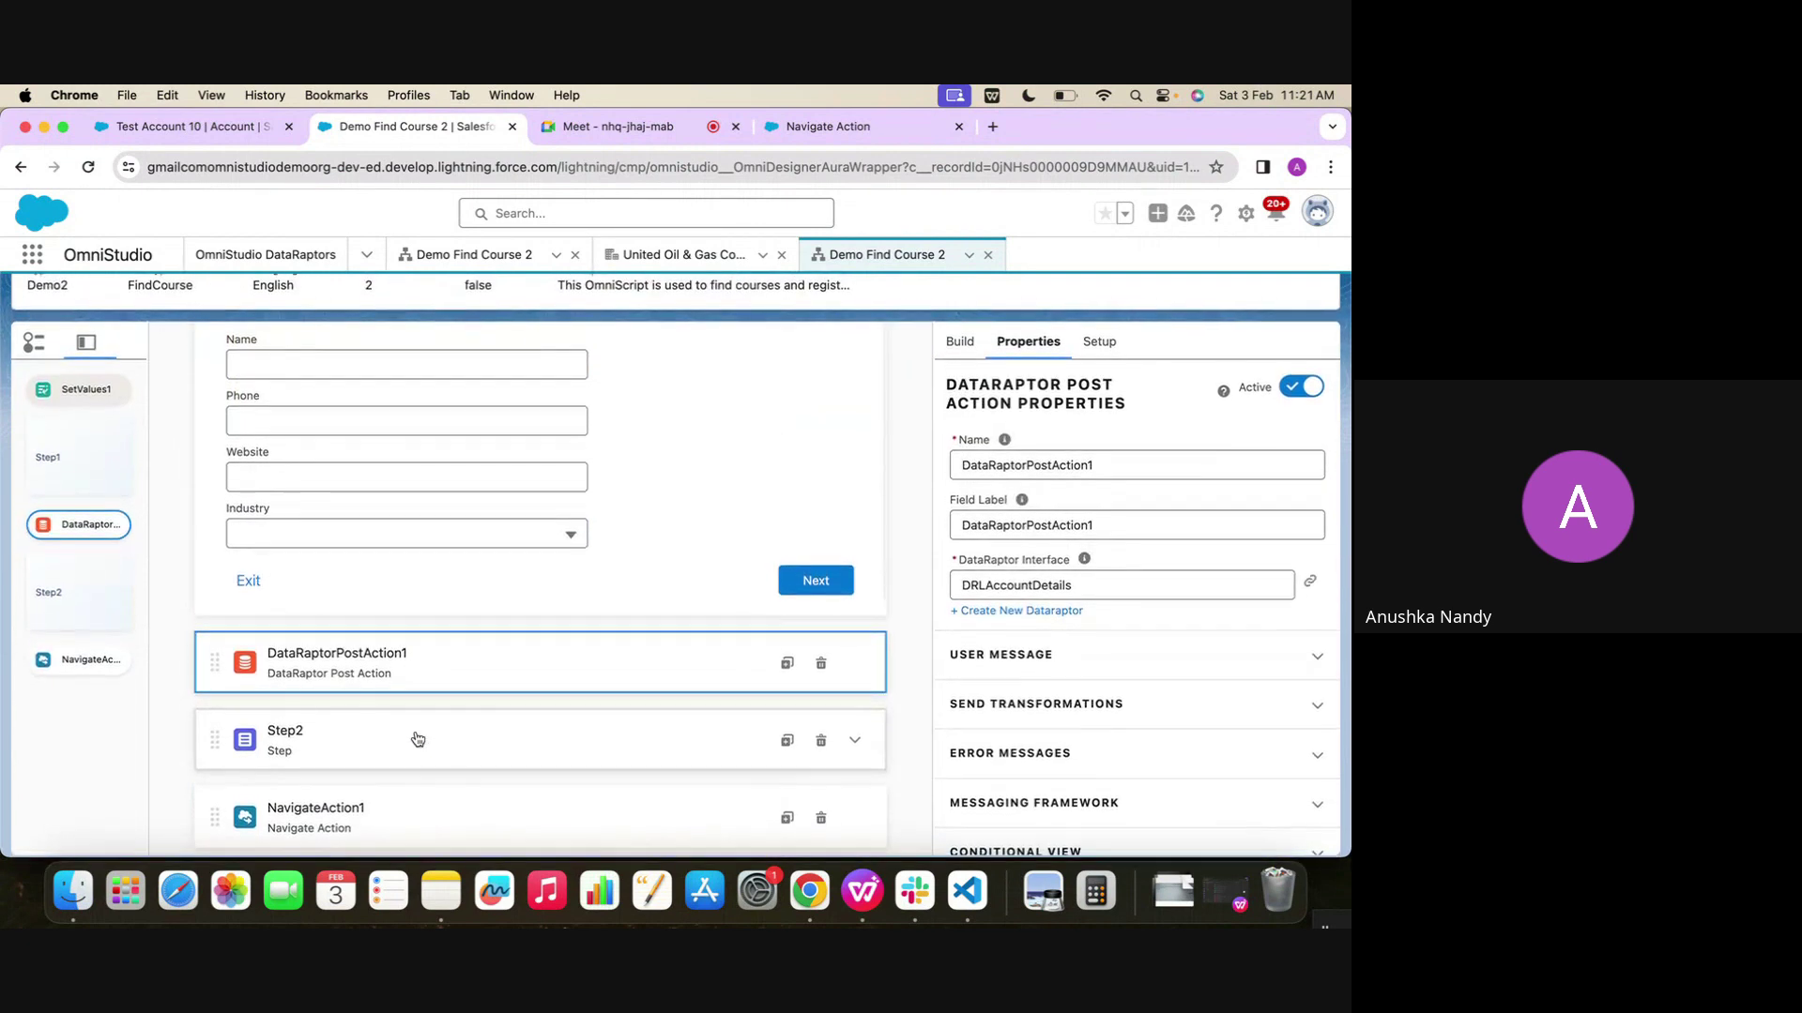
left_click(418, 739)
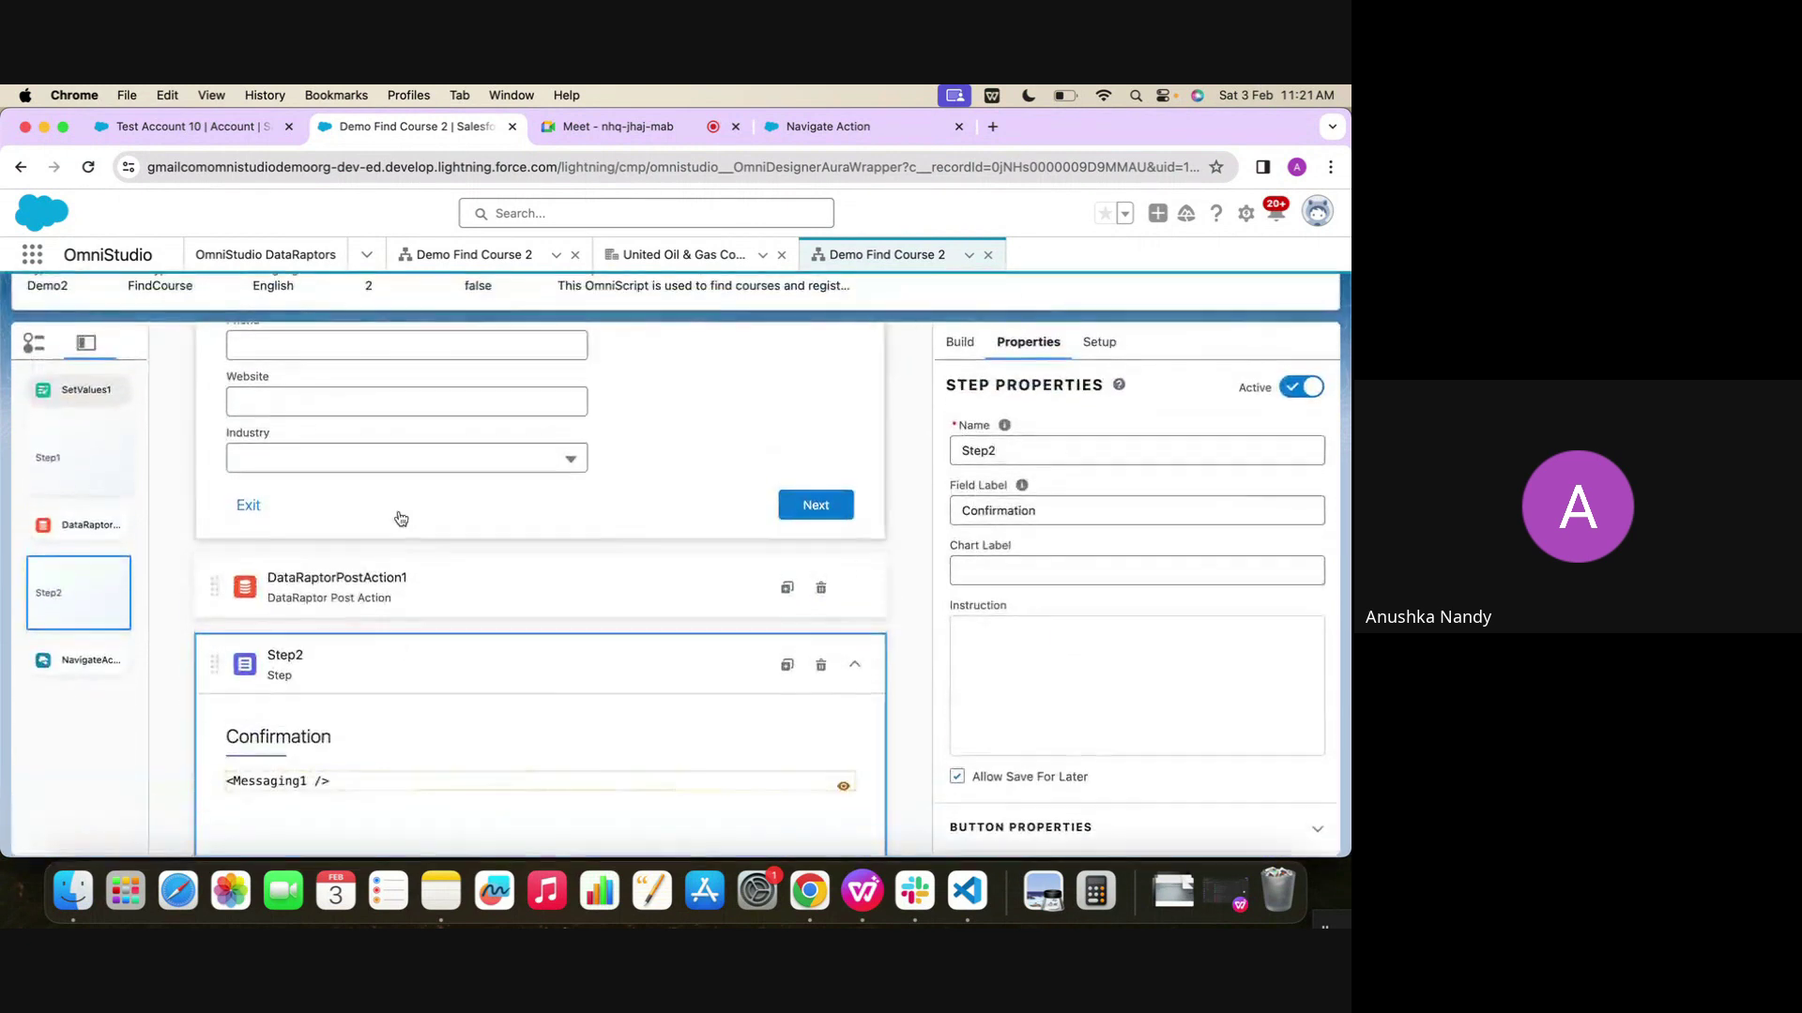
left_click(407, 587)
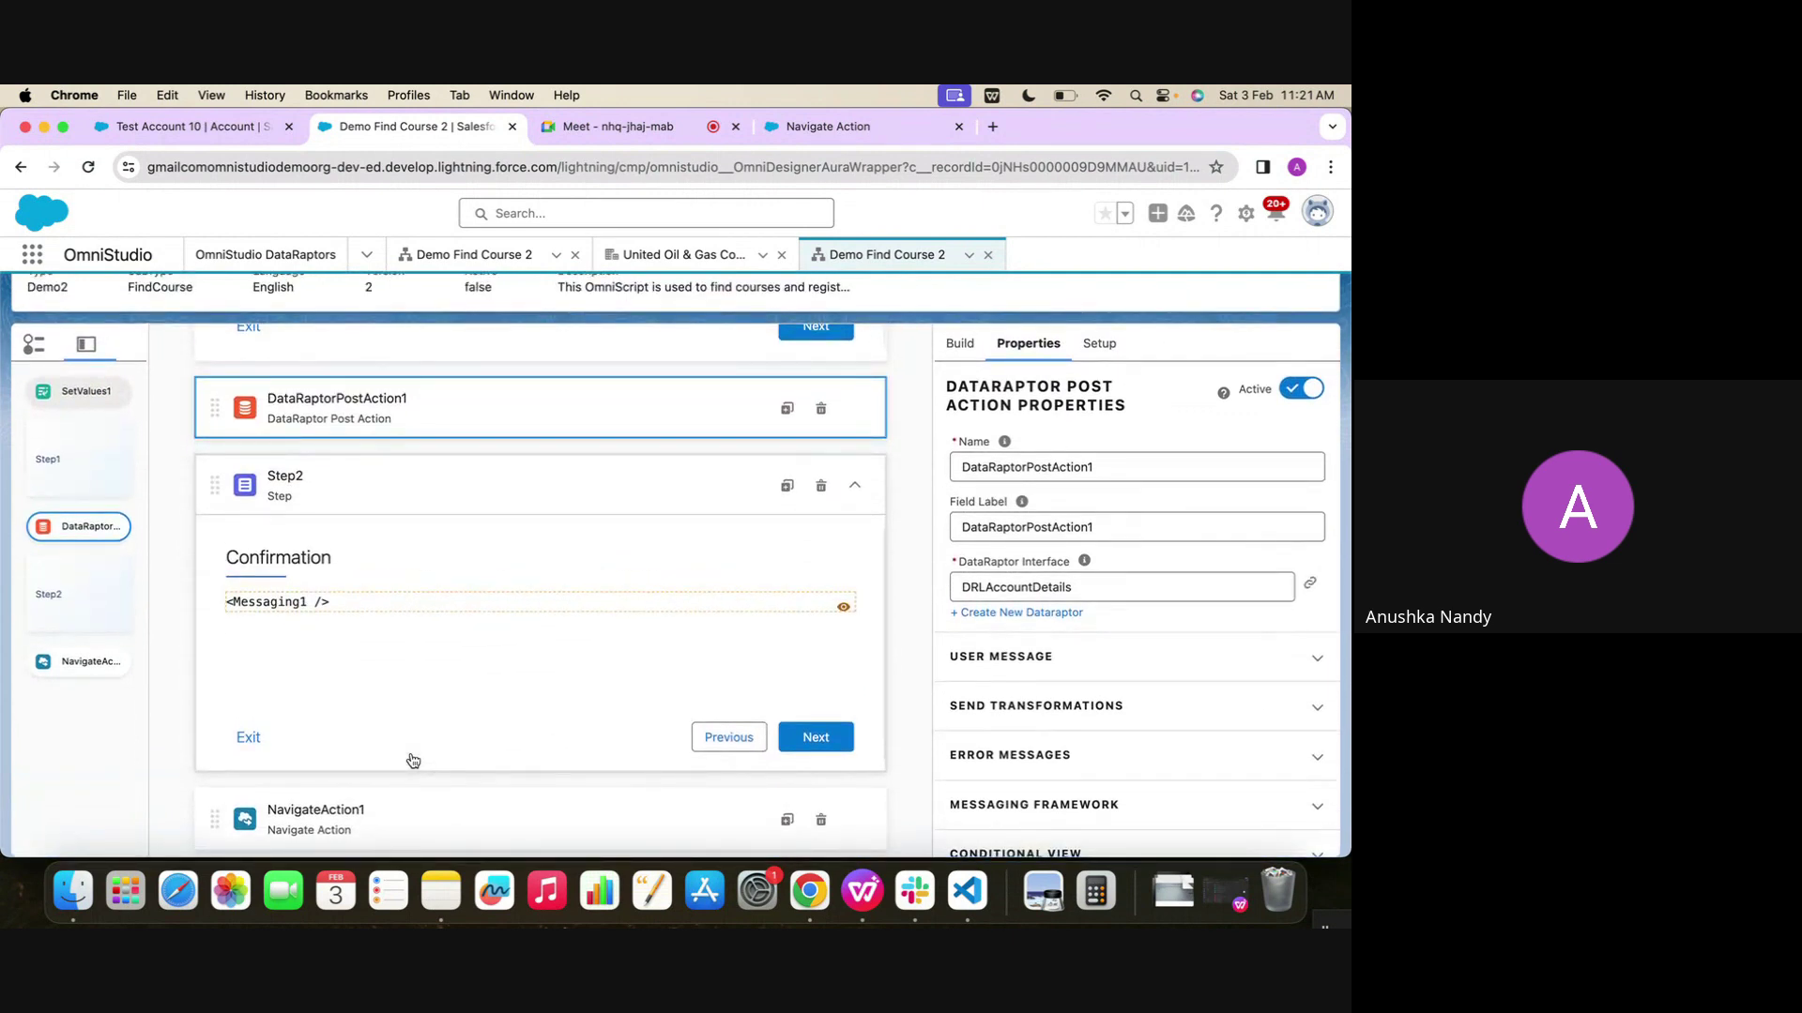
left_click(495, 804)
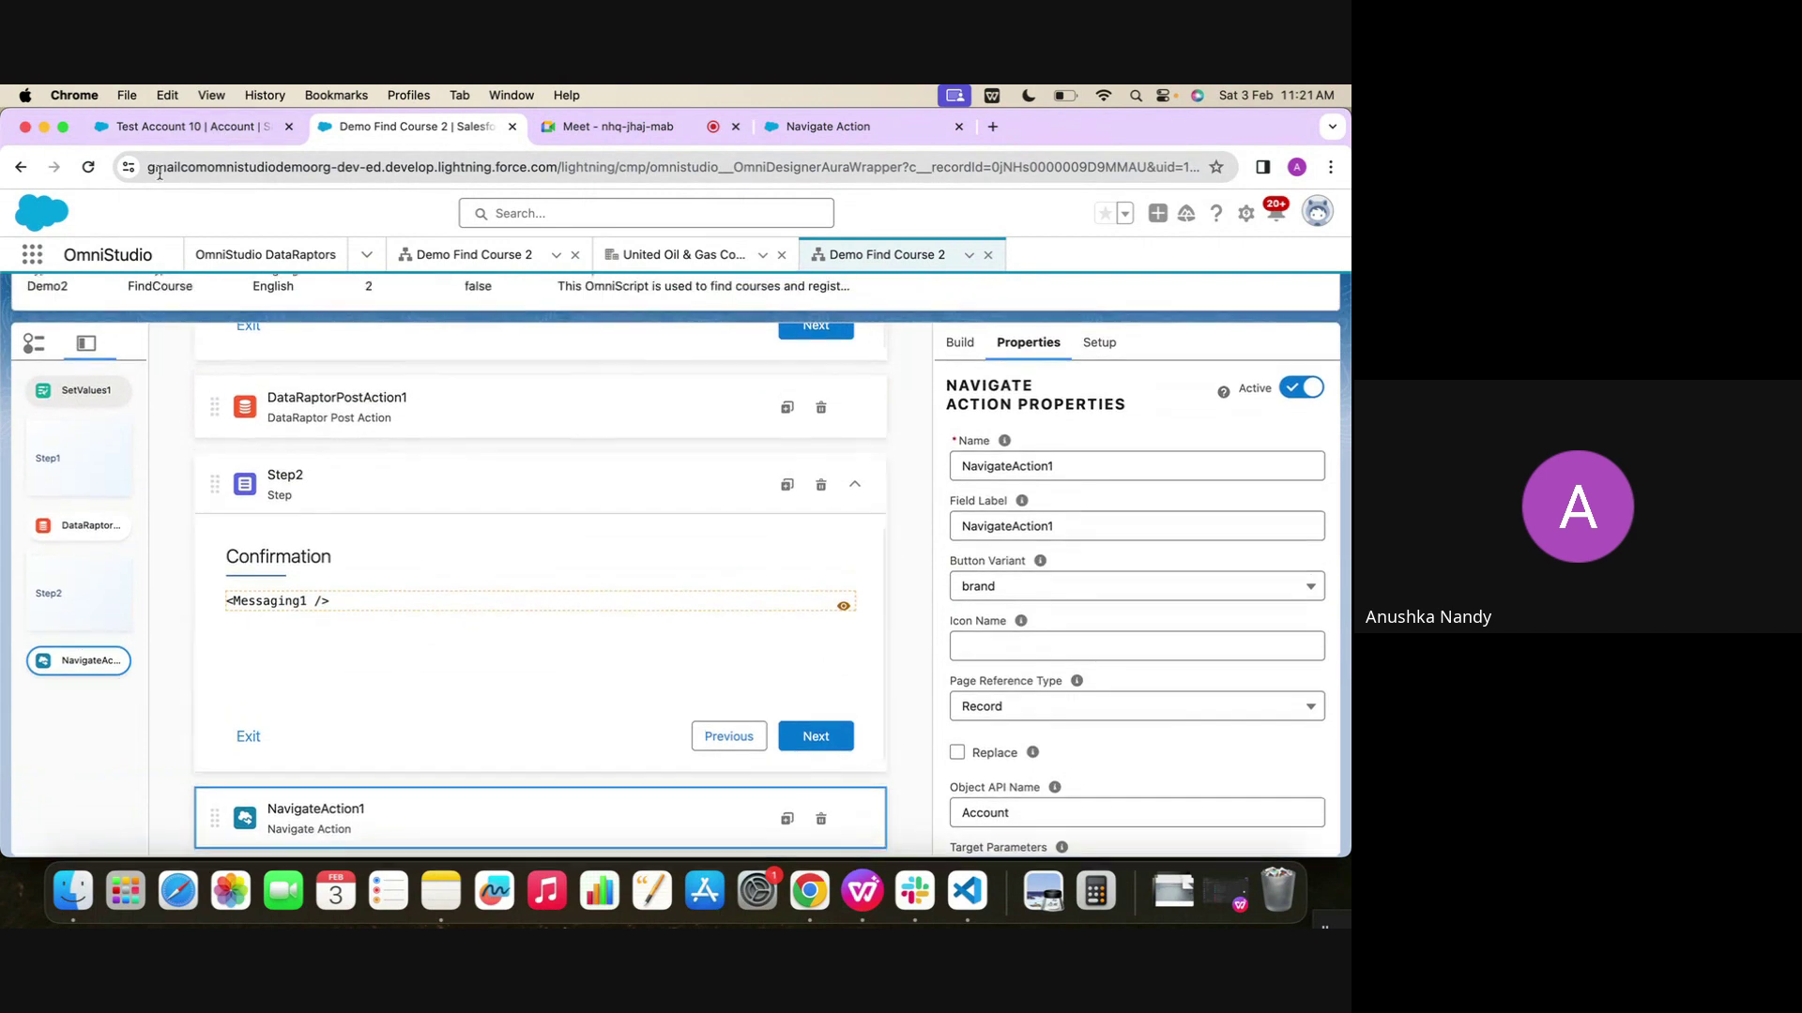
Check the Test Account 10 page, and delete NavigateAction1 from version 2 of Demo Find Course 2
left_click(184, 132)
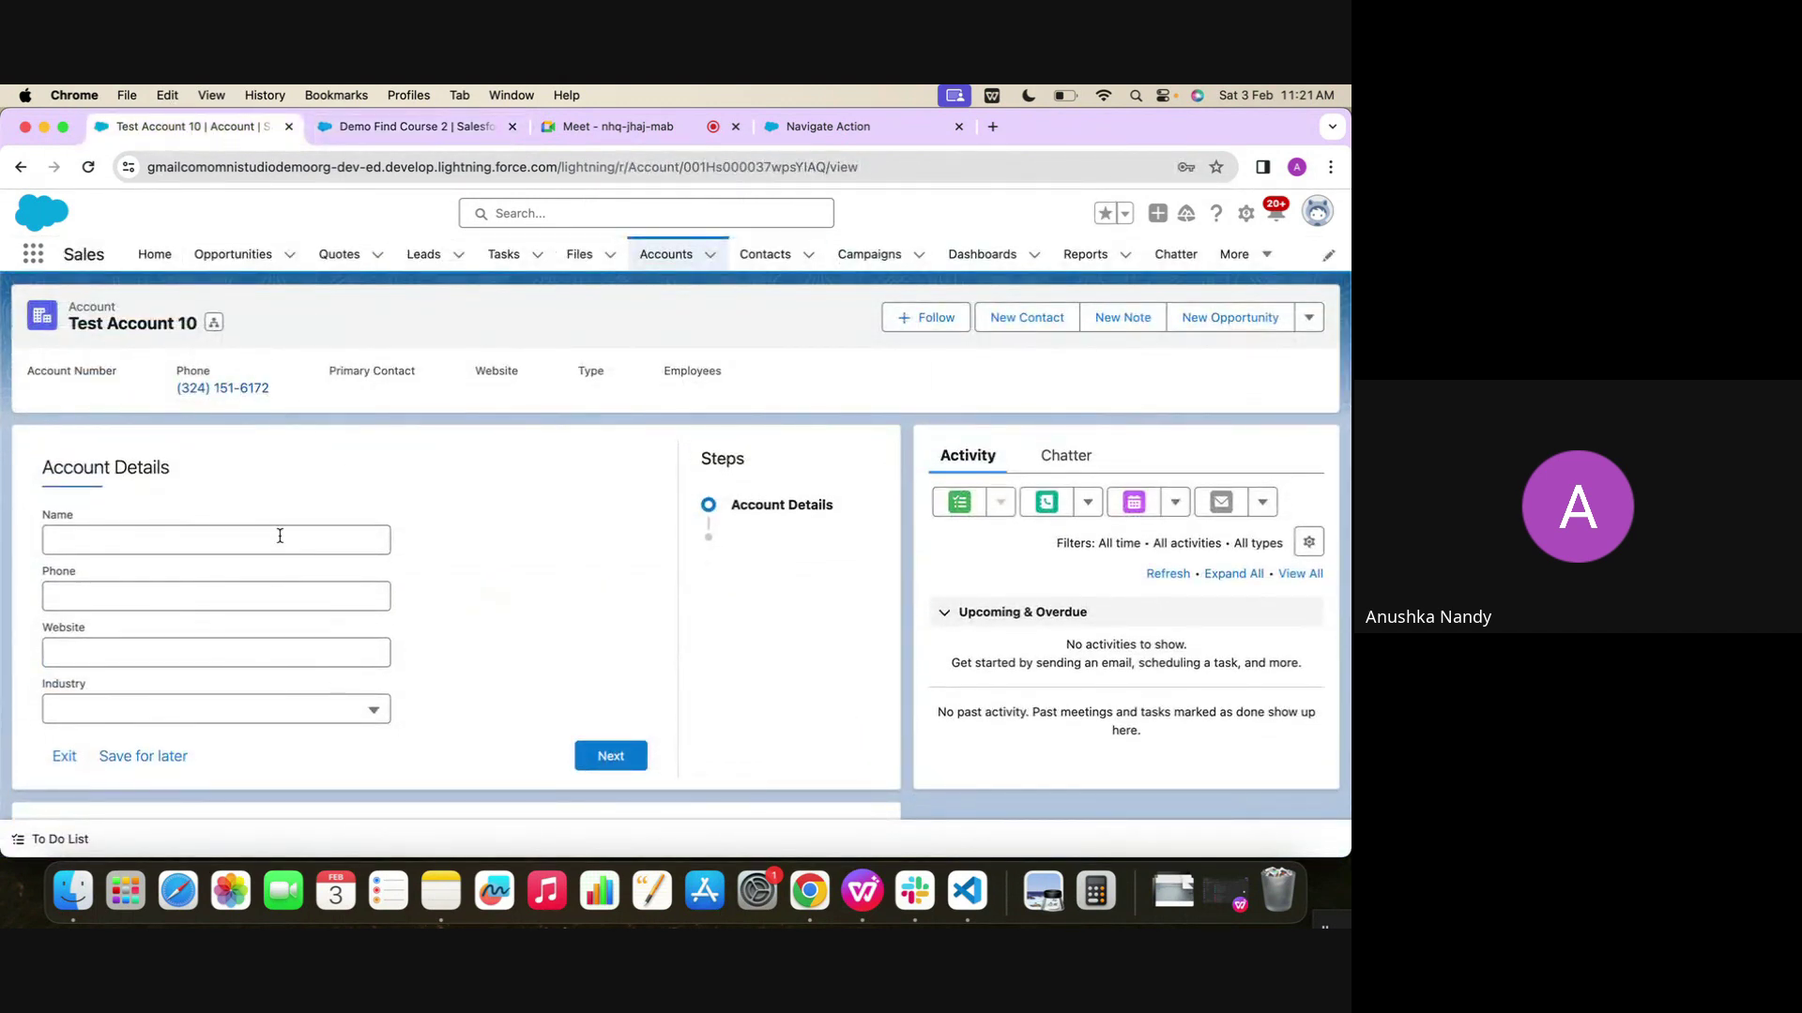
left_click(452, 125)
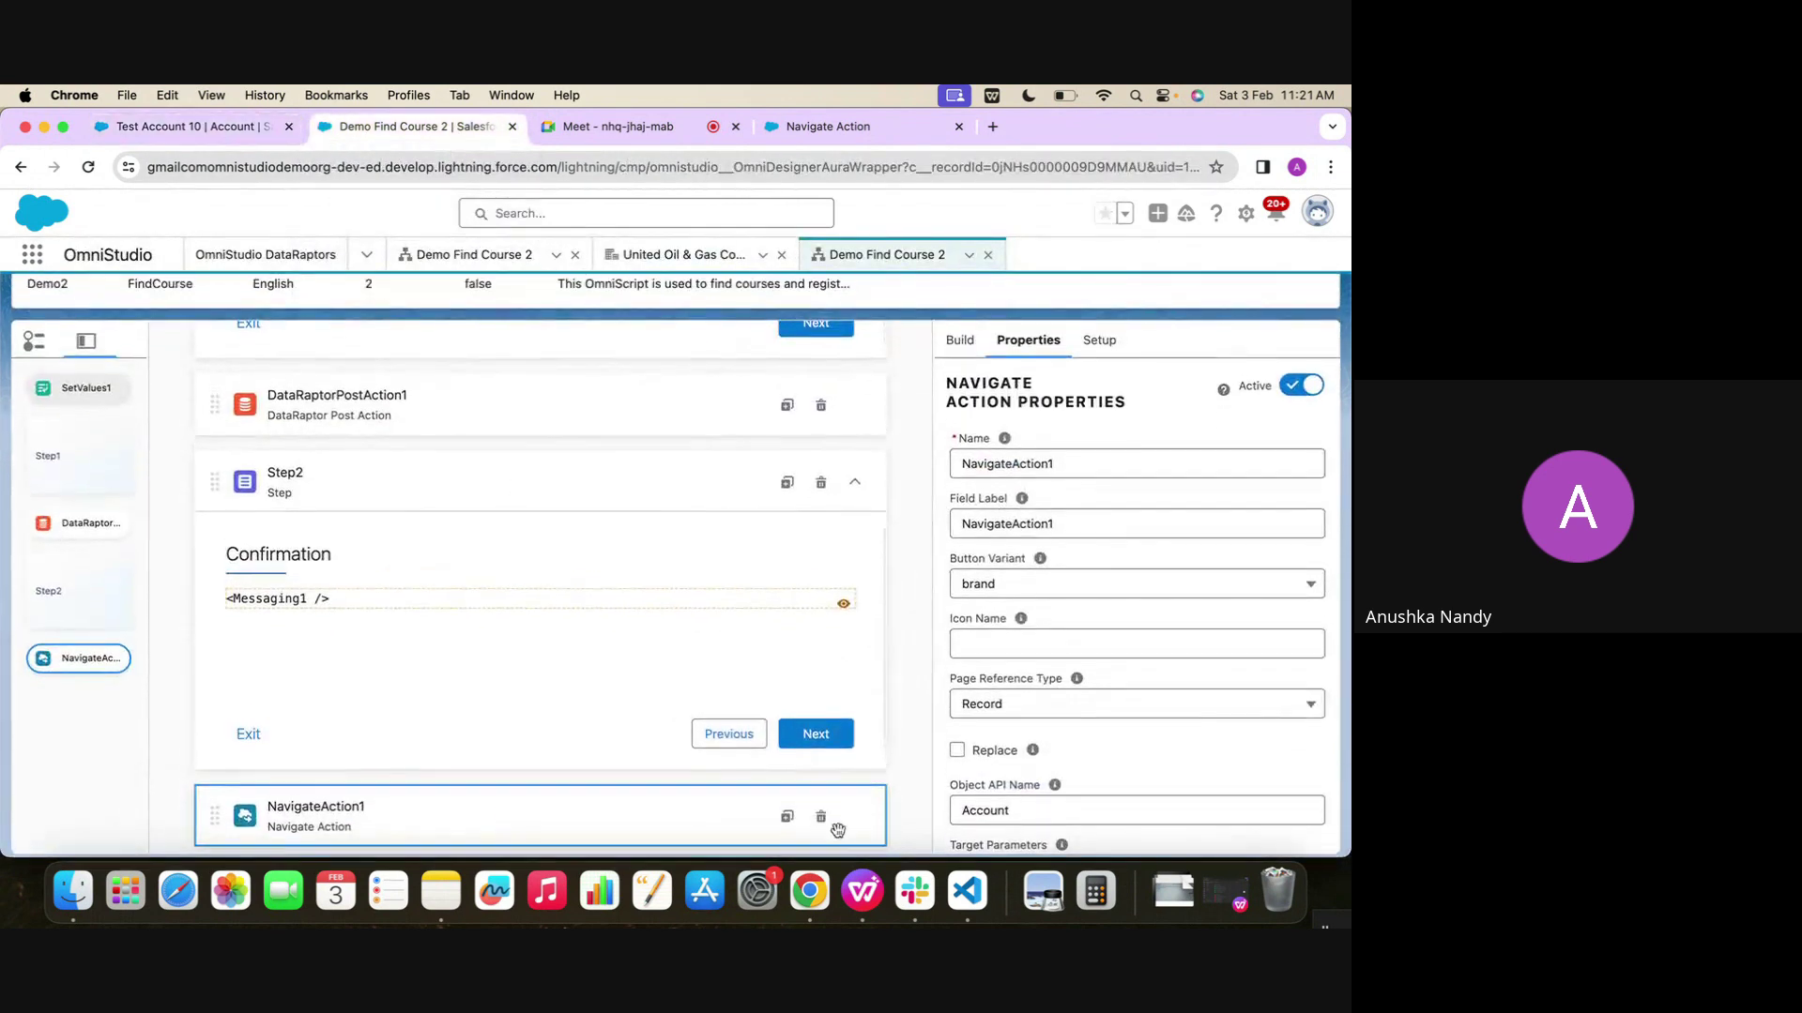
left_click(821, 816)
left_click(926, 559)
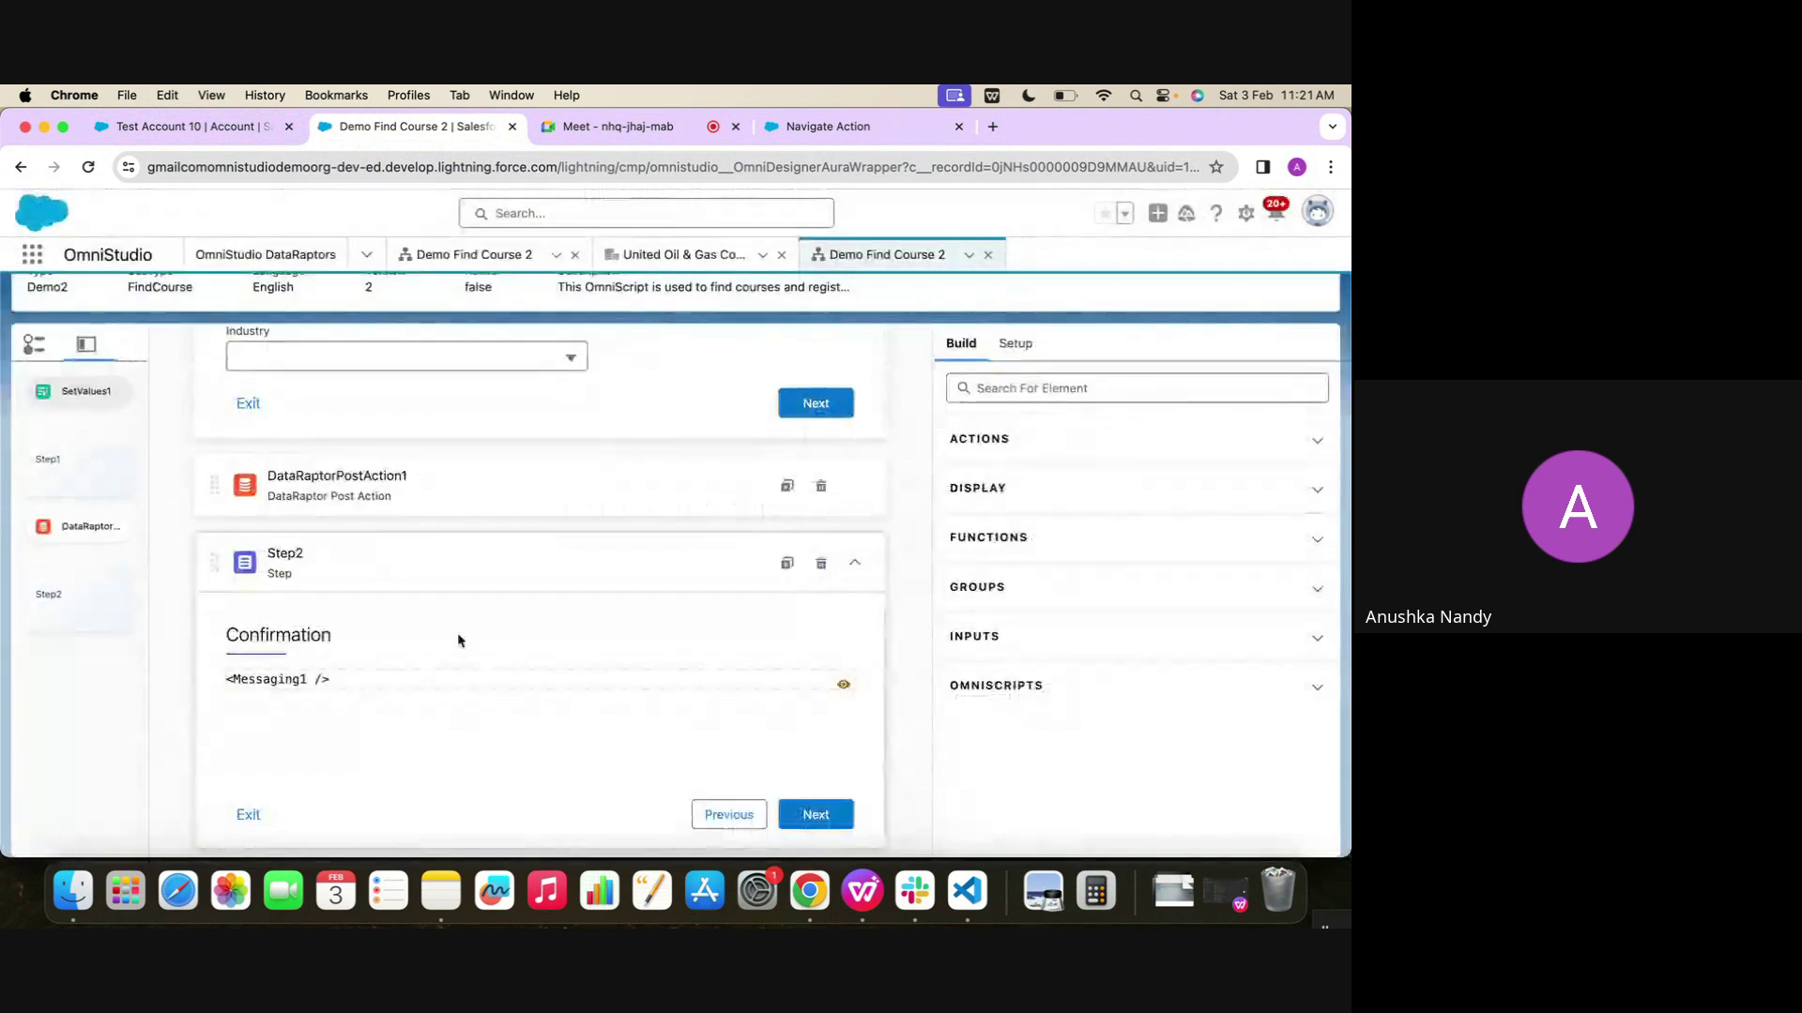
Examine the properties of Messaging1, Step1, its Name field and DataRaptorPostAction1 in version 2, and view the form on the Test Account 10 page
left_click(817, 688)
scroll(672, 579, "up", 10)
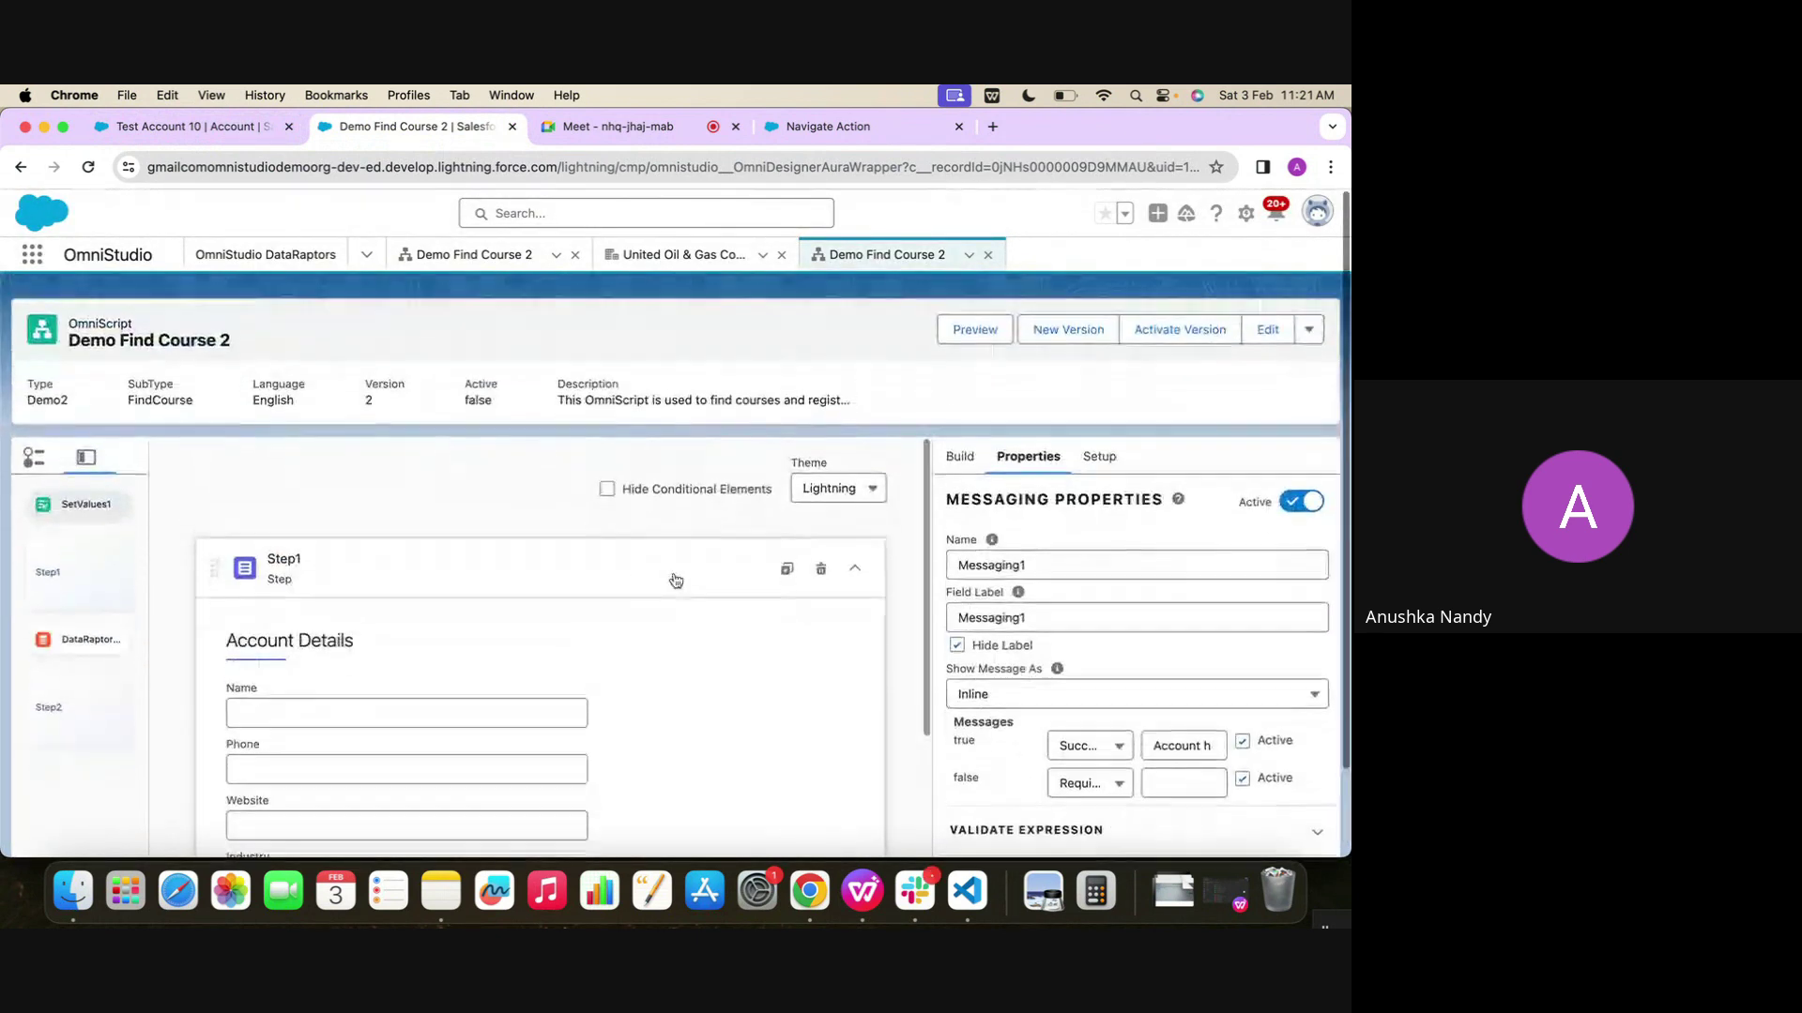
scroll(526, 563, "down", 1)
left_click(373, 552)
scroll(374, 553, "down", 4)
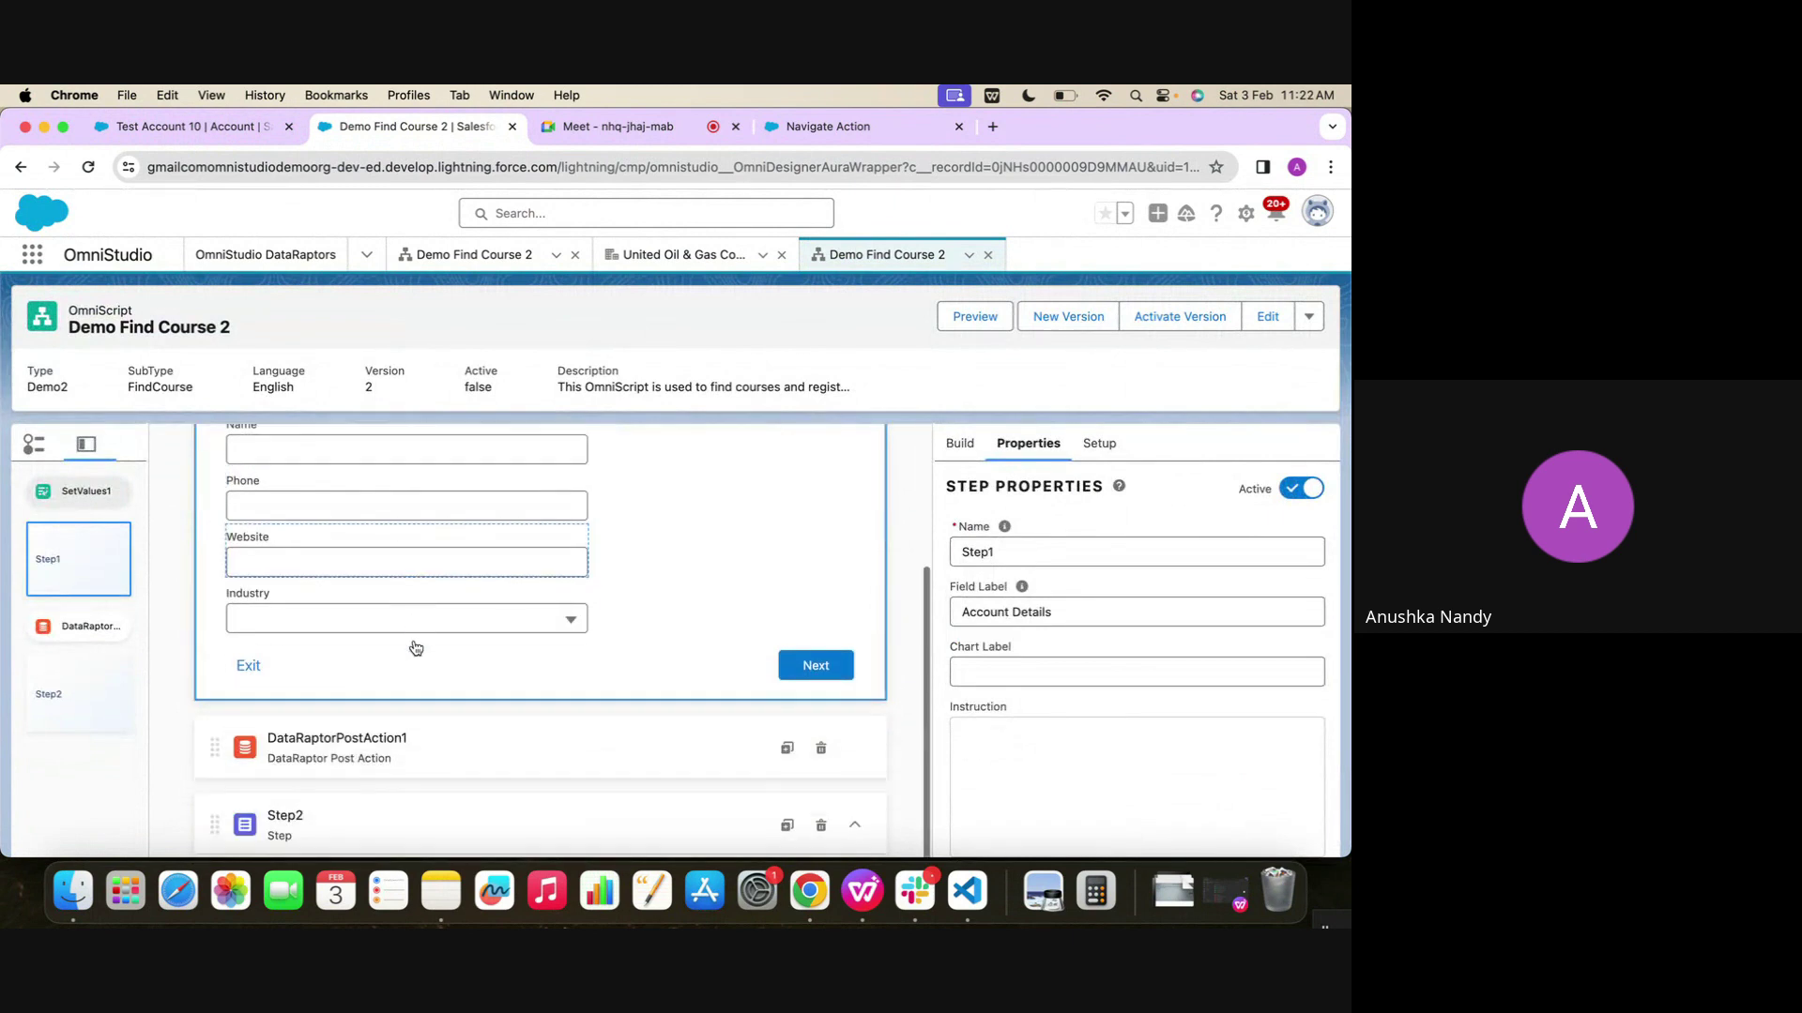
scroll(413, 639, "up", 4)
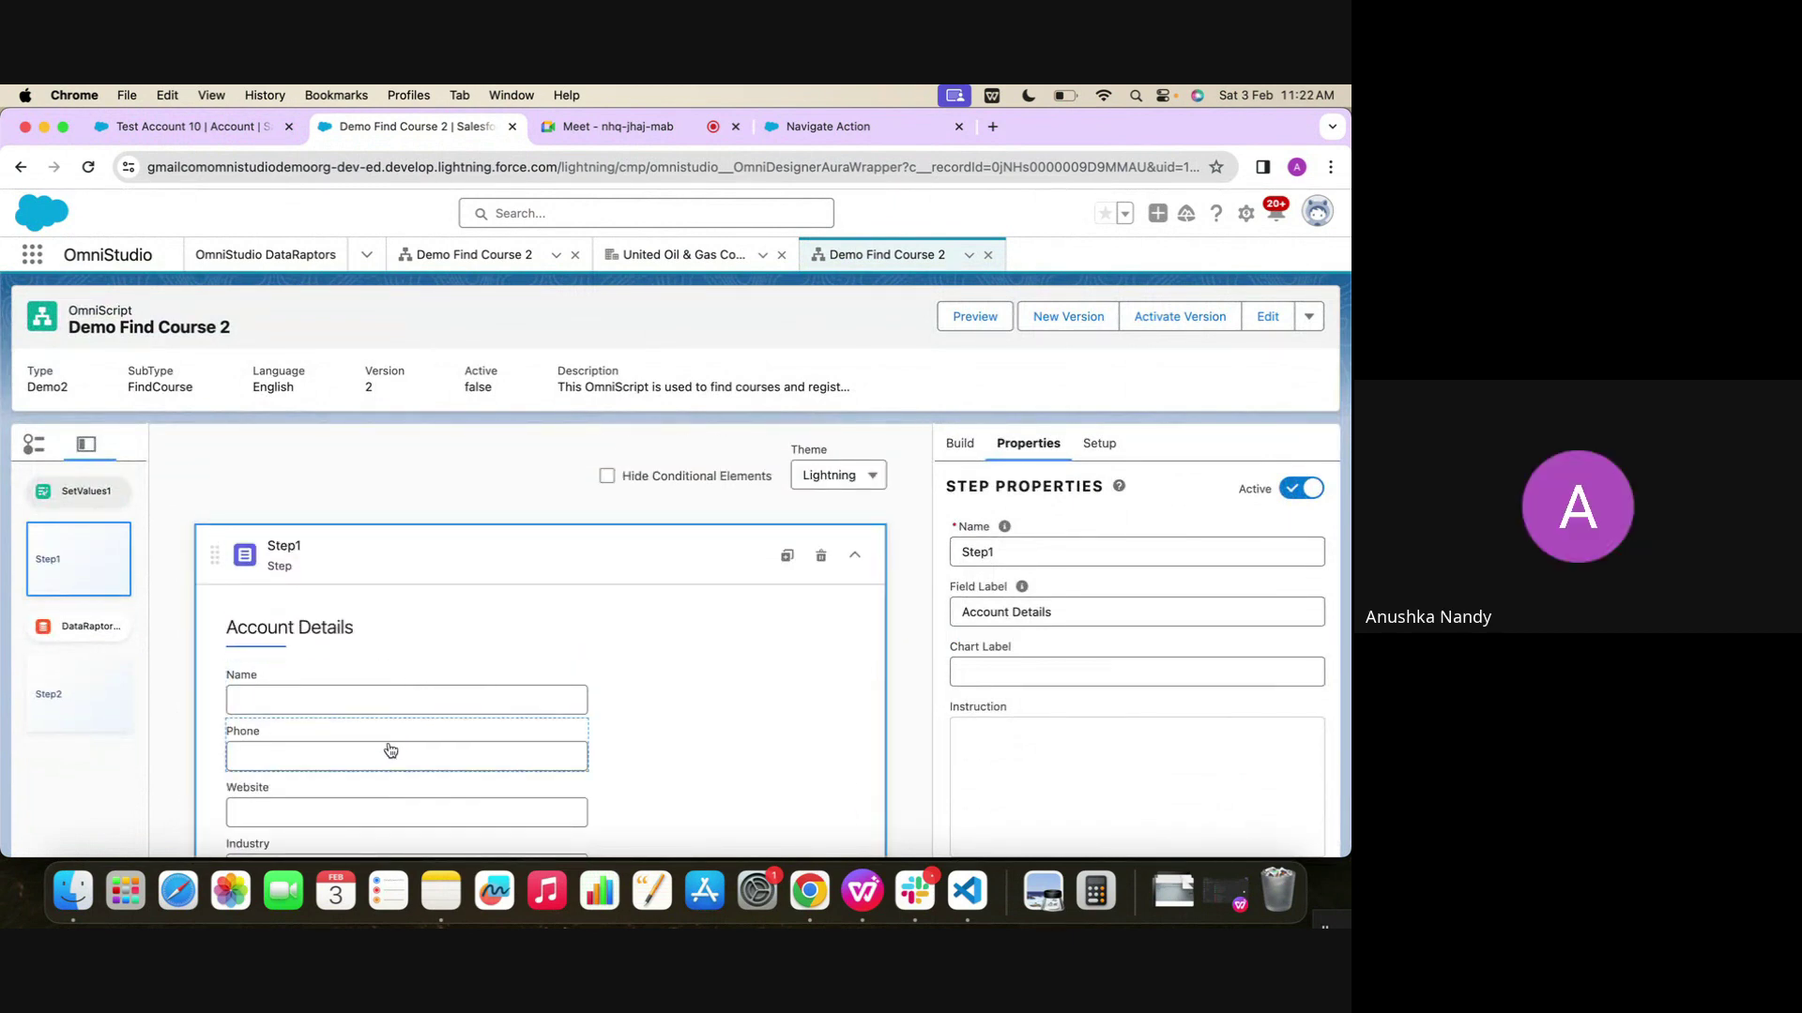
left_click(389, 700)
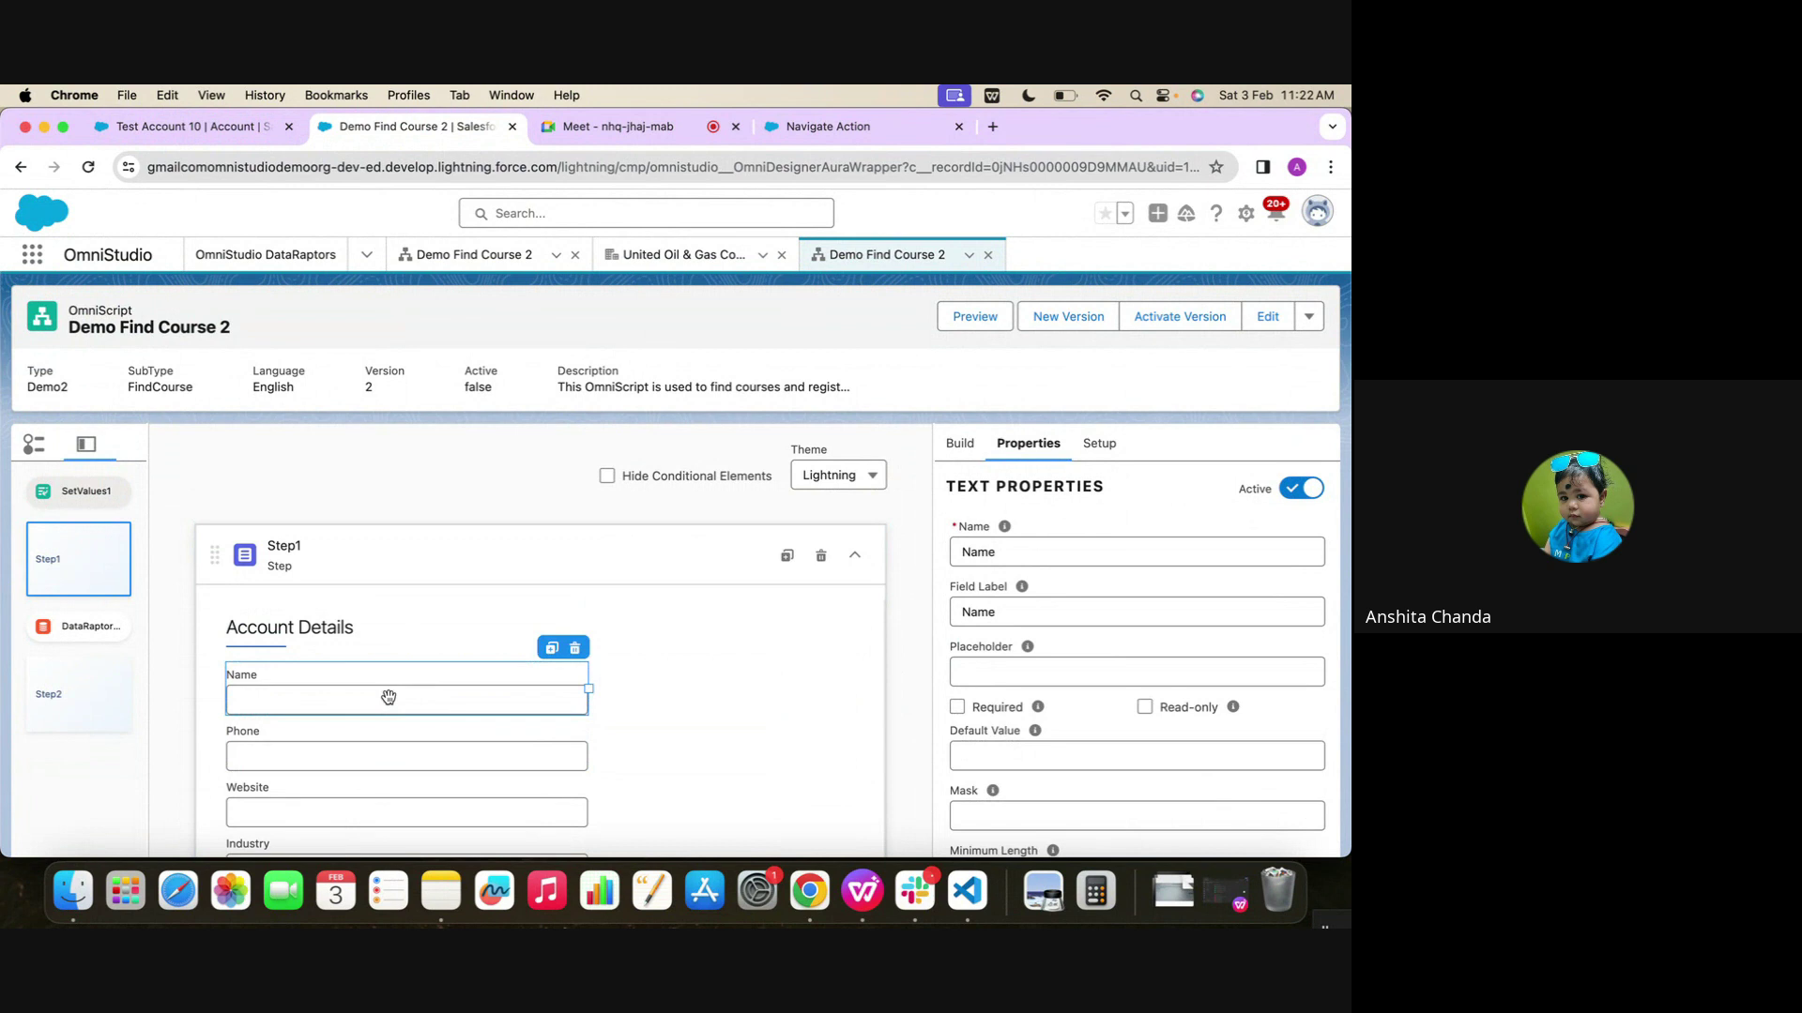
scroll(388, 697, "down", 5)
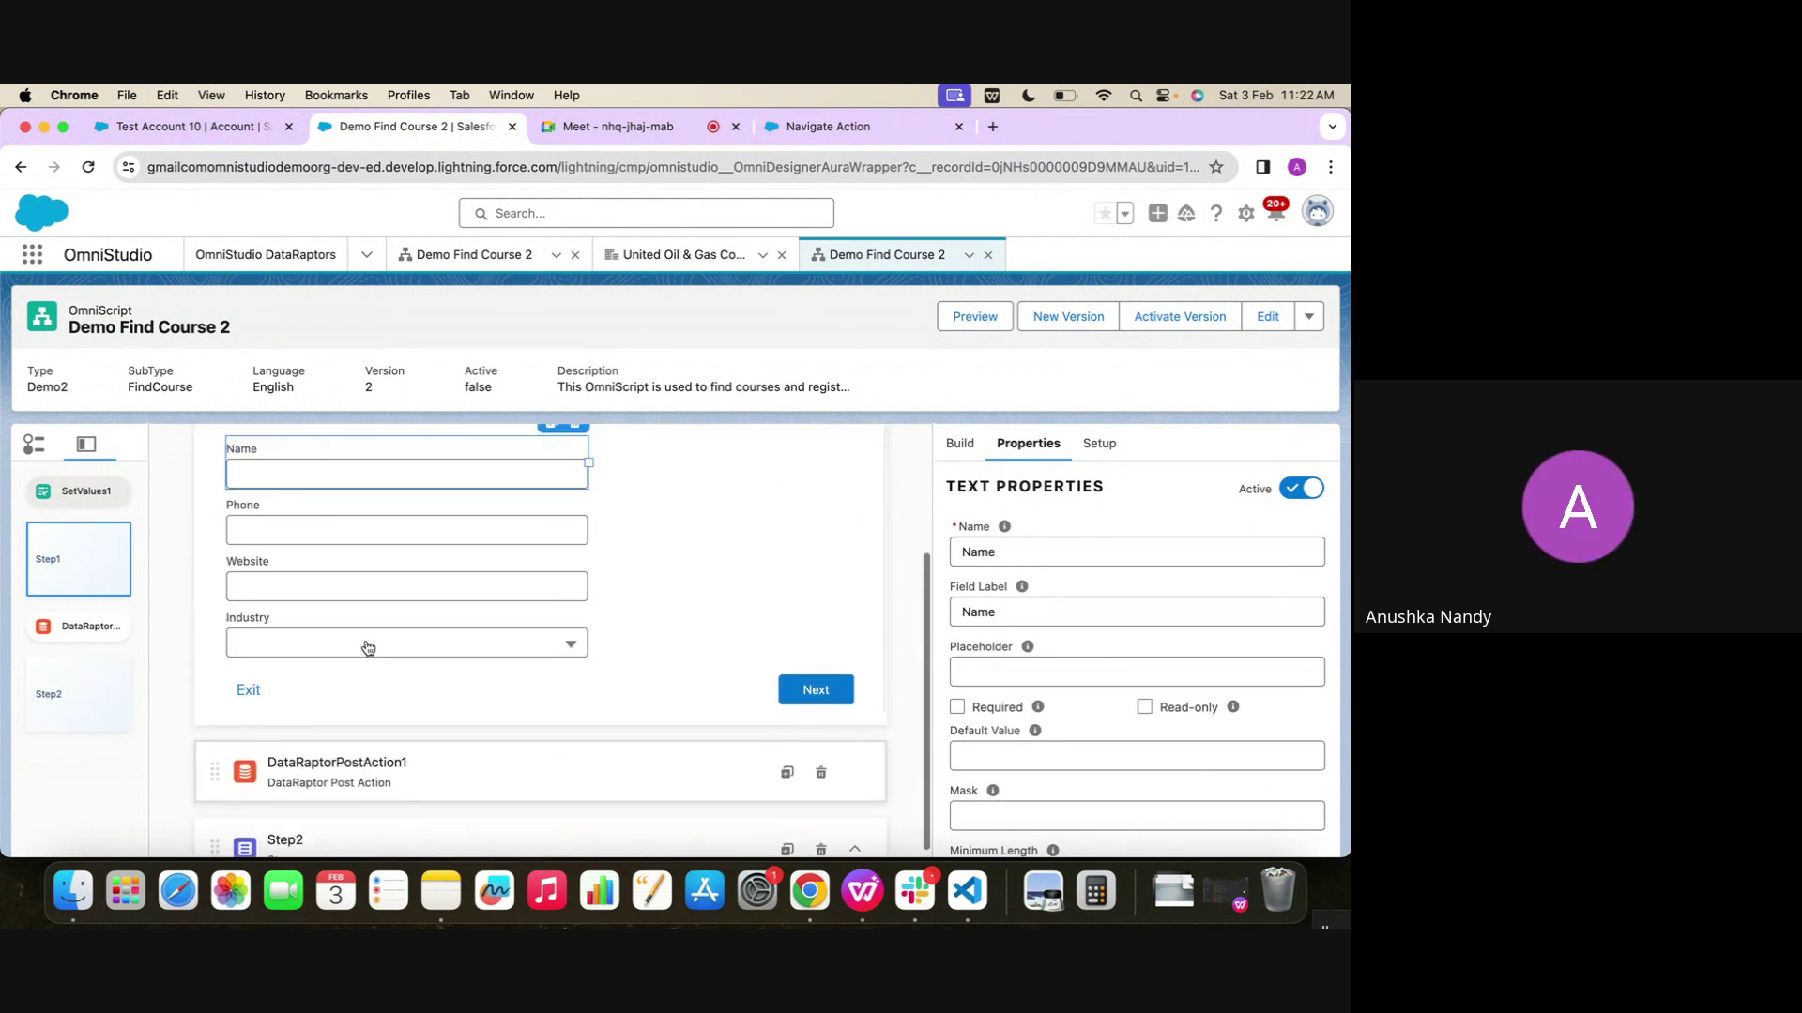
scroll(352, 521, "down", 3)
left_click(330, 650)
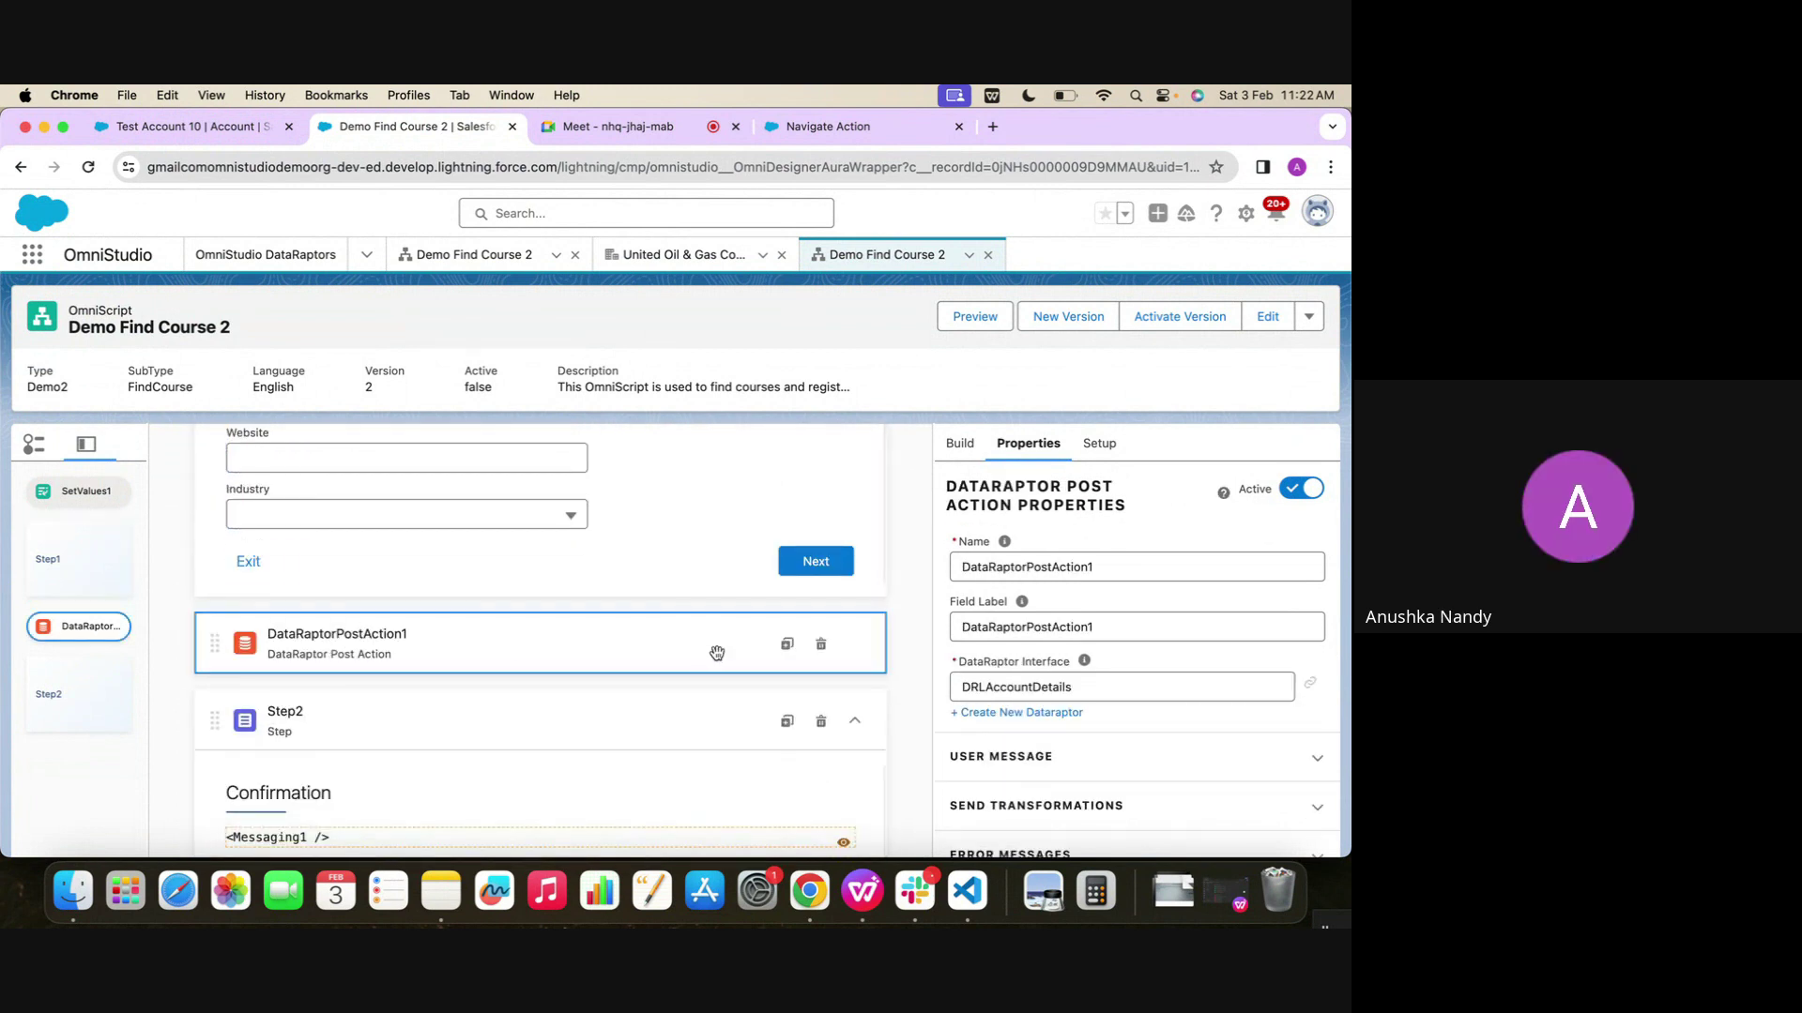
scroll(548, 605, "up", 4)
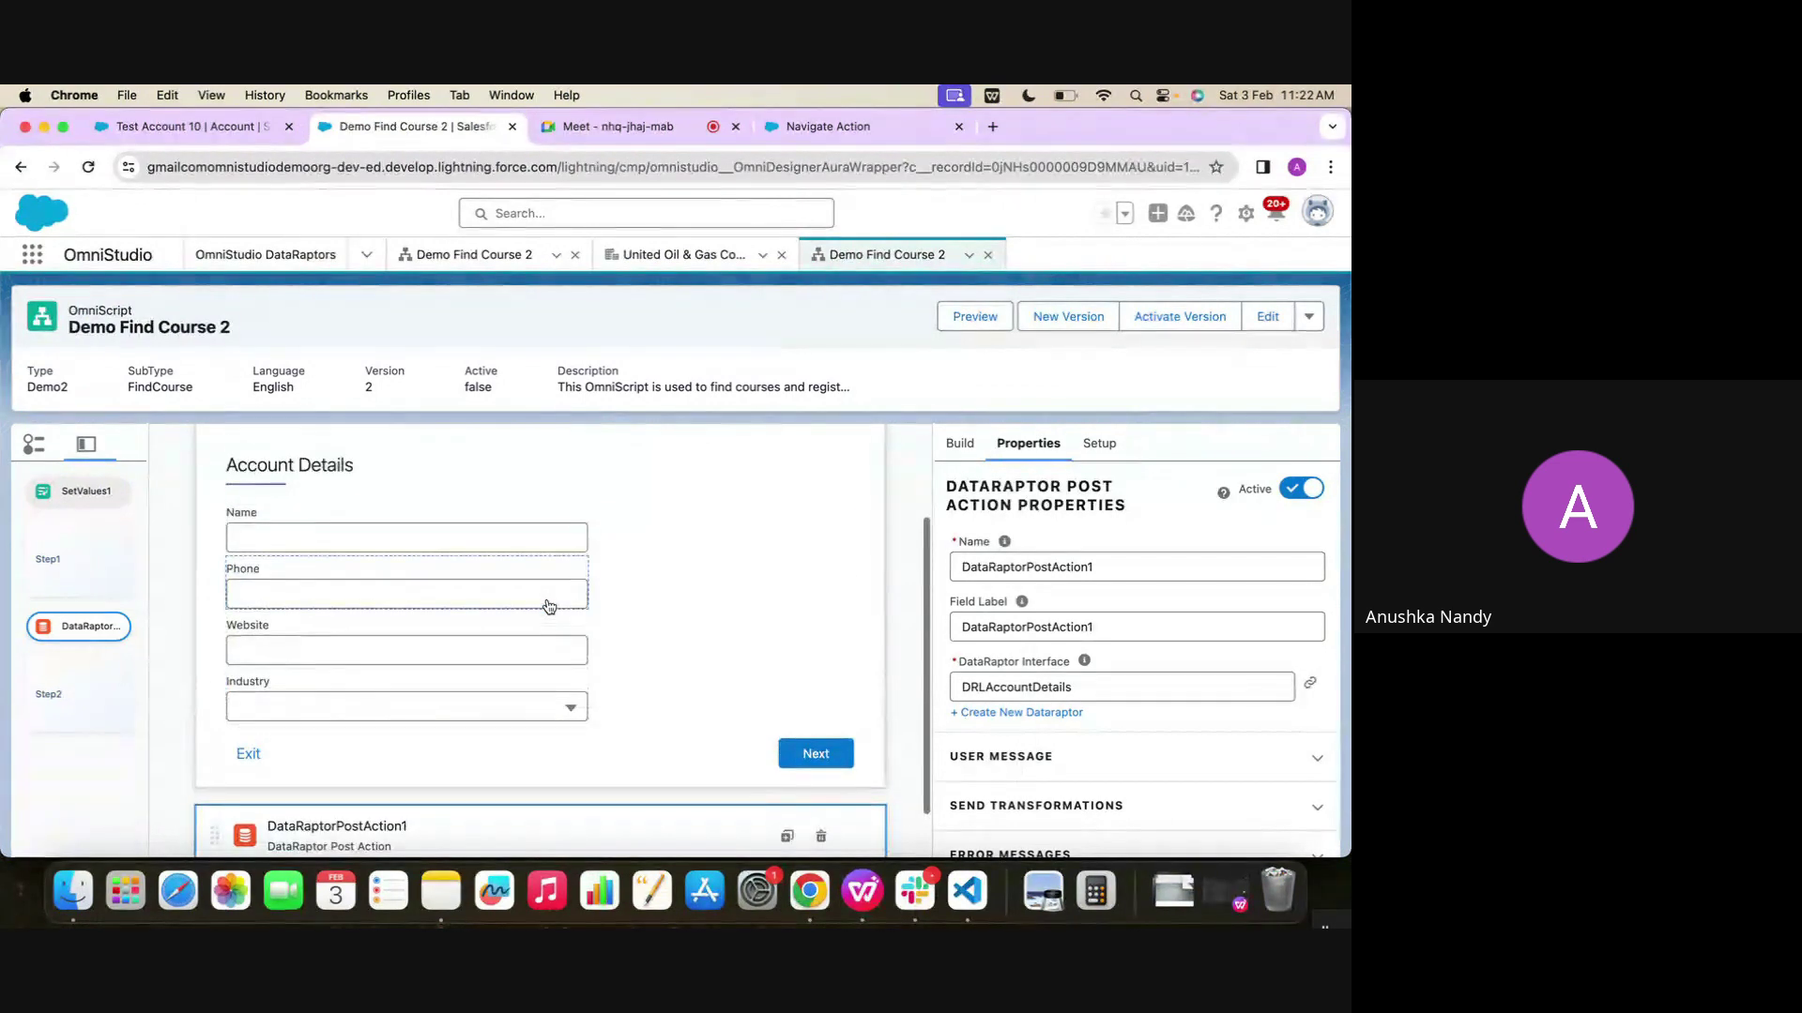
scroll(549, 606, "up", 4)
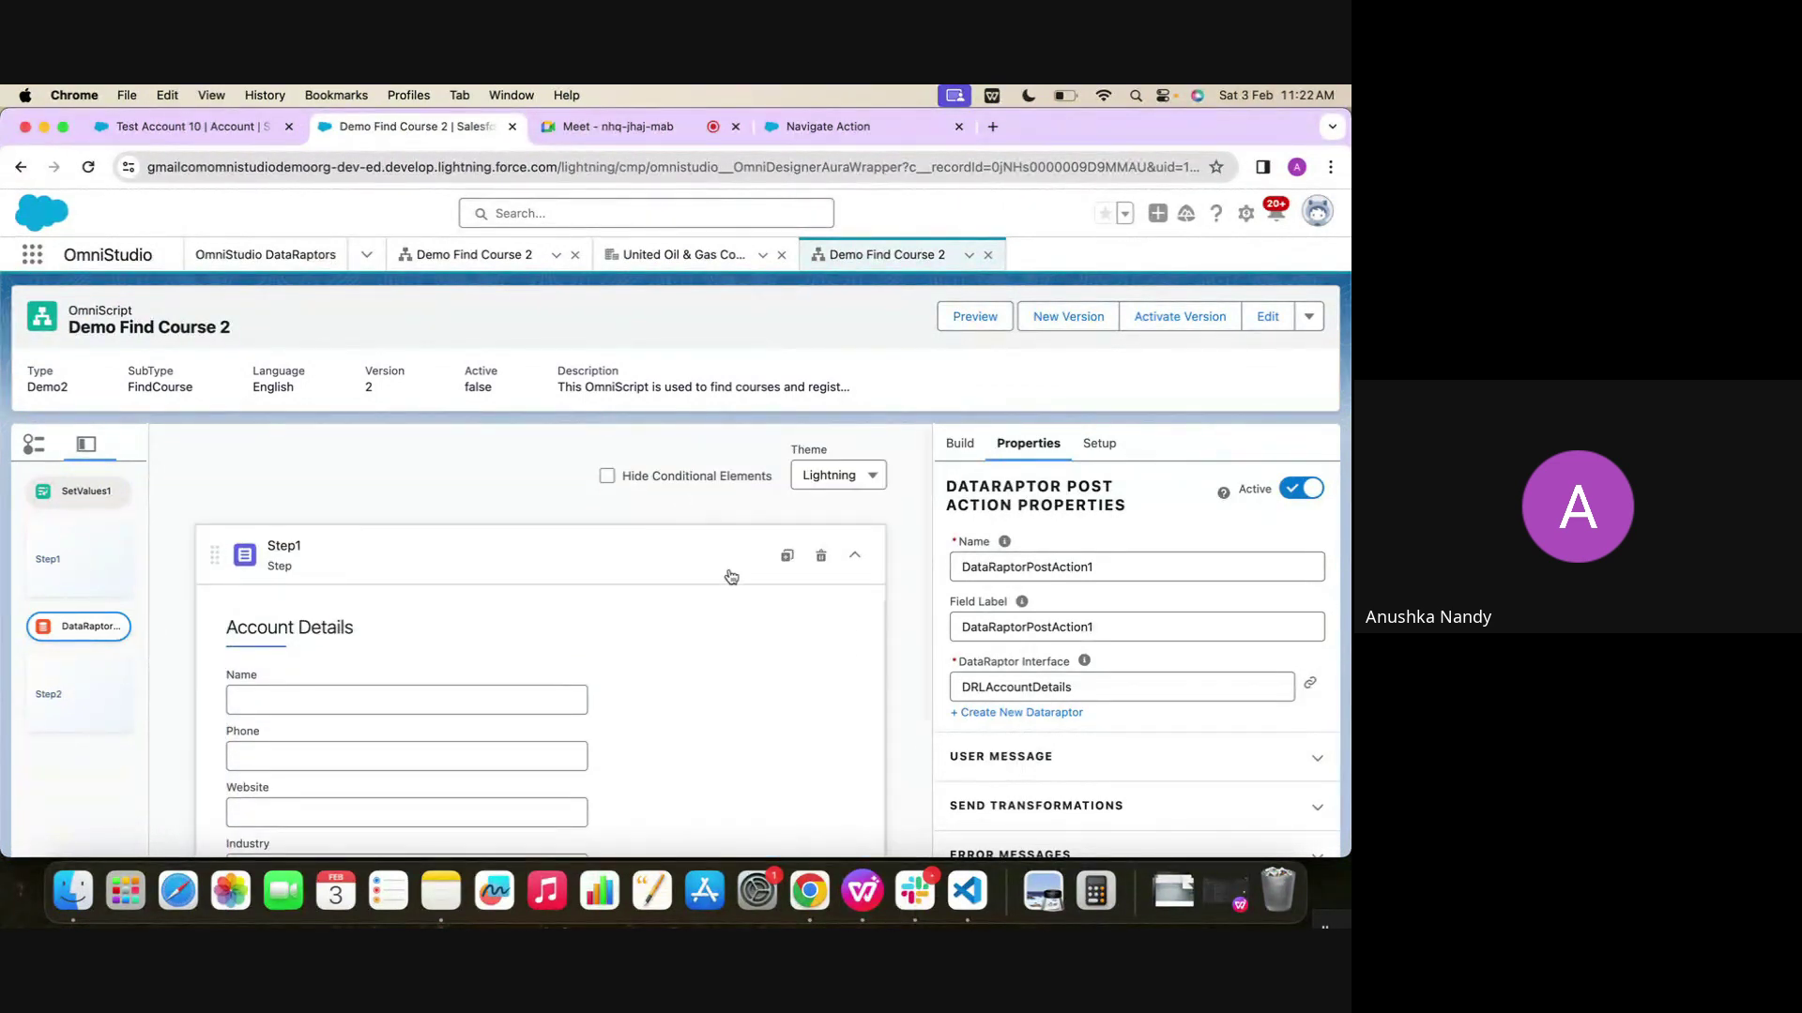
scroll(482, 611, "down", 3)
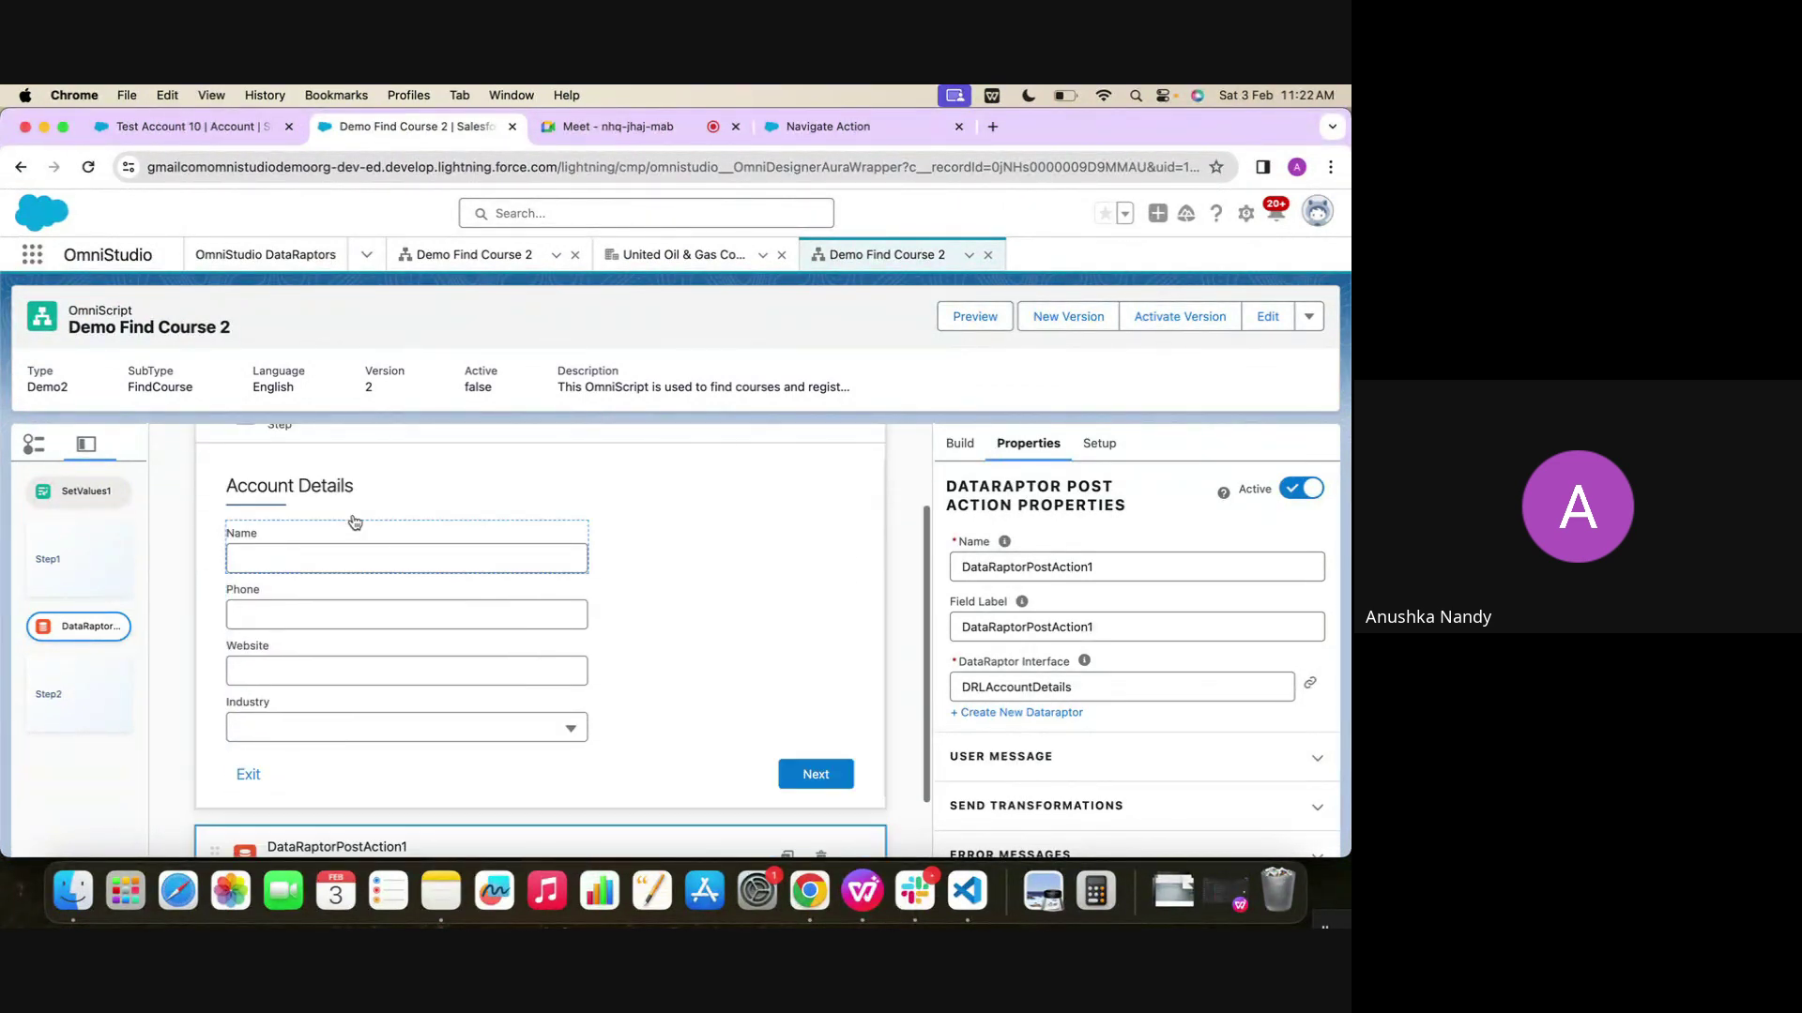
left_click(193, 128)
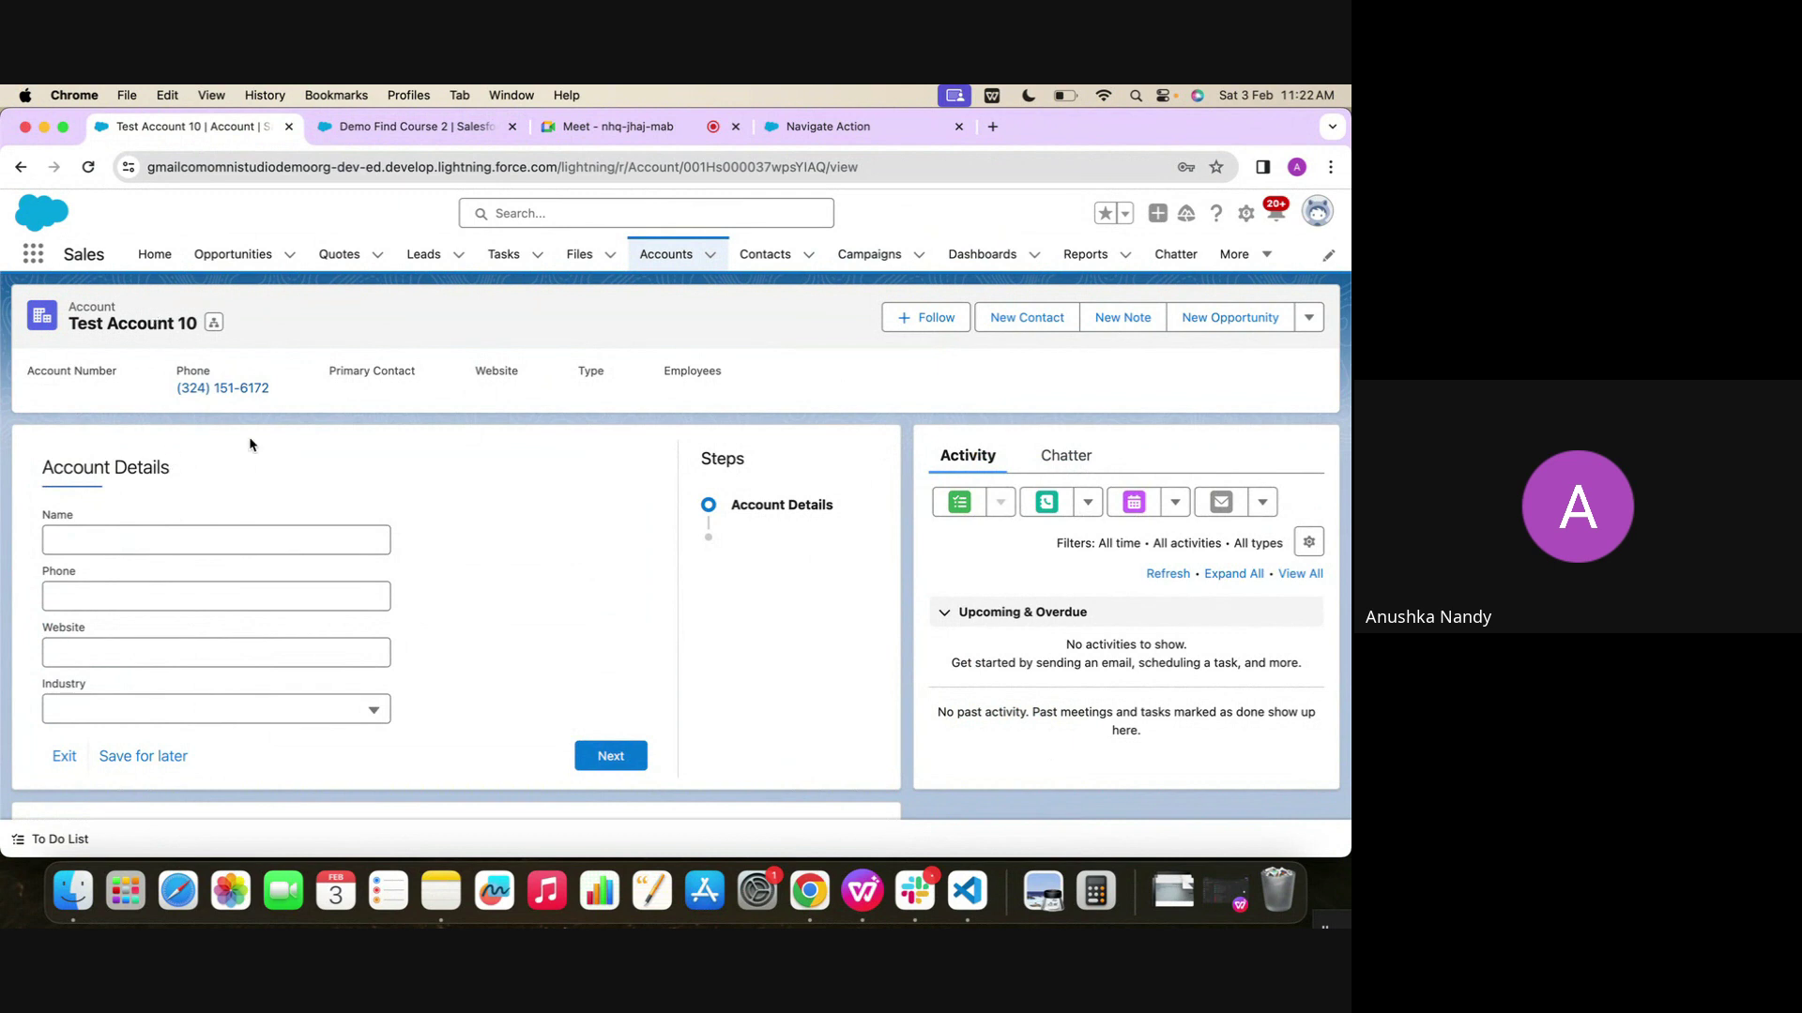
Open the DRLAccountDetails DataRaptor used by DataRaptorPostAction1 in Demo Find Course 2 and show its field mappings
left_click(362, 130)
scroll(405, 660, "down", 3)
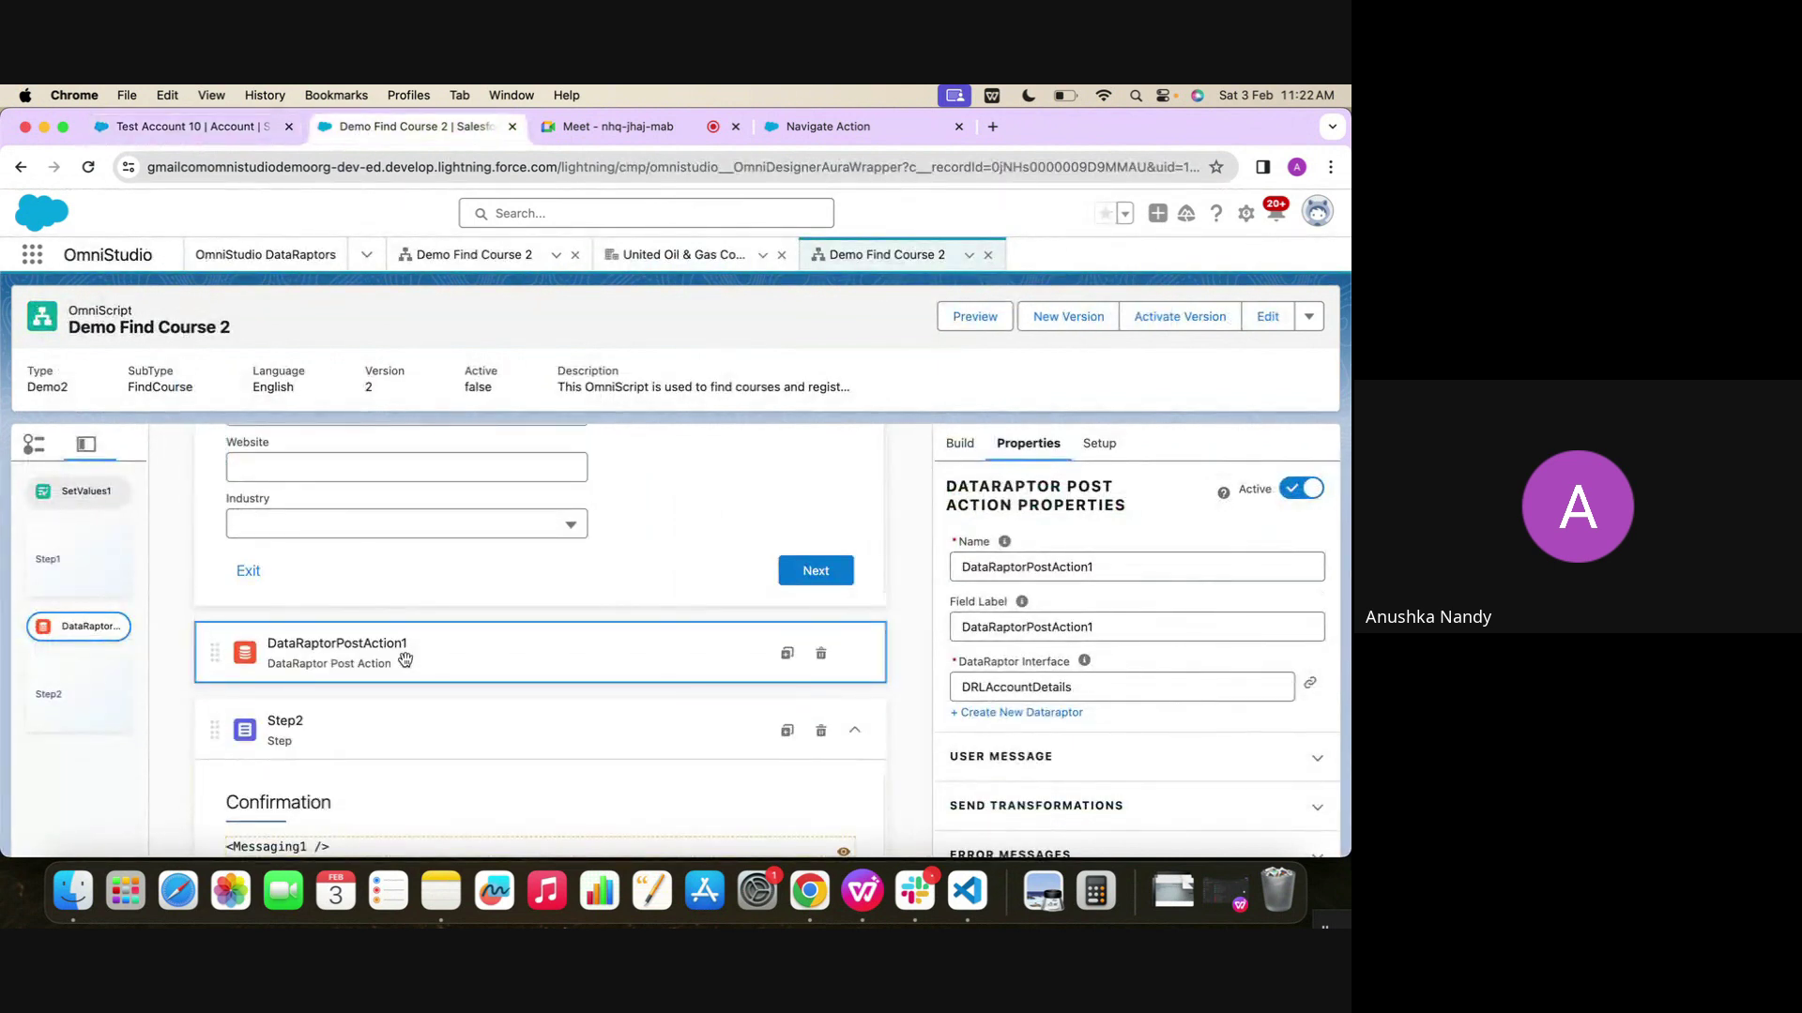
left_click(1310, 683)
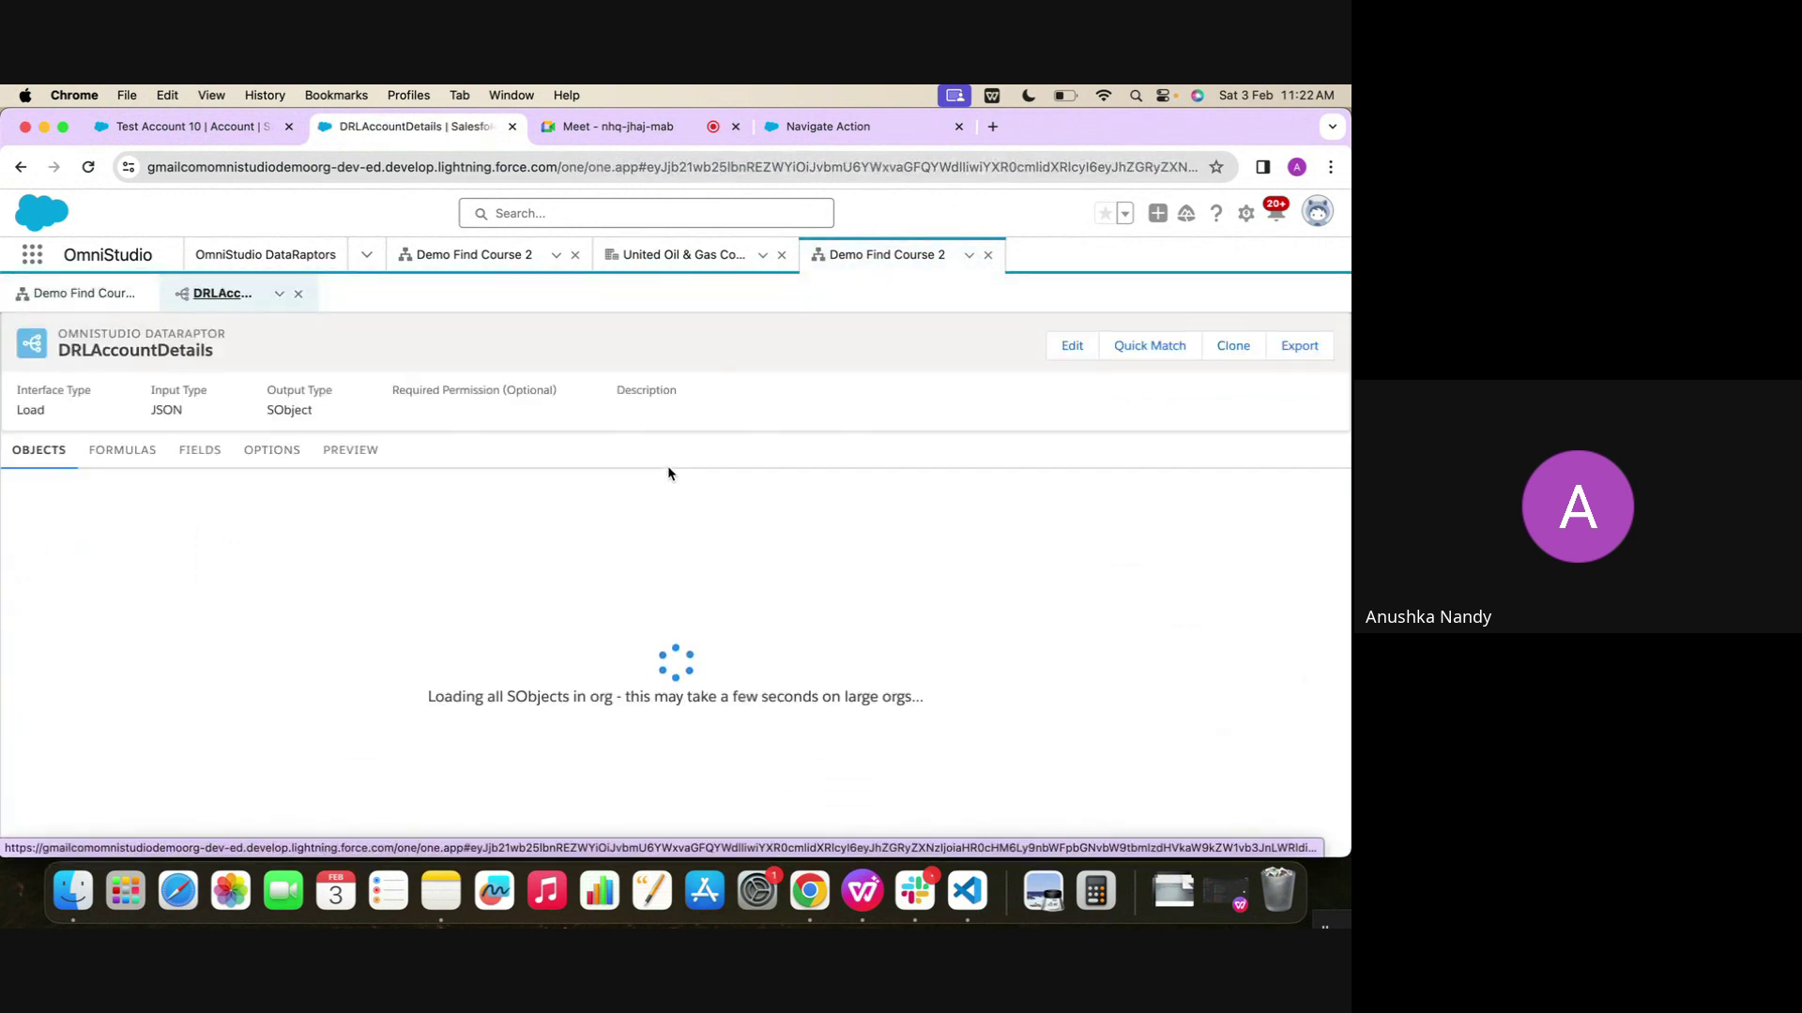
left_click(193, 458)
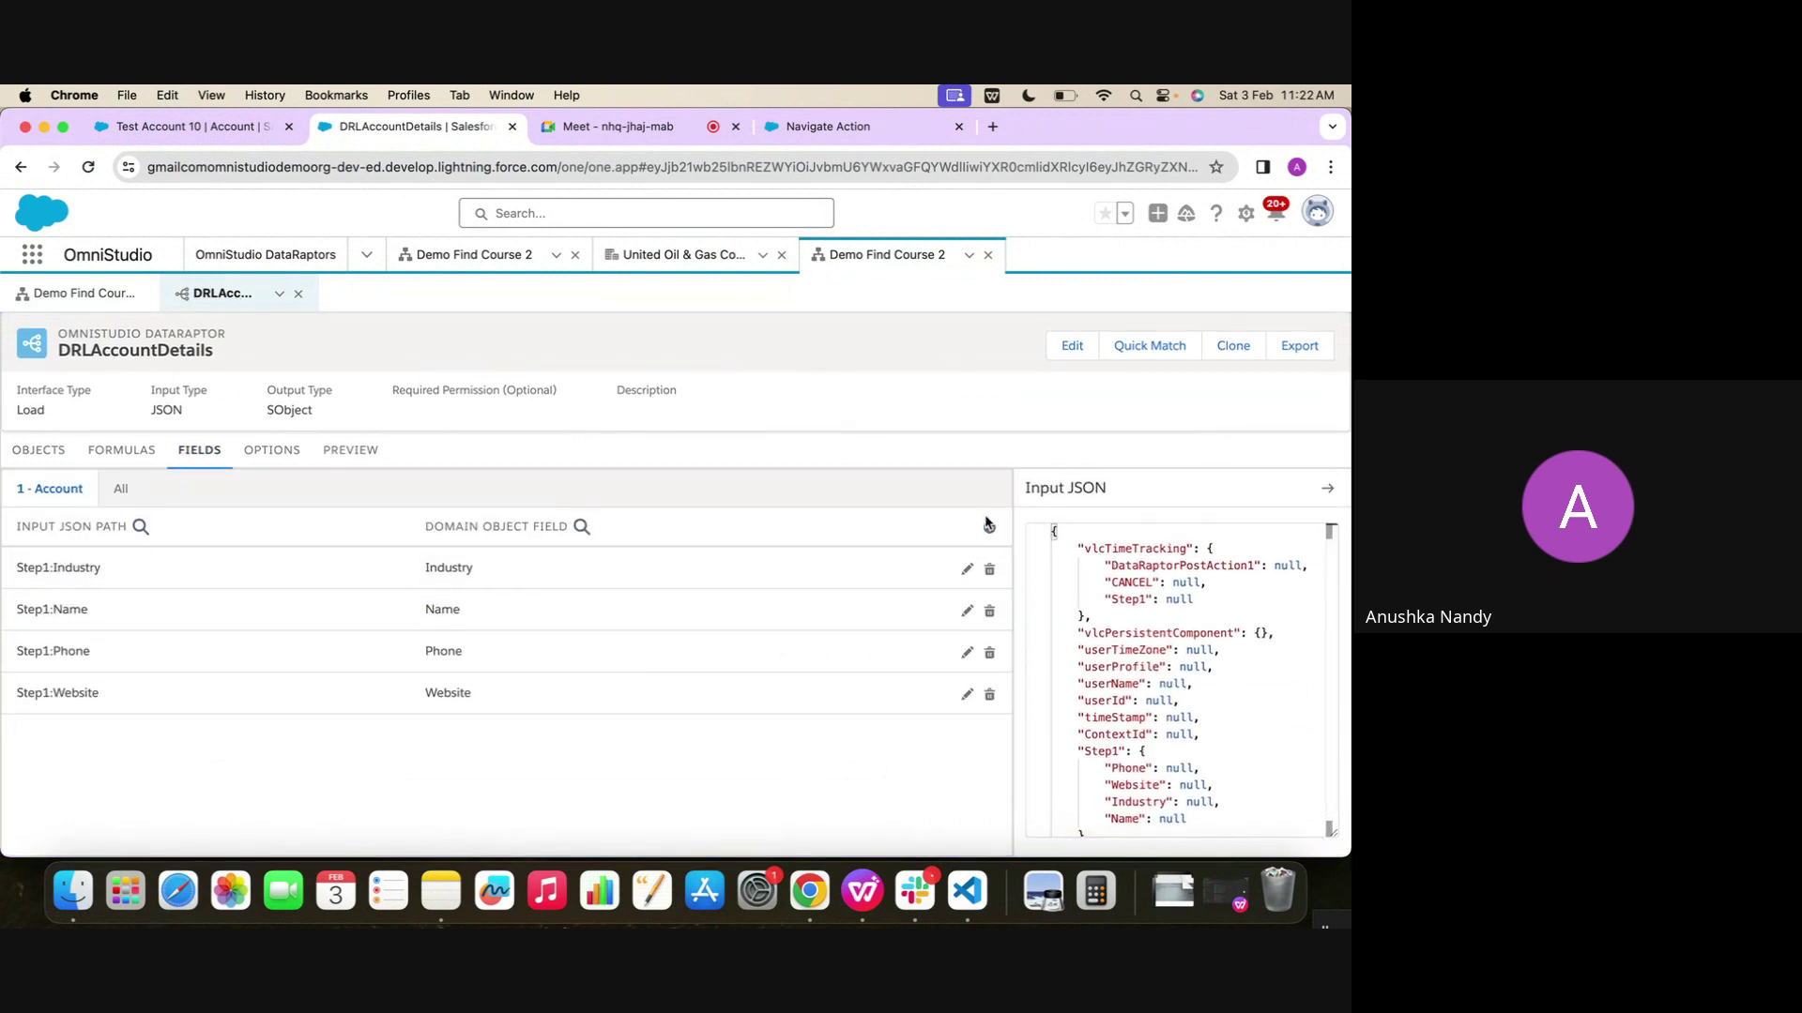
Add a field mapping to DRLAccountDetails from the input JSON path ContextId to the Account domain object field Id
left_click(987, 525)
left_click(196, 583)
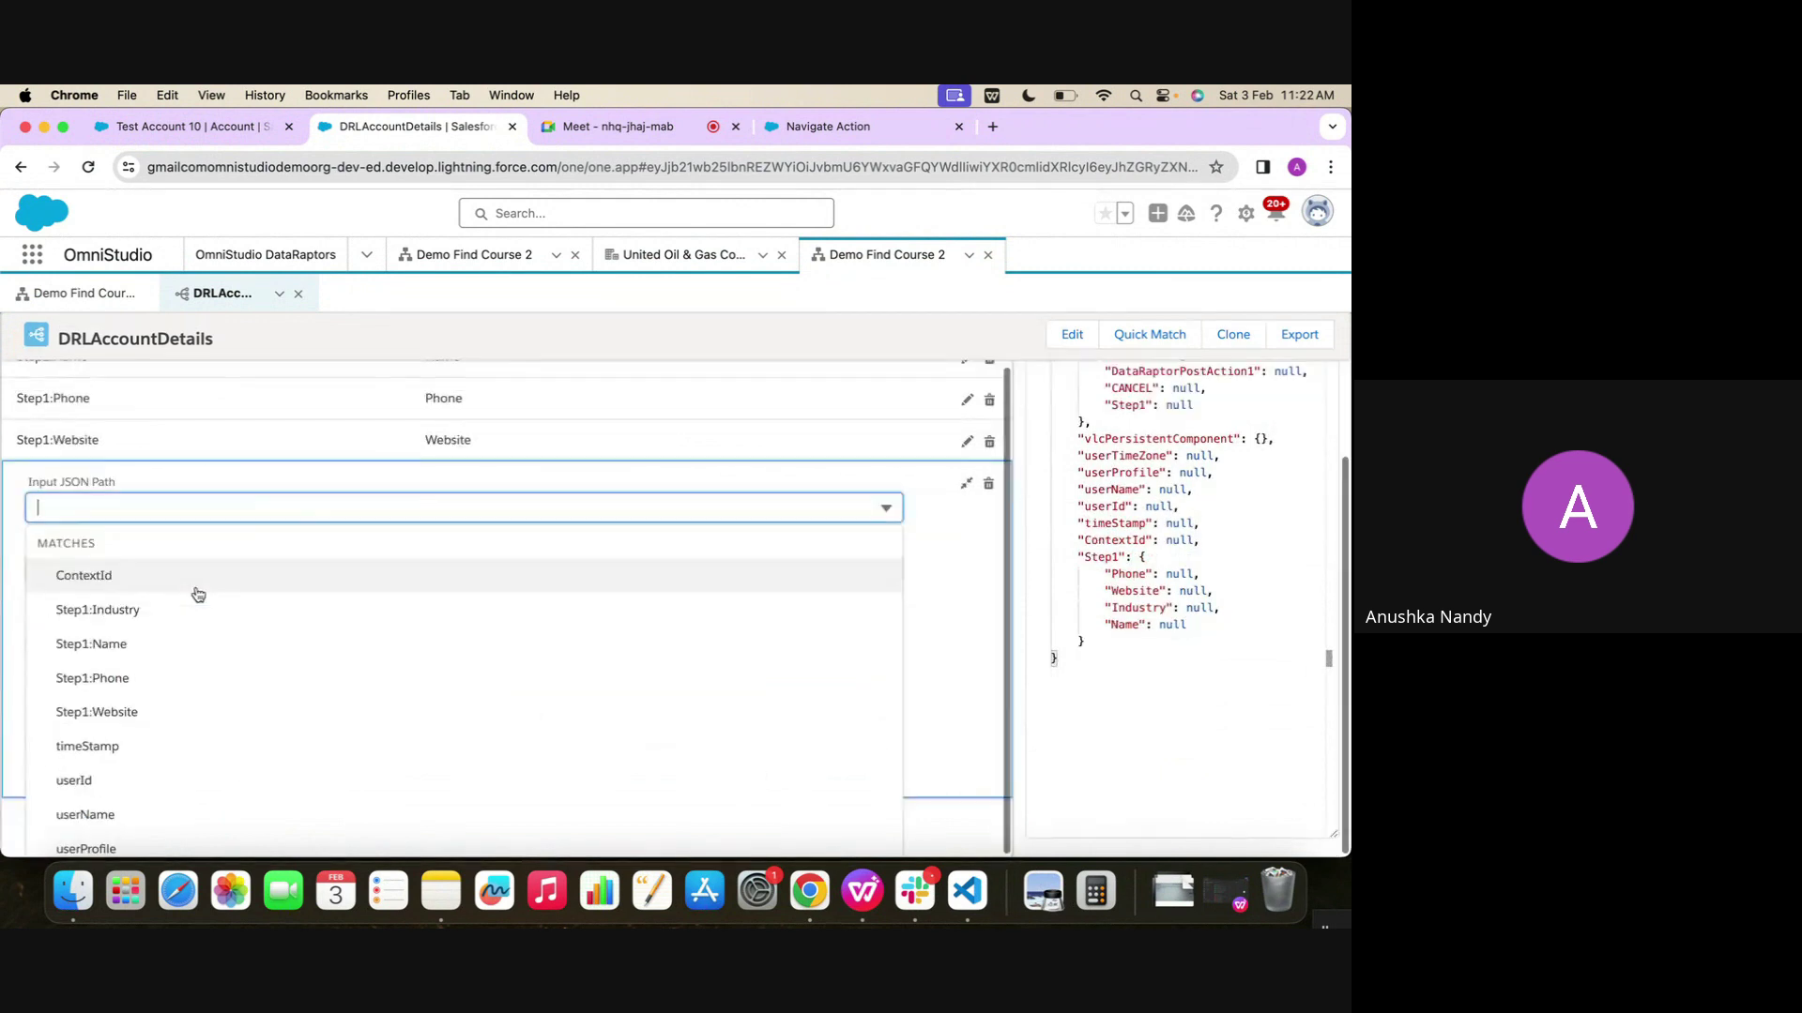
type("con")
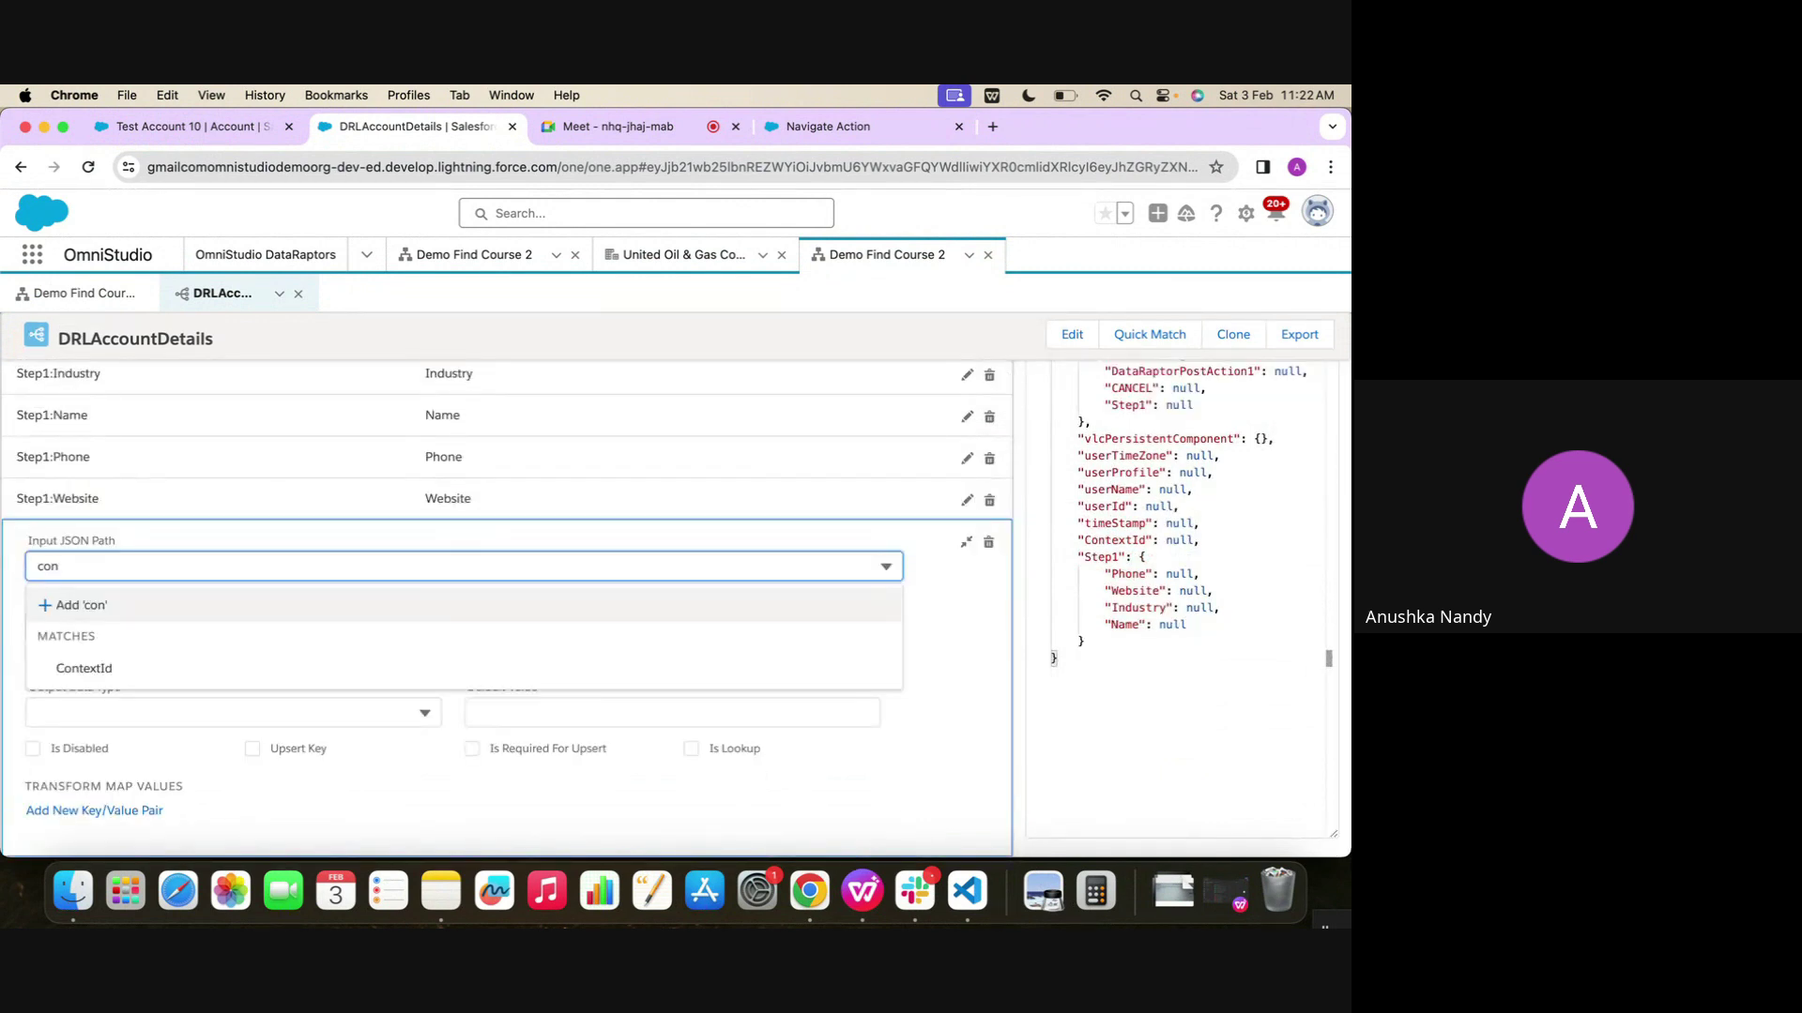
left_click(94, 677)
left_click(53, 467)
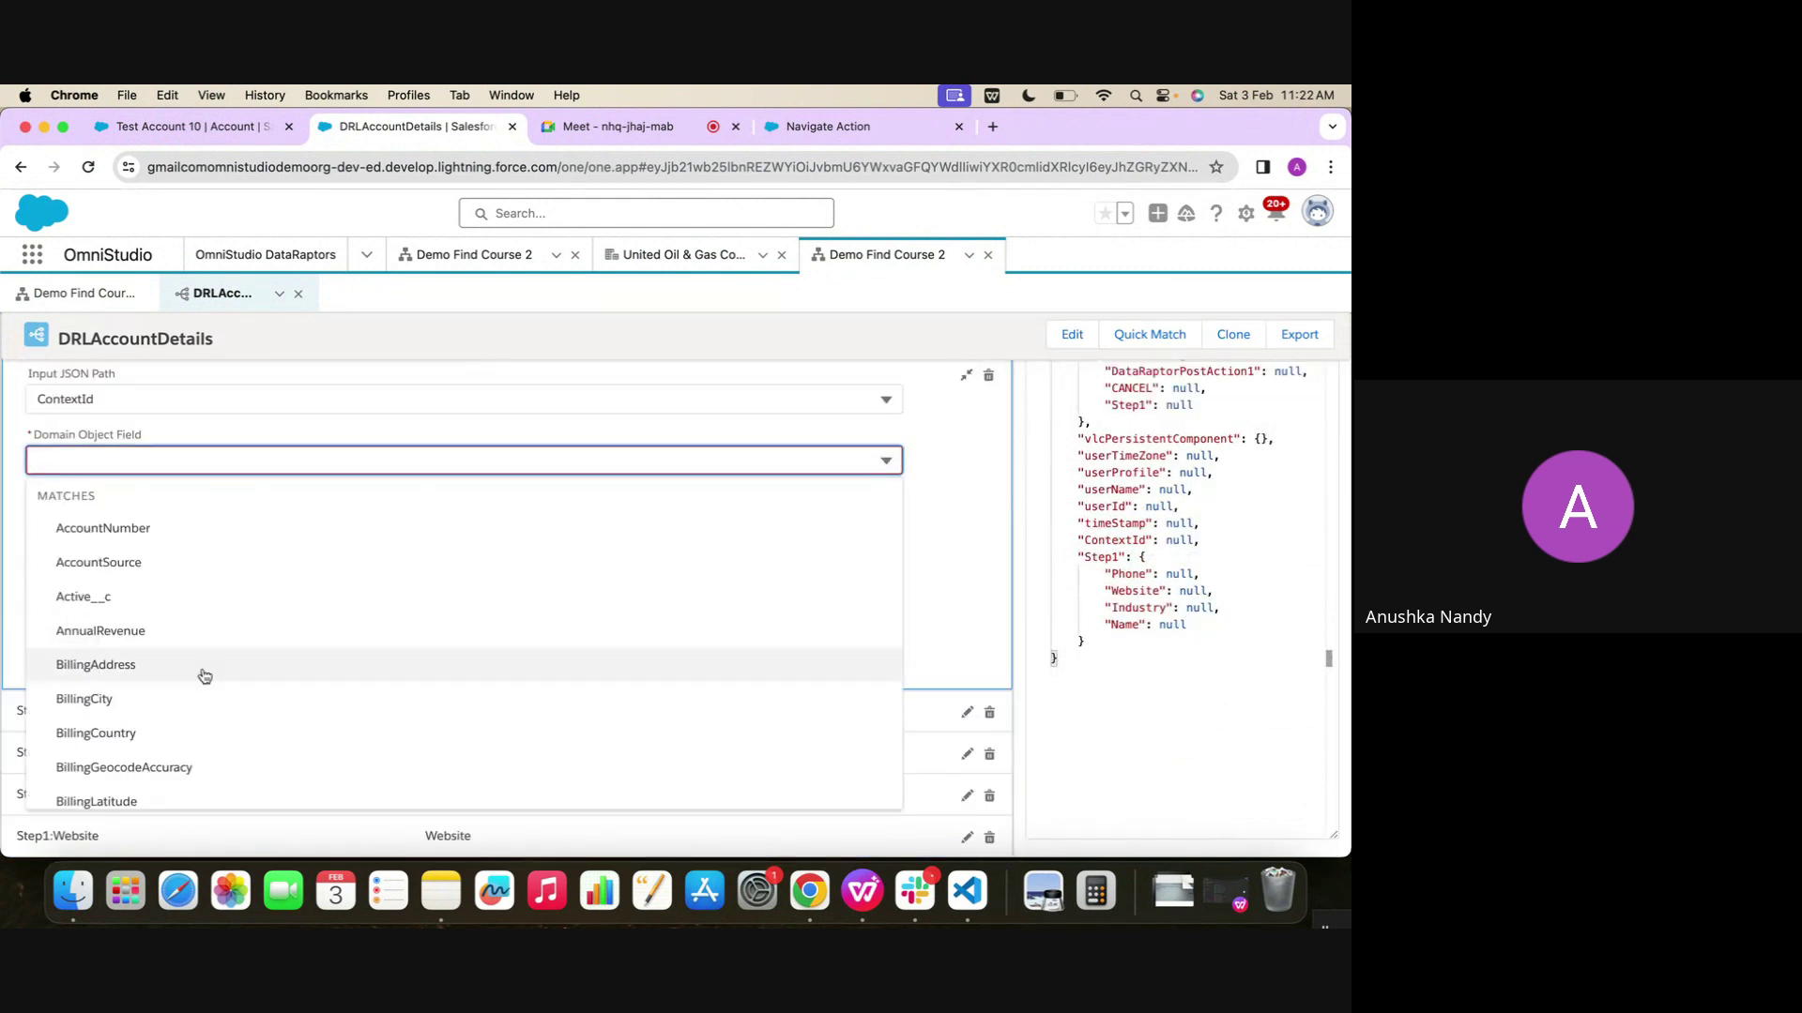
scroll(222, 712, "down", 6)
scroll(217, 666, "down", 1)
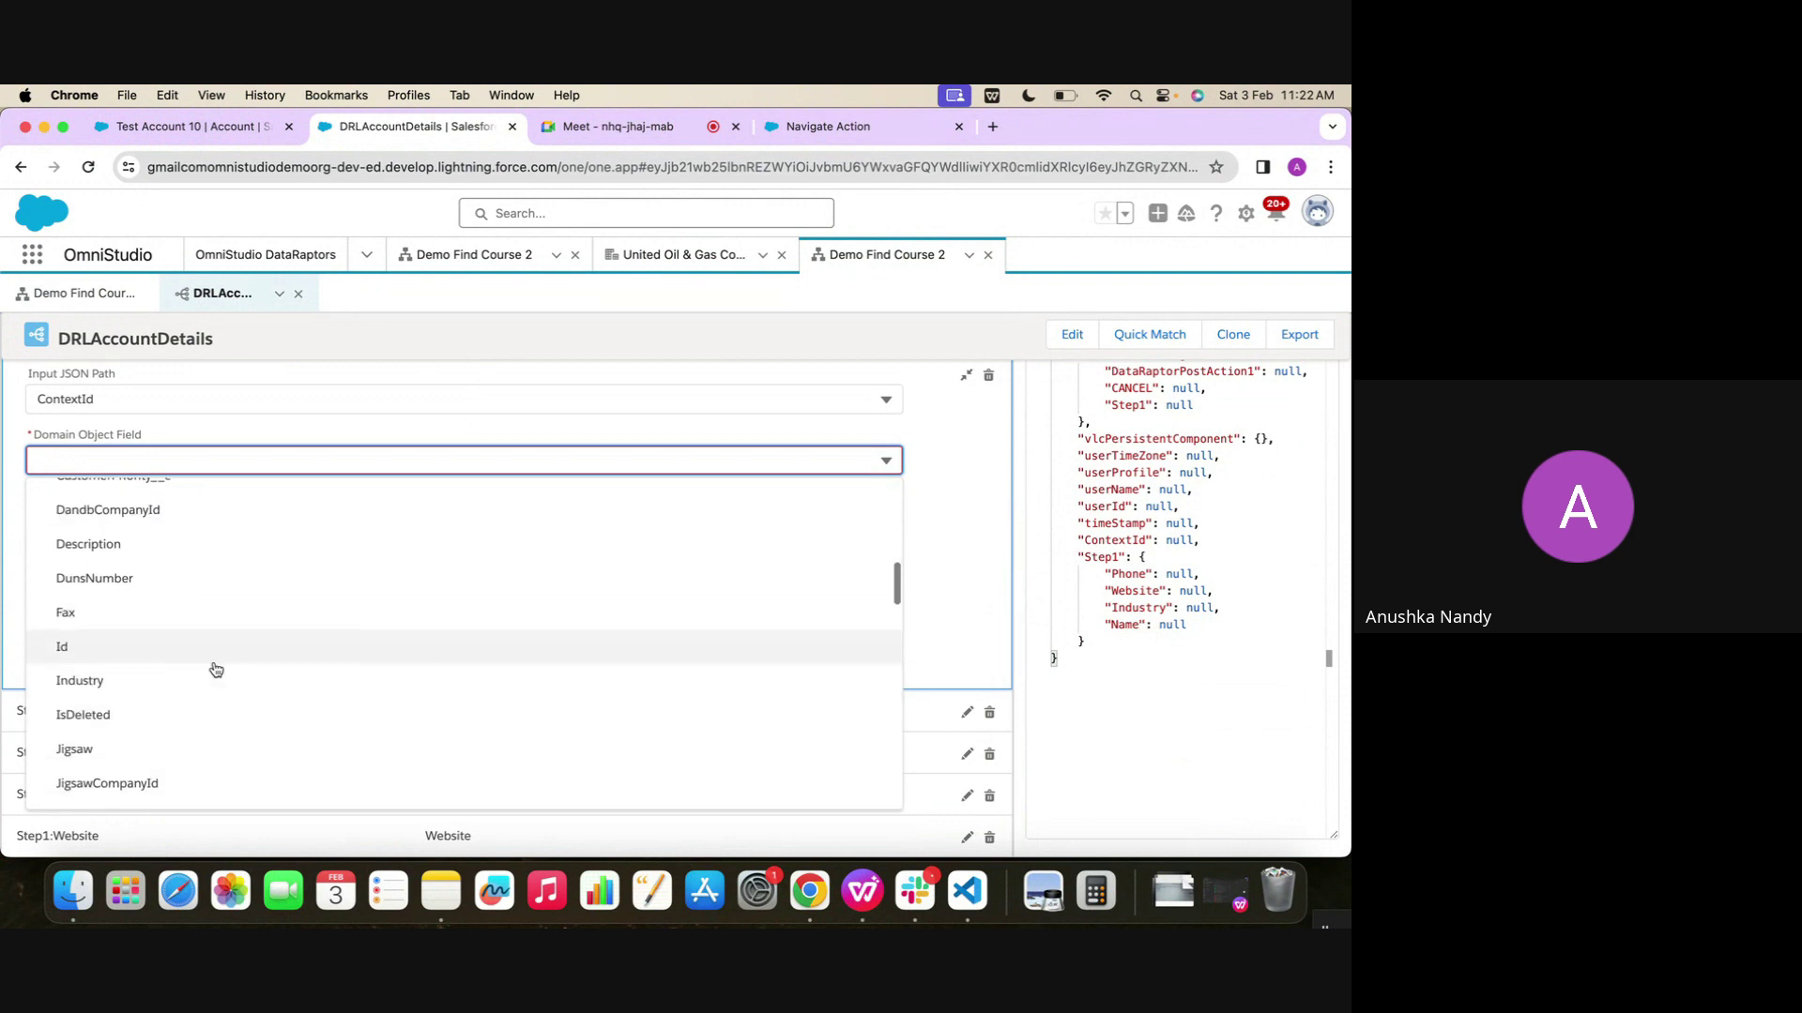
left_click(214, 659)
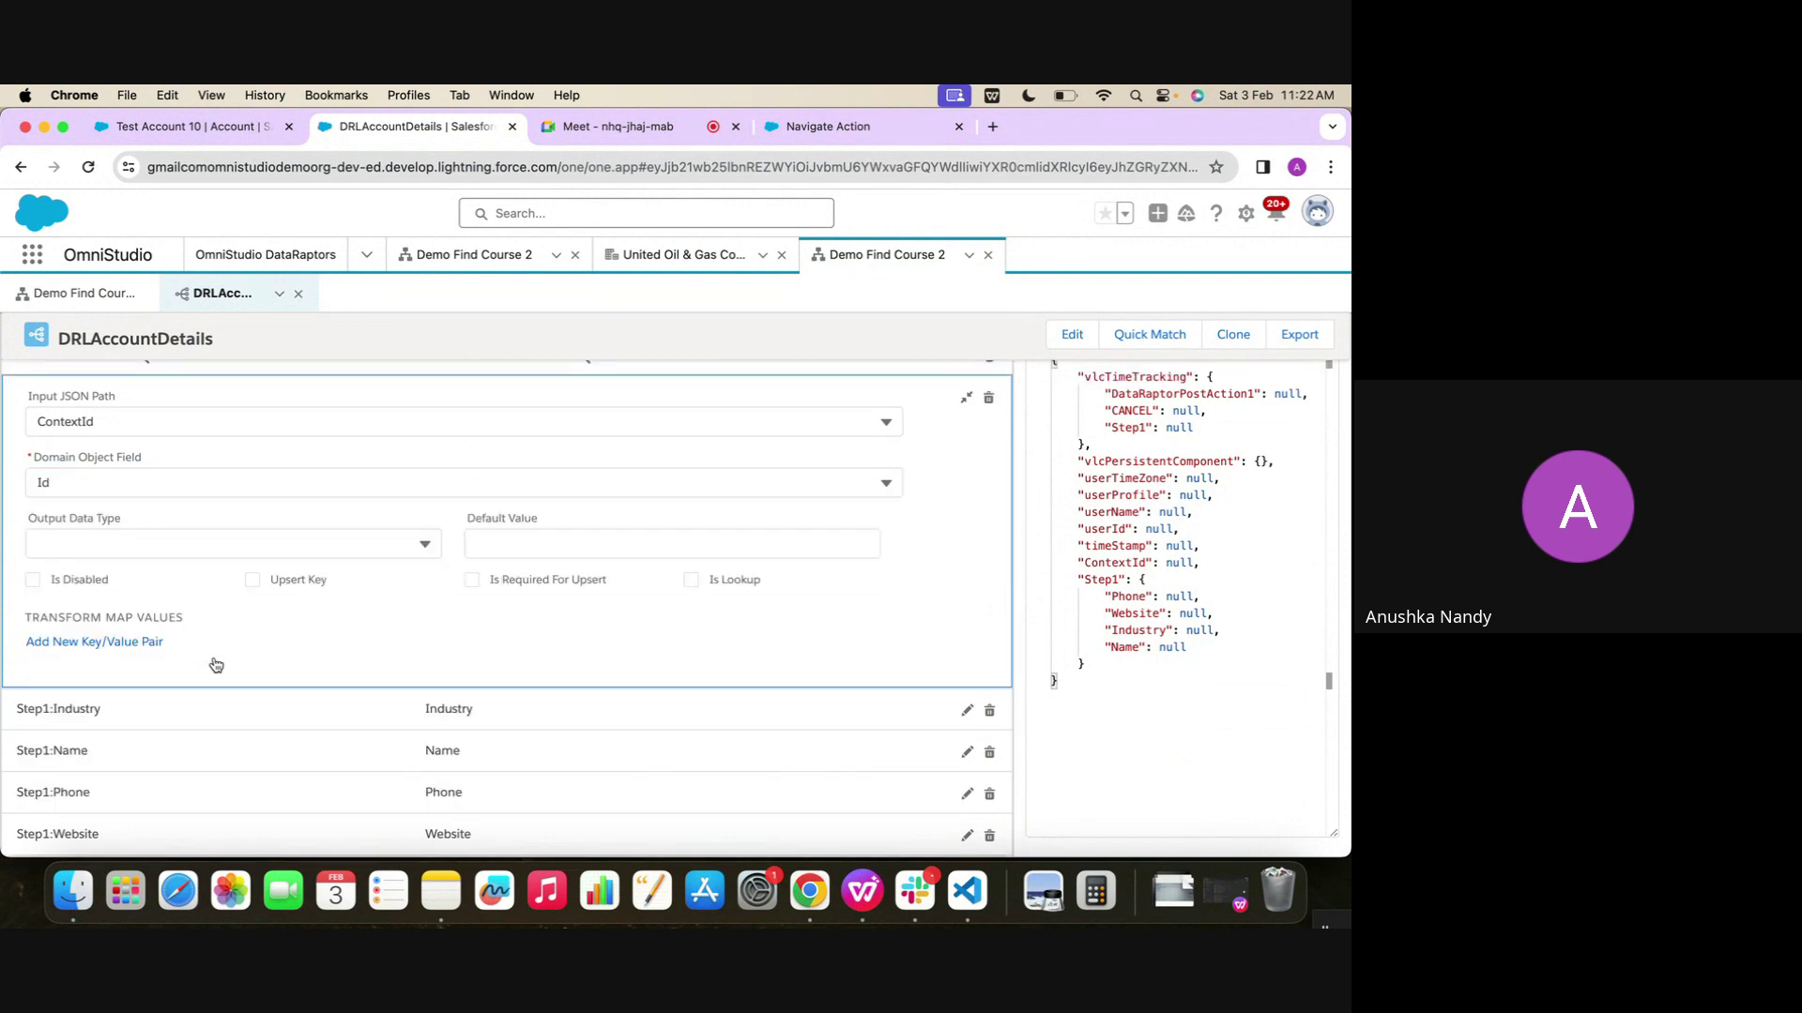
left_click(966, 397)
Activate version 2 of the Demo Find Course 2 OmniScript
left_click(62, 297)
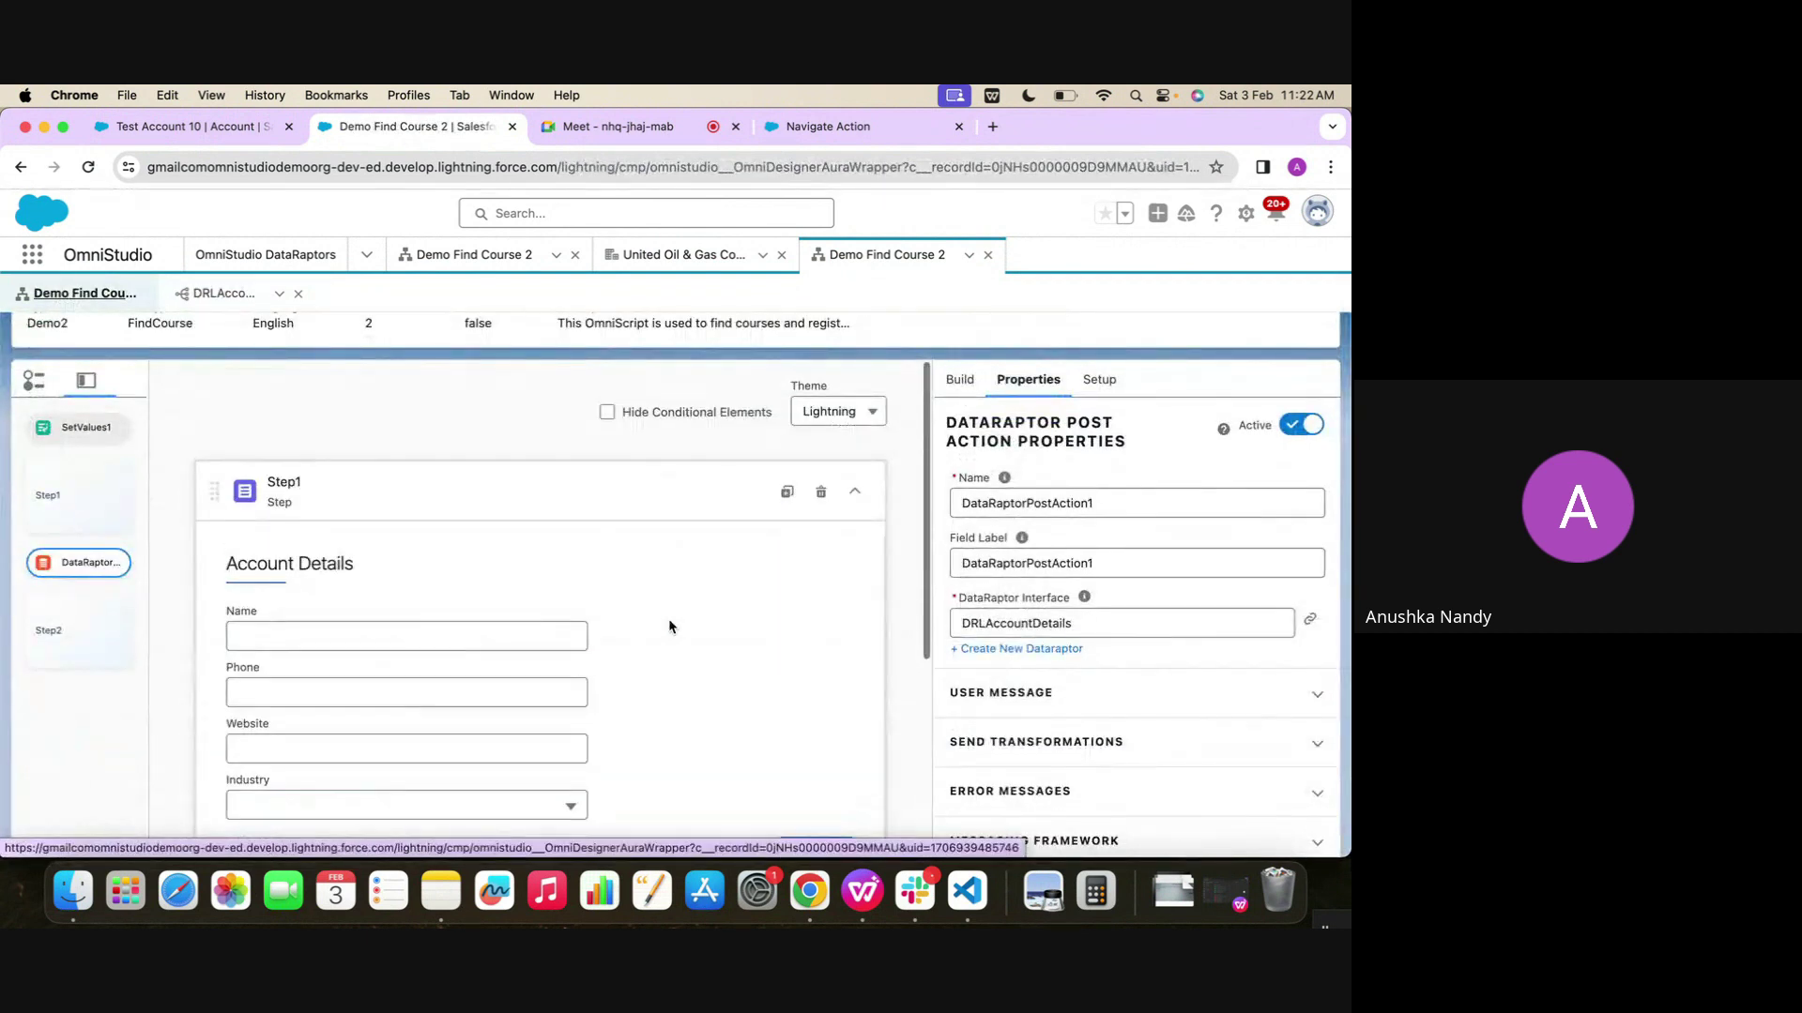
left_click(1174, 354)
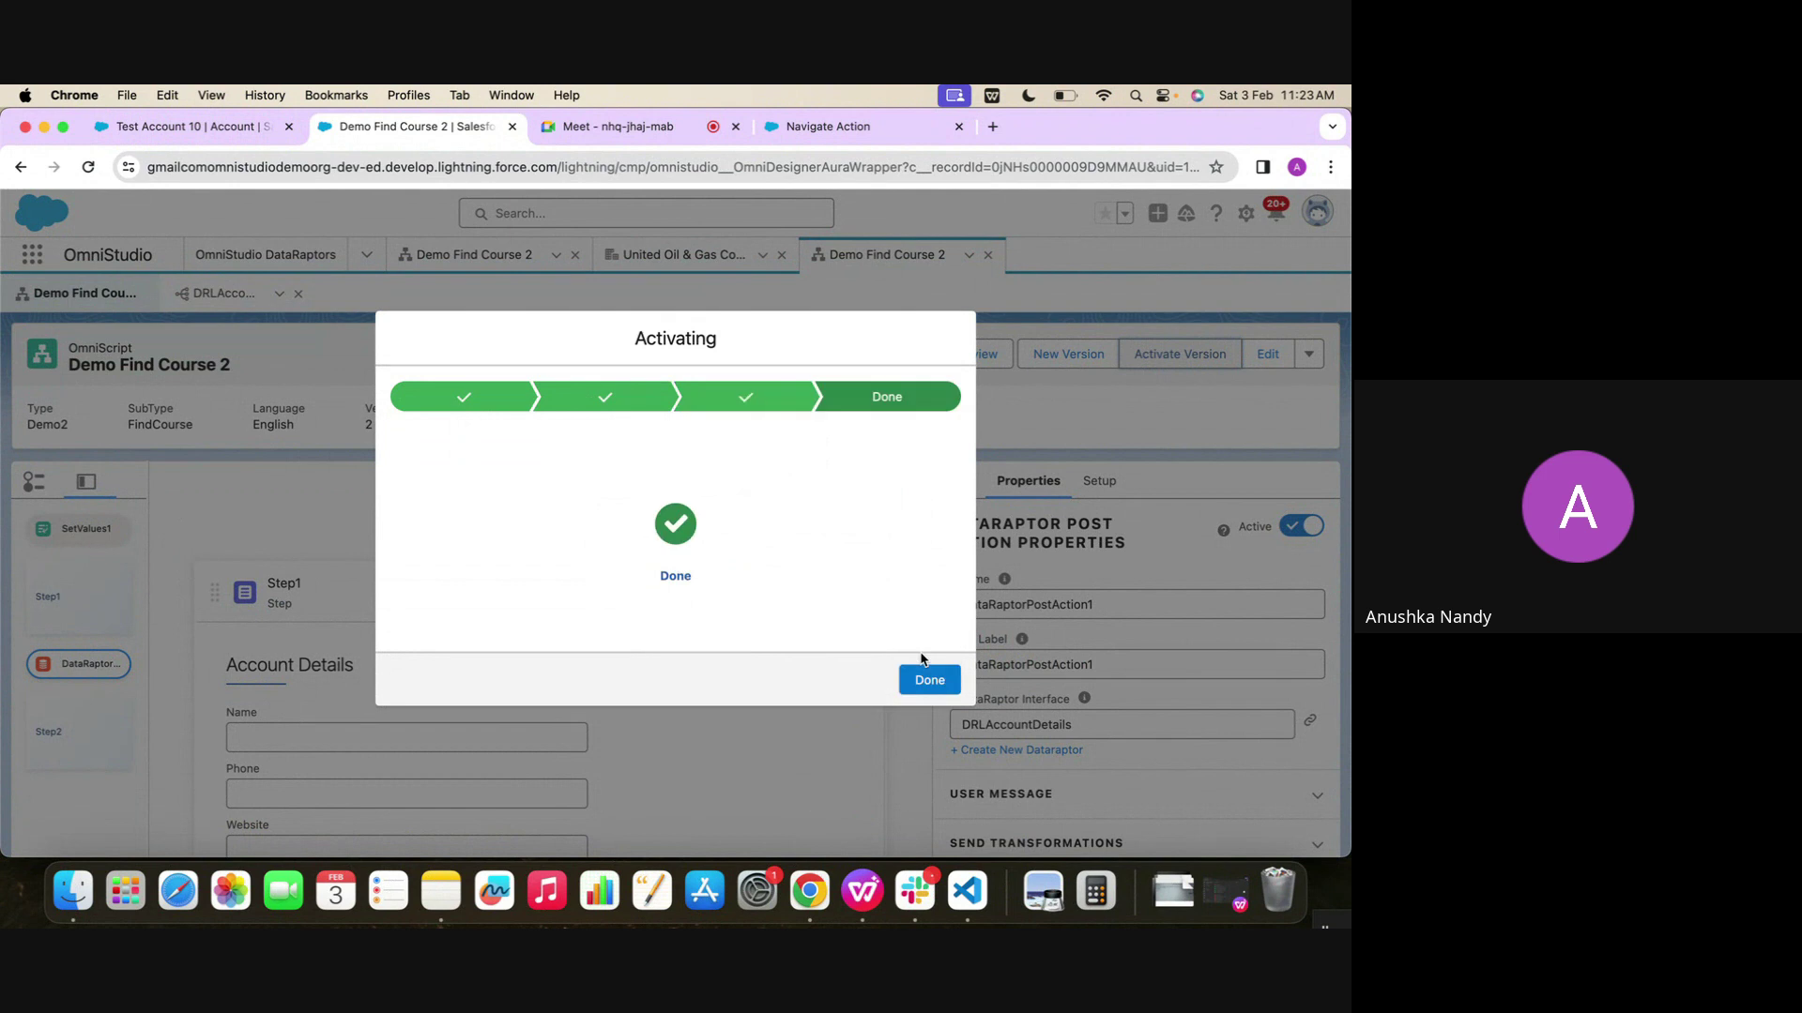
left_click(939, 681)
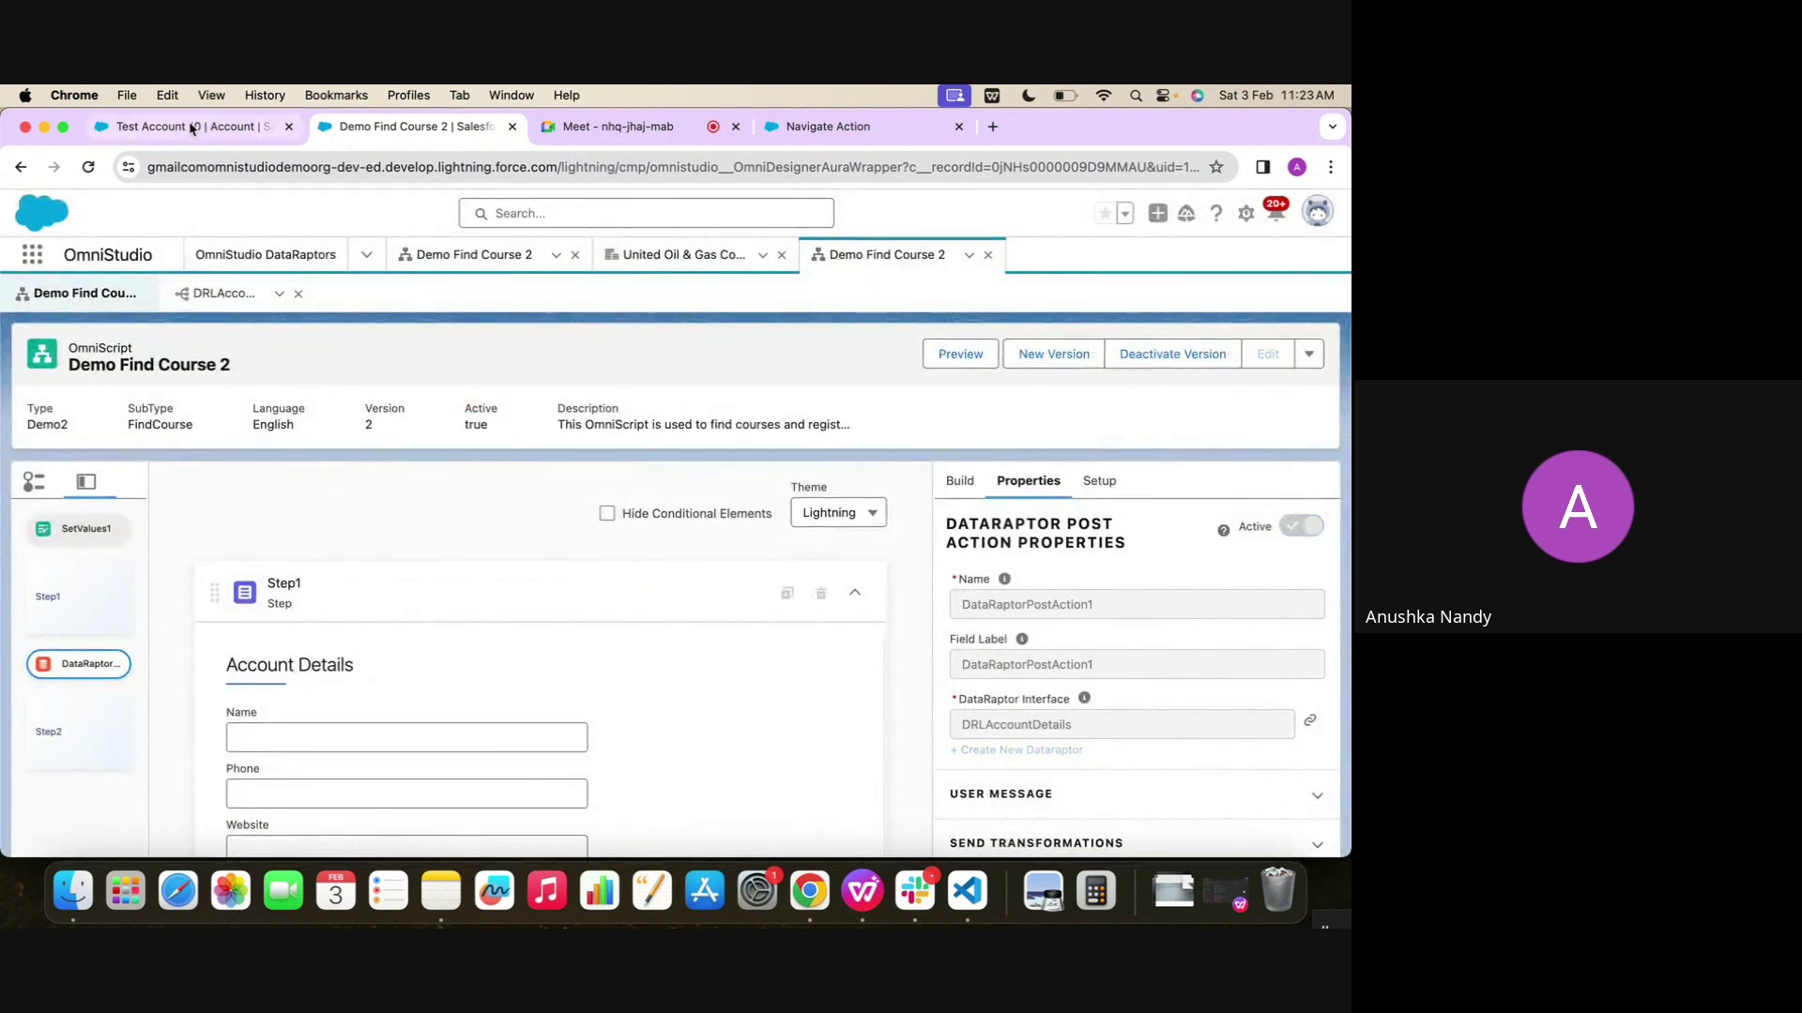
Delete the stored force.com site data and reload the Test Account 10 page until its OmniScript form loads
left_click(141, 125)
left_click(90, 168)
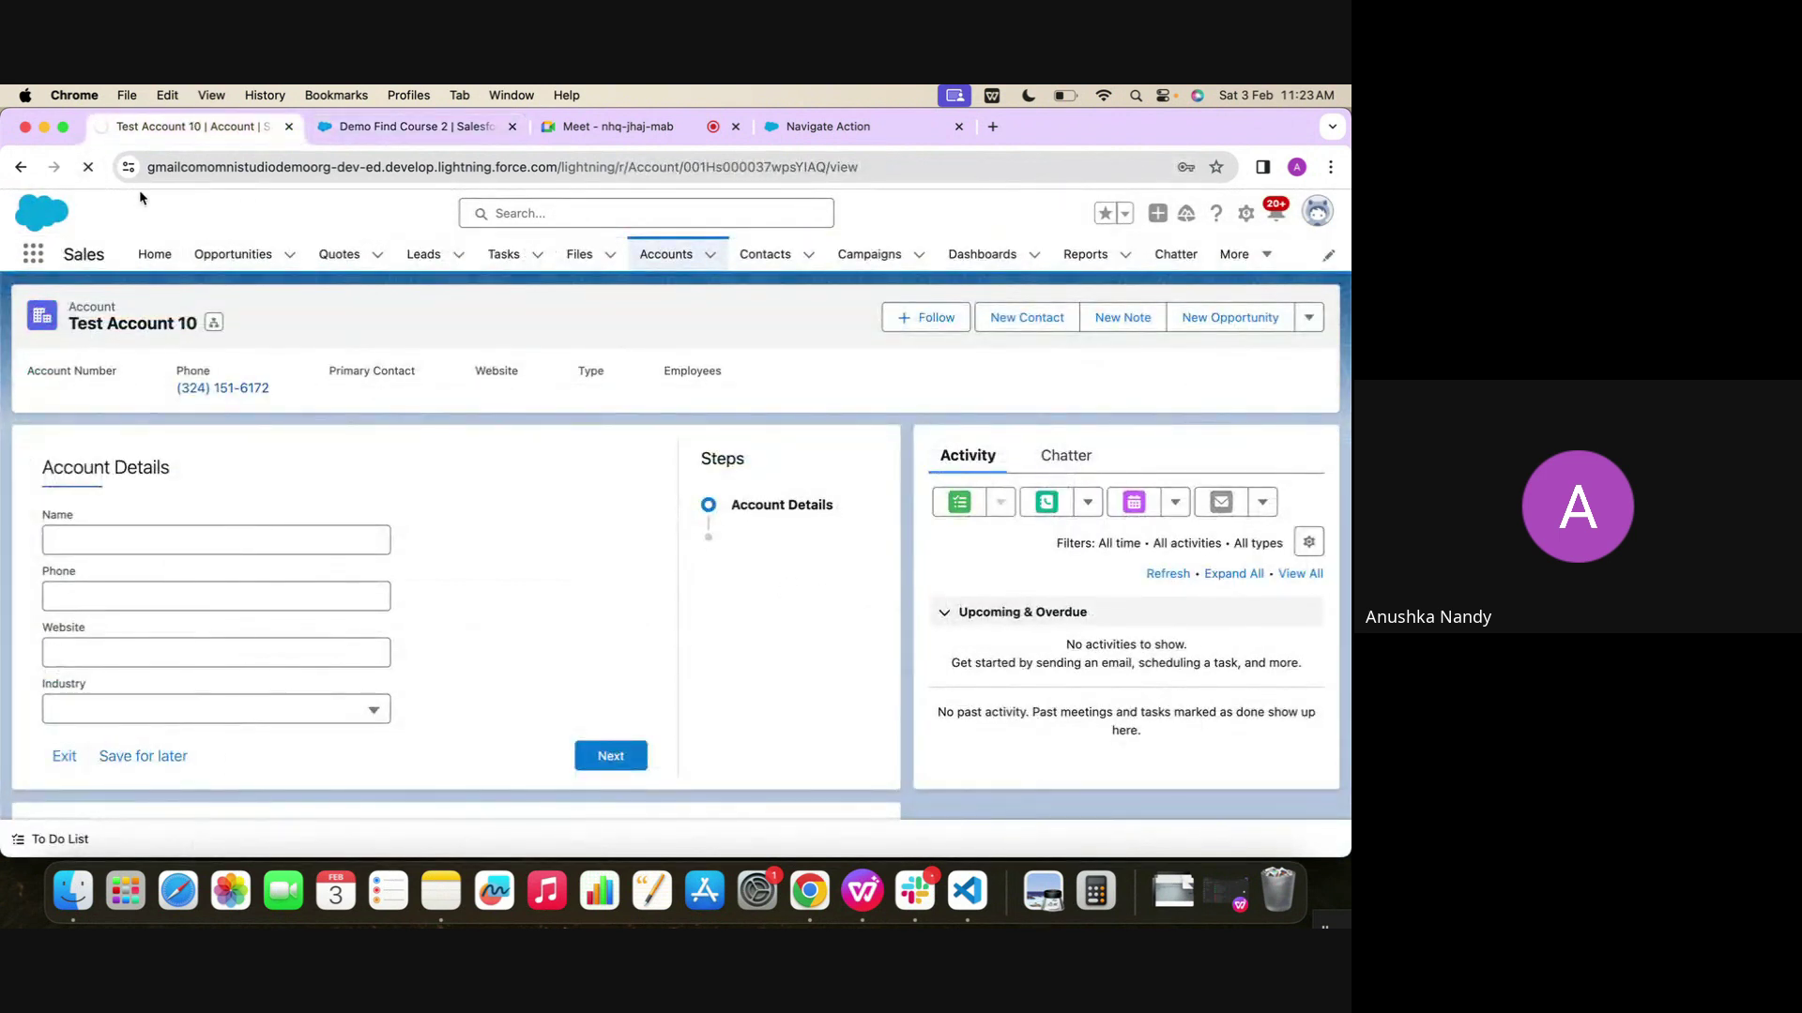
left_click(127, 167)
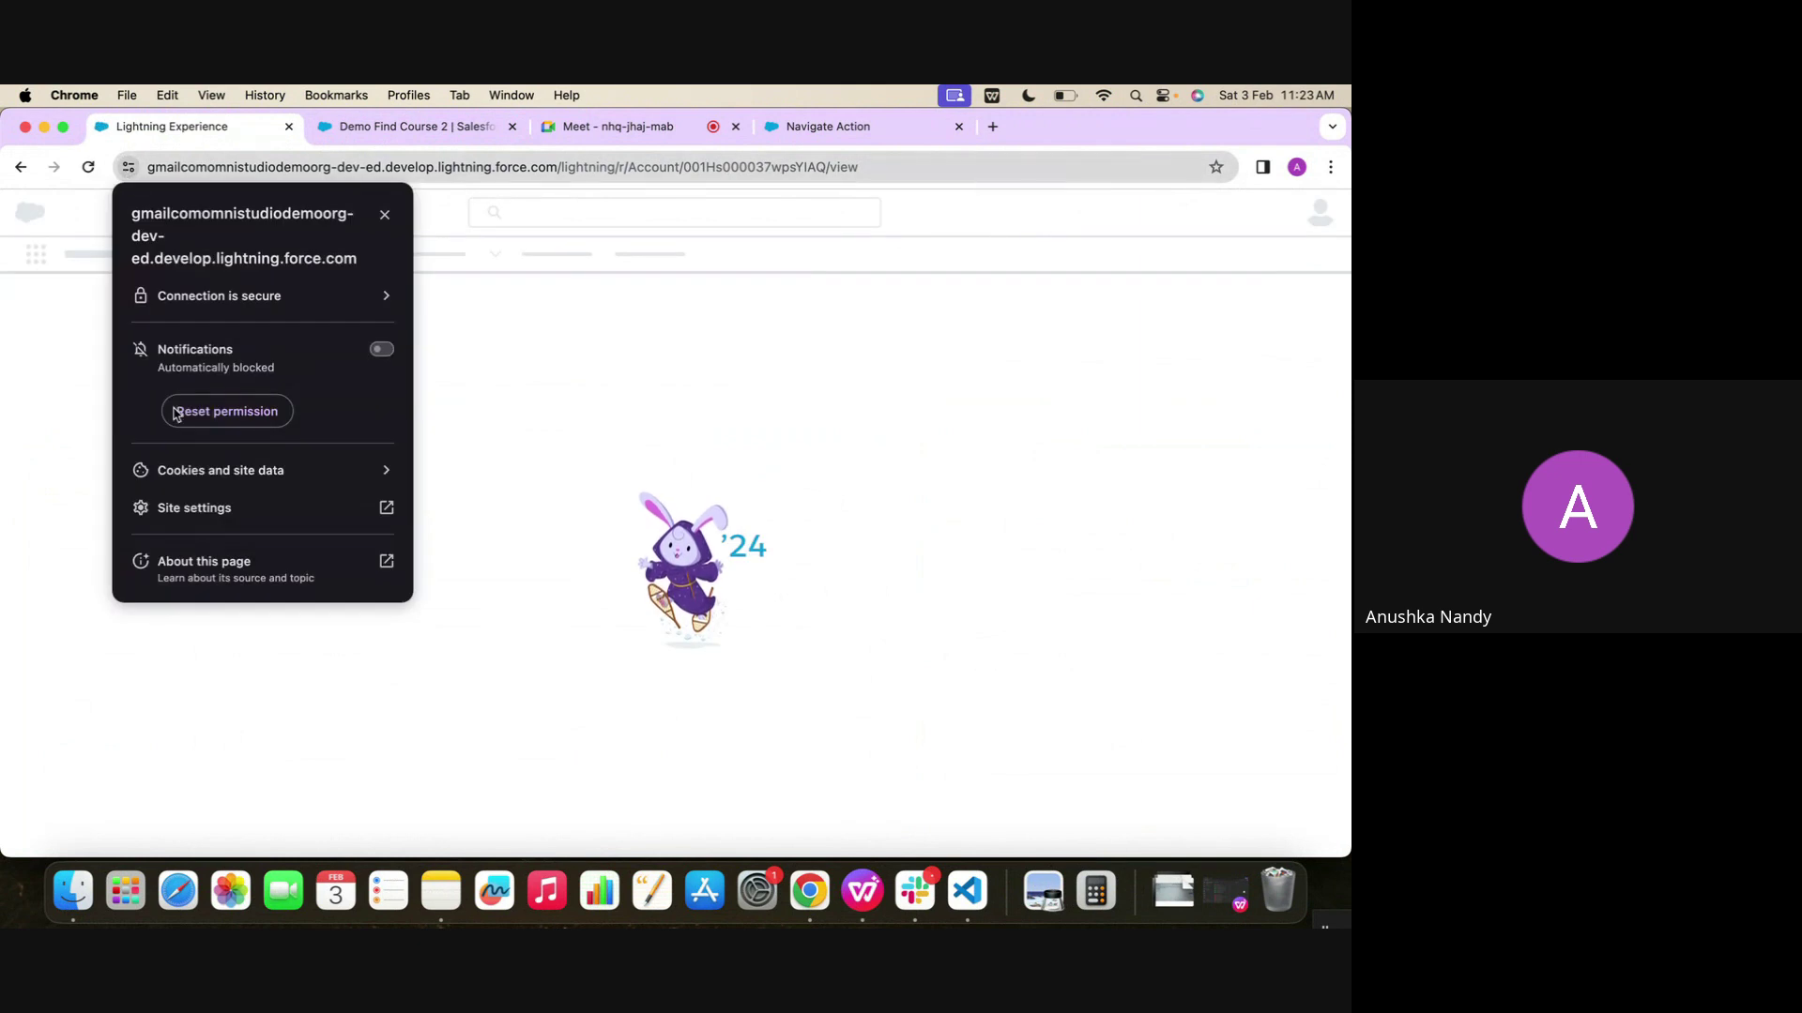
left_click(186, 471)
left_click(272, 383)
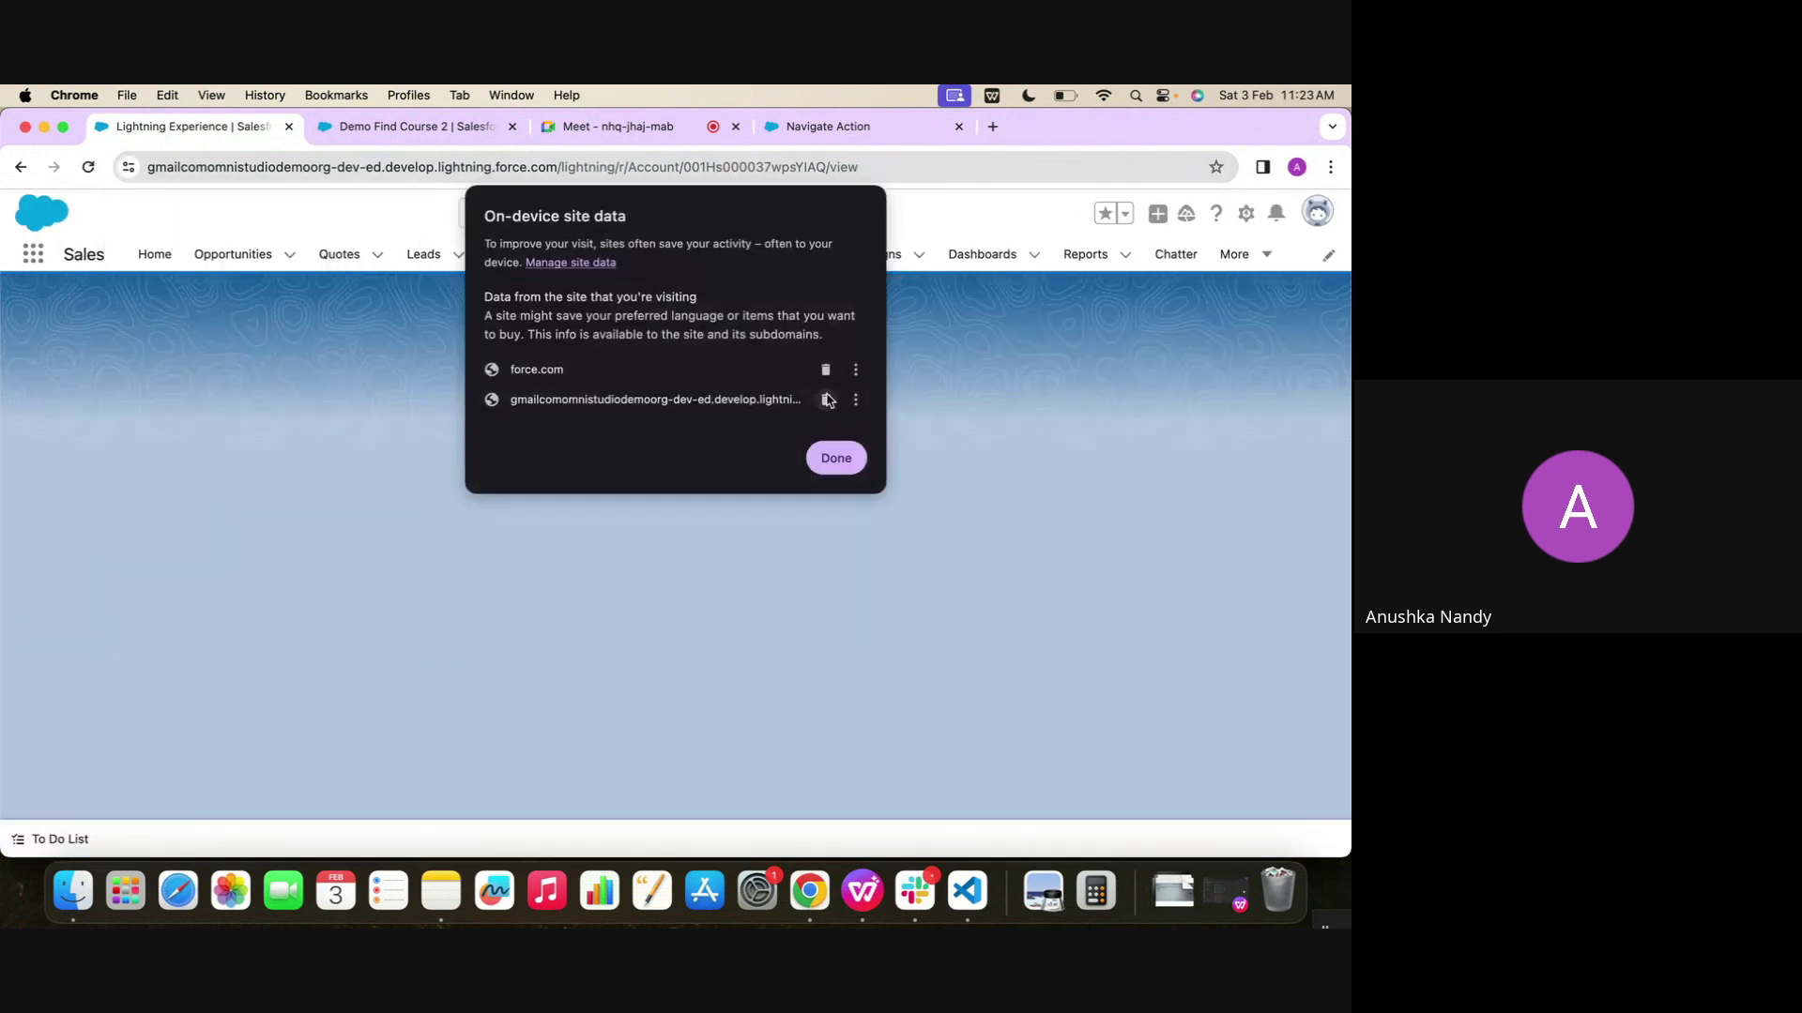
left_click(825, 370)
left_click(836, 458)
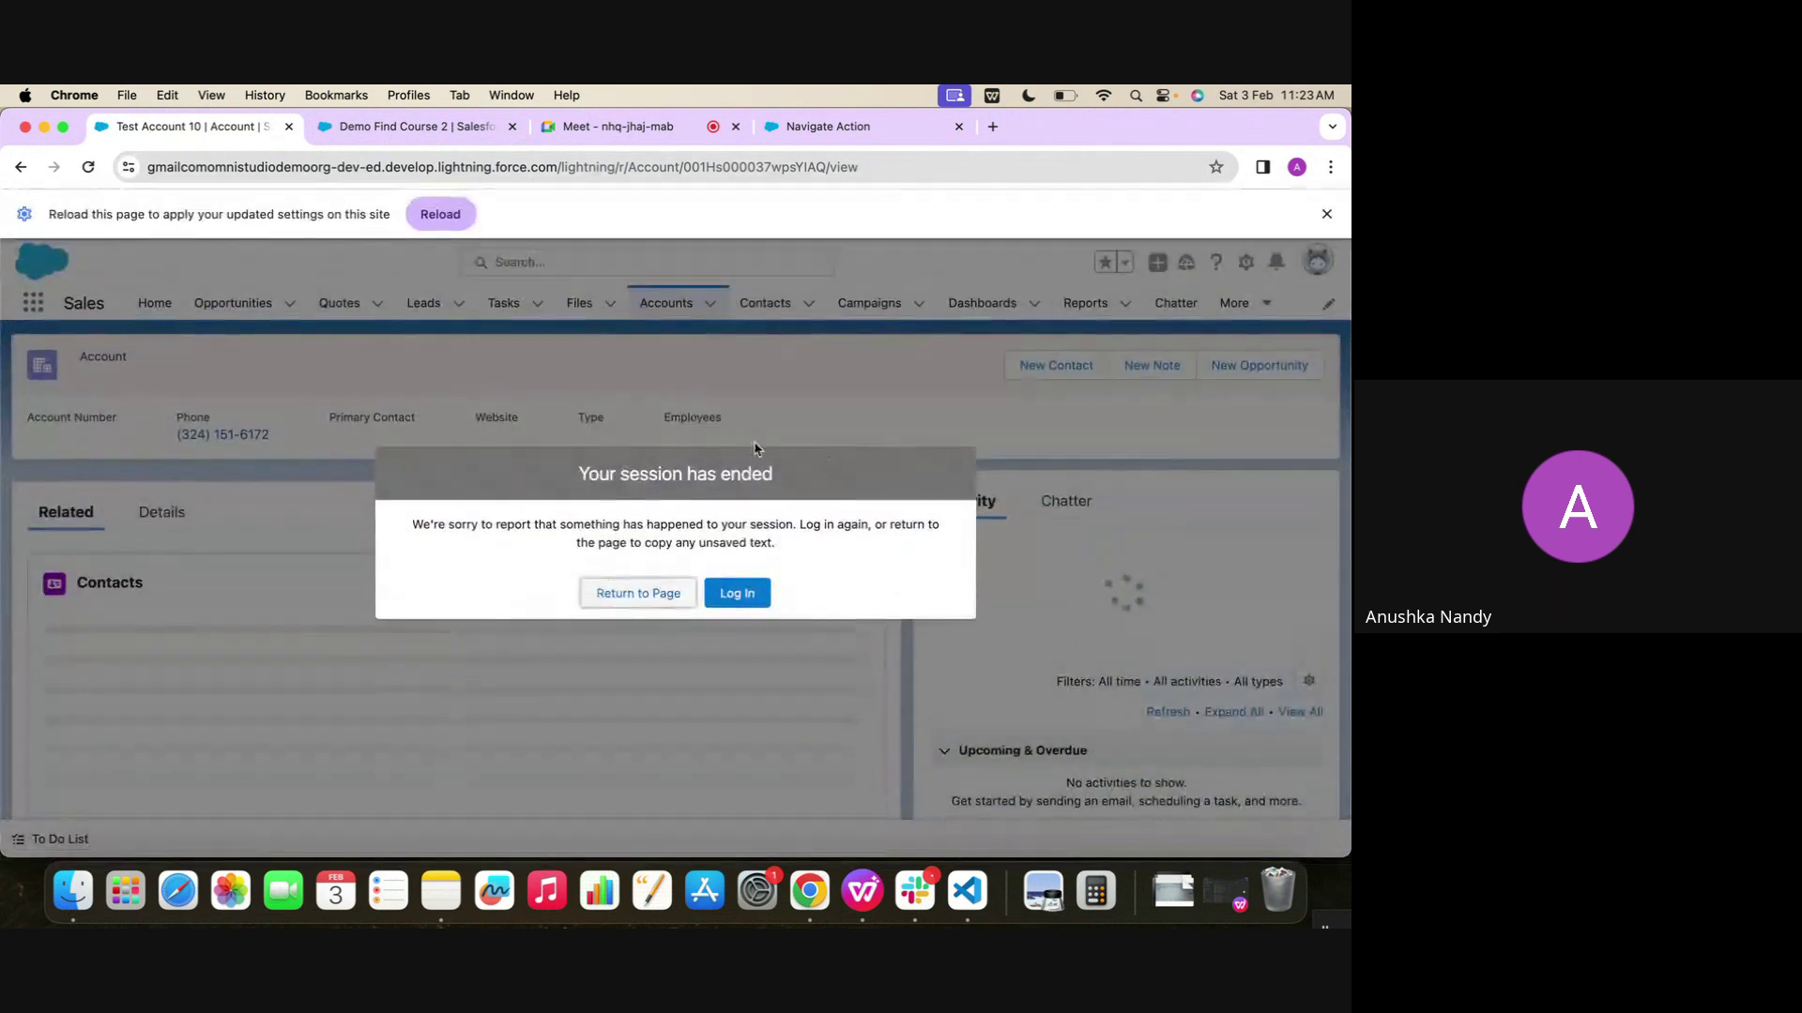
left_click(438, 221)
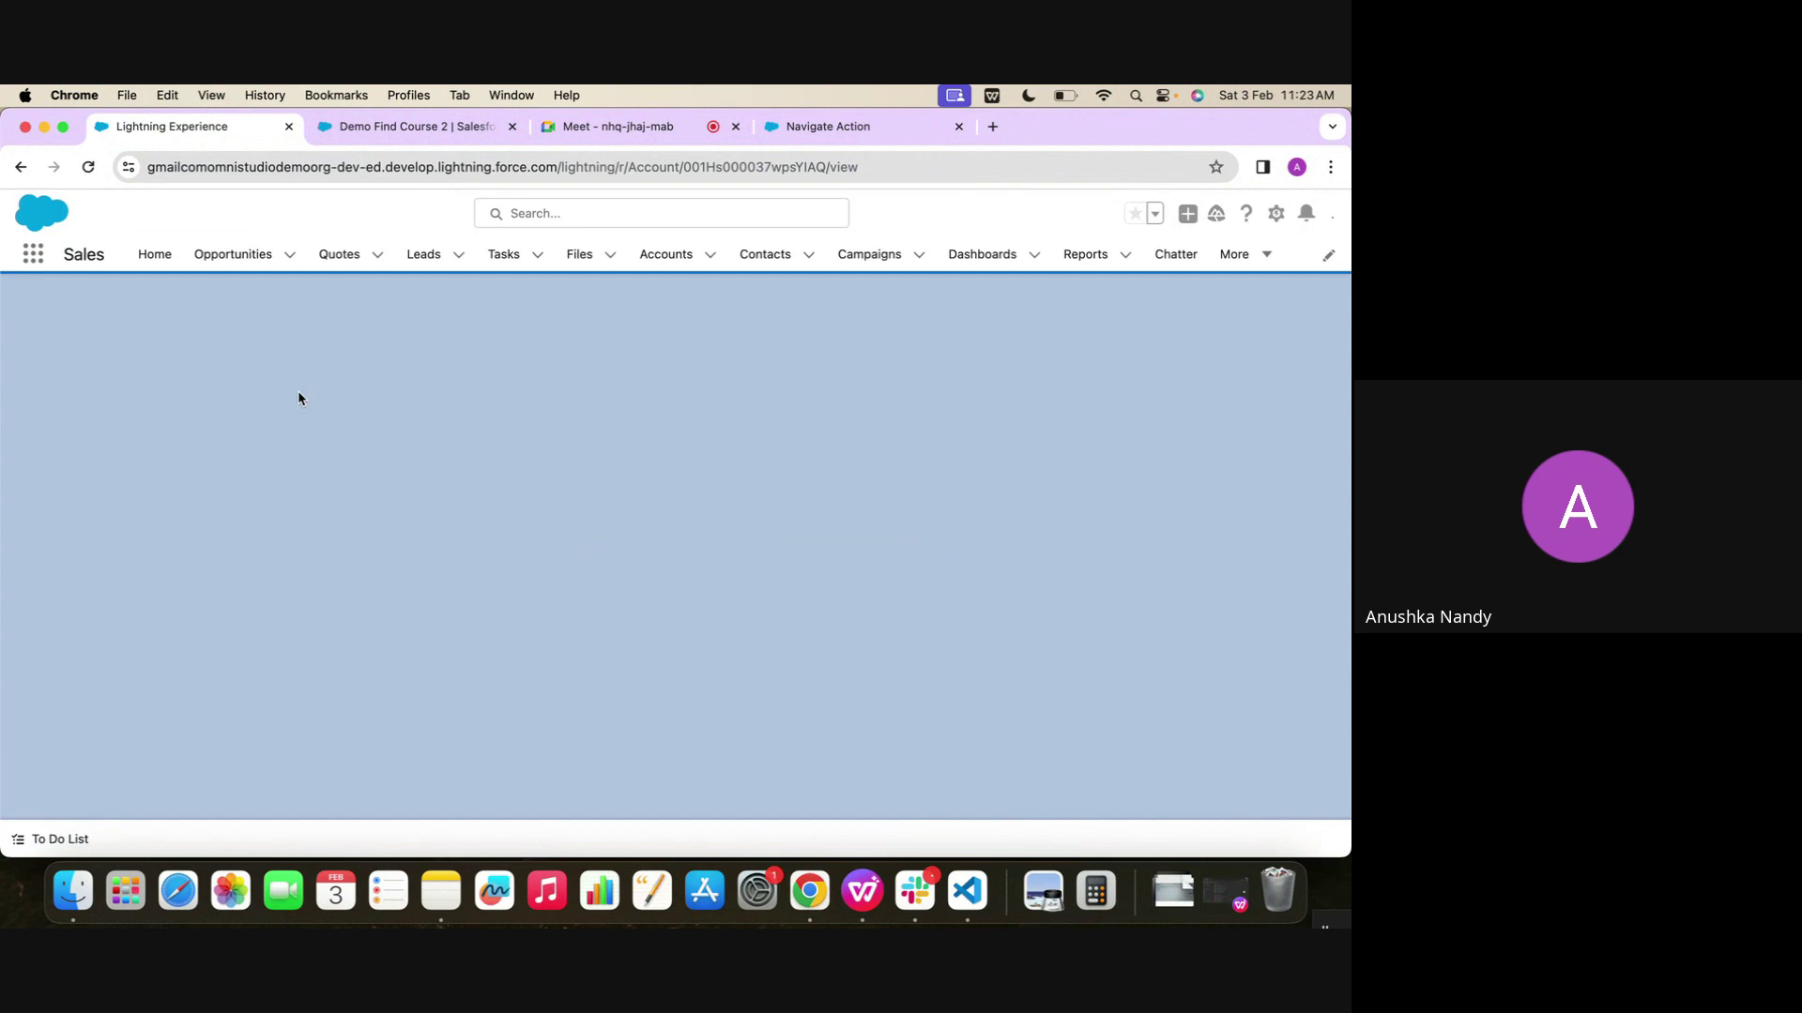
left_click(89, 168)
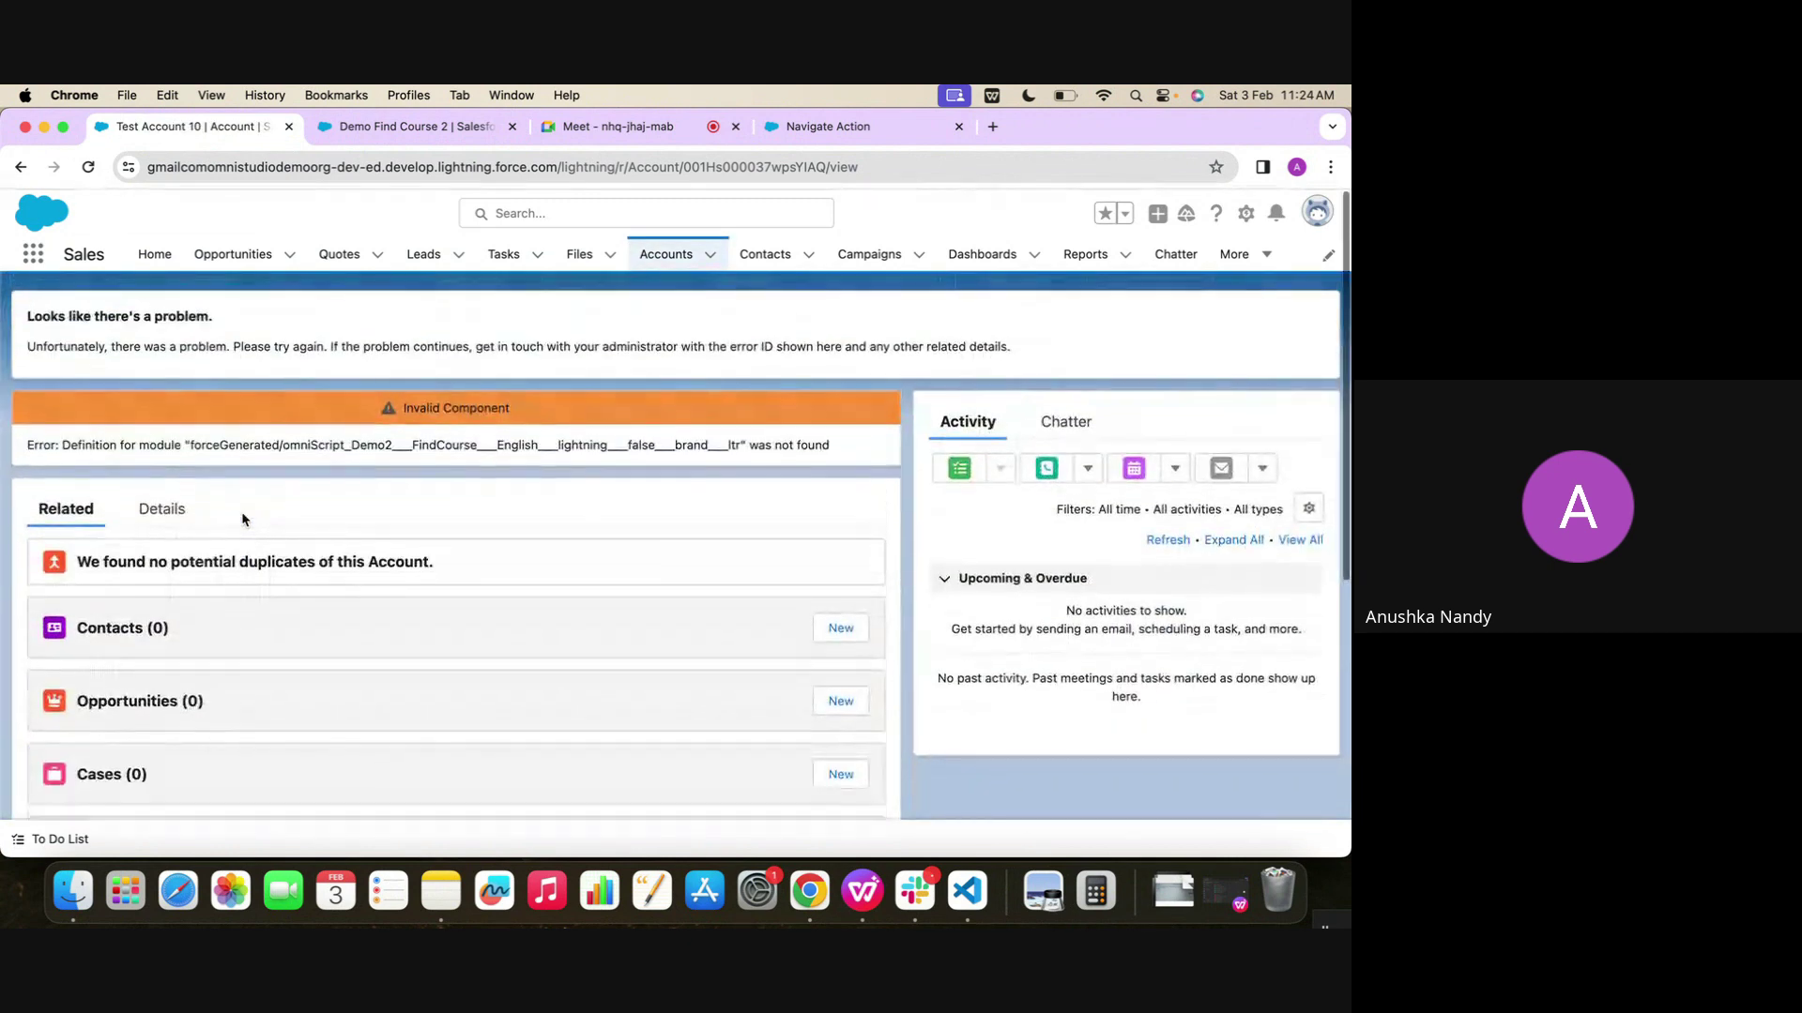
left_click(89, 167)
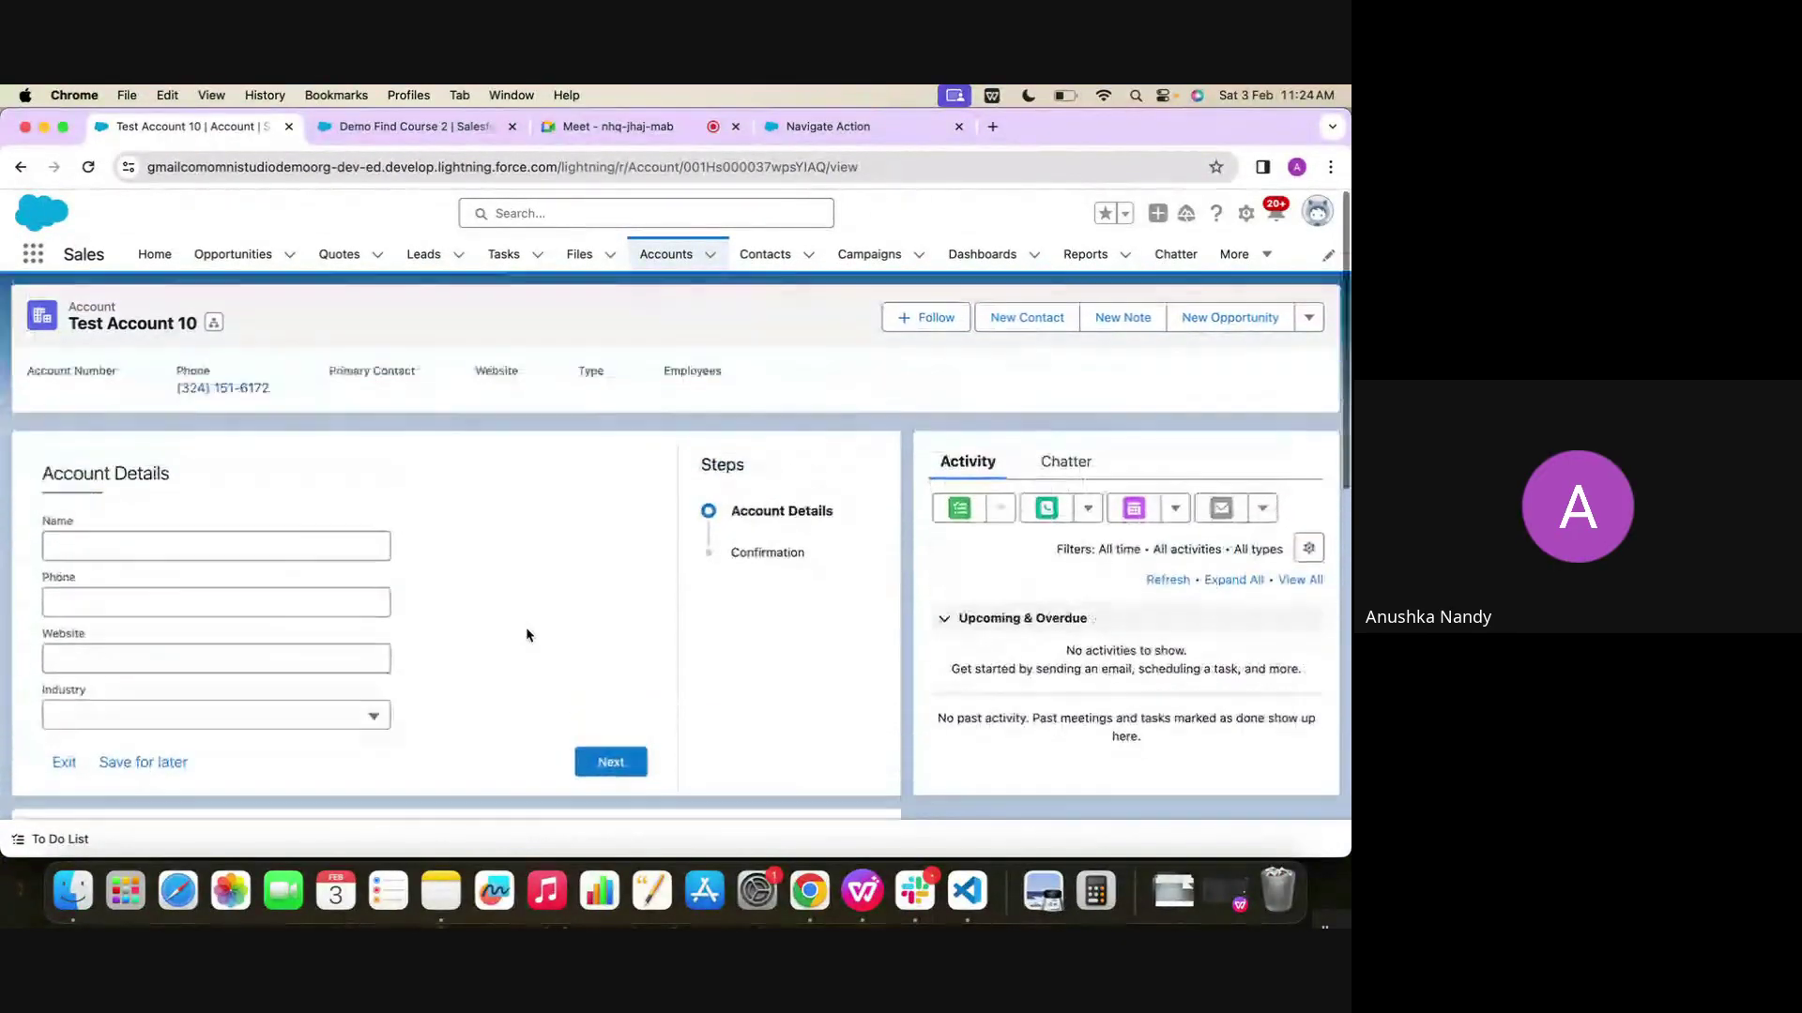
Enter Test Account 11 as the Name in the Account Details form on the Test Account 10 page
left_click(216, 544)
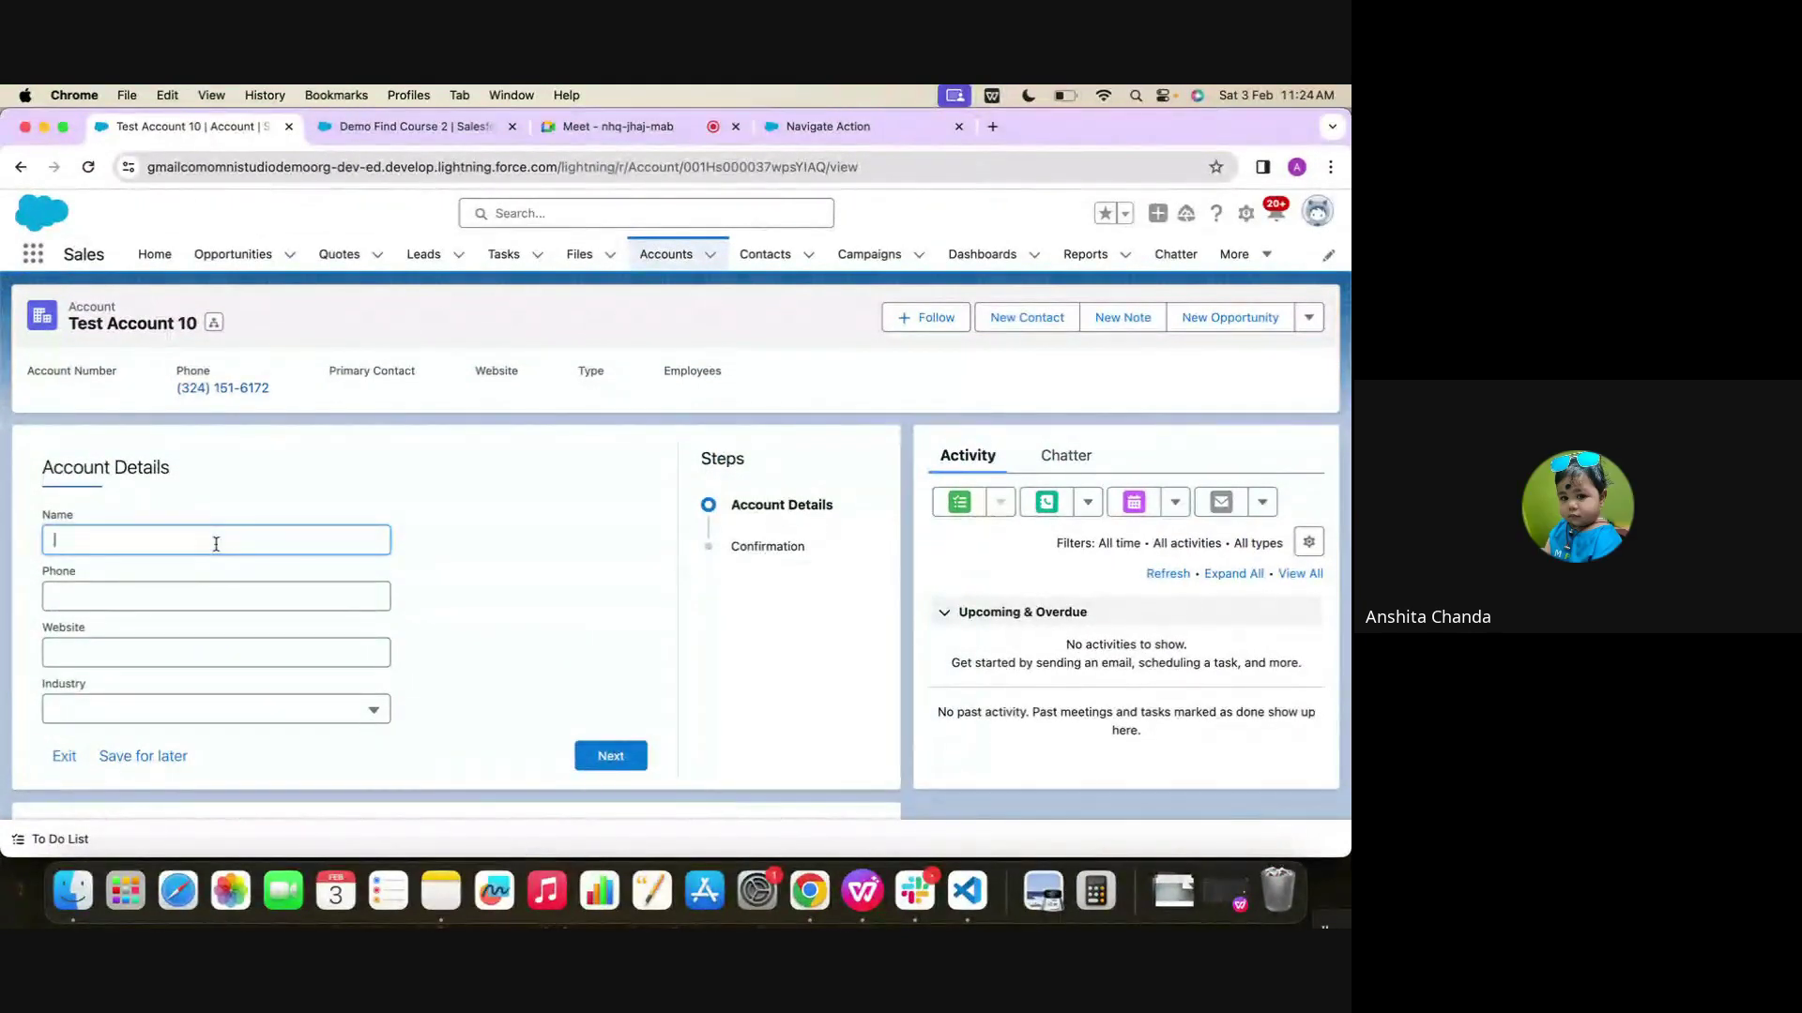
left_click_drag(124, 323, 188, 319)
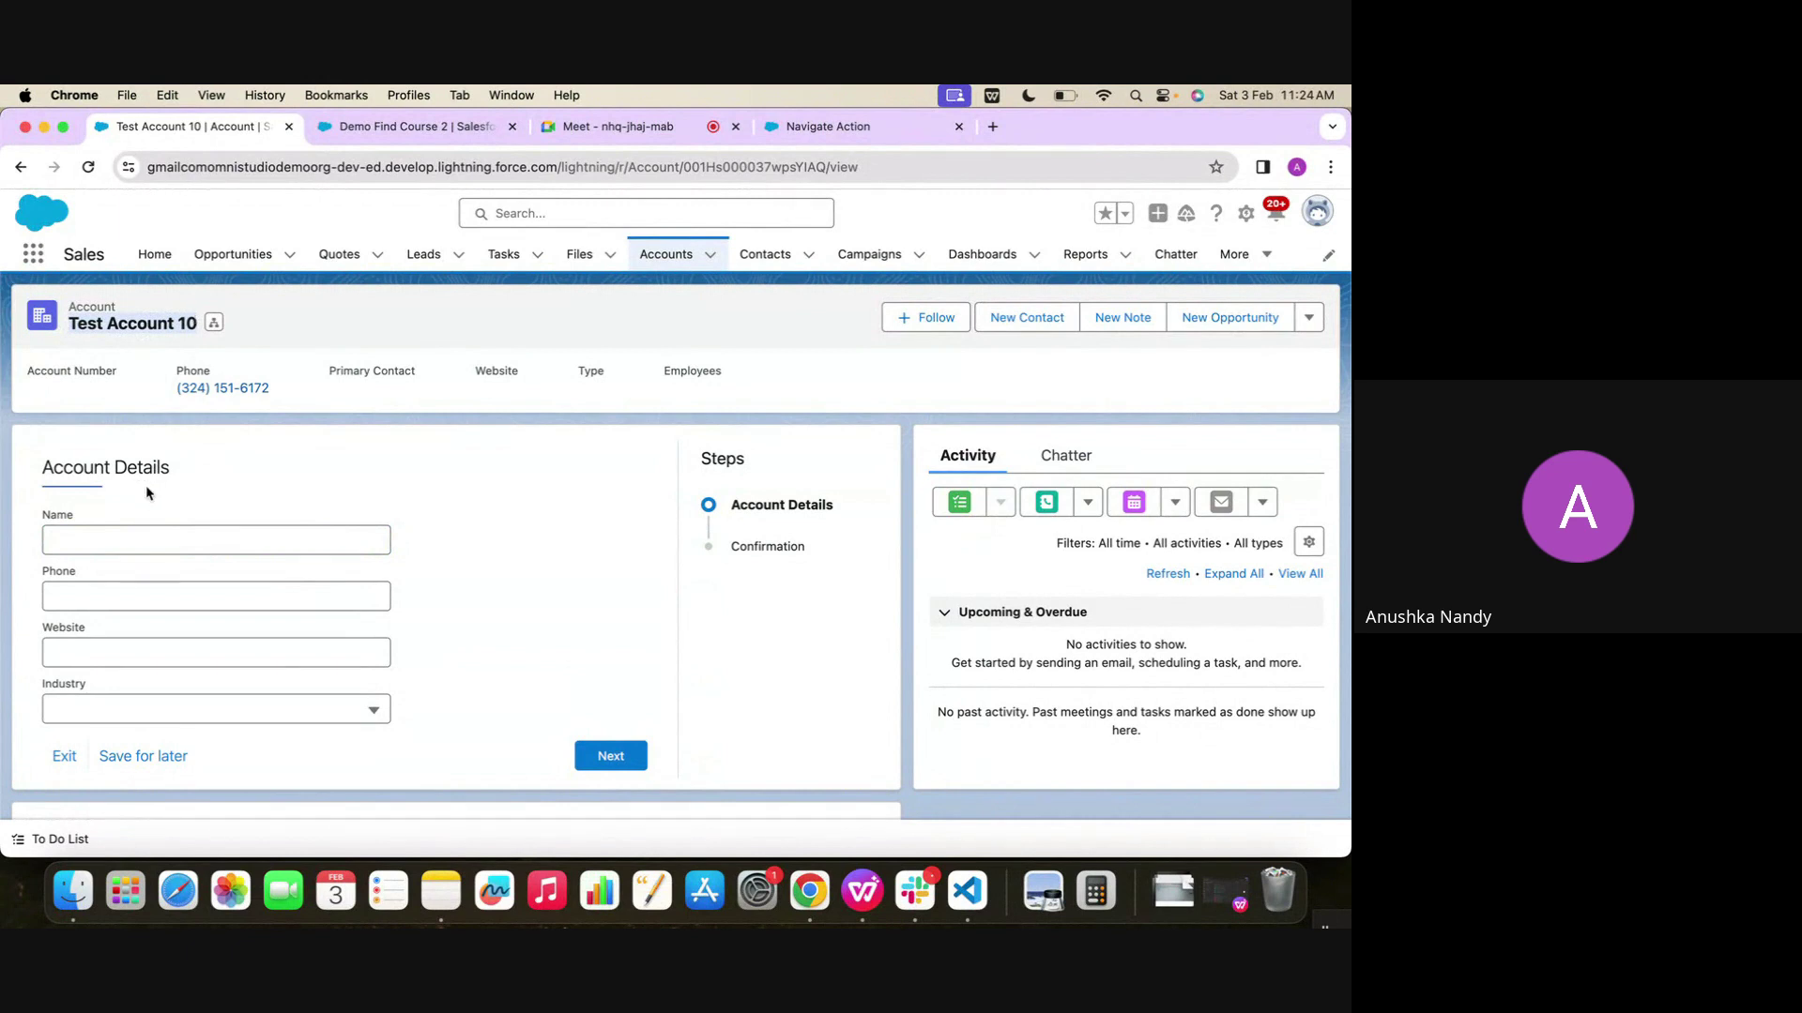
left_click(130, 539)
type("Test Account 10")
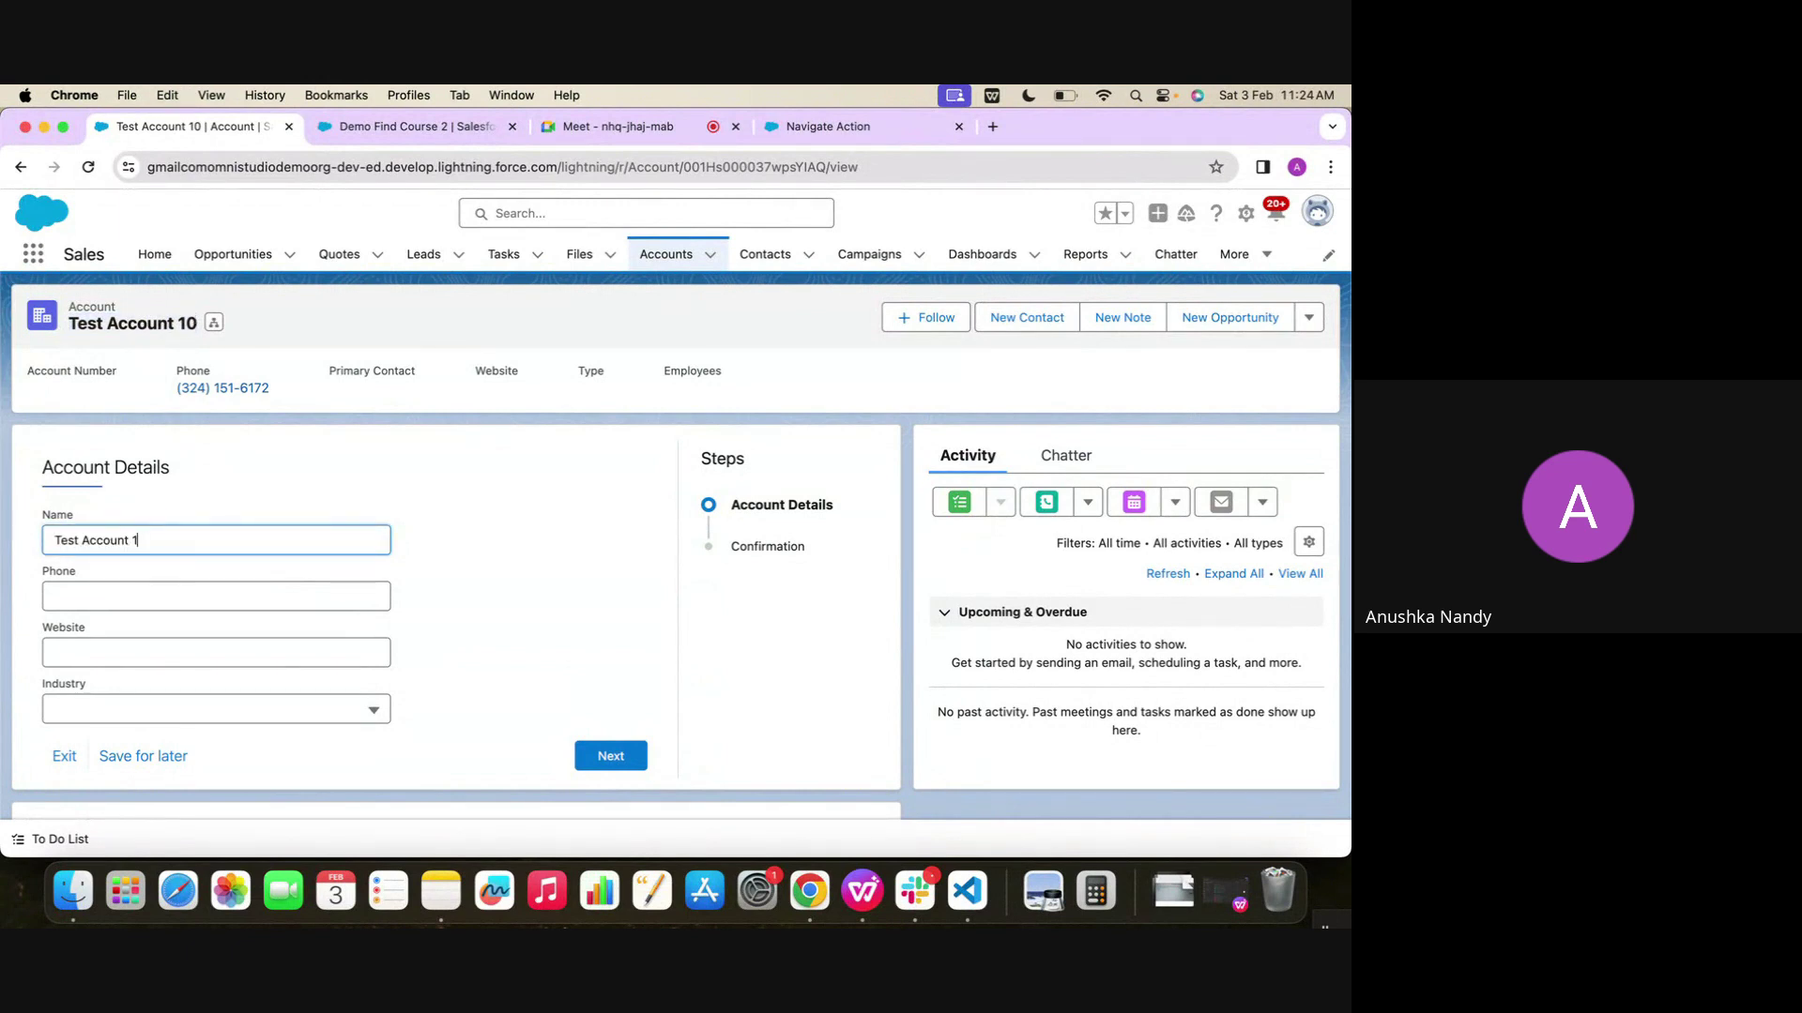
Examine the record details of Test Account 10 below the form, including its account name, phone, website and industry
scroll(196, 524, "down", 2)
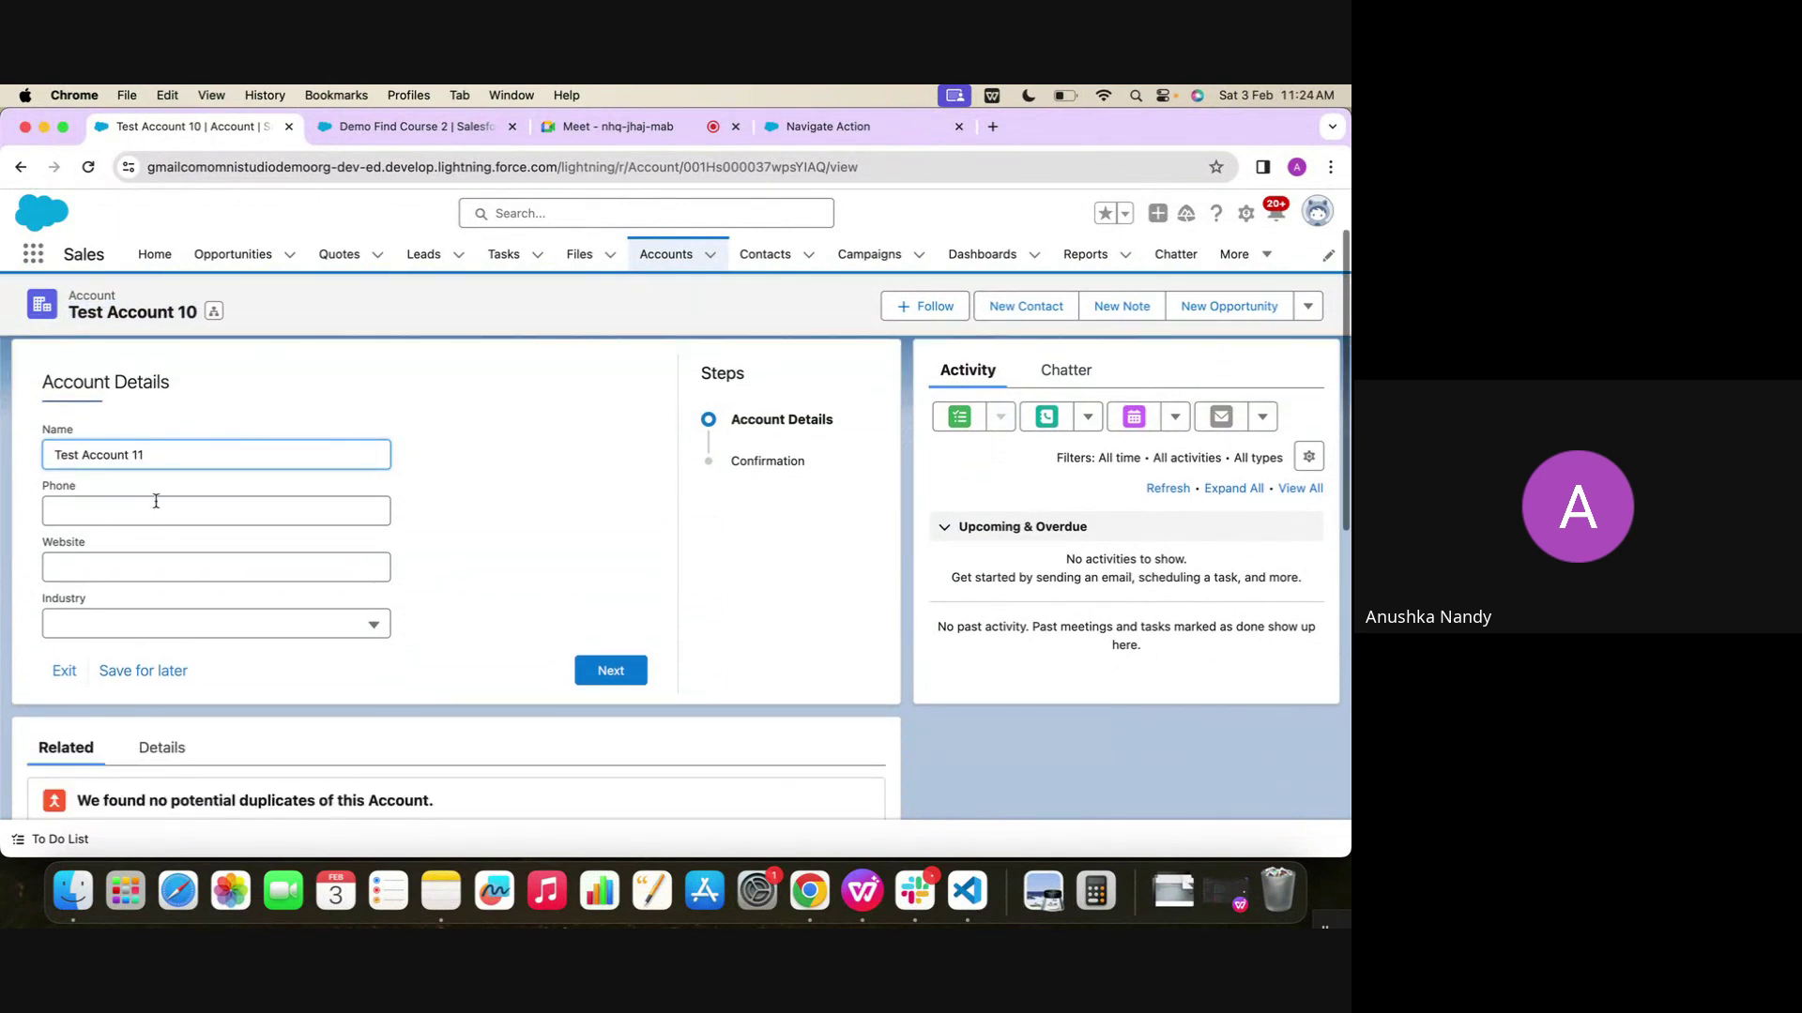
scroll(156, 501, "down", 1)
scroll(150, 493, "down", 1)
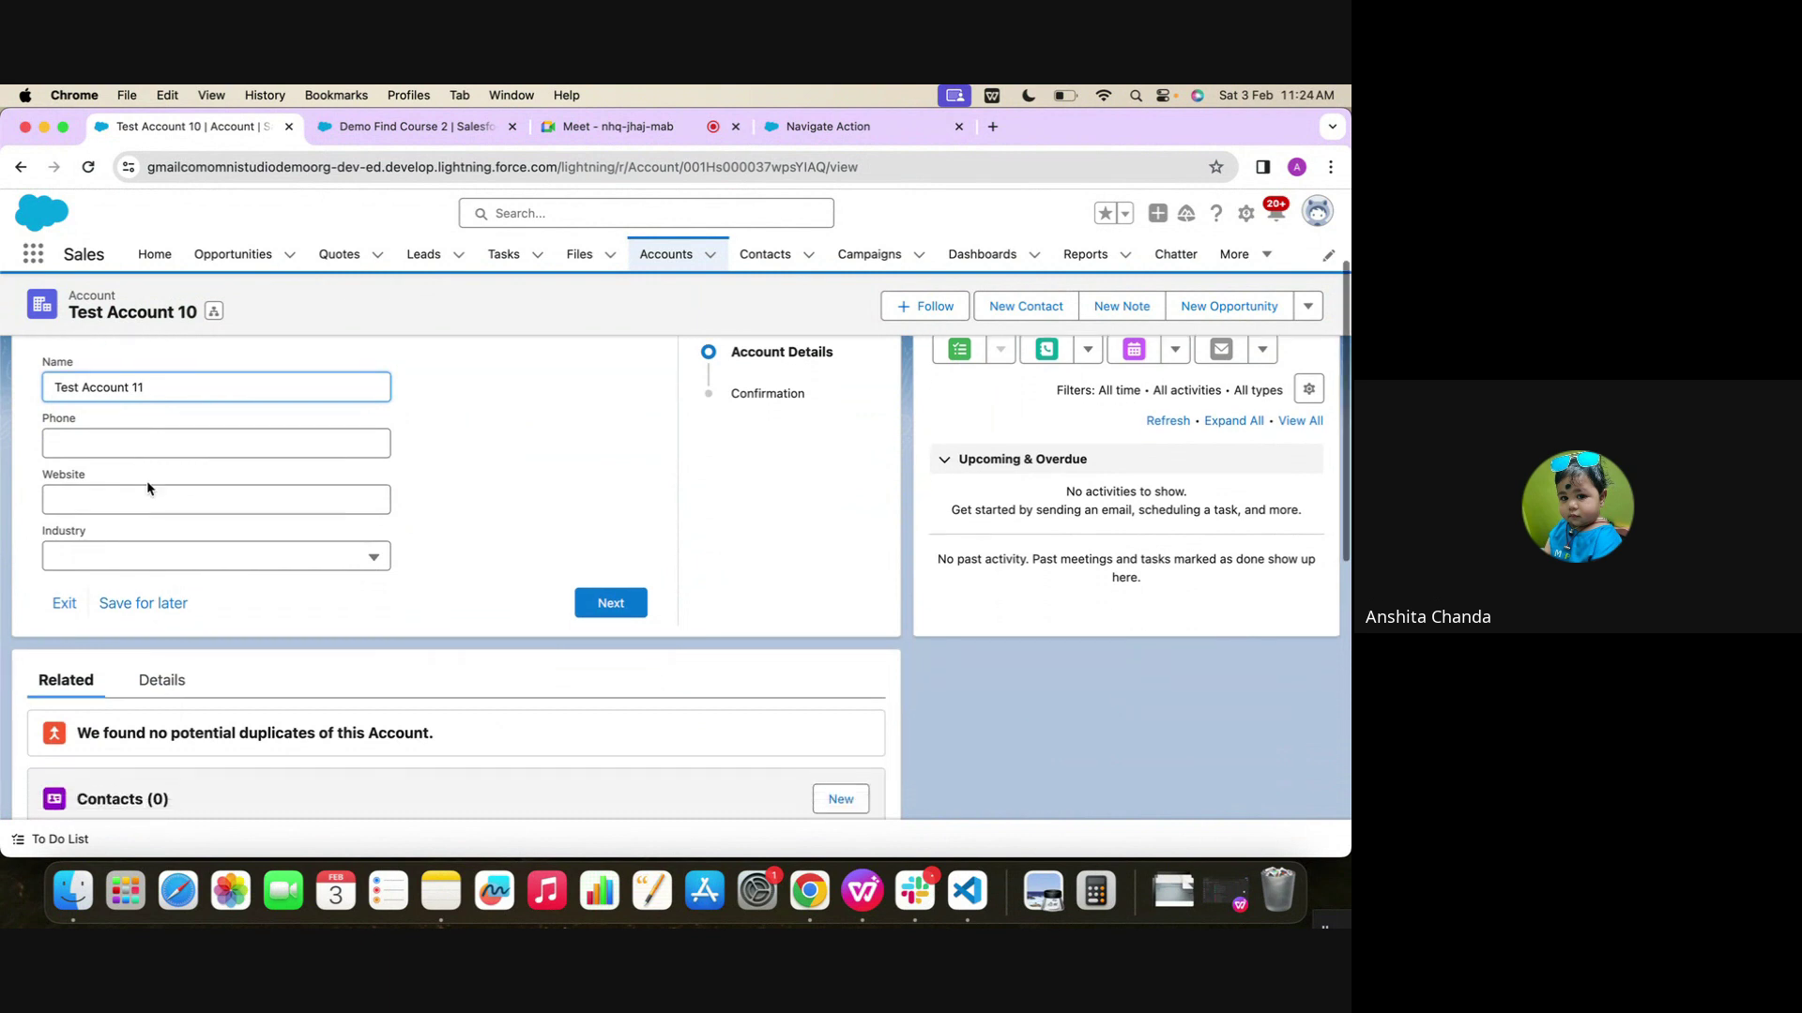
scroll(147, 486, "down", 5)
left_click(148, 483)
scroll(148, 492, "down", 2)
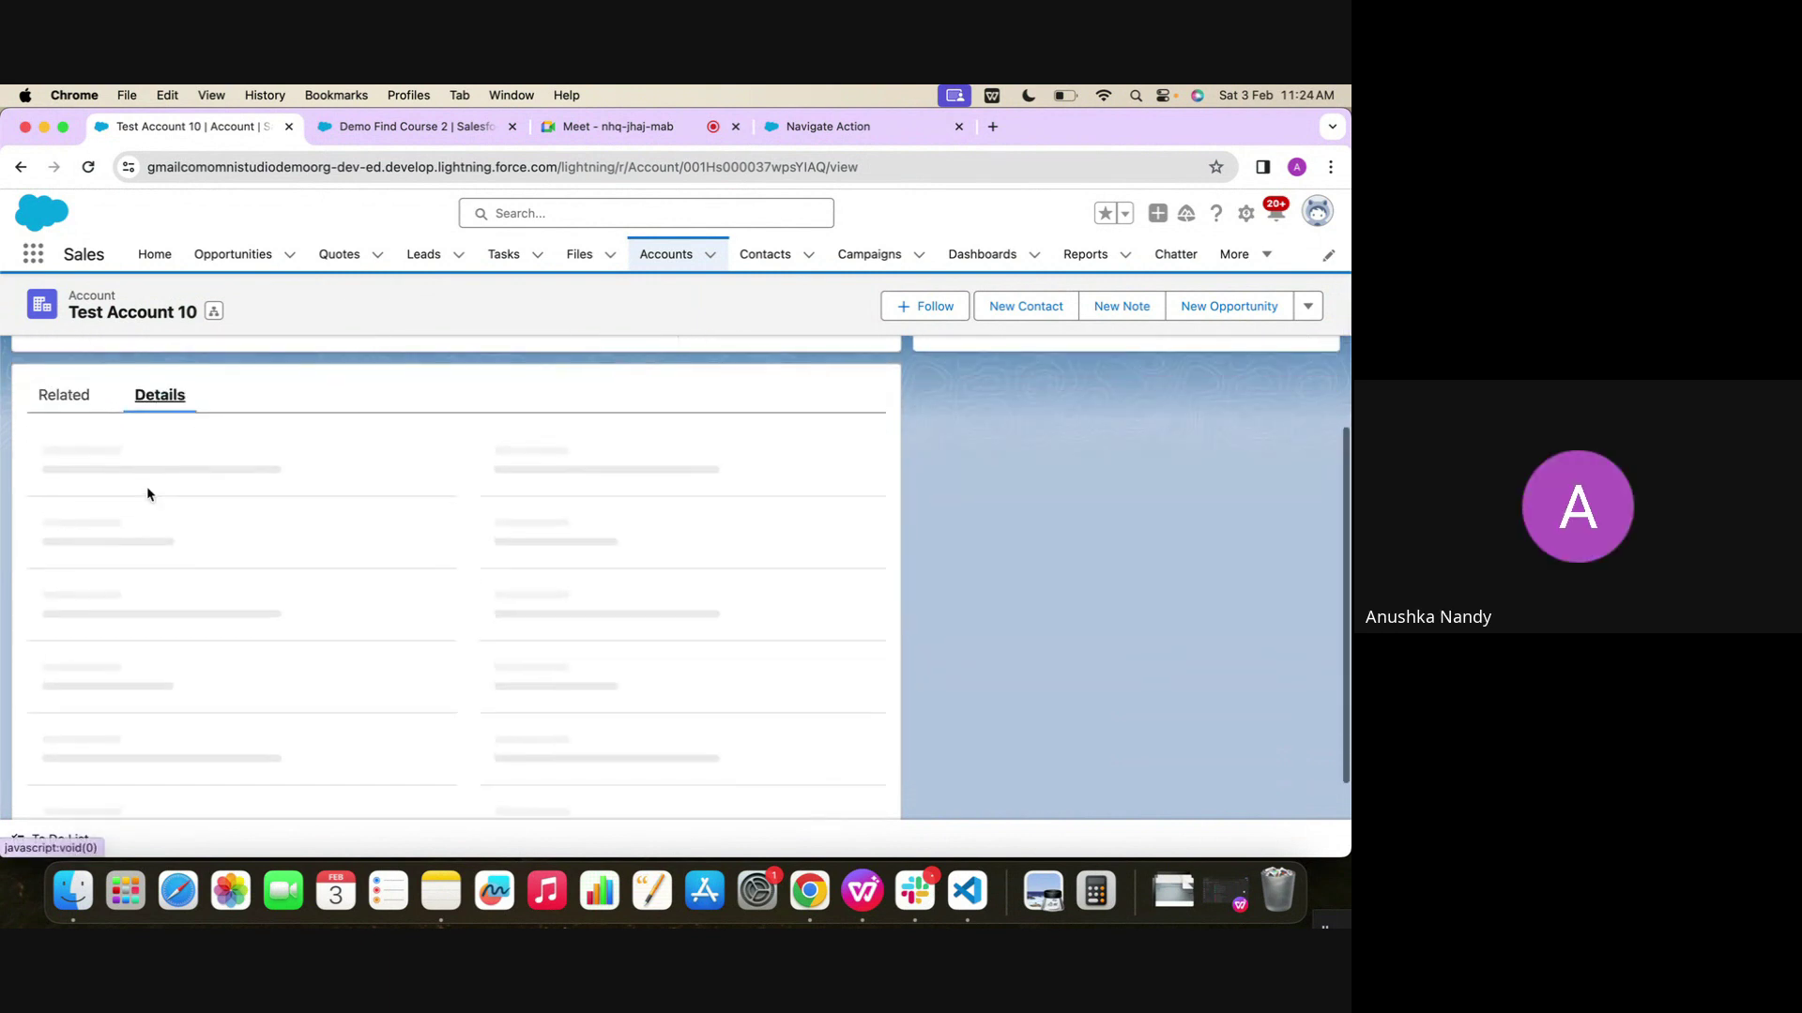
scroll(146, 486, "up", 5)
scroll(174, 680, "down", 1)
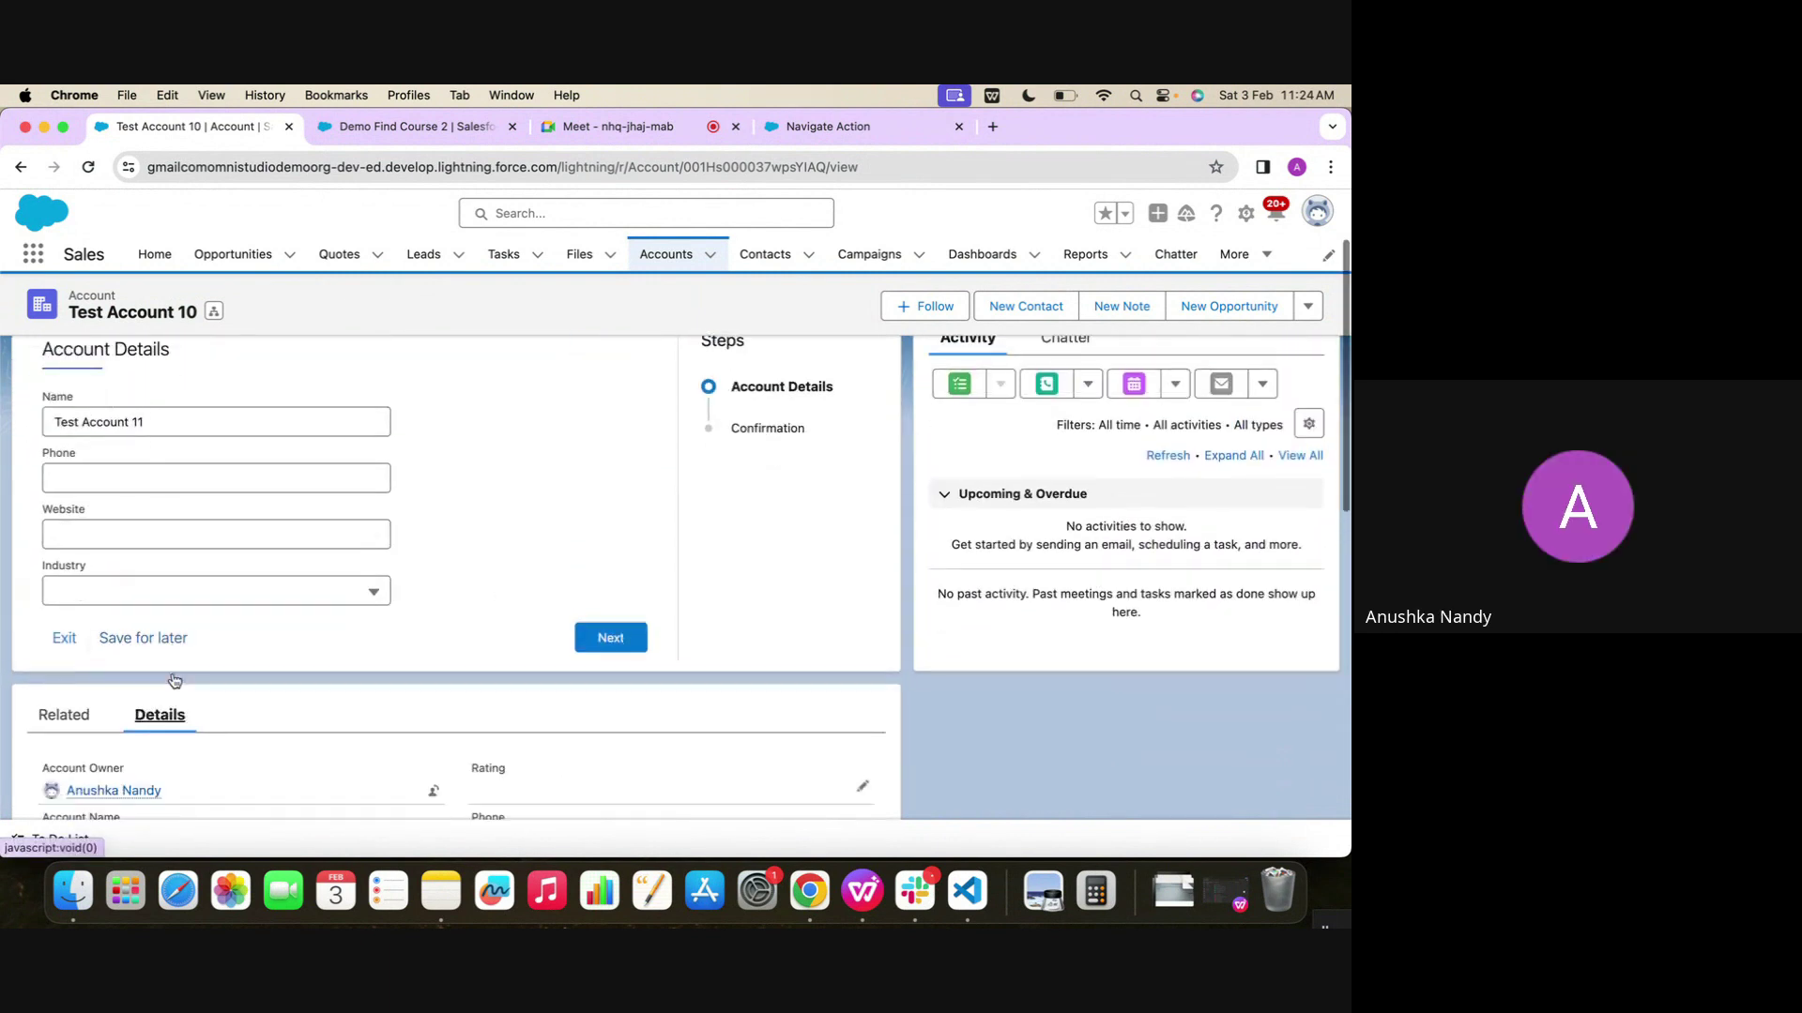
scroll(172, 676, "down", 2)
scroll(173, 674, "up", 1)
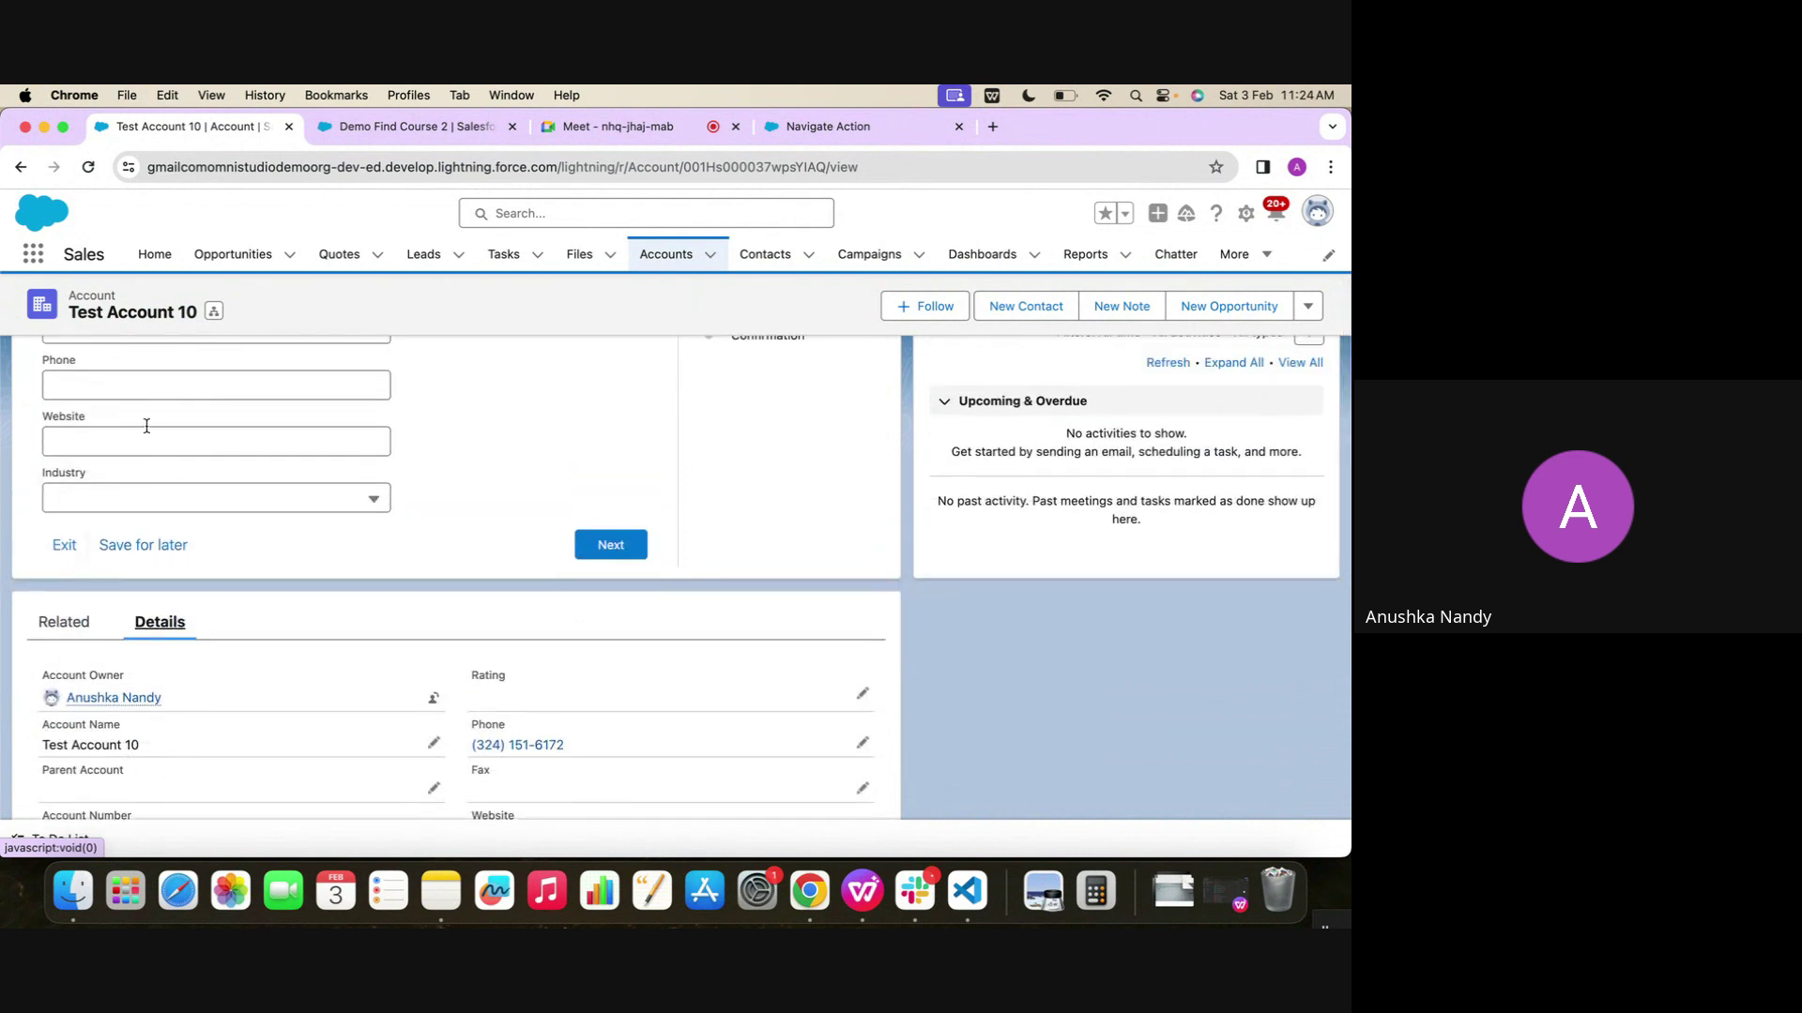
scroll(145, 425, "up", 1)
scroll(141, 592, "down", 5)
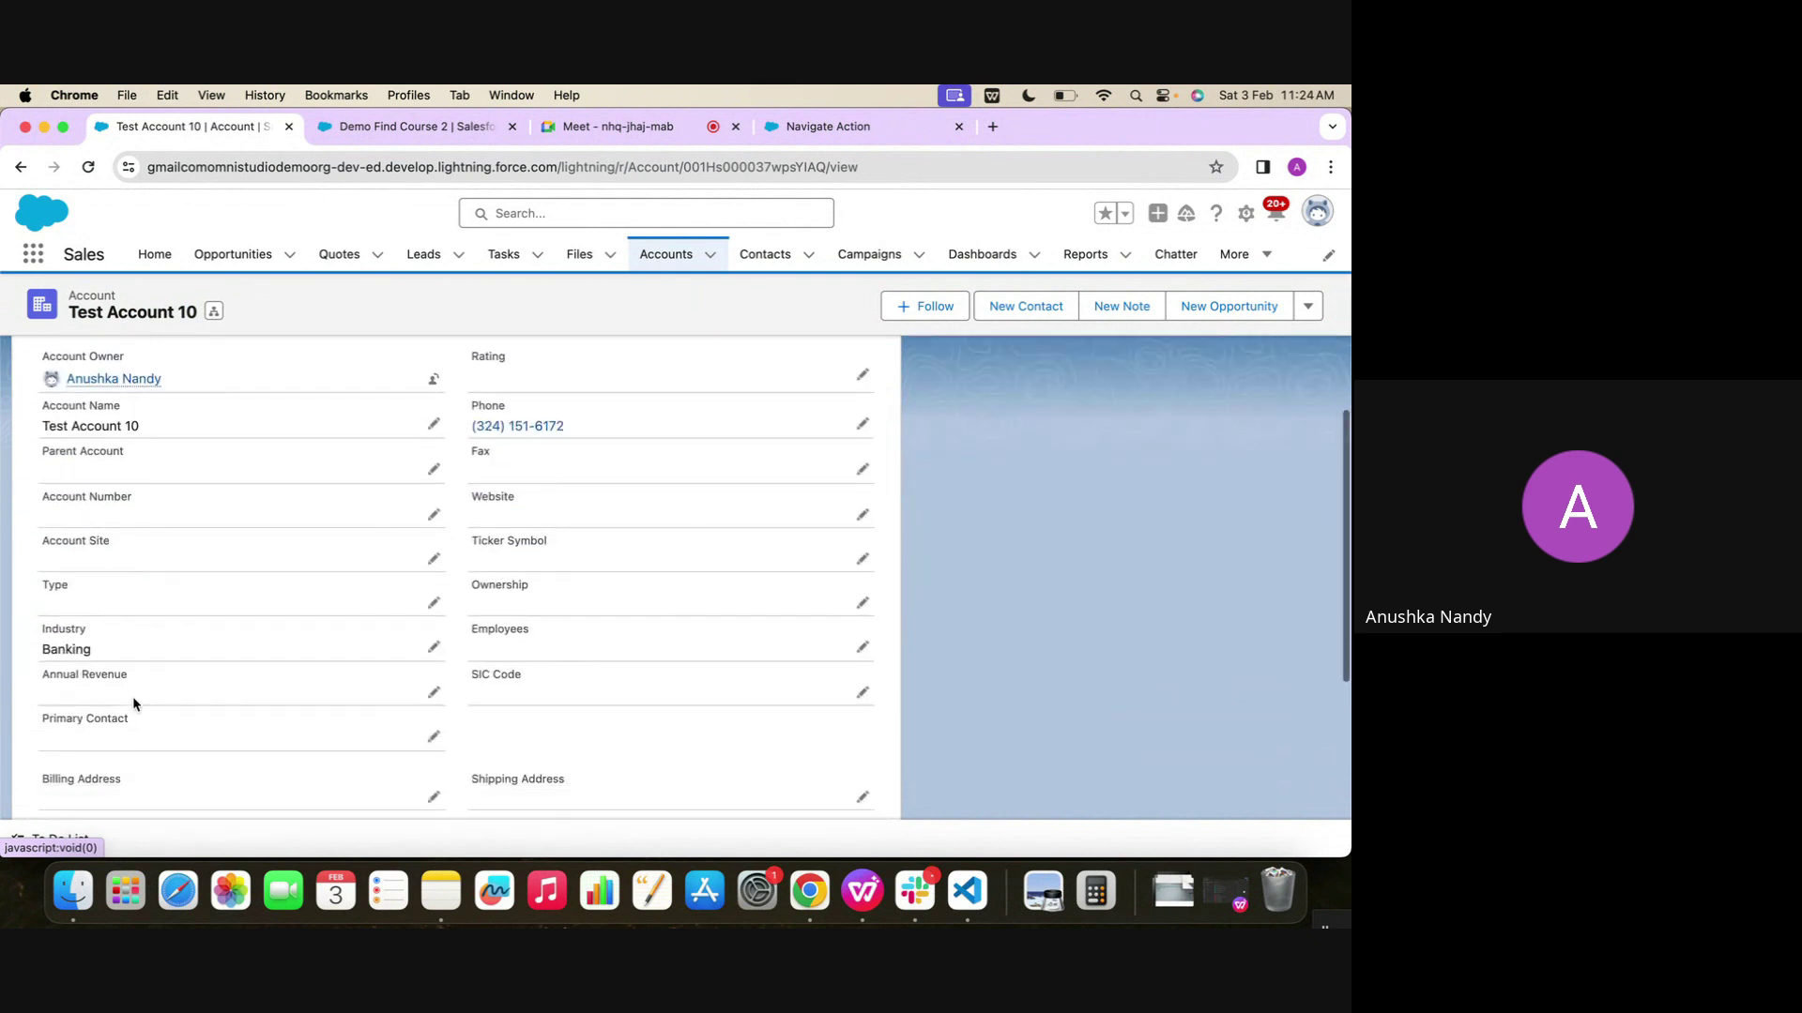
scroll(136, 680, "down", 2)
scroll(281, 652, "up", 2)
scroll(392, 640, "down", 5)
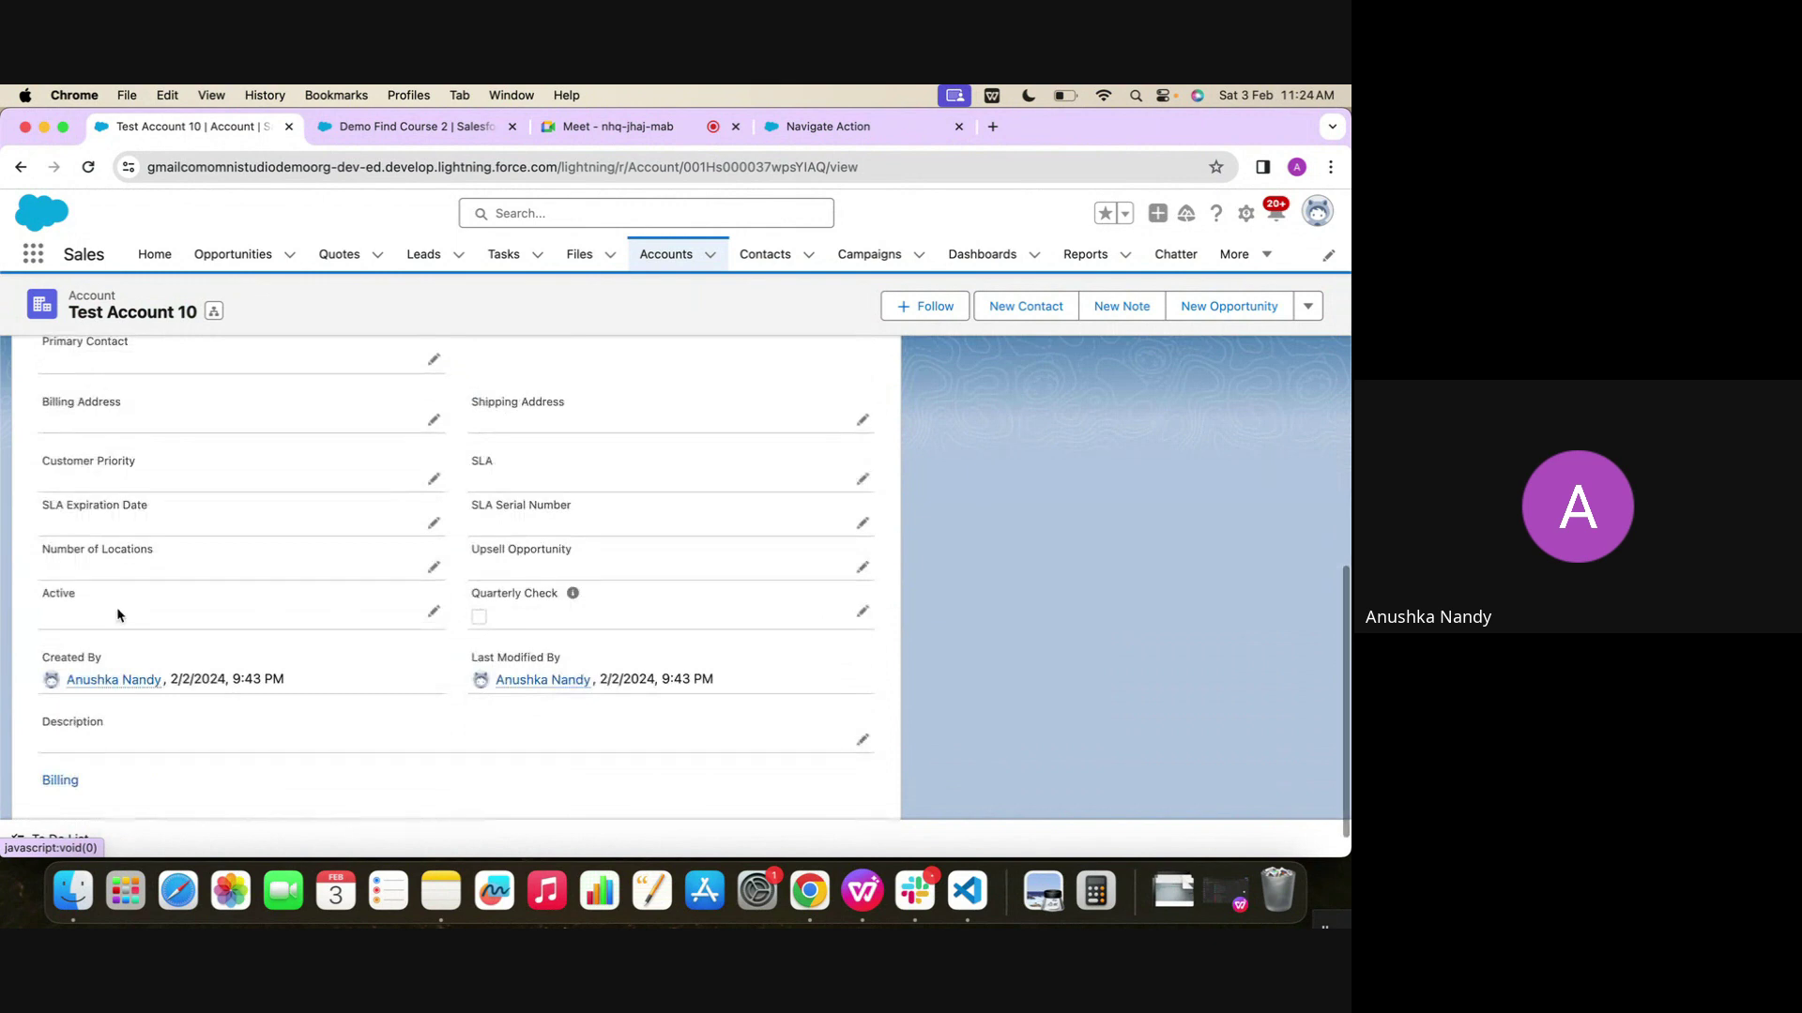
scroll(116, 606, "up", 10)
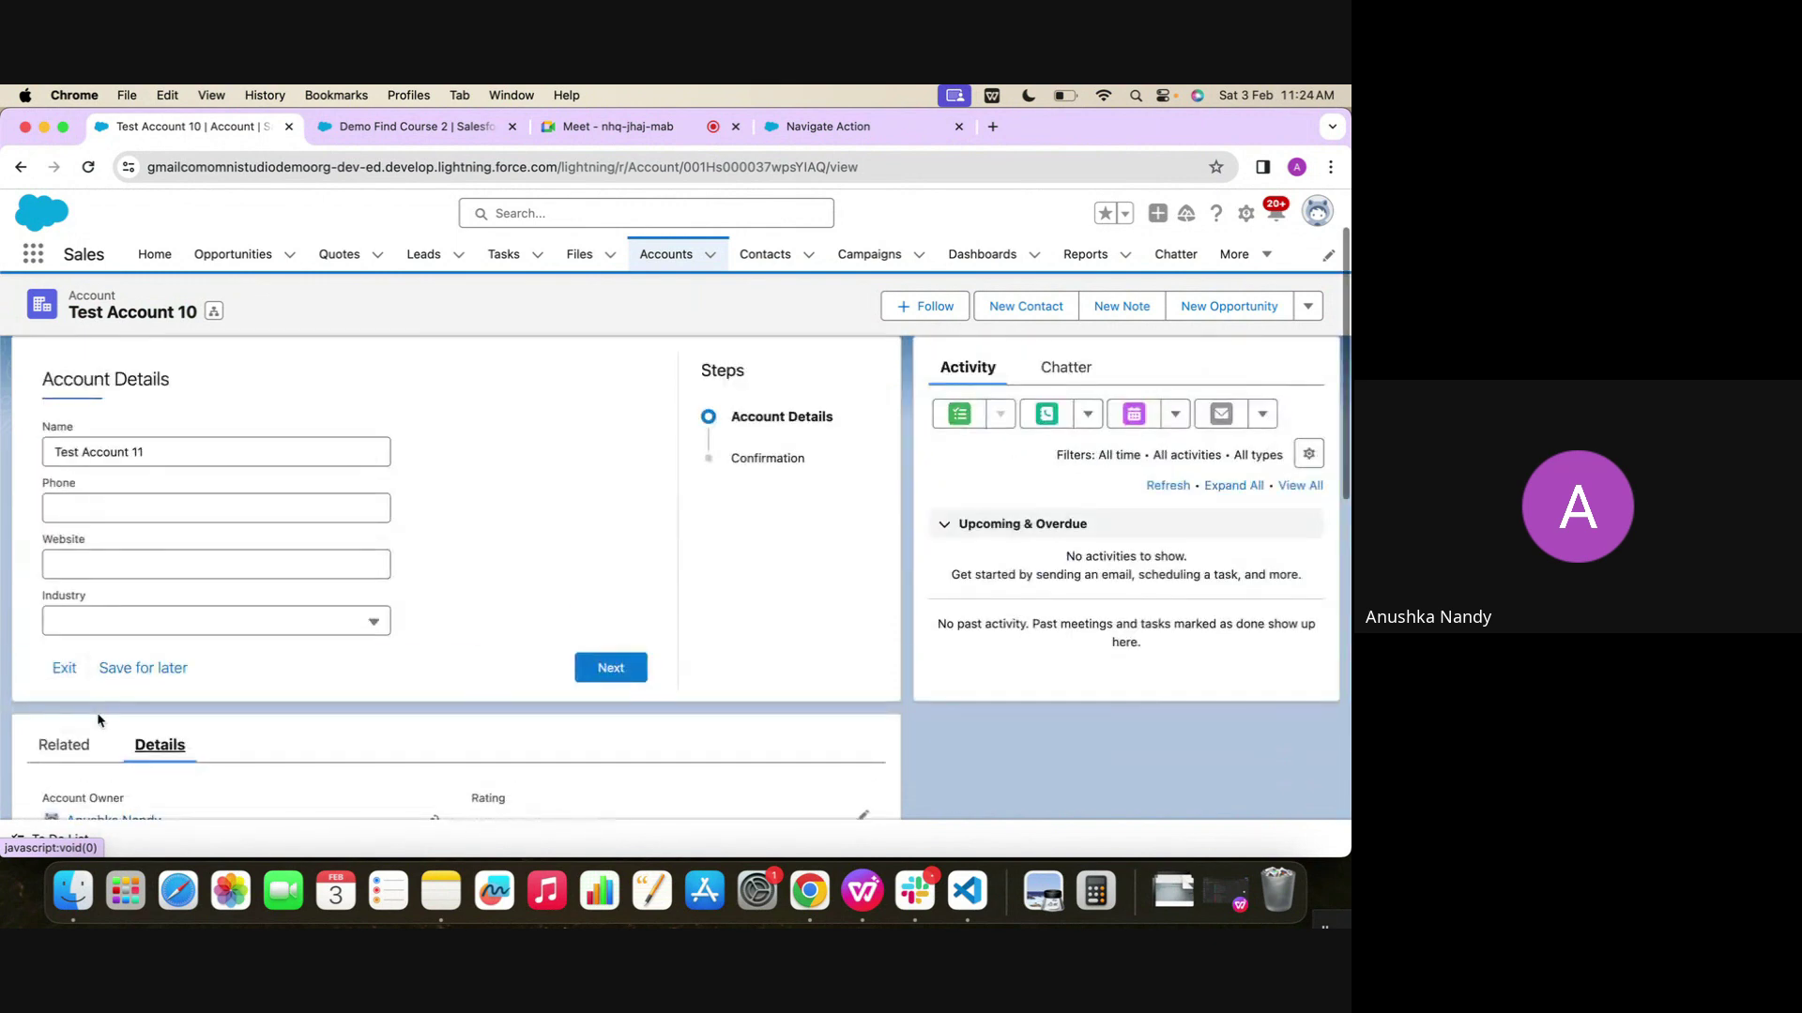
Choose Agriculture as the Industry in the Account Details form and submit the step
left_click(94, 621)
left_click(113, 692)
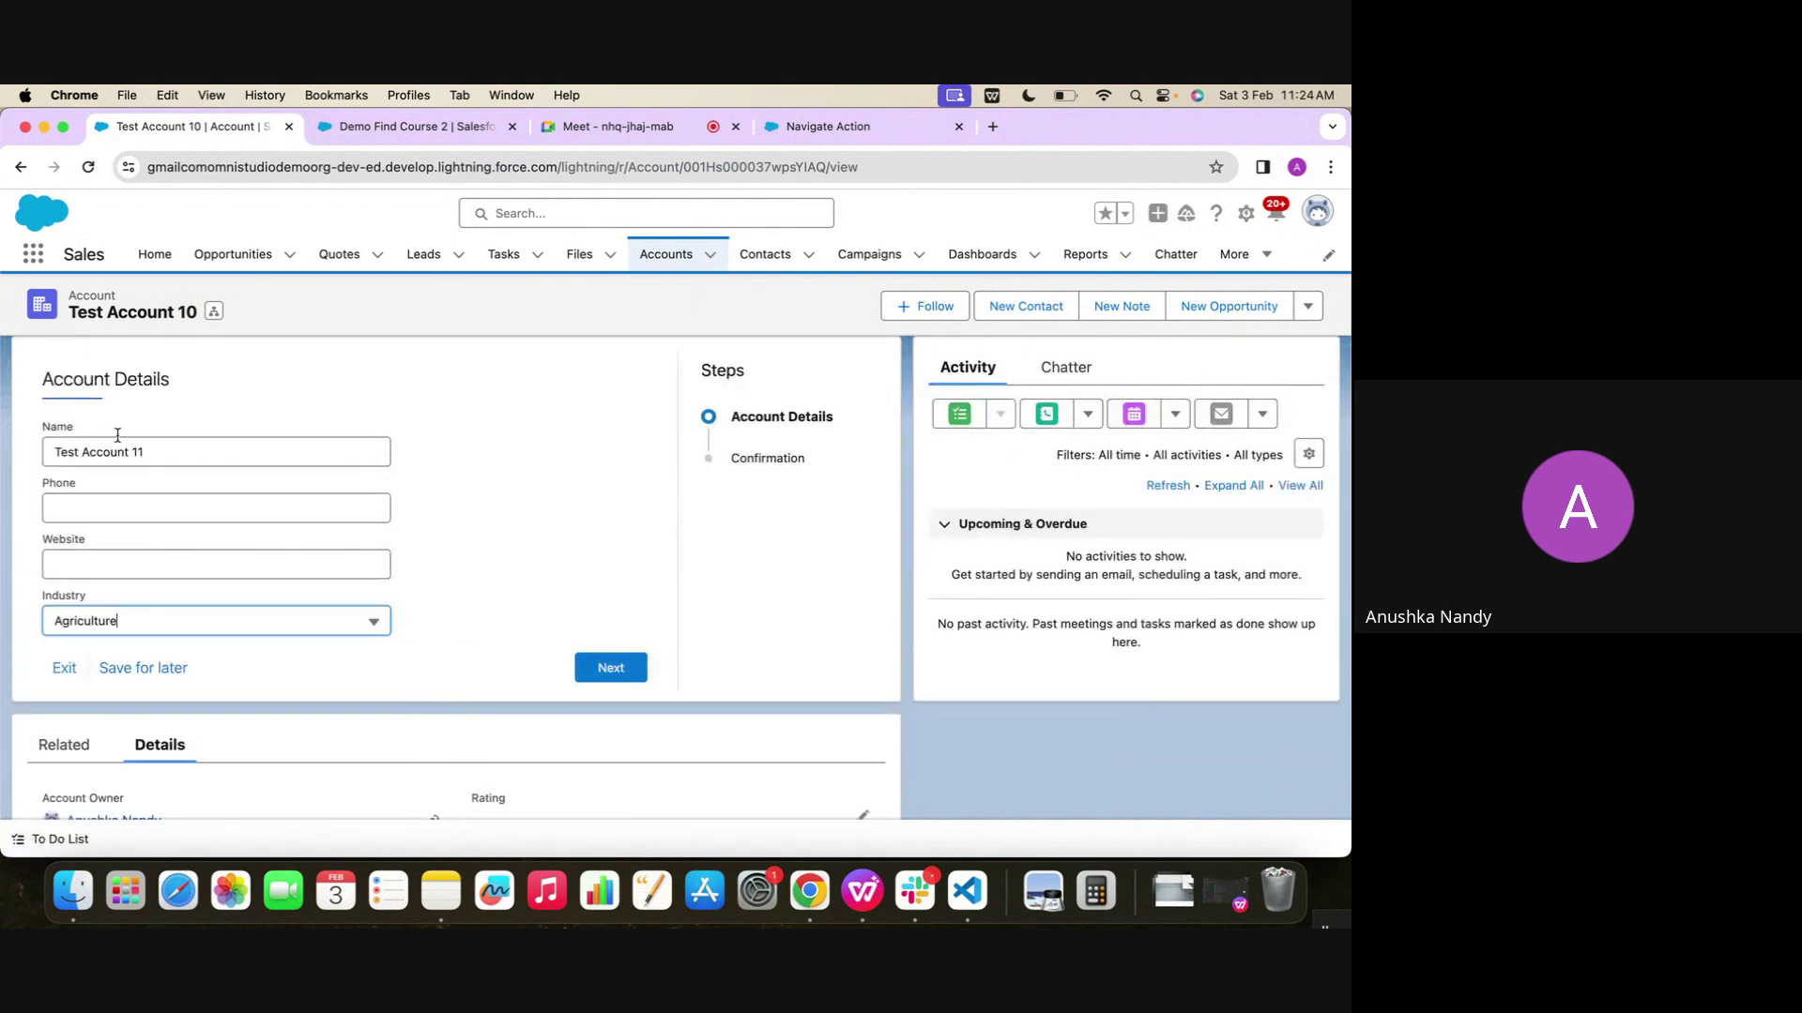
left_click(610, 667)
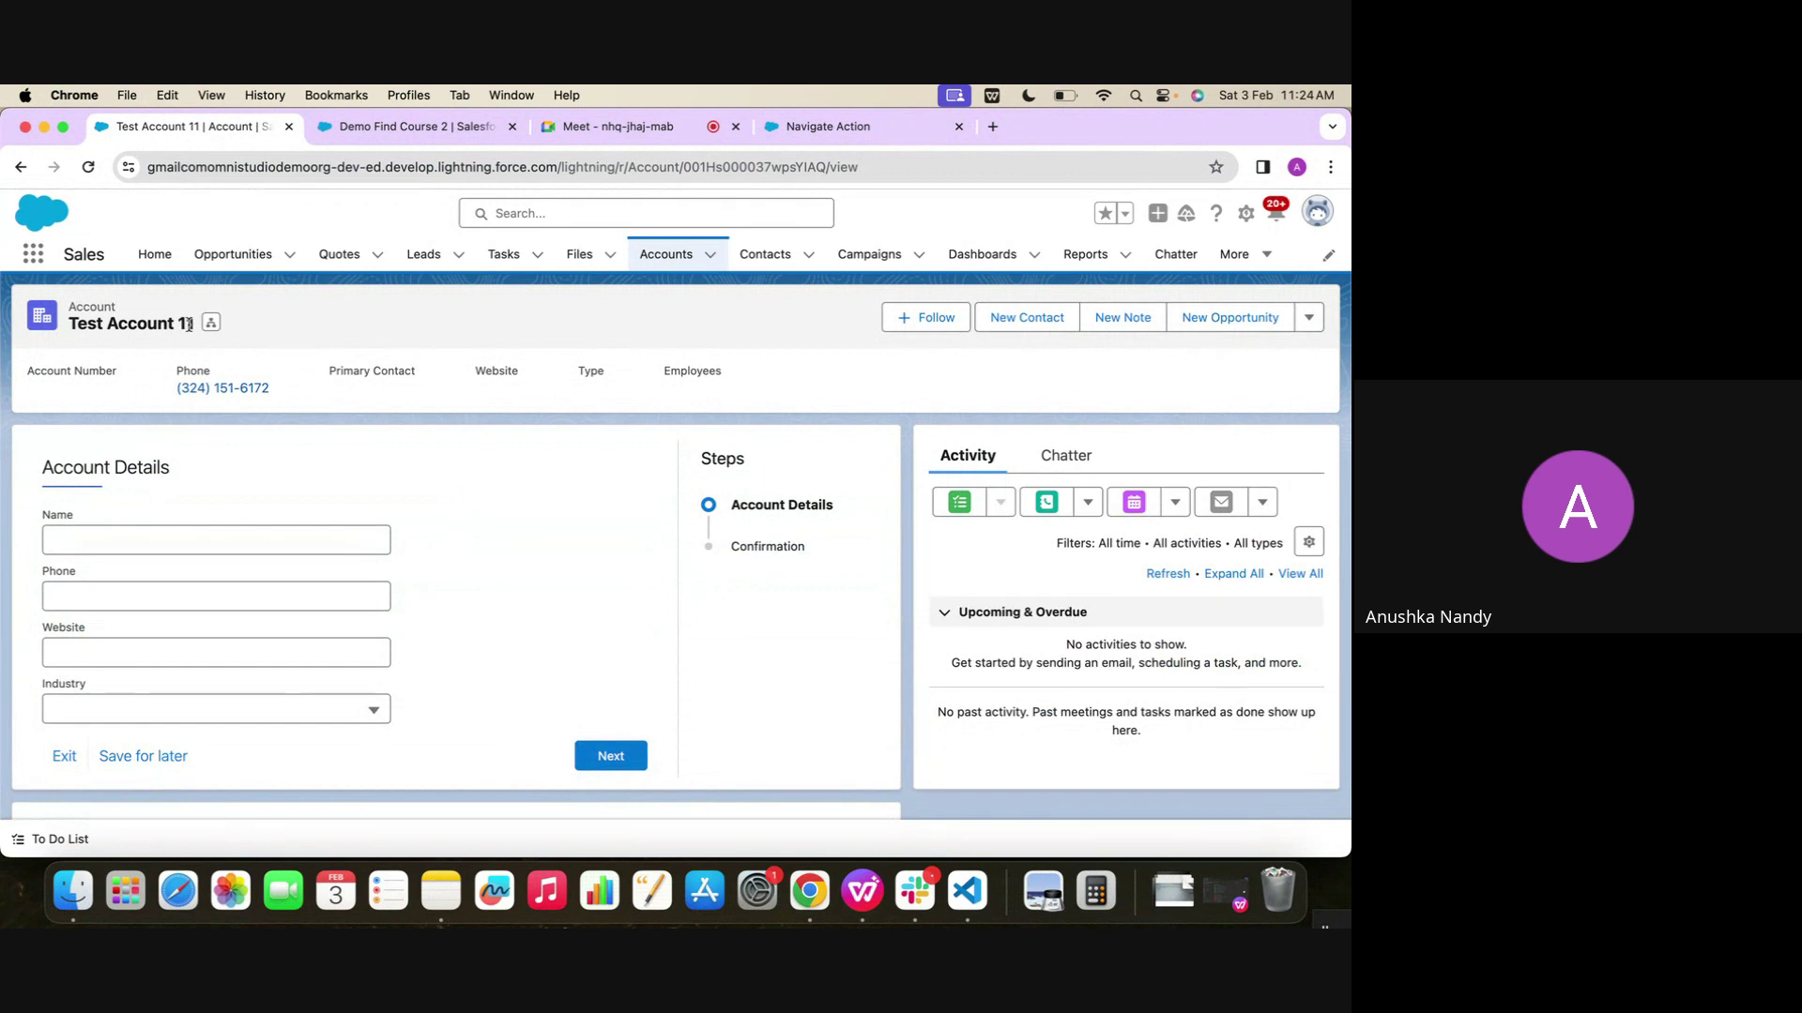
Check the account name and industry in the record details of the account page
scroll(127, 697, "down", 5)
scroll(126, 697, "up", 4)
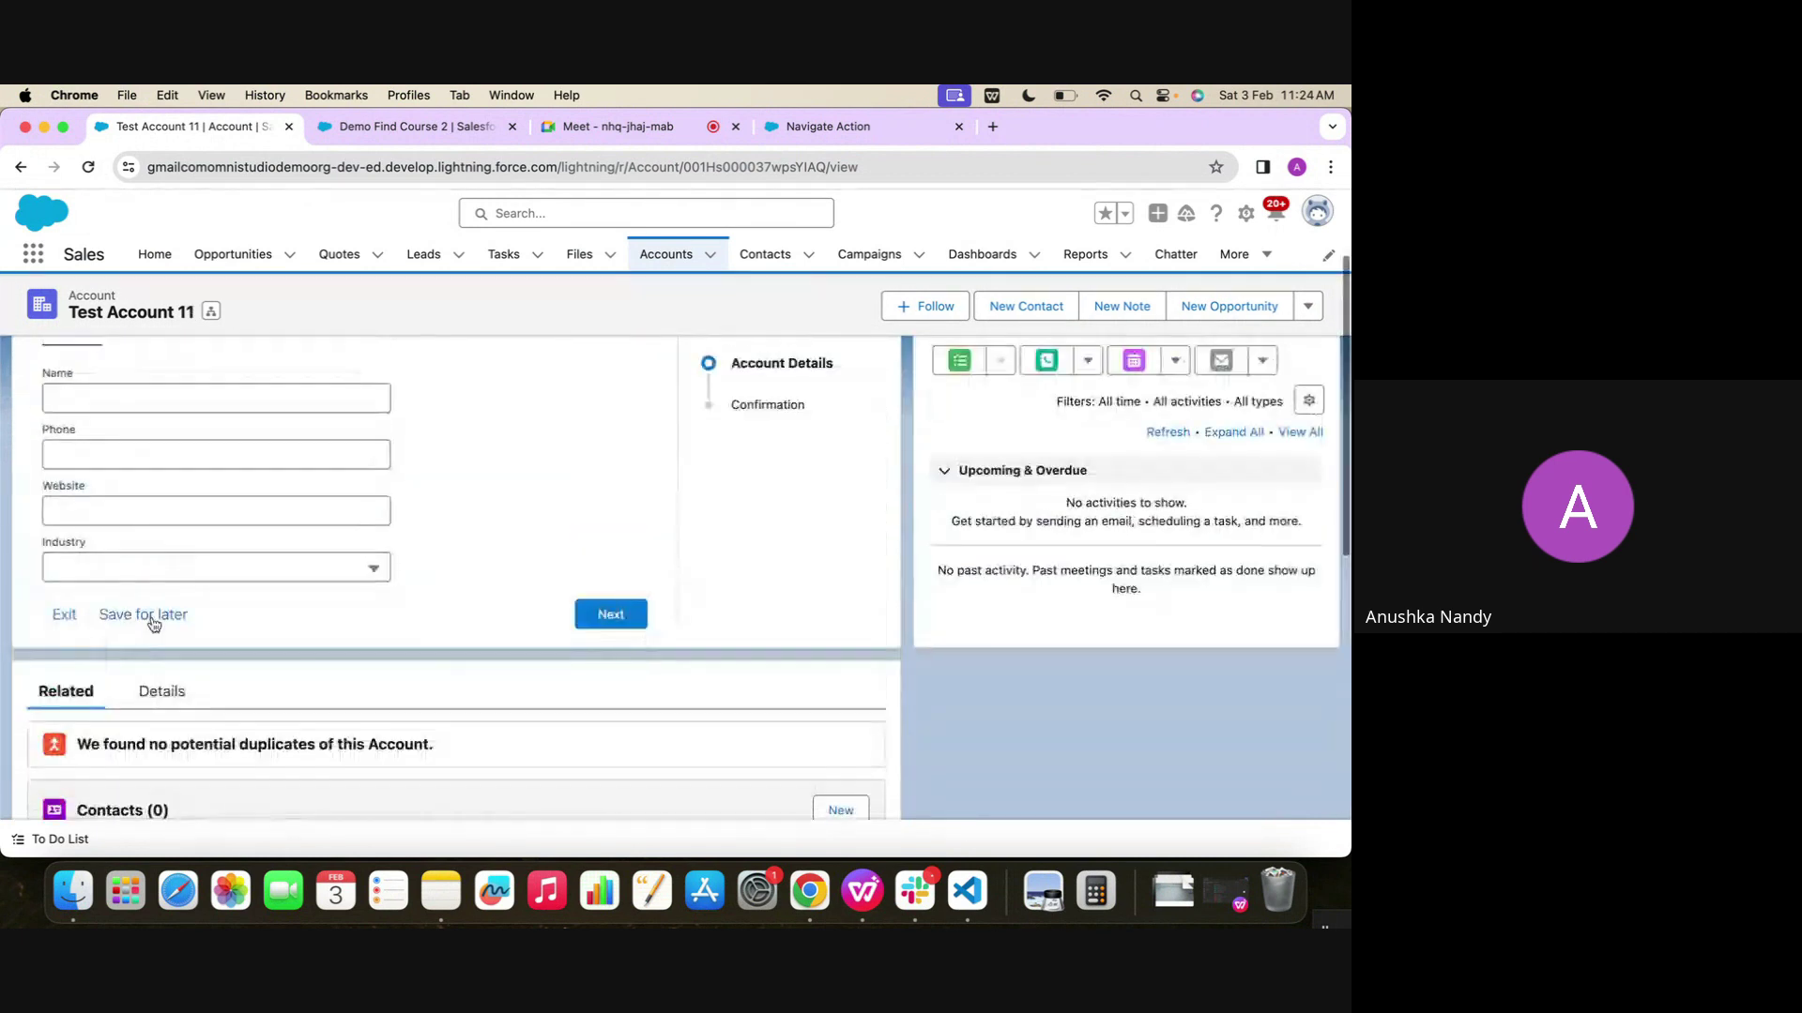
left_click(160, 692)
scroll(158, 691, "down", 3)
scroll(109, 631, "down", 2)
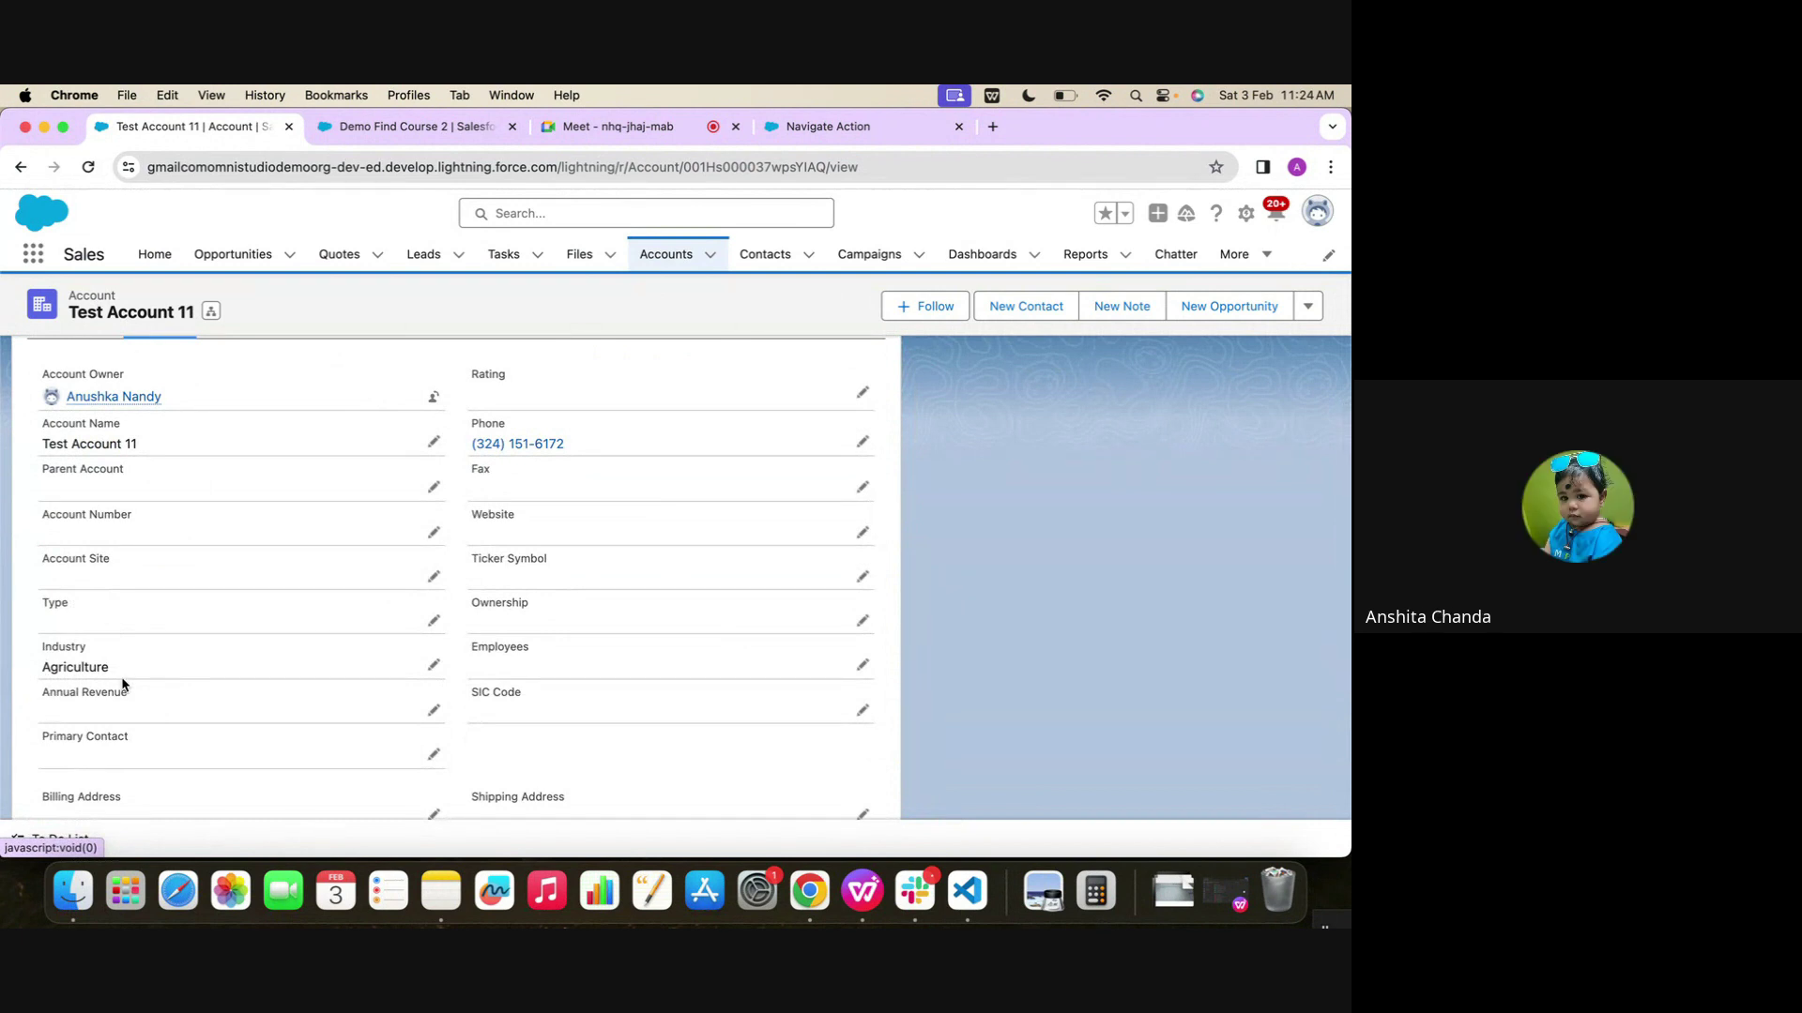
Return to the DRLAccountDetails DataRaptor and review its field mappings
left_click(362, 129)
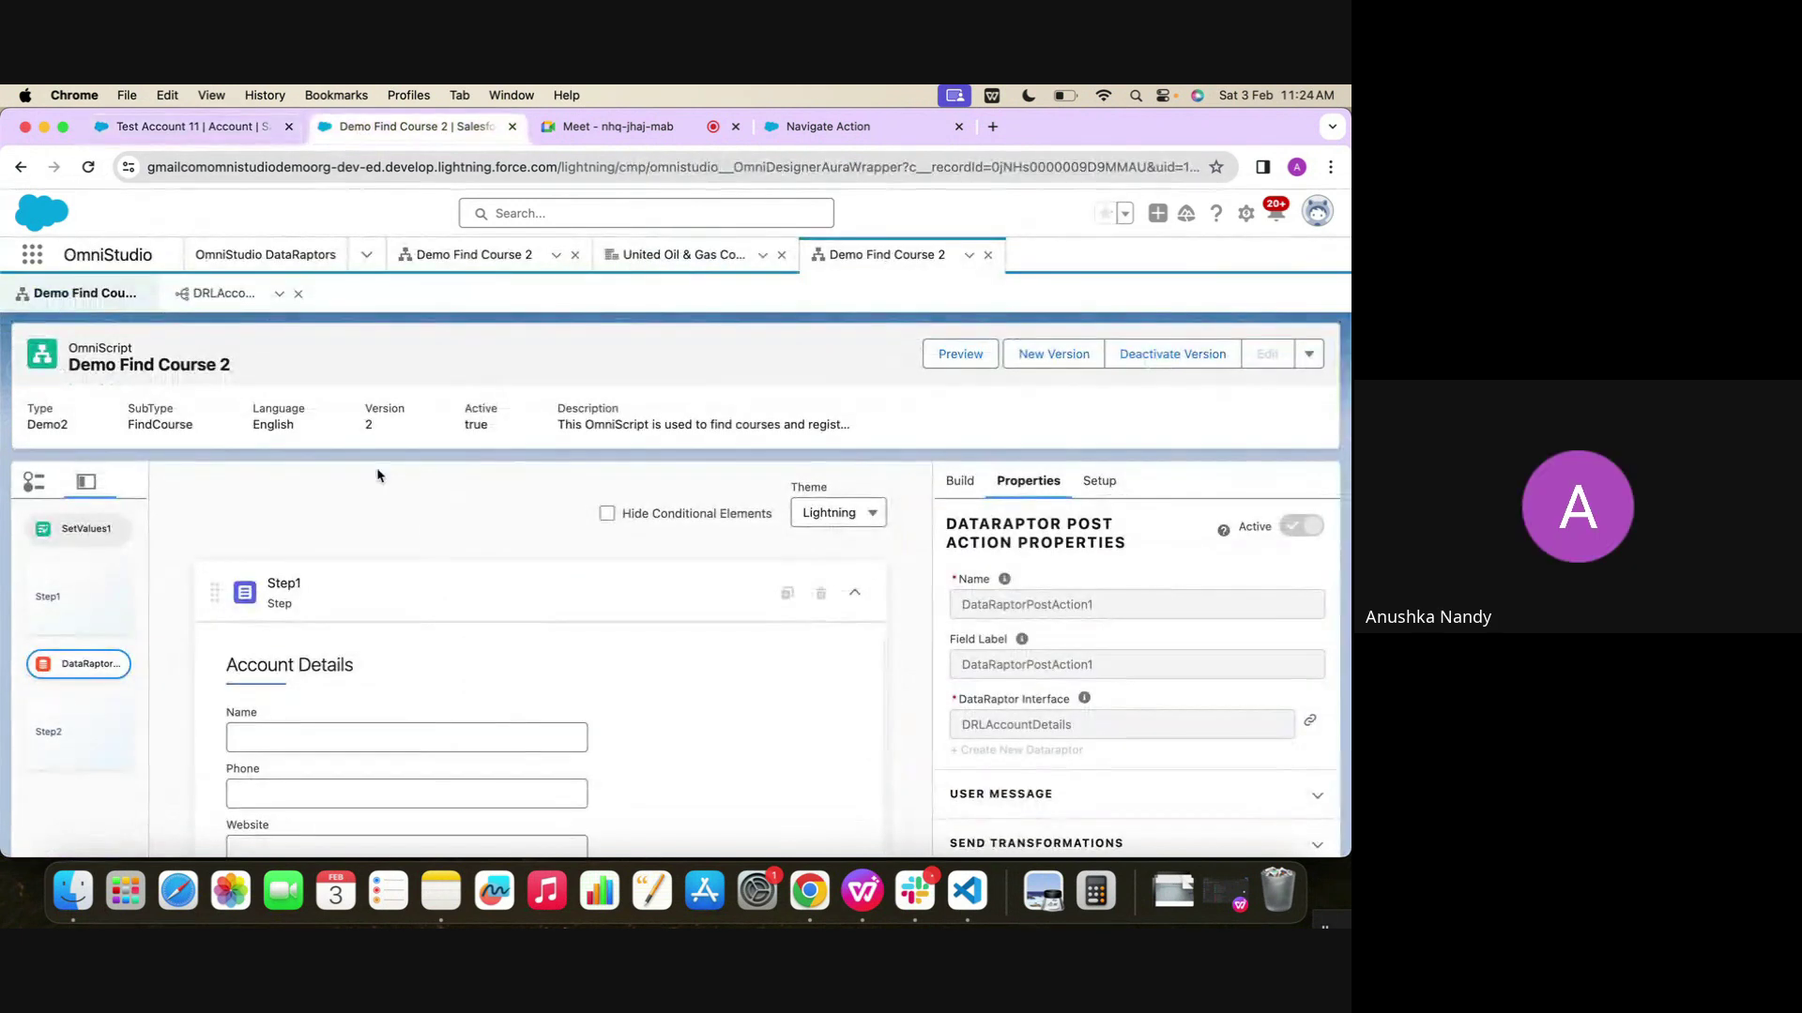
left_click(214, 293)
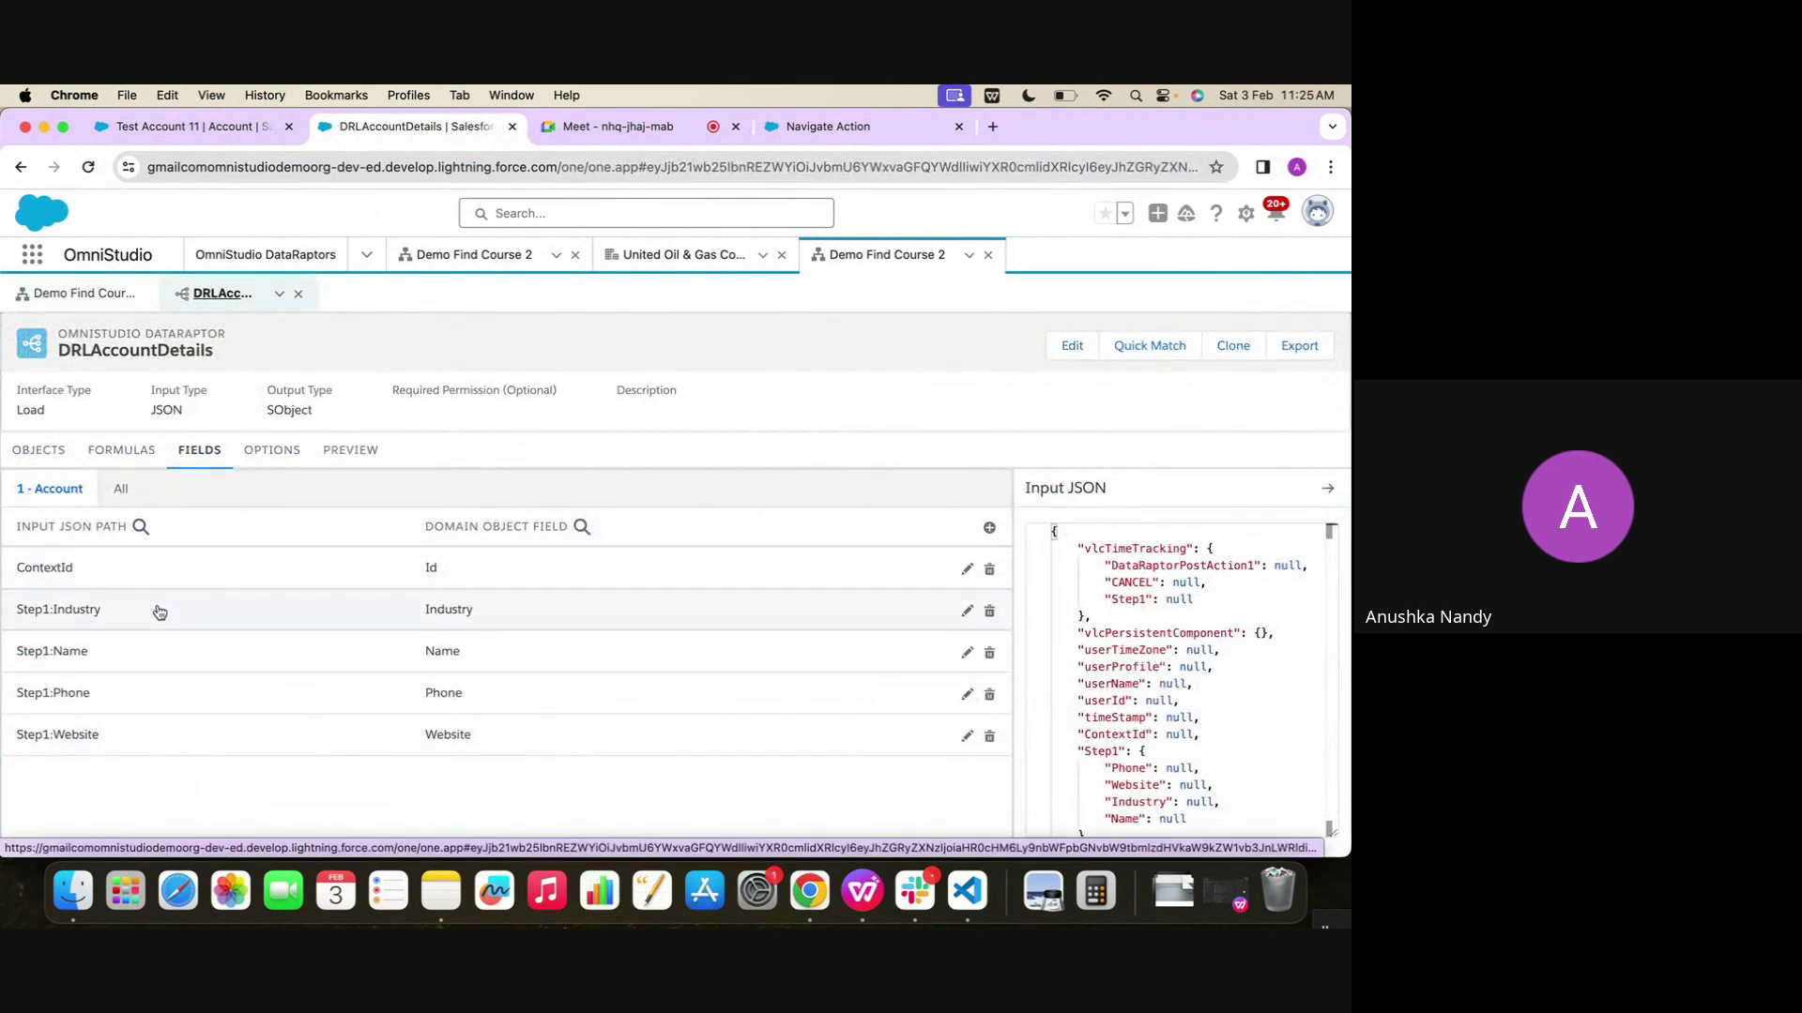
Review the Demo Find Course 2 design alongside the DRLAccountDetails field mappings and the Account Details form on the Test Account 11 page
left_click(107, 310)
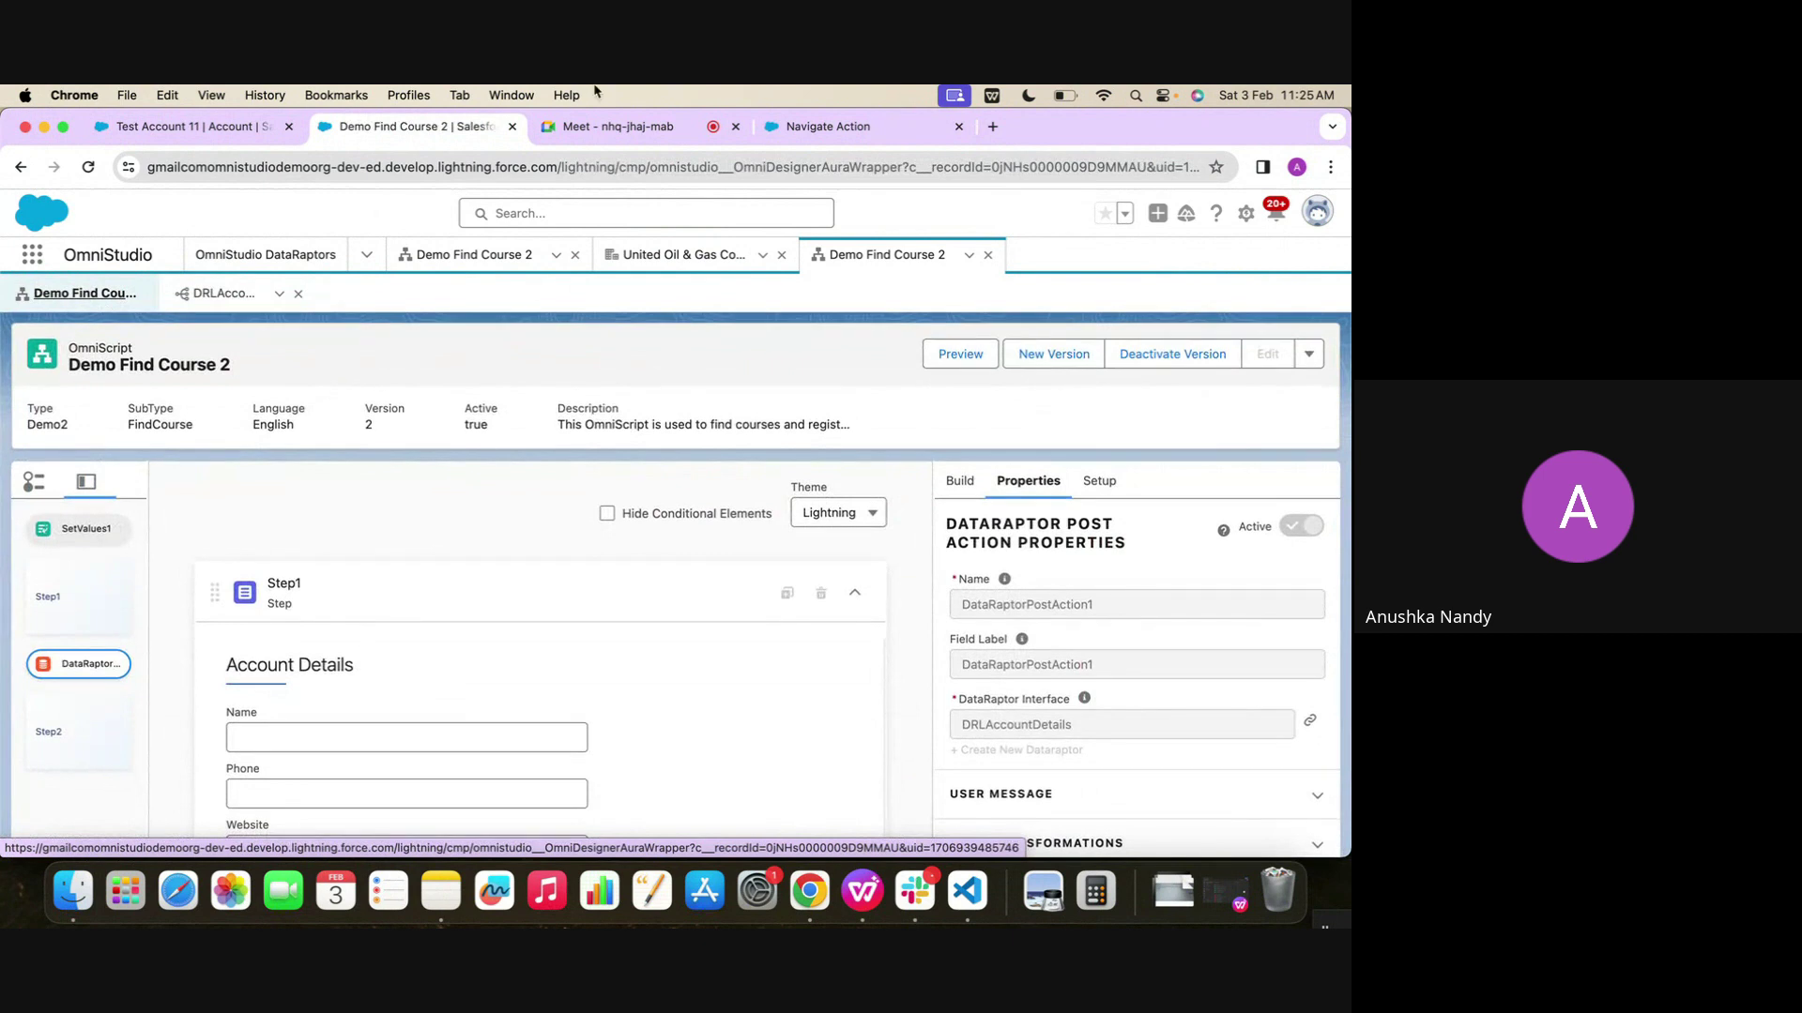
left_click(578, 131)
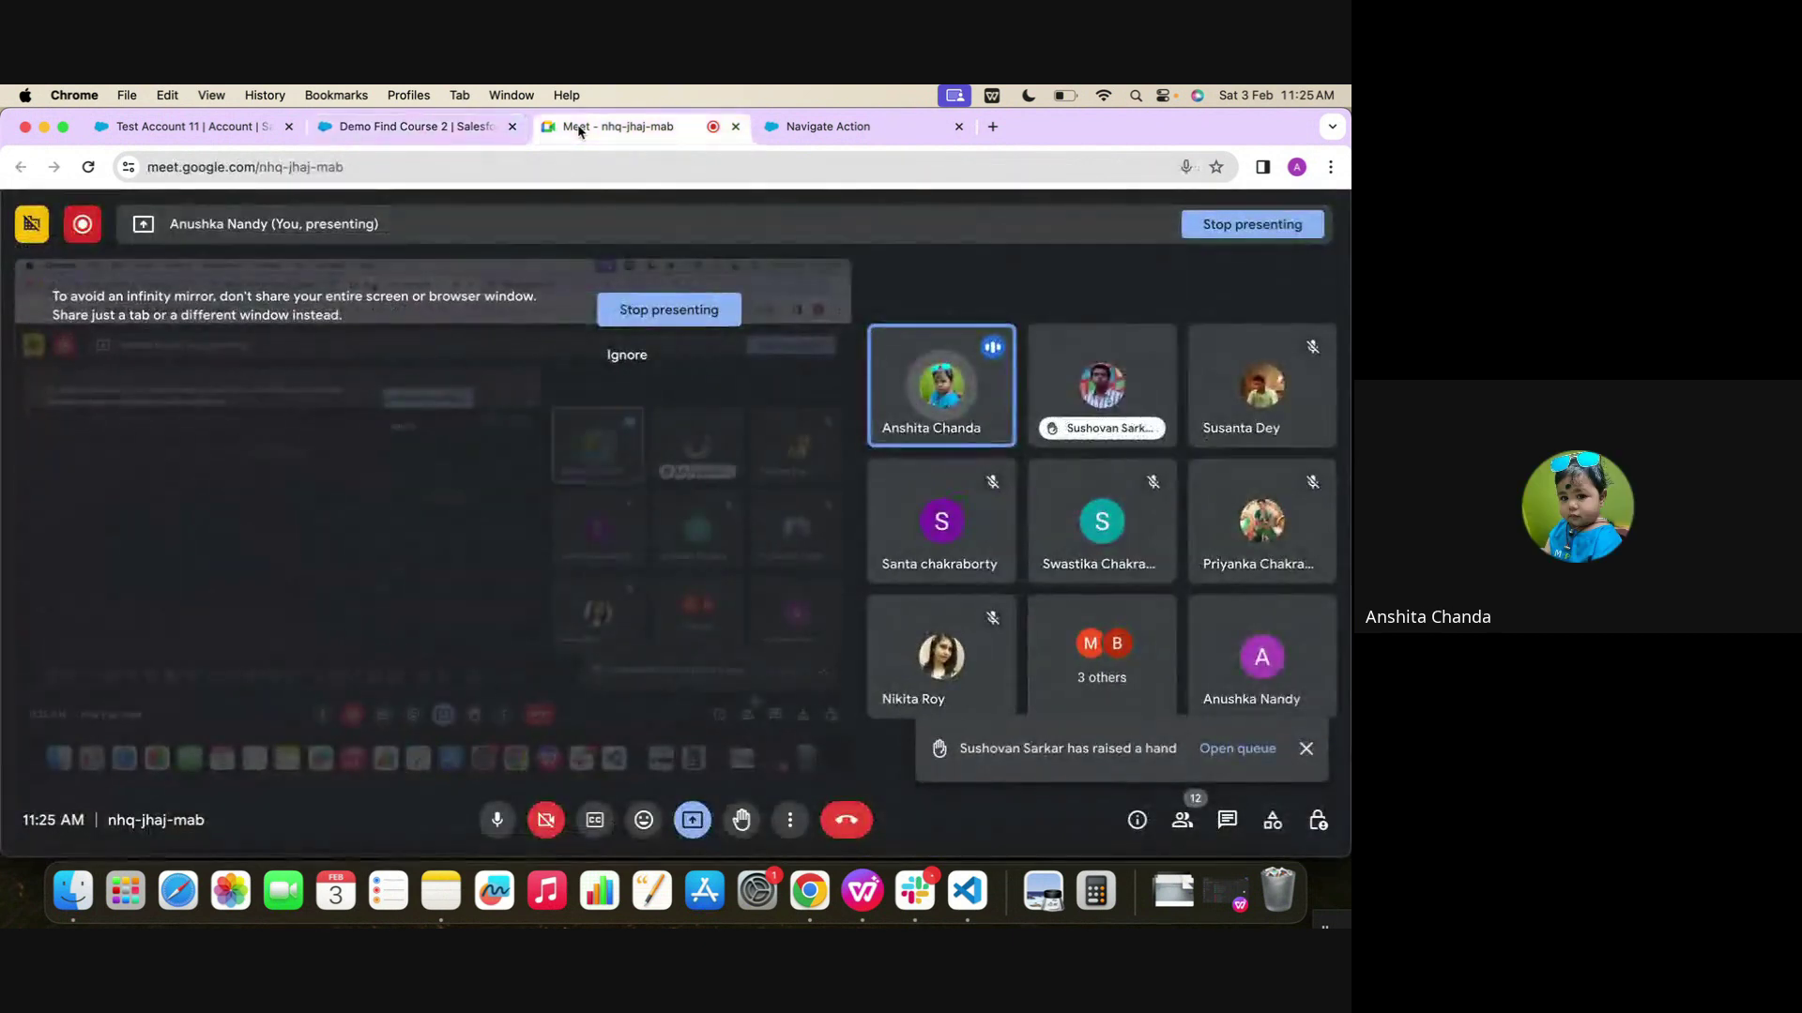
left_click(408, 126)
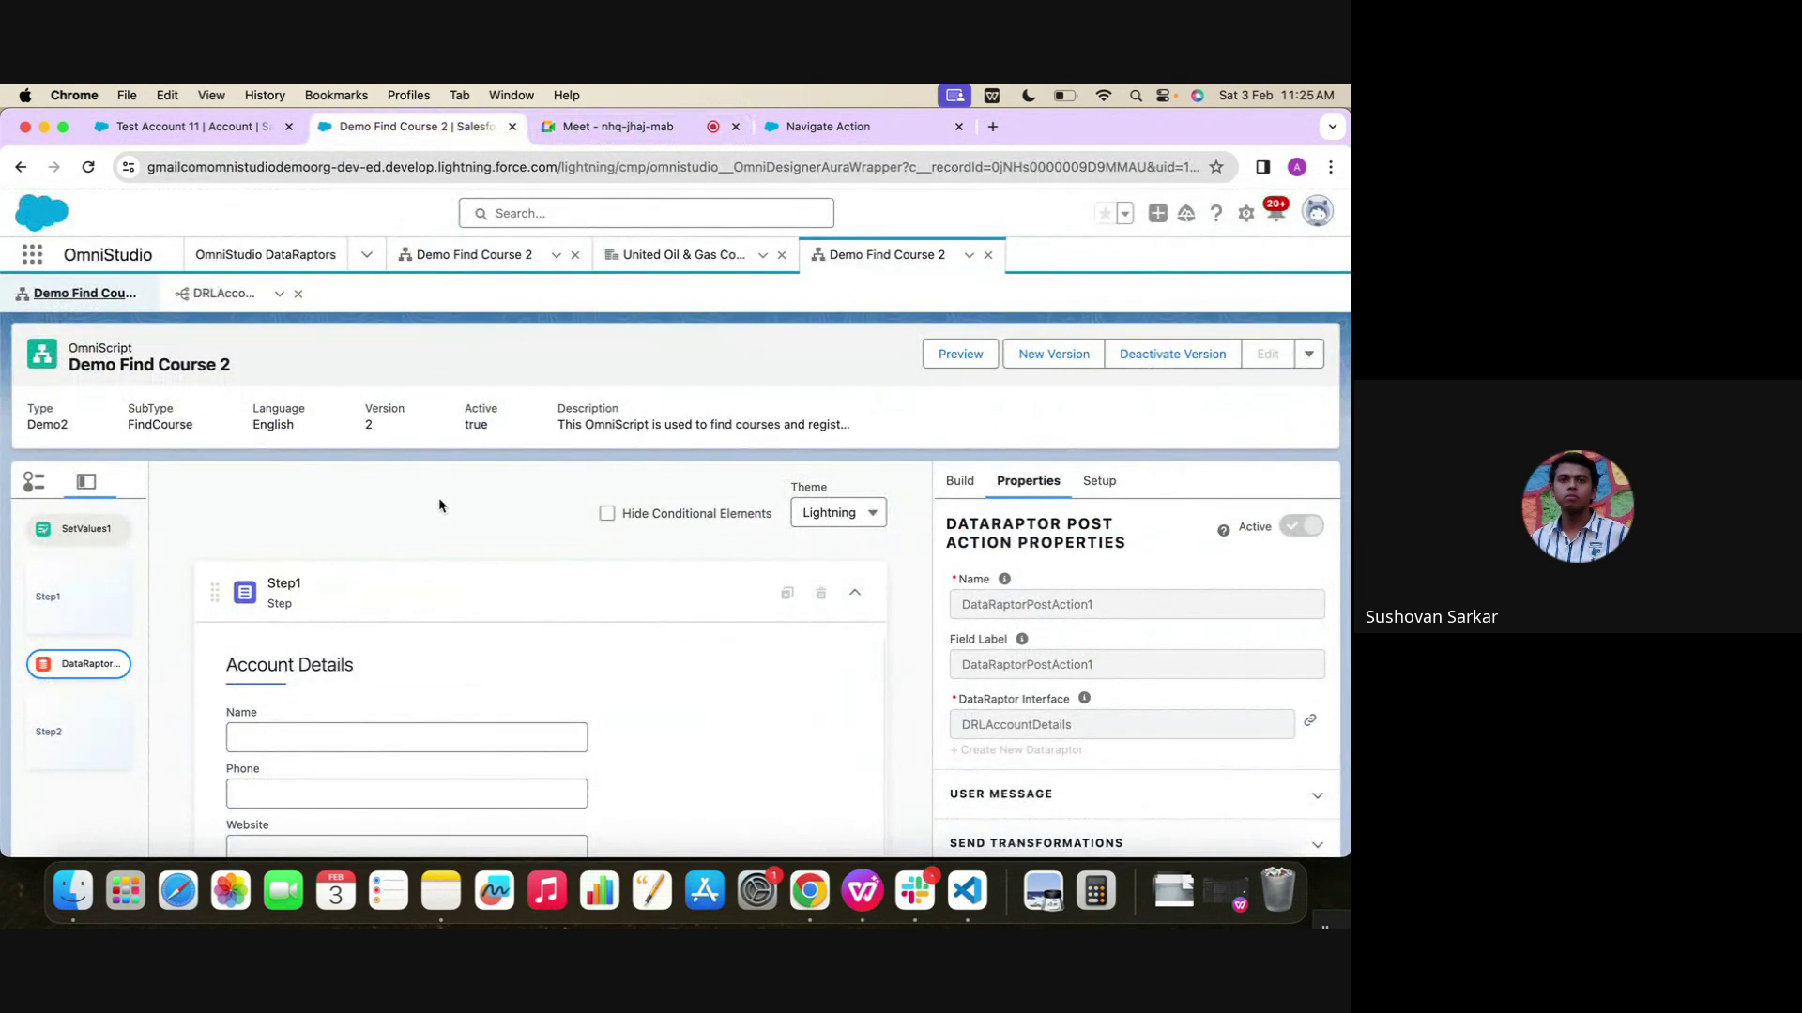
left_click(217, 298)
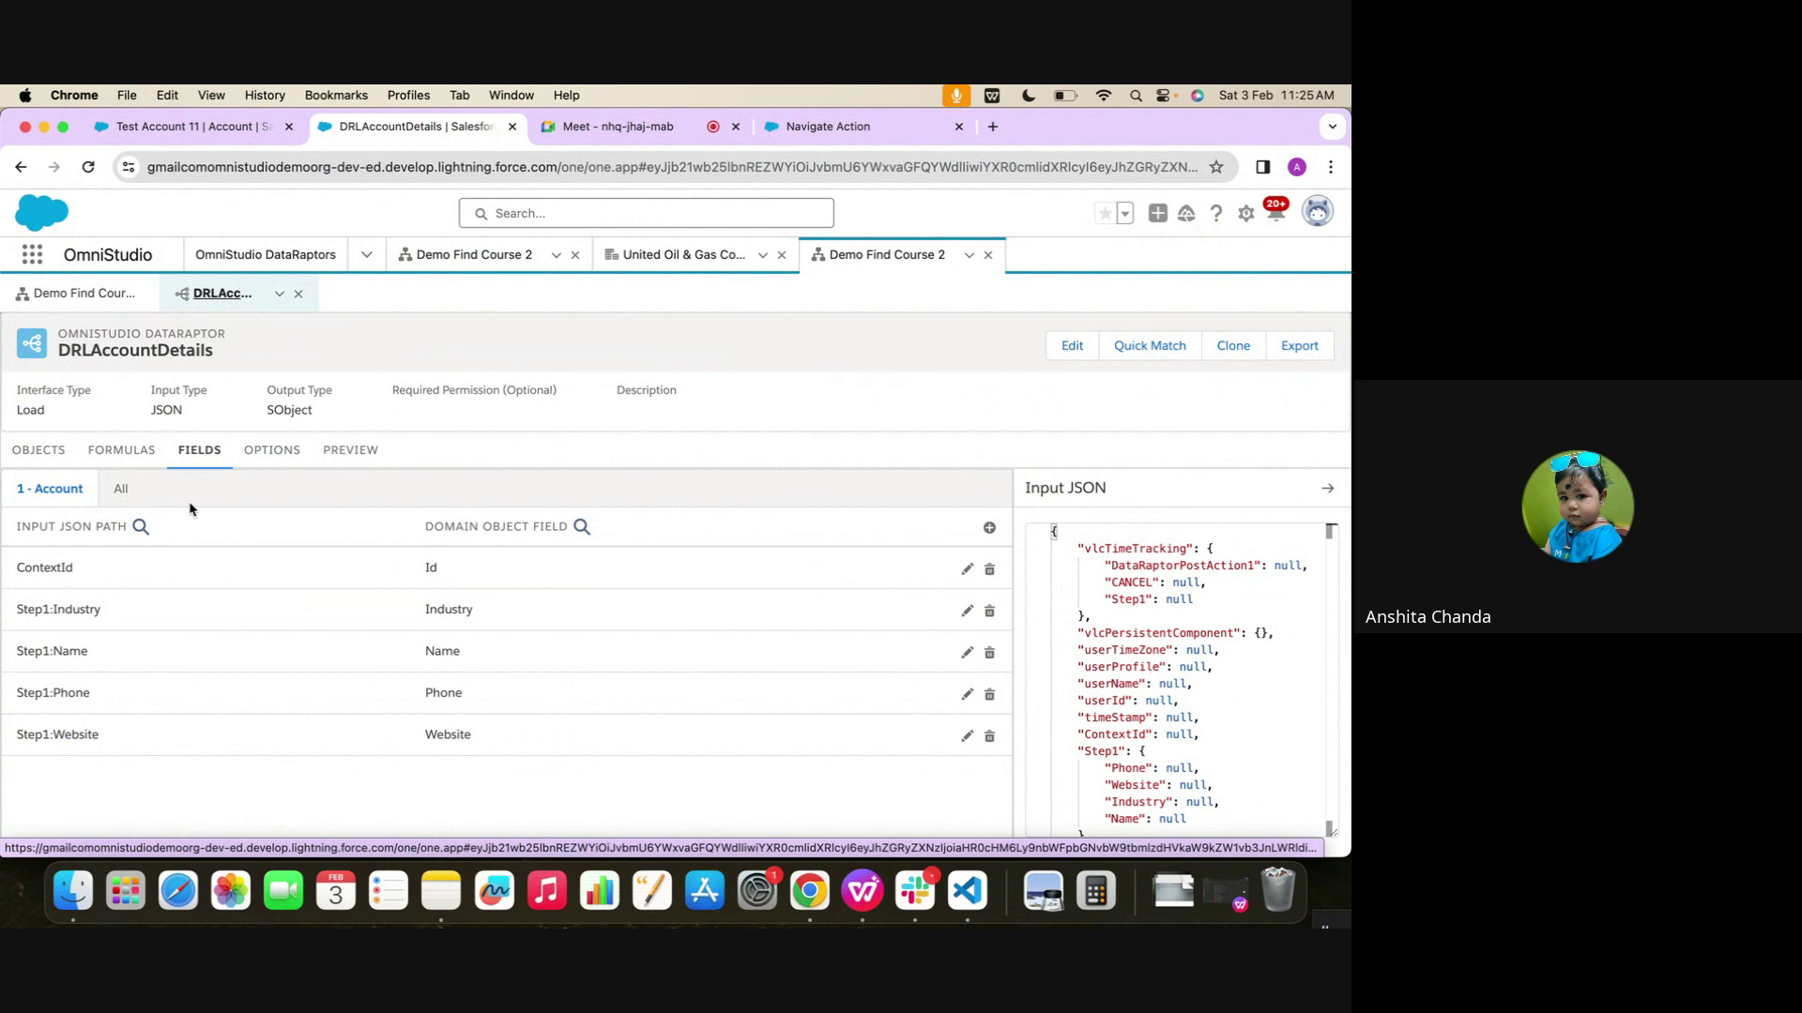
left_click(208, 131)
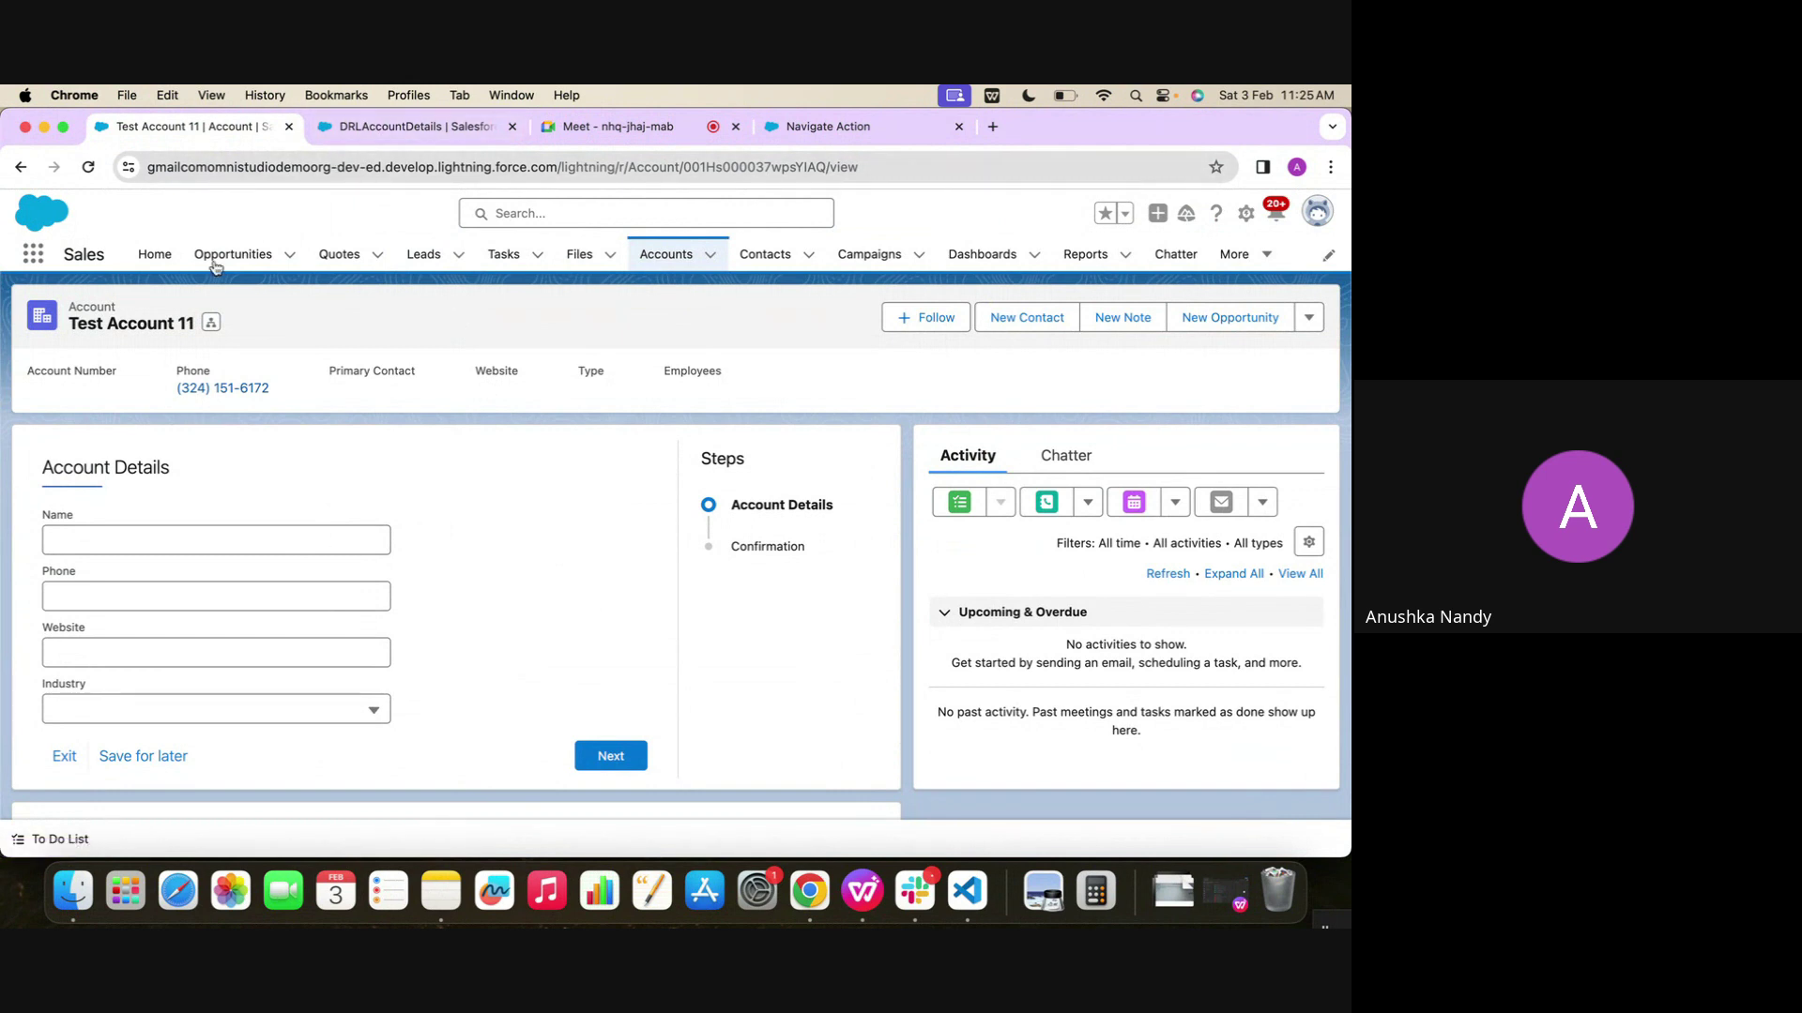
left_click(436, 133)
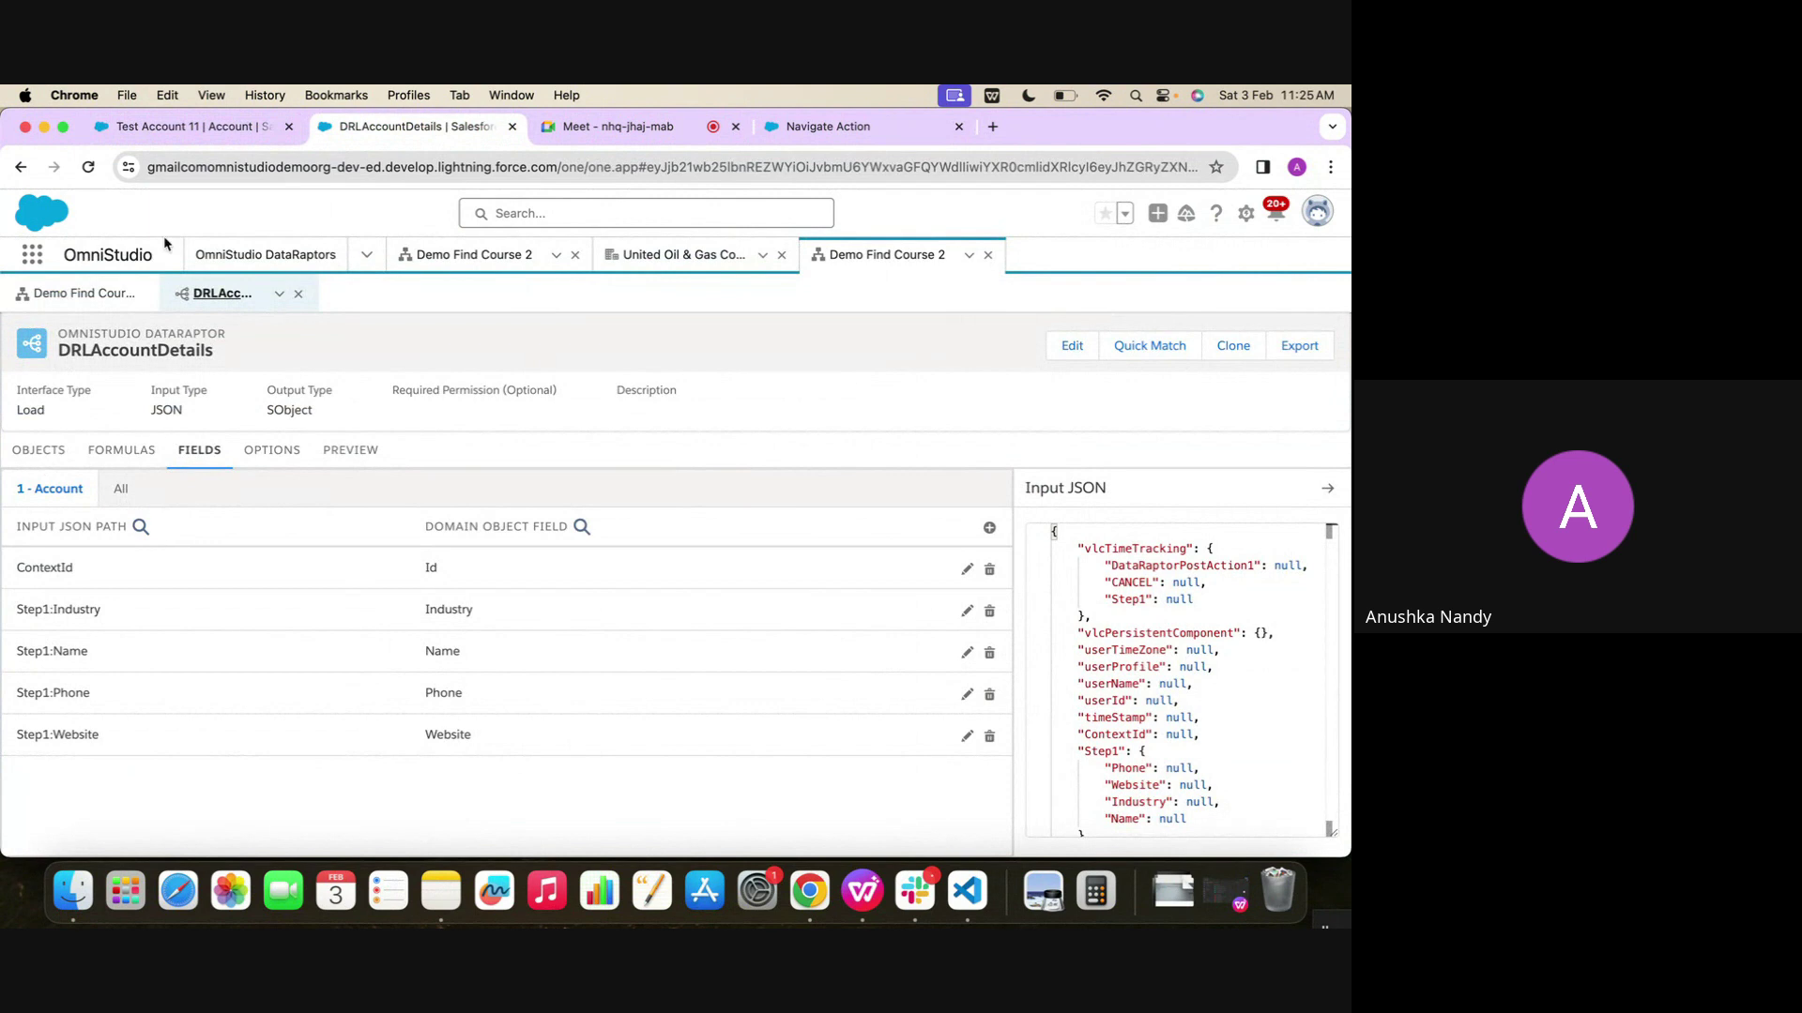
left_click(63, 302)
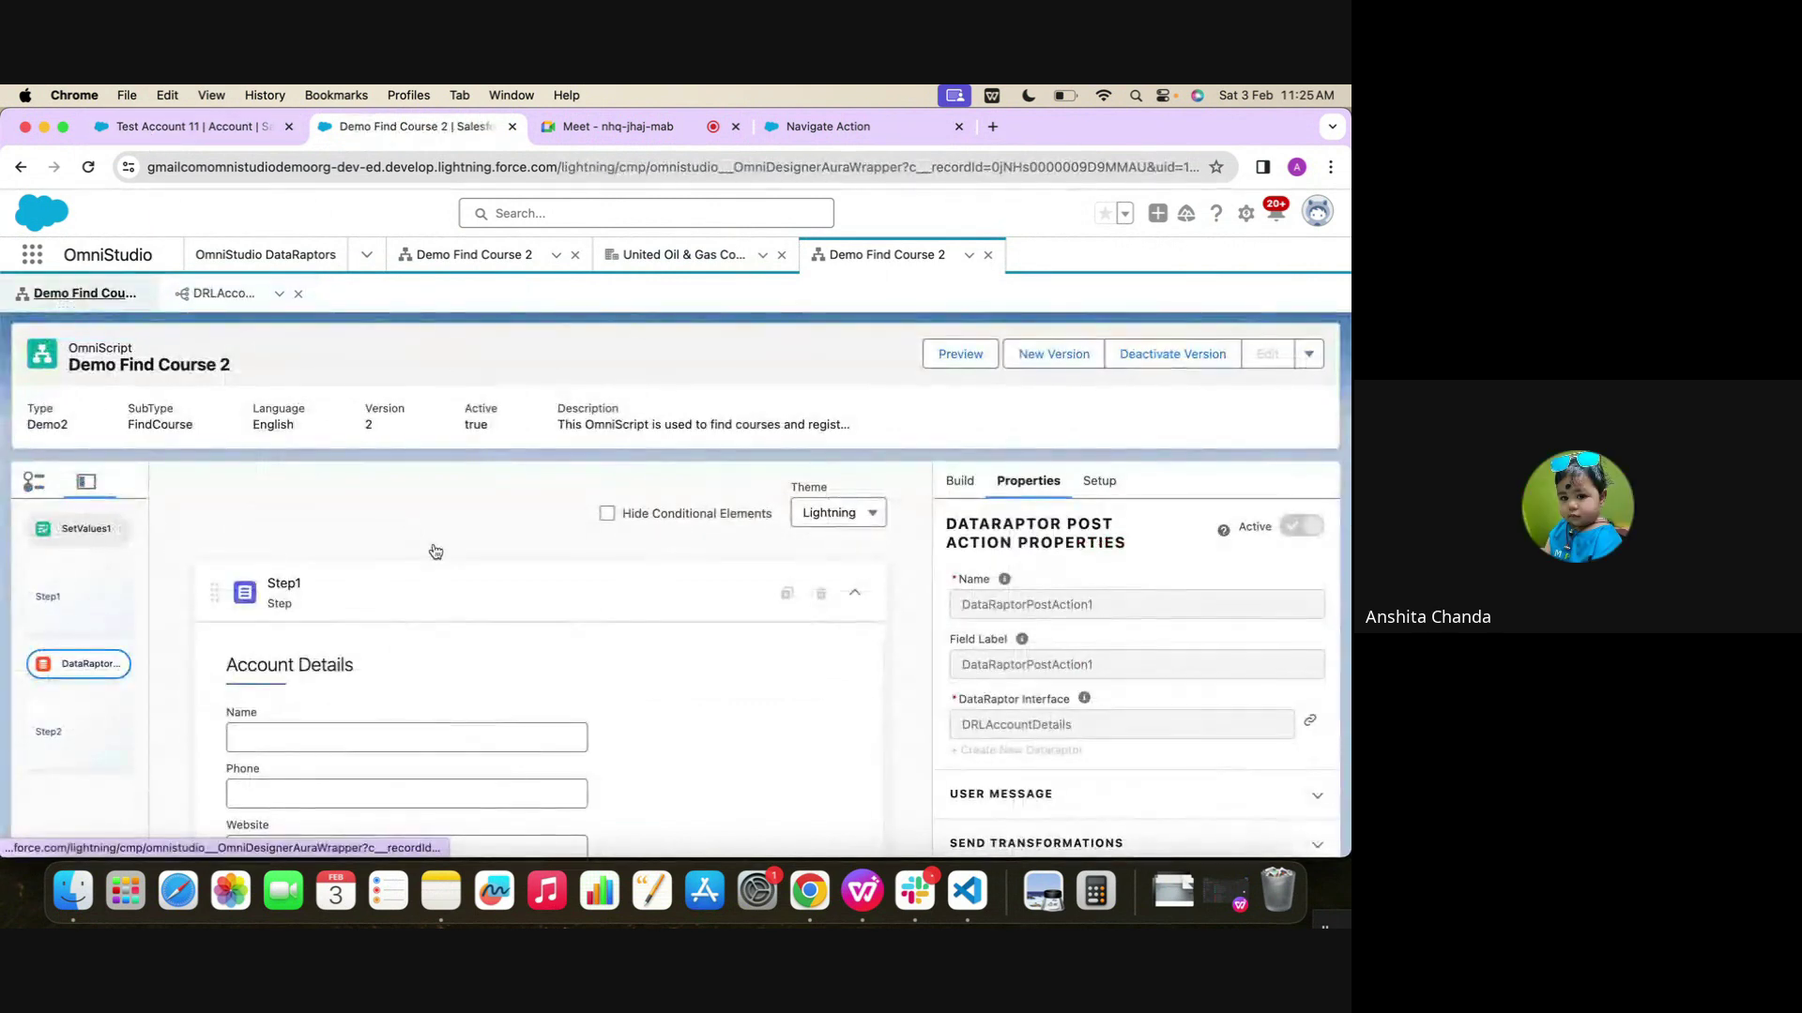
scroll(450, 632, "down", 1)
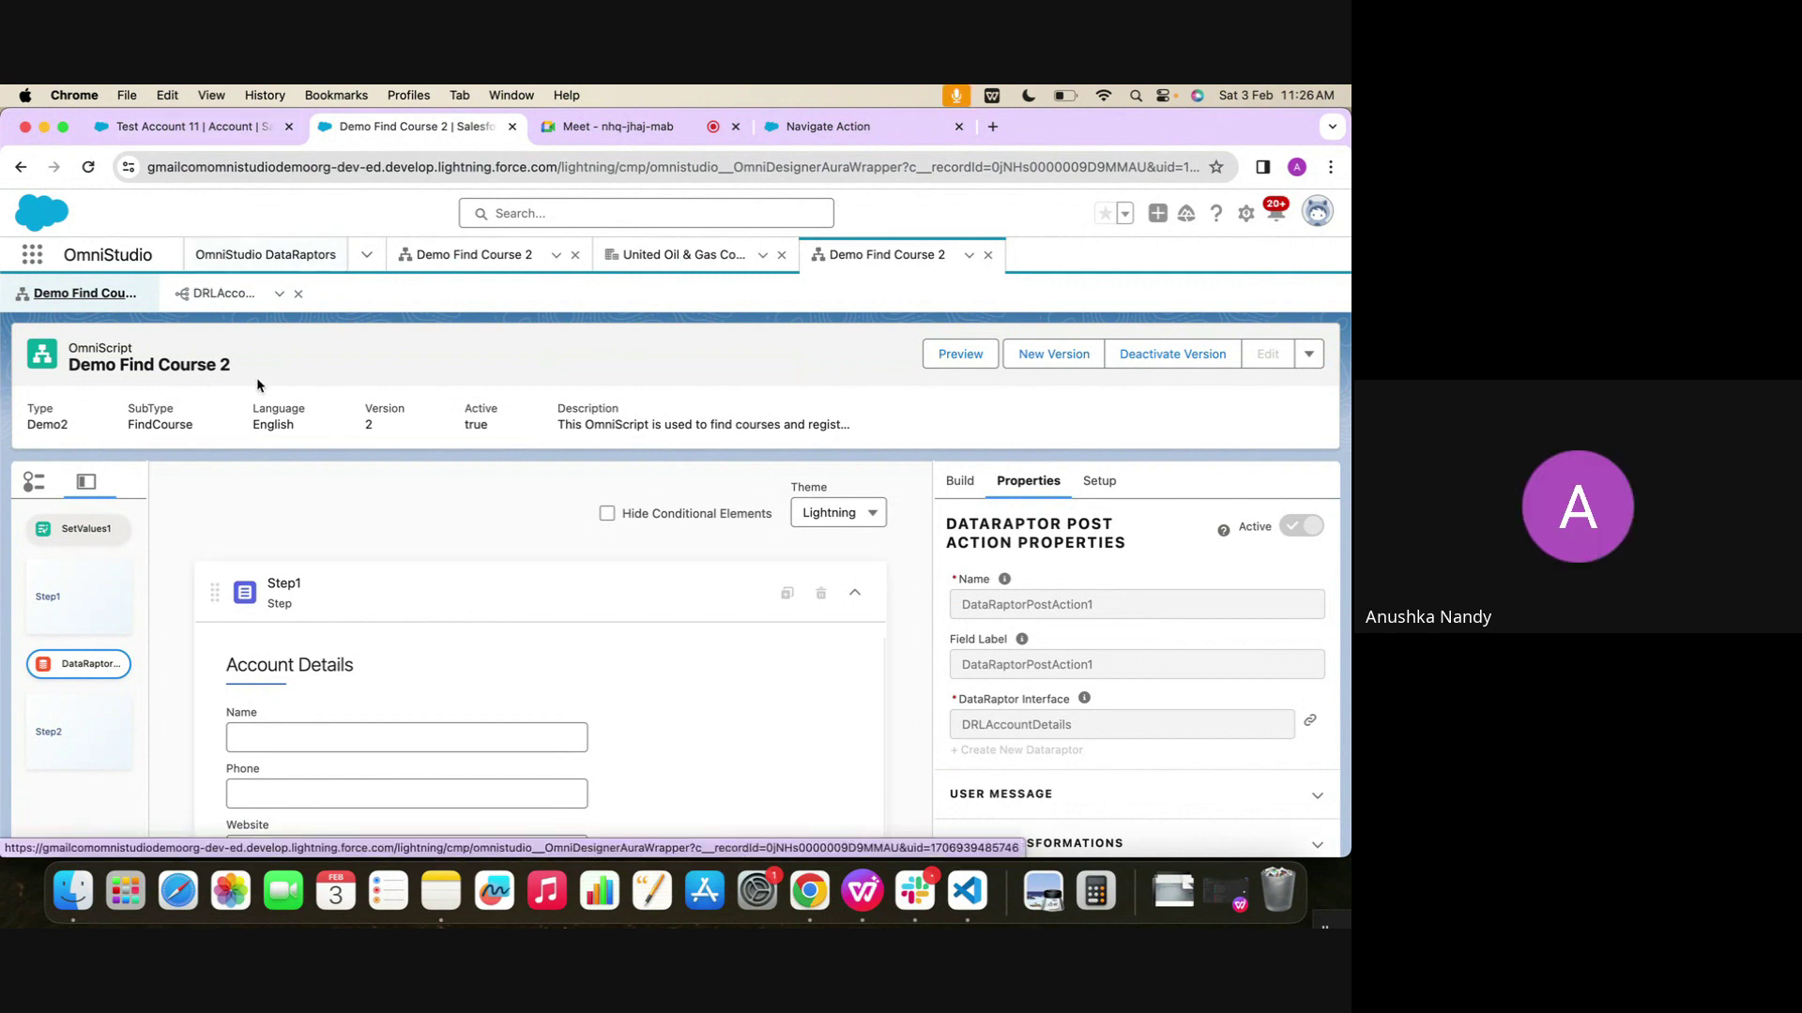
left_click(139, 131)
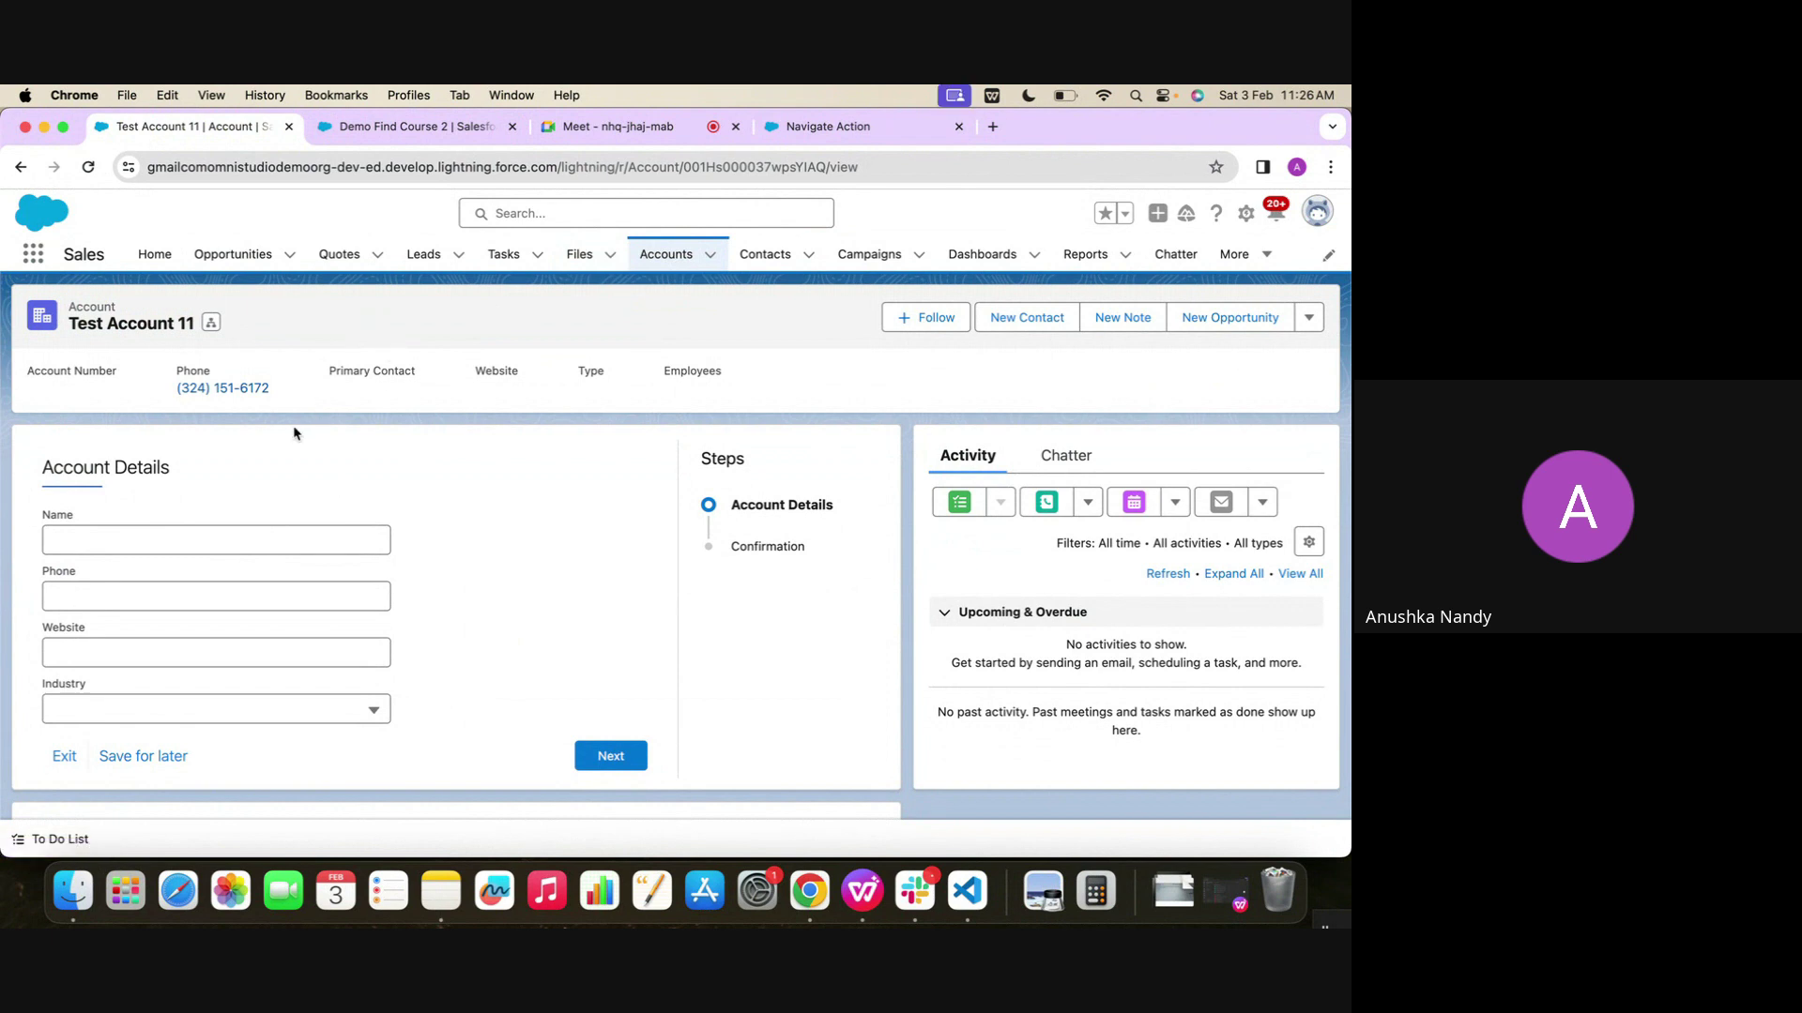
Deactivate version 2 of the Demo Find Course 2 OmniScript so it can be edited
left_click(394, 132)
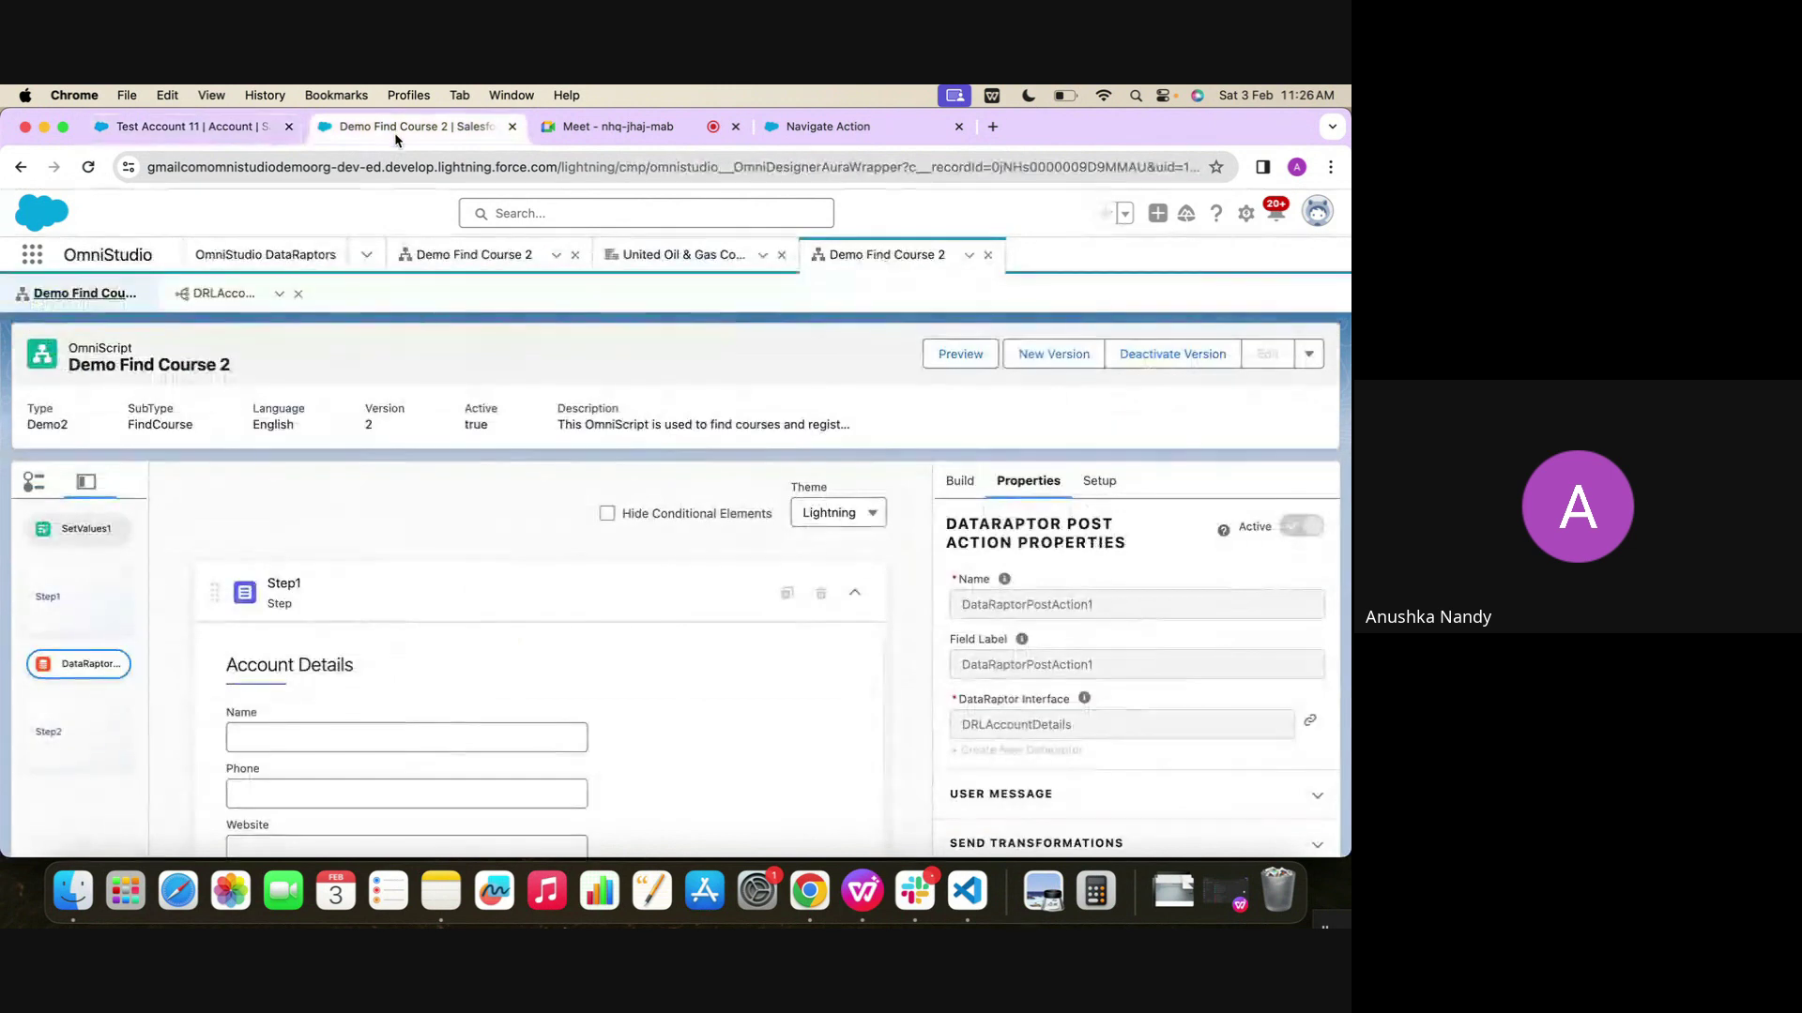
left_click(1164, 356)
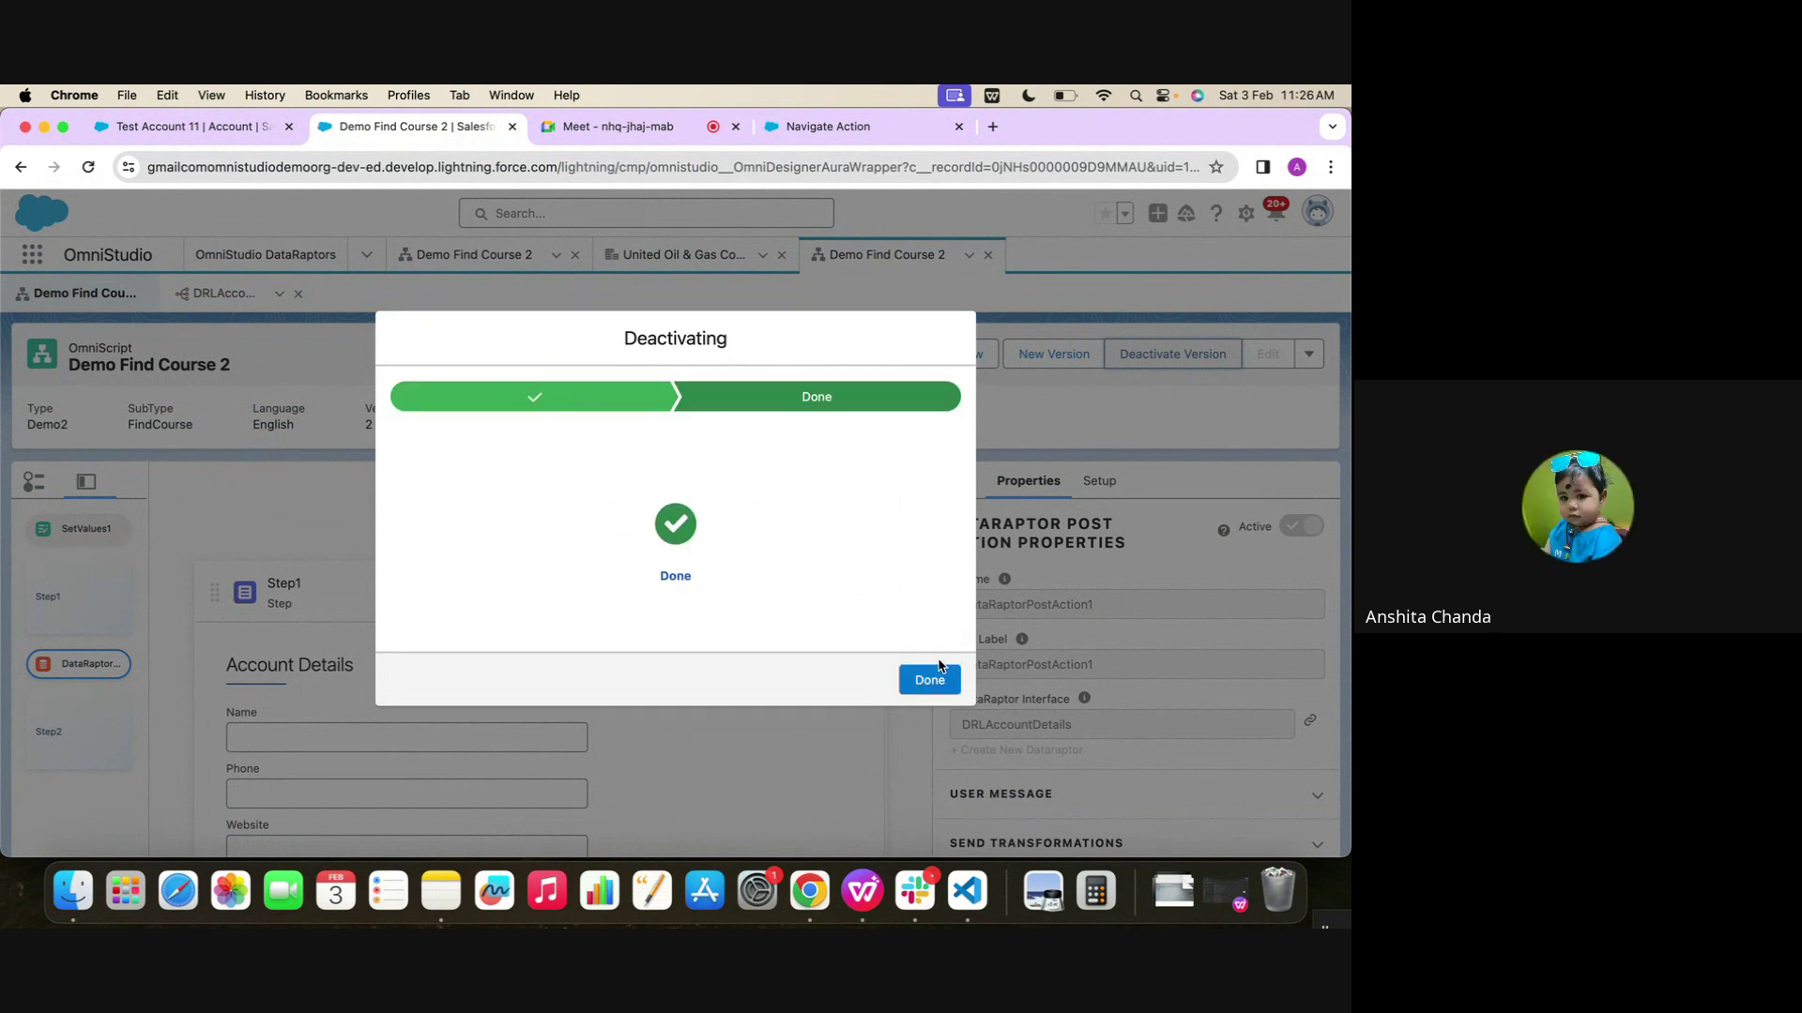
left_click(932, 660)
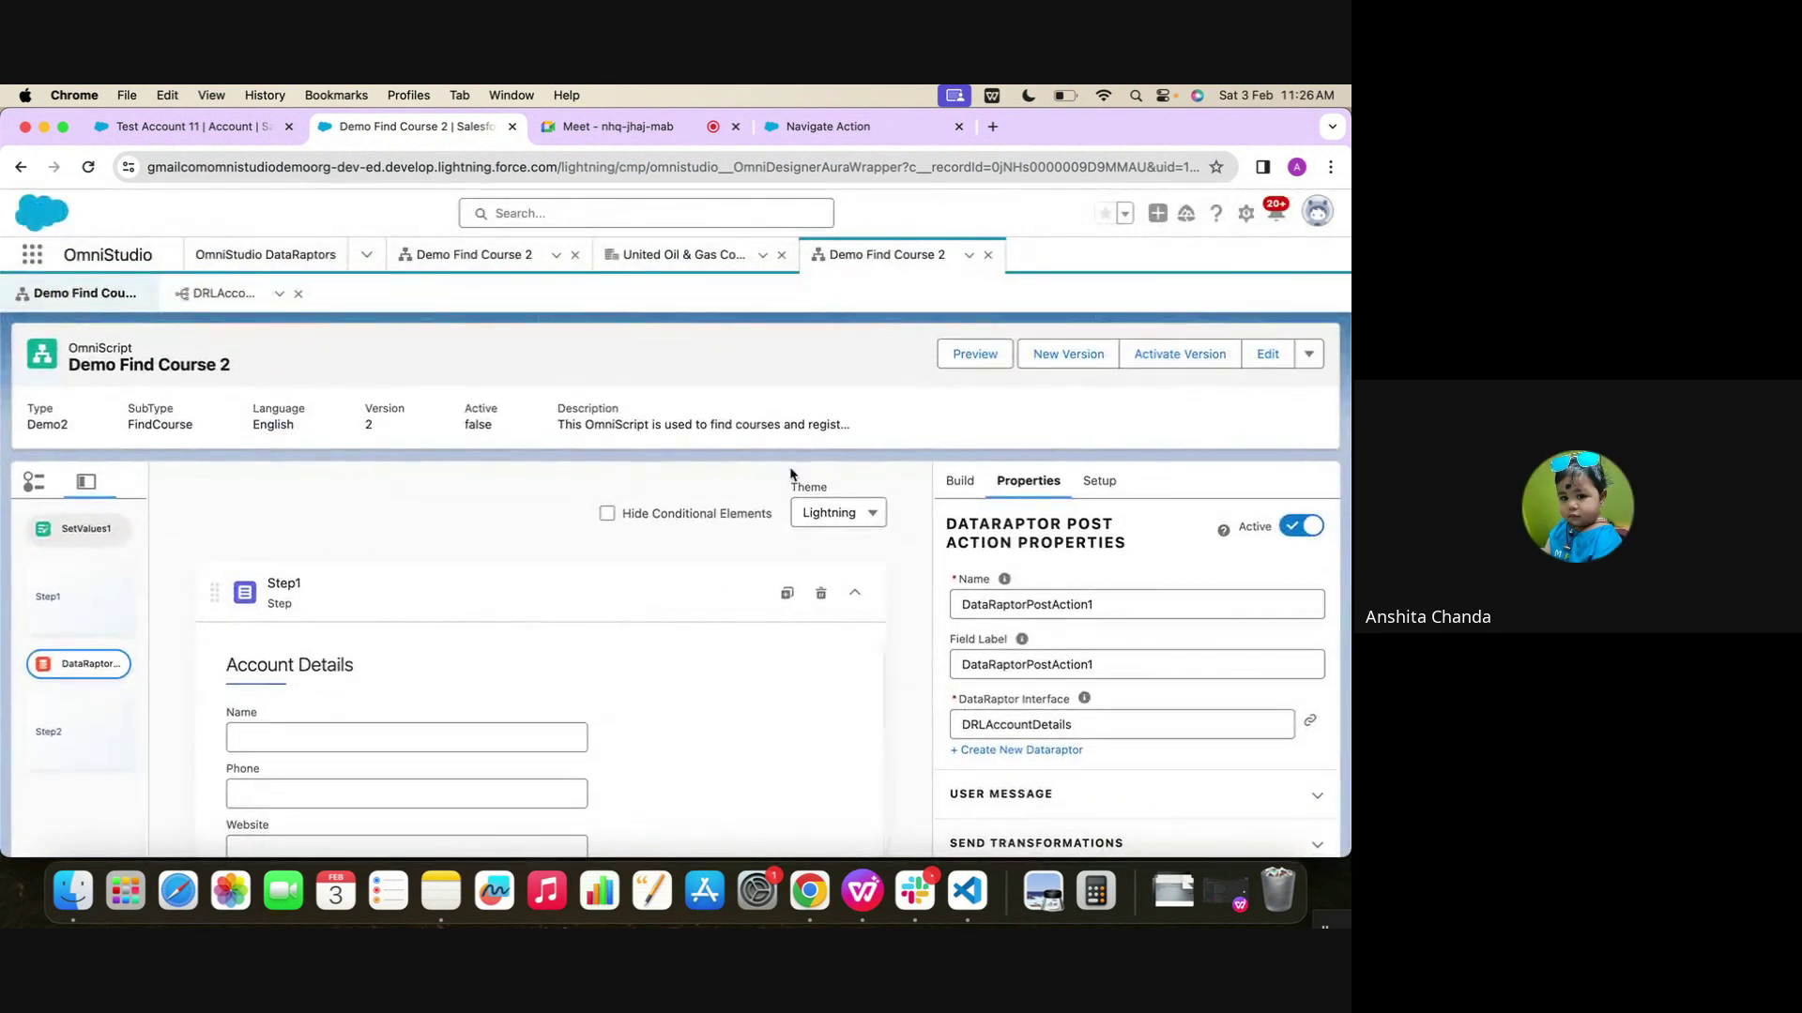
Find the DataRaptor Extract Action element and place it above Step1 in the OmniScript
left_click(970, 474)
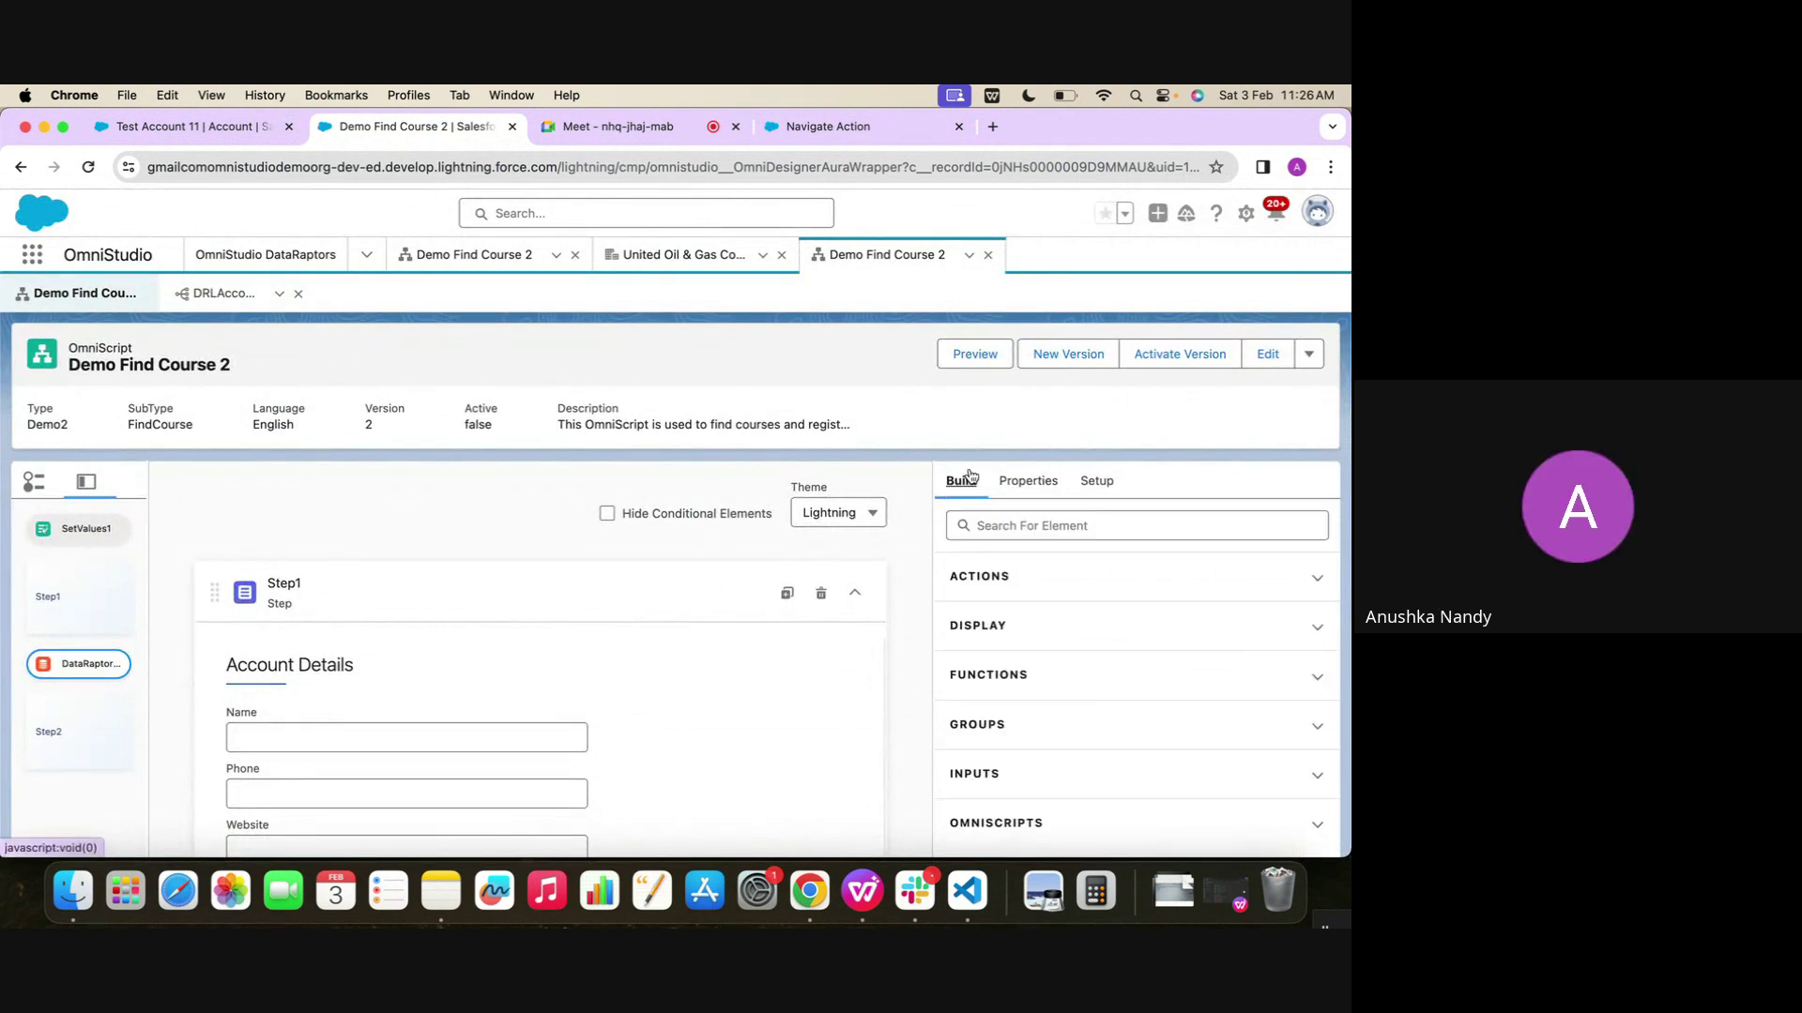
left_click(1014, 525)
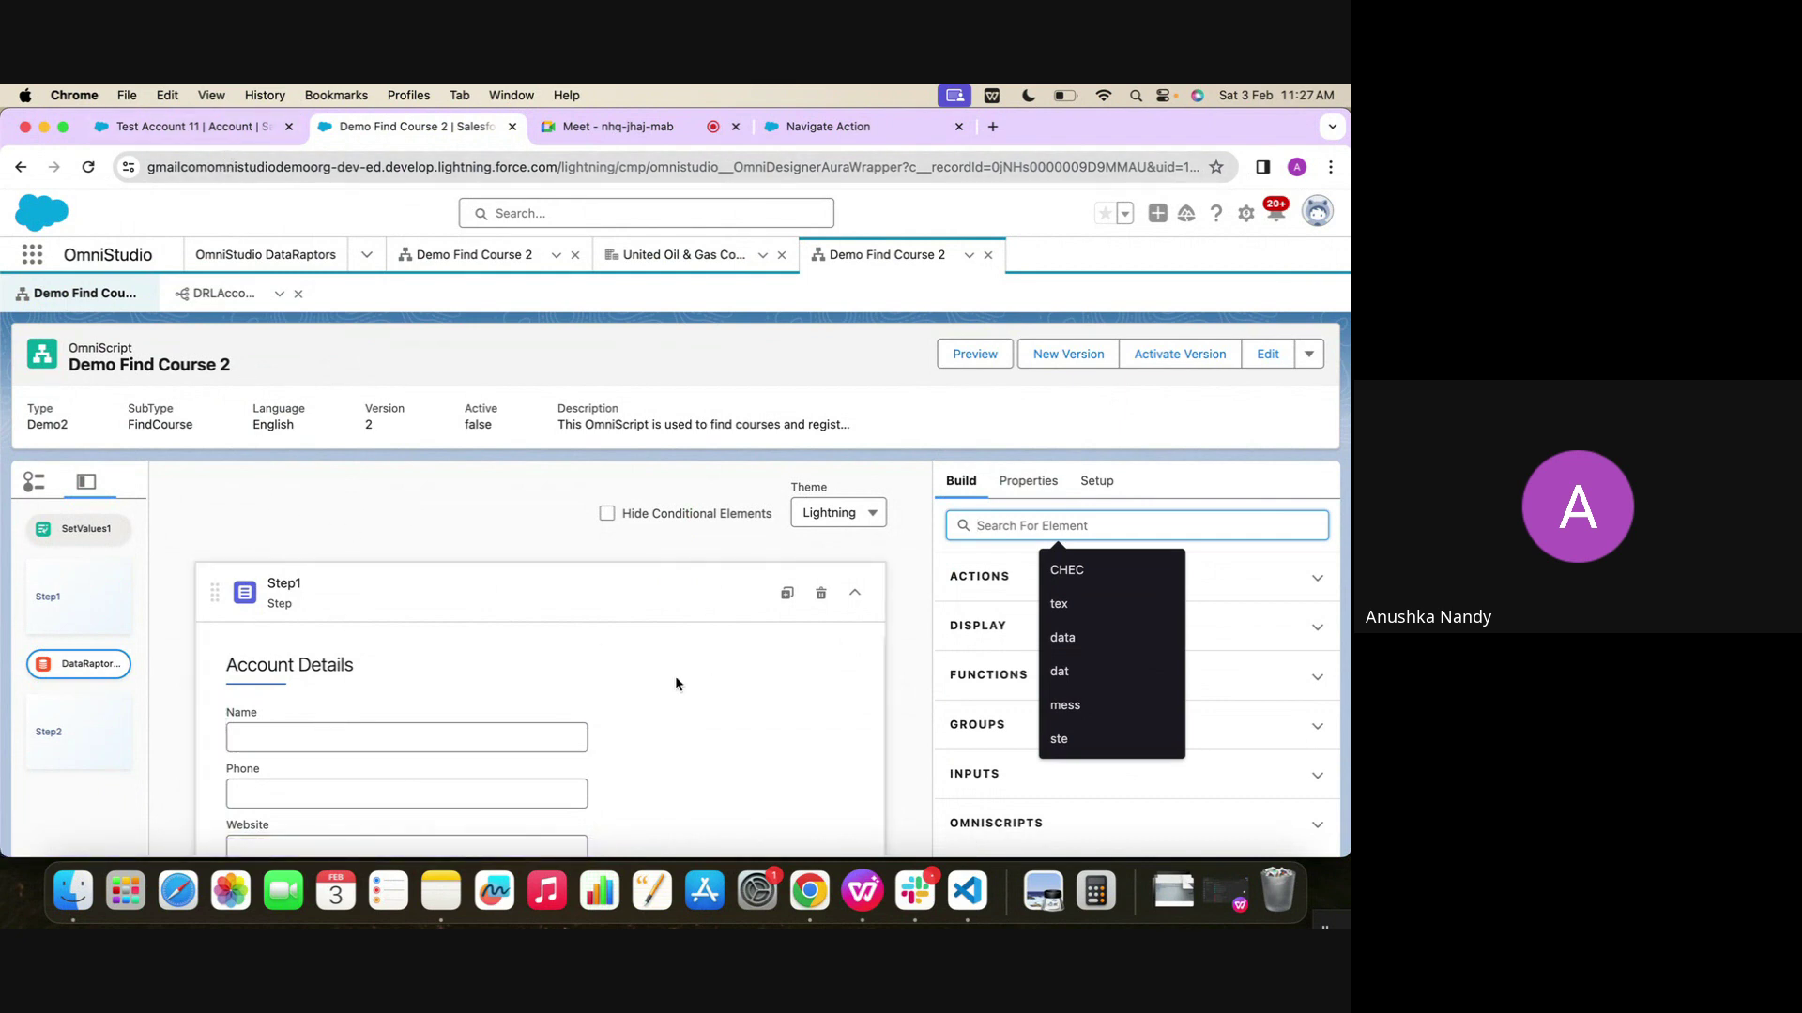
type("data")
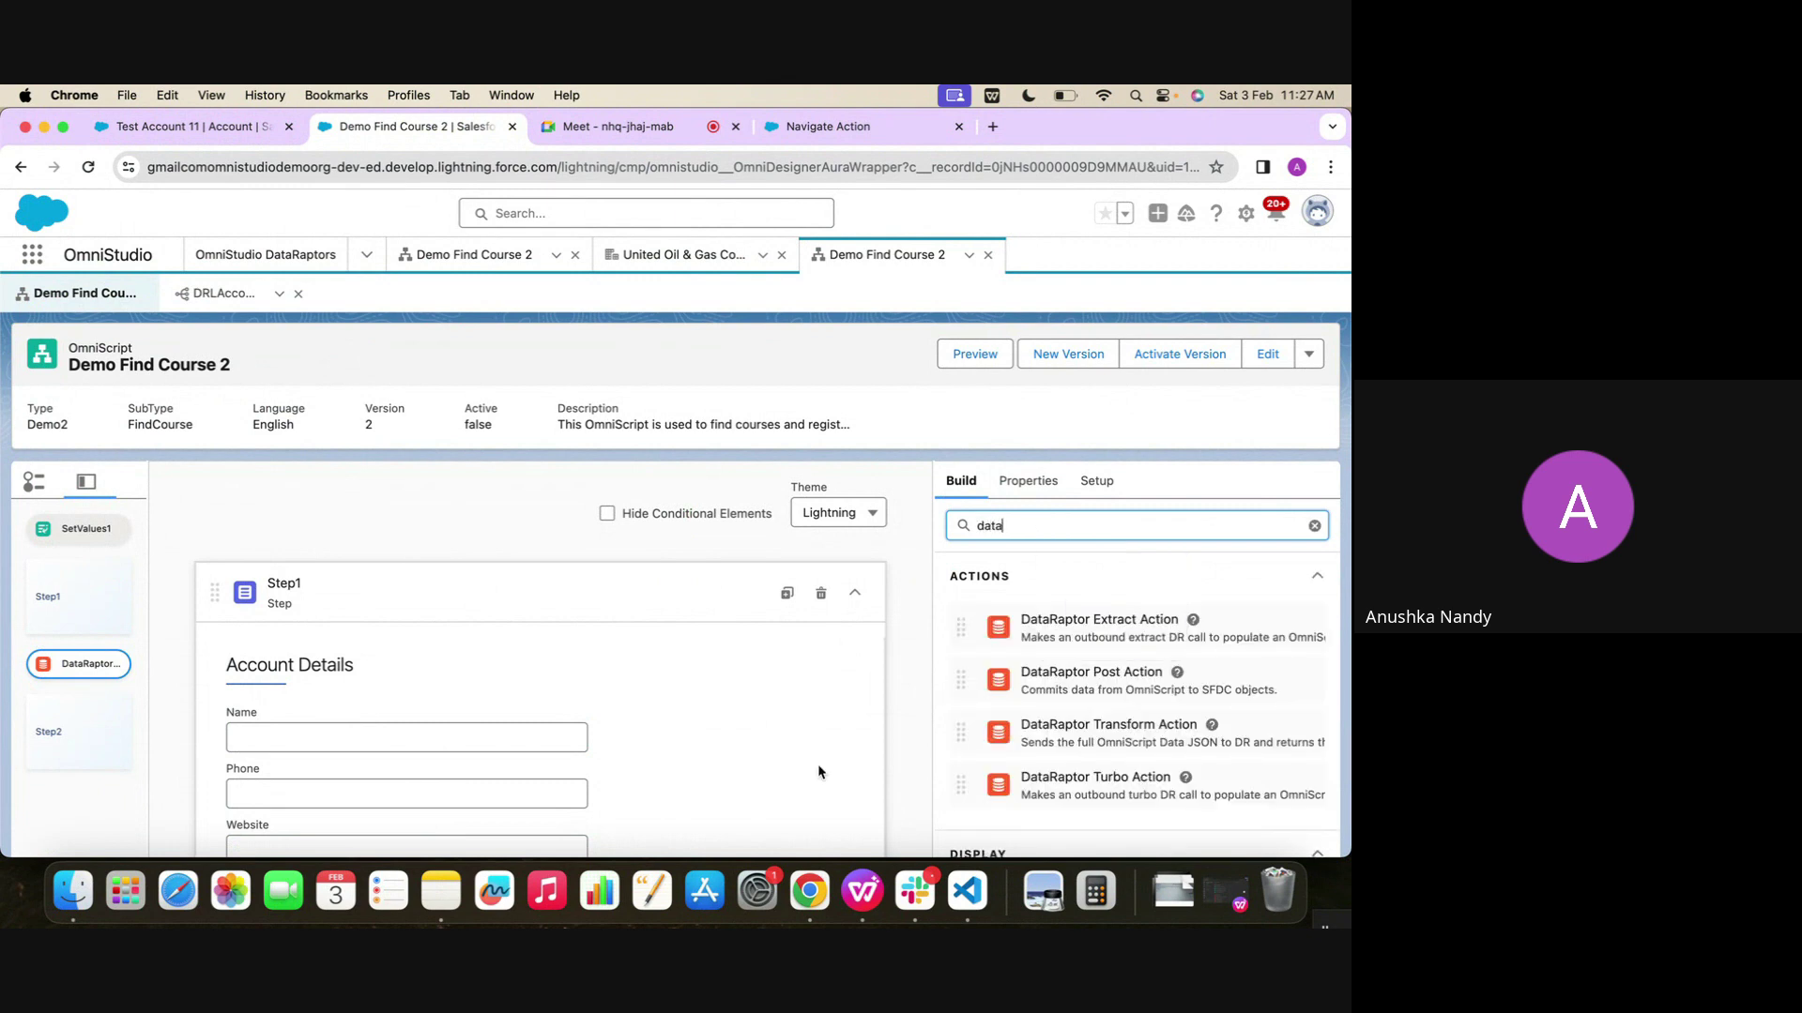
scroll(1069, 662, "down", 2)
scroll(1069, 663, "up", 2)
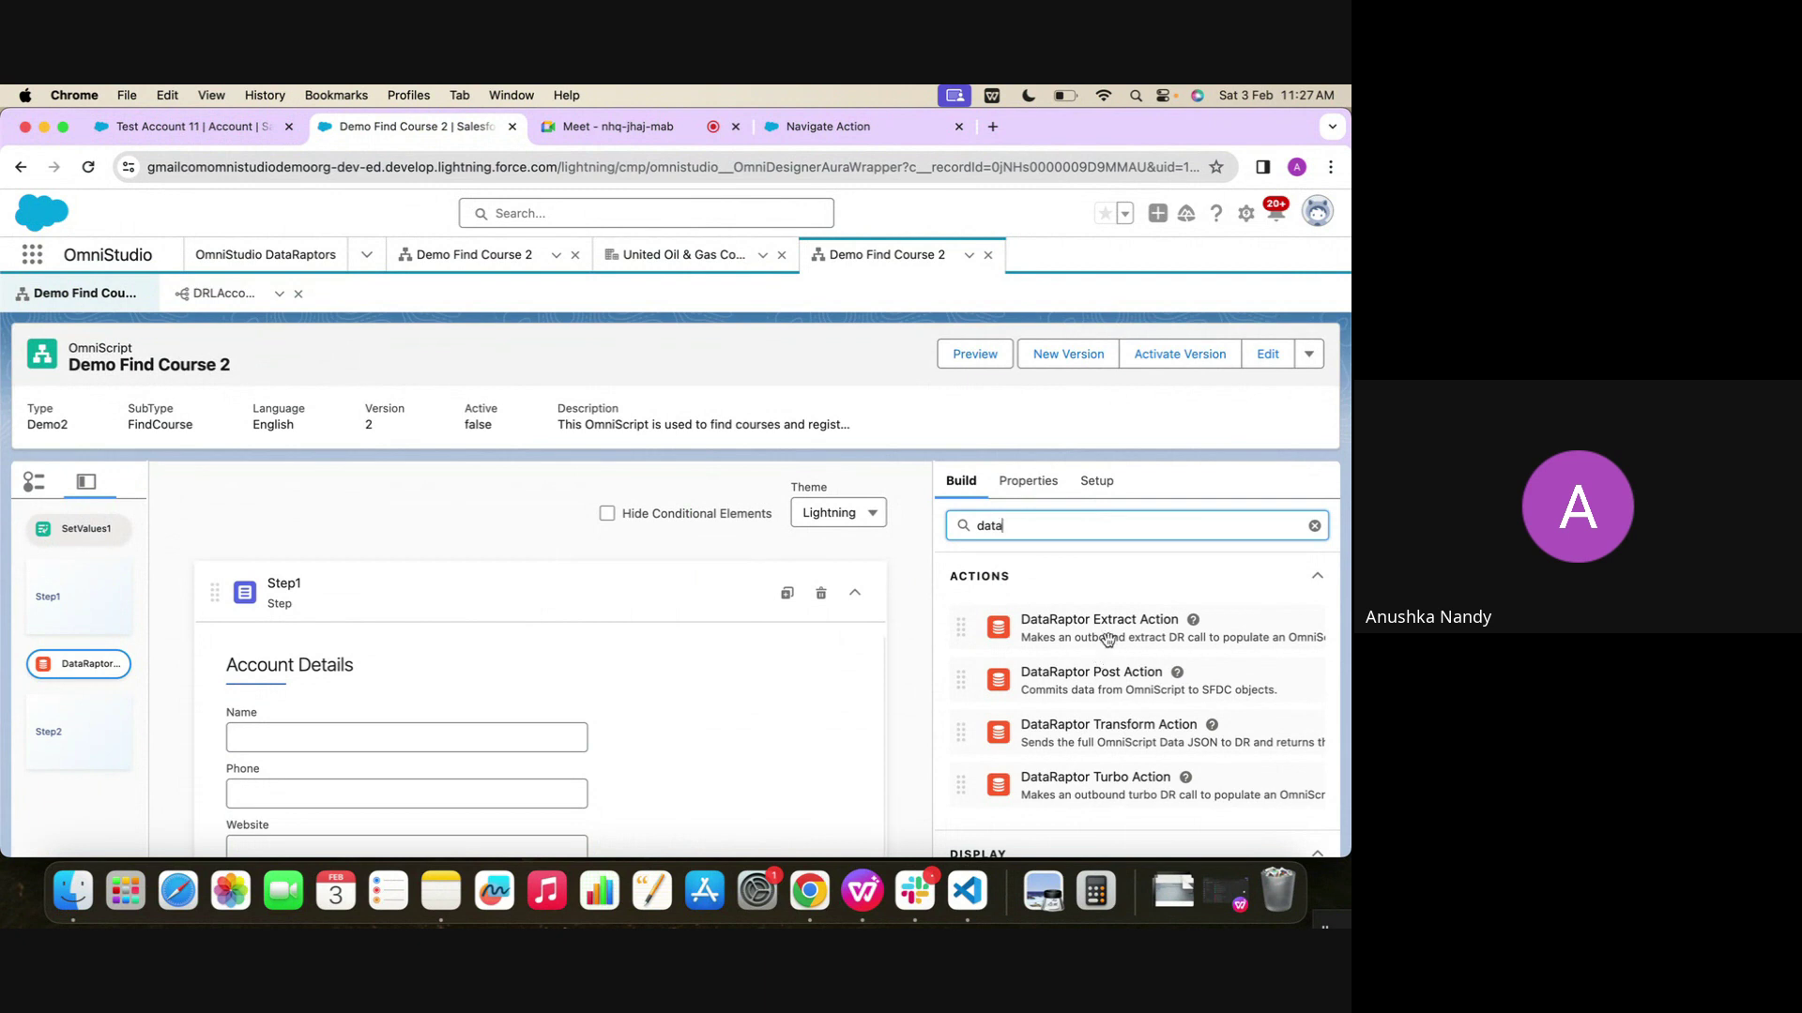
left_click_drag(1108, 638, 693, 587)
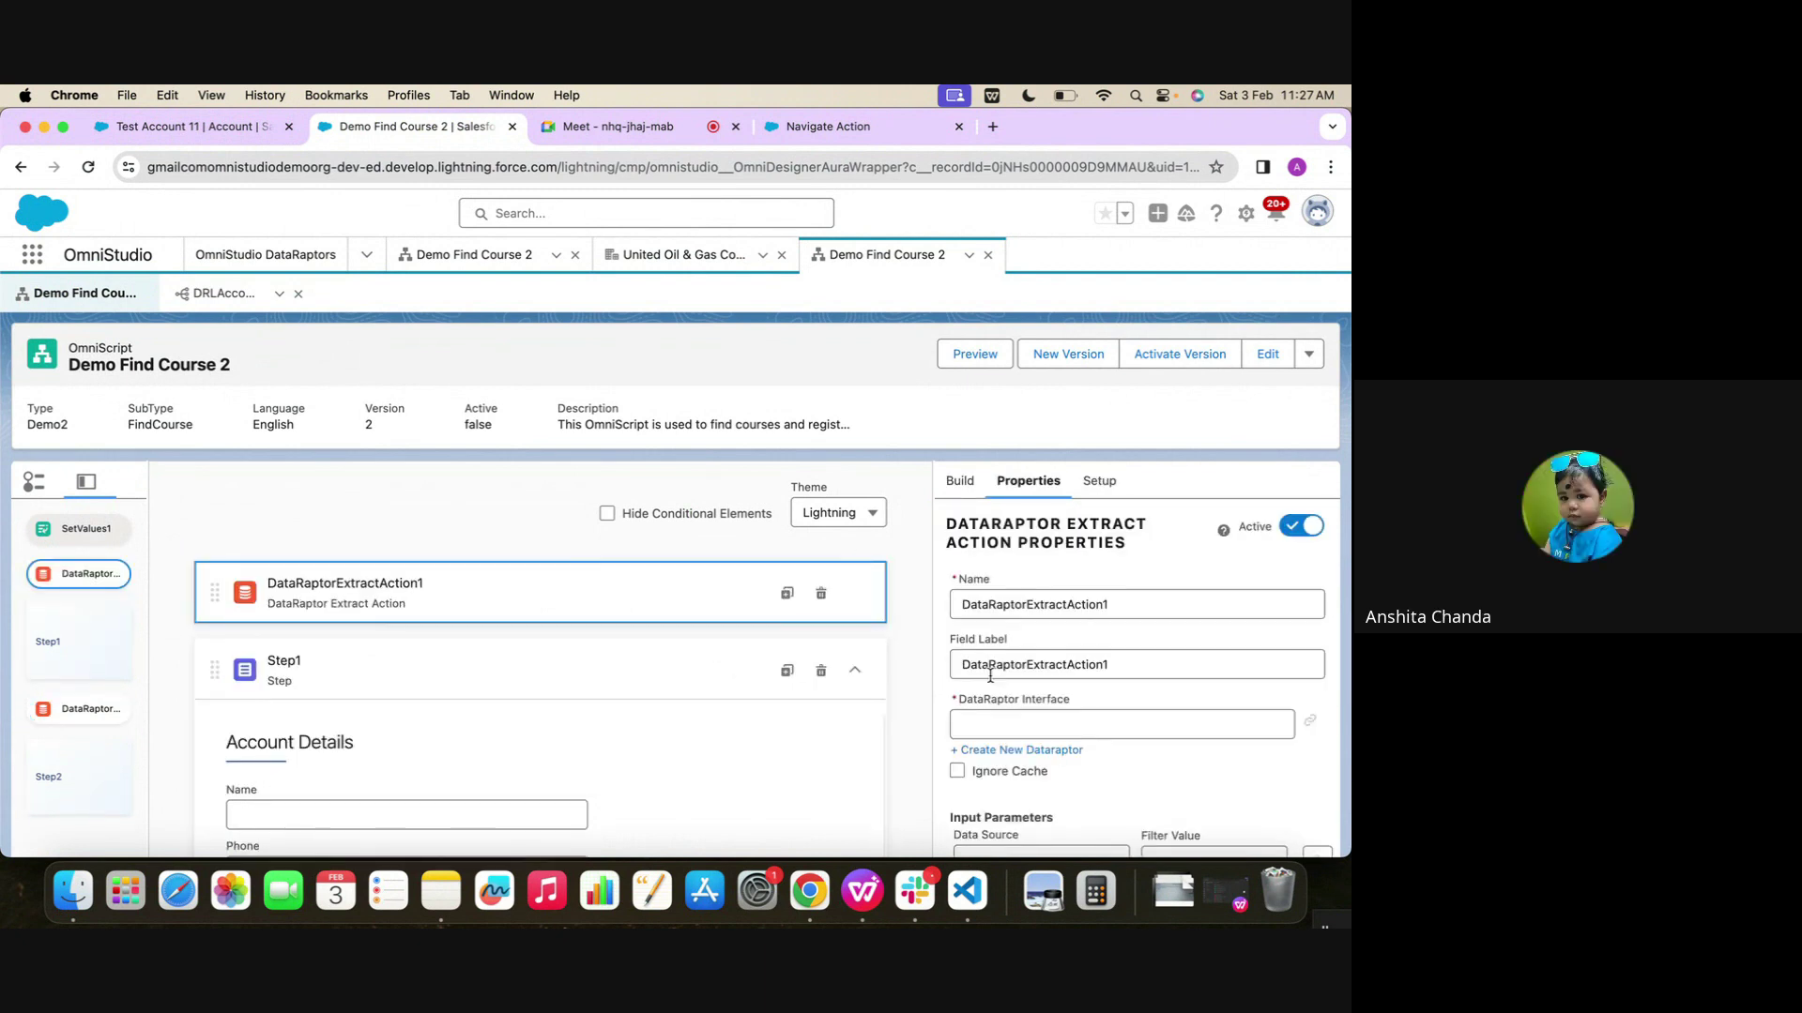
Abandon creating a new DataRaptor and delete the DataRaptor Extract Action above Step1
scroll(989, 676, "down", 1)
left_click(1020, 703)
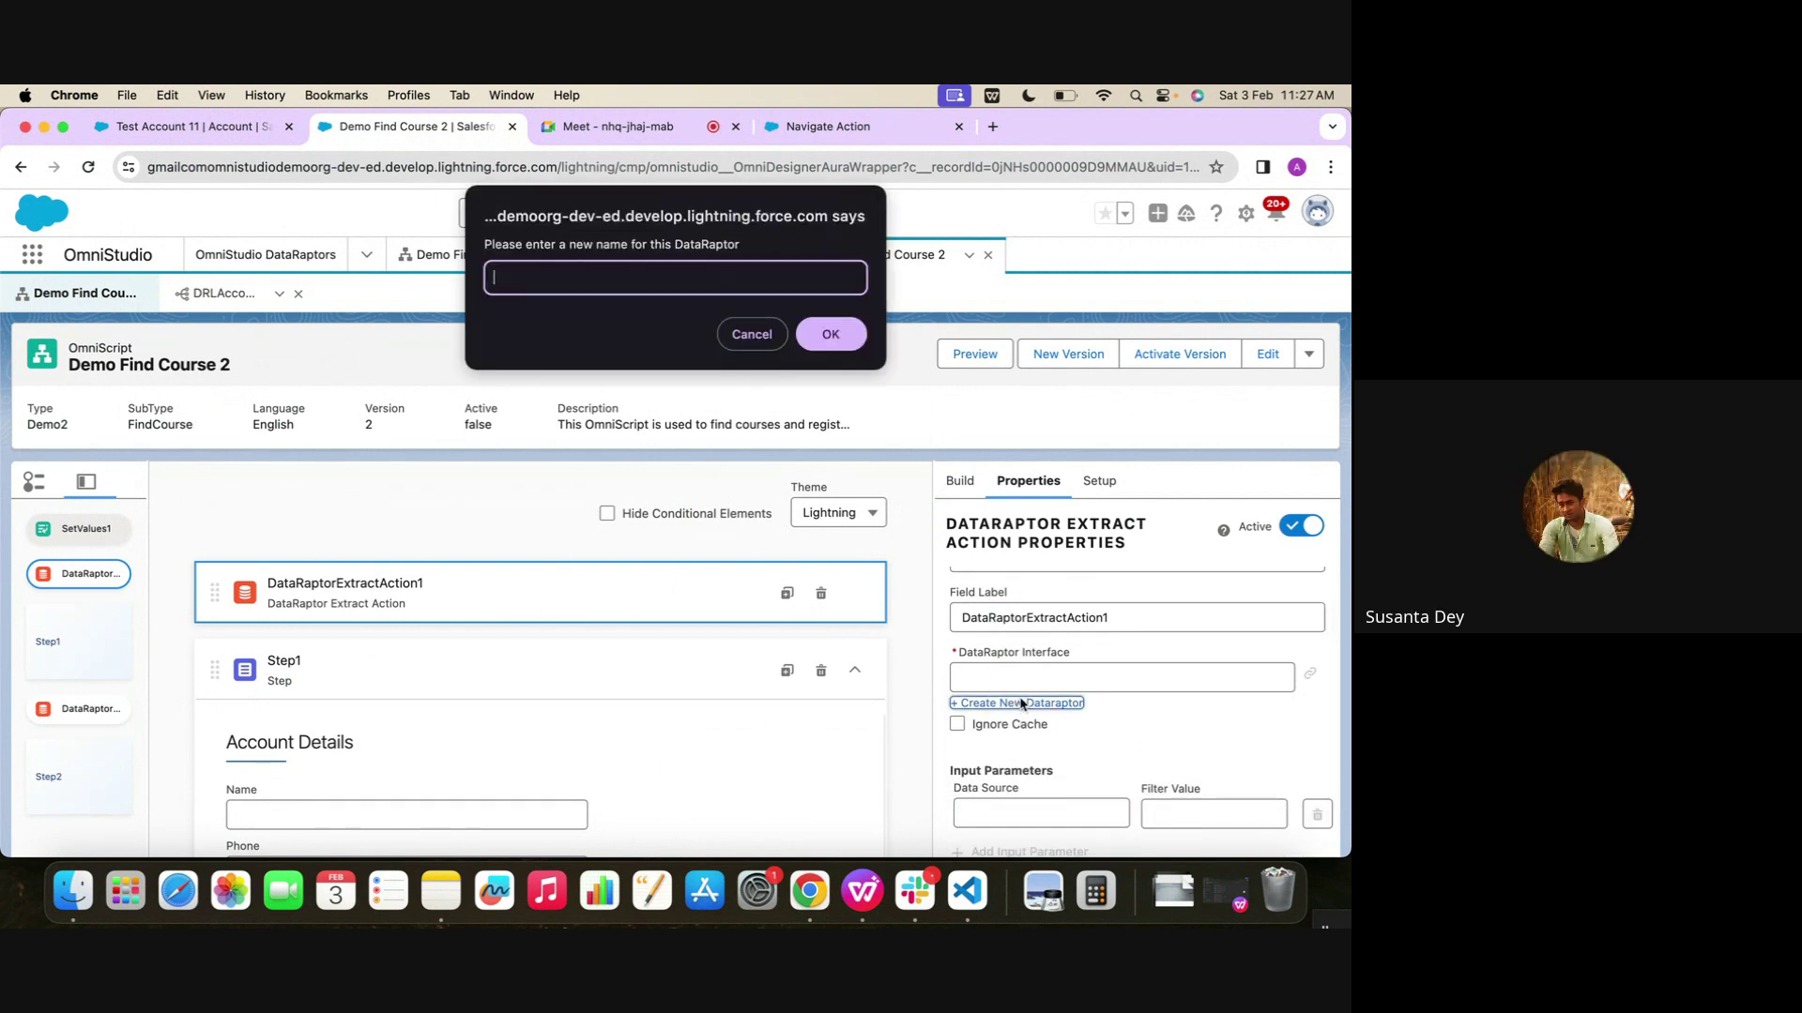
key("Caps_Lock")
type("DRE")
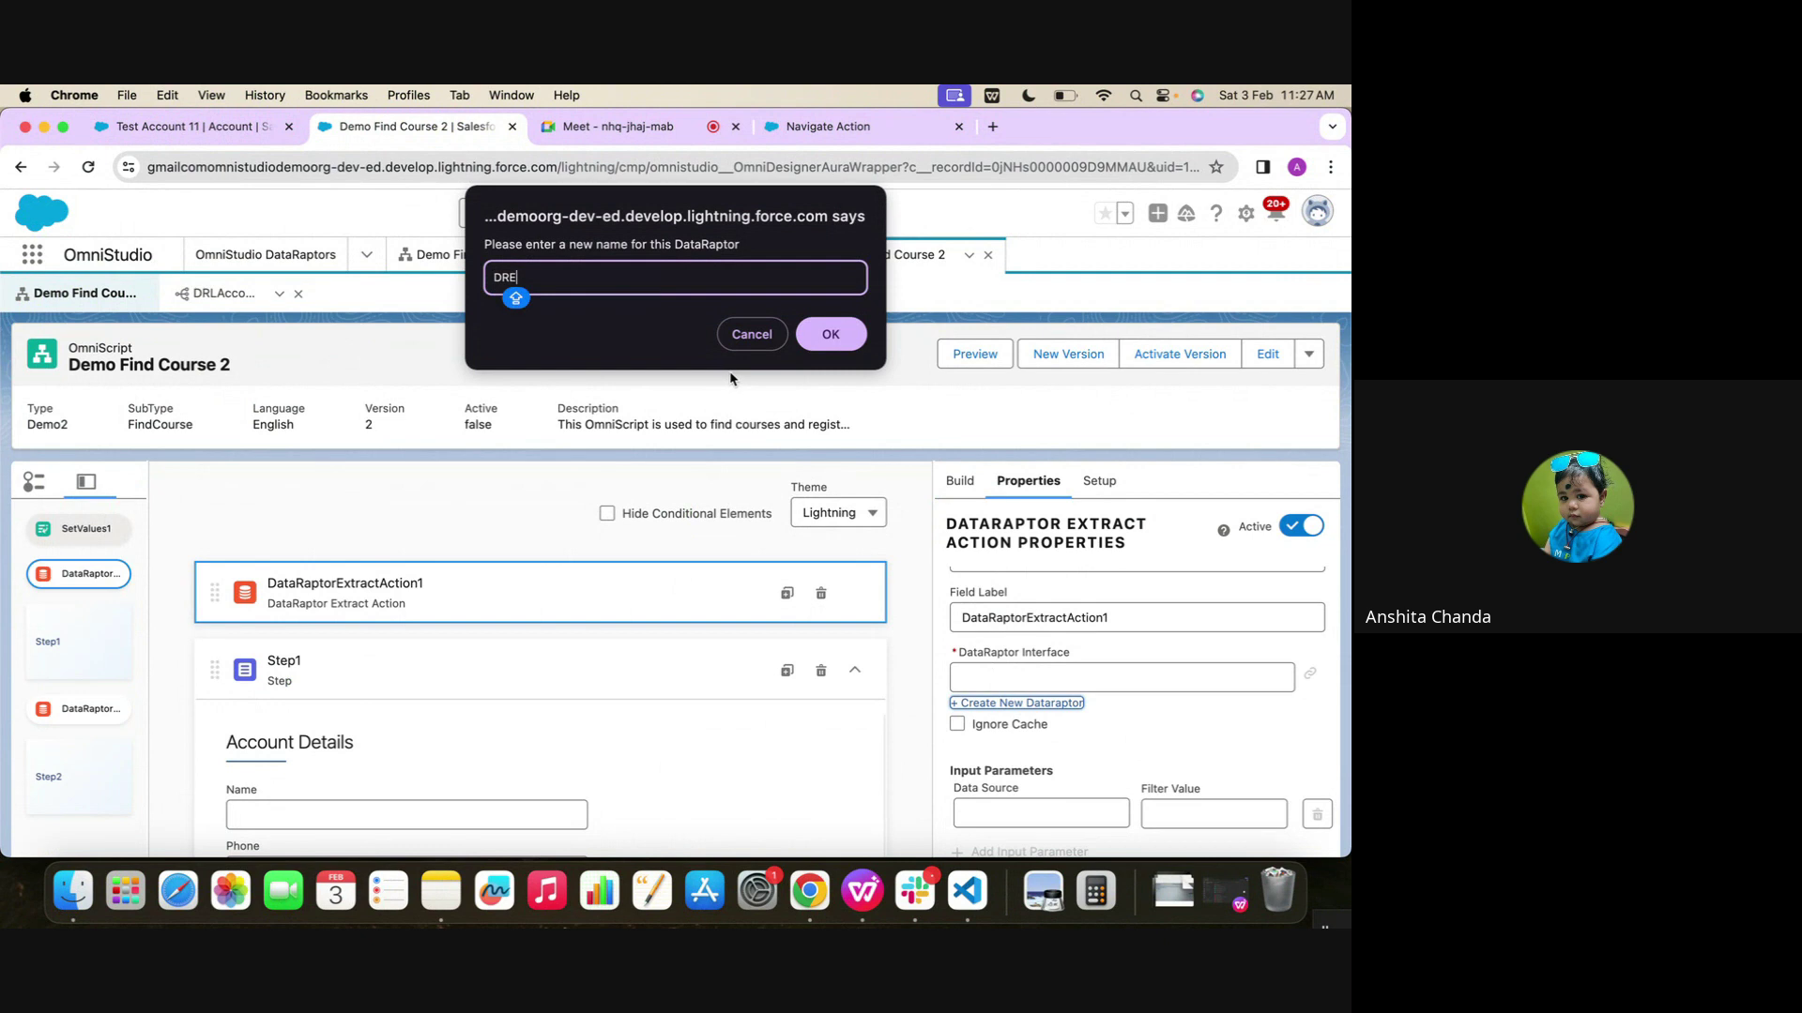
left_click(751, 334)
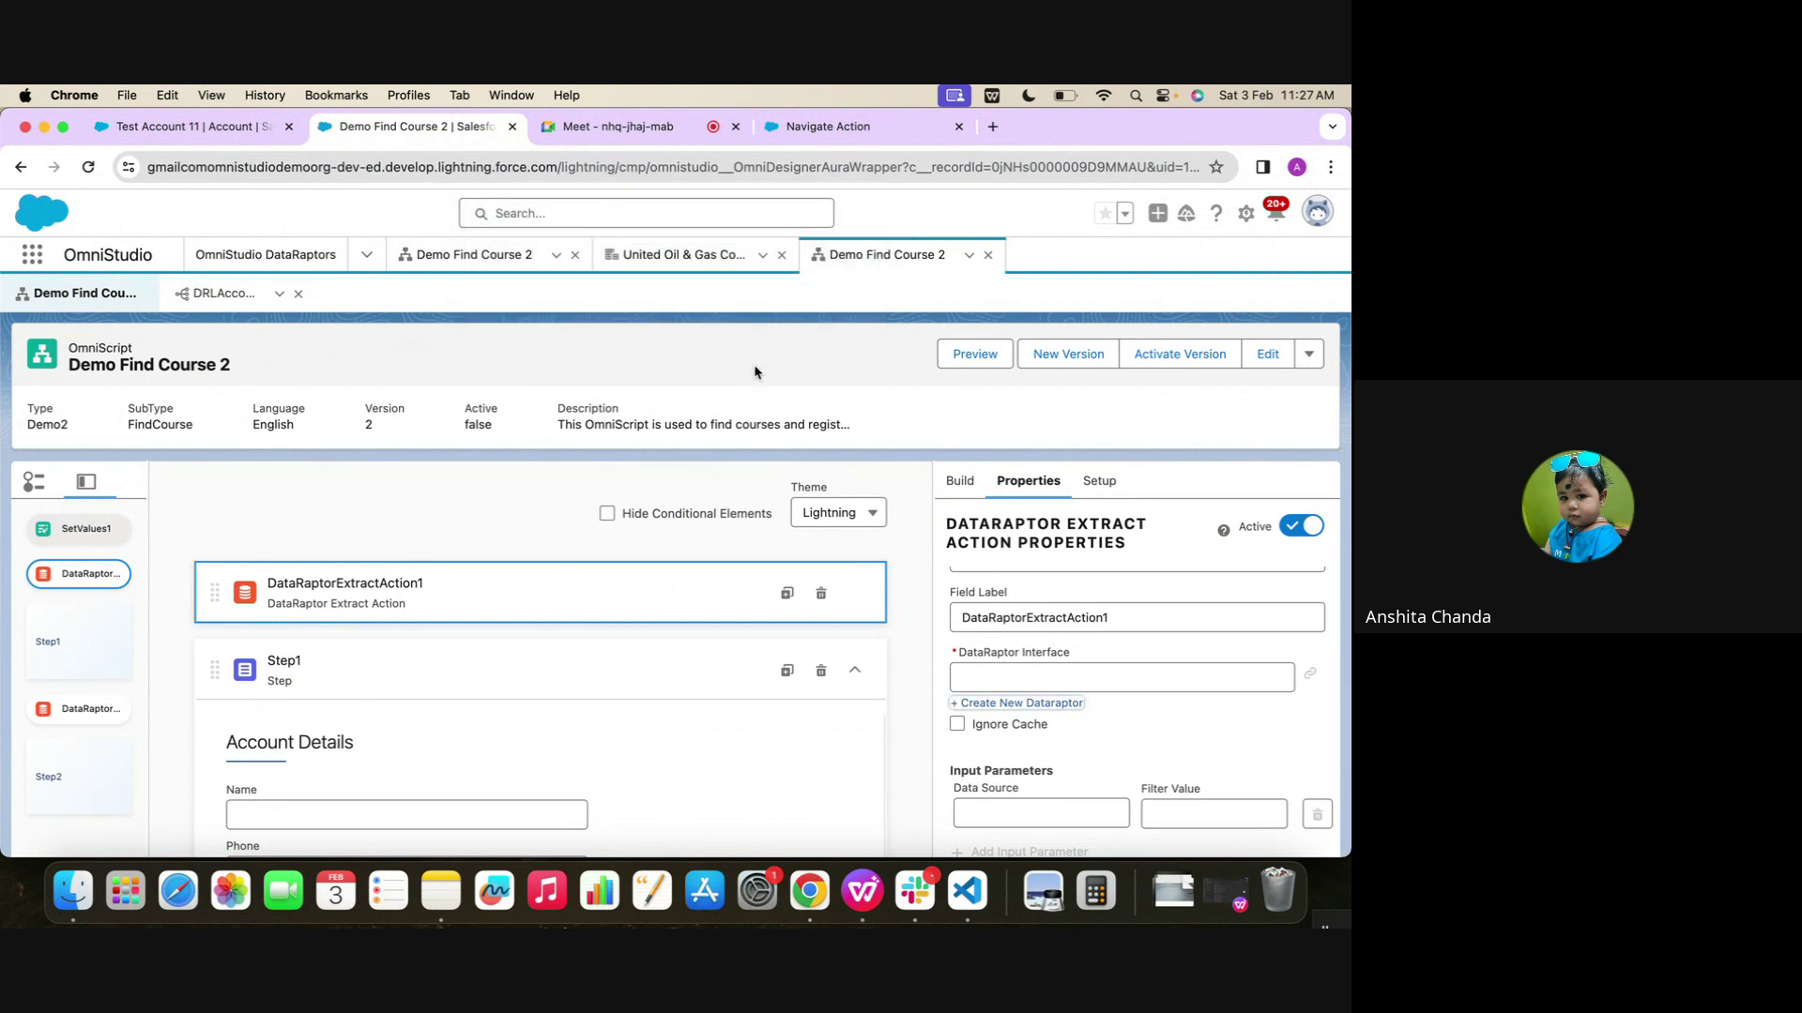
left_click(821, 593)
left_click(925, 562)
Examine the Name field in the Account Details step, the Test Account 11 page and the DRLAccountDetails field mappings
scroll(469, 604, "down", 3)
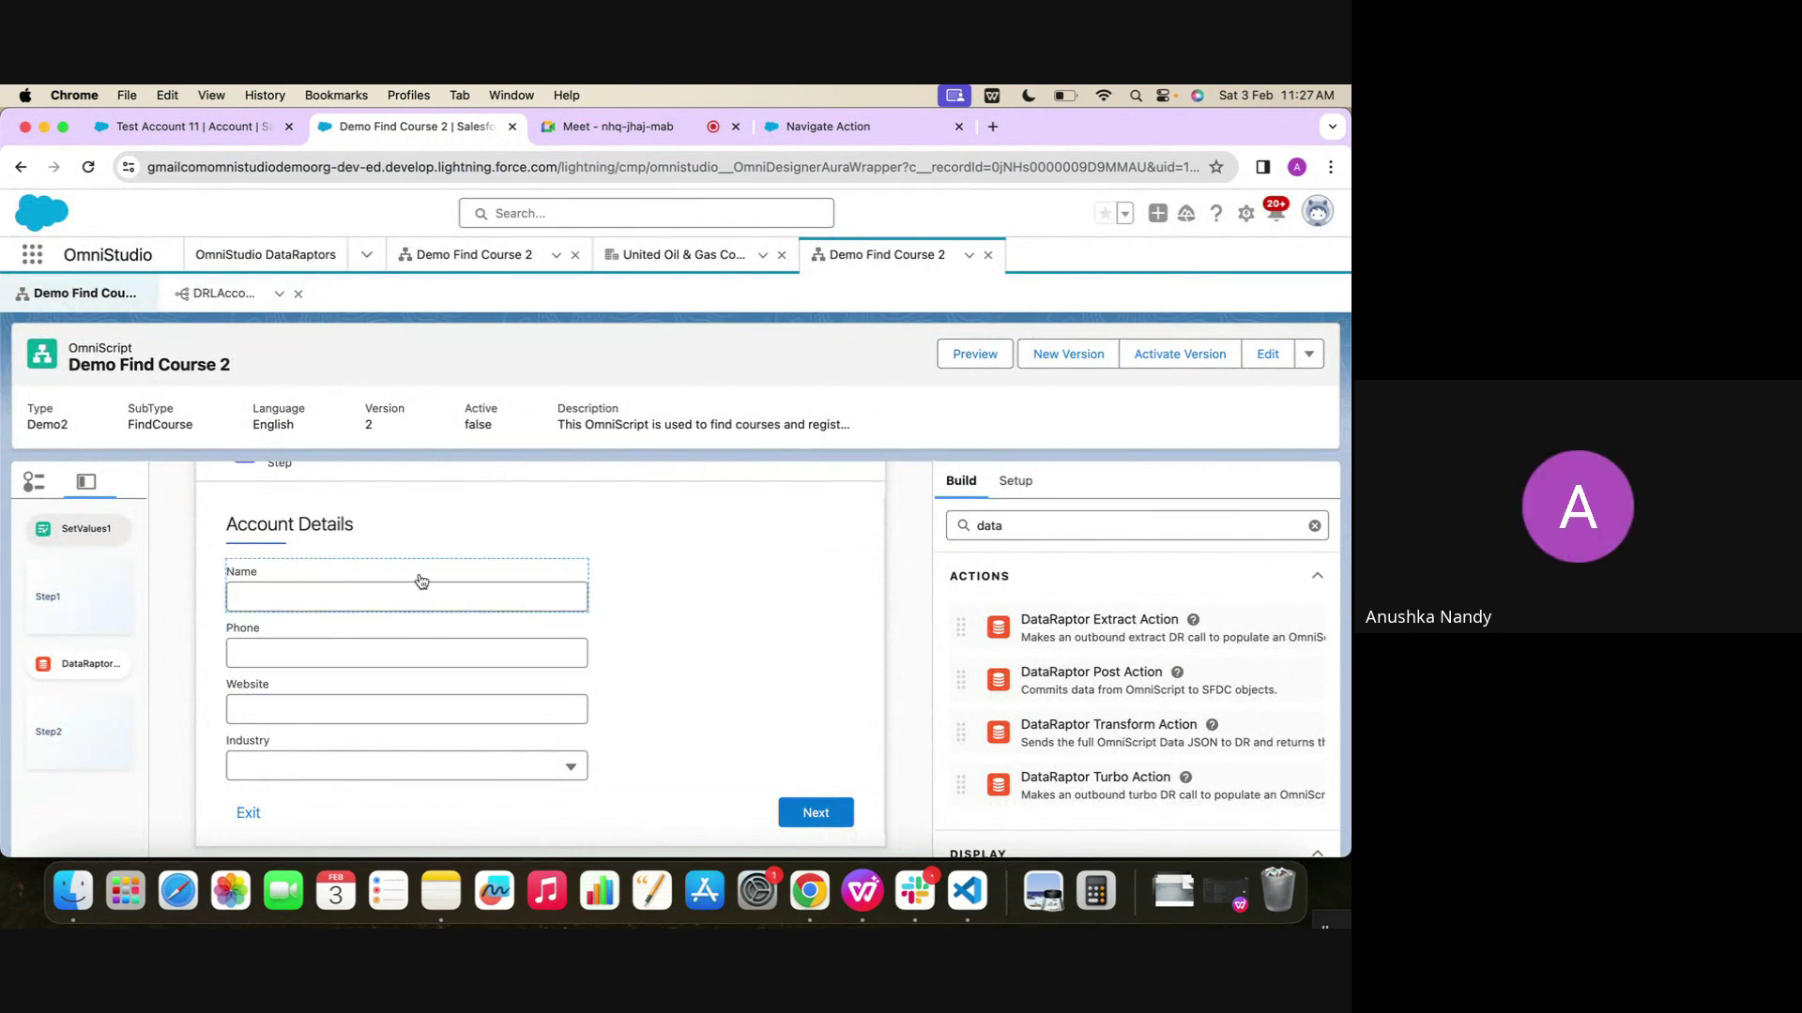
scroll(421, 582, "up", 3)
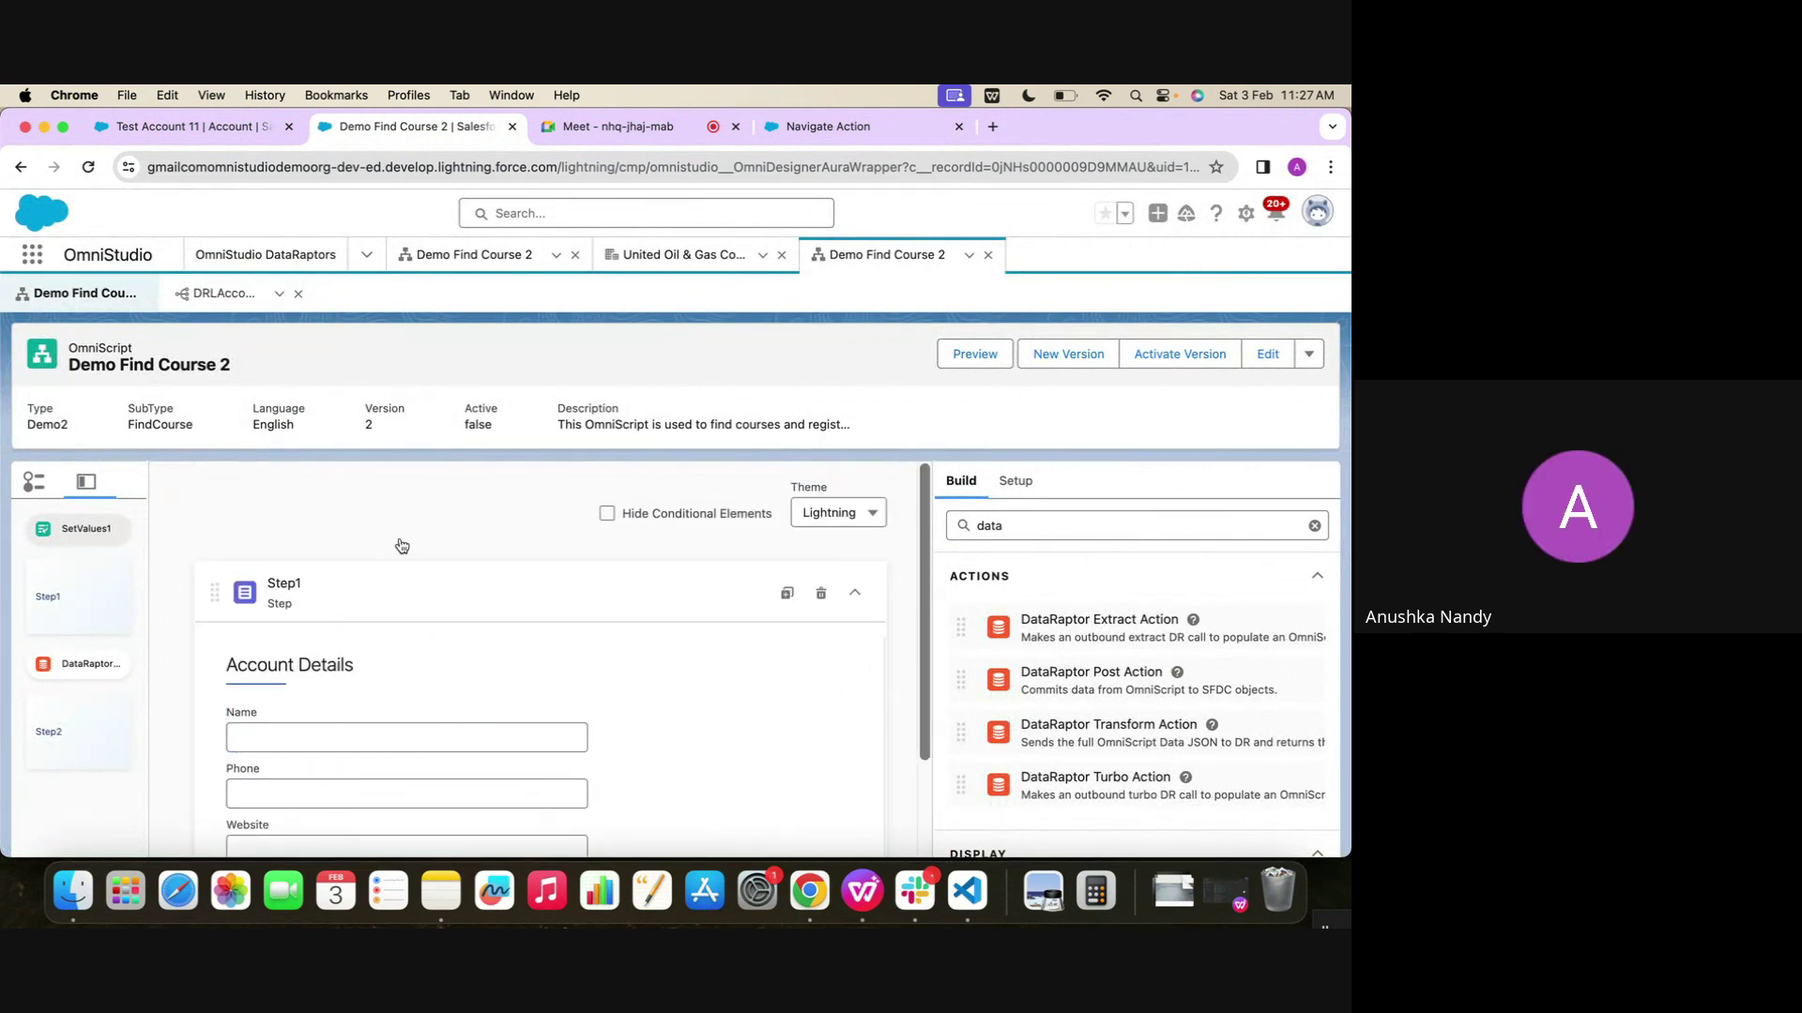
scroll(401, 546, "down", 3)
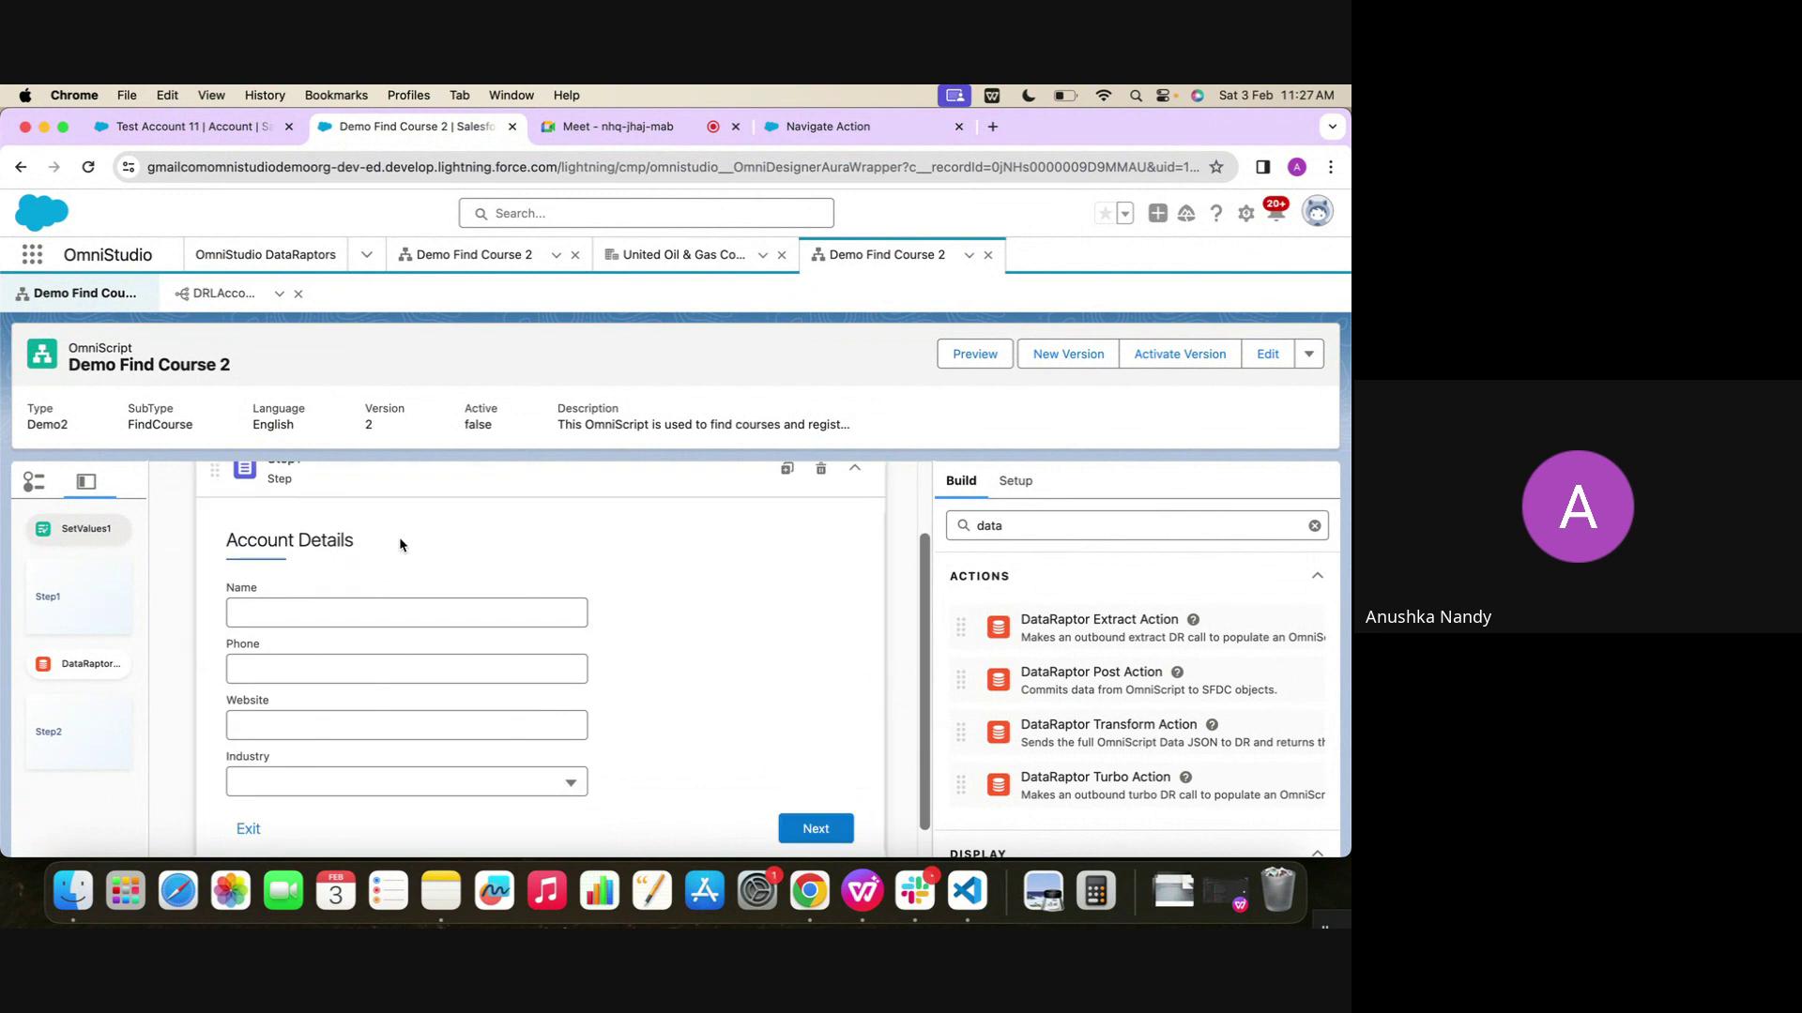
left_click(343, 613)
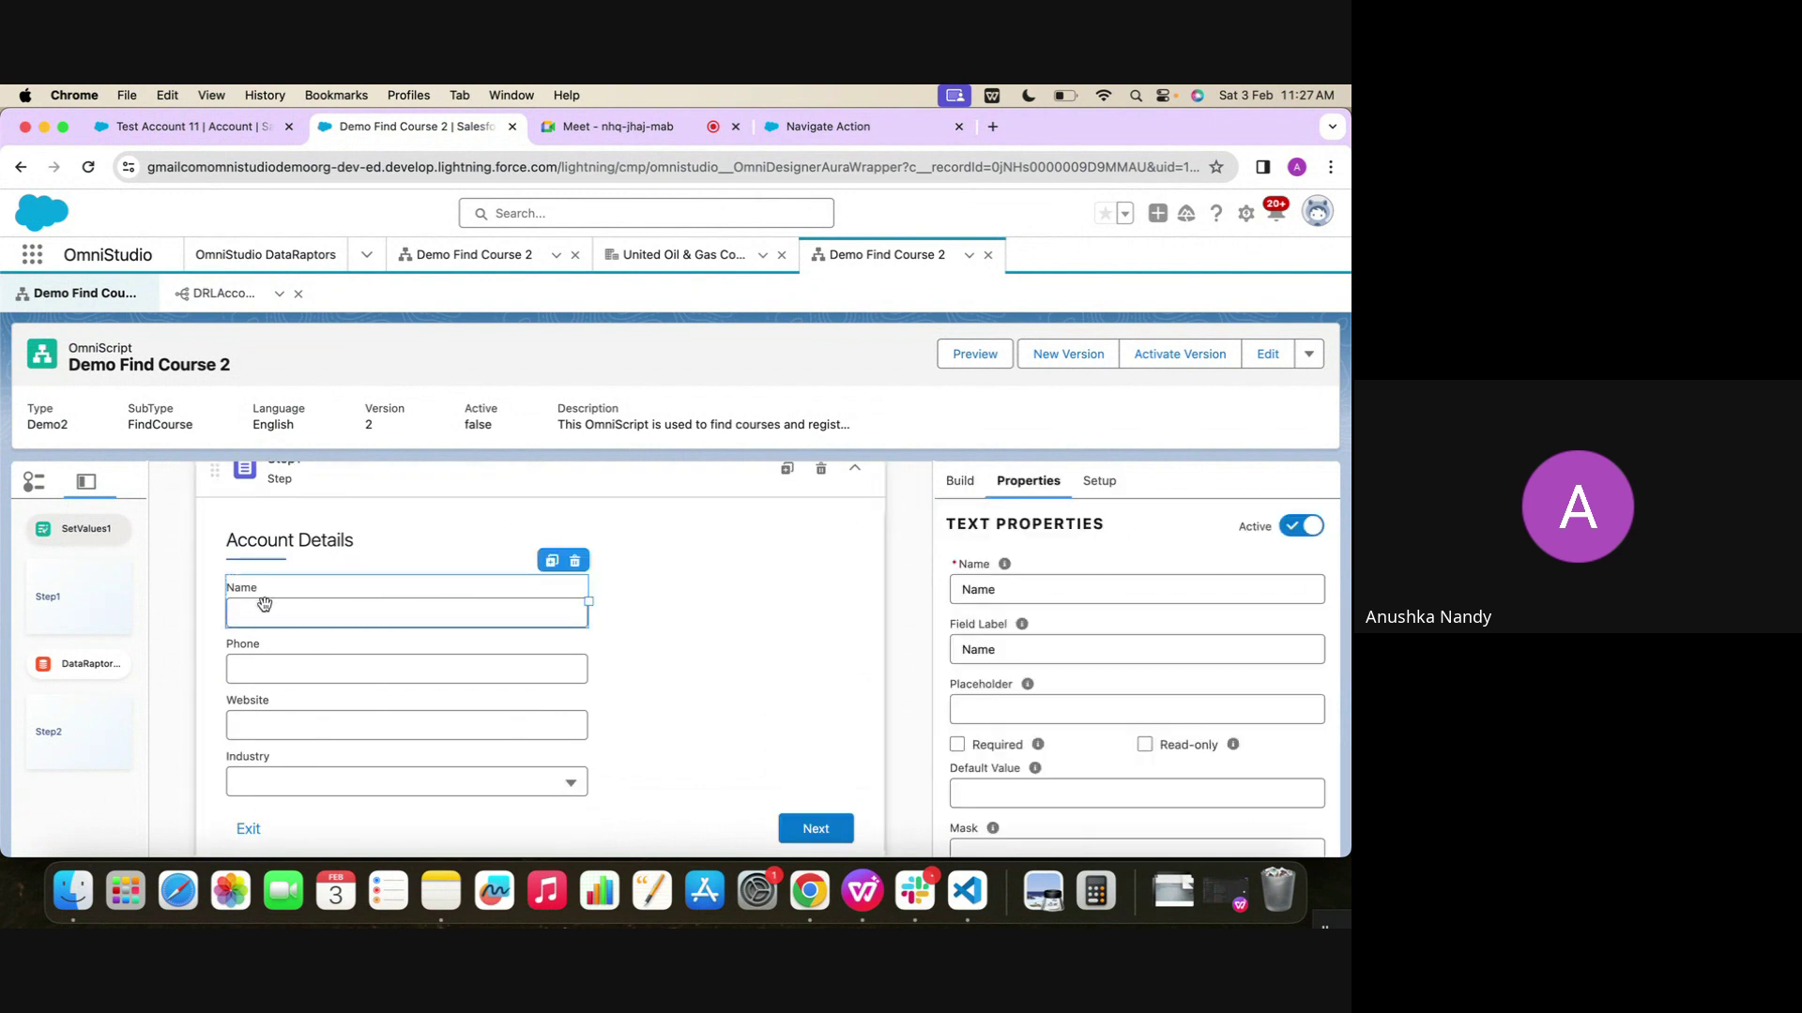
left_click(192, 128)
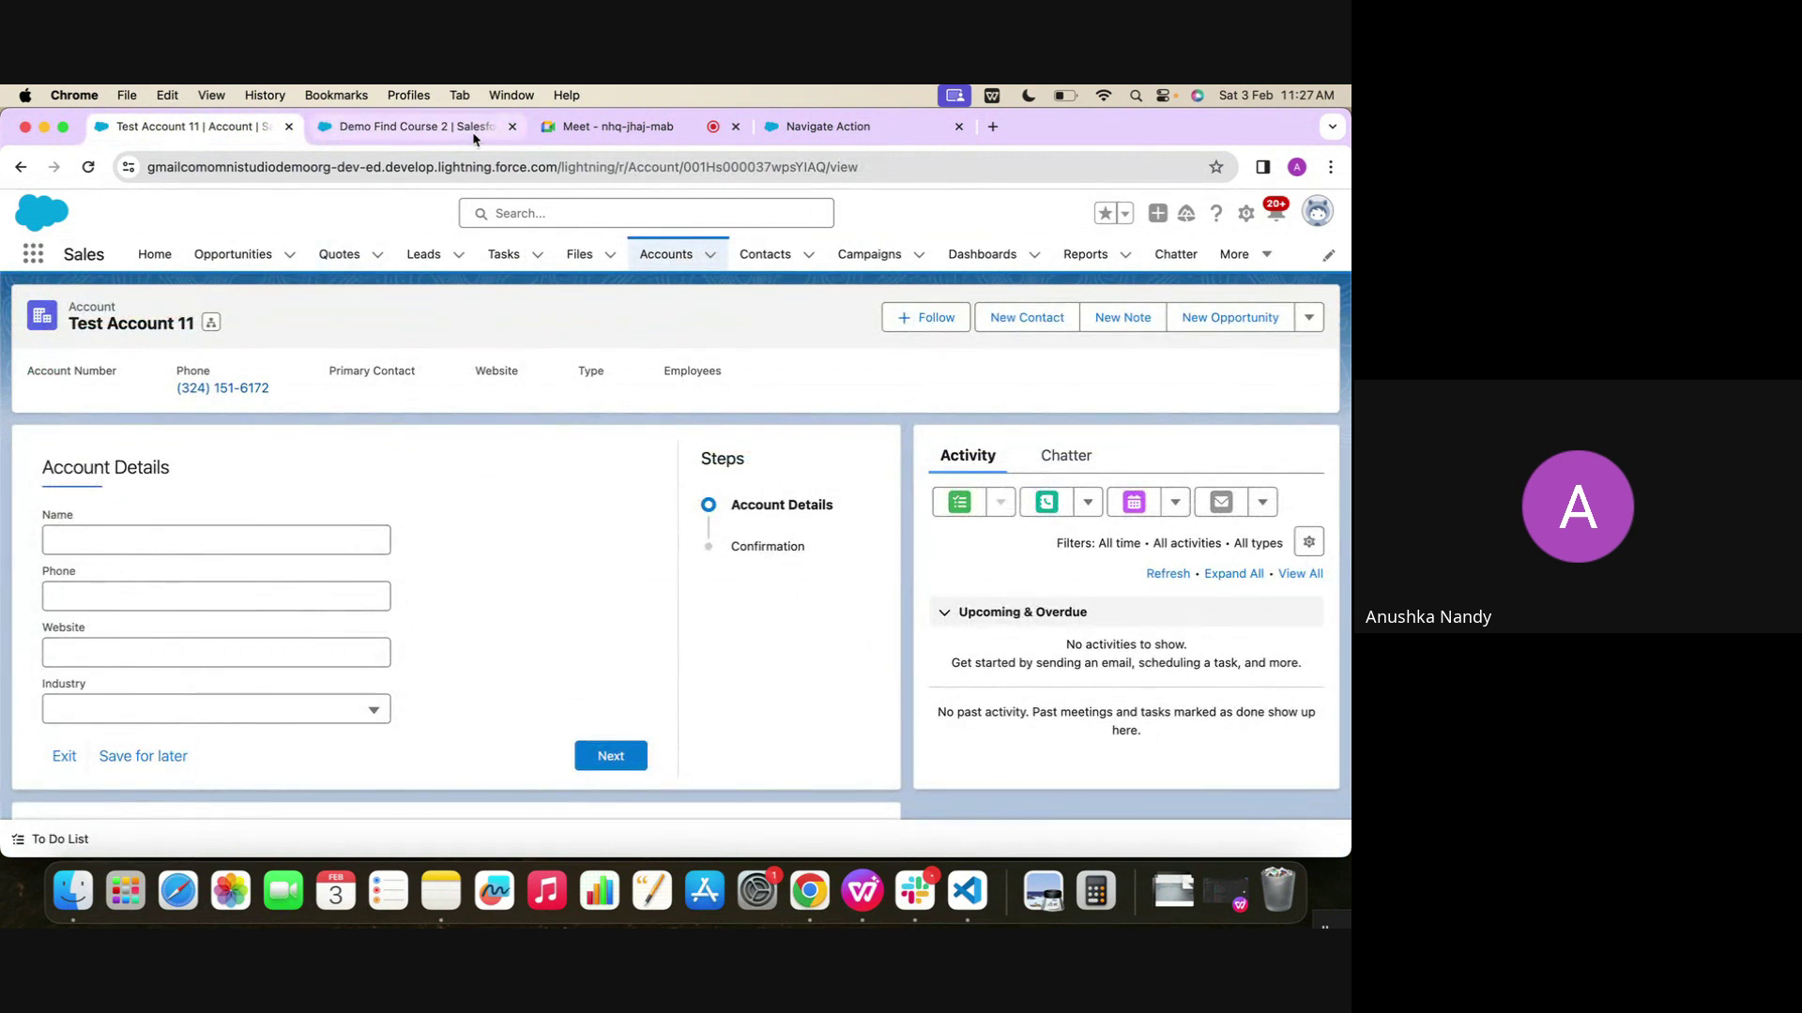
left_click(362, 143)
left_click(249, 303)
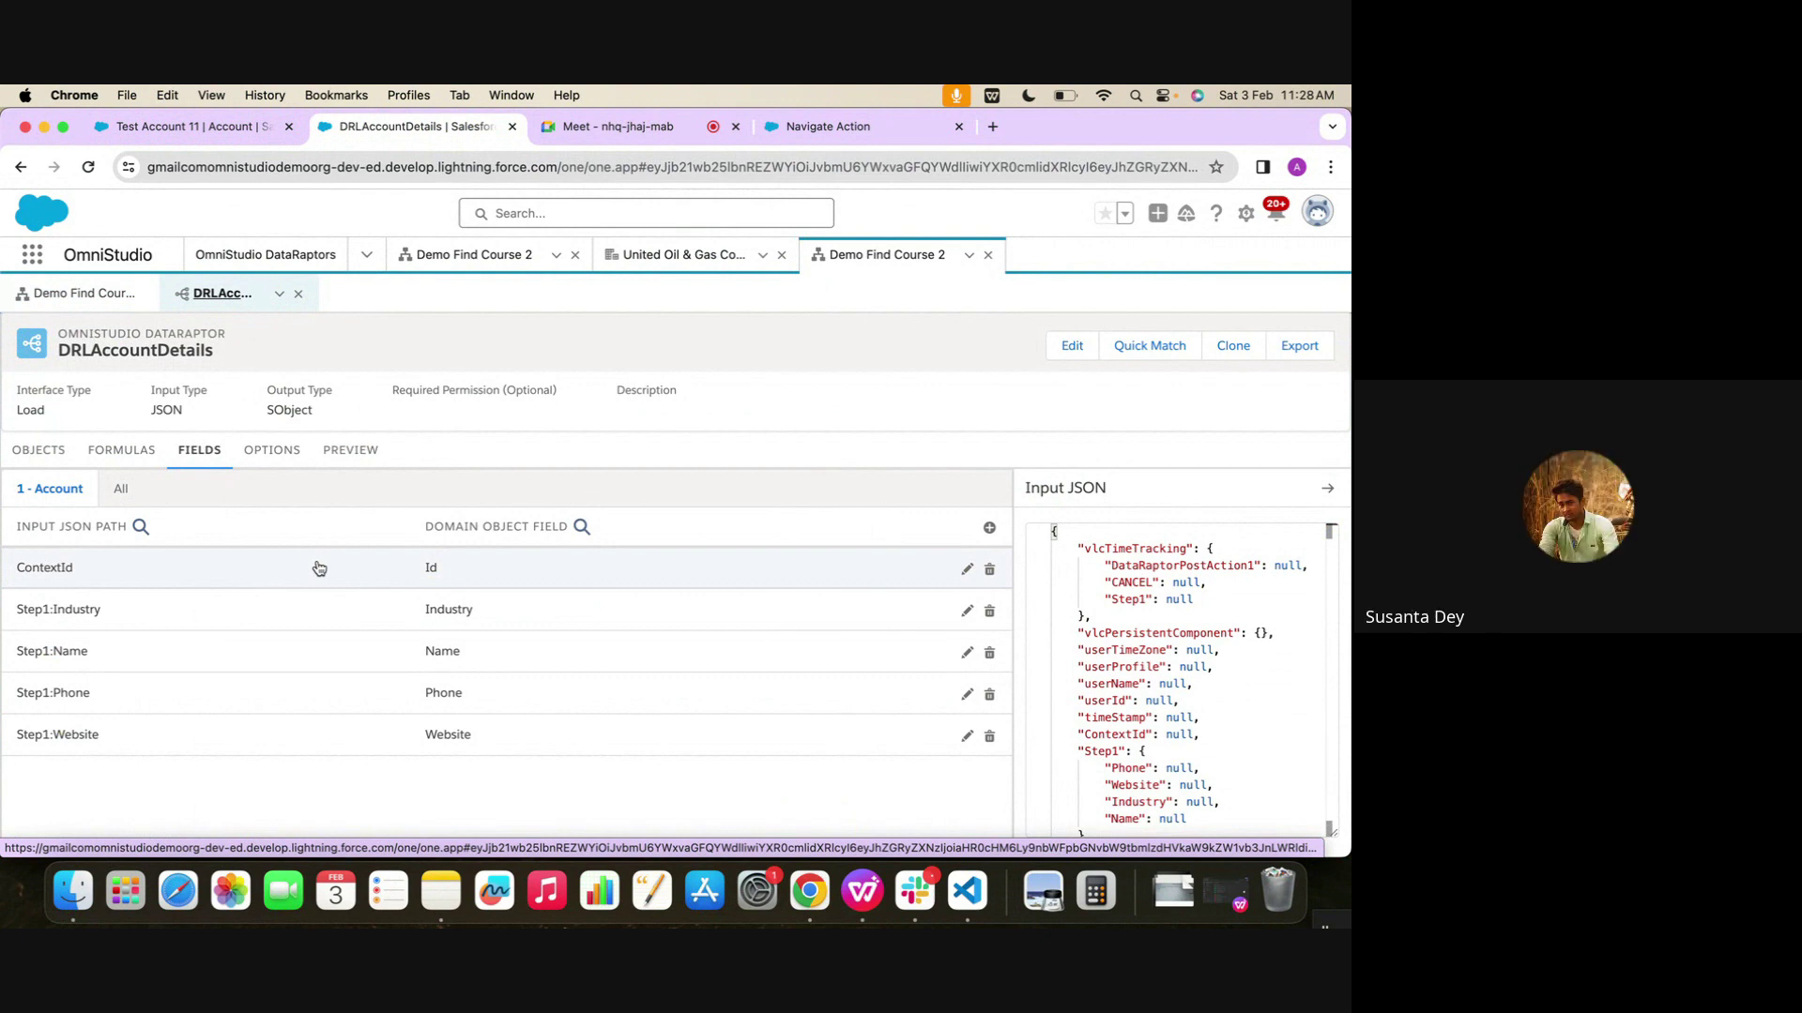
Preview Demo Find Course 2 with the record ID from Test Account 11's page address as the Context ID
left_click(75, 293)
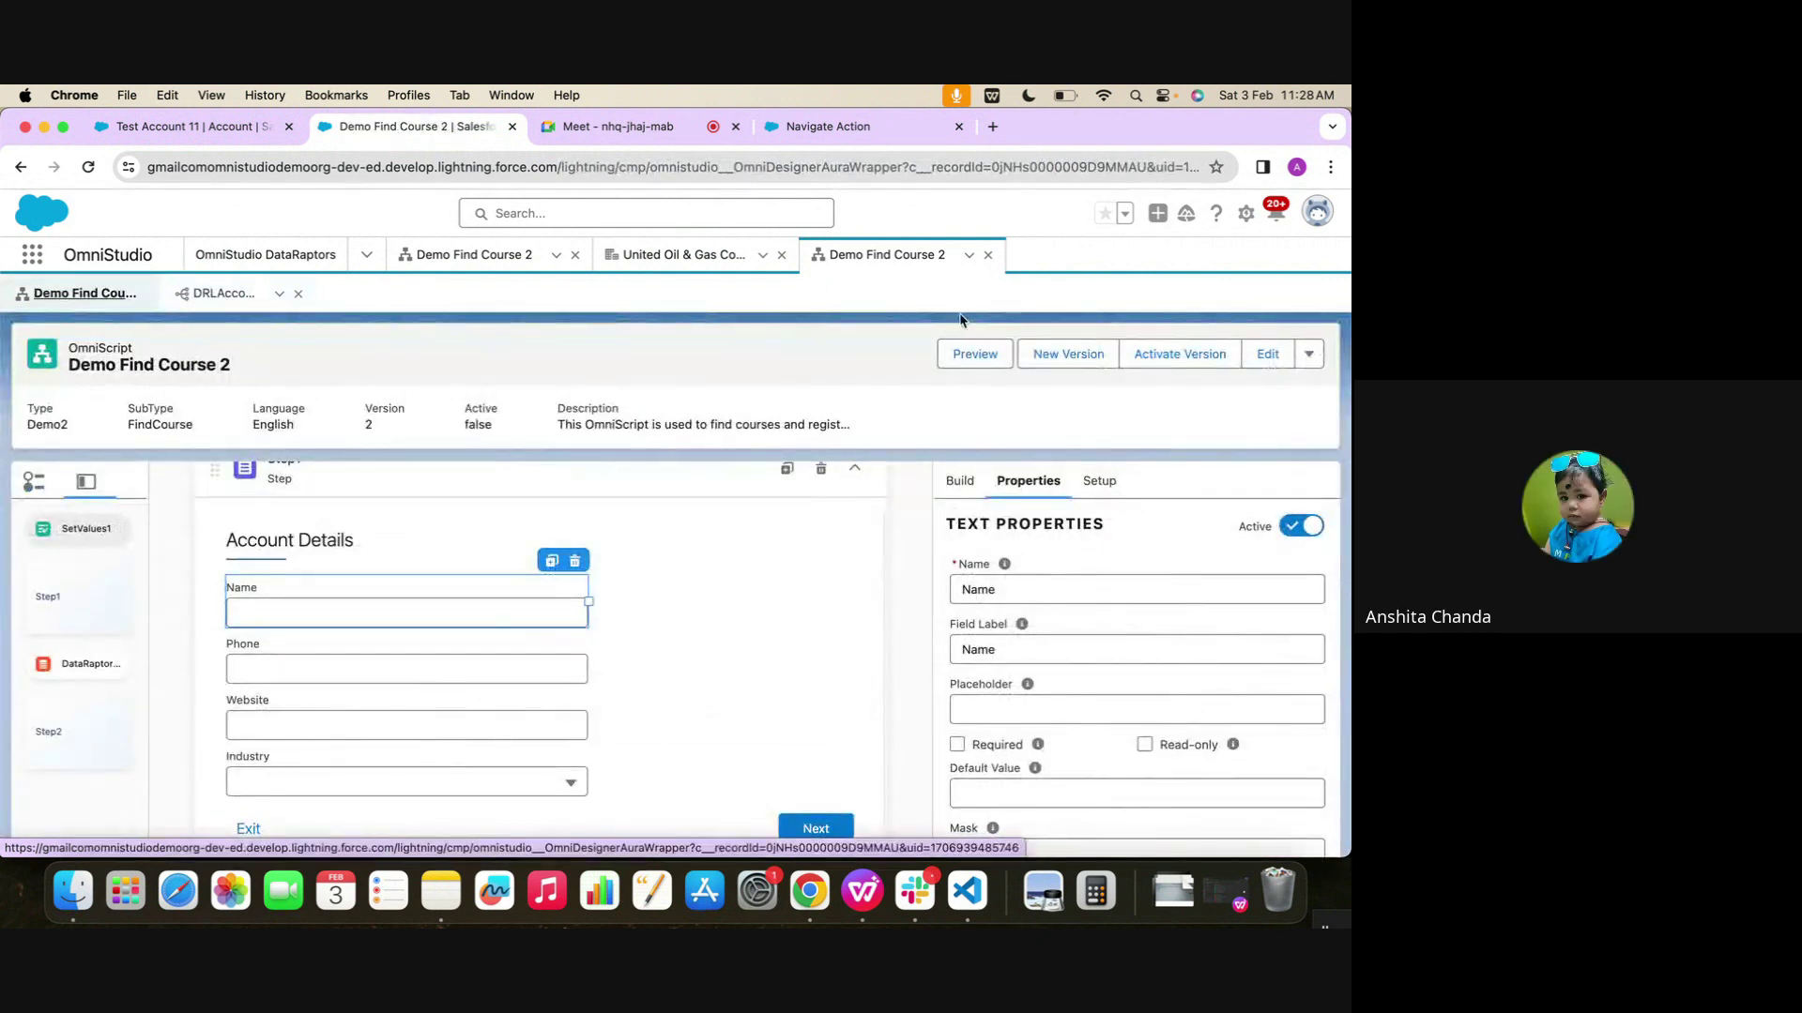
left_click(966, 355)
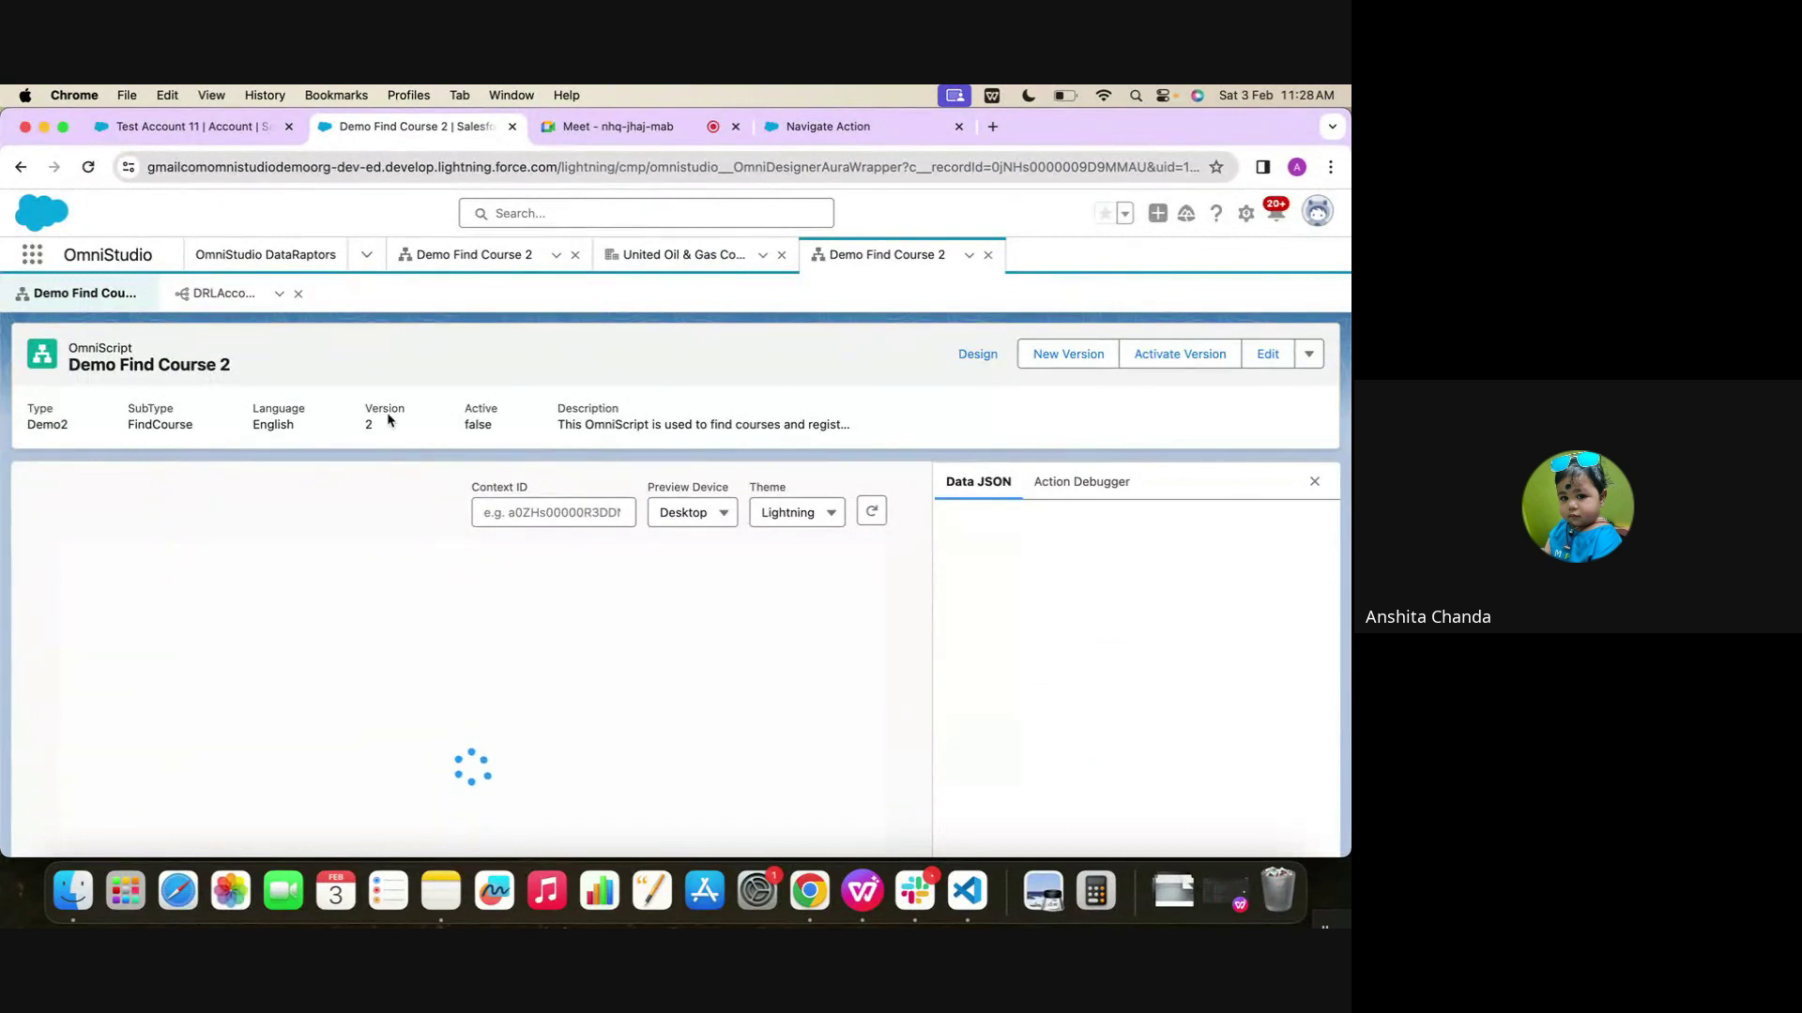
left_click(255, 132)
double_click(723, 166)
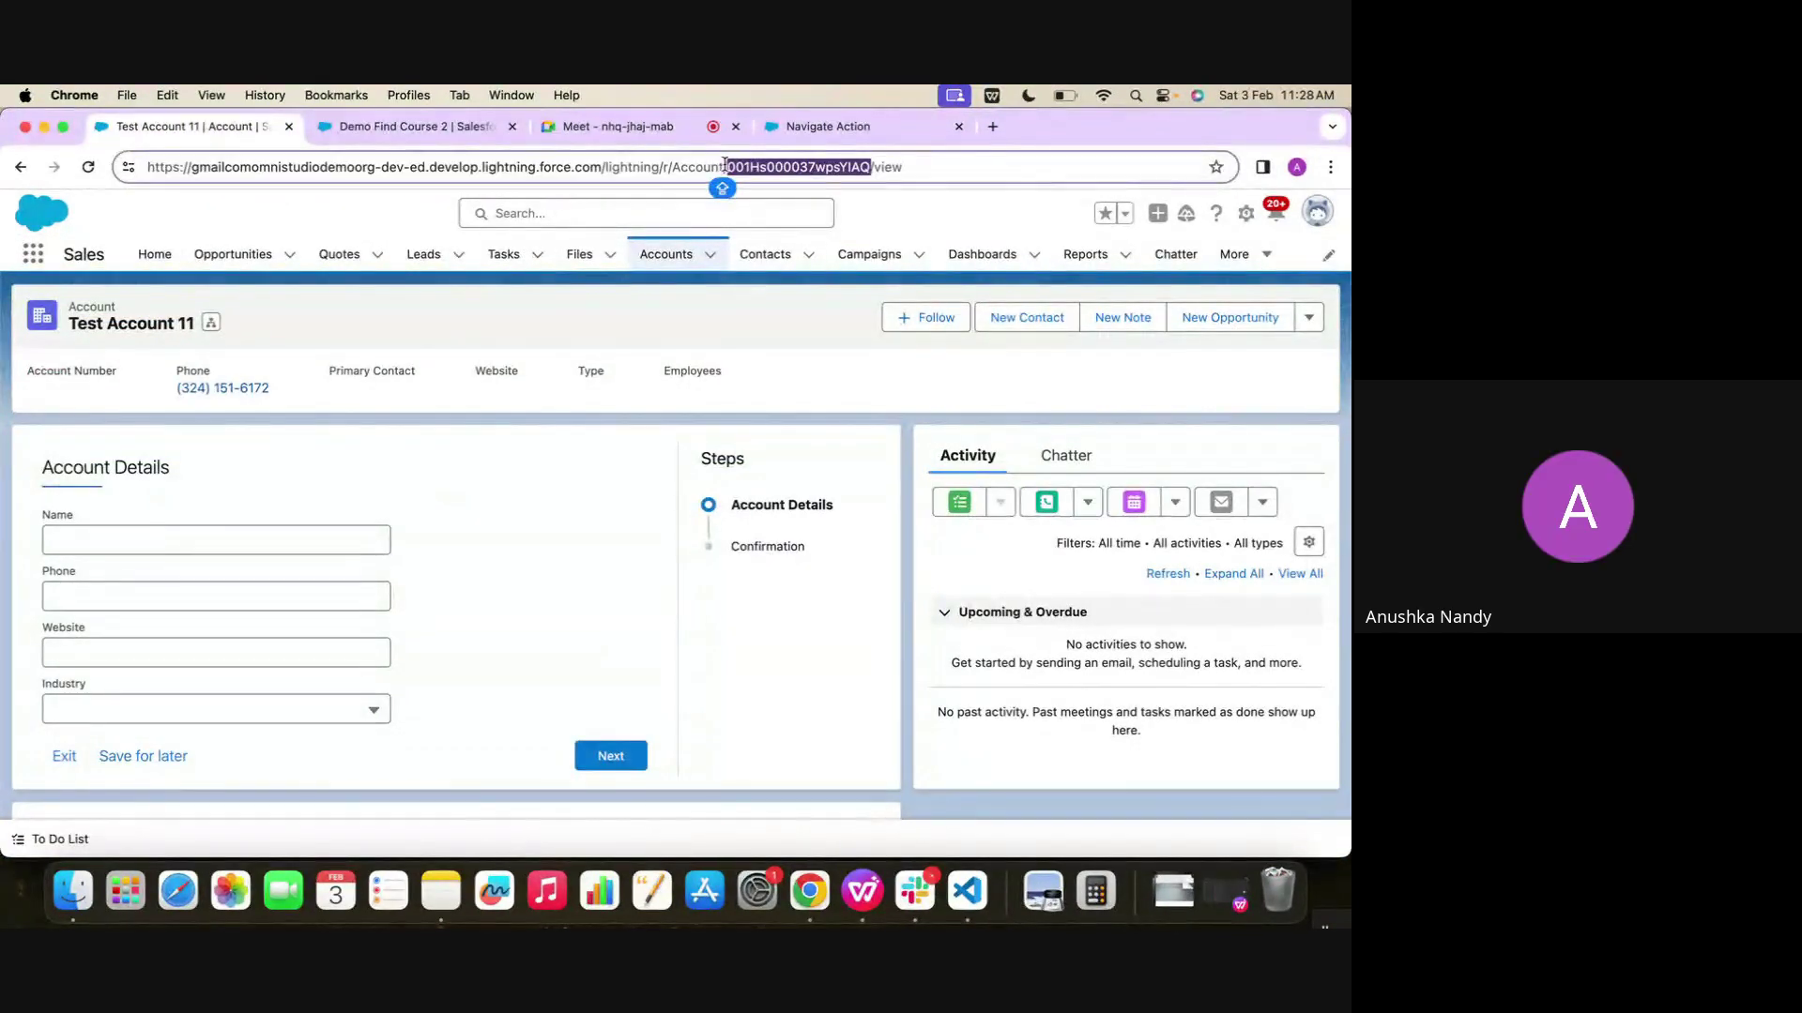
key("super+c")
left_click(413, 126)
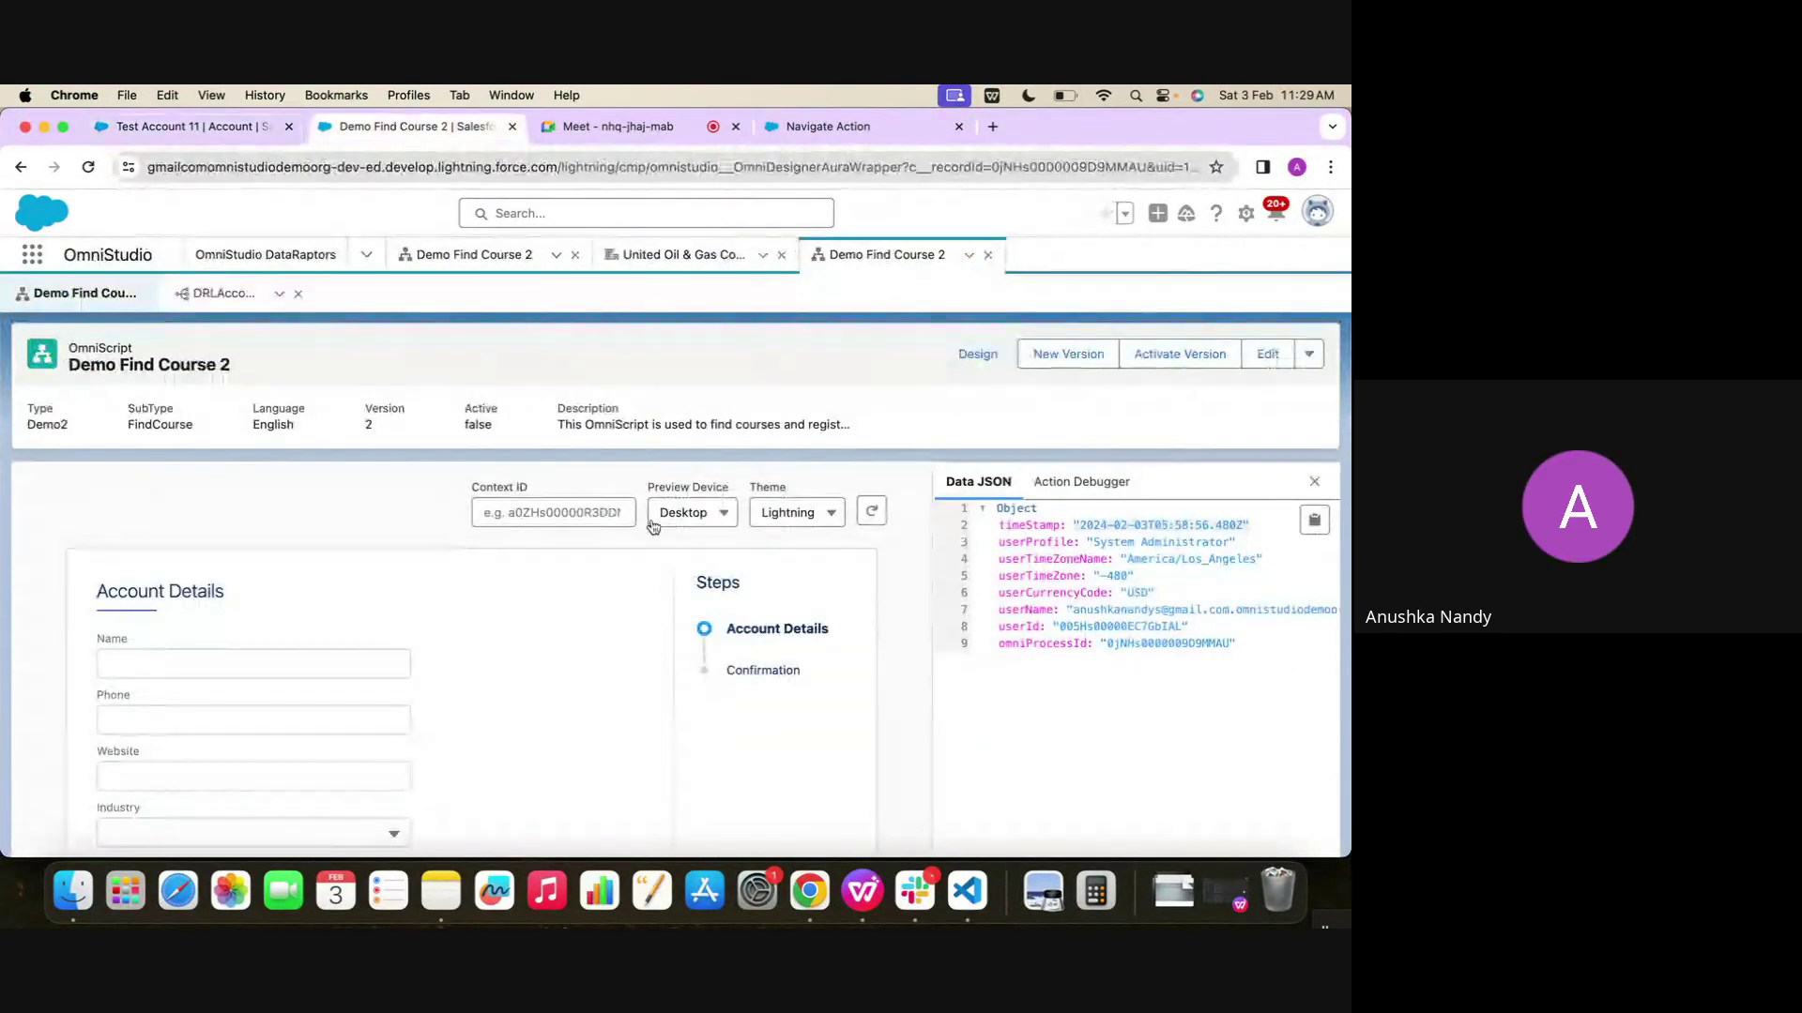
left_click(580, 522)
key("super+v")
left_click(871, 511)
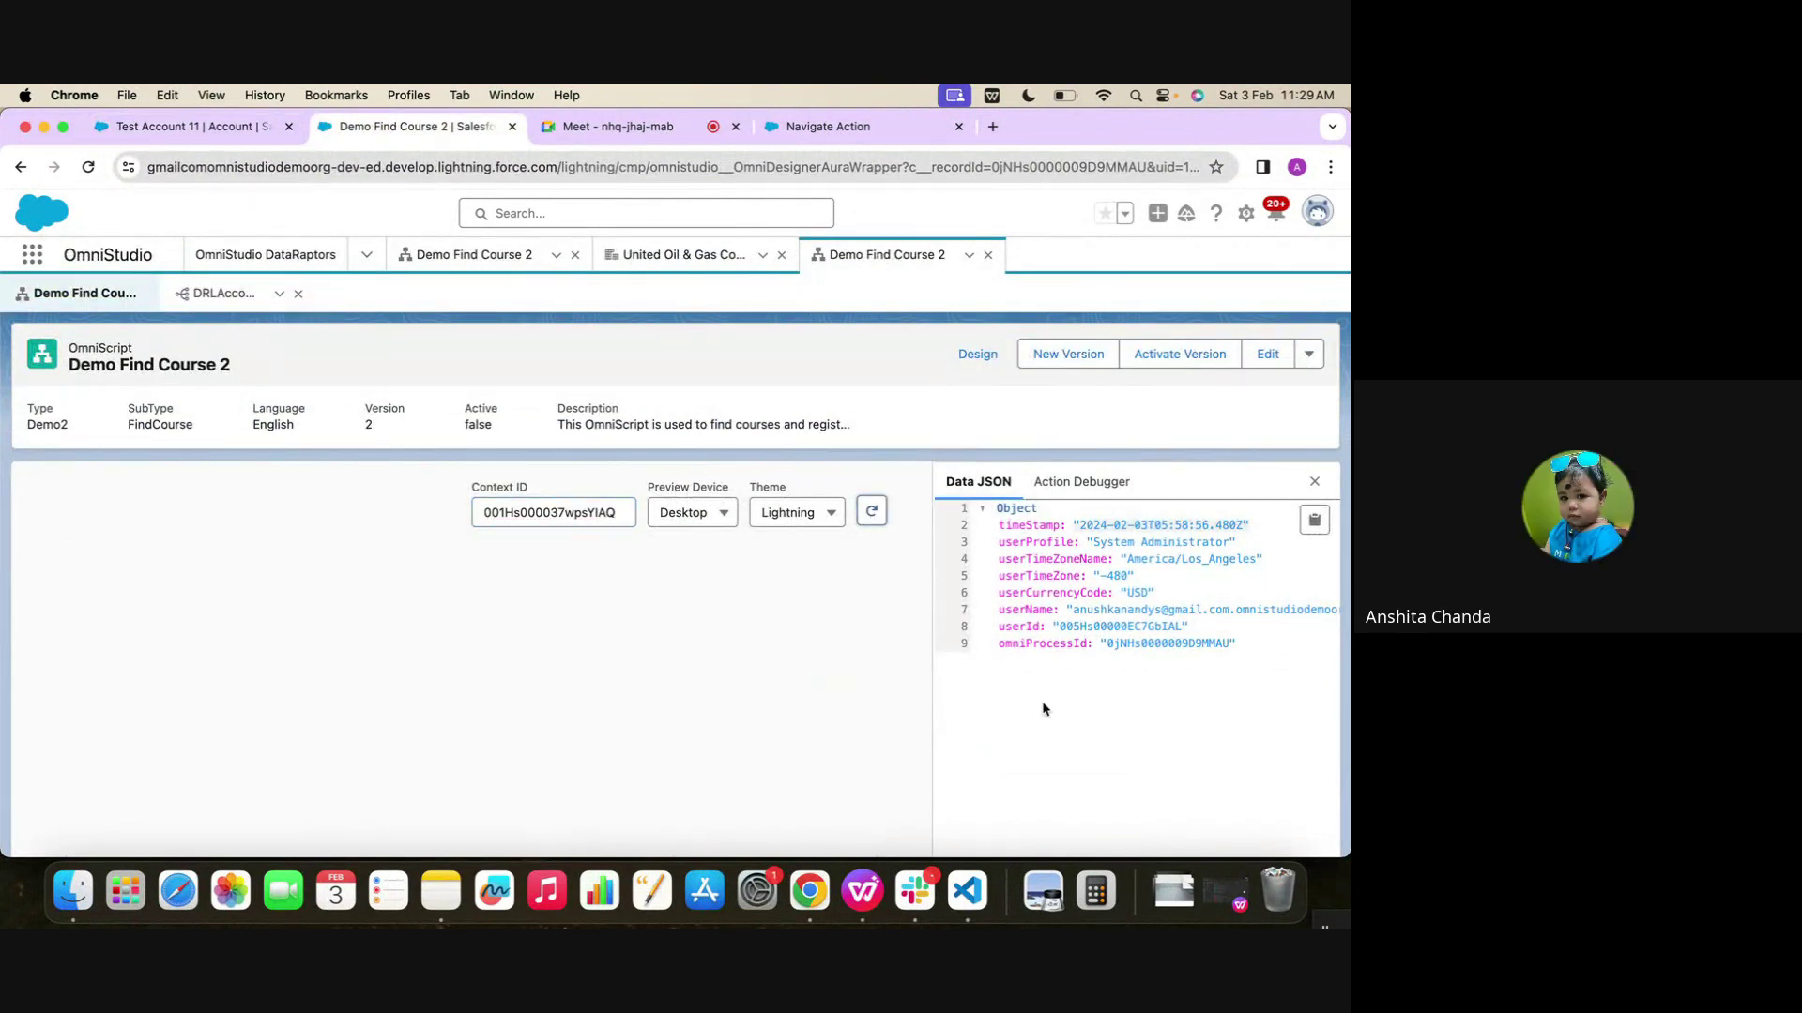
Examine the ContextId entry in the preview's Data JSON and return to the Test Account 11 page
scroll(713, 668, "down", 3)
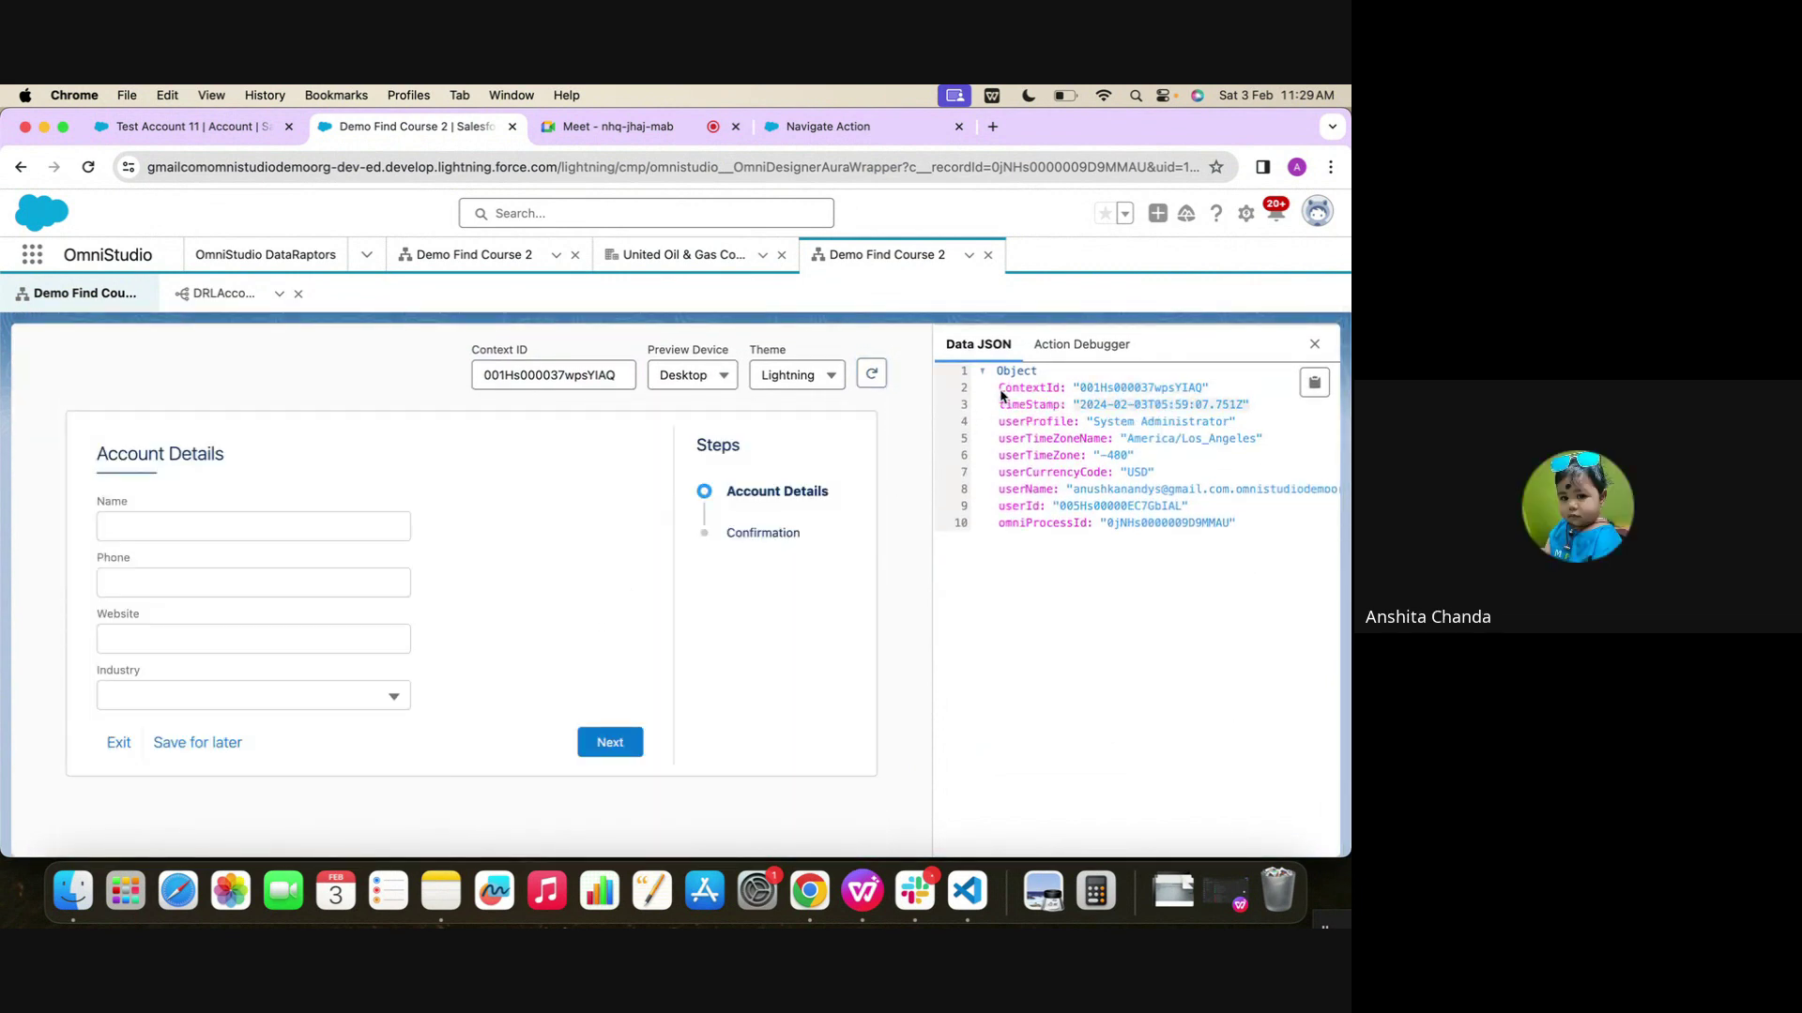
scroll(717, 600, "up", 3)
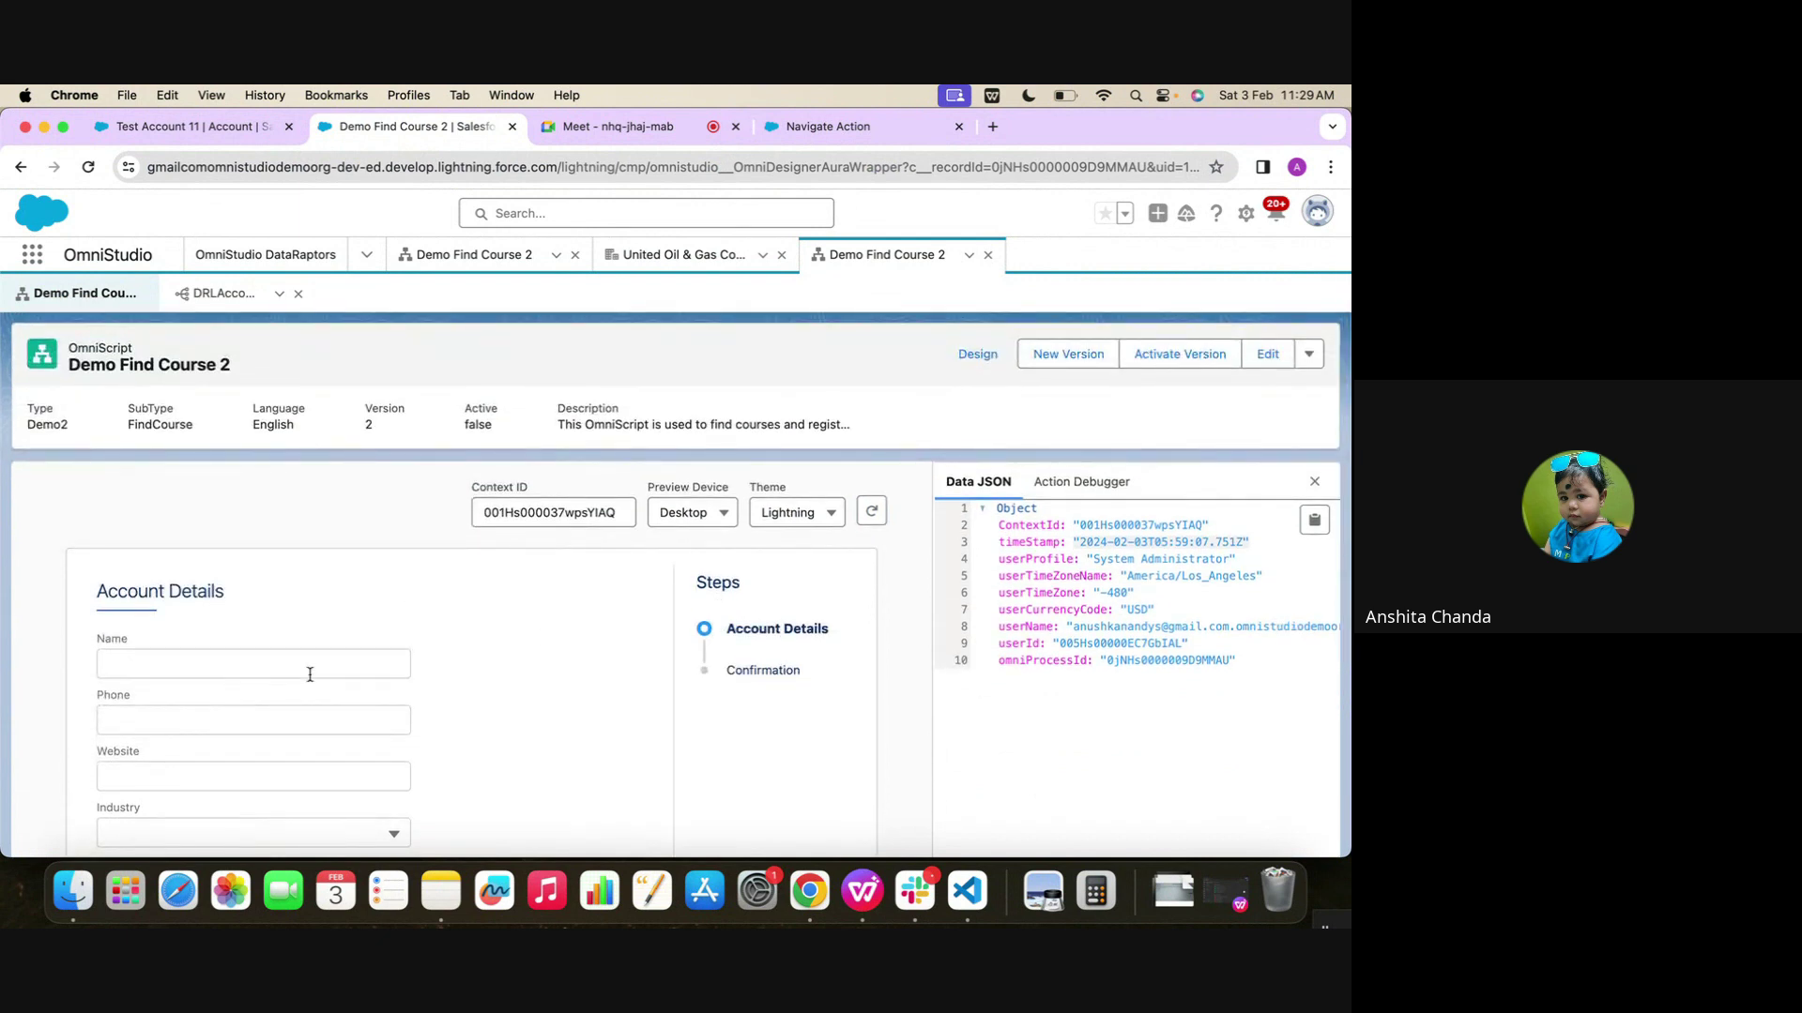
scroll(310, 673, "down", 3)
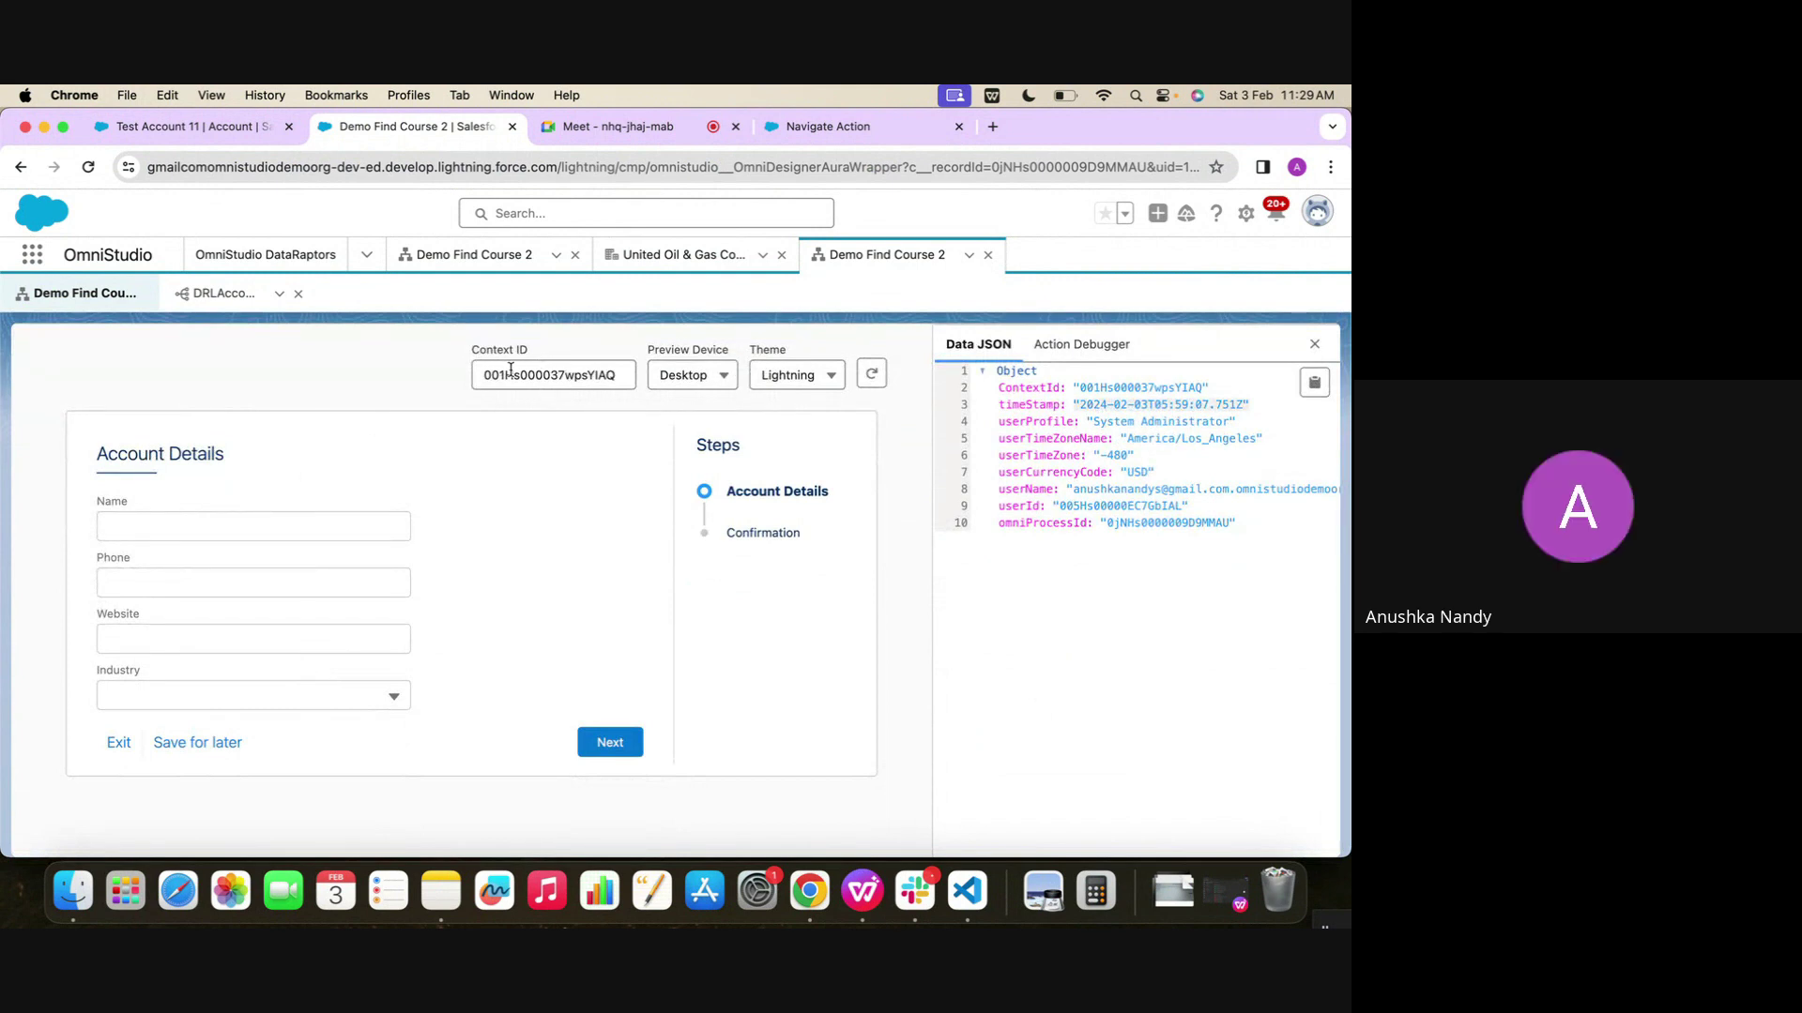
left_click(206, 126)
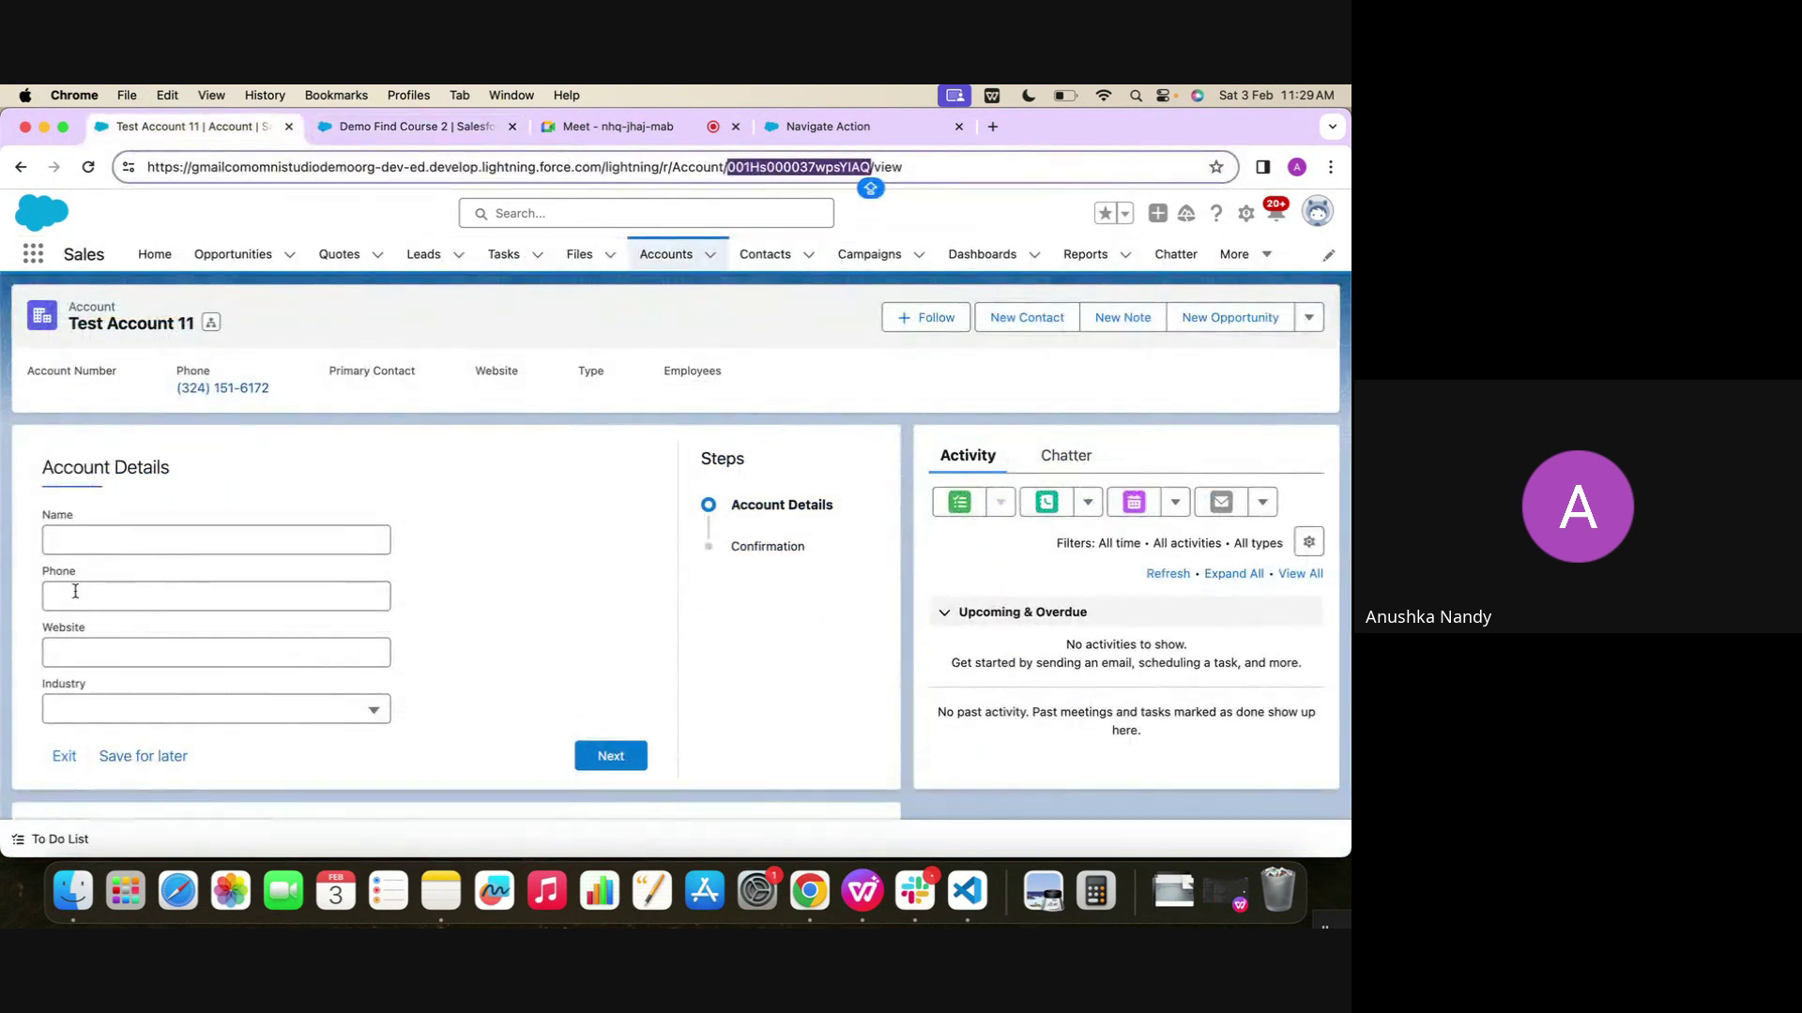
Examine the Context ID and the Action Debugger in the preview of Demo Find Course 2 version 2
left_click(365, 131)
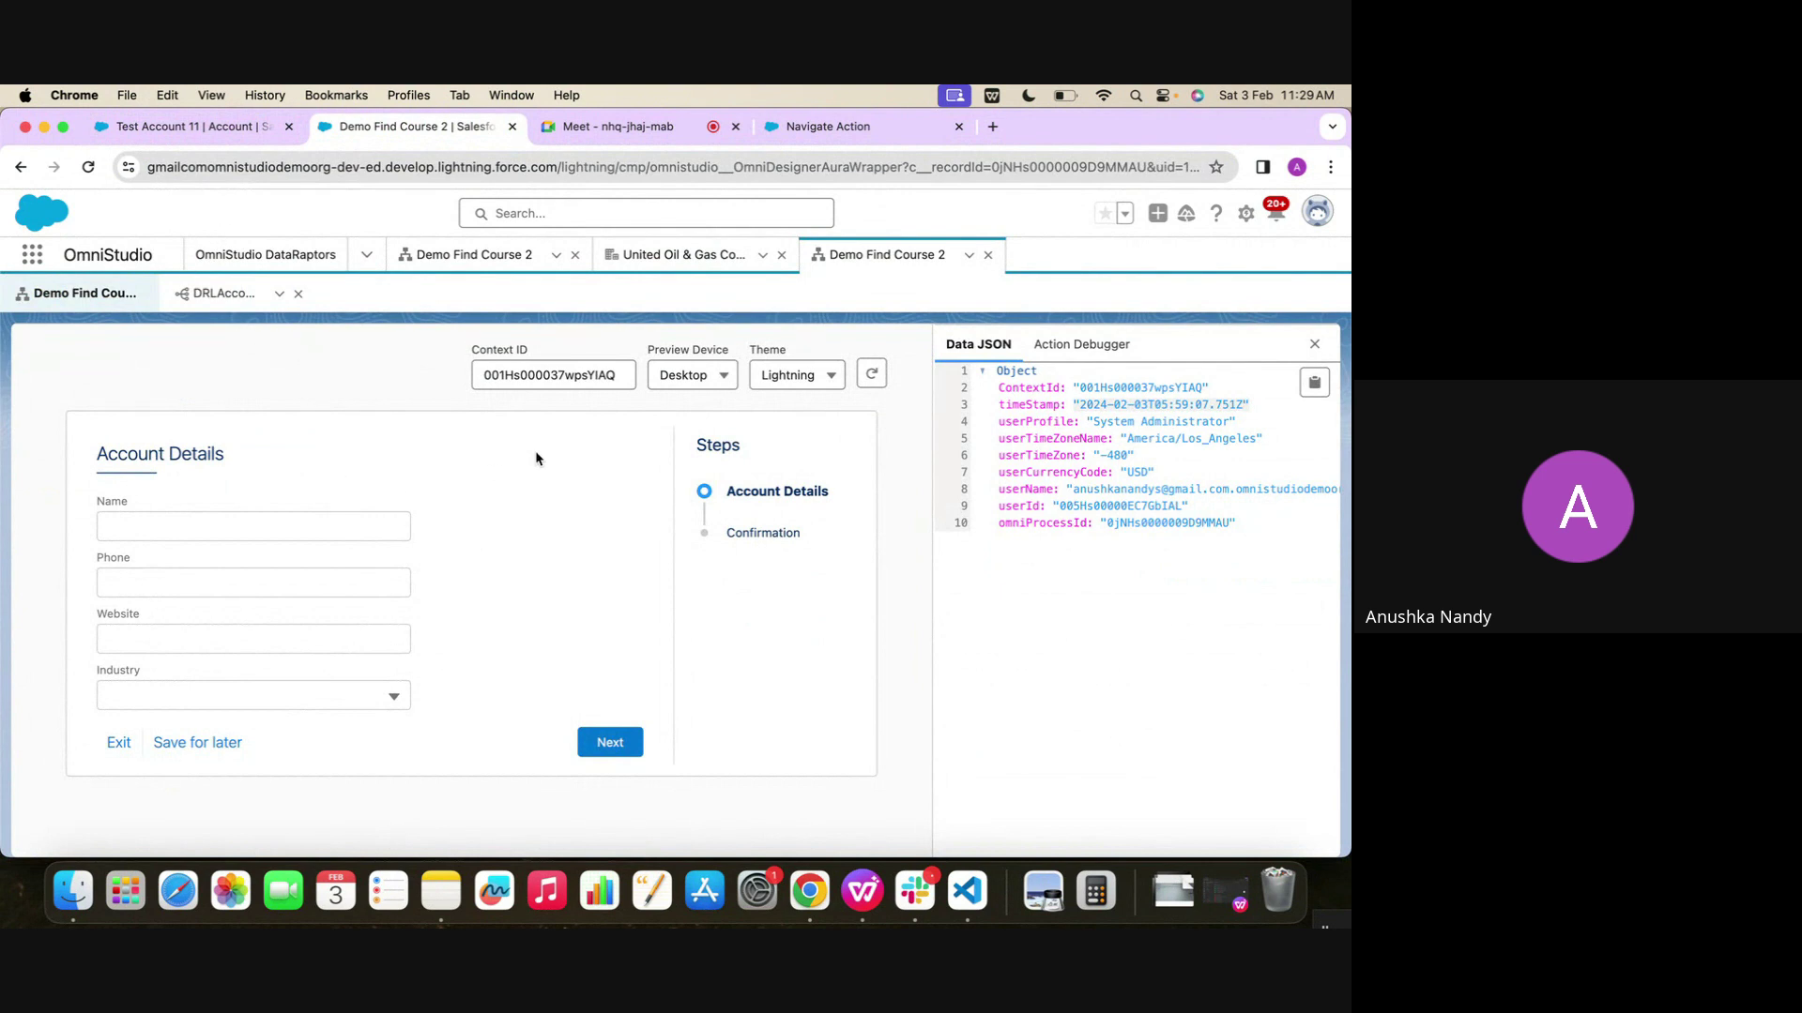
double_click(549, 375)
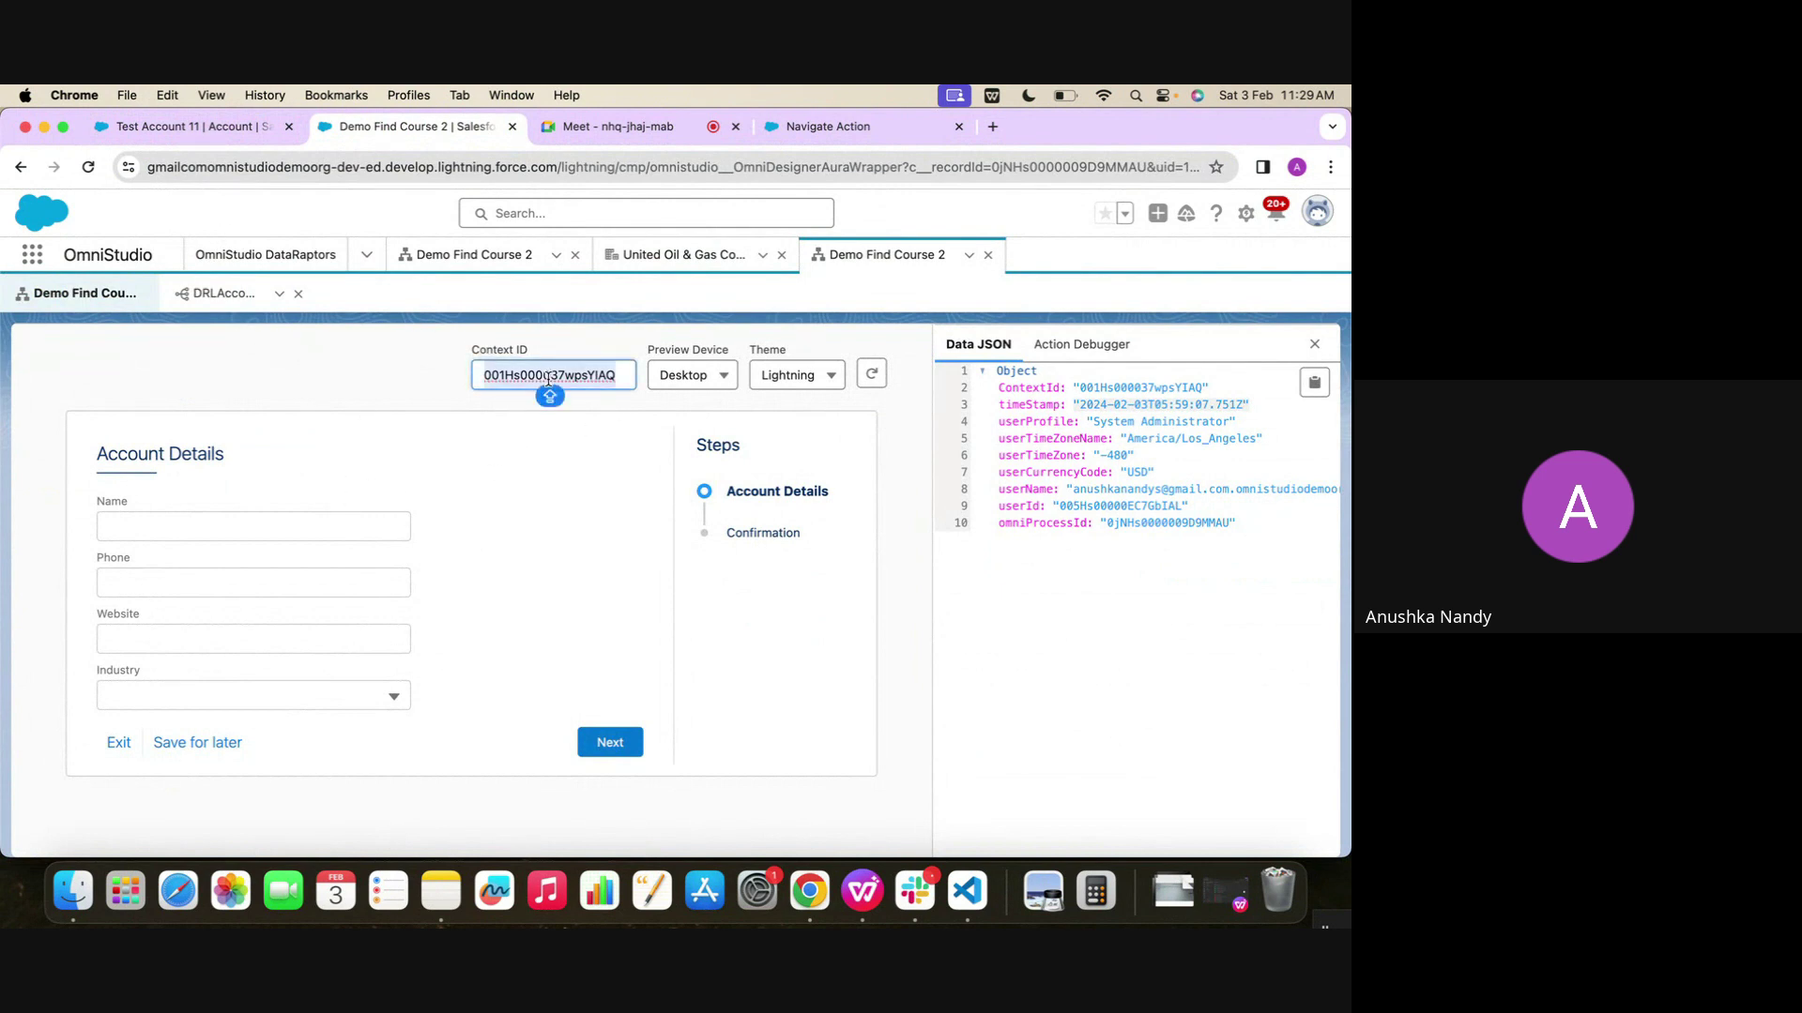
left_click(475, 595)
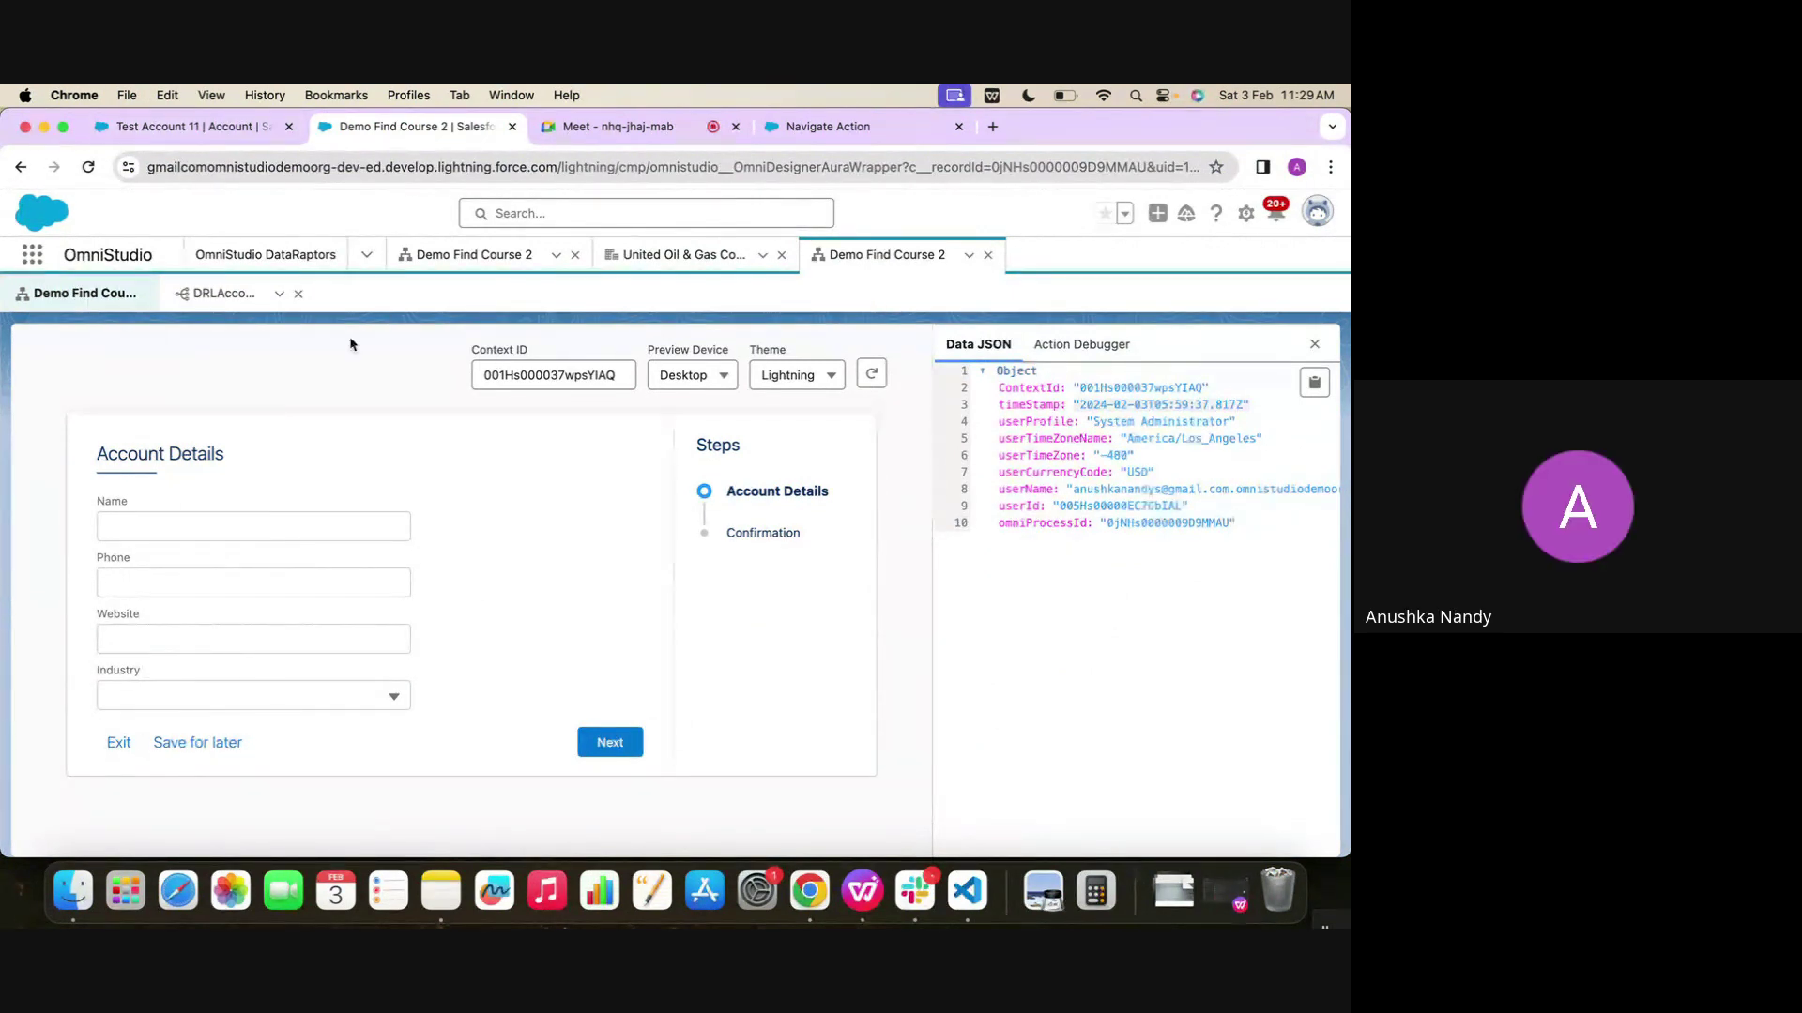
scroll(213, 319, "up", 3)
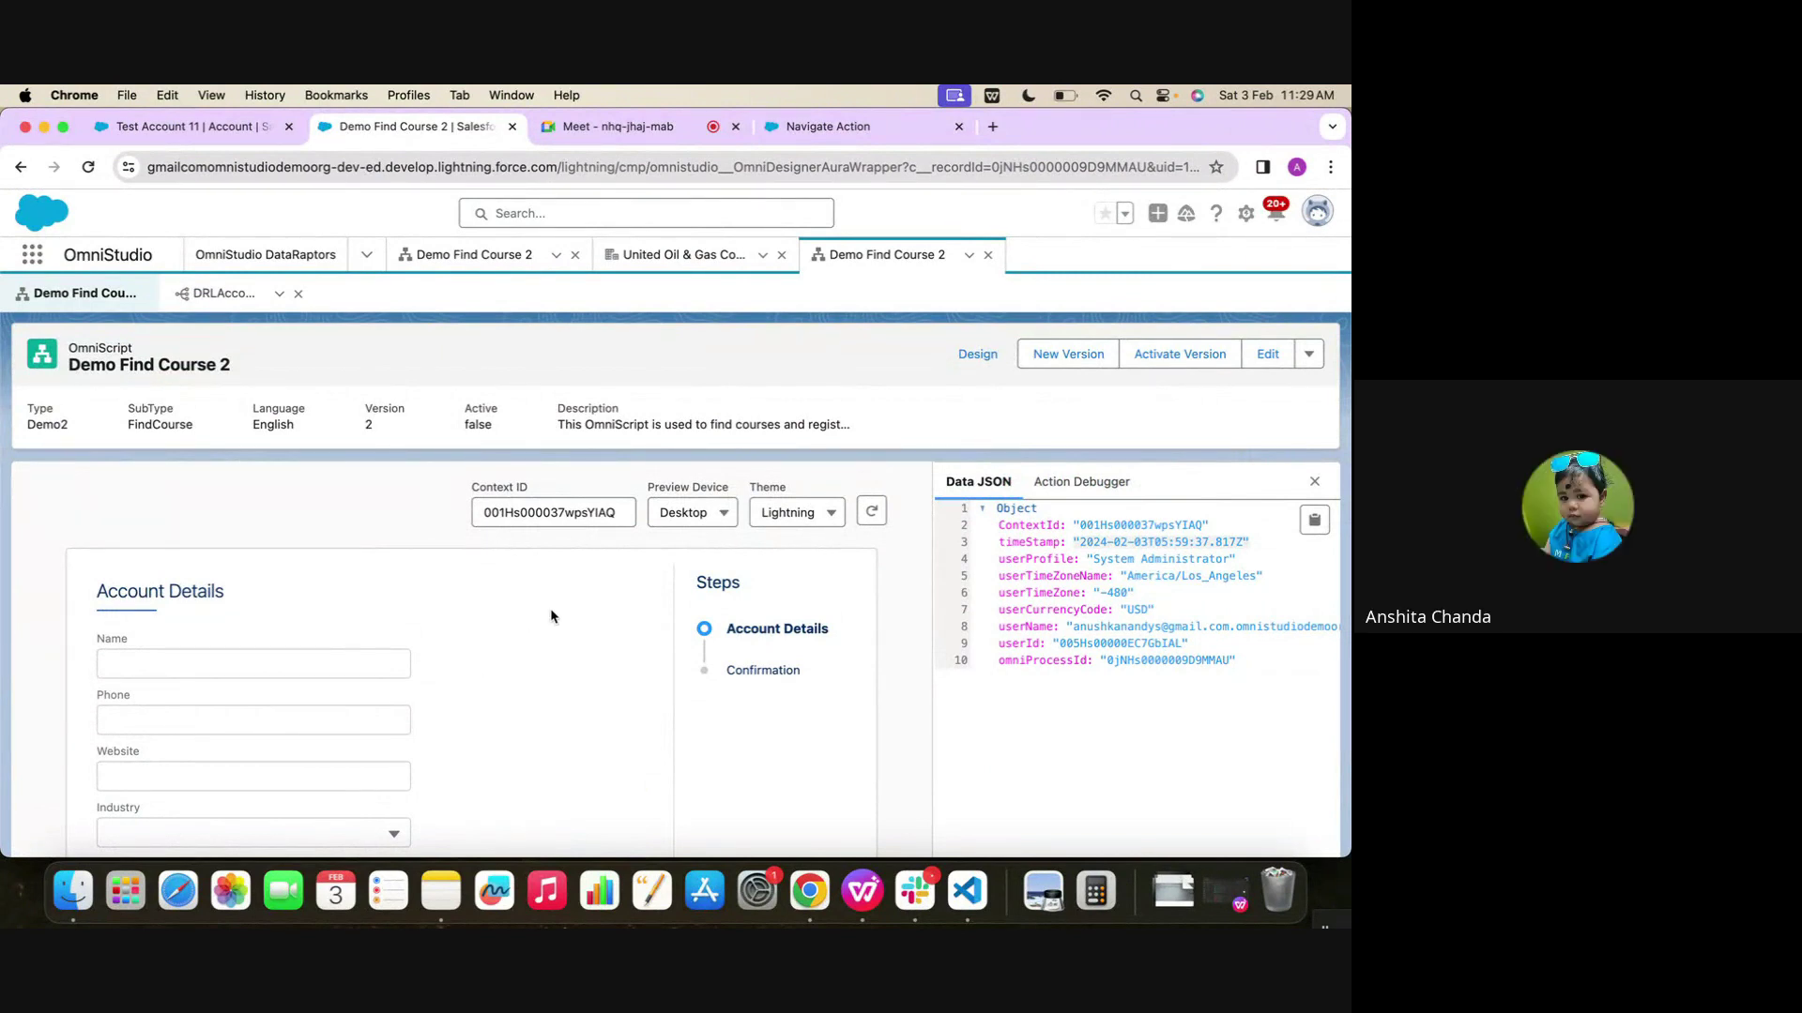
left_click(1081, 481)
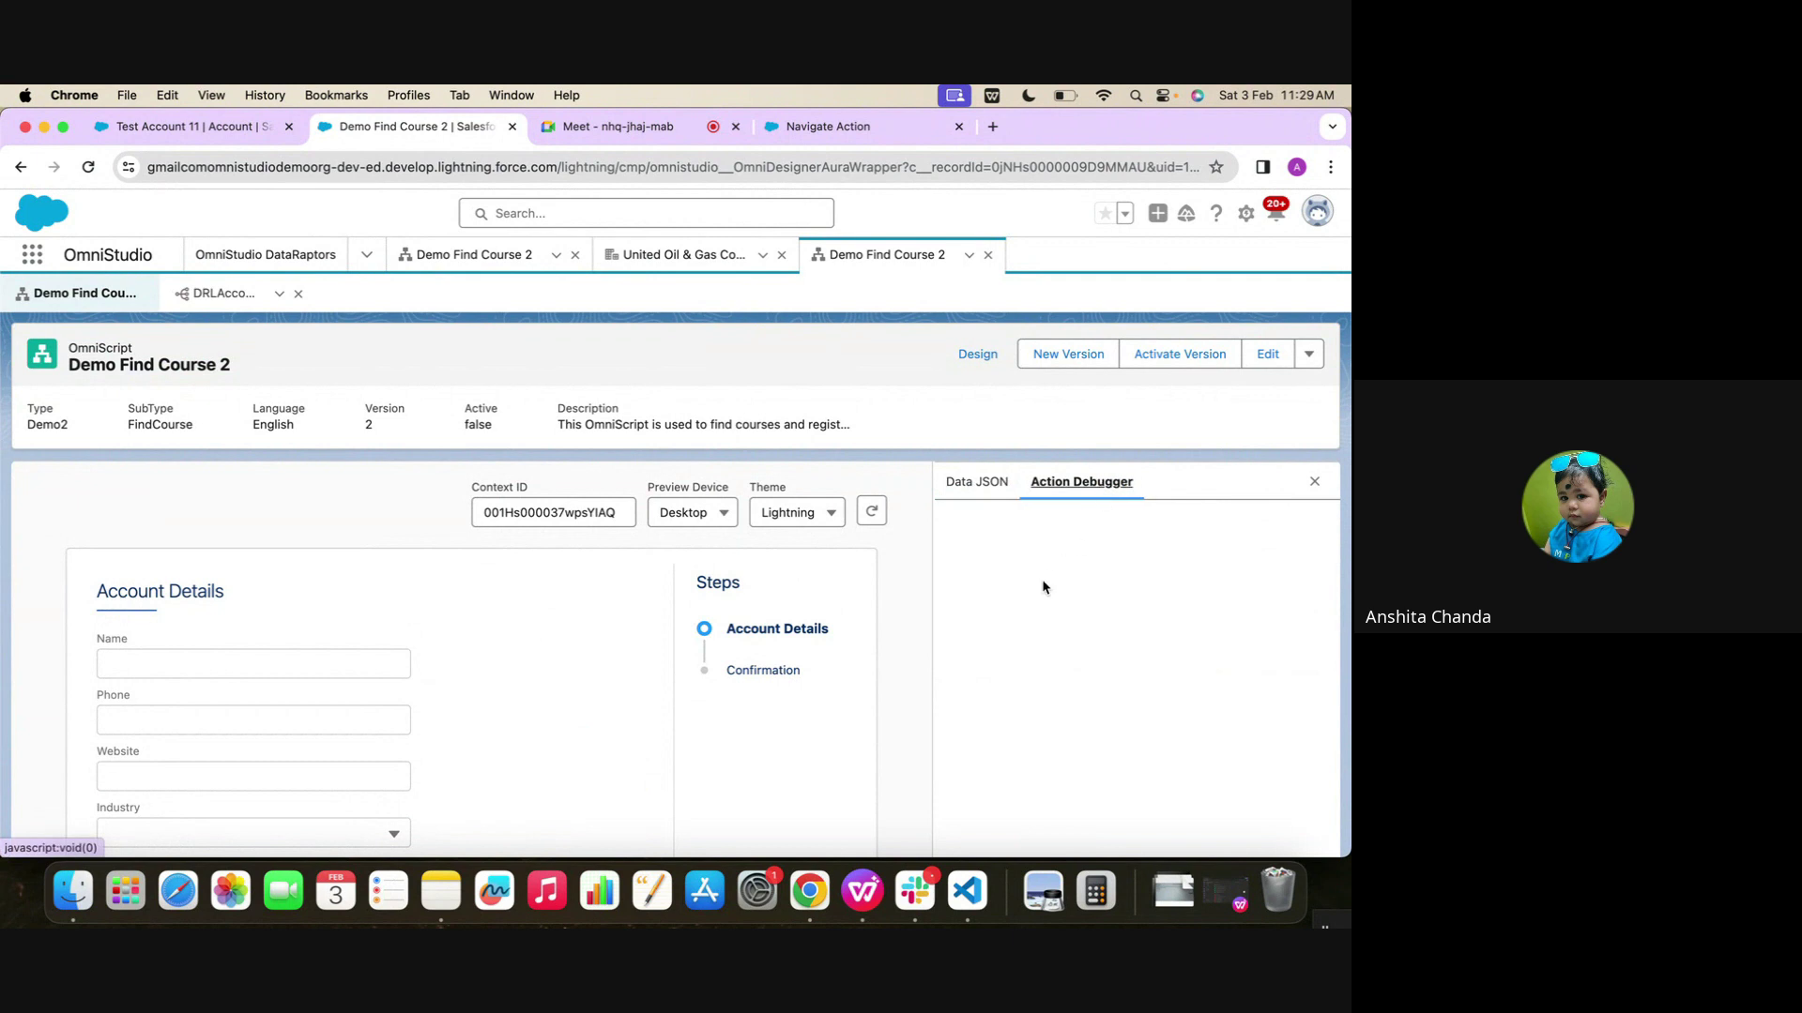
scroll(1011, 632, "down", 2)
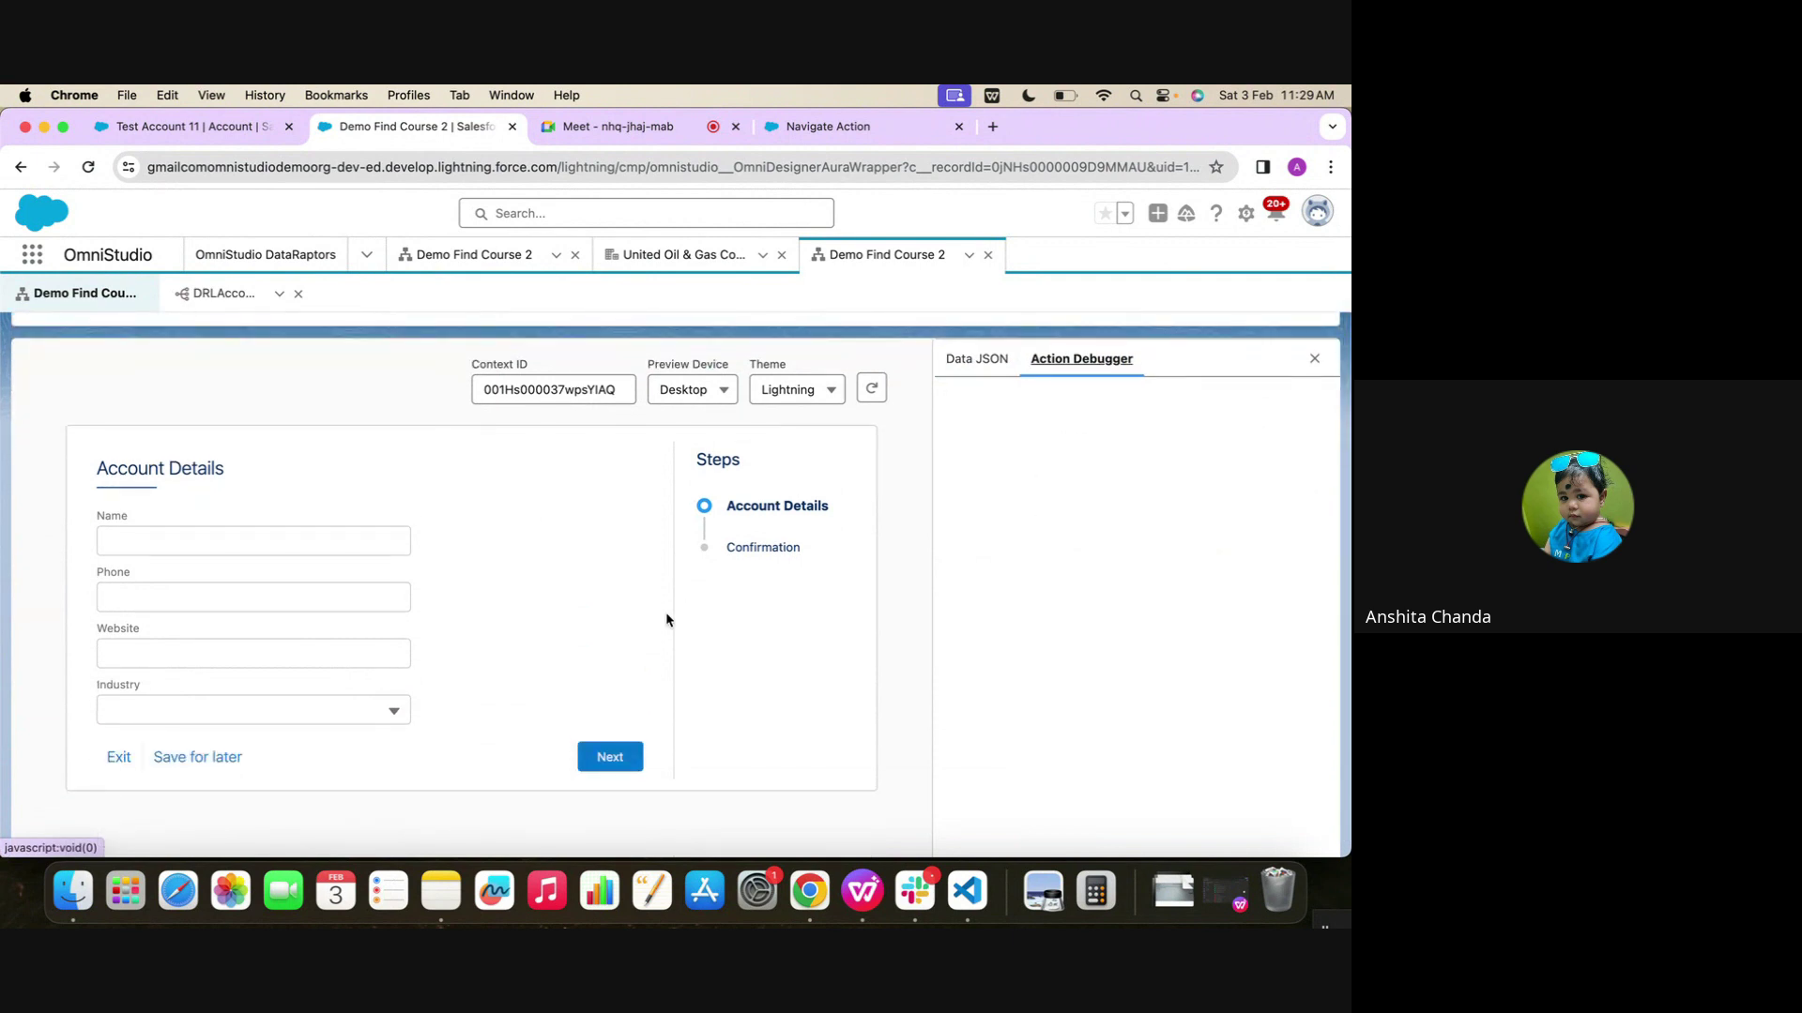
scroll(667, 617, "up", 2)
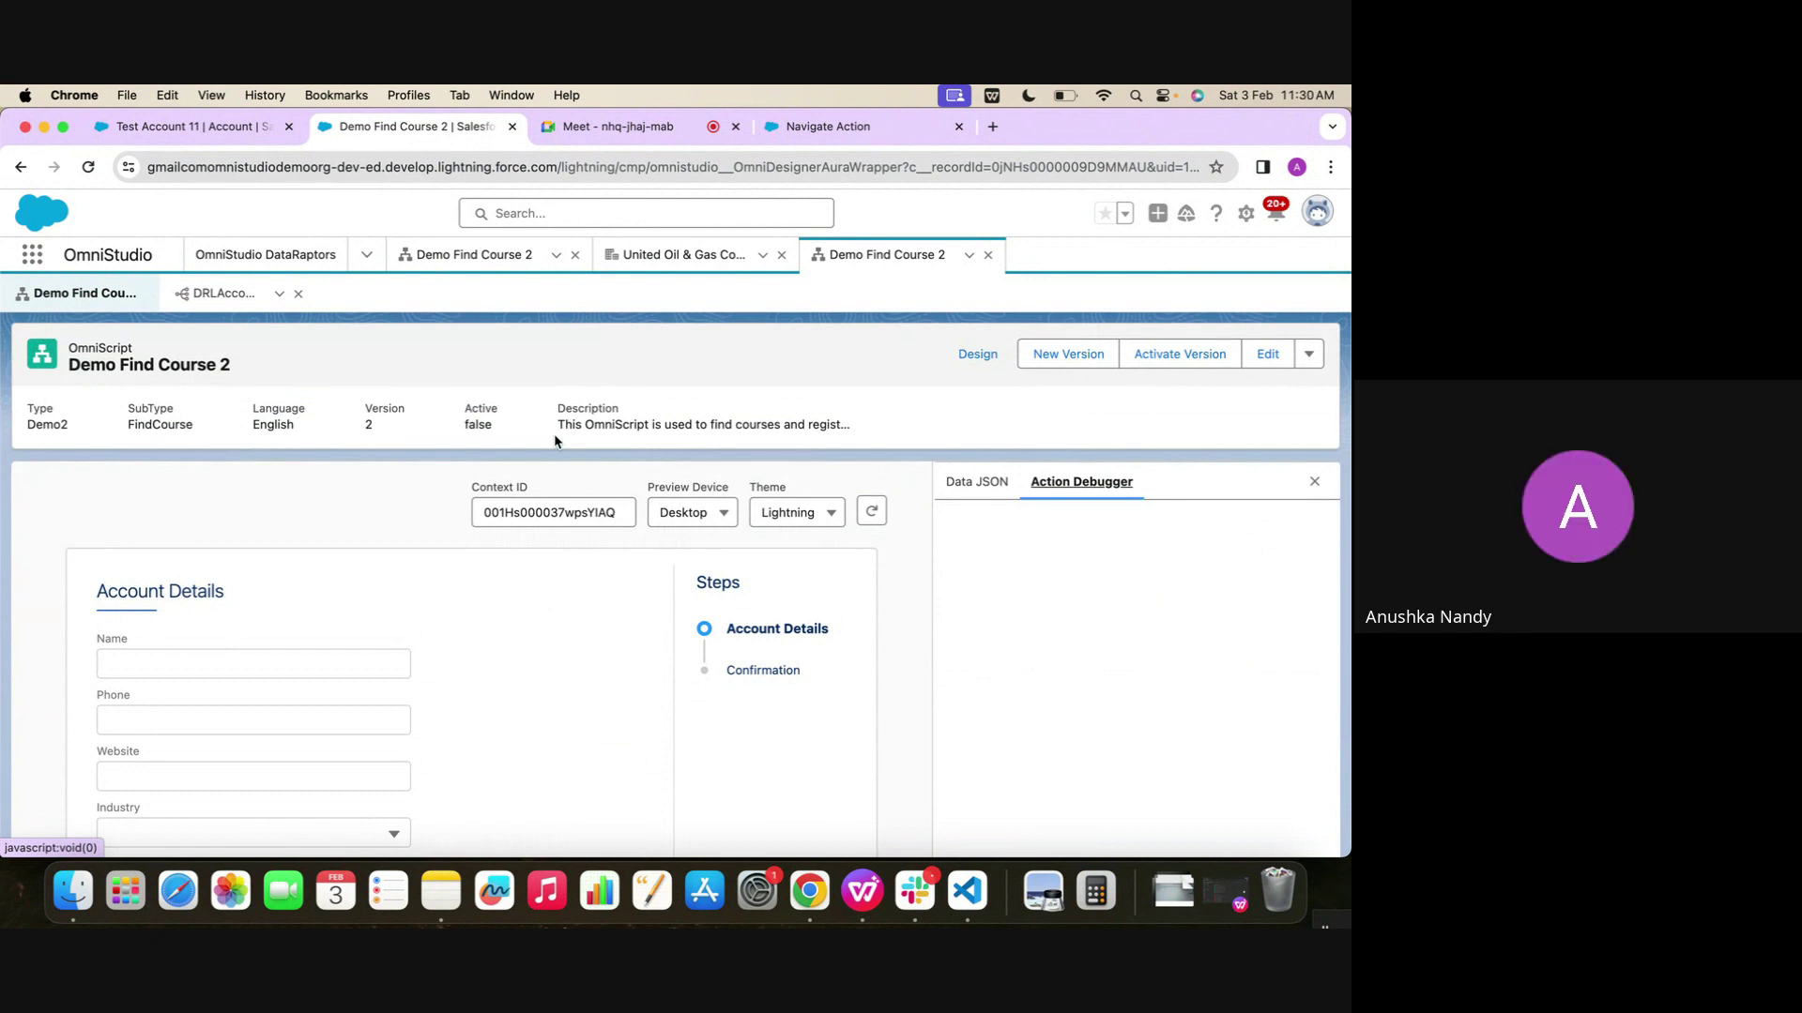
Submit the blank Account Details step in the version 2 preview with the Action Debugger shown
left_click(487, 263)
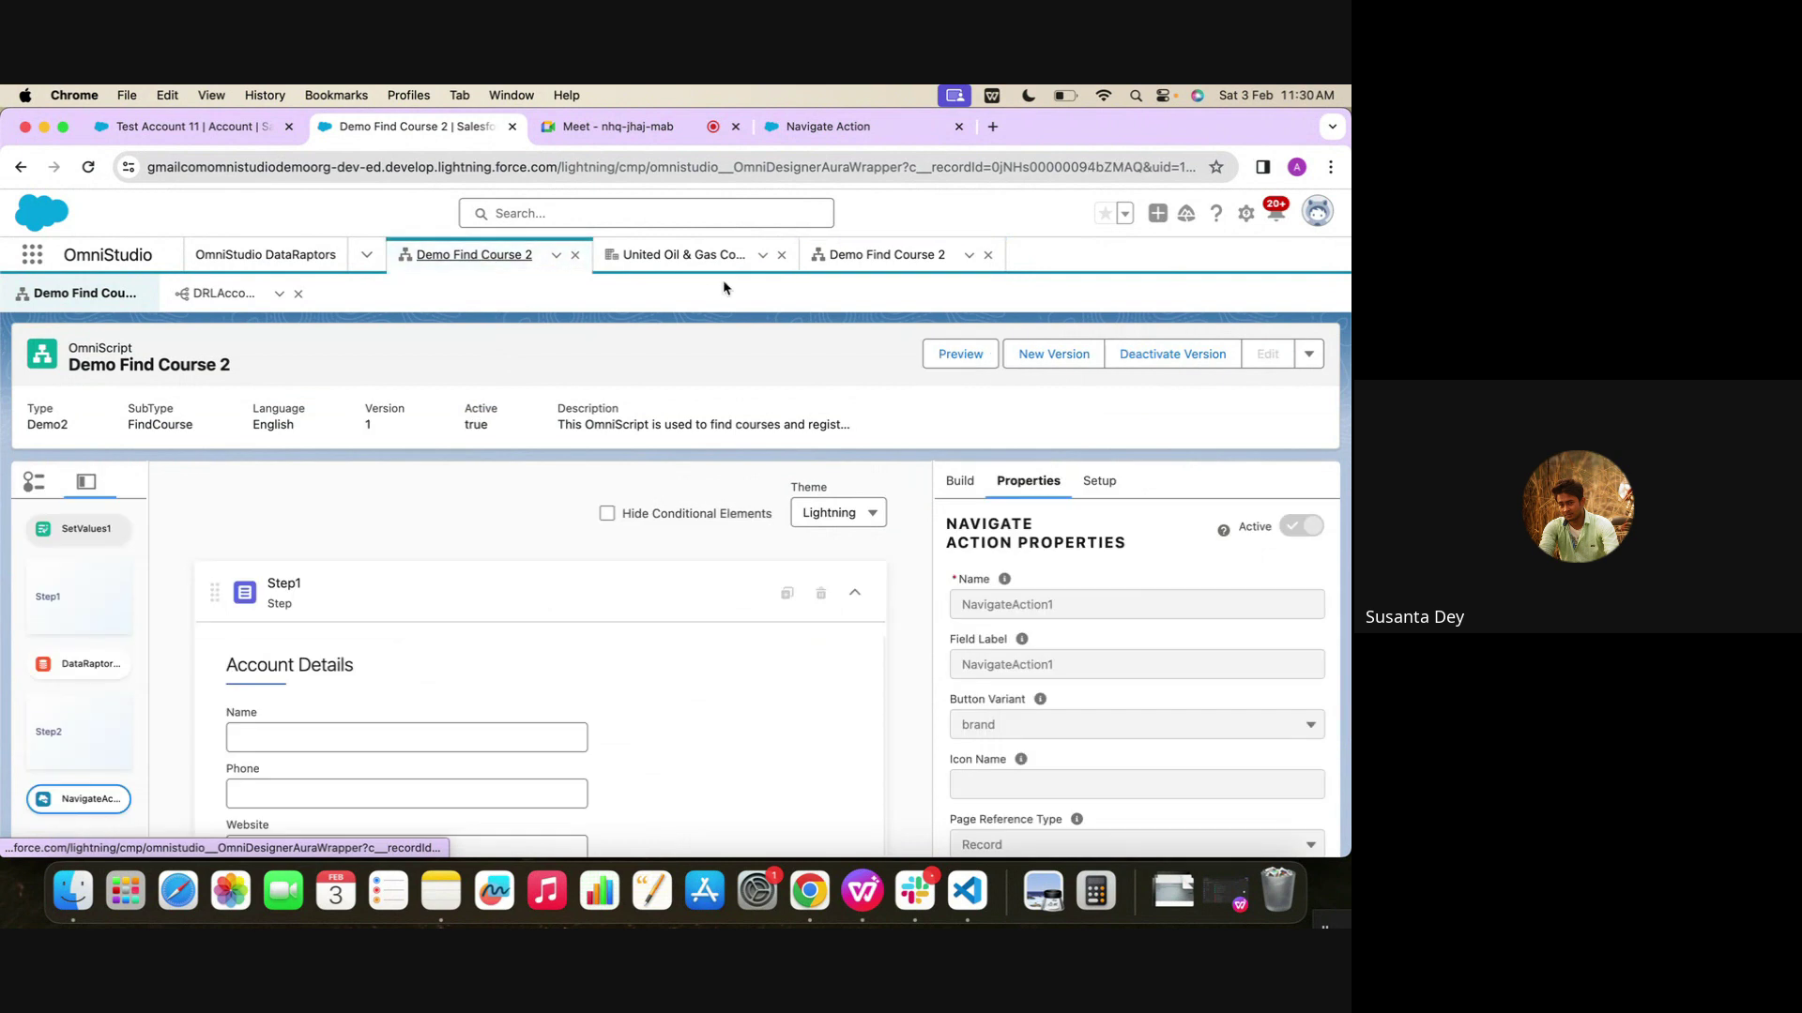
left_click(844, 255)
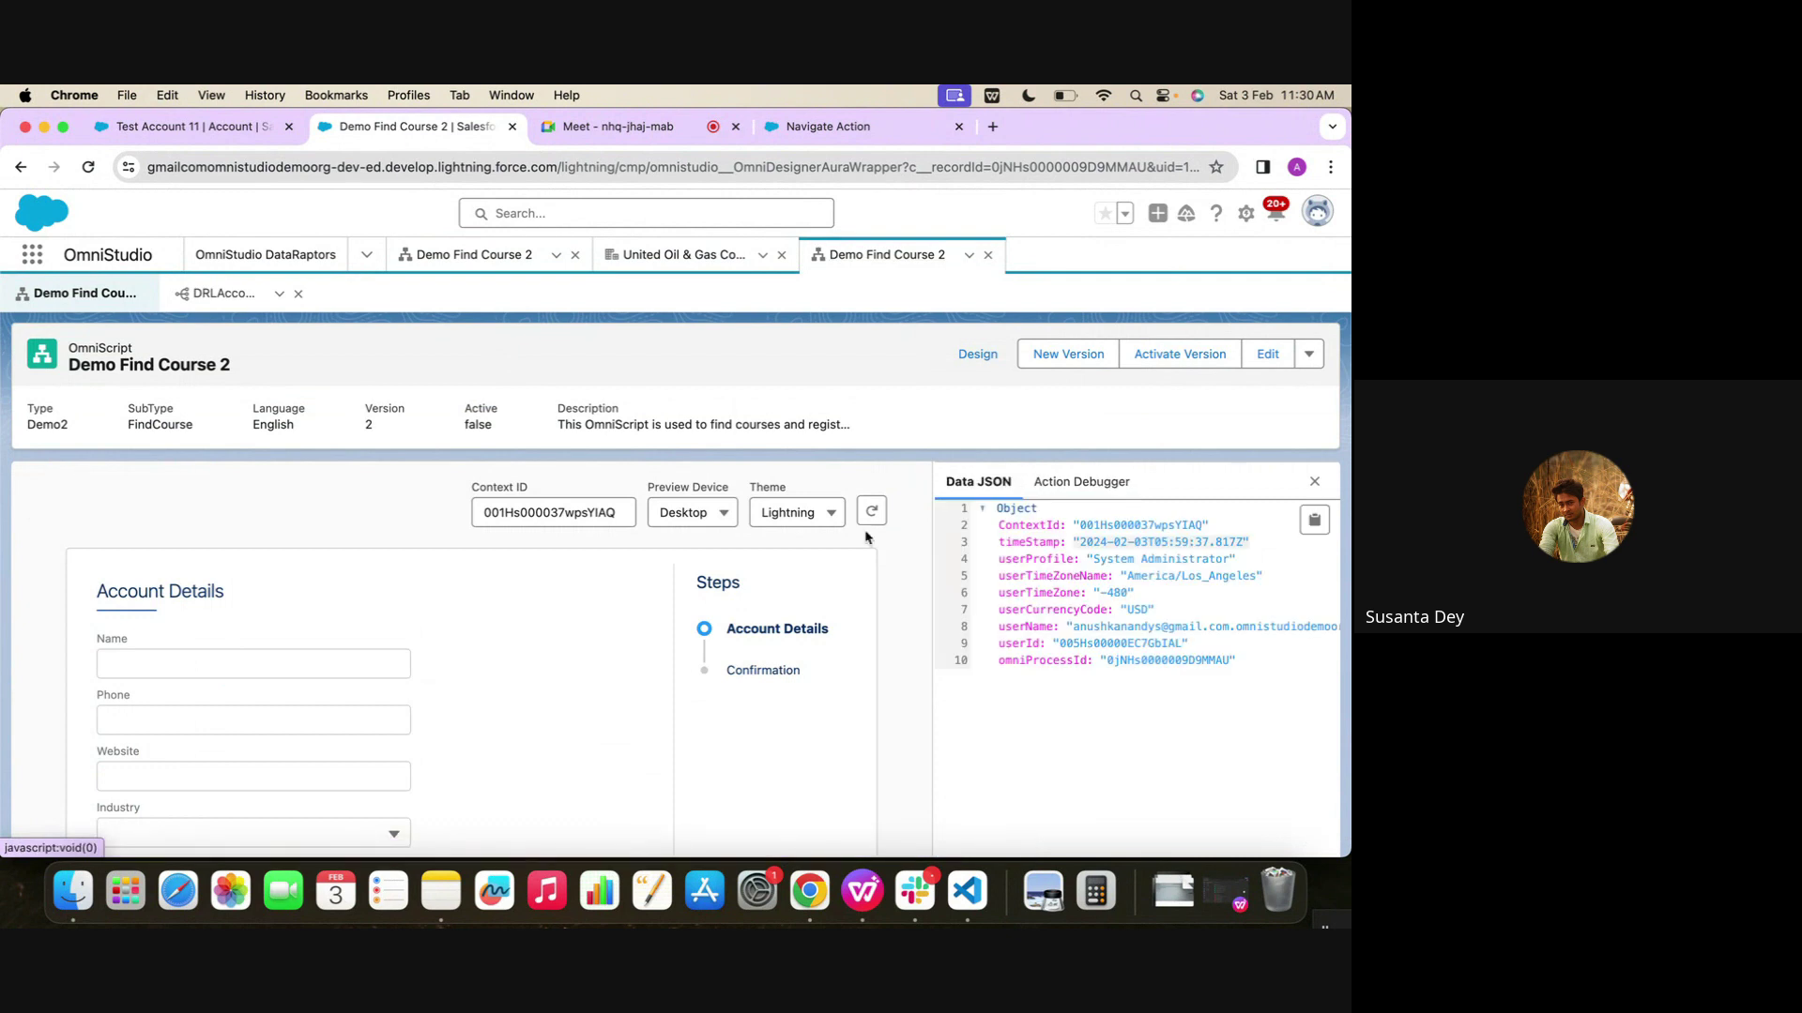
scroll(680, 655, "down", 2)
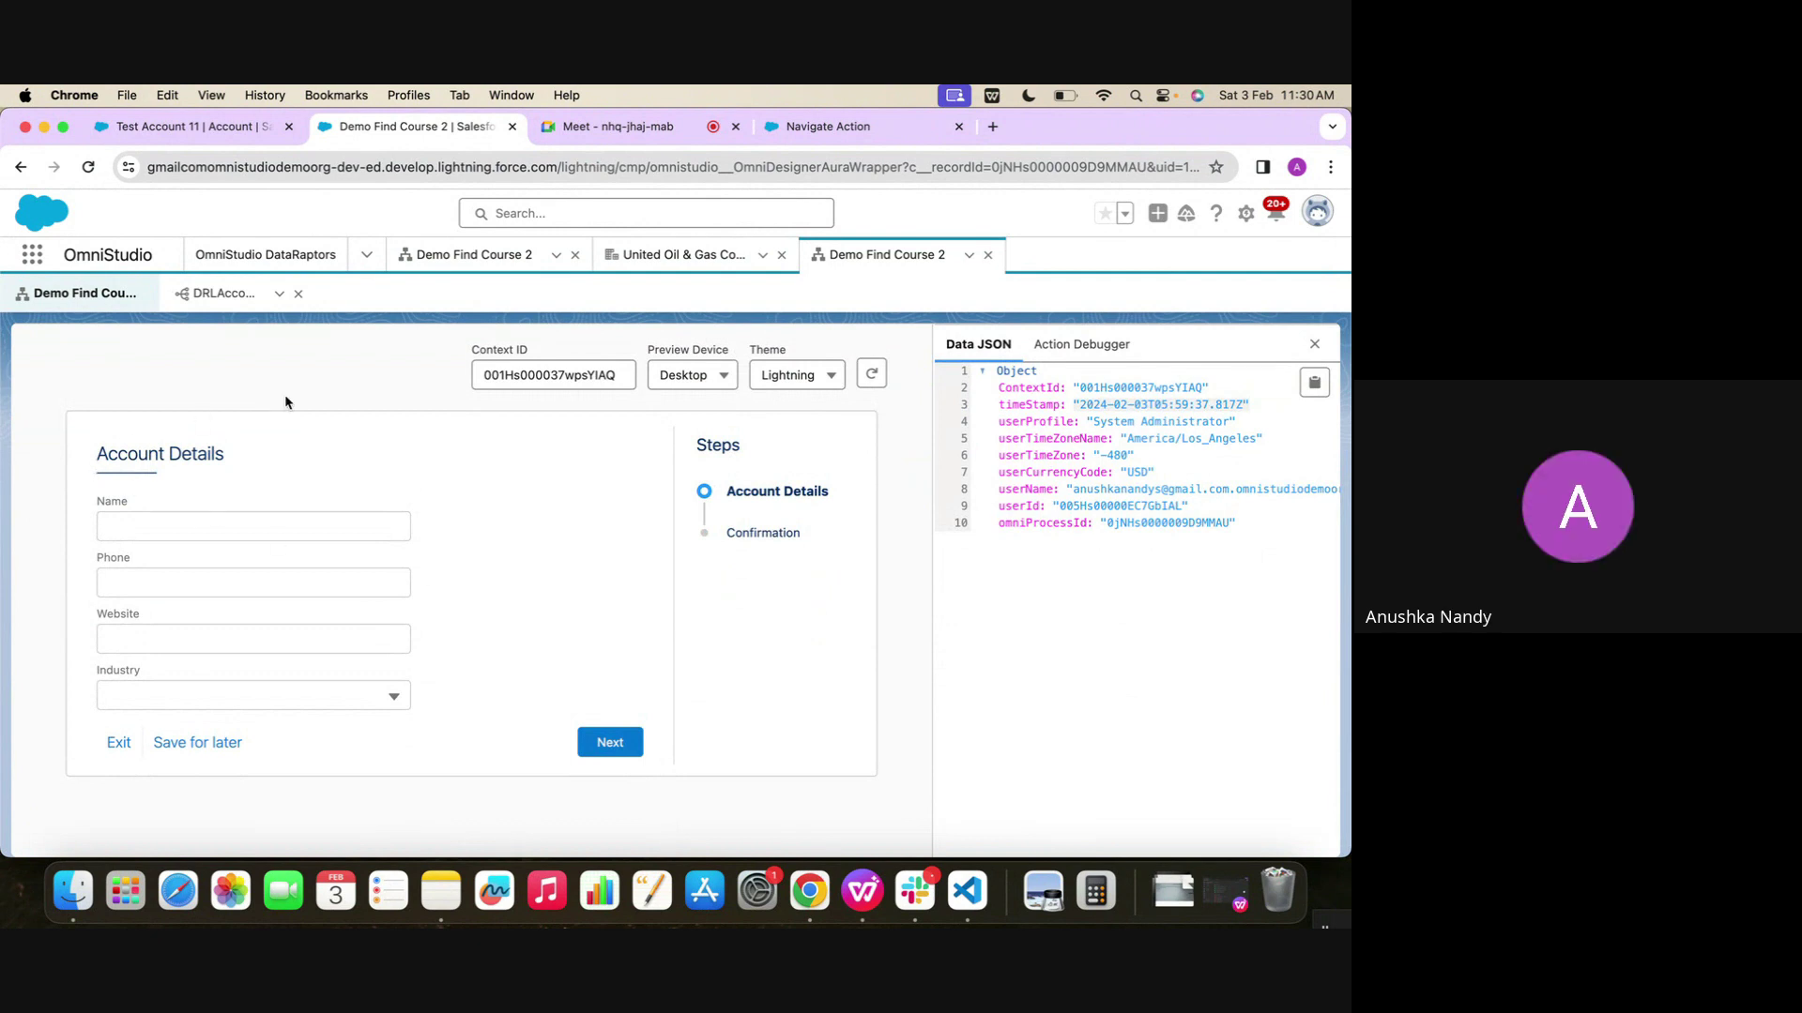
left_click(1084, 344)
scroll(798, 525, "up", 1)
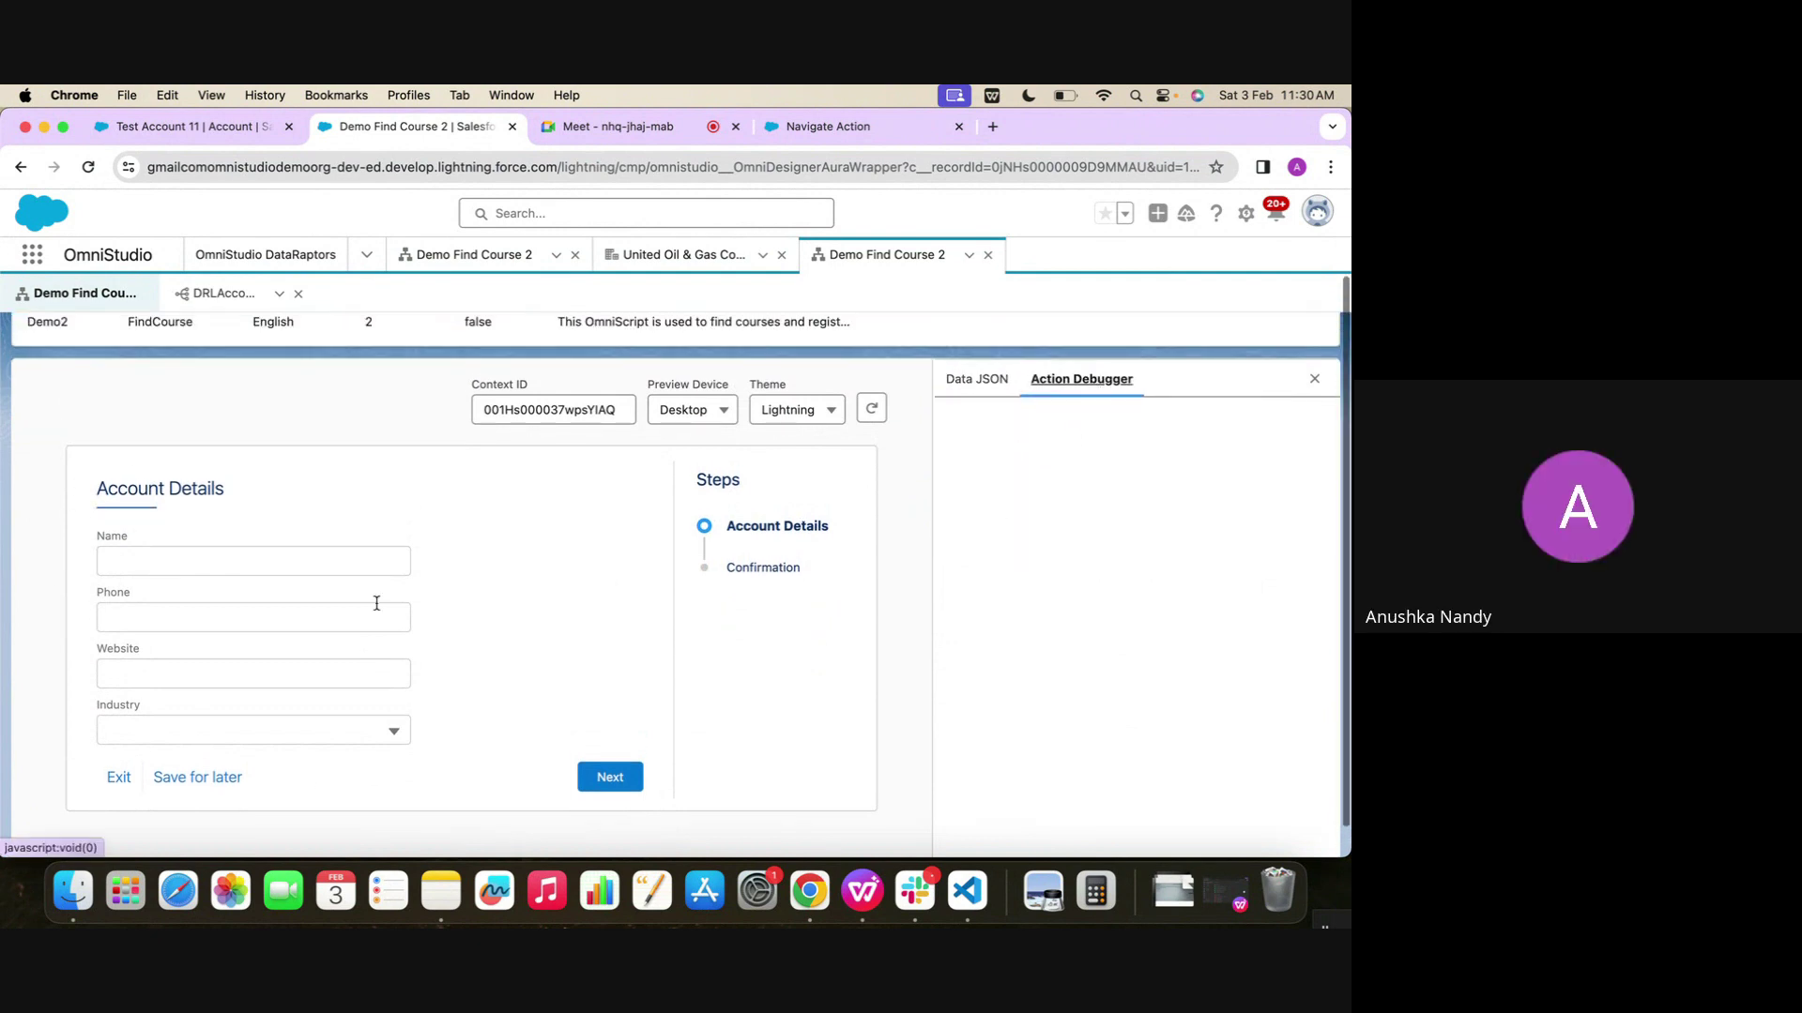
left_click(615, 788)
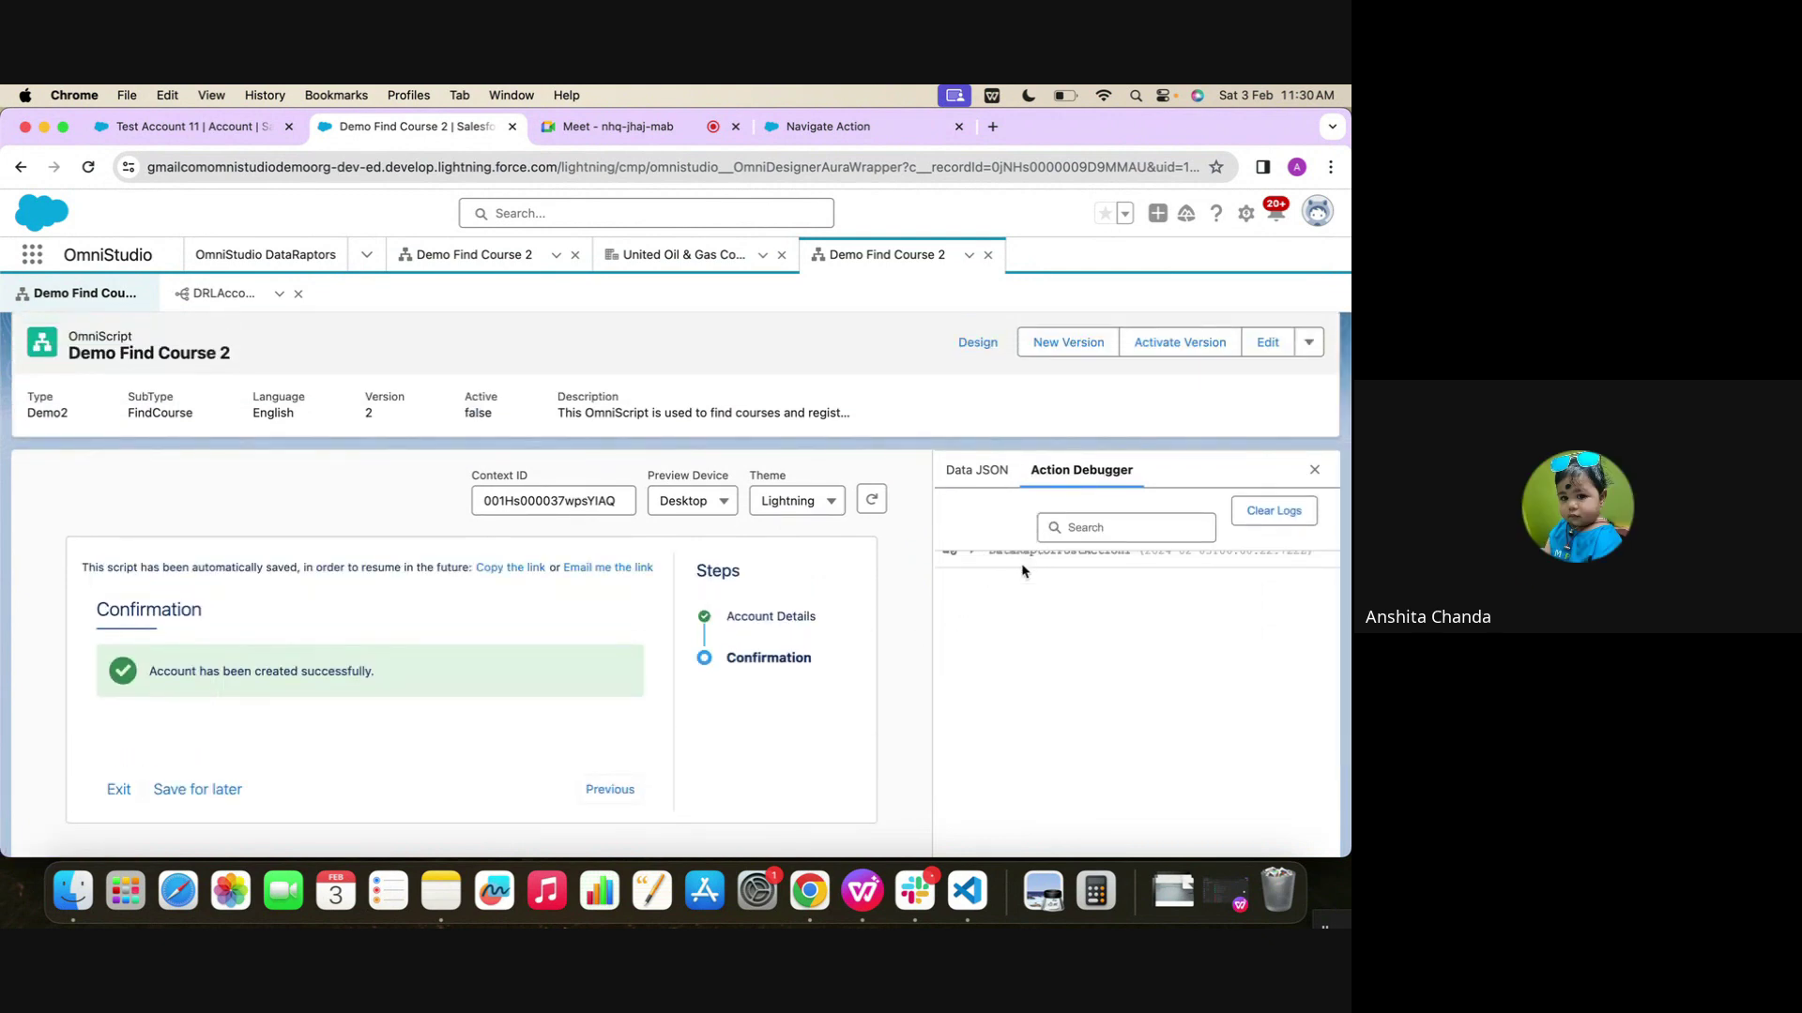
Expand the DataRaptor Post Action log and examine the ContextId entry in its Request Data
left_click(973, 555)
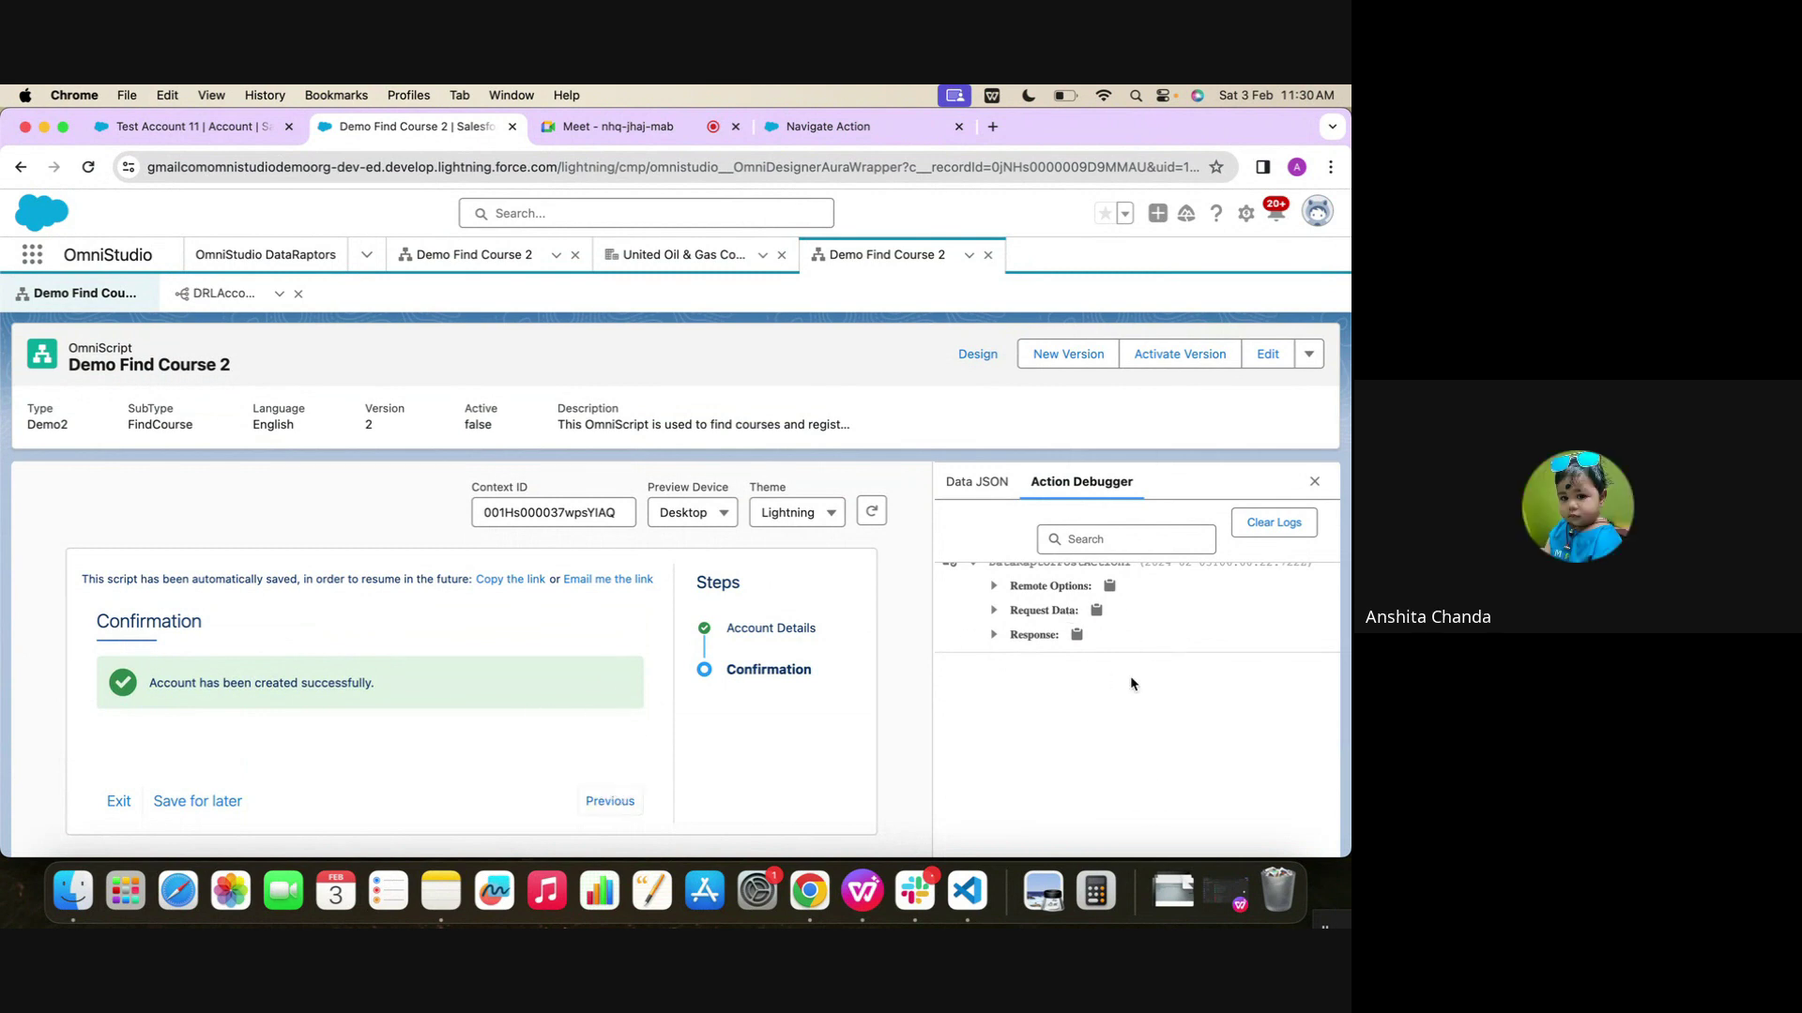
scroll(1129, 676, "down", 2)
left_click(1015, 518)
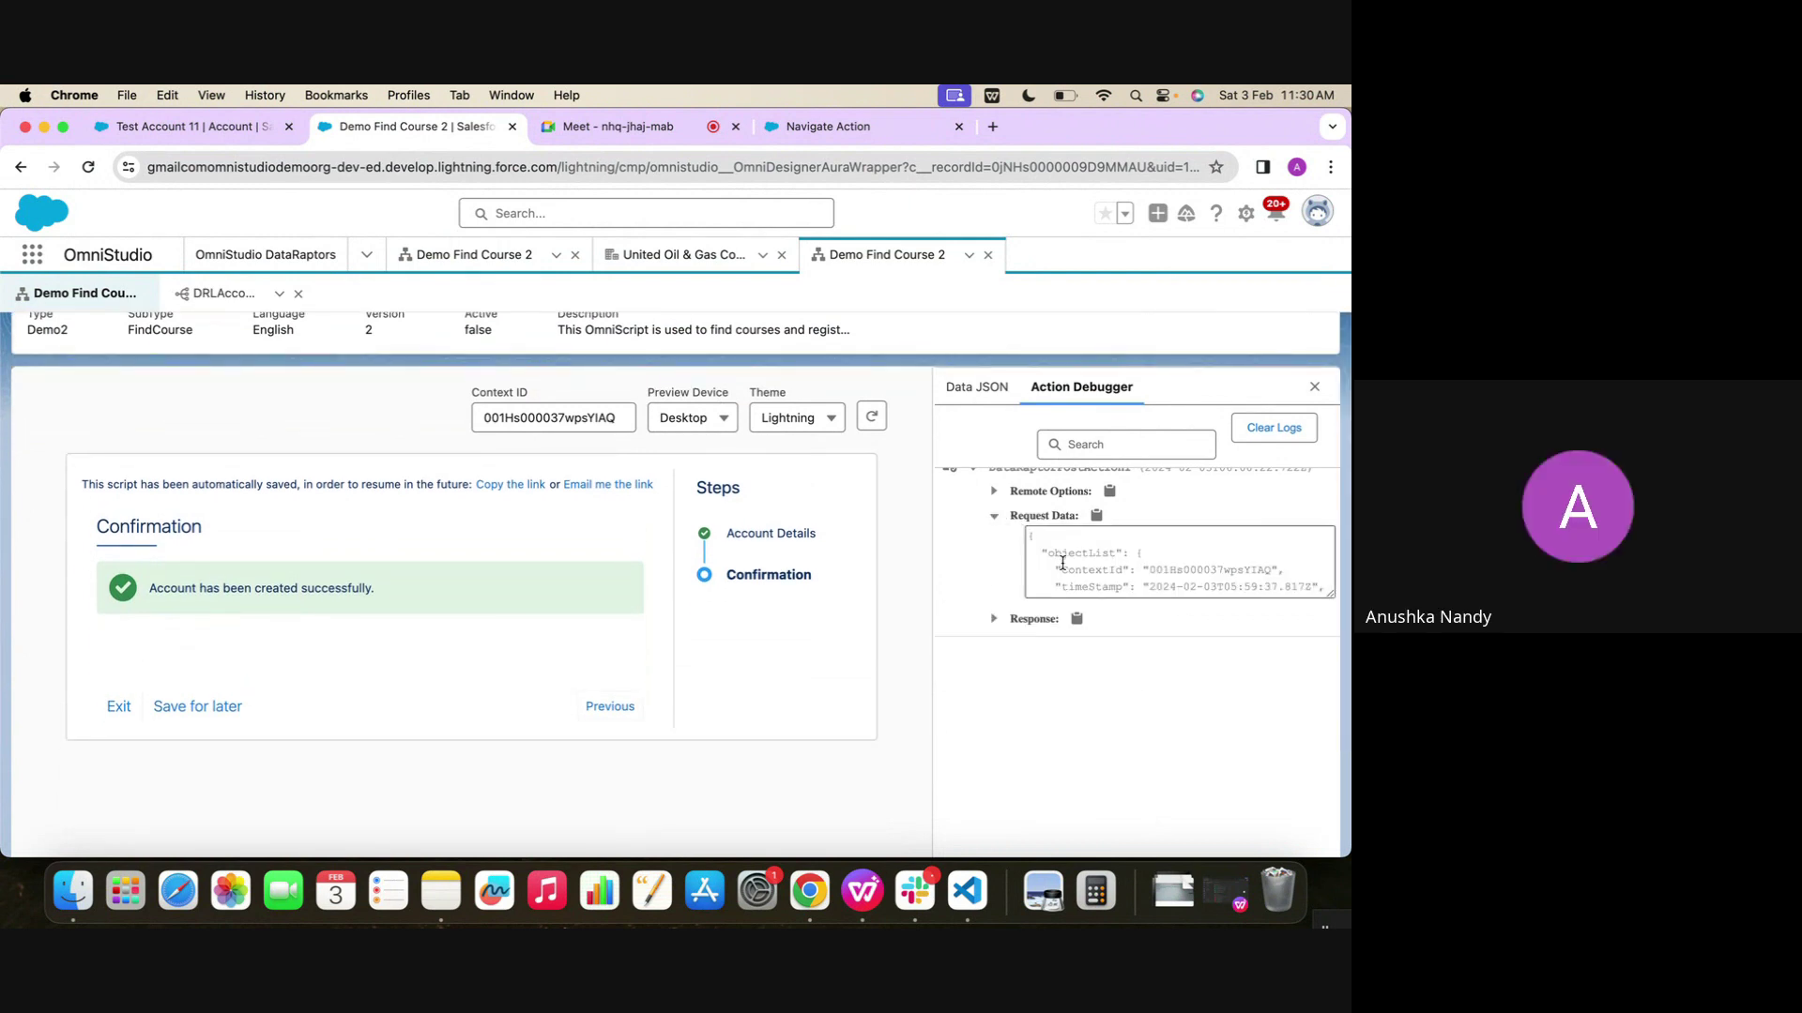
double_click(1097, 554)
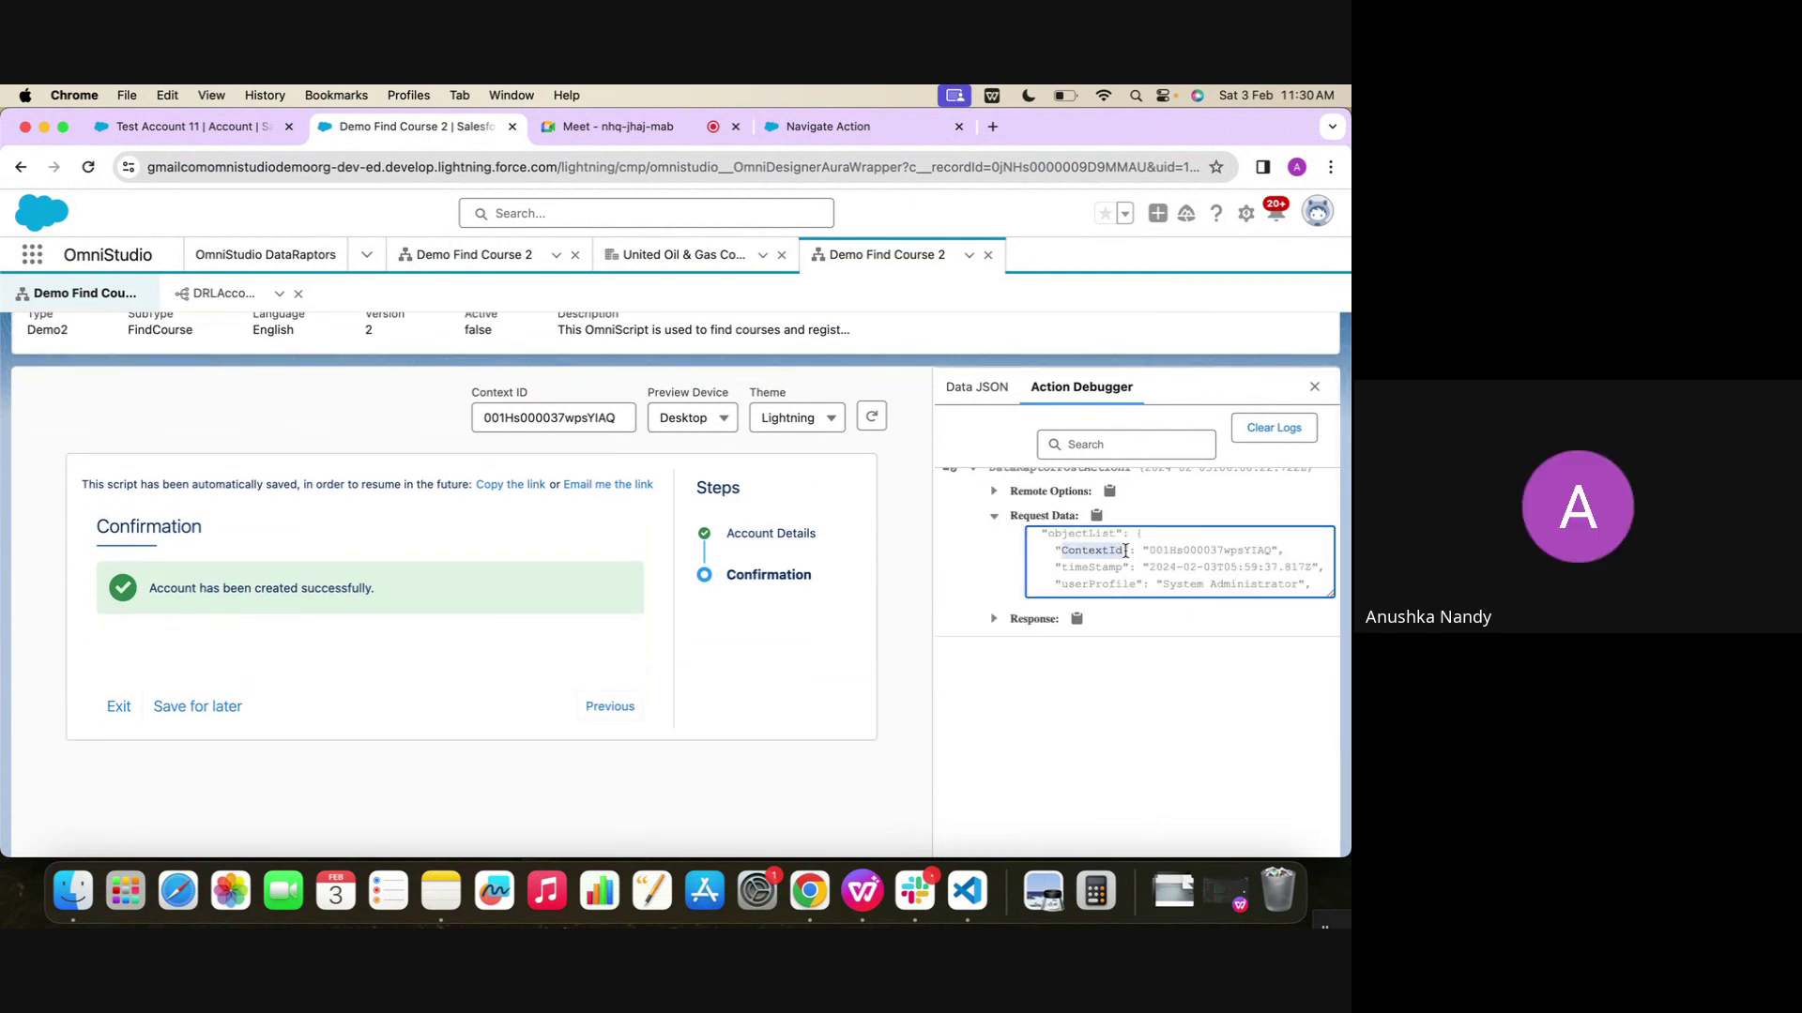
scroll(1106, 554, "down", 2)
scroll(1105, 553, "down", 5)
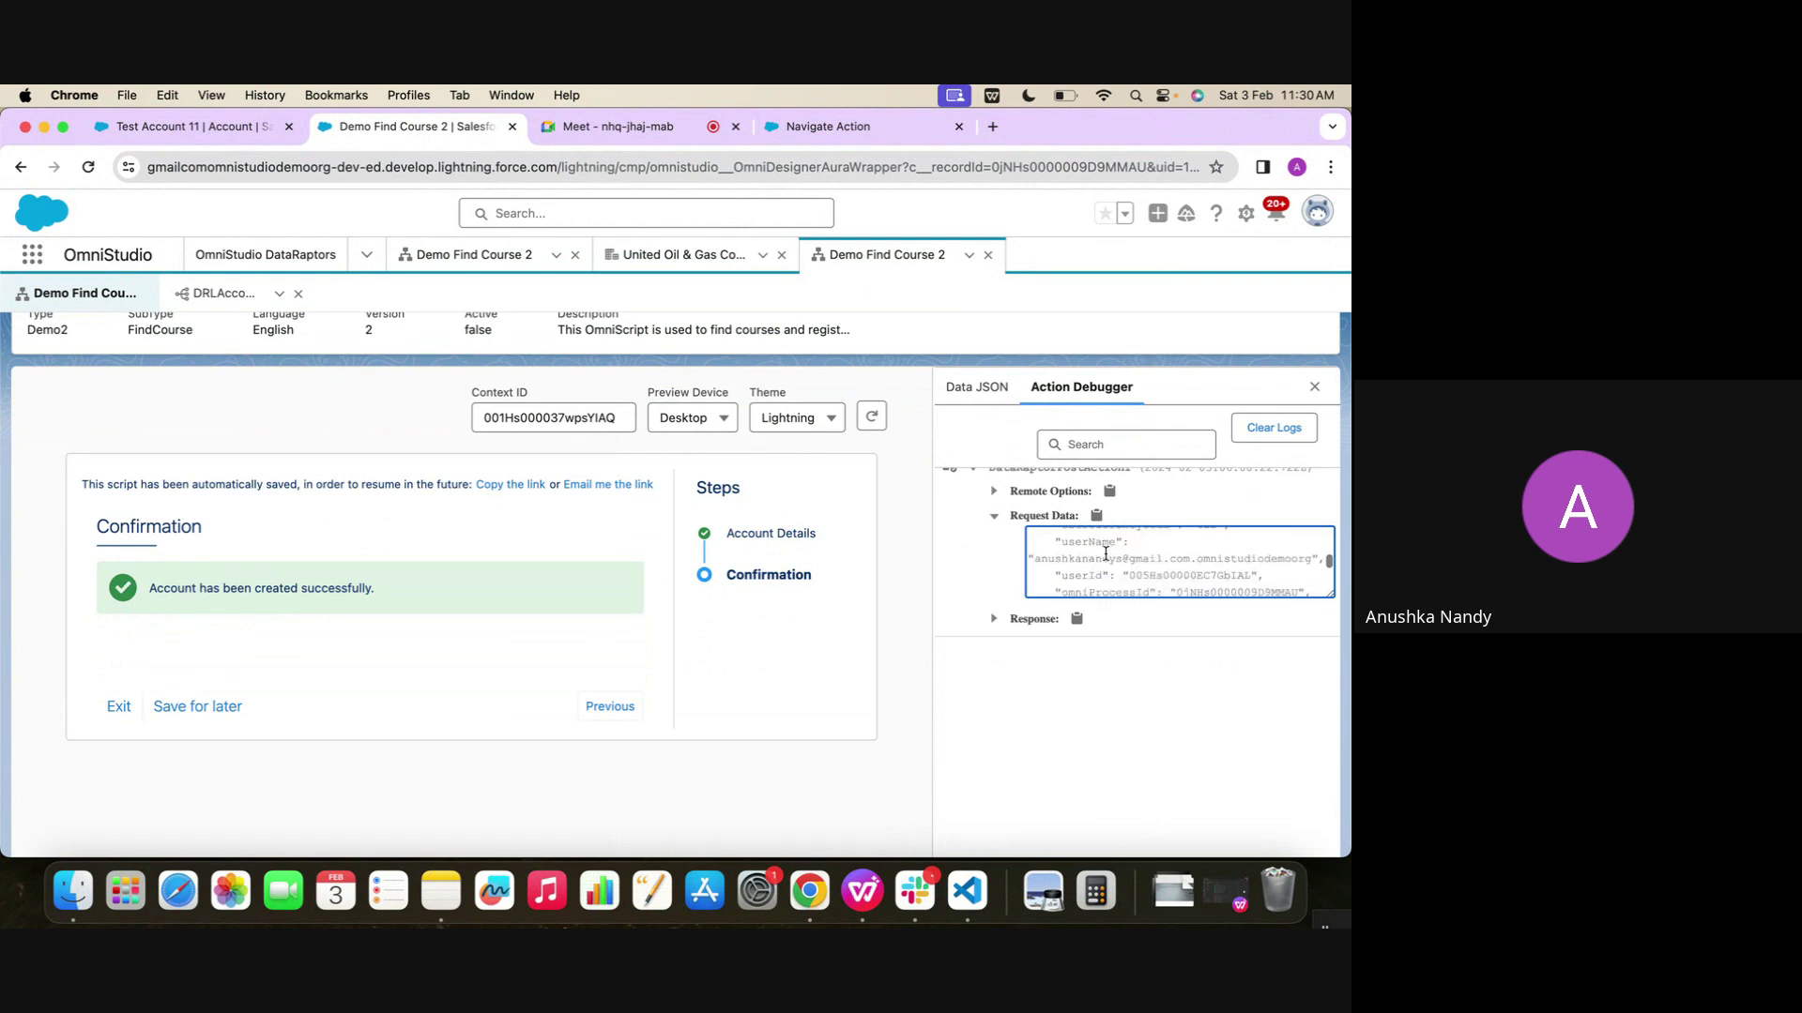
scroll(1105, 554, "up", 7)
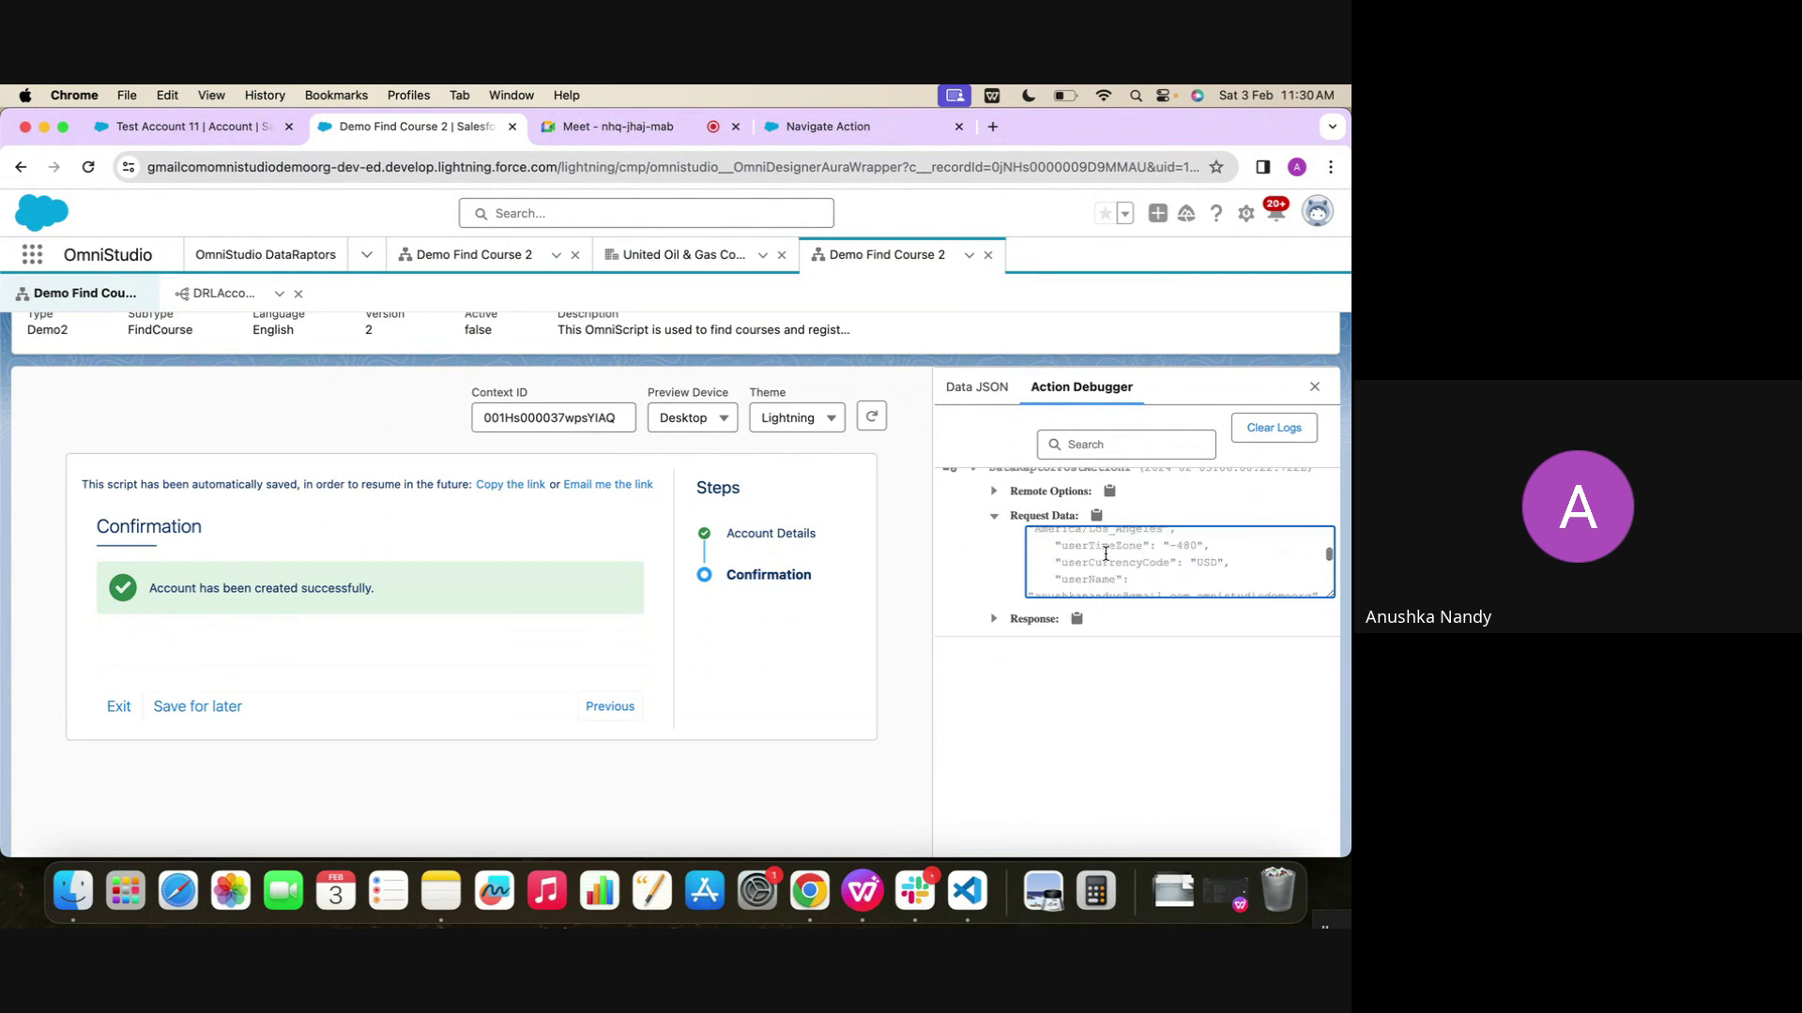
Examine the Account record ID under DRLAccountDetails in the Post Action's Response data
left_click(1009, 627)
left_click(994, 621)
scroll(1083, 668, "down", 5)
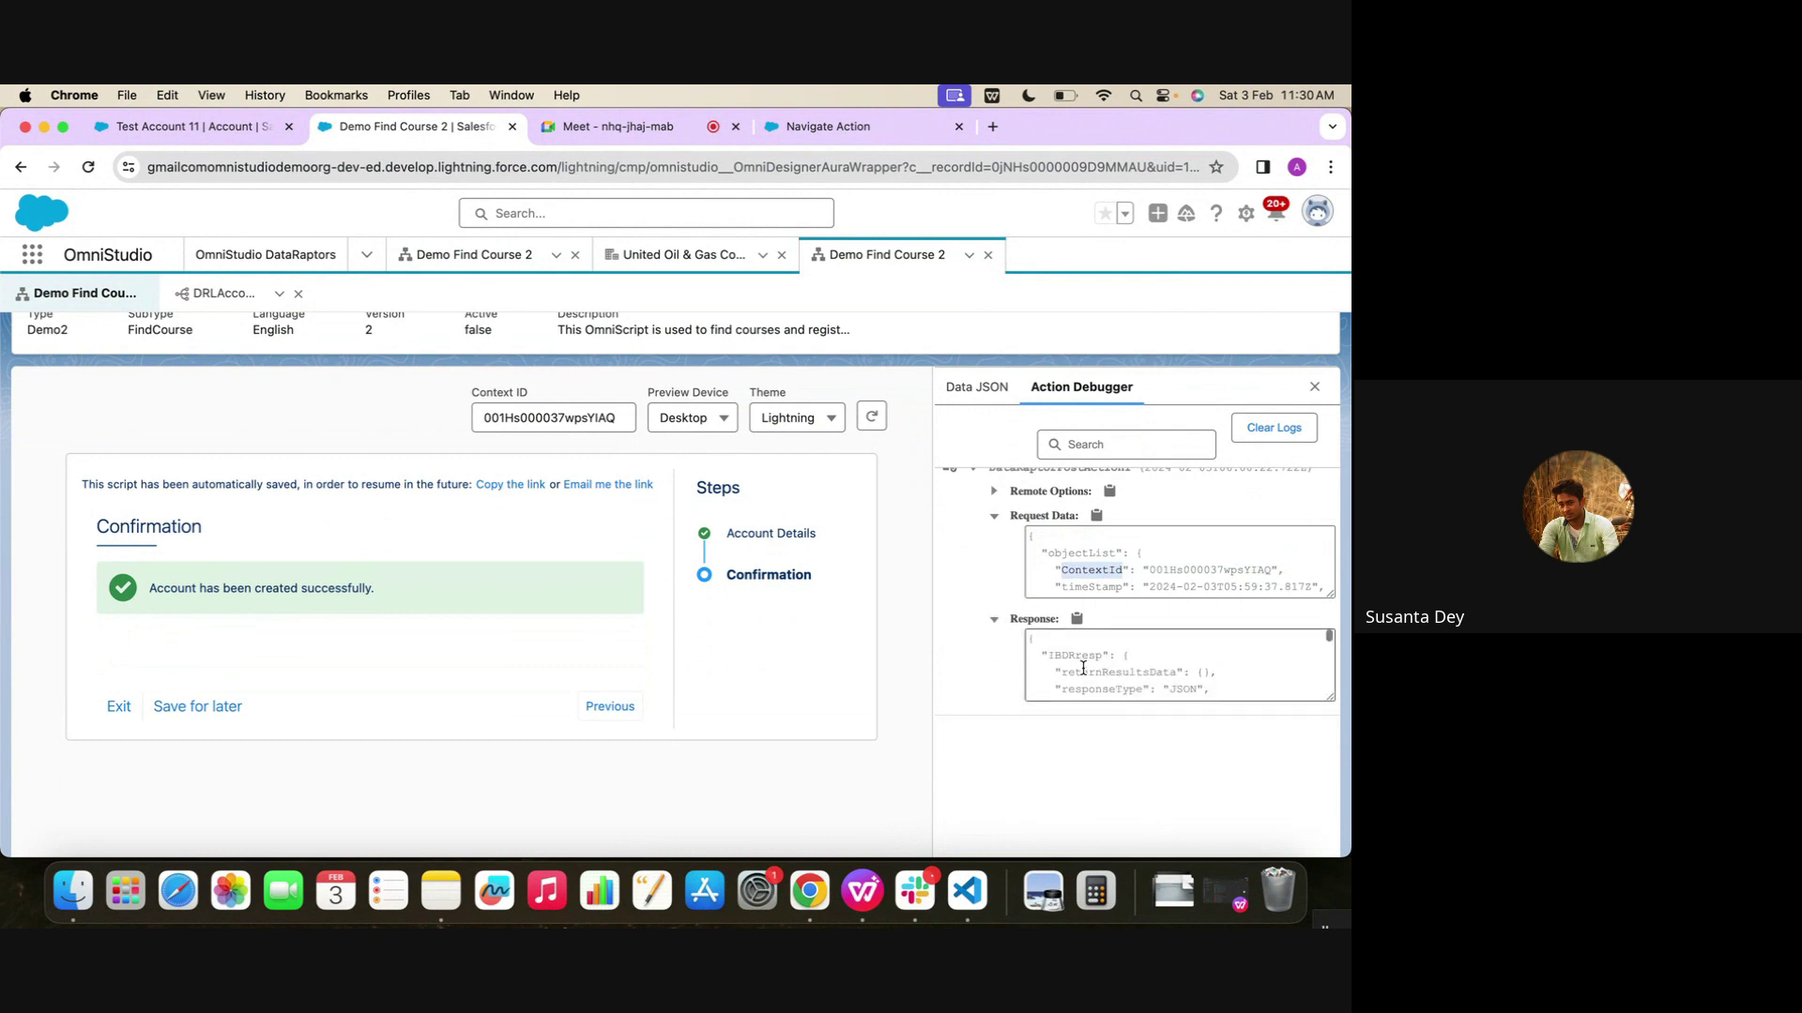
scroll(1083, 668, "down", 8)
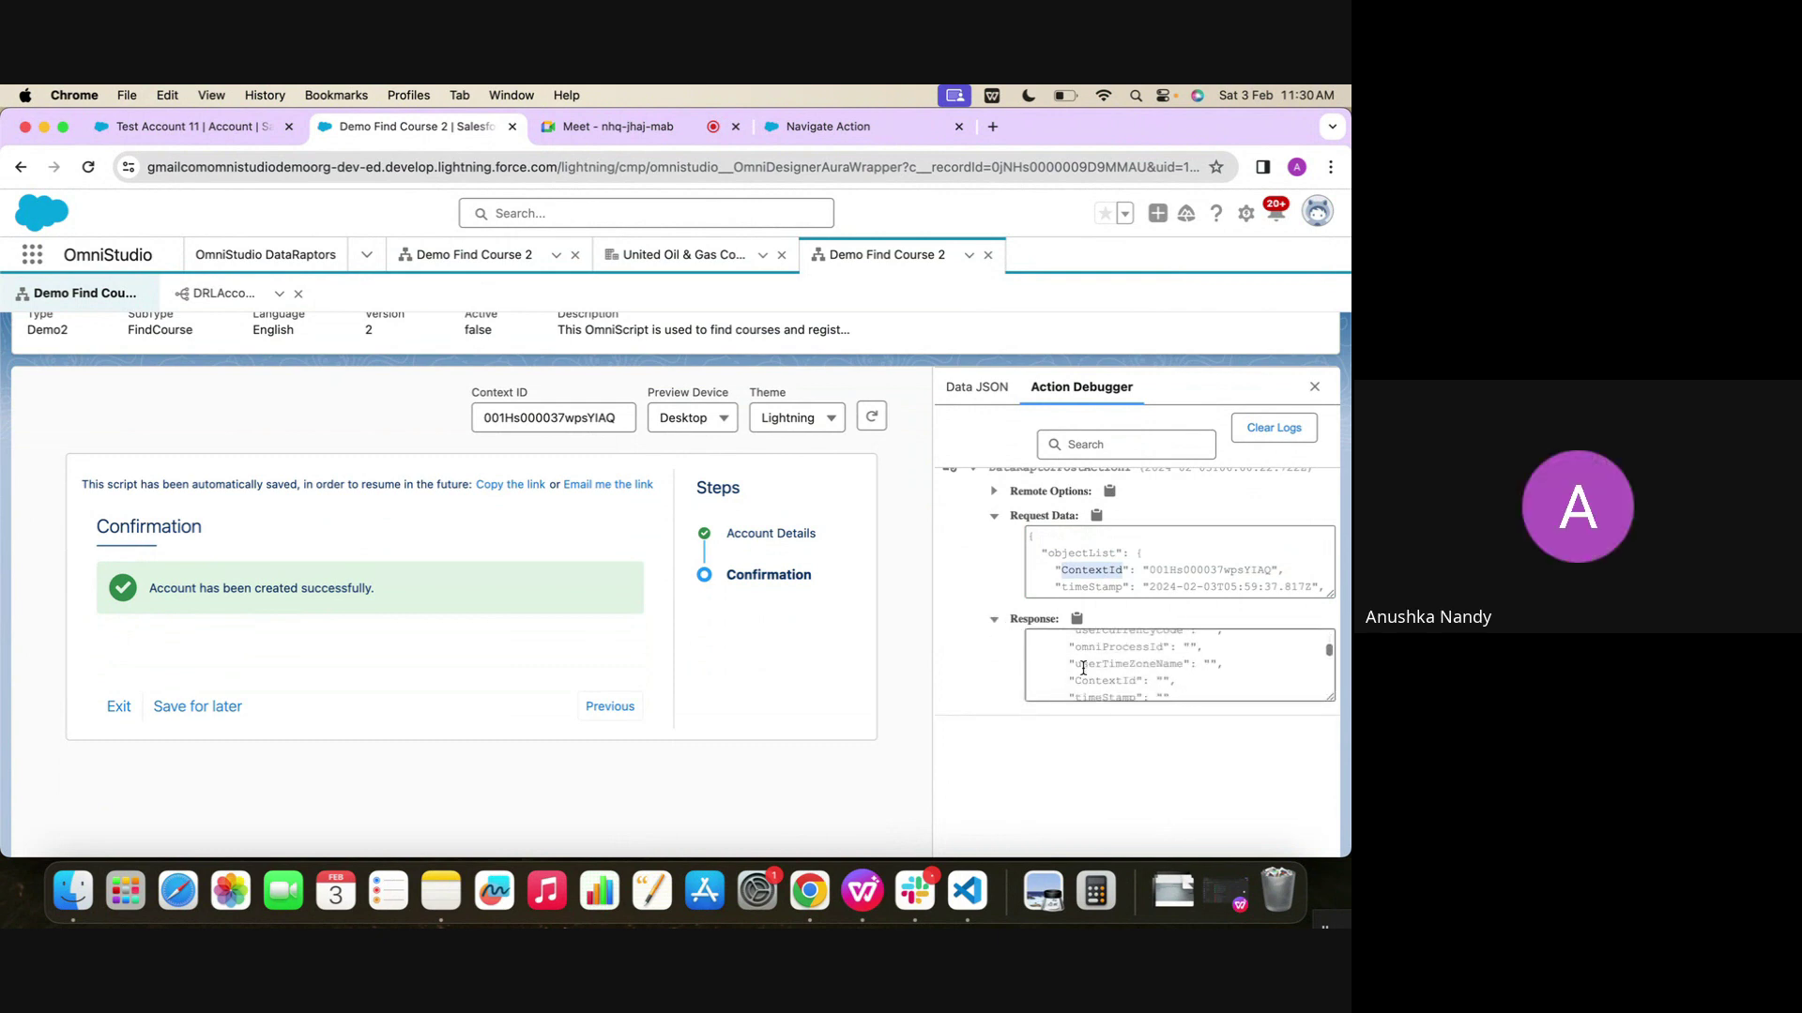
scroll(1083, 668, "down", 5)
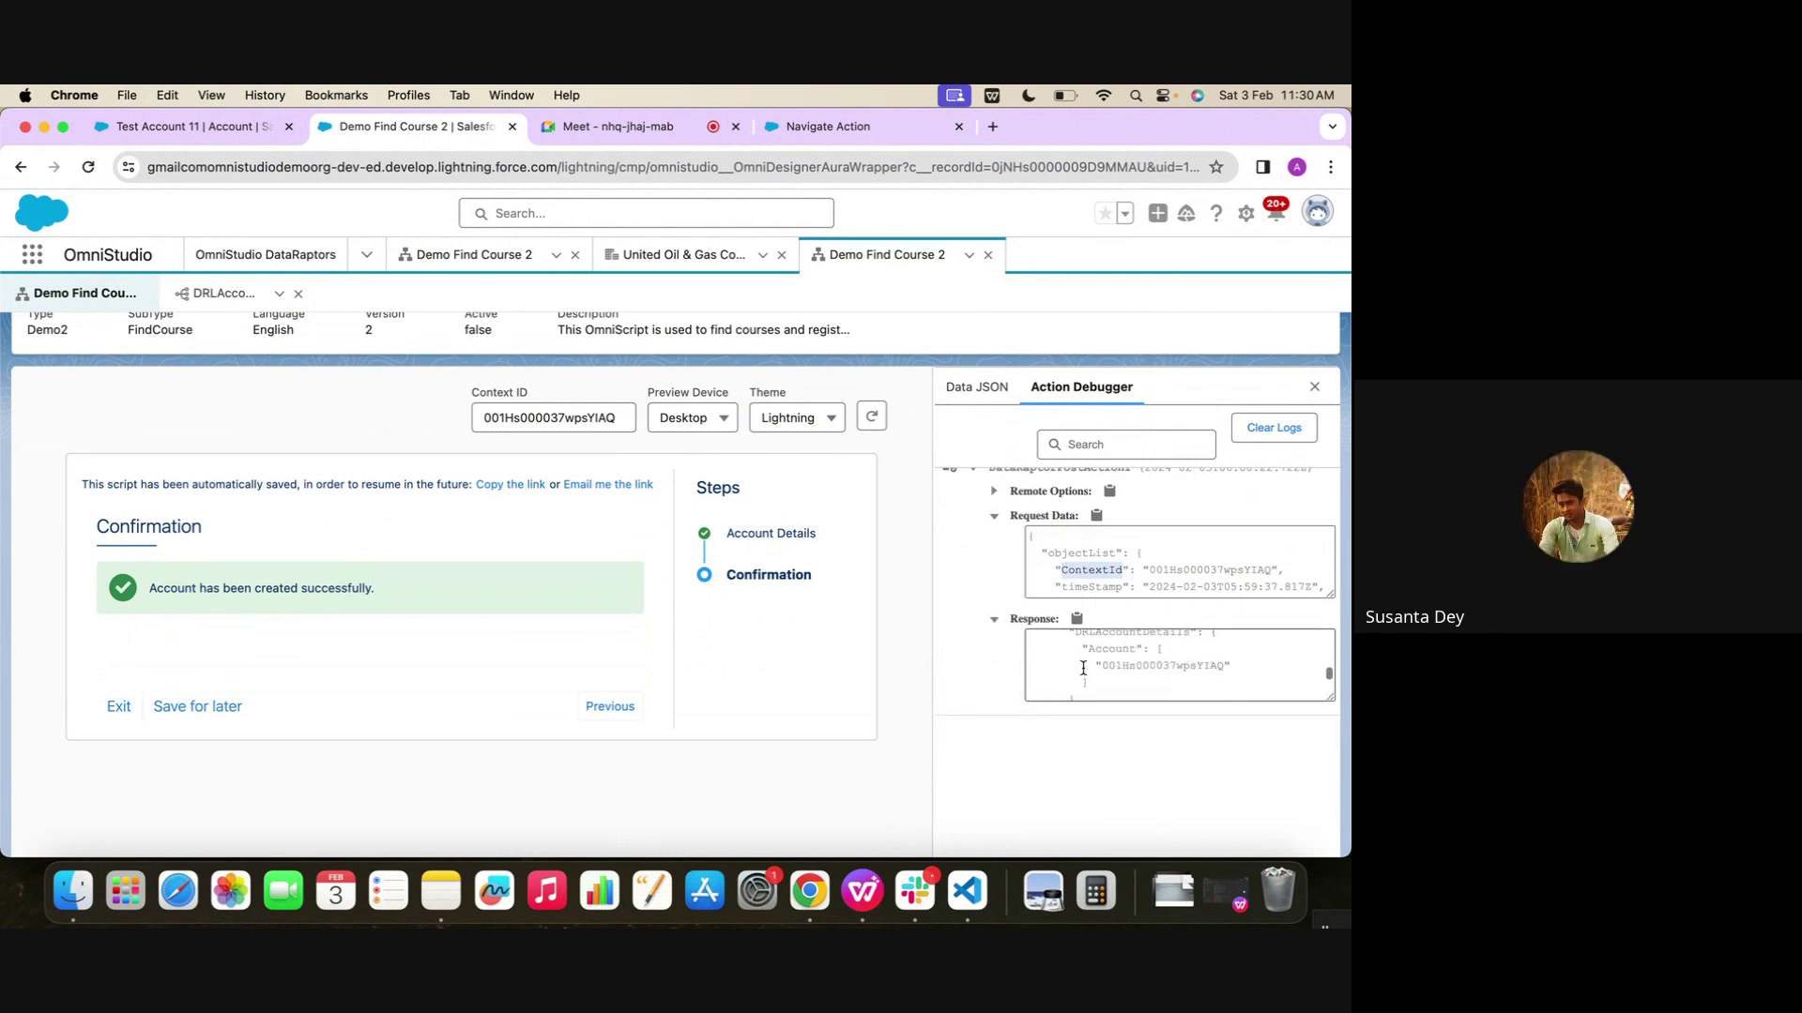
scroll(691, 594, "up", 3)
scroll(693, 602, "down", 1)
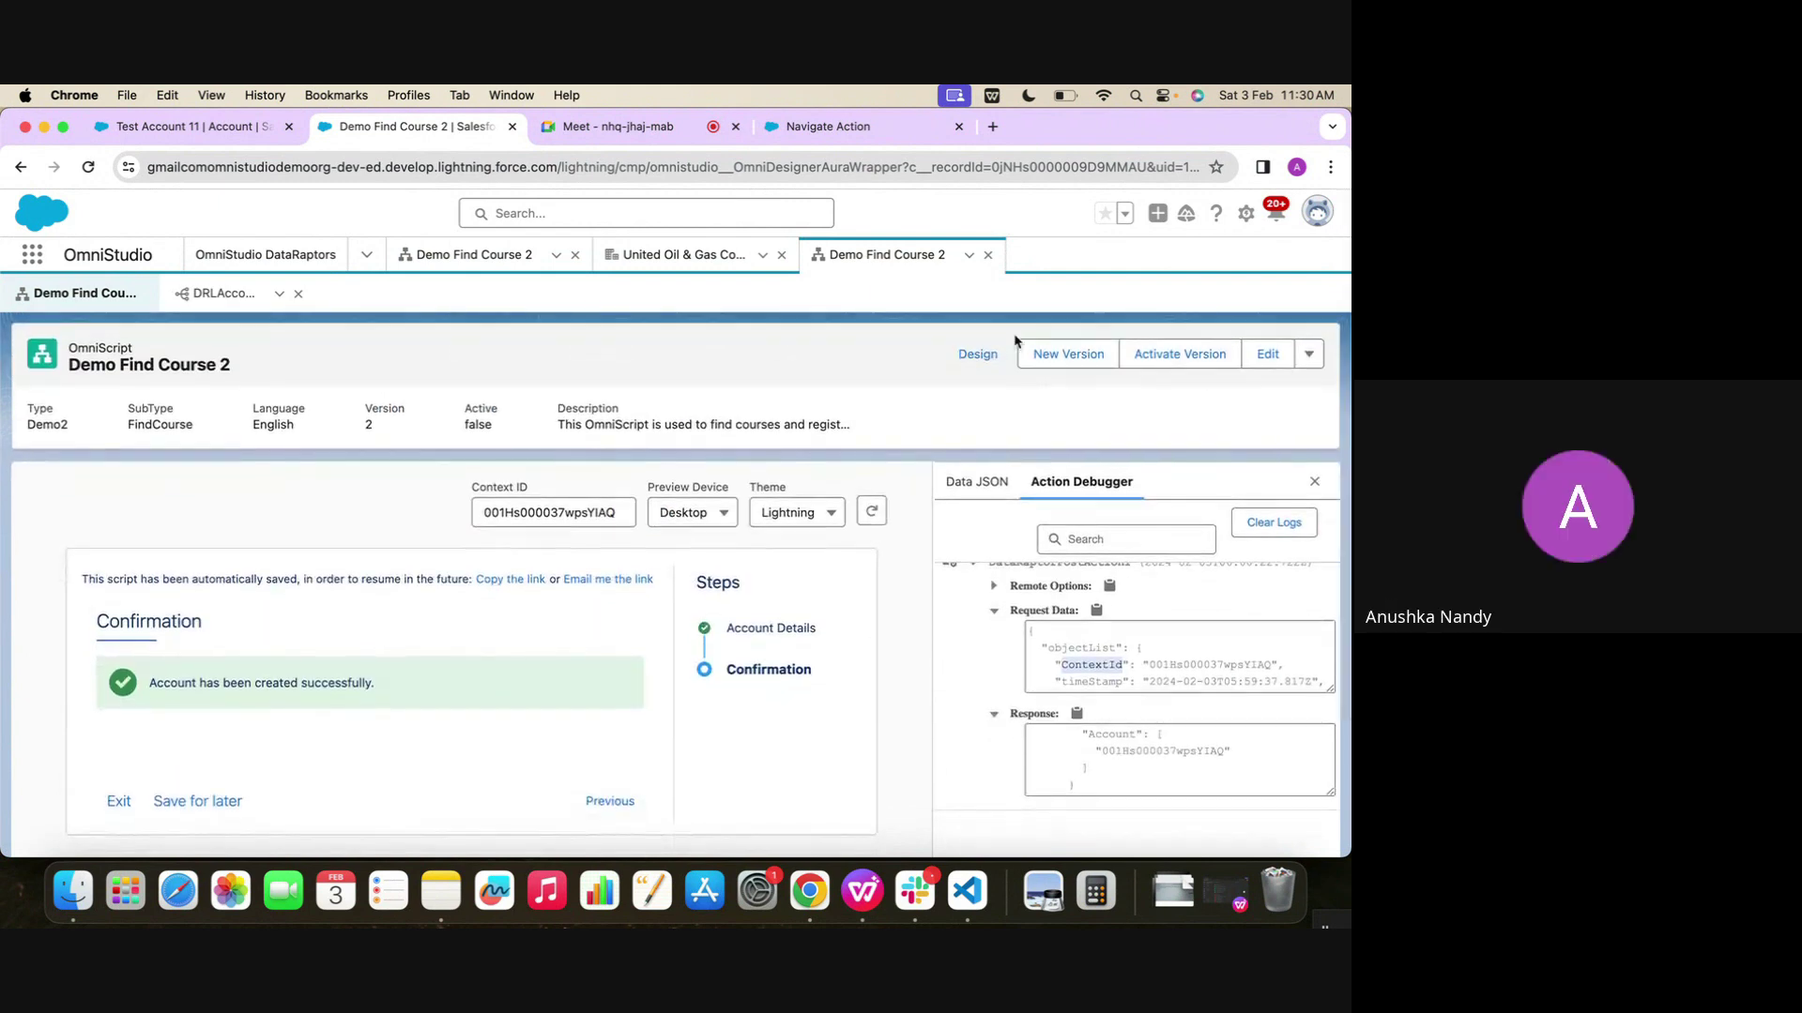
Return Demo Find Course 2 version 2 to its design view and stop presenting the screen in Google Meet
left_click(959, 366)
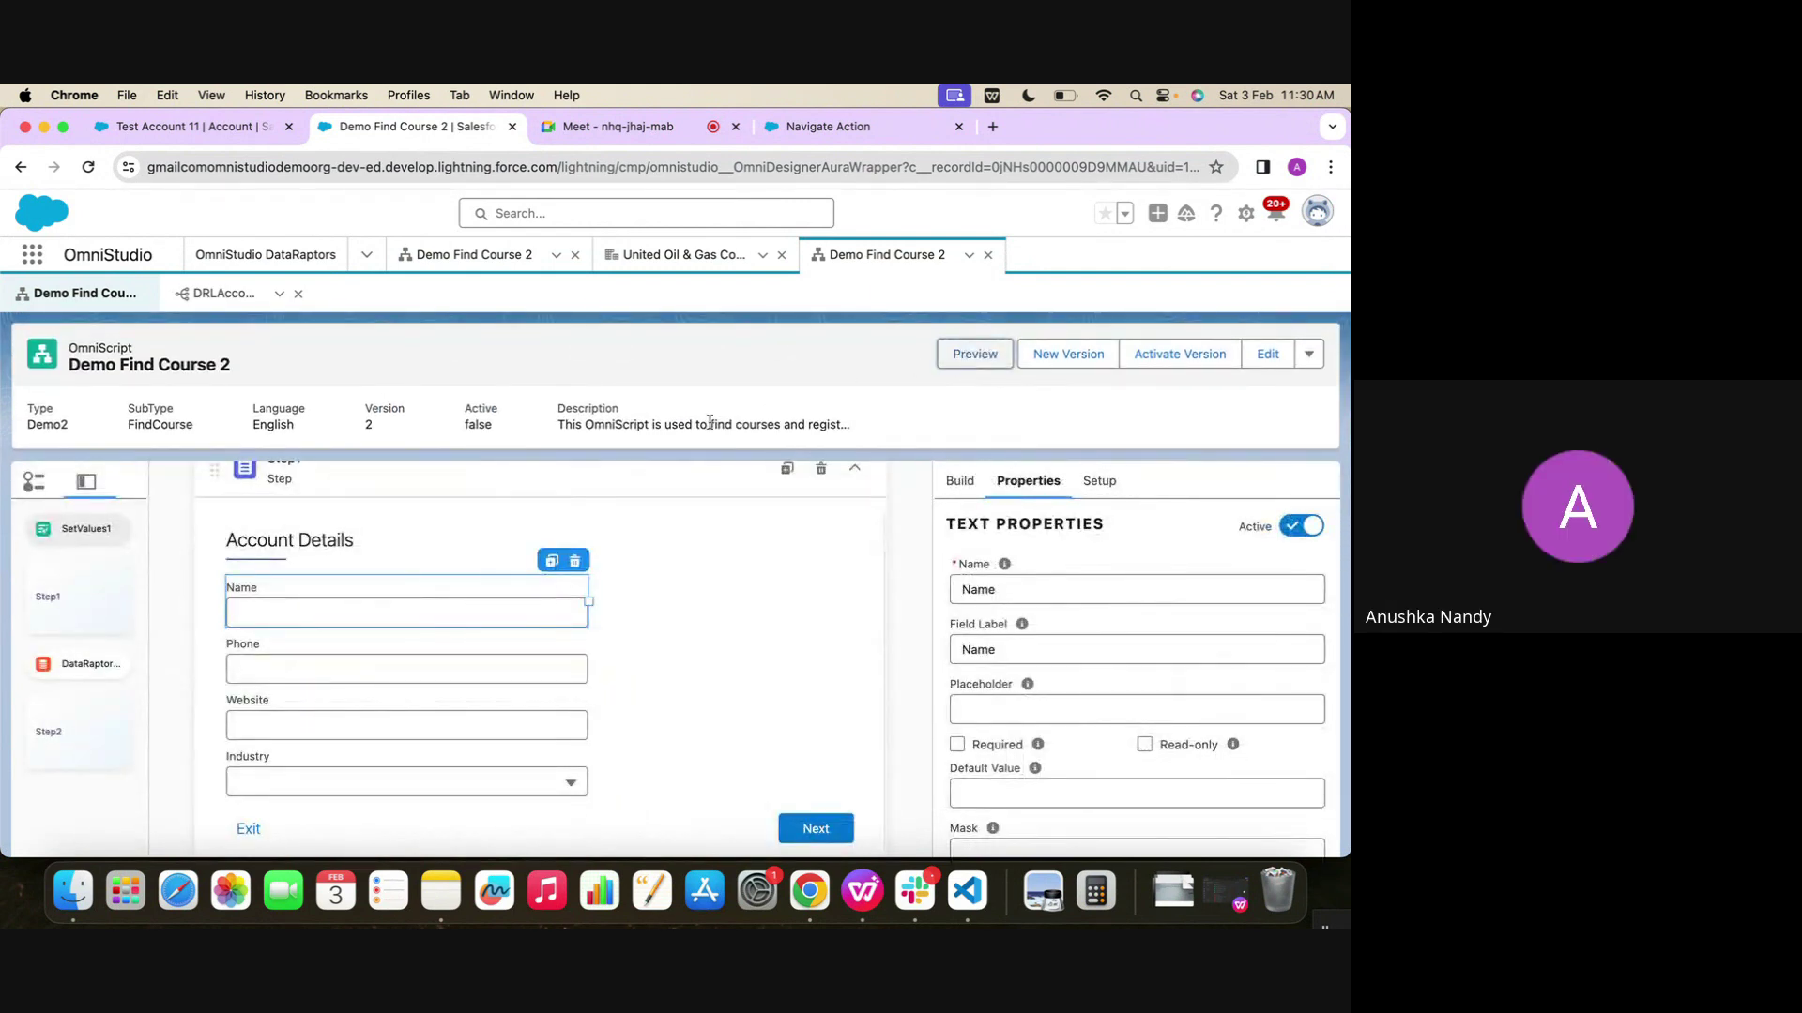
scroll(463, 489, "up", 3)
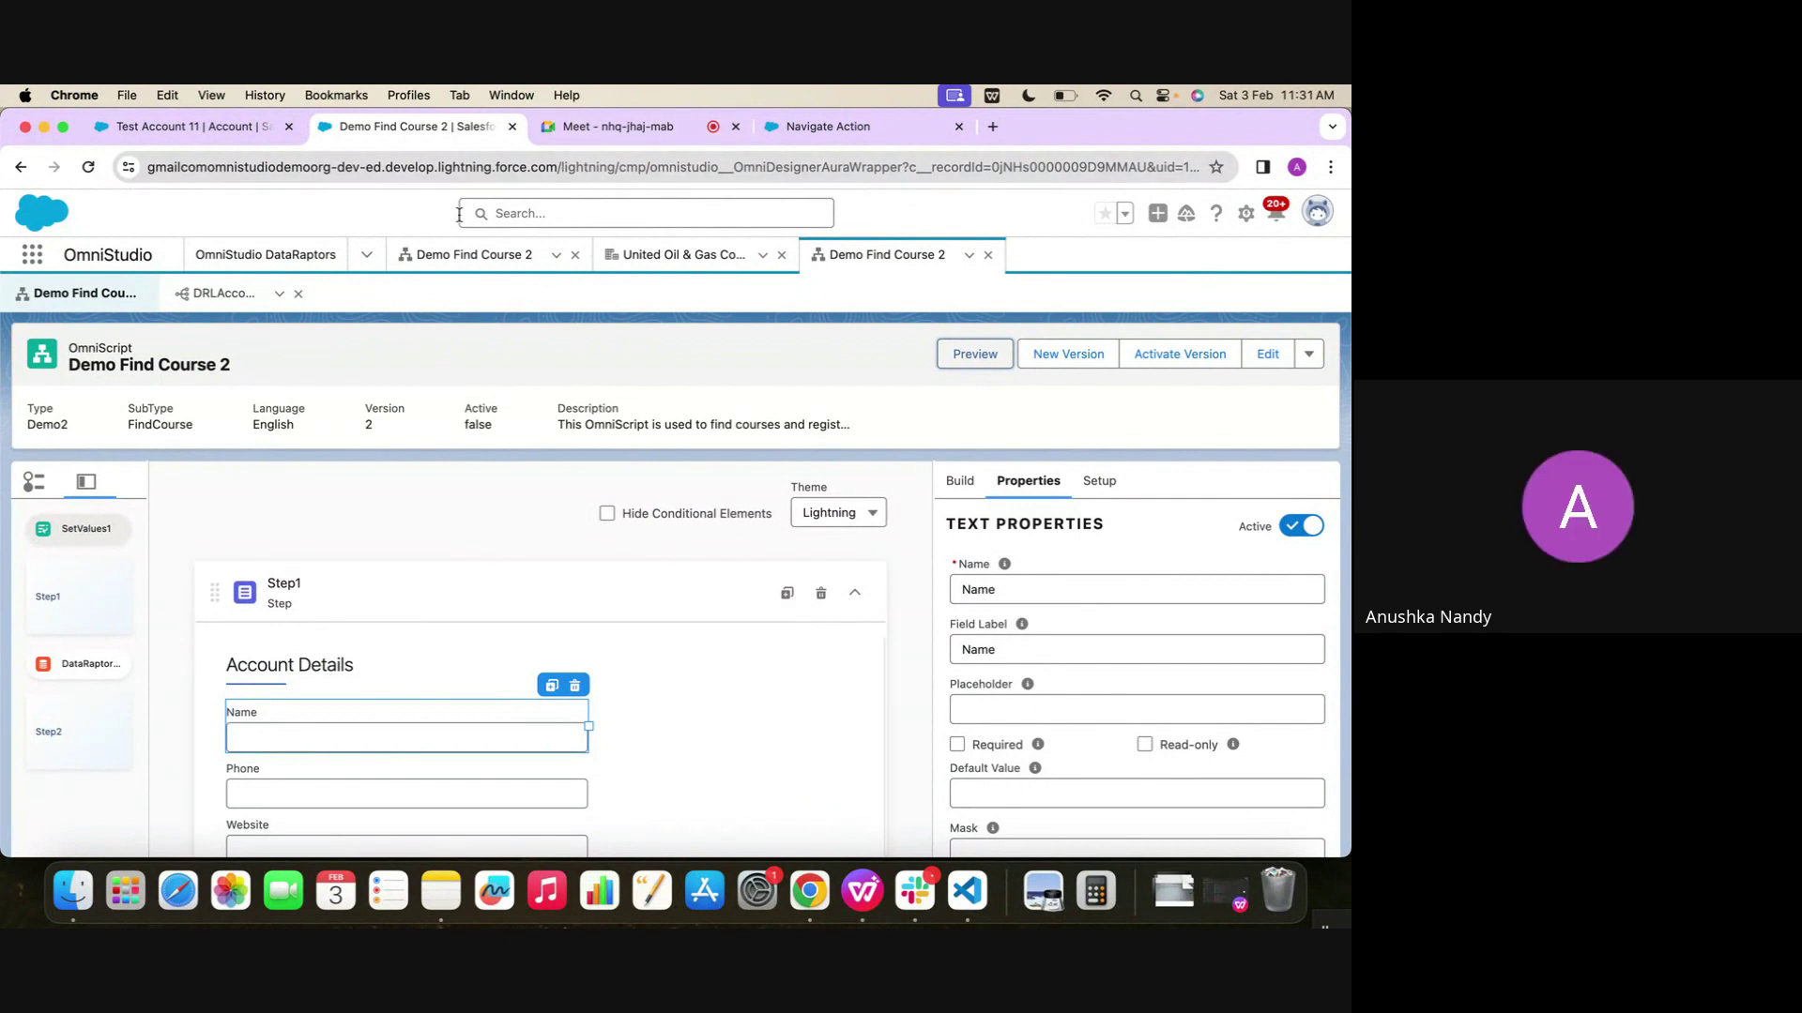
left_click(575, 128)
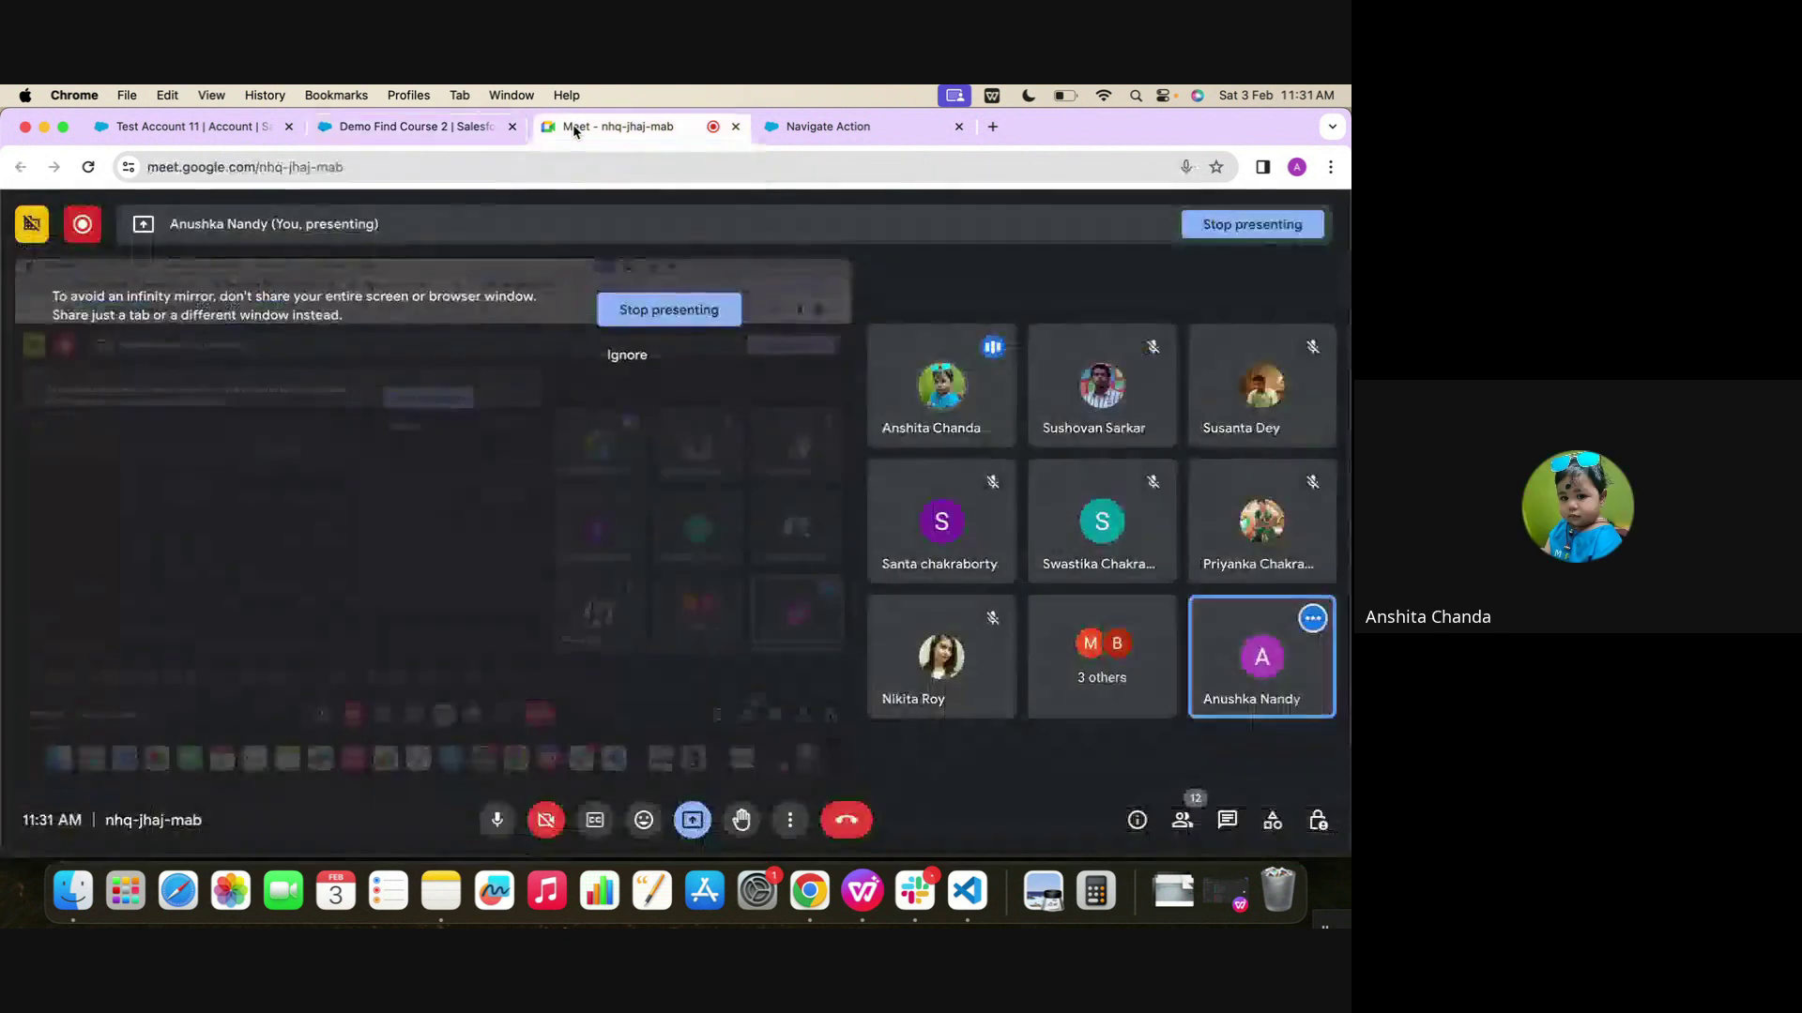
left_click(662, 312)
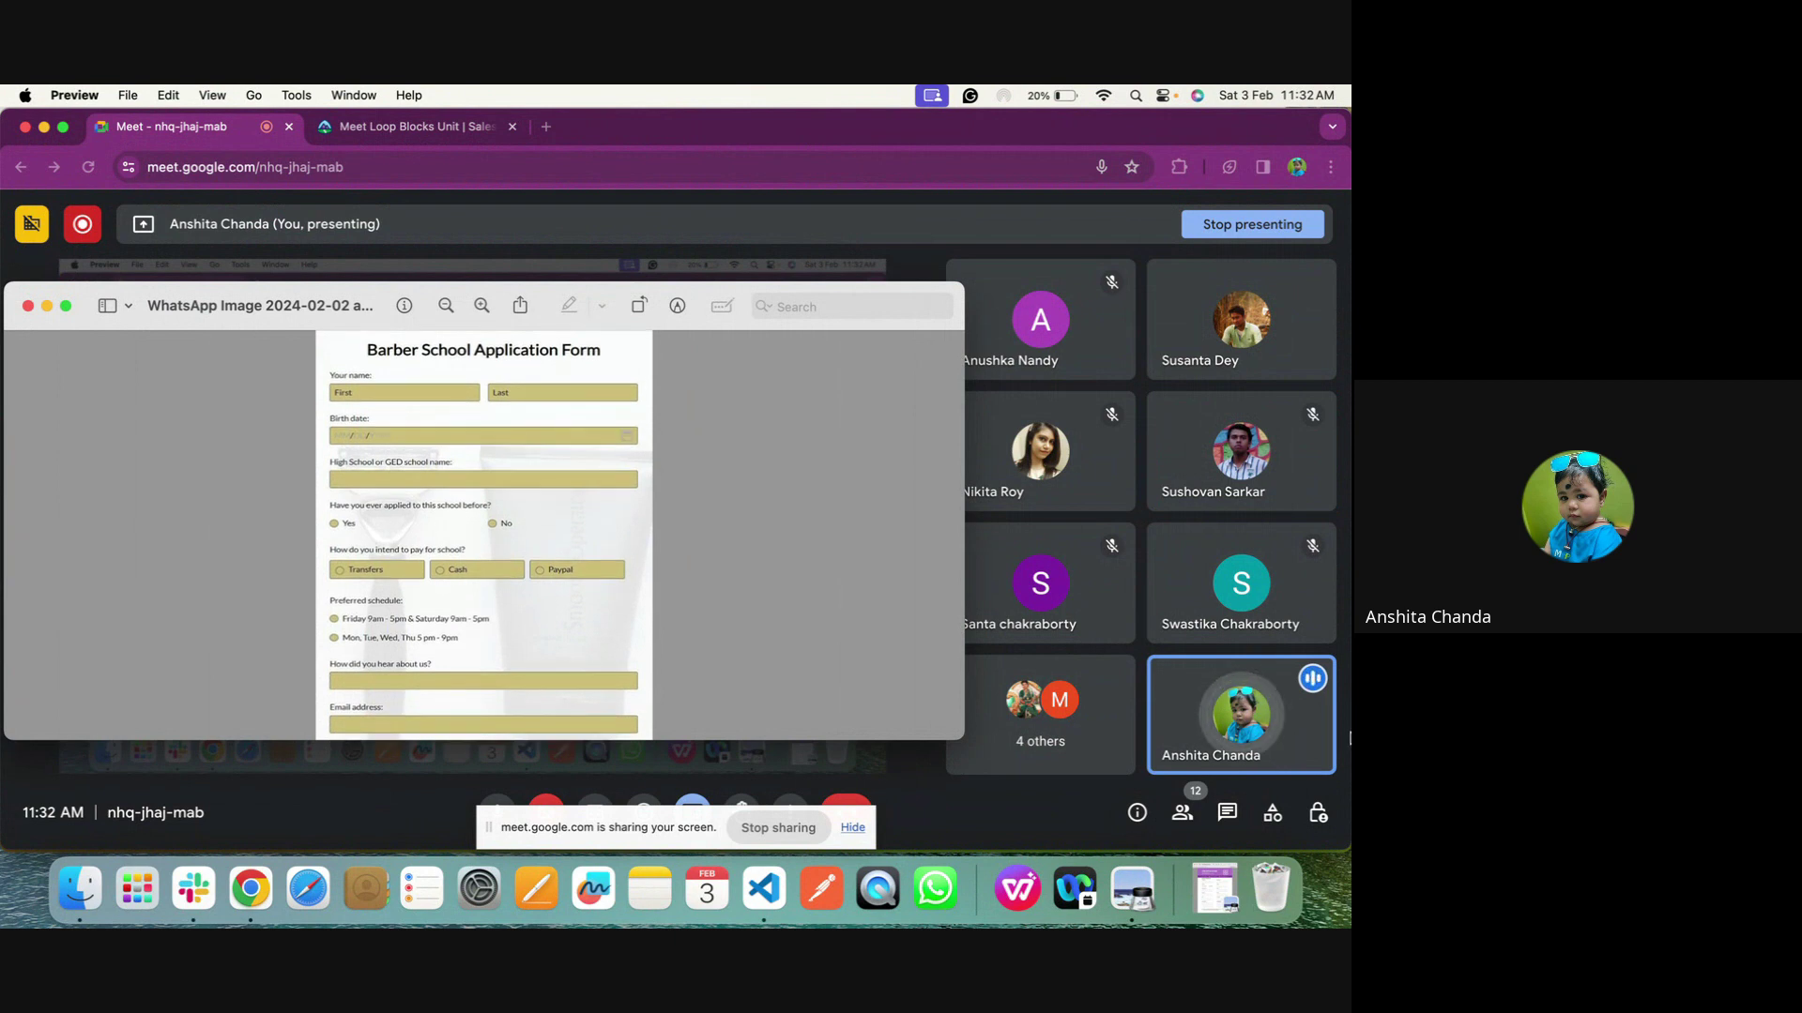
Restore the Job Application form image to examine its fields, then minimize its window
left_click(1215, 886)
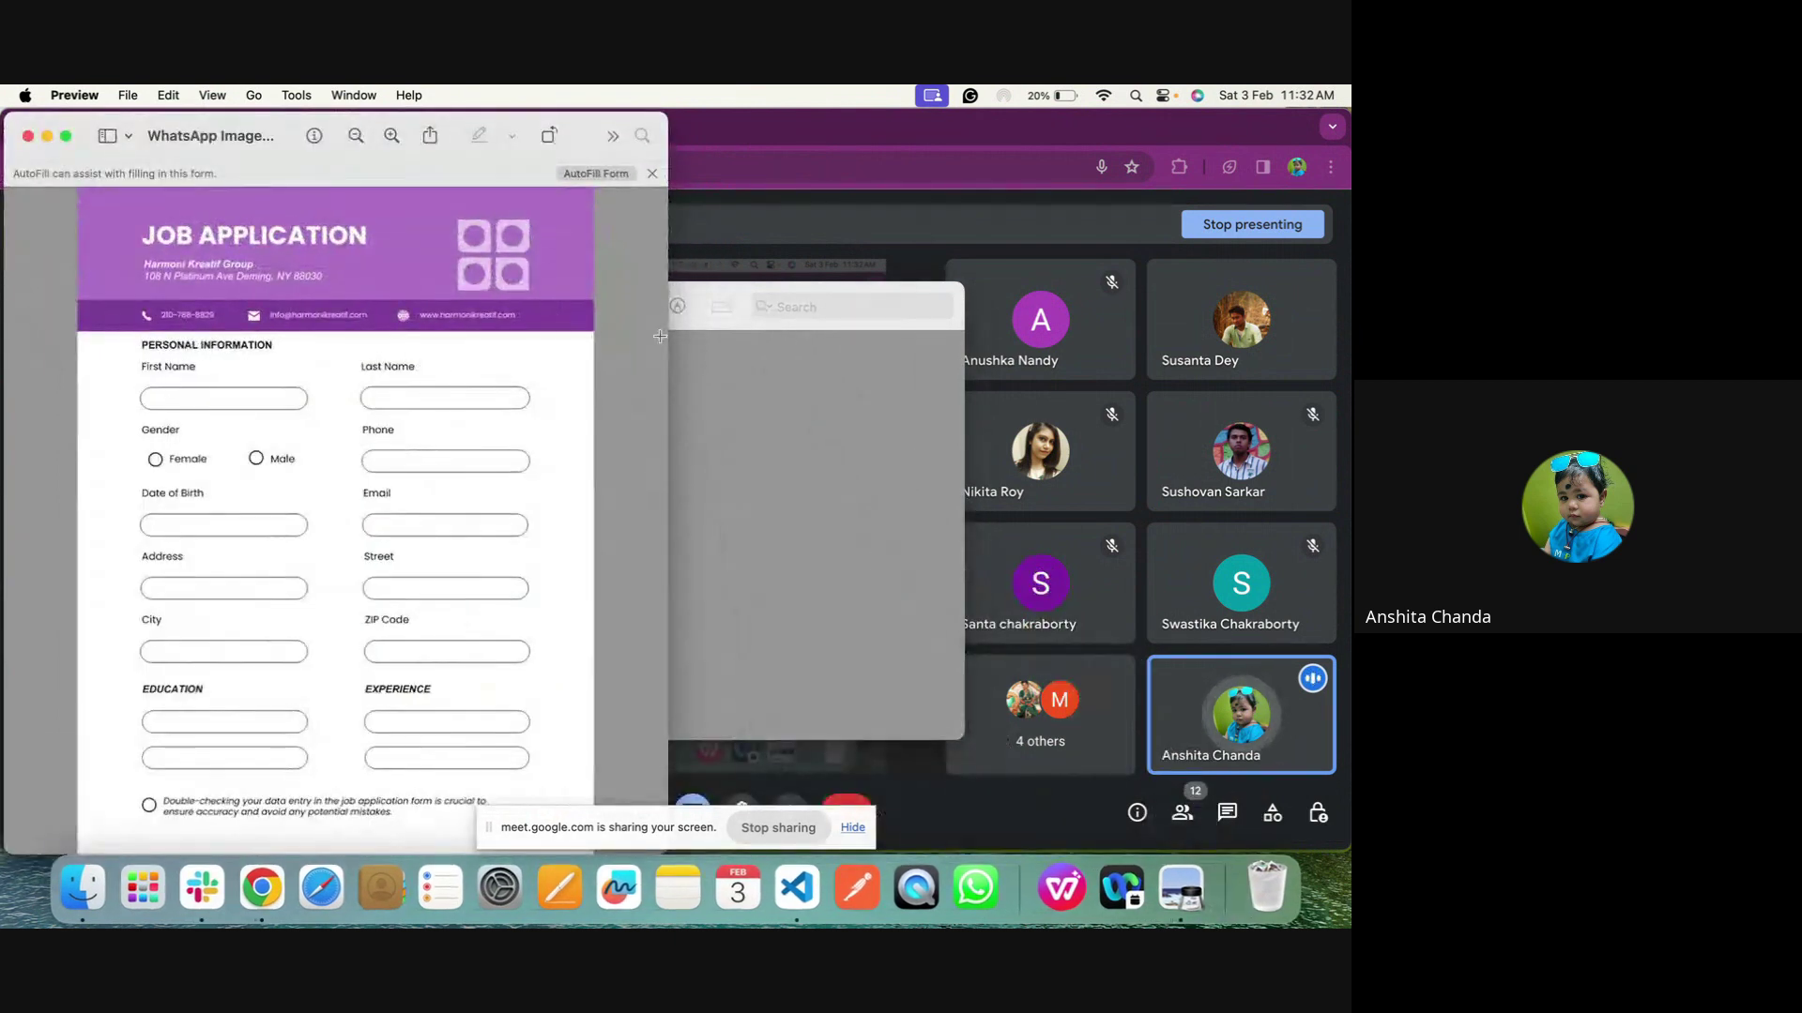
left_click(46, 137)
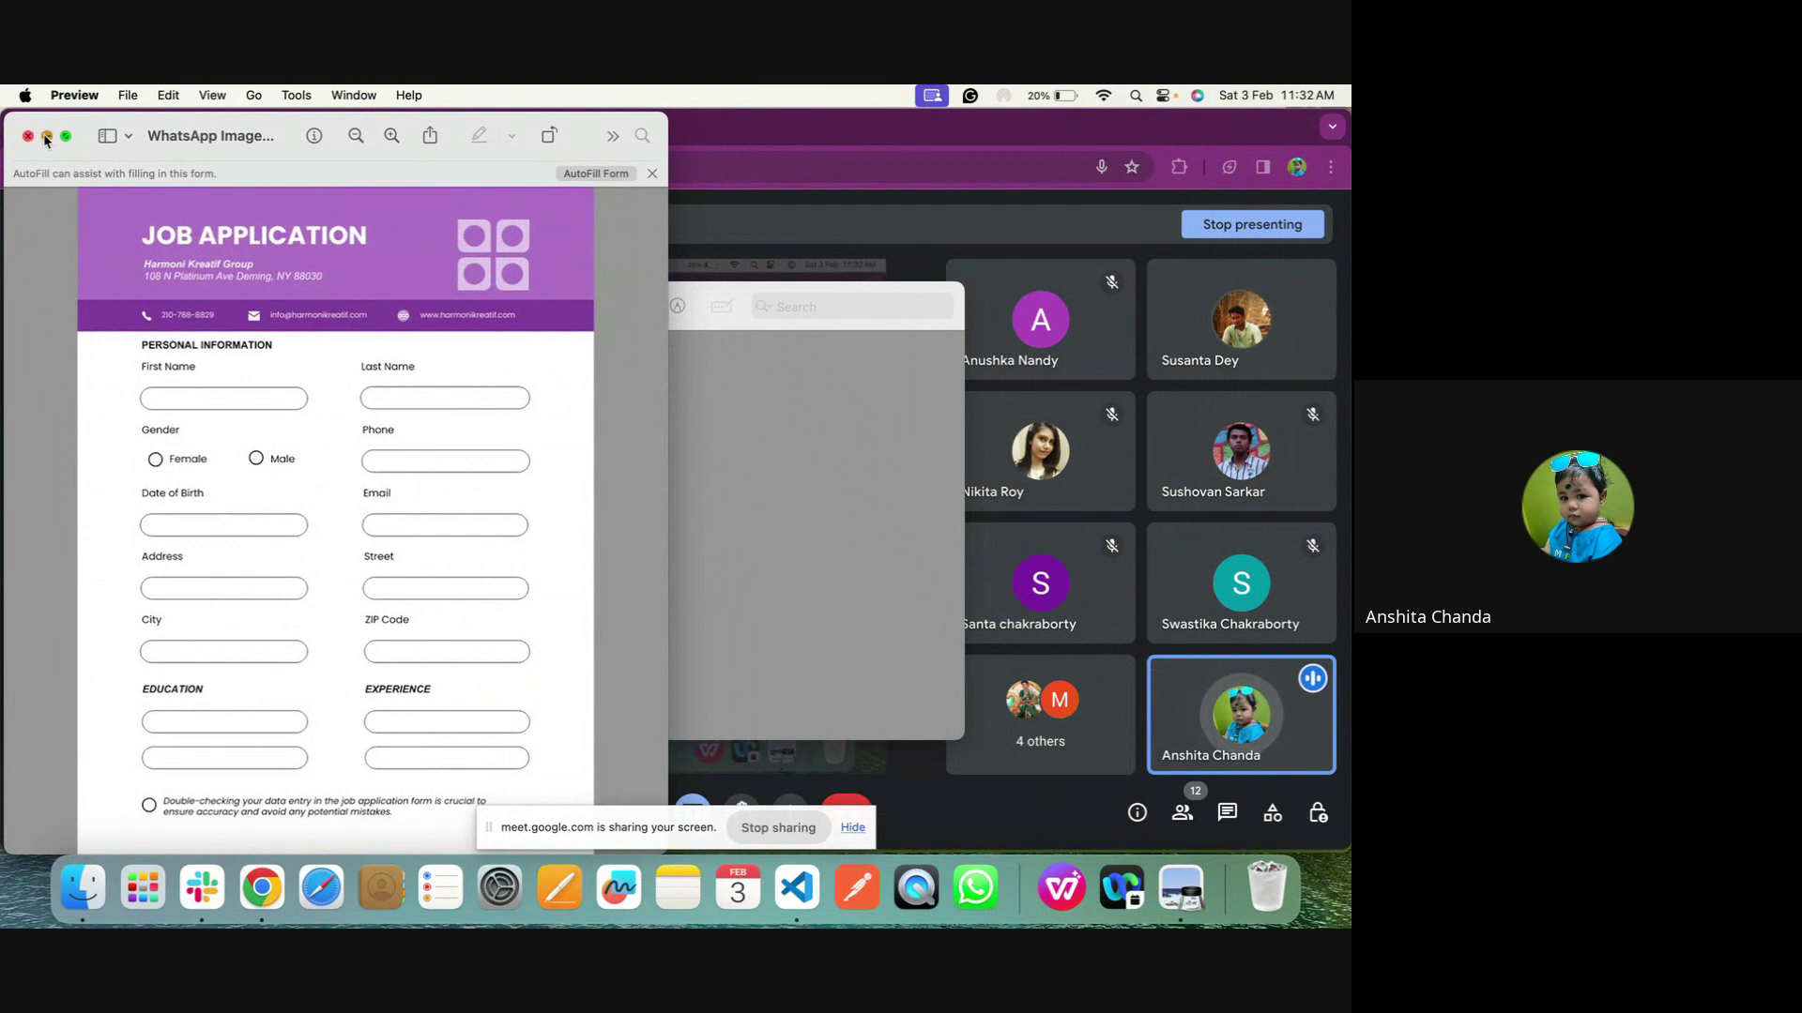